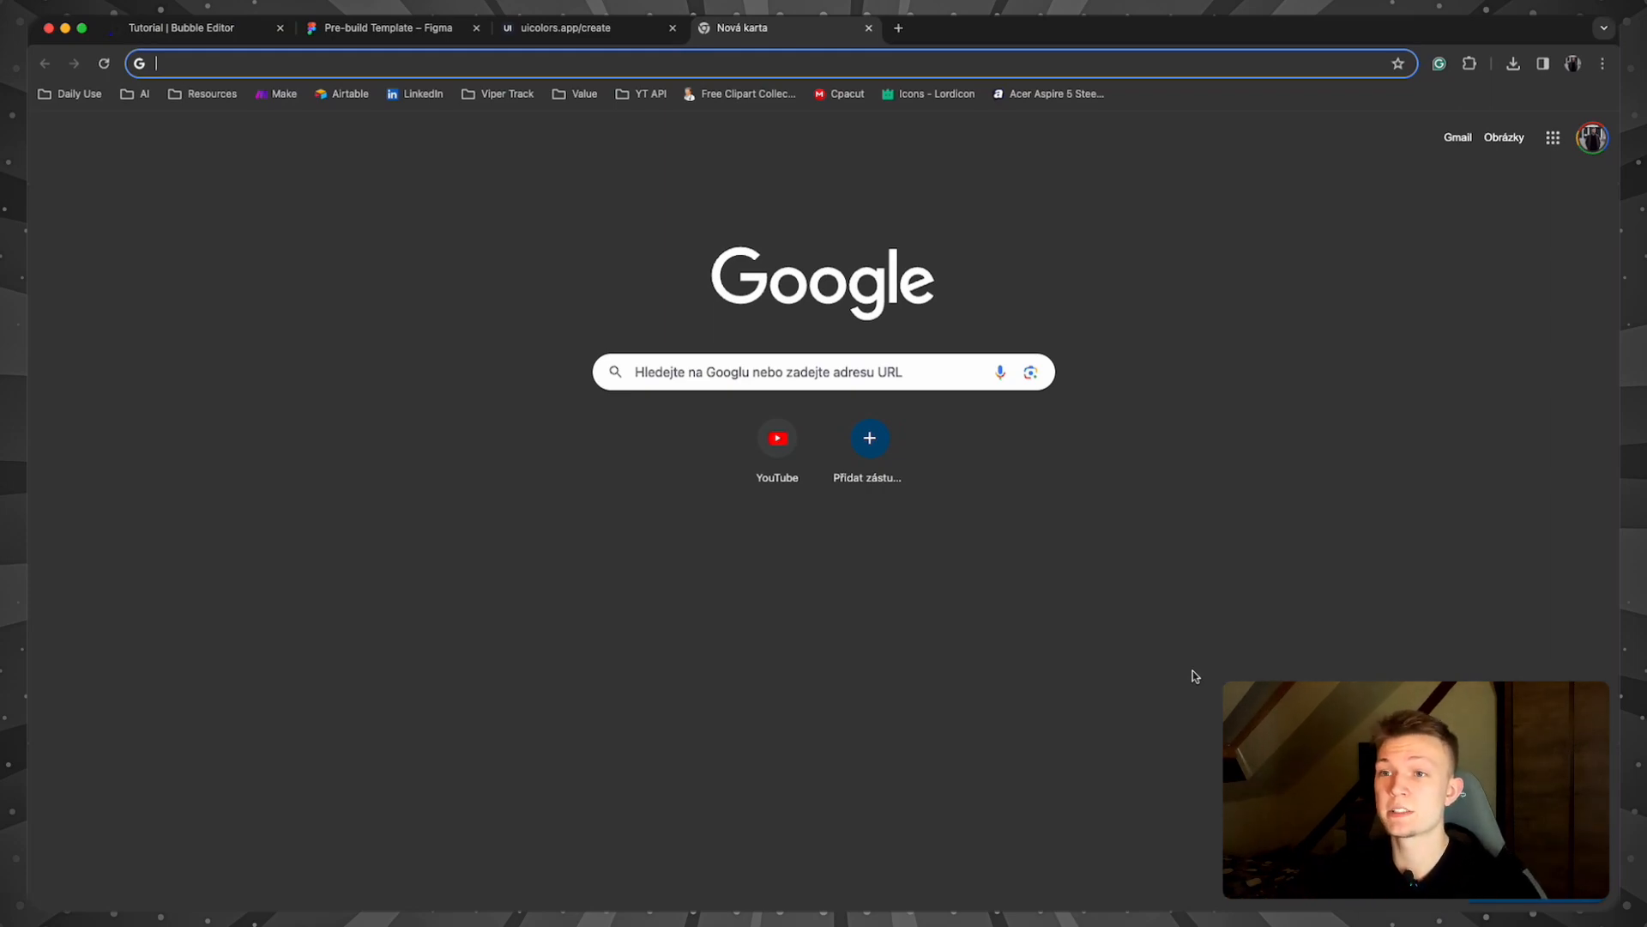
Step: Frame the Color Palette, Font Palette and dashboard layout together in the Figma file
left_click(385, 31)
scroll(754, 223, "down", 10)
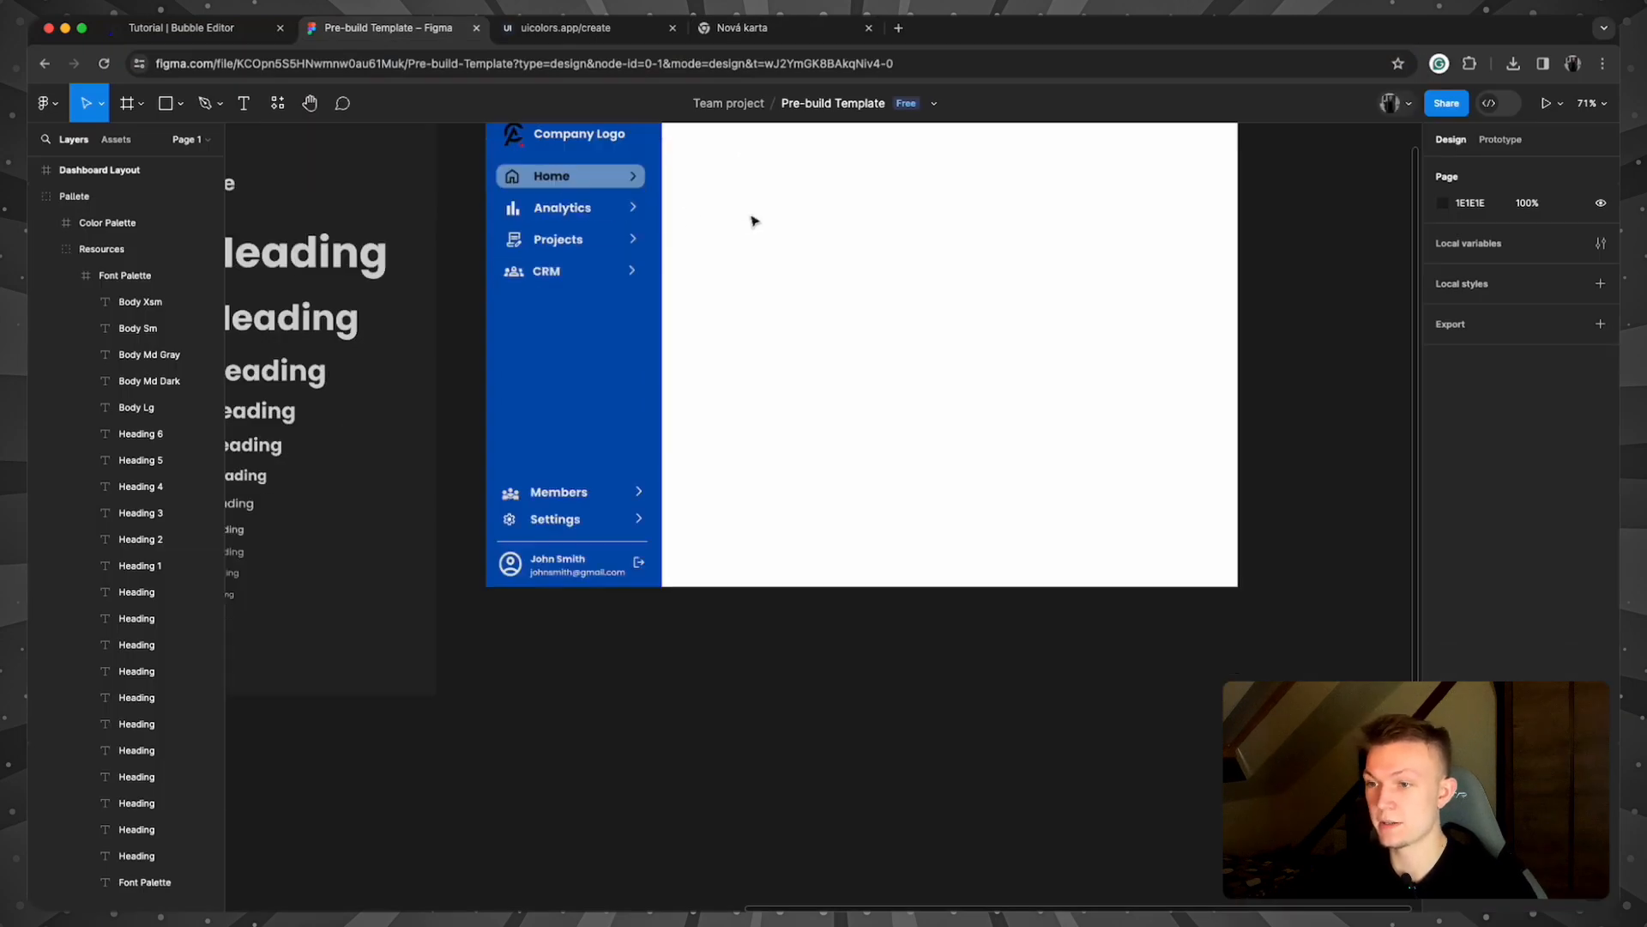
scroll(830, 512, "down", 3)
scroll(828, 513, "down", 5)
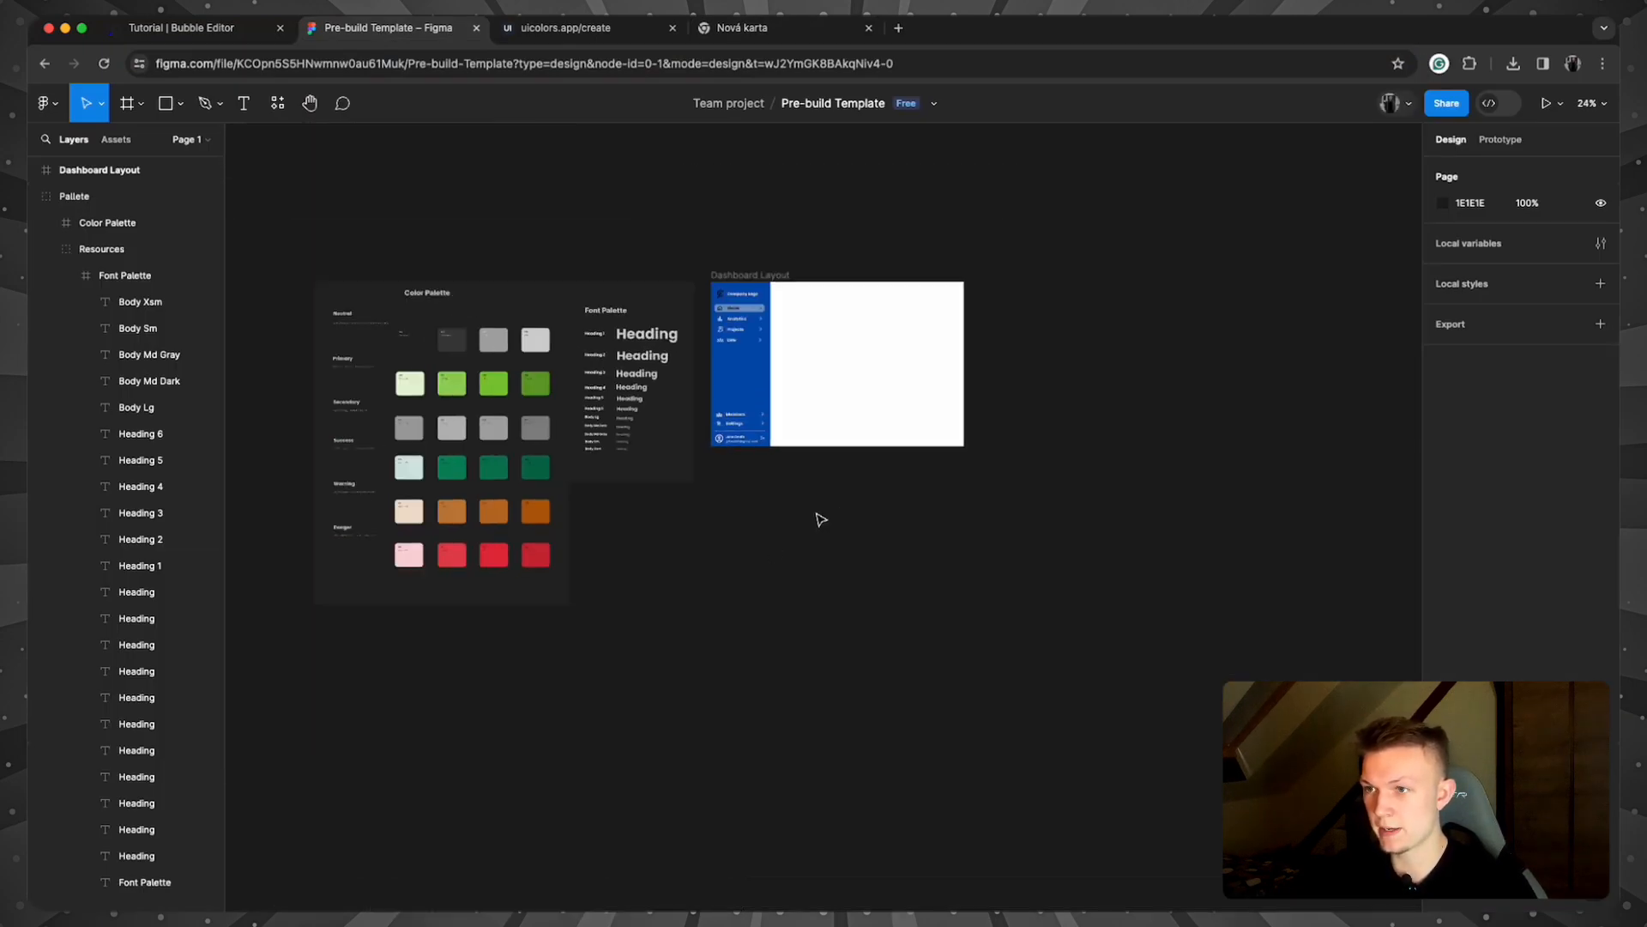
left_click_drag(721, 558, 1053, 591)
Step: Zoom in on the full Color Palette, then bring up the uicolors.app Tailwind generator
scroll(999, 575, "up", 5)
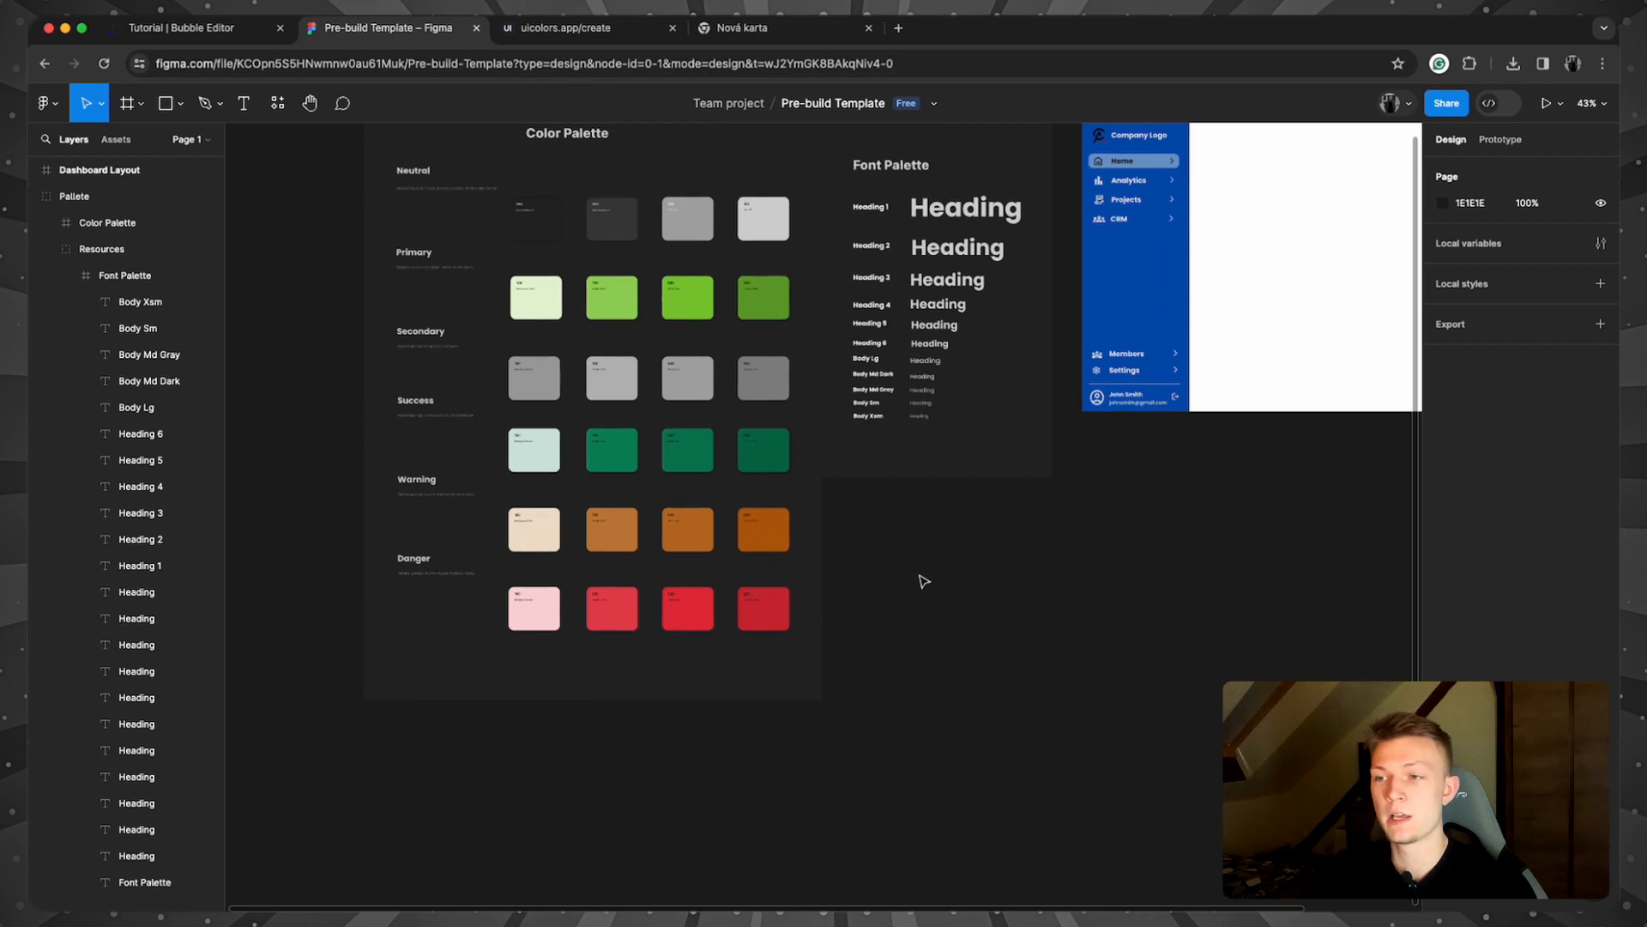
left_click_drag(918, 578, 1147, 629)
scroll(1152, 635, "up", 3)
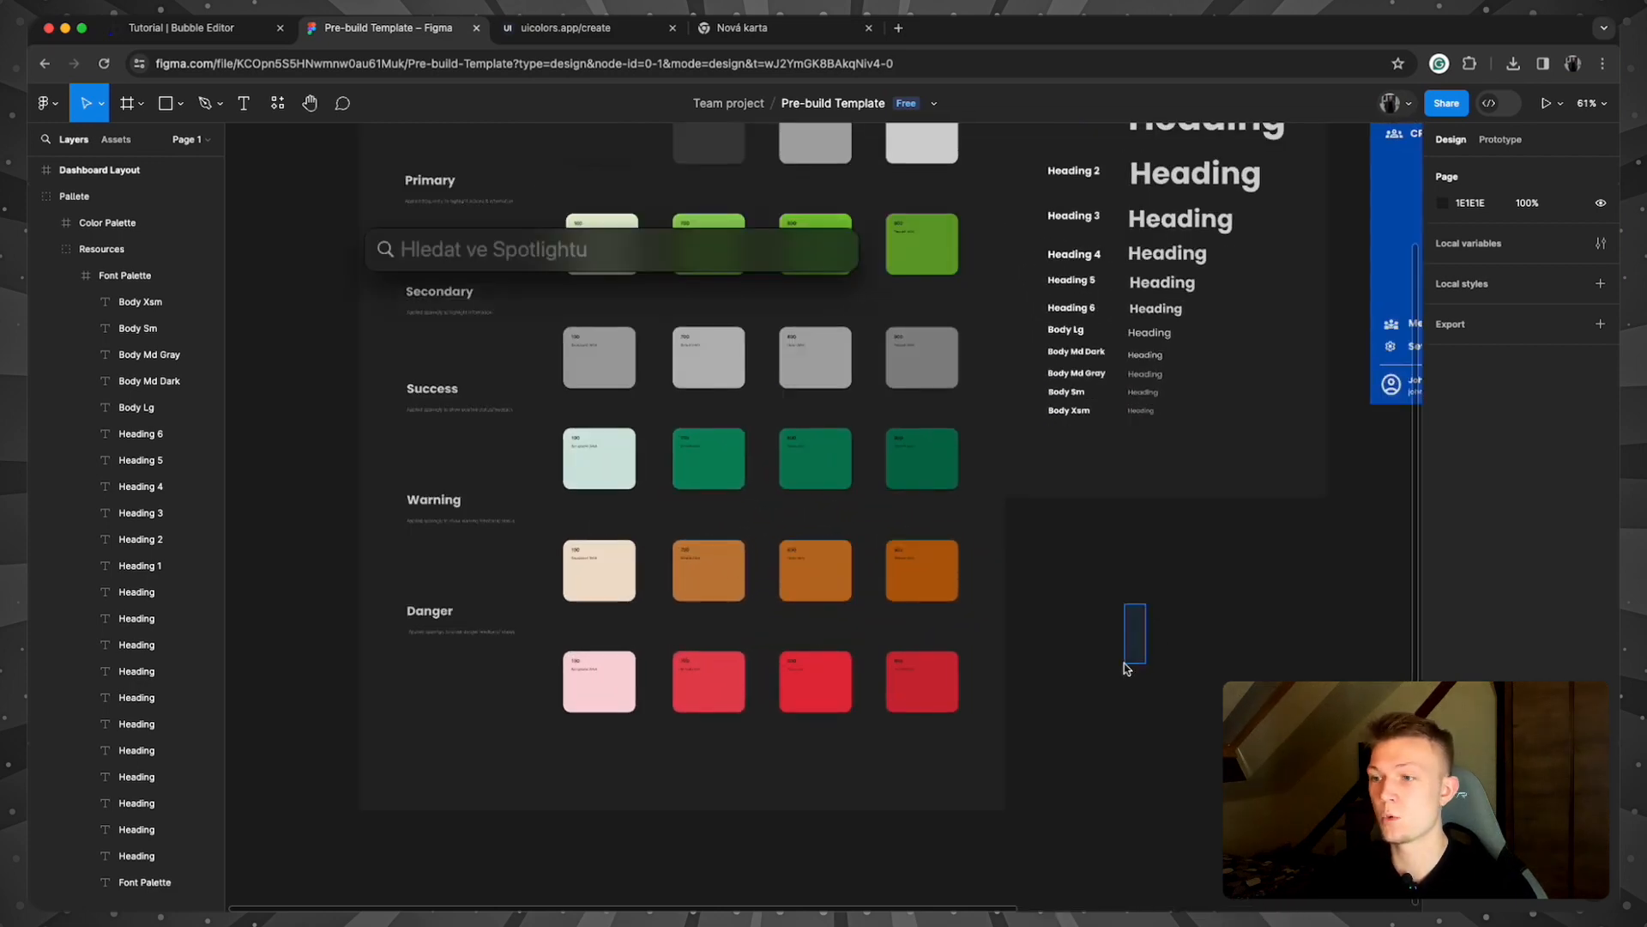
scroll(1130, 660, "down", 2)
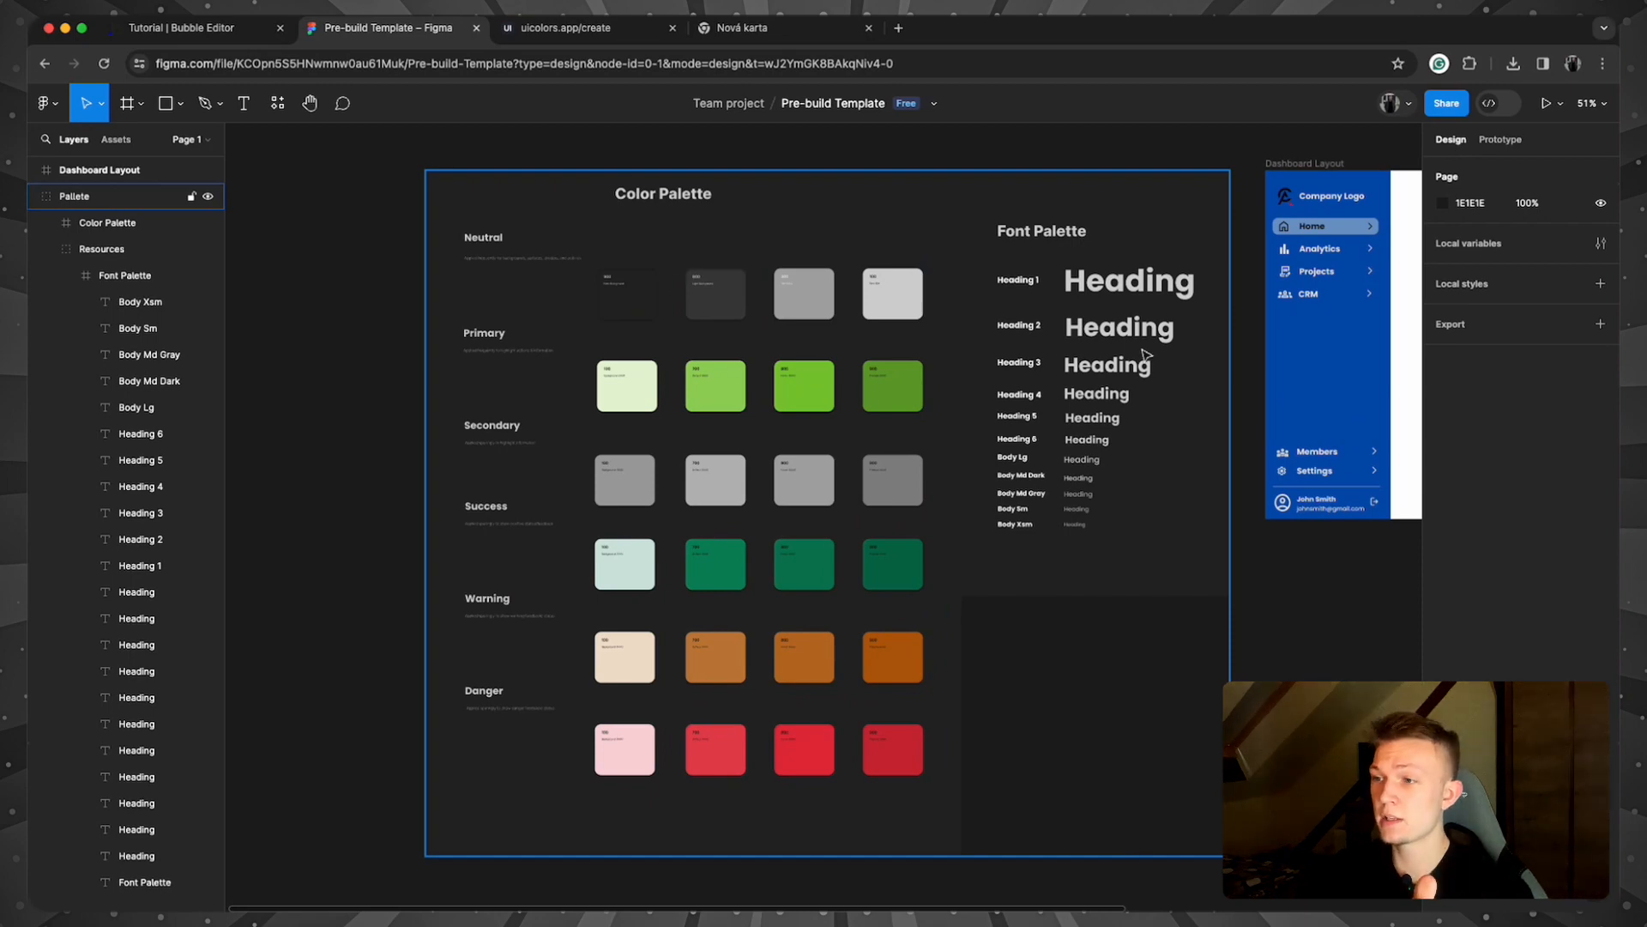
scroll(1270, 667, "right", 5)
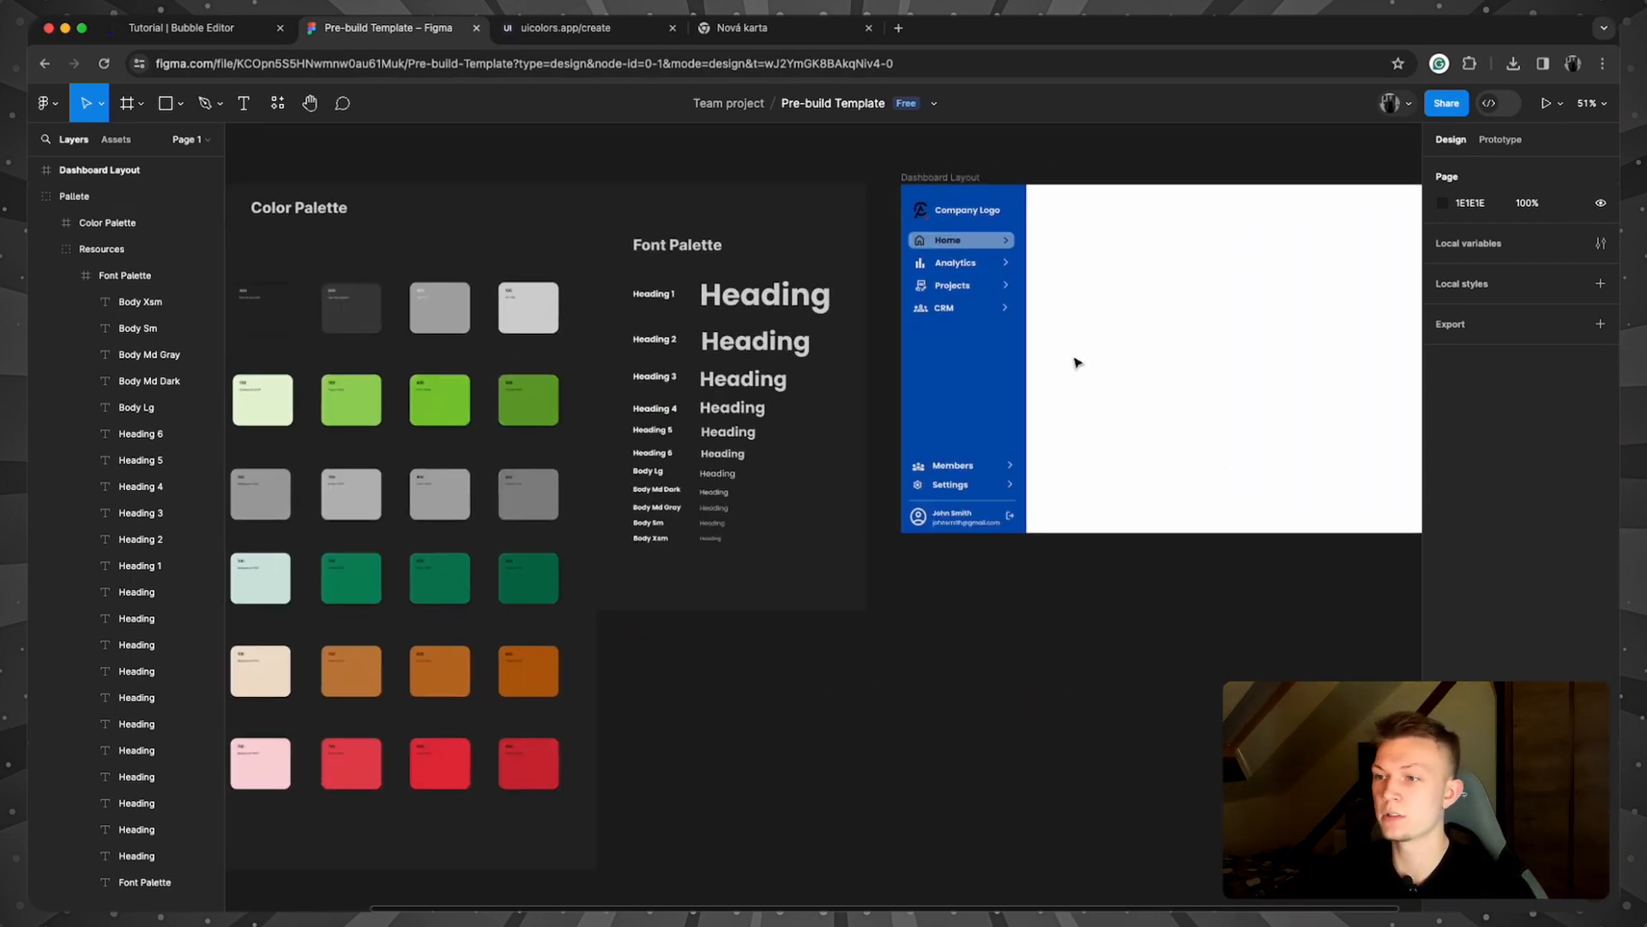
left_click_drag(828, 666, 1295, 653)
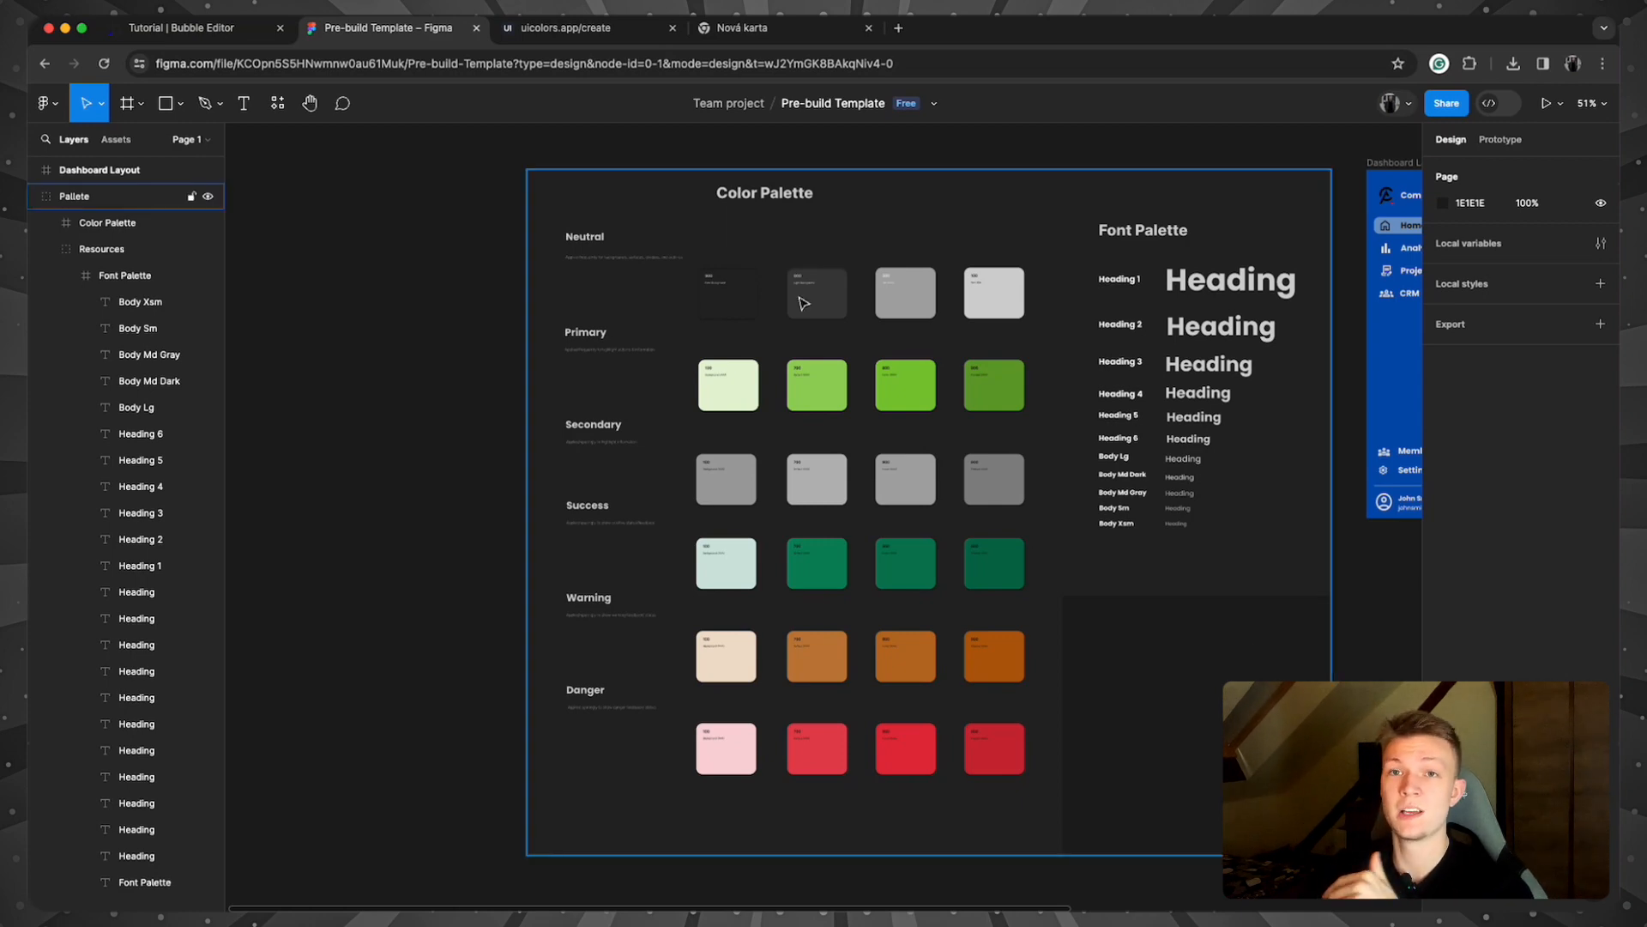
left_click(562, 34)
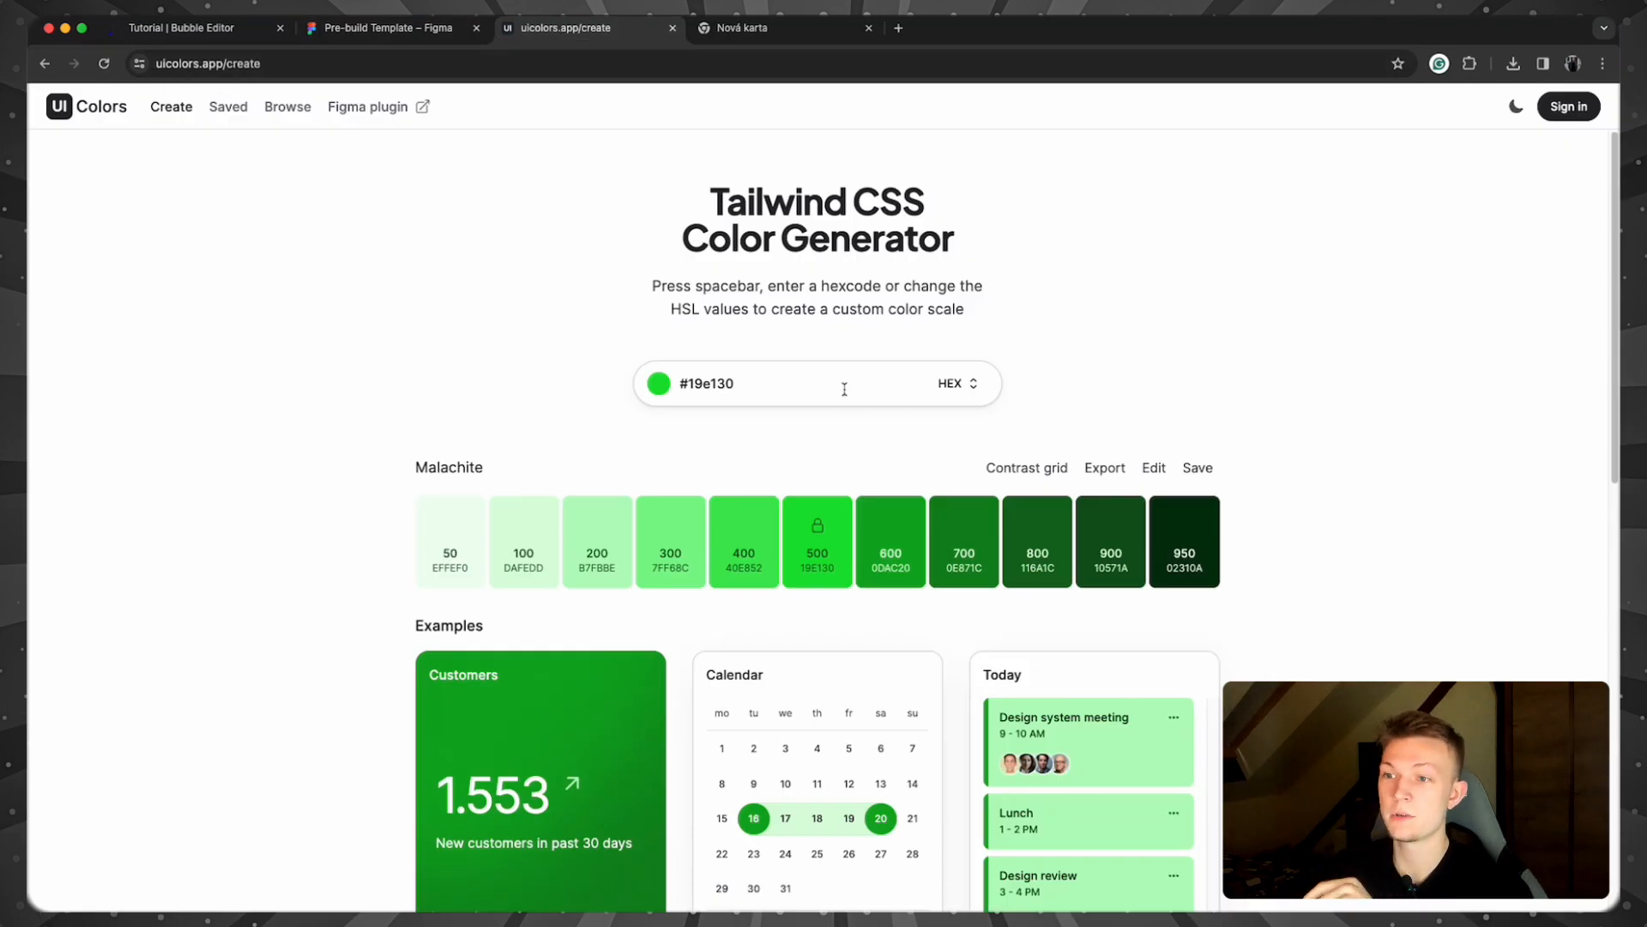
Step: Change the base colour to #4f9e1a for a Christi scale, then go back to Figma
left_click(654, 388)
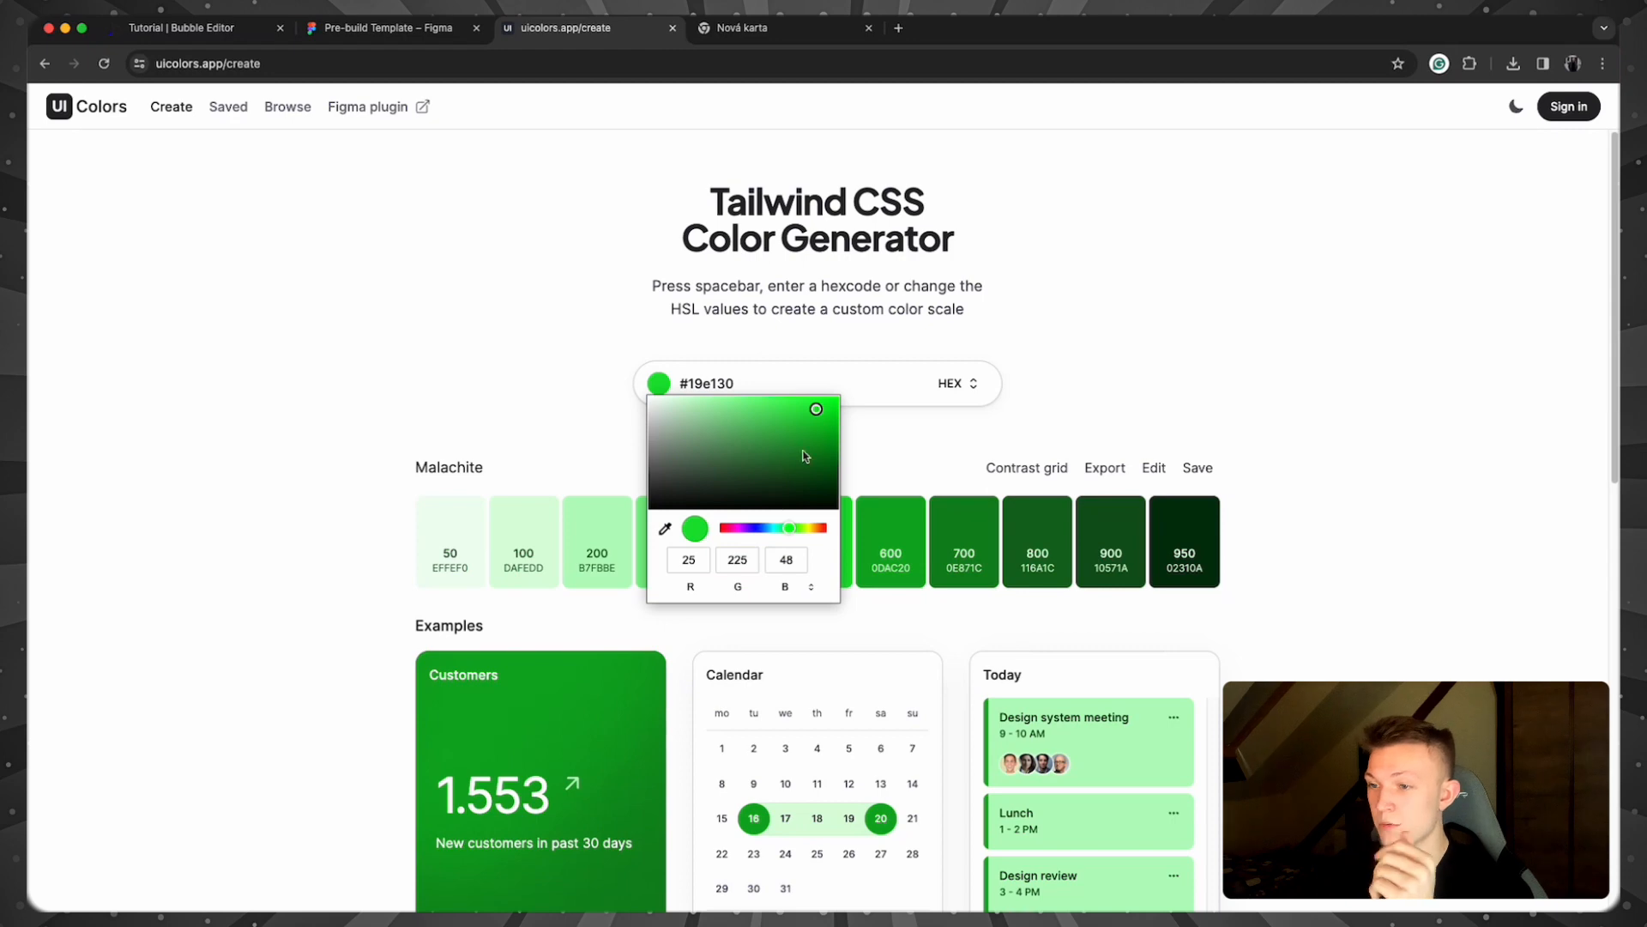
left_click_drag(797, 530, 807, 439)
left_click(981, 571)
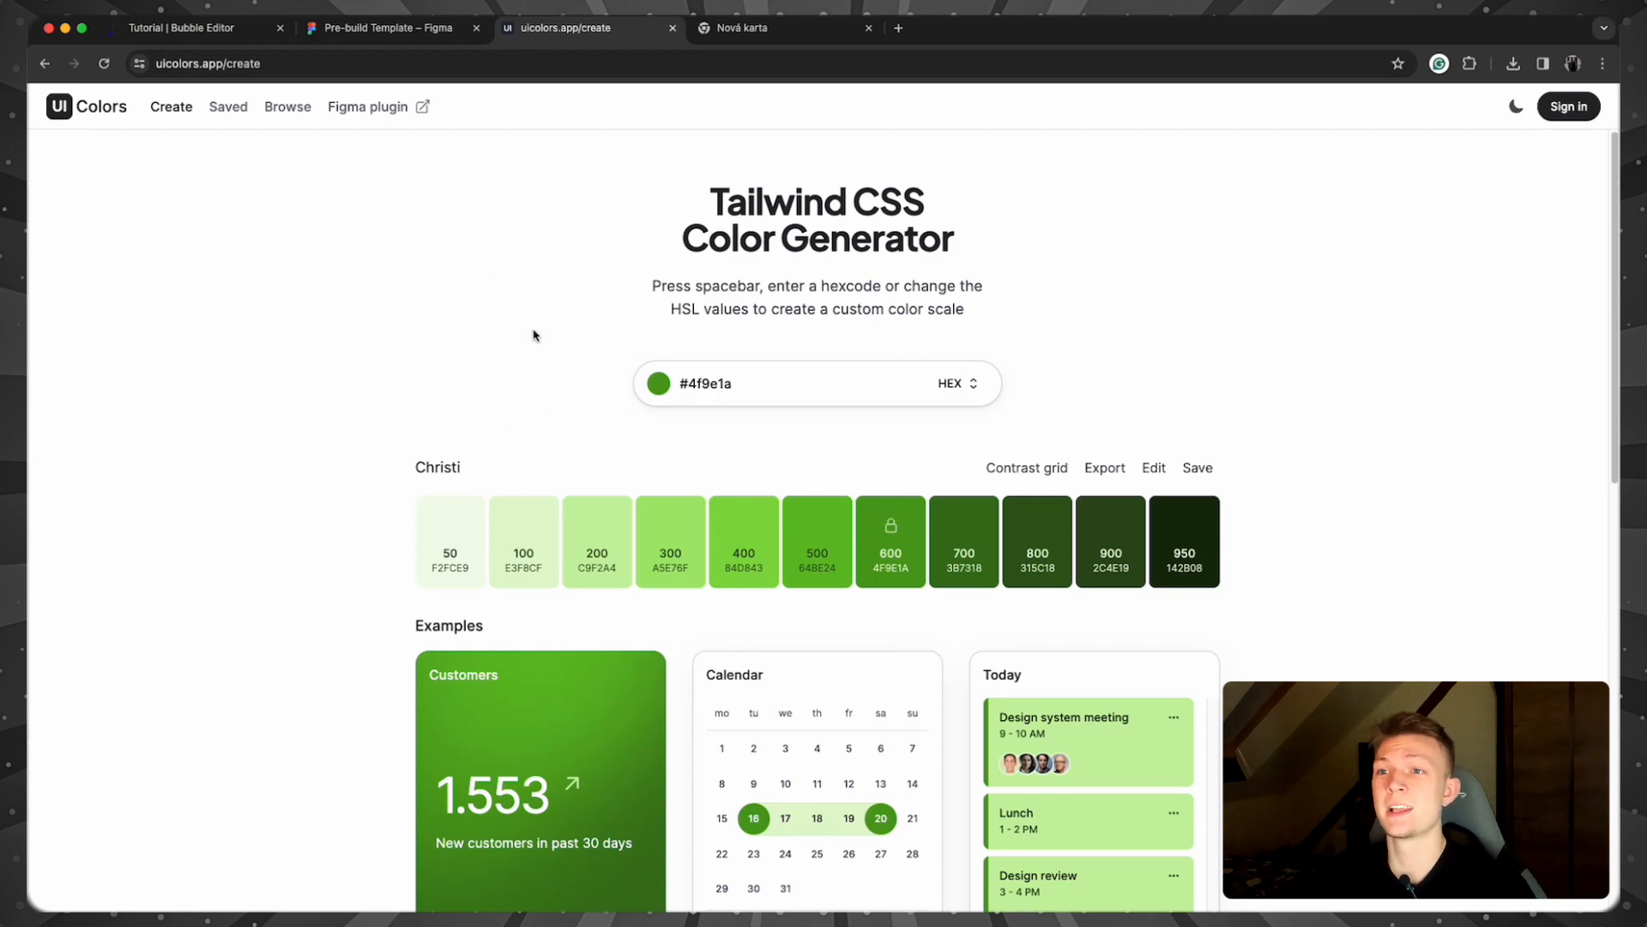
left_click(386, 27)
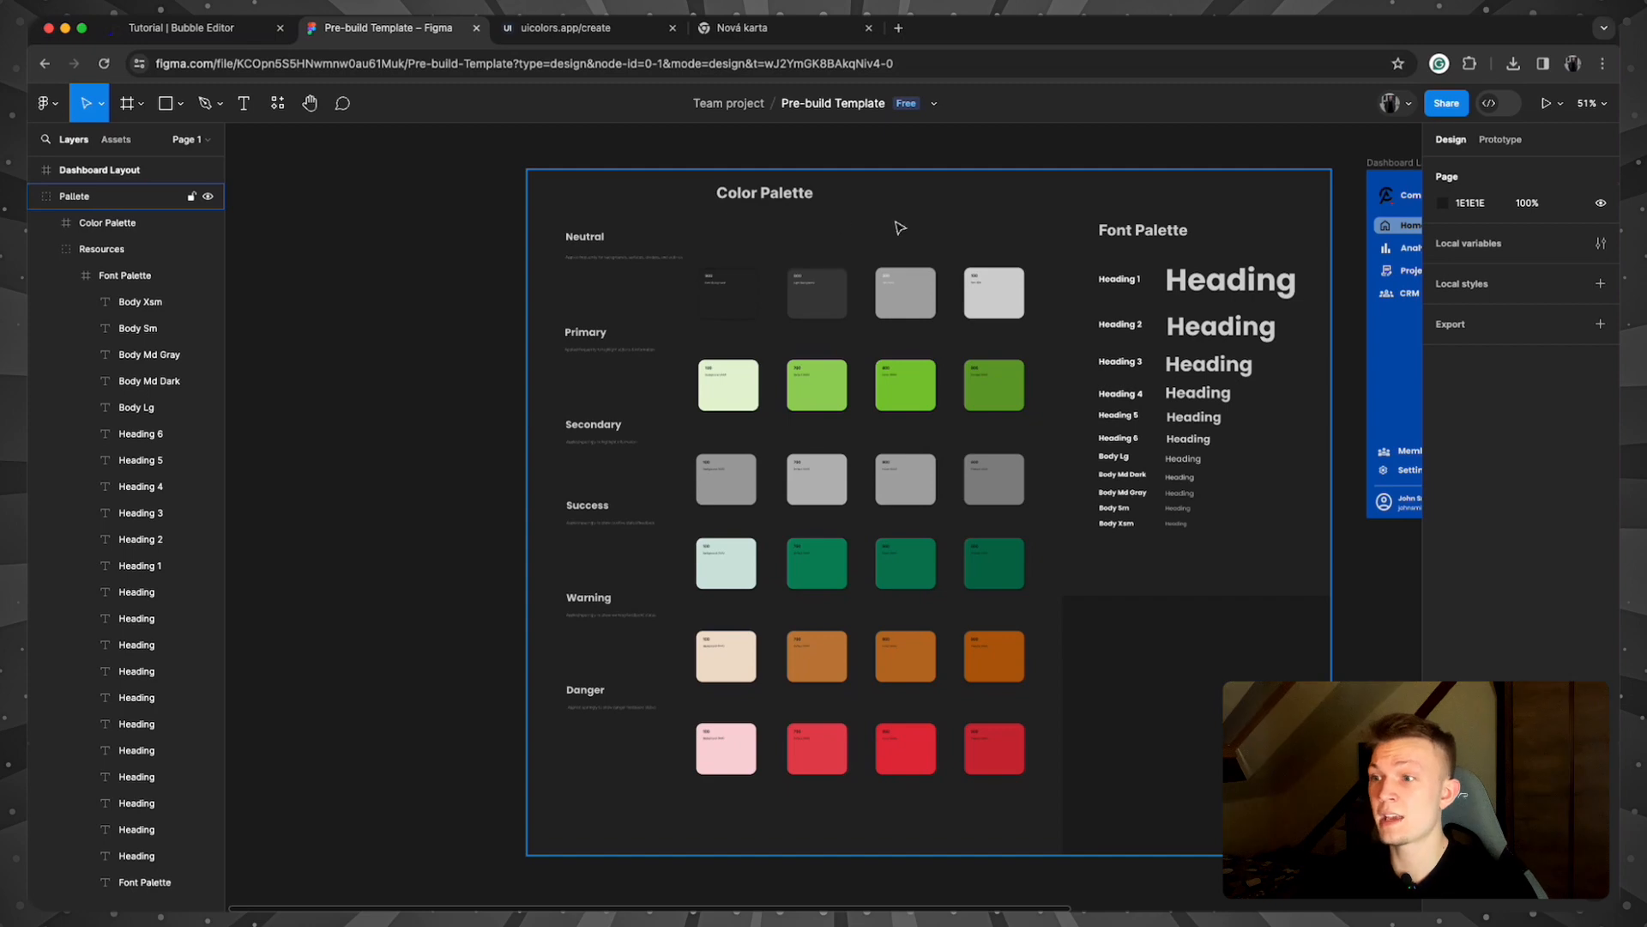
Step: Select the Pallete group in the Figma file
left_click(826, 275)
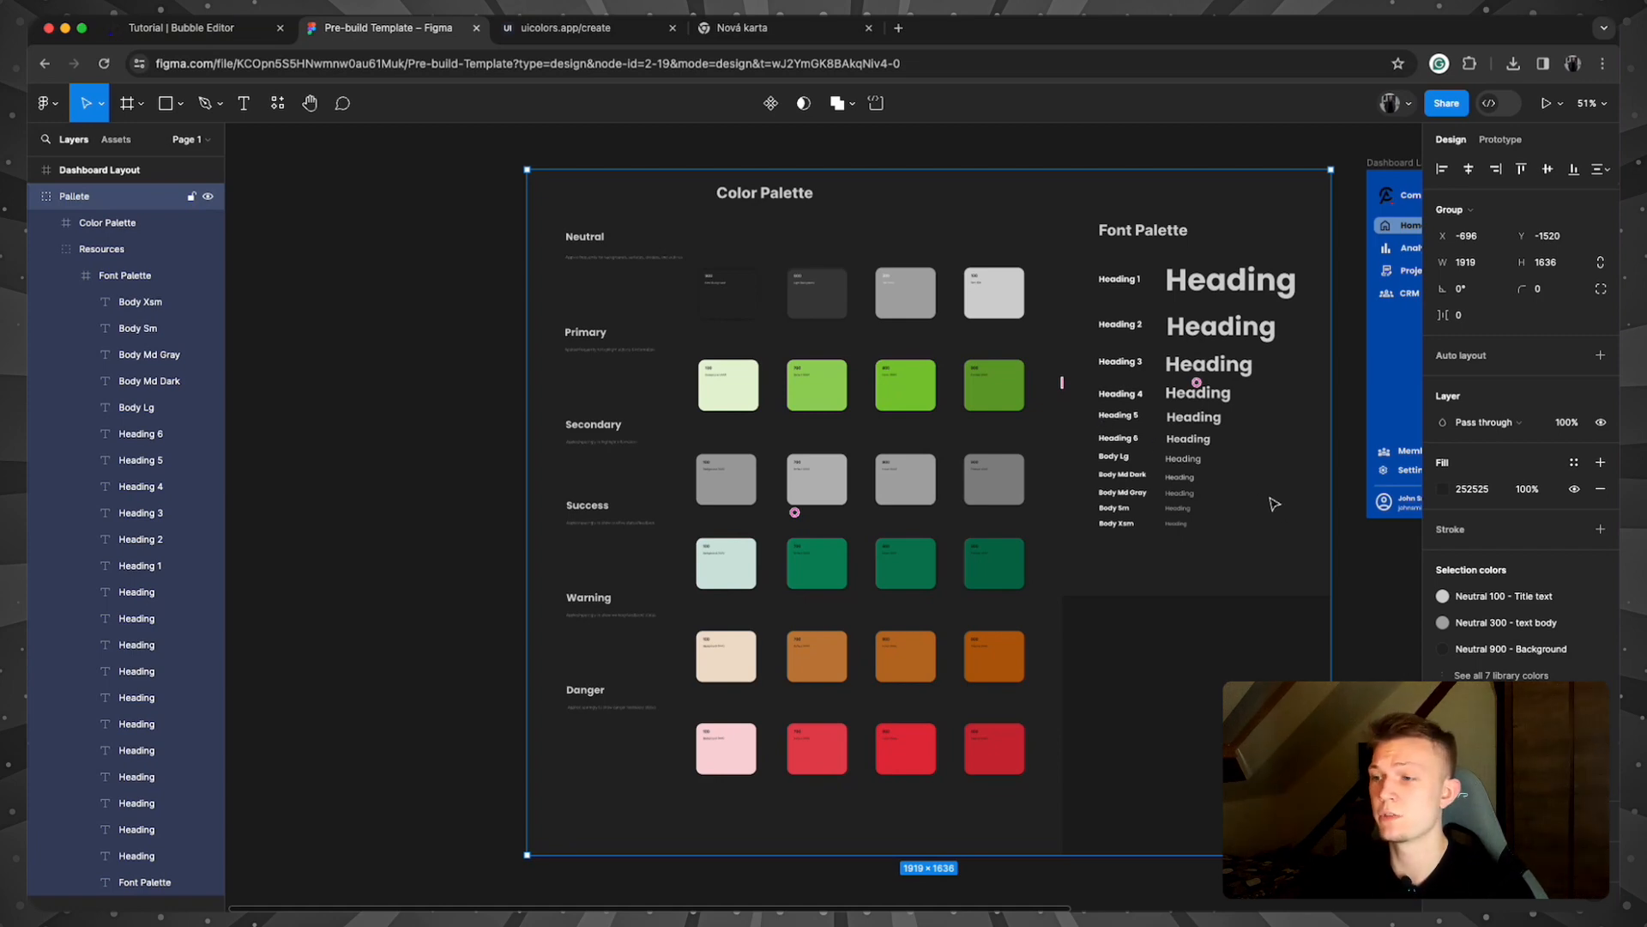
left_click(1225, 690)
scroll(907, 270, "left", 5)
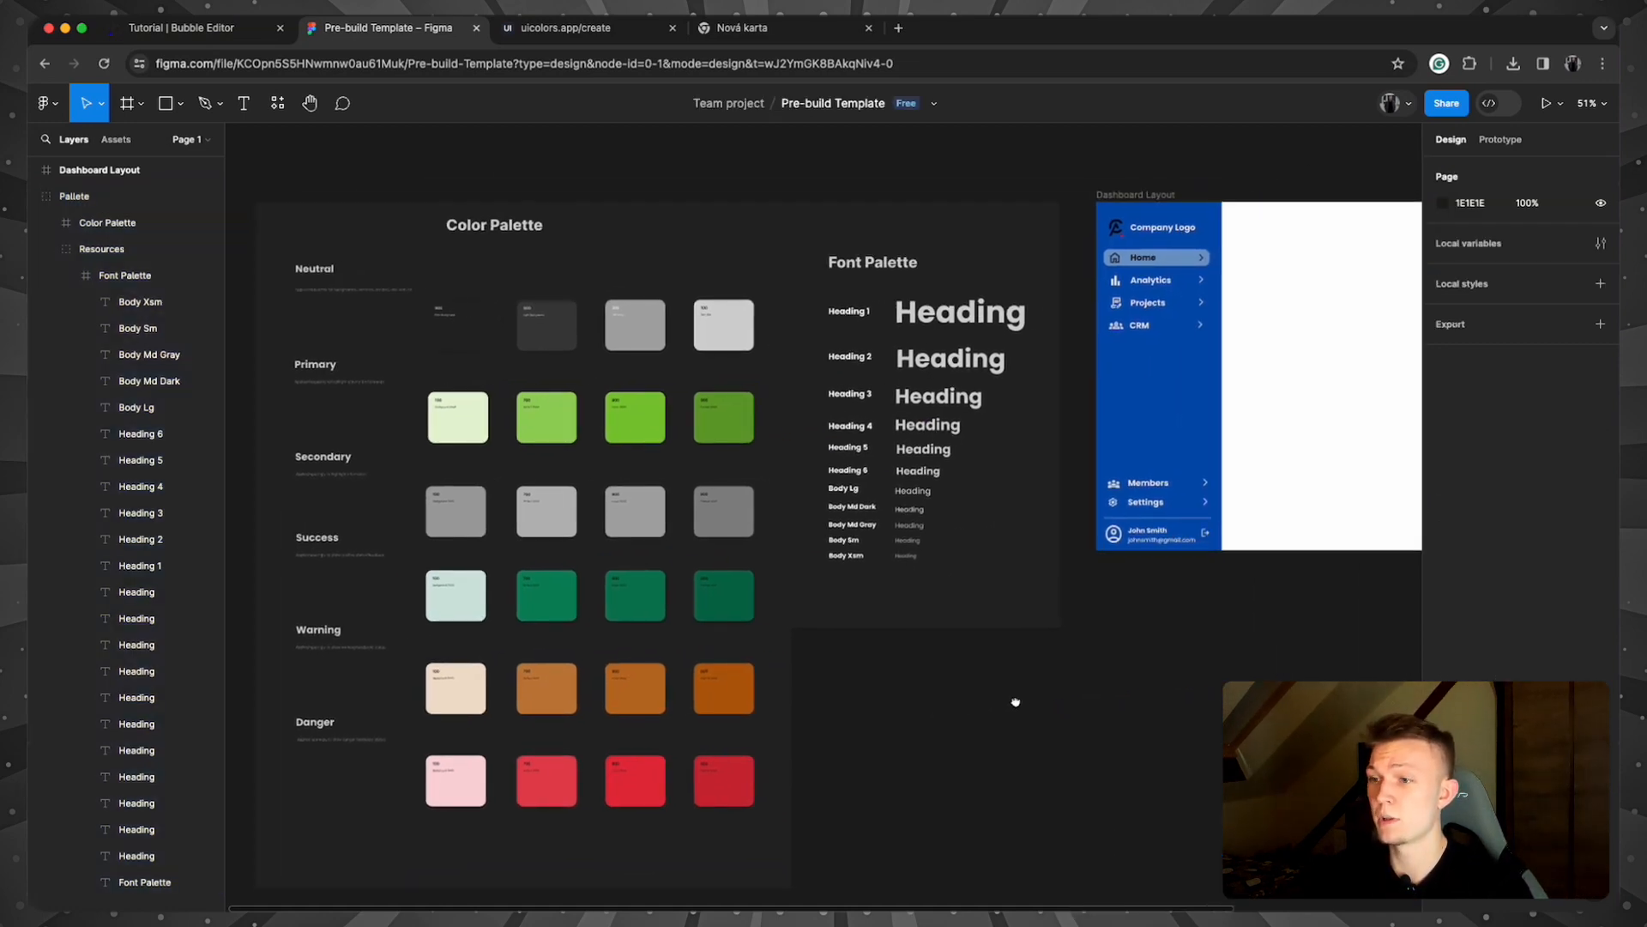
left_click(907, 270)
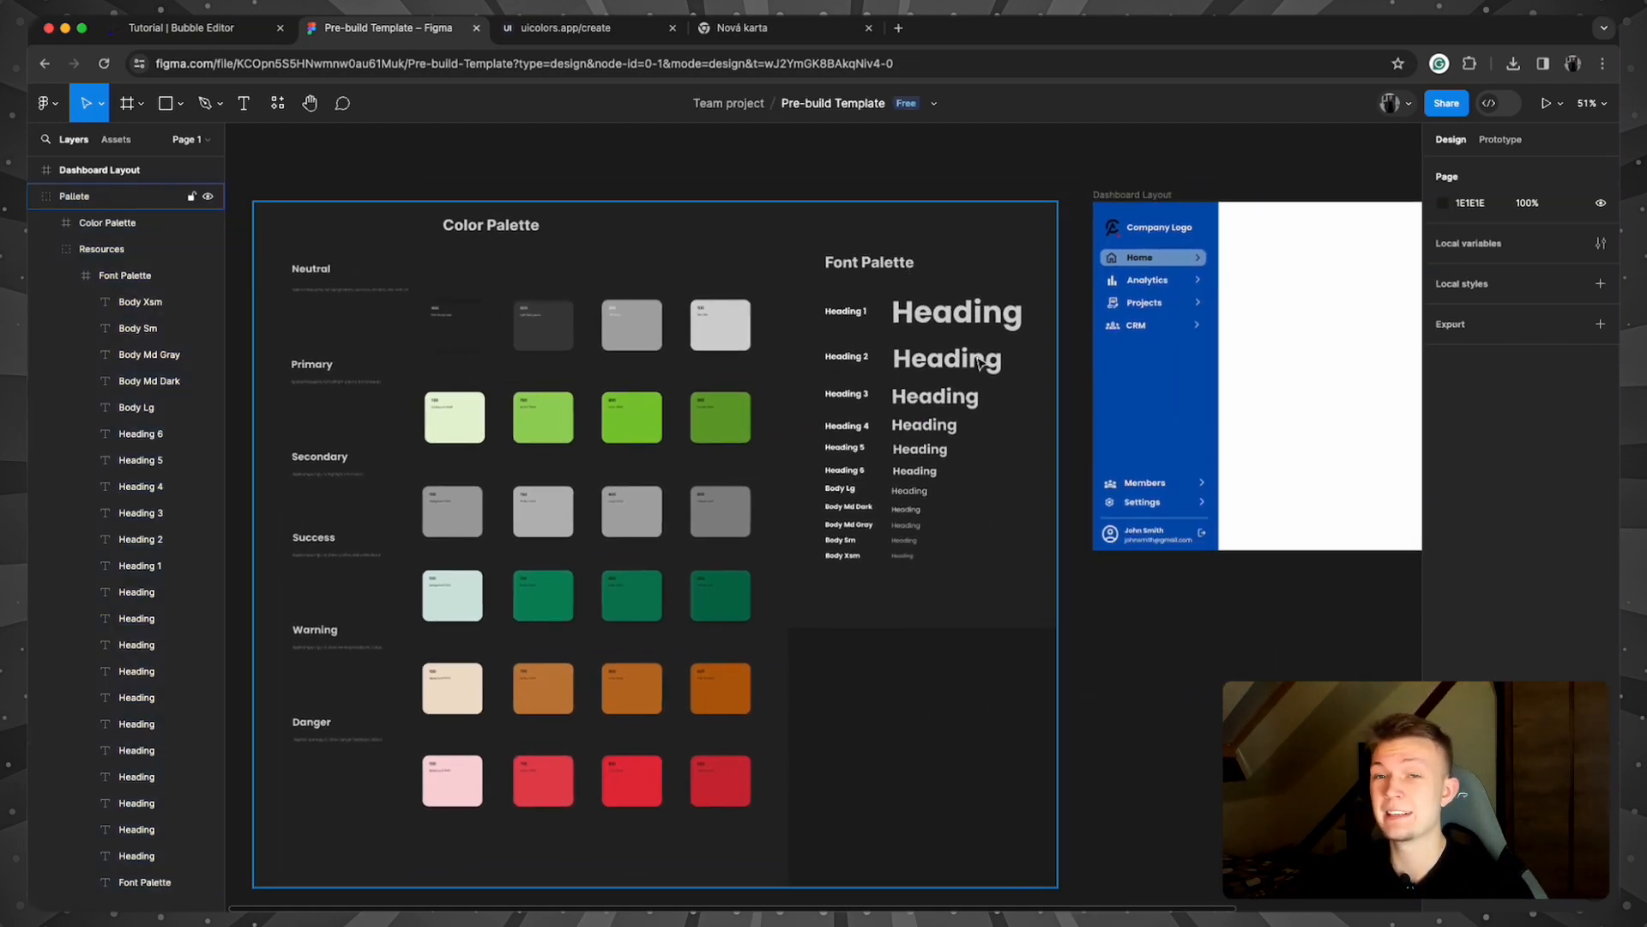
scroll(995, 362, "up", 3)
scroll(1000, 364, "up", 2)
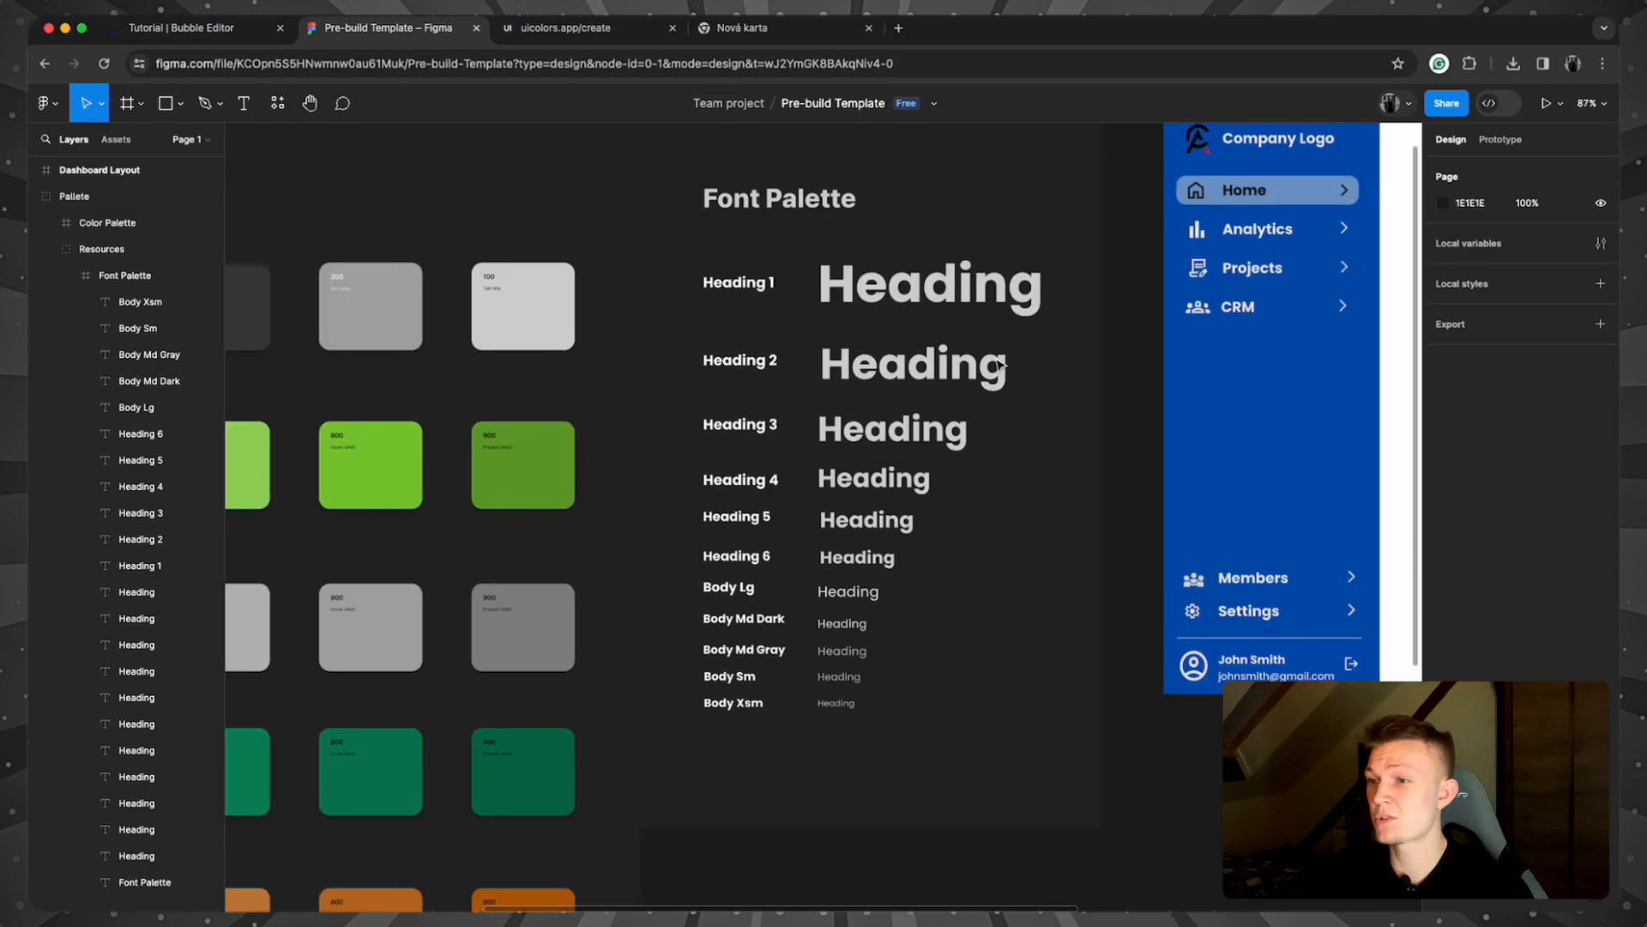
left_click(706, 312)
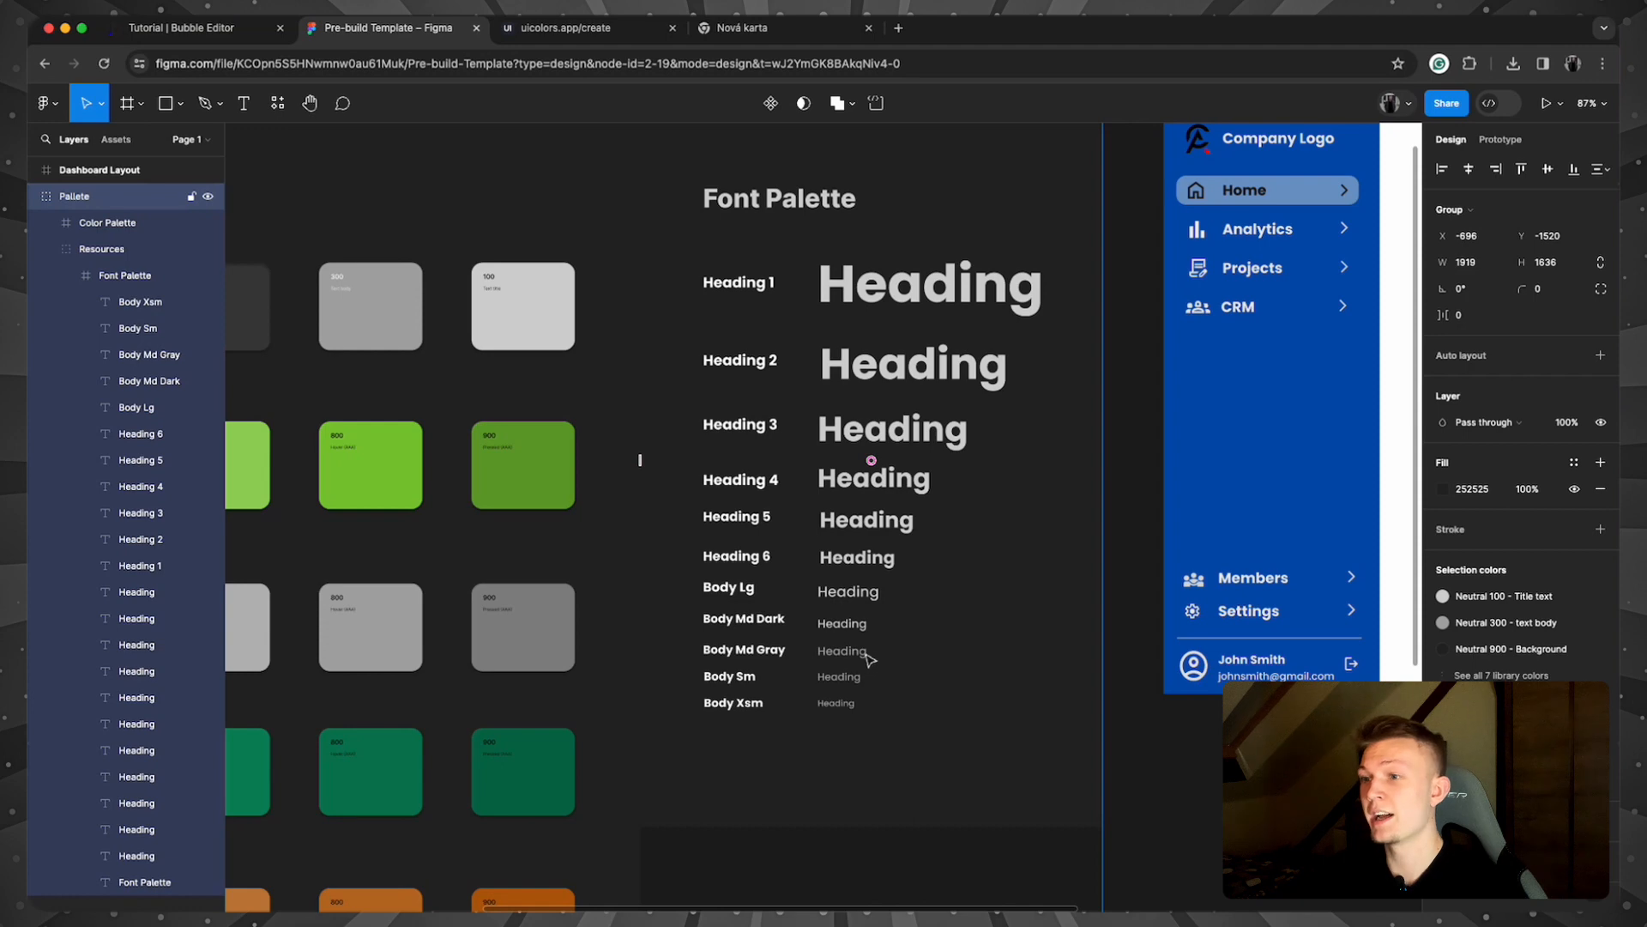
Step: Check the Heading 1 and Heading 2 text font family, confirming Poppins
double_click(898, 281)
double_click(898, 281)
double_click(898, 281)
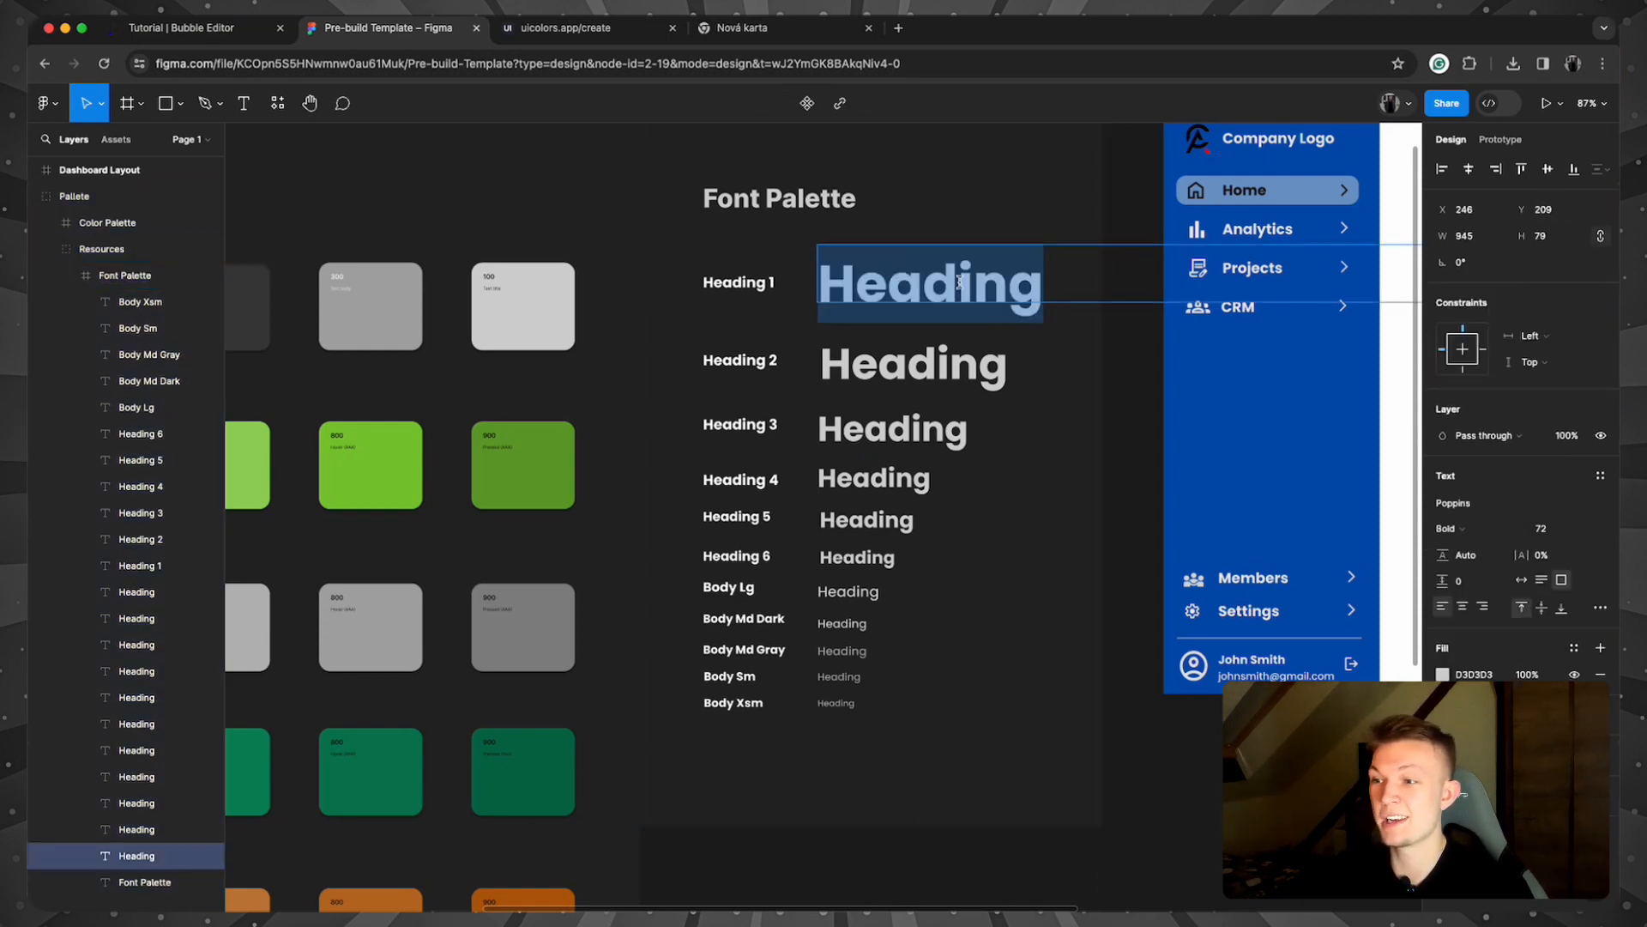
key("Escape")
key("Escape")
left_click(942, 364)
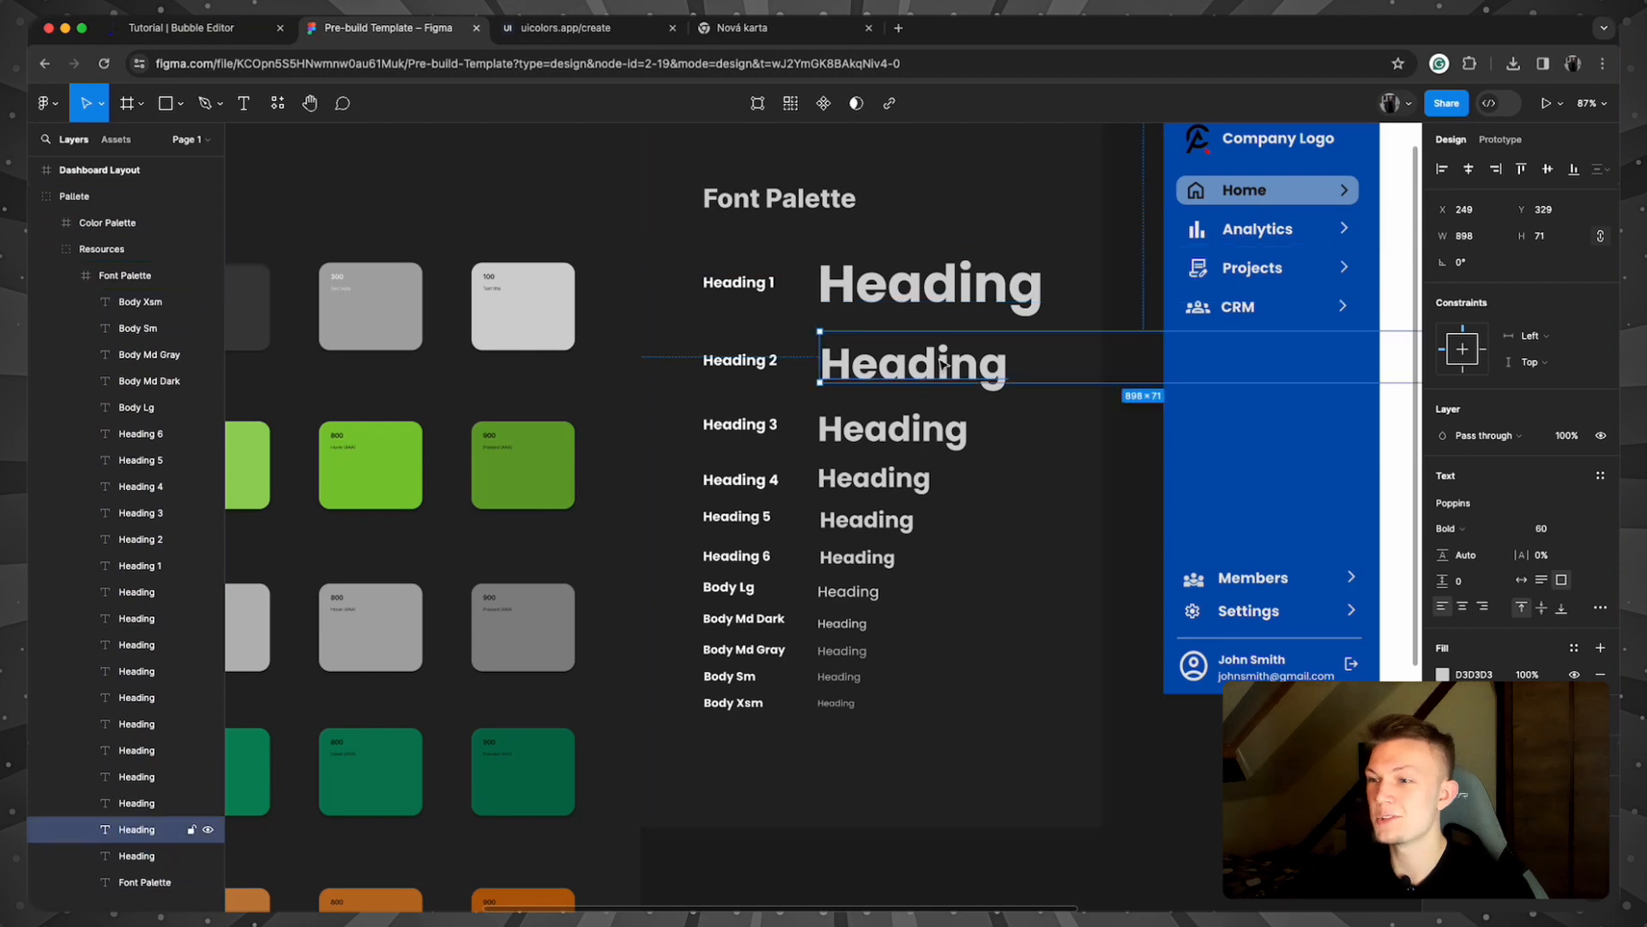
double_click(940, 362)
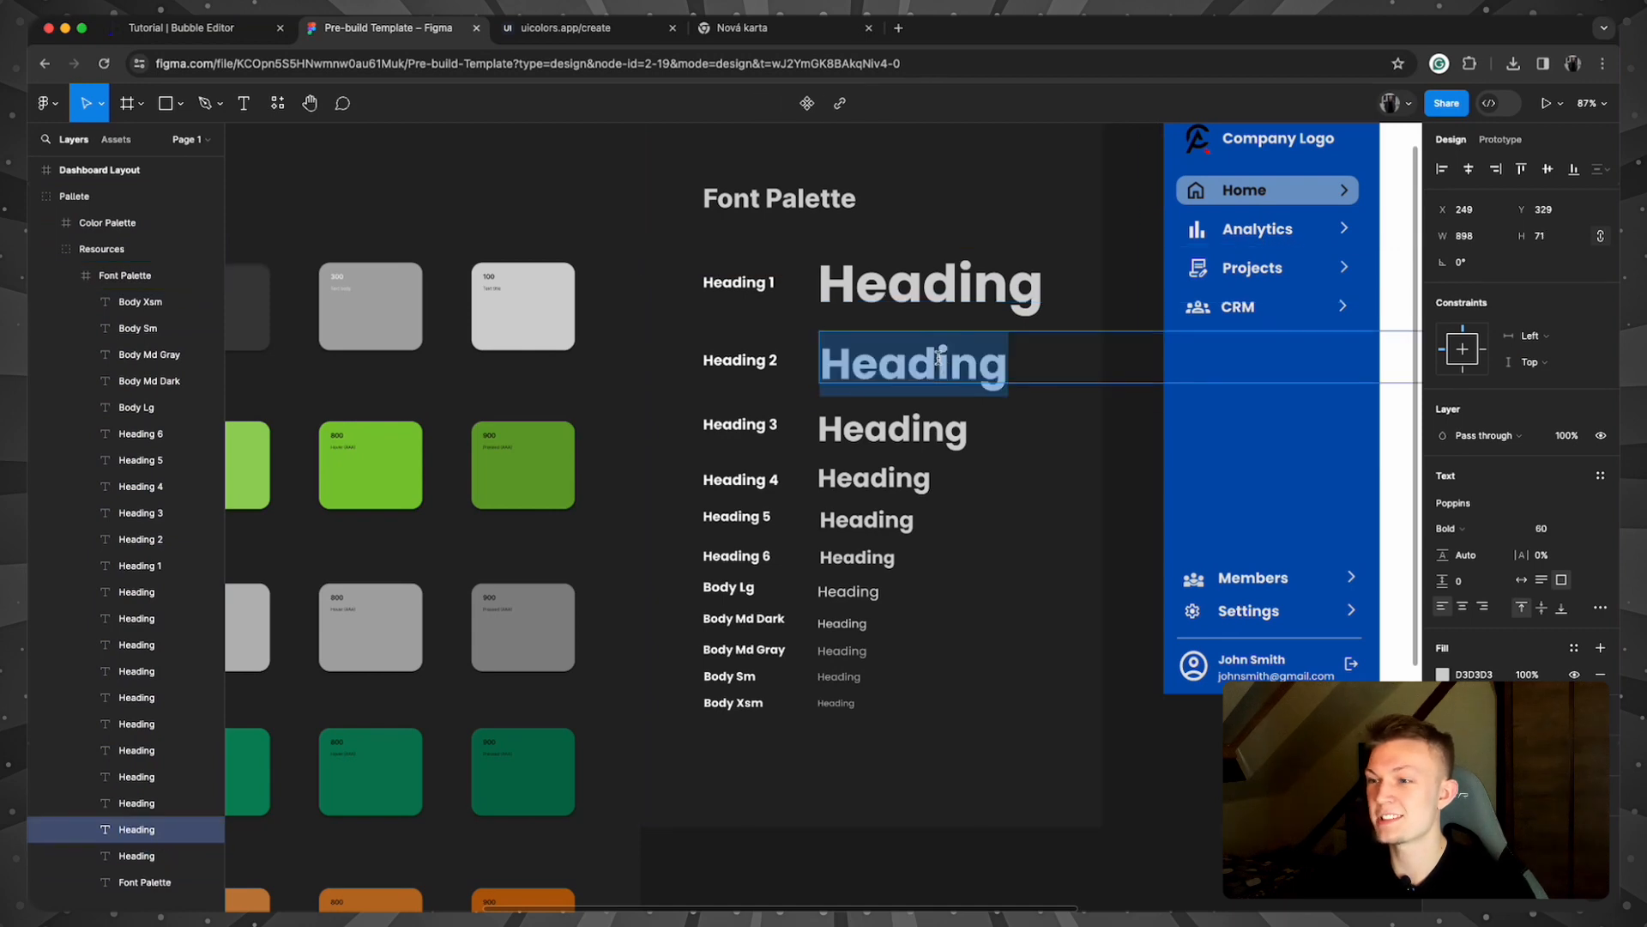
left_click(1469, 506)
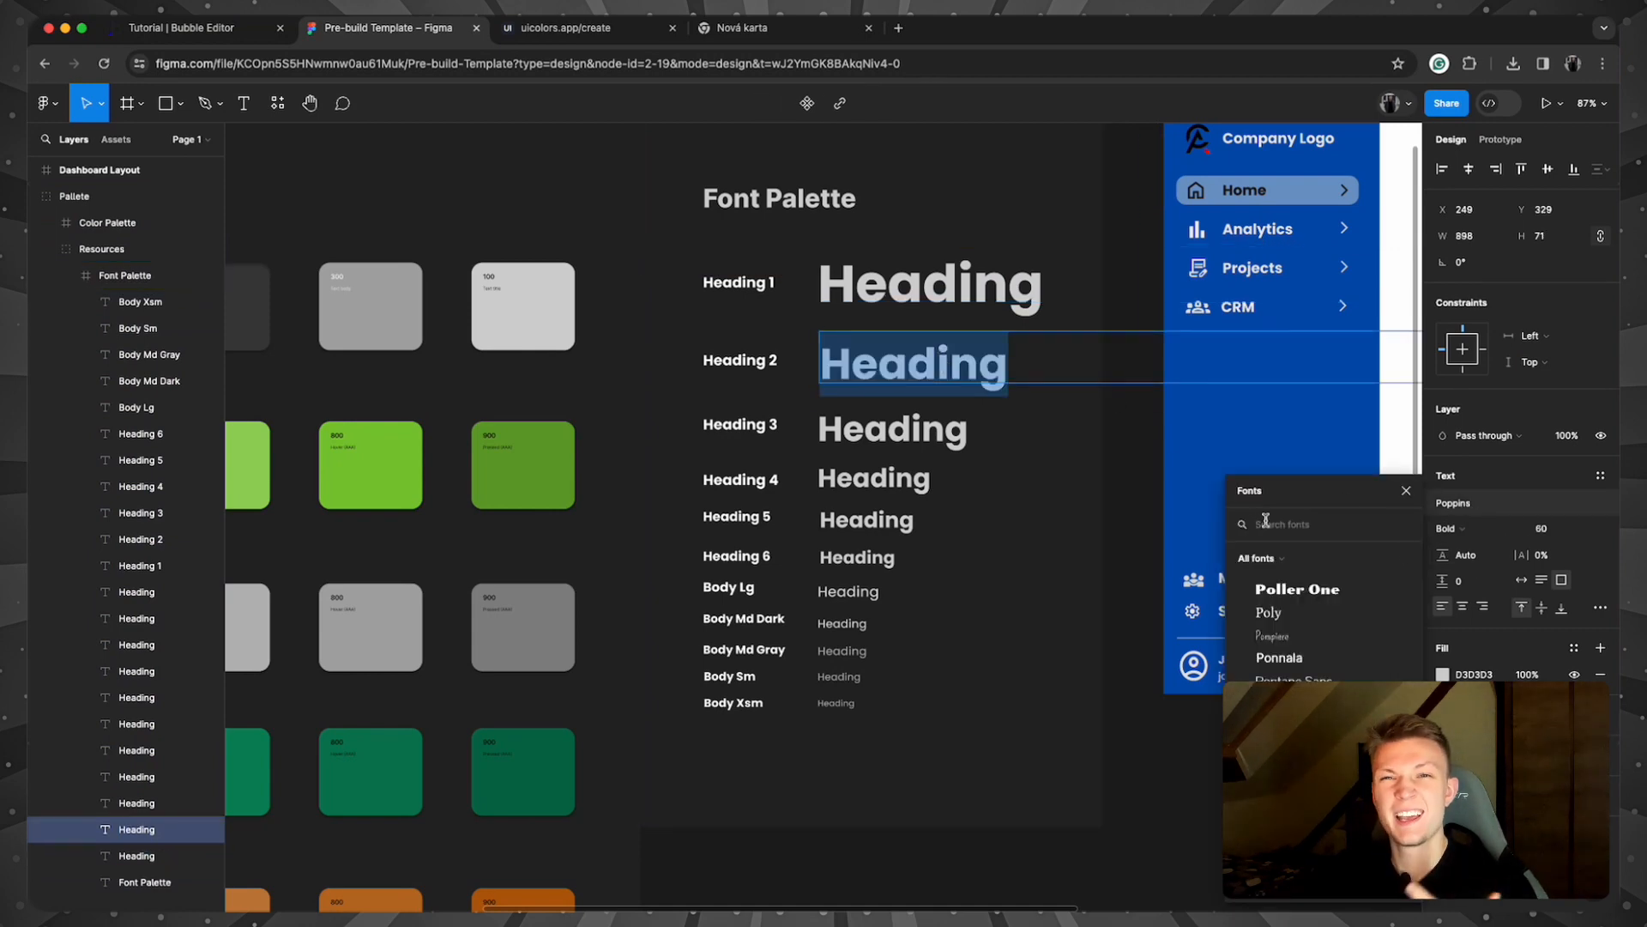
key("Escape")
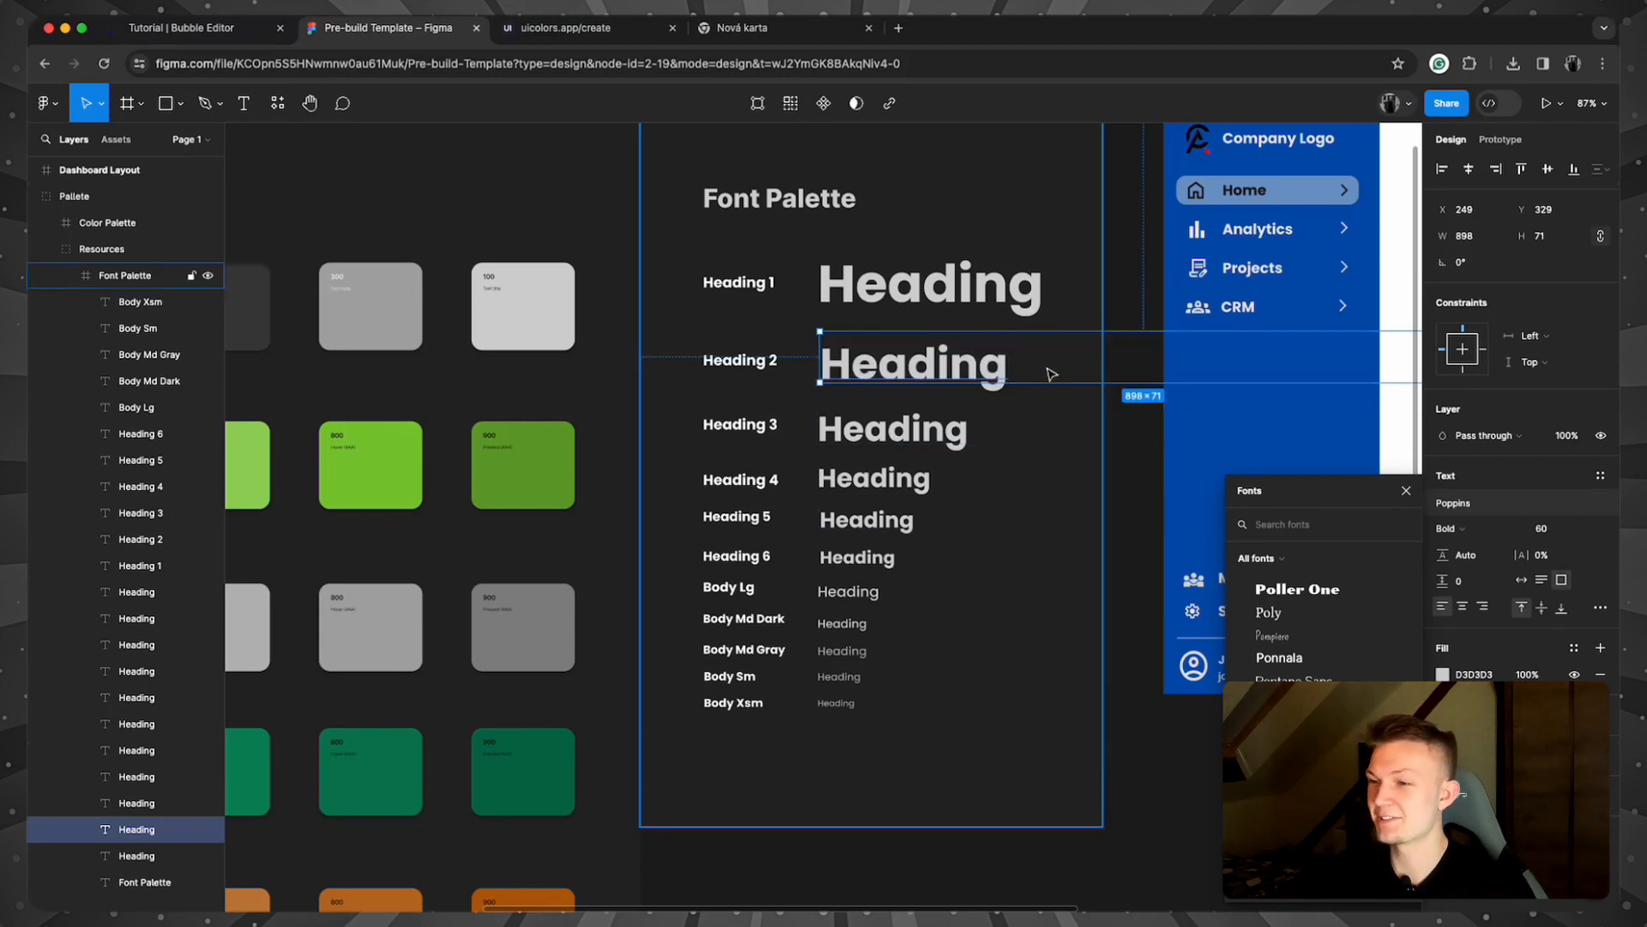
left_click(1130, 459)
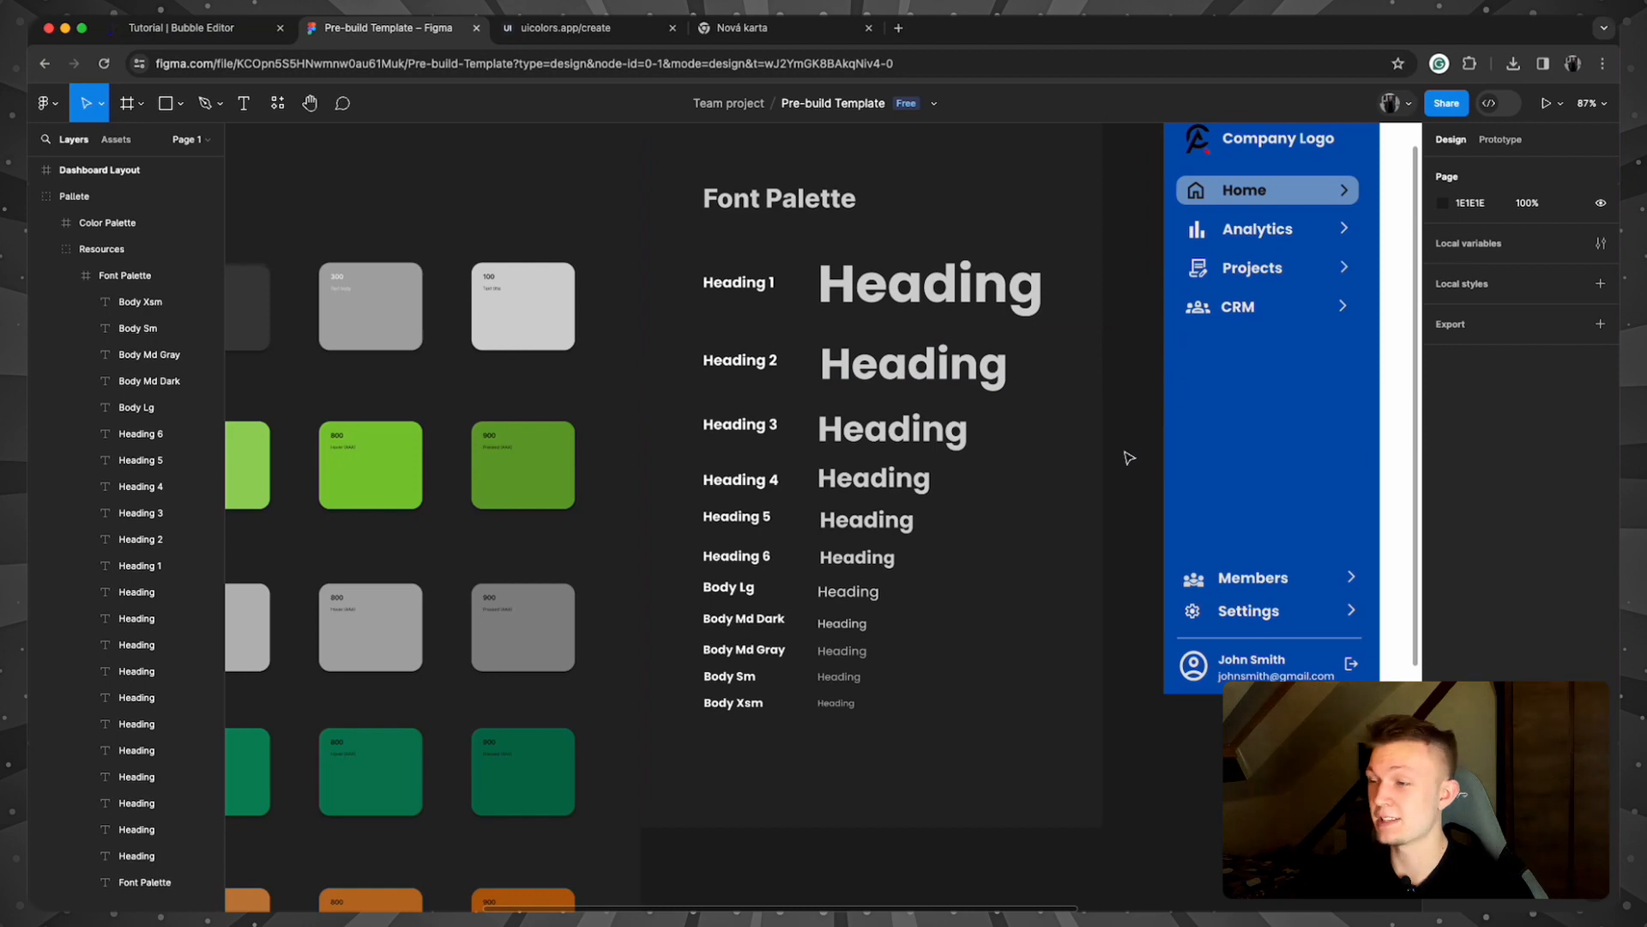
Step: Centre the Dashboard Layout frame in view, then switch to the Bubble editor
scroll(1130, 459, "down", 4)
left_click_drag(1270, 802, 632, 834)
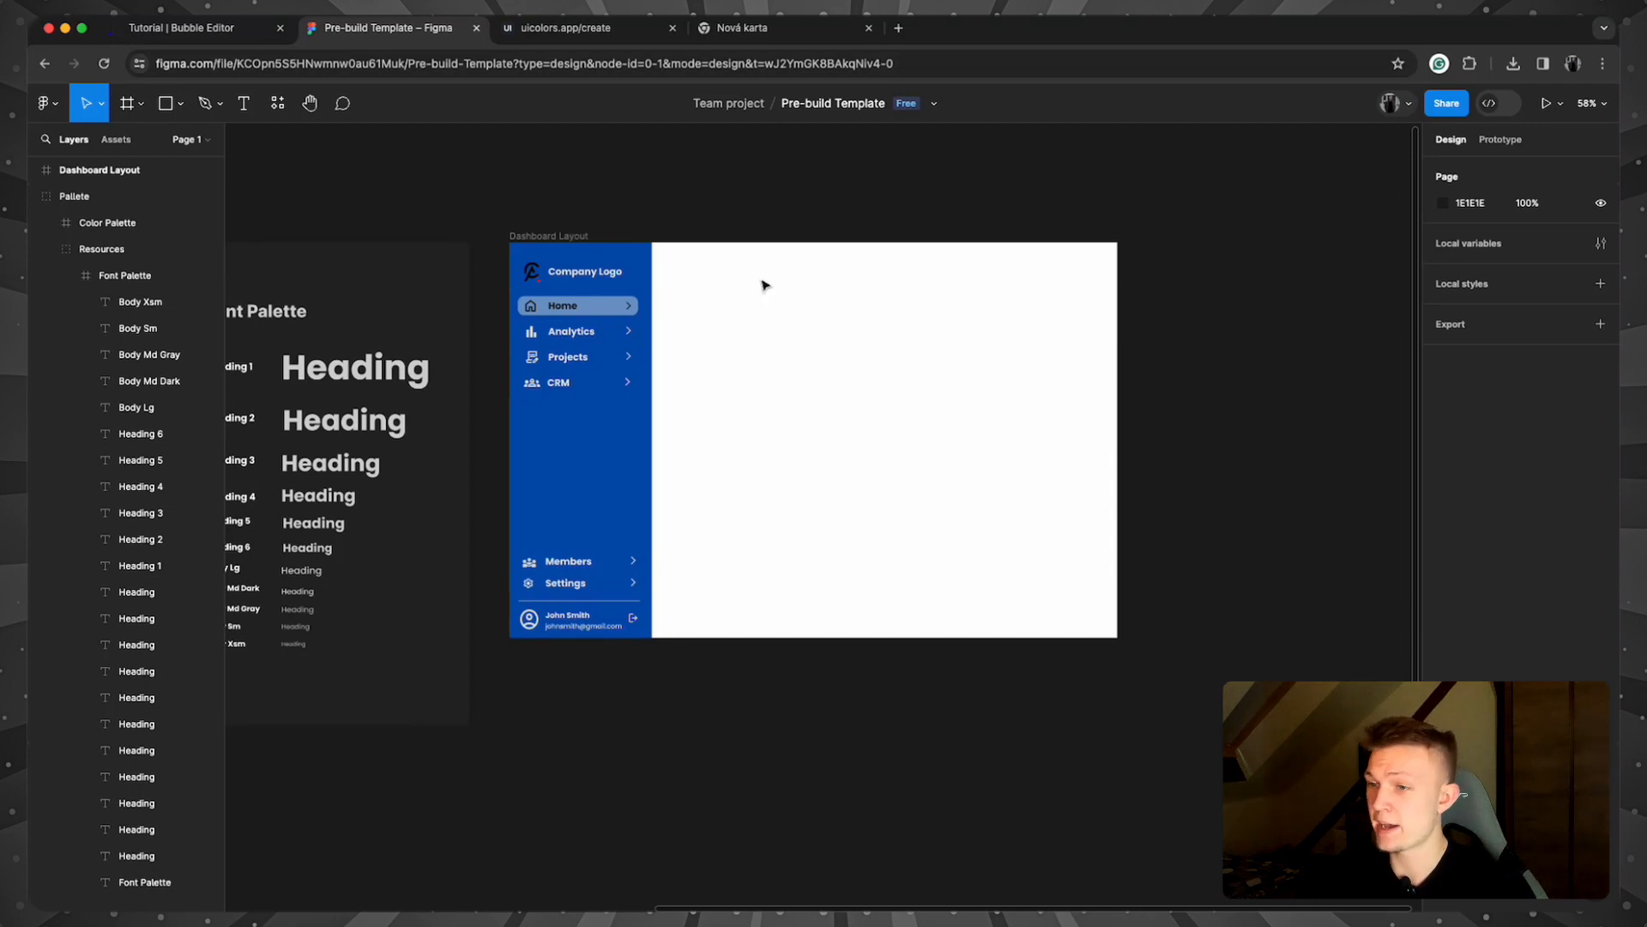
scroll(361, 386, "left", 10)
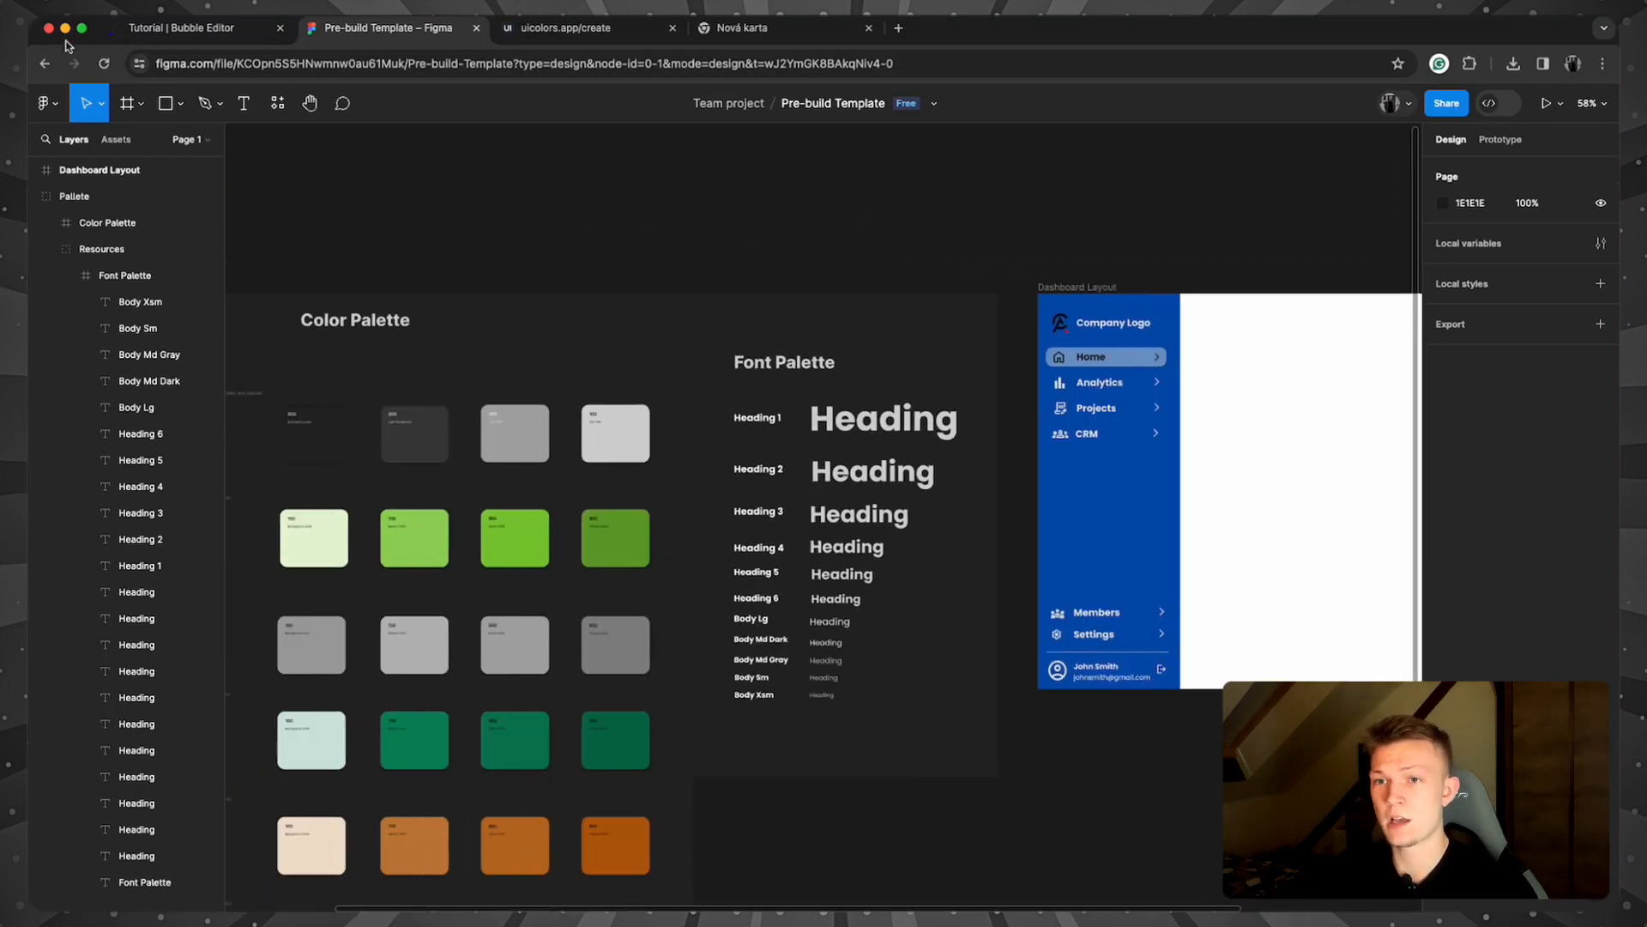
left_click(169, 33)
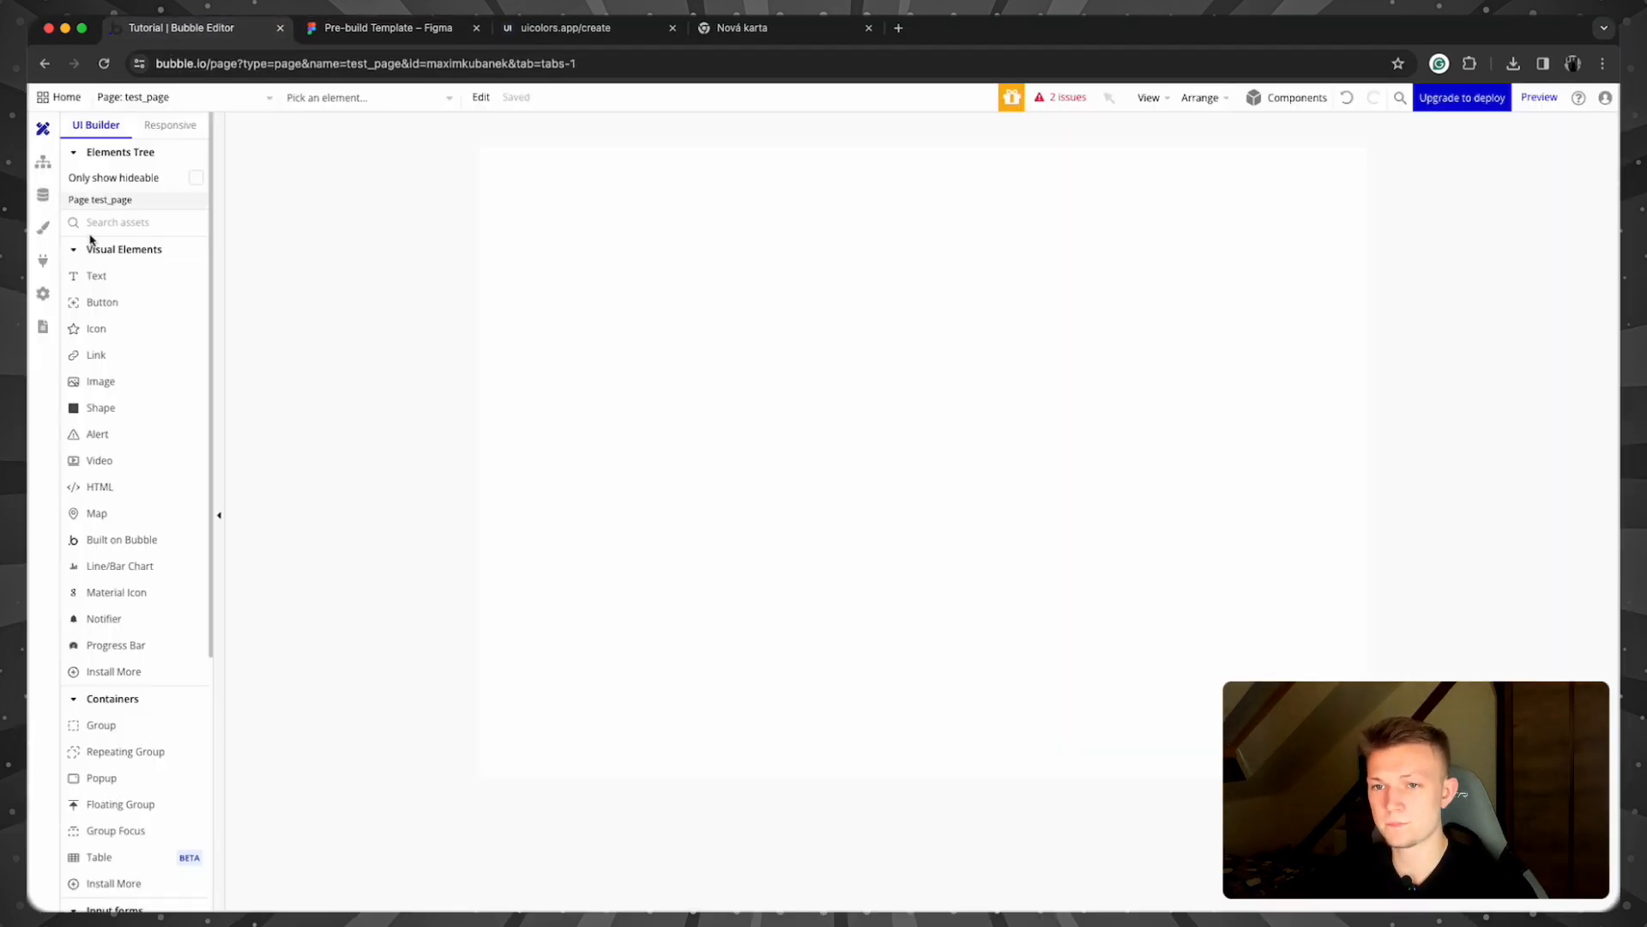
left_click(43, 239)
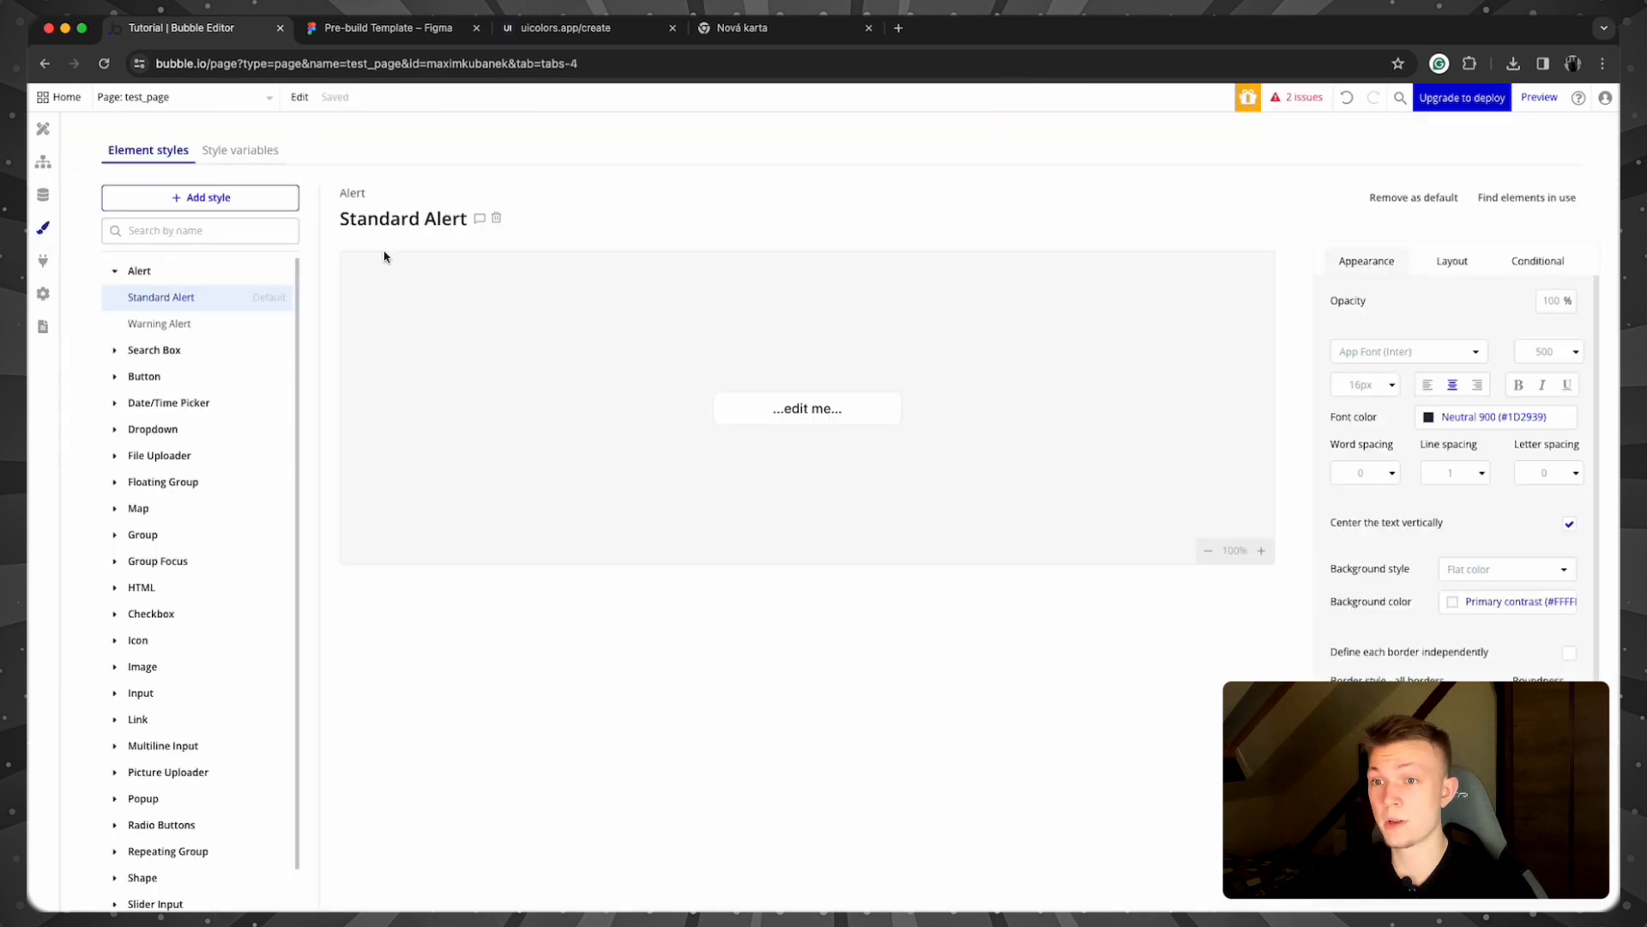
left_click(240, 151)
scroll(869, 386, "down", 2)
scroll(869, 386, "down", 1)
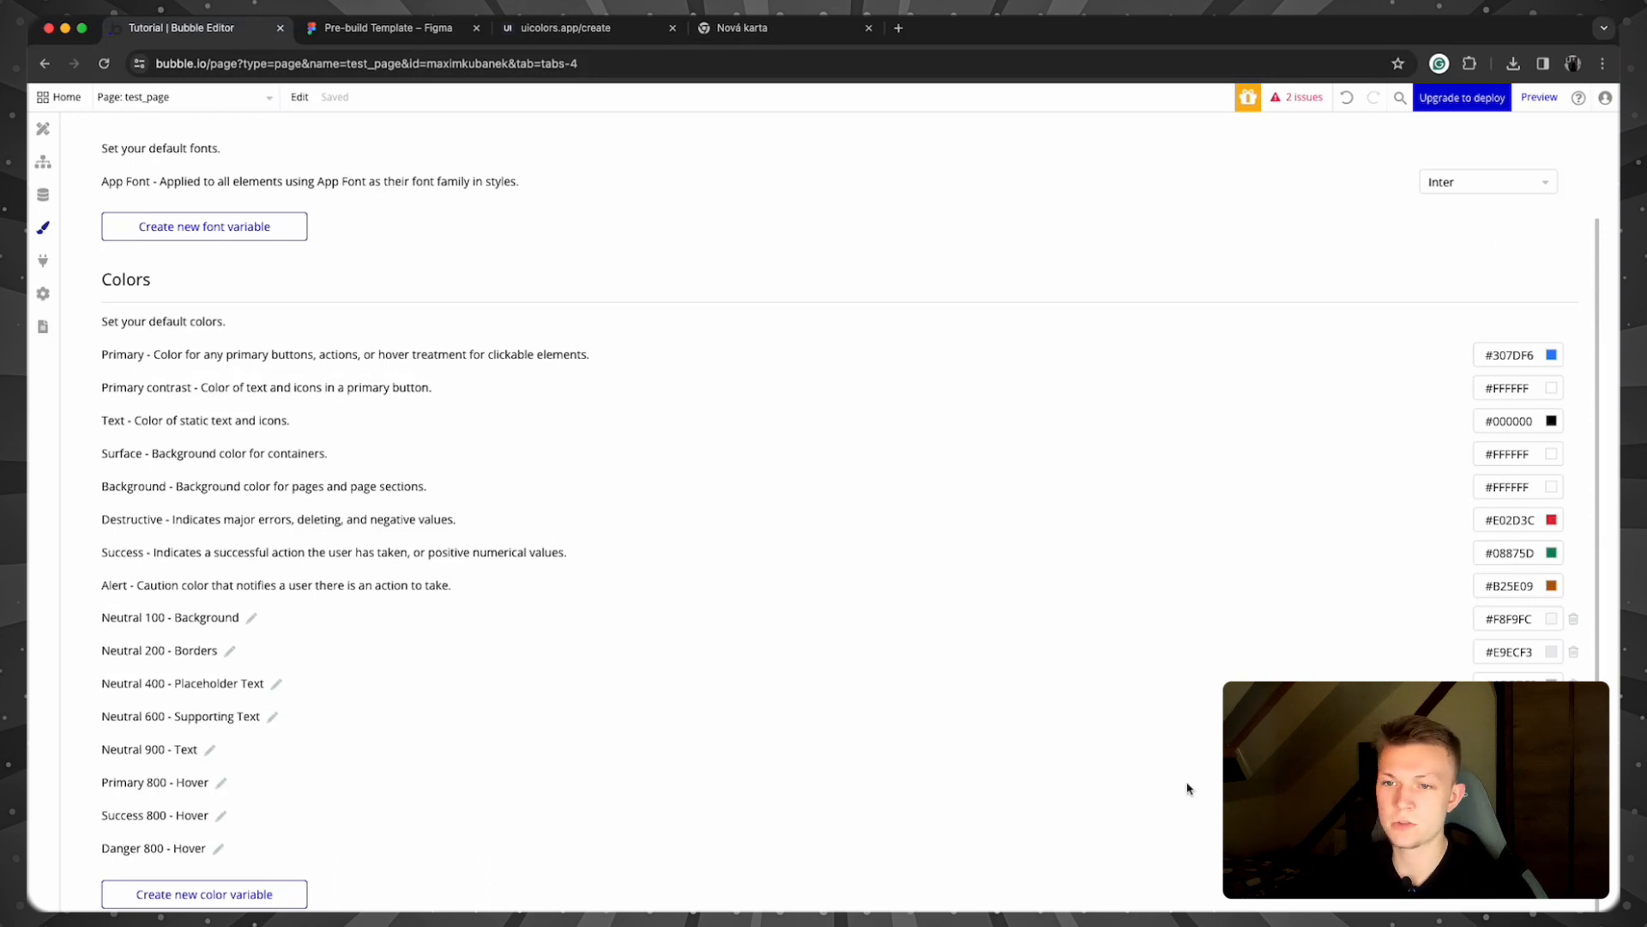
left_click(46, 142)
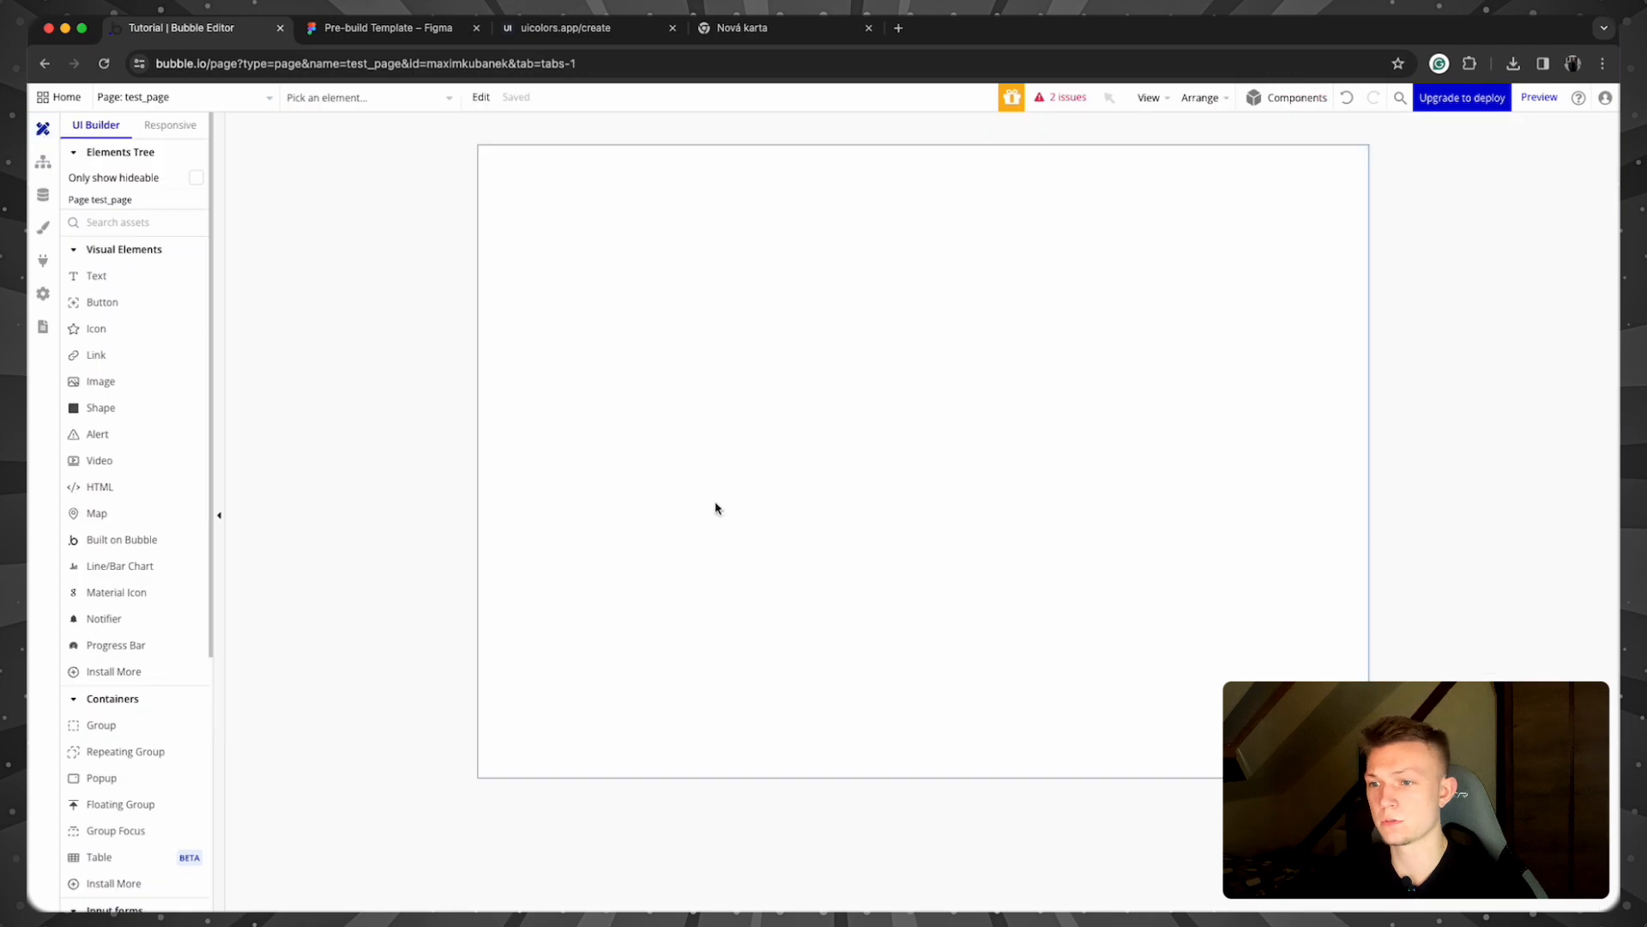
Step: Create a new page named dashboard_tutorial
left_click(214, 99)
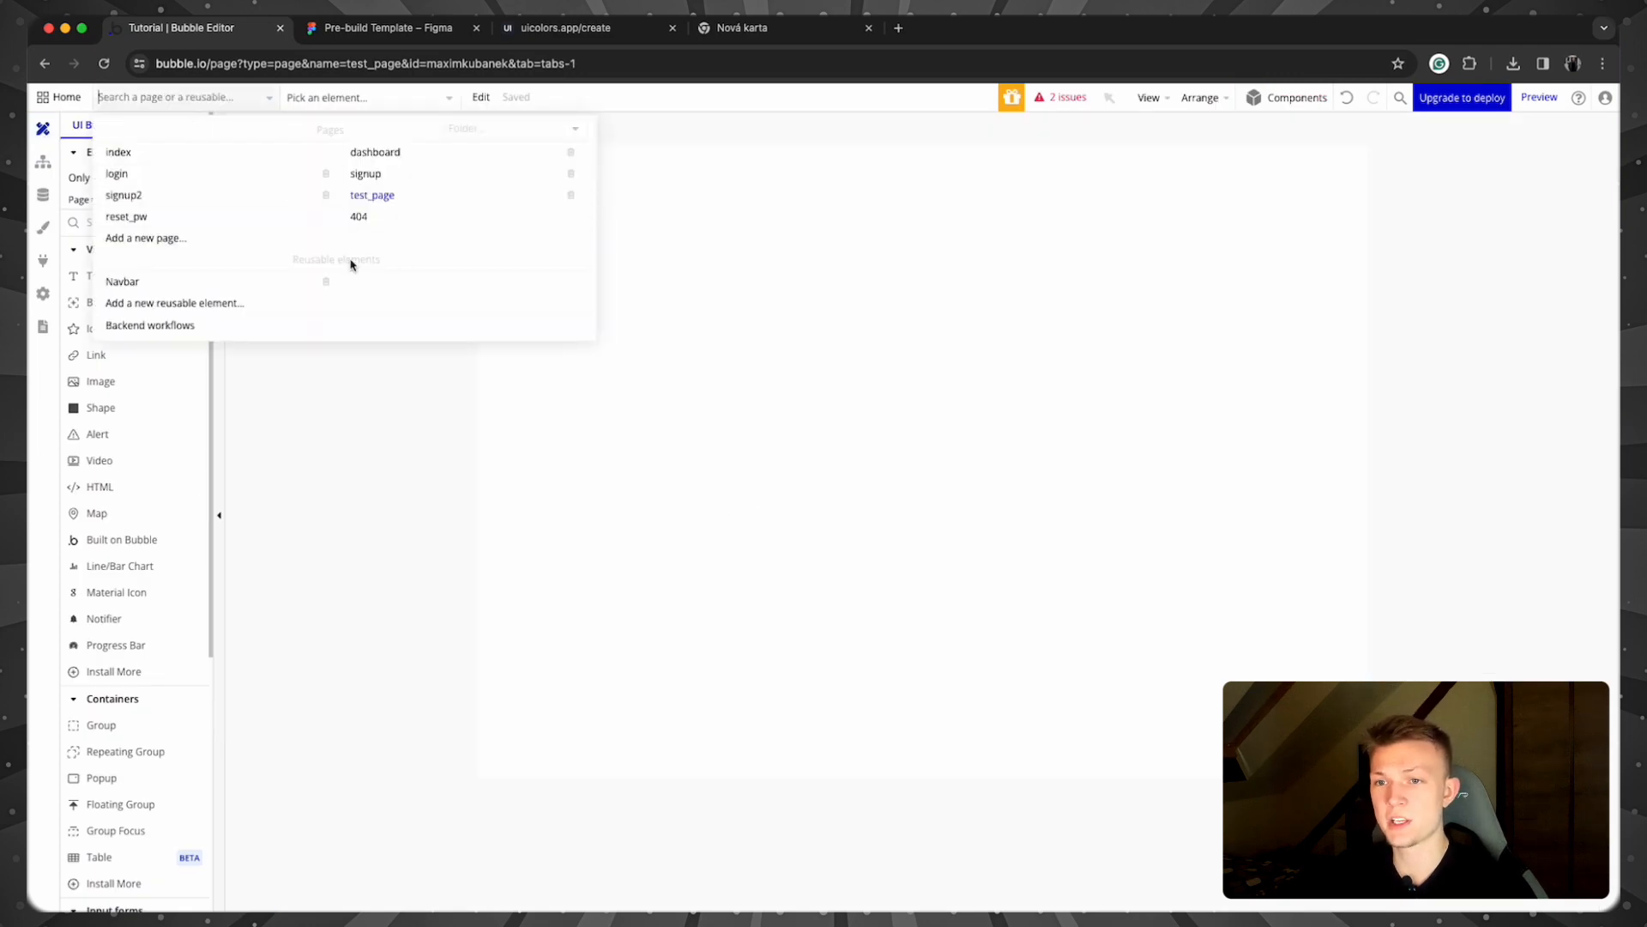
left_click(184, 240)
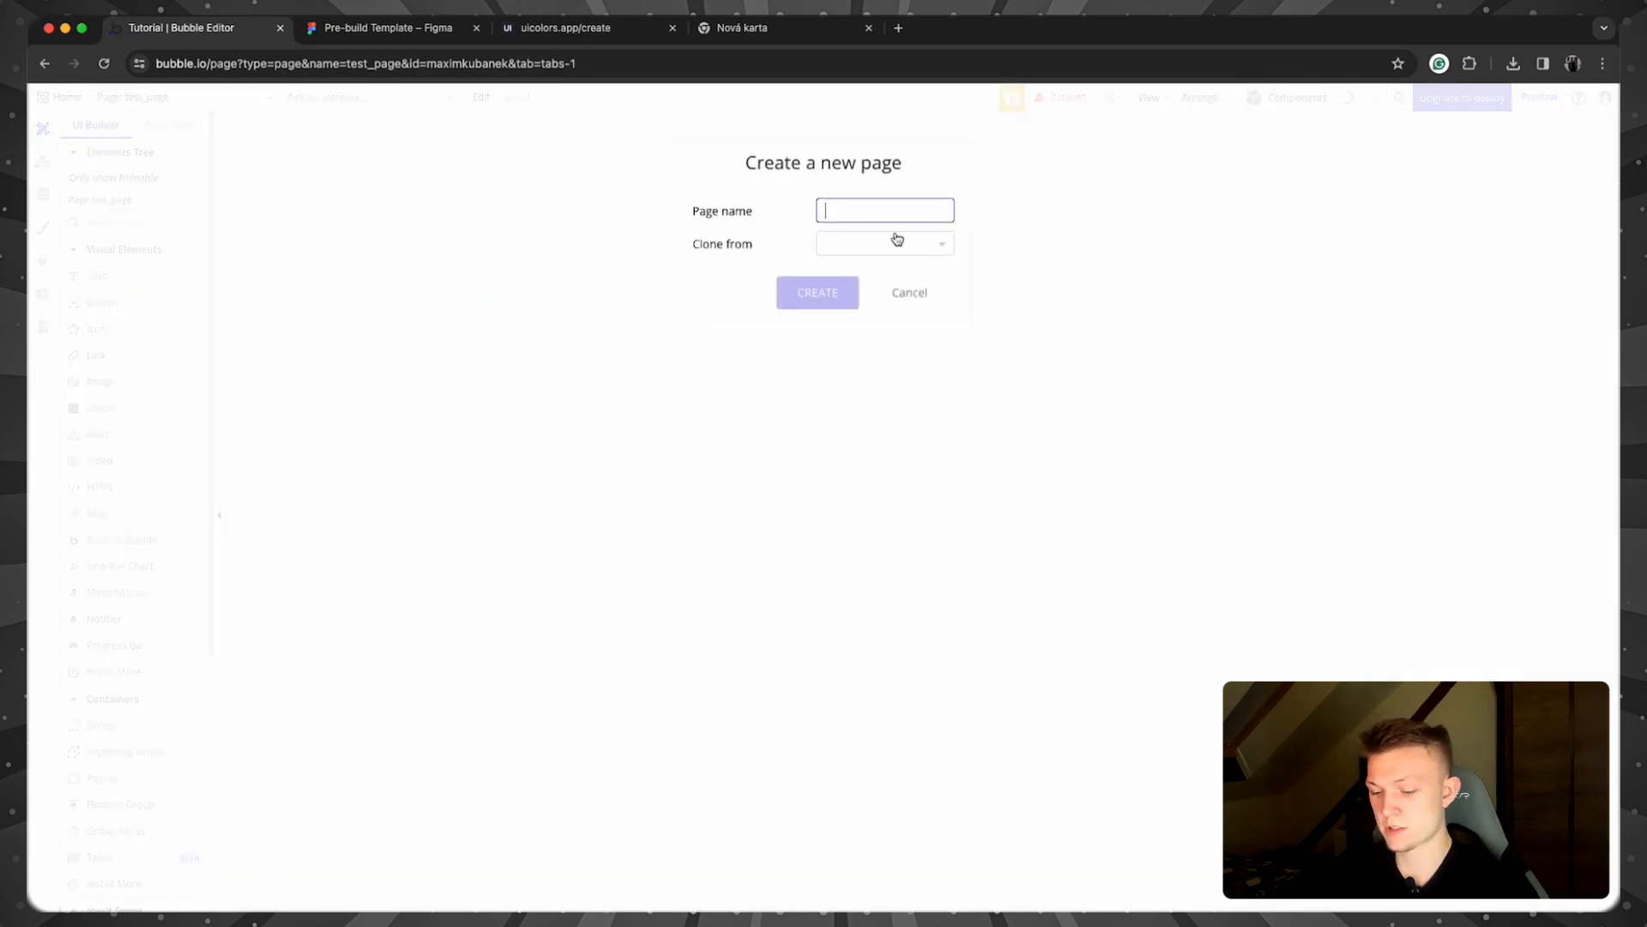
type("dashboard_tutorial")
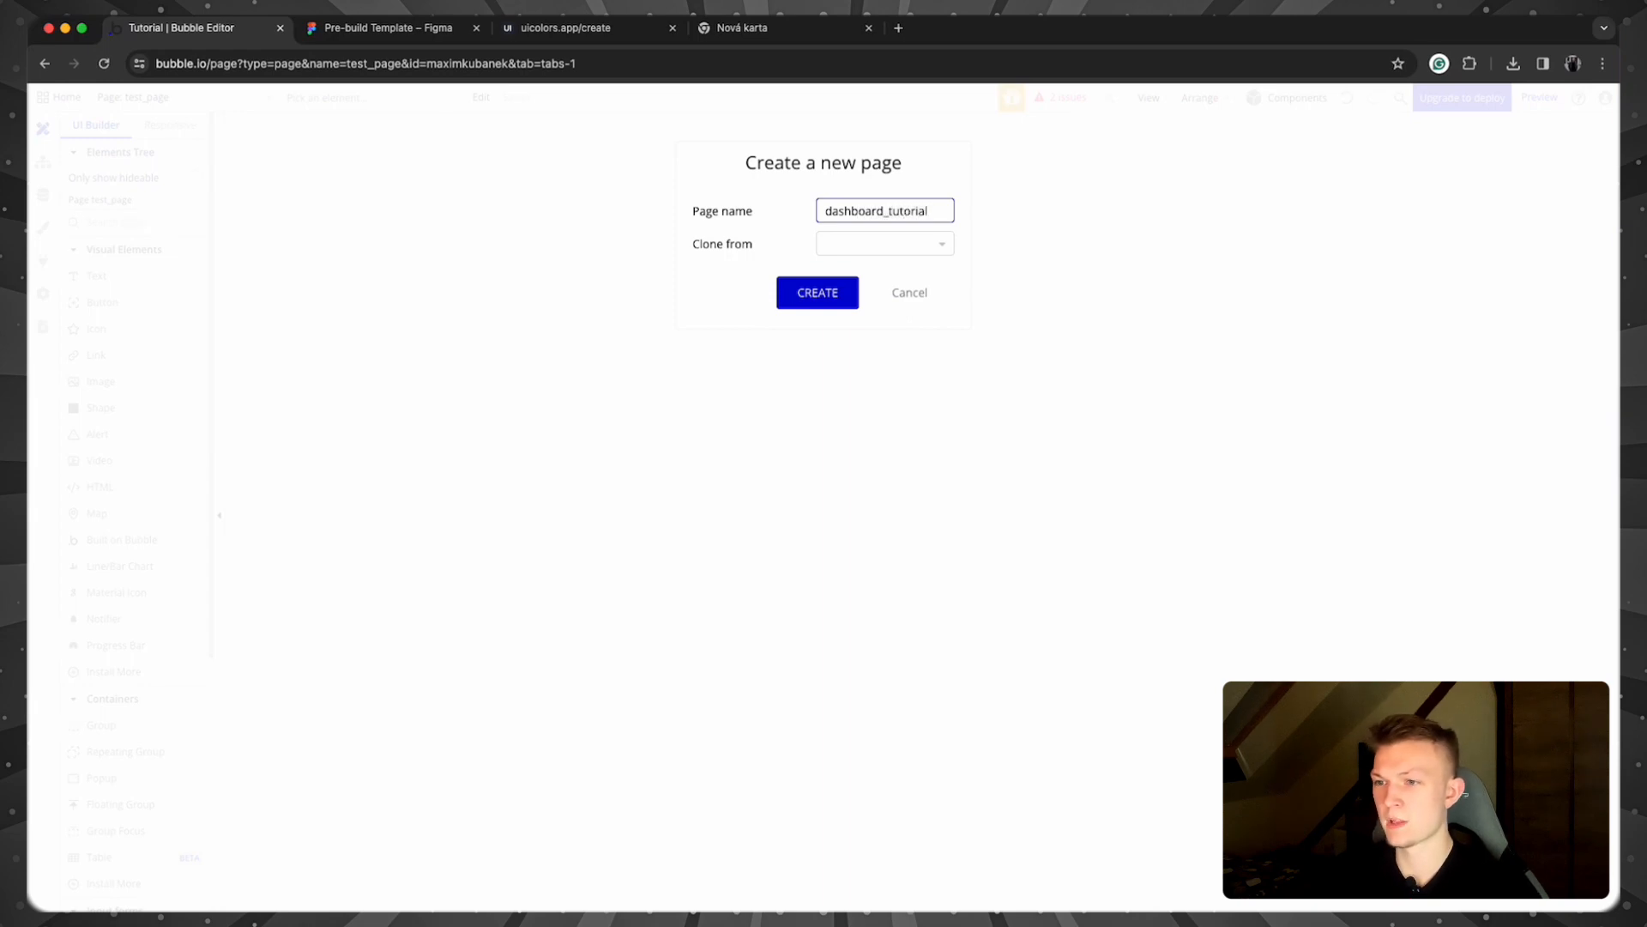
left_click(816, 292)
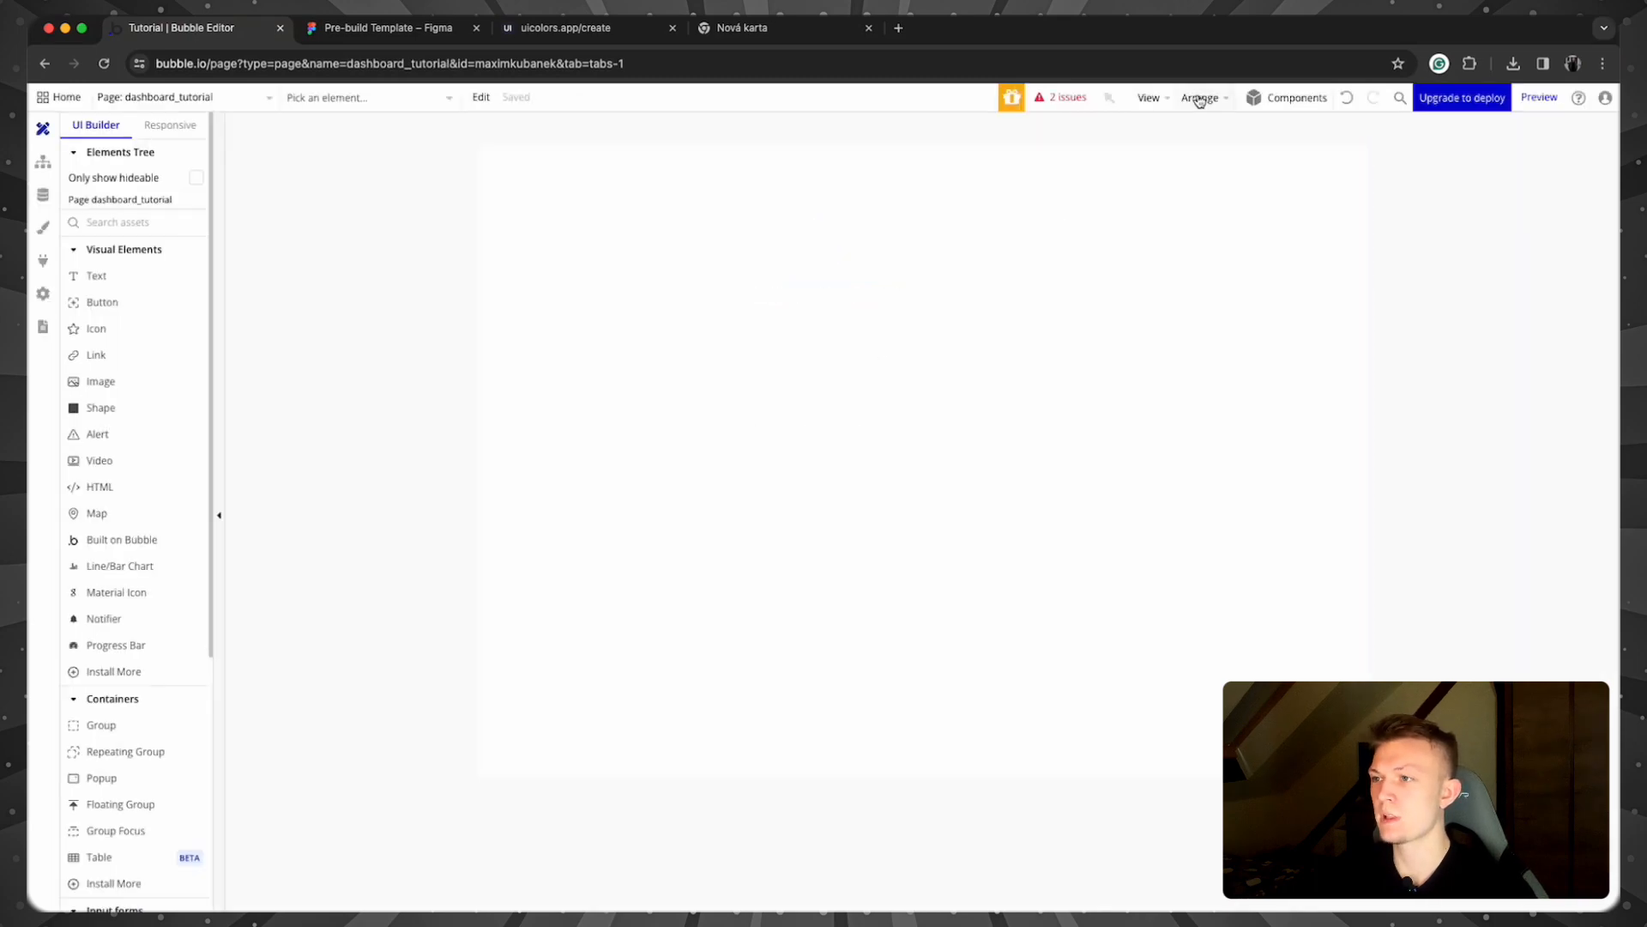
Step: Set the editor zoom to 90% and bring up the page's property editor beside the elements list
left_click(1165, 100)
double_click(1186, 418)
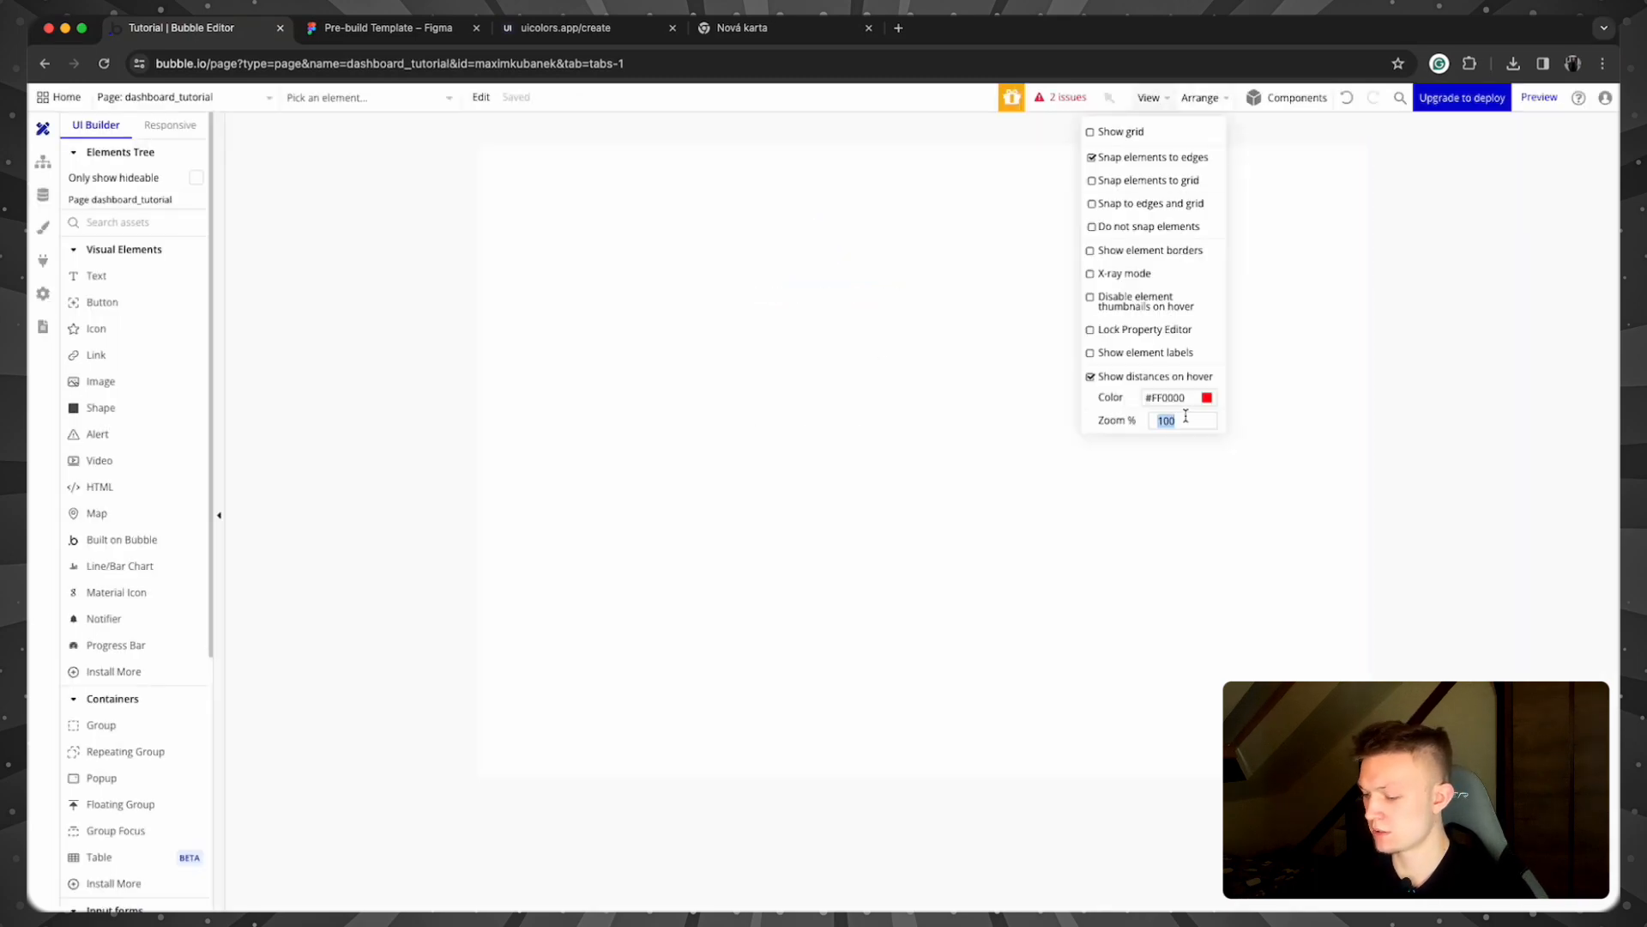
type("90")
left_click(1372, 486)
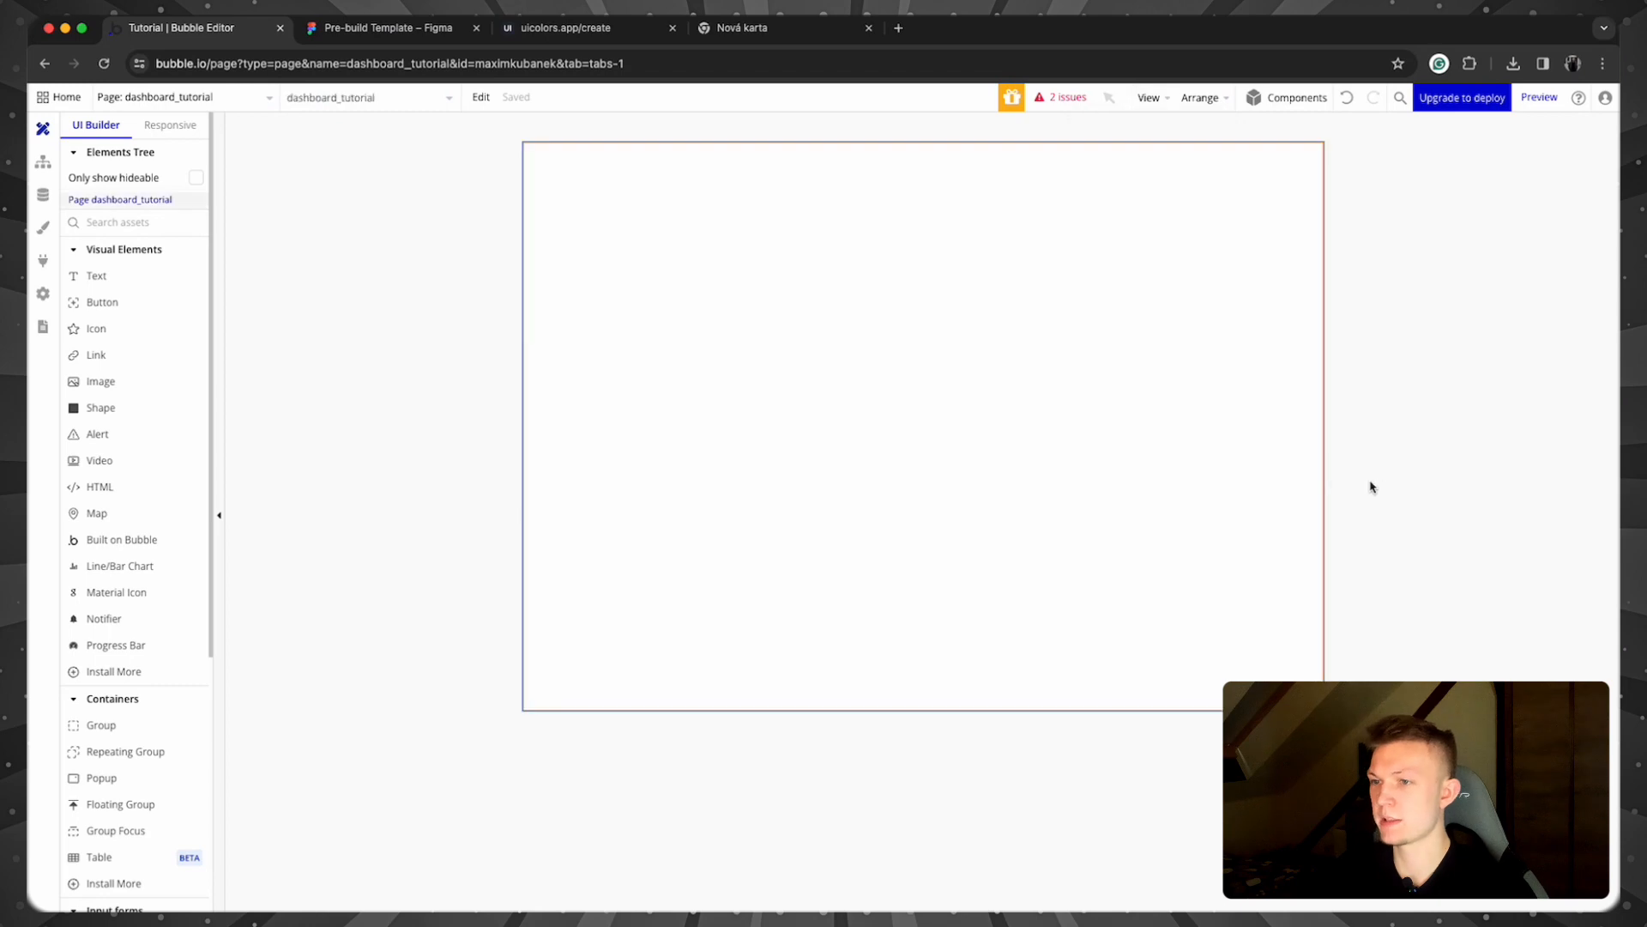
left_click(1018, 412)
left_click_drag(1420, 289, 339, 161)
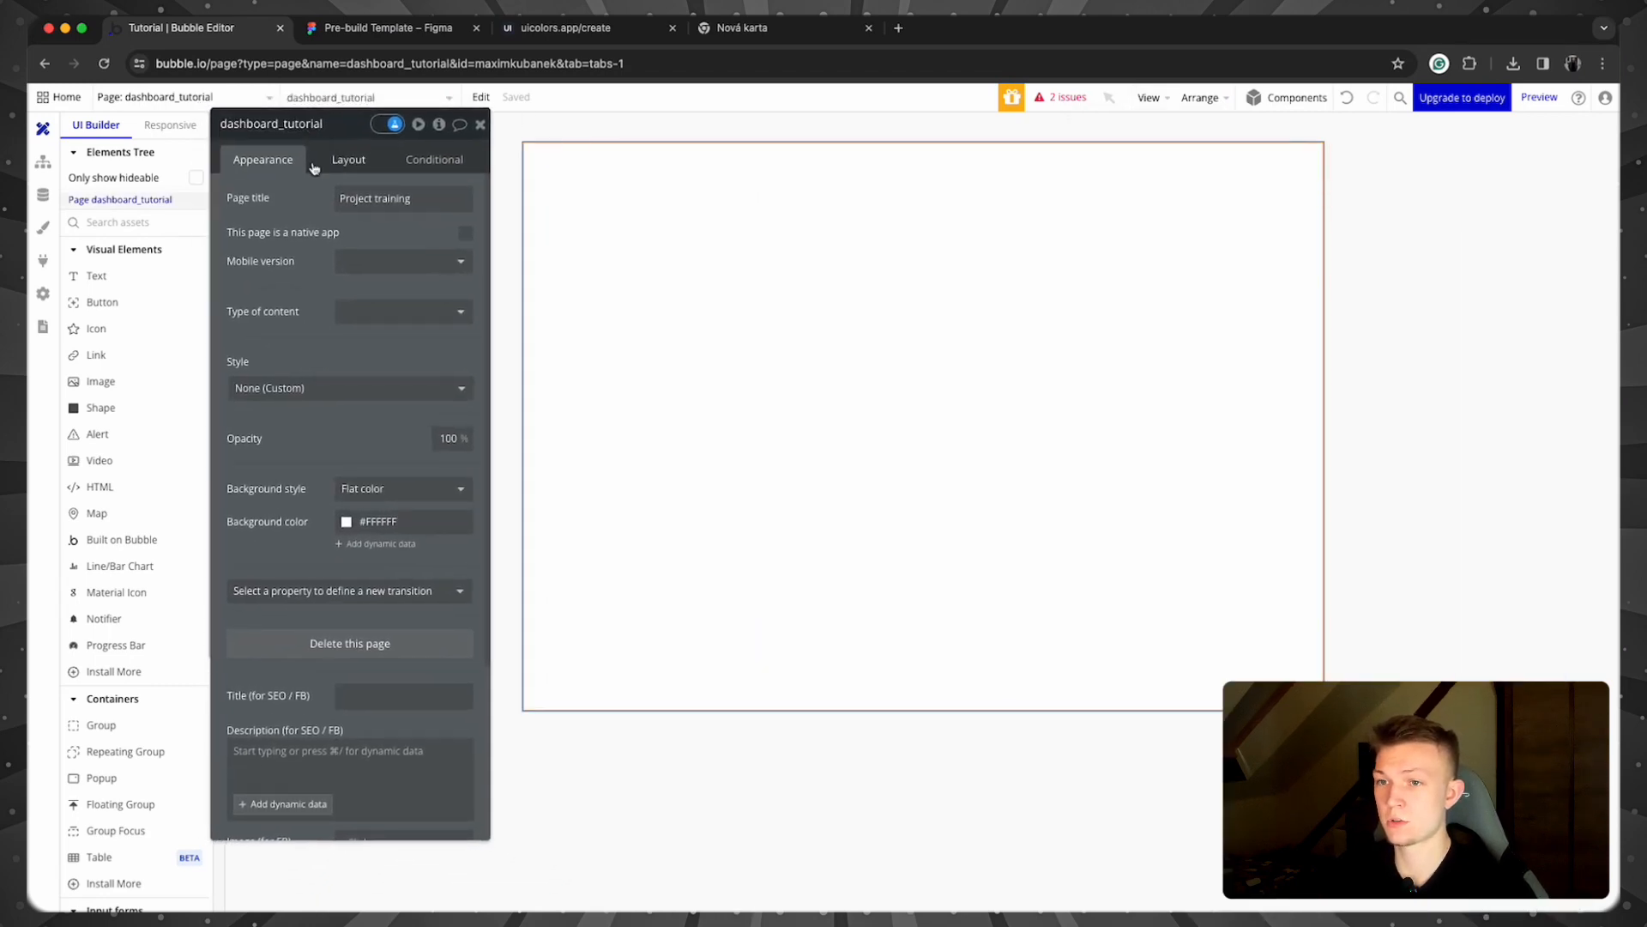
Step: Set the page layout to Column with 1400 default builder width and 992 minimum height
left_click(333, 164)
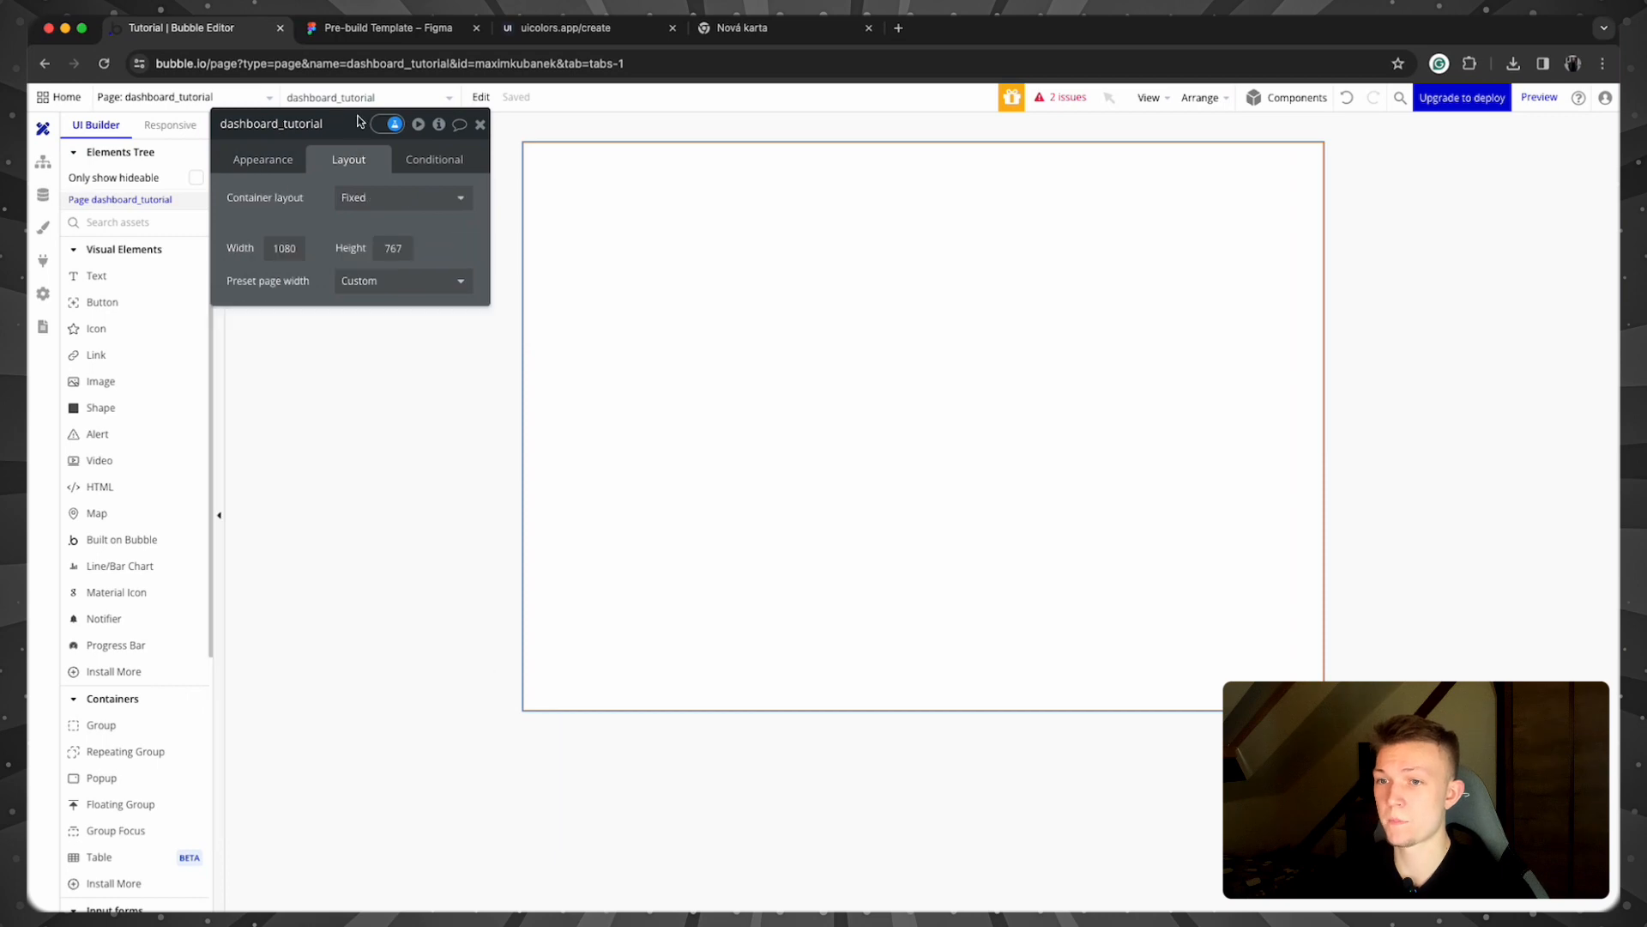
left_click(434, 189)
left_click(434, 299)
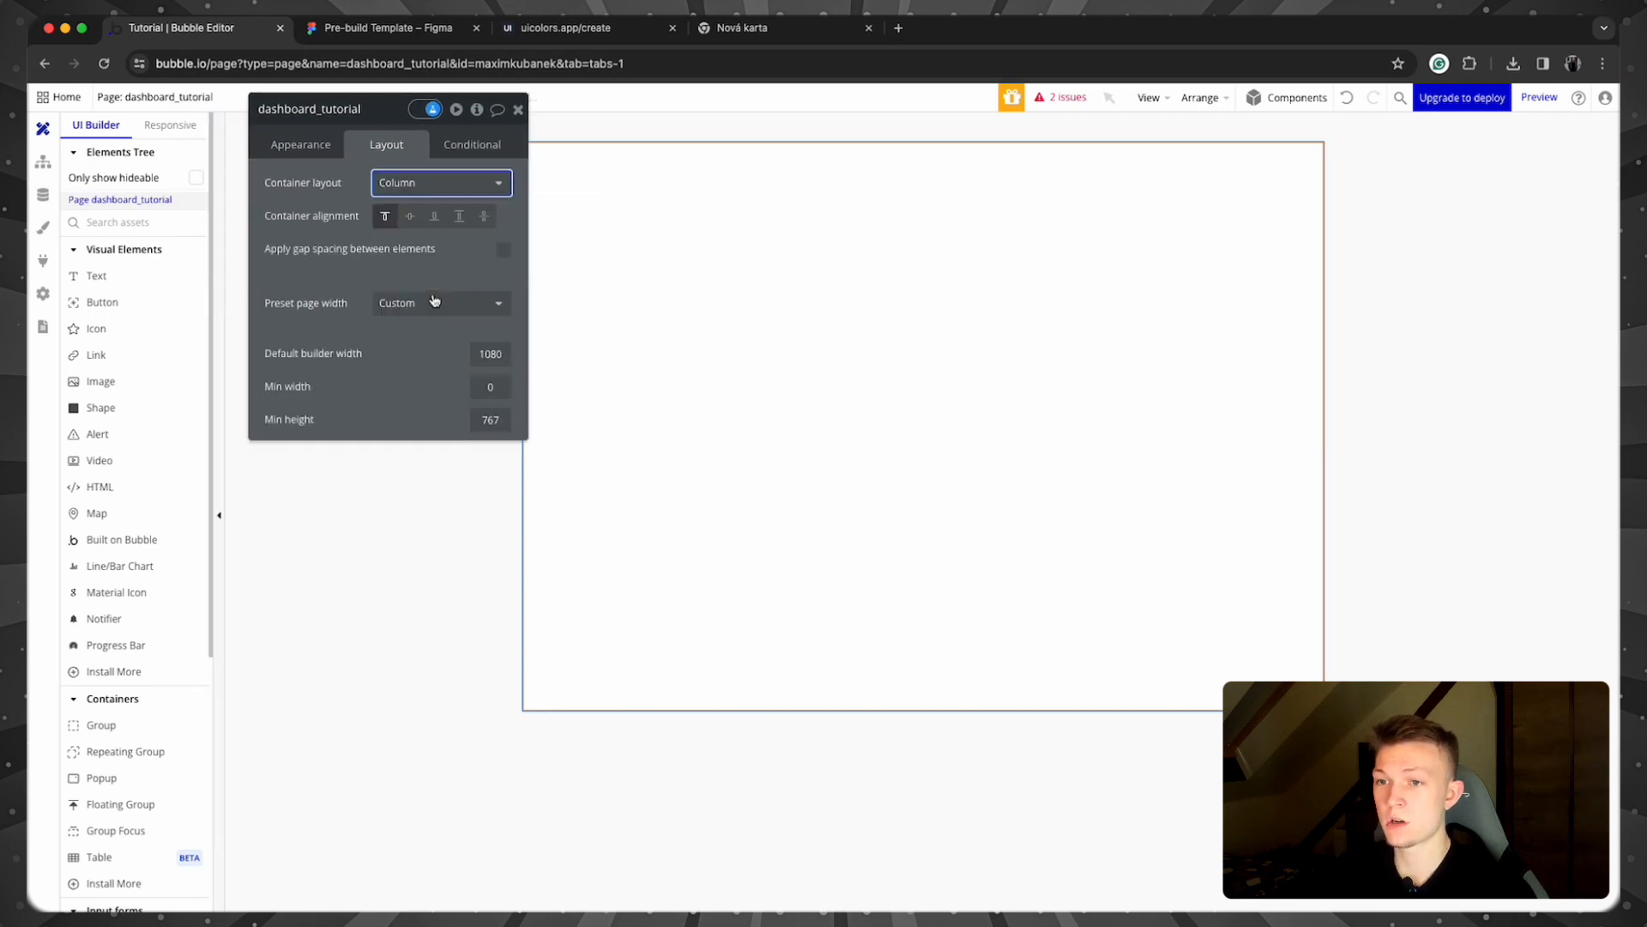
left_click(482, 352)
type("1040")
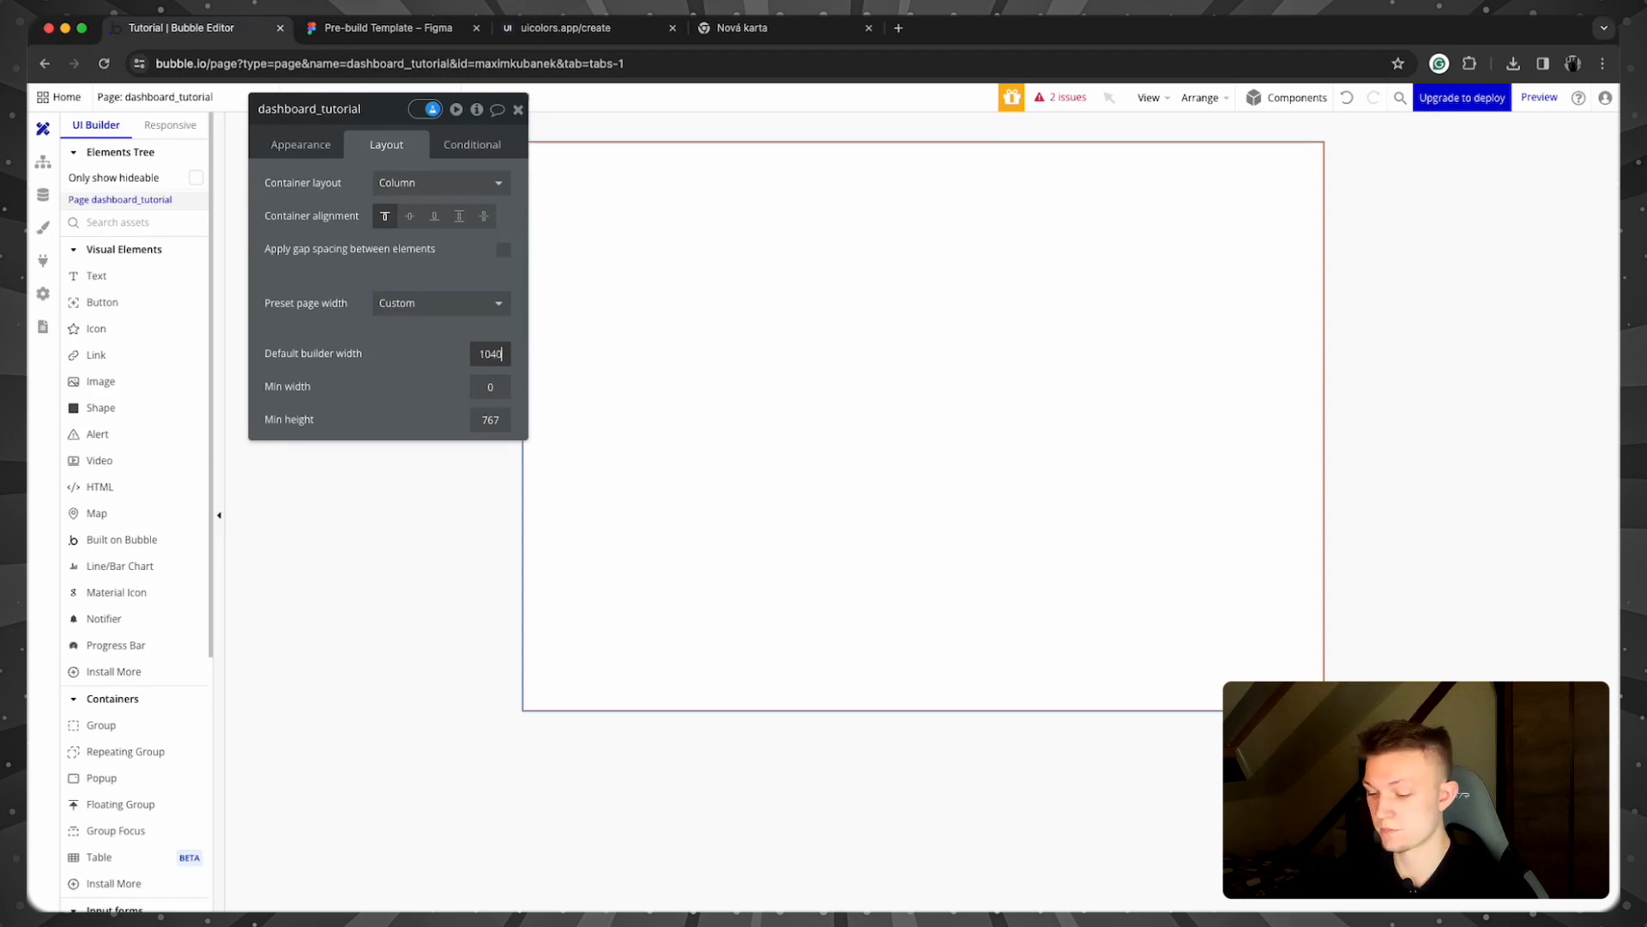
key("BackSpace")
key("BackSpace")
key("BackSpace")
key("BackSpace")
type("1400")
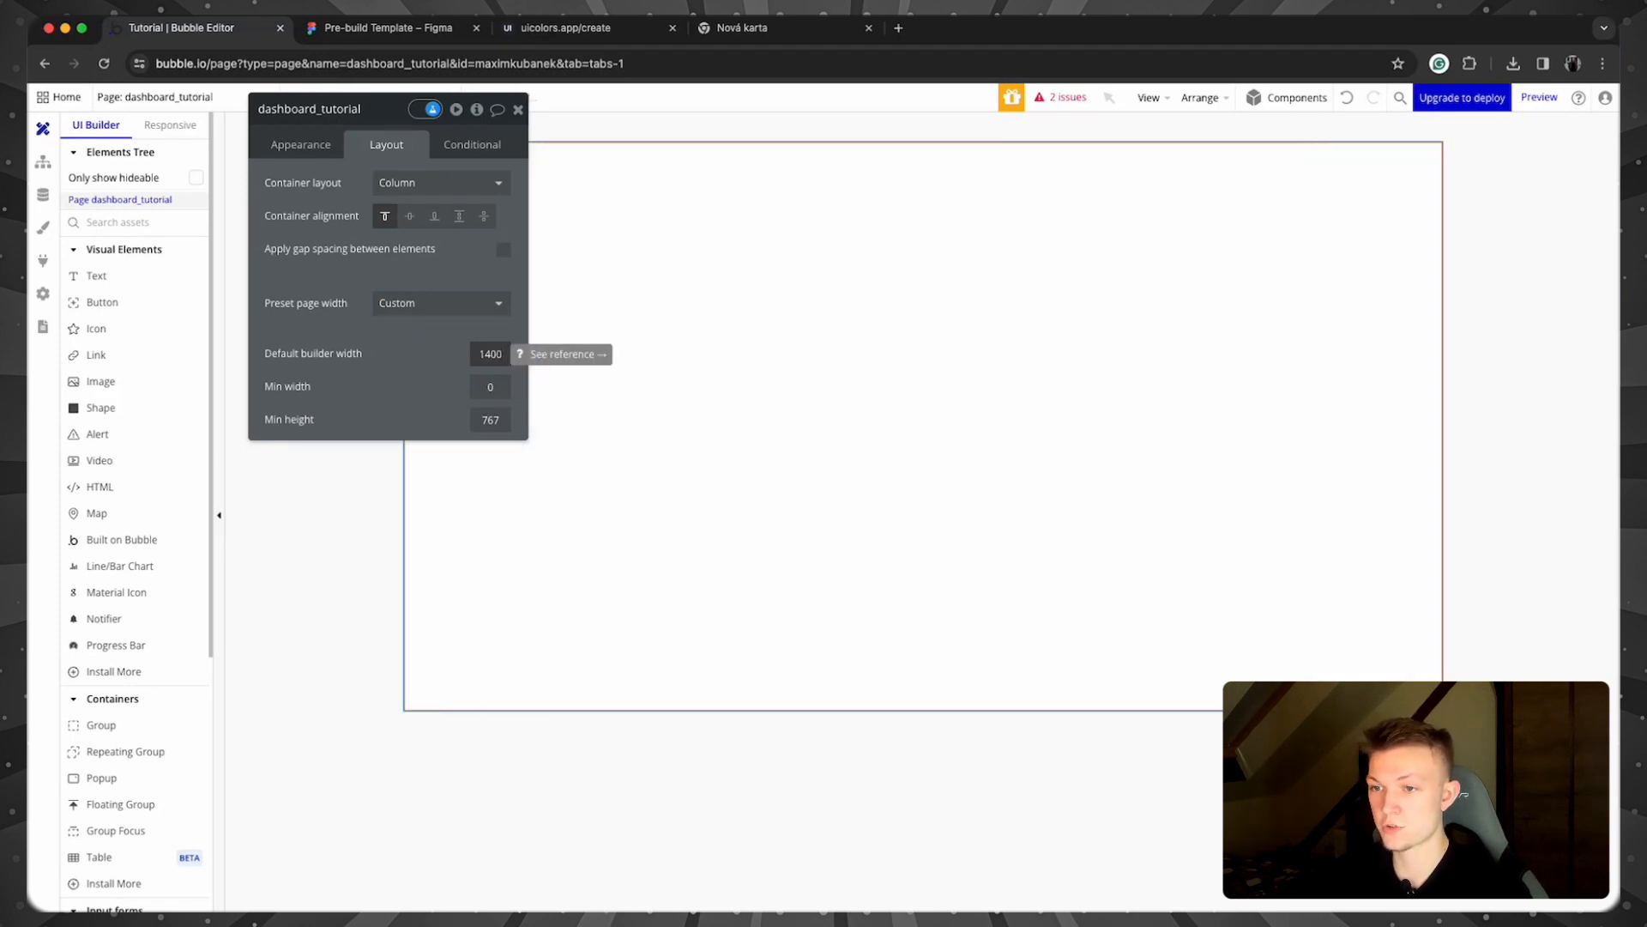
left_click(493, 415)
type("992")
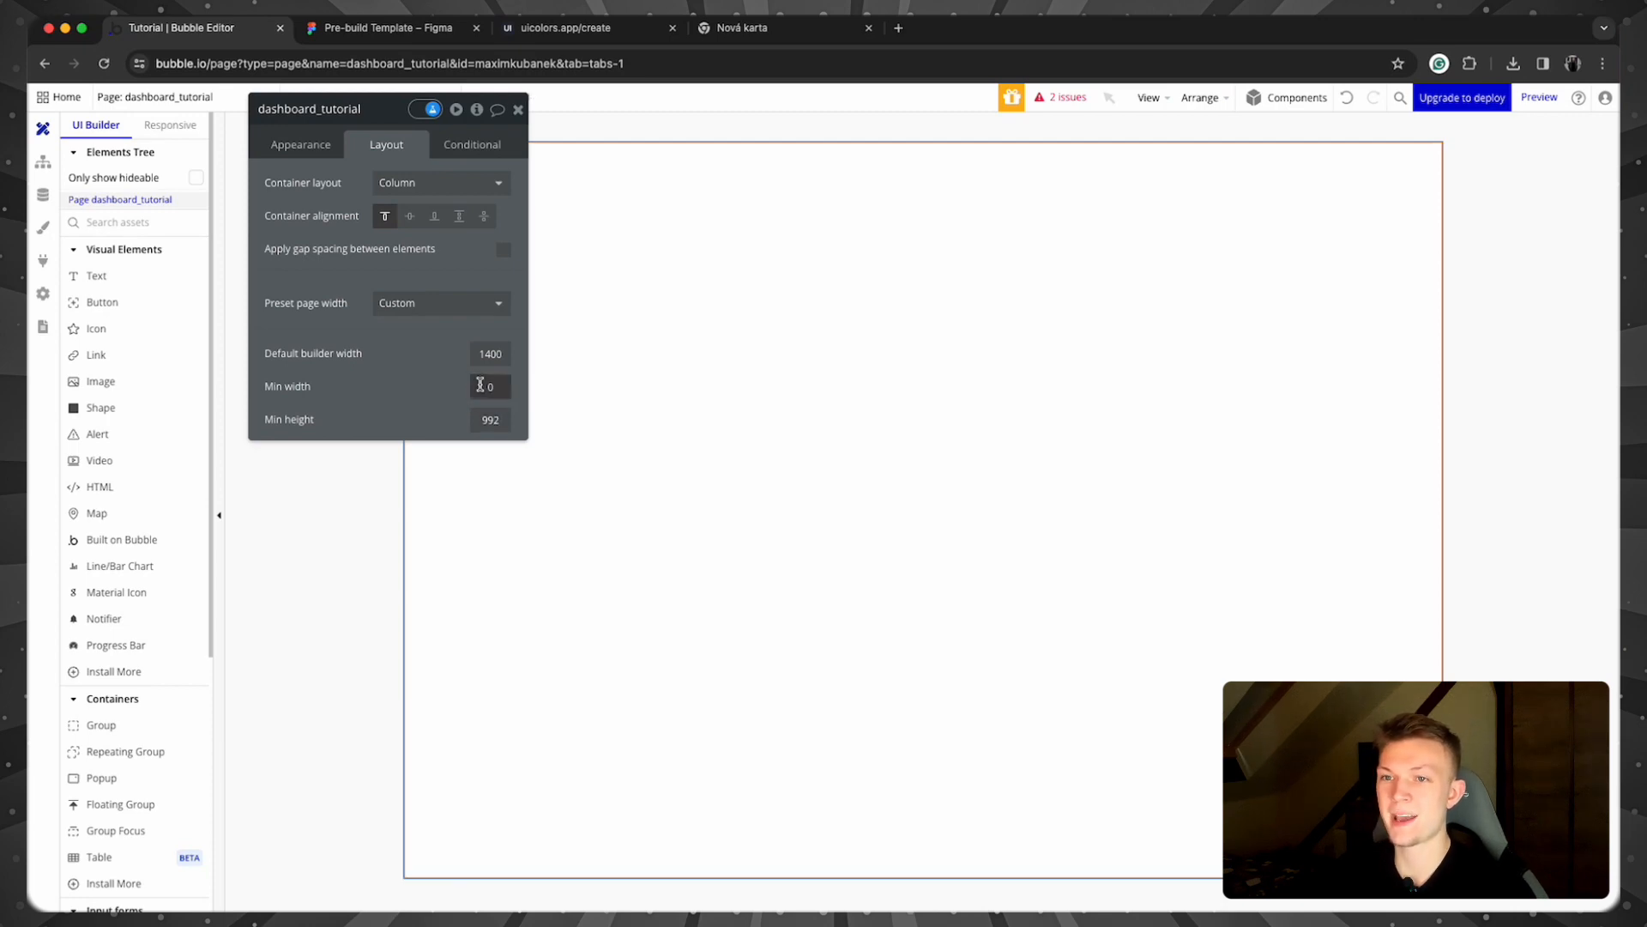
left_click(518, 109)
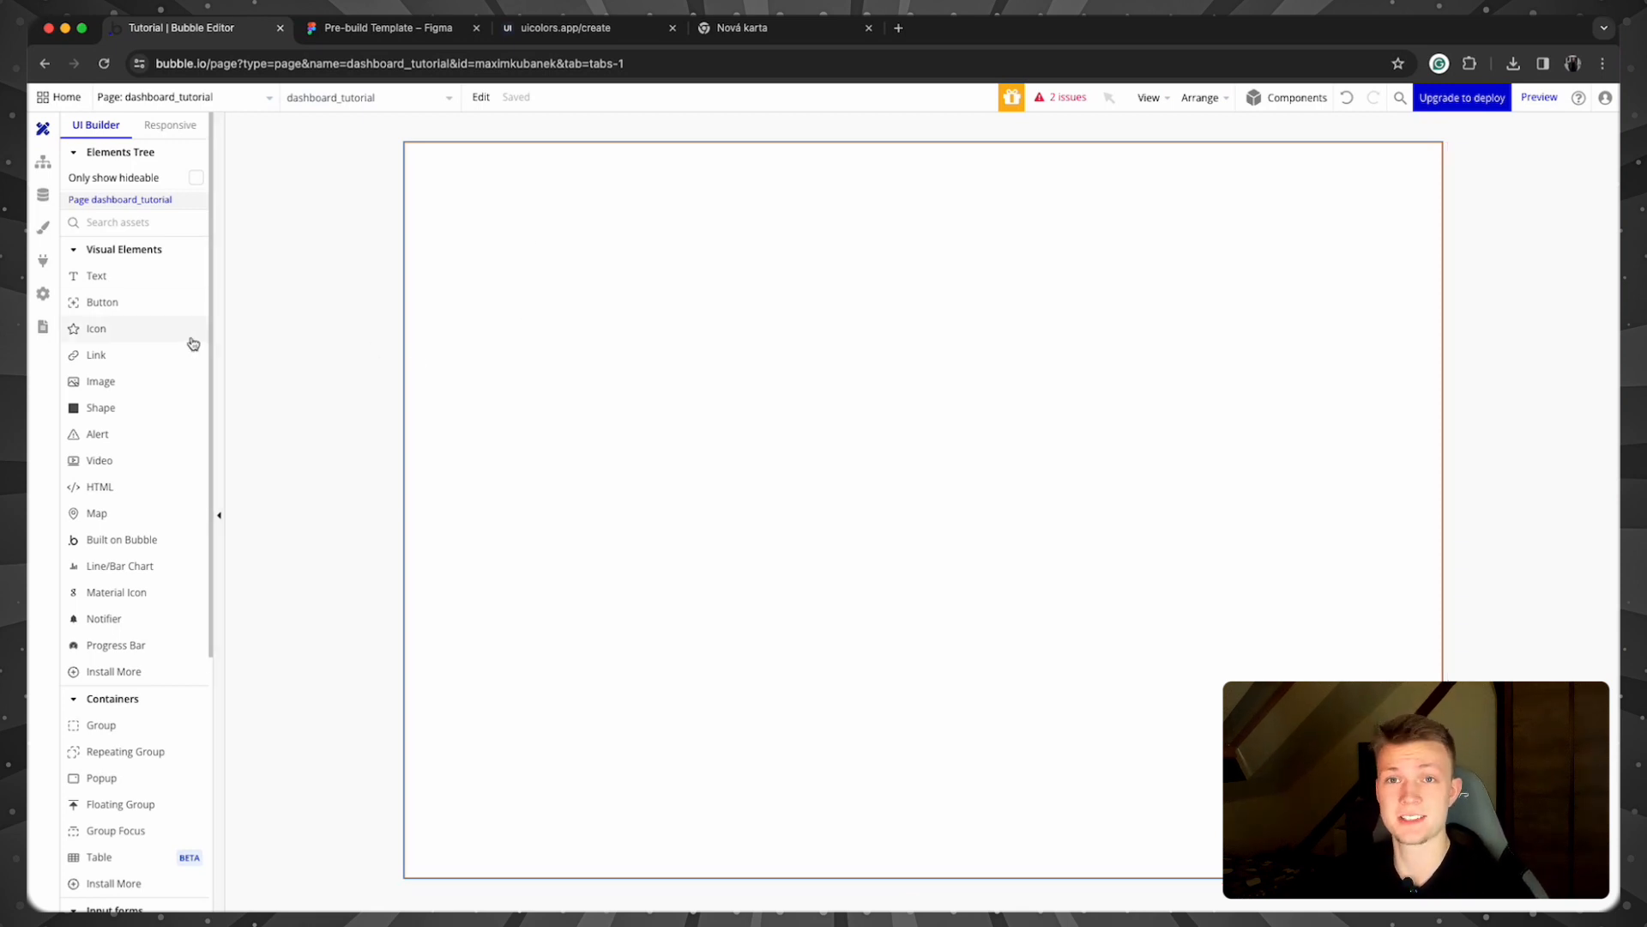
scroll(125, 337, "down", 4)
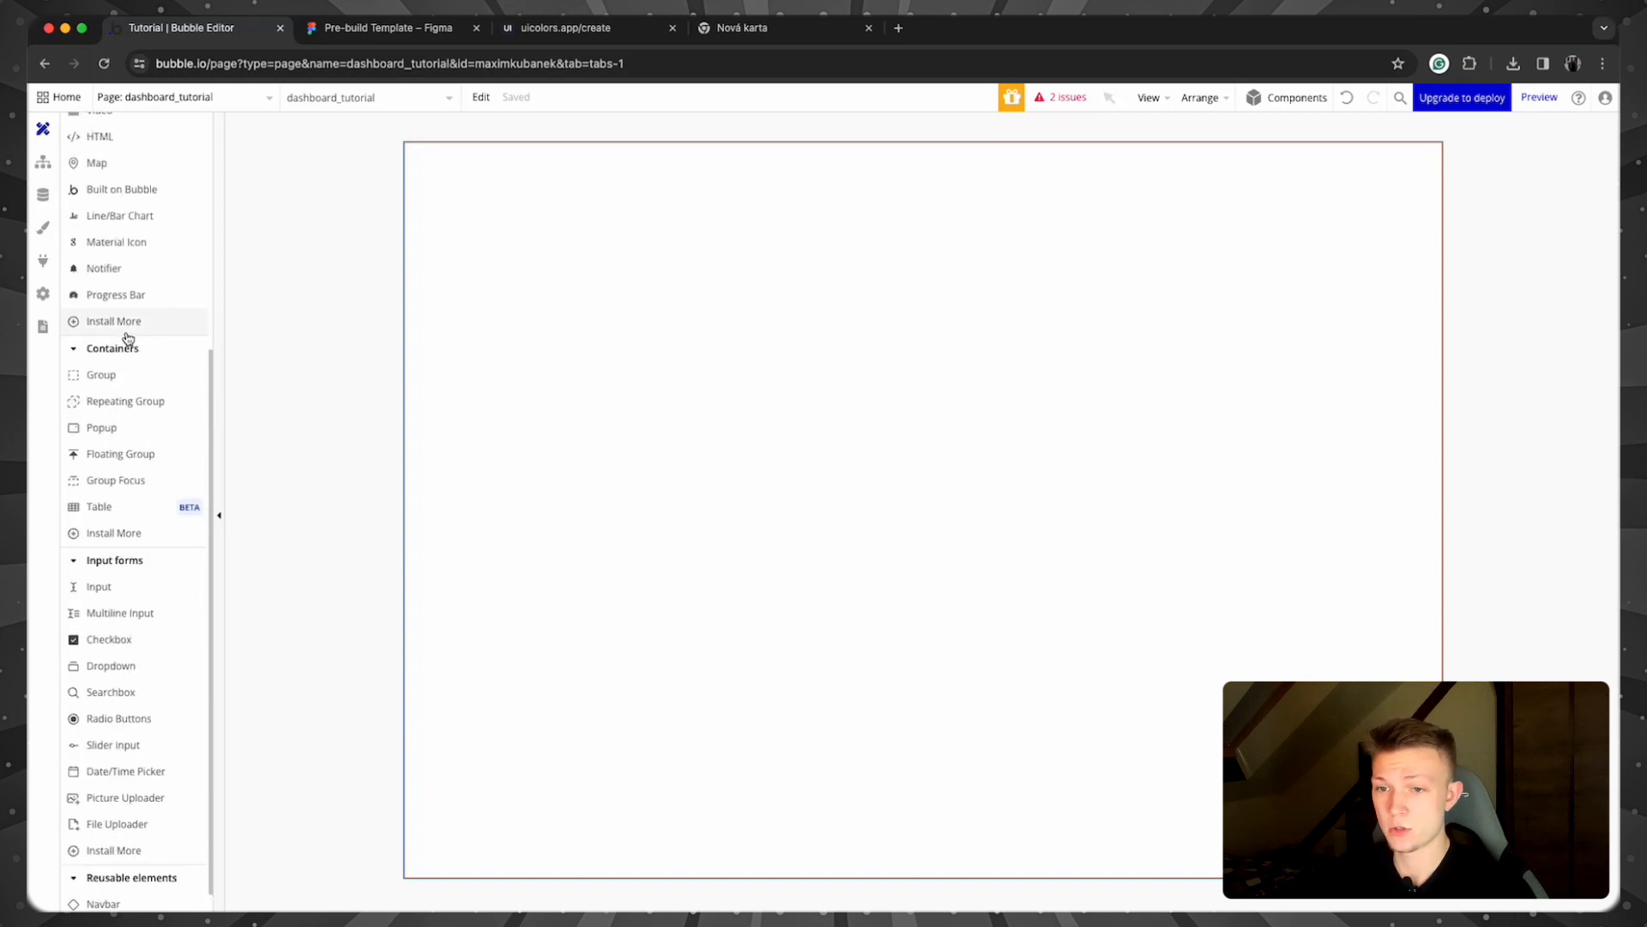
Step: Add a column floating group 300 wide, not fitting height, with minimum height 0
left_click(130, 461)
left_click_drag(442, 183, 830, 684)
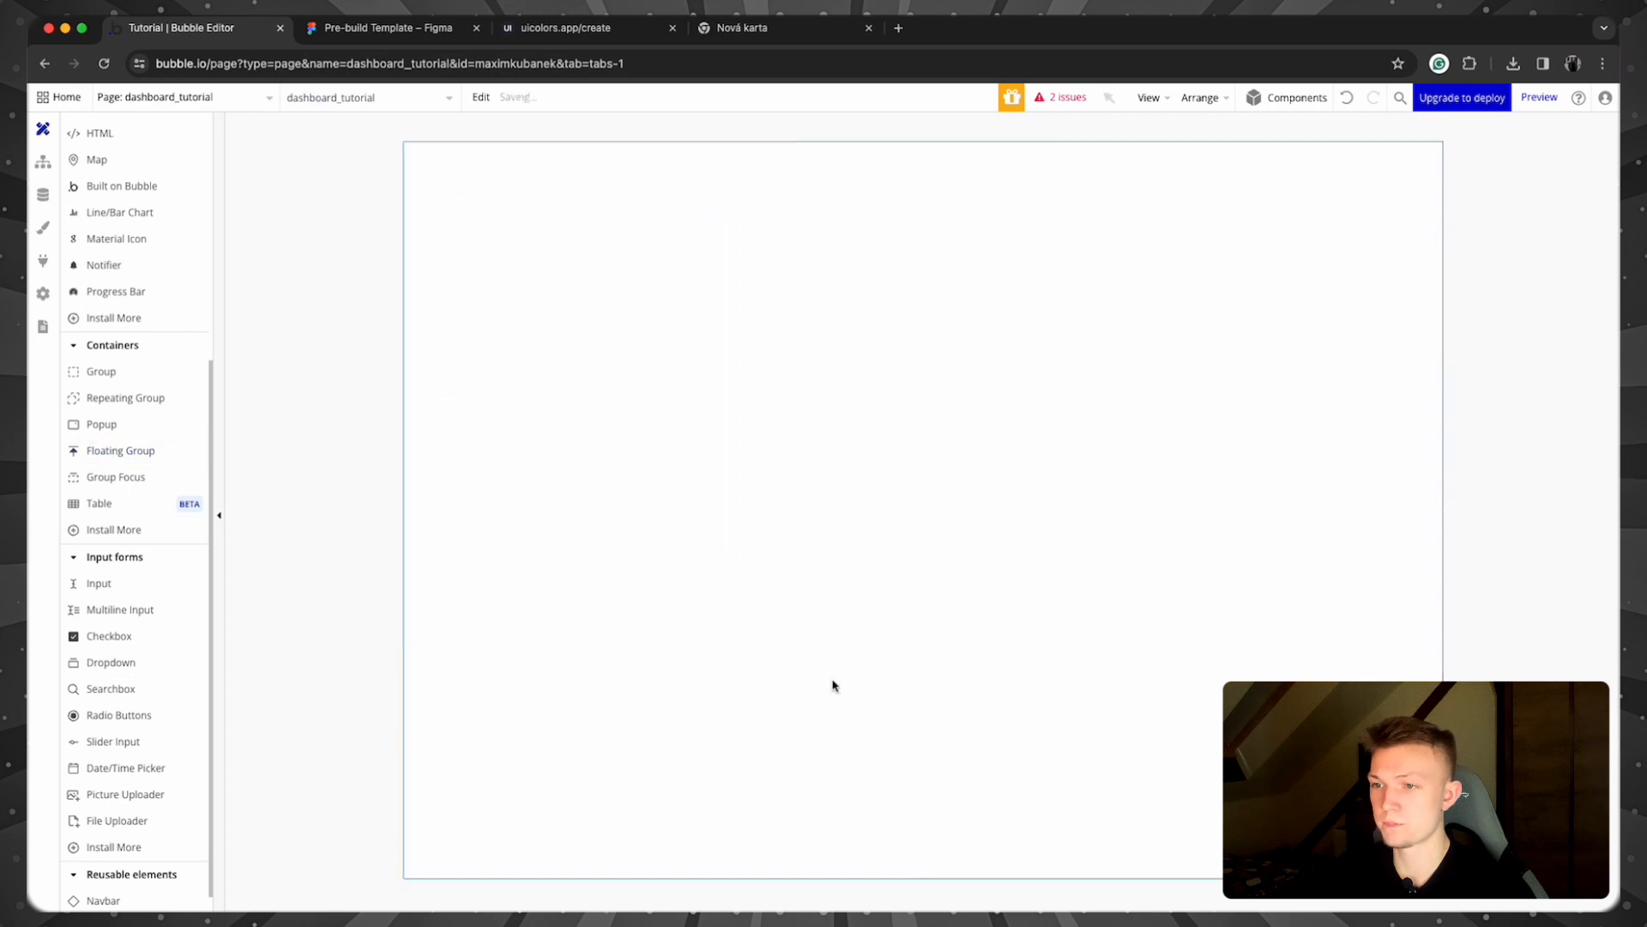
left_click(472, 191)
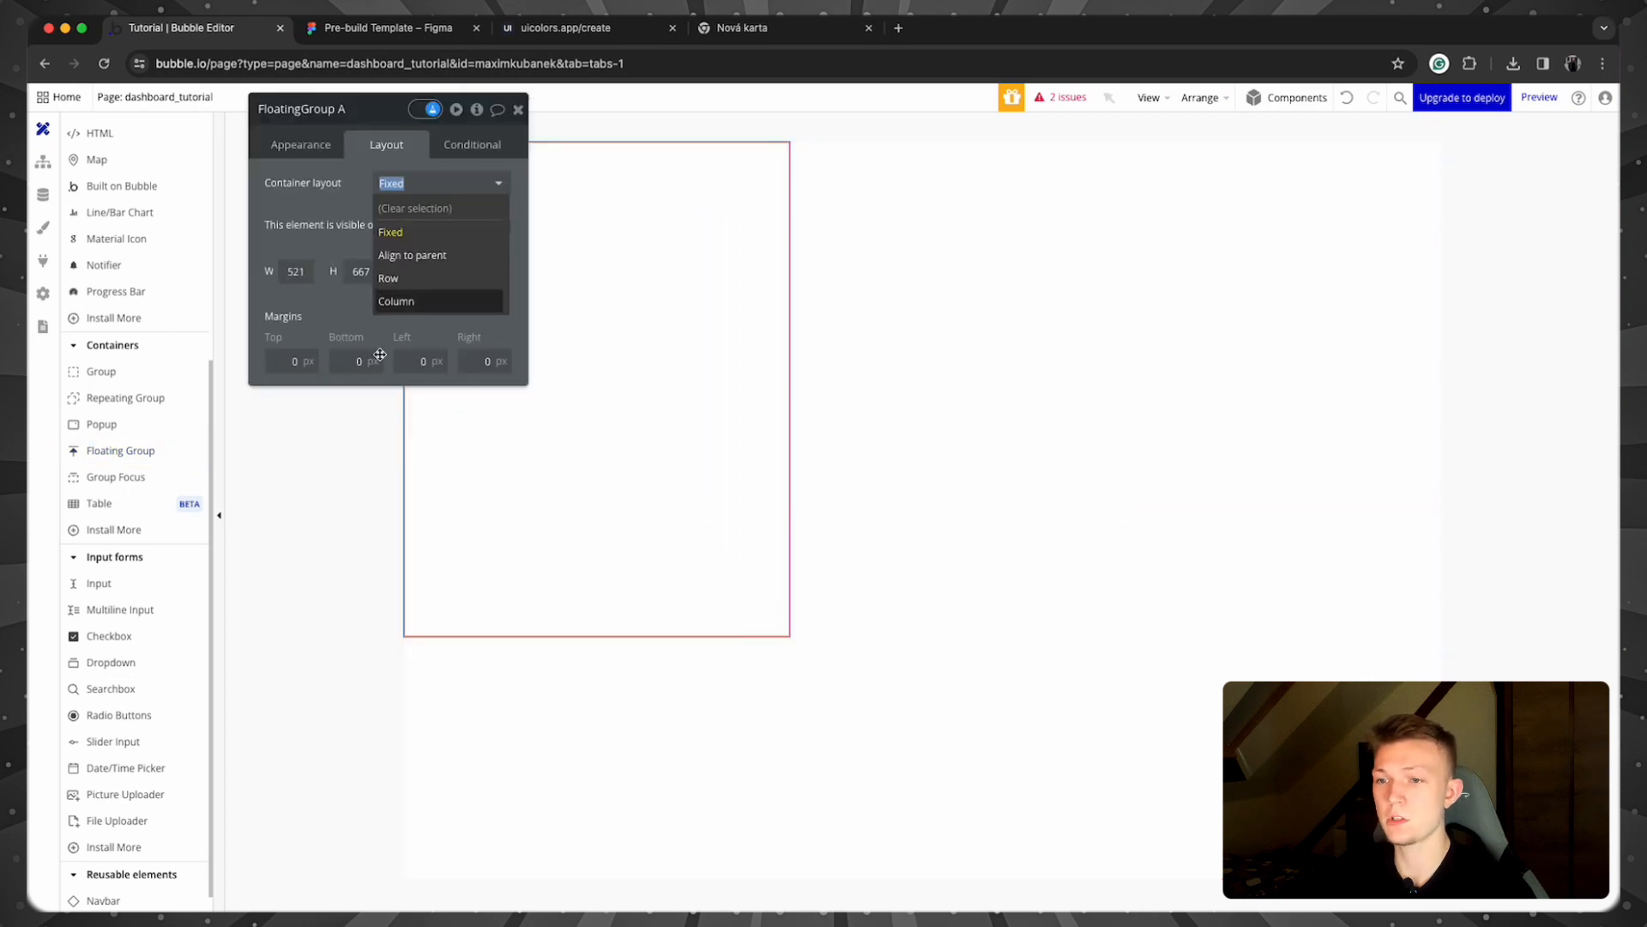
left_click(426, 309)
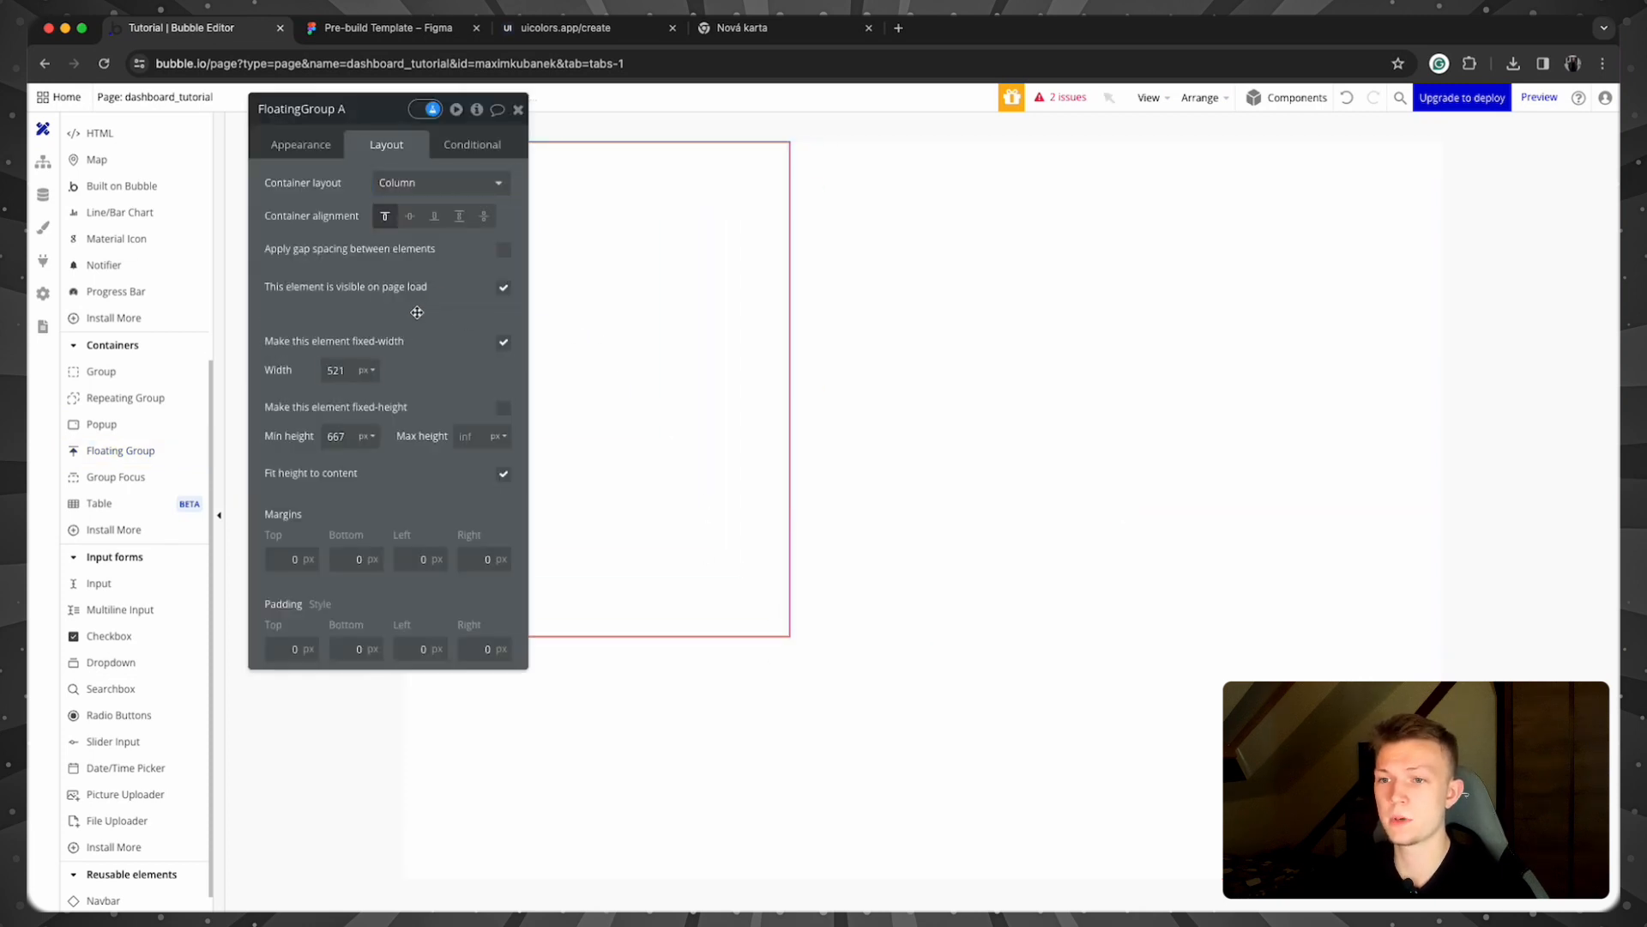
double_click(337, 367)
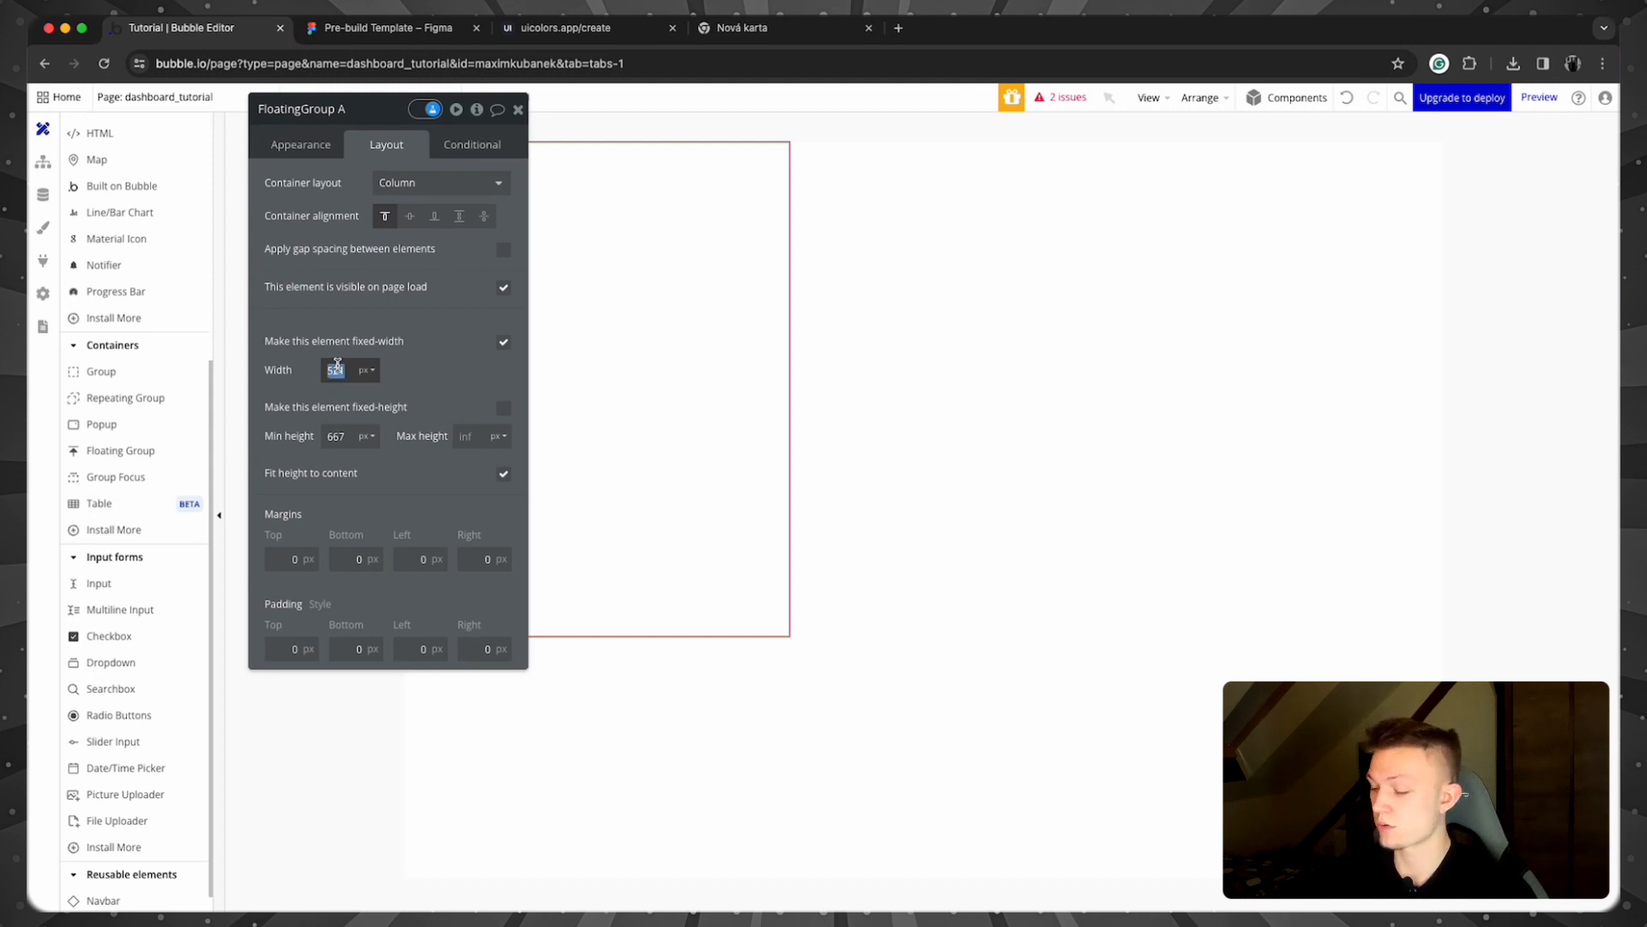
type("300")
left_click(423, 360)
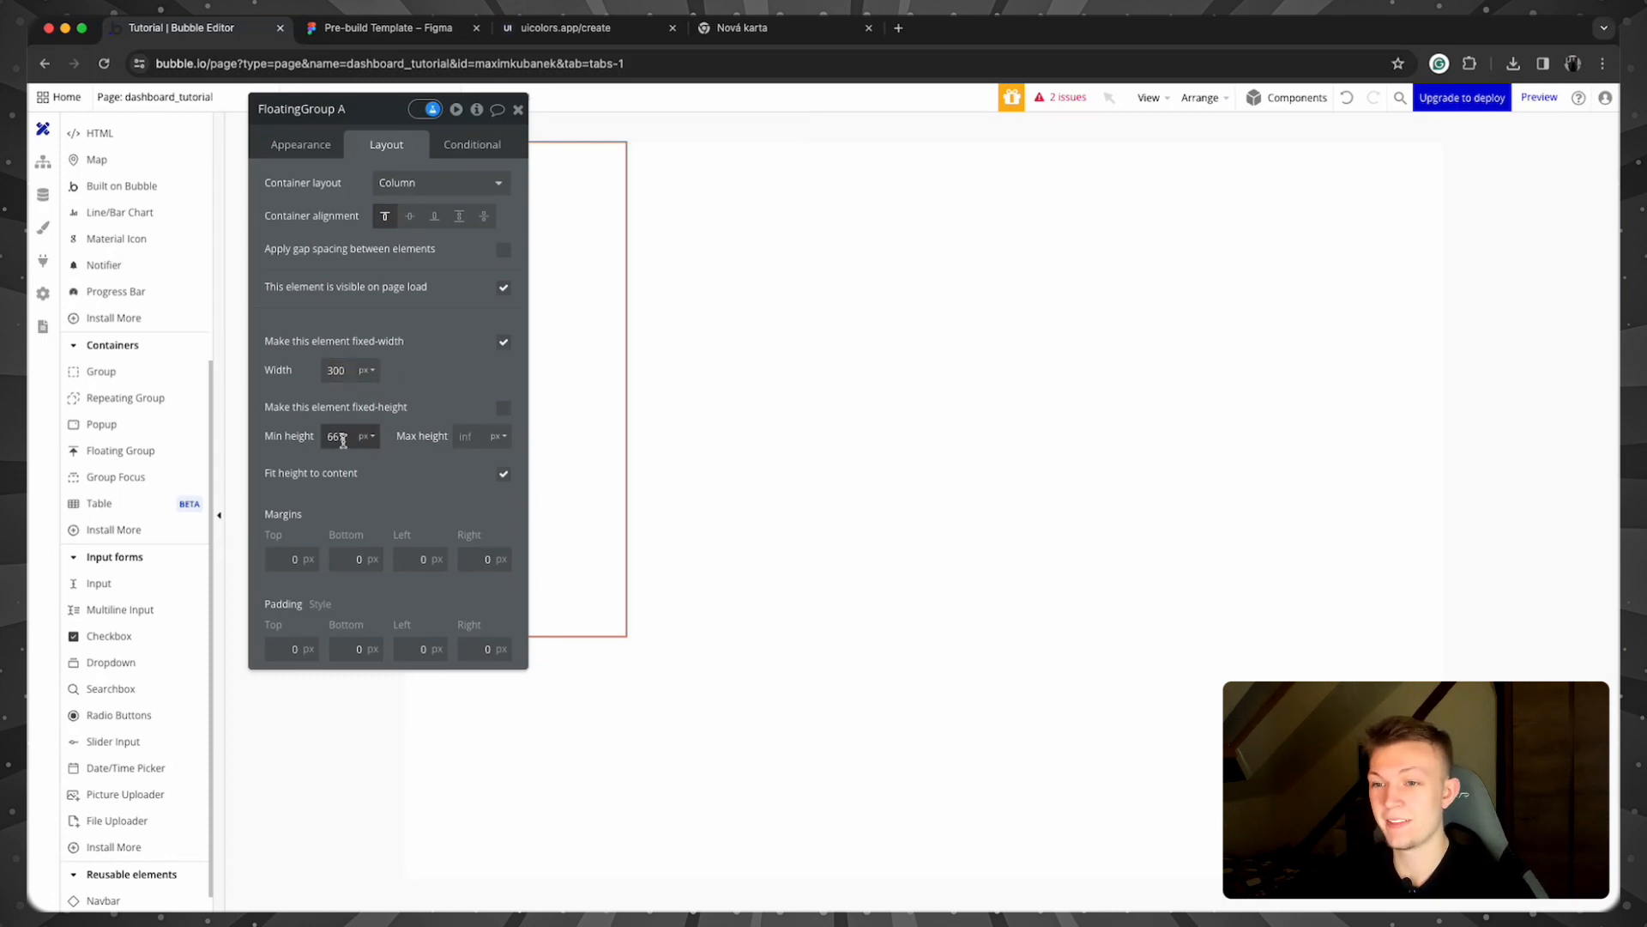
left_click(501, 474)
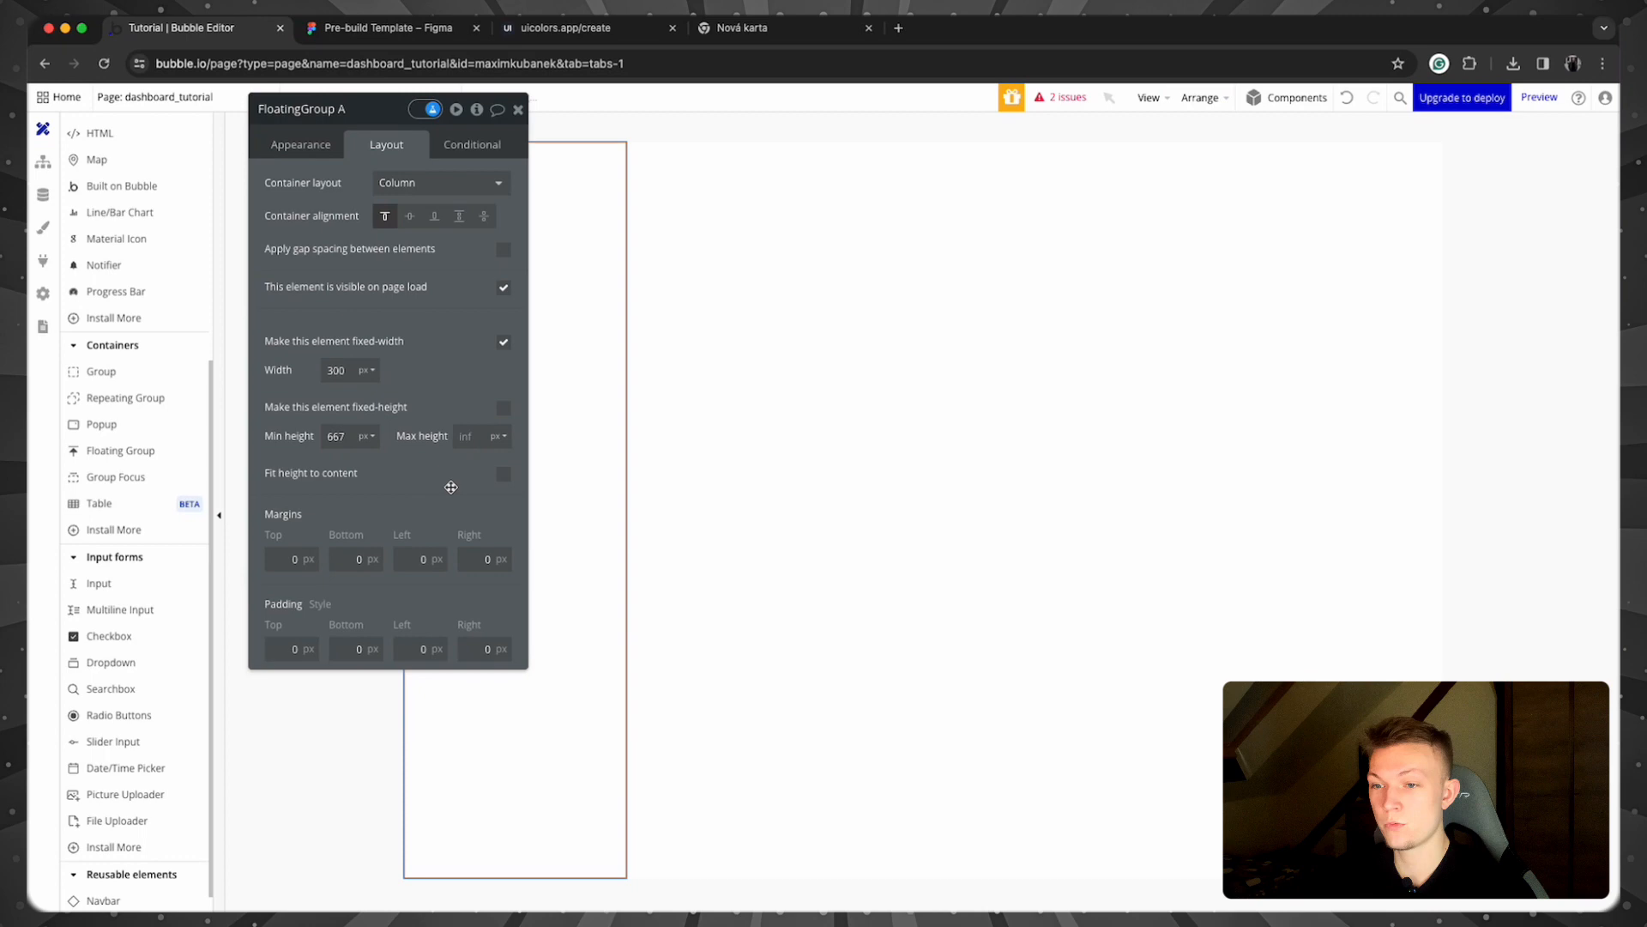
double_click(336, 437)
type("0")
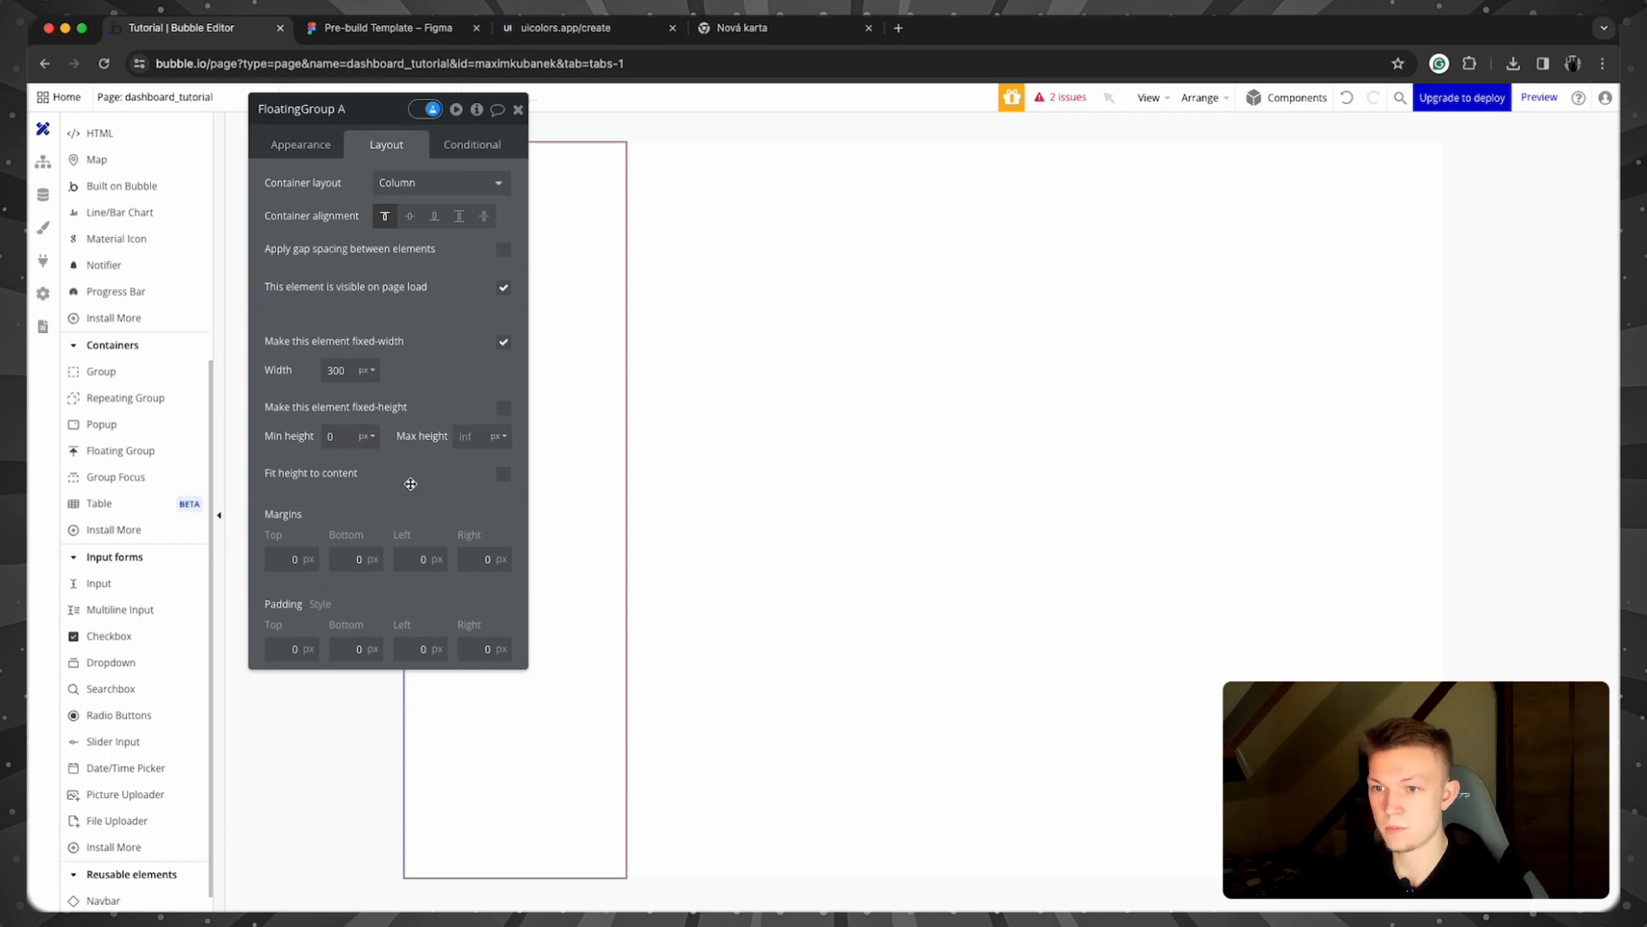
Step: Name the group Sidebar and give it padding 32 top/bottom and 10 left/right
left_click(316, 110)
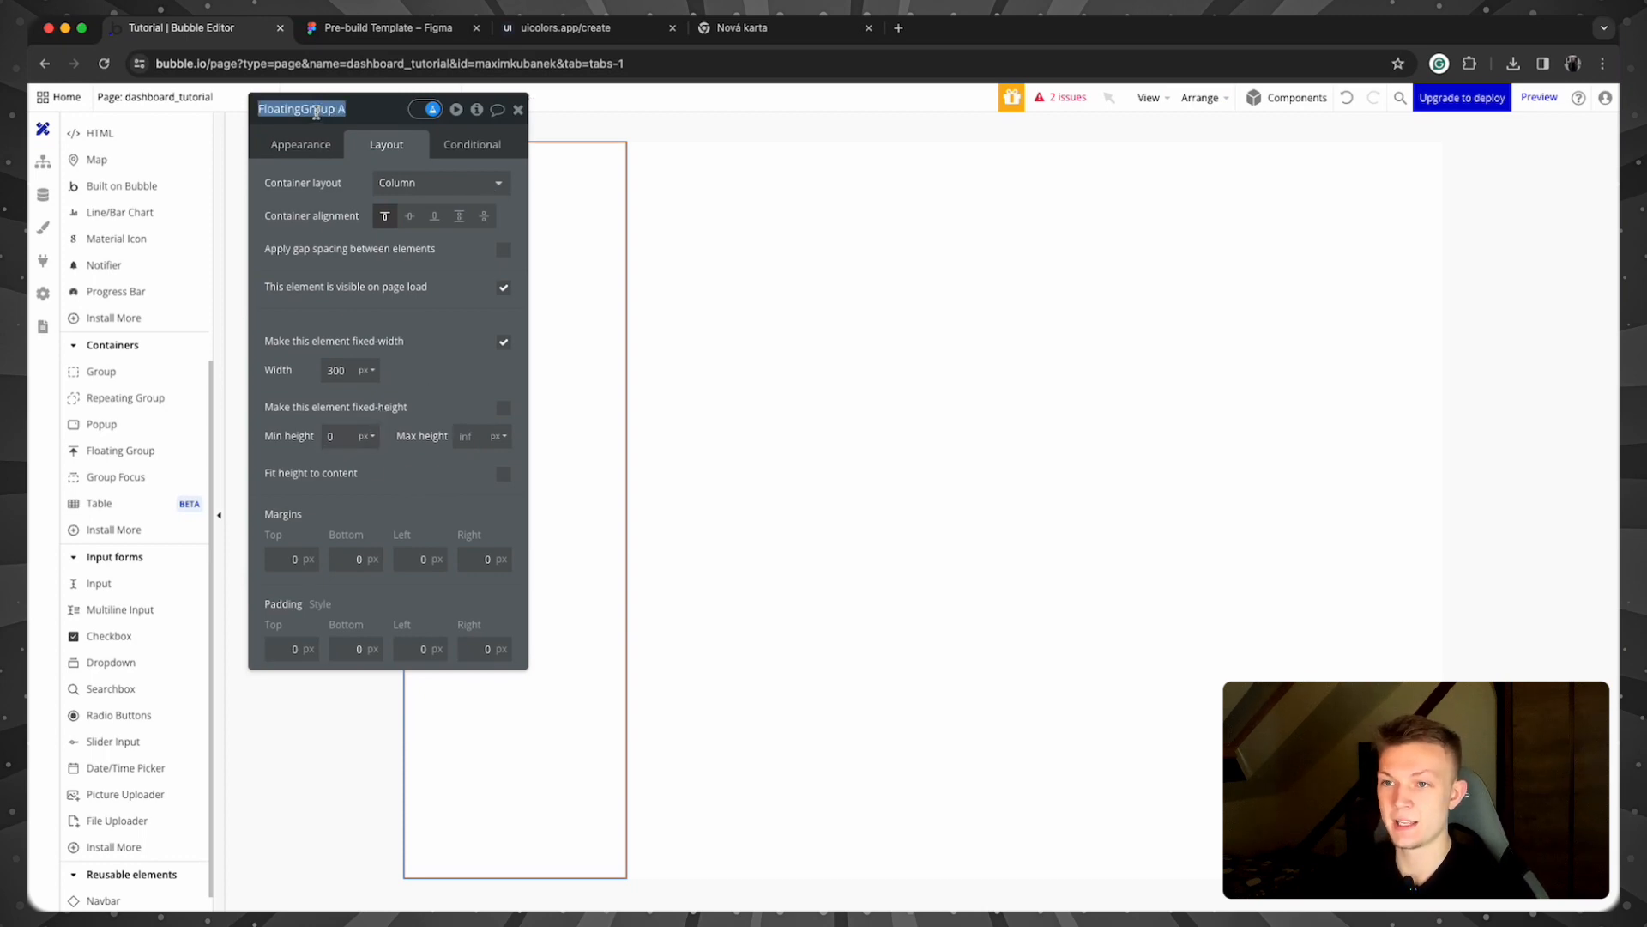
type("Sidebar")
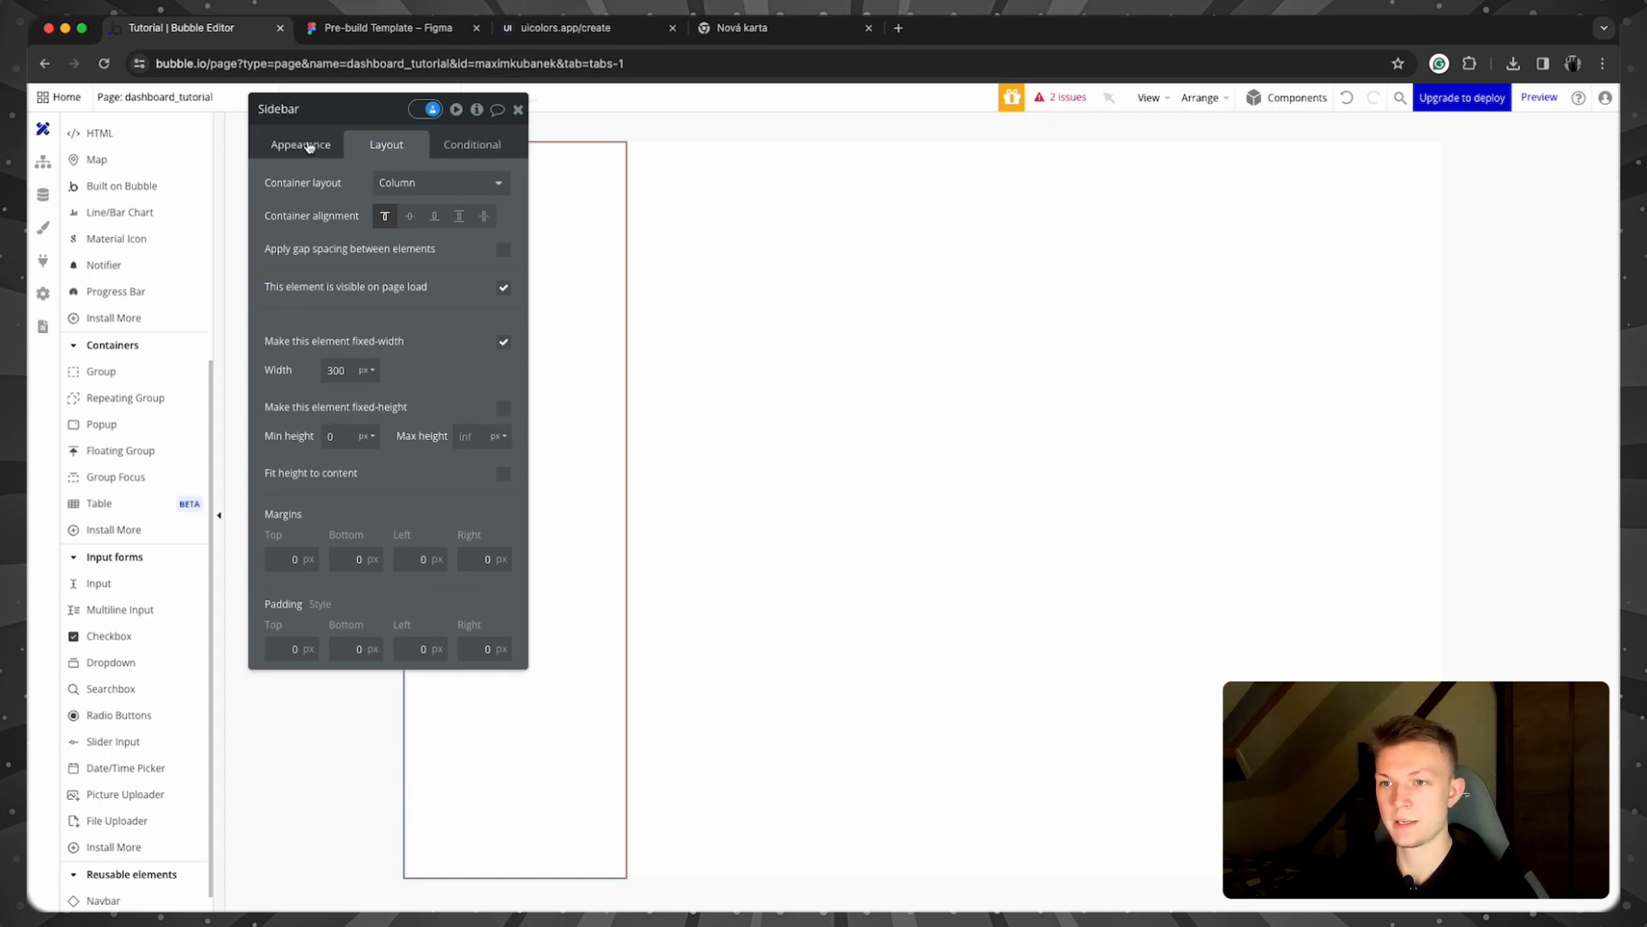
left_click(372, 145)
left_click(295, 648)
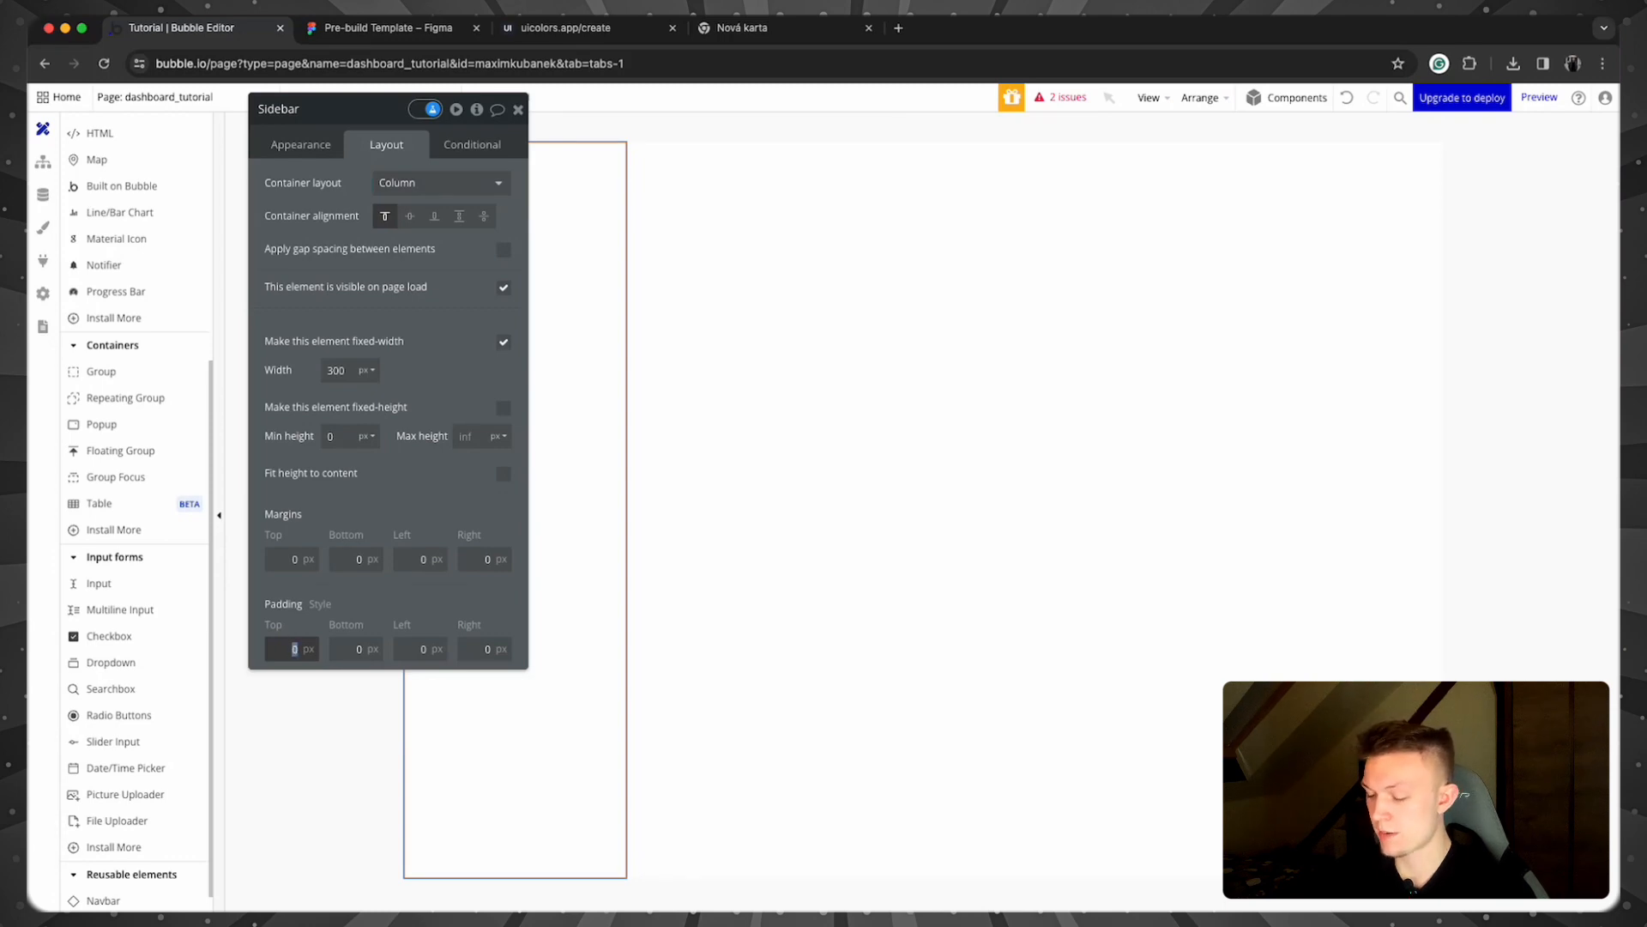
type("32")
key("Tab")
type("3")
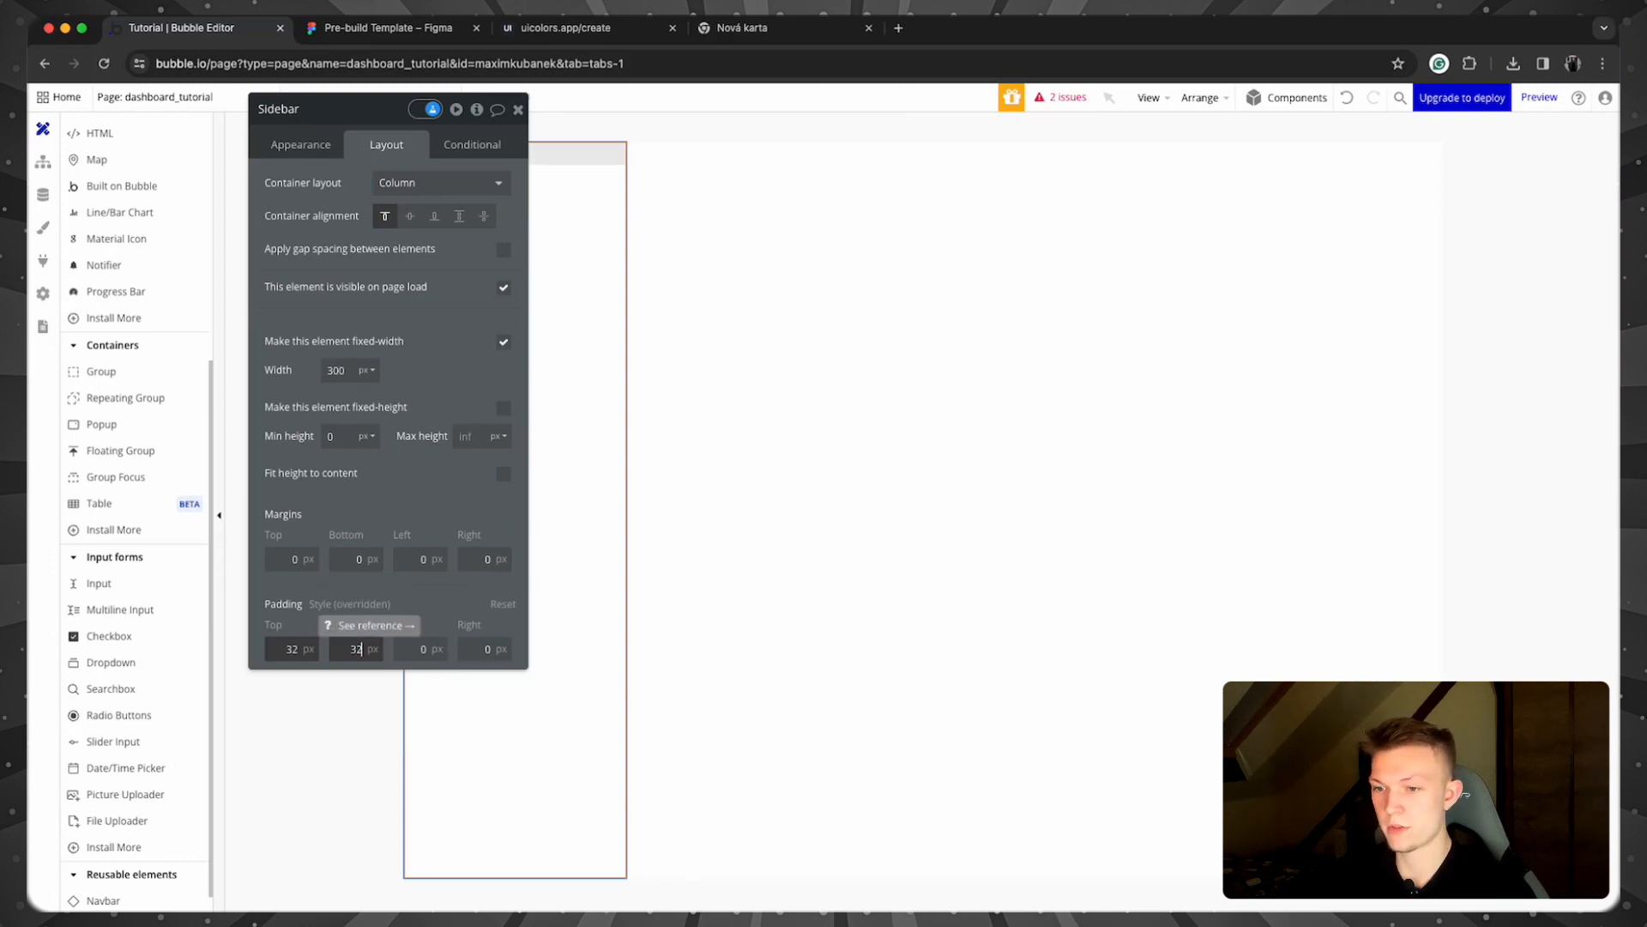
key("Tab")
type("10")
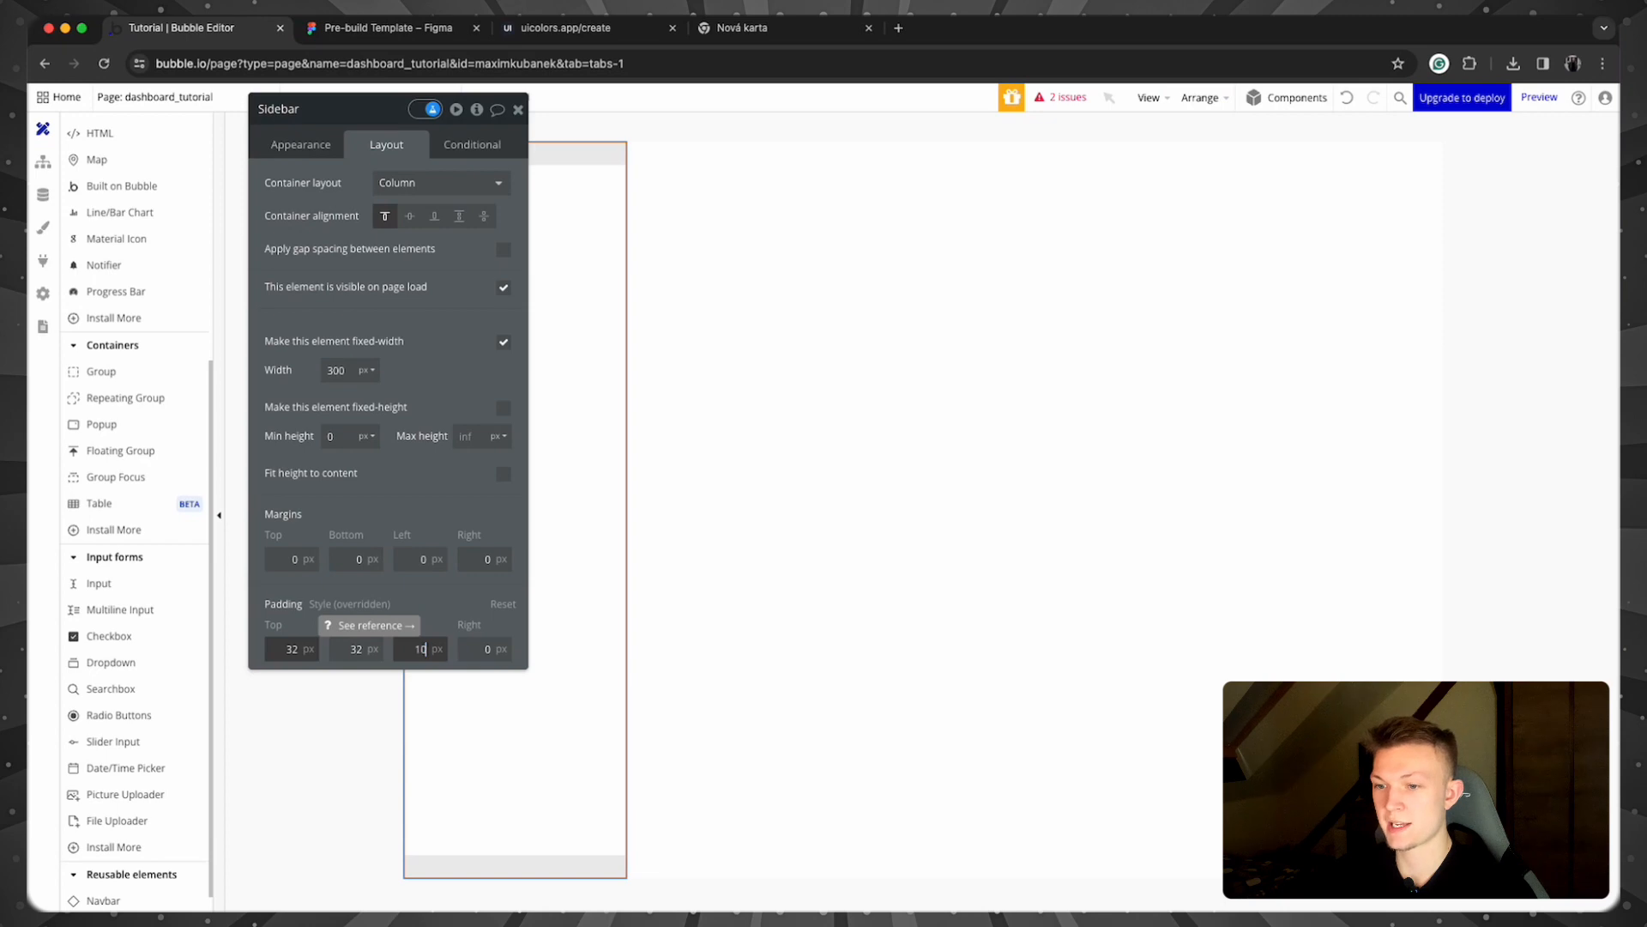
key("Tab")
type("10")
key("Tab")
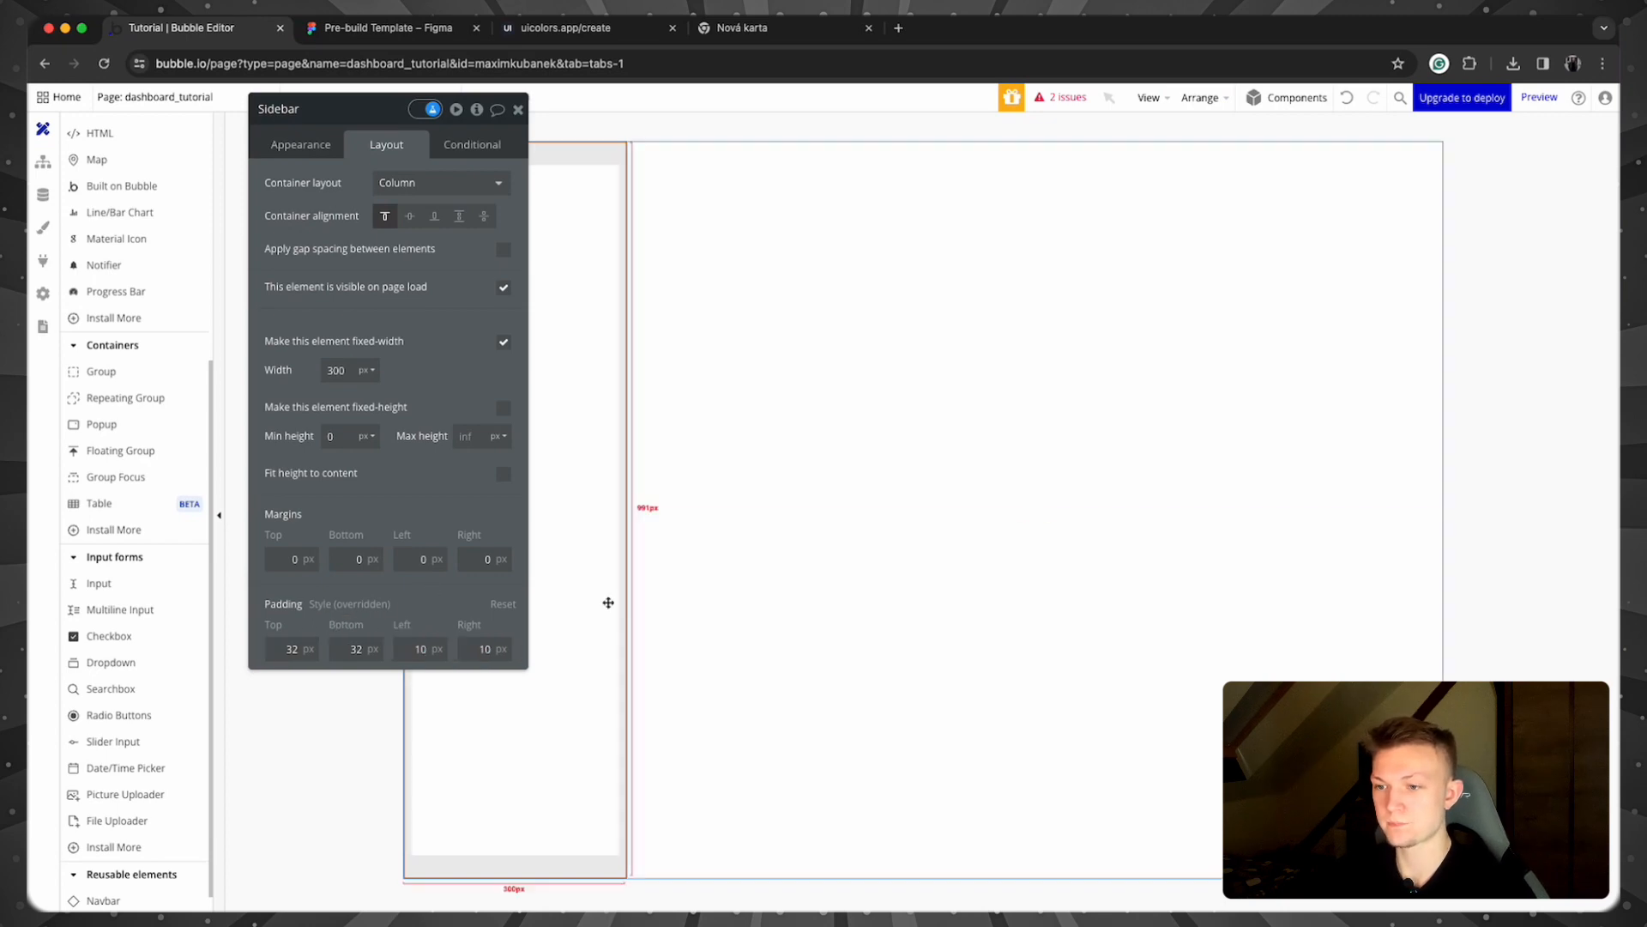
Step: Set the Sidebar's overall border style to None
left_click(835, 540)
left_click(621, 540)
left_click(302, 144)
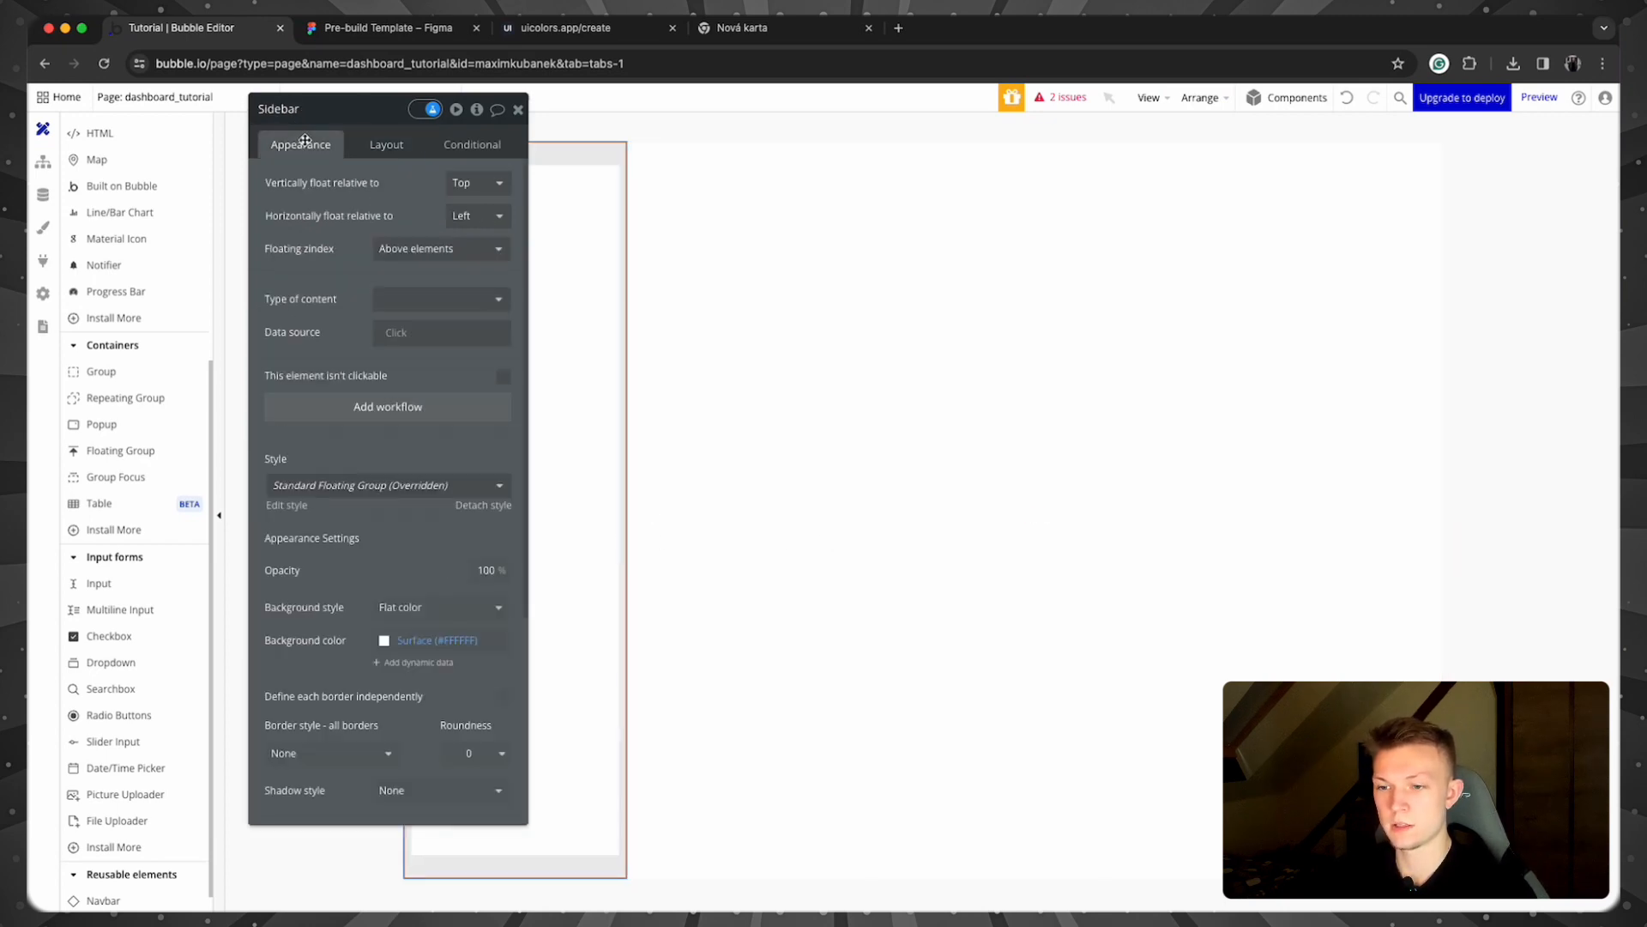
scroll(429, 561, "down", 5)
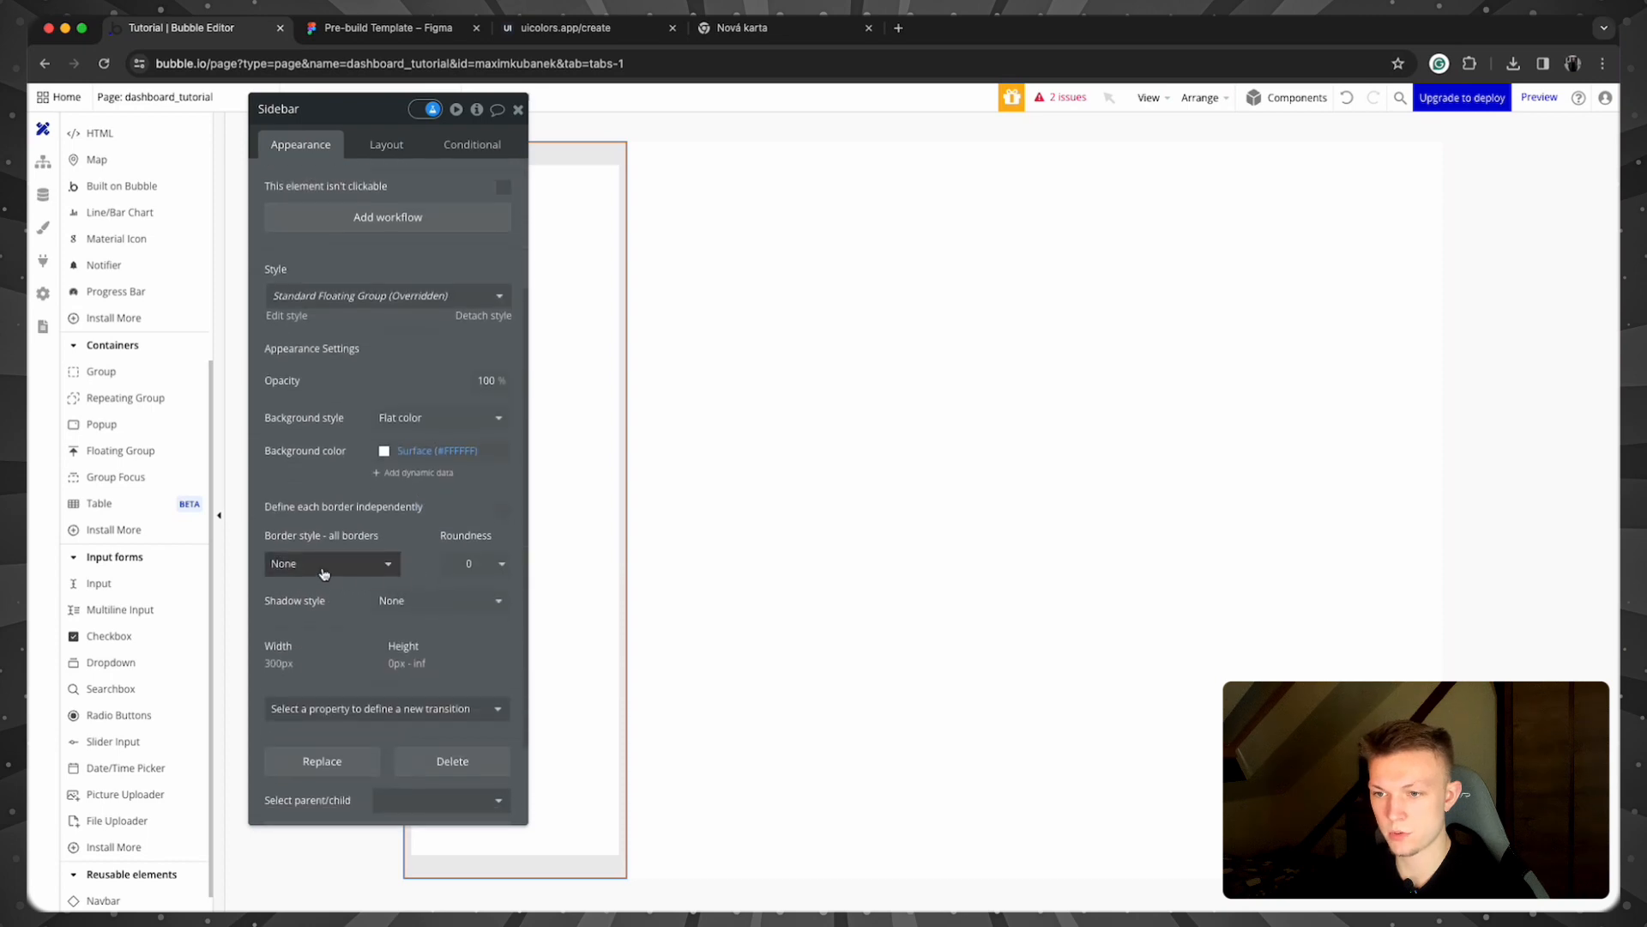
left_click(386, 575)
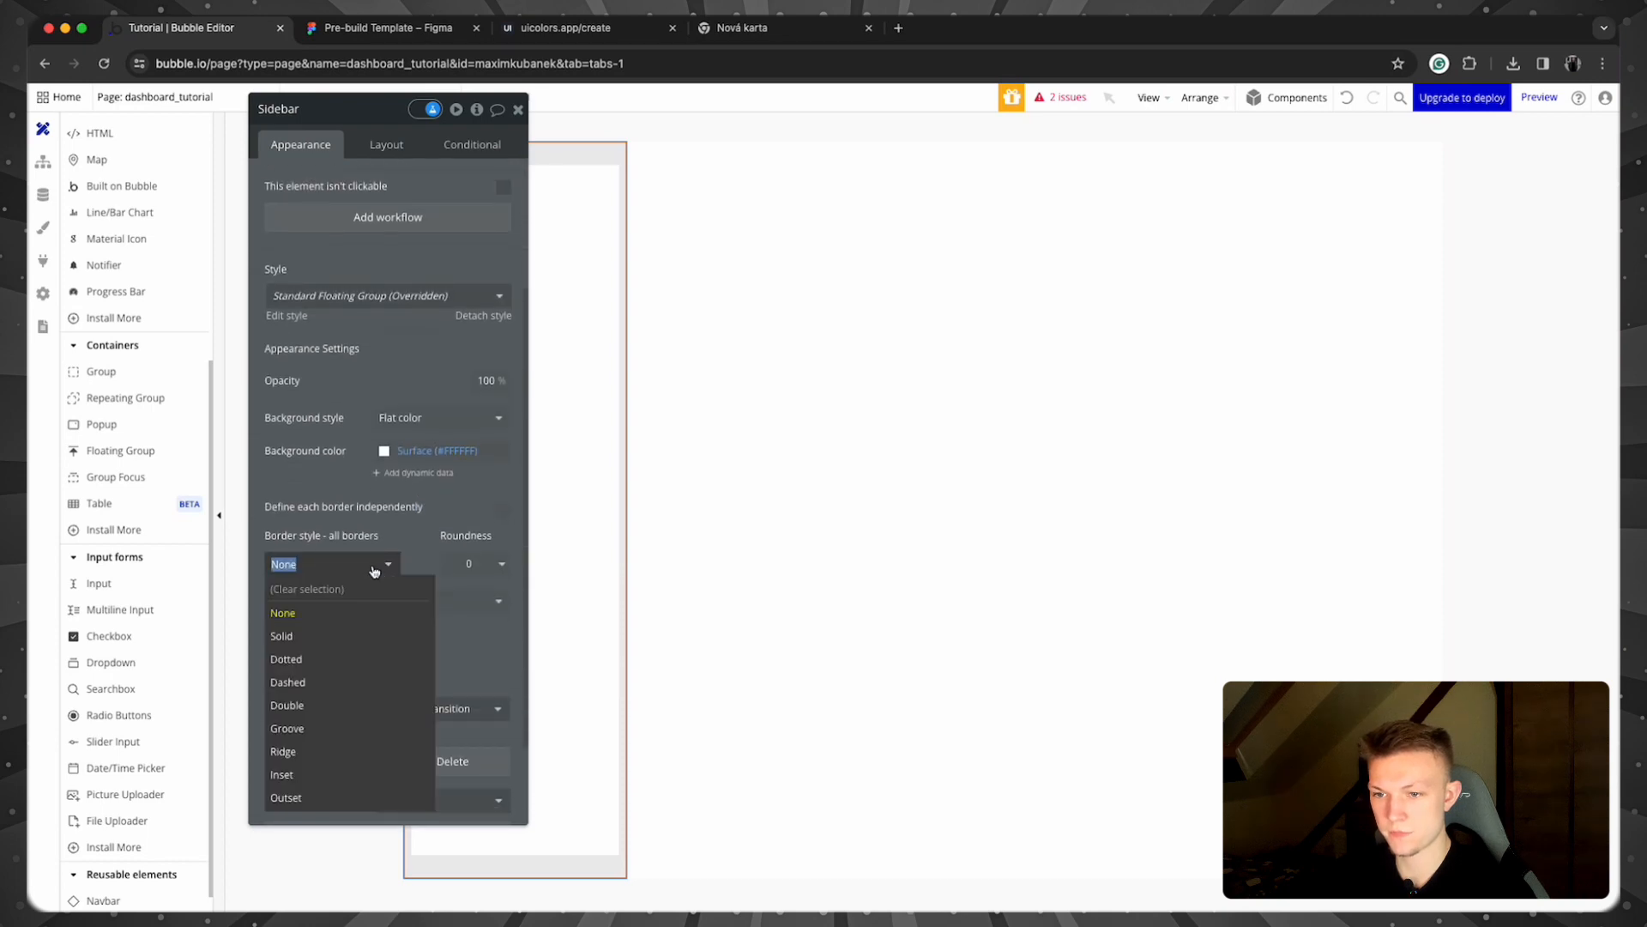
left_click(370, 632)
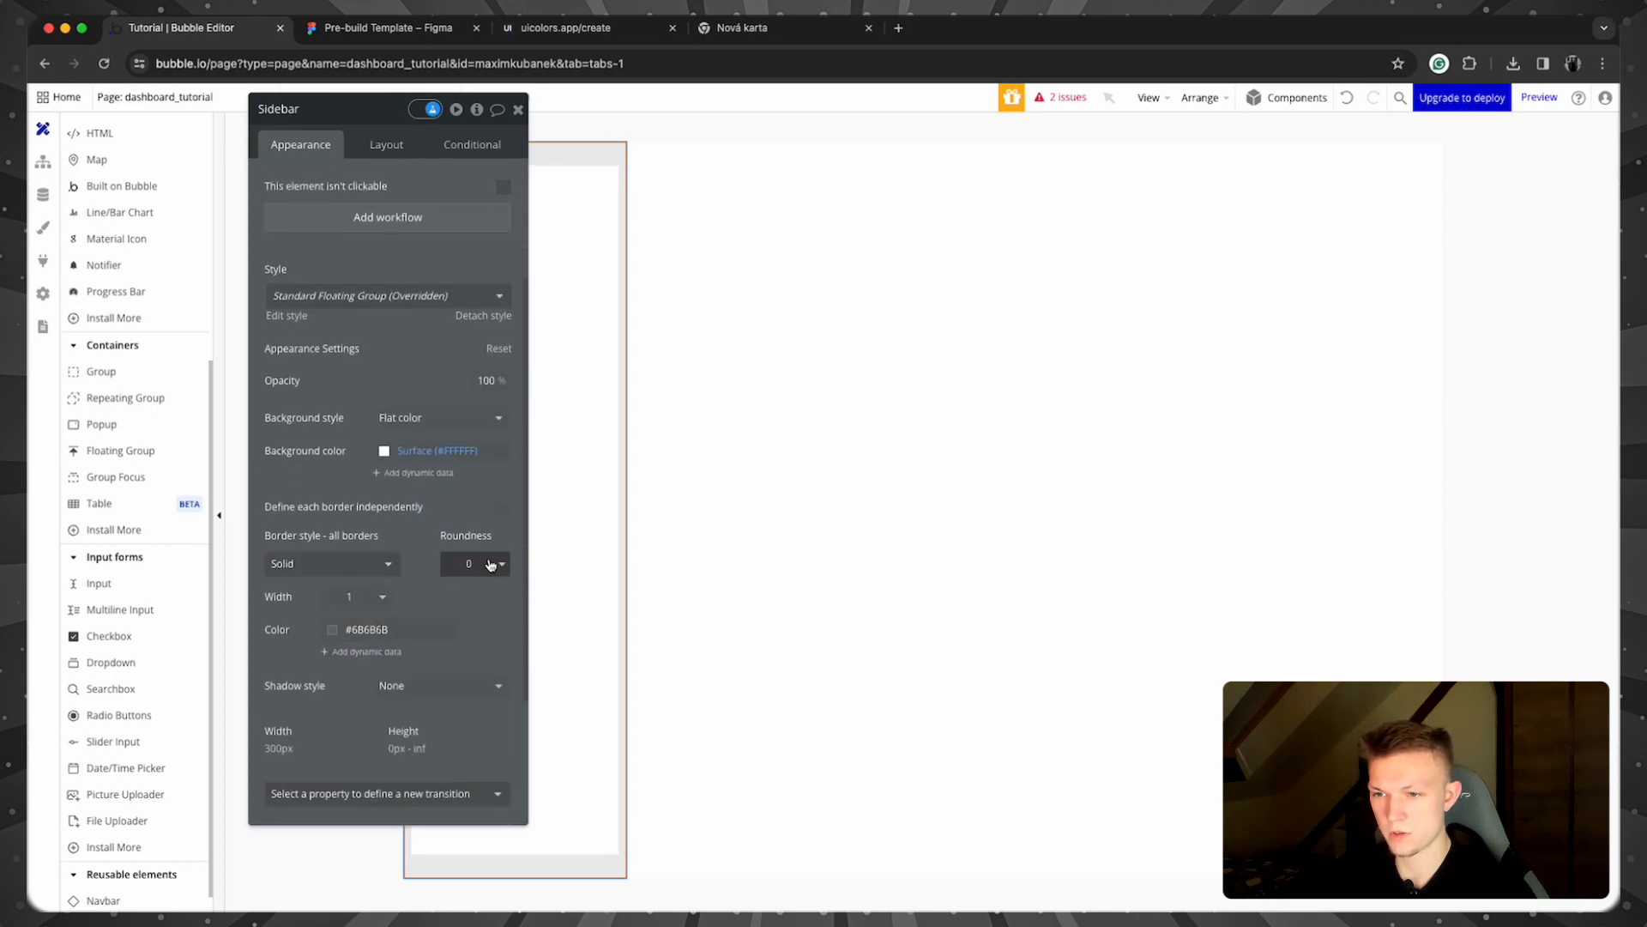
left_click(356, 563)
left_click(352, 609)
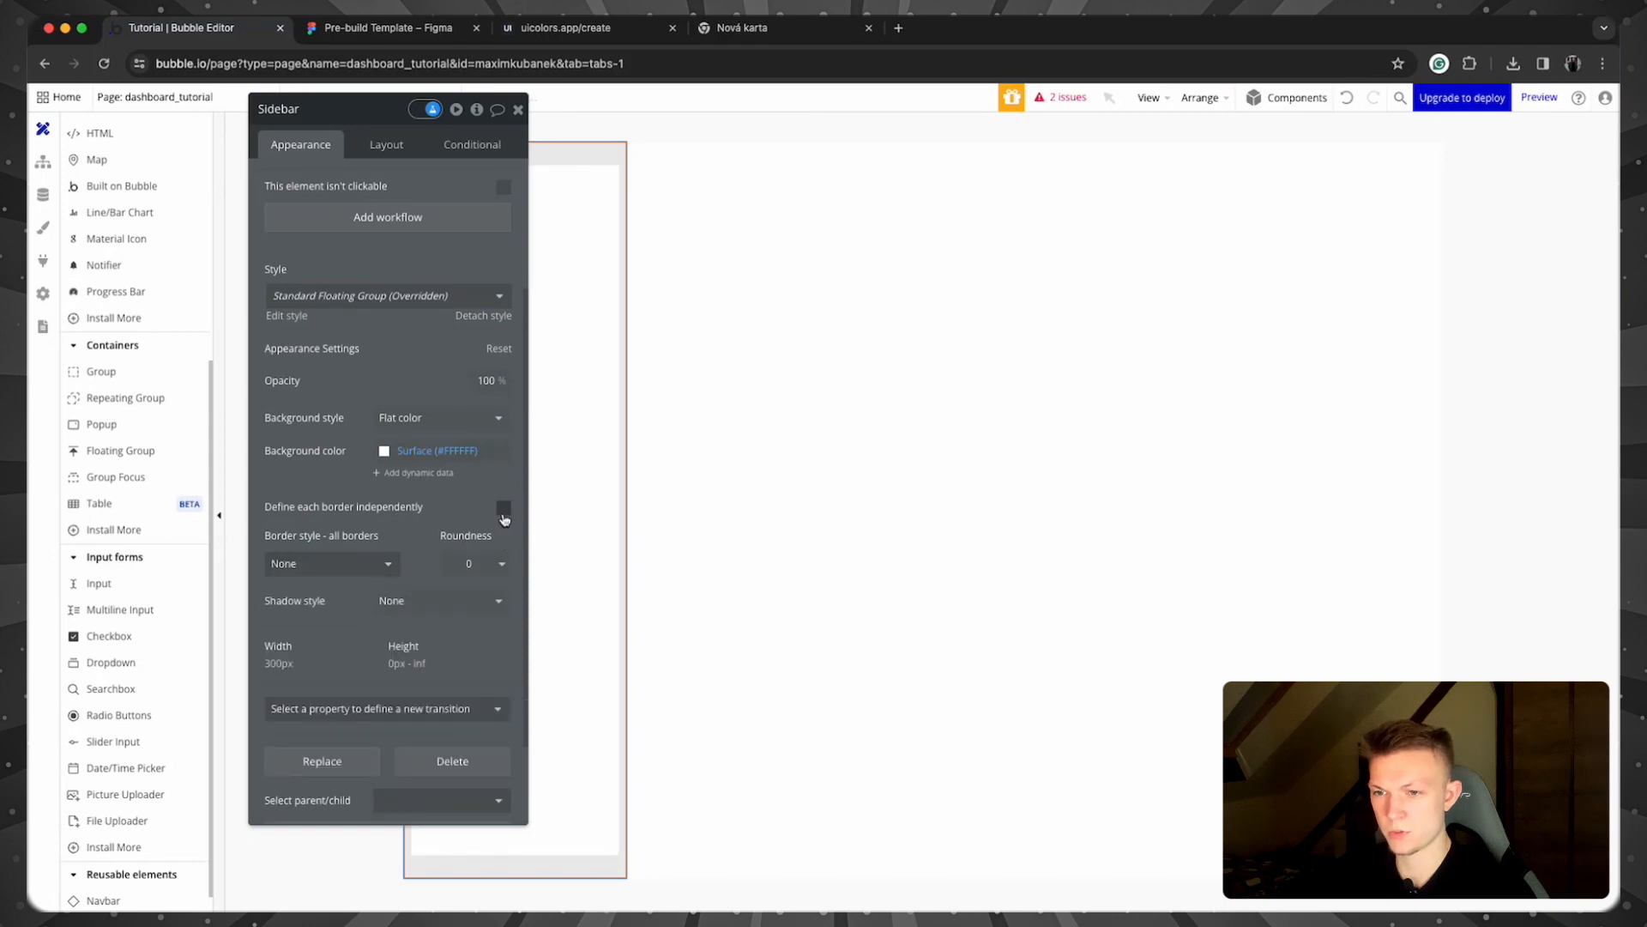
Step: Define borders independently, giving only the right side a 1 px solid grey border
left_click(503, 507)
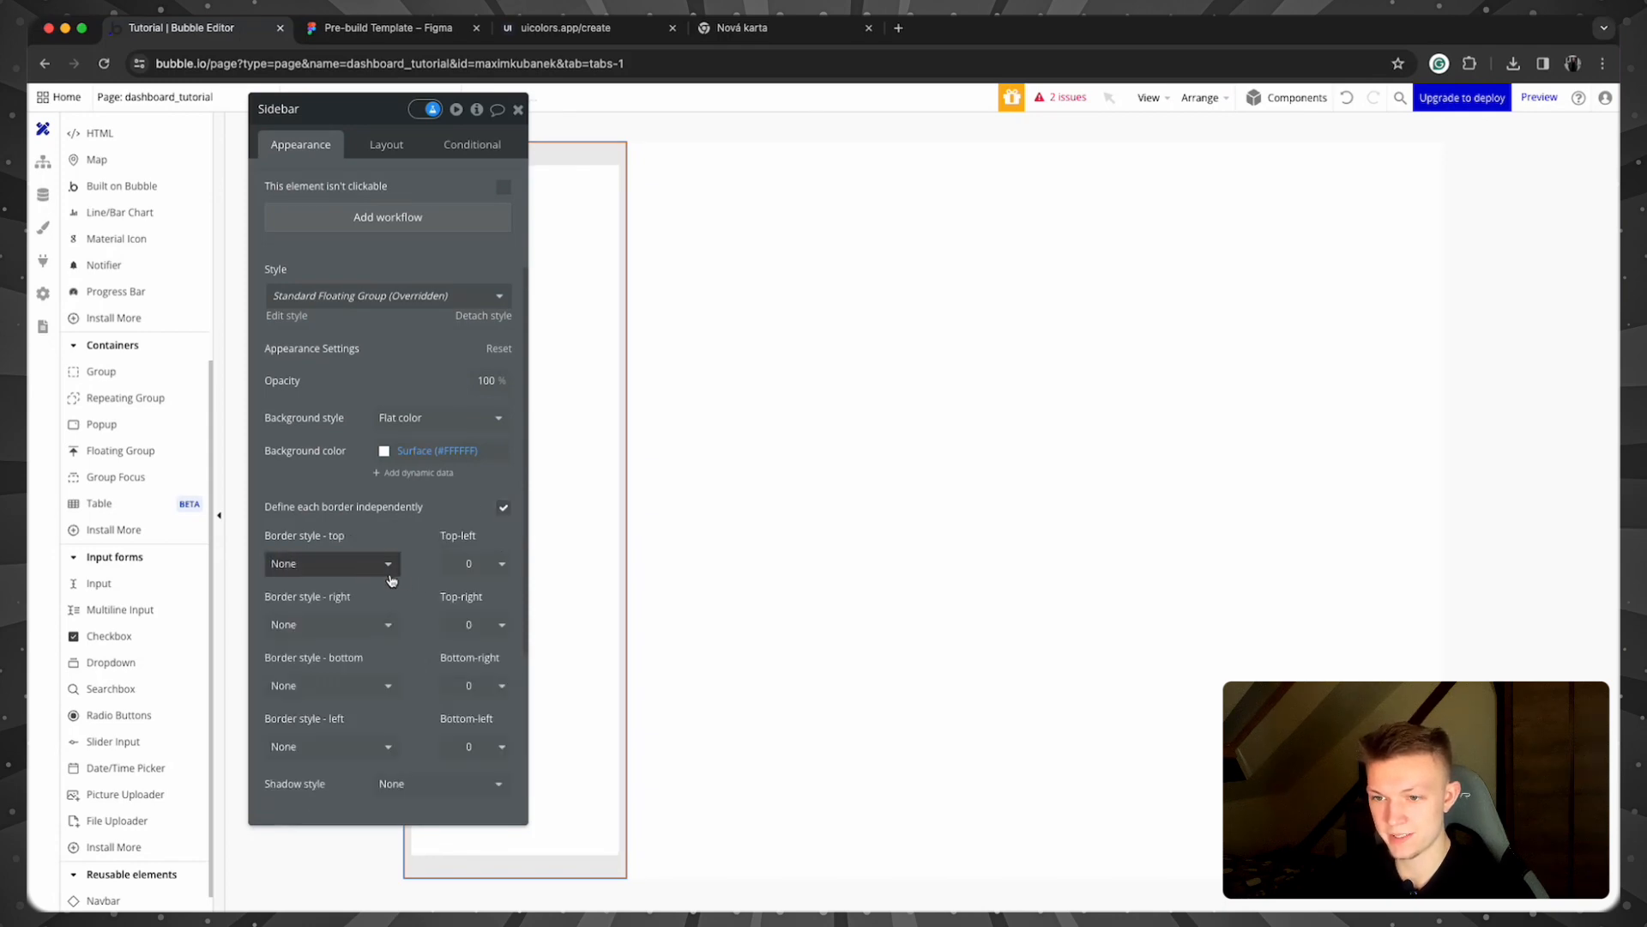
left_click(367, 627)
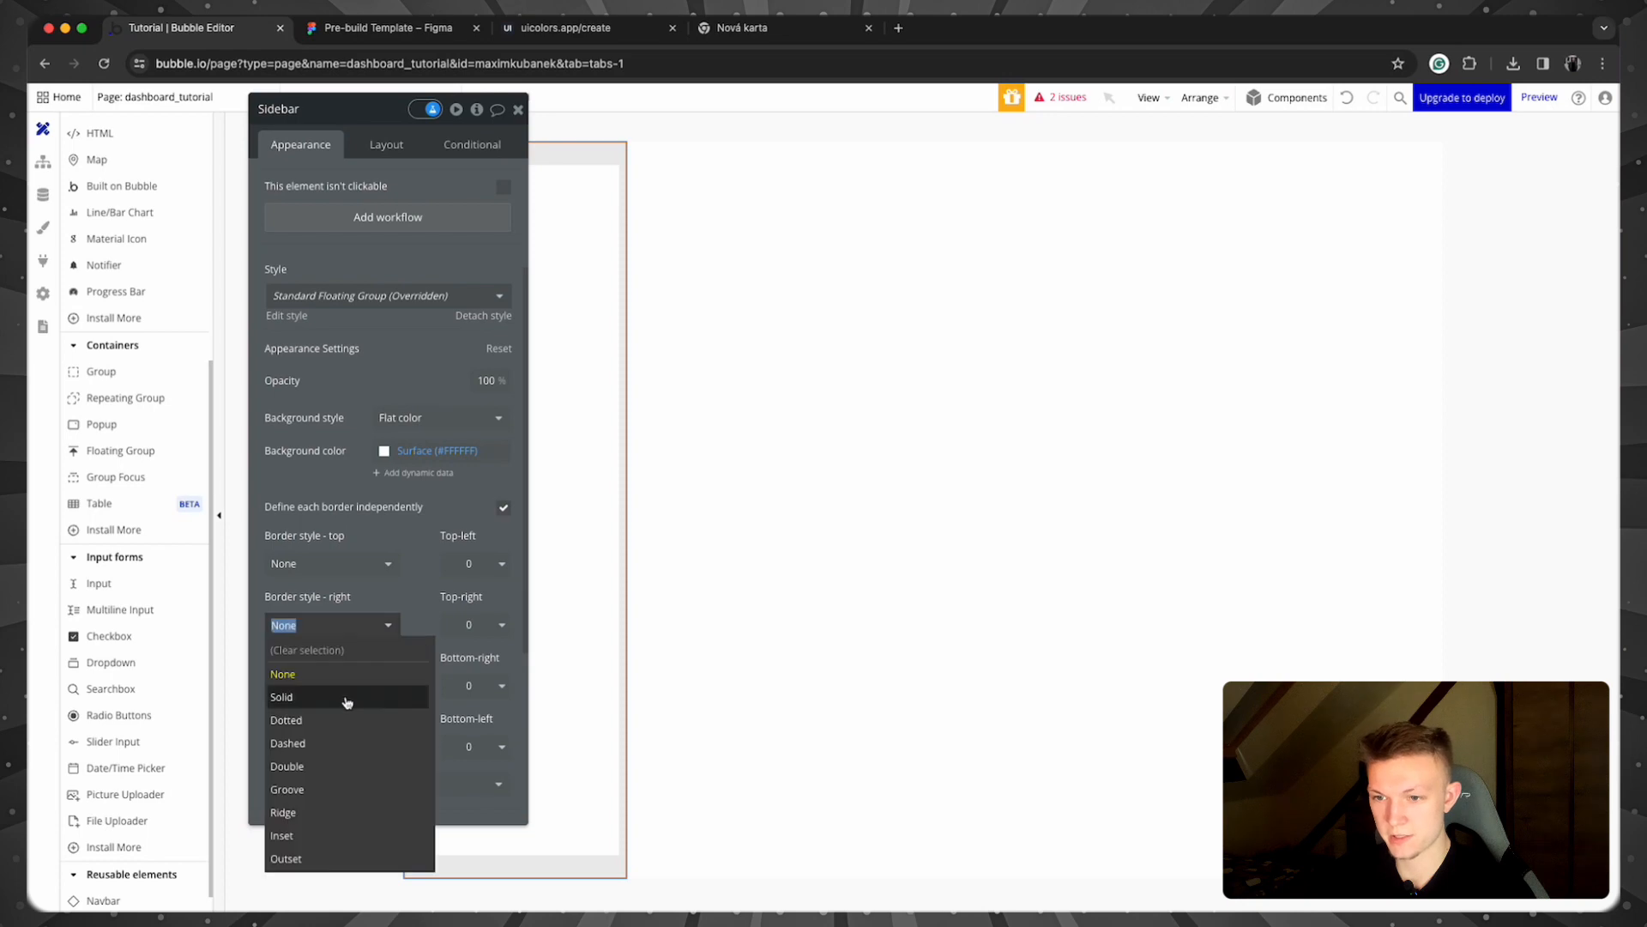
left_click(346, 696)
left_click(333, 691)
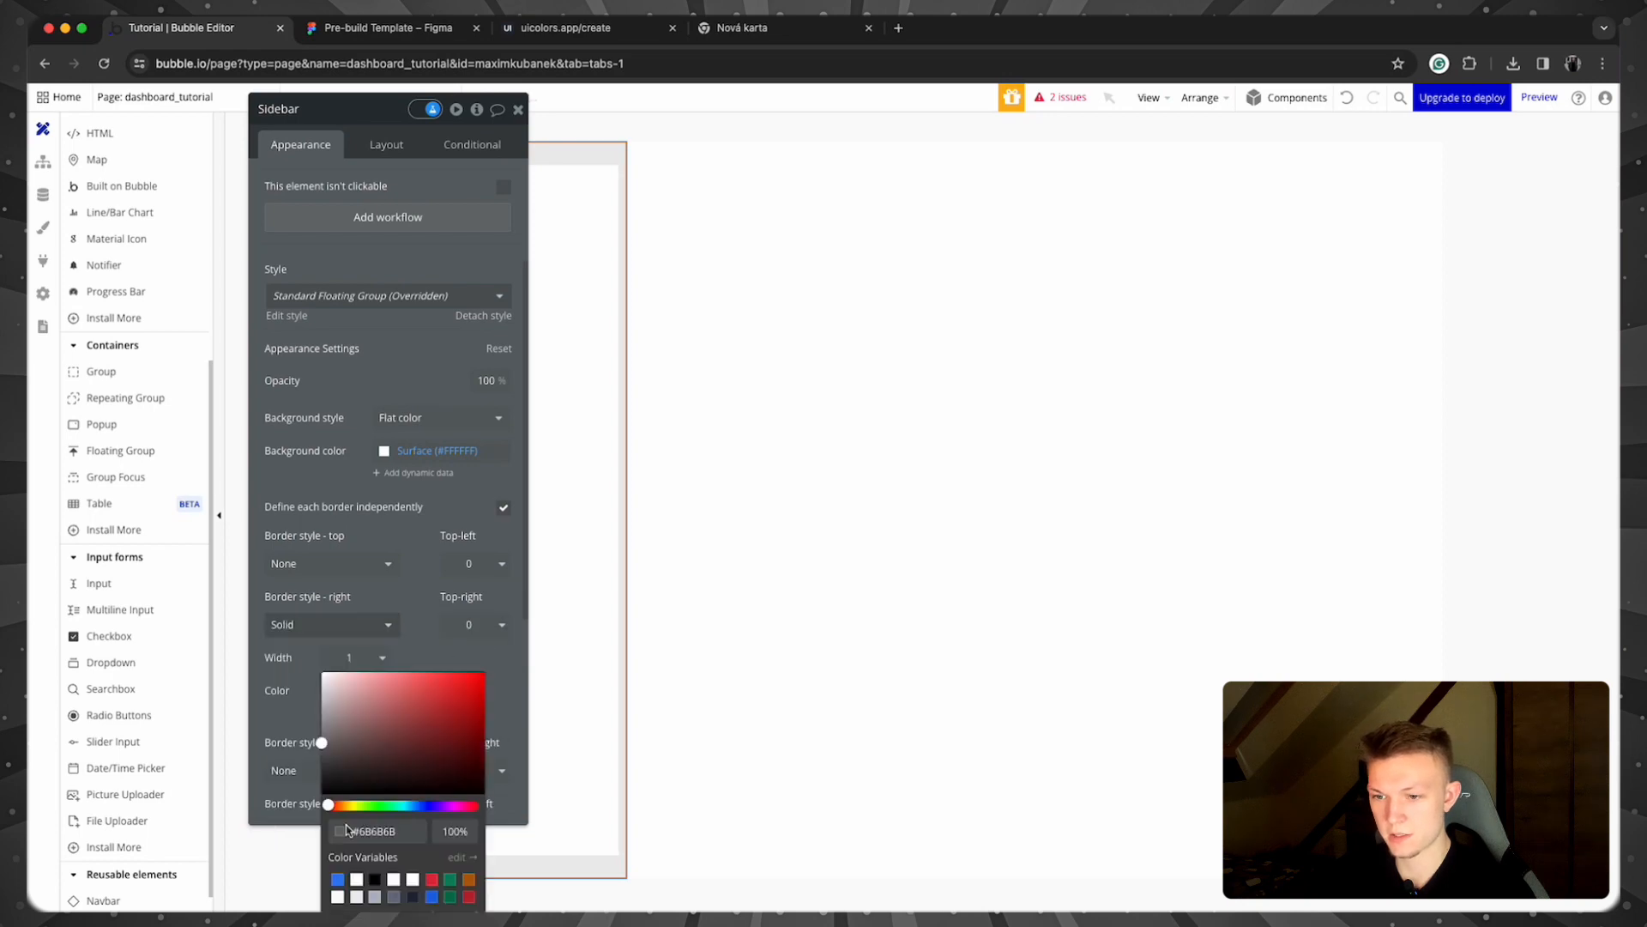
left_click(375, 898)
left_click(1501, 559)
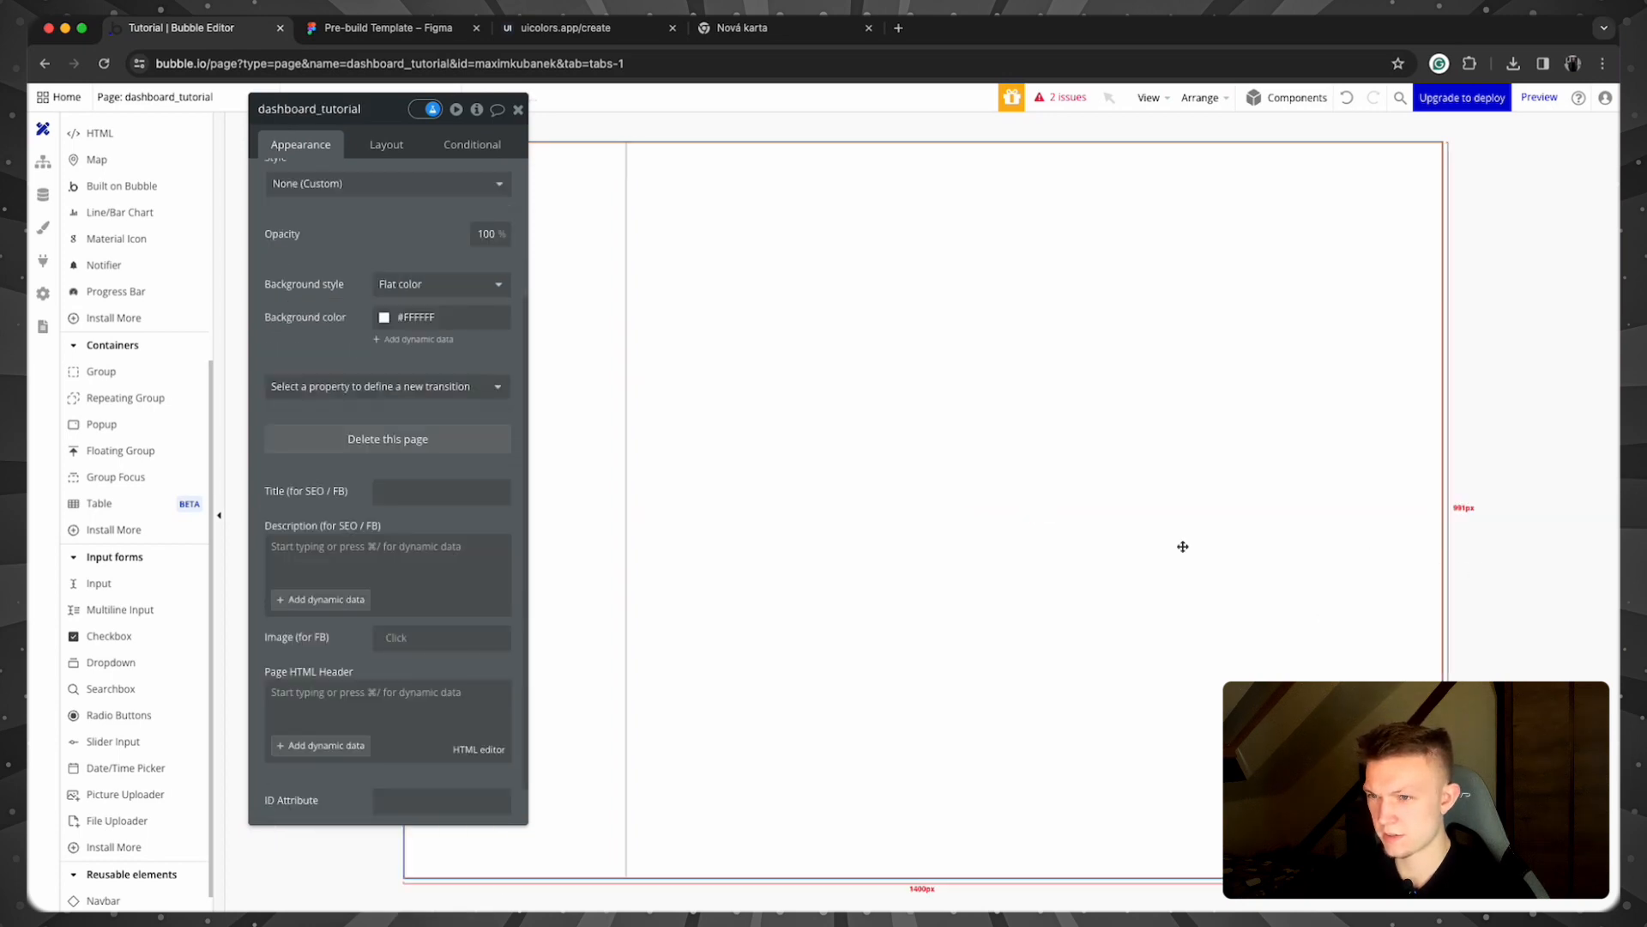
left_click_drag(404, 105, 425, 212)
left_click(539, 231)
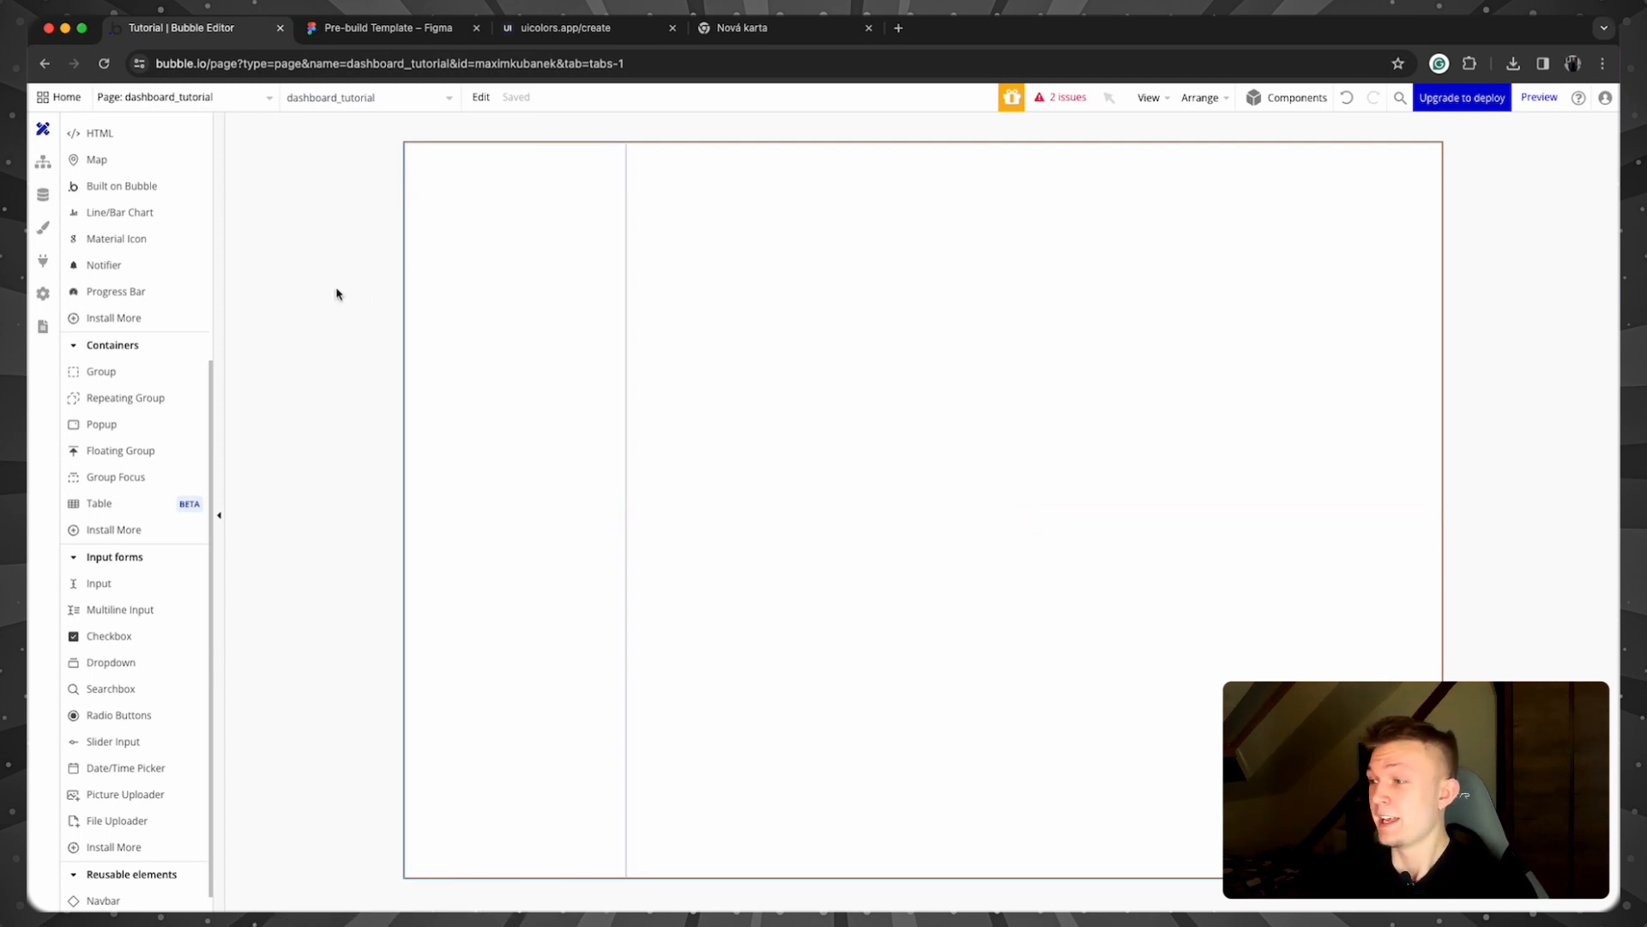
Step: Add an Image element at the top of the Sidebar and upload the logo file into it
scroll(144, 415, "up", 1)
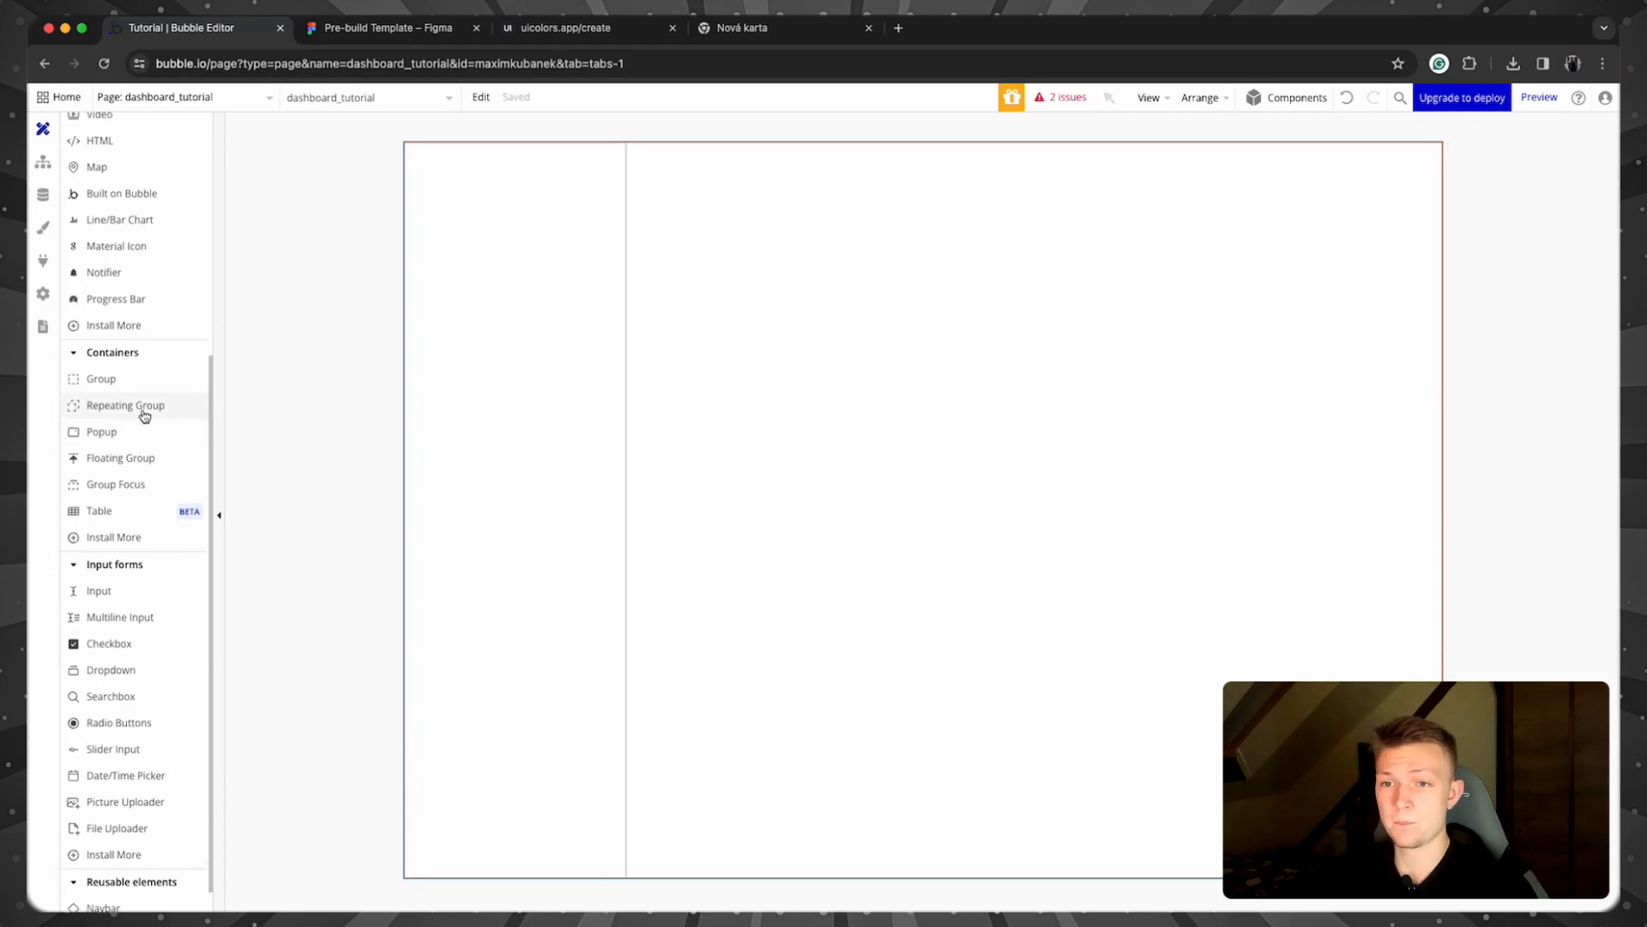
scroll(144, 415, "up", 5)
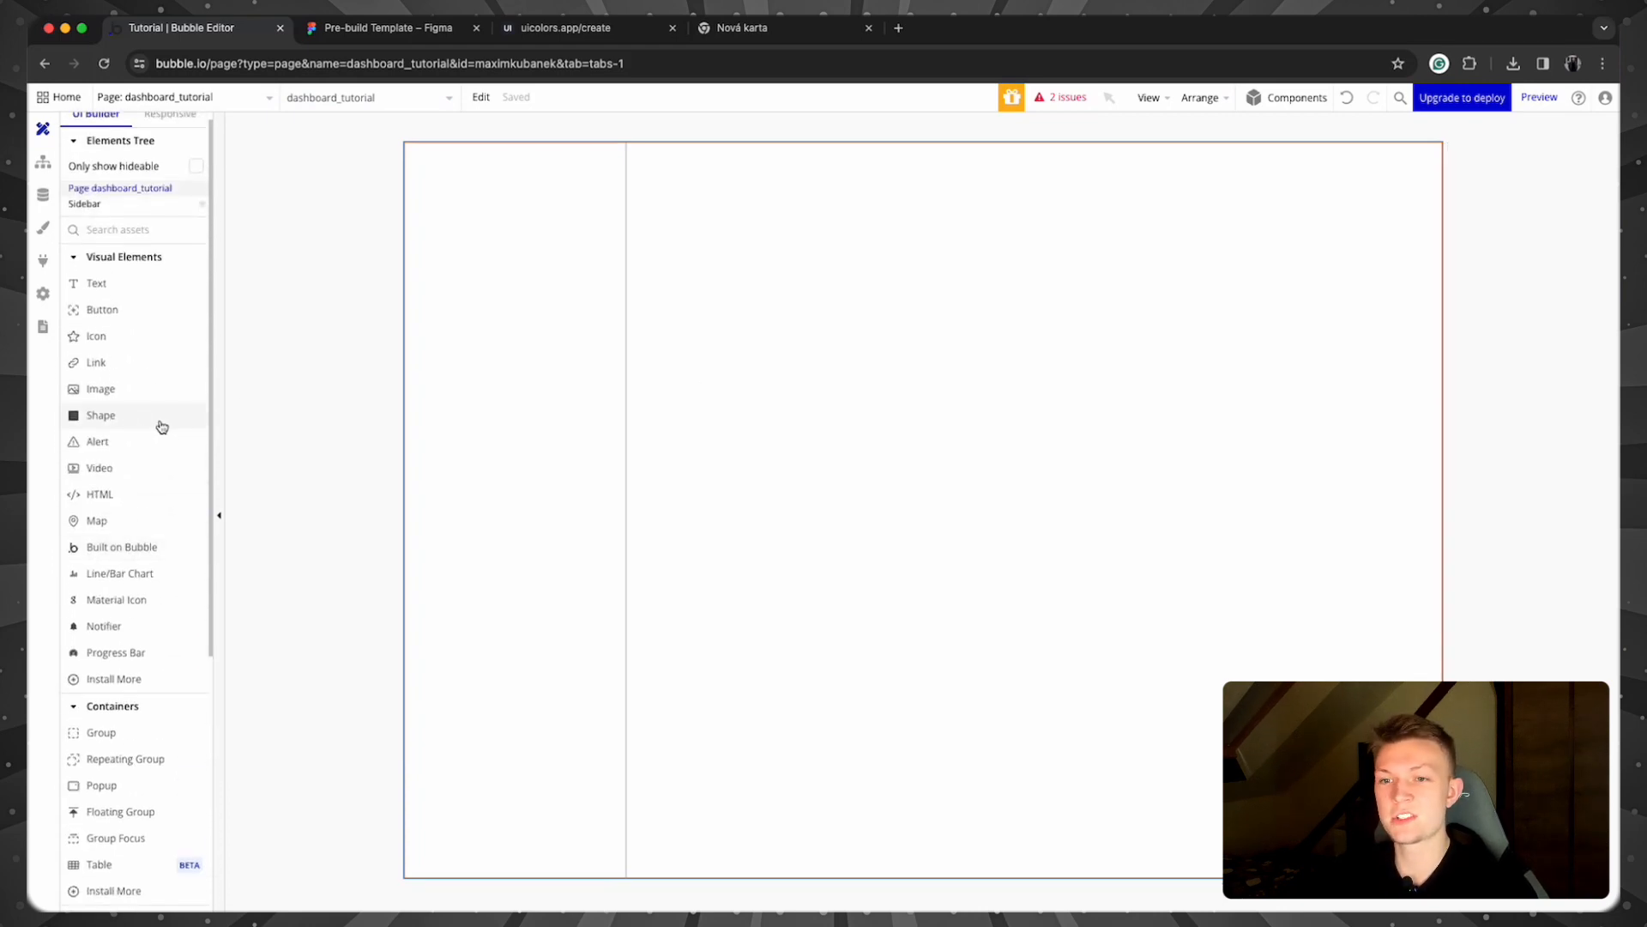
left_click_drag(141, 401, 451, 209)
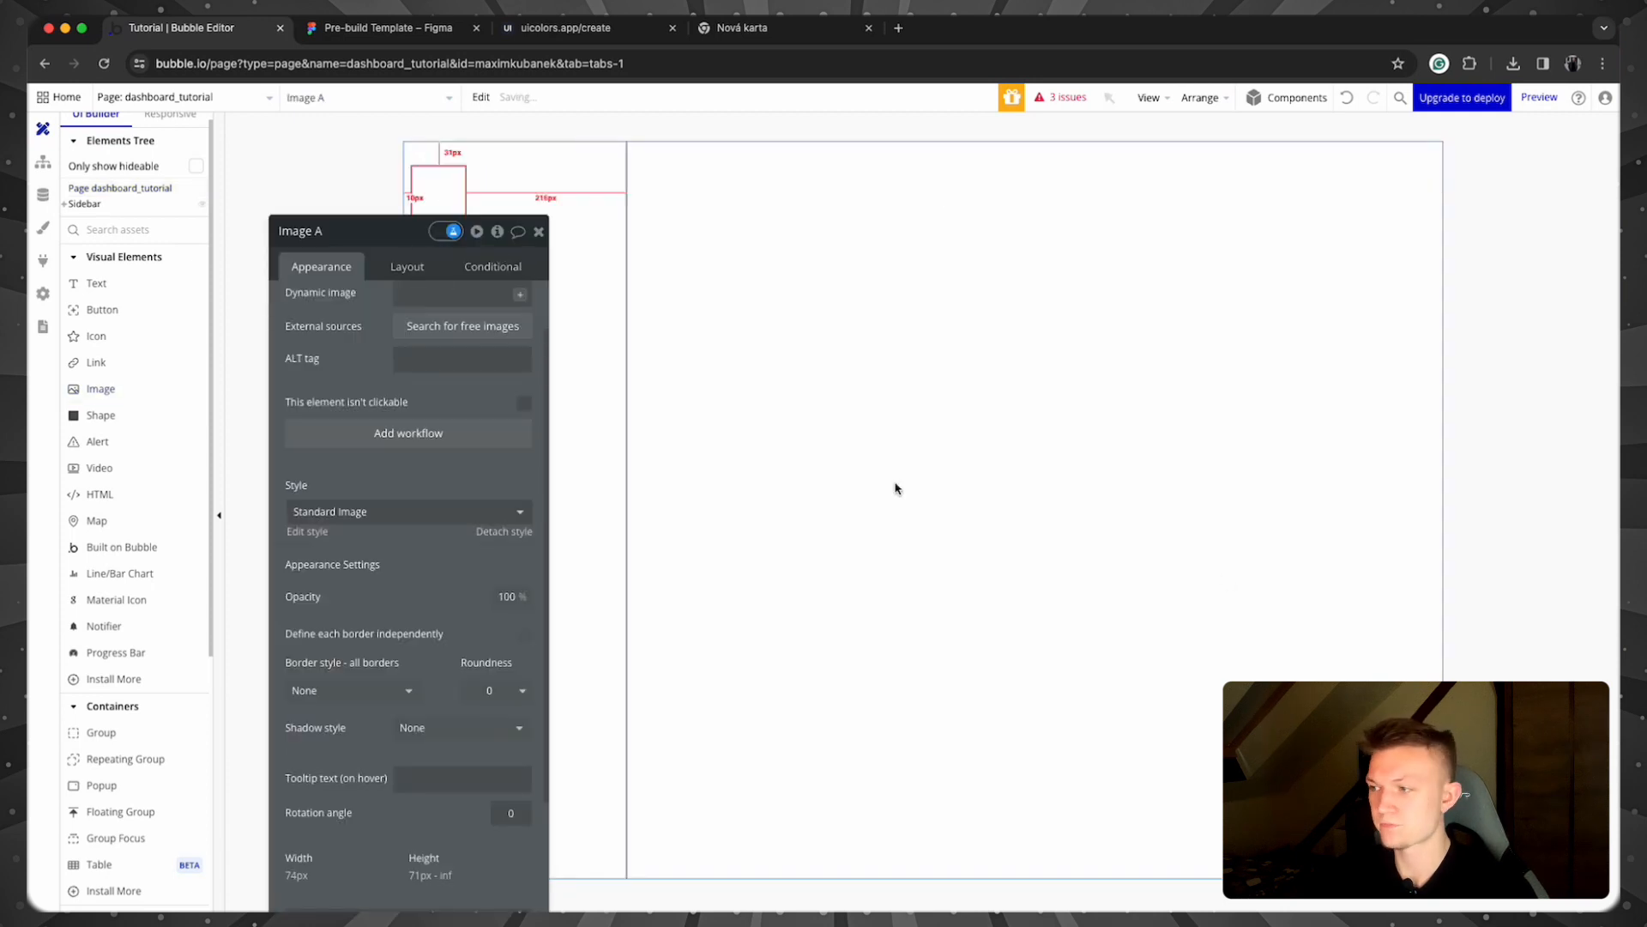
left_click_drag(1613, 660, 467, 325)
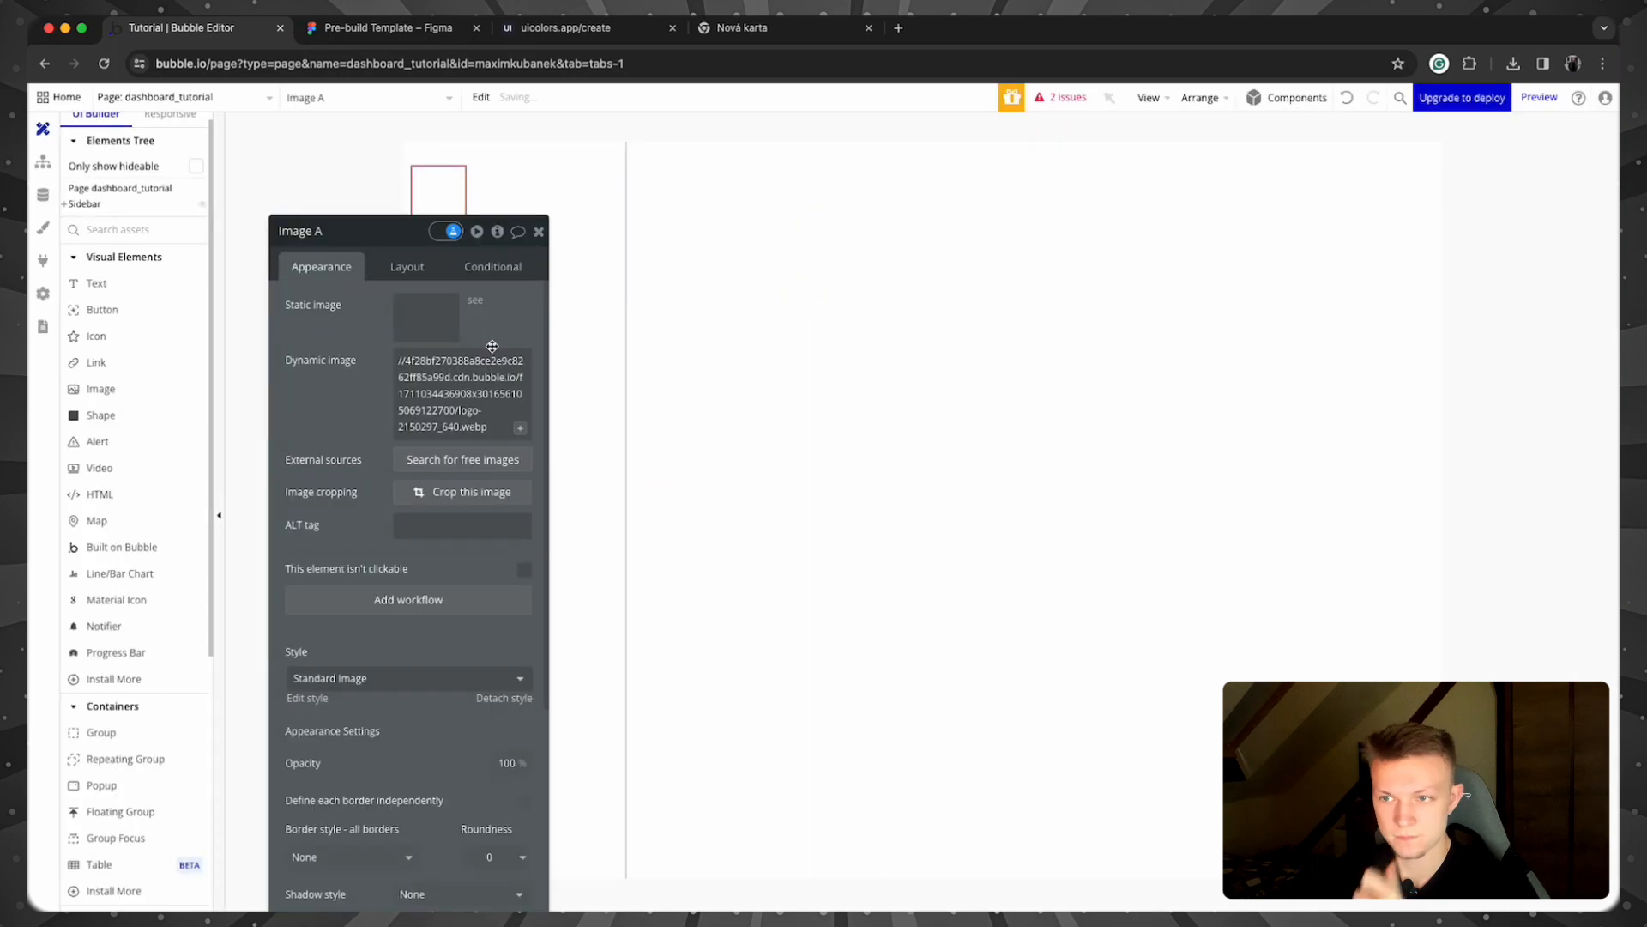
Step: Keep the image's aspect ratio fixed at width 50 and rename it Image logo
left_click(421, 266)
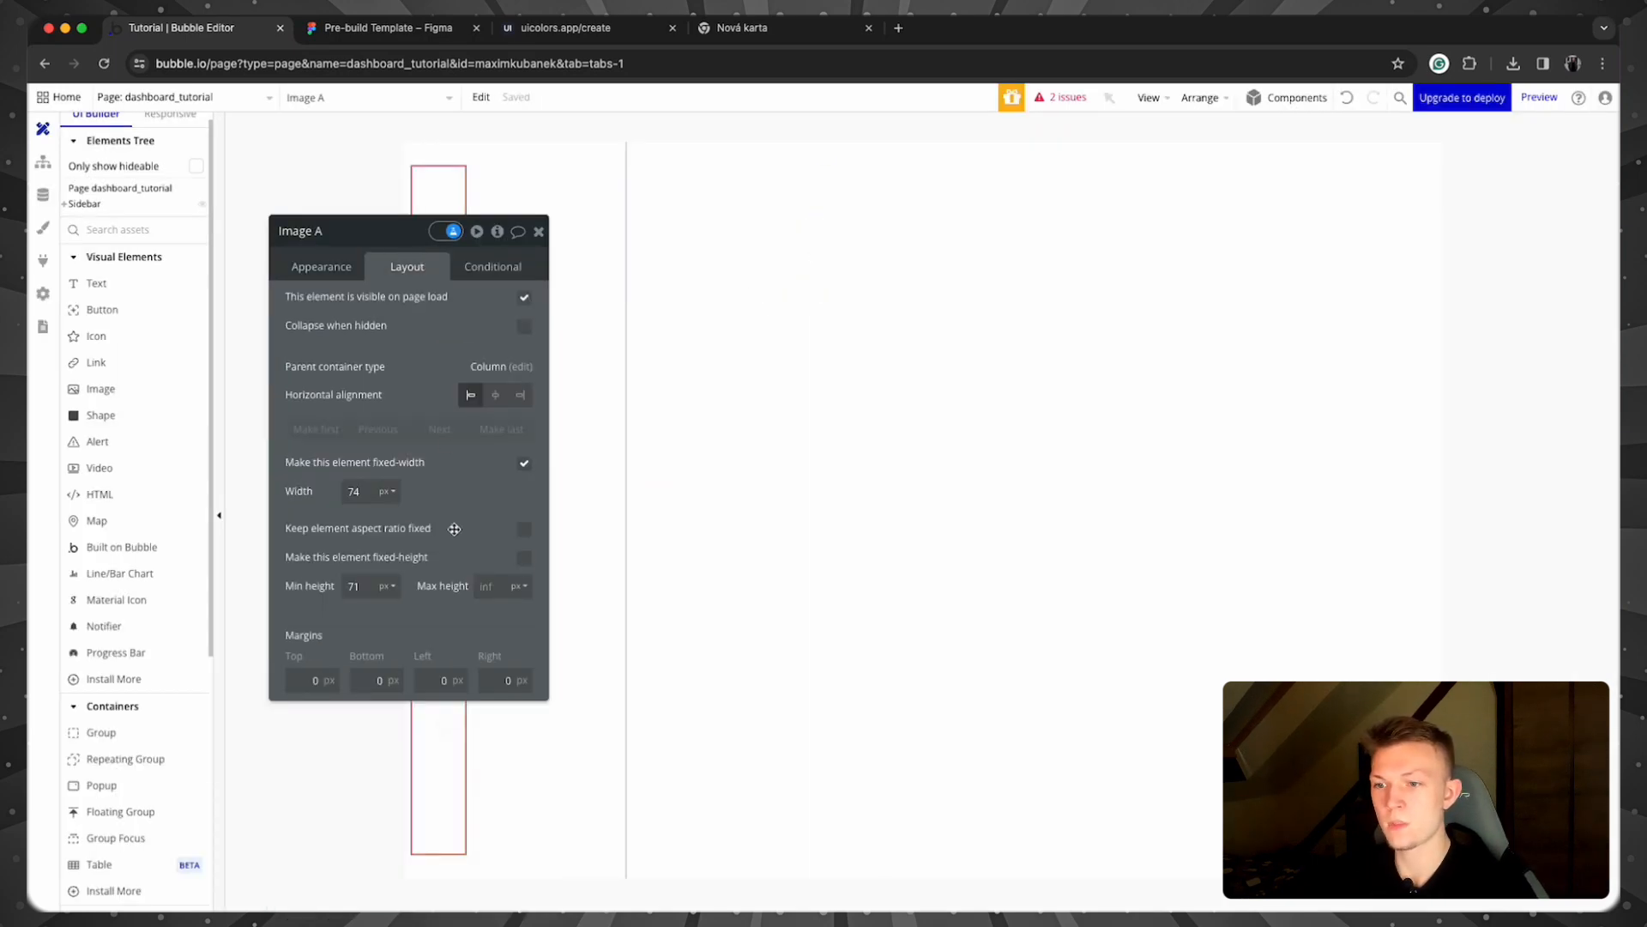
left_click(524, 528)
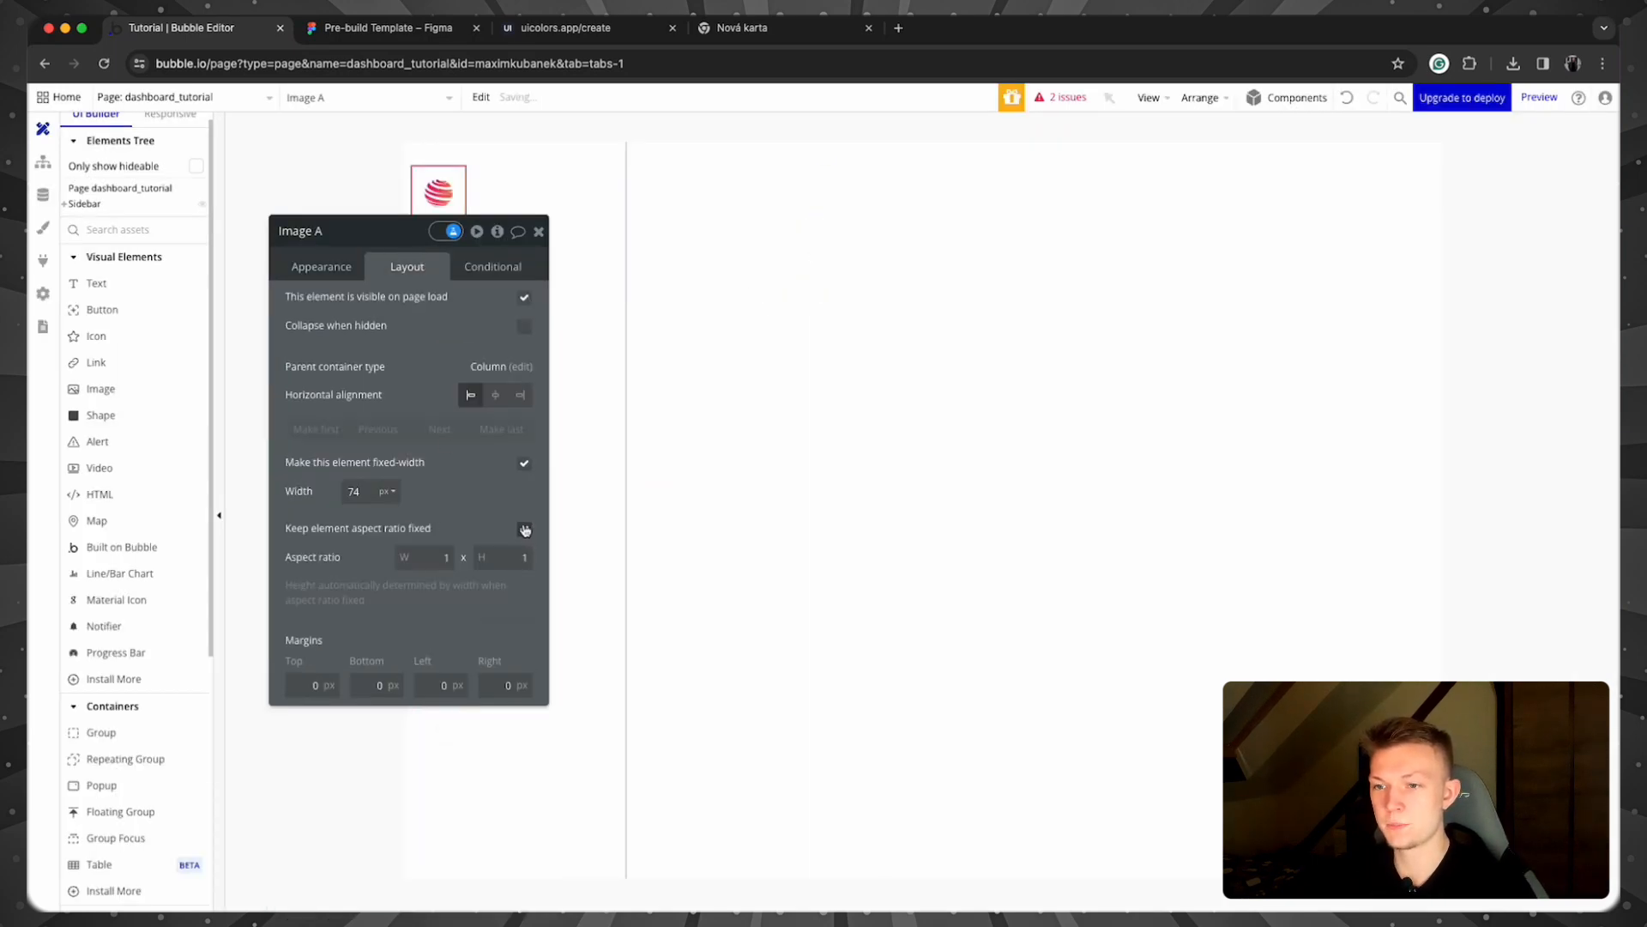
left_click(354, 490)
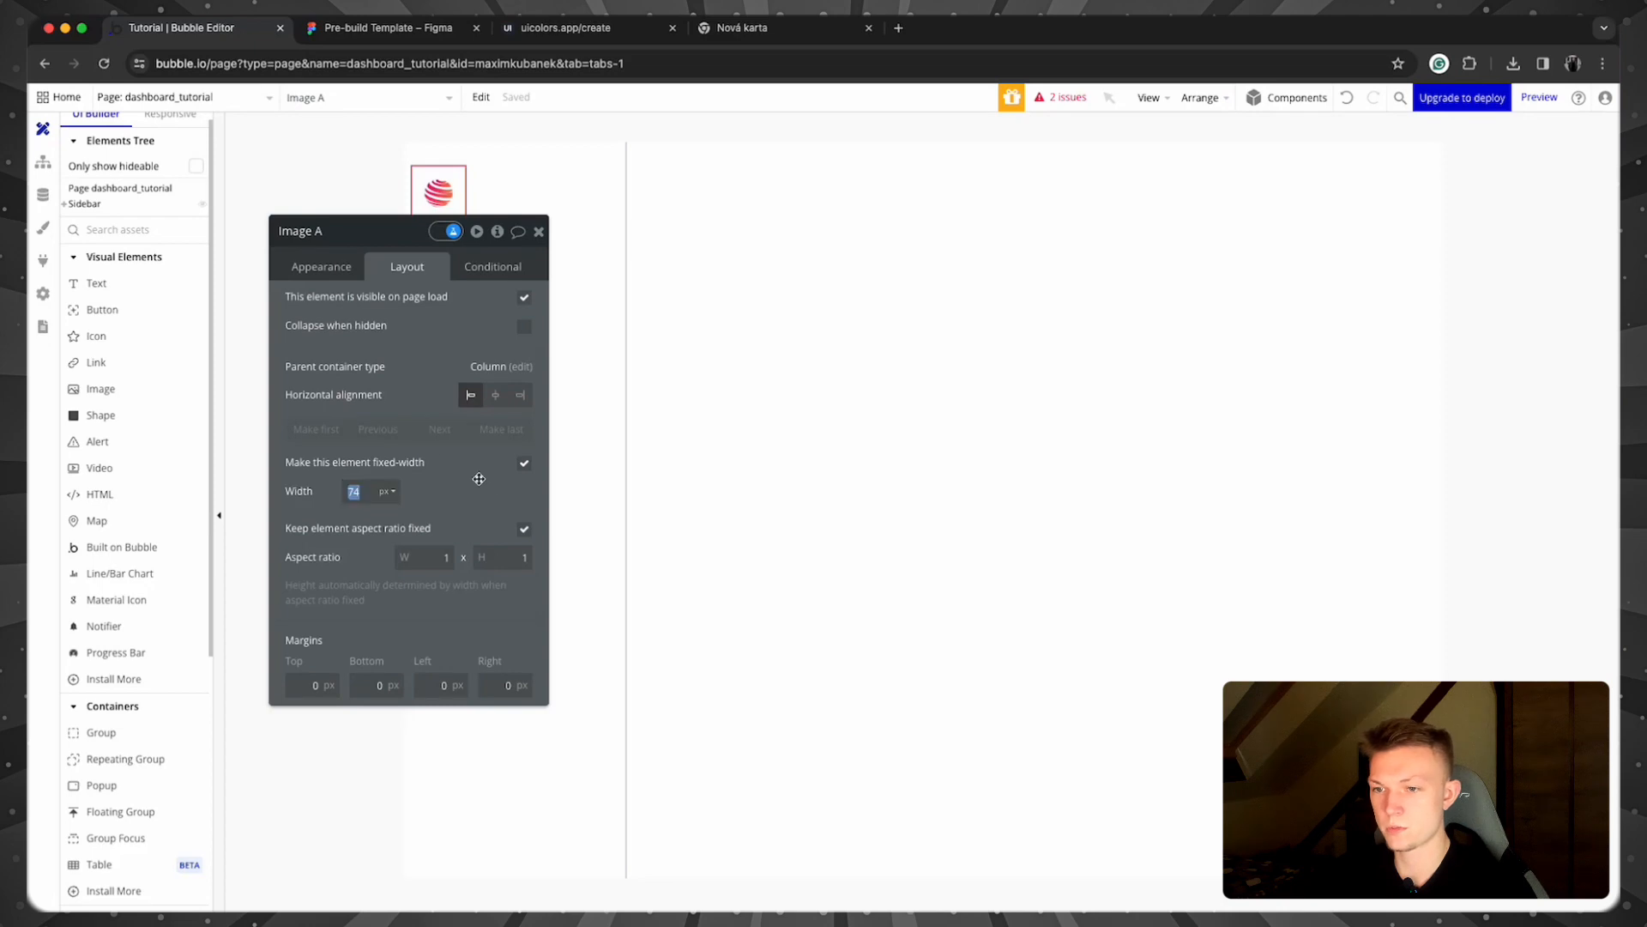
type("50")
left_click(435, 476)
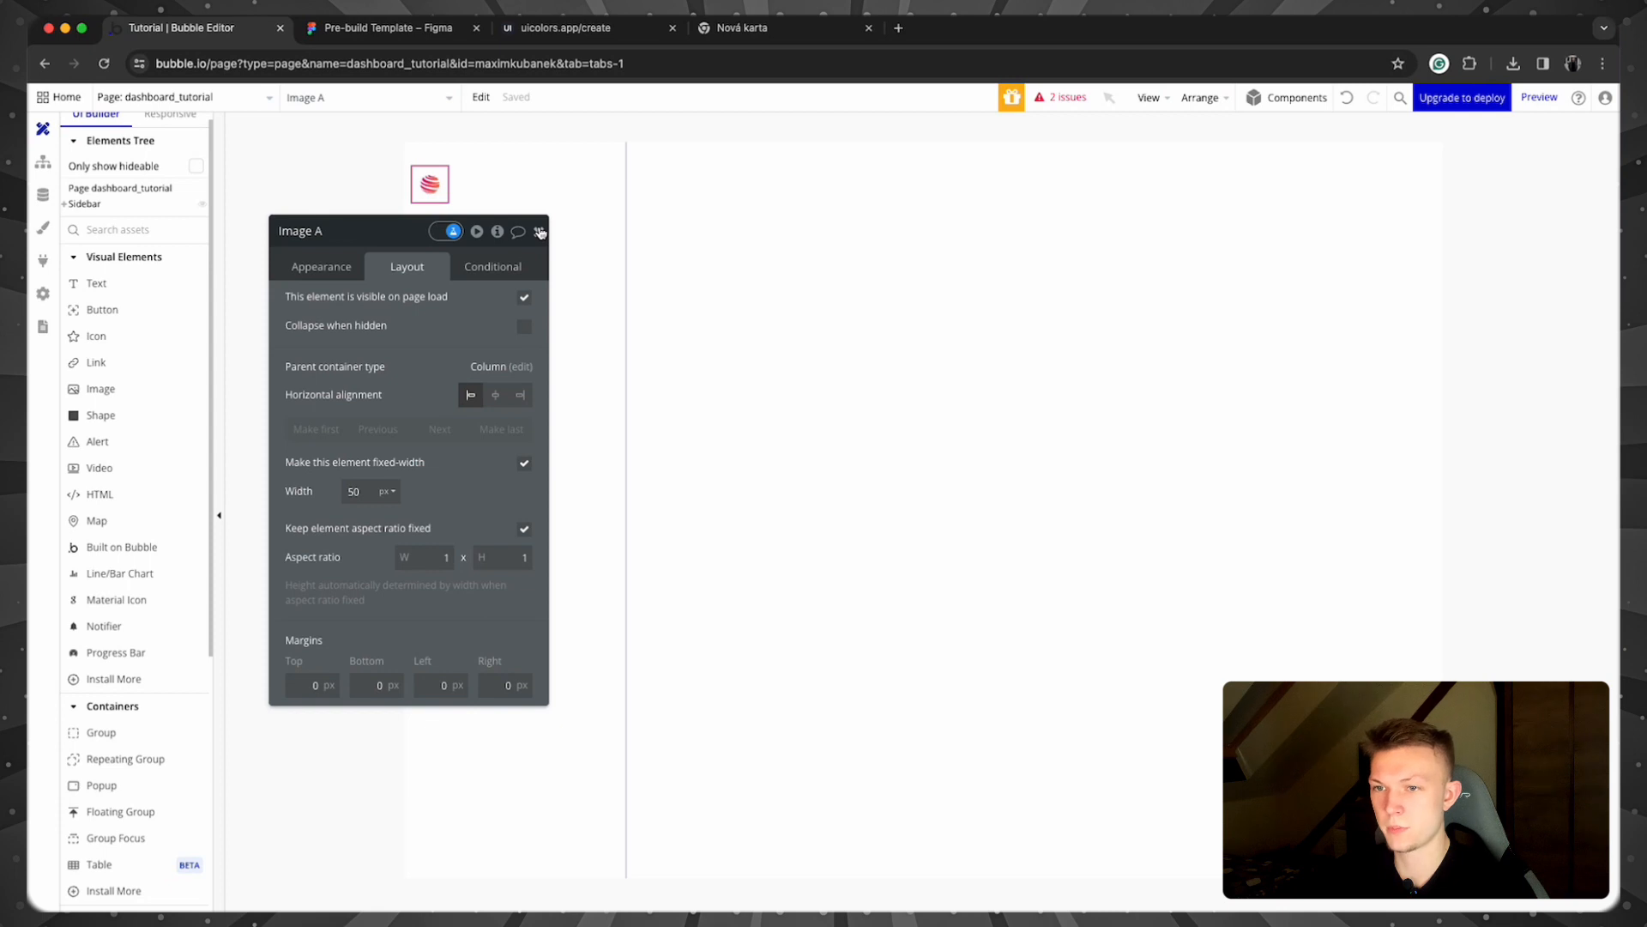
left_click(337, 234)
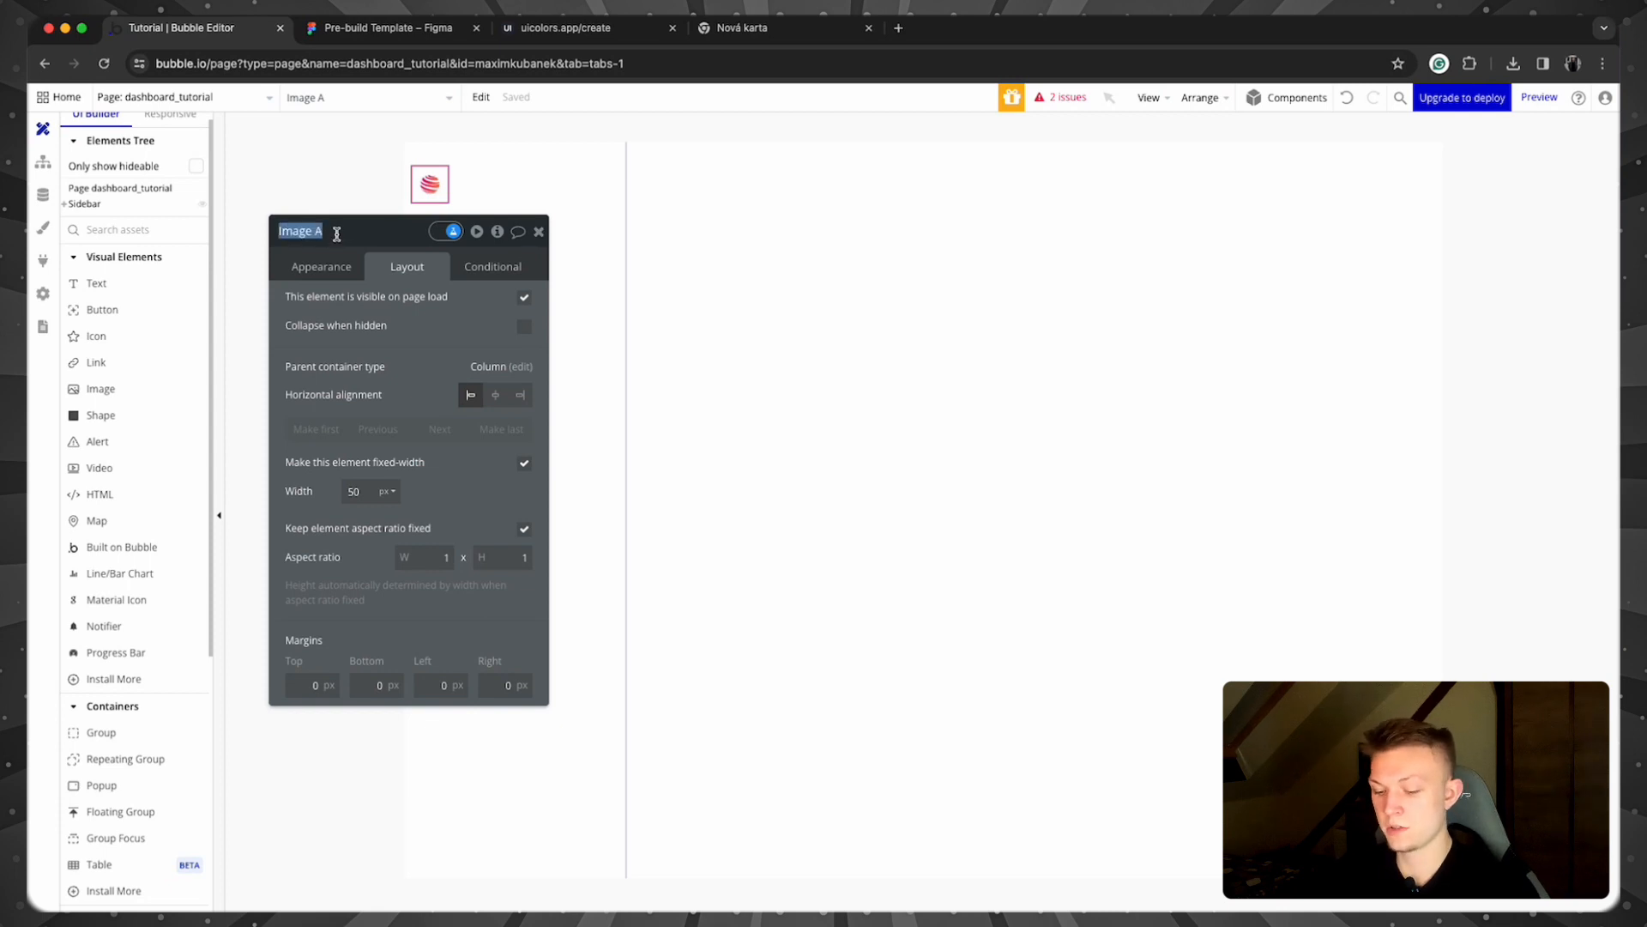
type("Image")
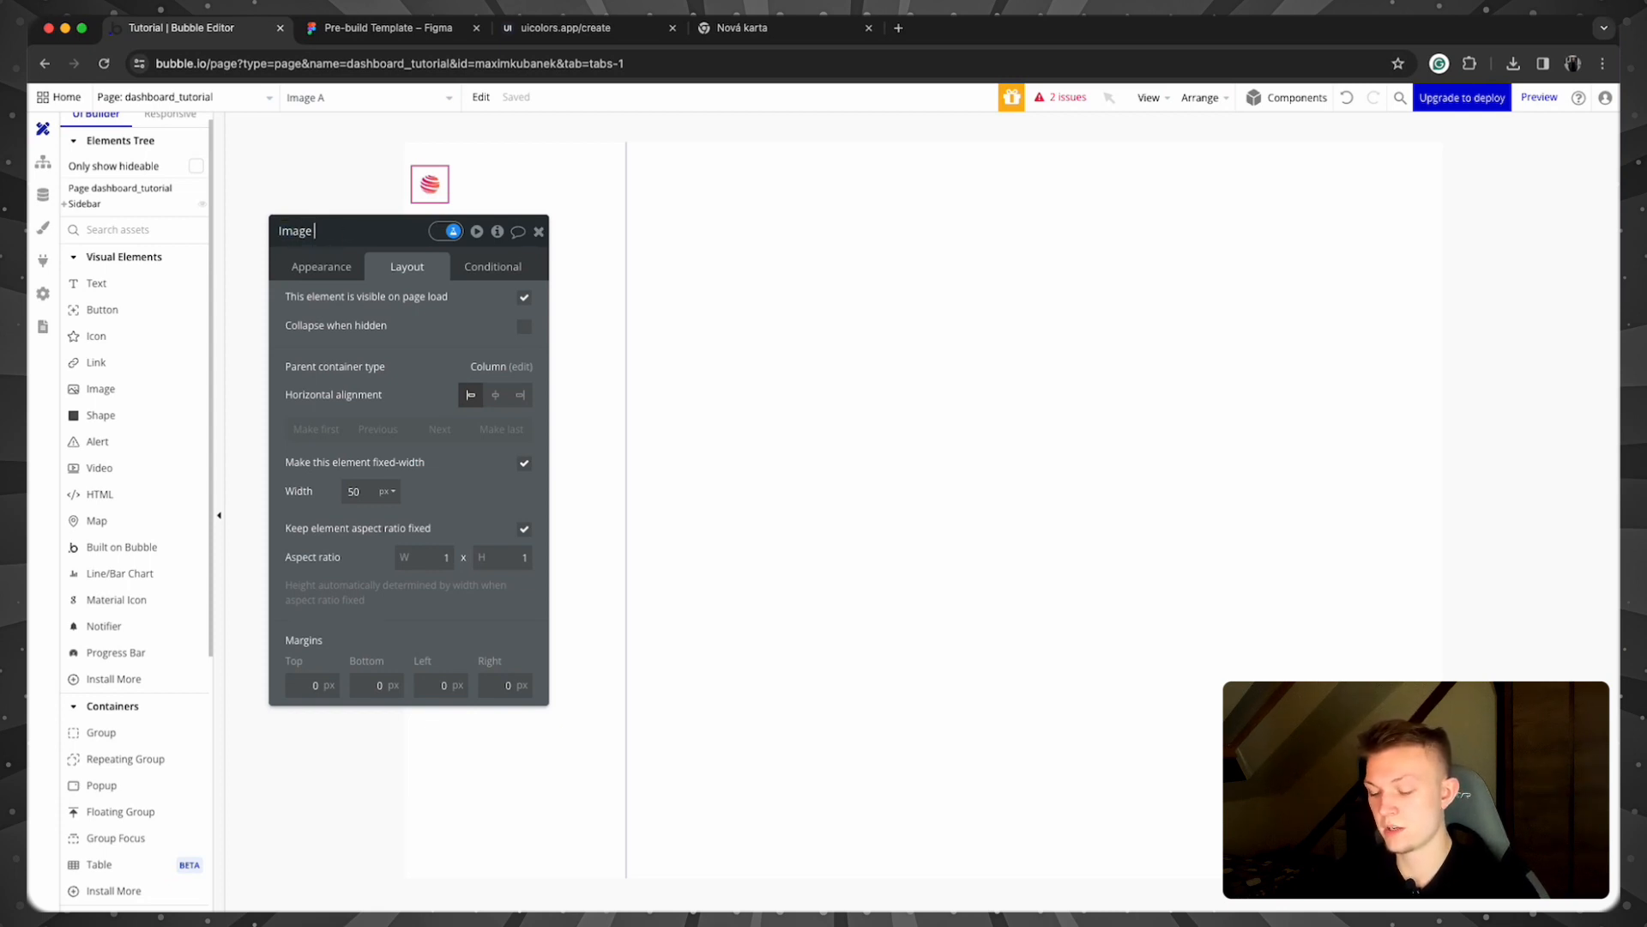
type(" logo")
key("Return")
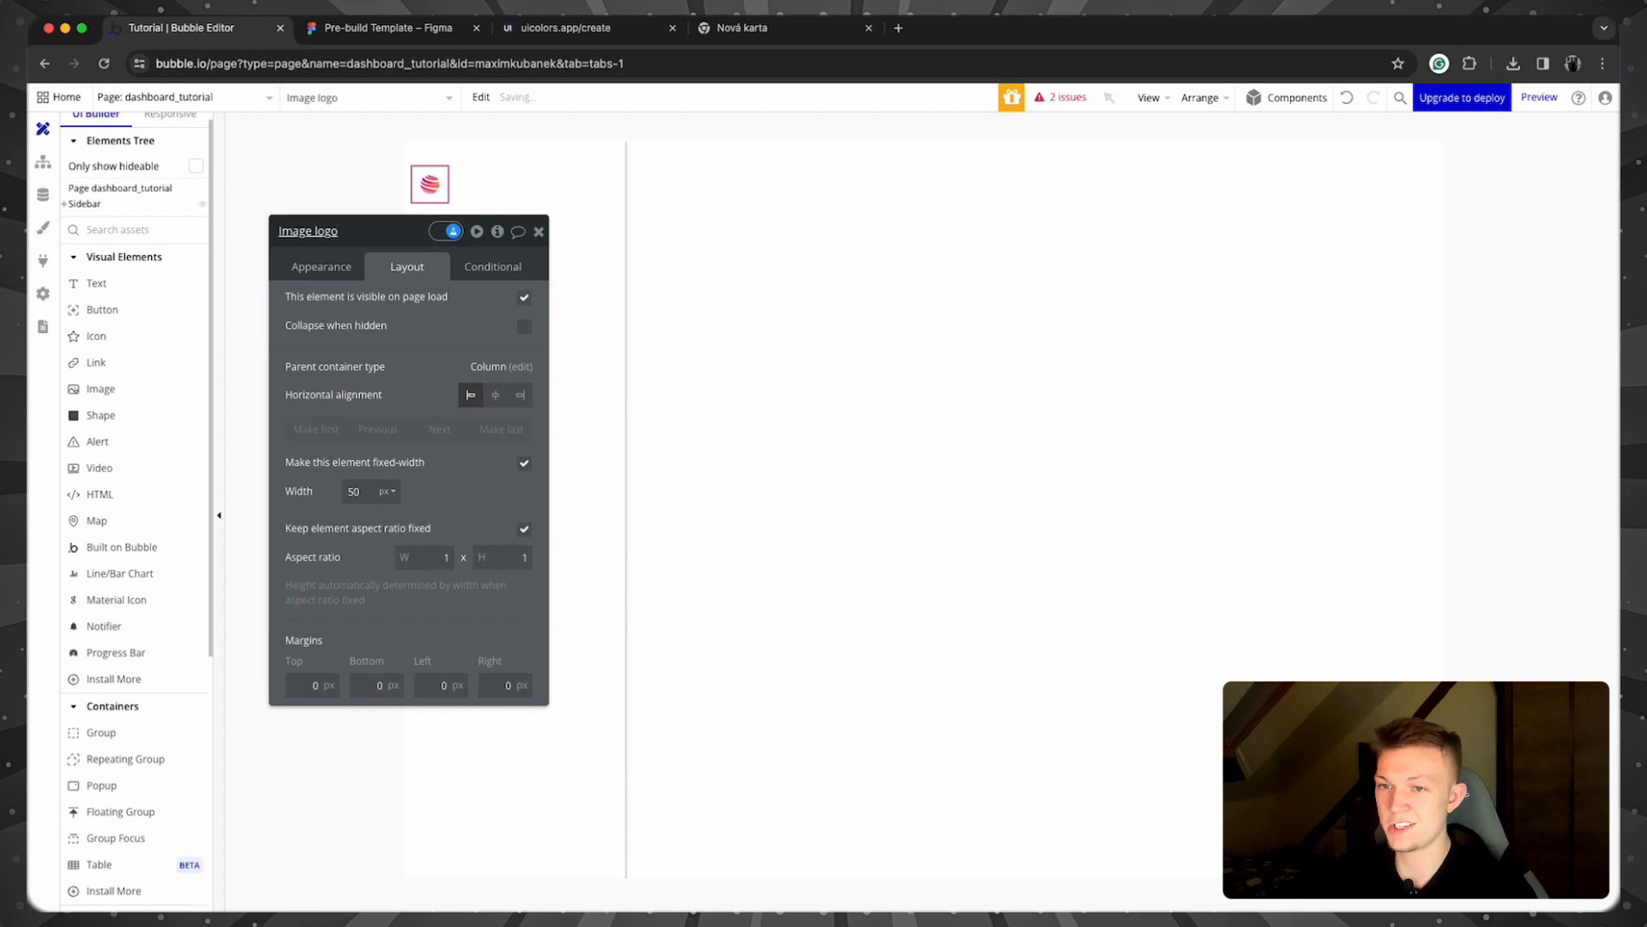
left_click(538, 231)
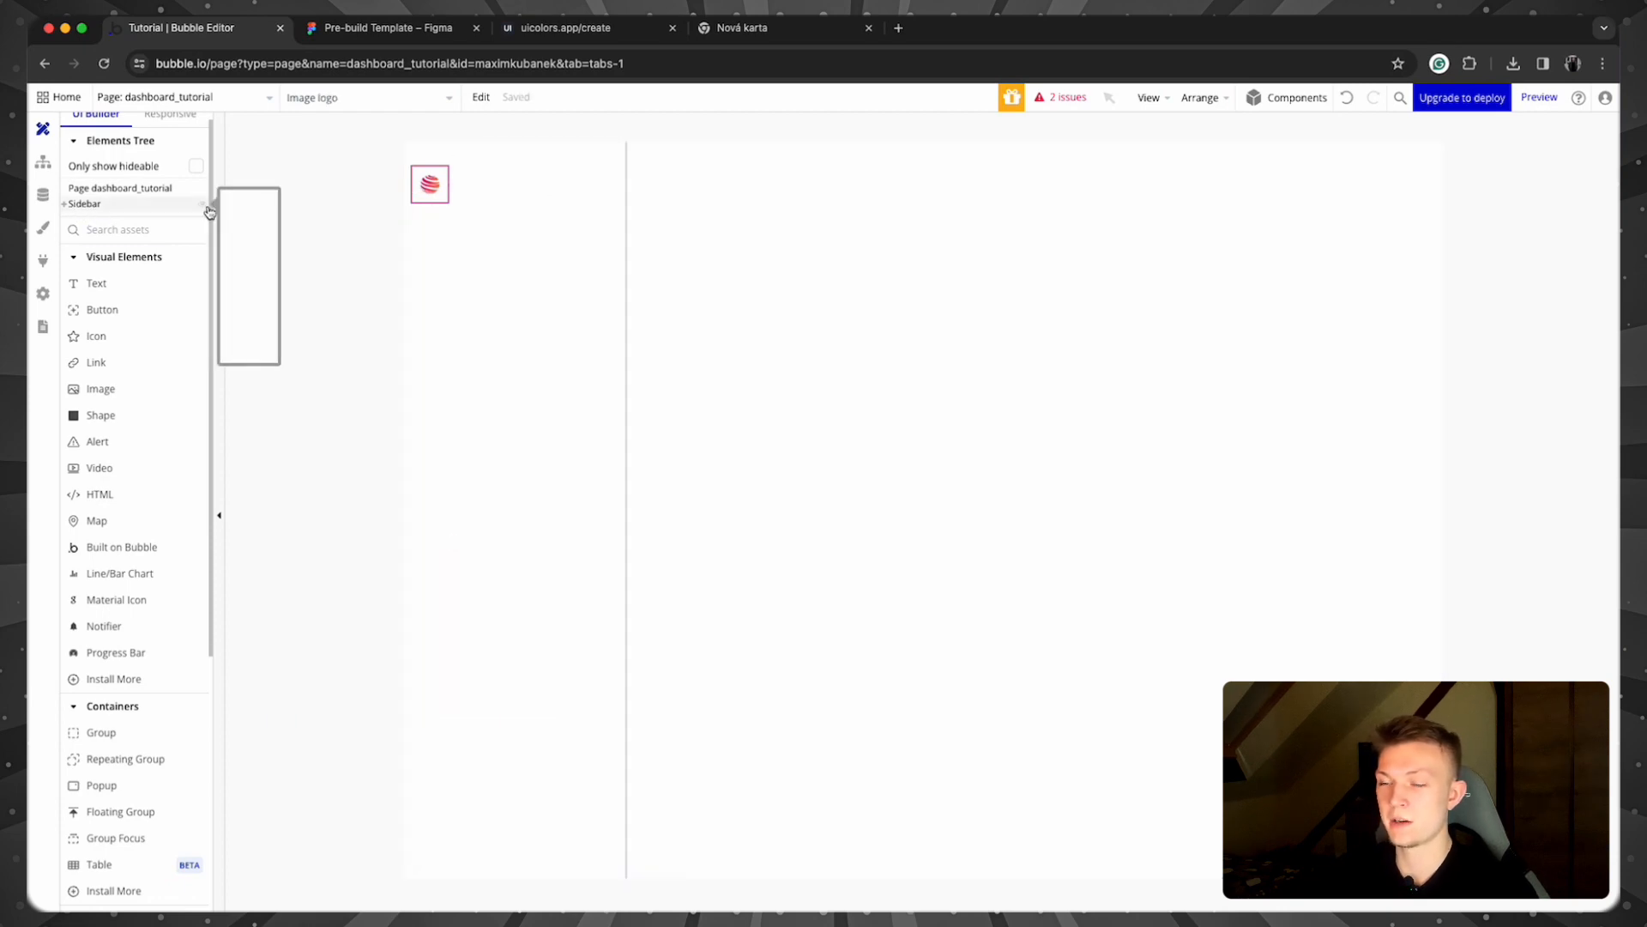
Step: Add a text element reading 'Company Name' beneath the logo in the Sidebar
left_click(348, 271)
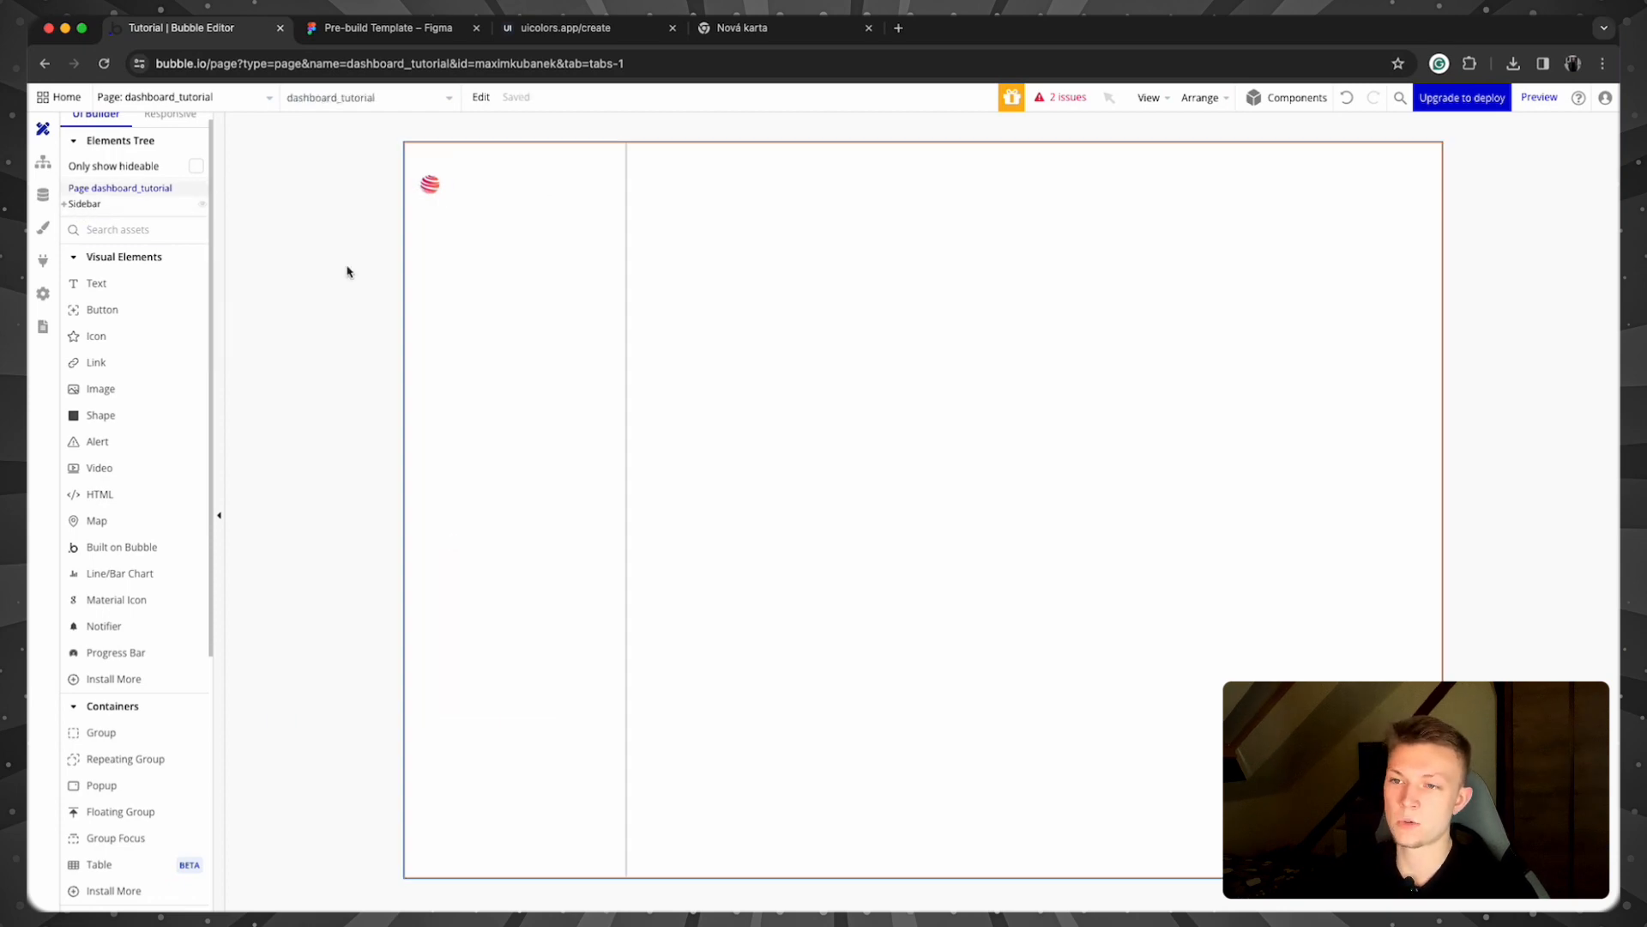
left_click(124, 282)
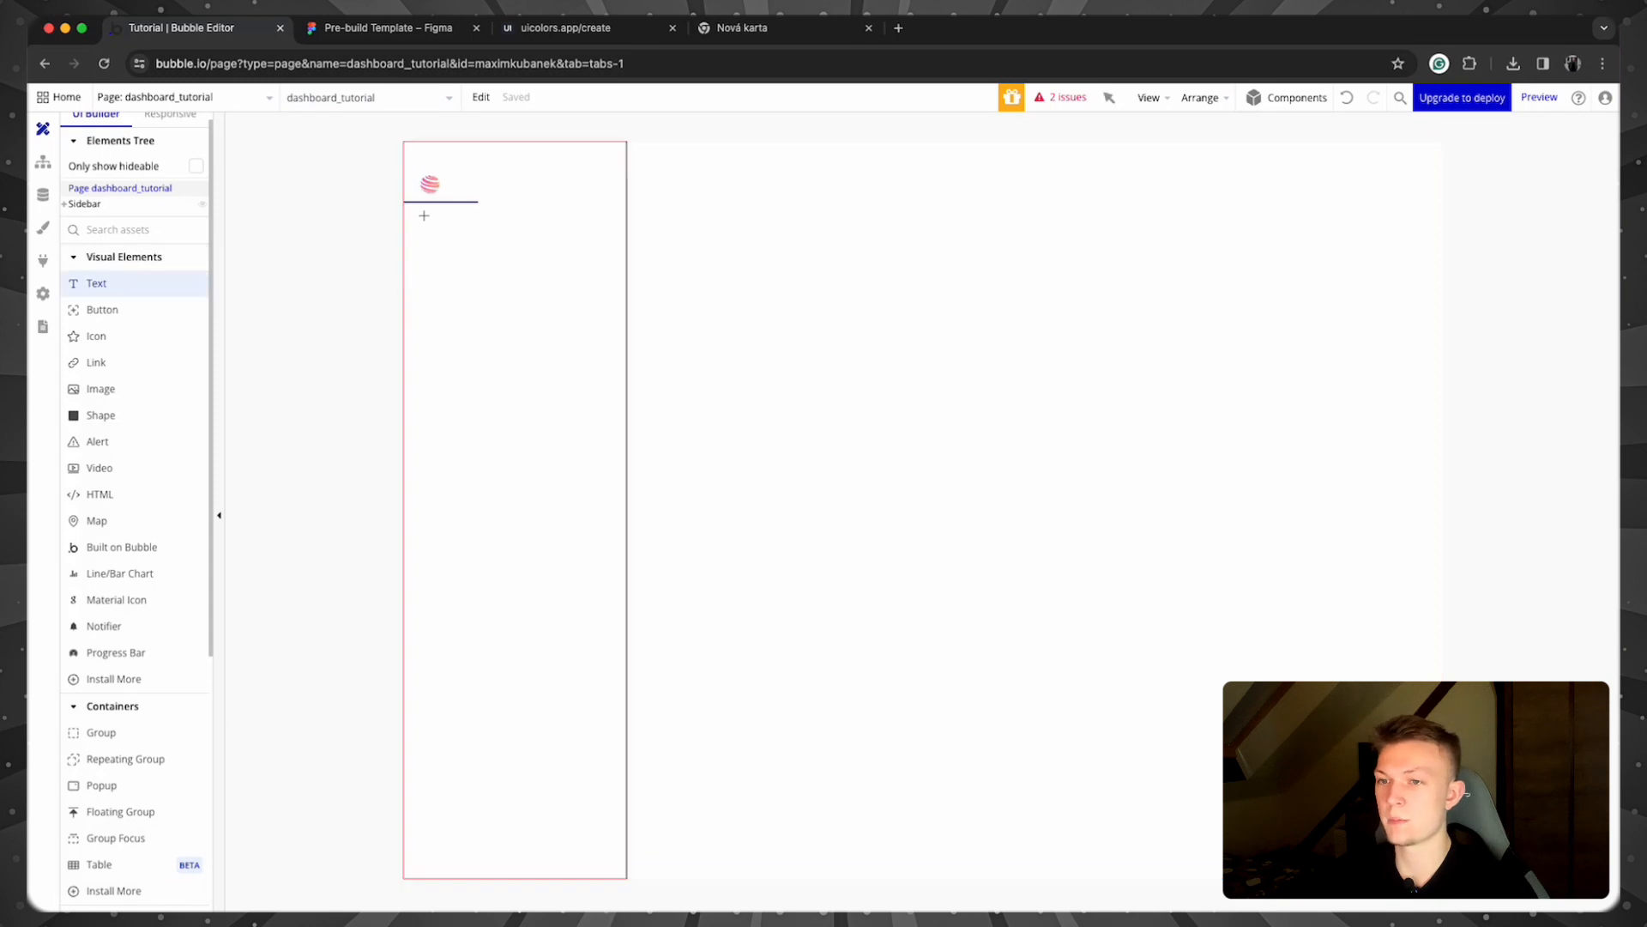
mouse_move(424, 215)
left_mouse_down()
mouse_move(581, 269)
mouse_move(616, 237)
left_mouse_up()
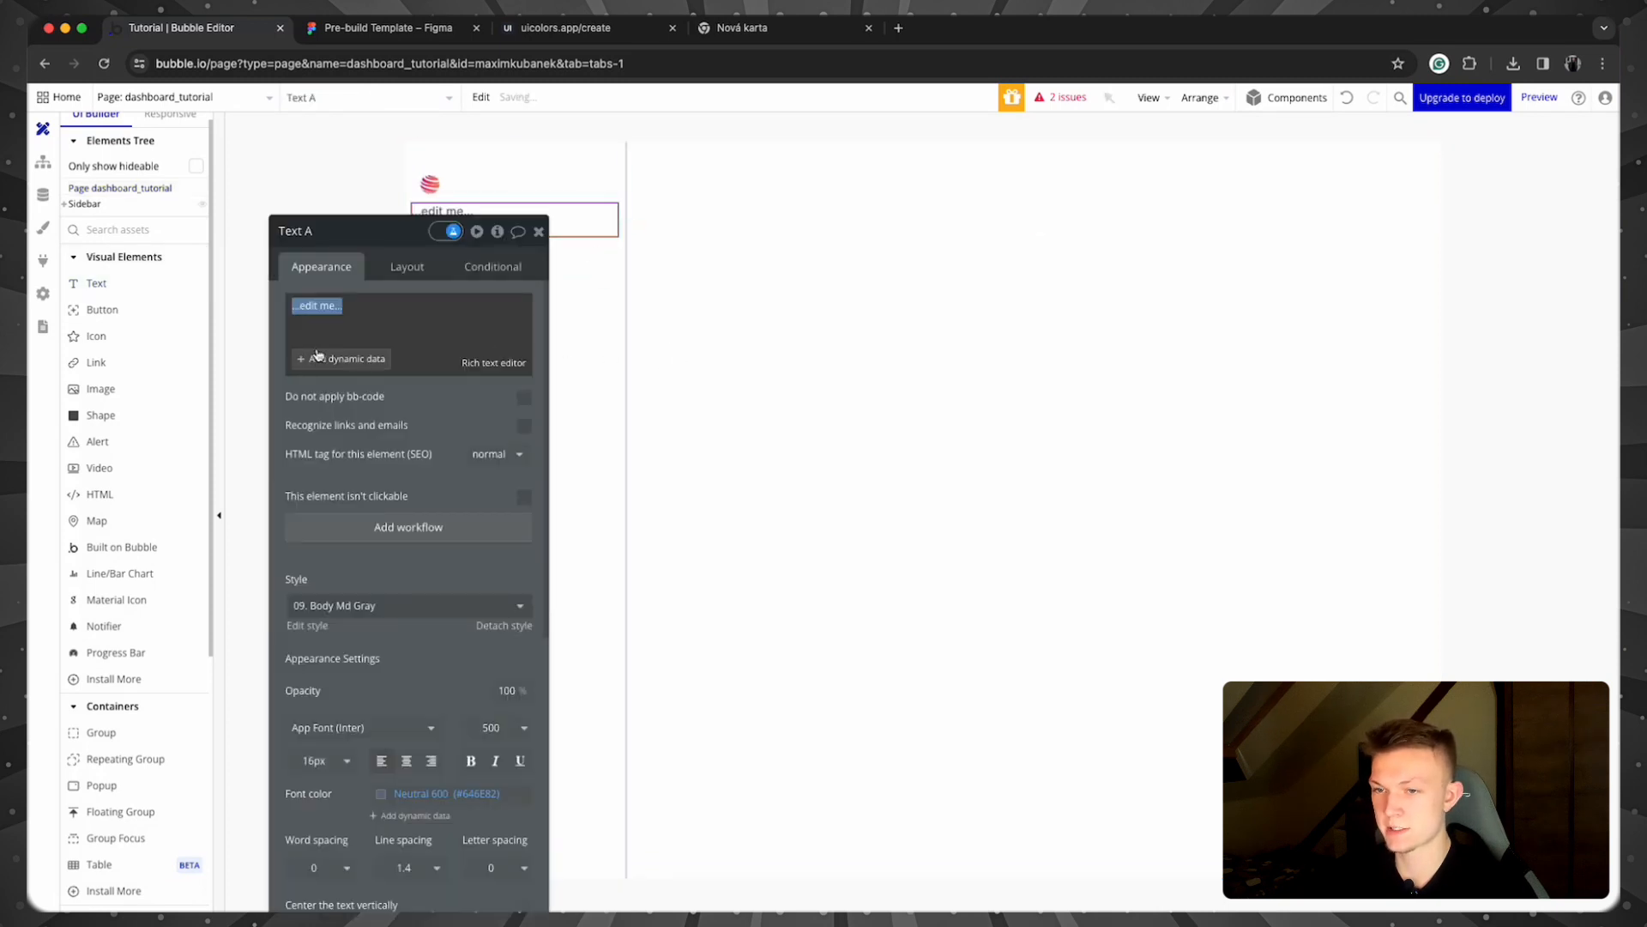
type("Company Name")
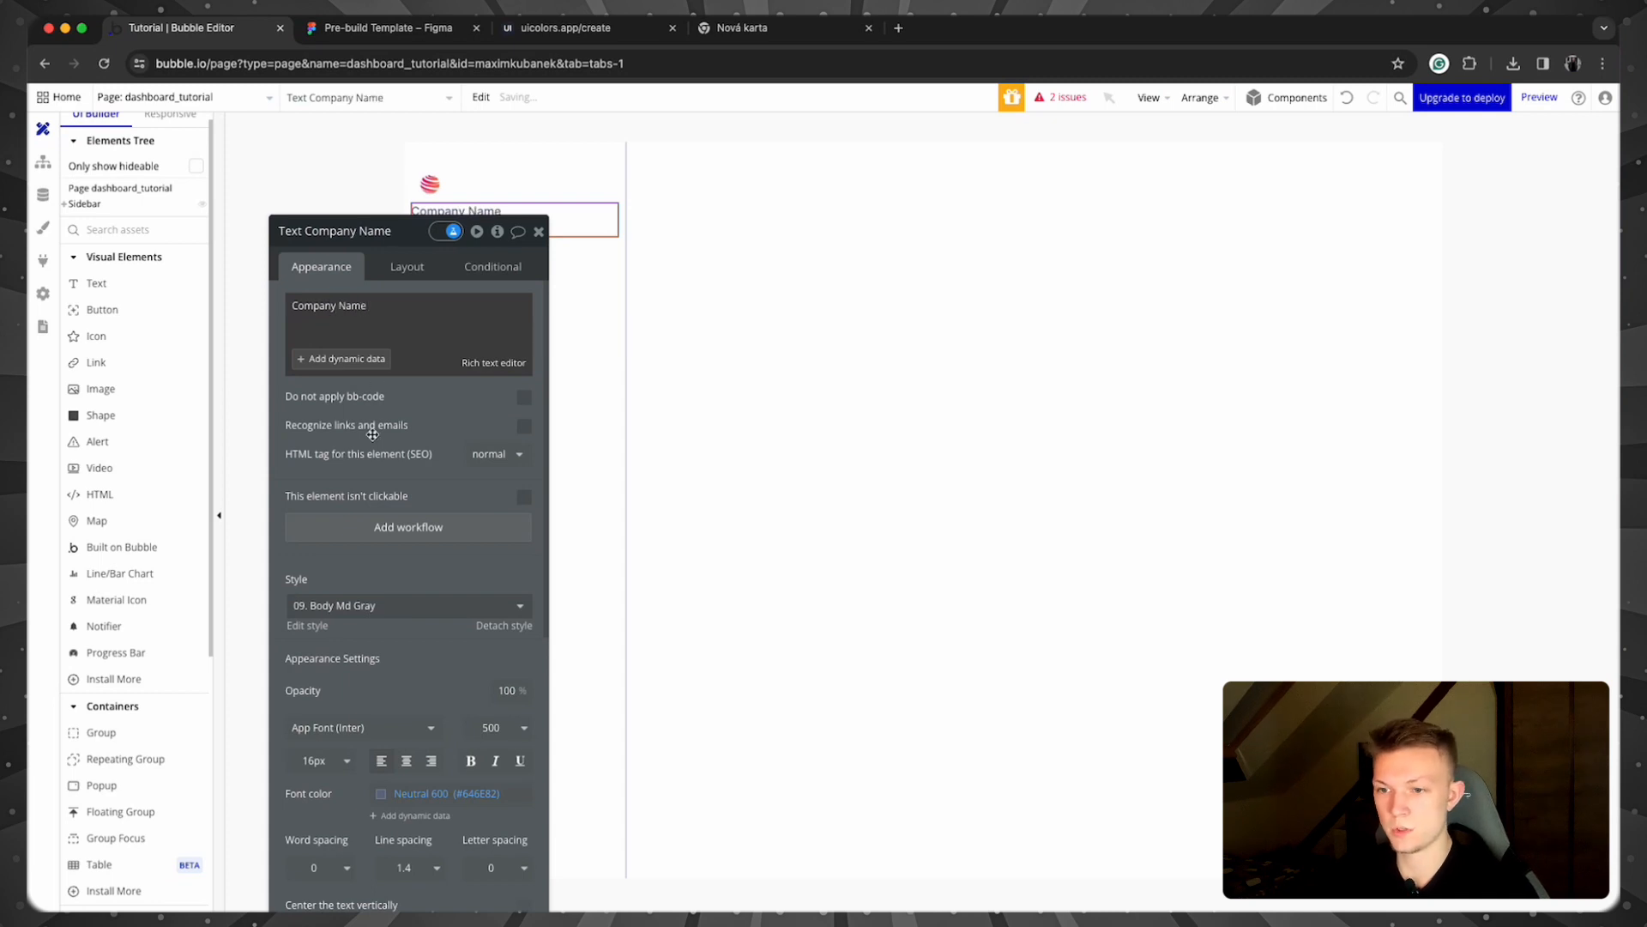
Step: Apply the 07. Body Lg text style to the Company Name text
scroll(371, 429, "down", 3)
left_click(388, 450)
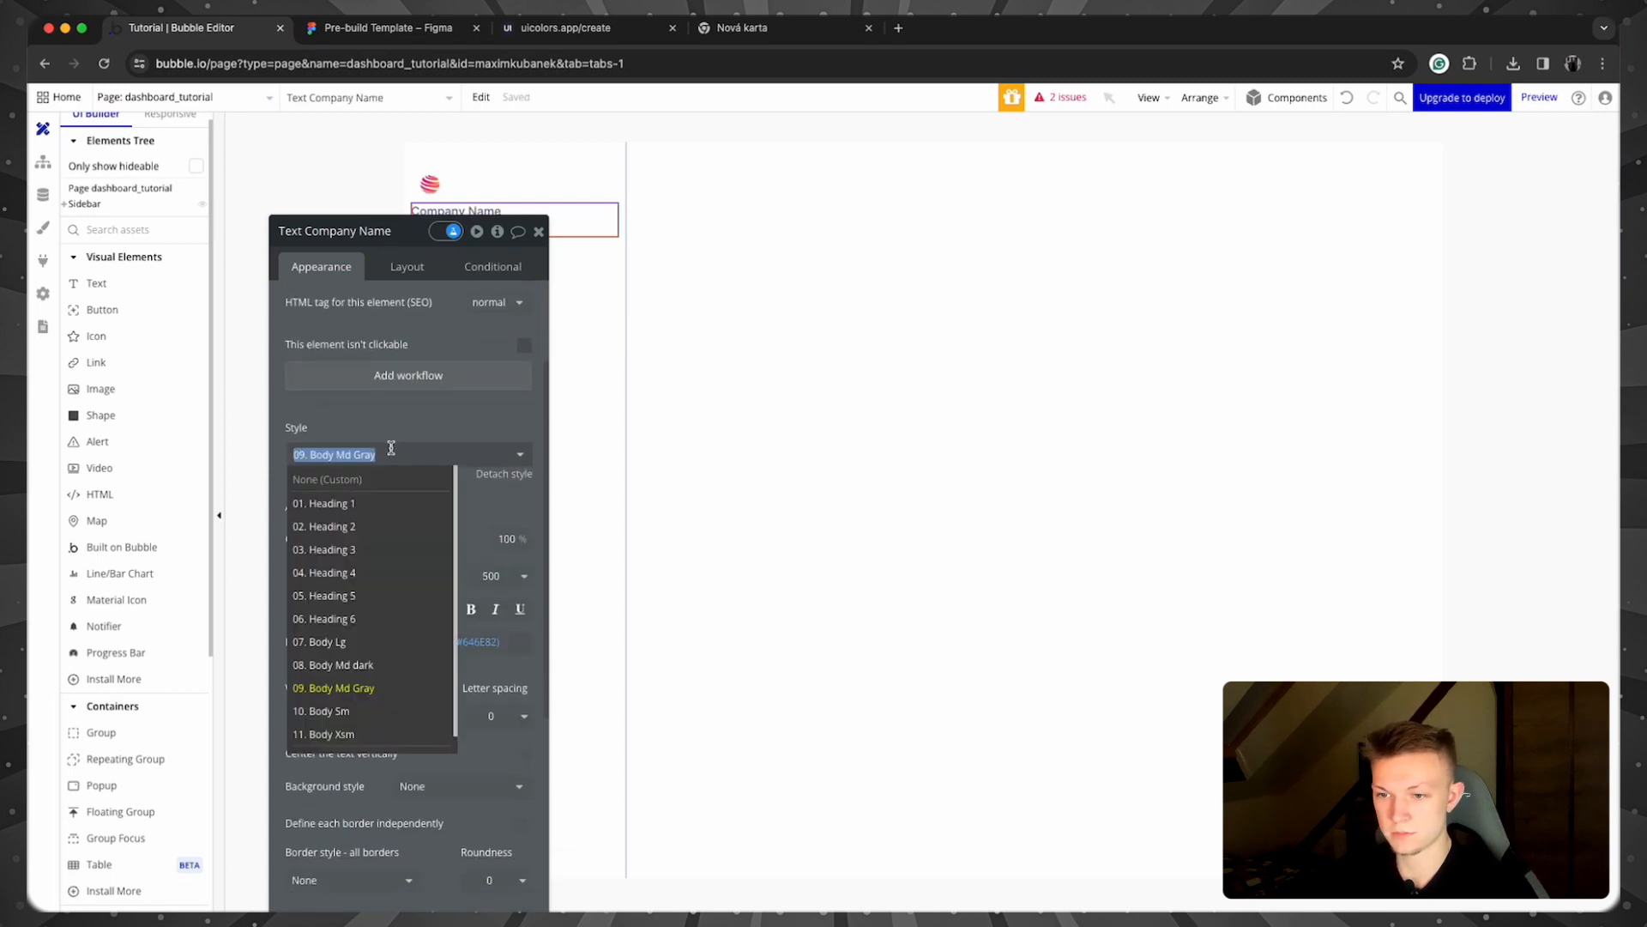
left_click(333, 641)
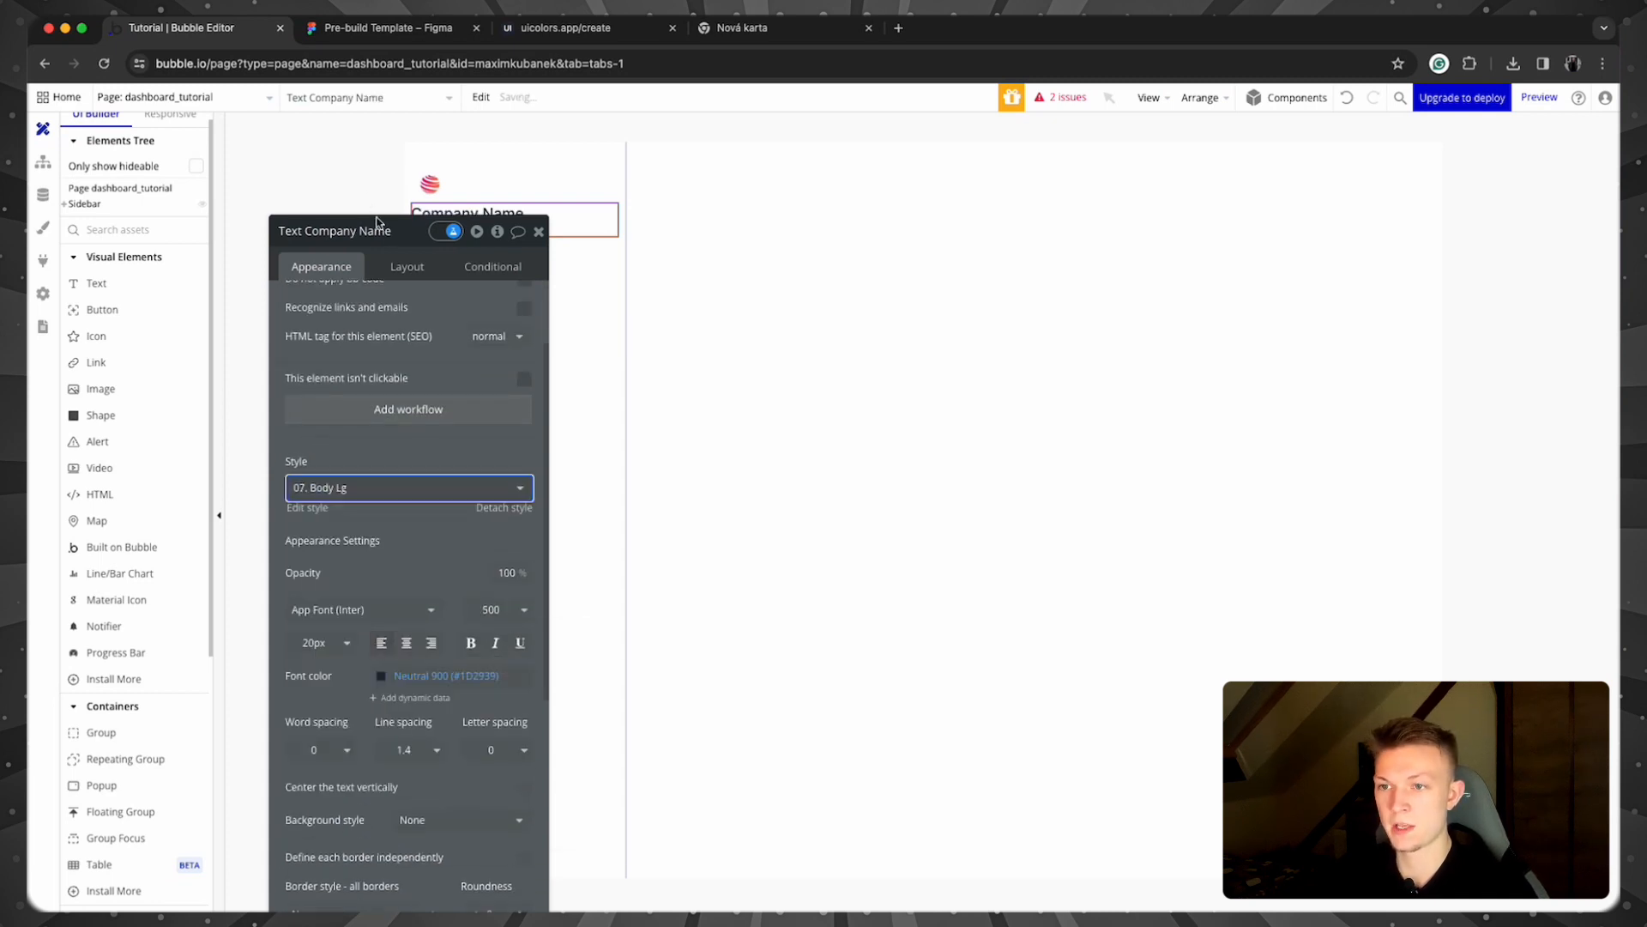
left_click_drag(387, 239, 909, 155)
left_click(929, 405)
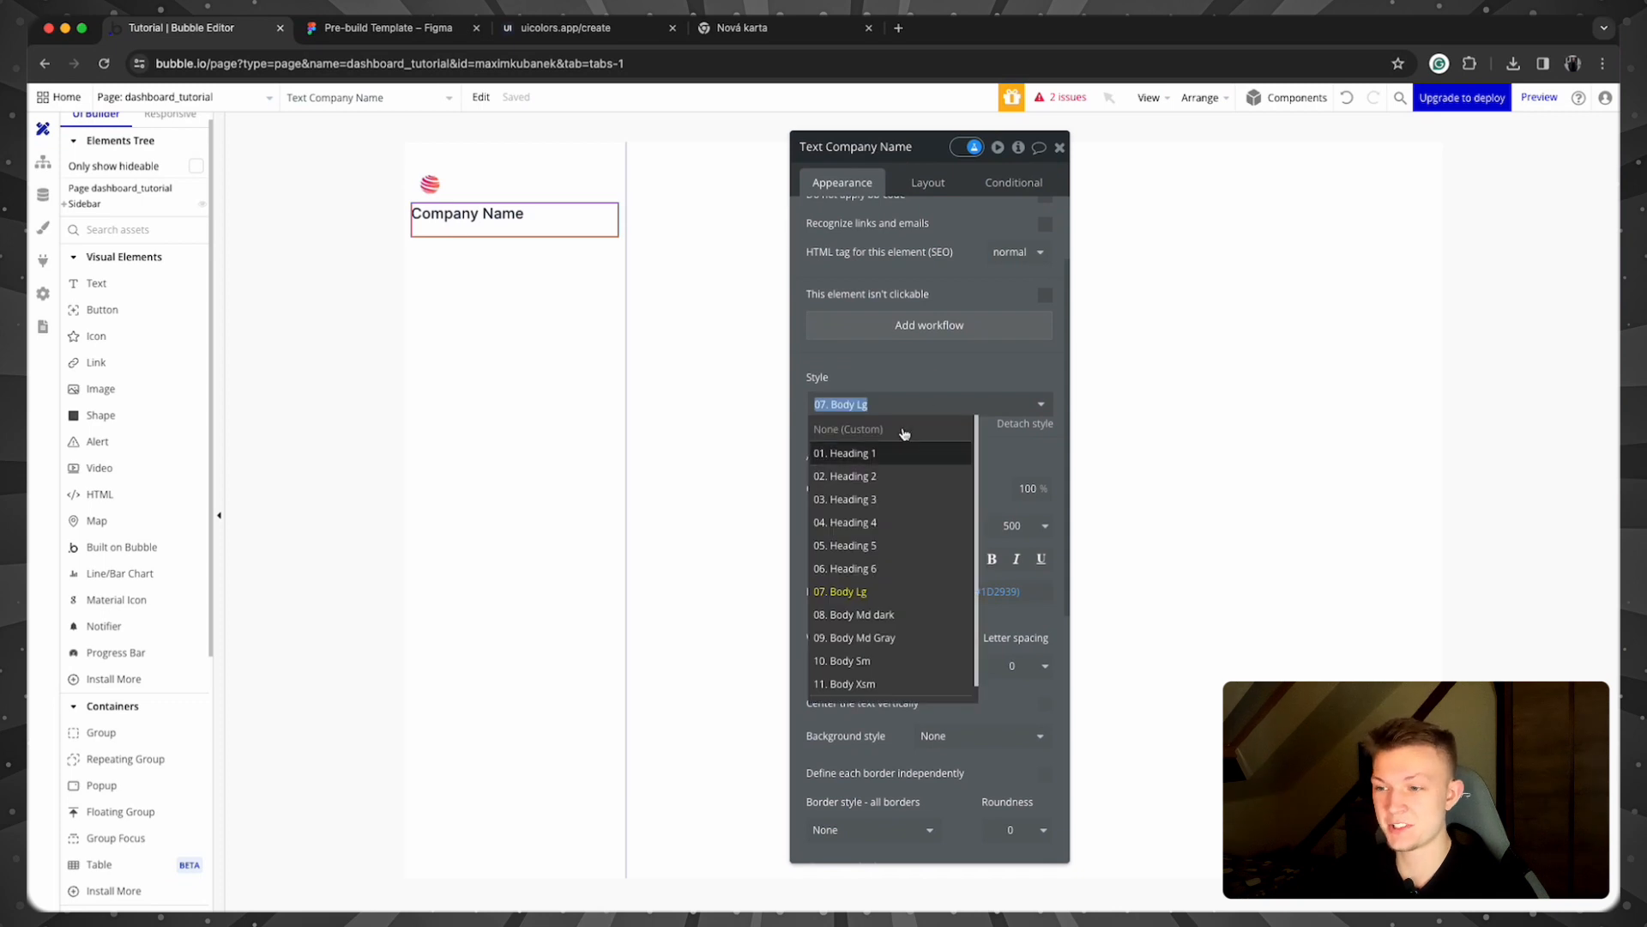
scroll(928, 512, "down", 1)
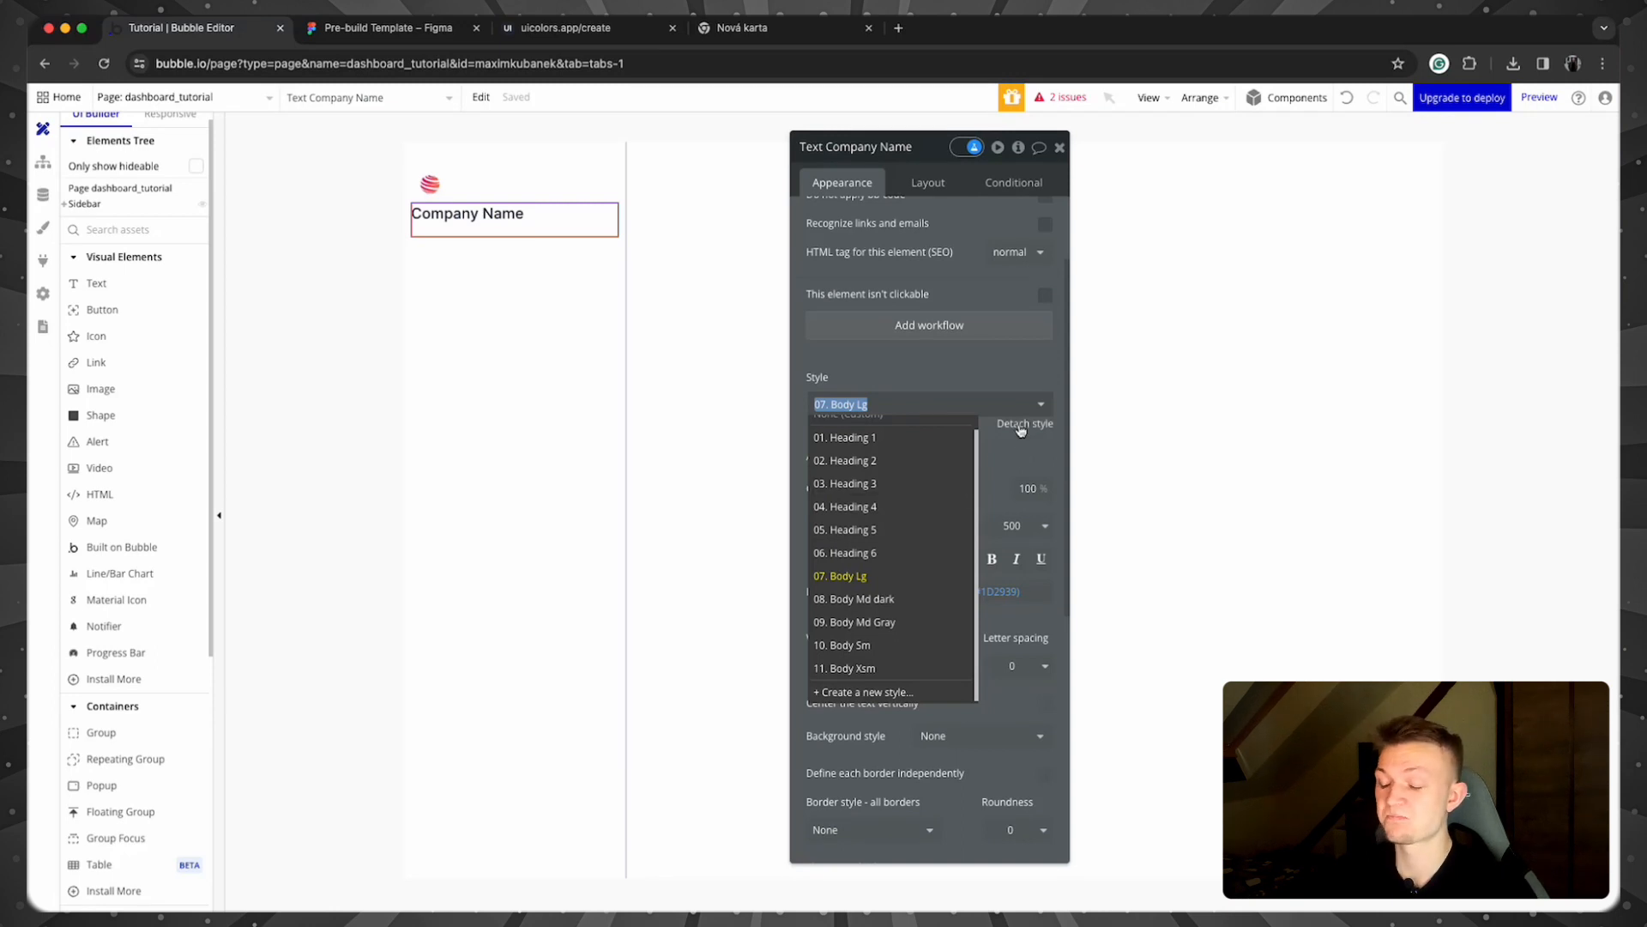
scroll(957, 481, "up", 1)
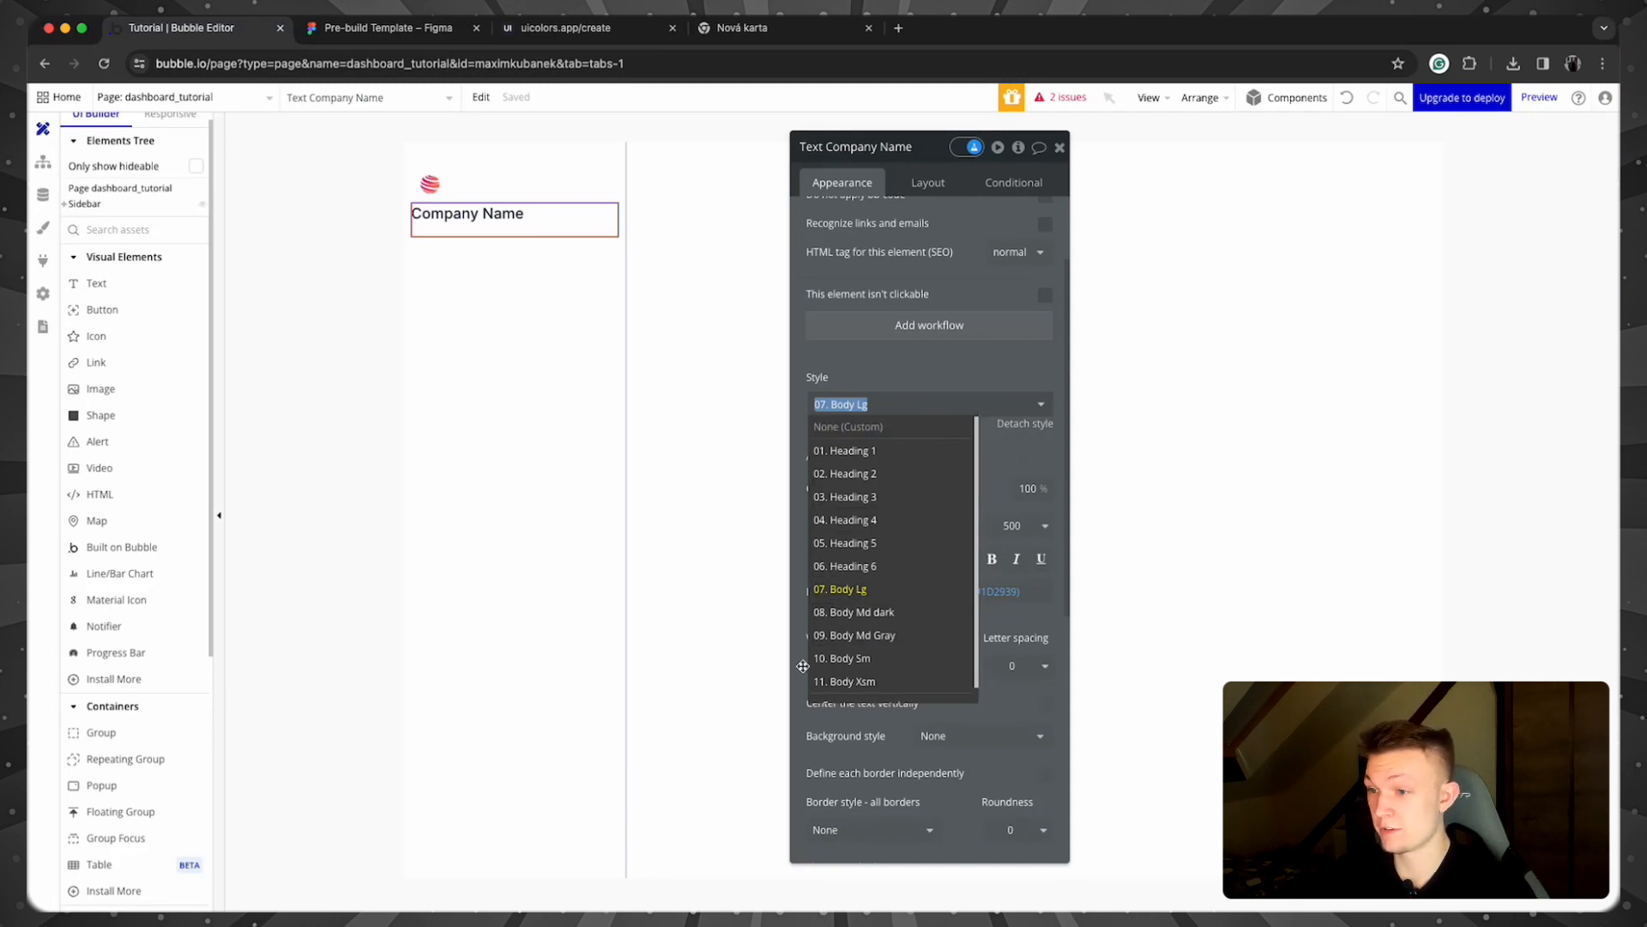
left_click(1017, 468)
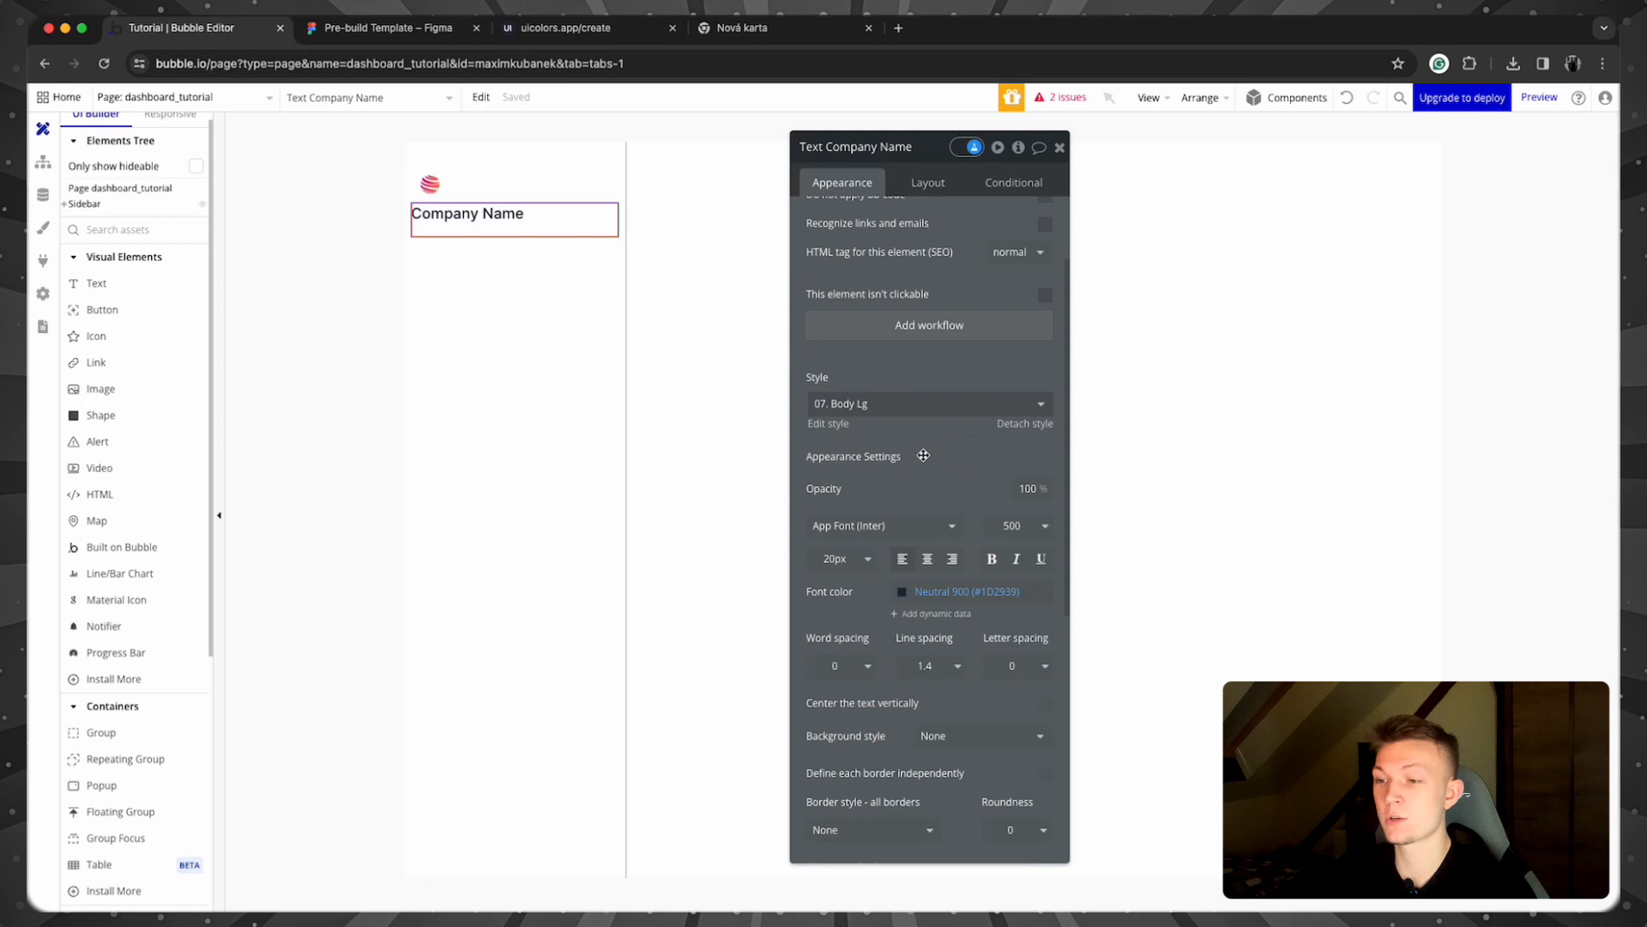
Step: Set the Company Name font size to 18px
left_click(851, 560)
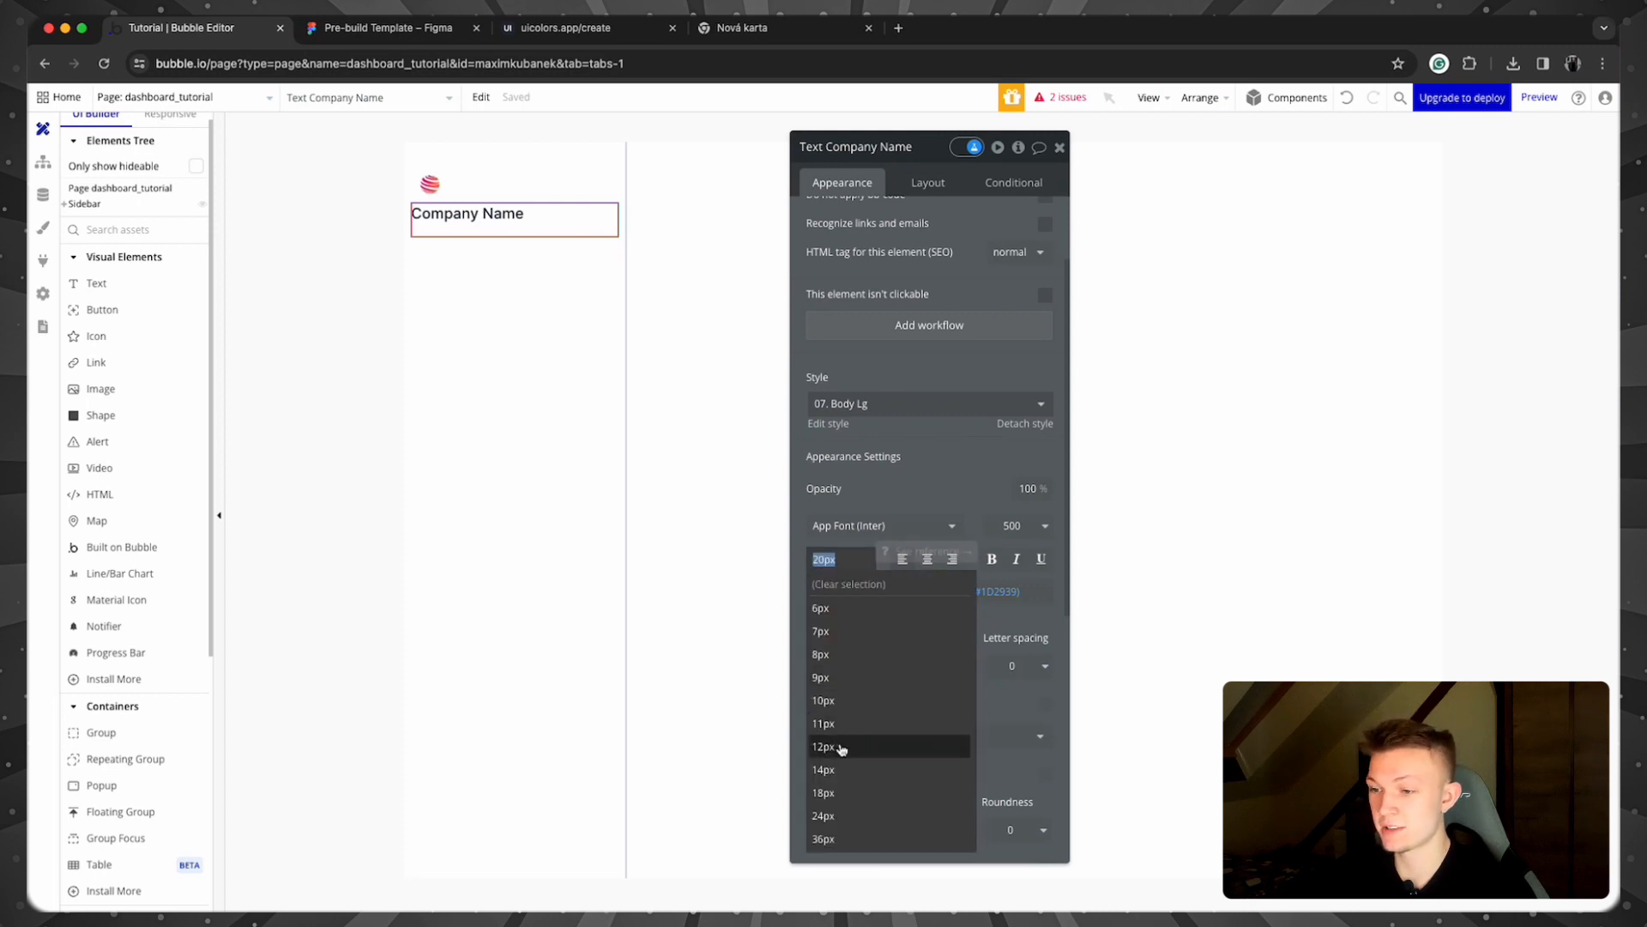
left_click(880, 792)
left_click(844, 553)
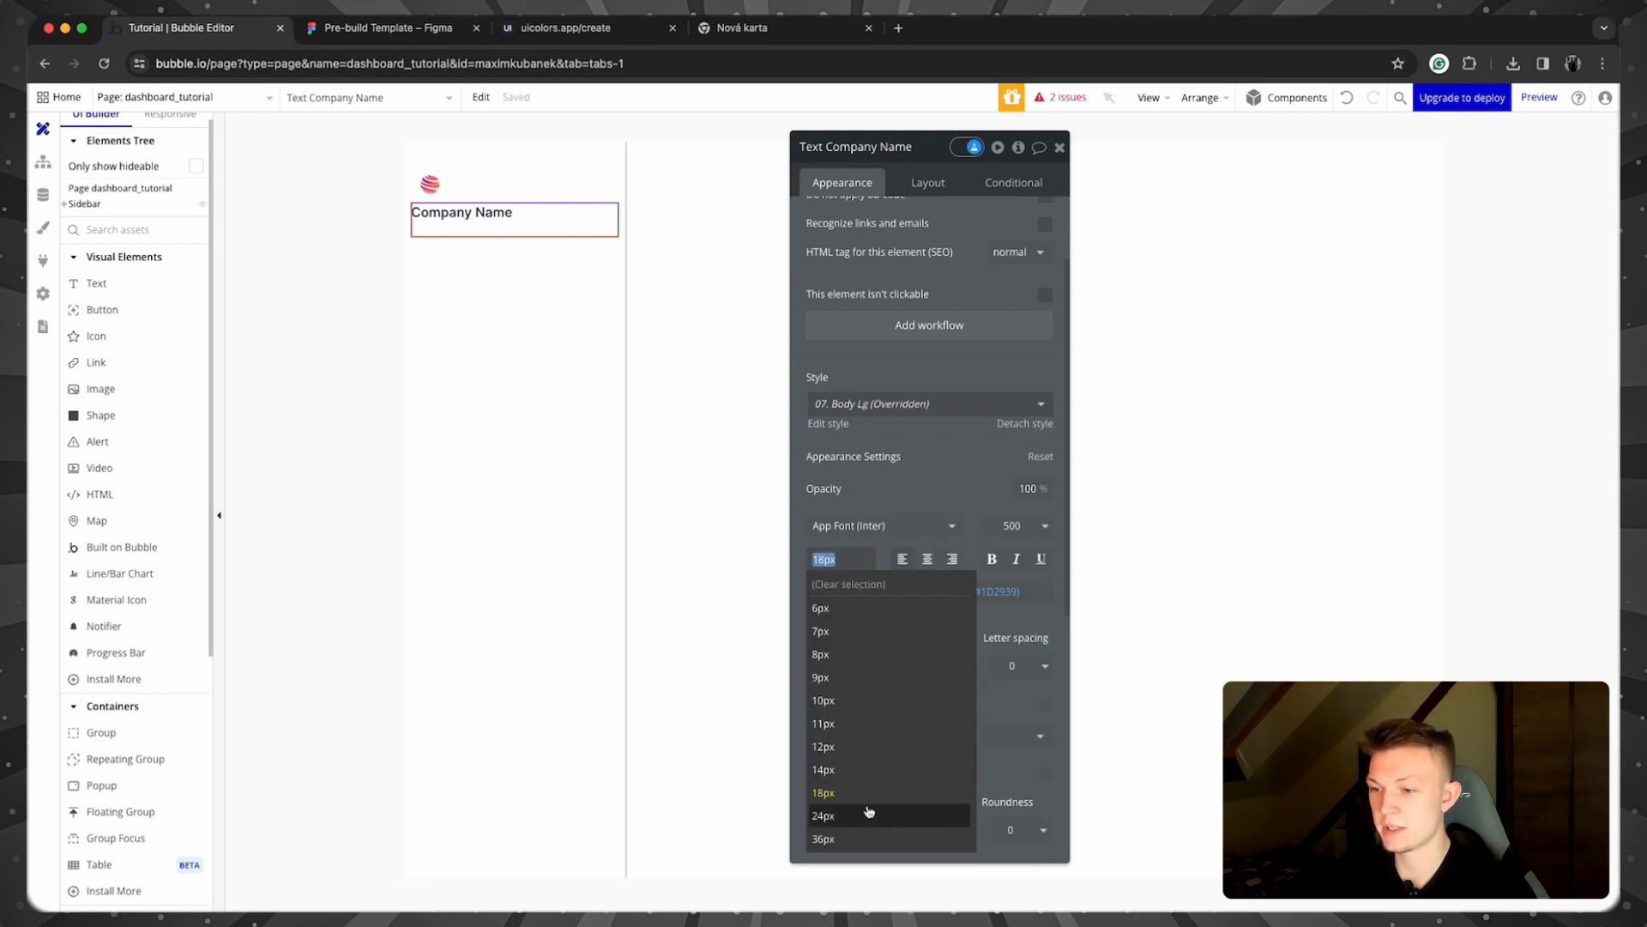
left_click(868, 813)
left_click(828, 559)
left_click(849, 788)
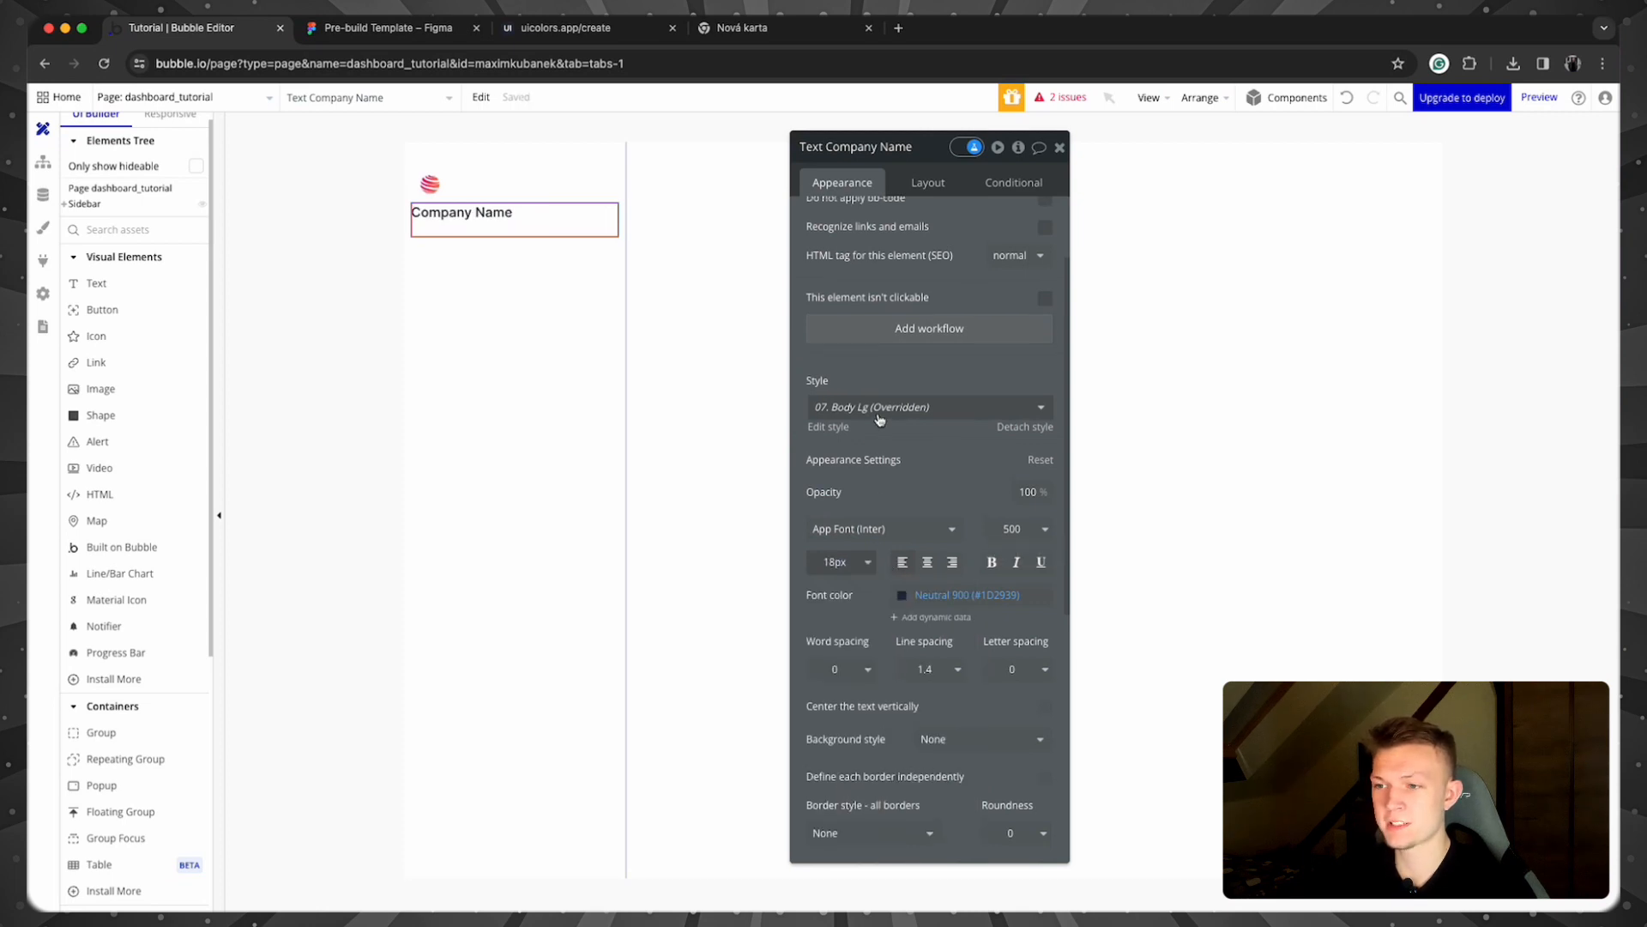
Step: Make the text bold (weight 700) and set its minimum height to 0
scroll(875, 412, "up", 3)
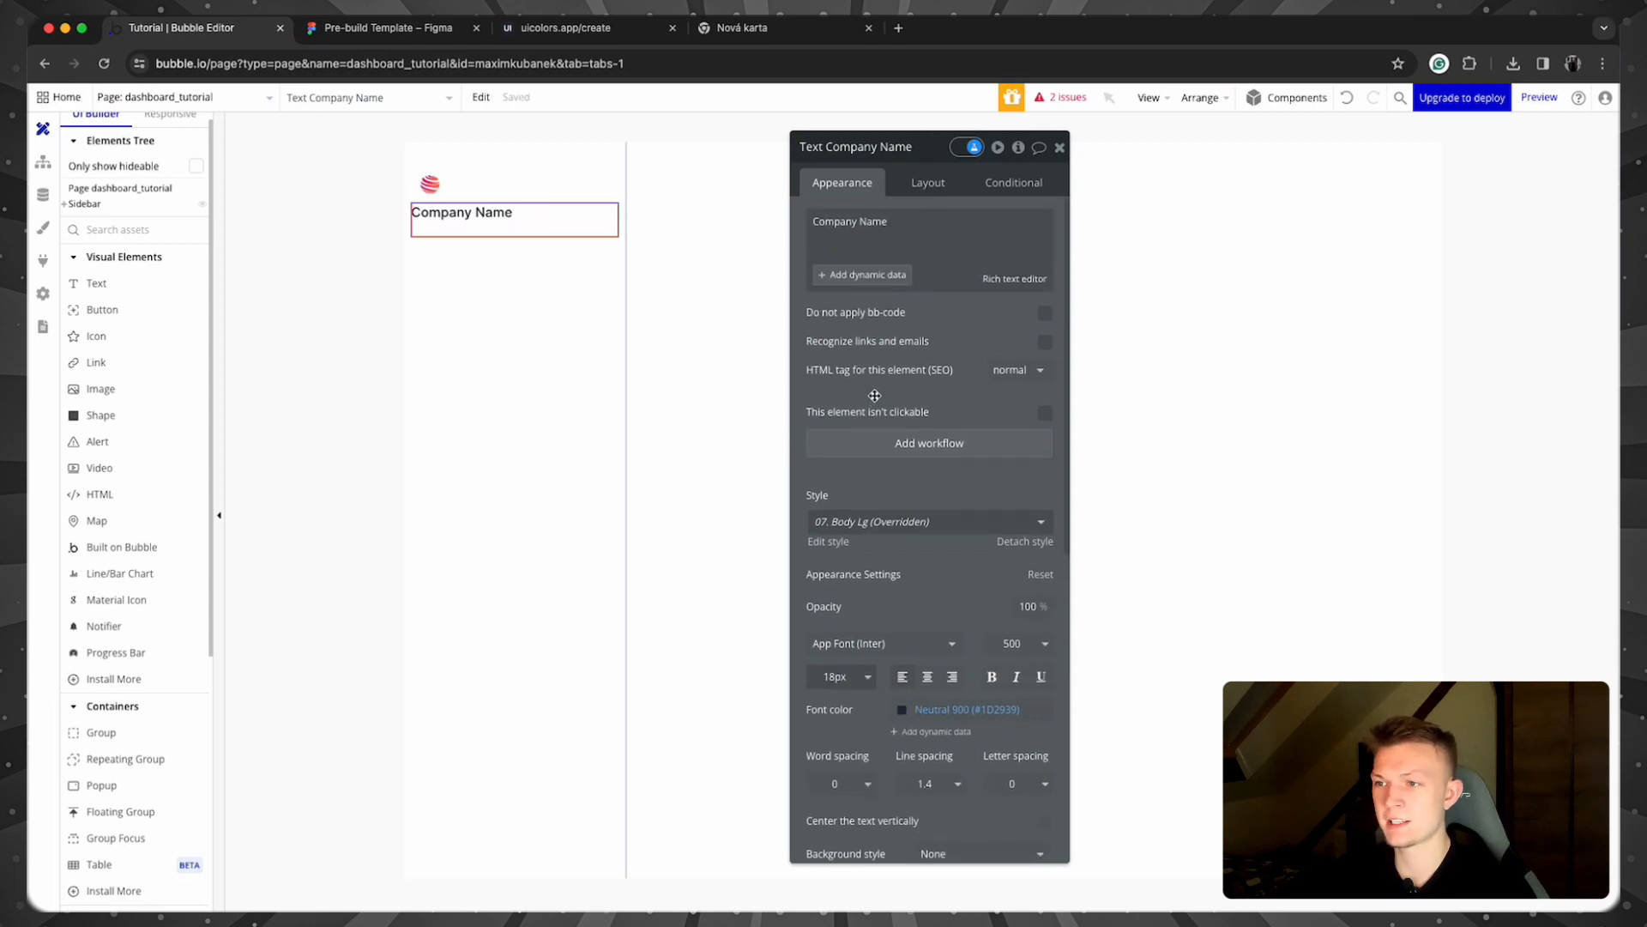
left_click(1025, 648)
left_click(1046, 831)
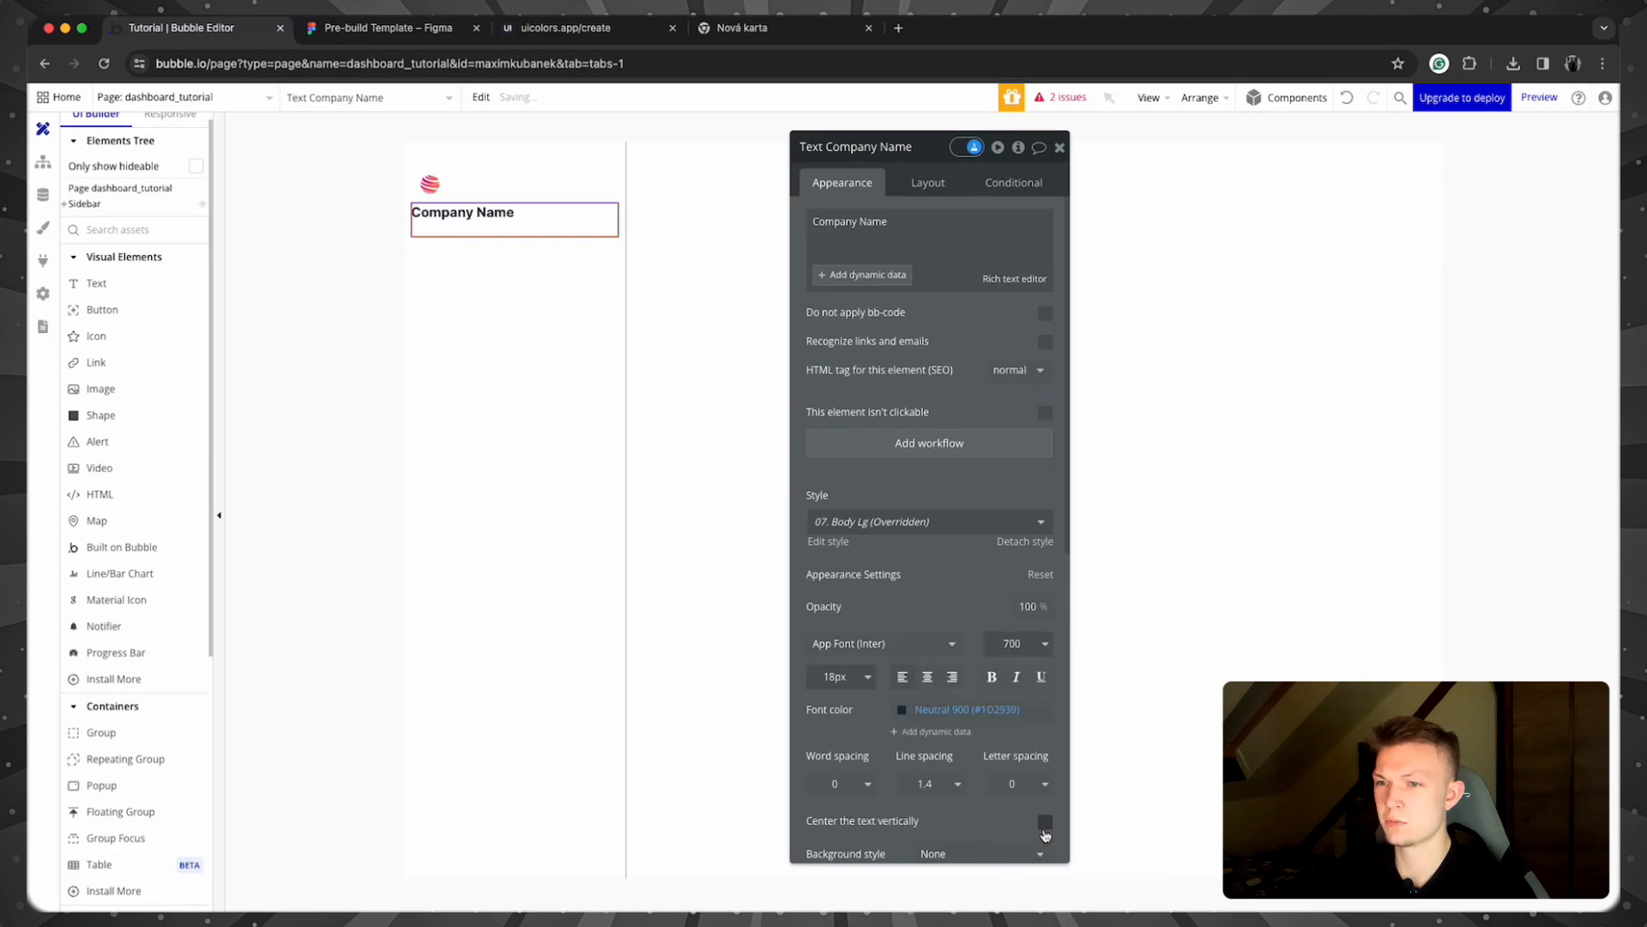
left_click(927, 189)
double_click(891, 502)
type("0")
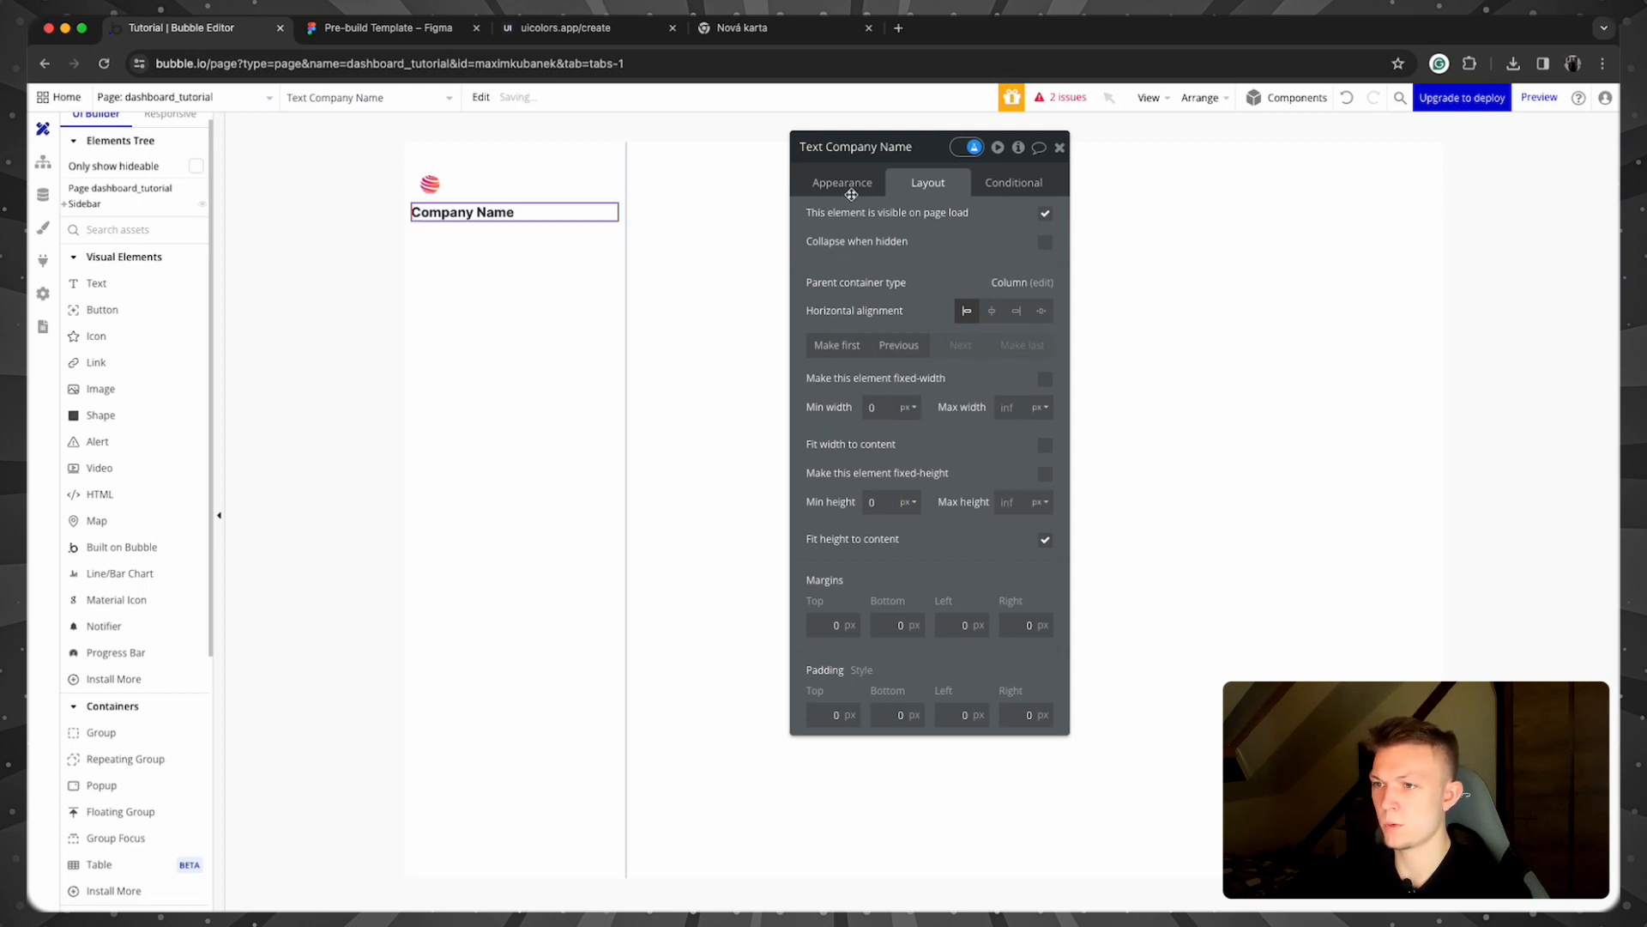
Step: Review the font colour, leaving it unchanged, and close the text's property editor
left_click(839, 189)
scroll(953, 558, "down", 2)
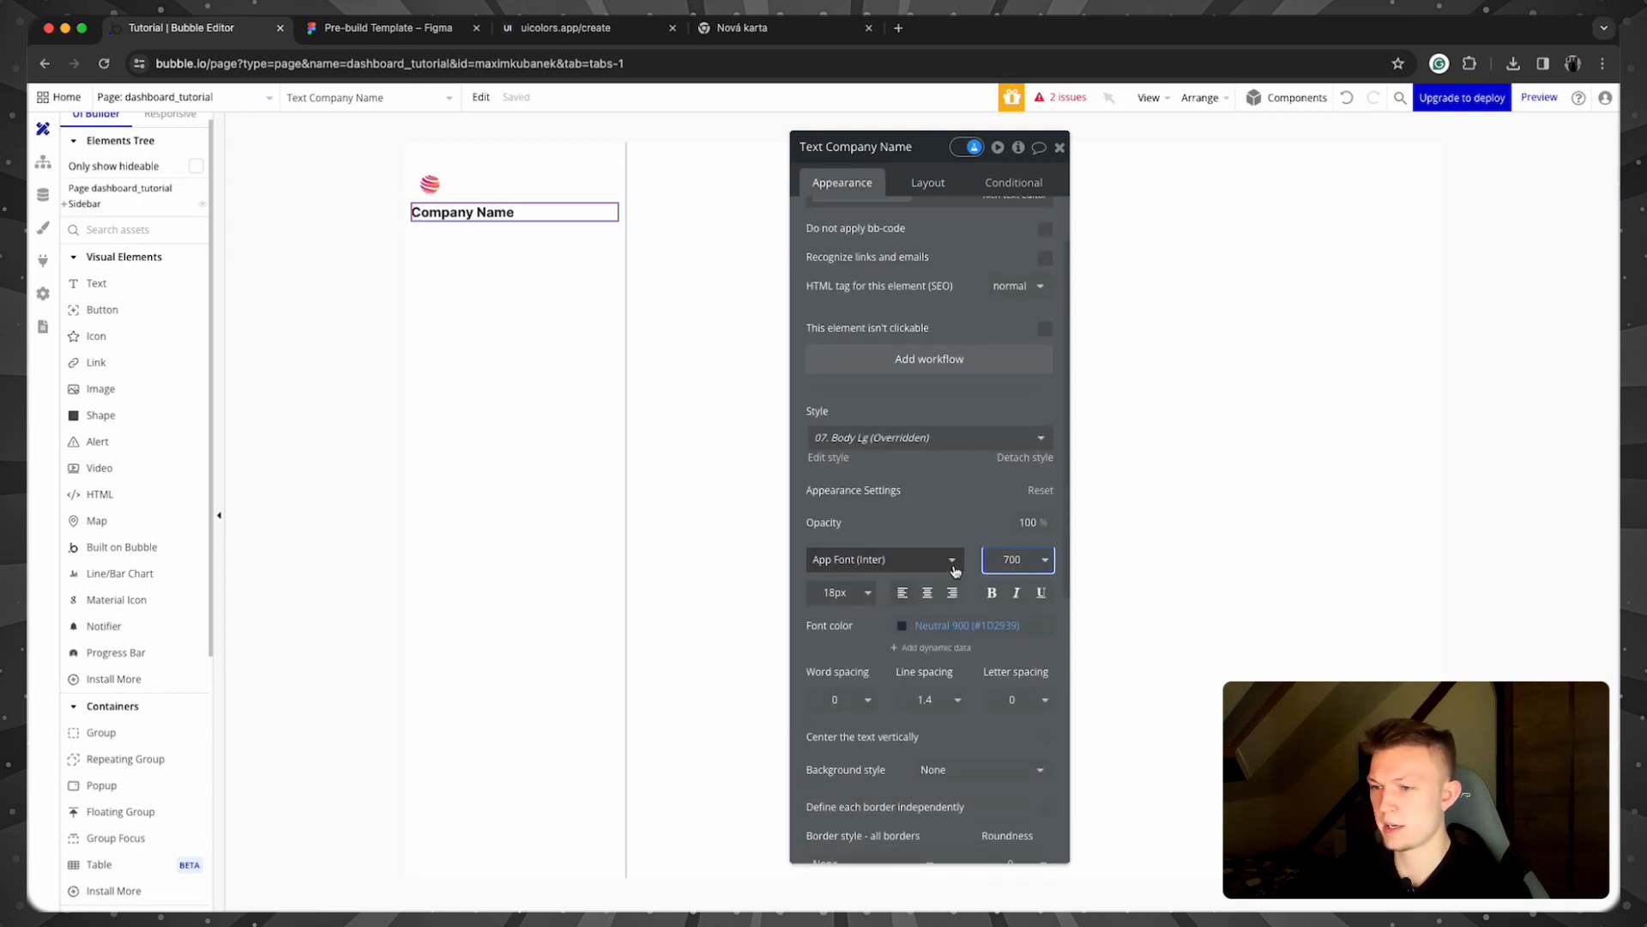
left_click(905, 629)
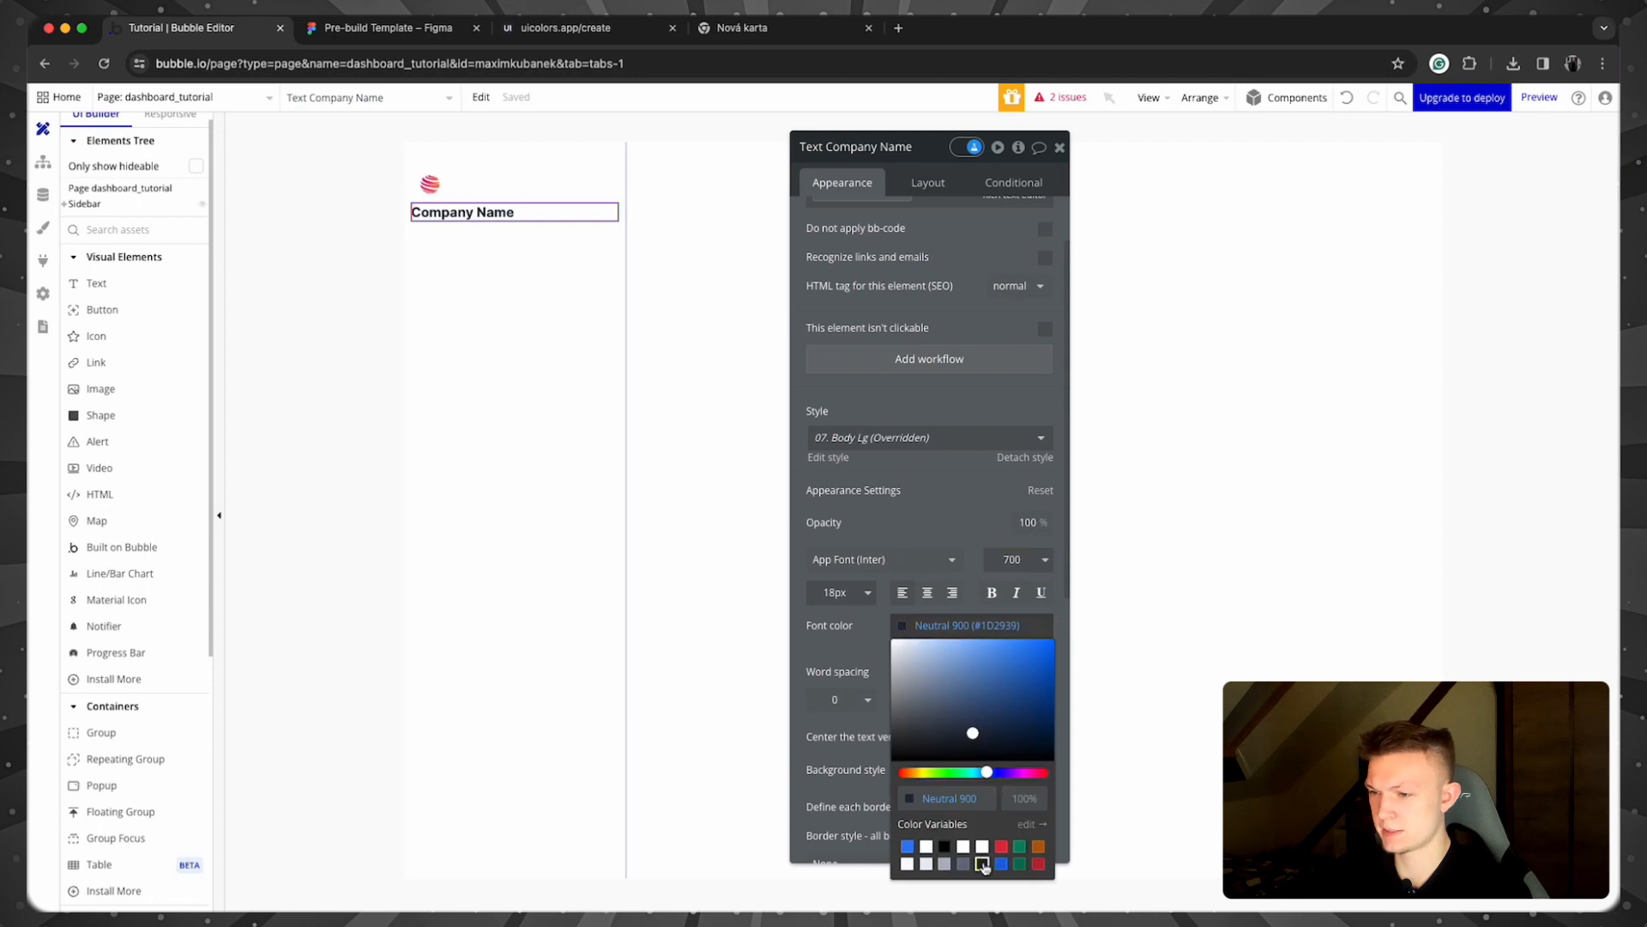
left_click(953, 486)
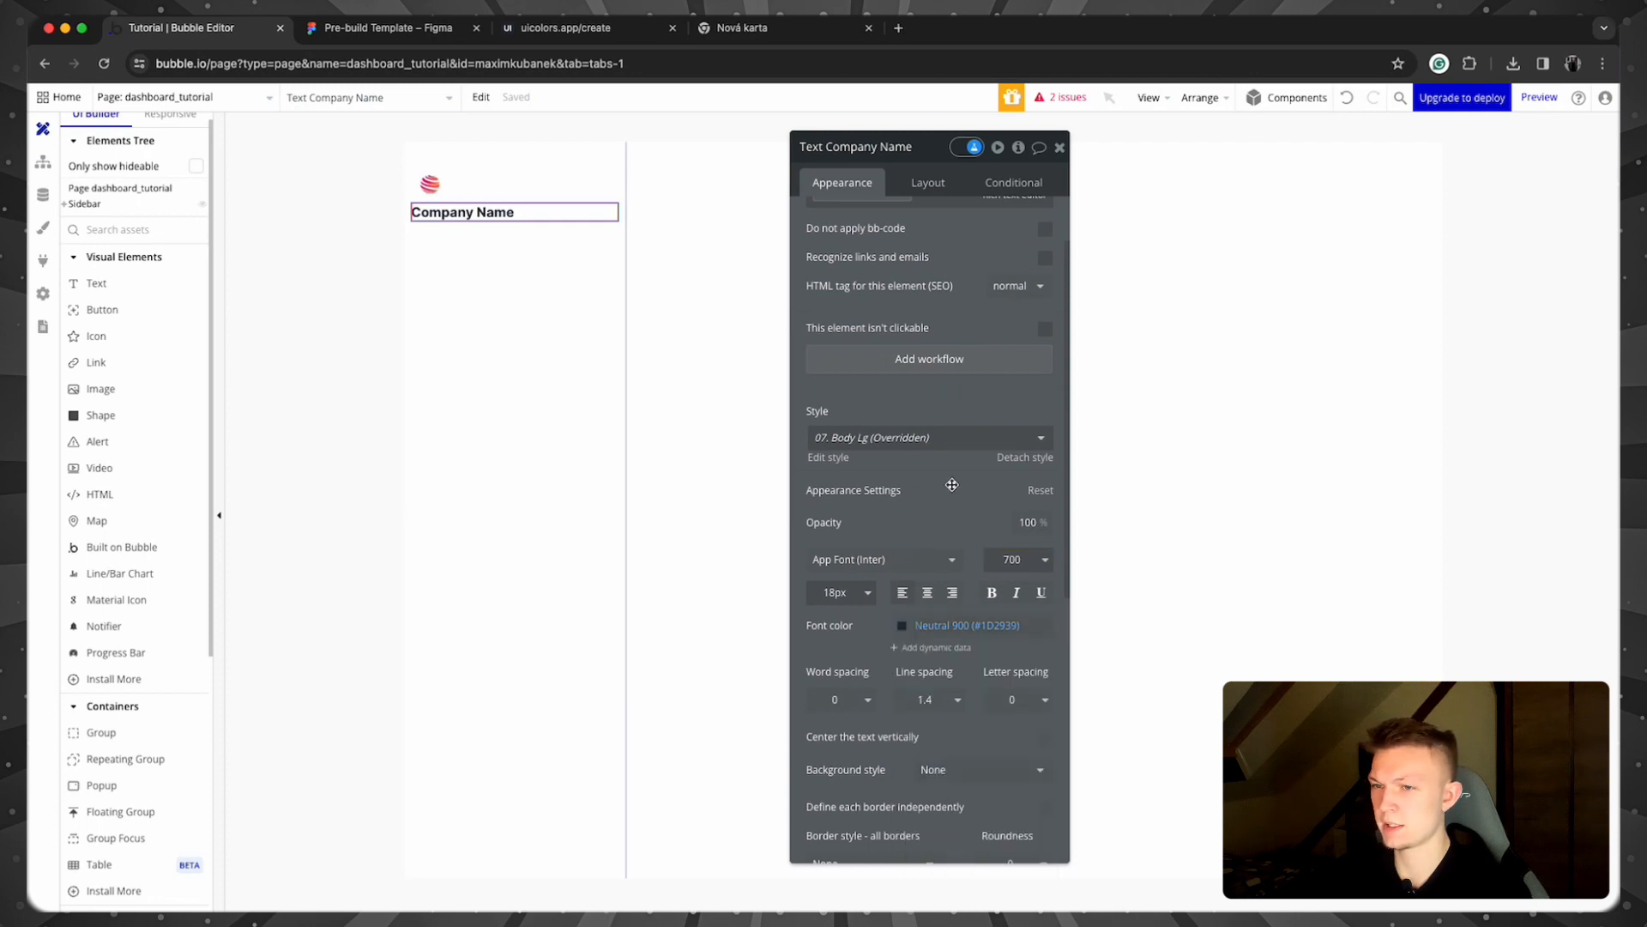
left_click(1059, 146)
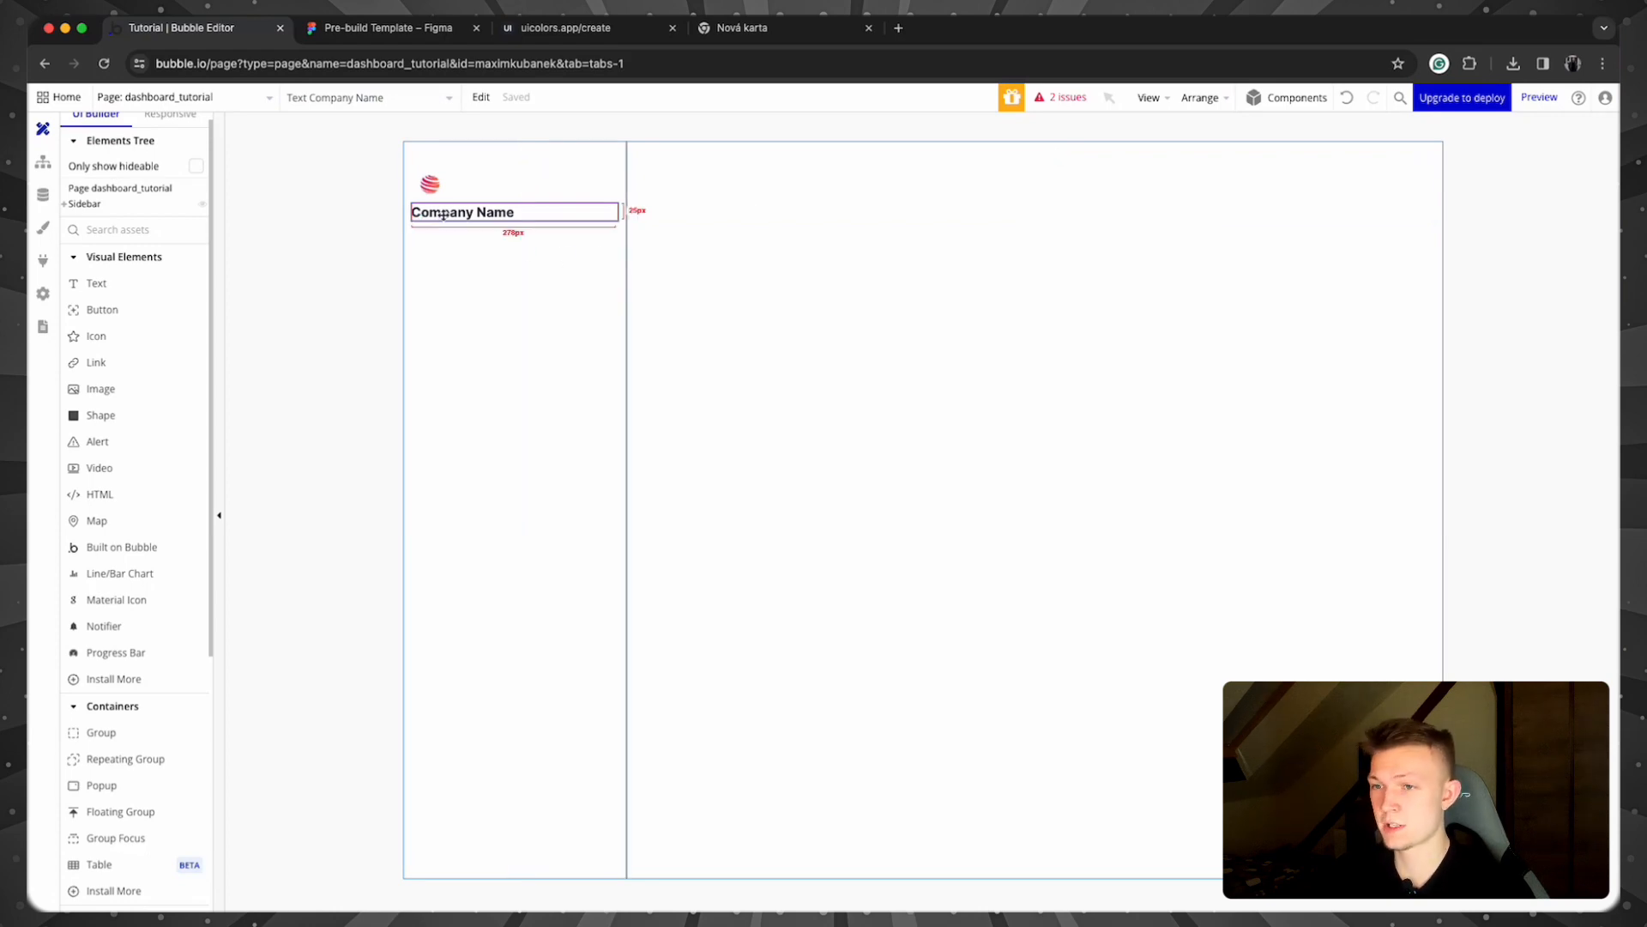
Step: Group the logo and Company Name text into a row container named Group Logo, min height 0
left_click(431, 170, "shift")
right_click(432, 170)
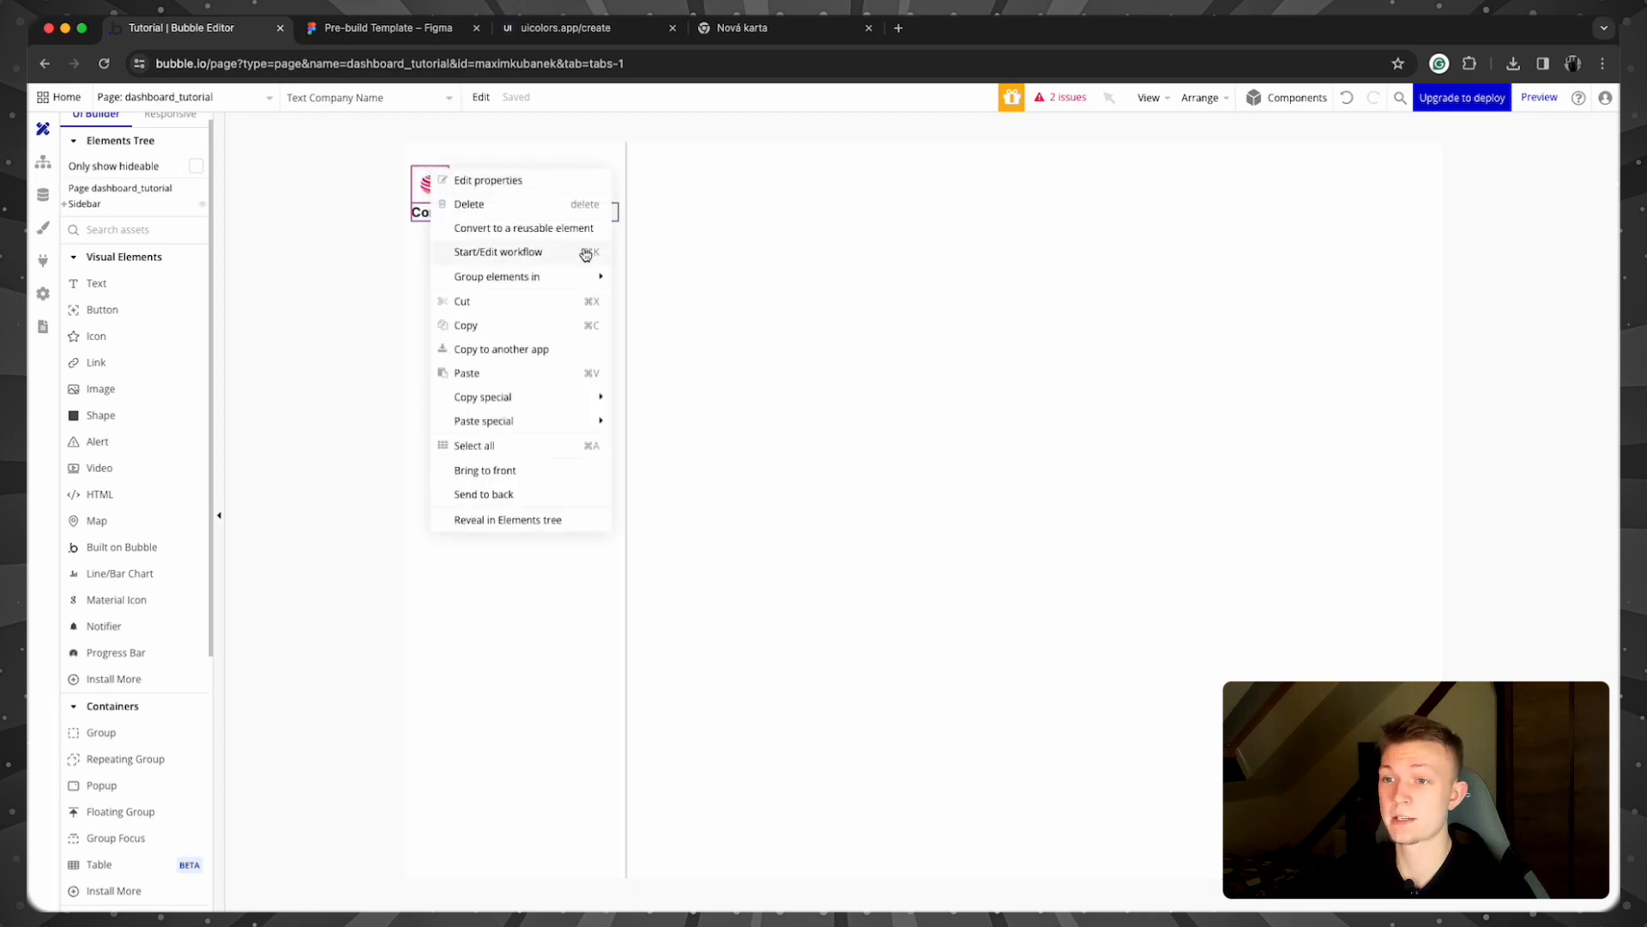
mouse_move(584, 277)
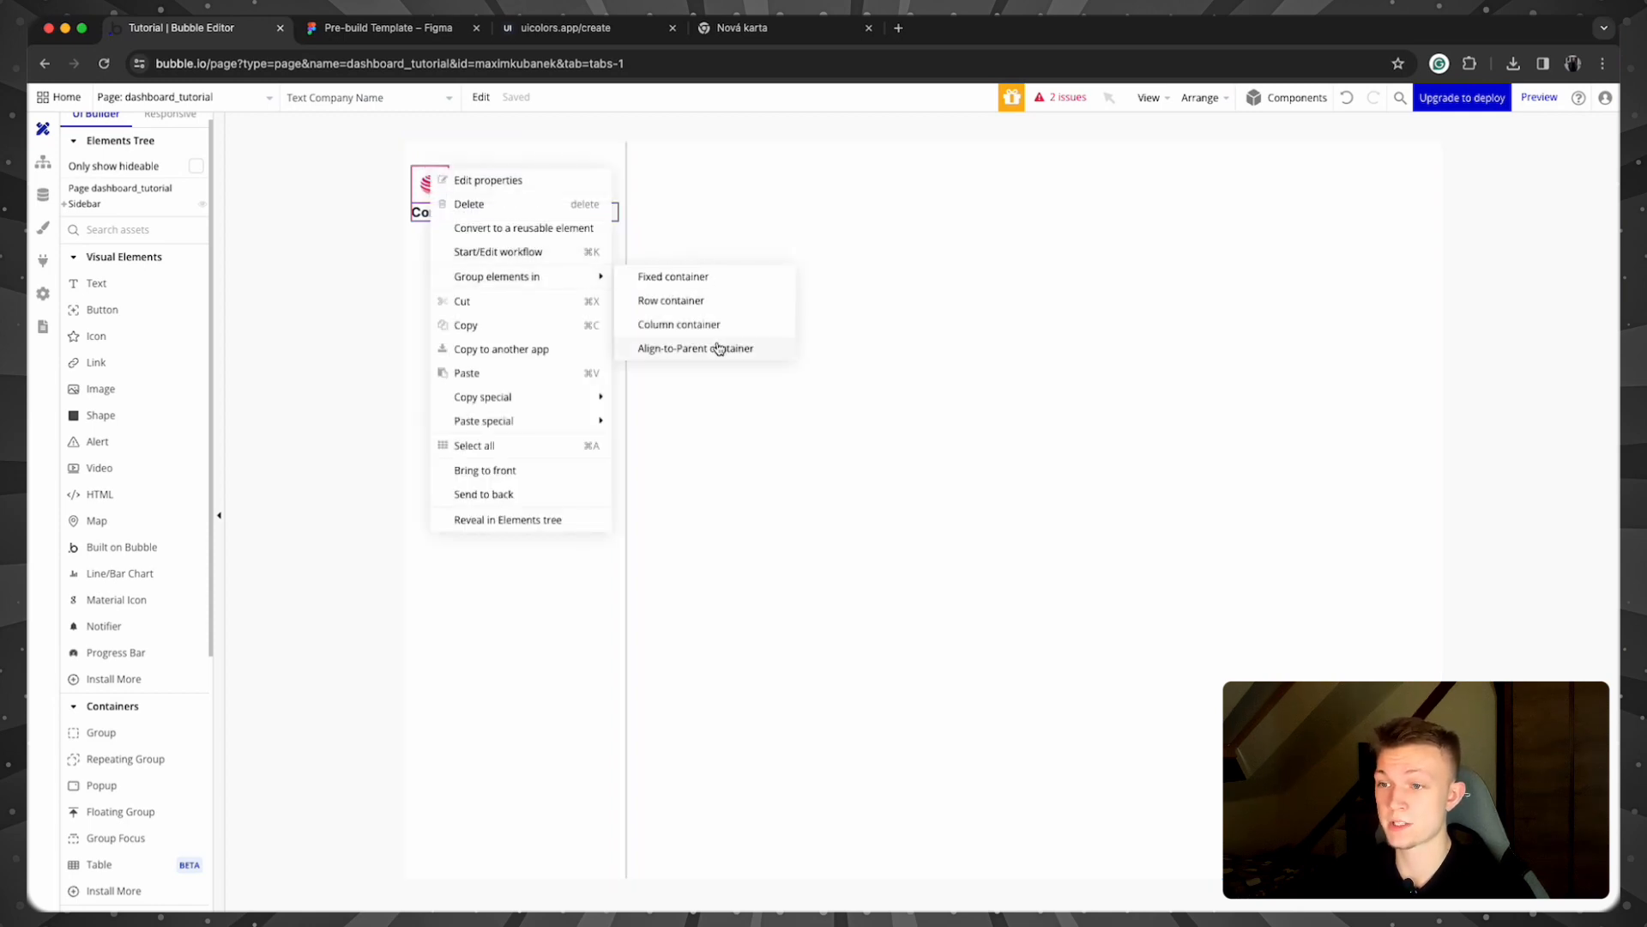
left_click(712, 302)
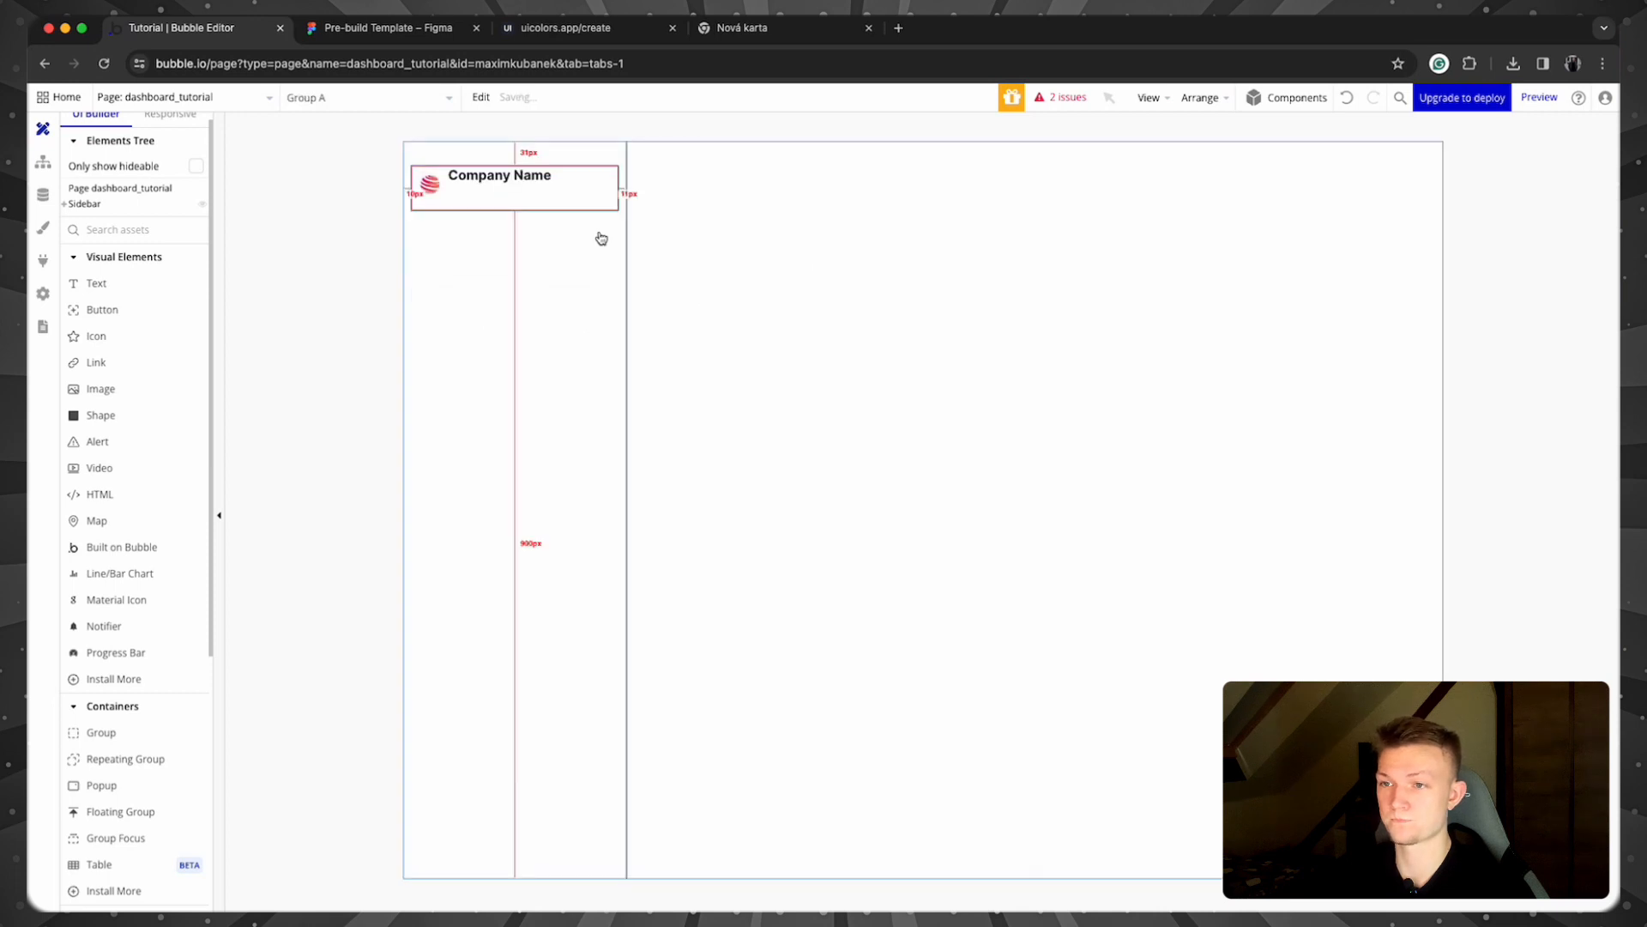
double_click(525, 194)
left_click(915, 184)
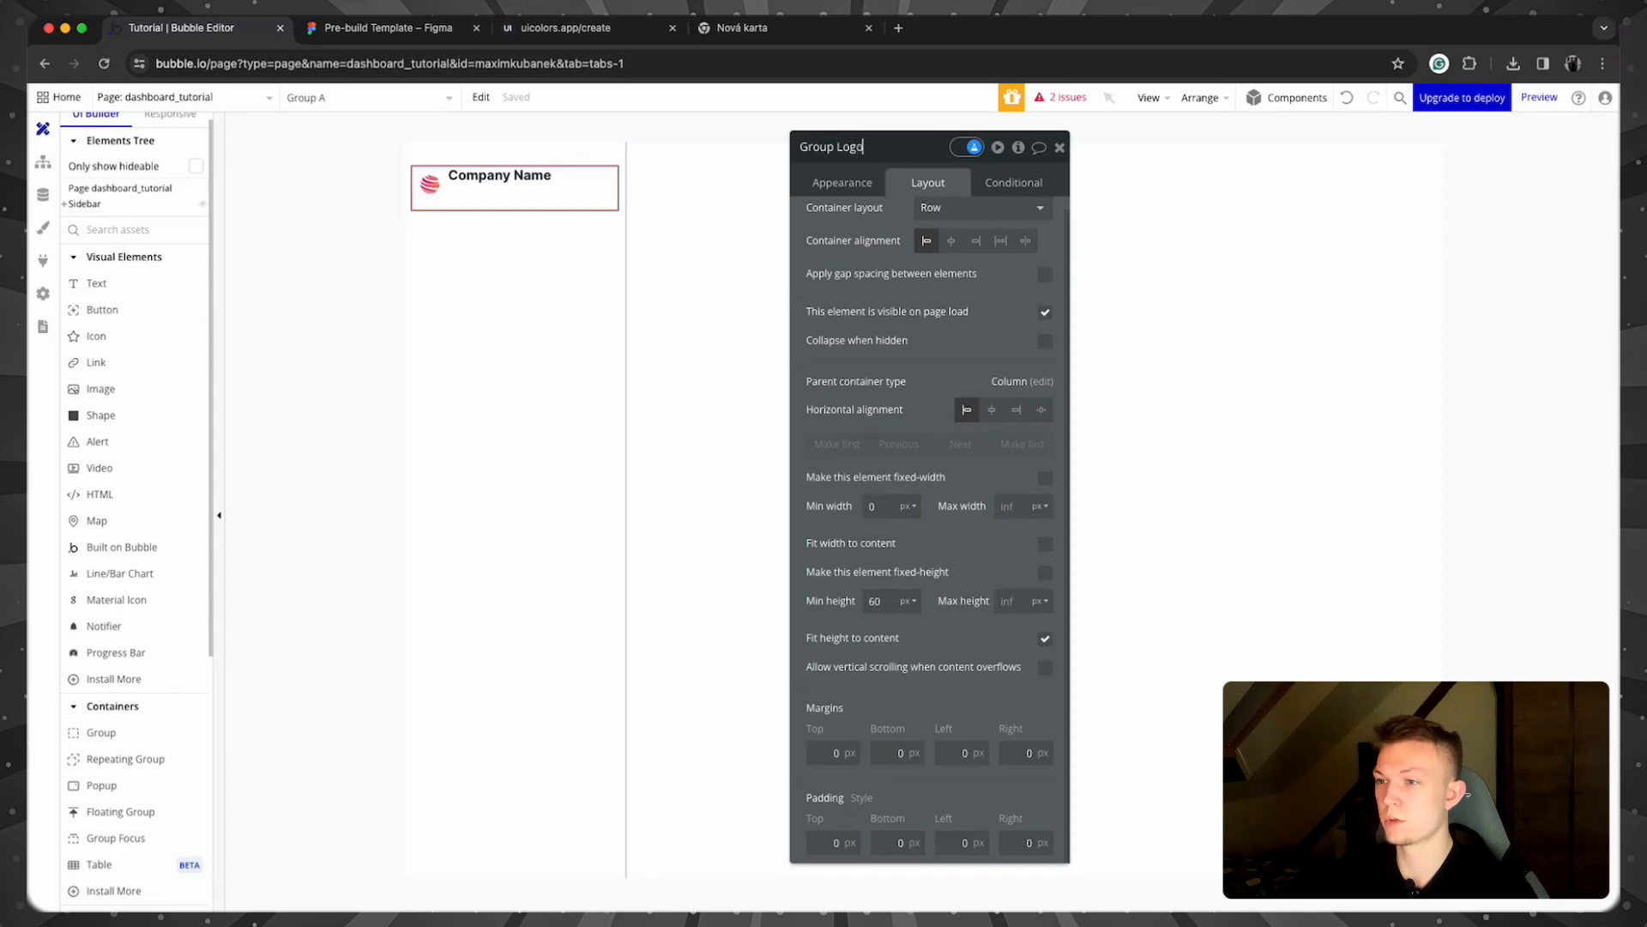
key("Return")
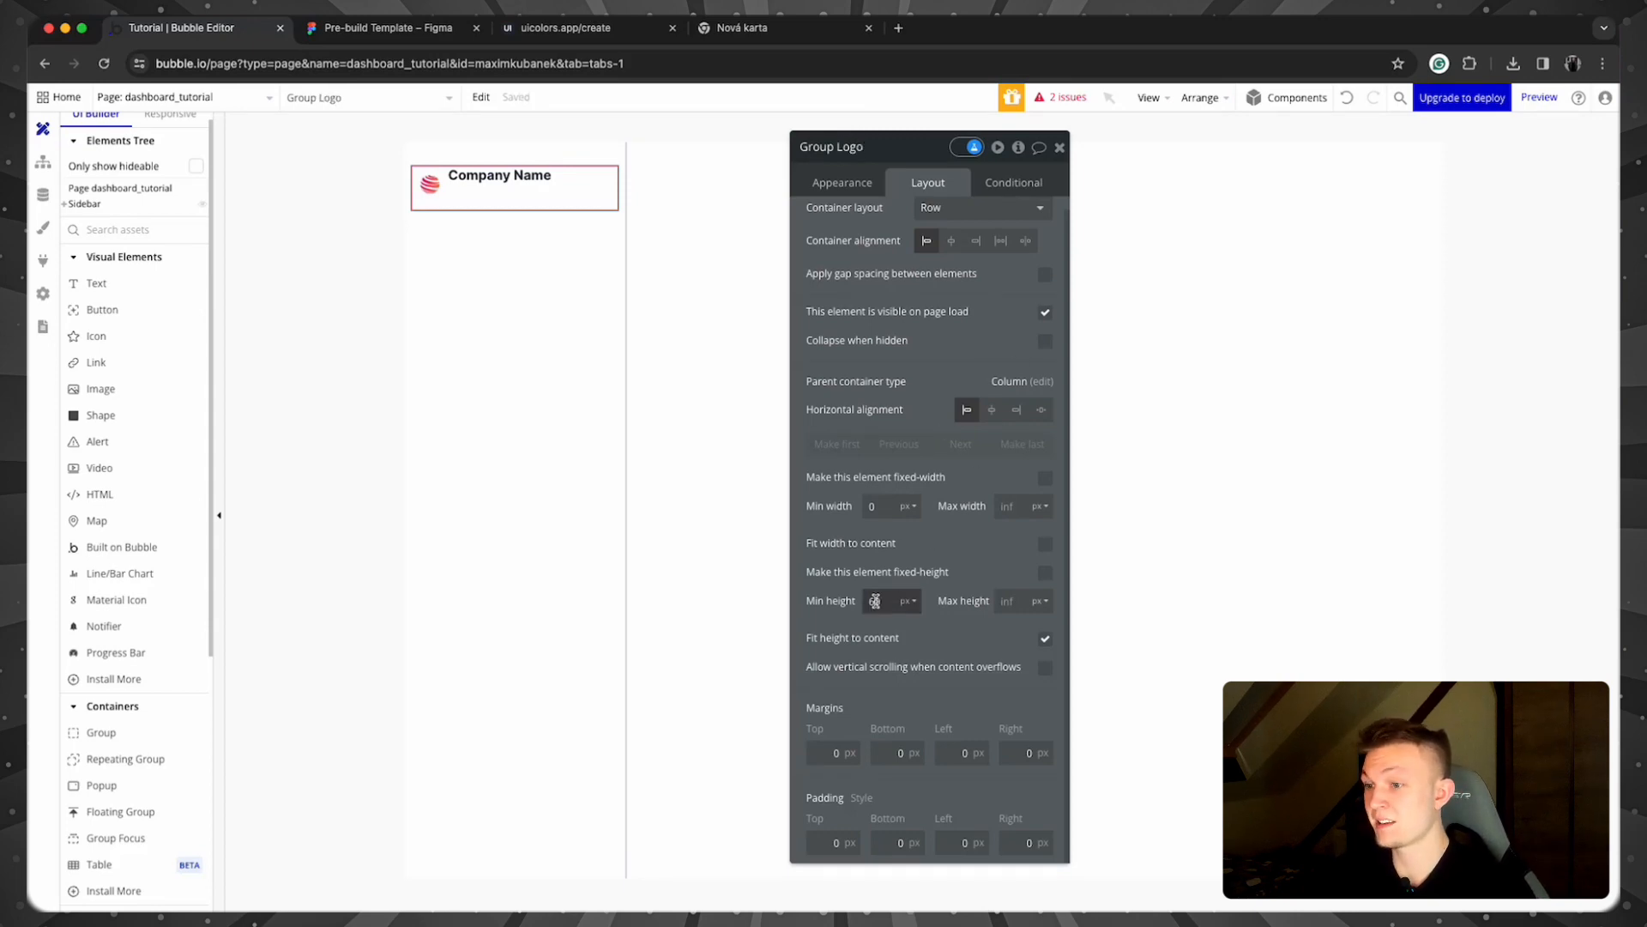
type("0")
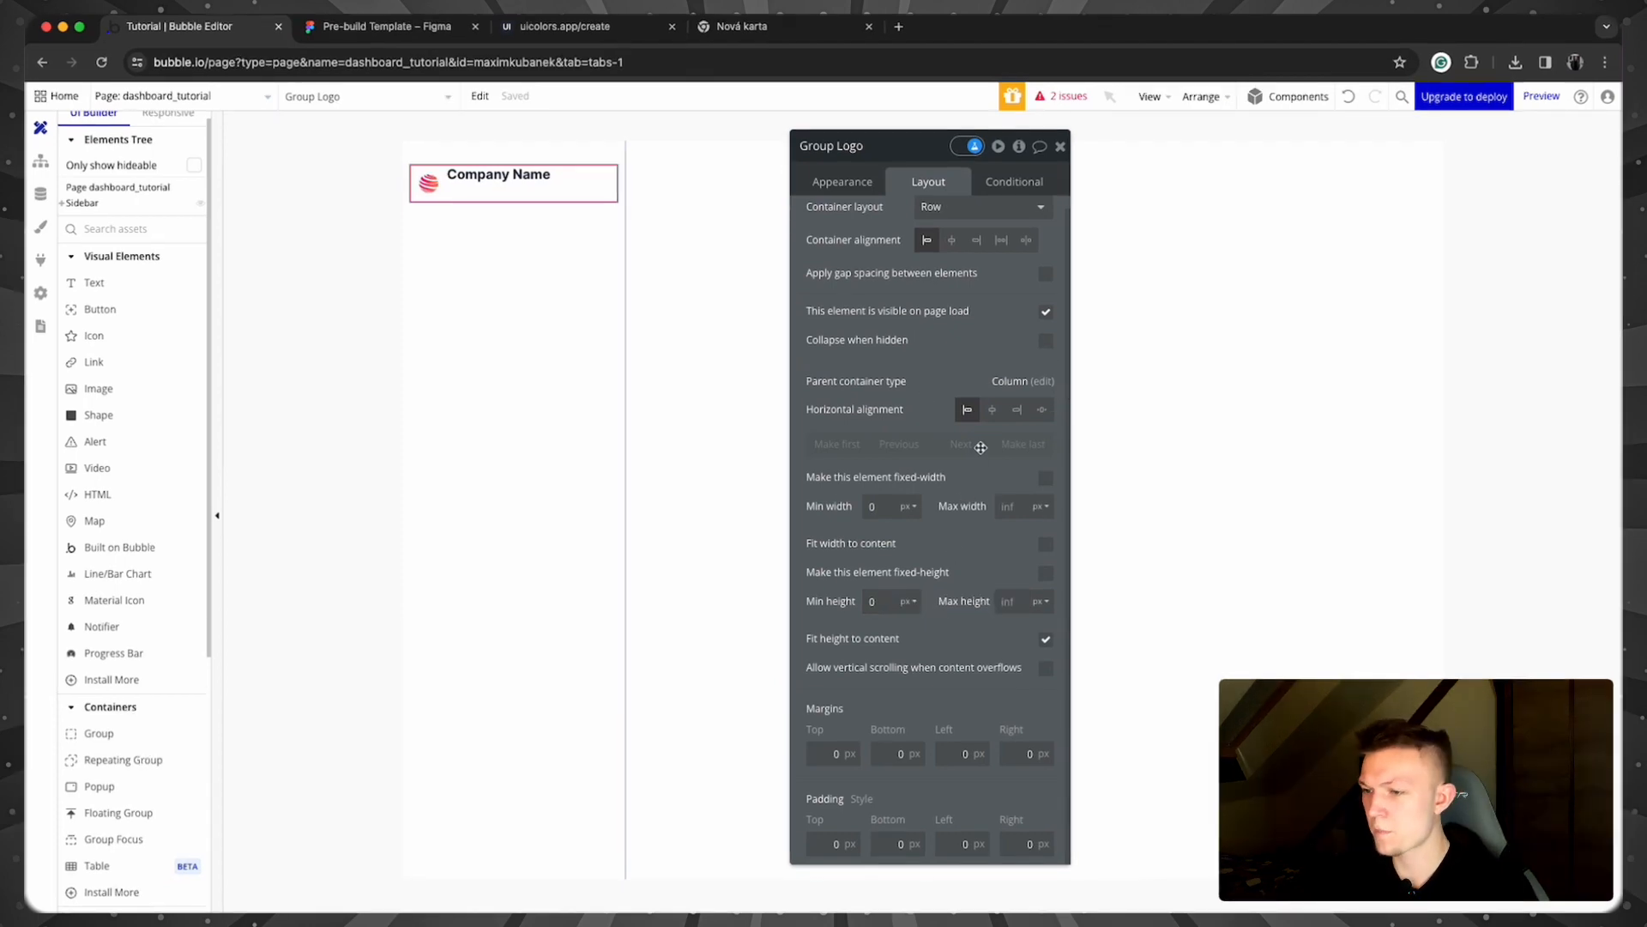
Step: Set vertical alignment to center for both the Company Name text and the logo image
left_click_drag(931, 178, 856, 176)
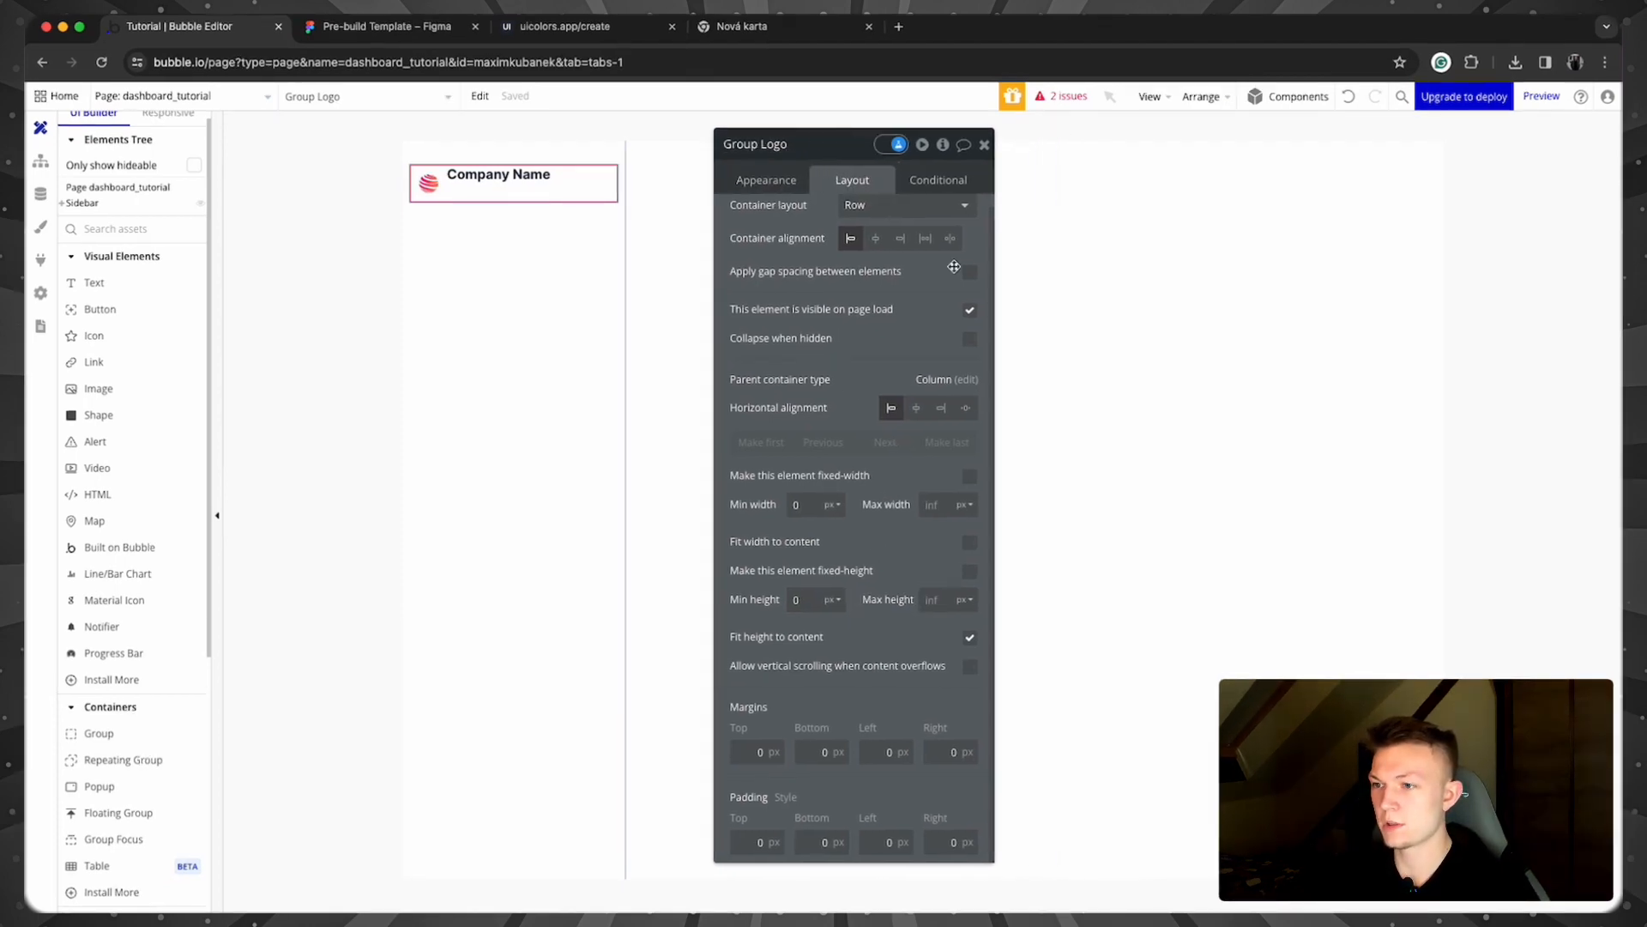
left_click(778, 178)
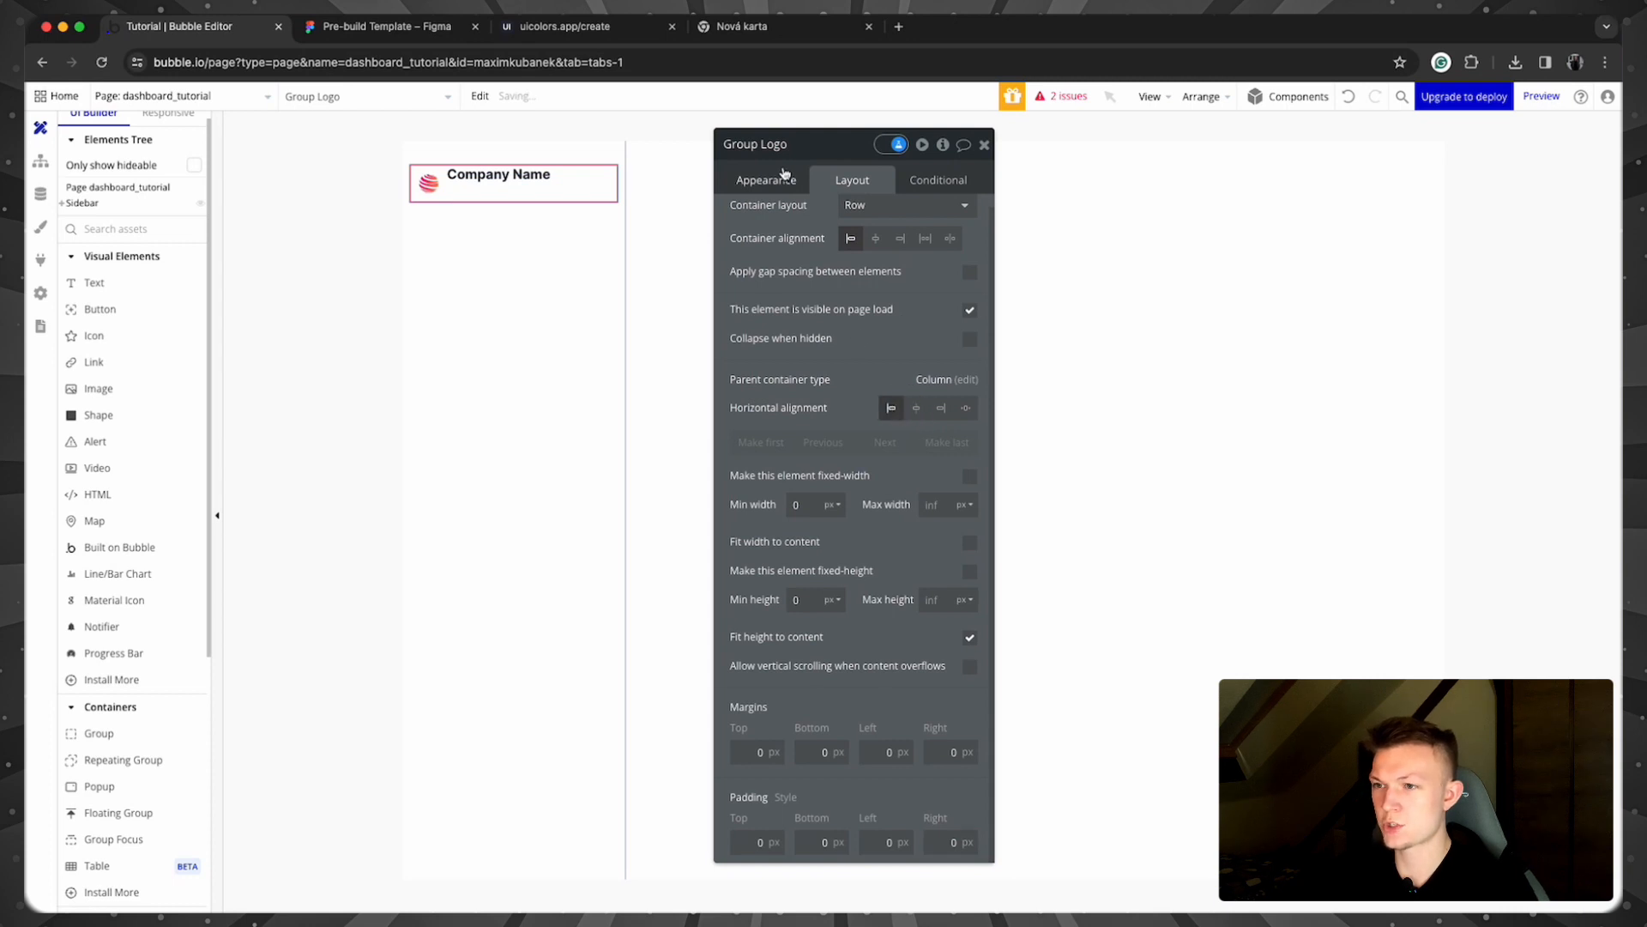
left_click(484, 168)
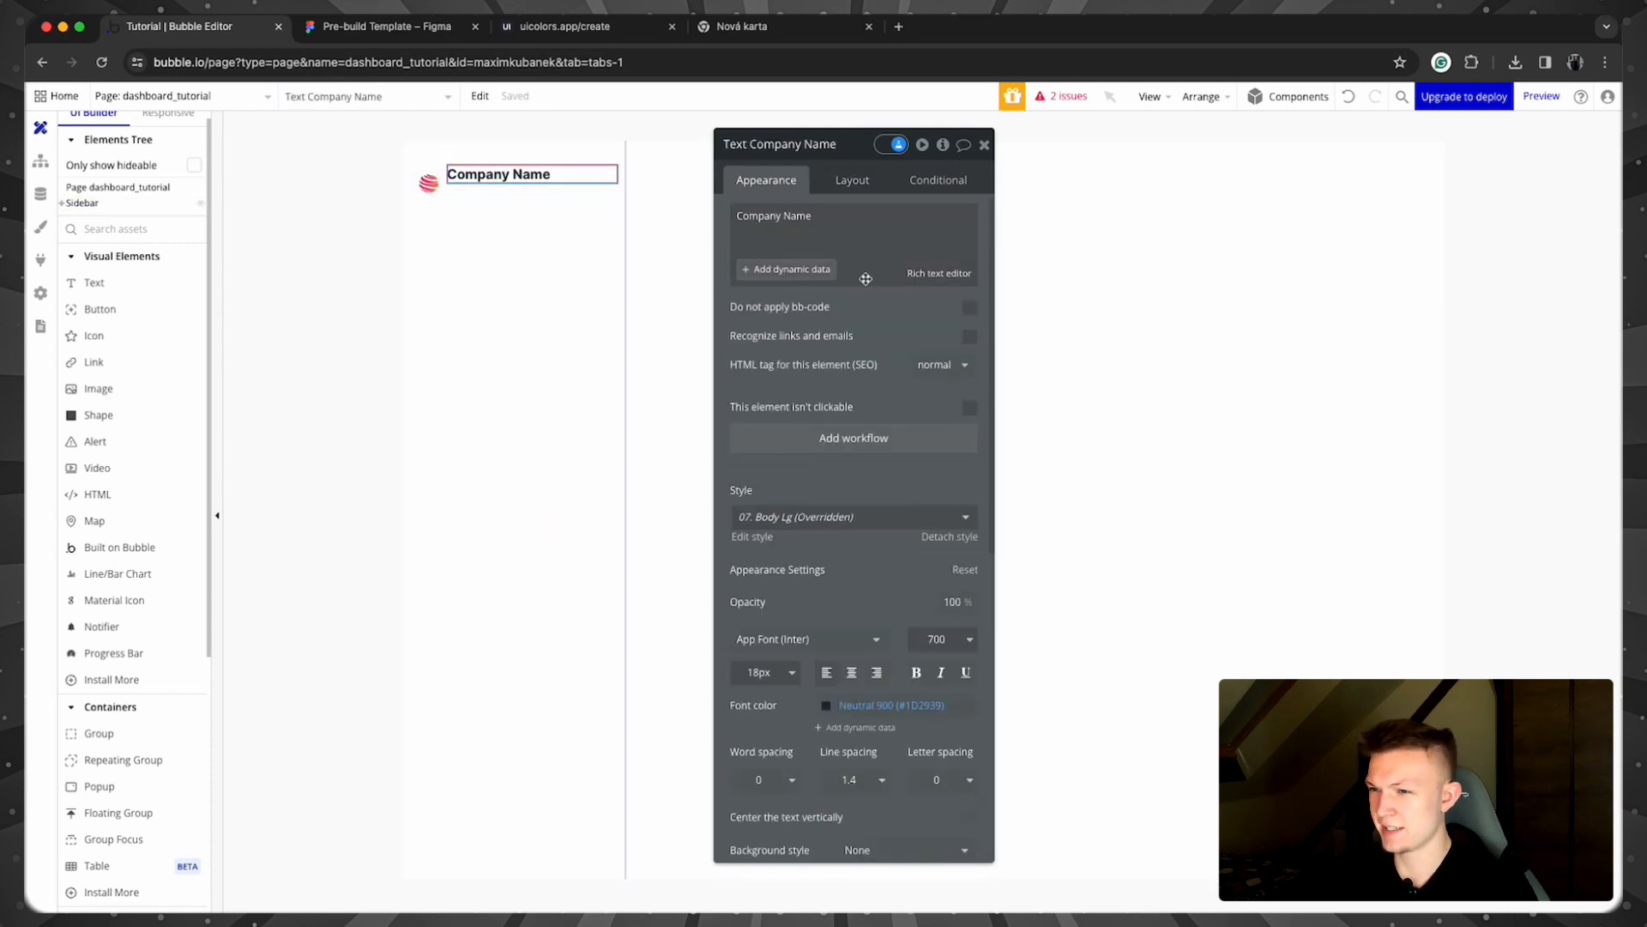
left_click(851, 180)
left_click(916, 308)
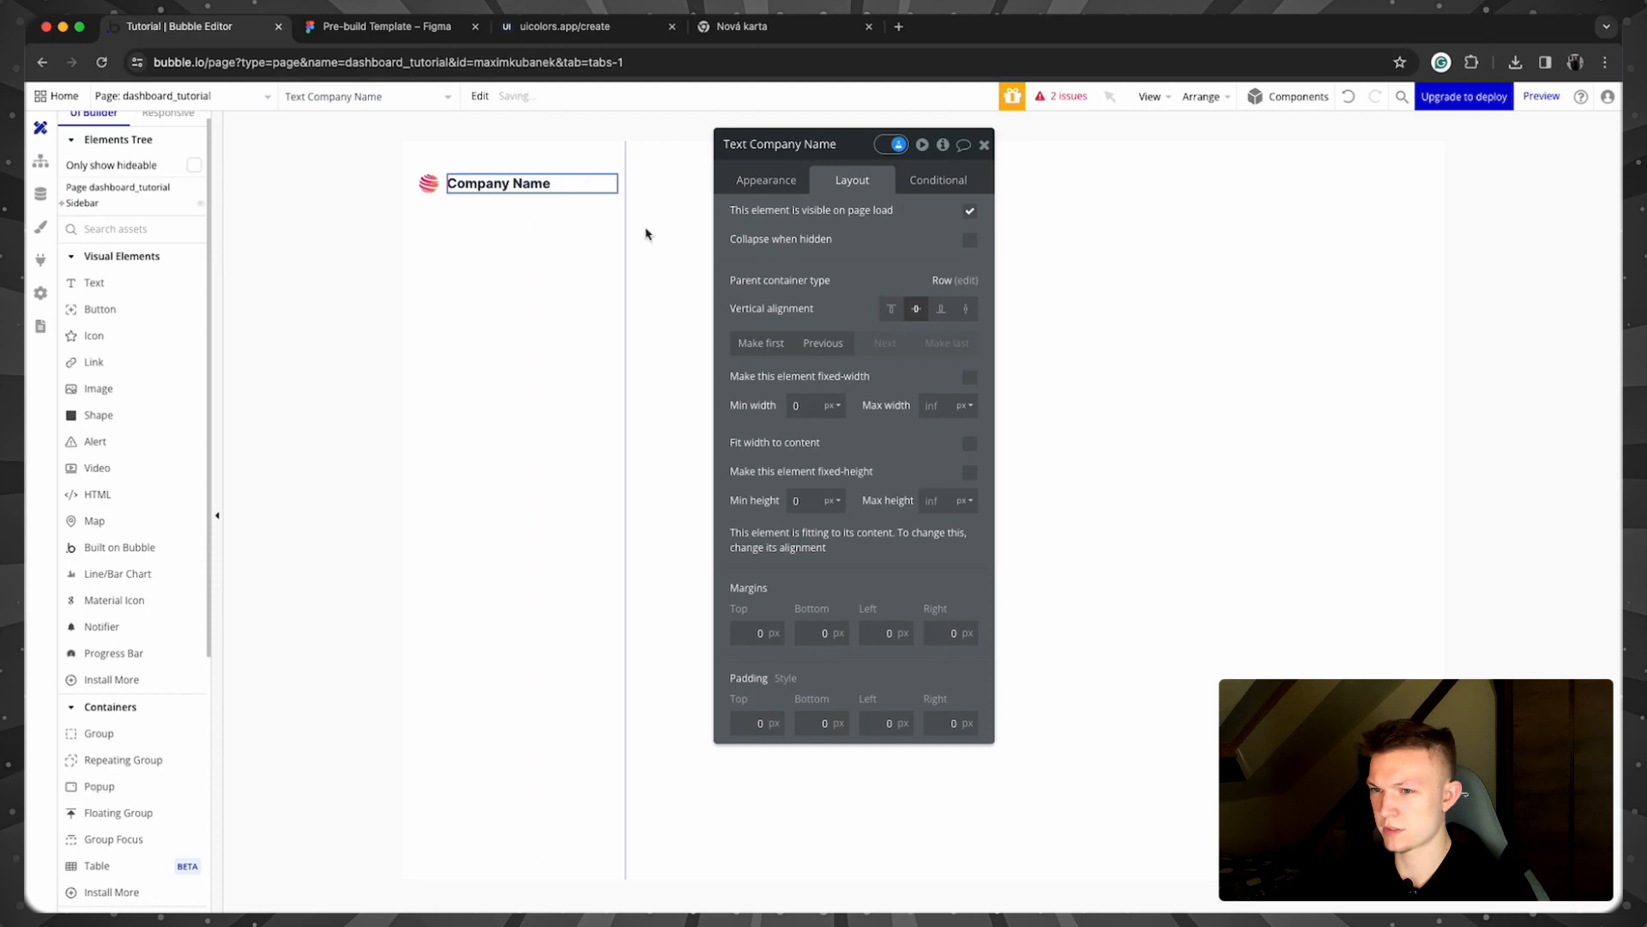
left_click(428, 183)
left_click(917, 308)
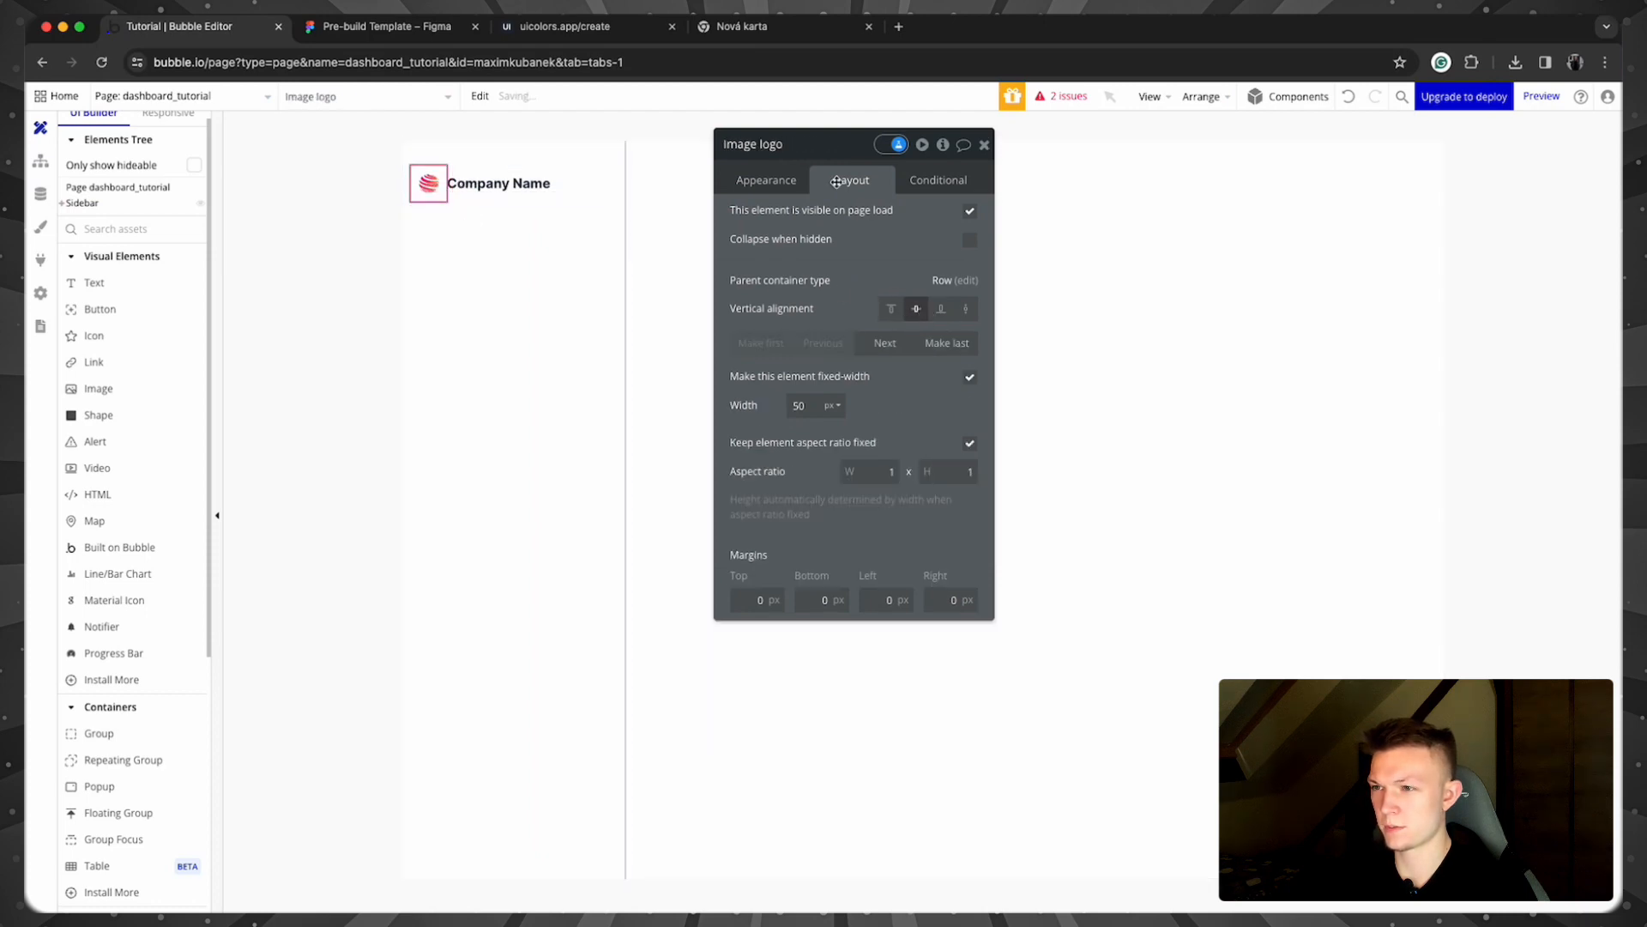
left_click(984, 144)
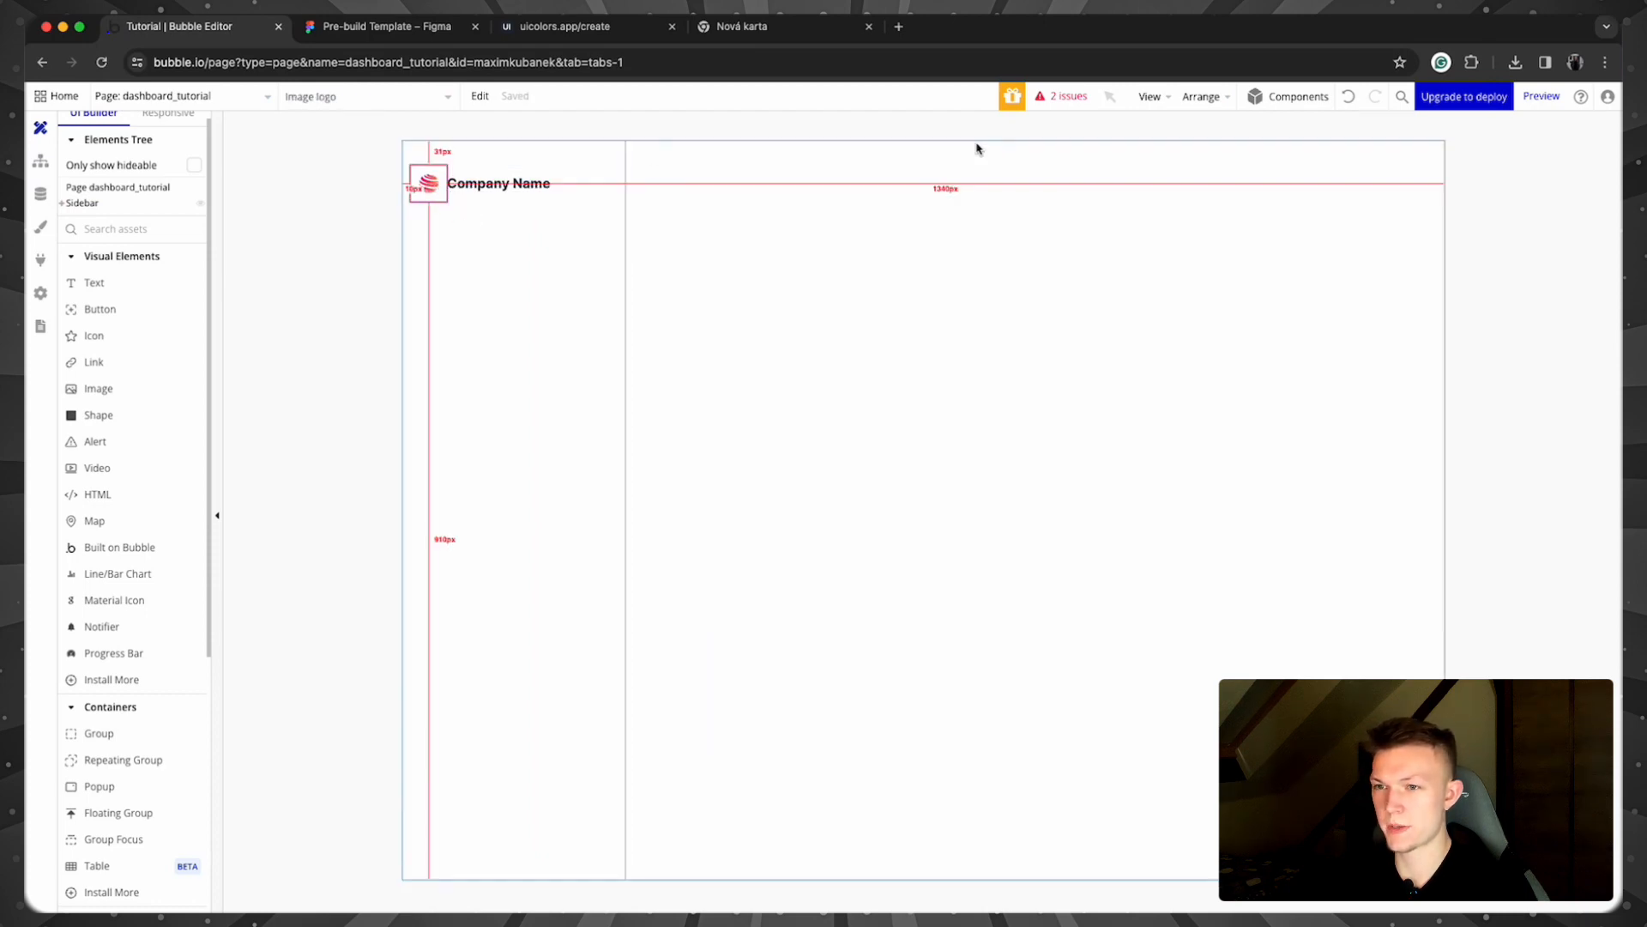
Step: Turn on gap spacing in Group Logo with a 4 px column gap
left_click(528, 206)
double_click(577, 195)
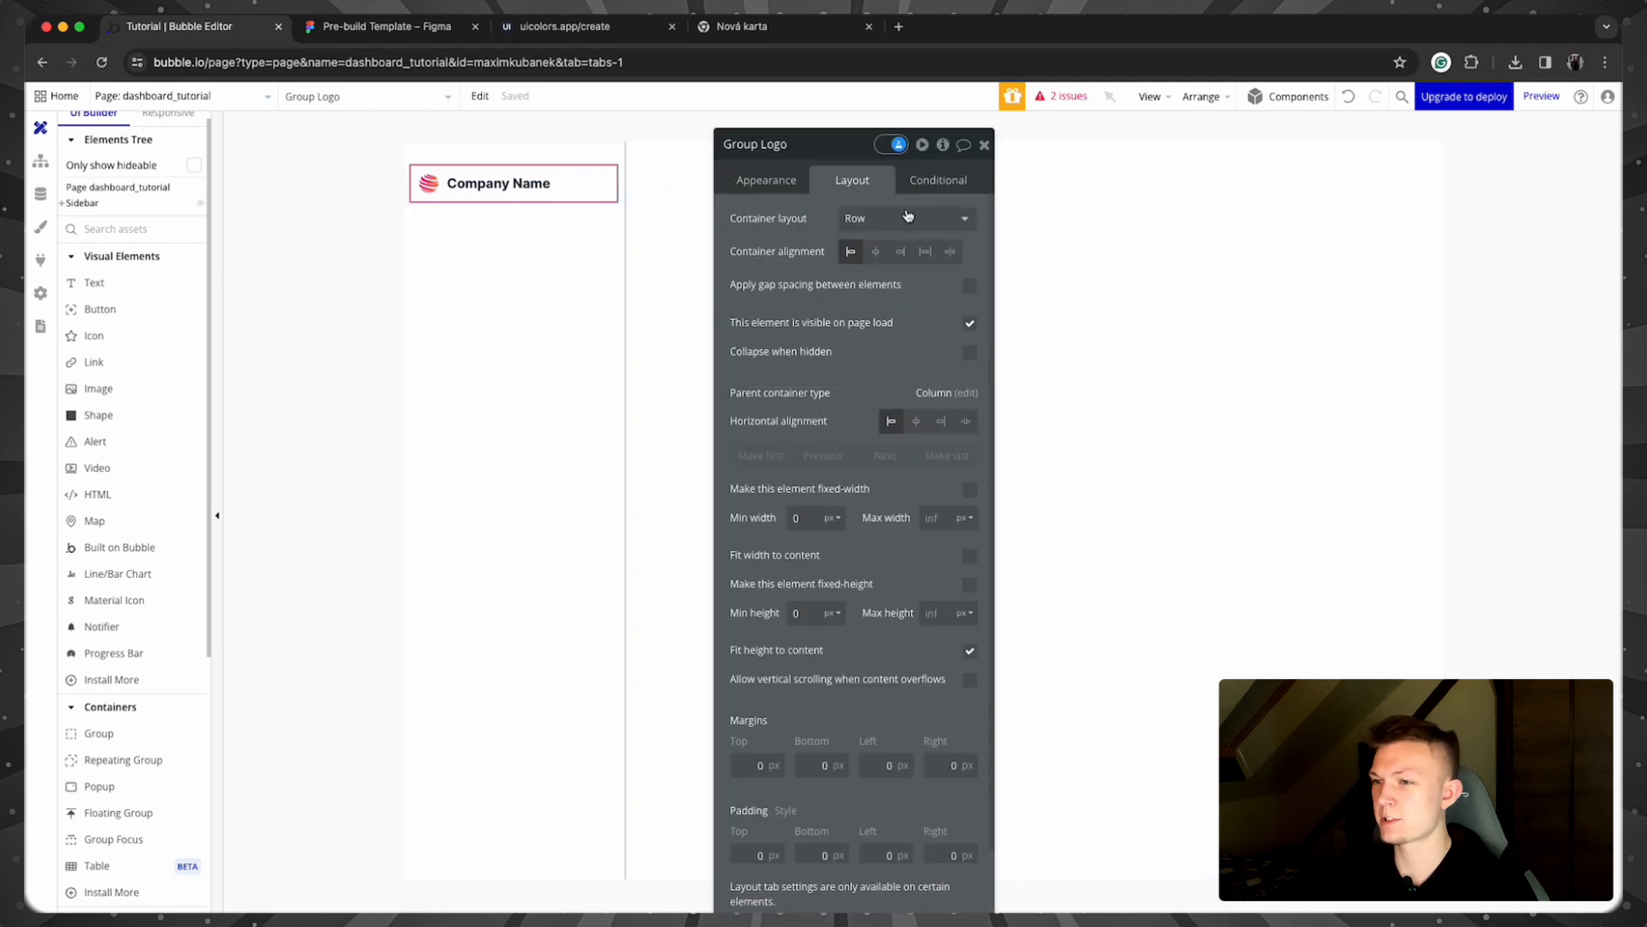
left_click(970, 285)
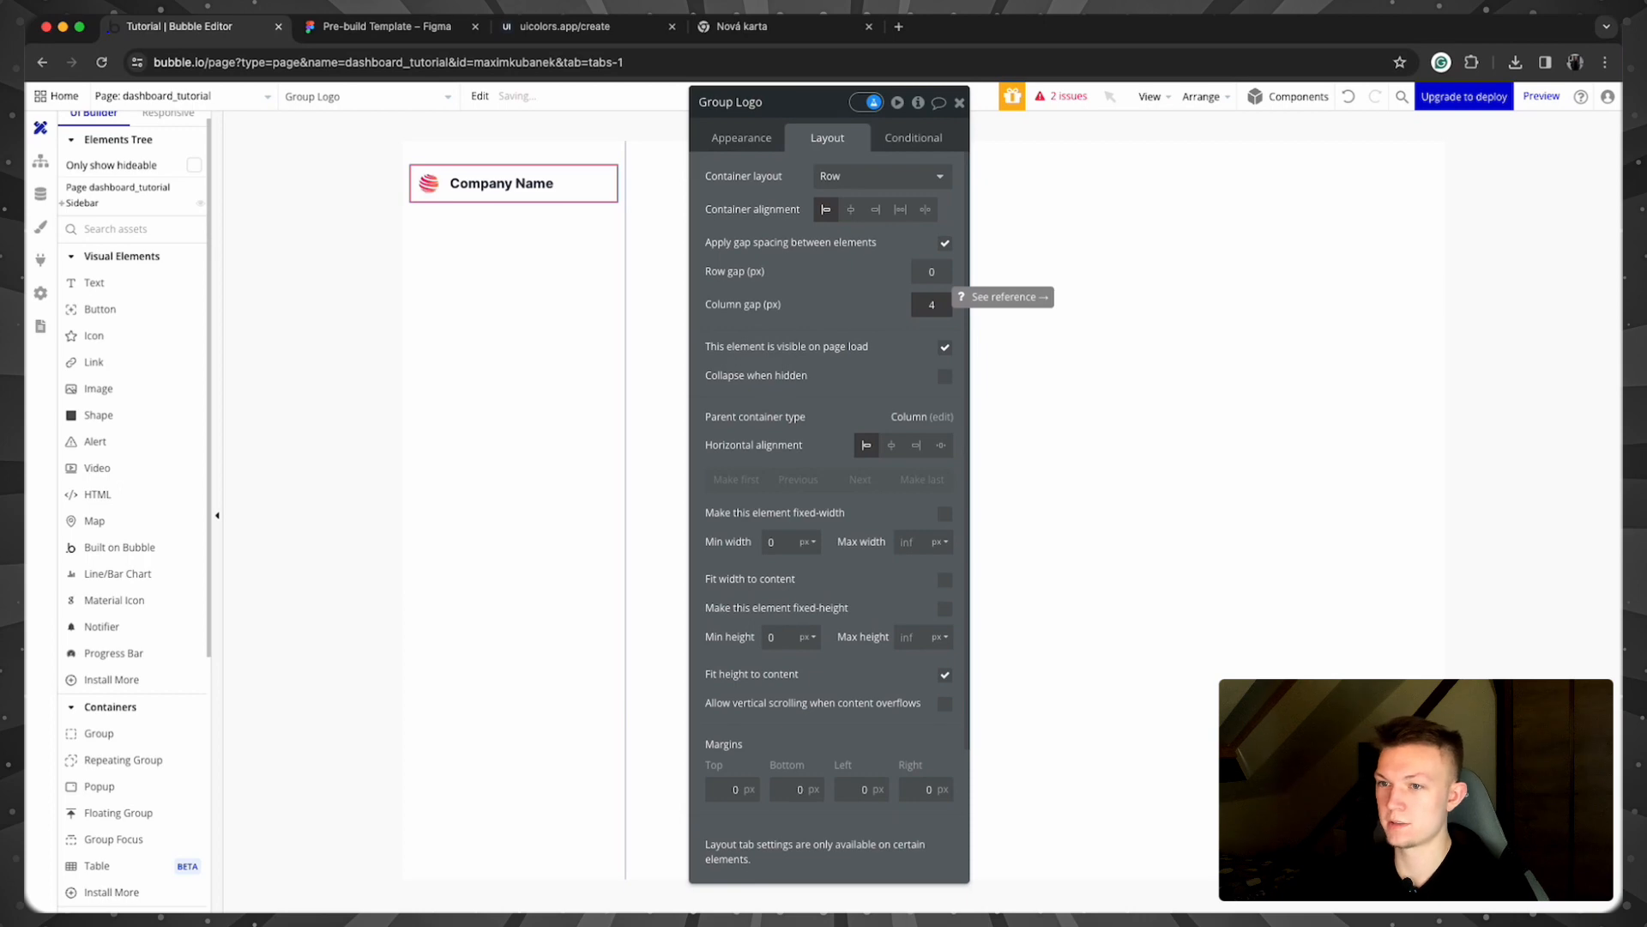
left_click(507, 250)
left_click(956, 104)
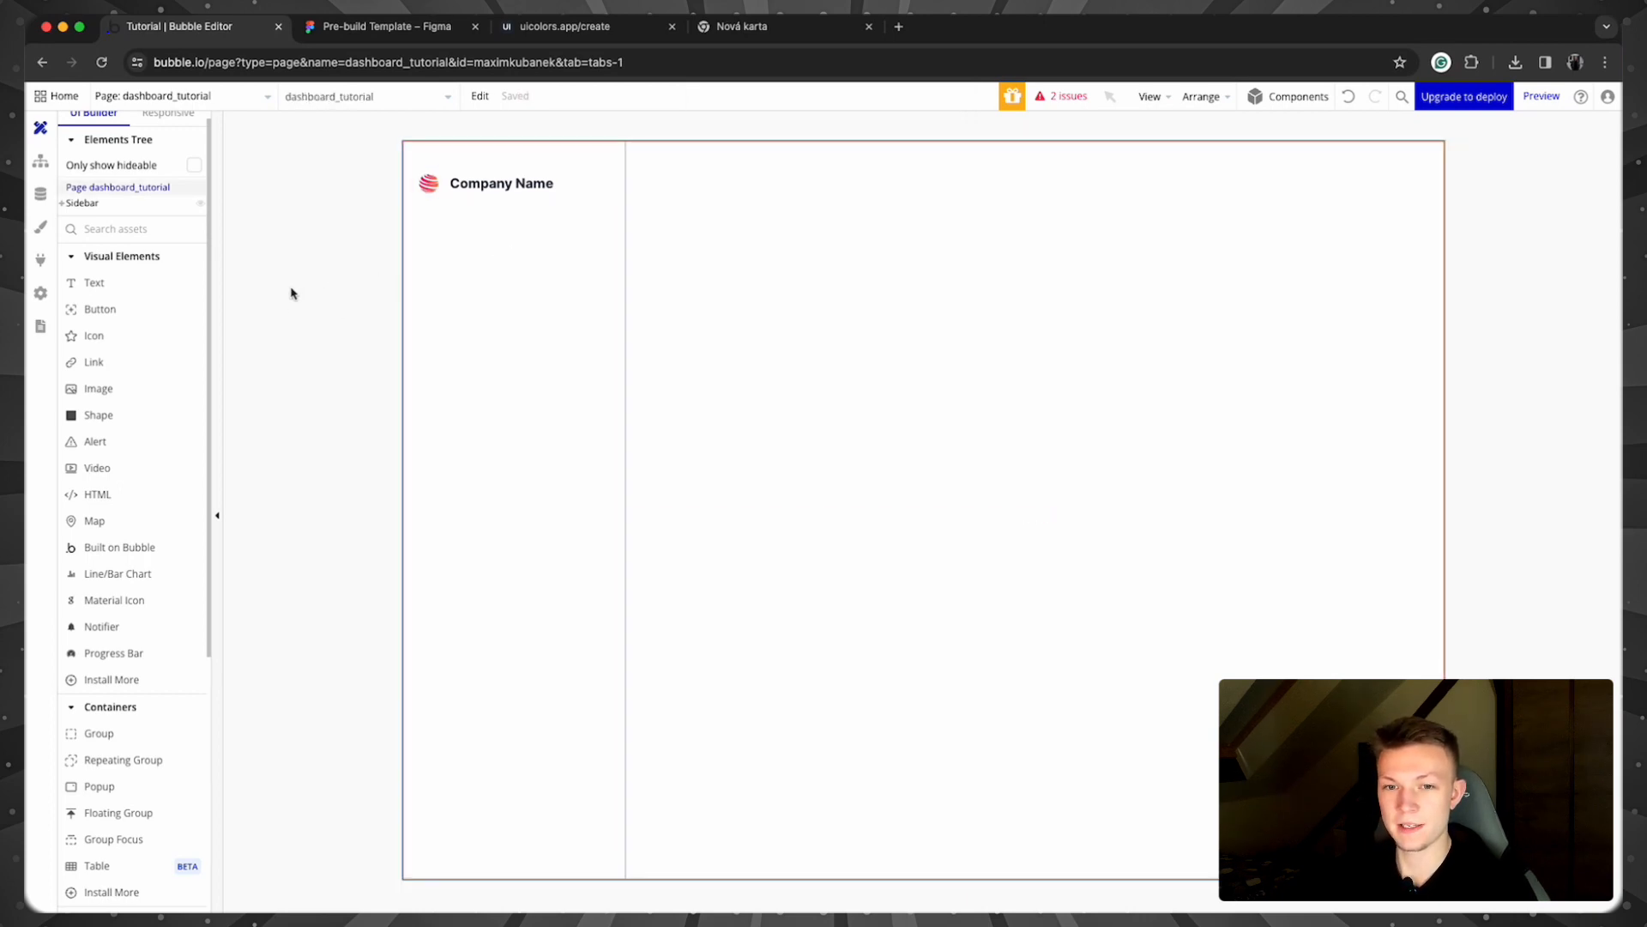
left_click(386, 26)
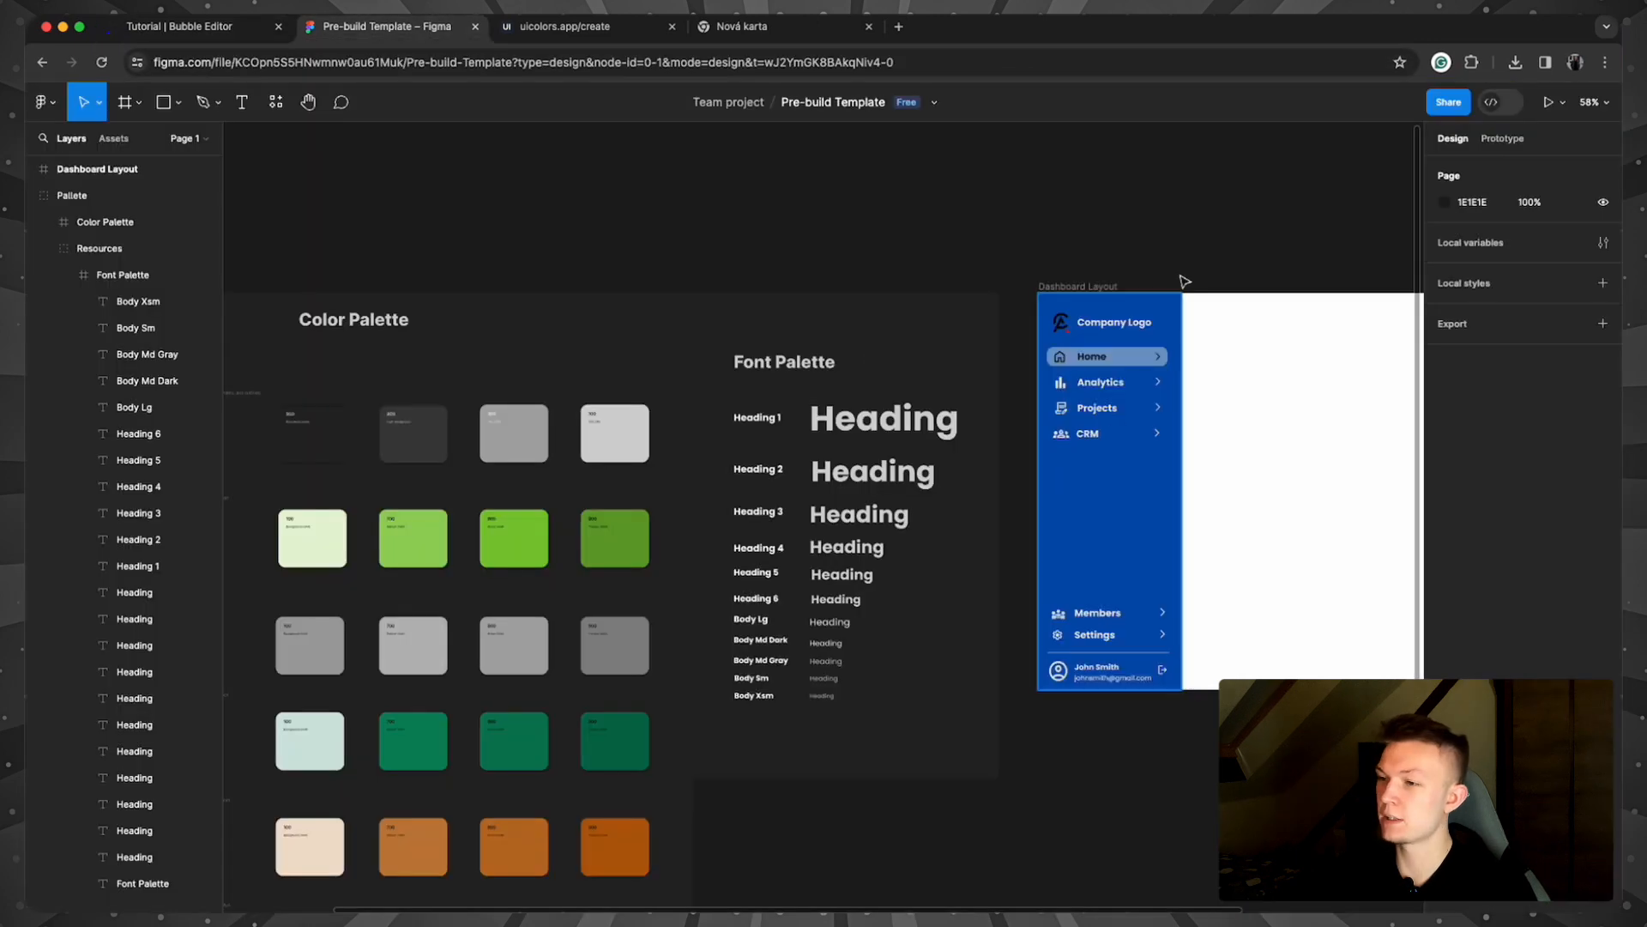
scroll(1218, 254, "right", 6)
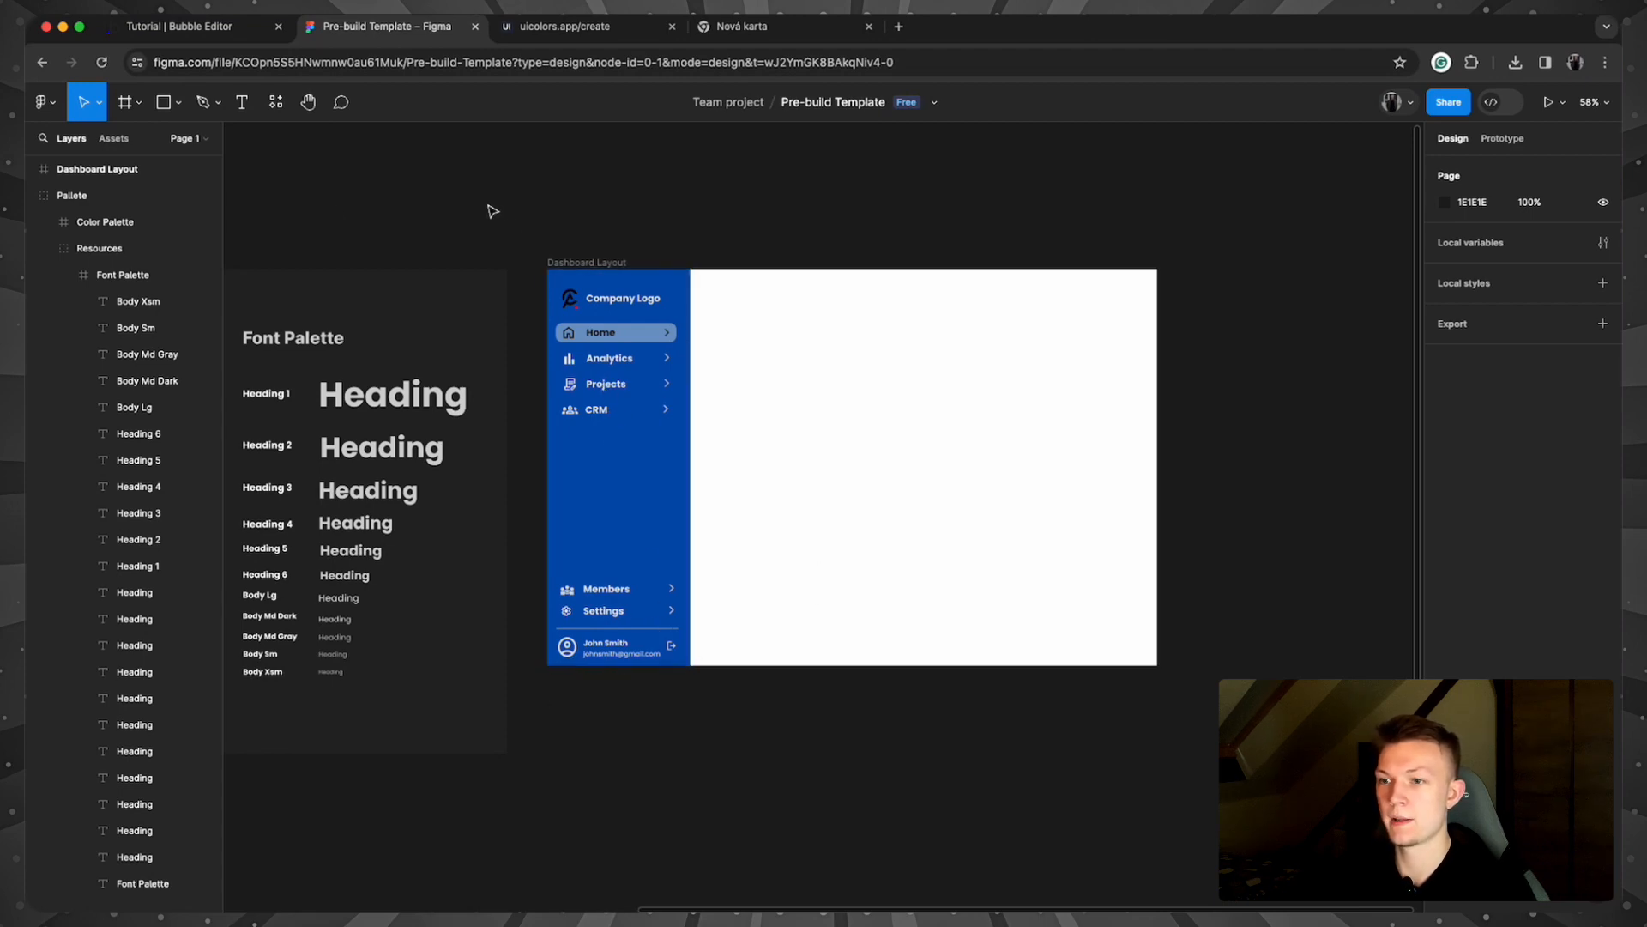
left_click(193, 35)
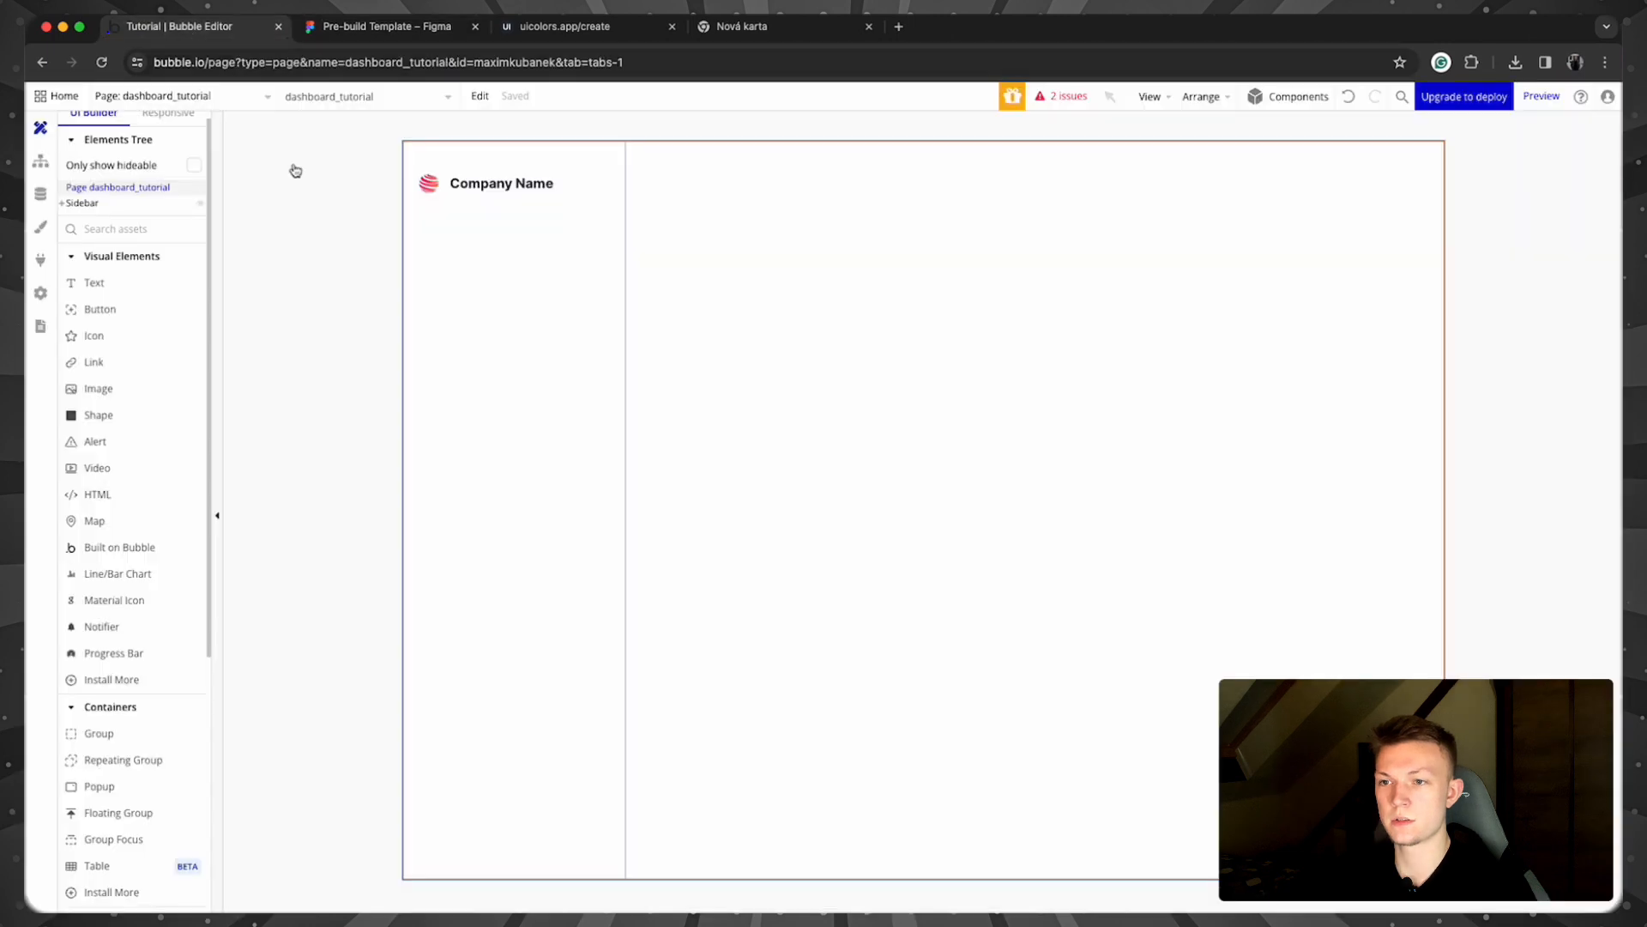
Step: Check the installed Google Material Icons plugin, search 'goog' in the installer, then return to the Design canvas
left_click(40, 261)
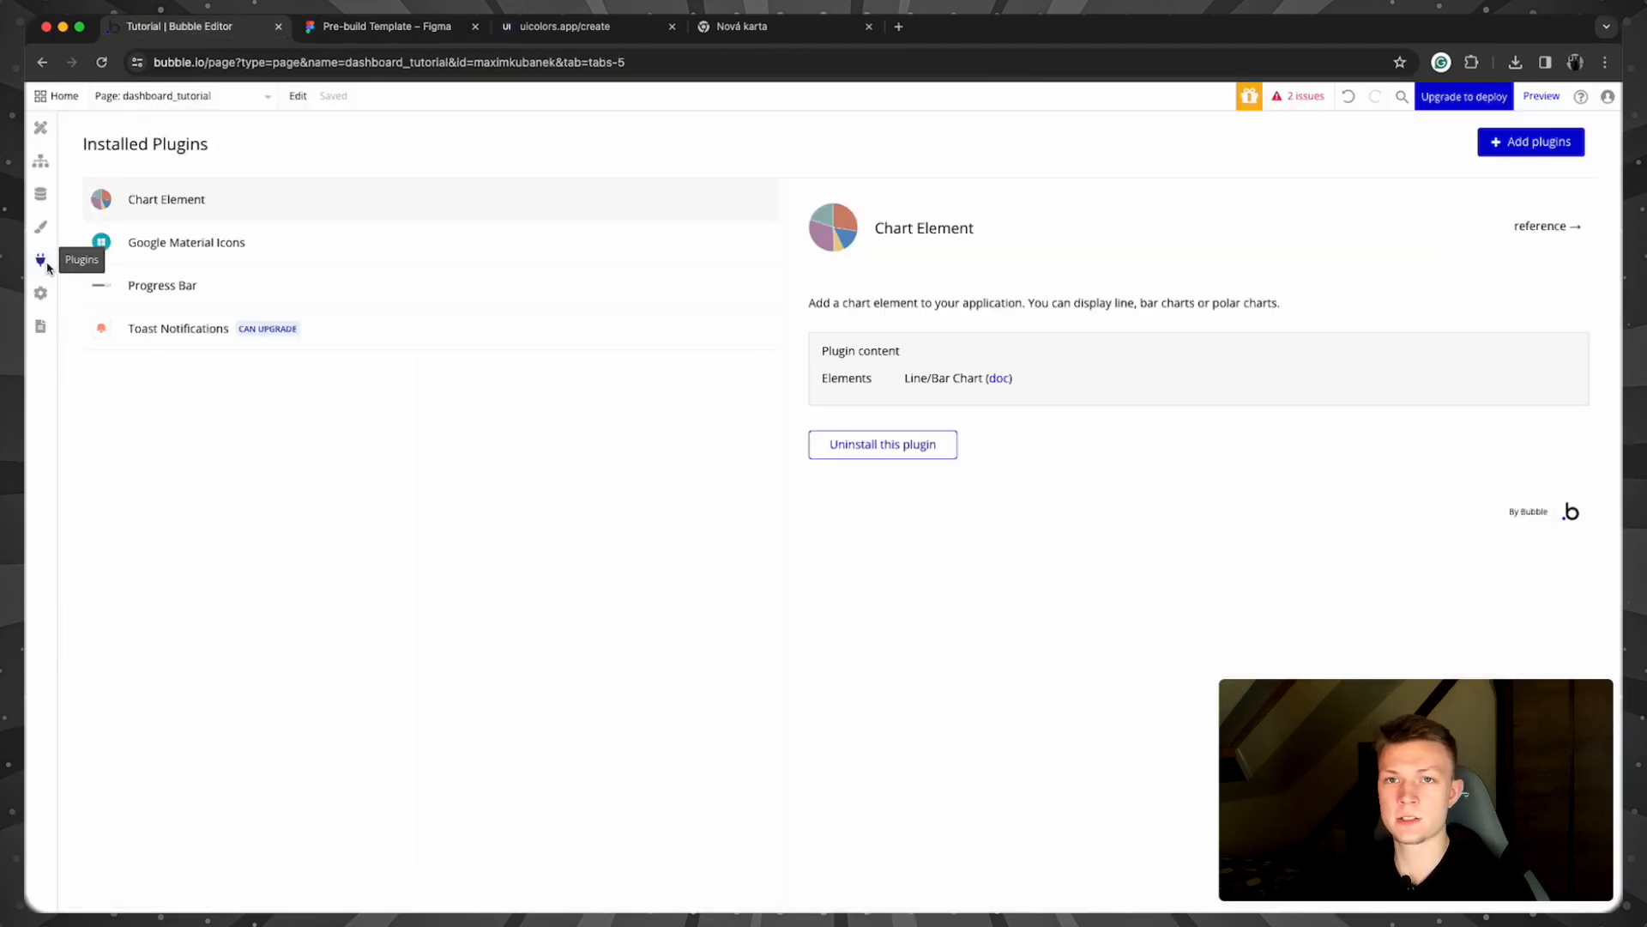
left_click(463, 257)
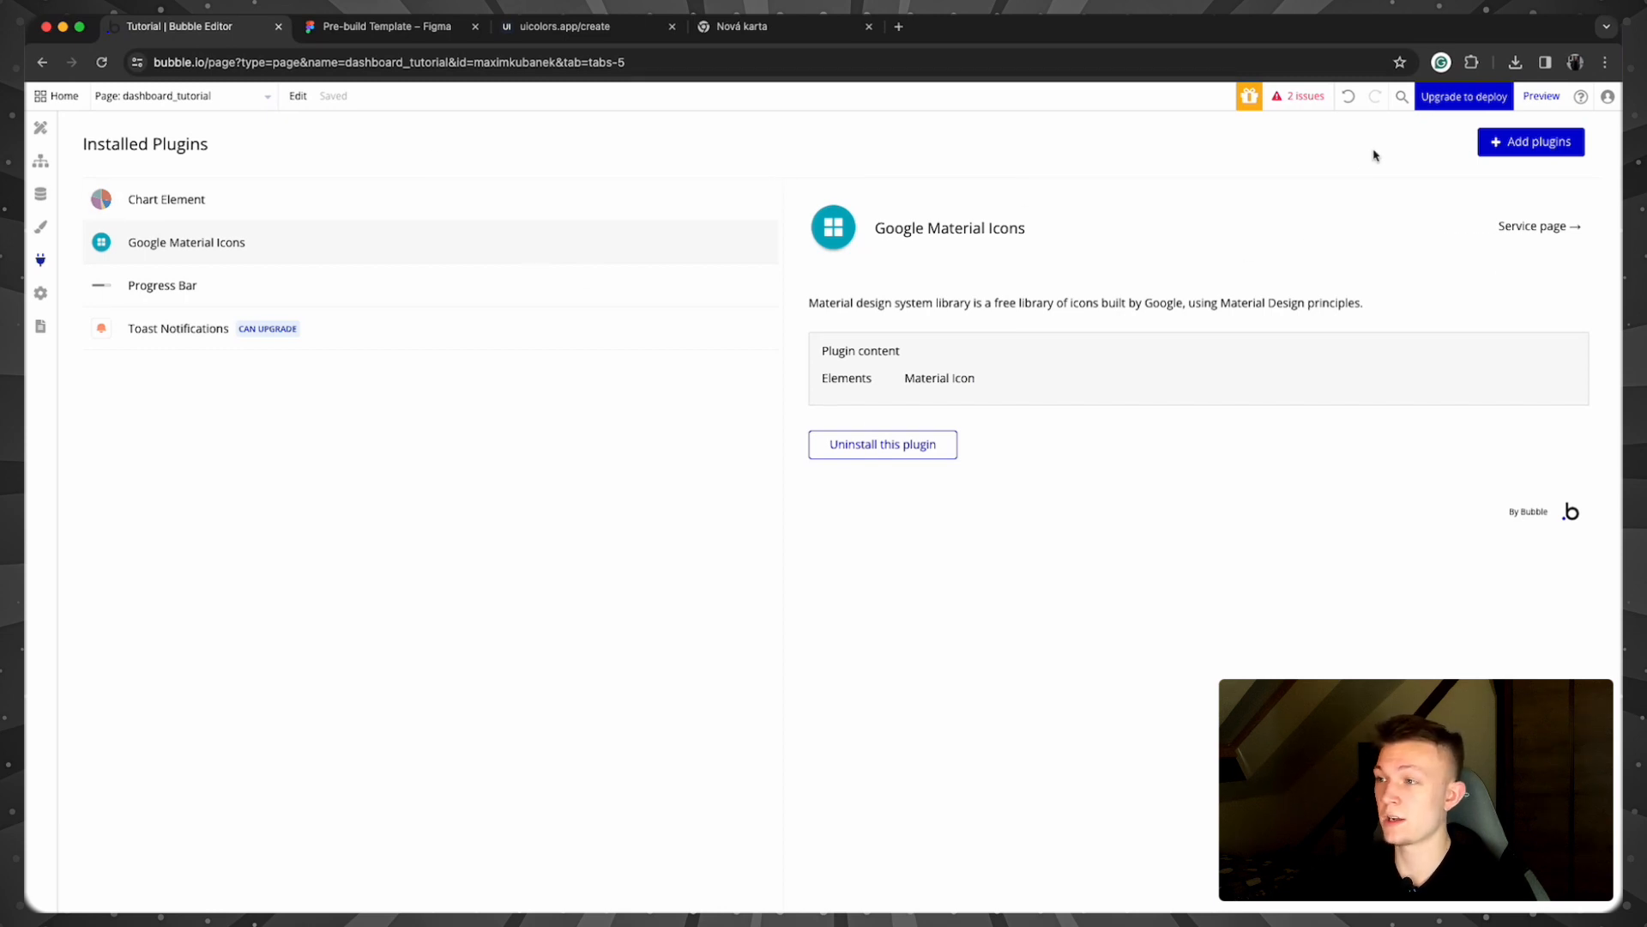
left_click(1504, 146)
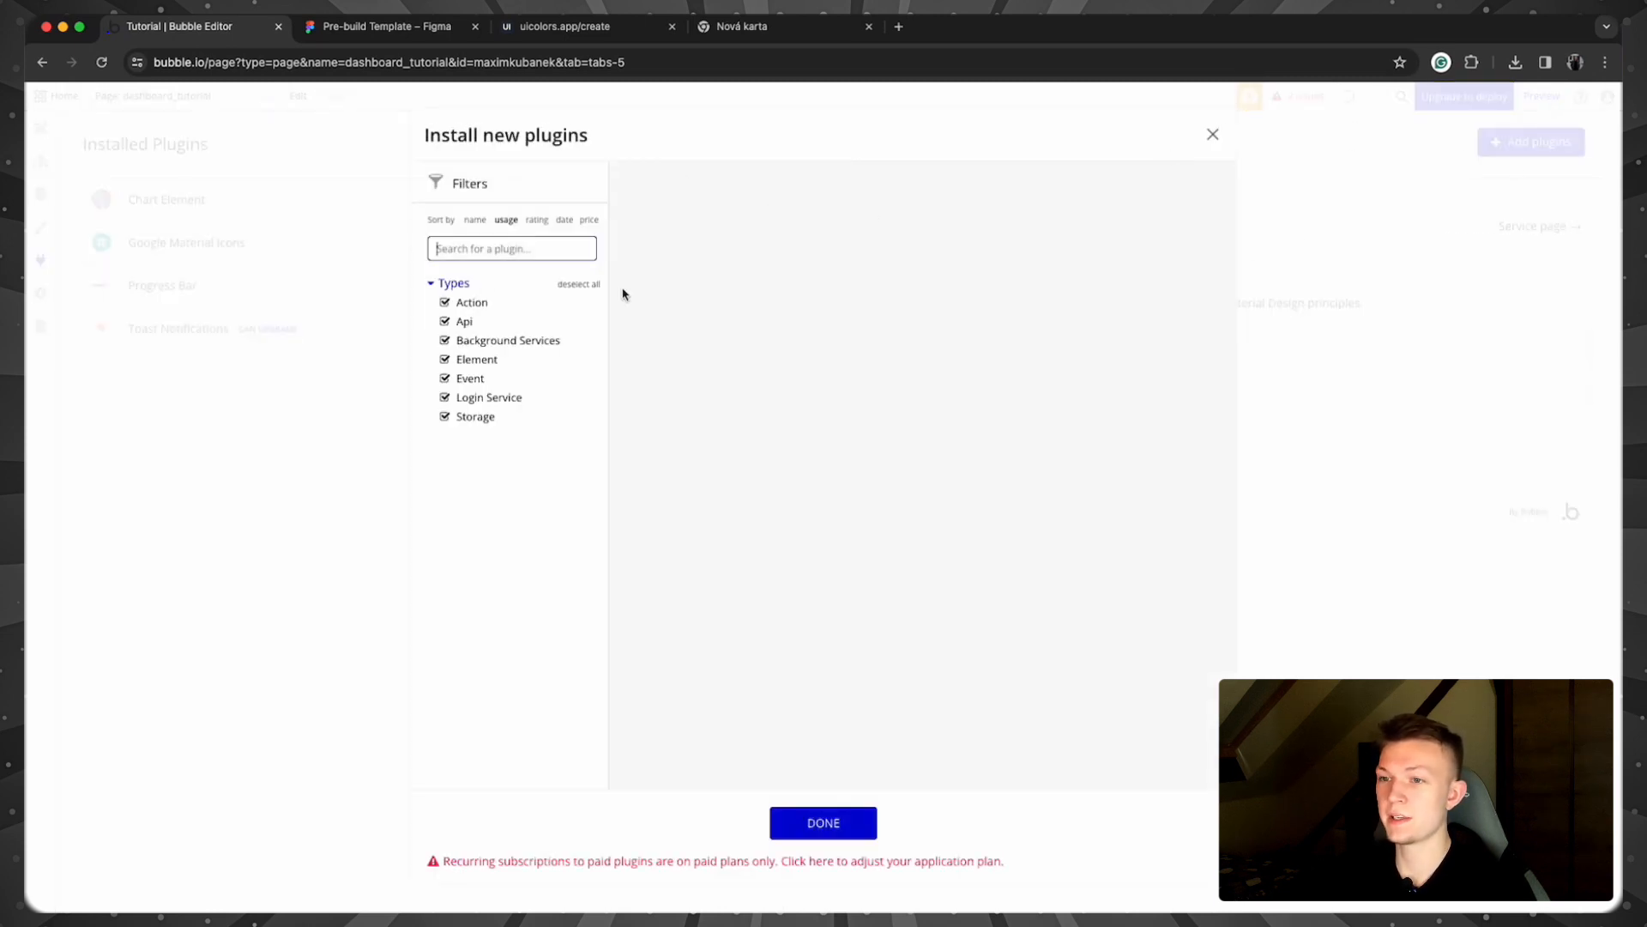
type("google")
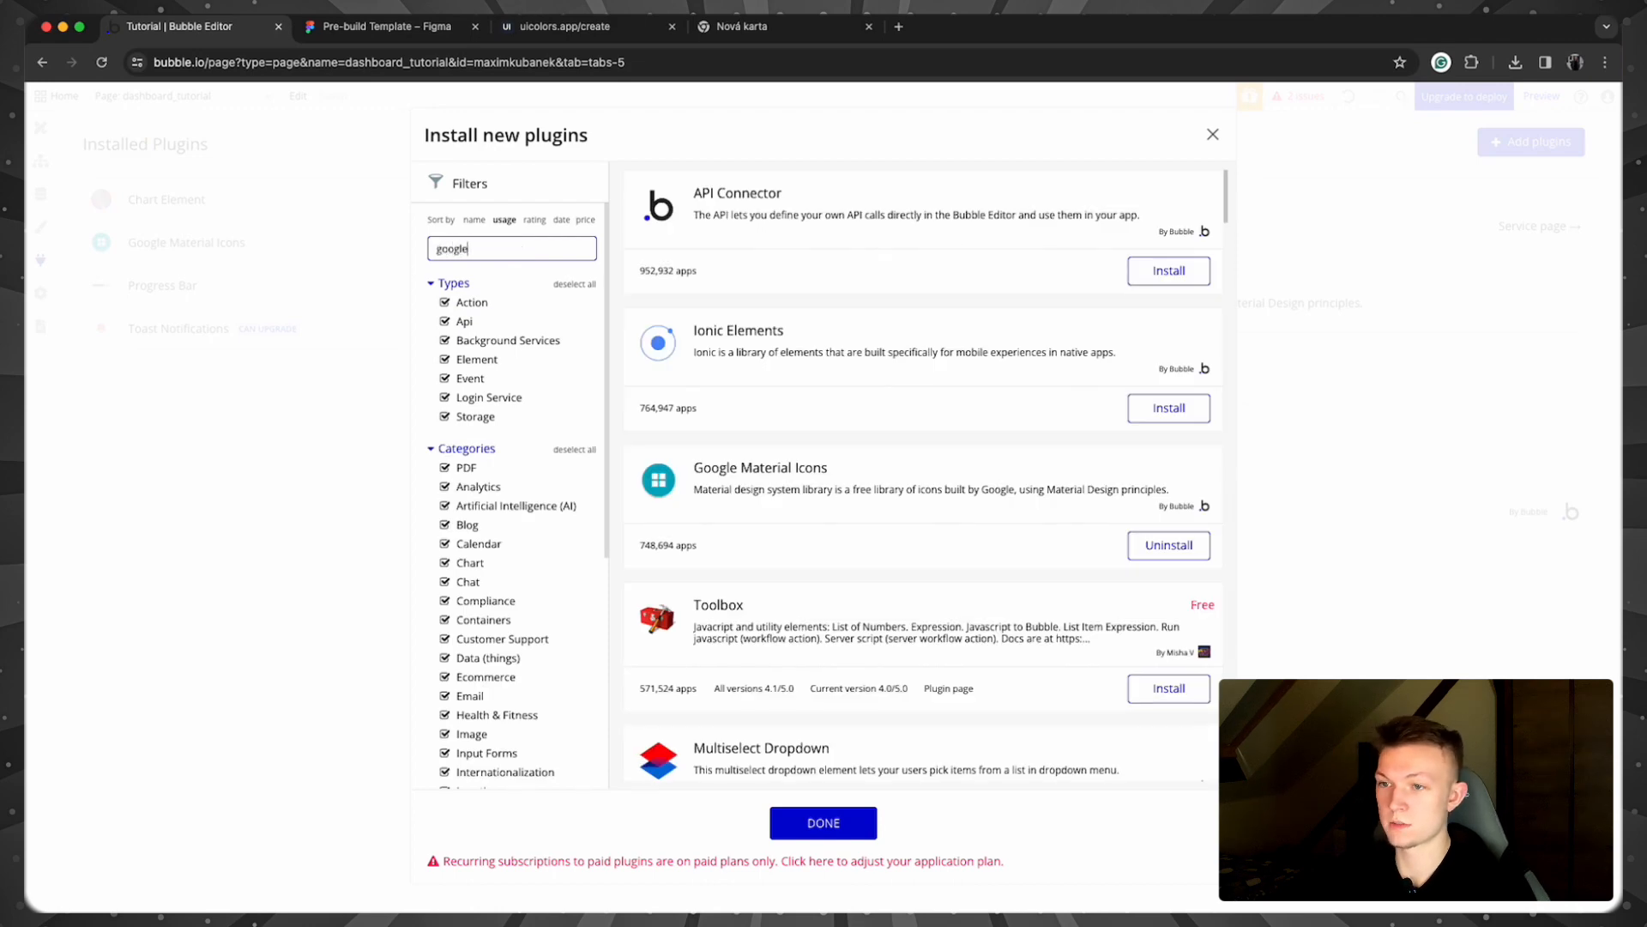
left_click(1211, 132)
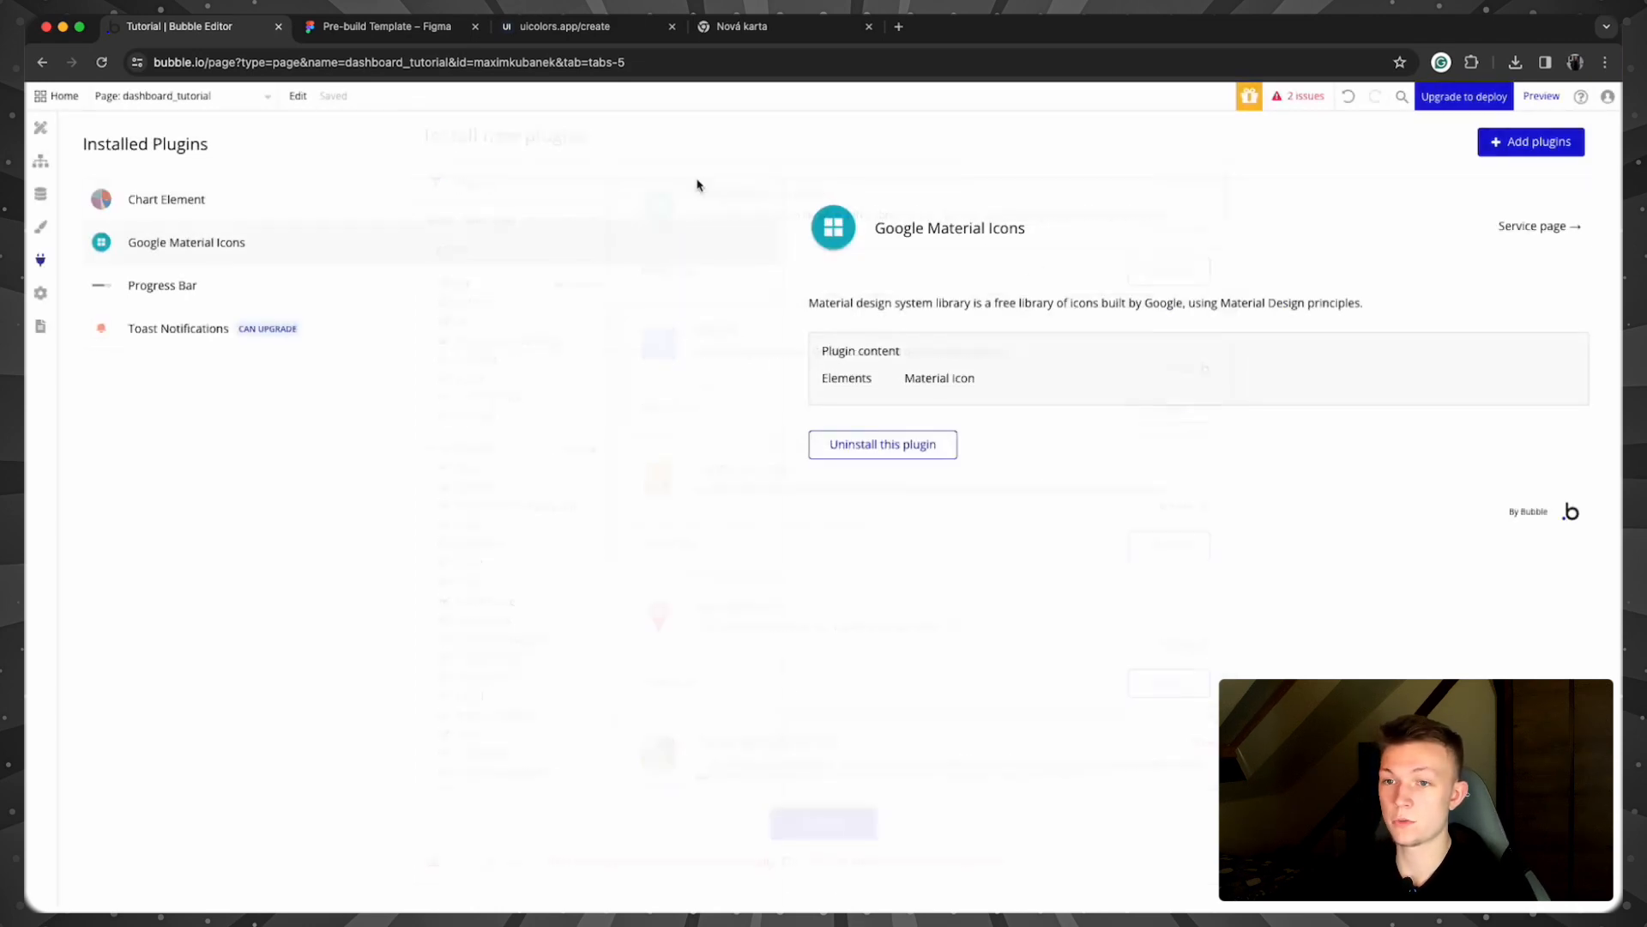
left_click(41, 128)
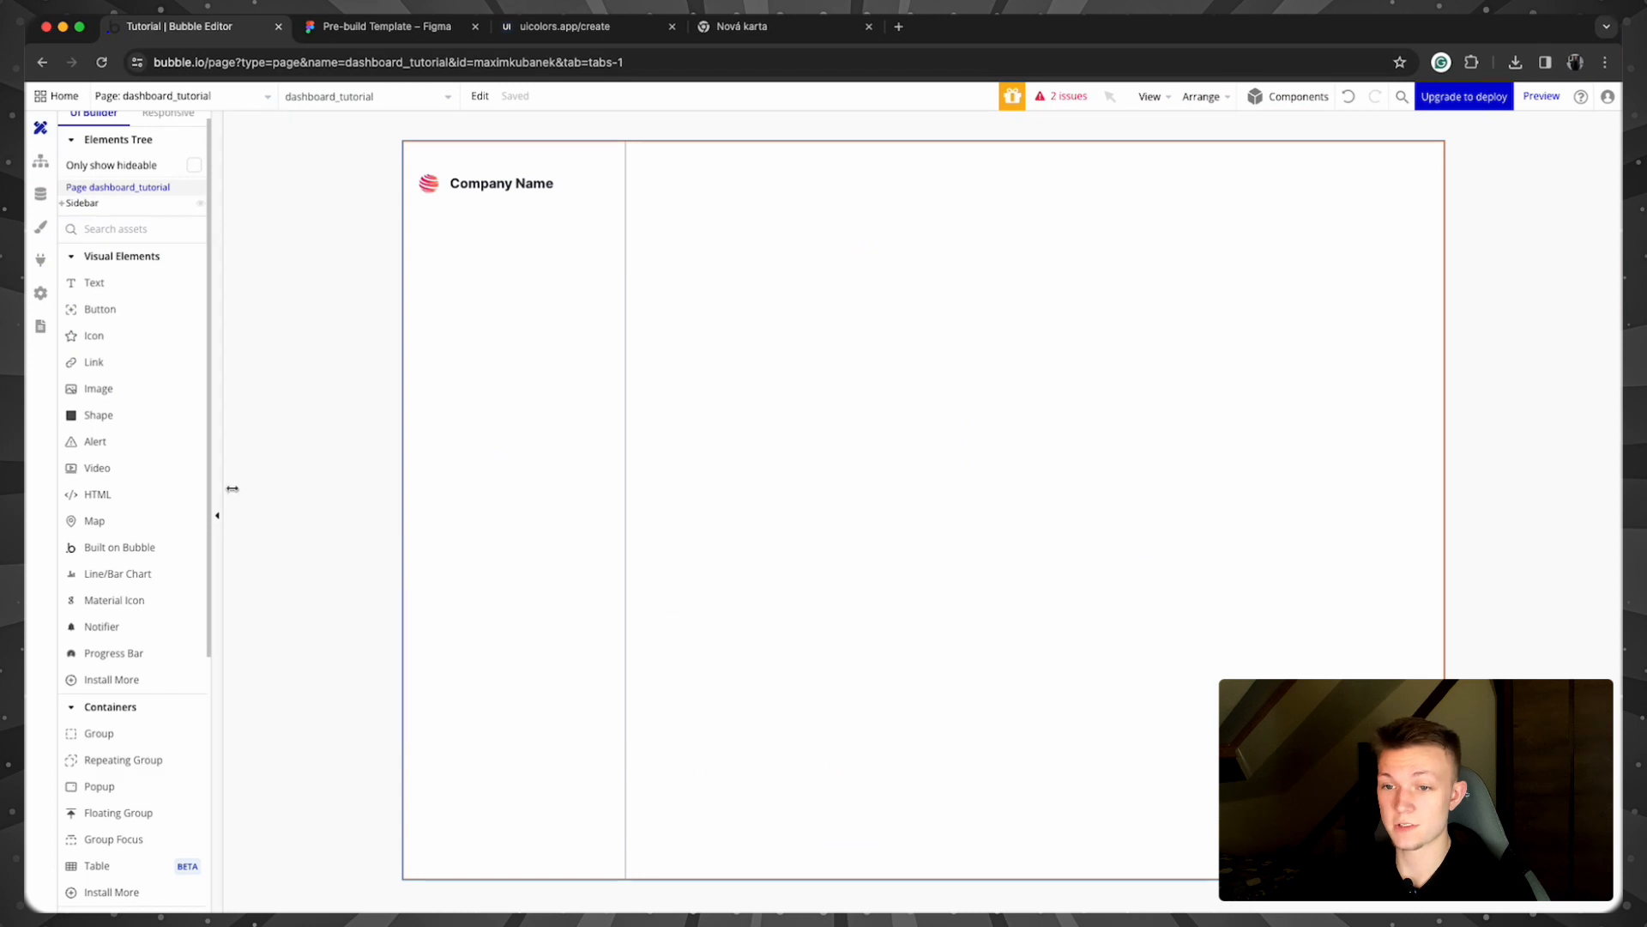
Step: Add a 'home' Material Icon to the sidebar, coloured dark #373737 and sized 30×30 px
left_click(144, 600)
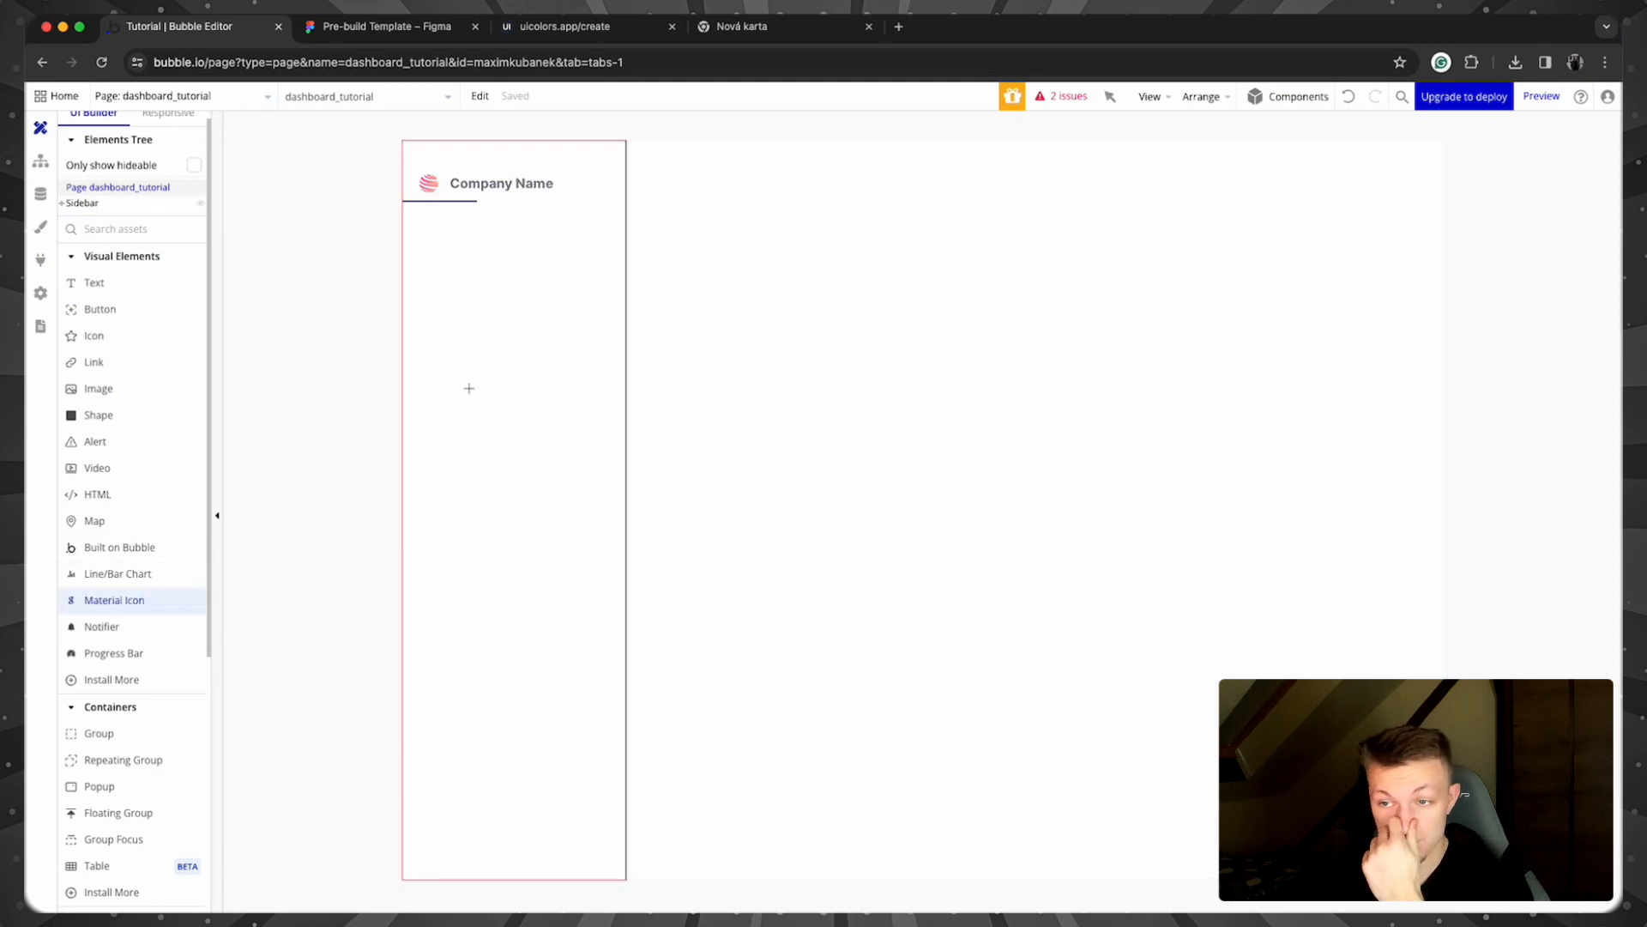
left_click_drag(434, 277, 475, 317)
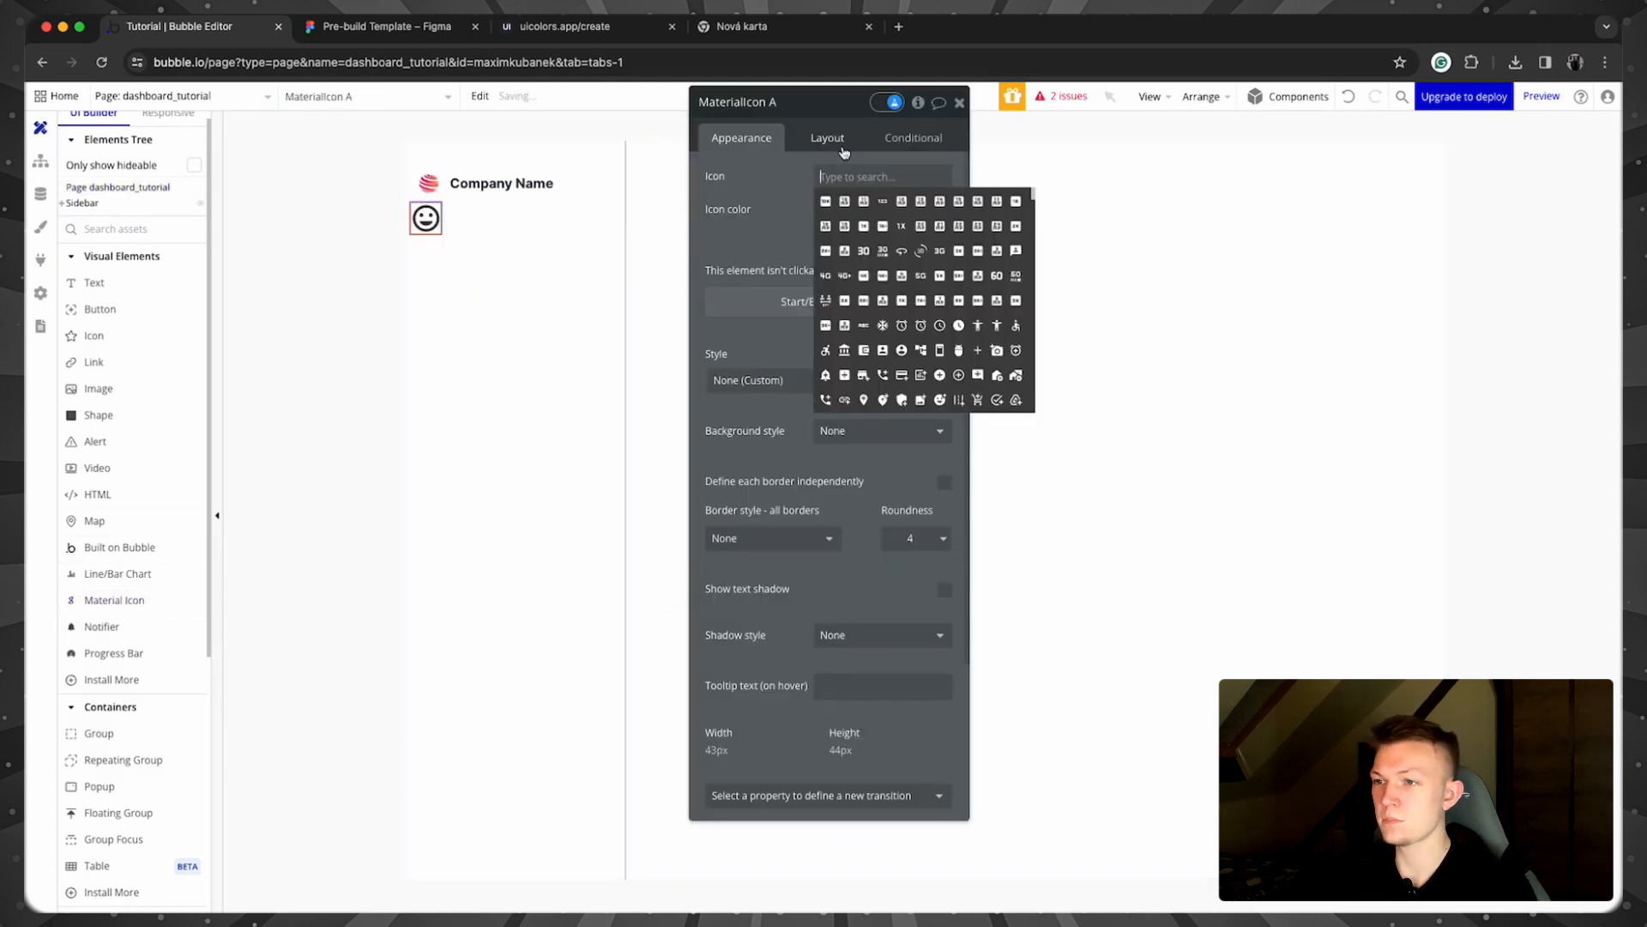
type("home")
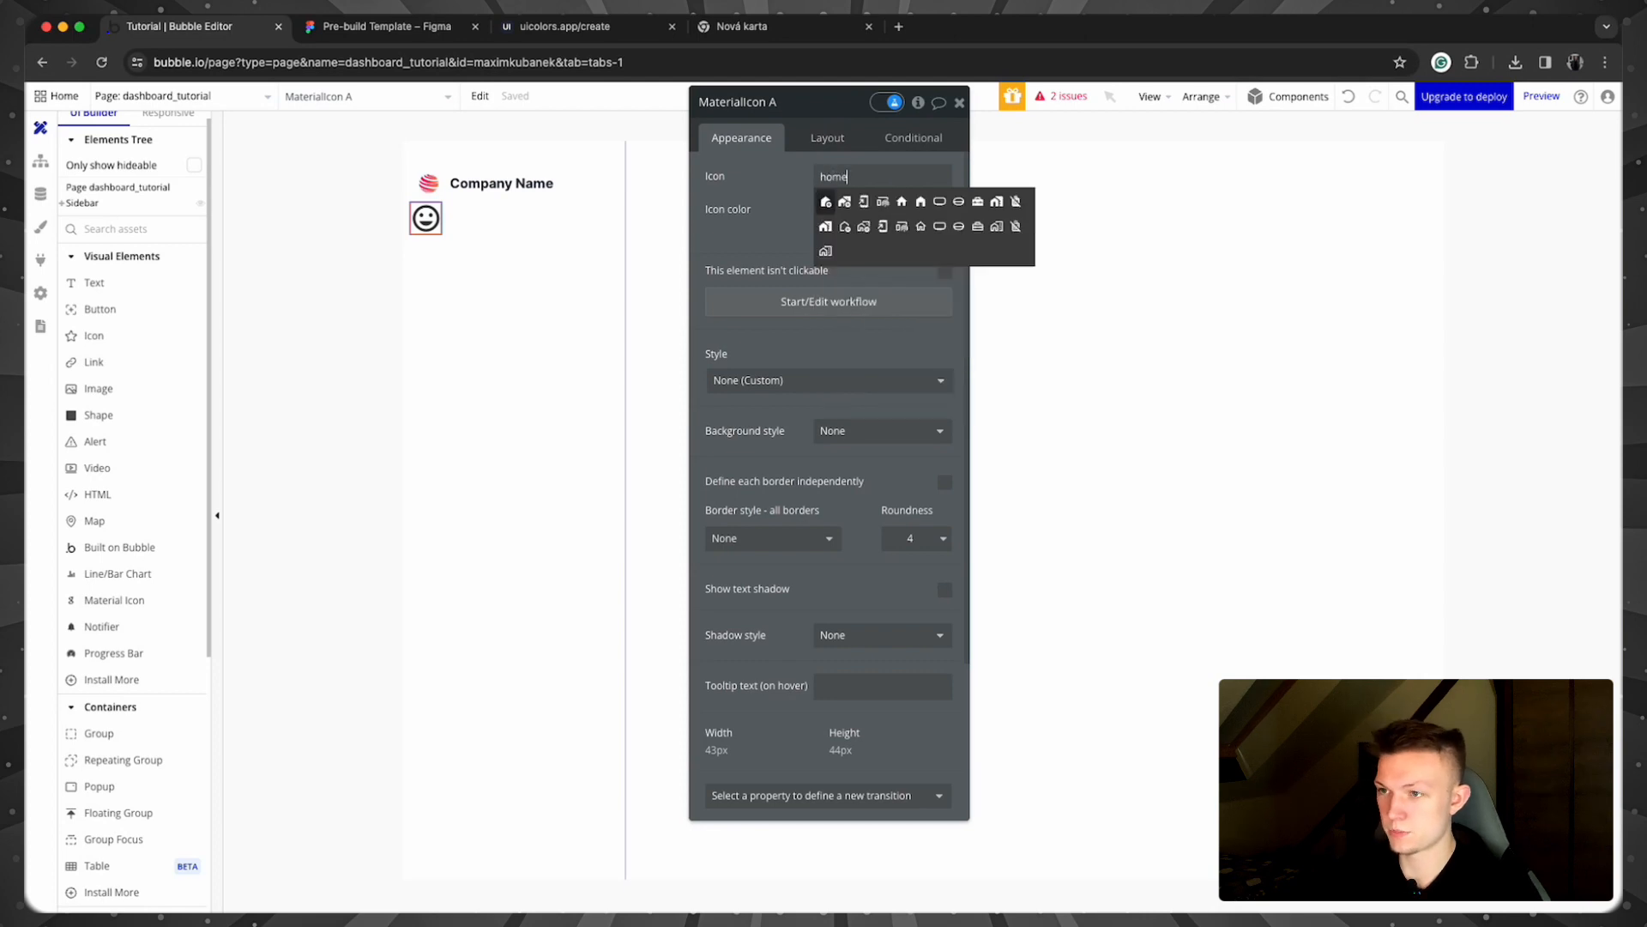
left_click(901, 202)
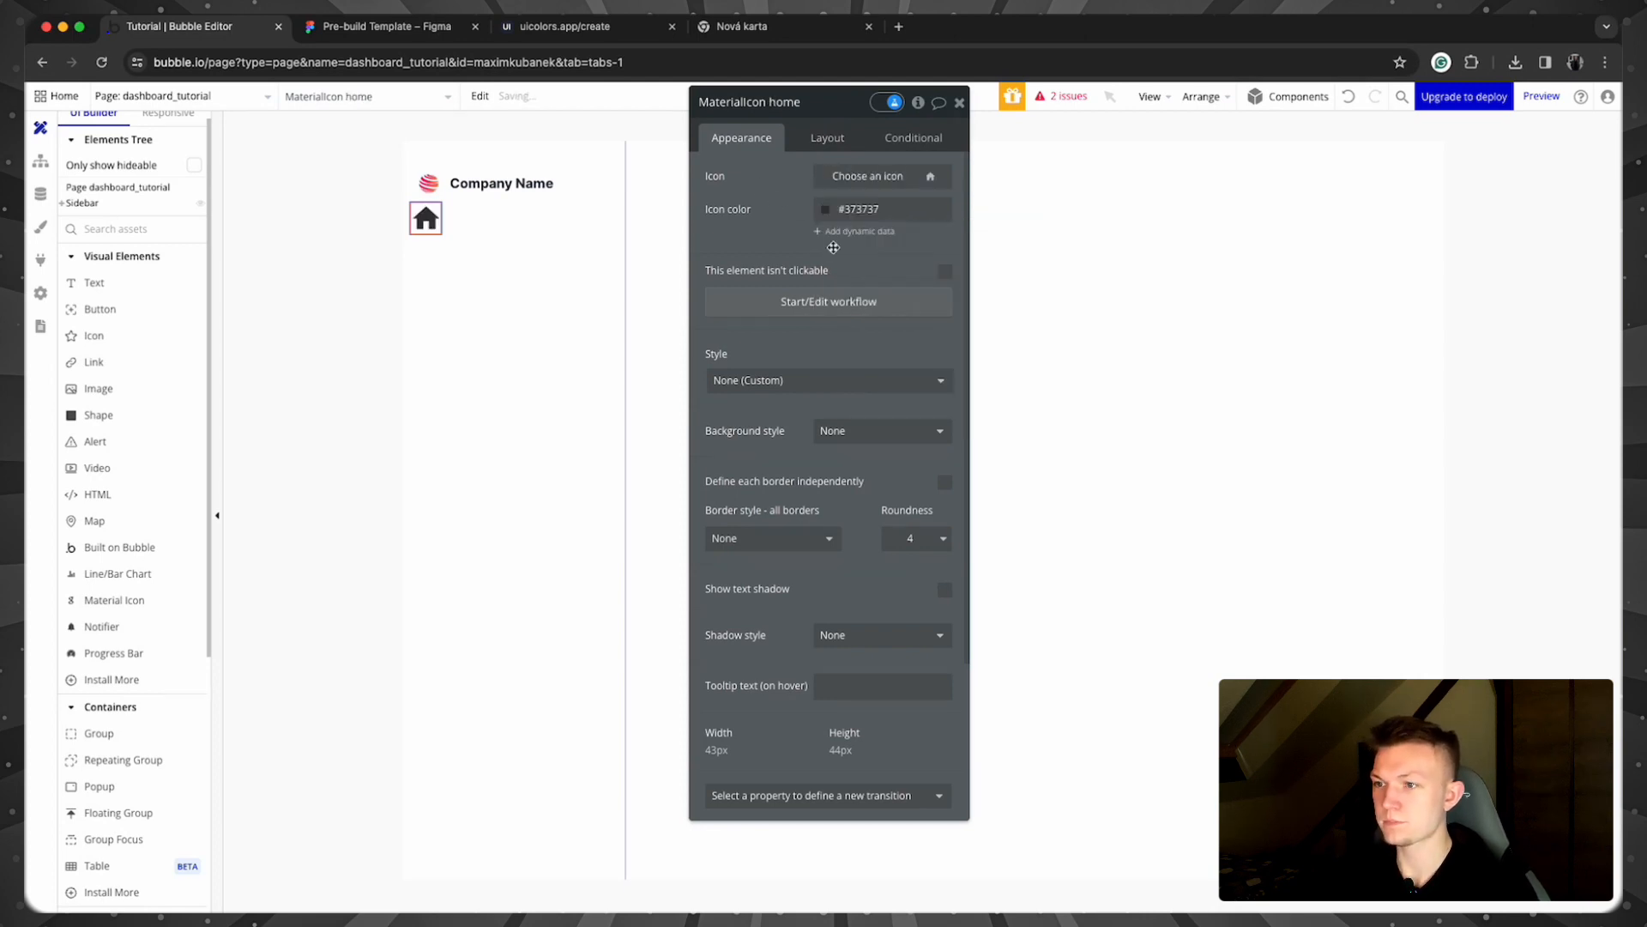
left_click(828, 215)
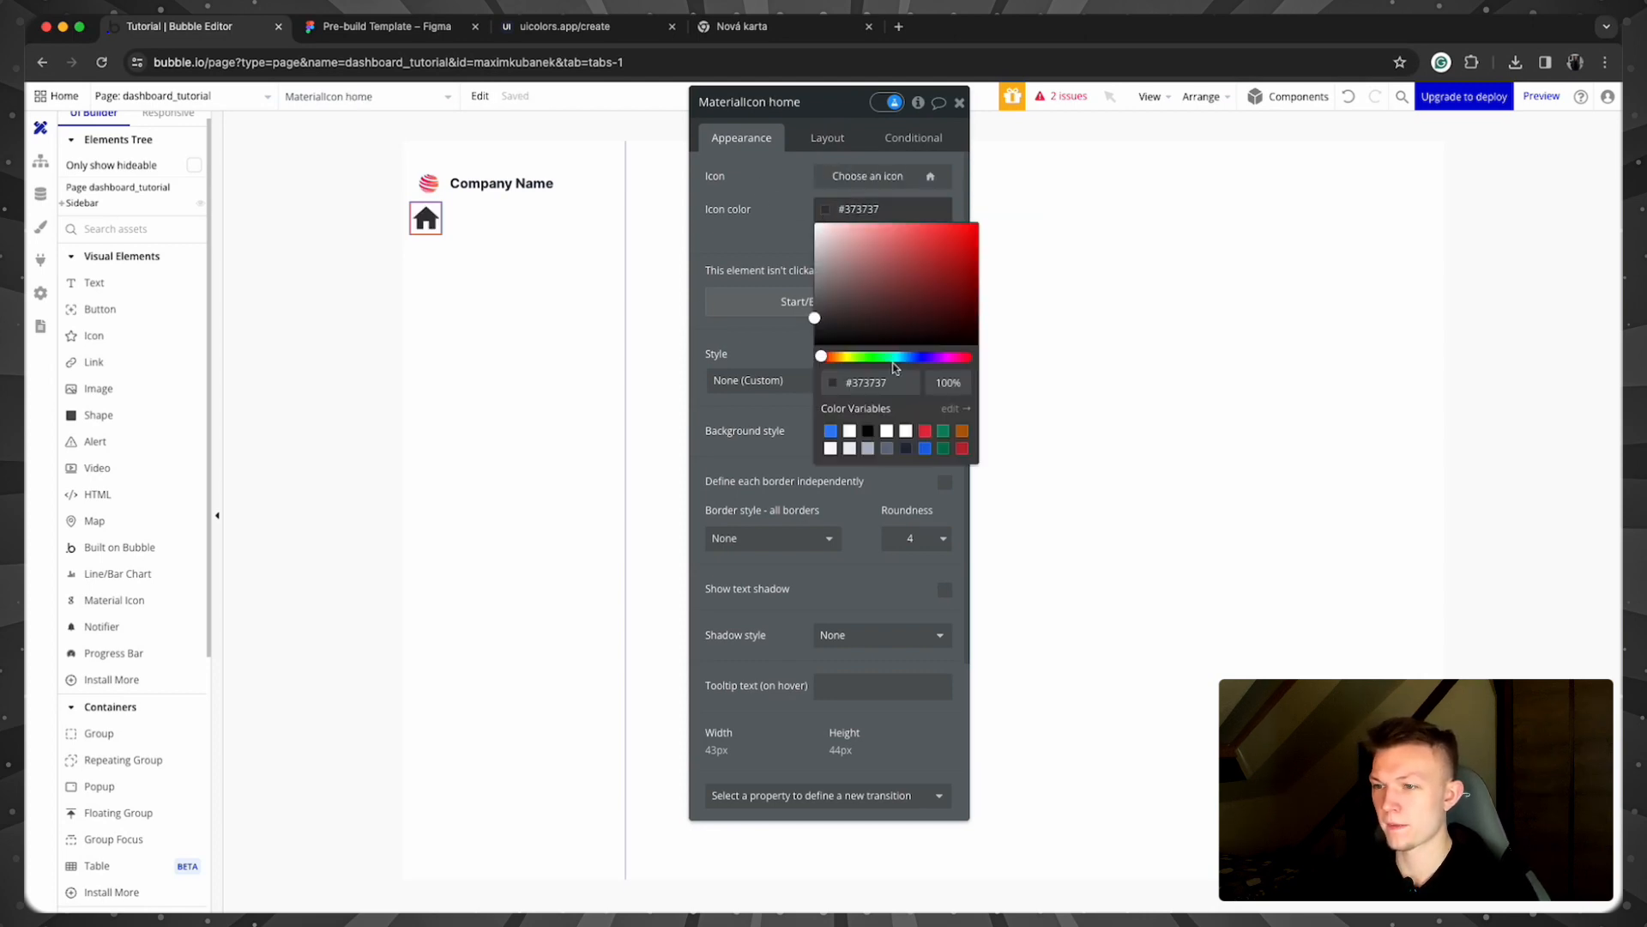
left_click(906, 450)
left_click(777, 253)
left_click(827, 138)
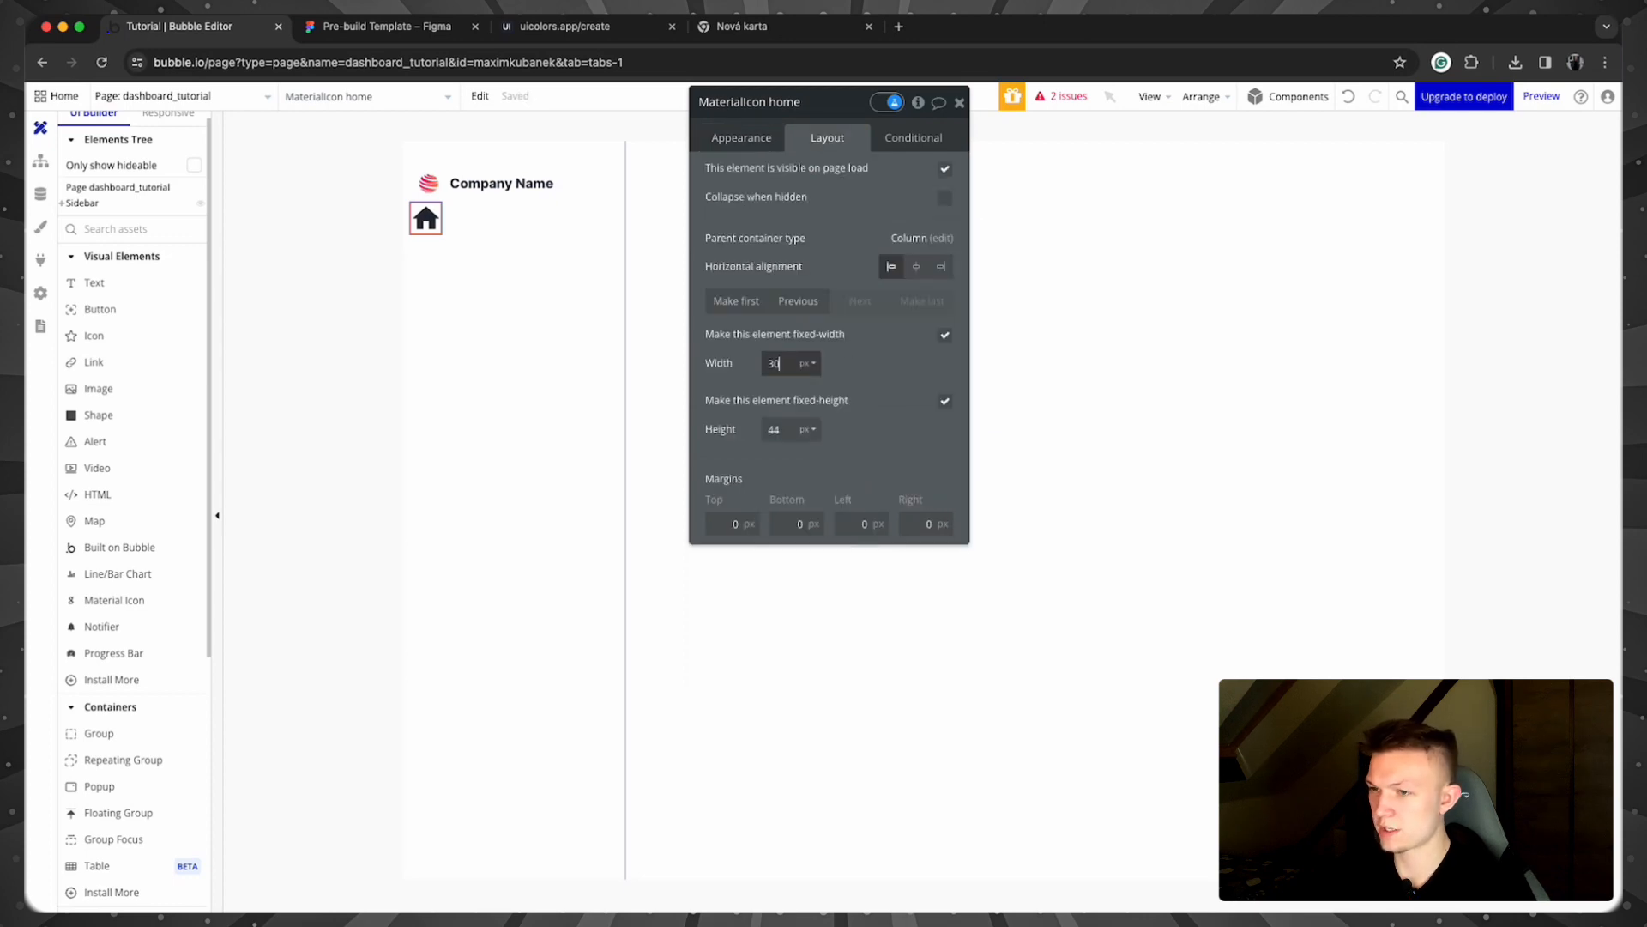
key("Tab")
type("30")
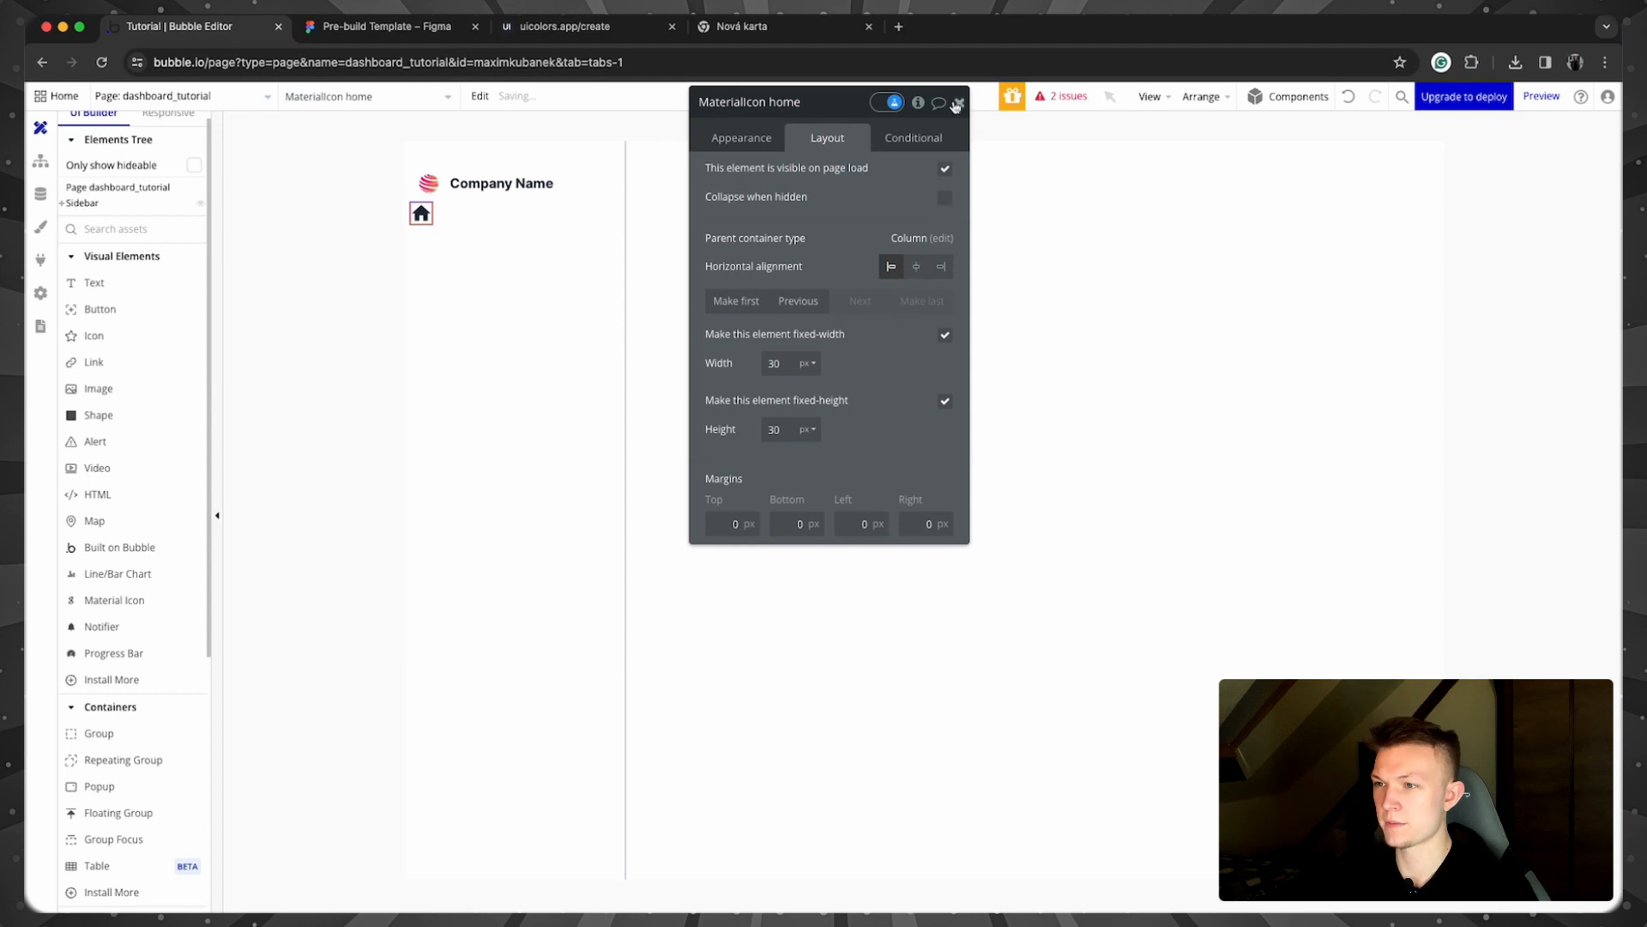
left_click(957, 103)
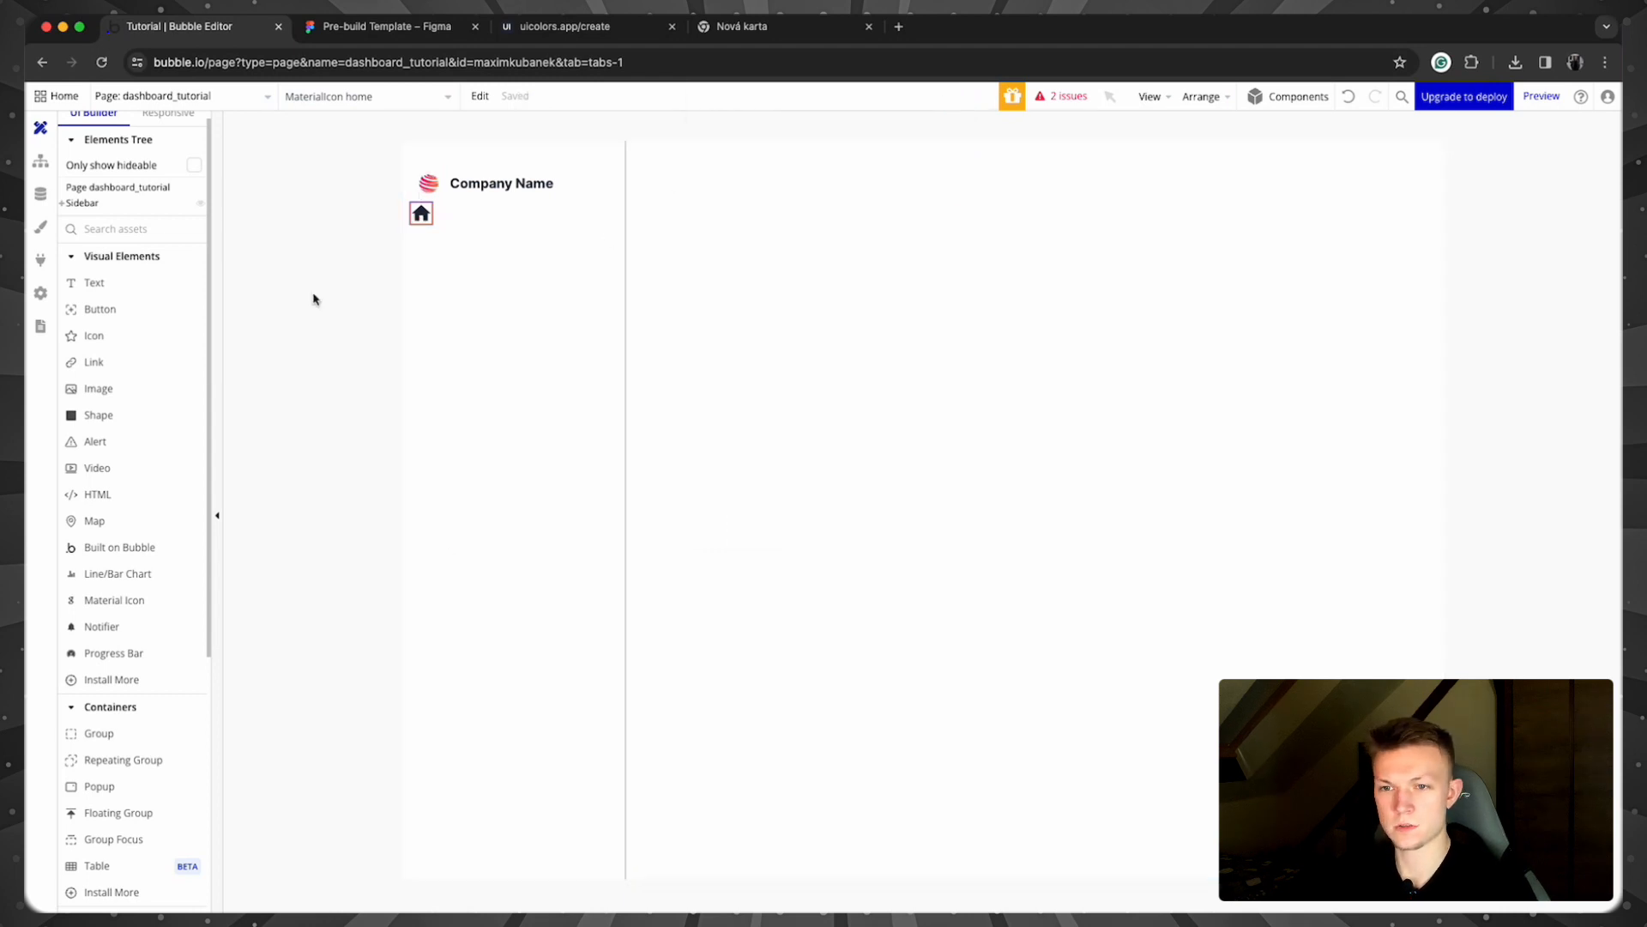
Step: Draw a text element reading 'Home' below the house icon, with min width 0 and min height 5
left_click(95, 282)
left_click_drag(407, 245, 525, 285)
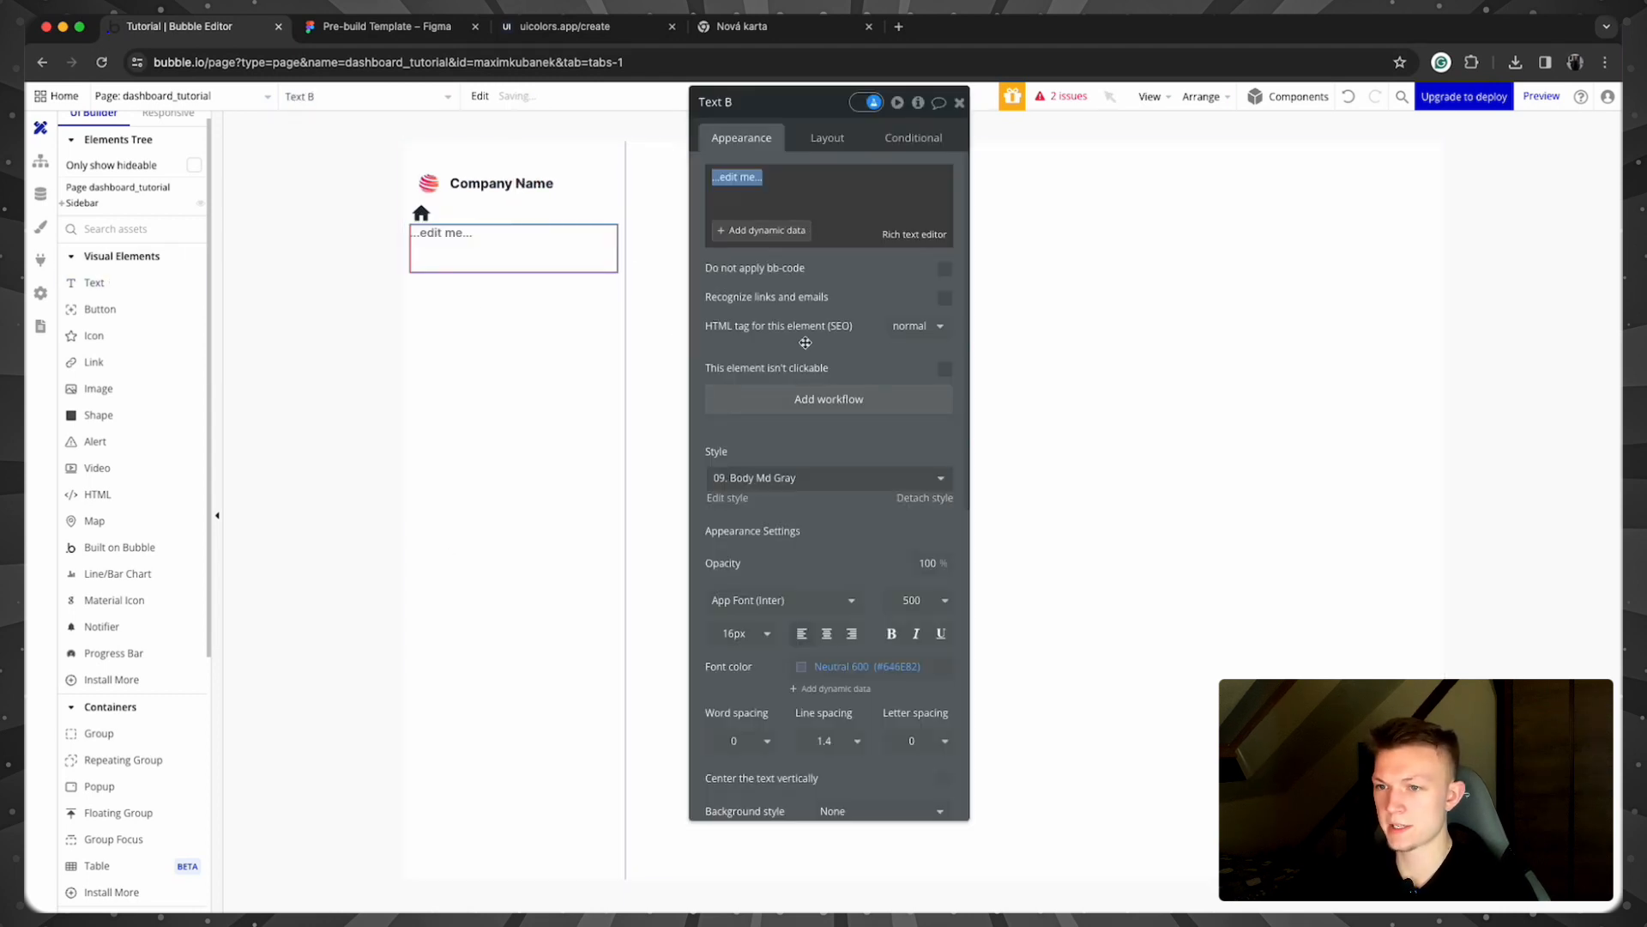
type("Home")
left_click(813, 151)
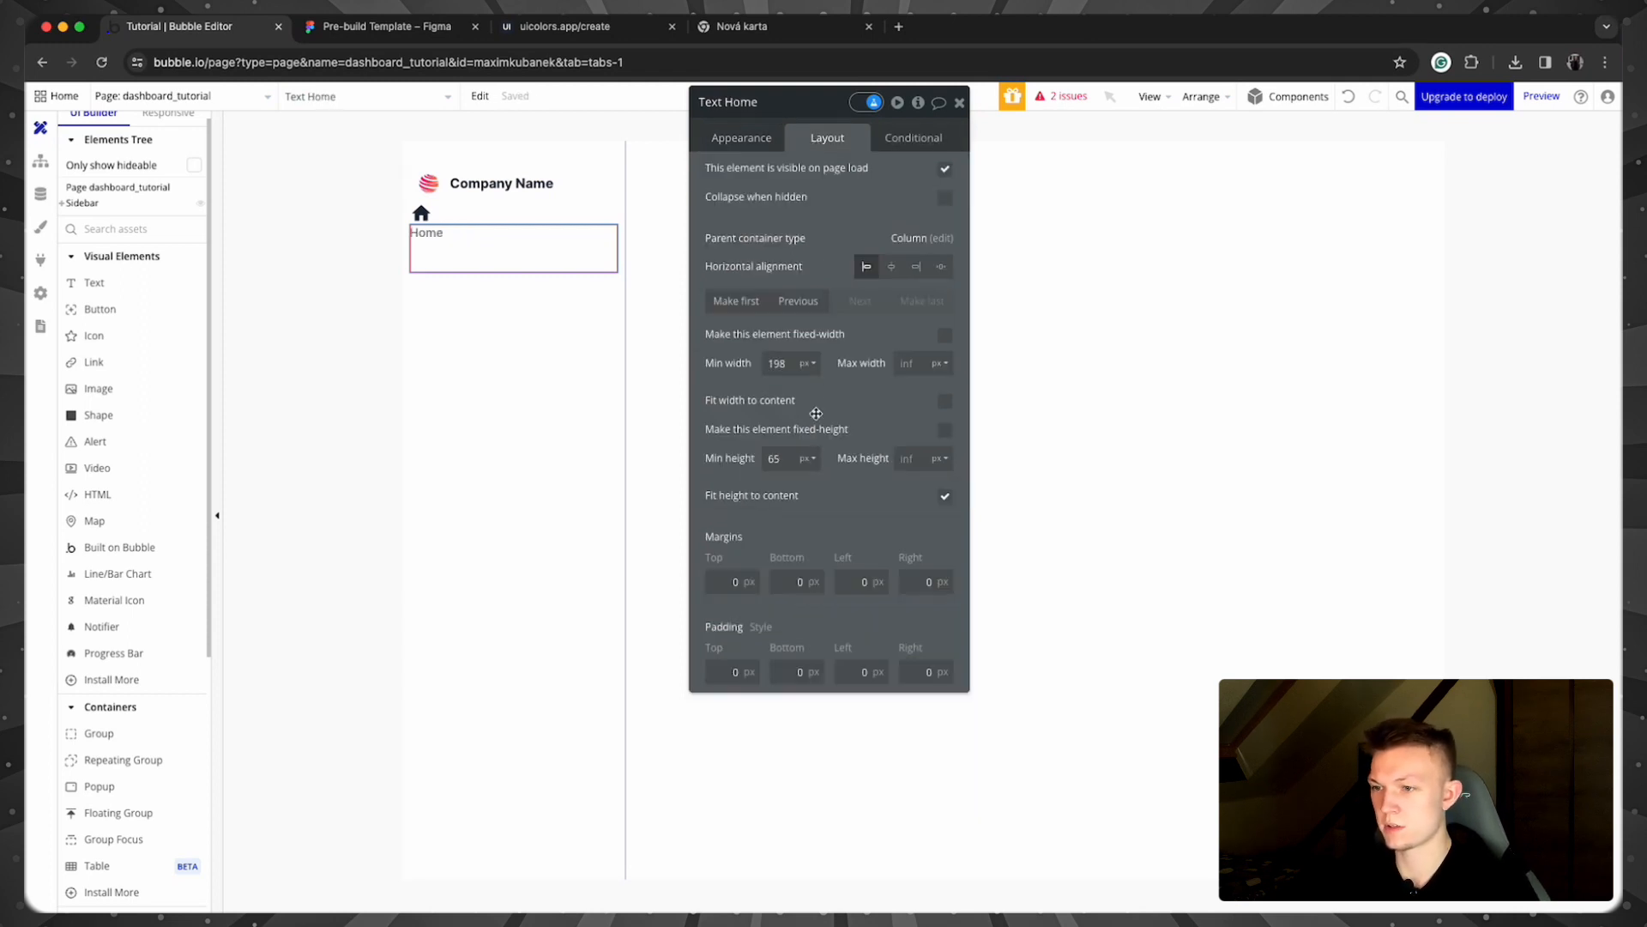
key("BackSpace")
double_click(776, 363)
type("0")
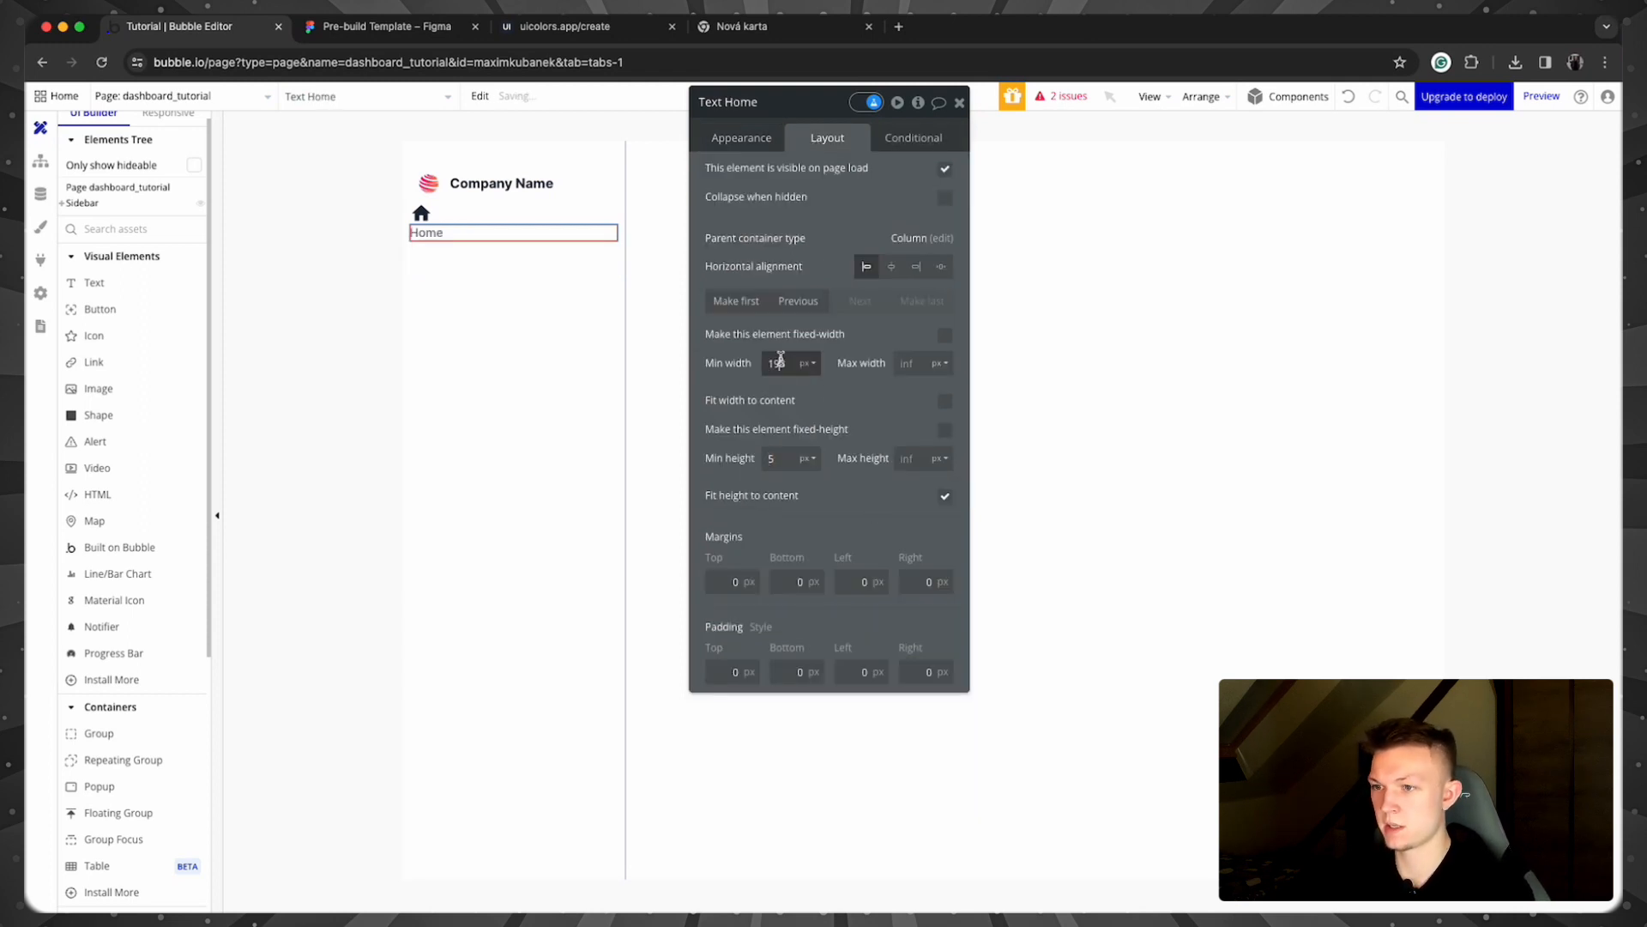
Step: Style the Home label as 07. Body Lg with font weight 600
left_click(731, 136)
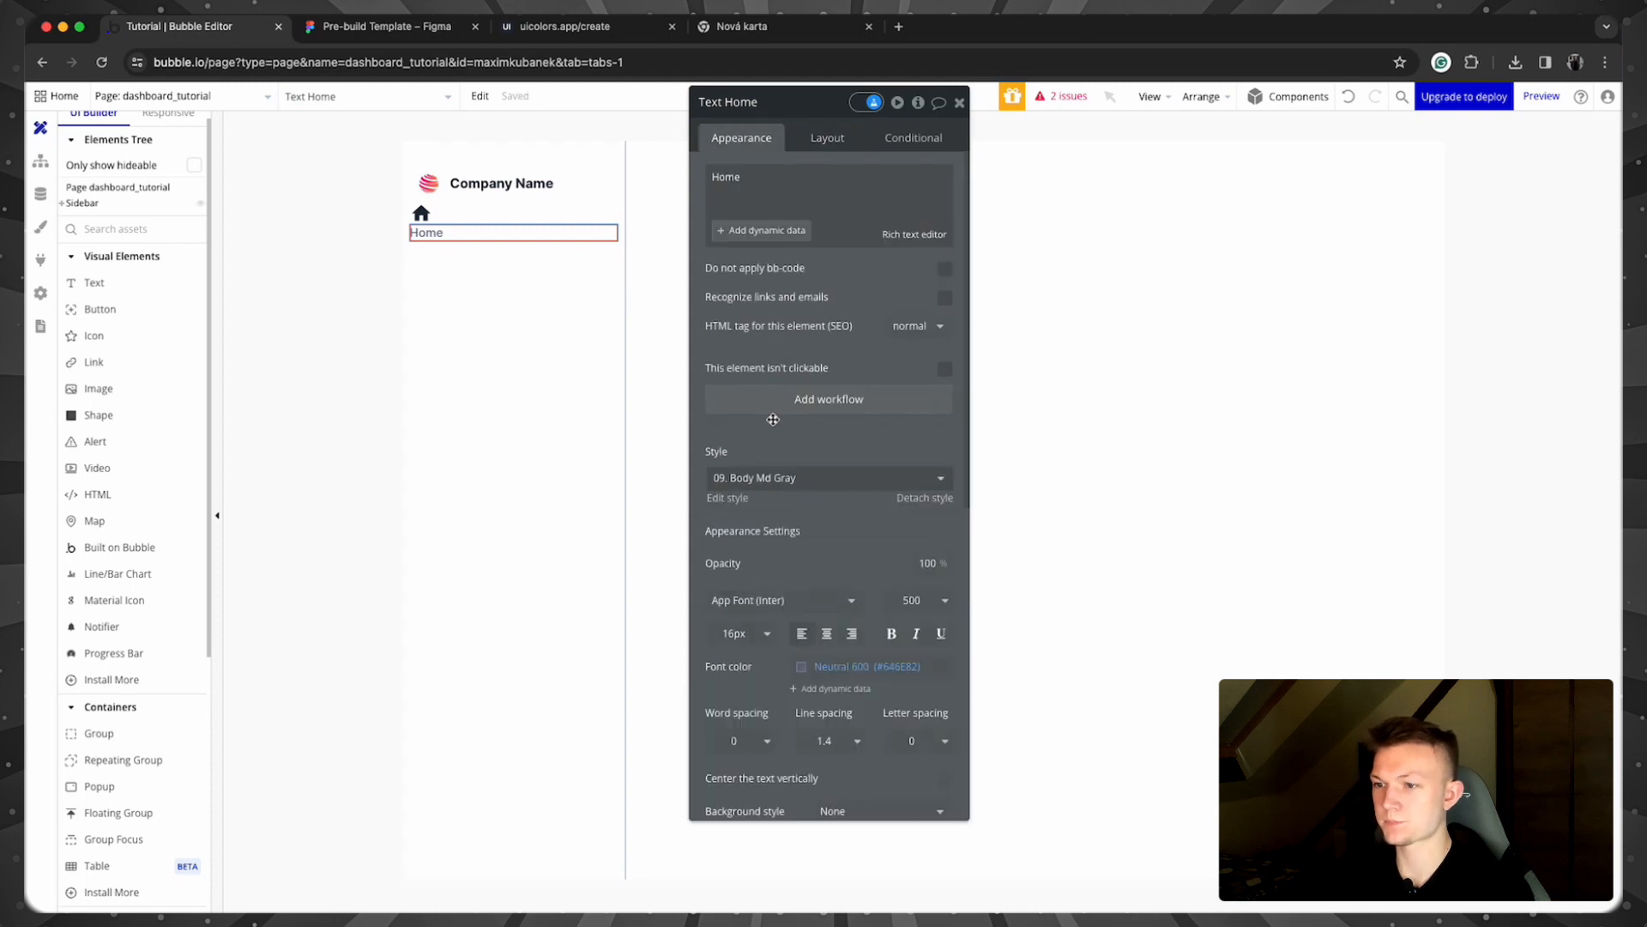
scroll(807, 652, "down", 1)
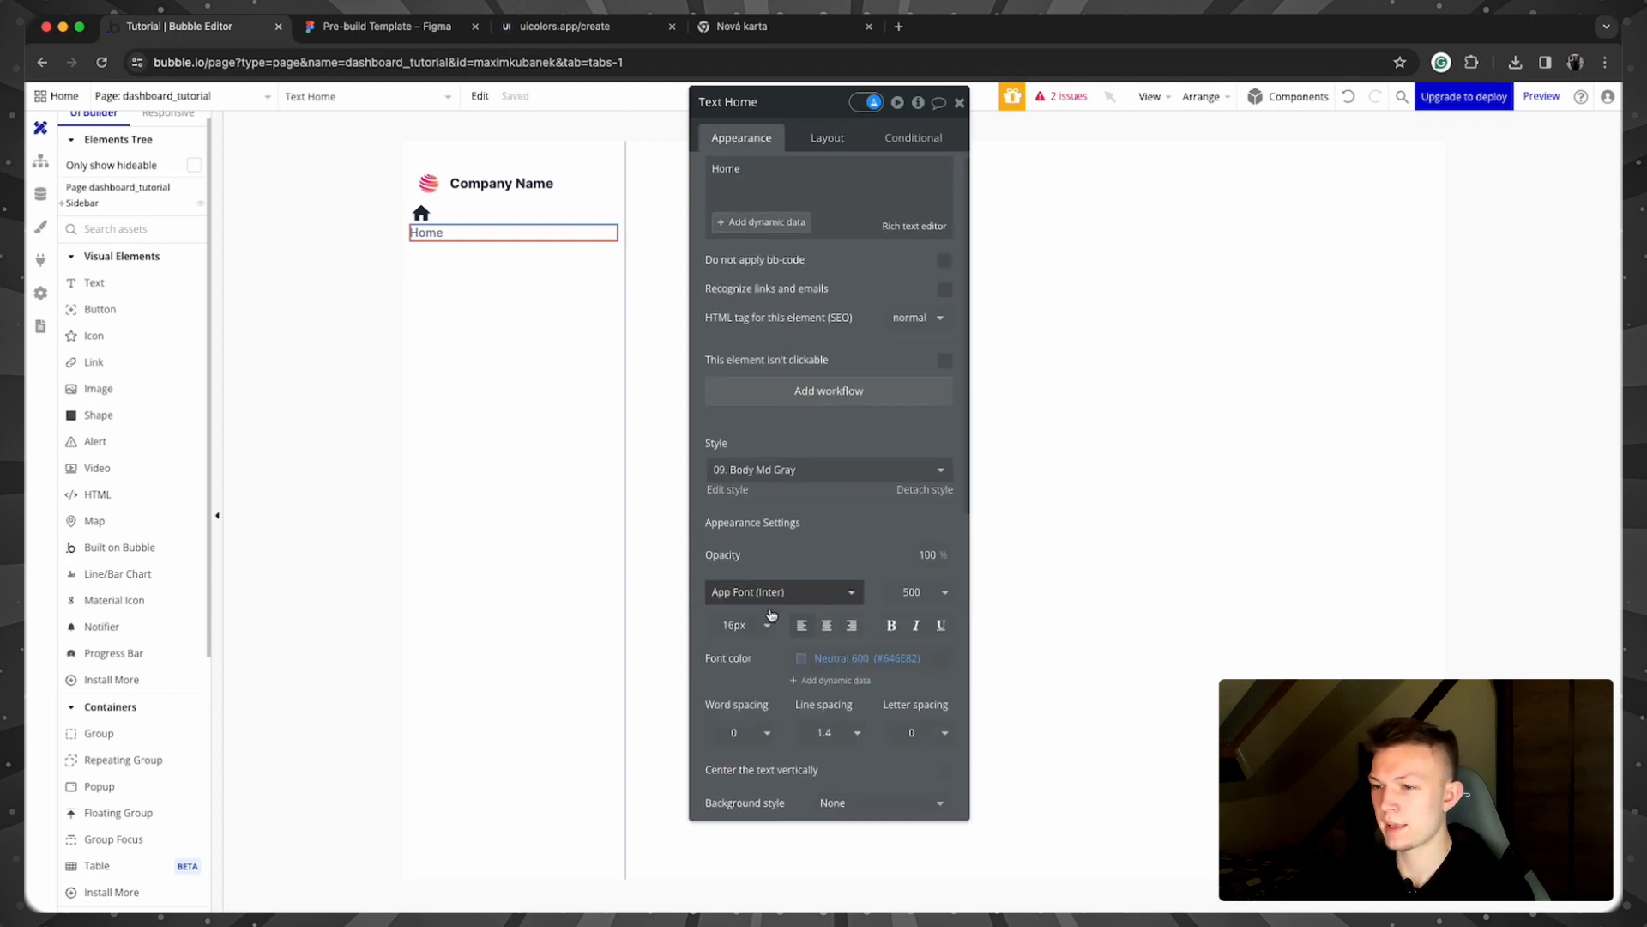
left_click(804, 649)
left_click(780, 504)
left_click(790, 459)
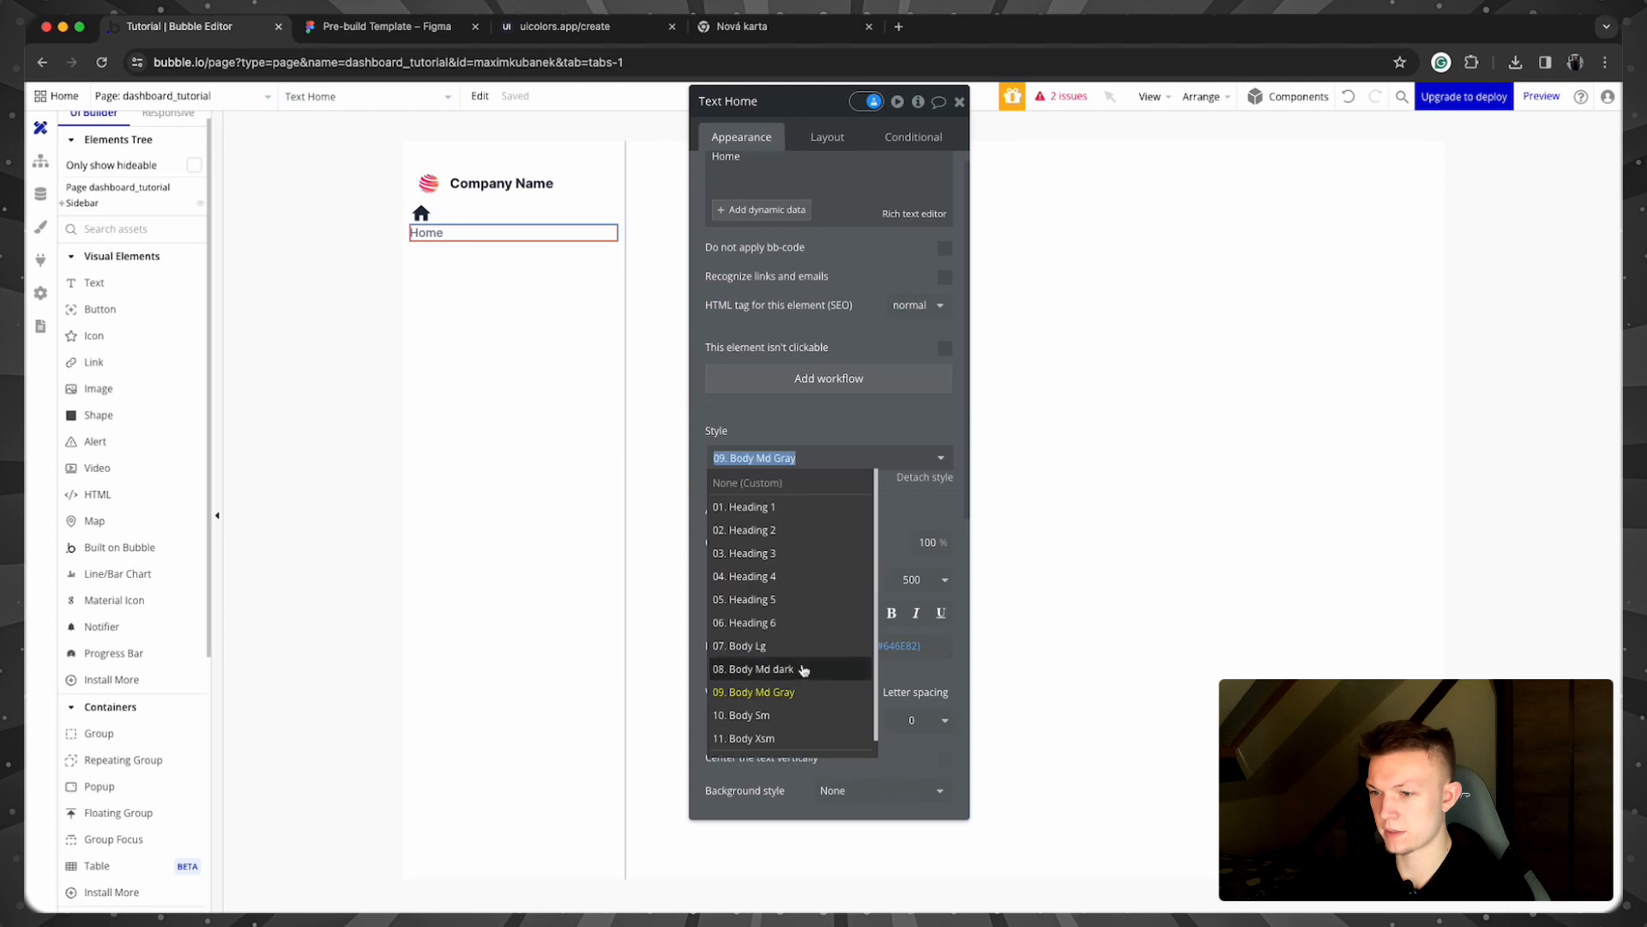
left_click(800, 648)
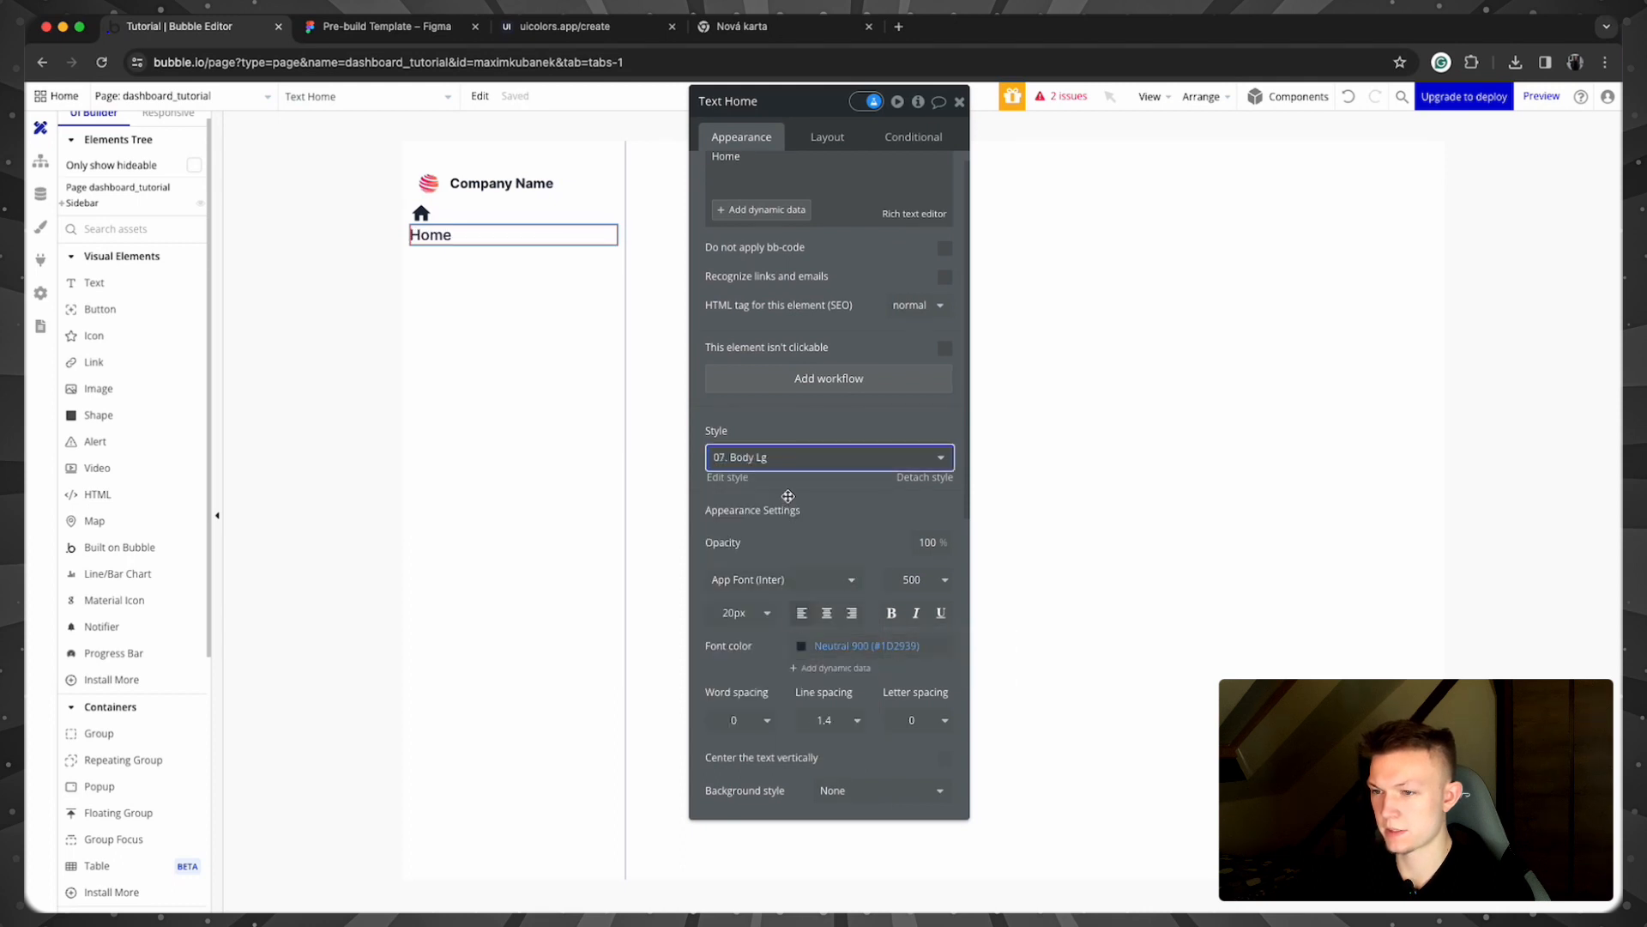
left_click(917, 579)
left_click(975, 746)
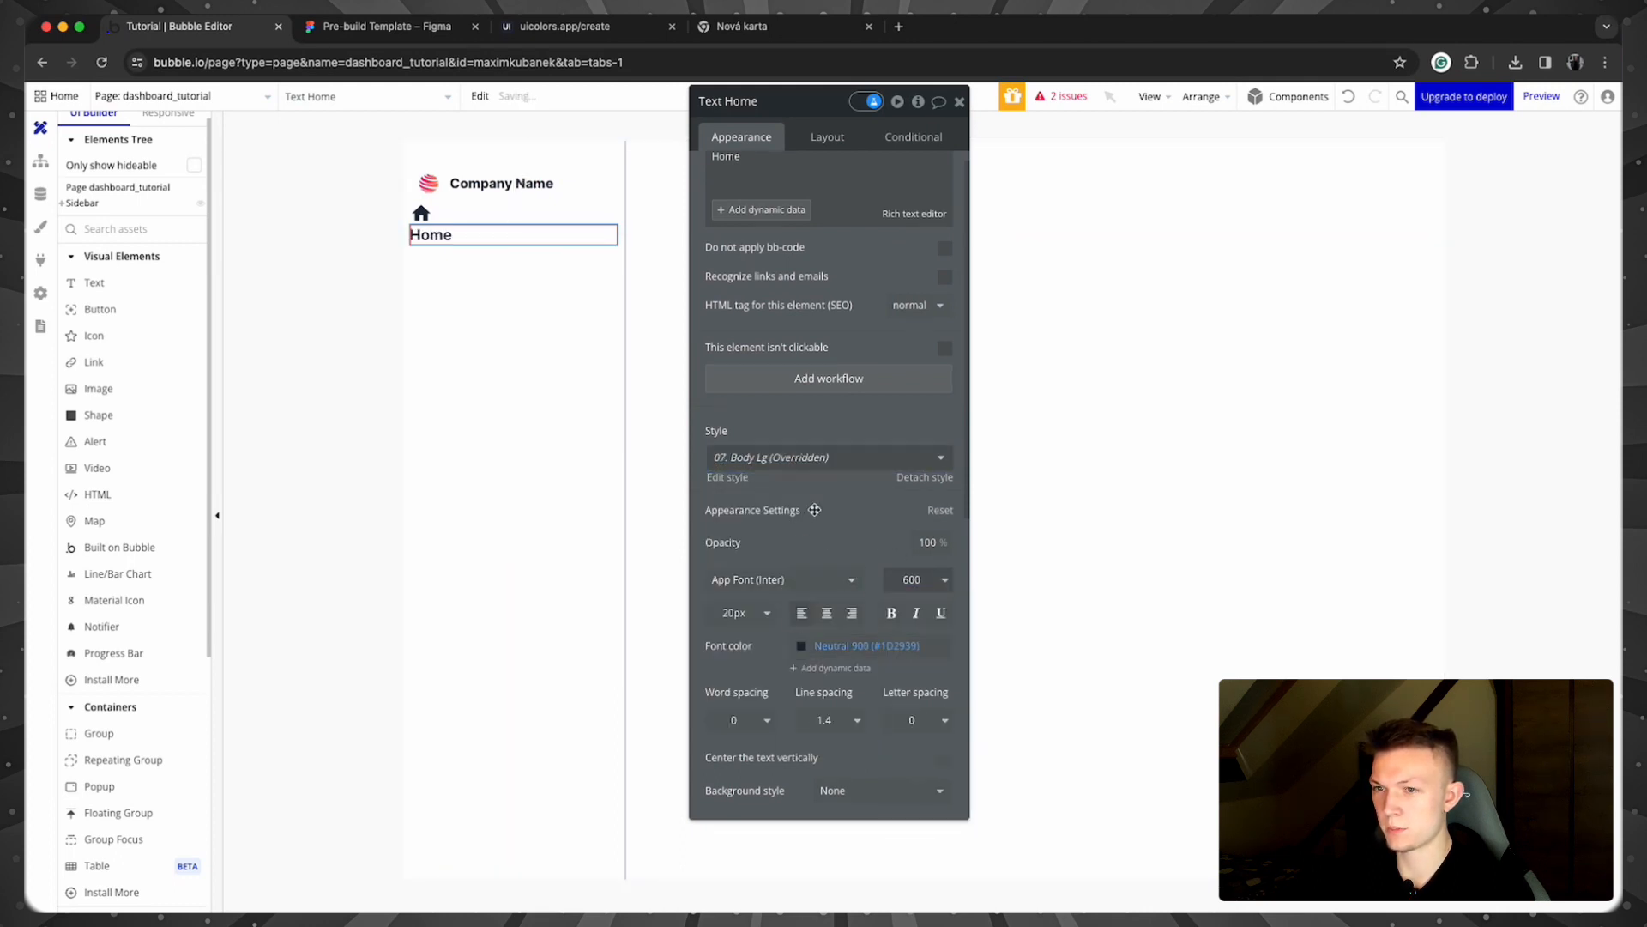
left_click(575, 324)
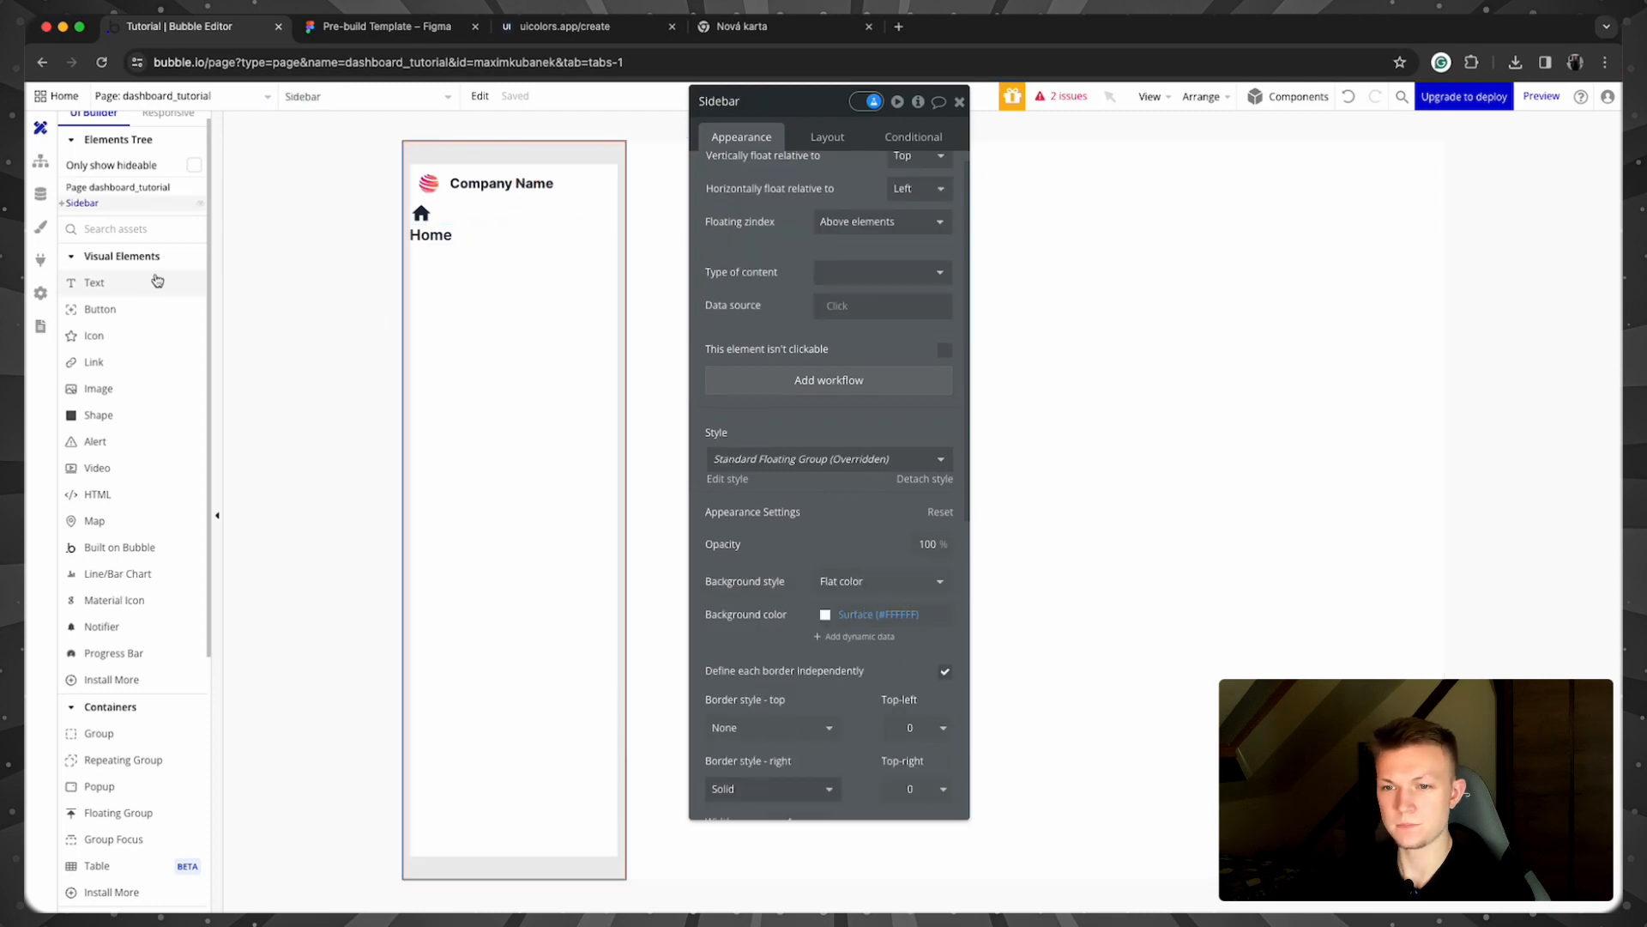
Step: Add an arrow_forward_ios Material Icon below the Home label, sized 20×20 px
left_click(114, 599)
left_click_drag(434, 275, 439, 278)
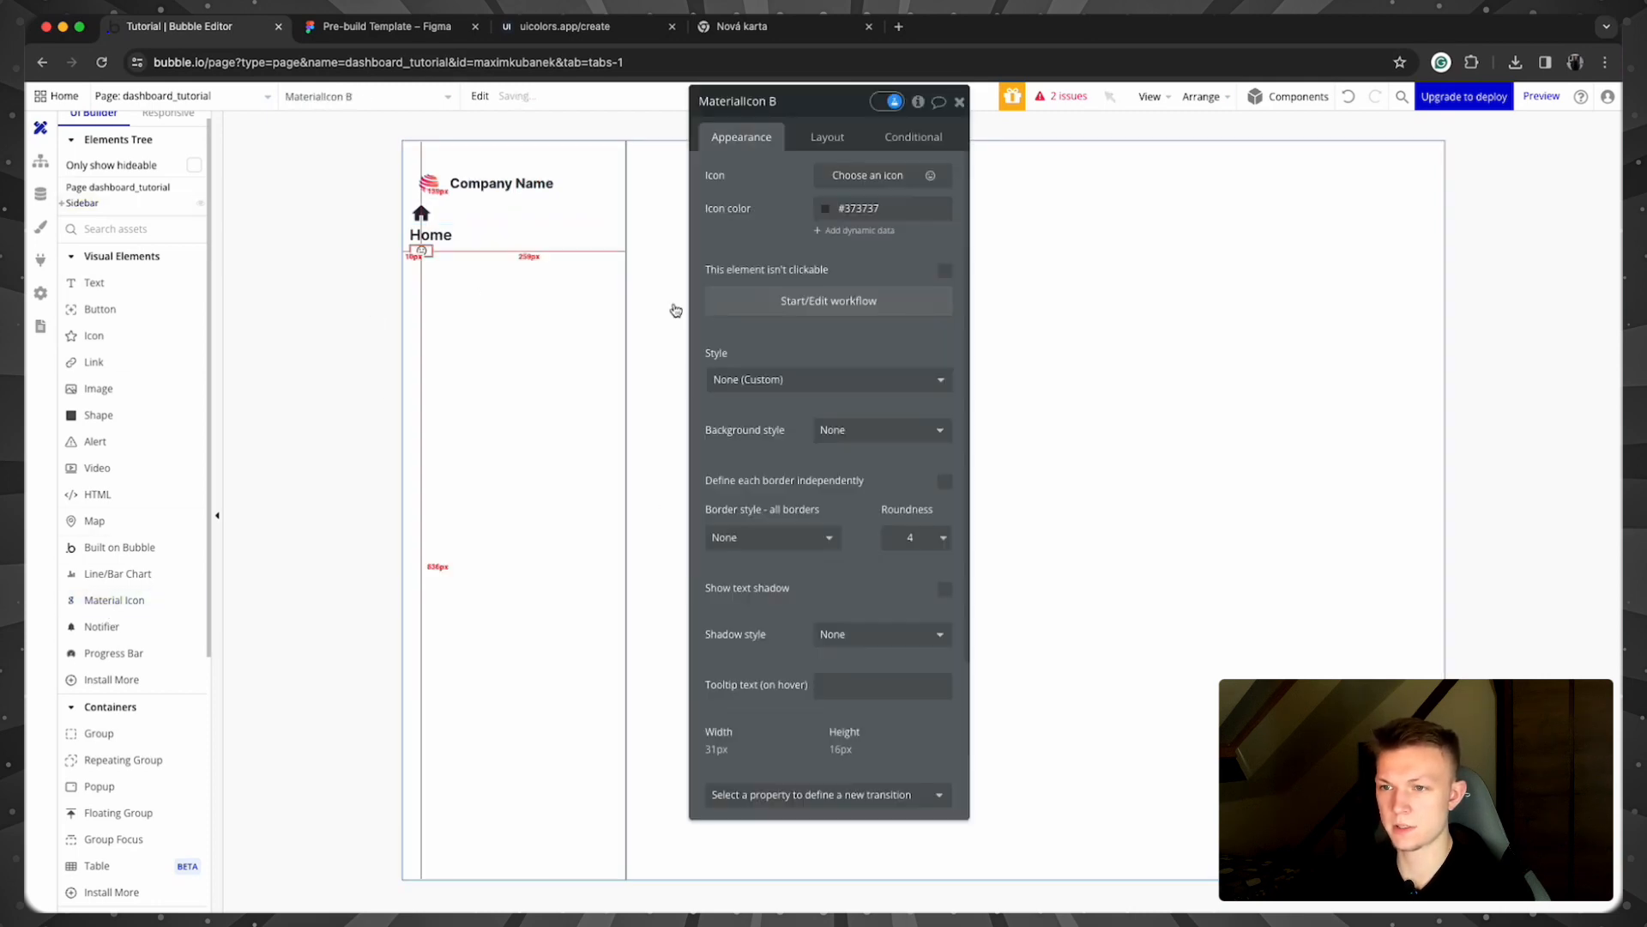
left_click(848, 174)
type("arrow")
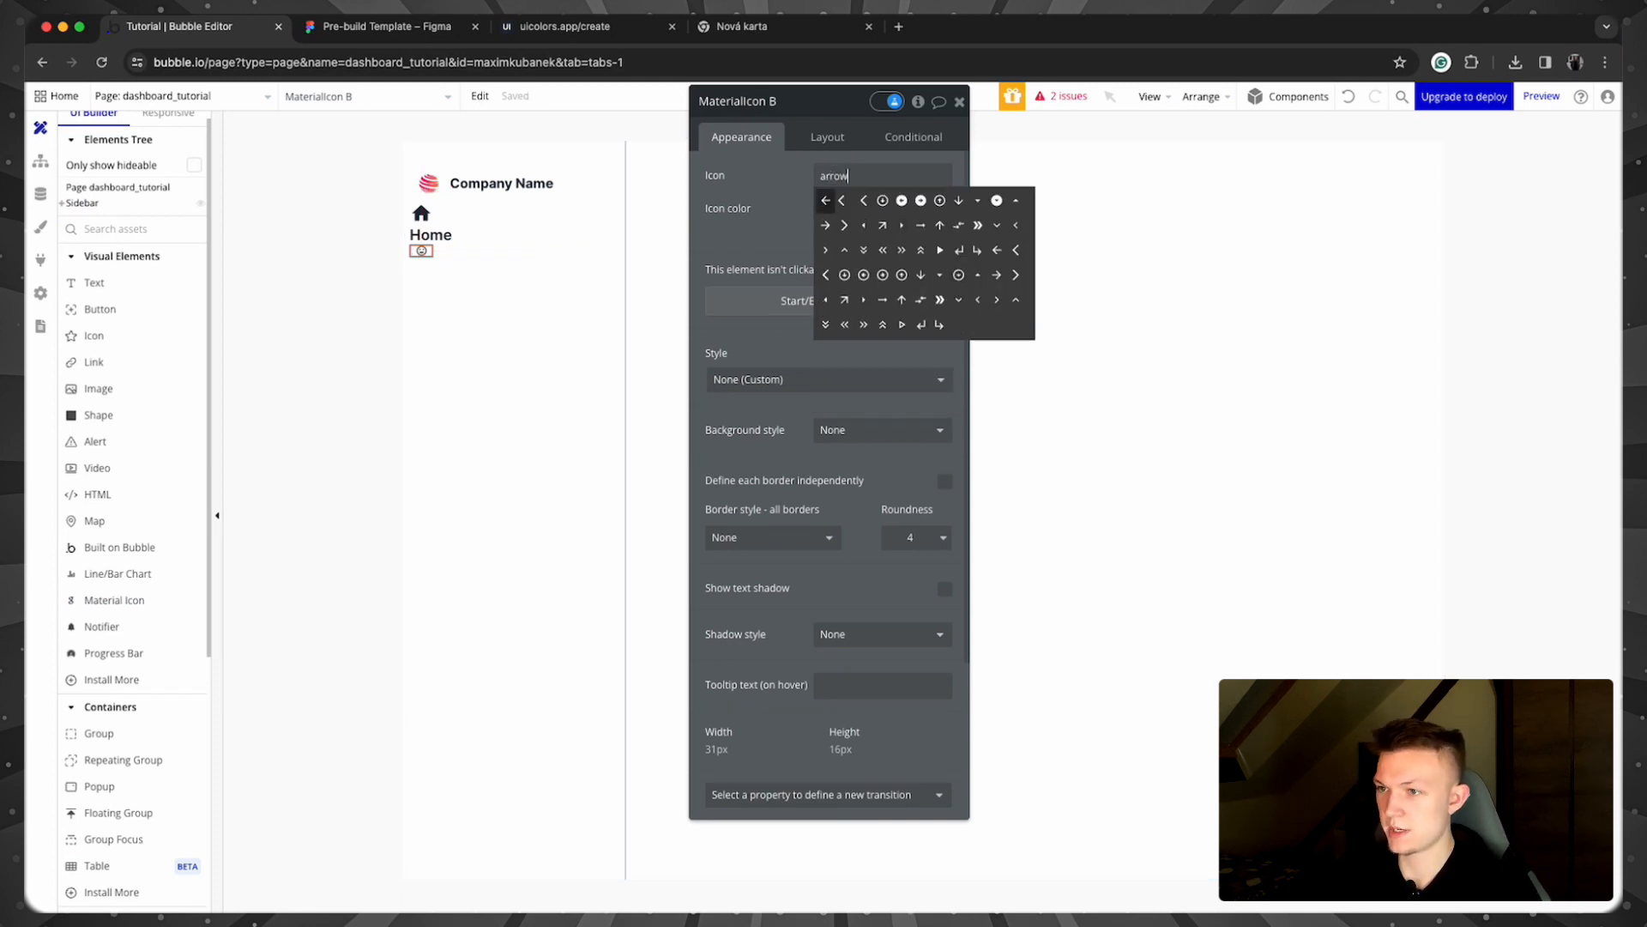
left_click(844, 225)
left_click(827, 136)
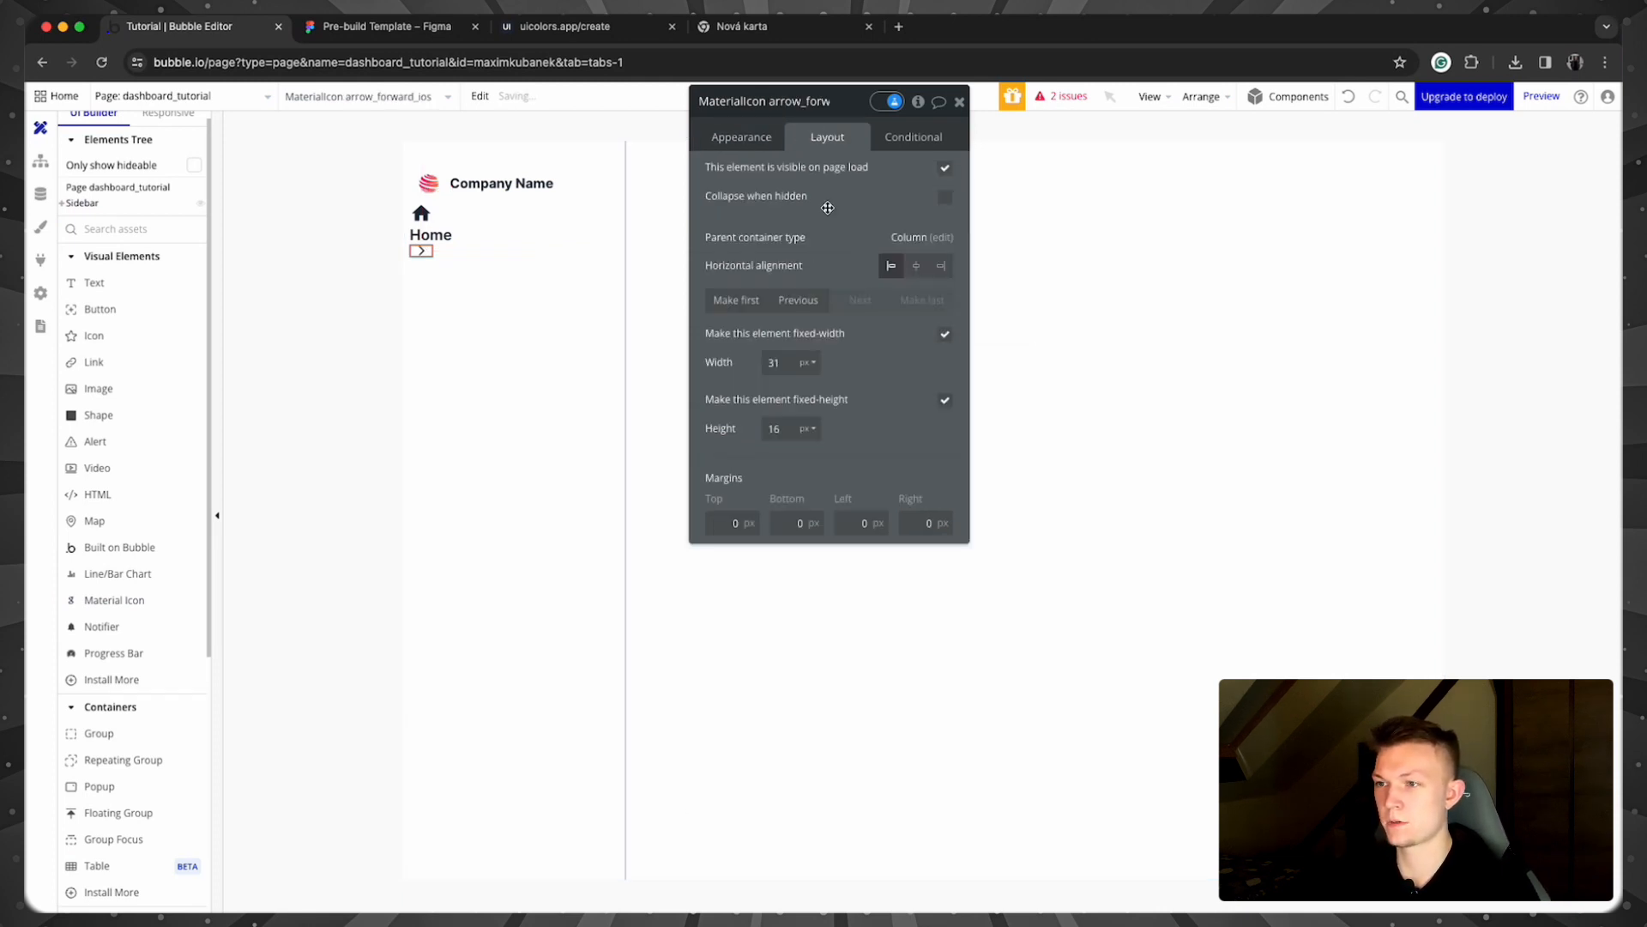
type("20")
key("Tab")
type("20")
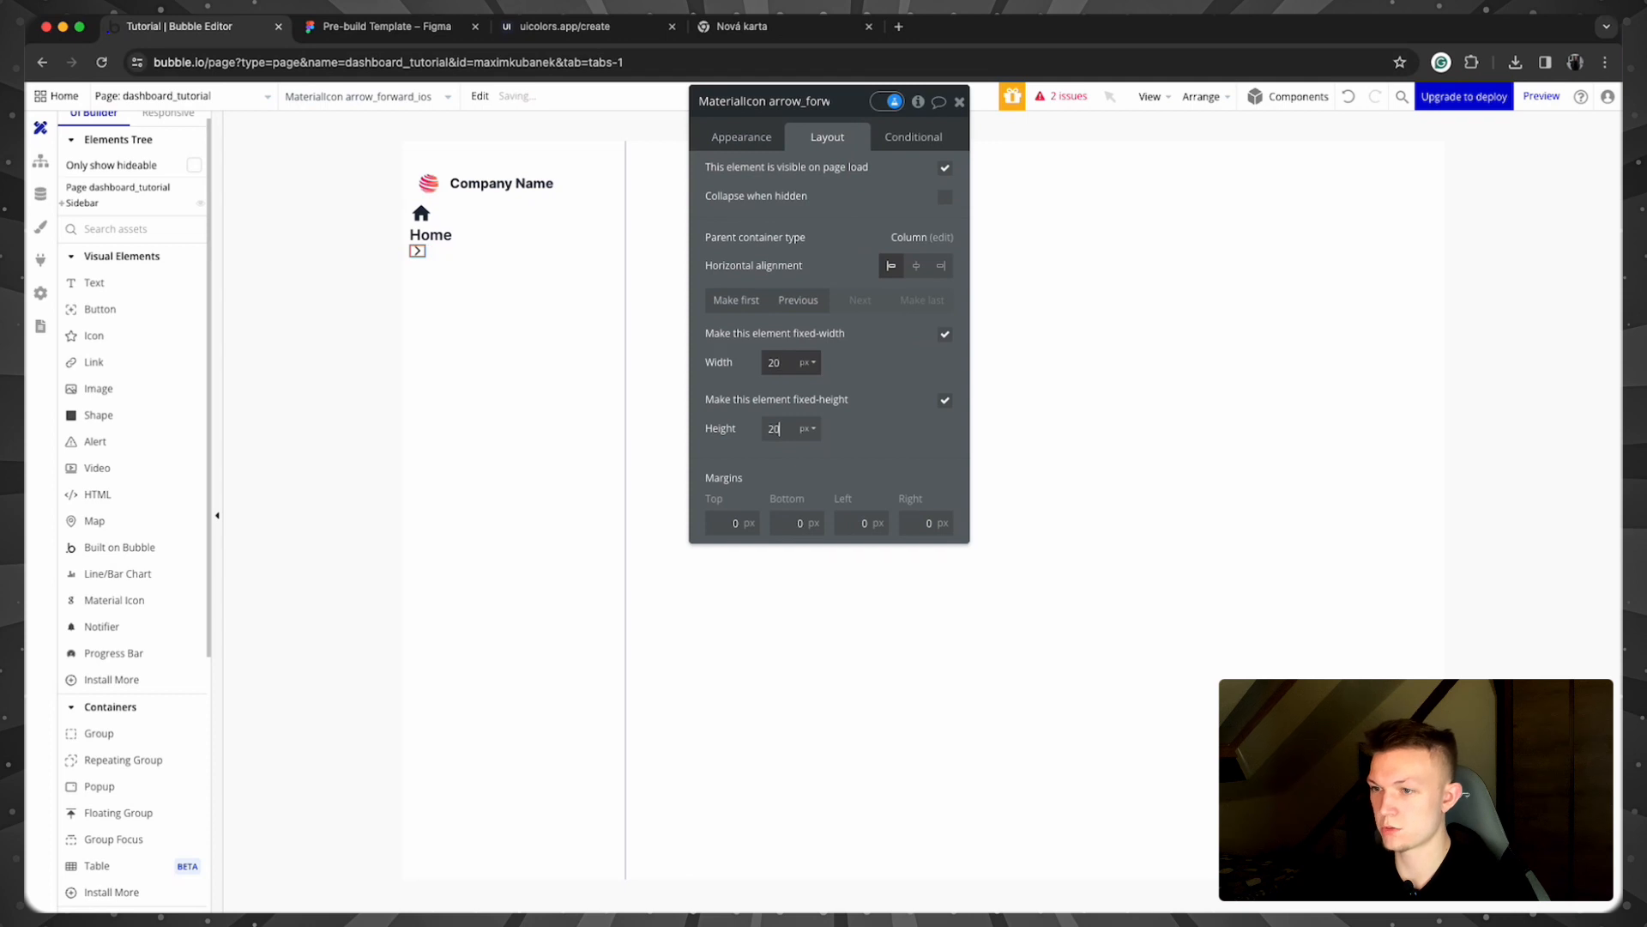
Step: Colour the arrow icon Neutral 900
left_click(777, 142)
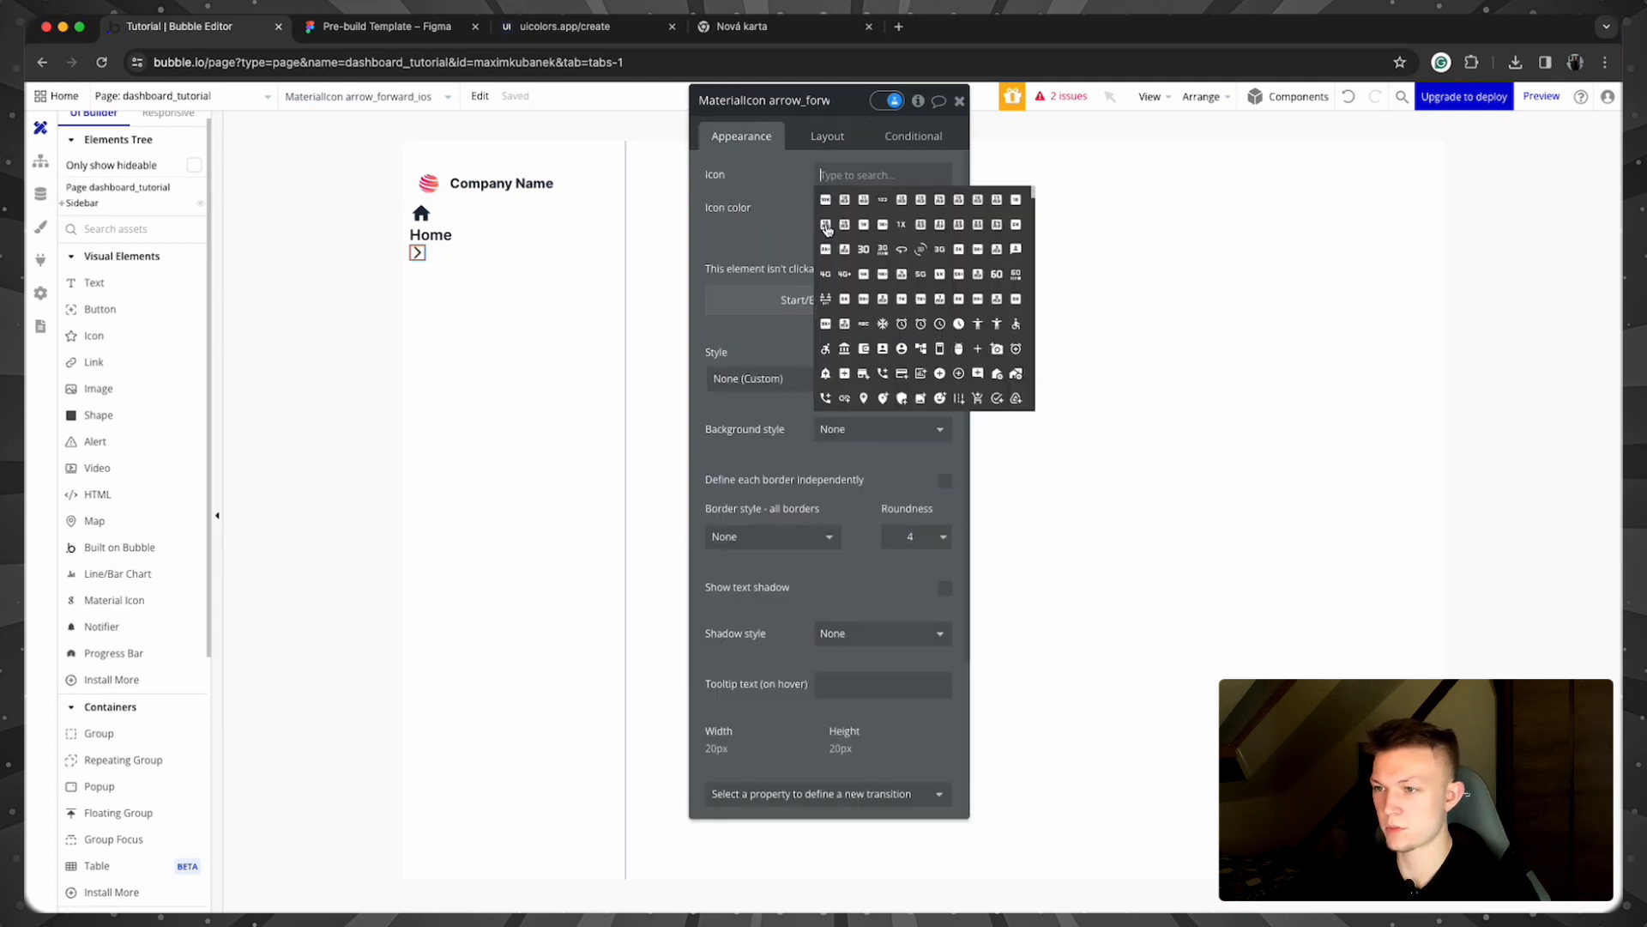
left_click(825, 208)
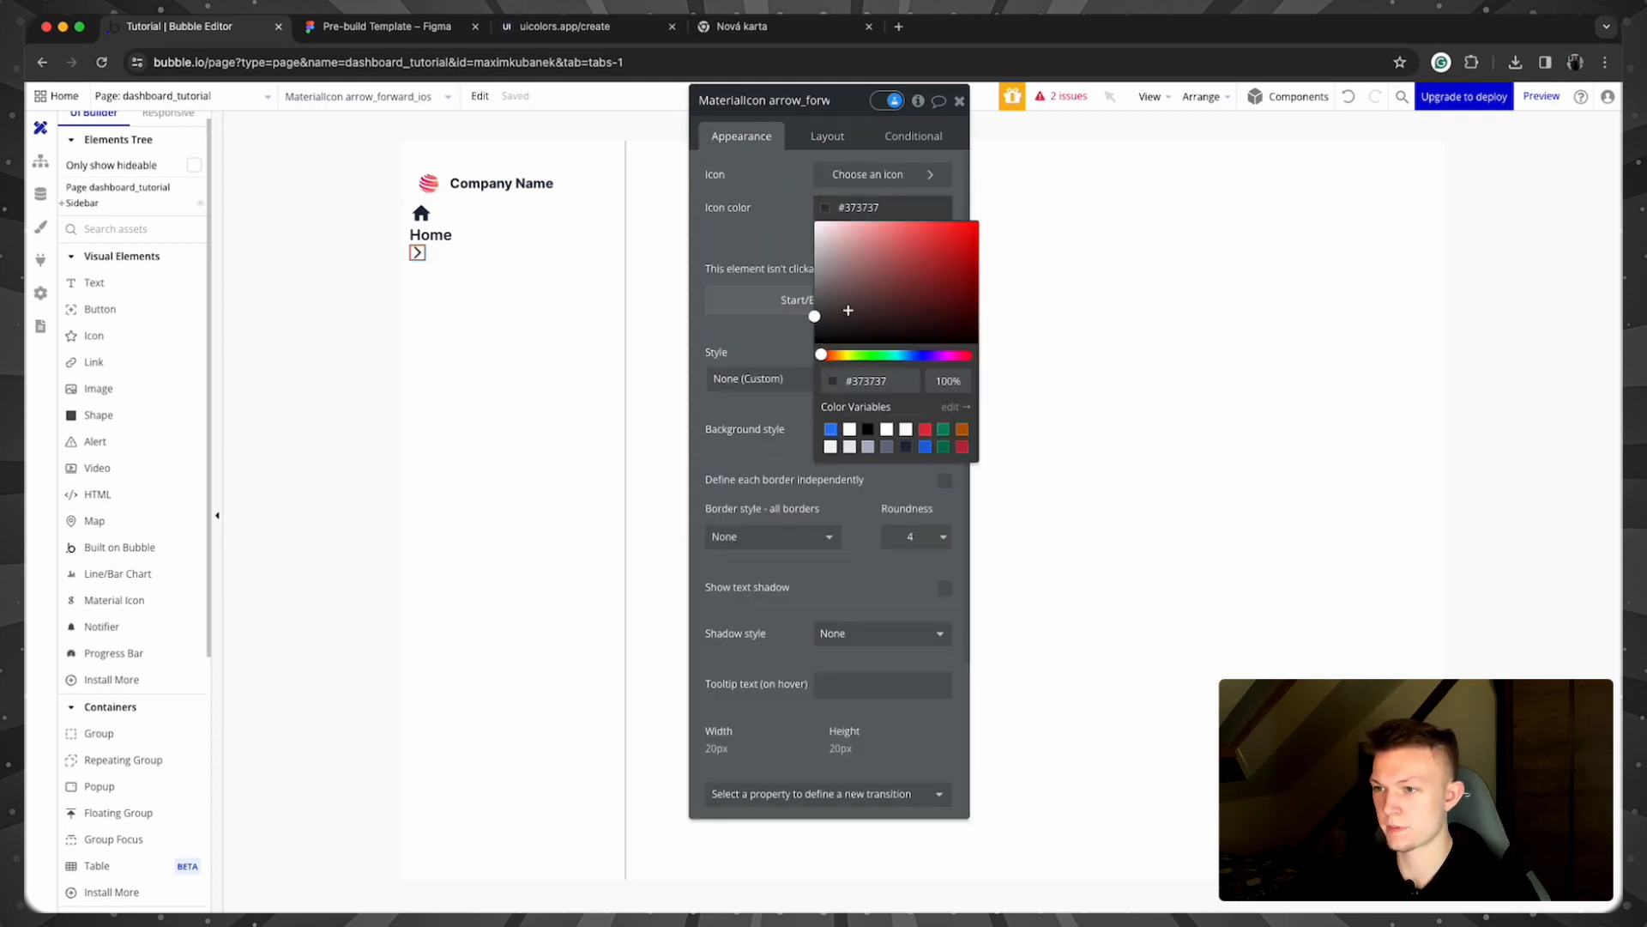
left_click(907, 447)
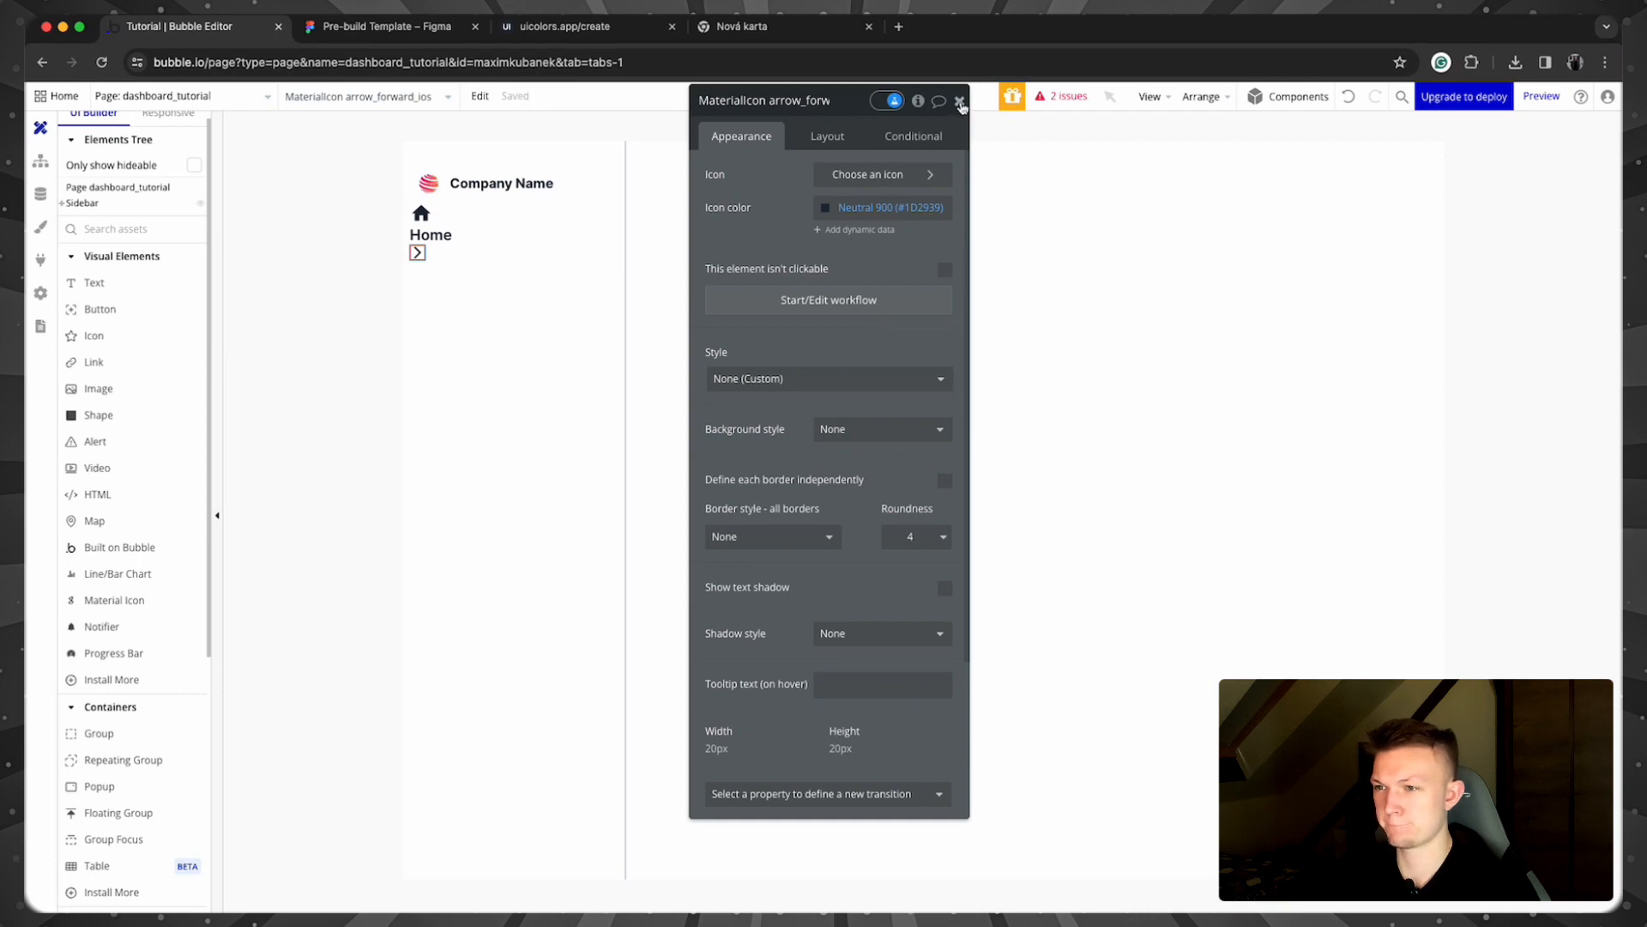
left_click(960, 102)
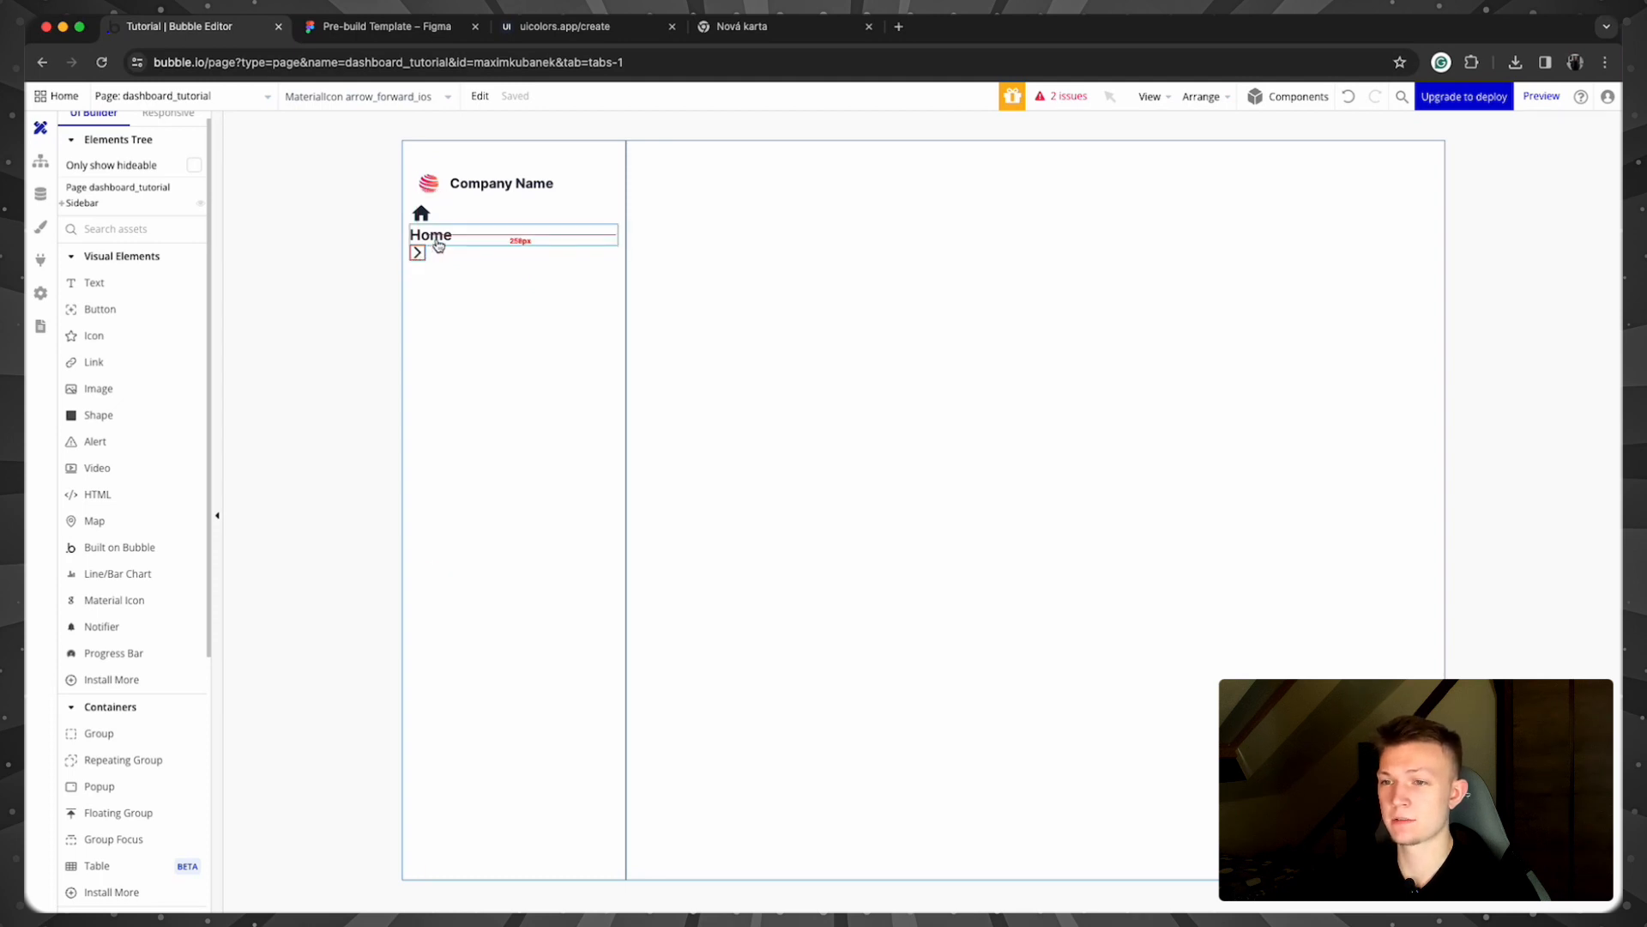
left_click(437, 242, "shift")
Step: Group the house icon, Home label and arrow into a row container with 48 px min height
left_click(422, 212, "shift")
right_click(420, 209)
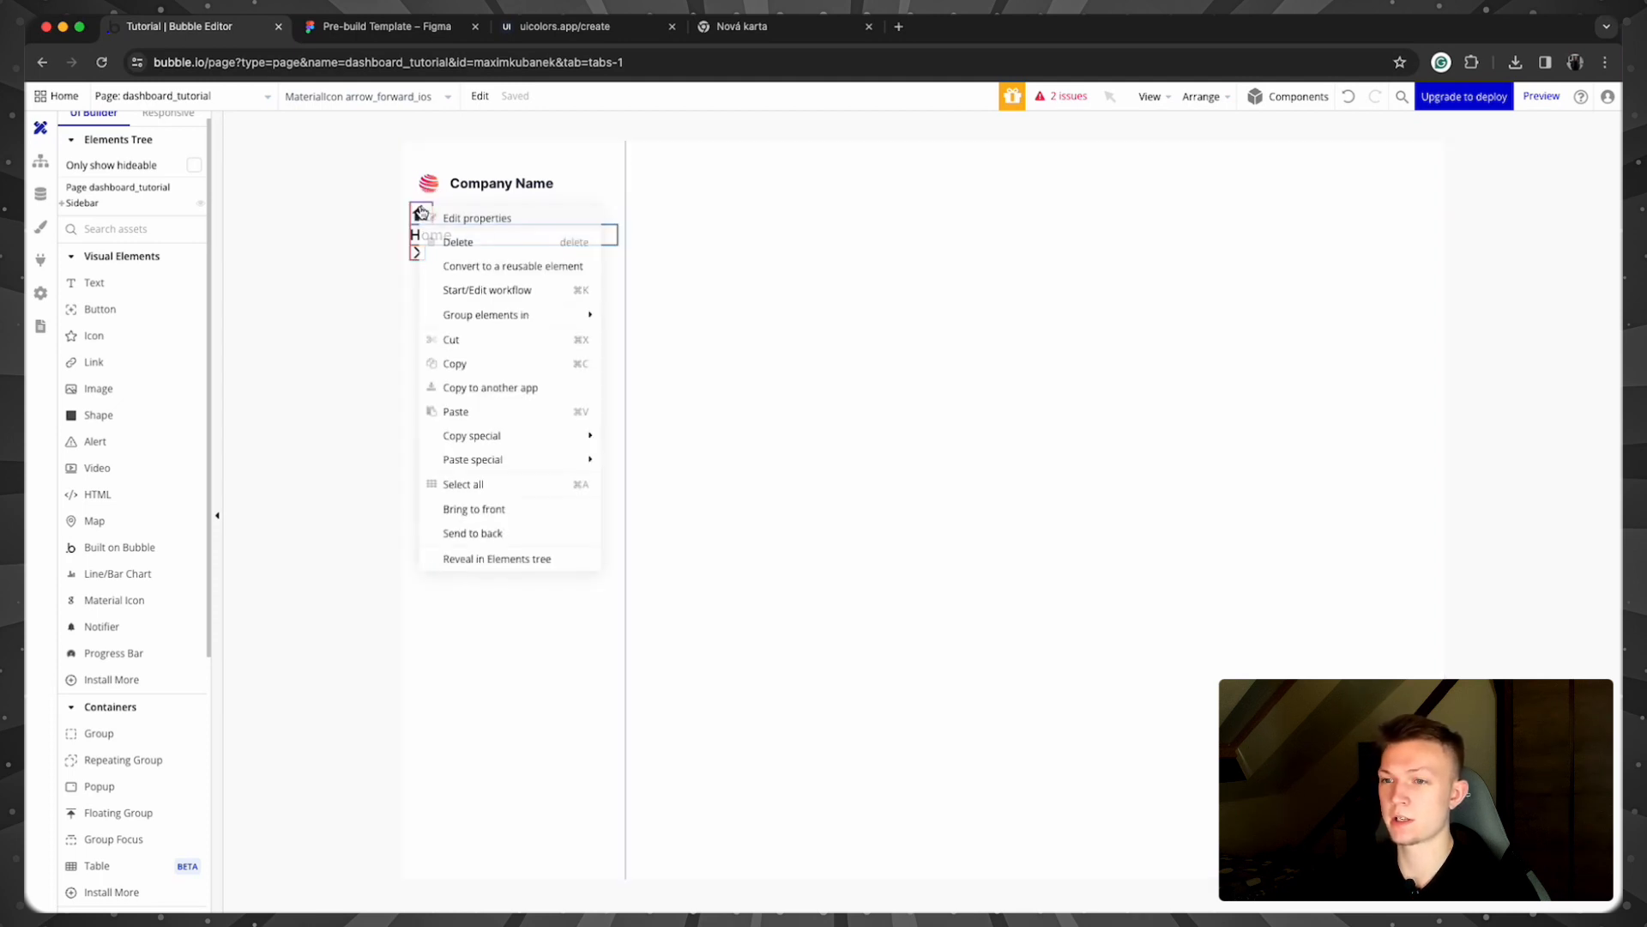
mouse_move(546, 319)
left_click(687, 343)
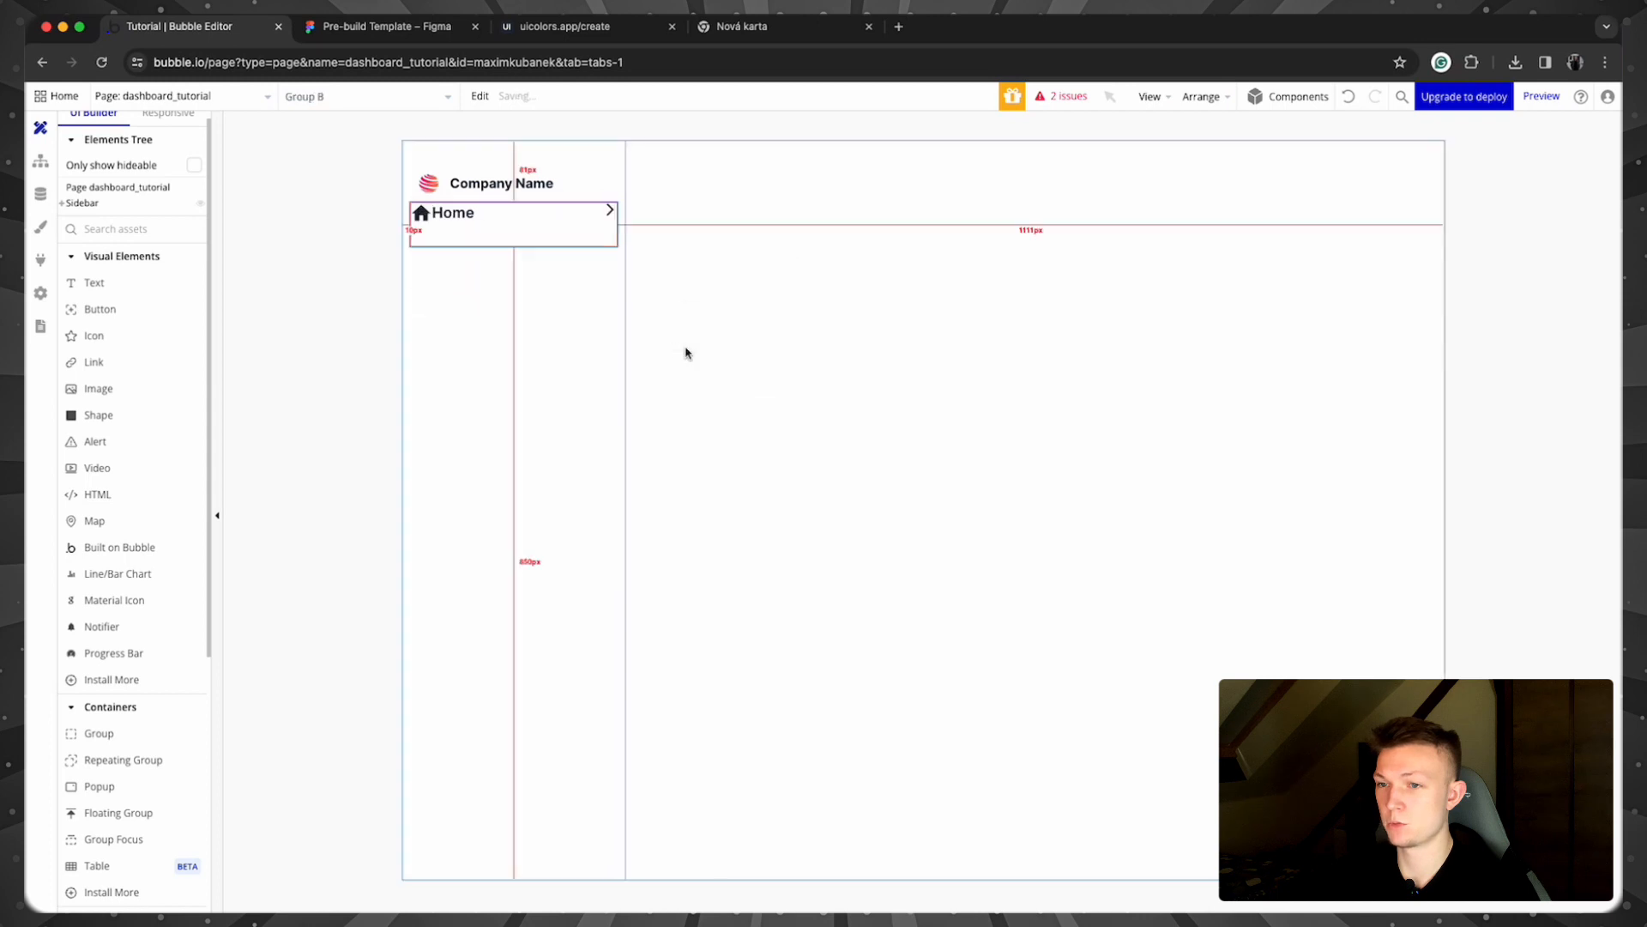
double_click(530, 235)
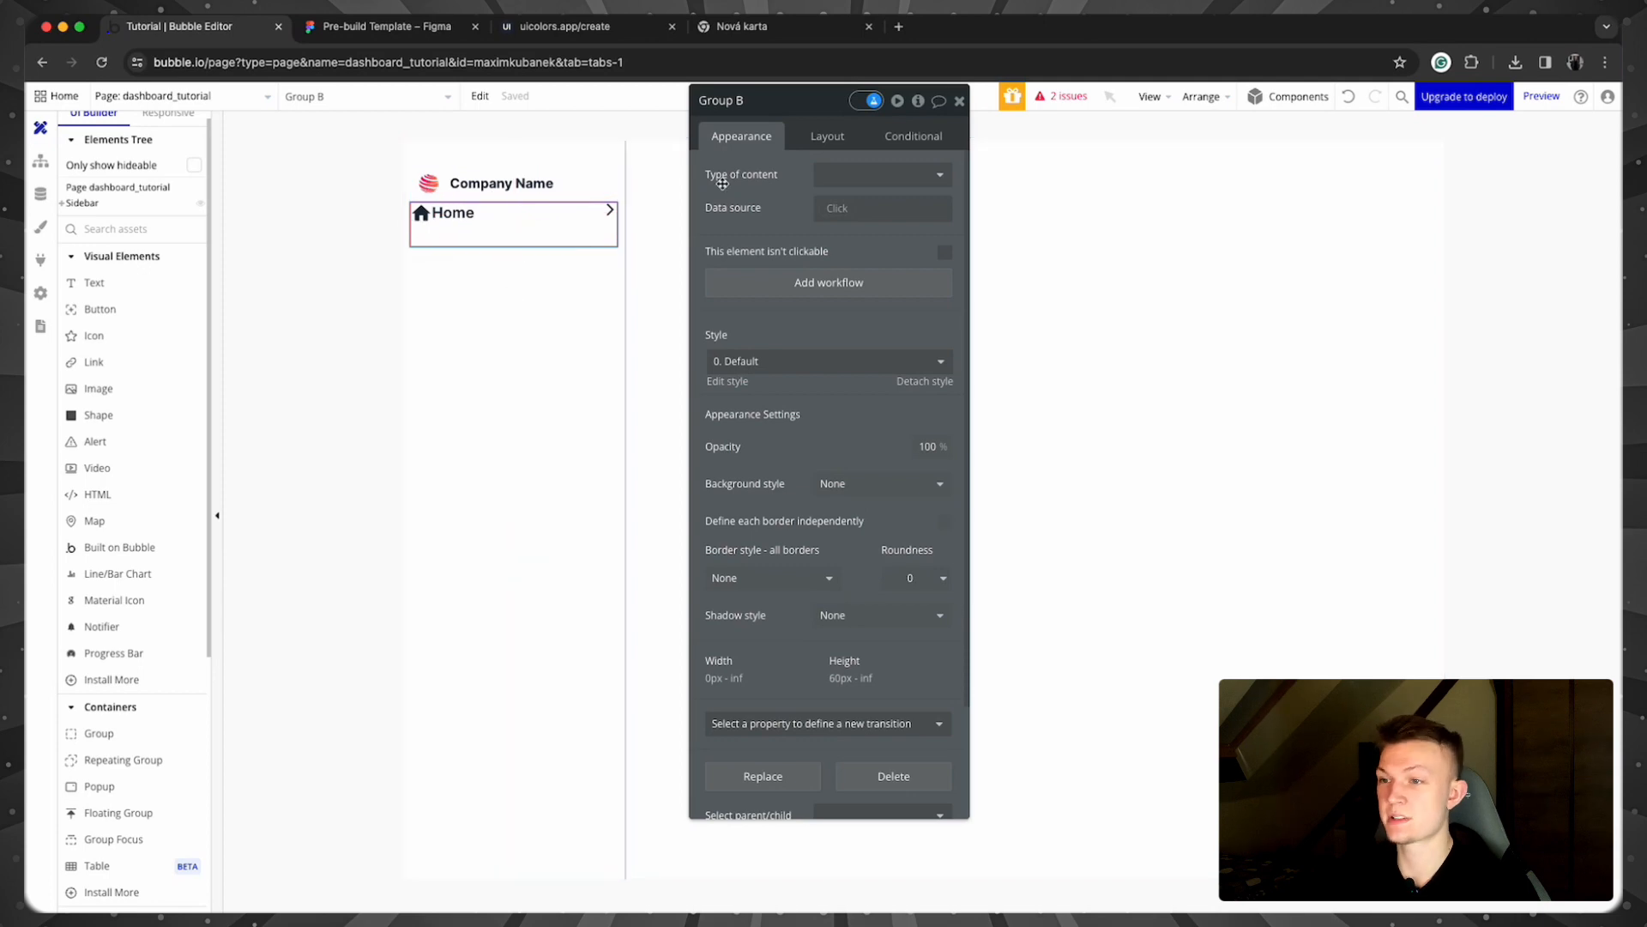
left_click(828, 137)
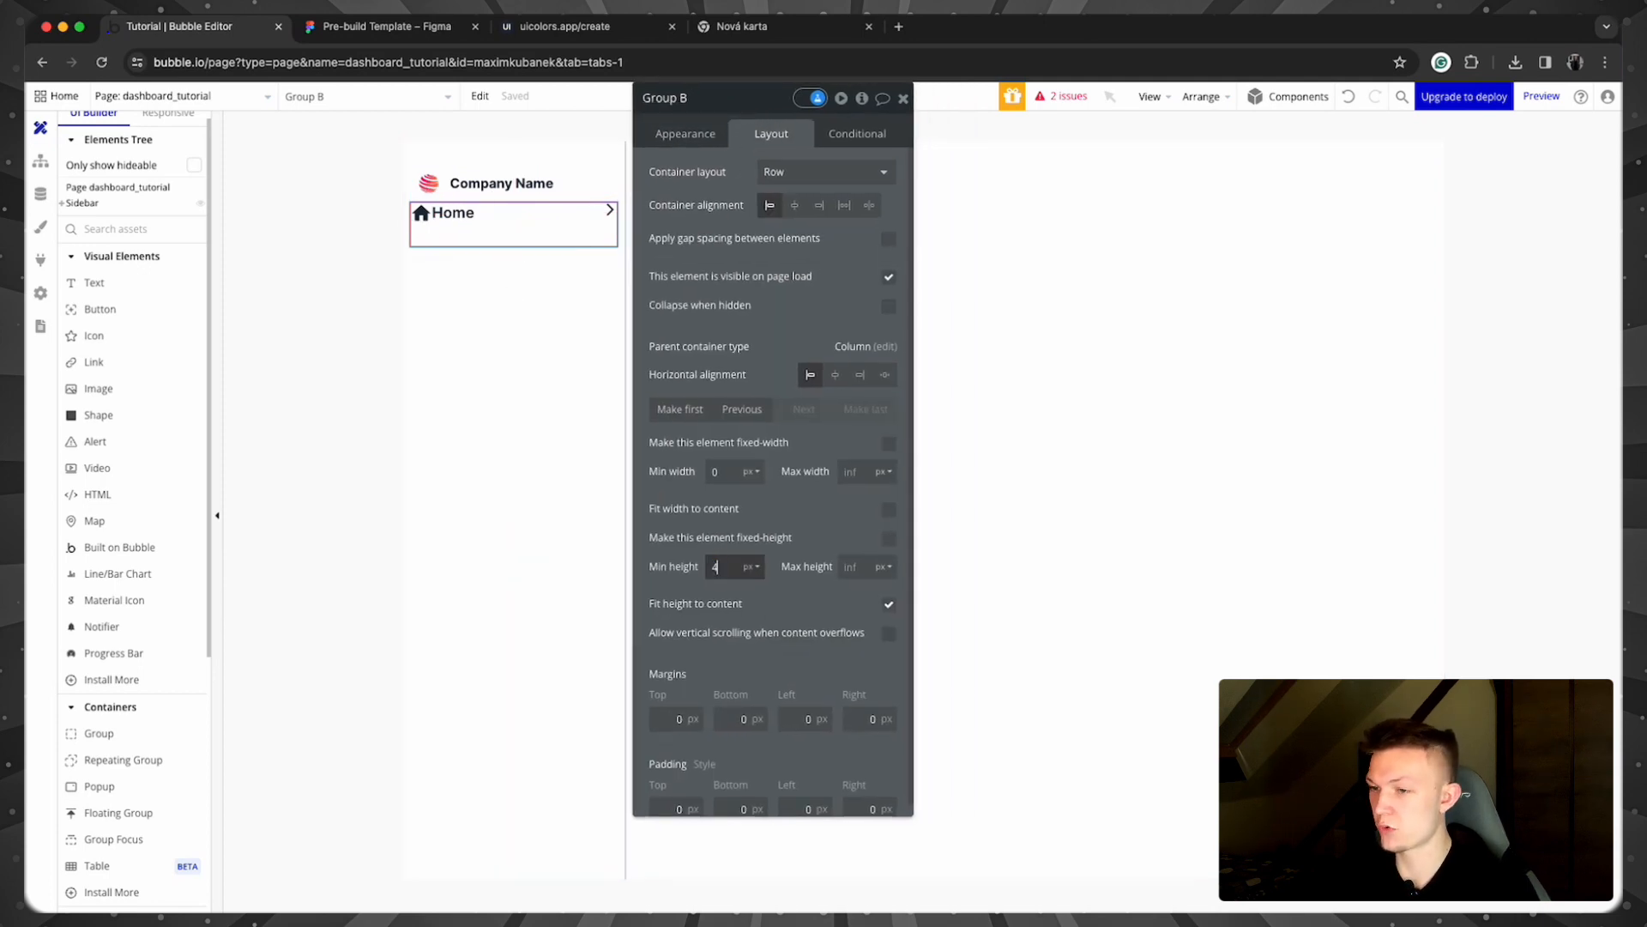
left_click(811, 602)
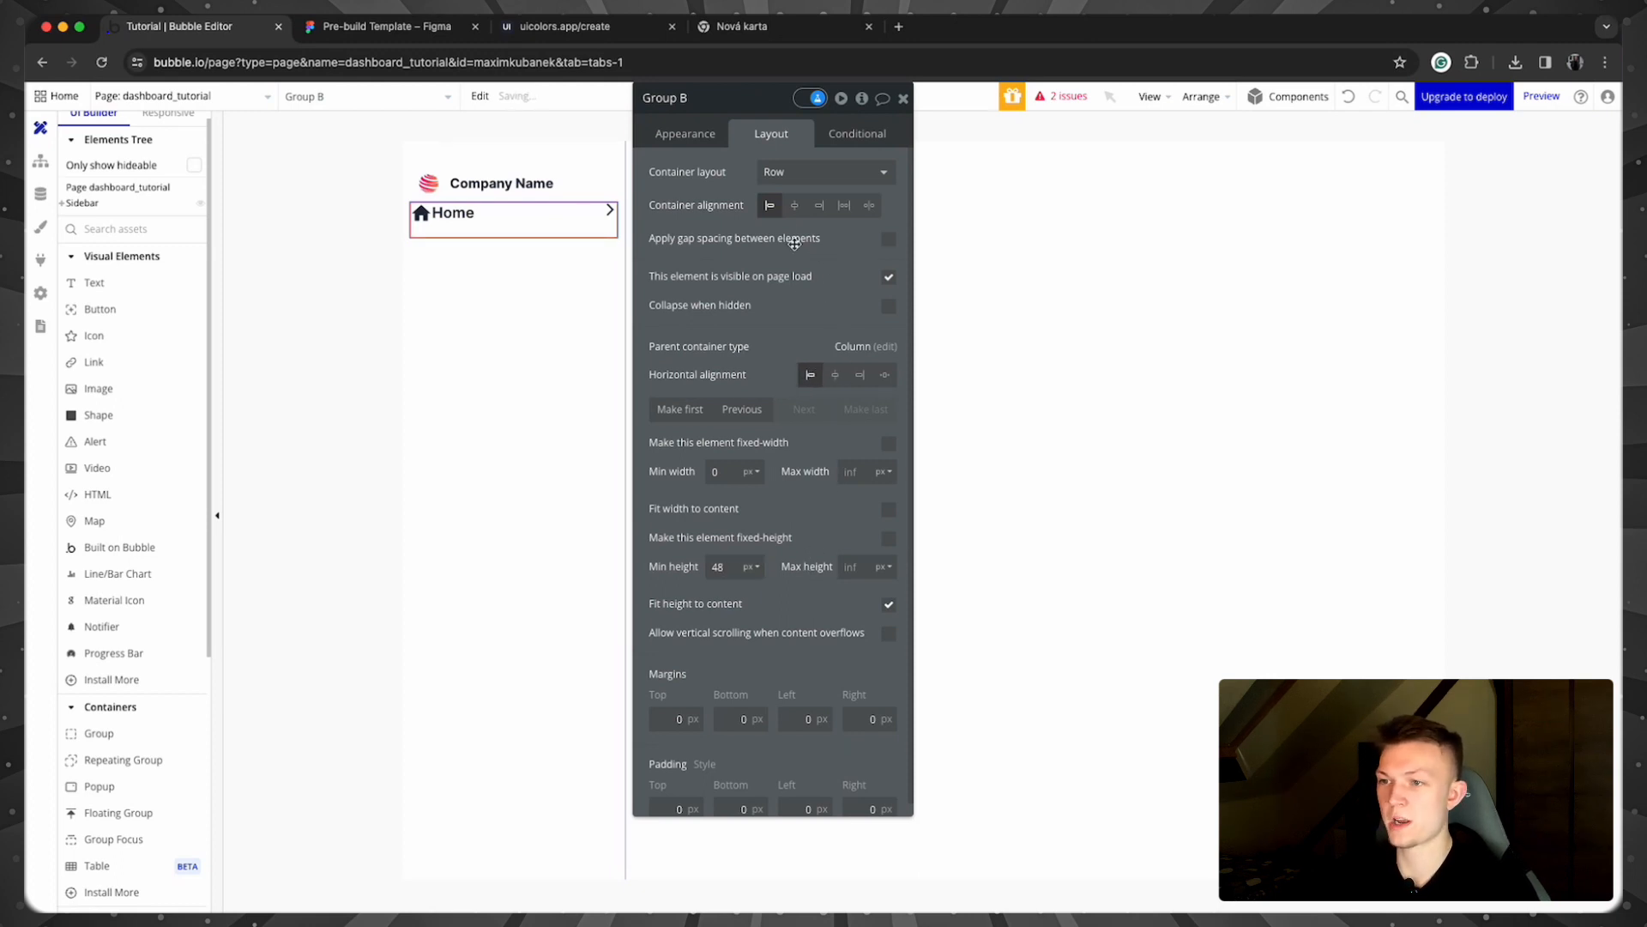
Step: Vertically centre the Home label, house icon and arrow icon within the row
left_click(446, 218)
left_click(835, 262)
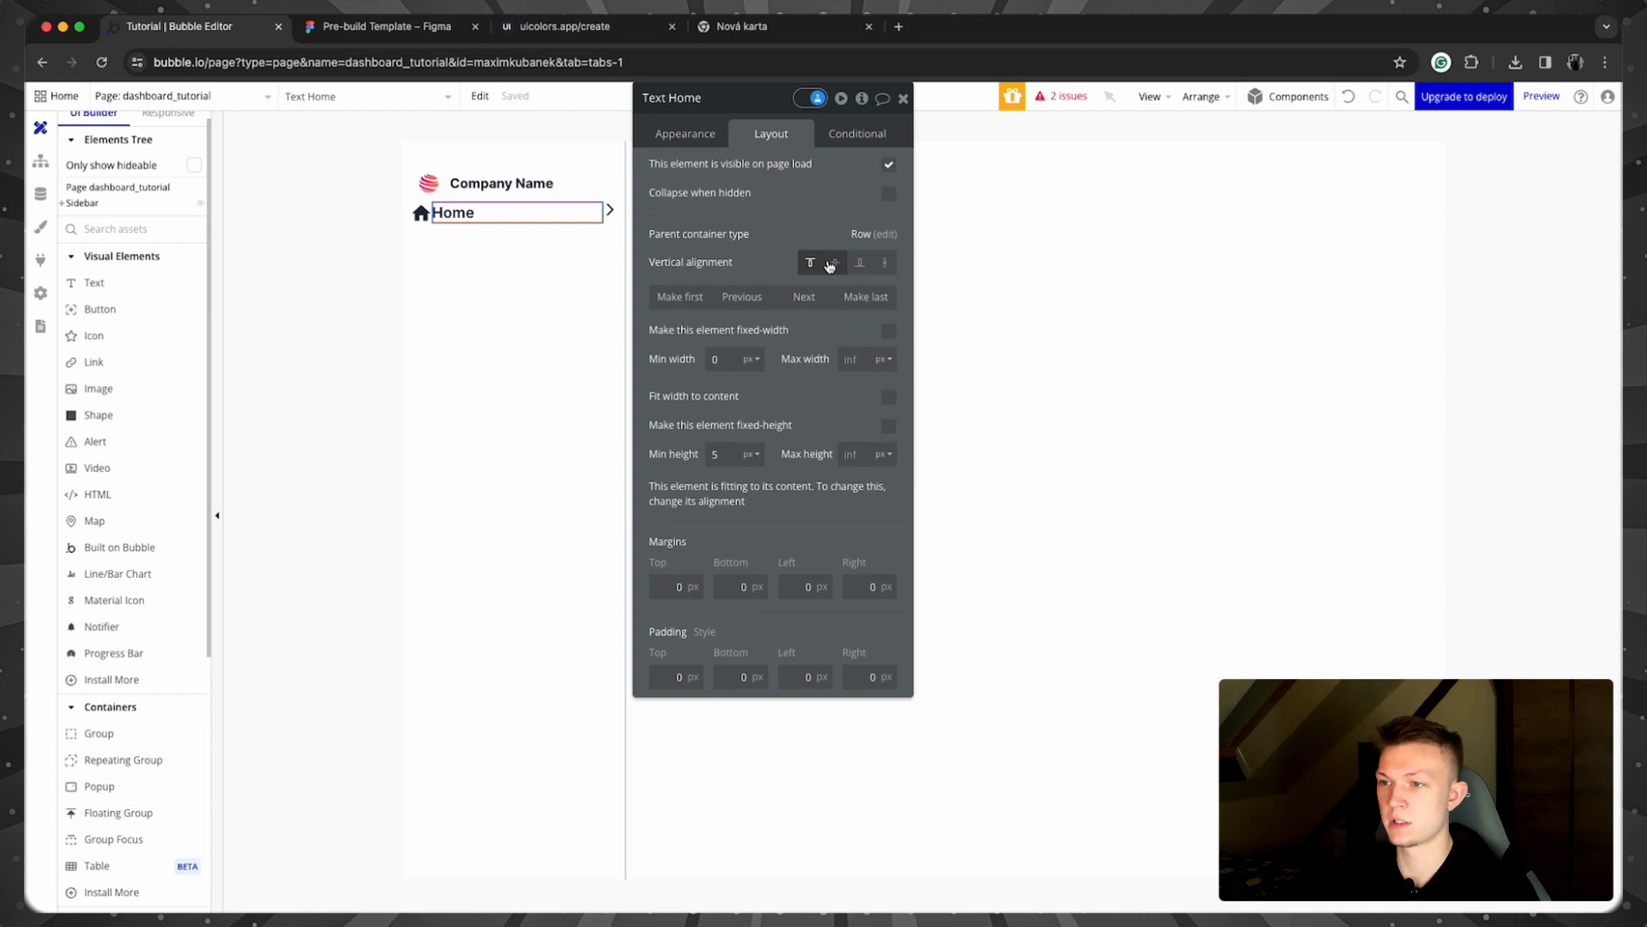
left_click(421, 215)
left_click(860, 262)
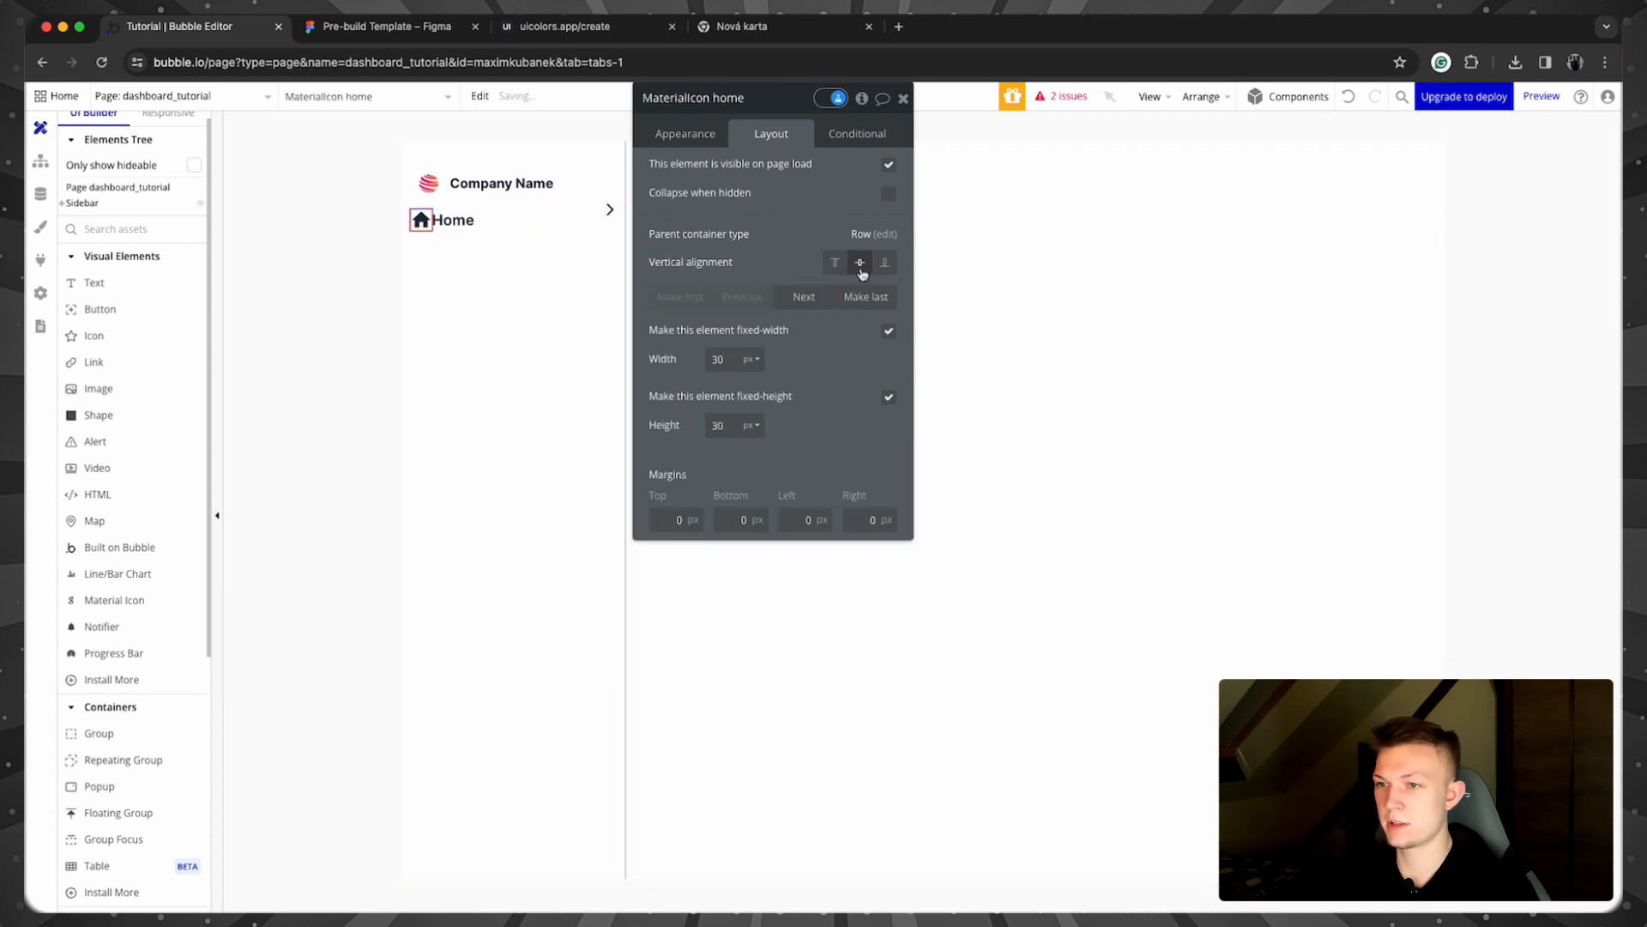
left_click(611, 215)
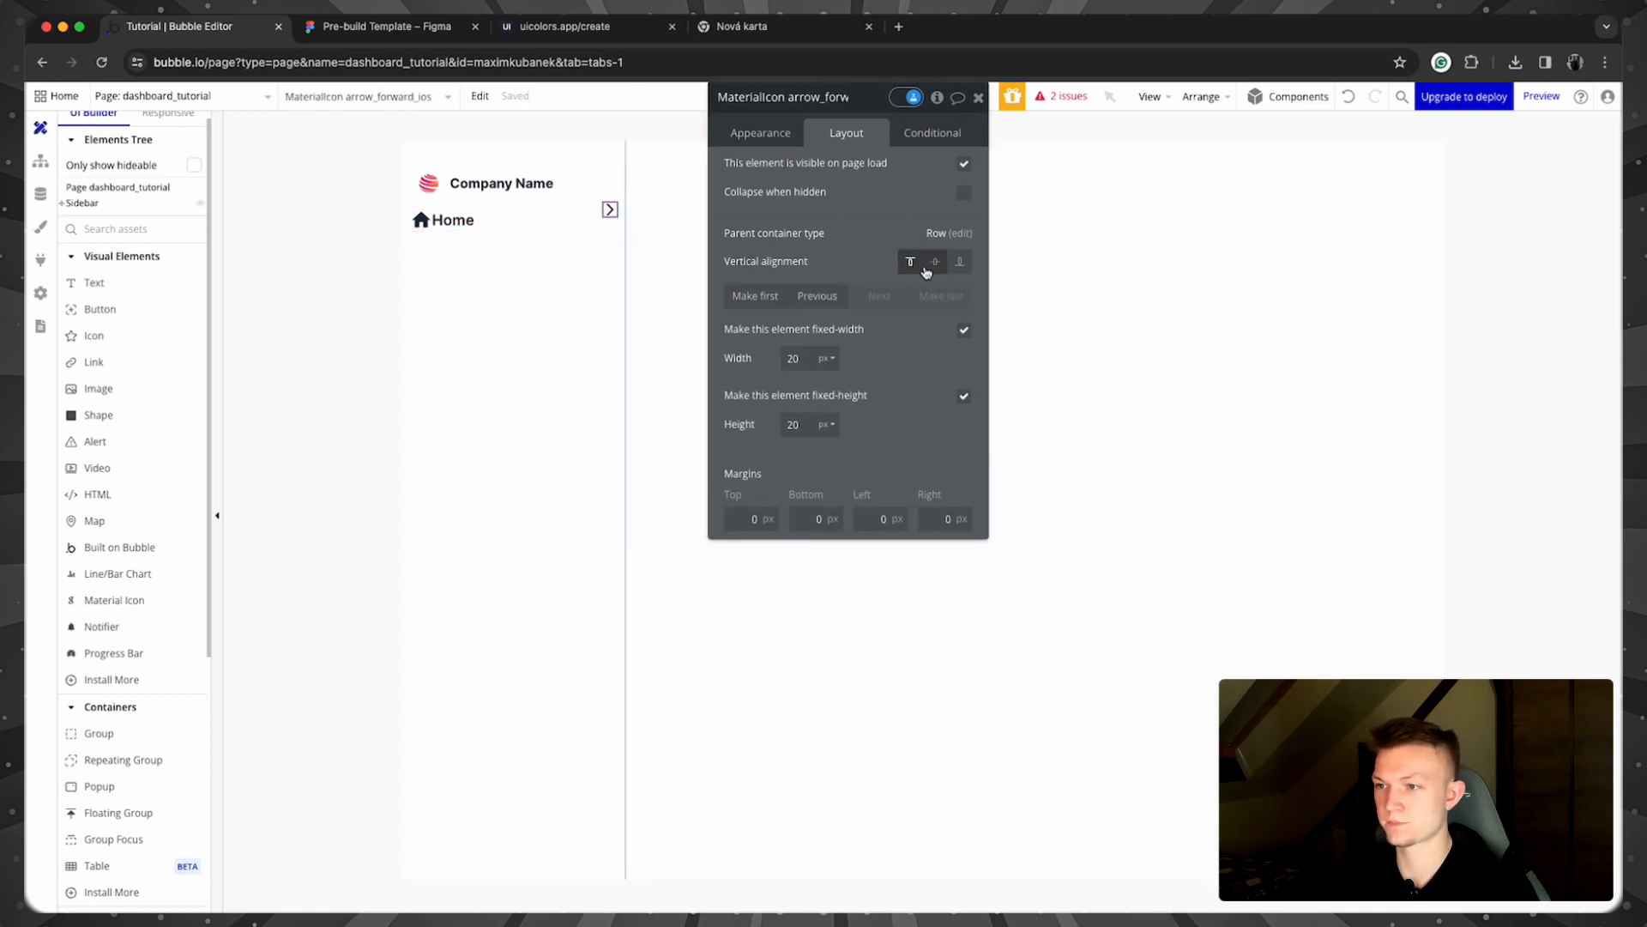
left_click(936, 262)
left_click(525, 233)
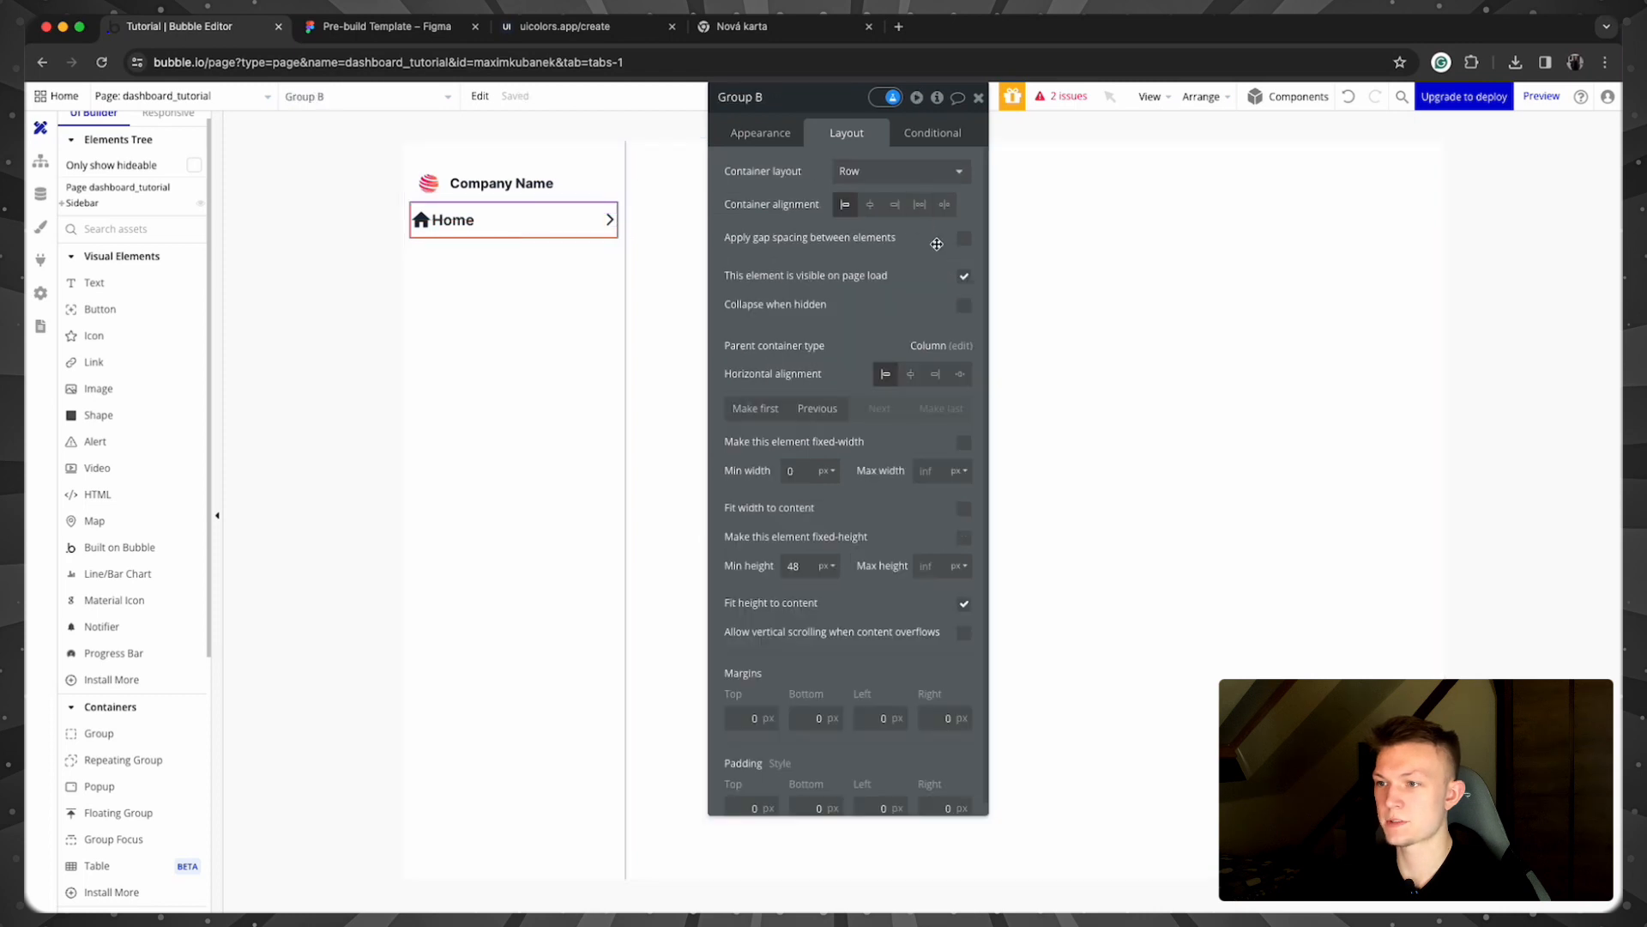
Step: Turn on gap spacing in the Home row and set the column gap to 8 px
left_click(963, 238)
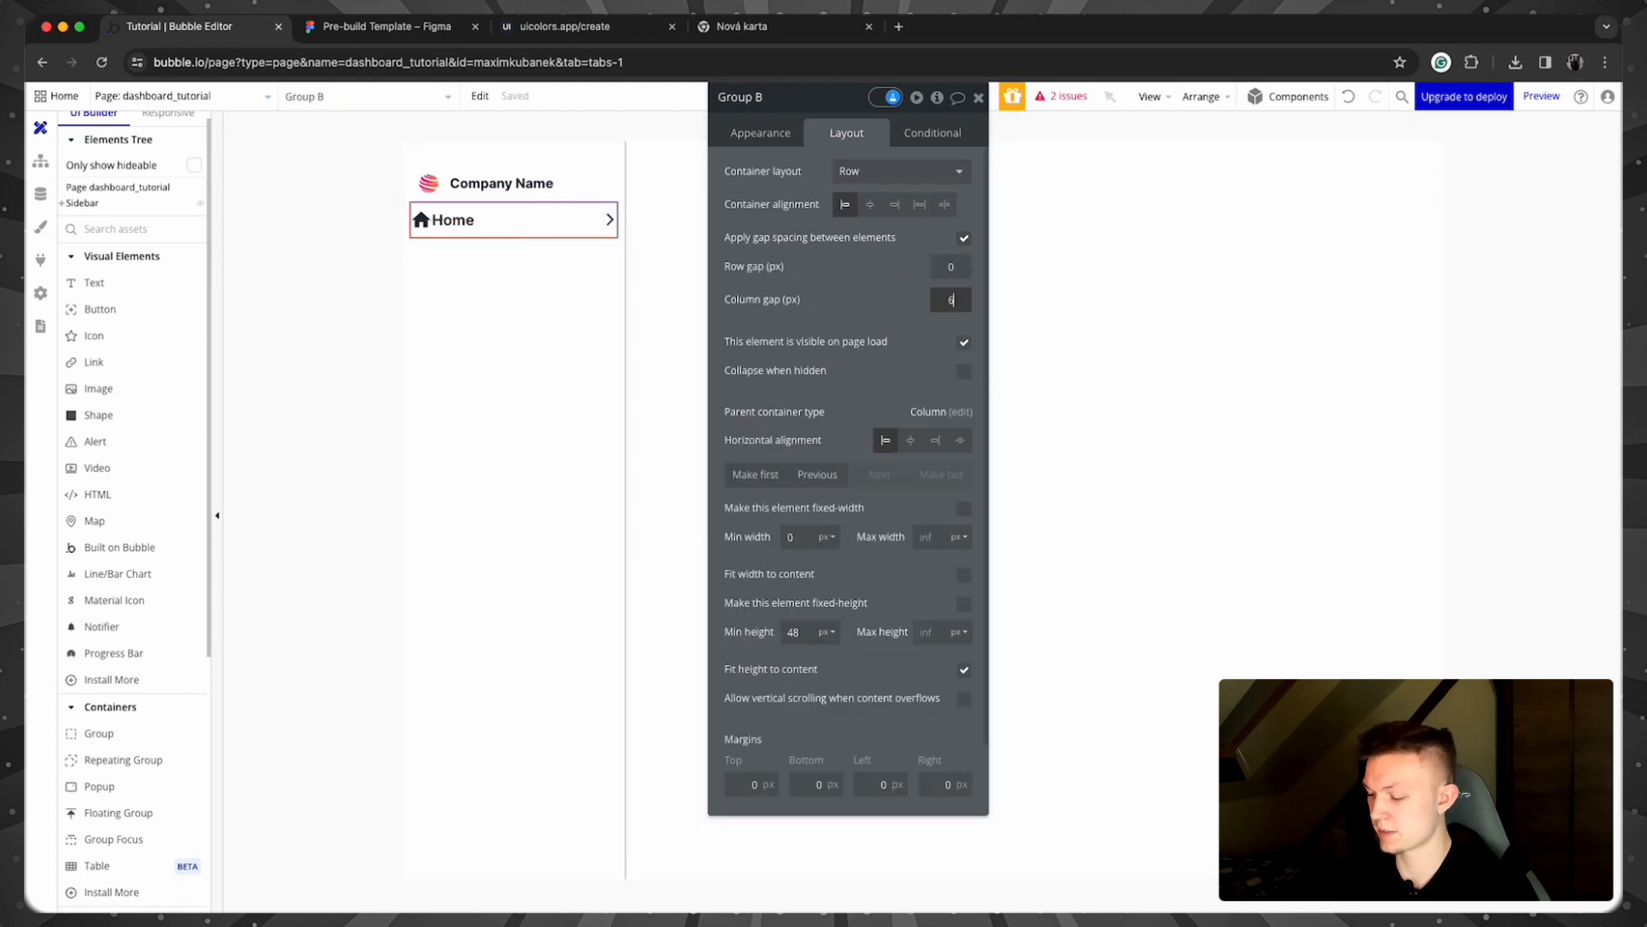
left_click(893, 308)
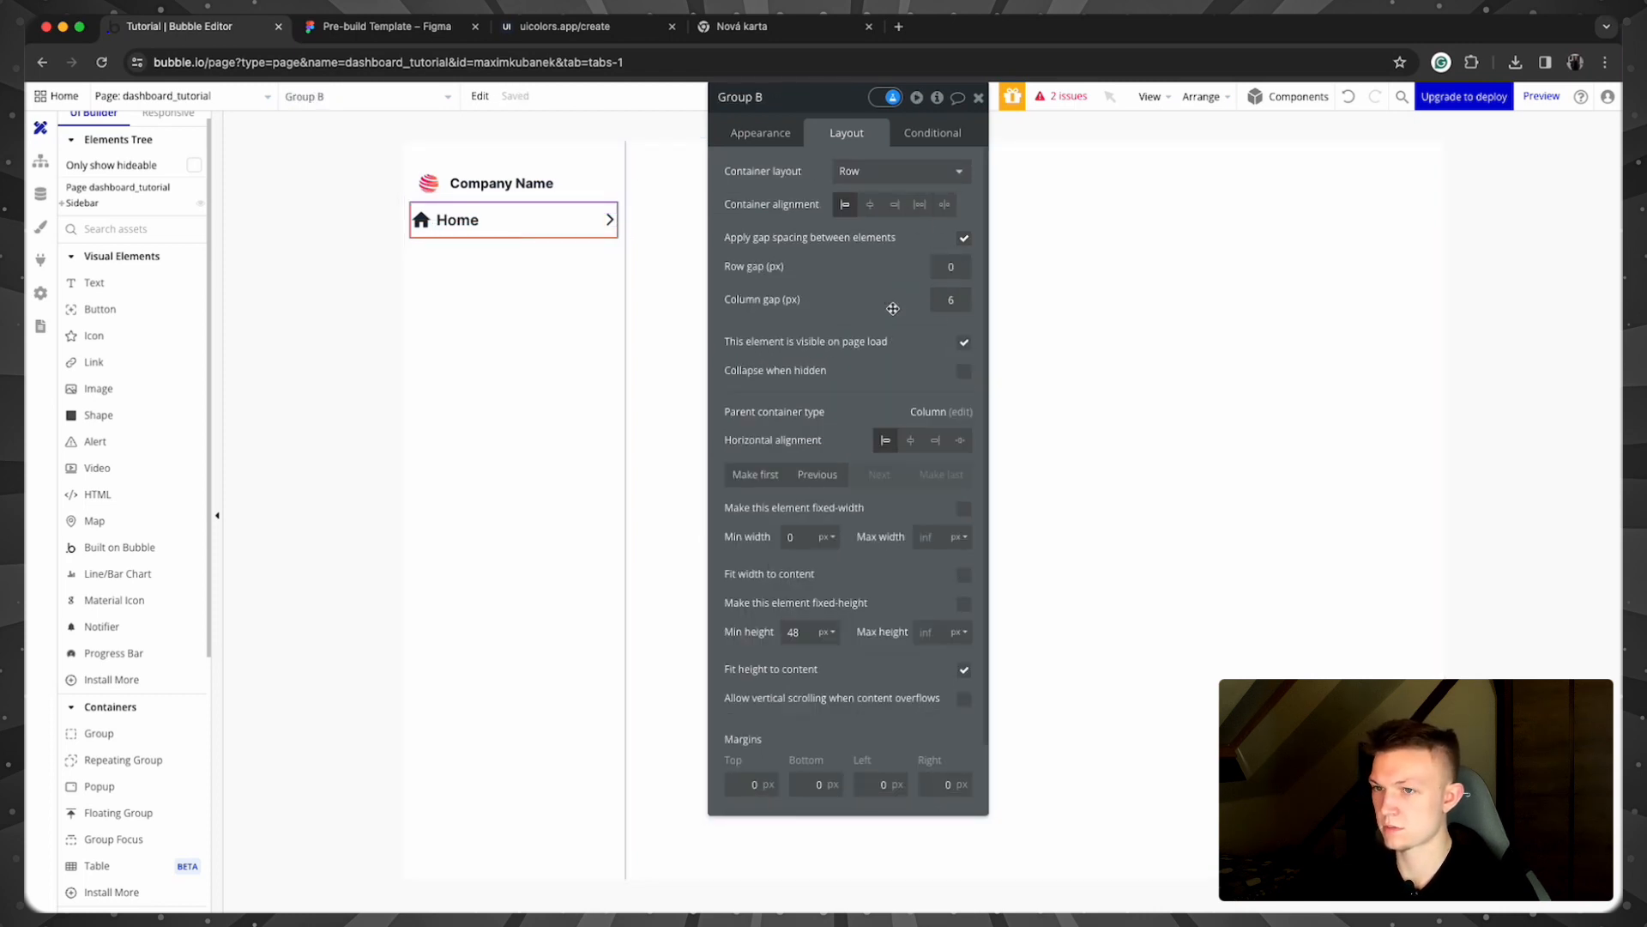
left_click(294, 335)
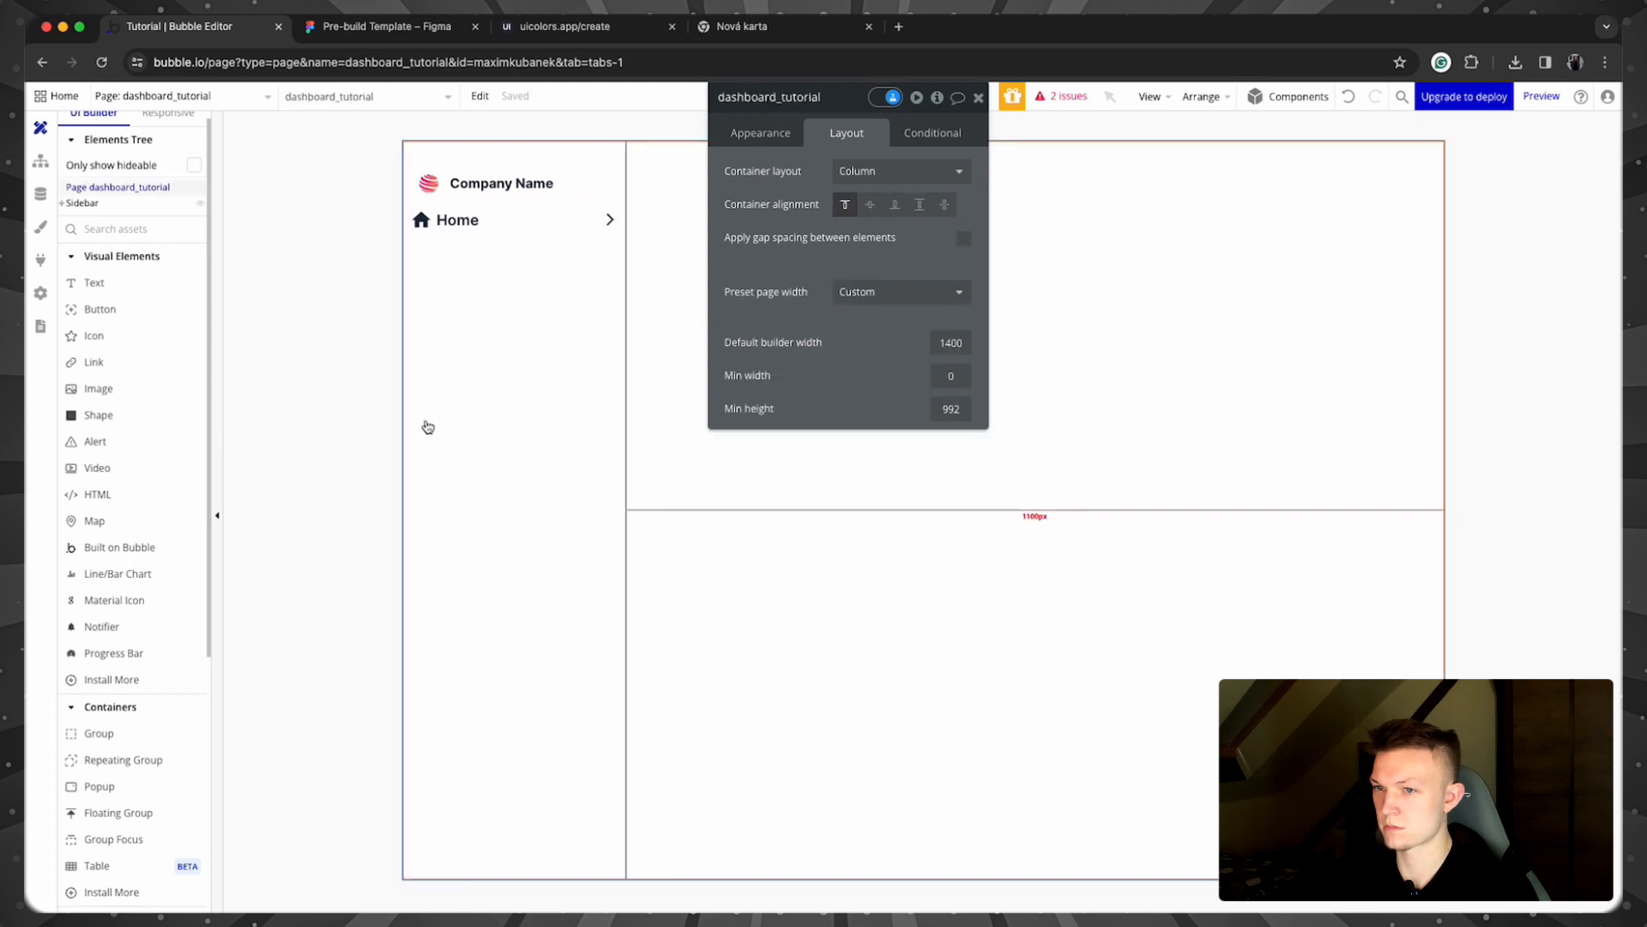
left_click(534, 235)
left_click(950, 299)
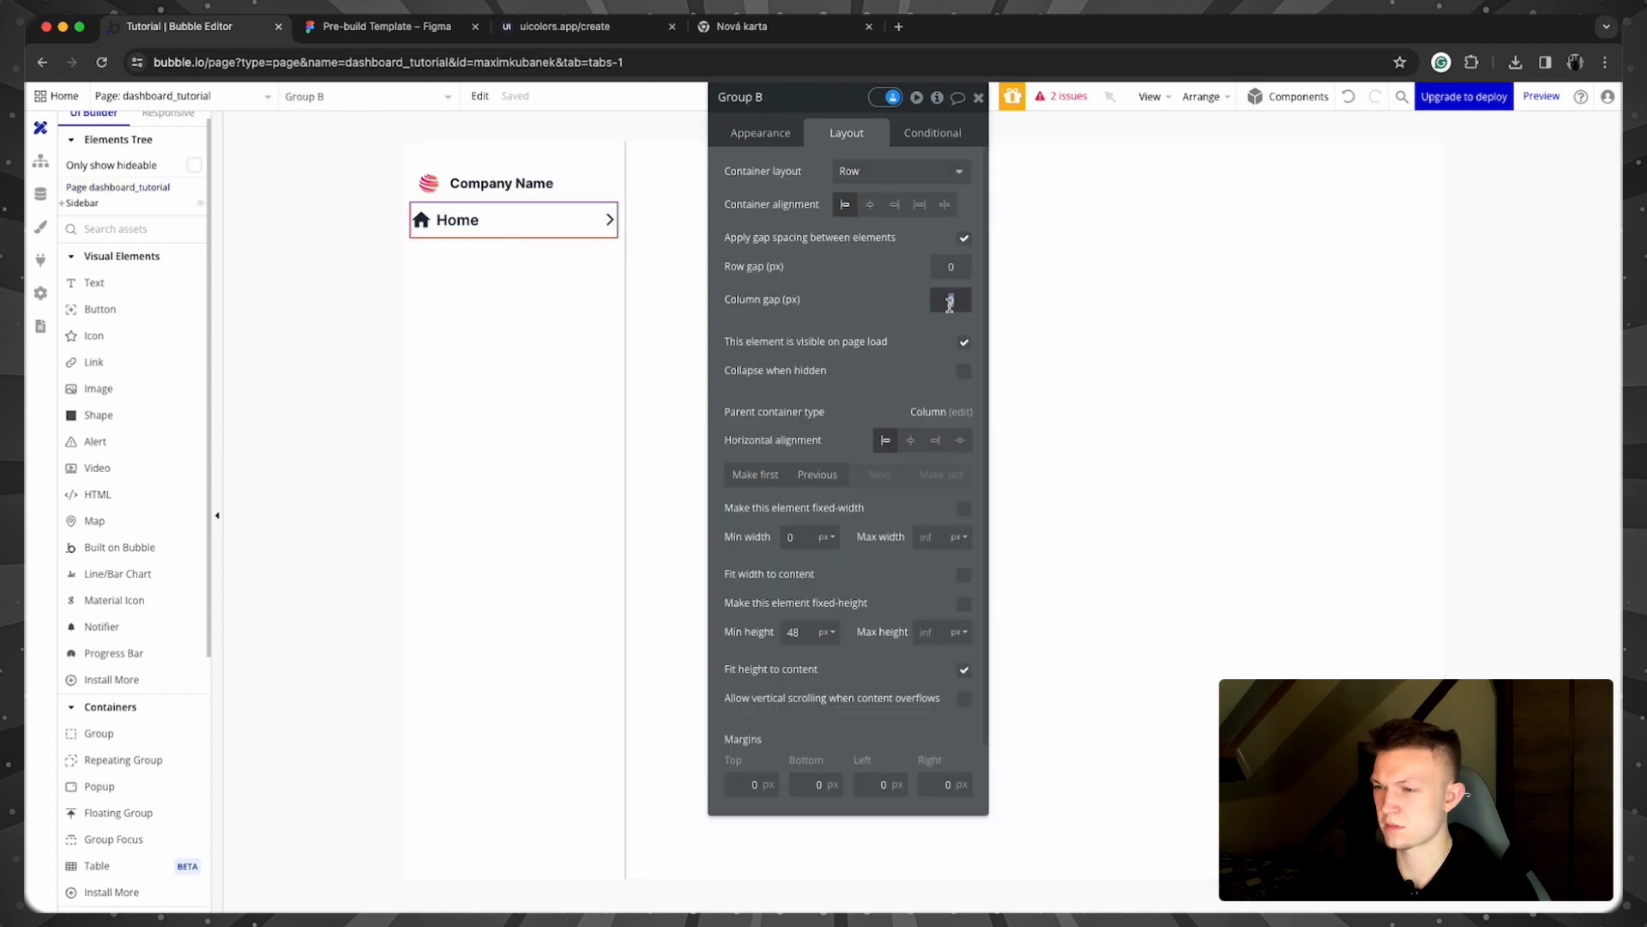
type("8")
left_click(323, 334)
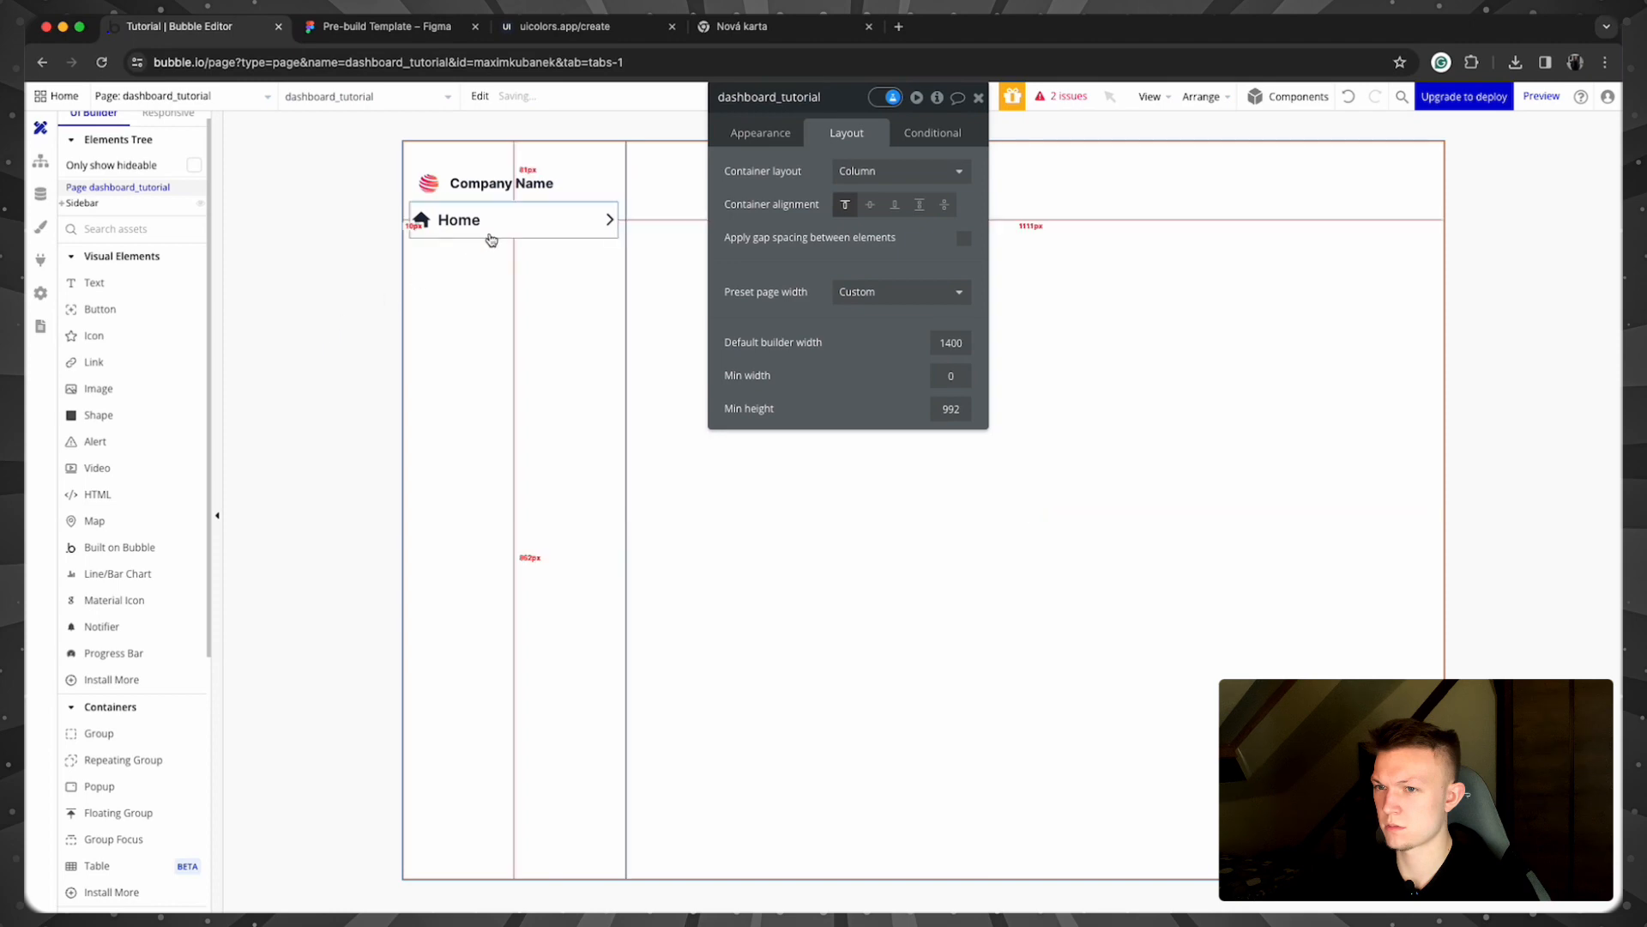
Step: Rename the row group to Group Home
left_click(490, 239)
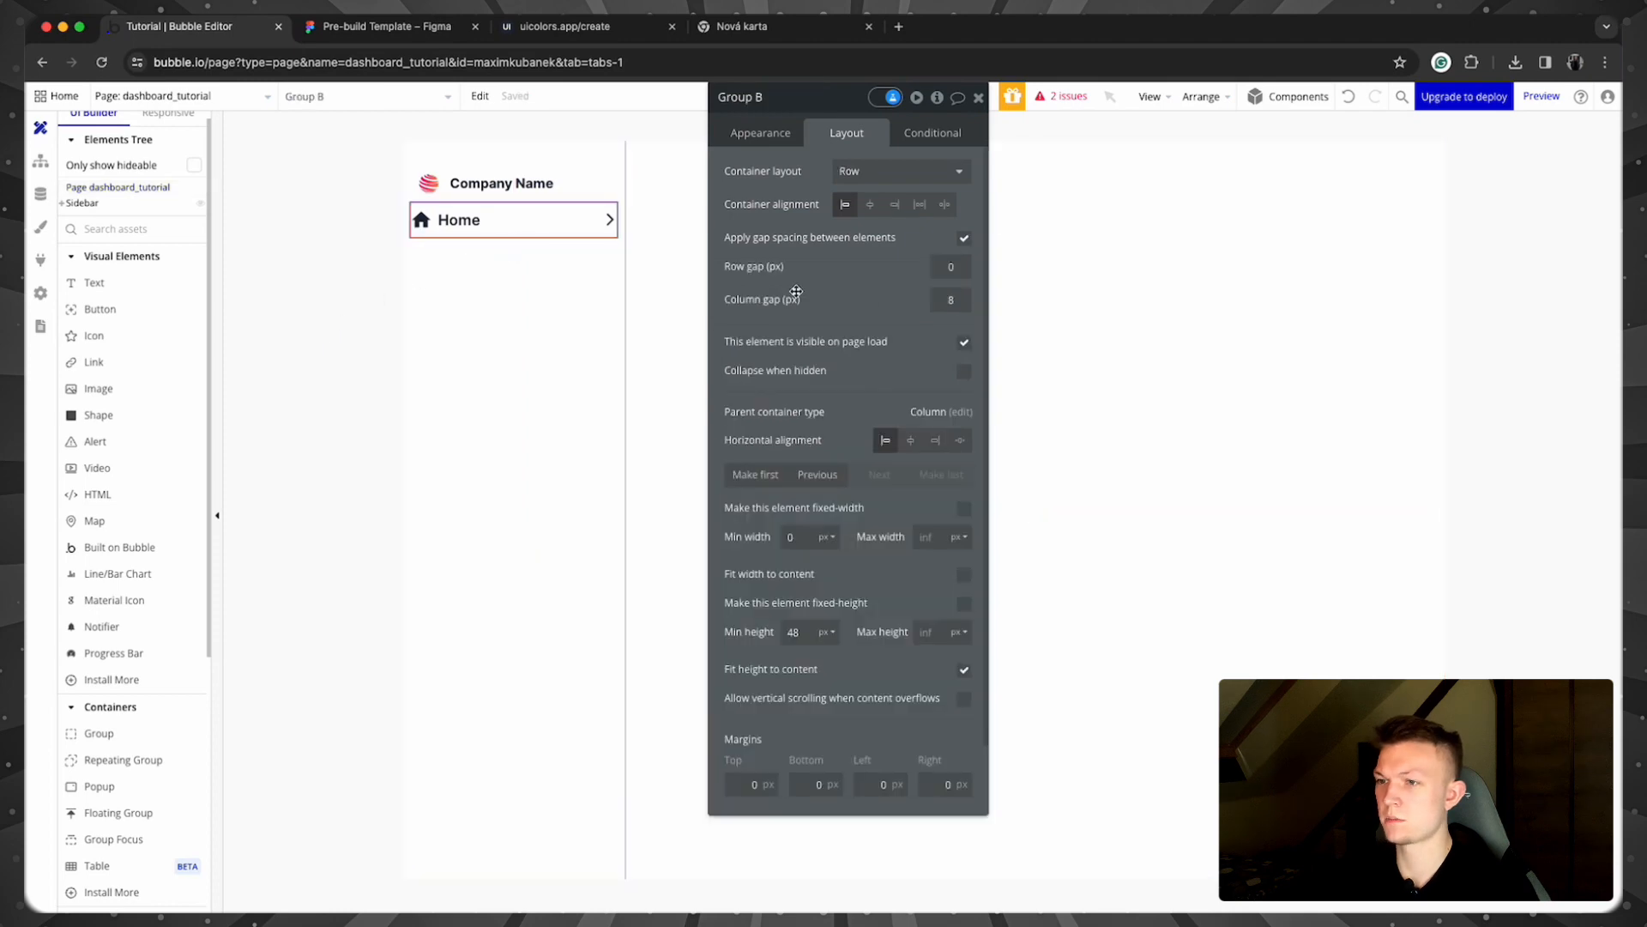
double_click(759, 97)
type("Home")
key("Return")
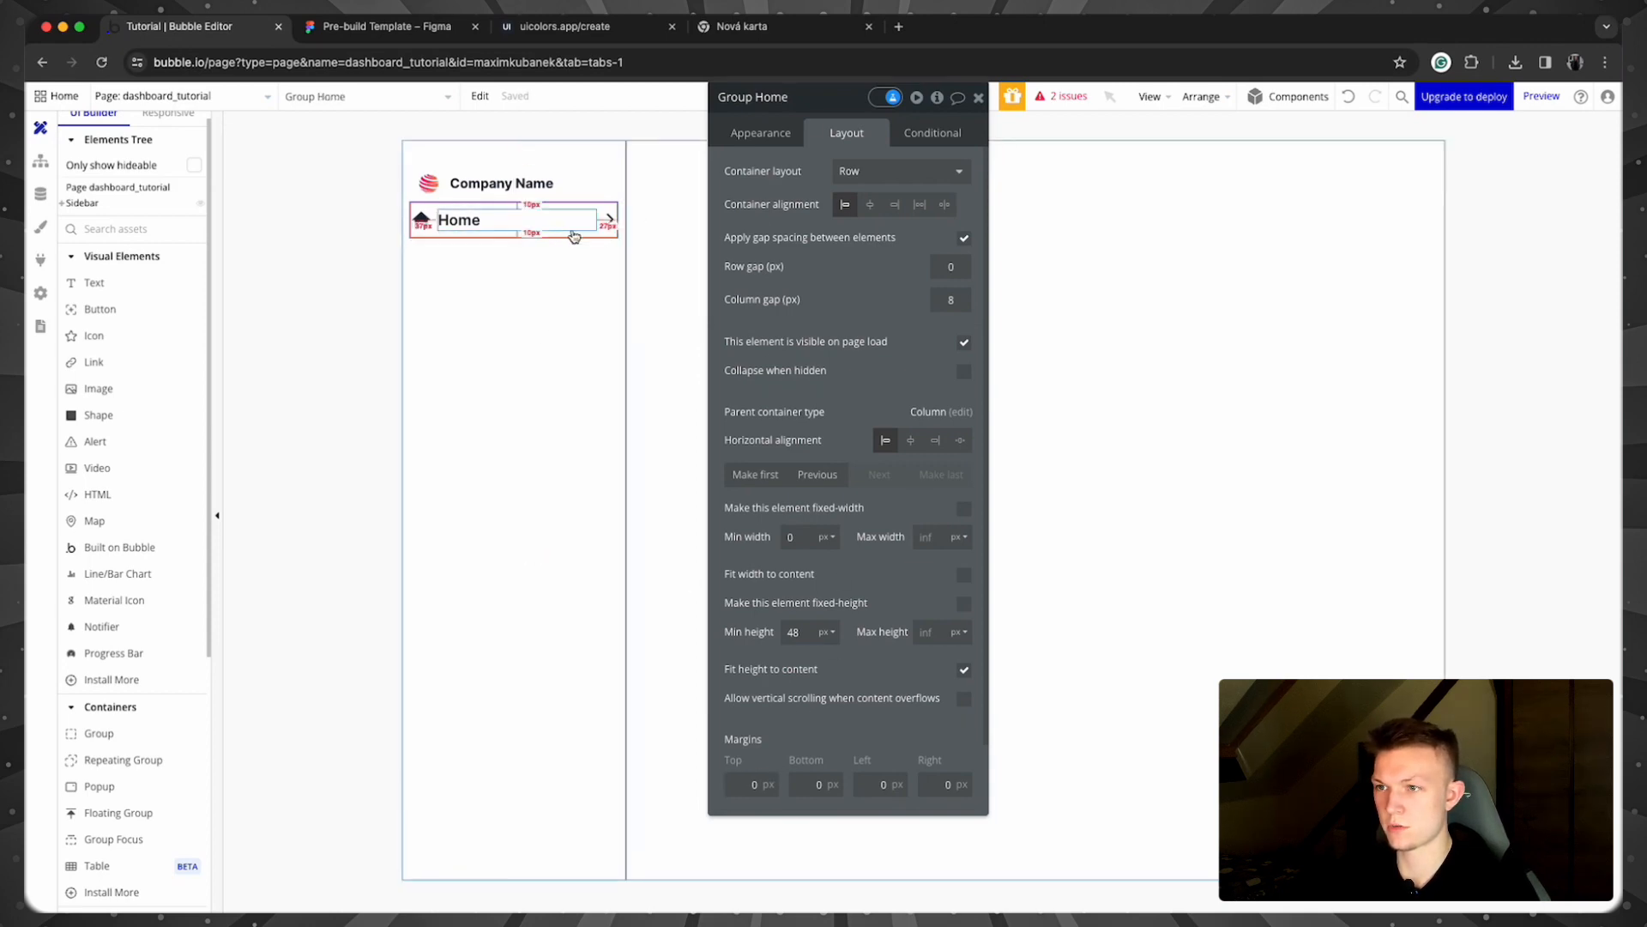
Step: Set the Home row's padding to 10 px on all four sides
left_click(760, 133)
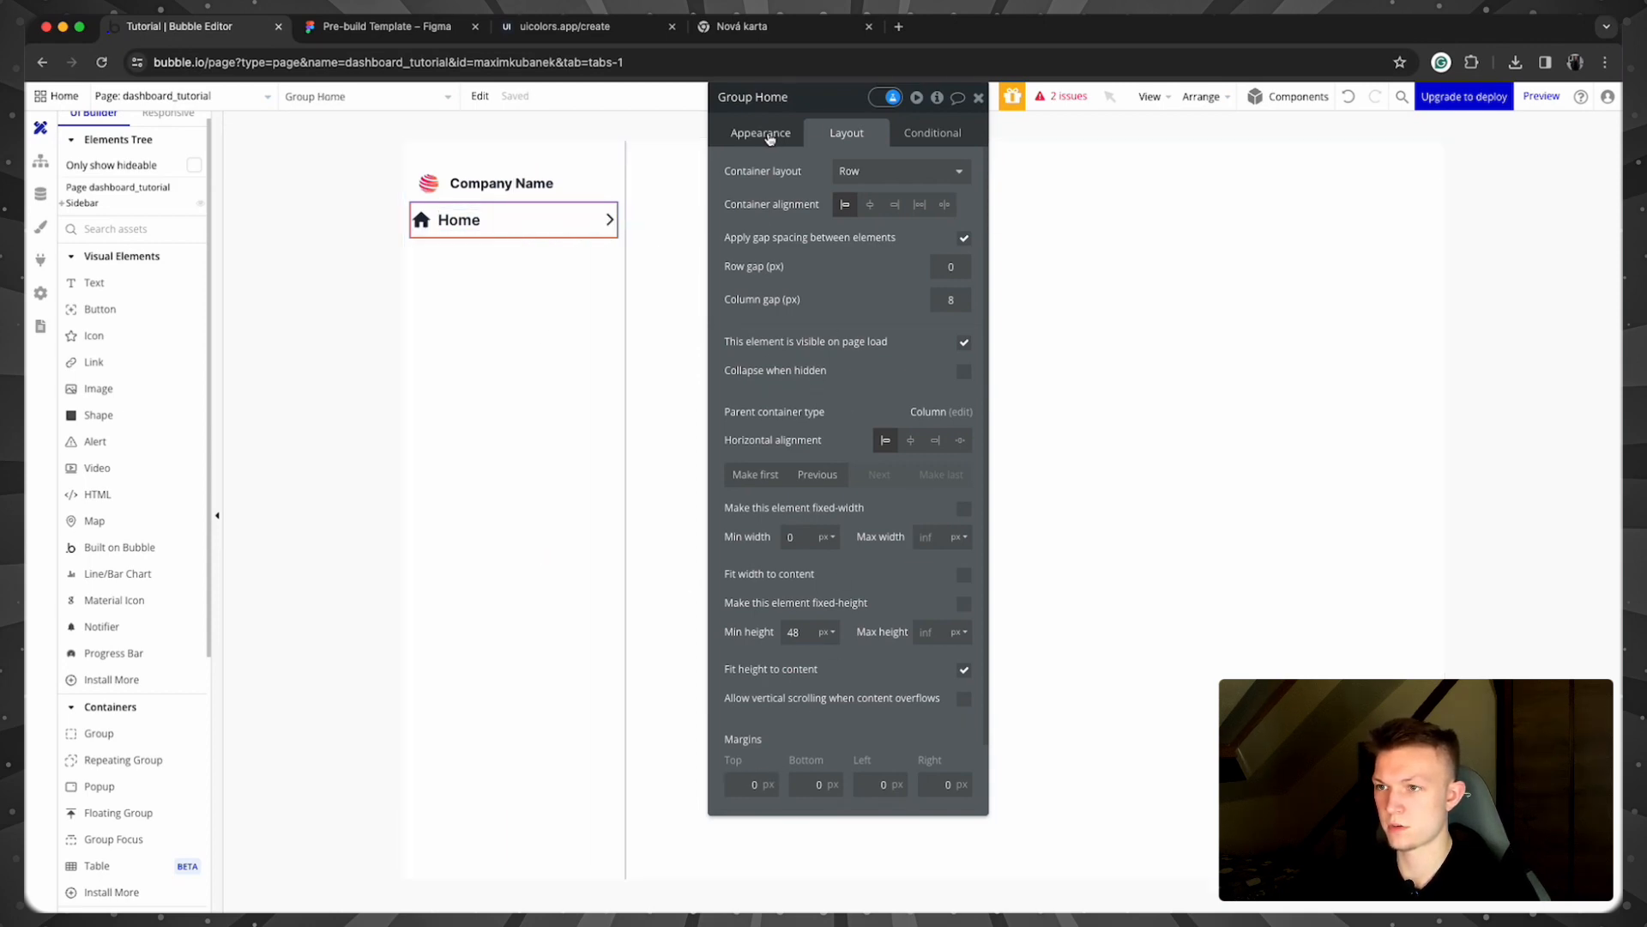
left_click(573, 225)
left_click(583, 234)
scroll(845, 386, "down", 4)
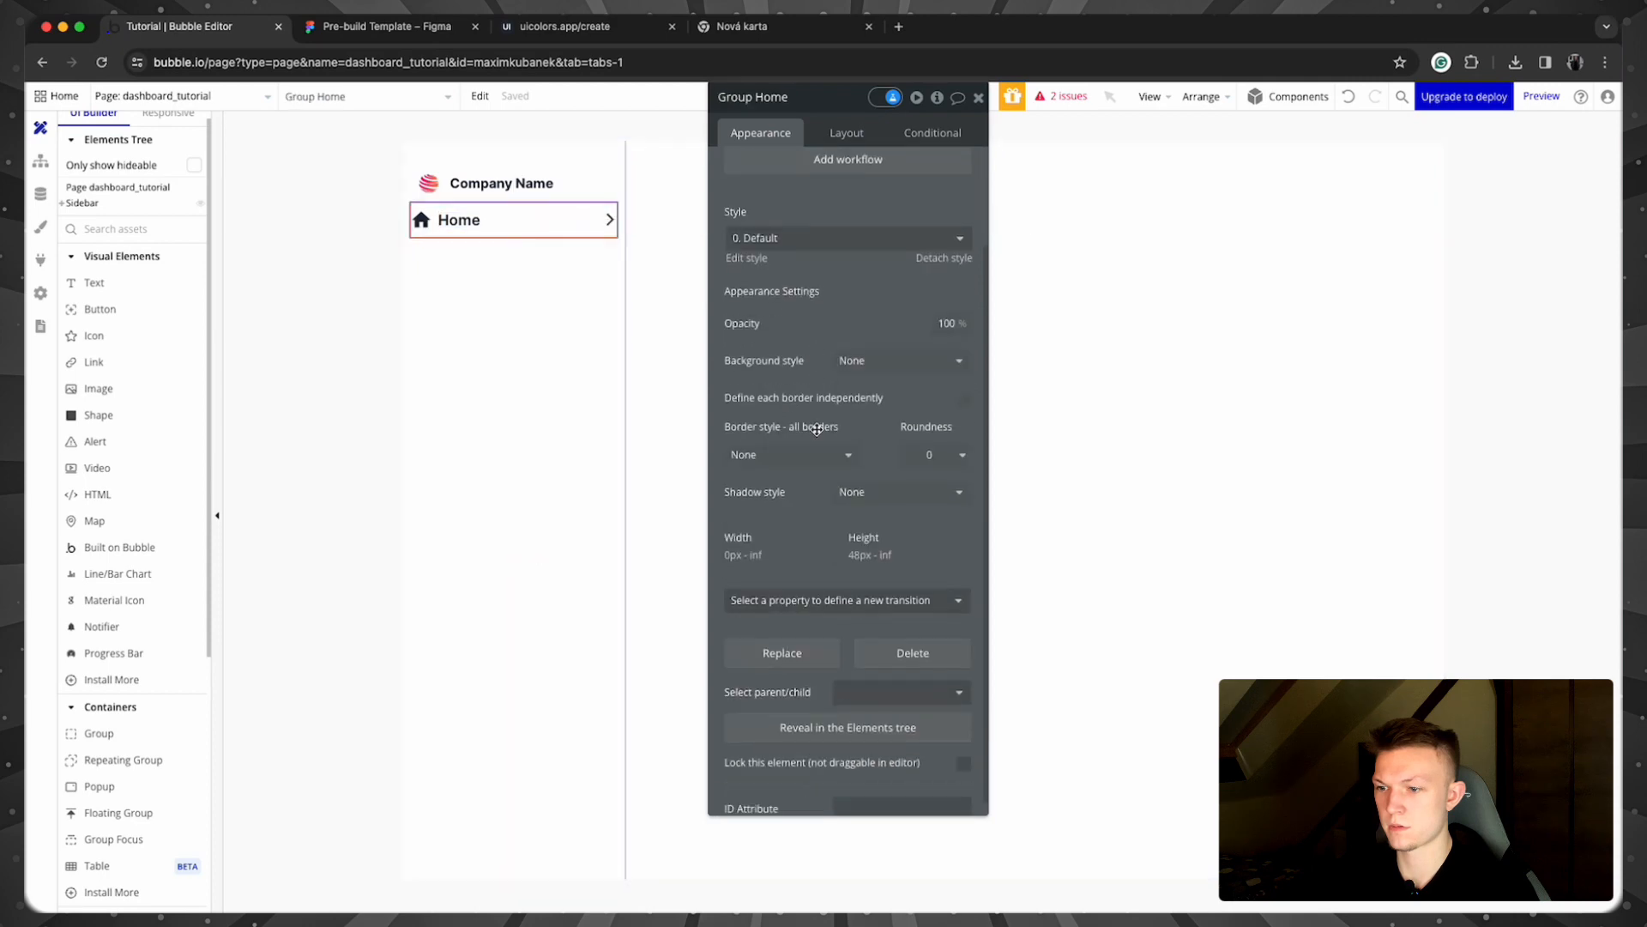
left_click(846, 133)
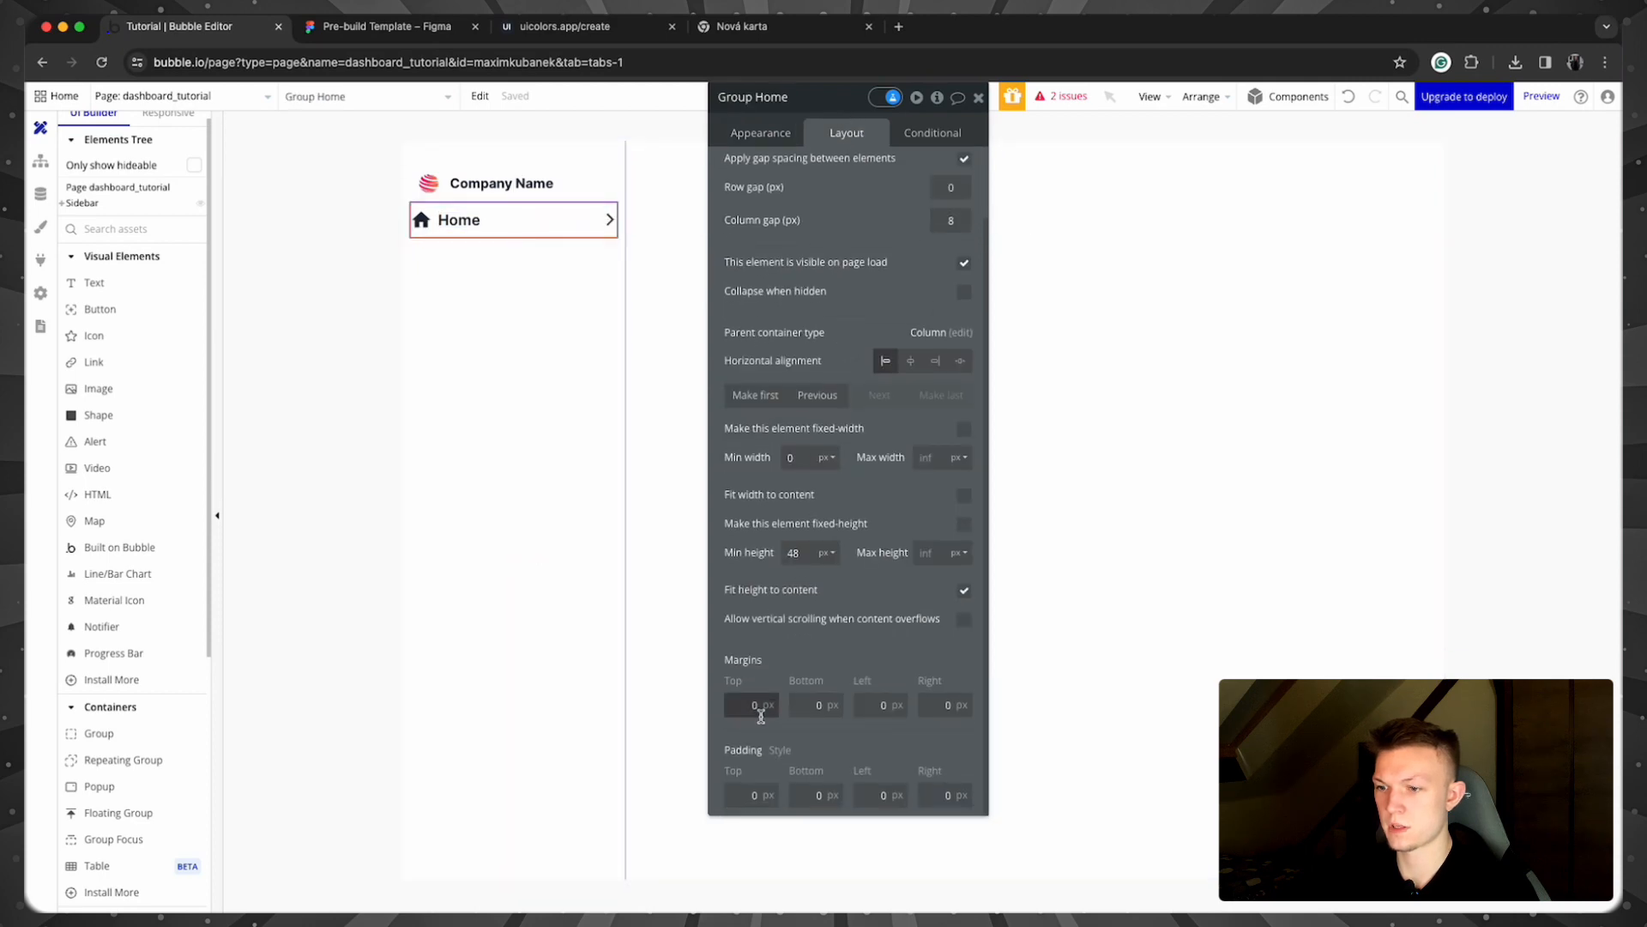
left_click(746, 796)
type("10")
key("Tab")
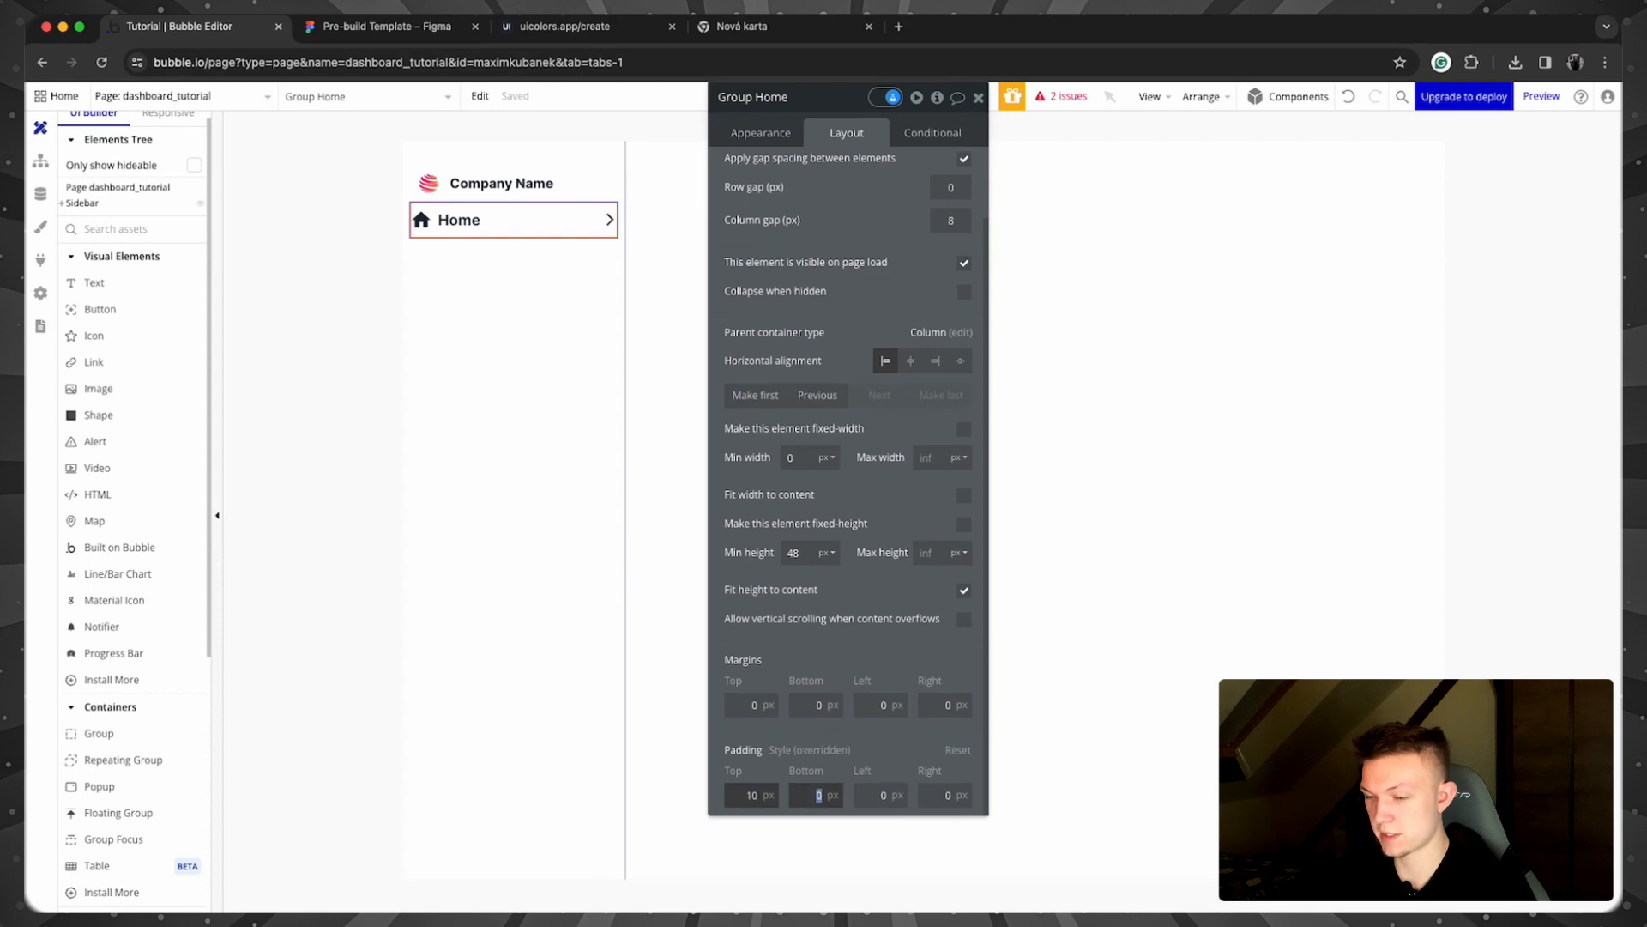
type("10")
key("Tab")
type("10")
key("Tab")
type("10")
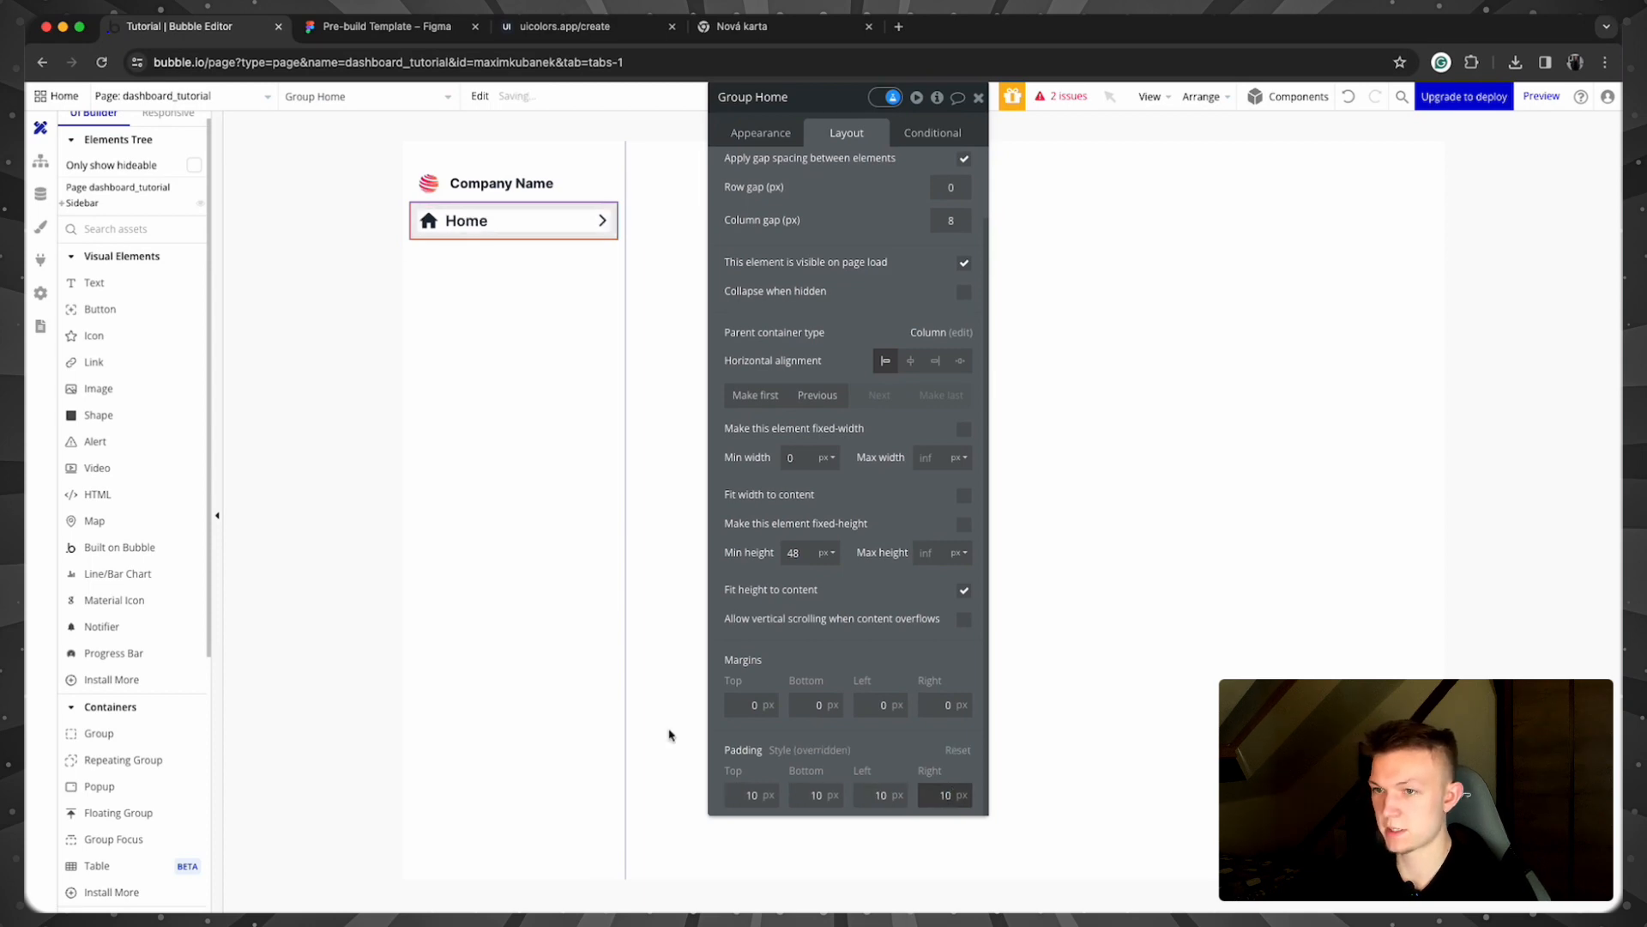
left_click(302, 391)
Step: Set the Home row's corner roundness to 8
left_click(573, 239)
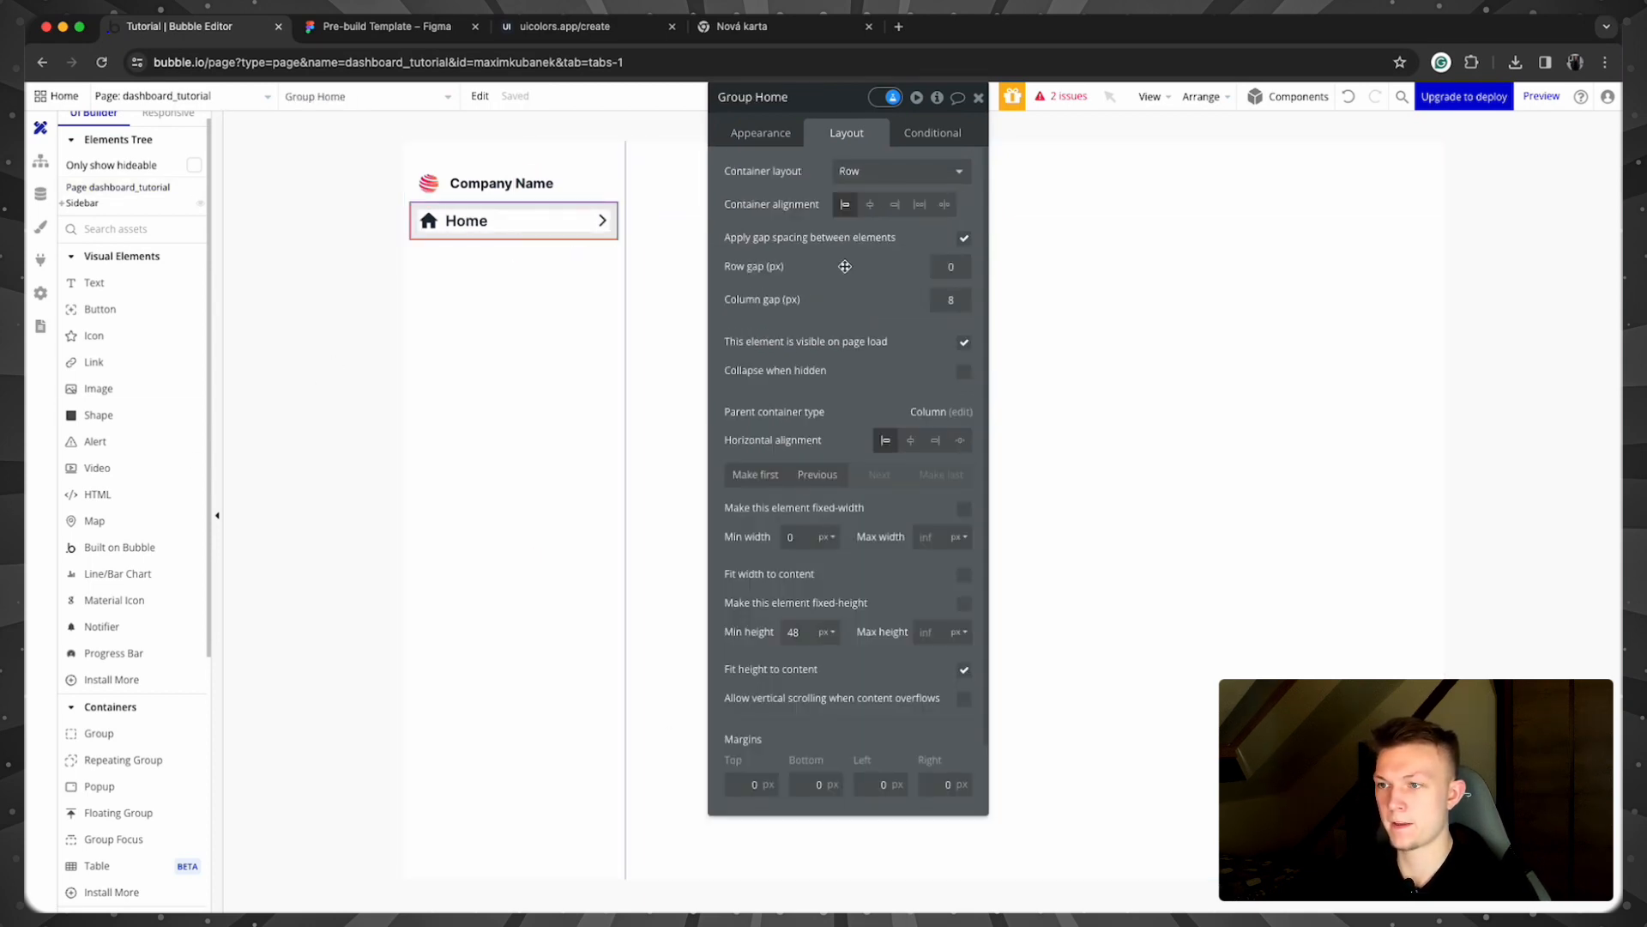
left_click(768, 132)
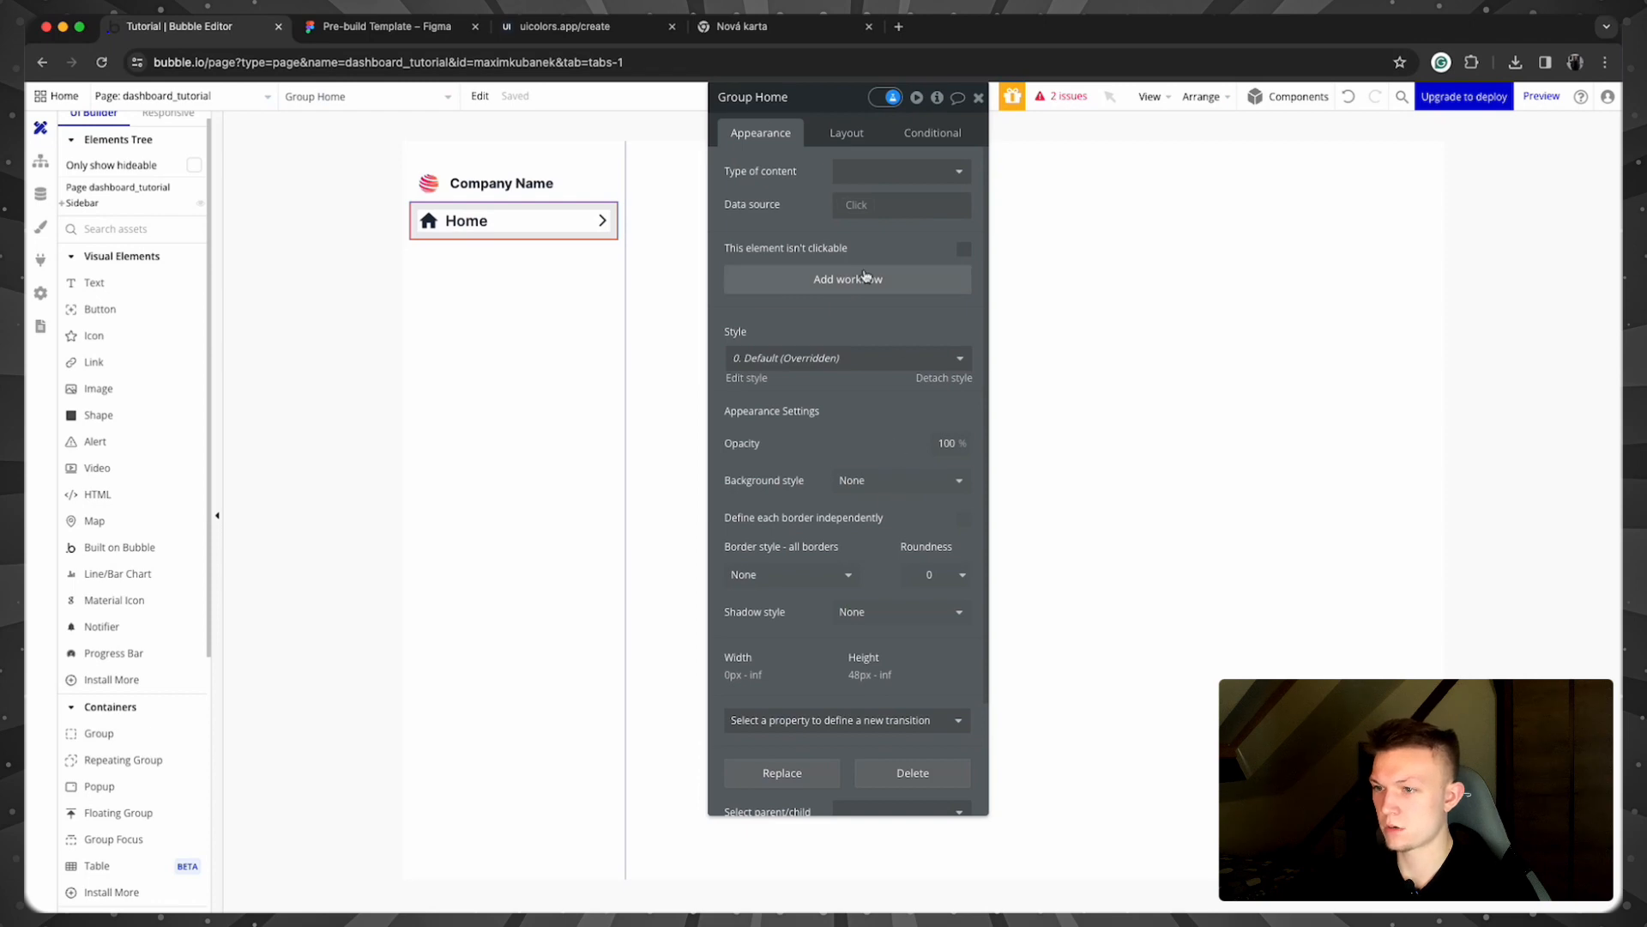
left_click(944, 574)
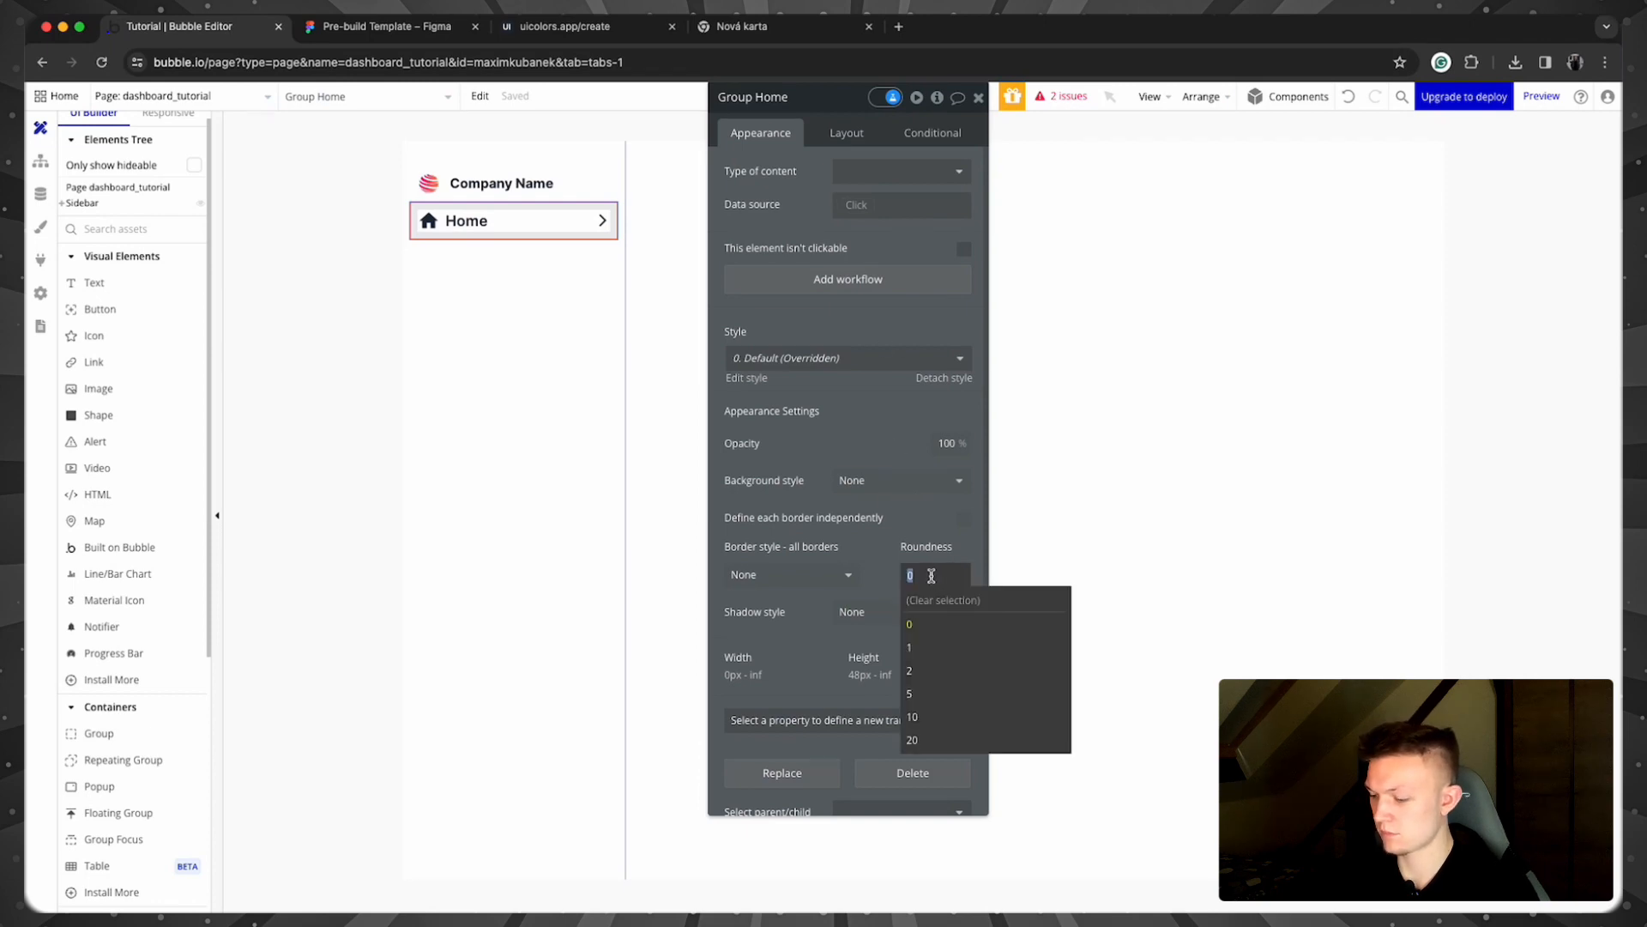
type("8")
key("Return")
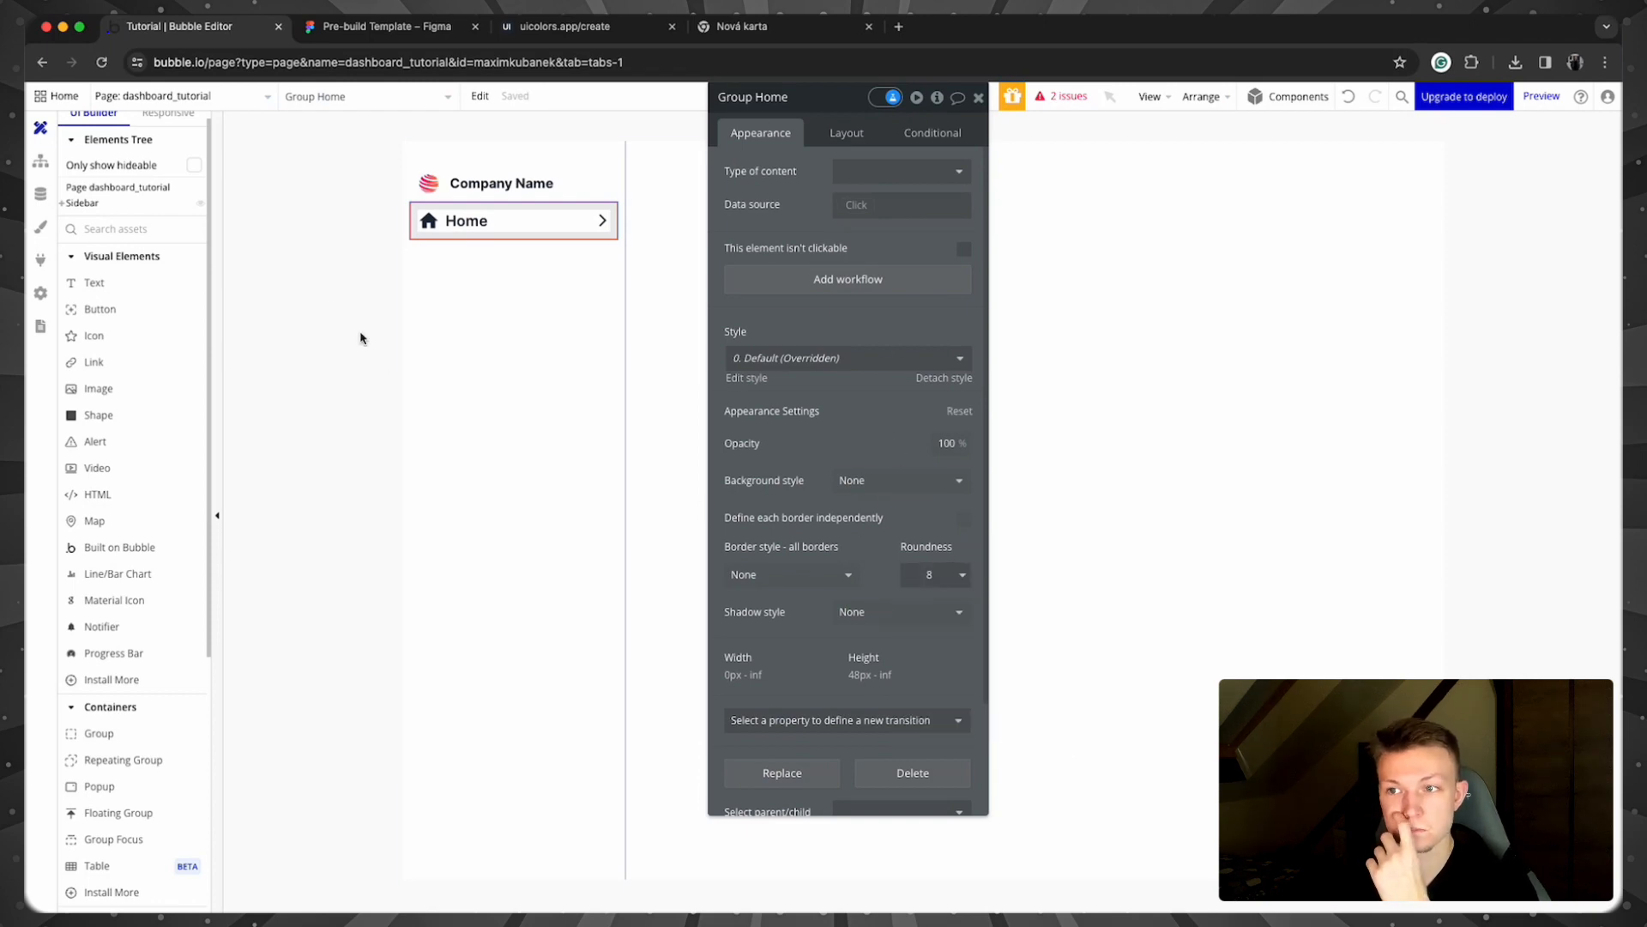
left_click(361, 338)
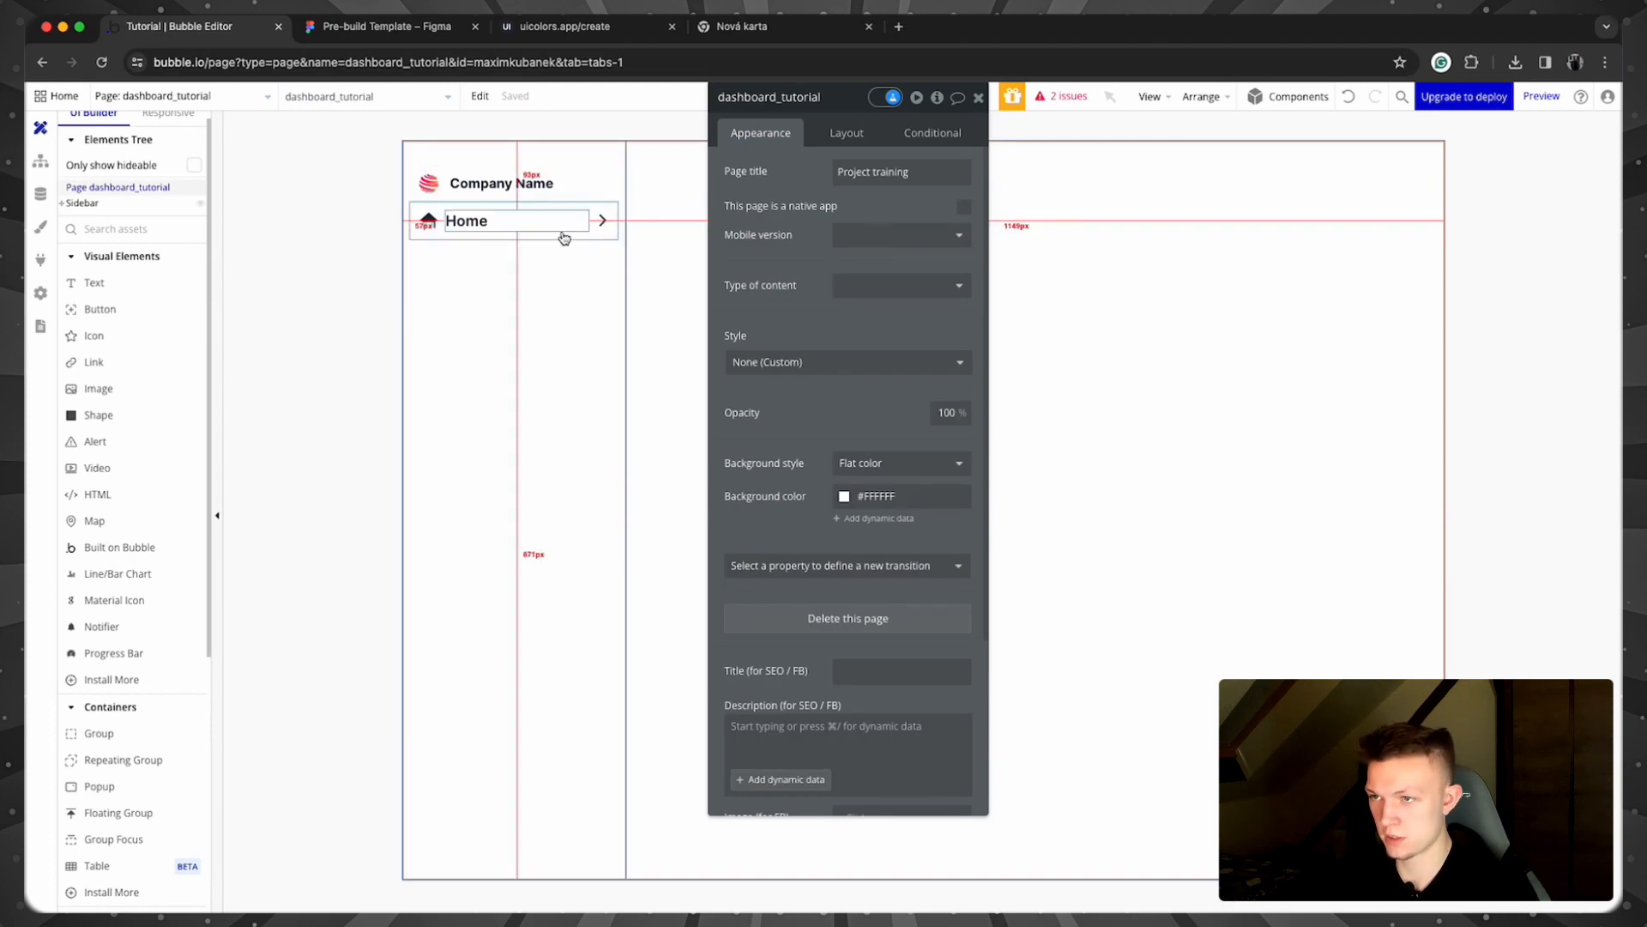
Step: Turn on gap spacing in the Sidebar with a 24 px row gap
left_click(600, 355)
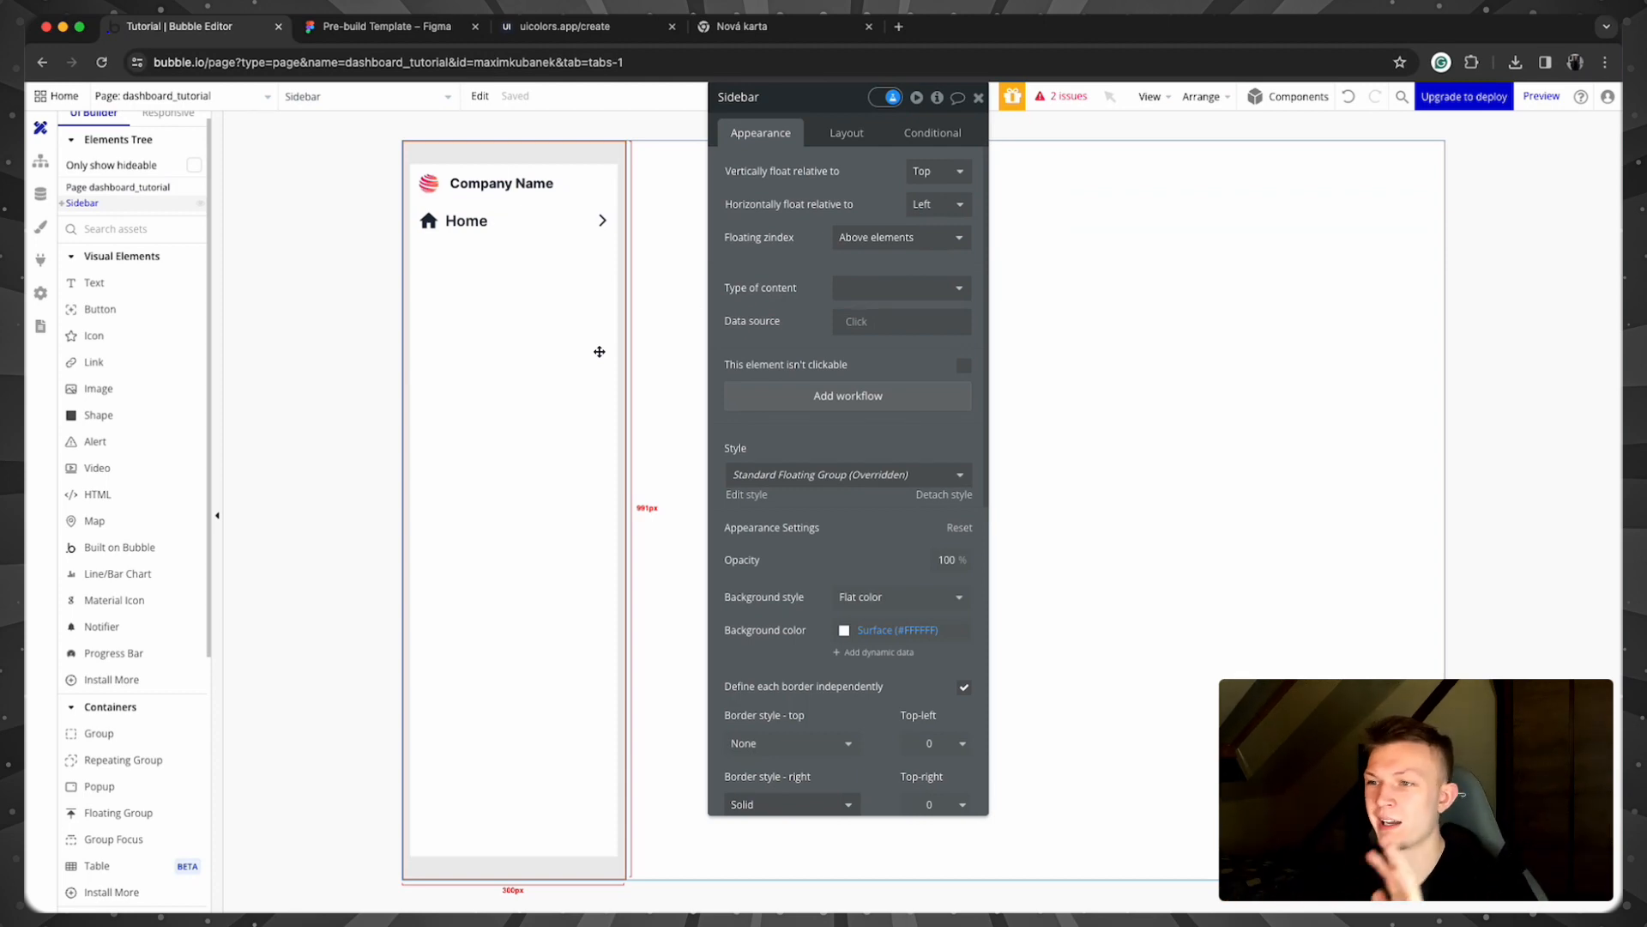
left_click(855, 130)
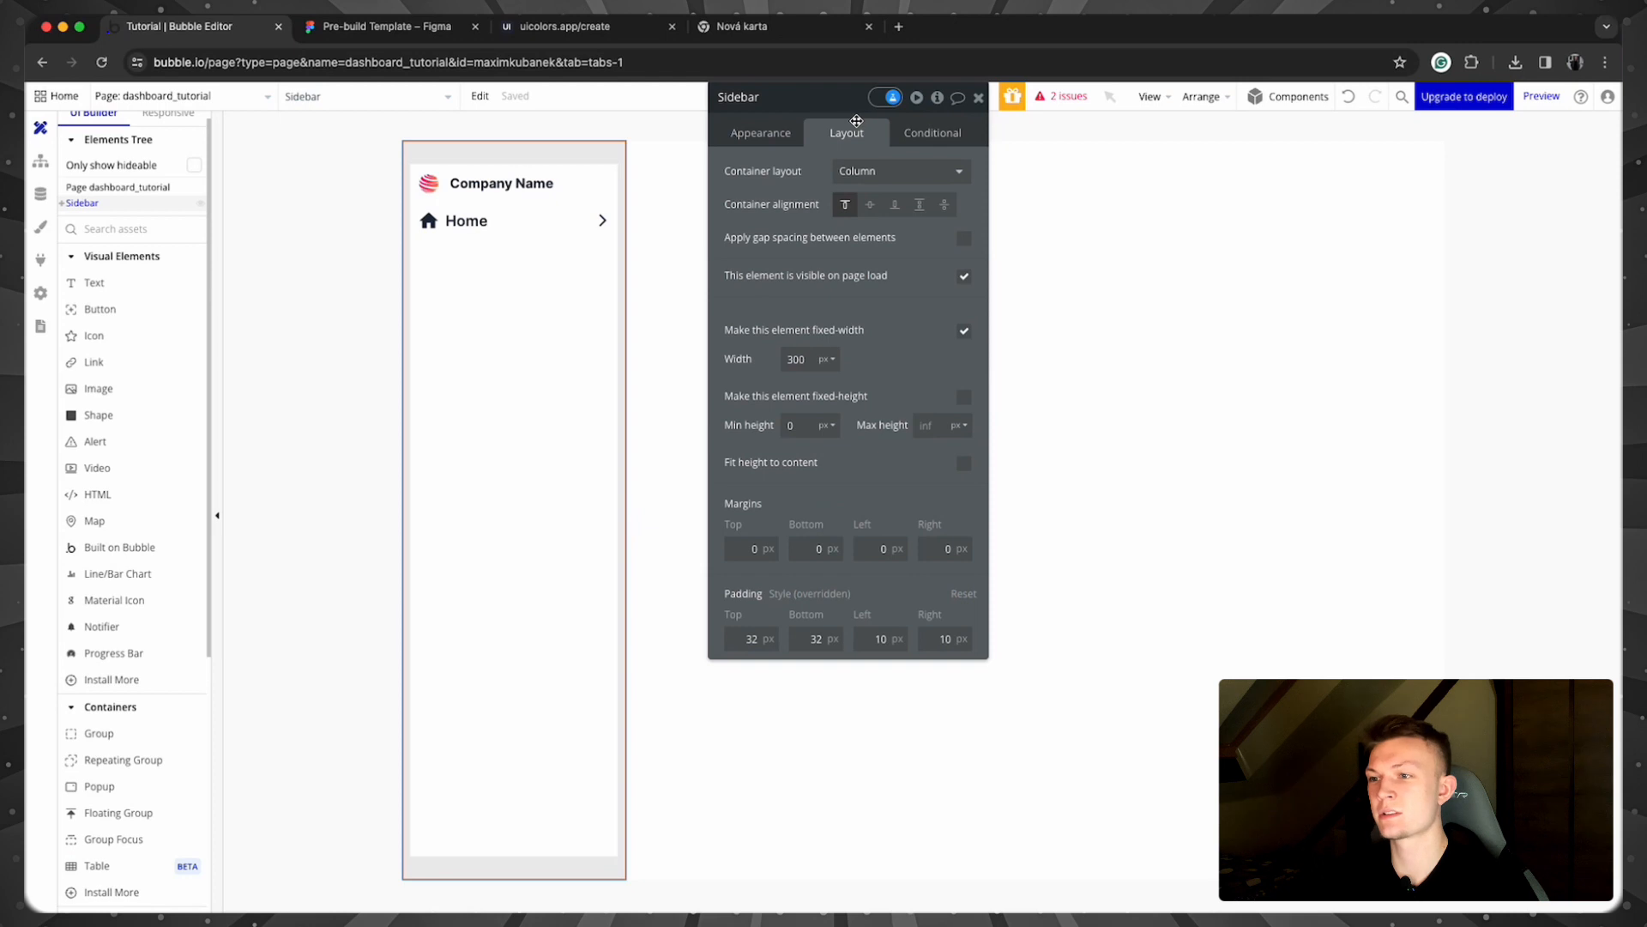
left_click(964, 240)
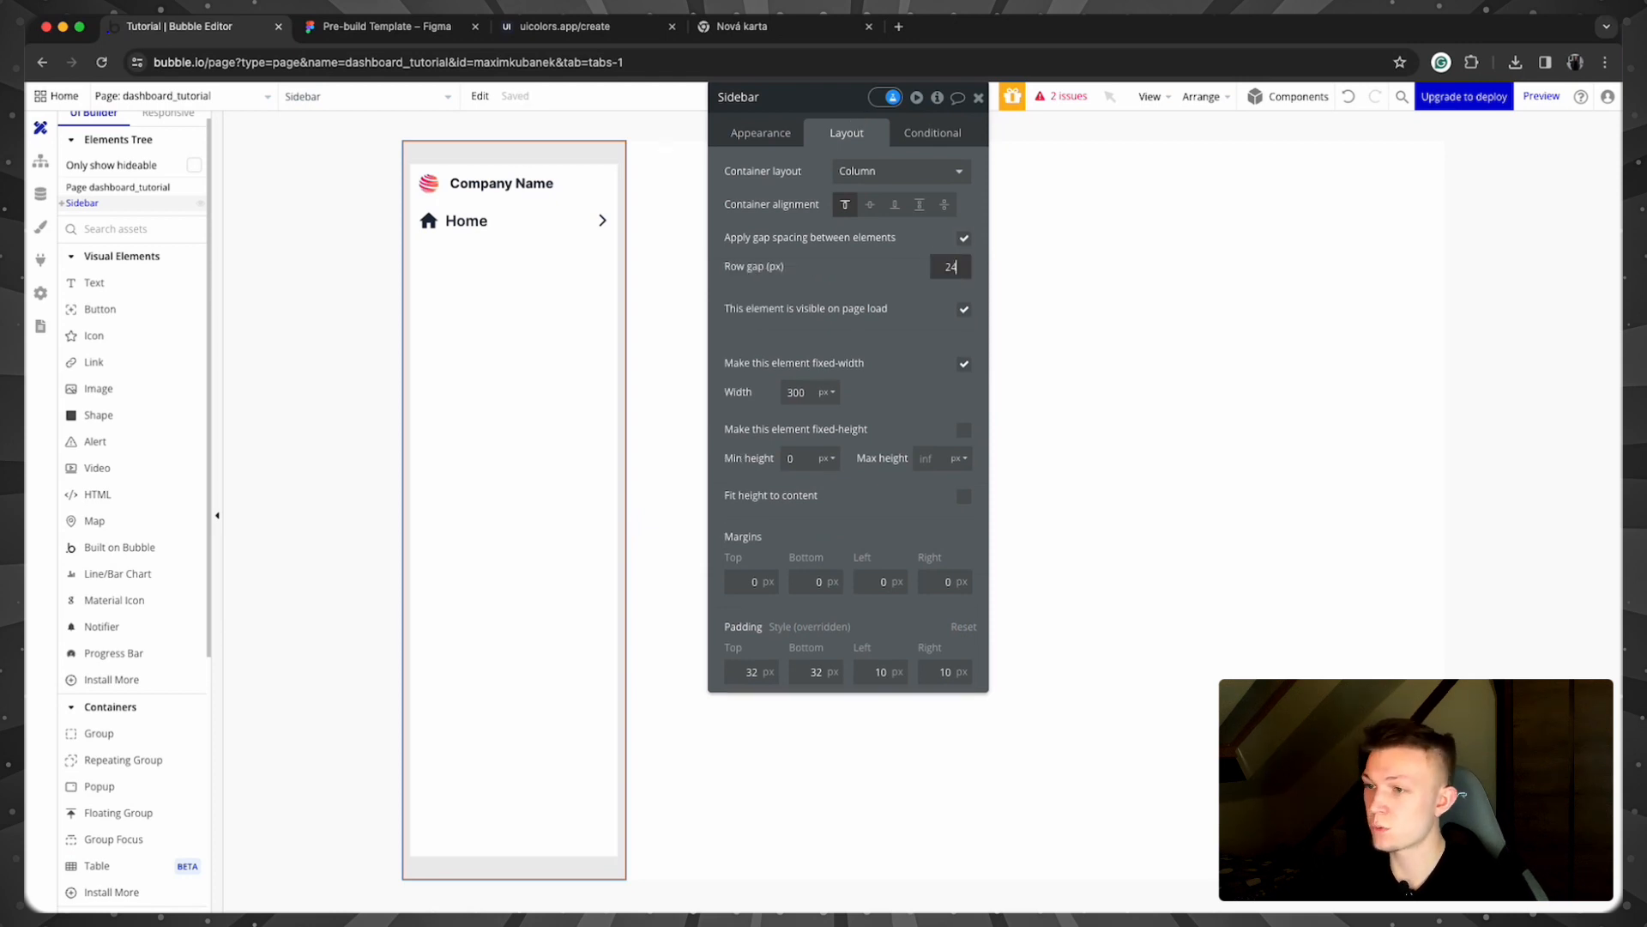
key("Return")
left_click(629, 246)
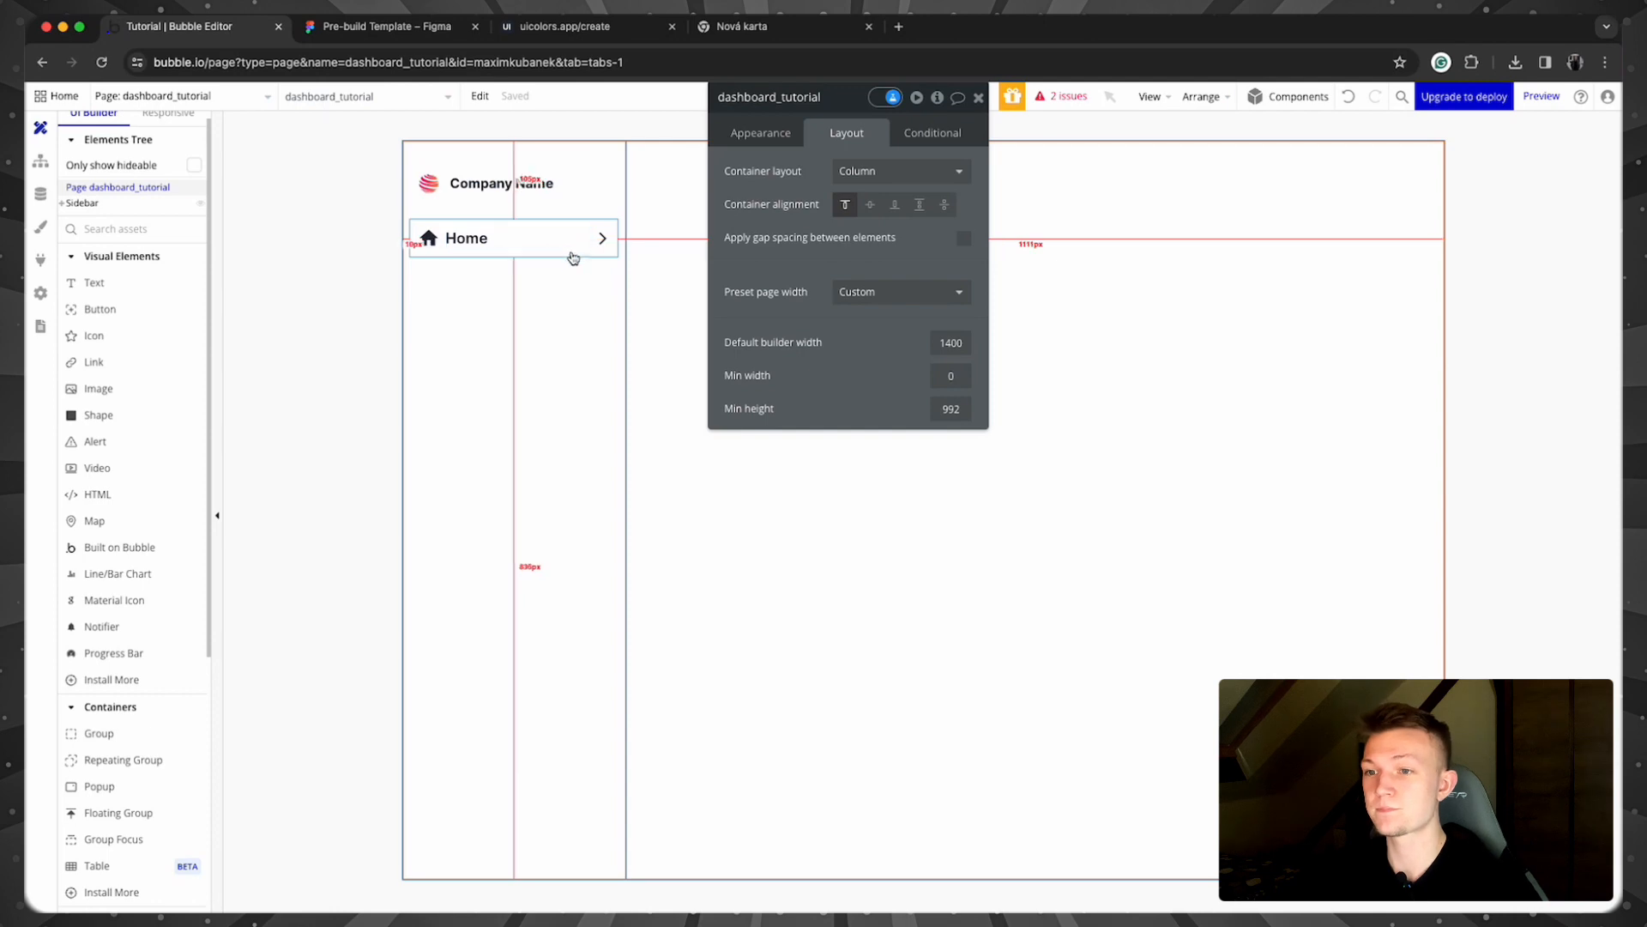
Step: Copy Group Home and paste copies into the Sidebar until five identical nav rows stack there
left_click(567, 251)
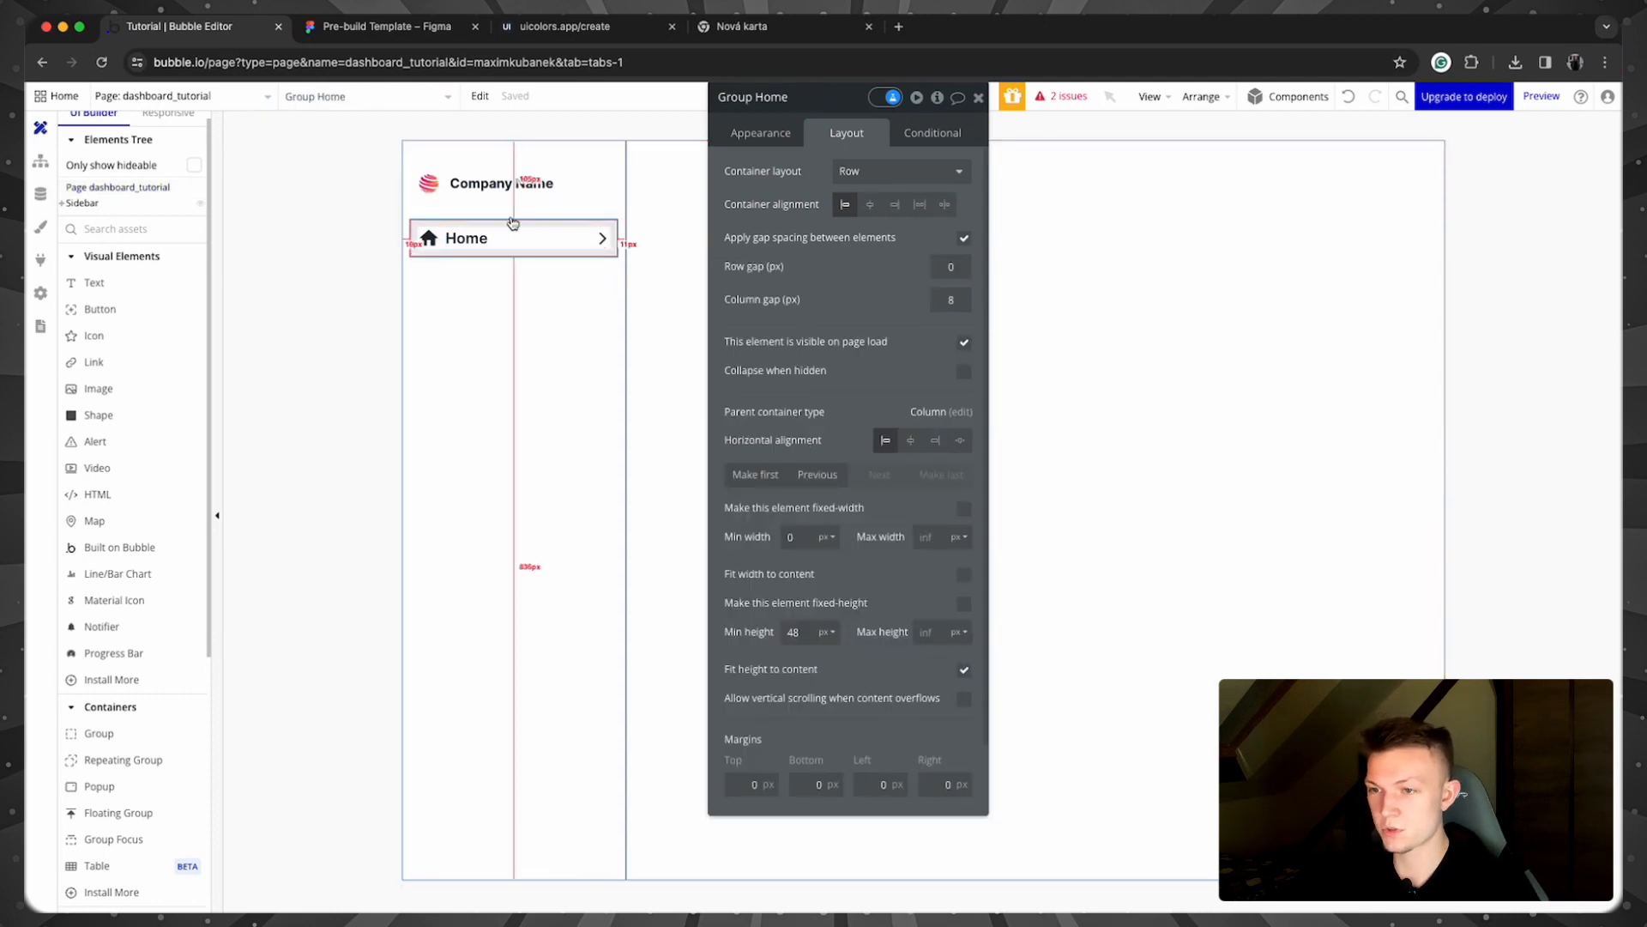
key("ctrl+c")
left_click(545, 288)
key("ctrl+v")
key("ctrl+v")
left_click(511, 423)
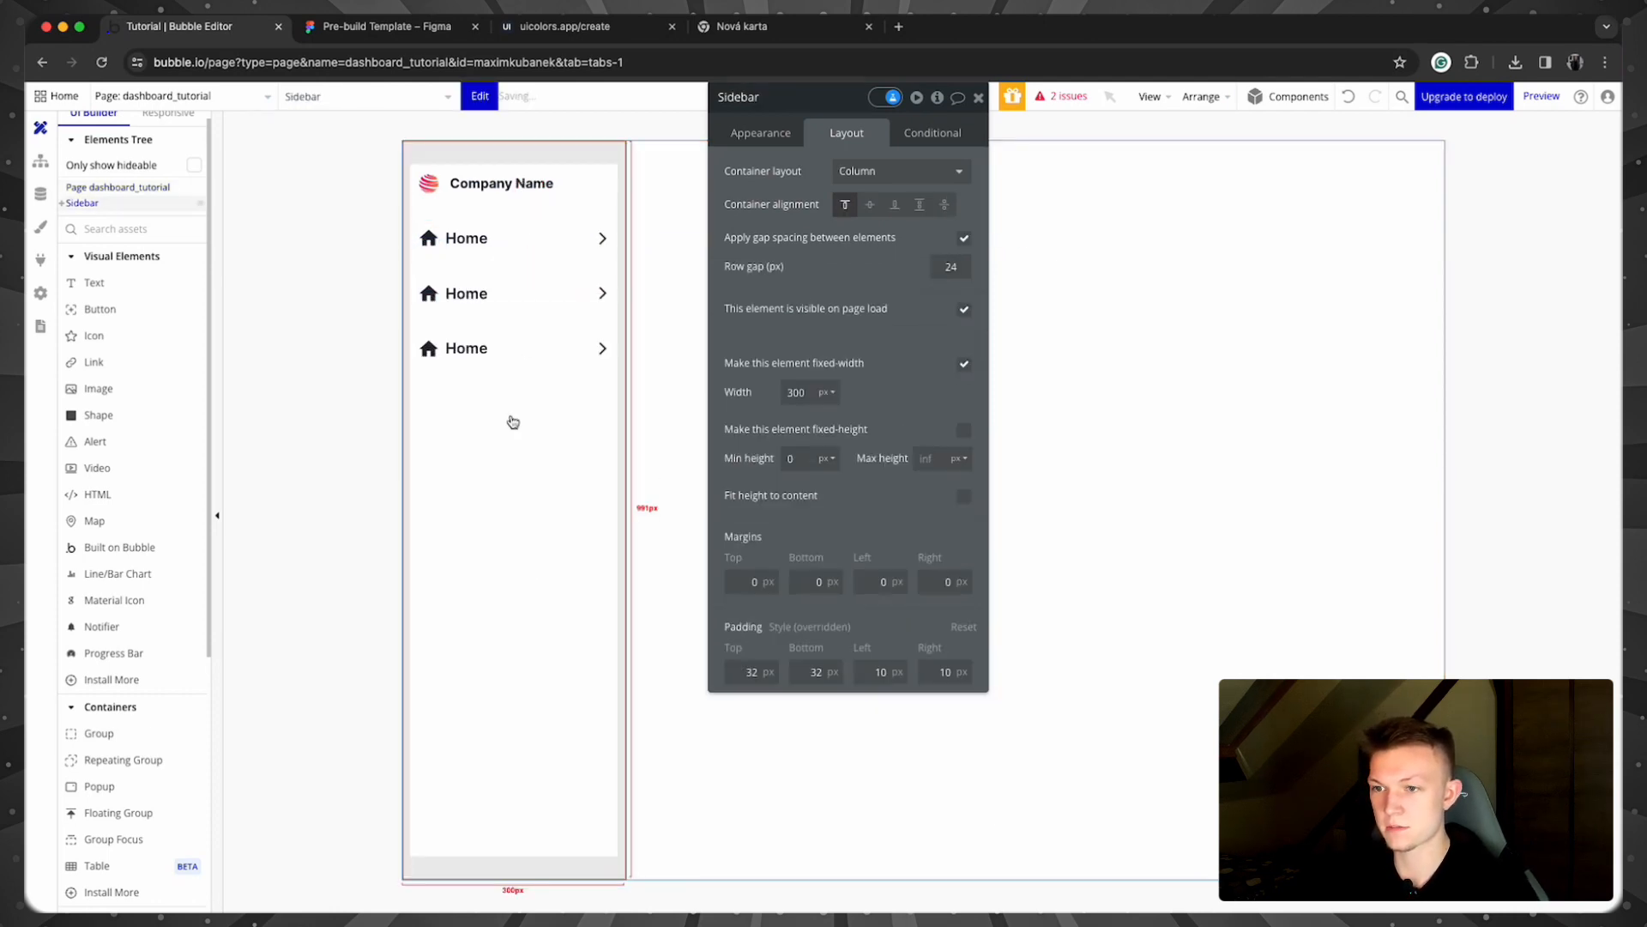
key("ctrl+v")
left_click(509, 529)
key("ctrl+v")
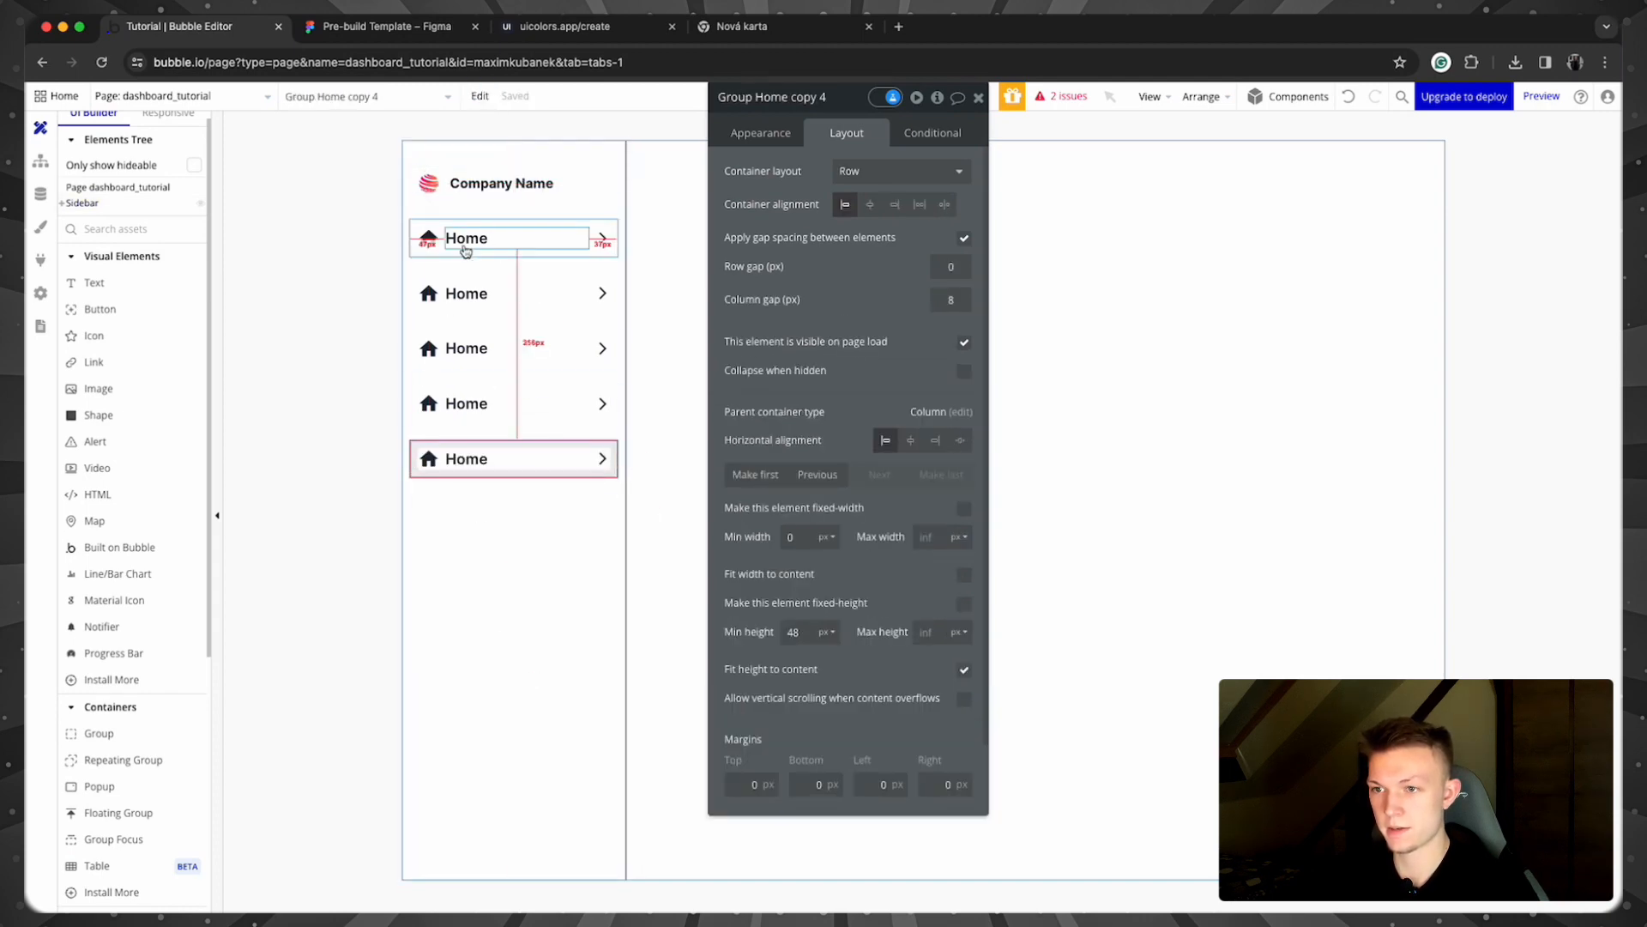
left_click(463, 293)
Step: Replace the second row's icon with the analytics chart icon
left_click(428, 293)
left_click(743, 135)
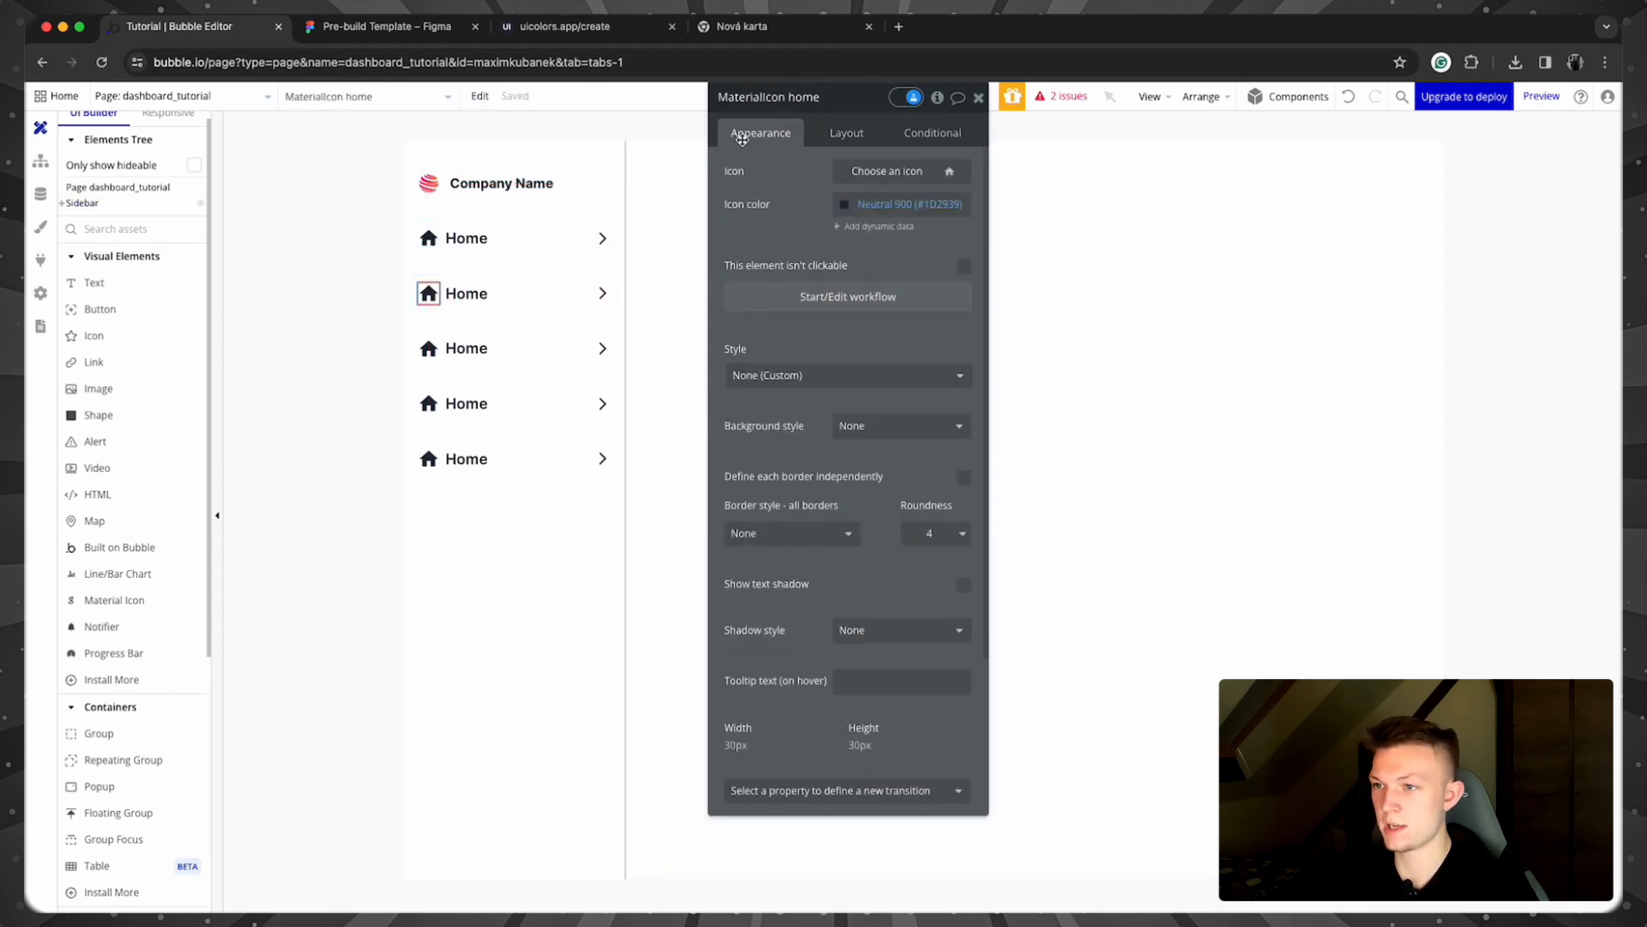
left_click(869, 173)
type("Anal")
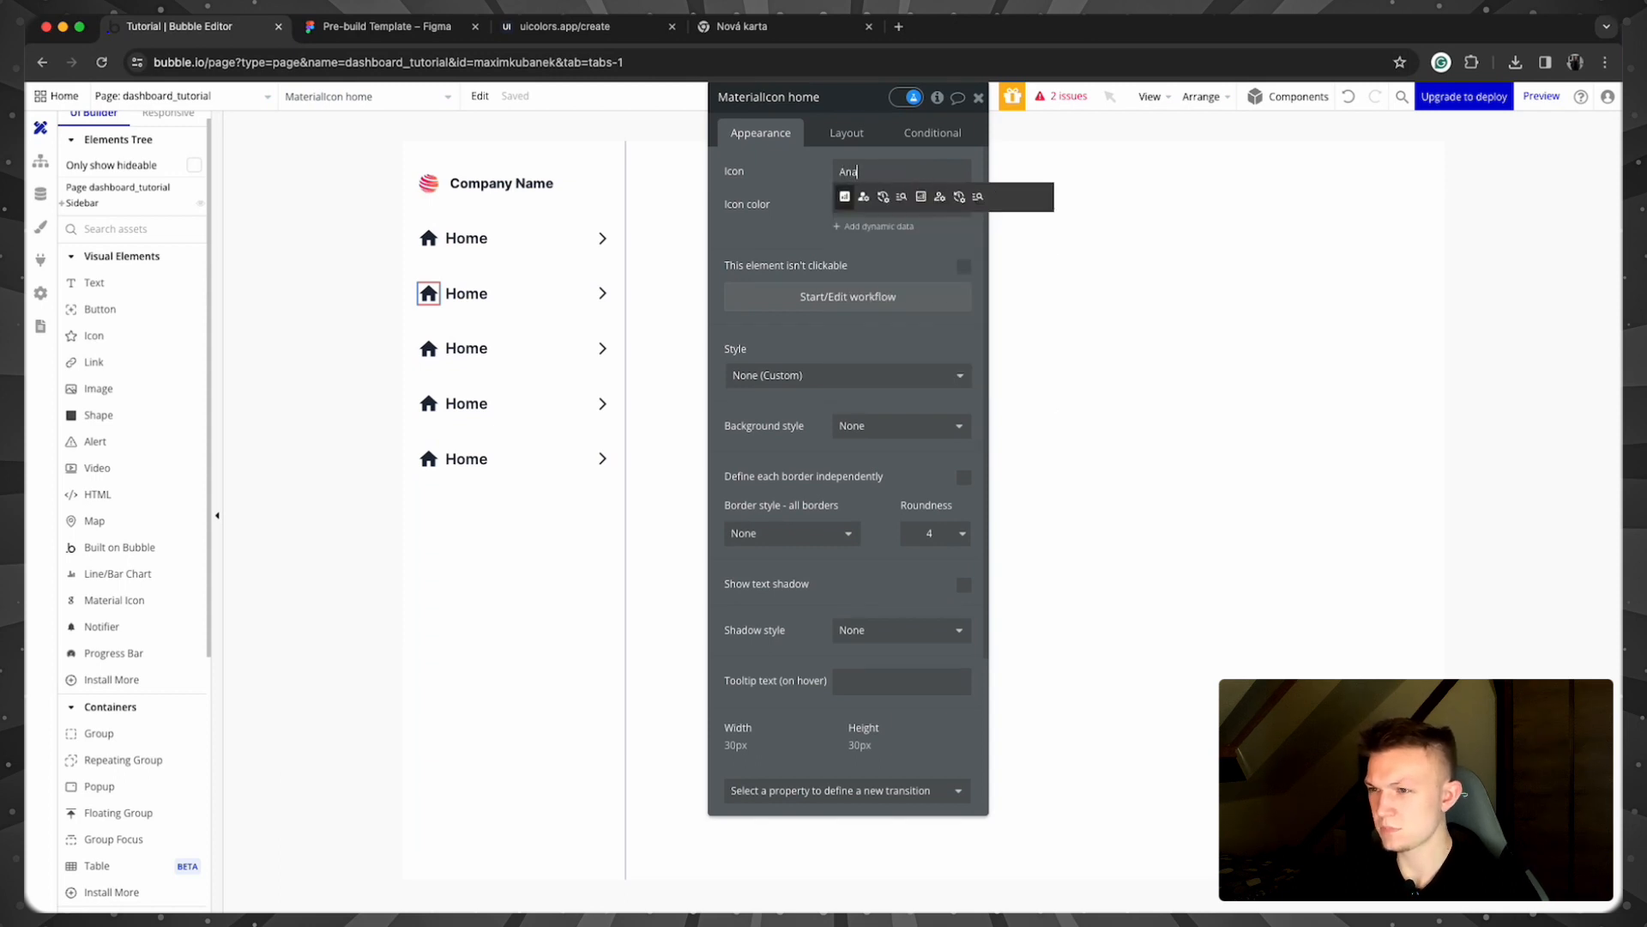
left_click(845, 198)
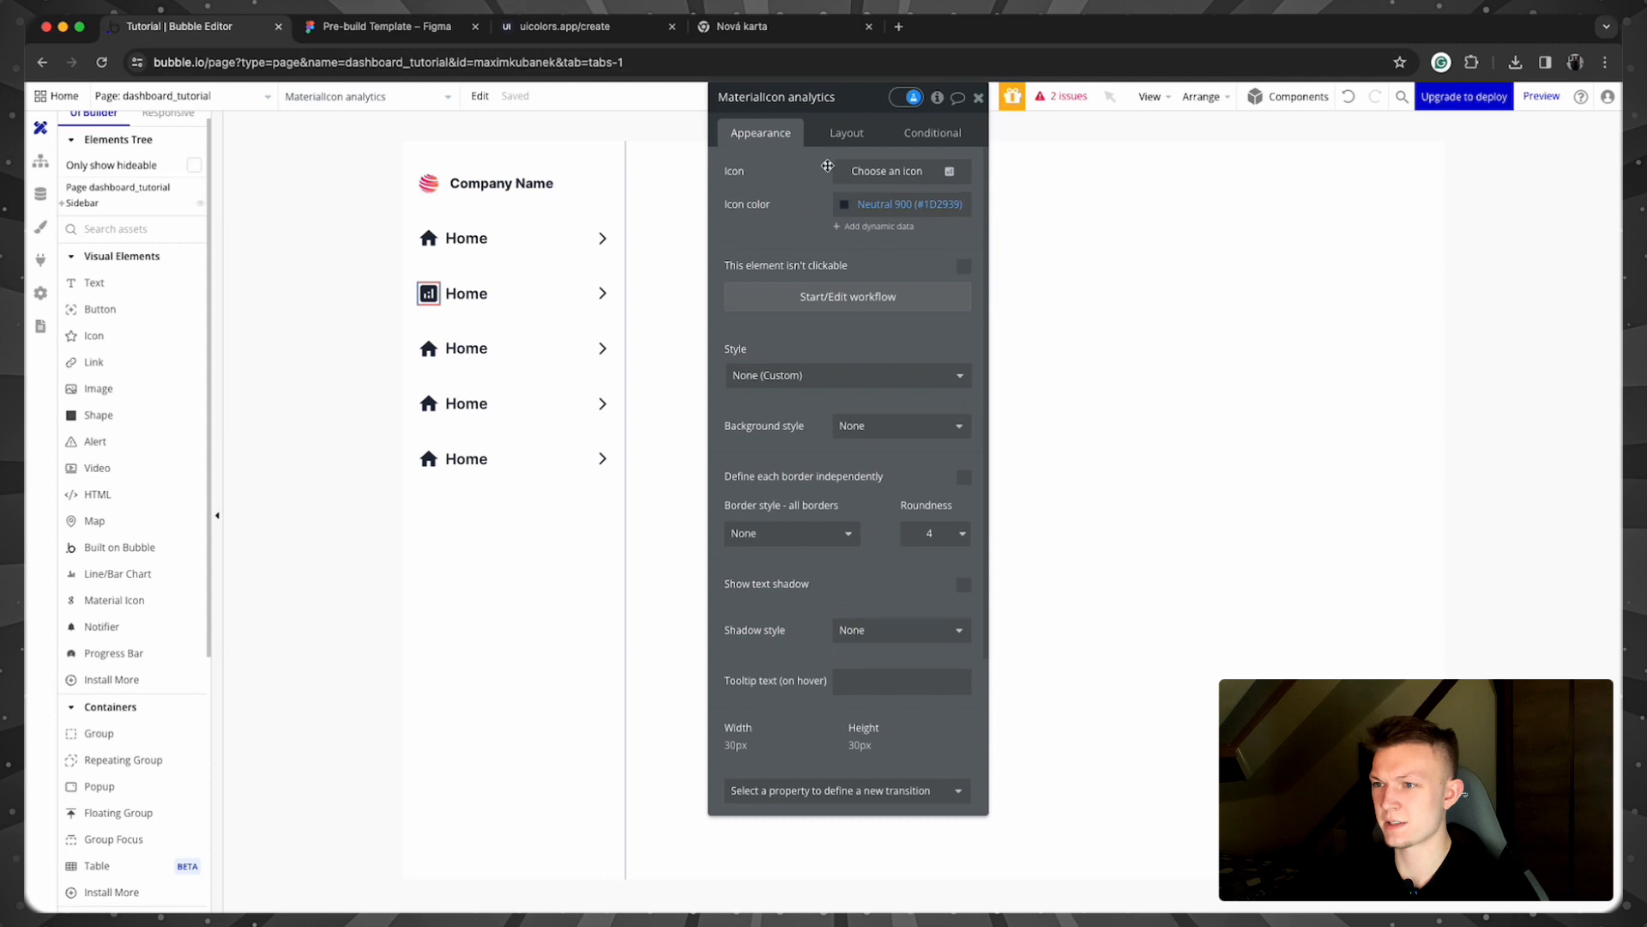
left_click(829, 133)
Step: Change the second row's label to Analytics
left_click(463, 294)
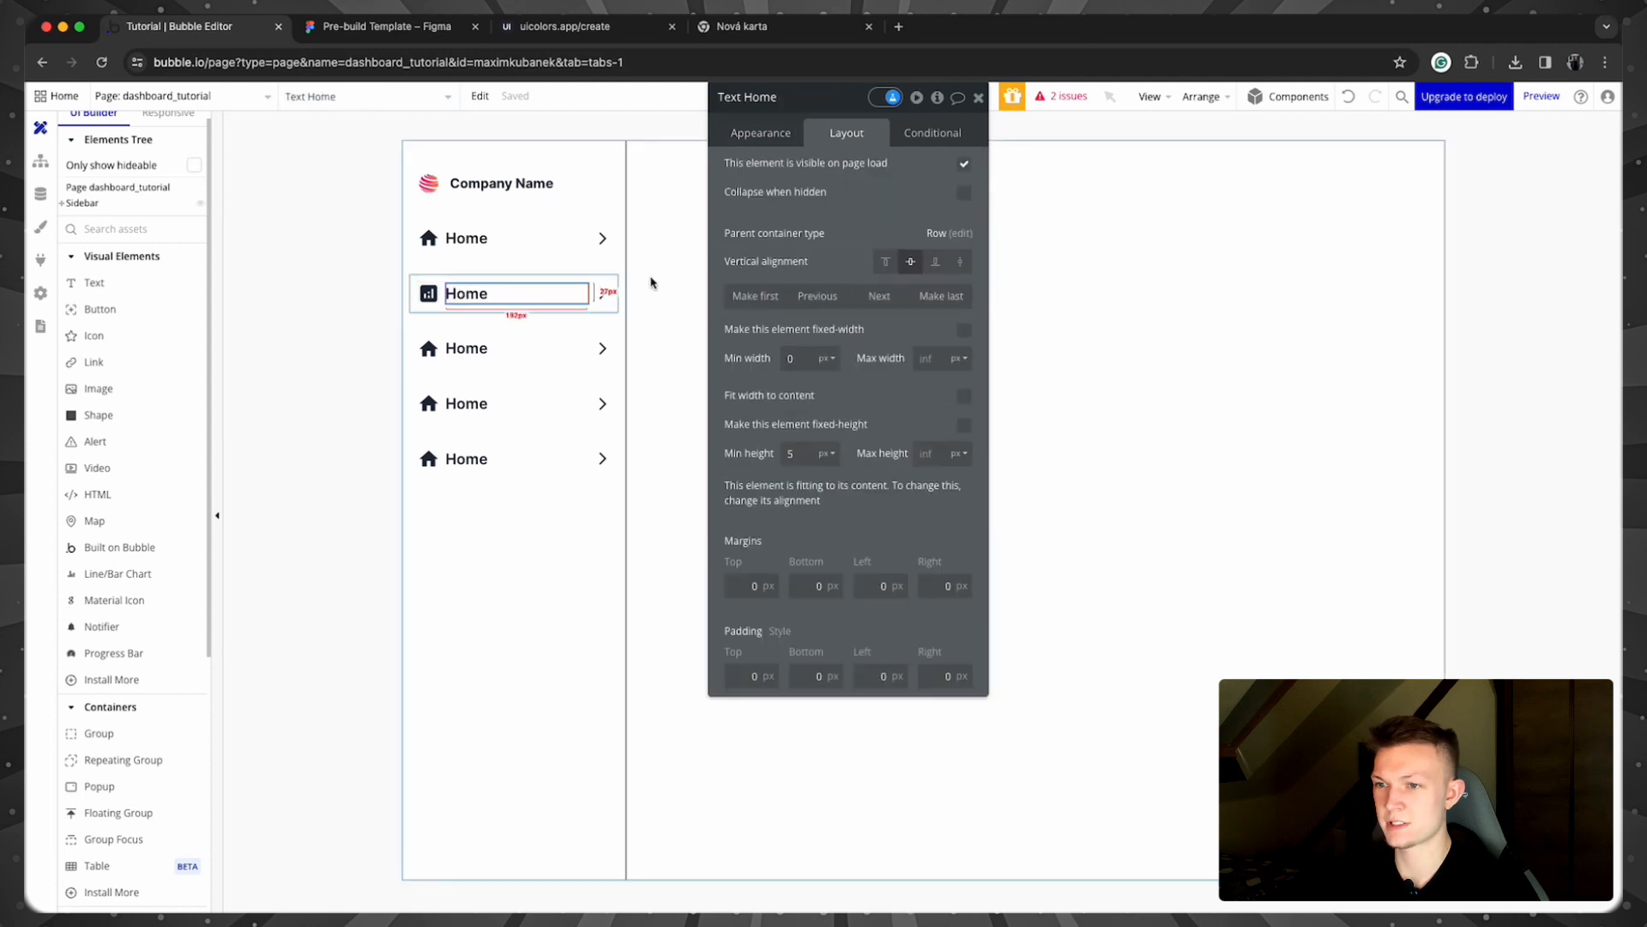
left_click(760, 133)
double_click(745, 167)
type("Anal")
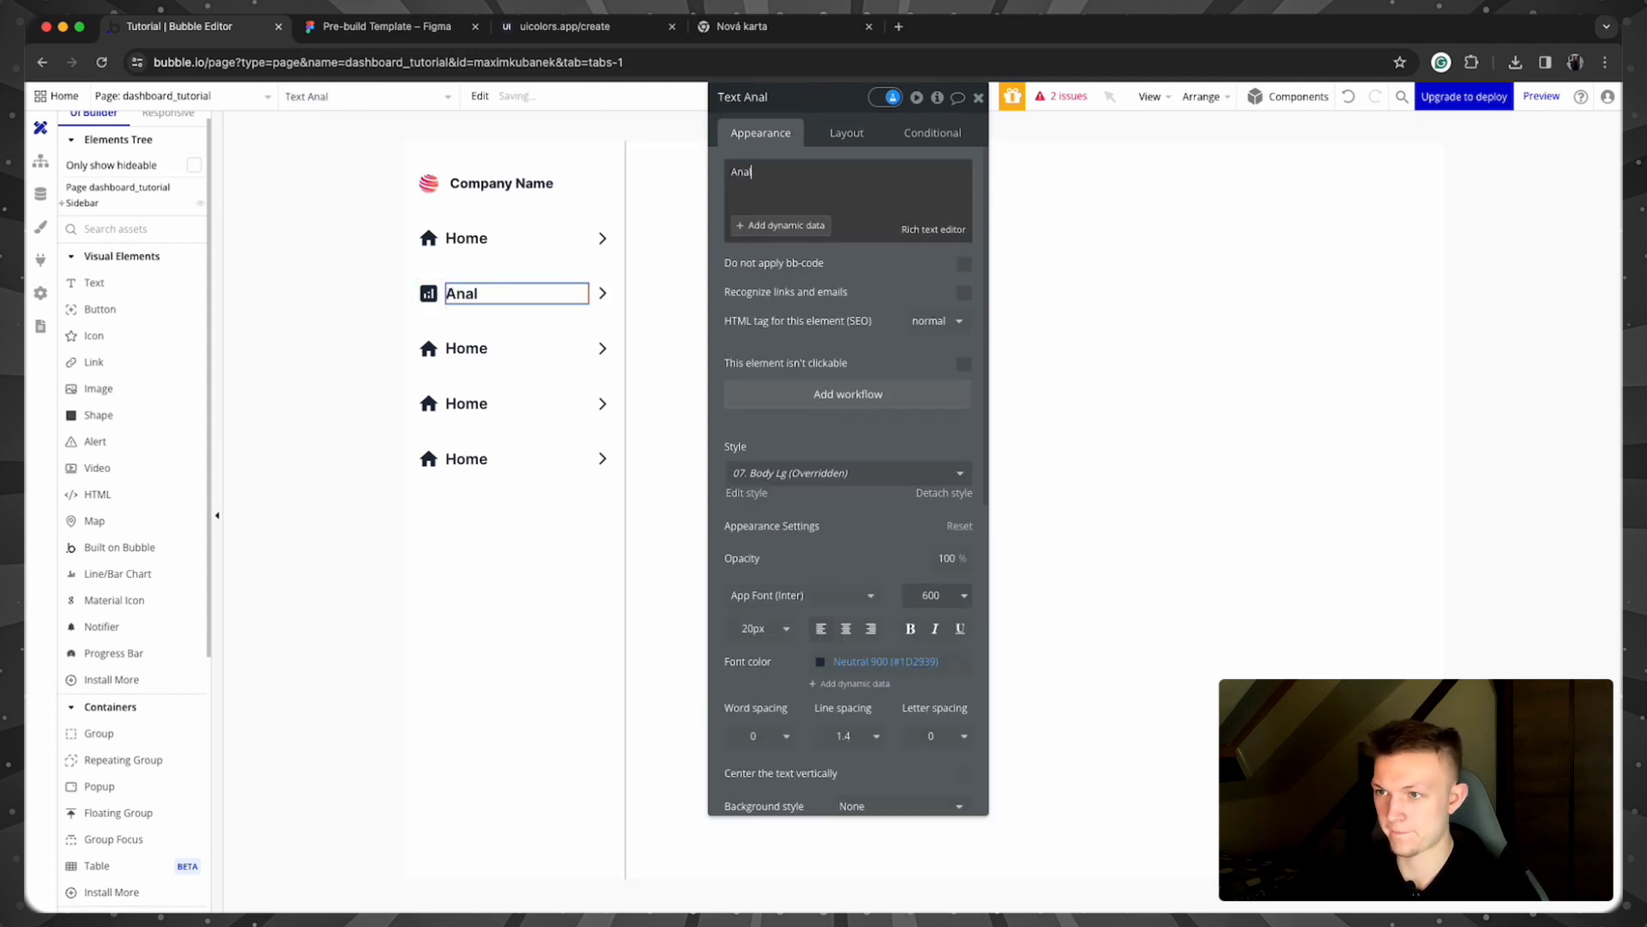
type("ytics")
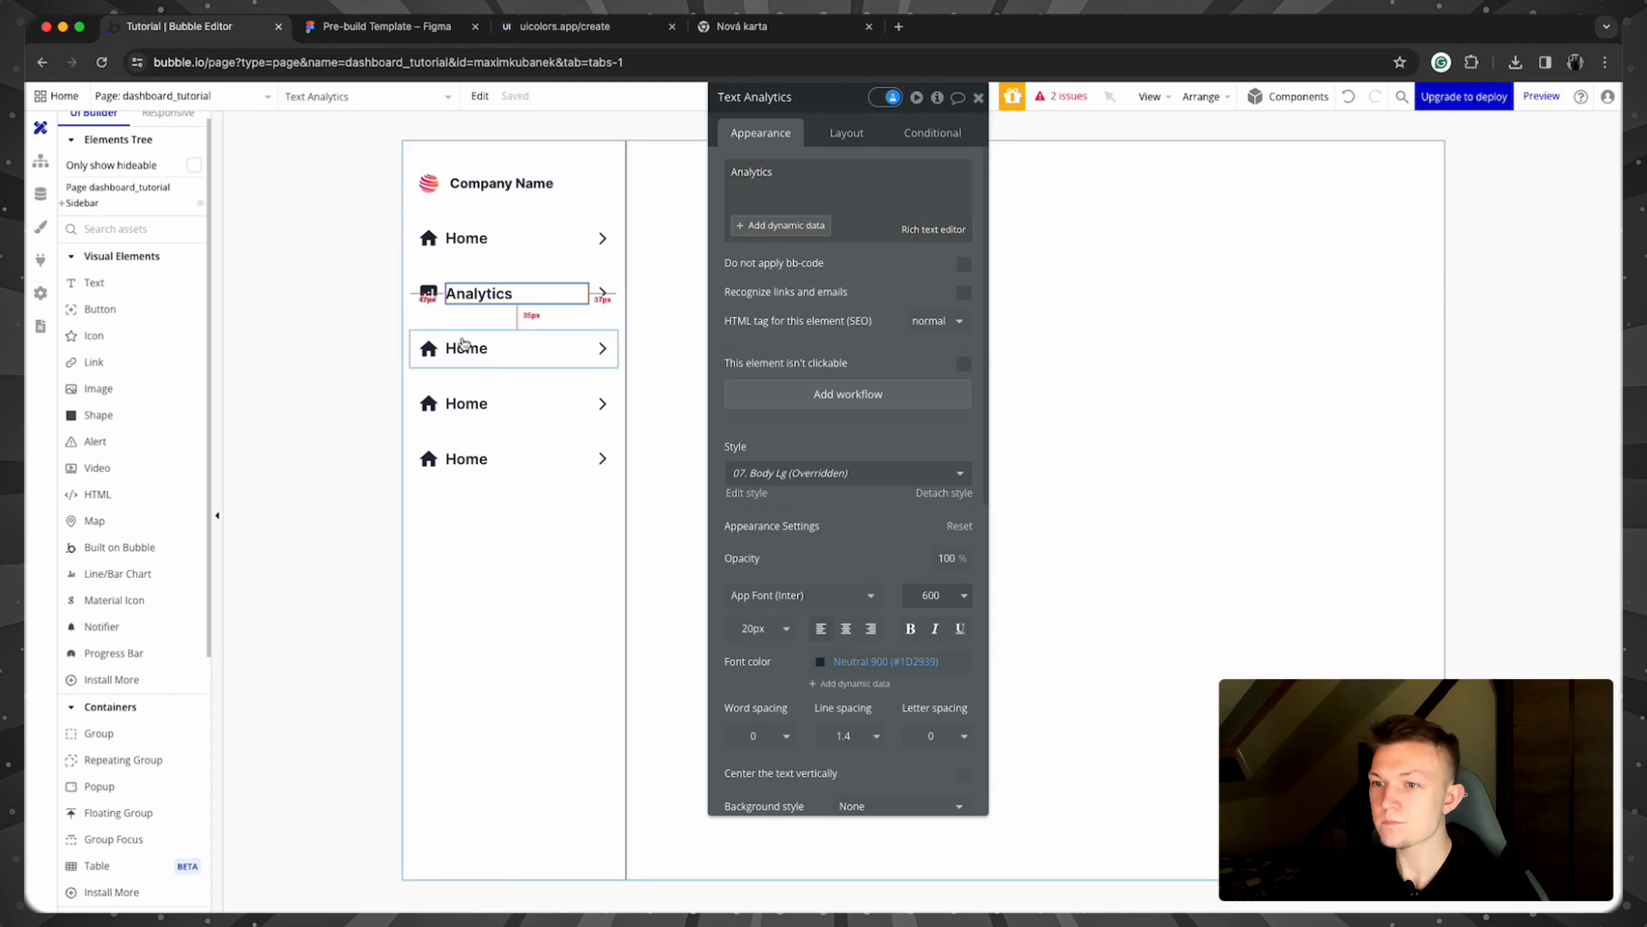
Step: Change the third row's label to Projects
left_click(465, 347)
double_click(734, 172)
type("Projects")
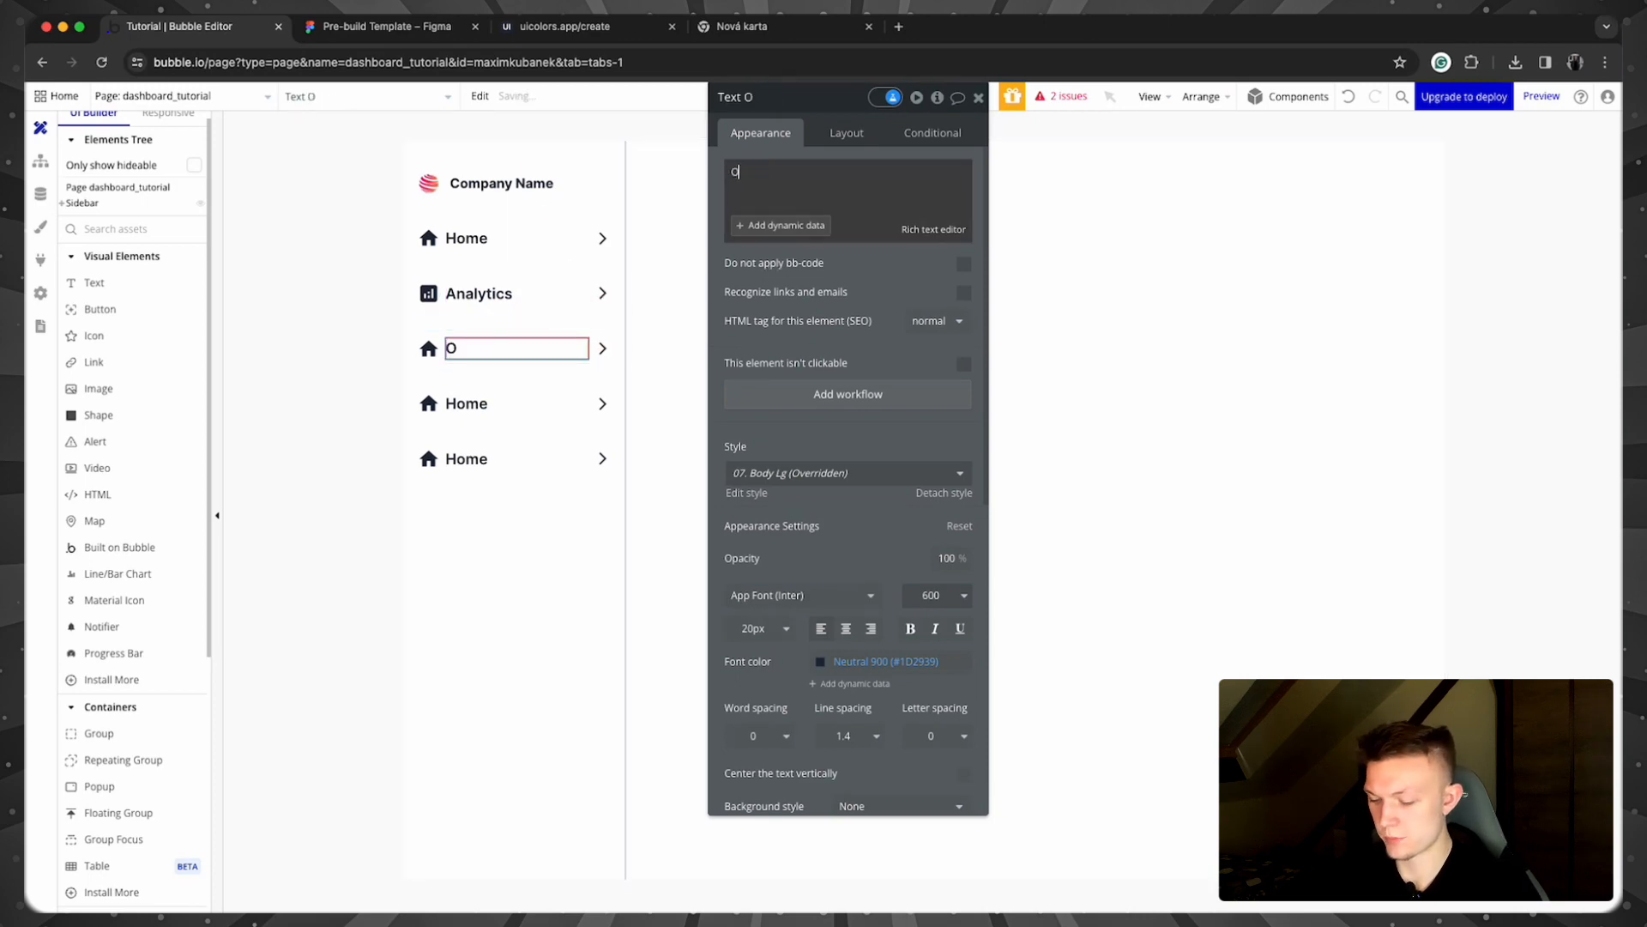
left_click(428, 347)
Step: Give the Projects row a book icon and the fourth row a people icon
left_click(880, 176)
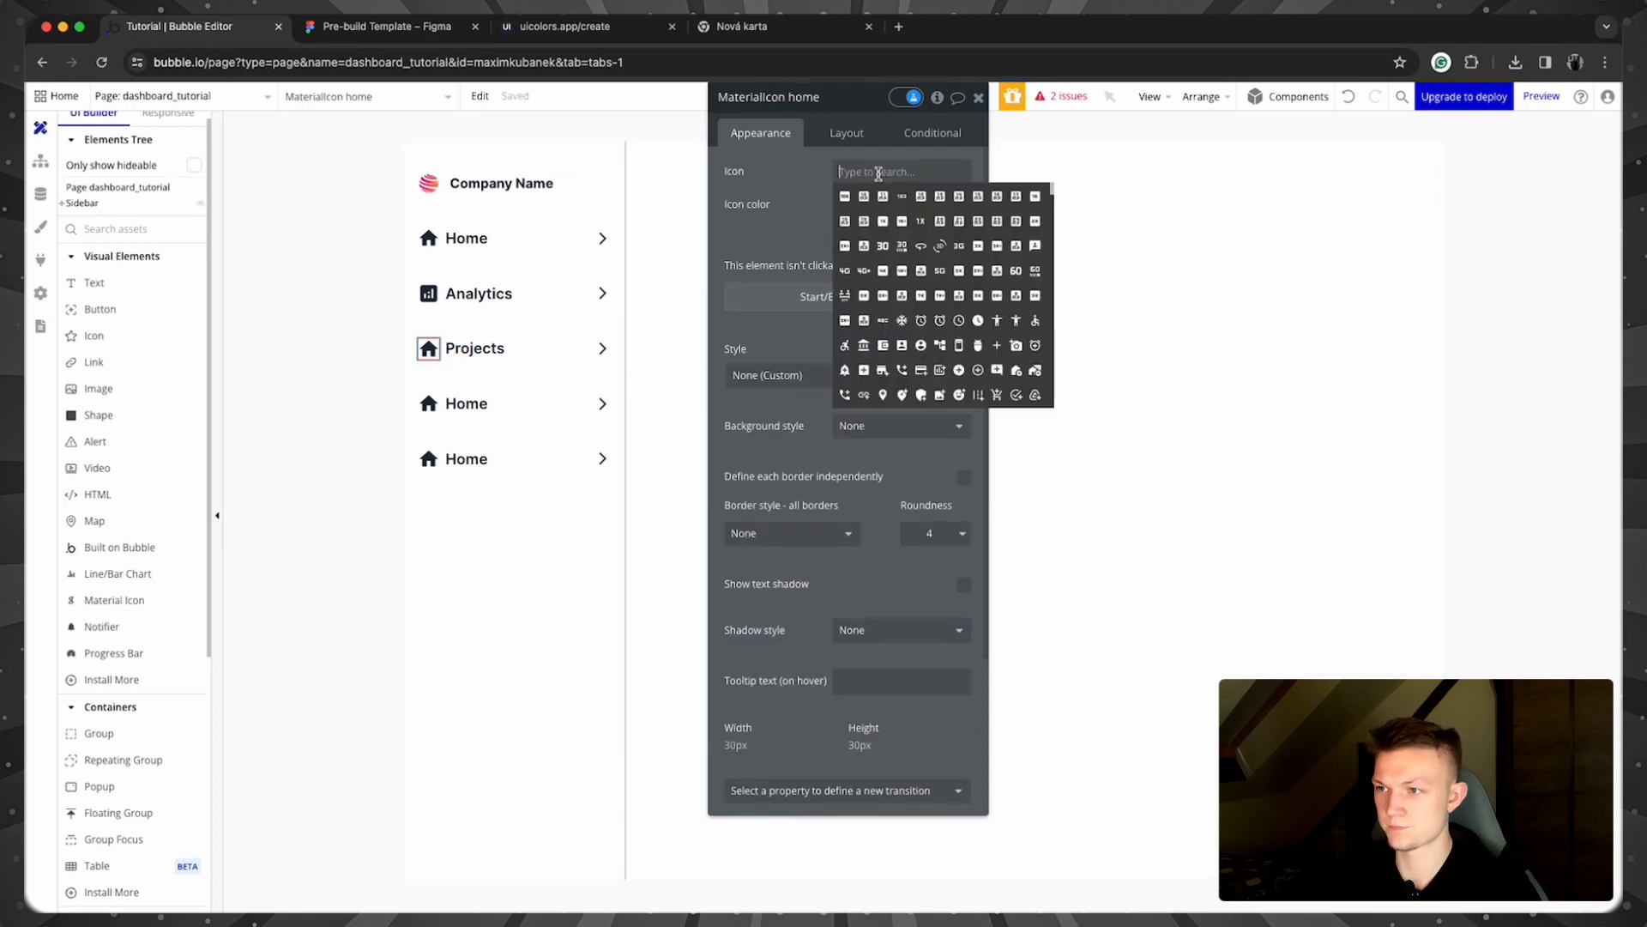
type("book")
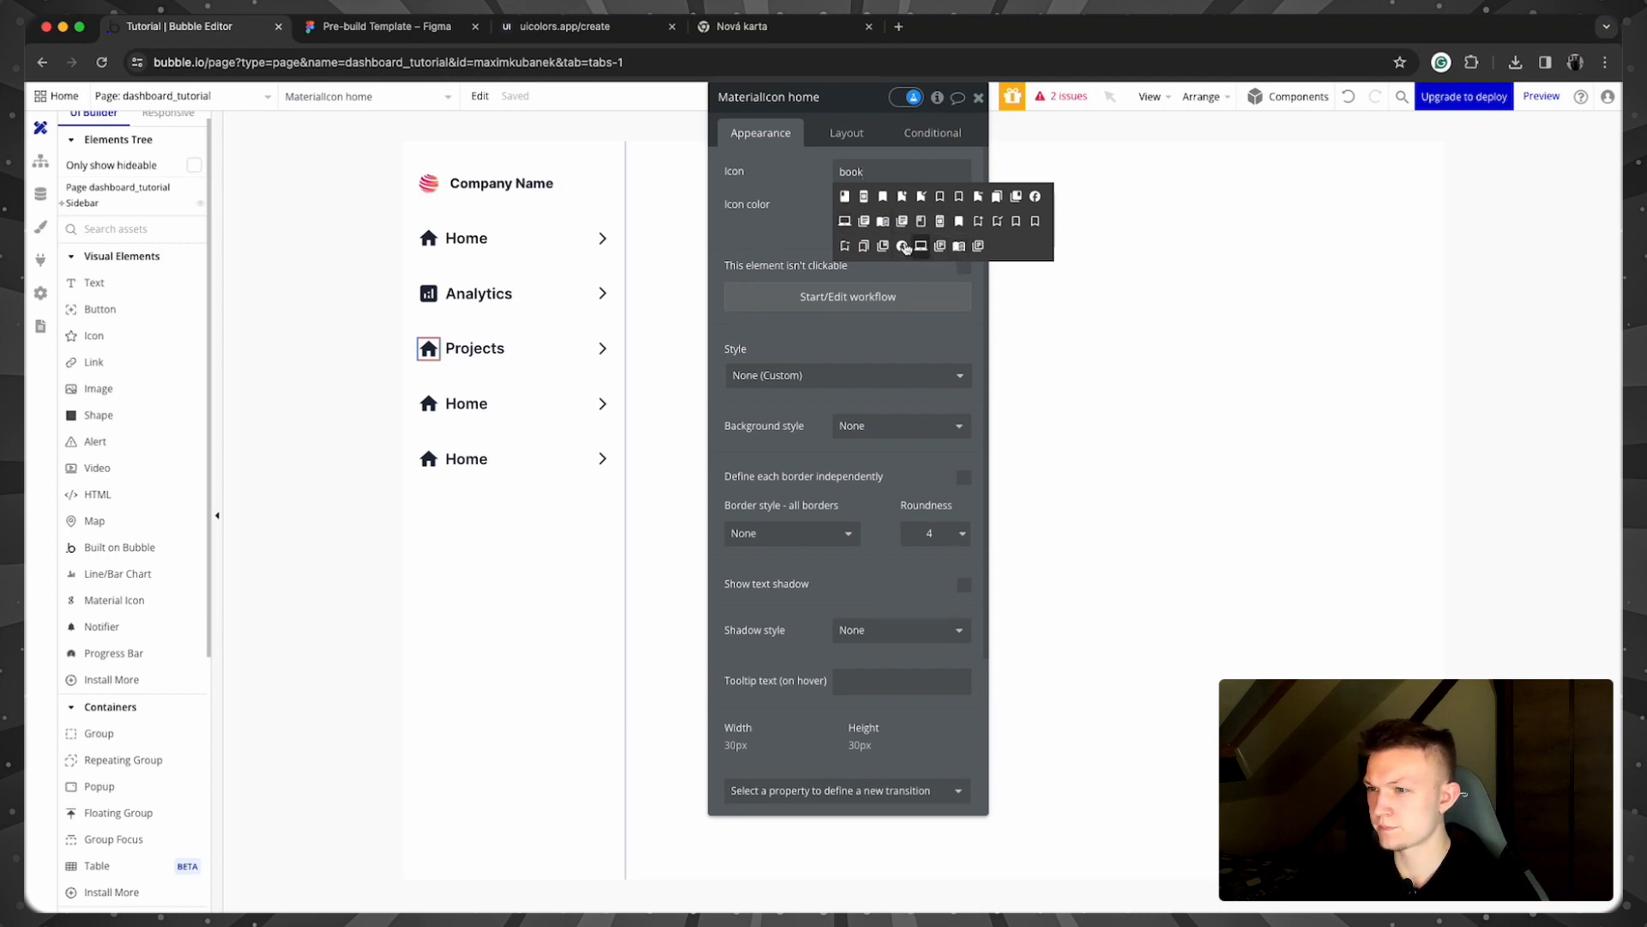
left_click(864, 222)
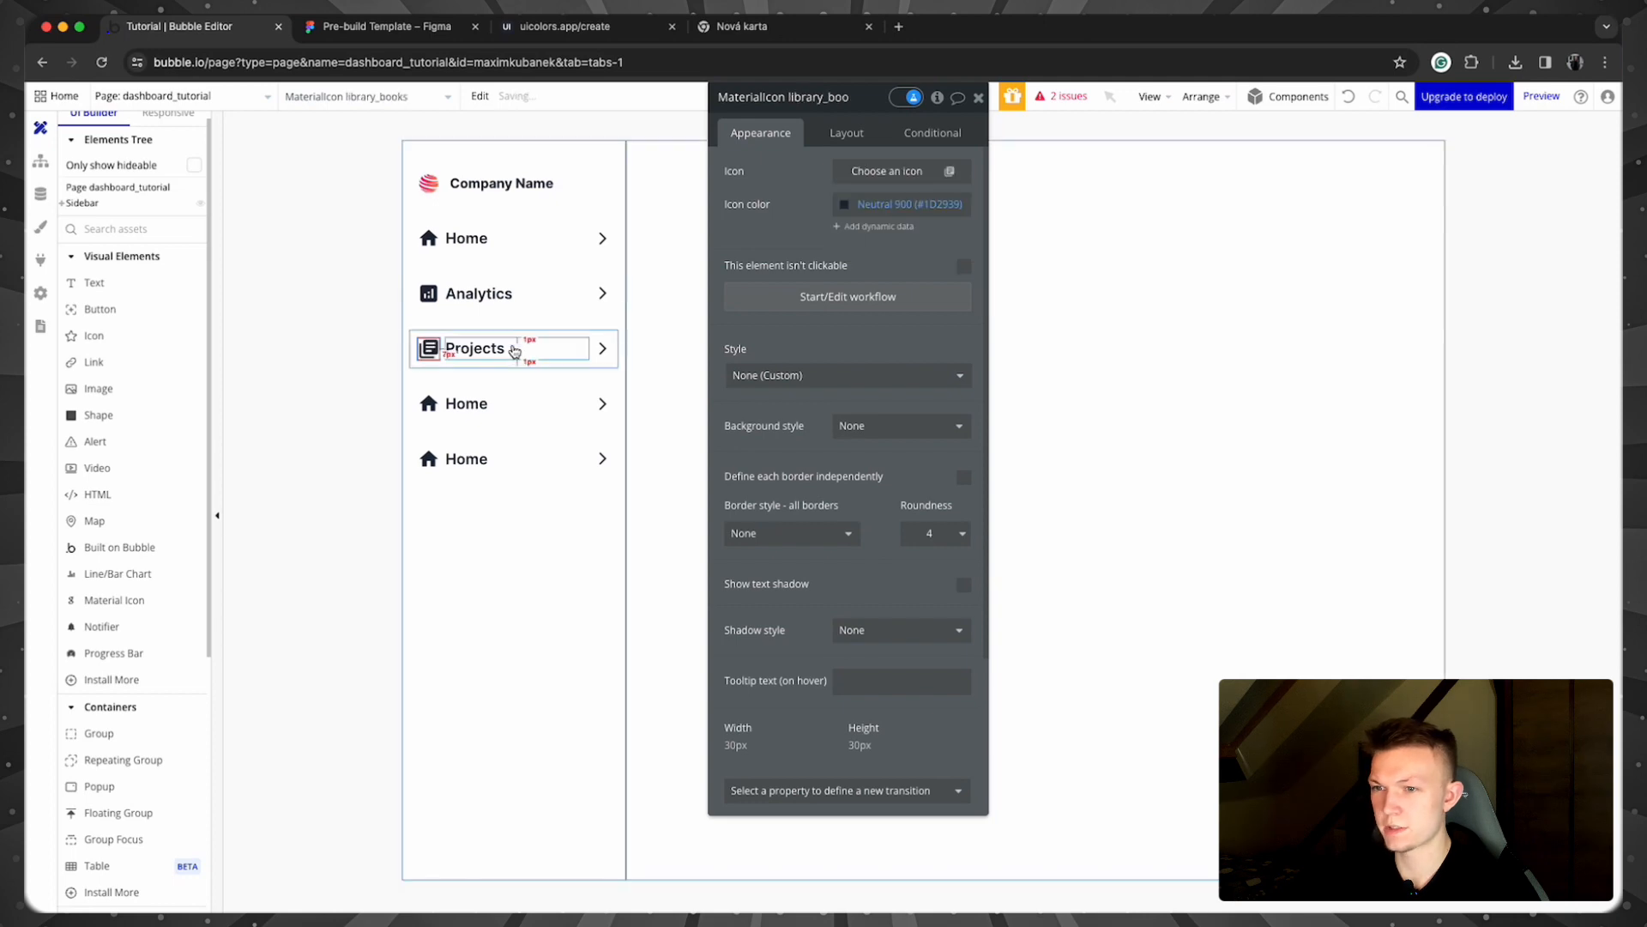
left_click(429, 403)
left_click(857, 168)
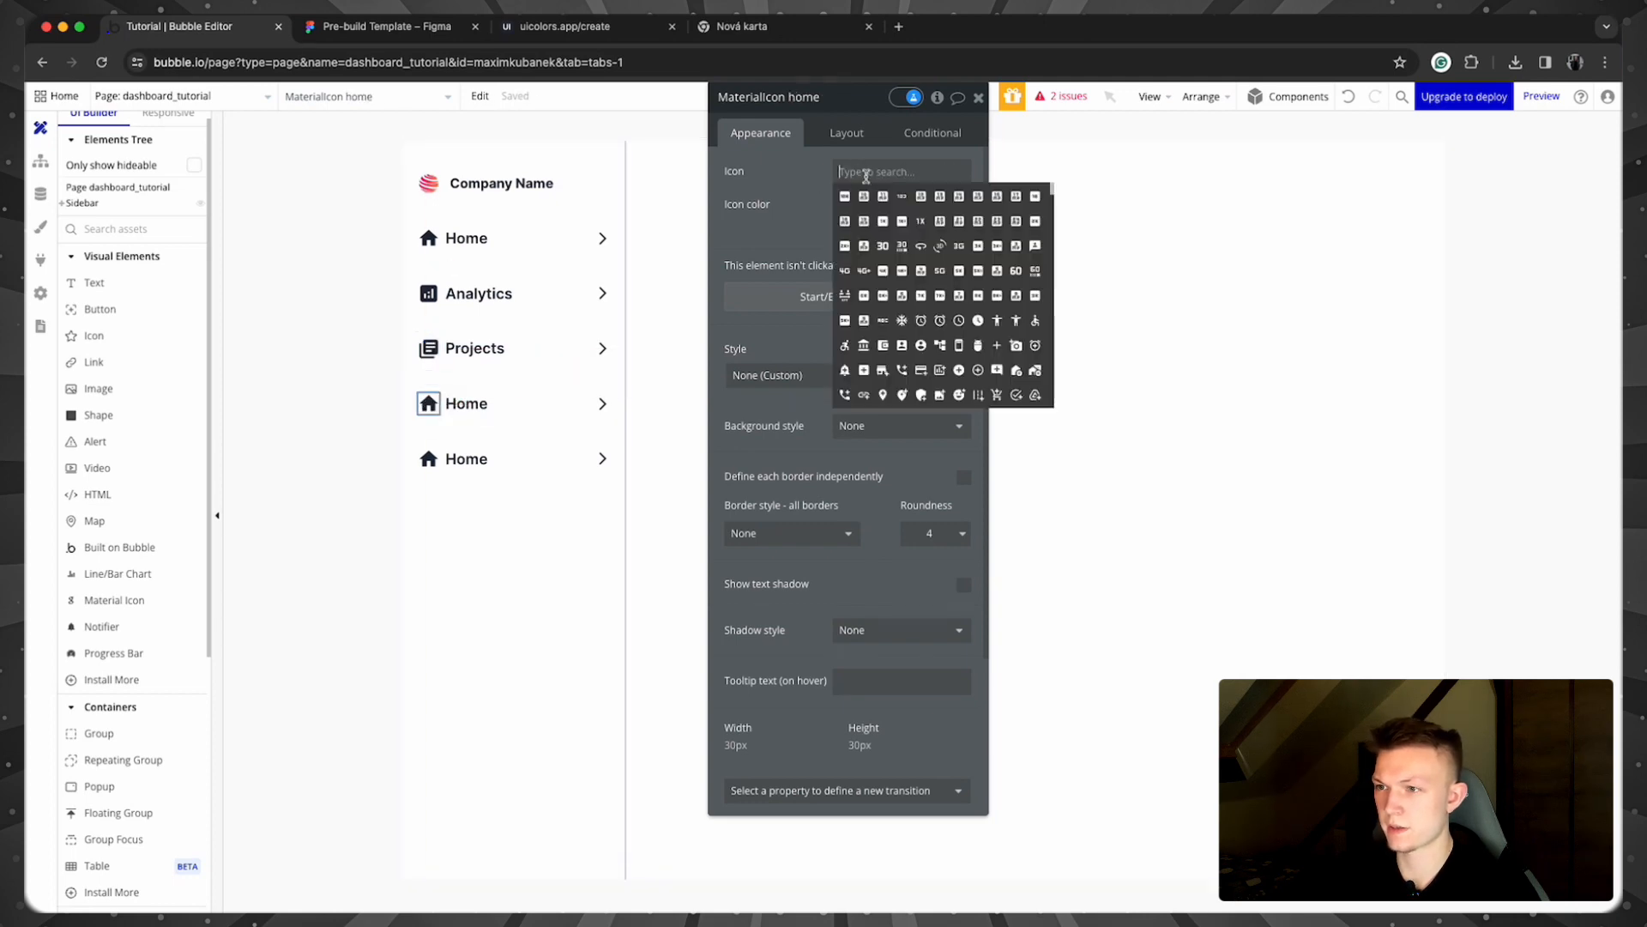
type("Peop")
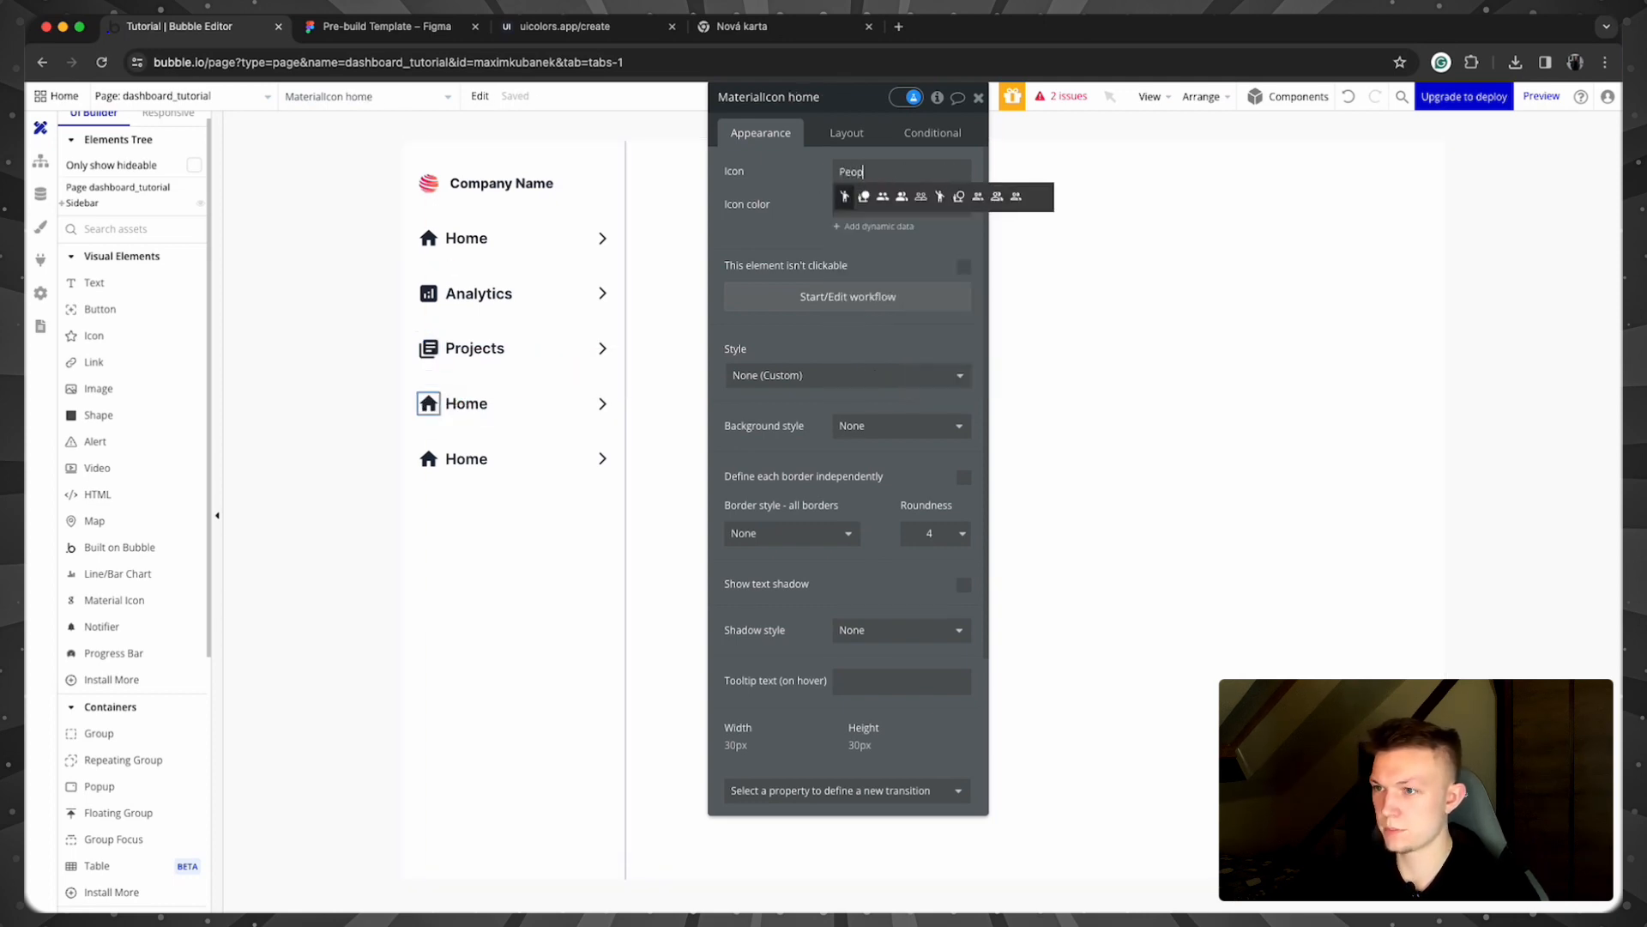
left_click(884, 196)
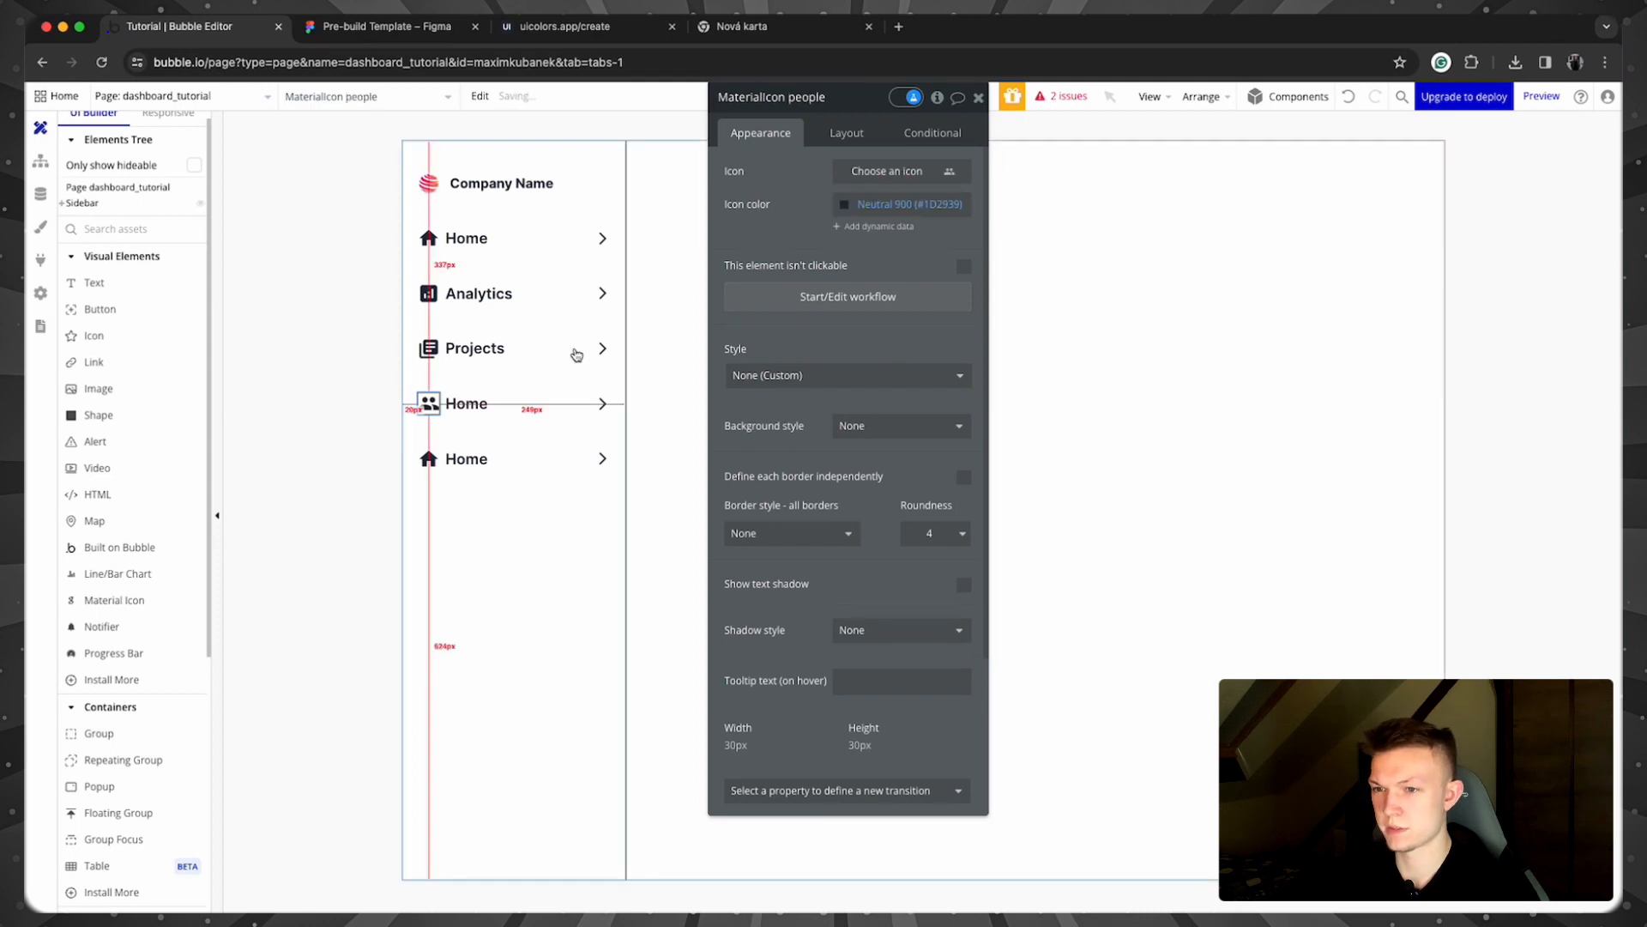
Step: Relabel the bottom row Settings and give it a gear icon
left_click(453, 463)
left_click(798, 172)
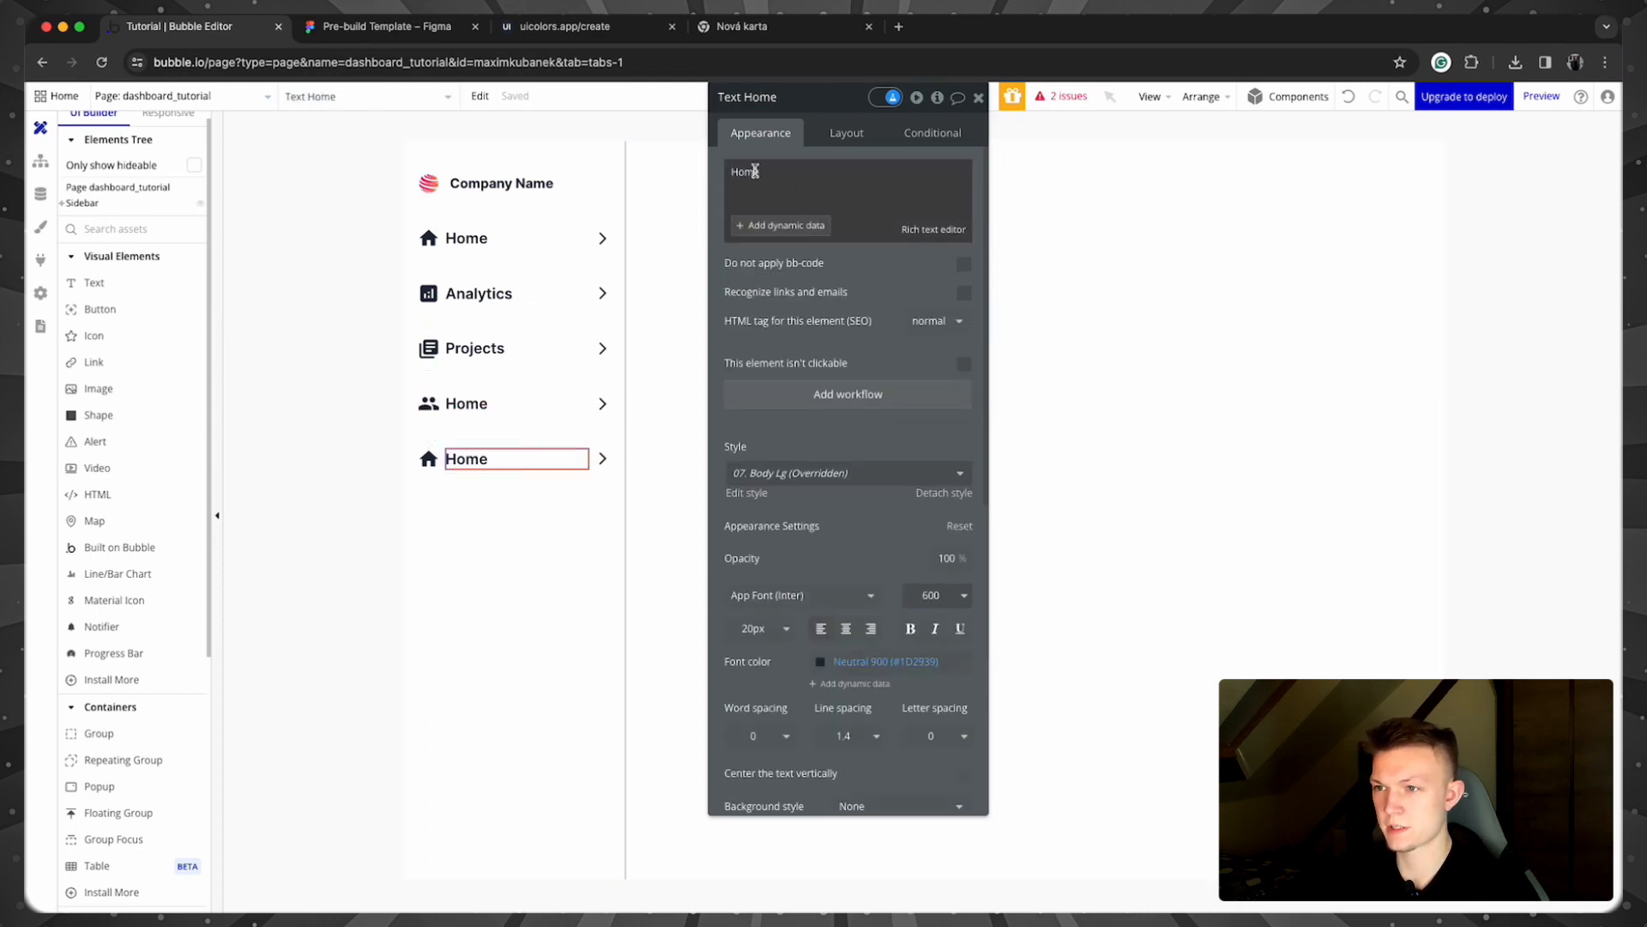
key("super+a")
type("Setting")
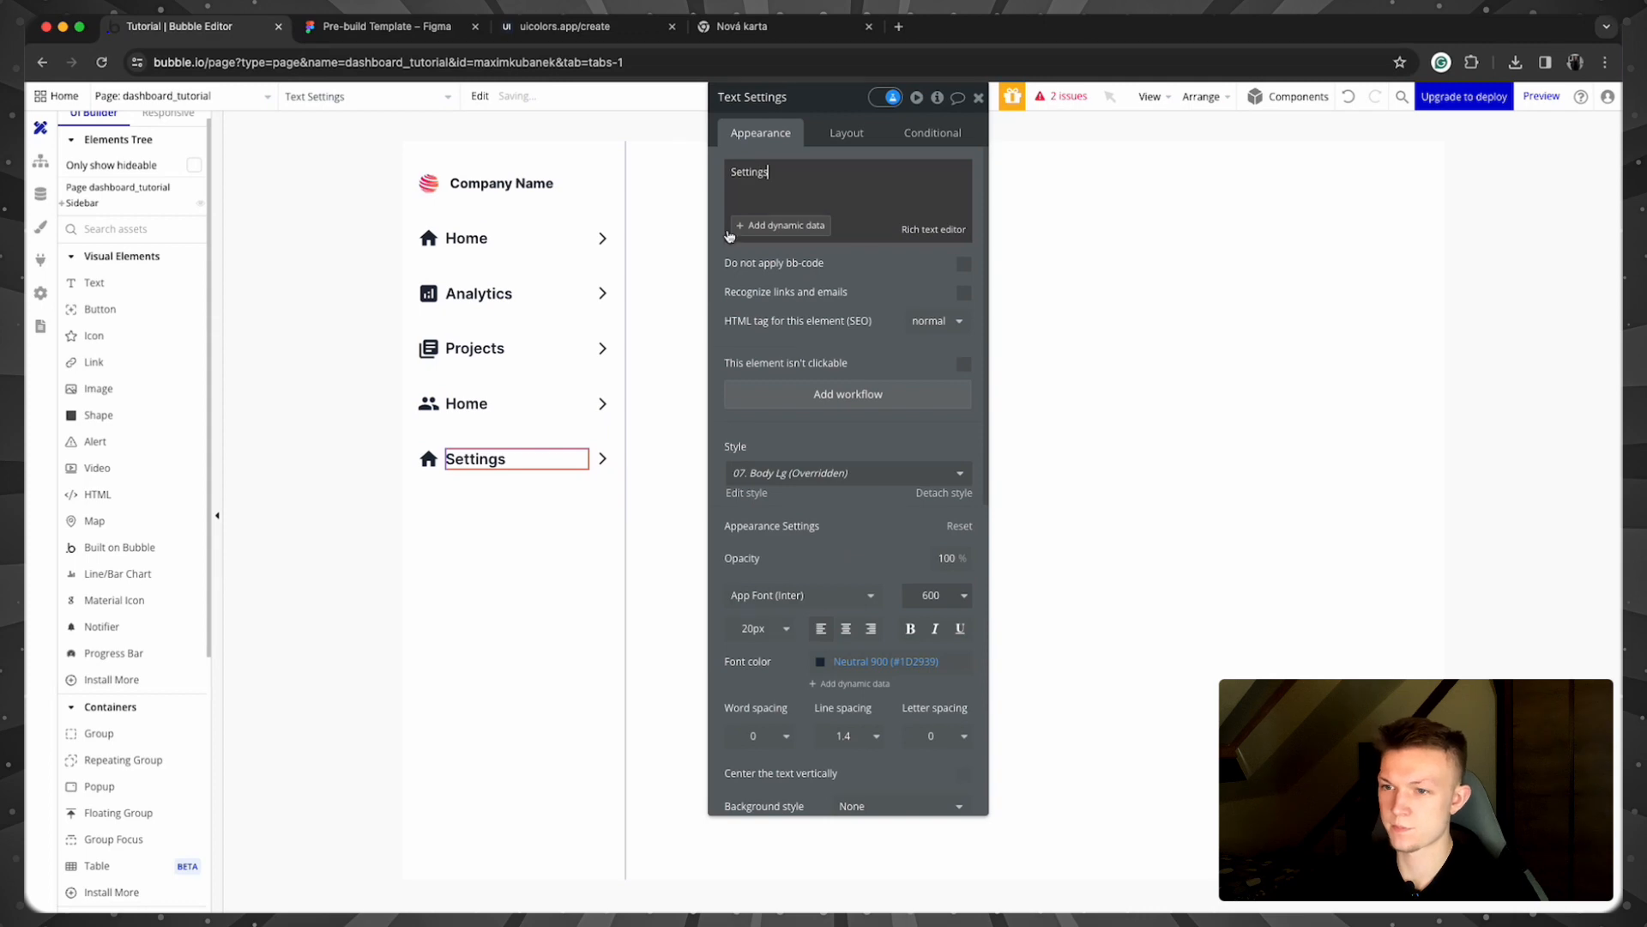
left_click(428, 458)
left_click(898, 175)
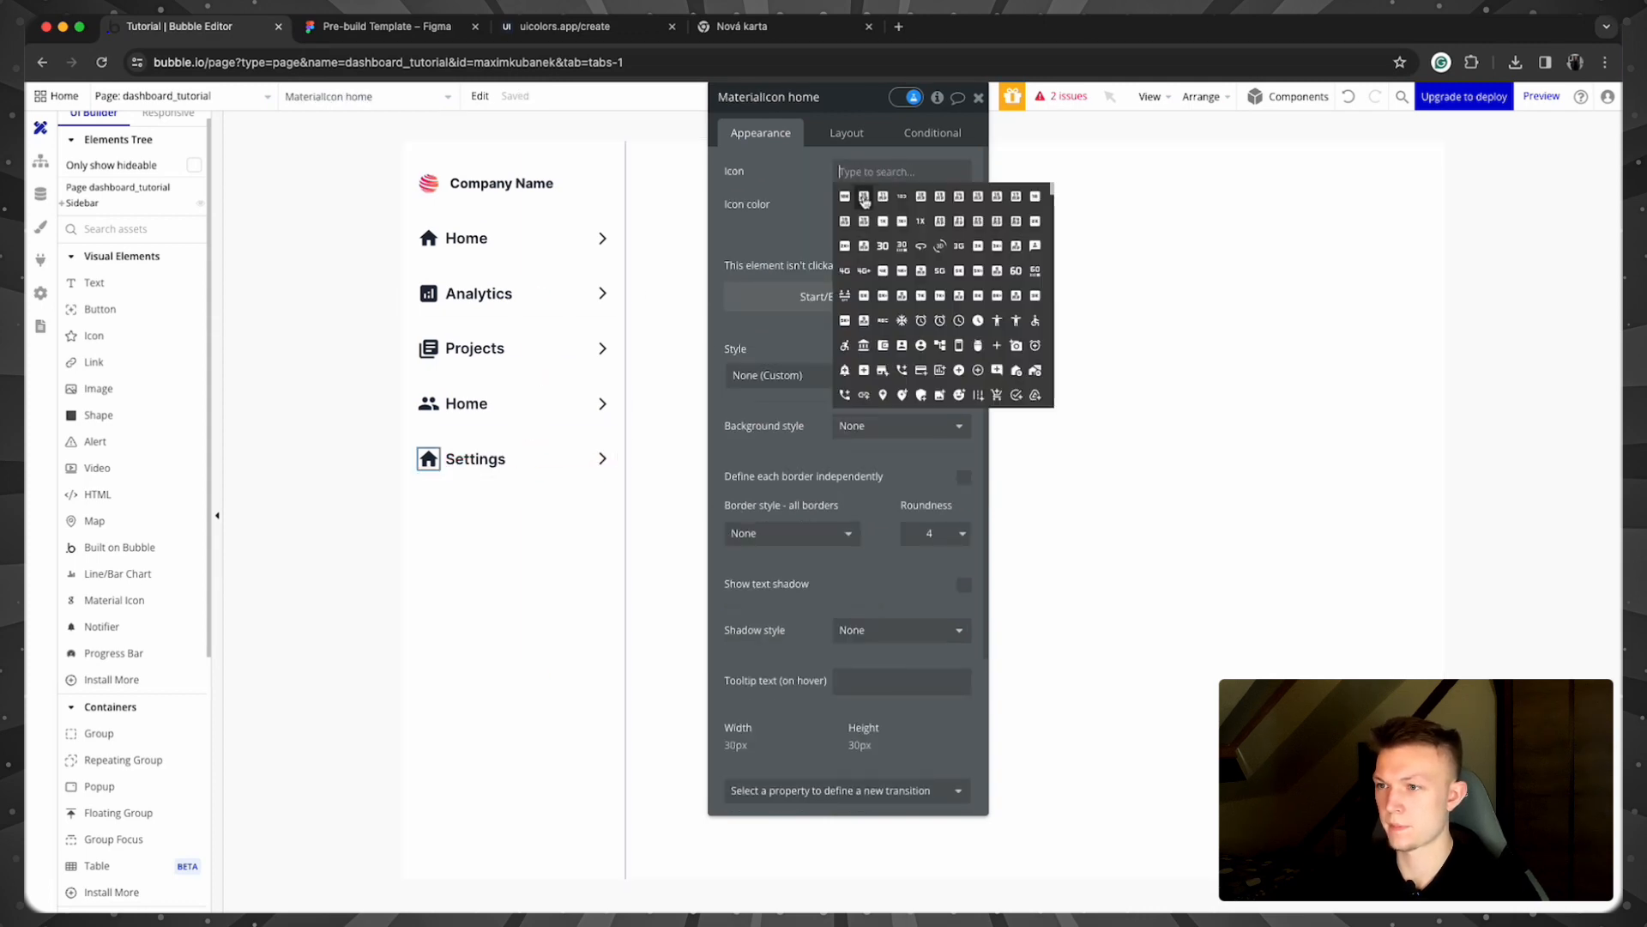
type("sett")
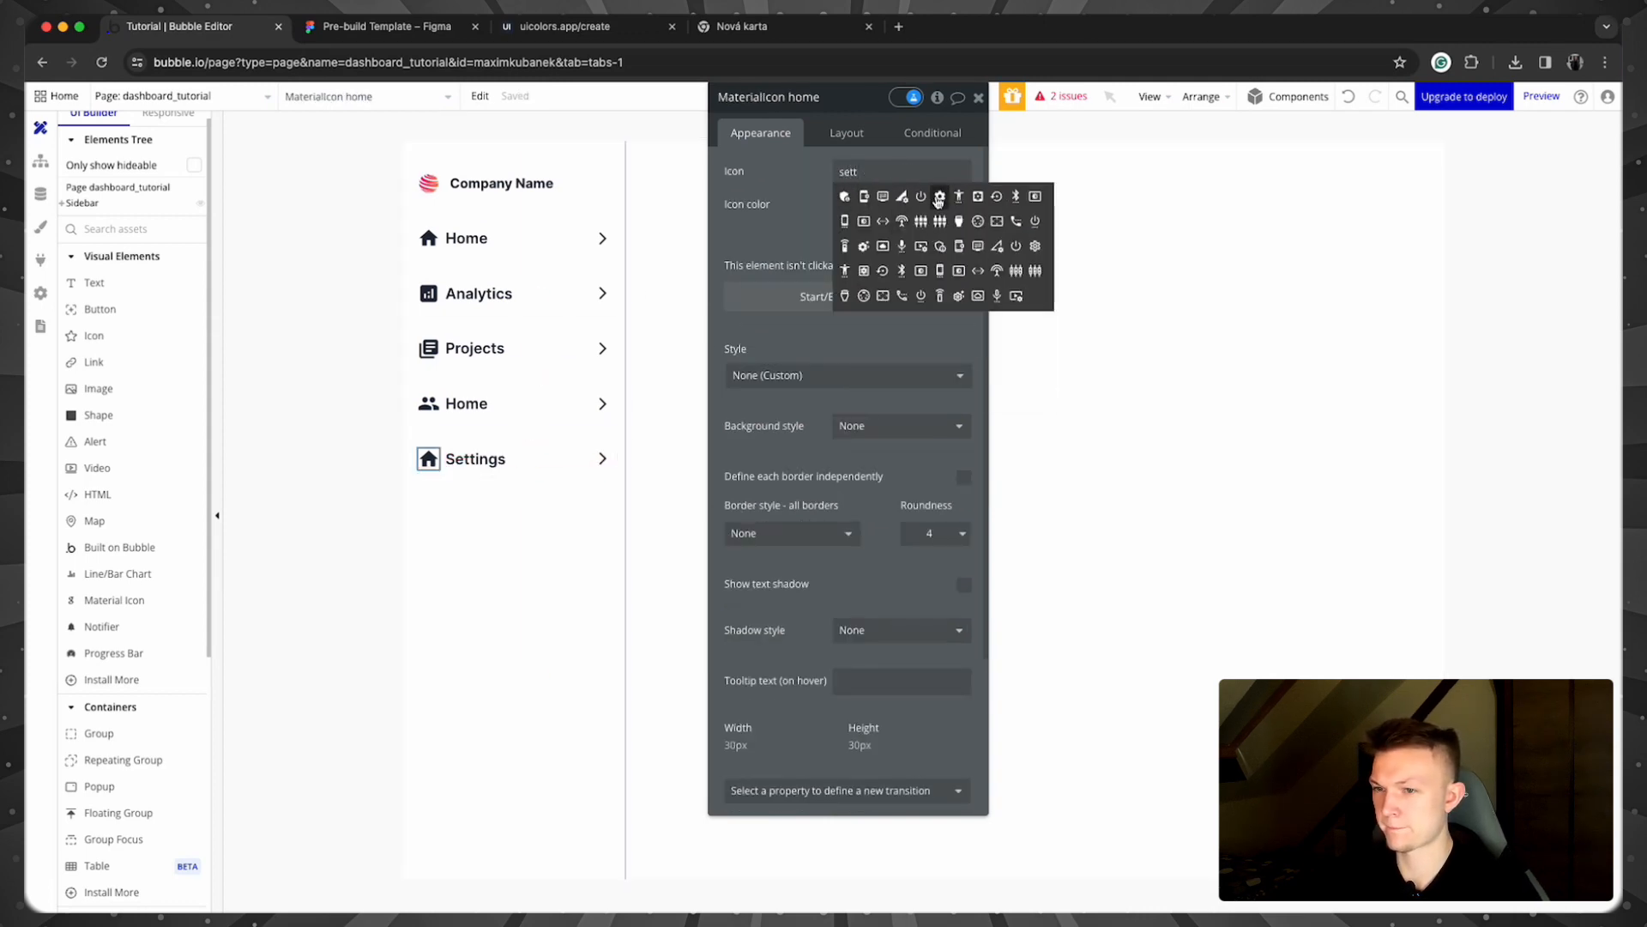
left_click(939, 197)
Step: Change the fourth row's label to CRM
left_click(495, 406)
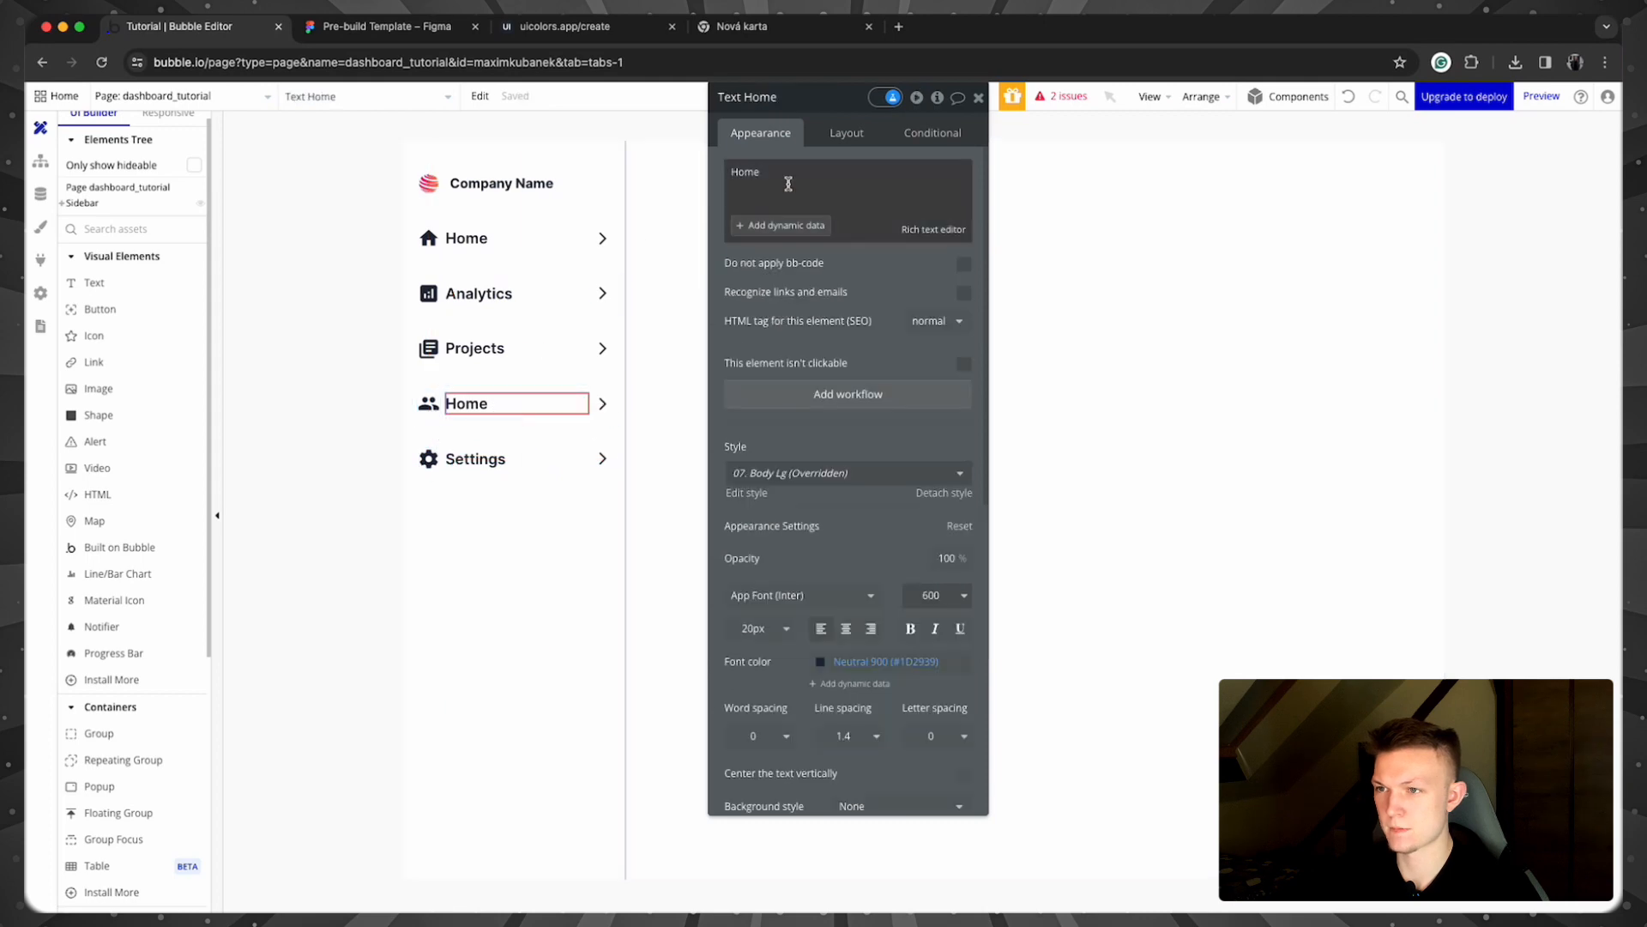
double_click(746, 170)
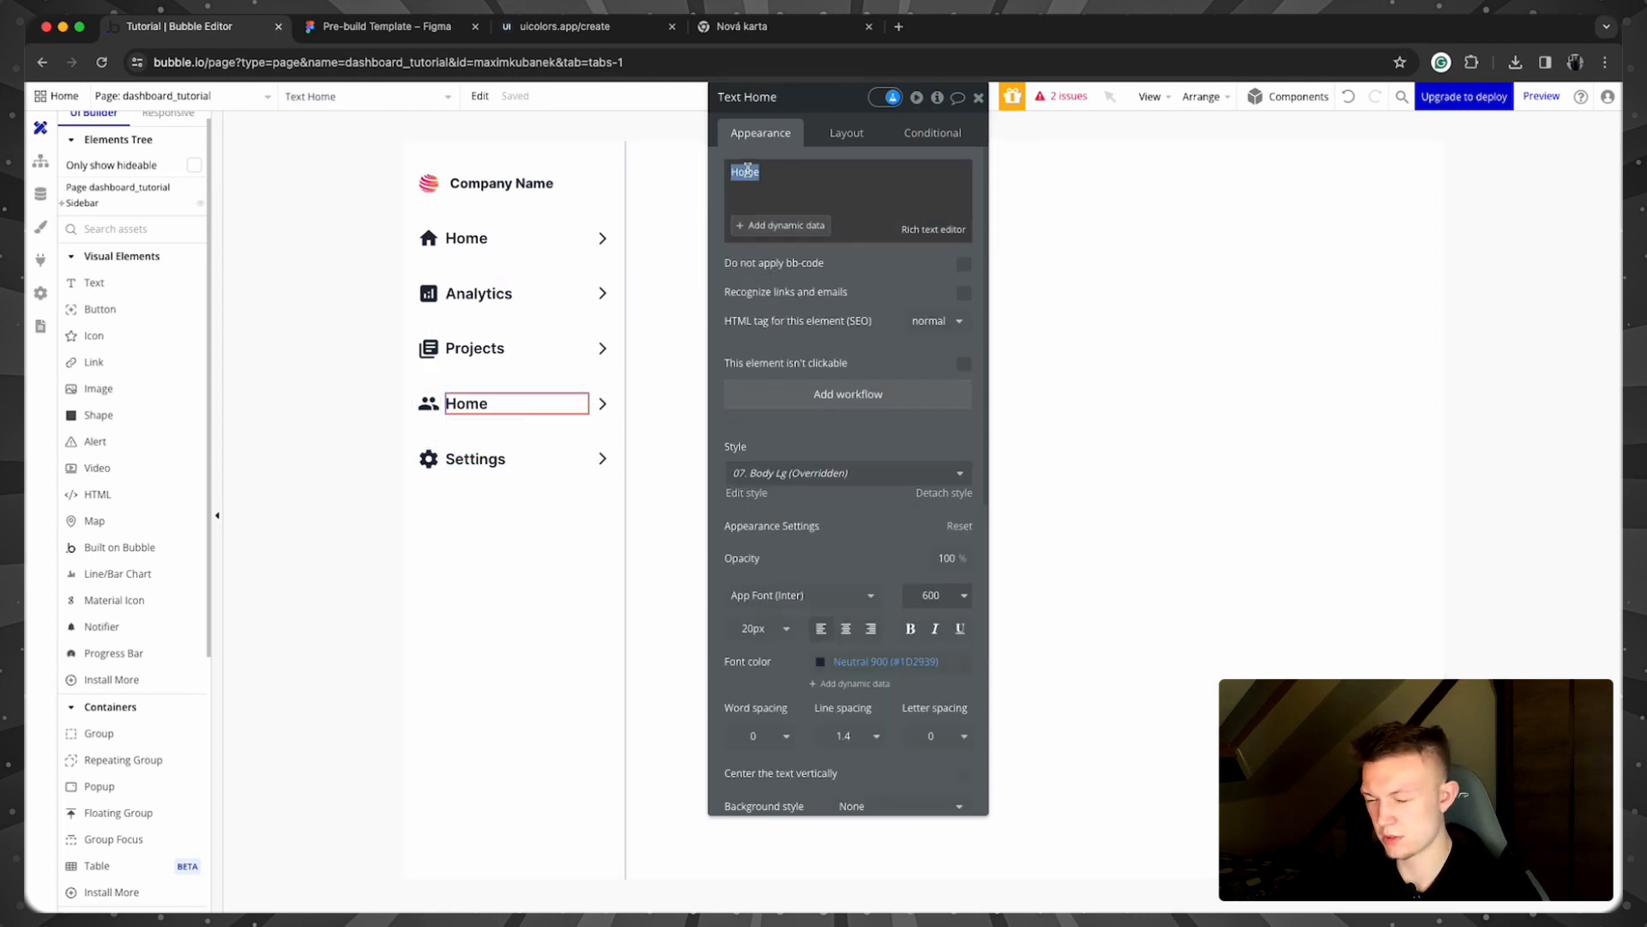
type("CRM")
left_click(317, 379)
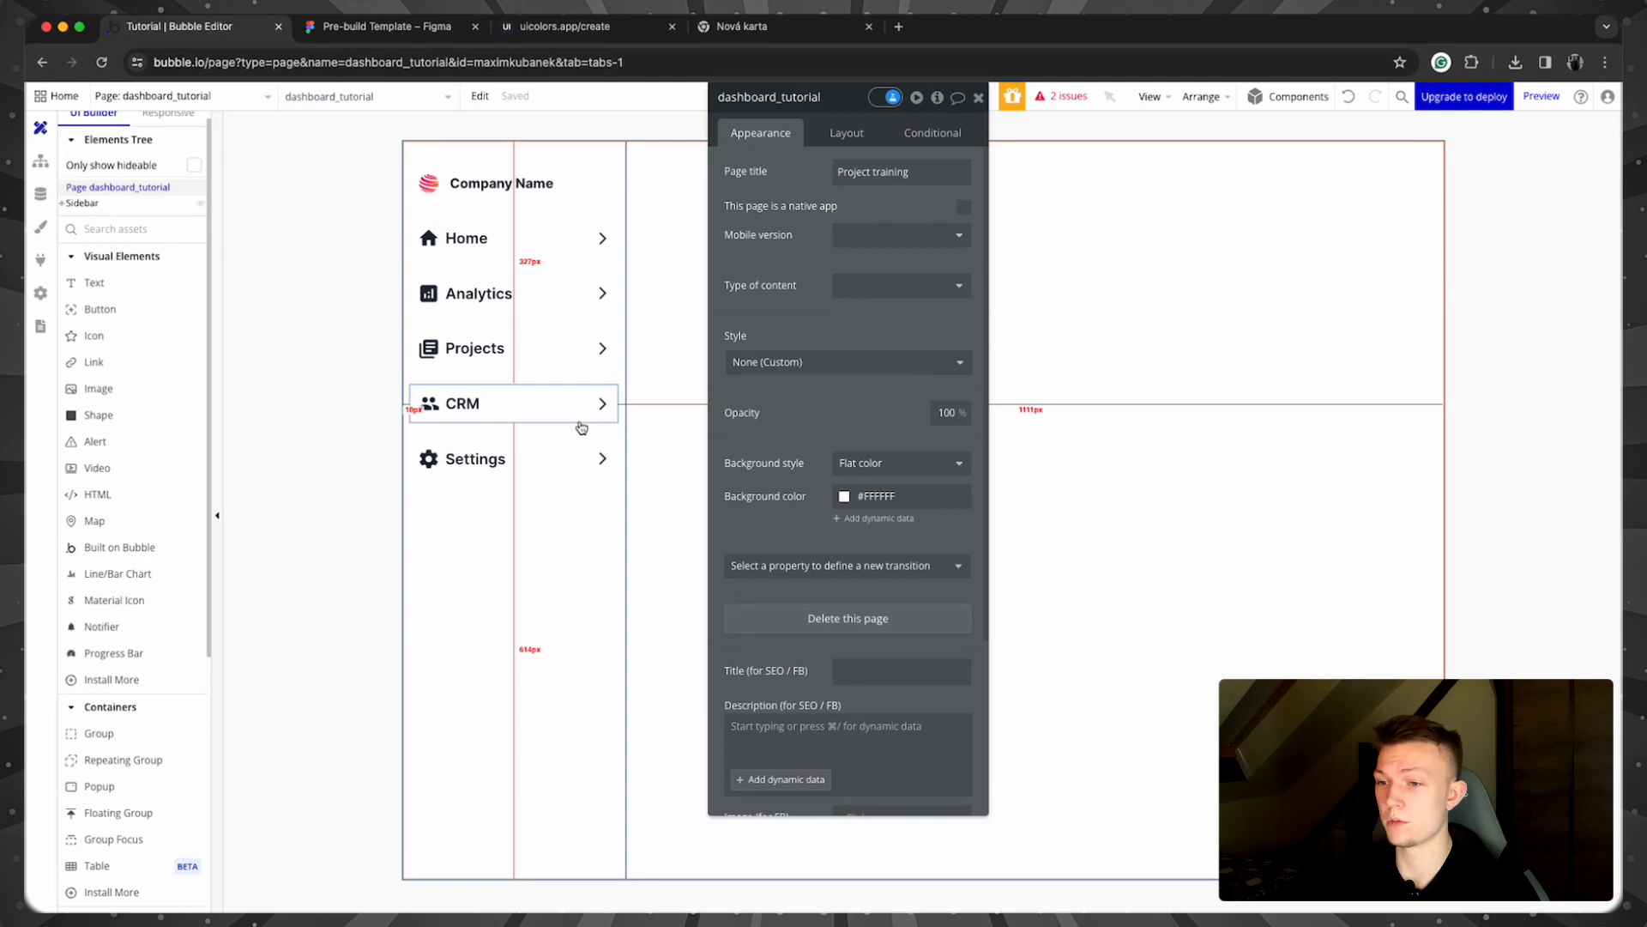
Step: Wrap the Home, Analytics, Projects and CRM rows in a column container
left_click(582, 428)
left_click(566, 359, "shift")
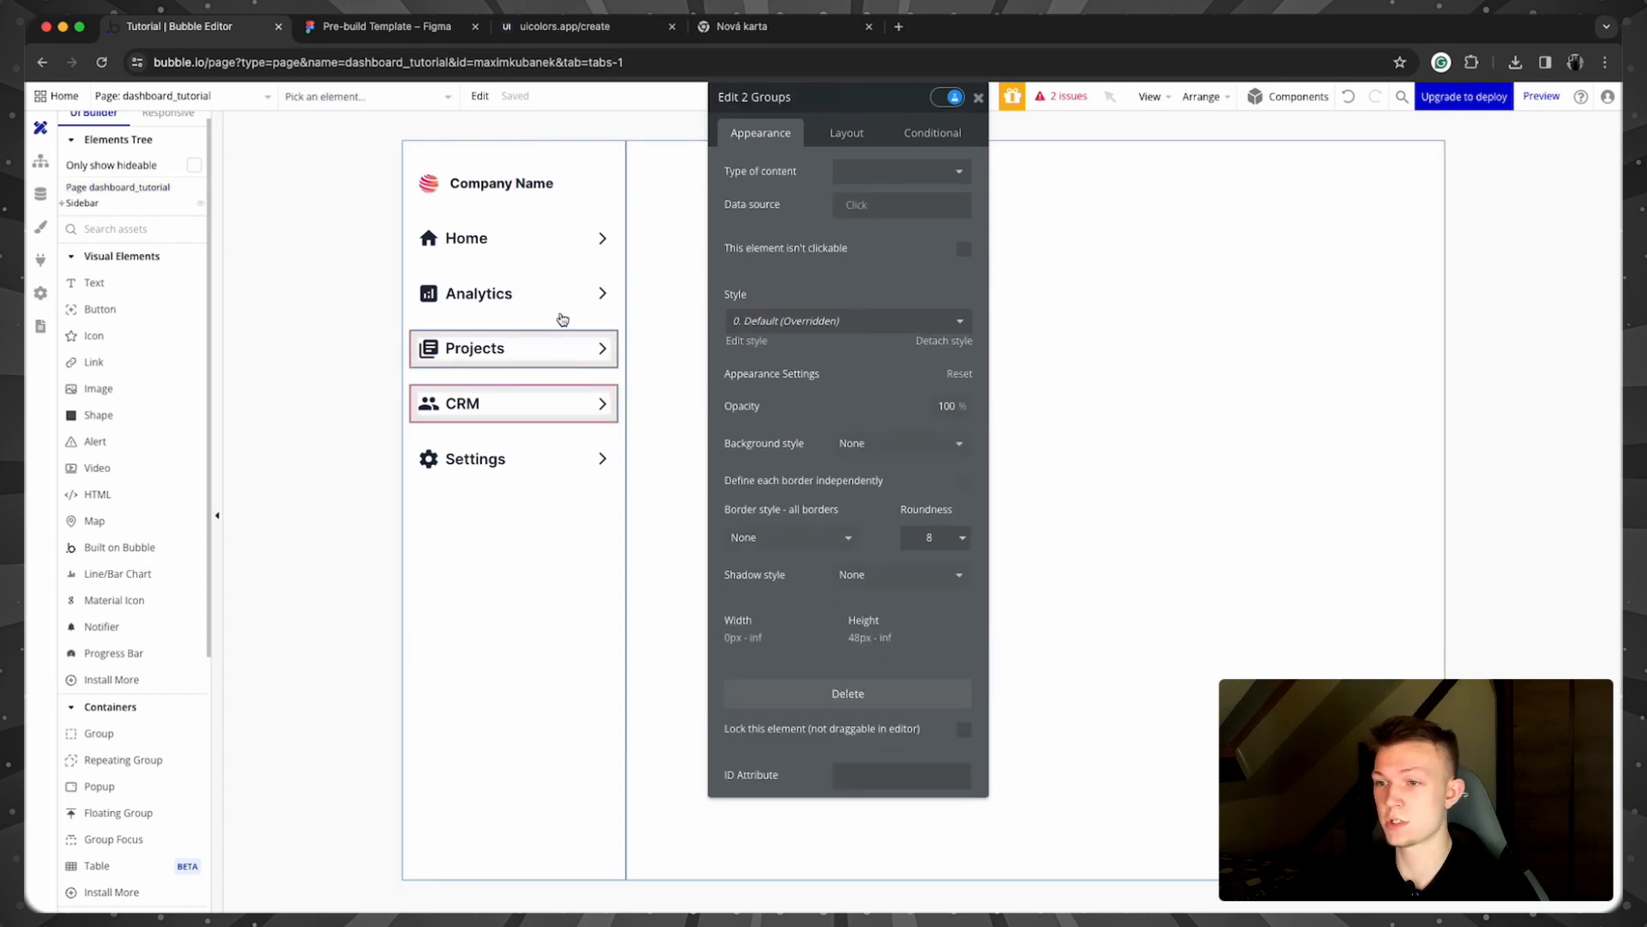
left_click(562, 301, "shift")
left_click(563, 250, "shift")
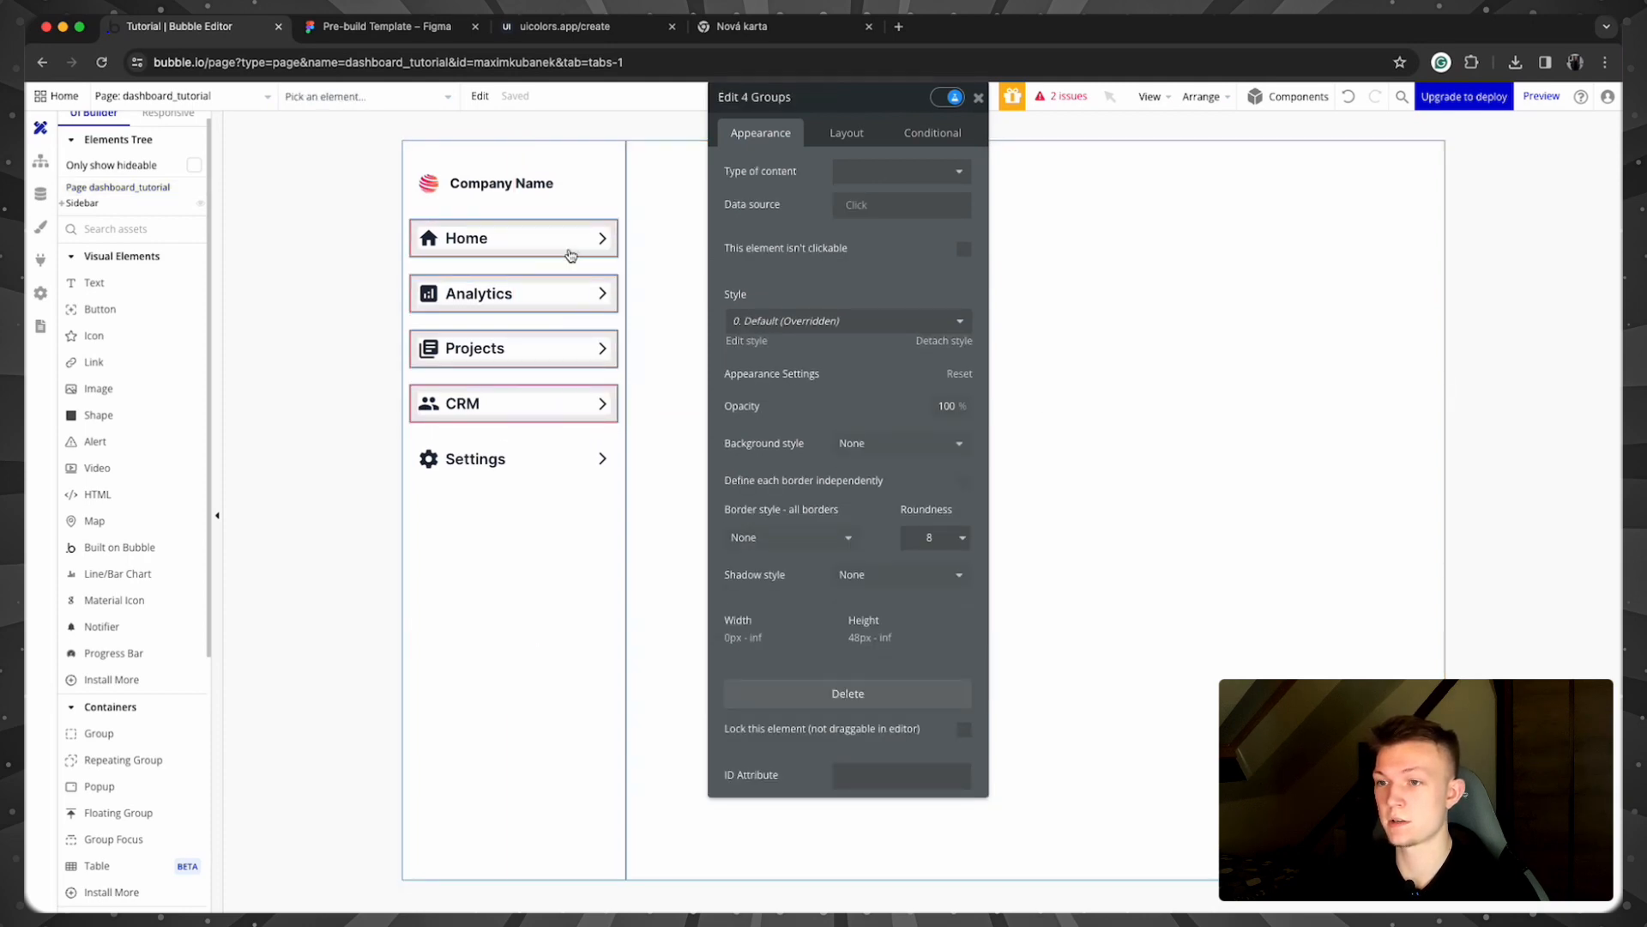
right_click(566, 254)
left_click(364, 257)
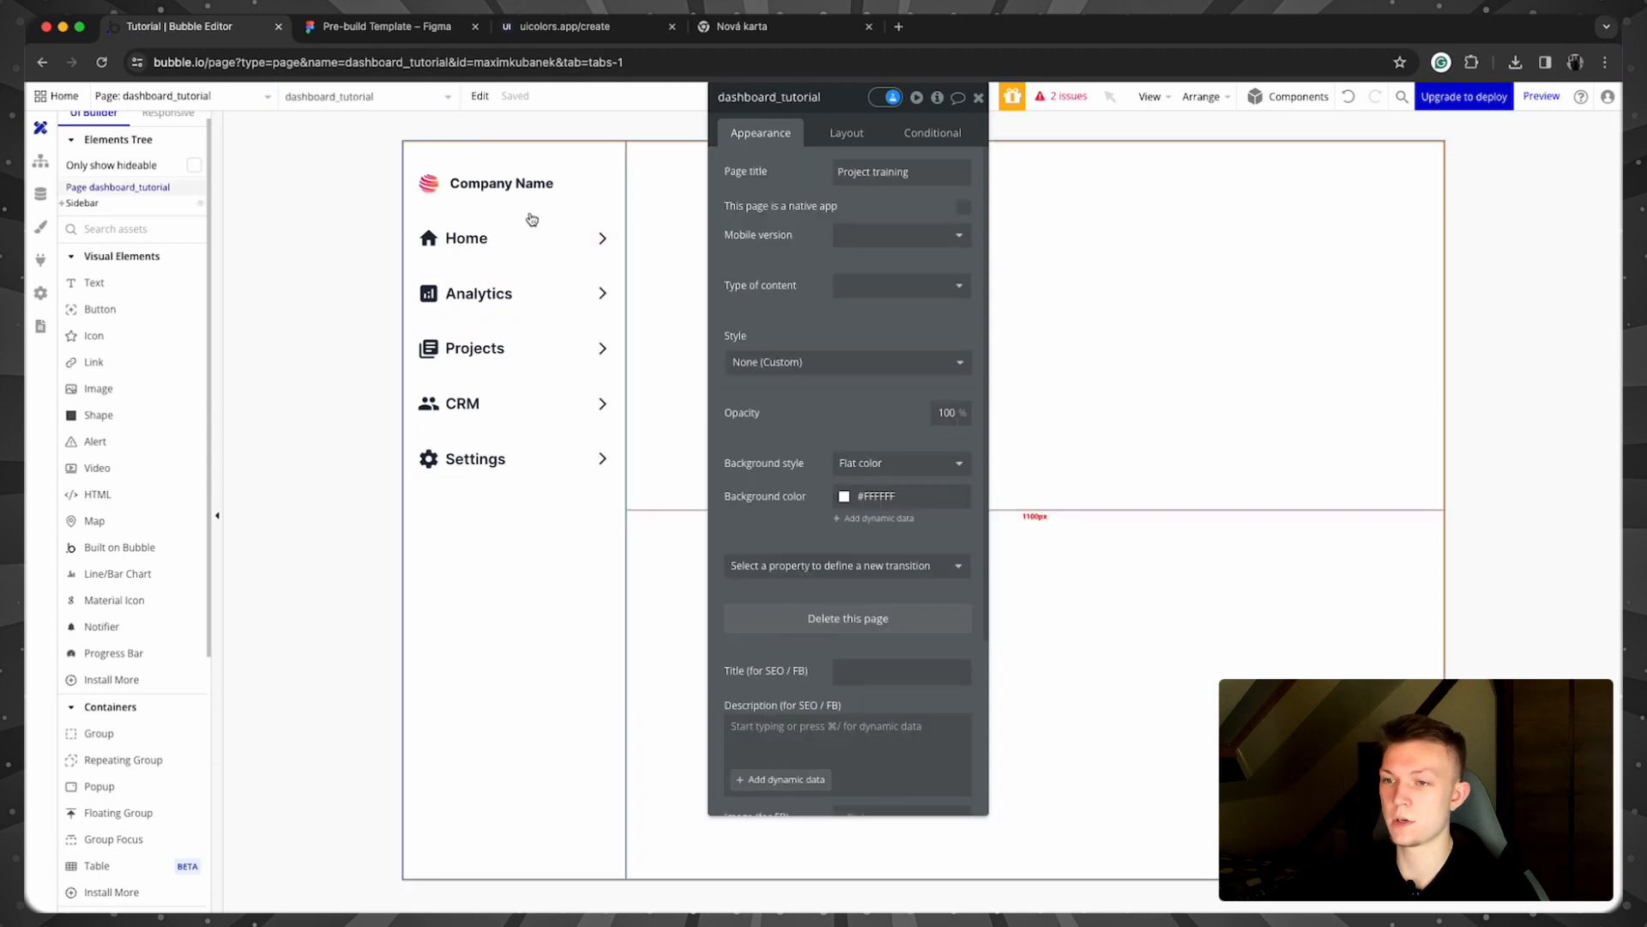
left_click(572, 228)
left_click(577, 285, "shift")
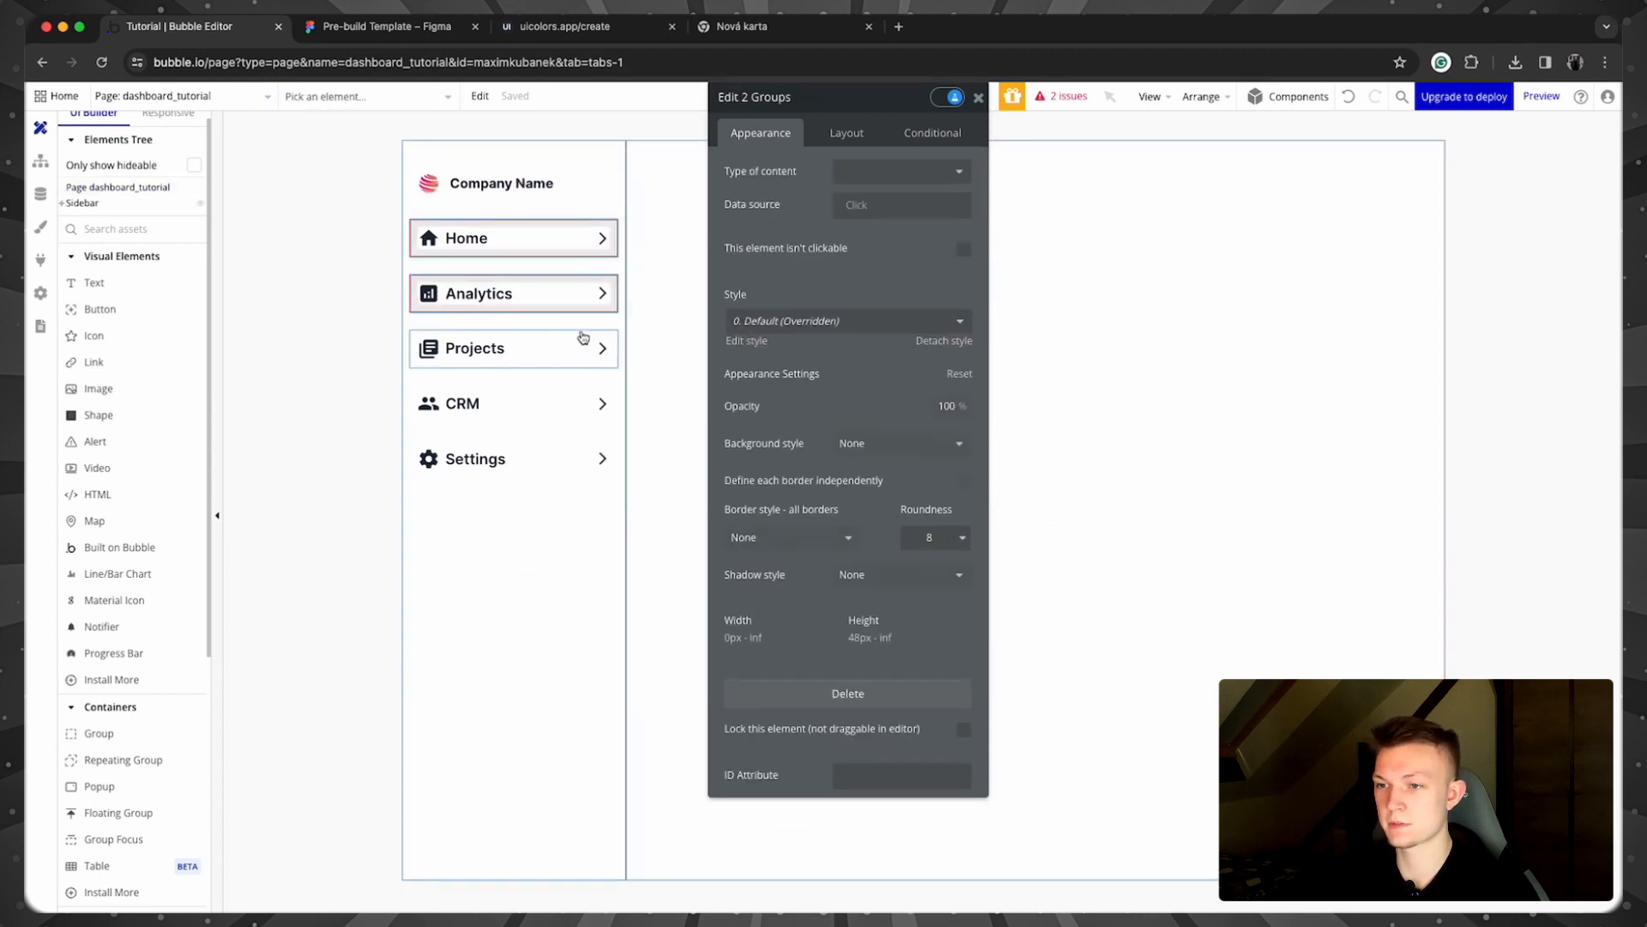
left_click(583, 337, "shift")
left_click(592, 390, "shift")
right_click(596, 390)
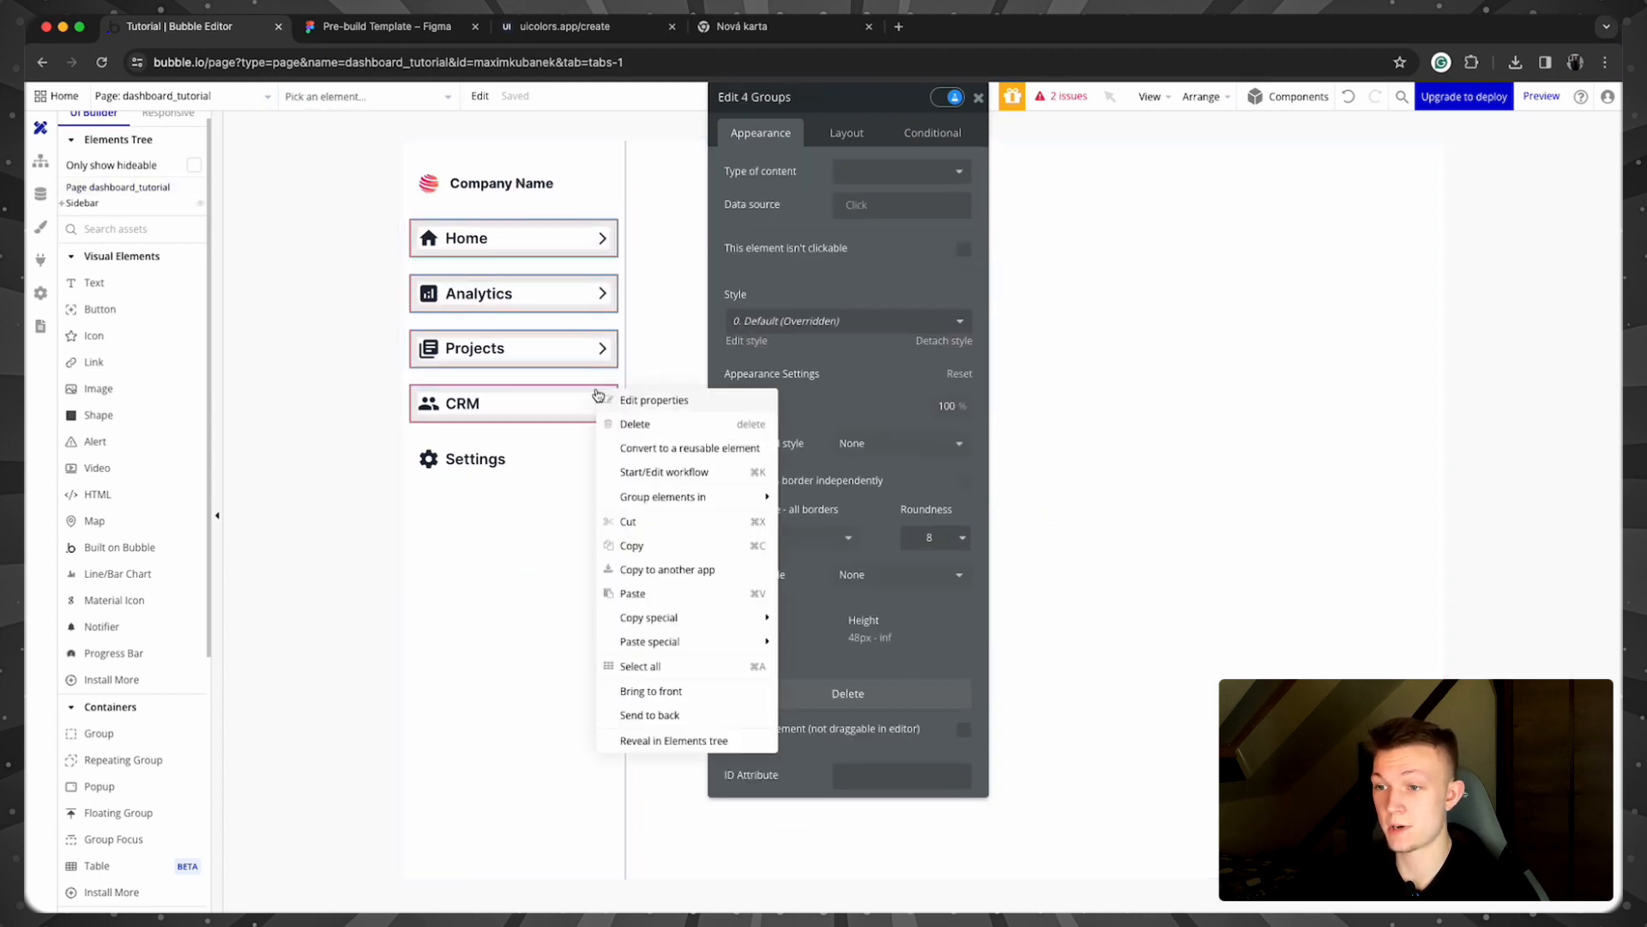
mouse_move(717, 497)
left_click(862, 543)
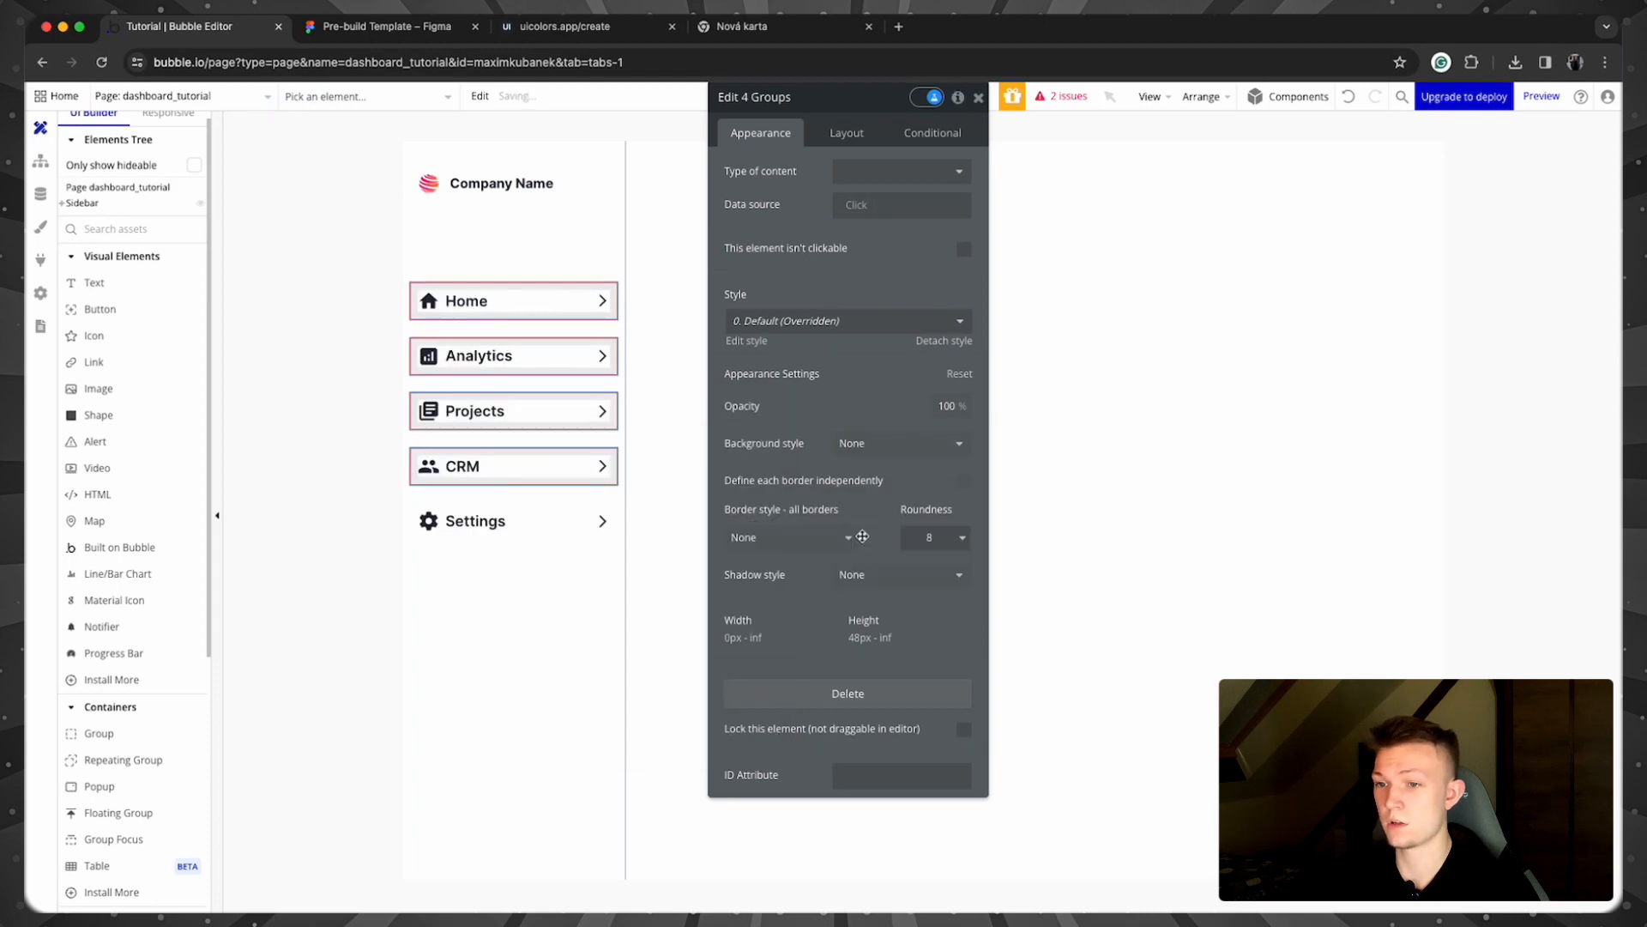
Step: Give the new container a 4 px row gap, then select the Sidebar container
left_click(846, 132)
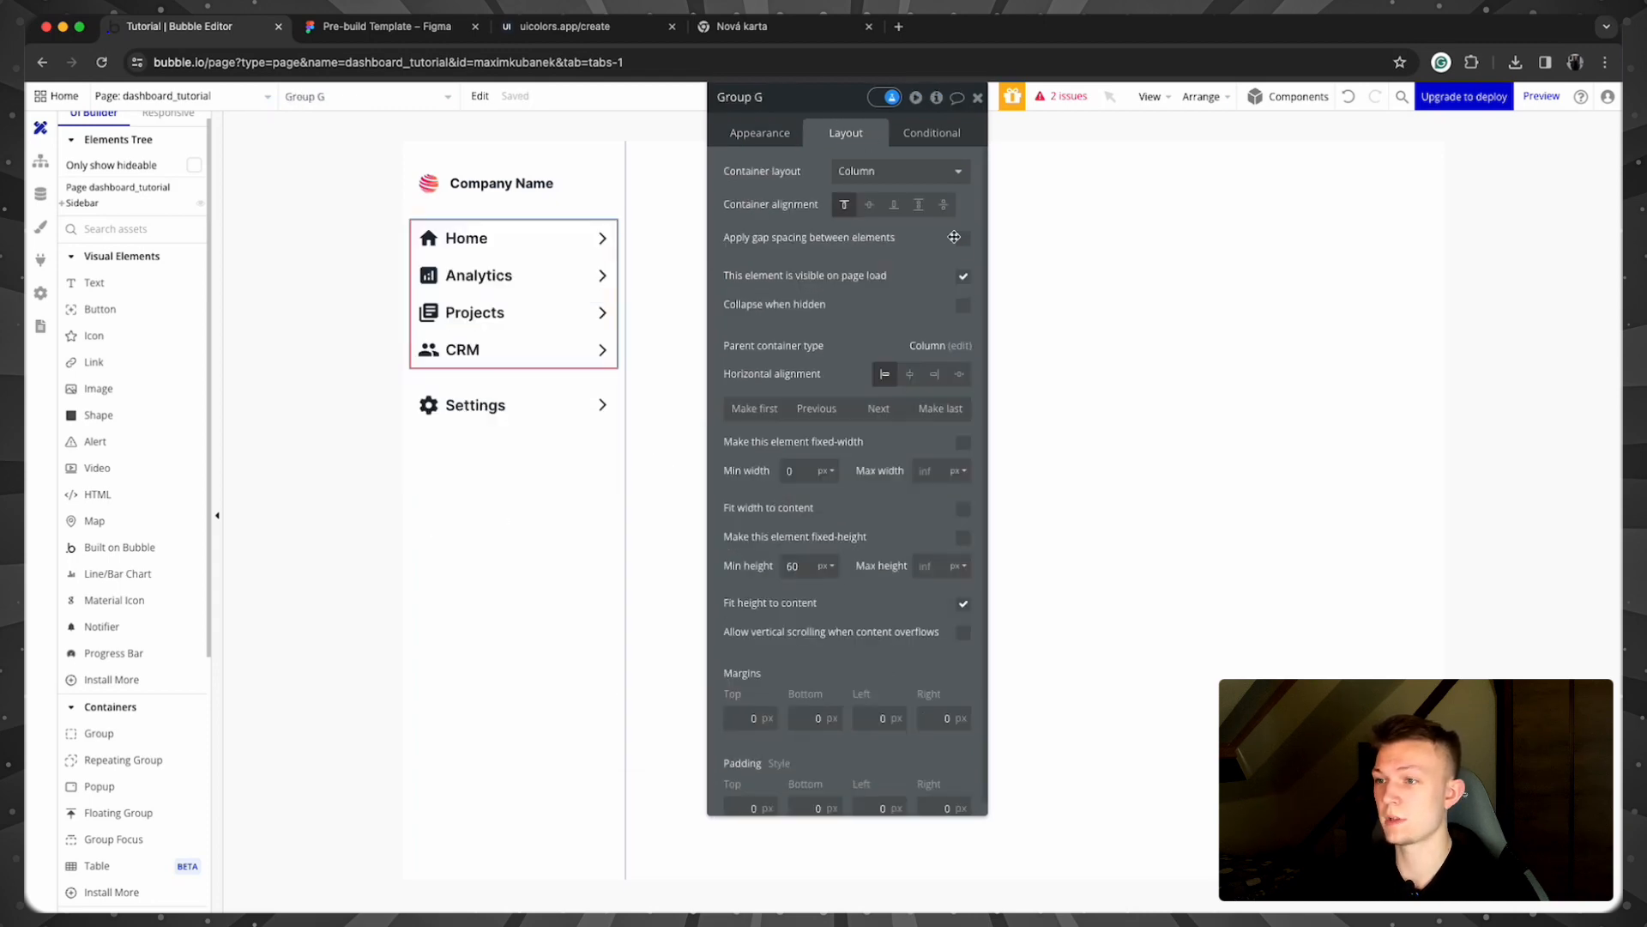
left_click(963, 238)
left_click(948, 273)
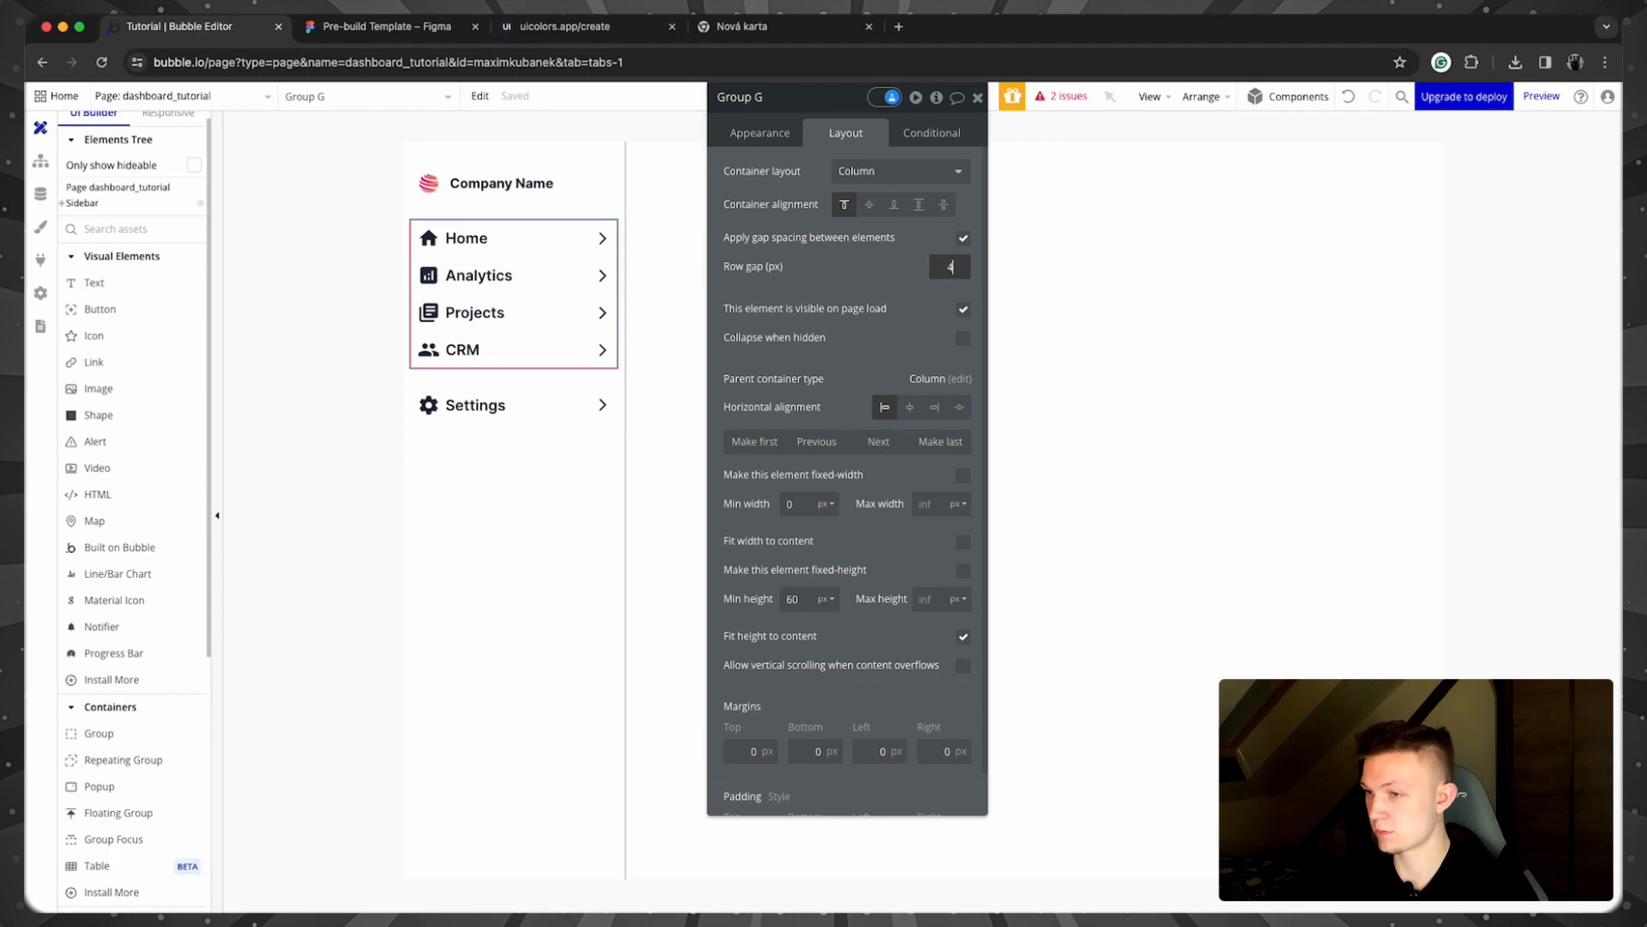
left_click(840, 264)
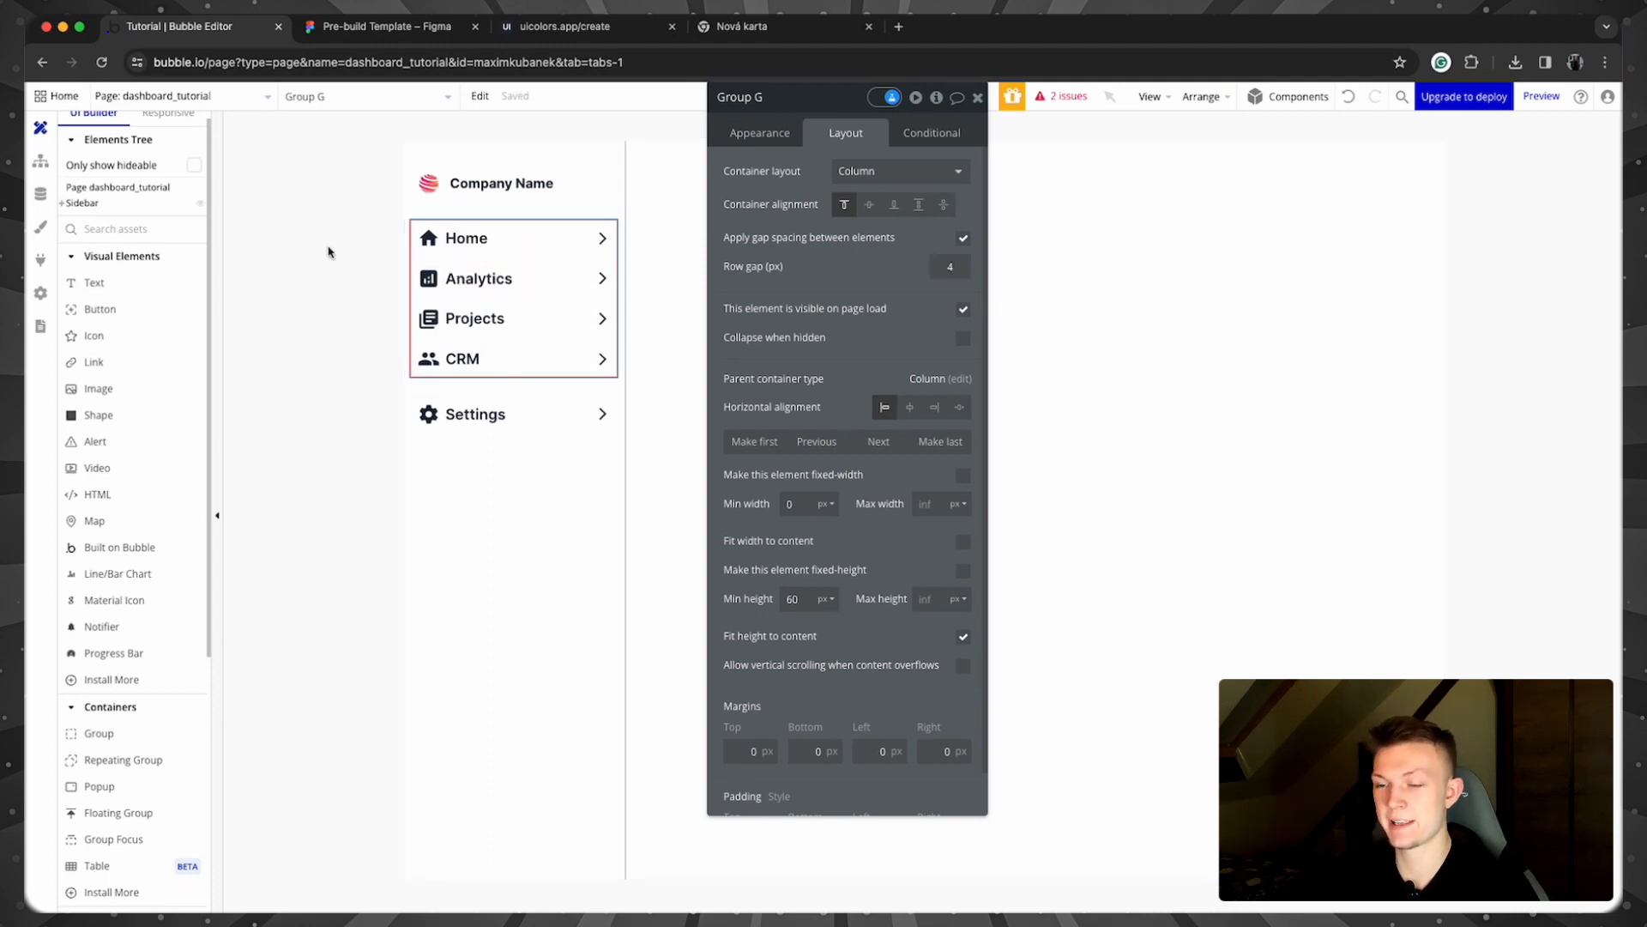
left_click(592, 230)
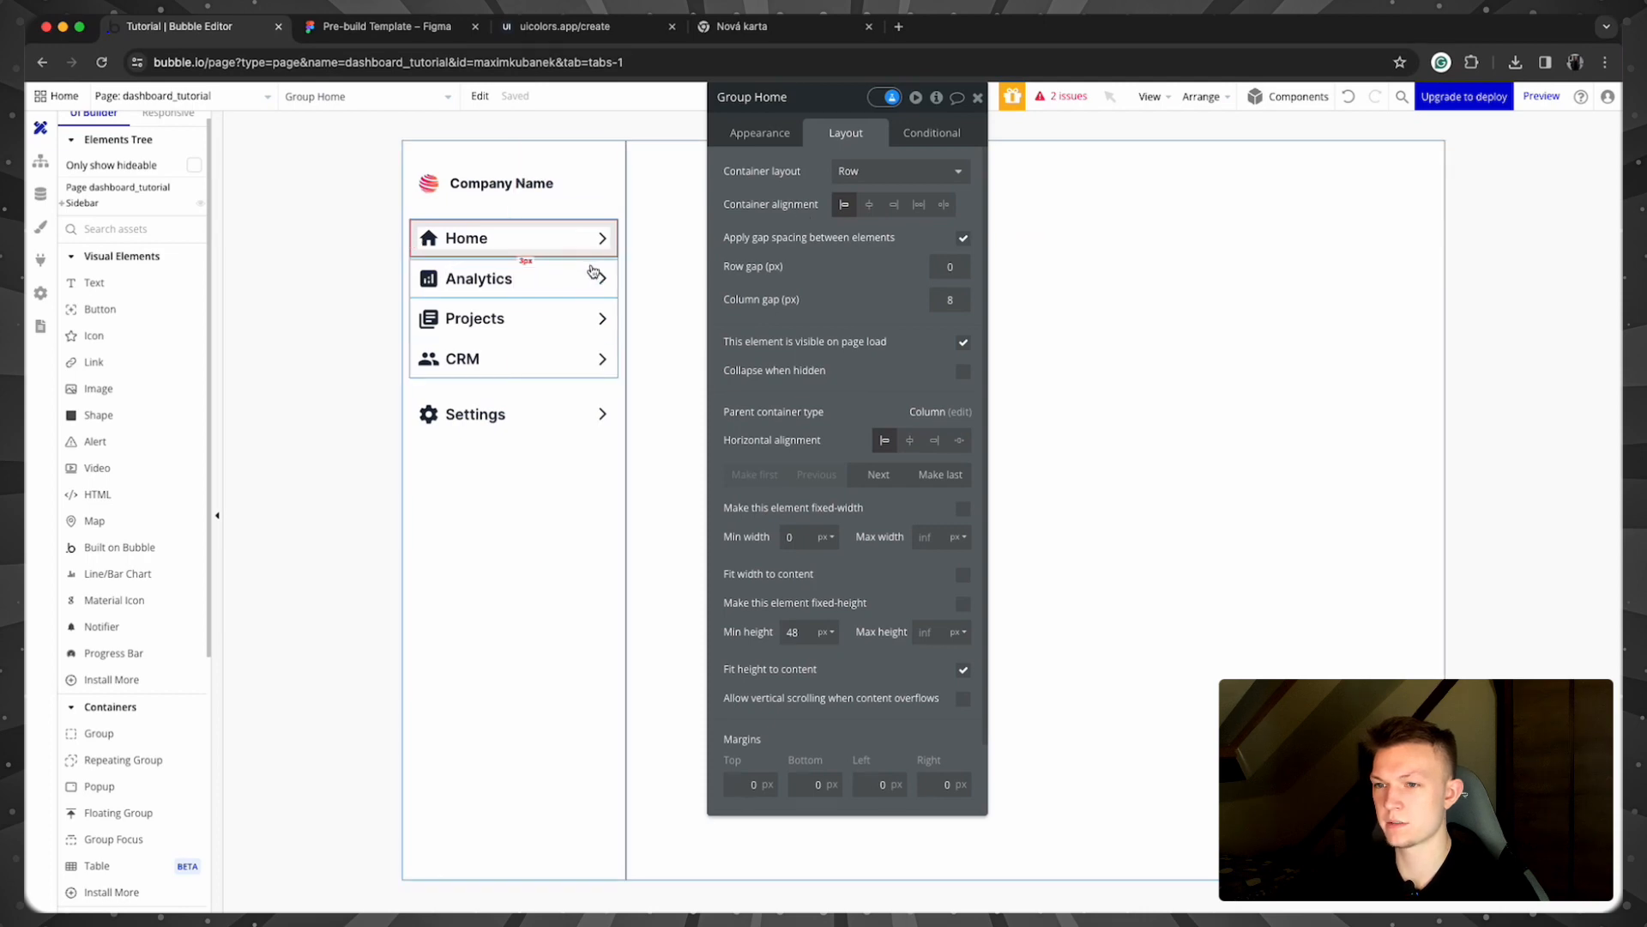
left_click(702, 221)
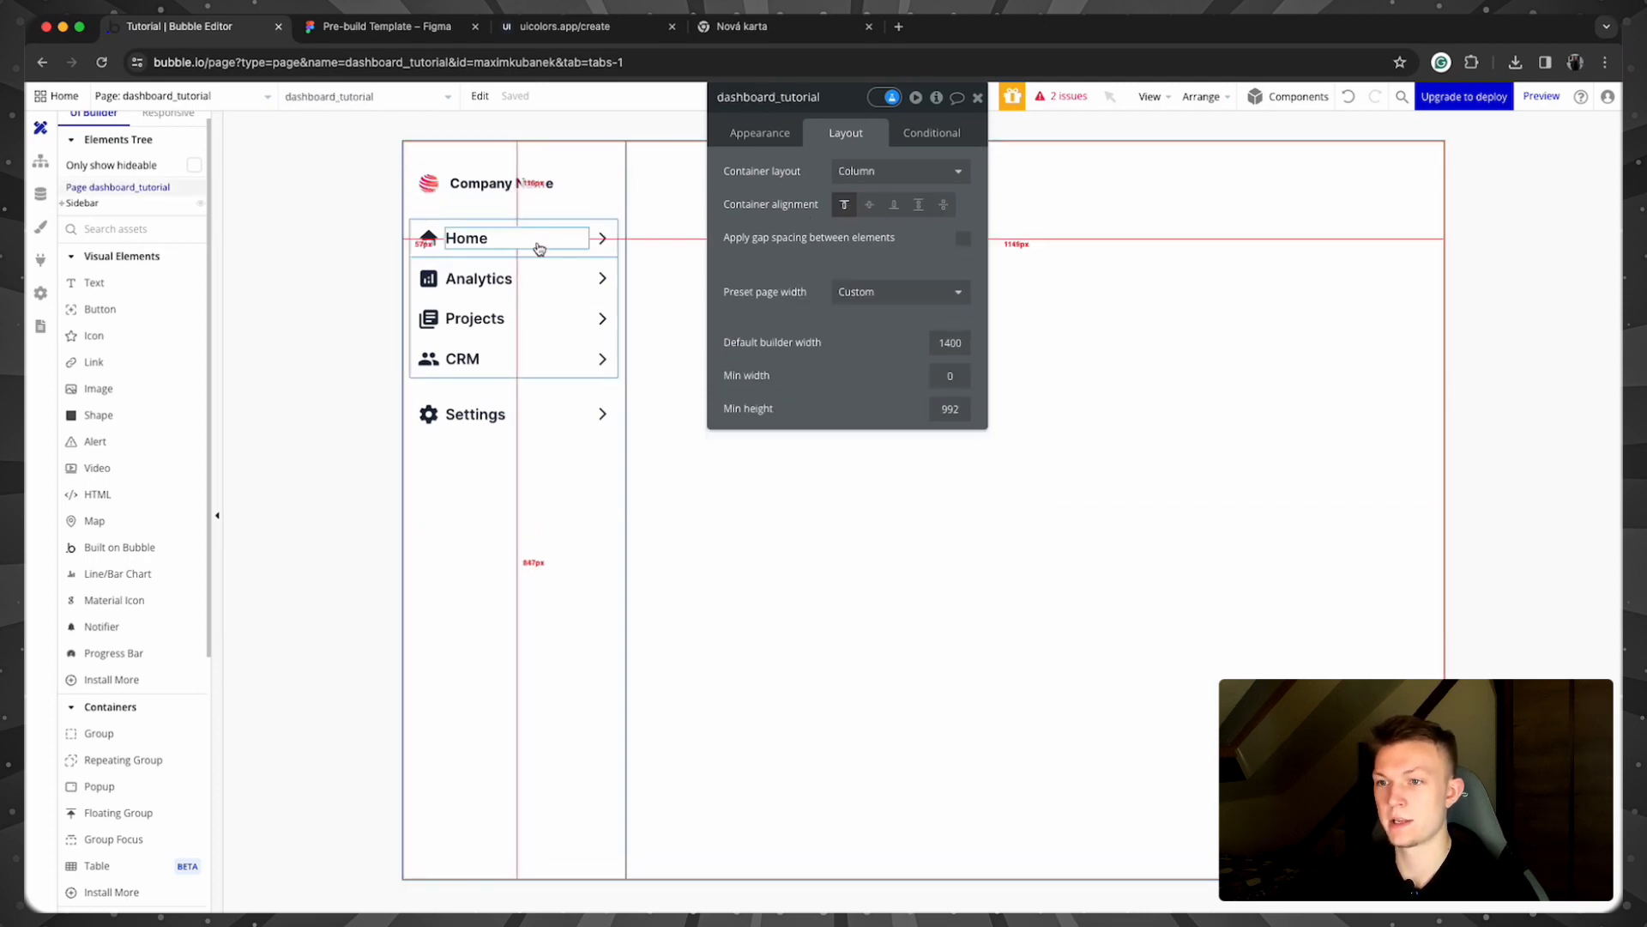
left_click(64, 207)
left_click(65, 207)
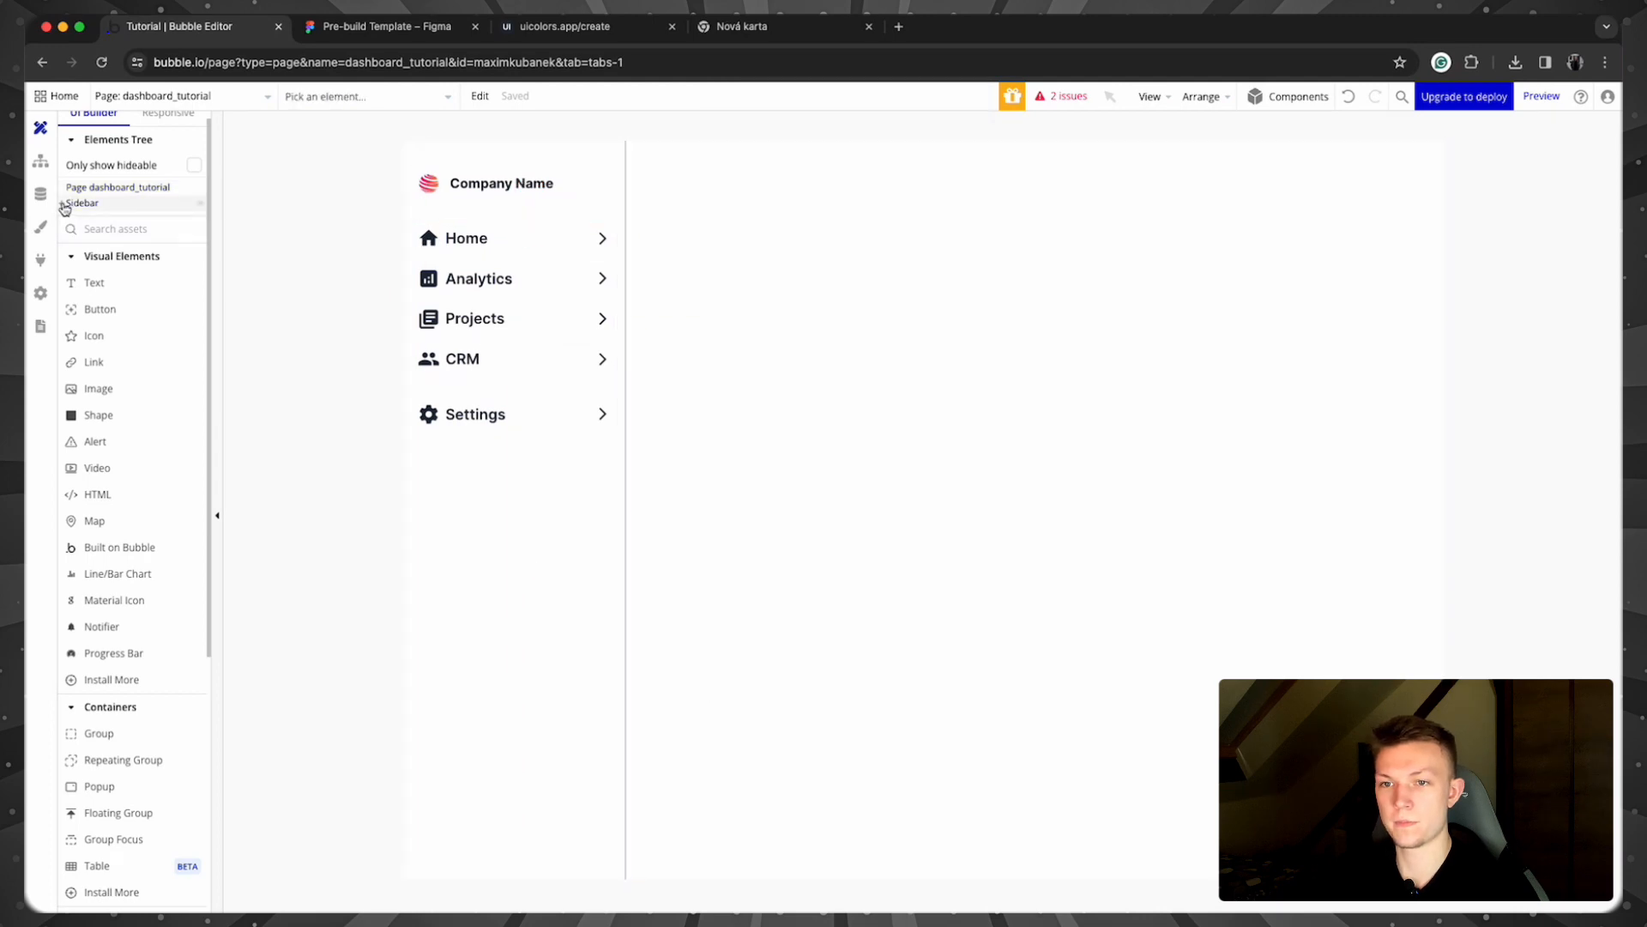
Step: Expand Group G in the Elements Tree and rename the Analytics row group to Group analytics
left_click(64, 205)
left_click(77, 239)
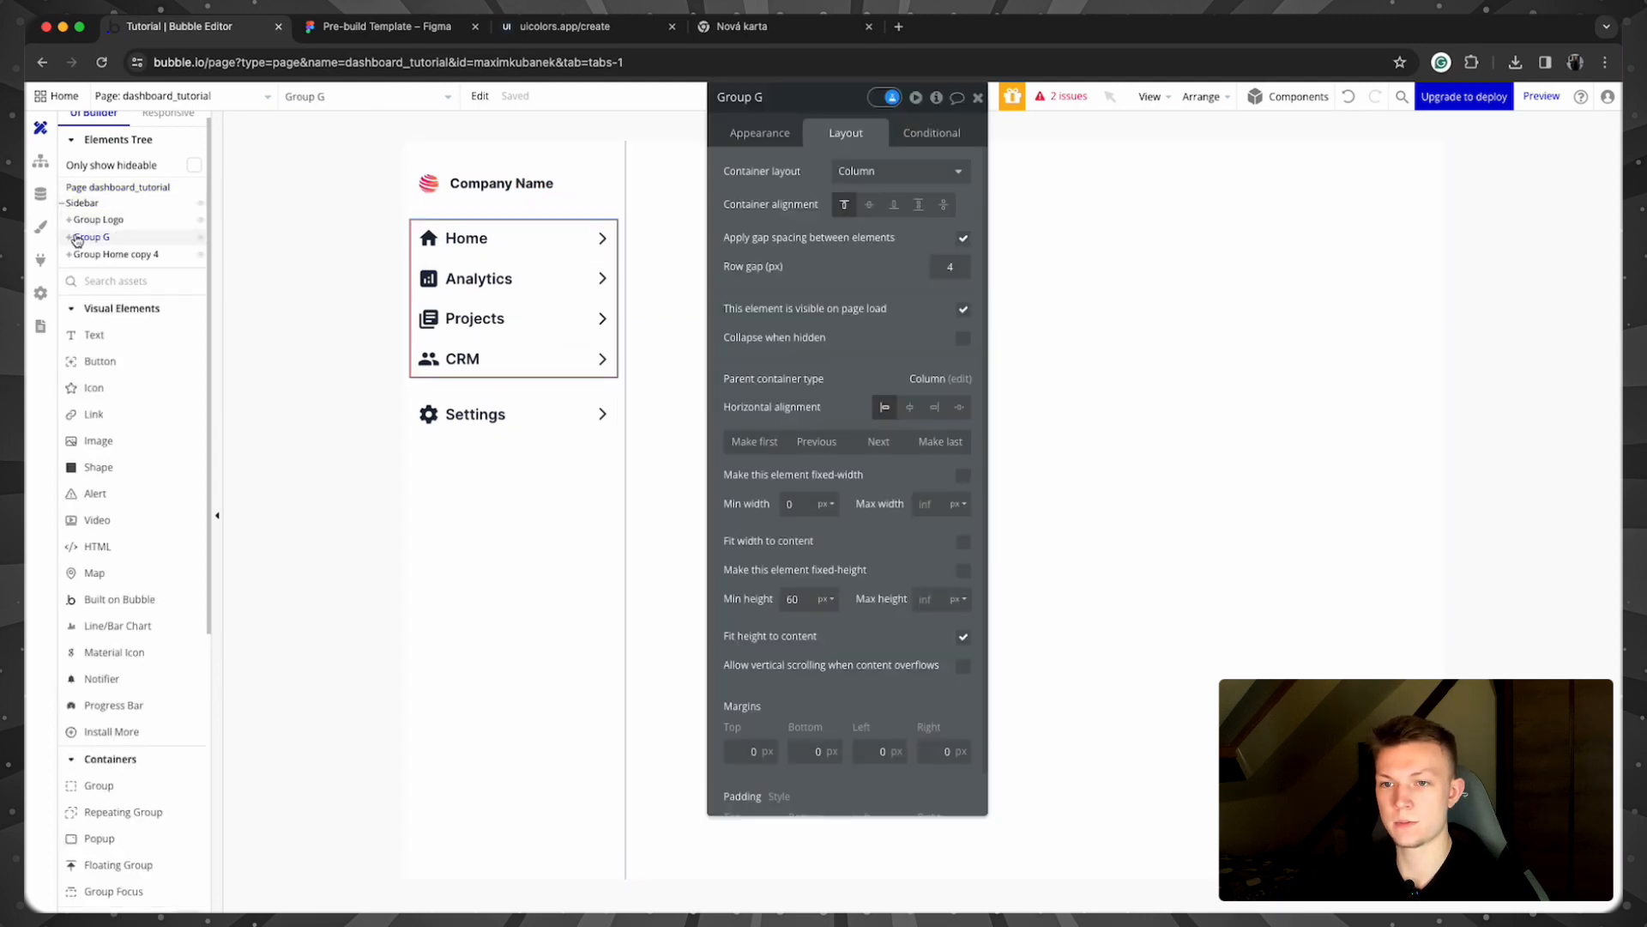
left_click(69, 238)
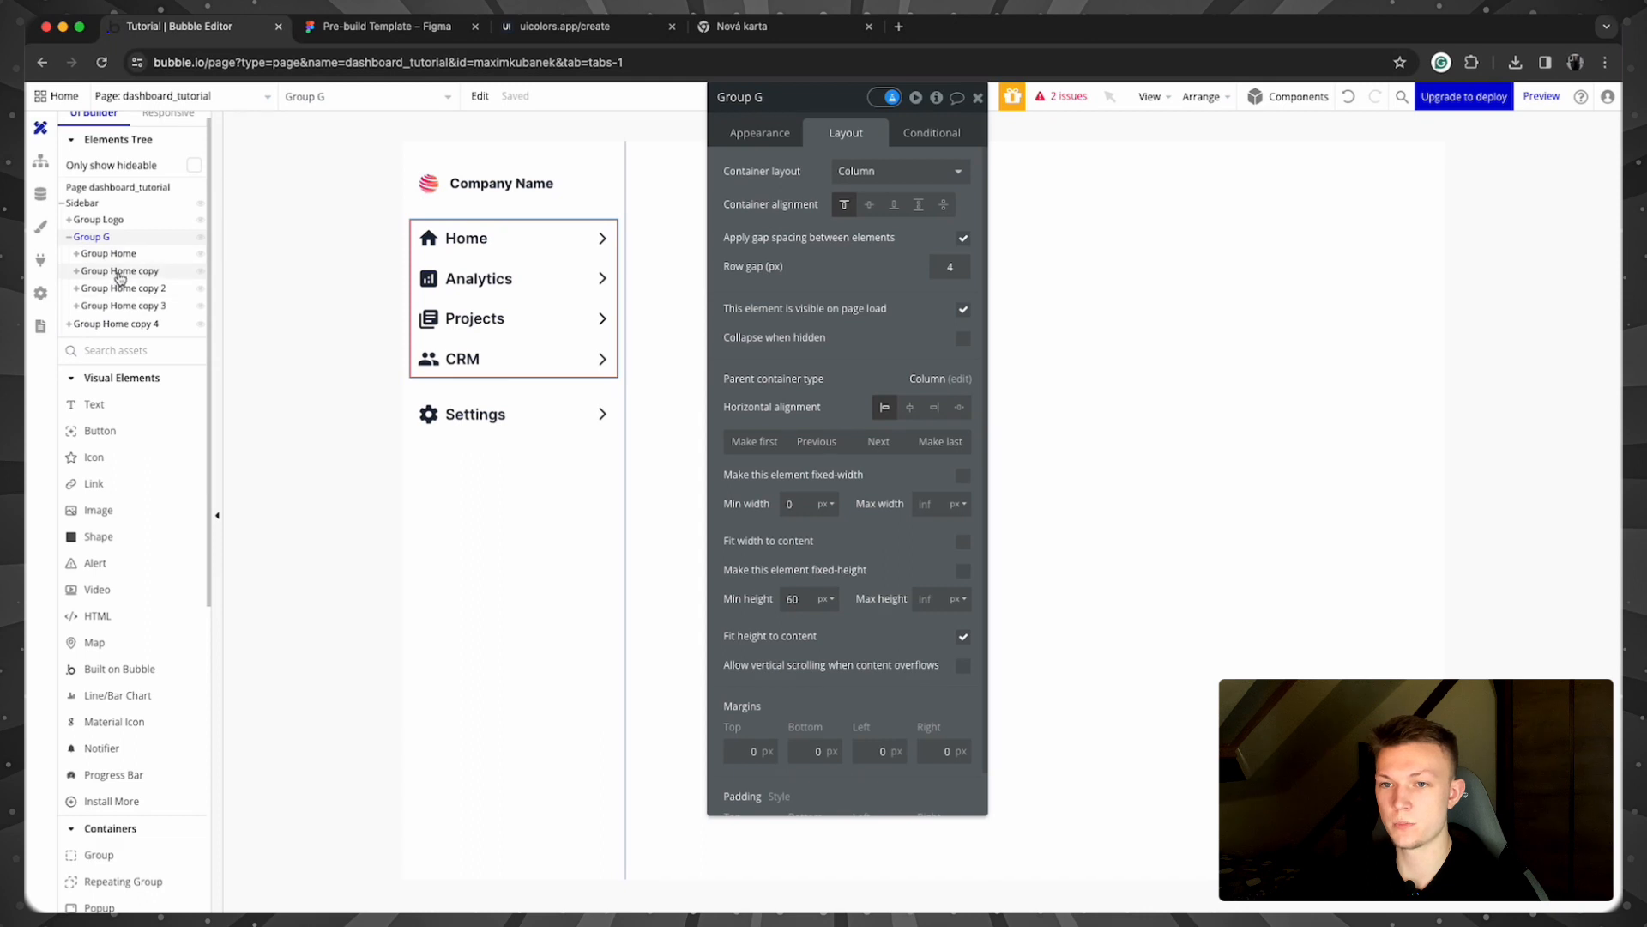
left_click(120, 272)
left_click(797, 98)
type("G")
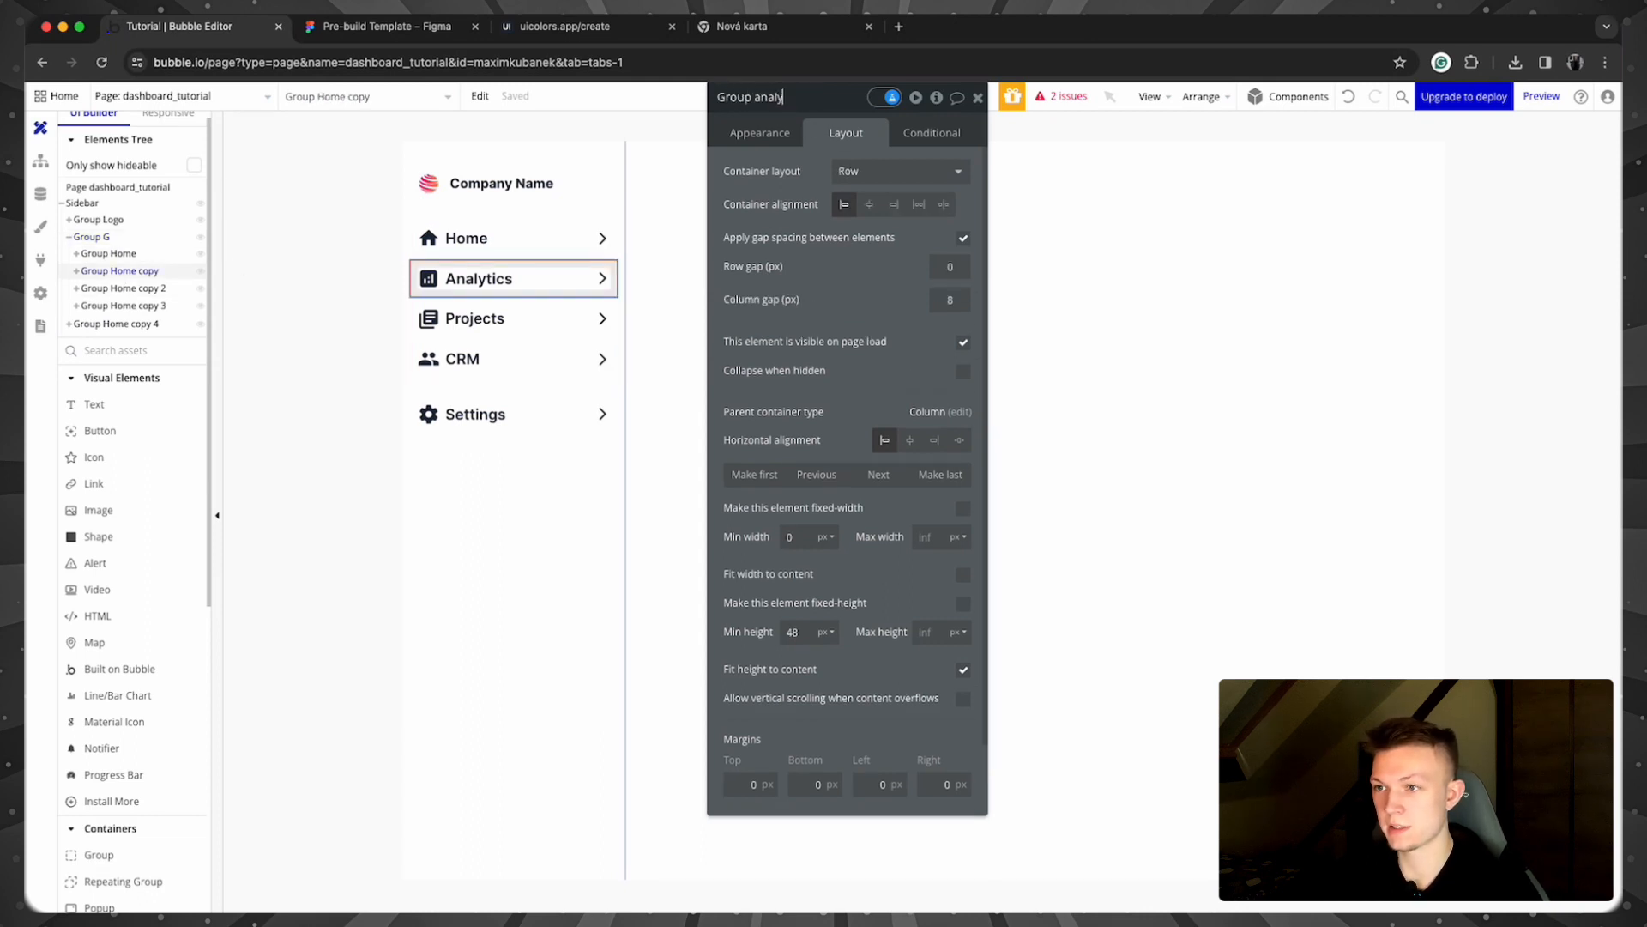
key("Return")
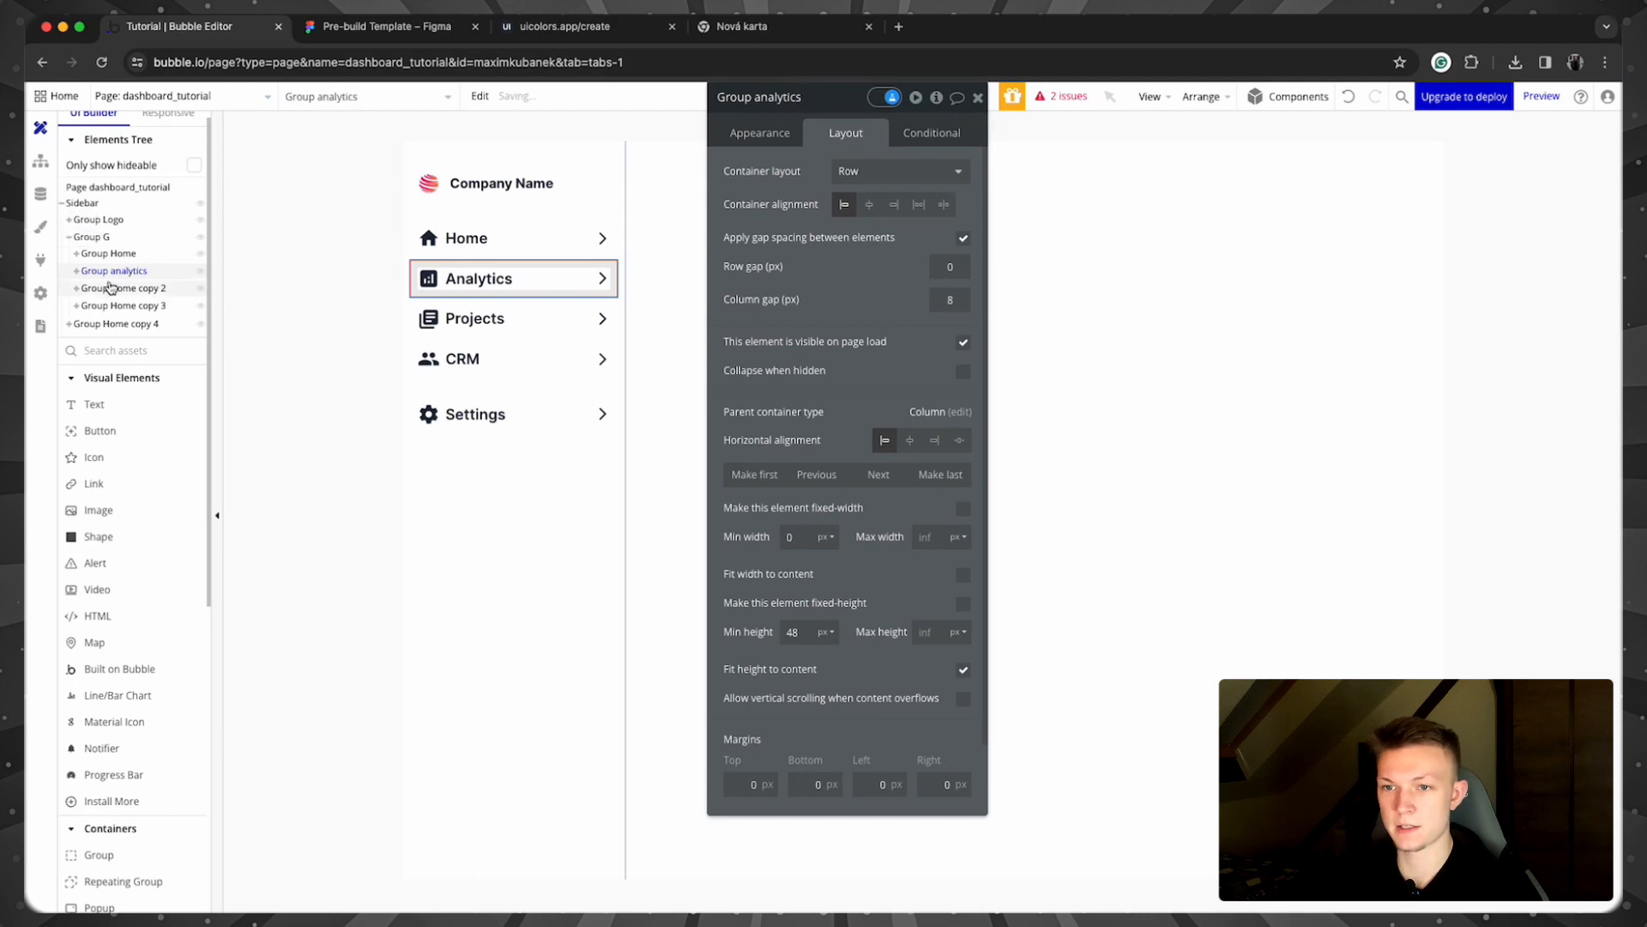
double_click(775, 96)
Step: Rename the Projects and CRM row groups to Group Projects and Group CRM
left_click(129, 289)
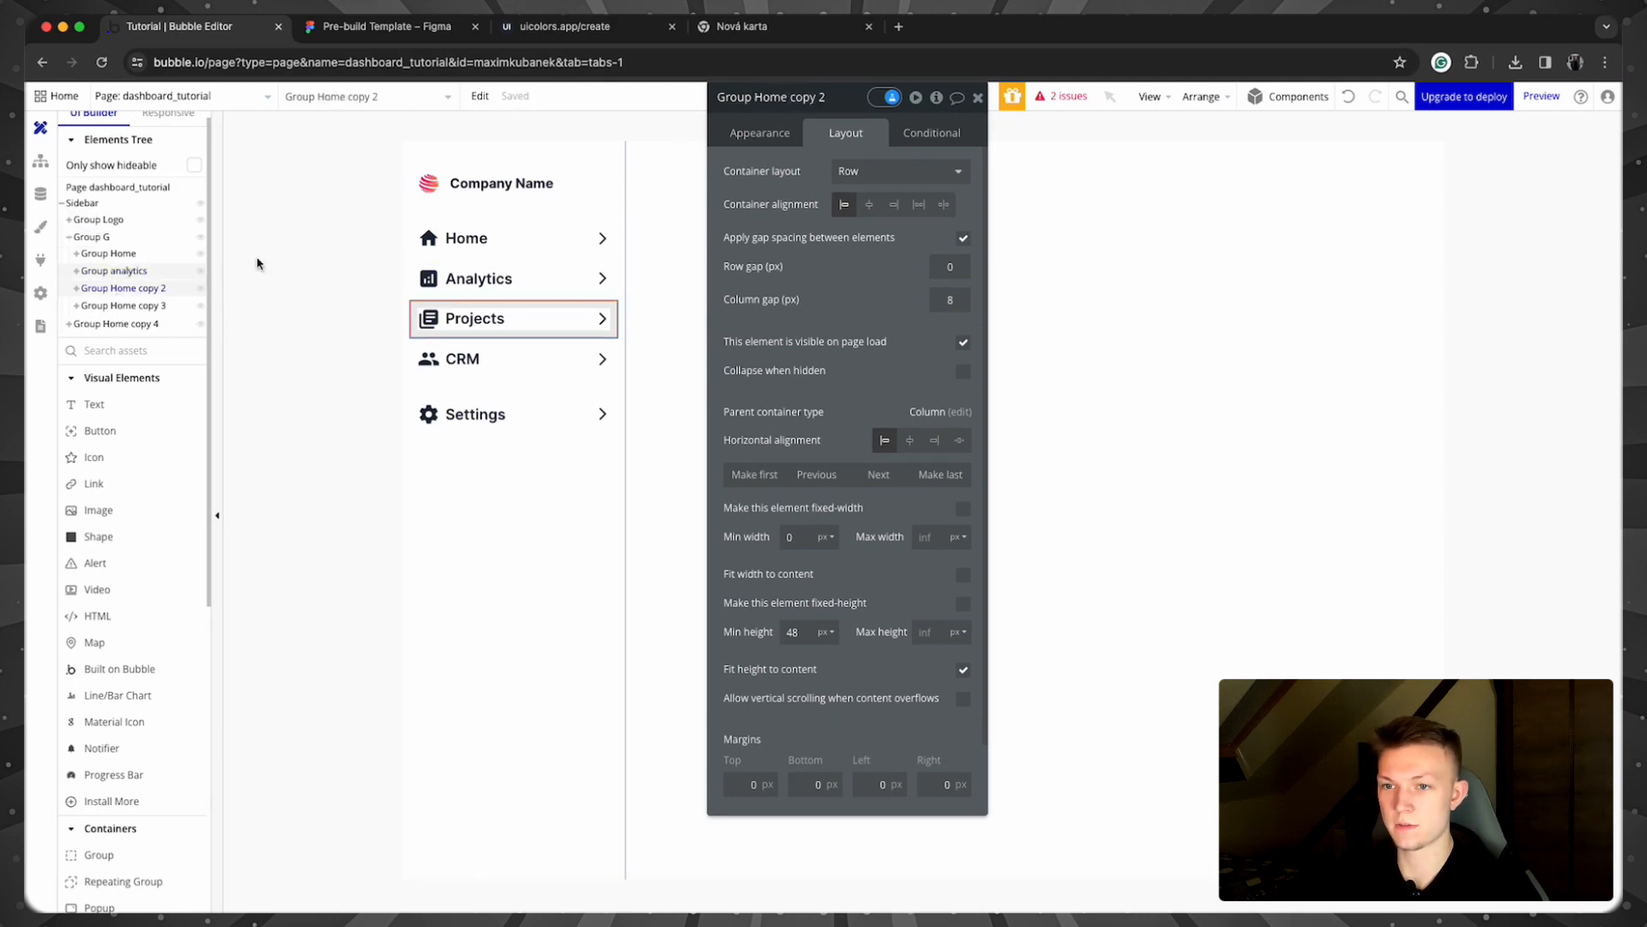
left_click(784, 96)
type("Gro")
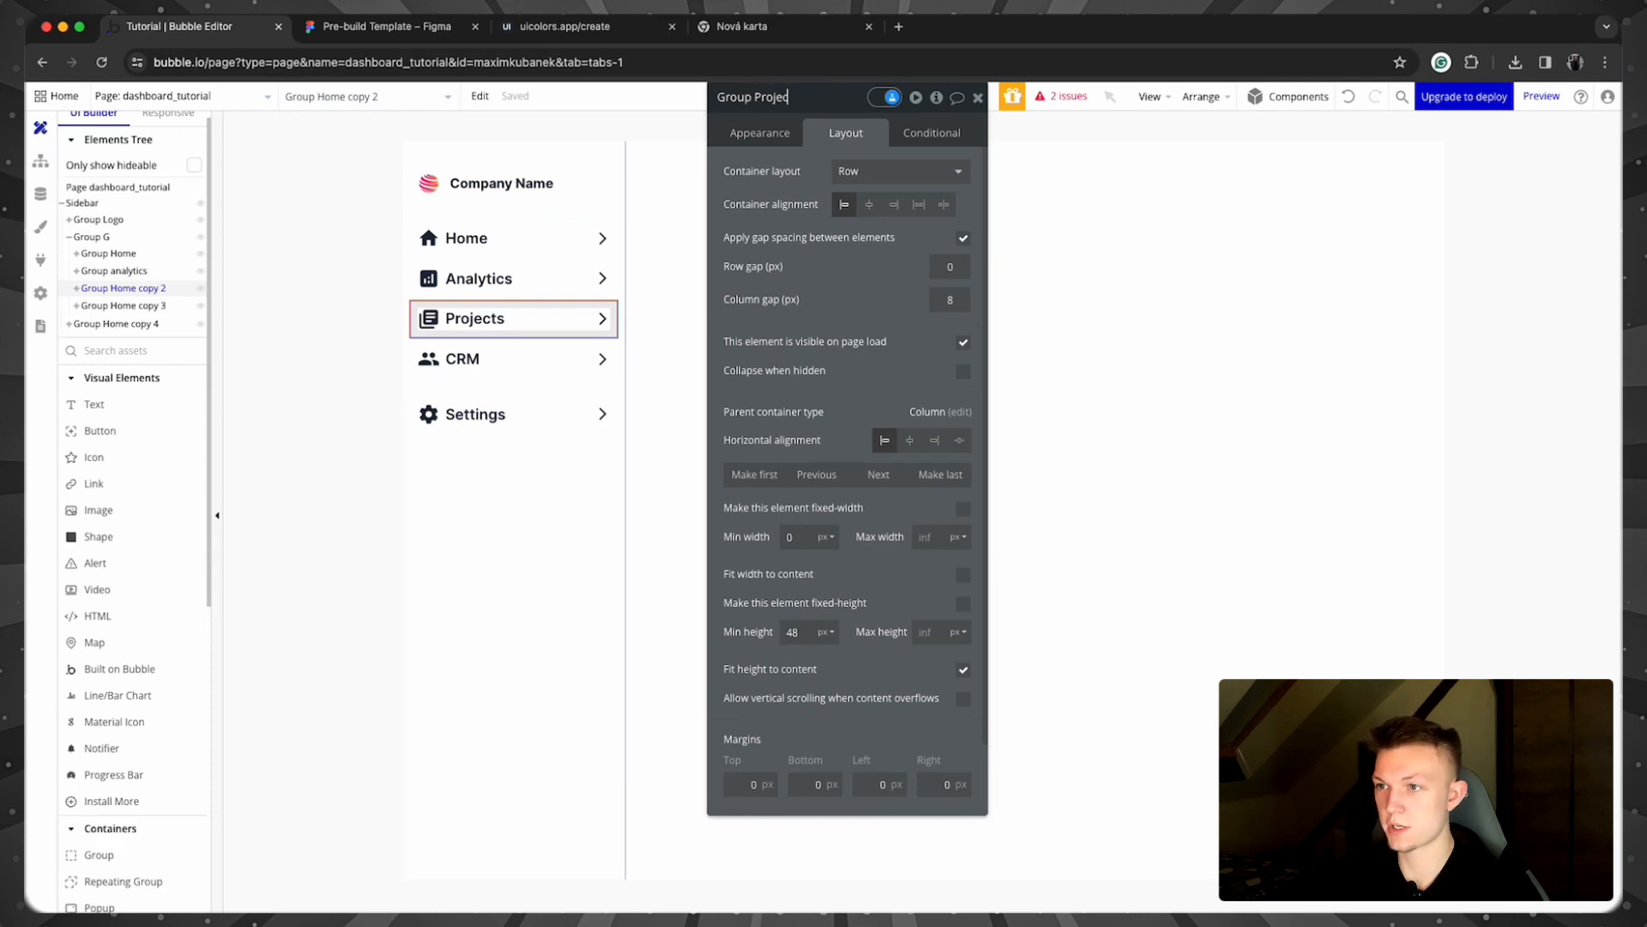
key("Return")
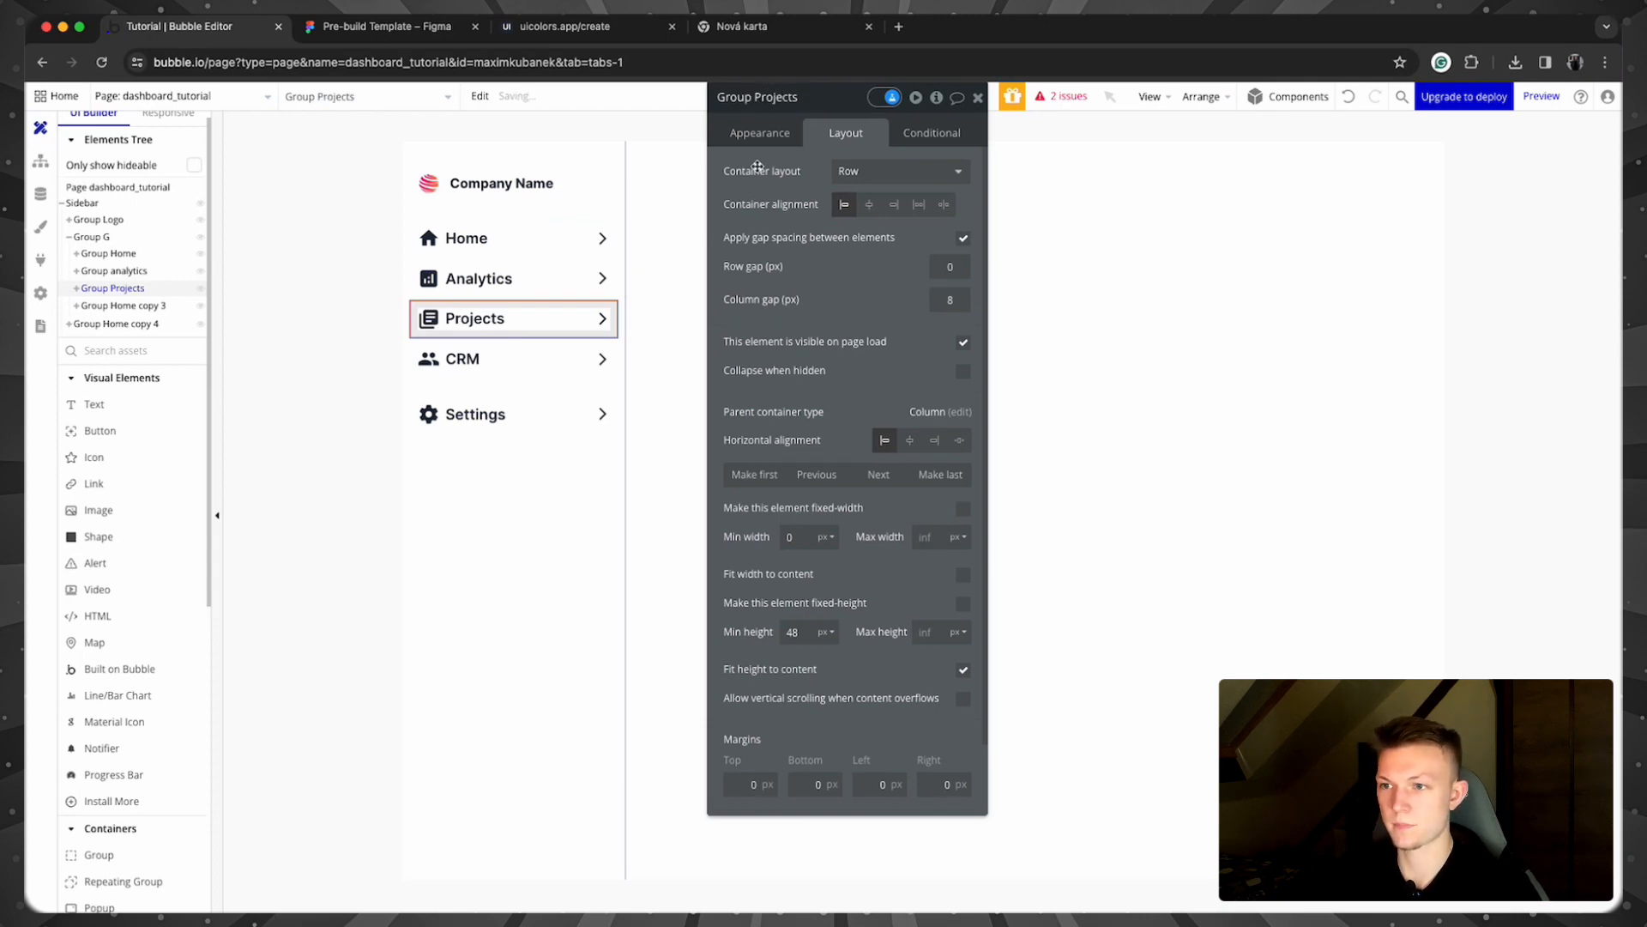
left_click(577, 351)
left_click_drag(826, 96, 717, 96)
type("Group CRM")
key("Return")
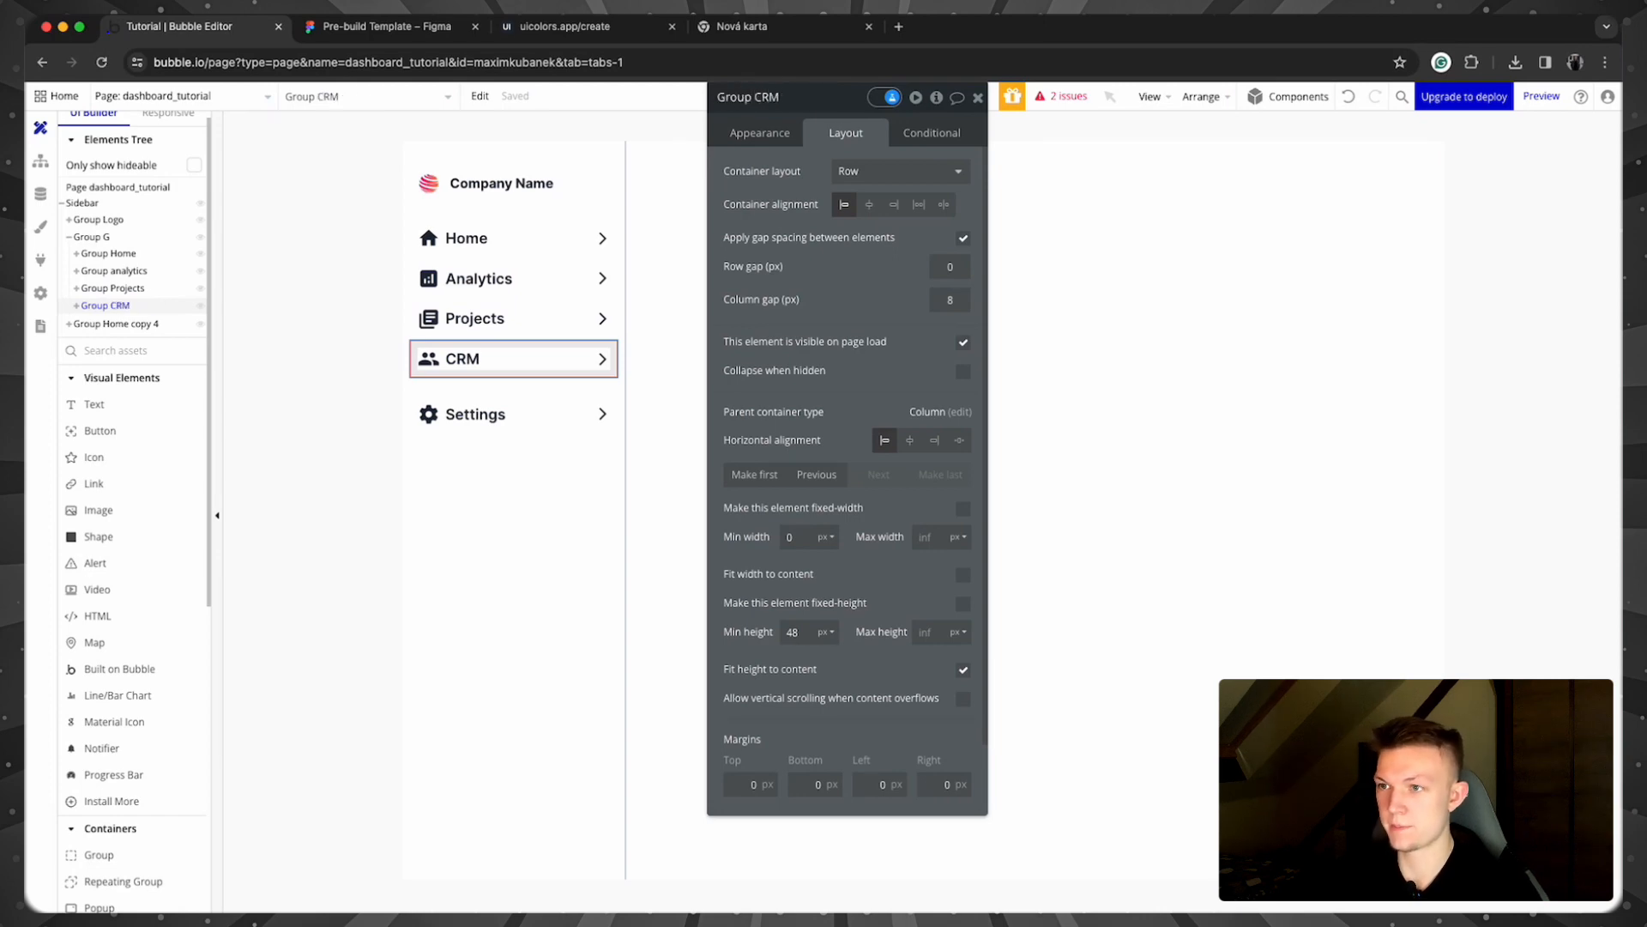
Step: Rename the Settings row group to Group Settings
left_click(549, 414)
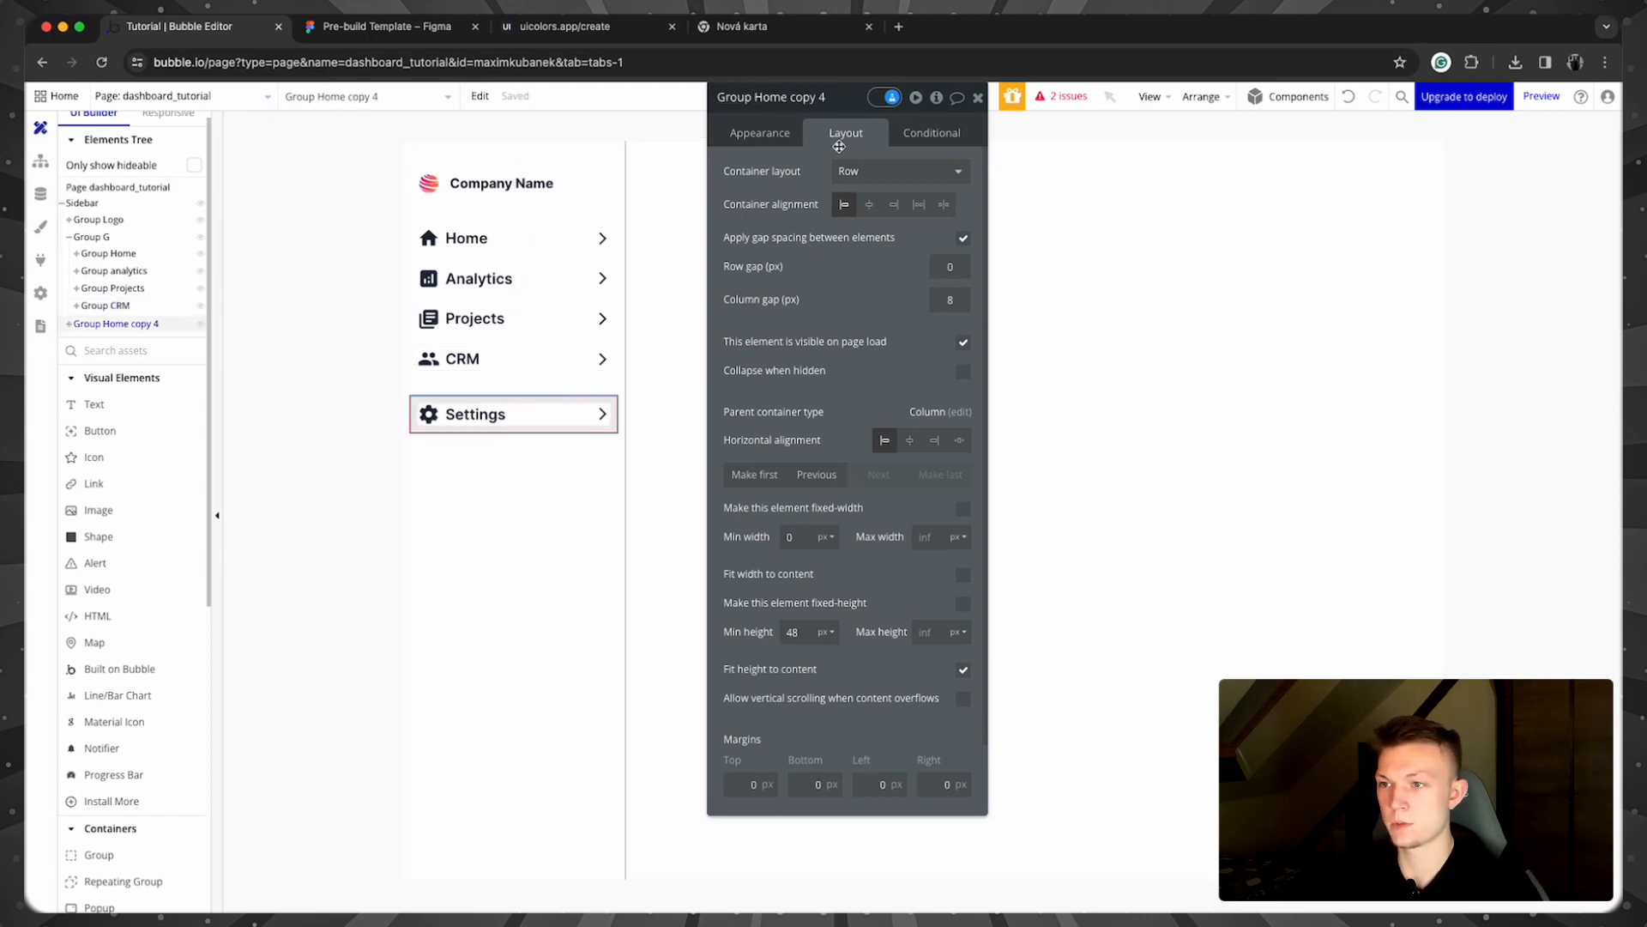
left_click(819, 97)
left_click_drag(823, 97, 717, 96)
type("G")
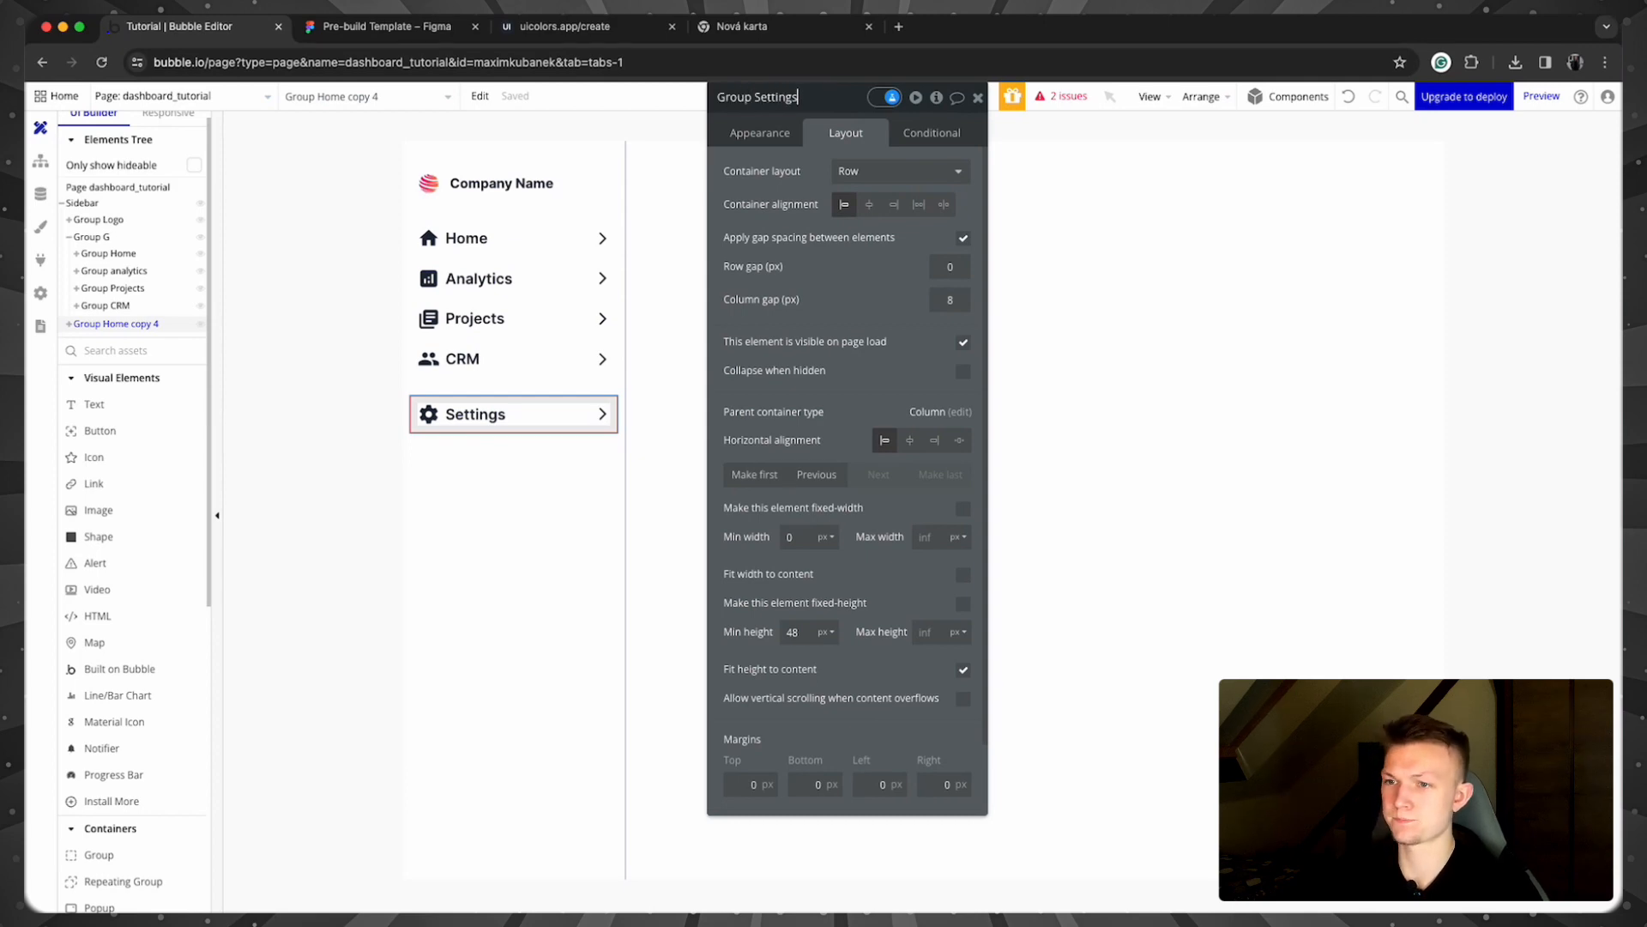
type("roup Settings")
left_click(357, 257)
left_click(120, 238)
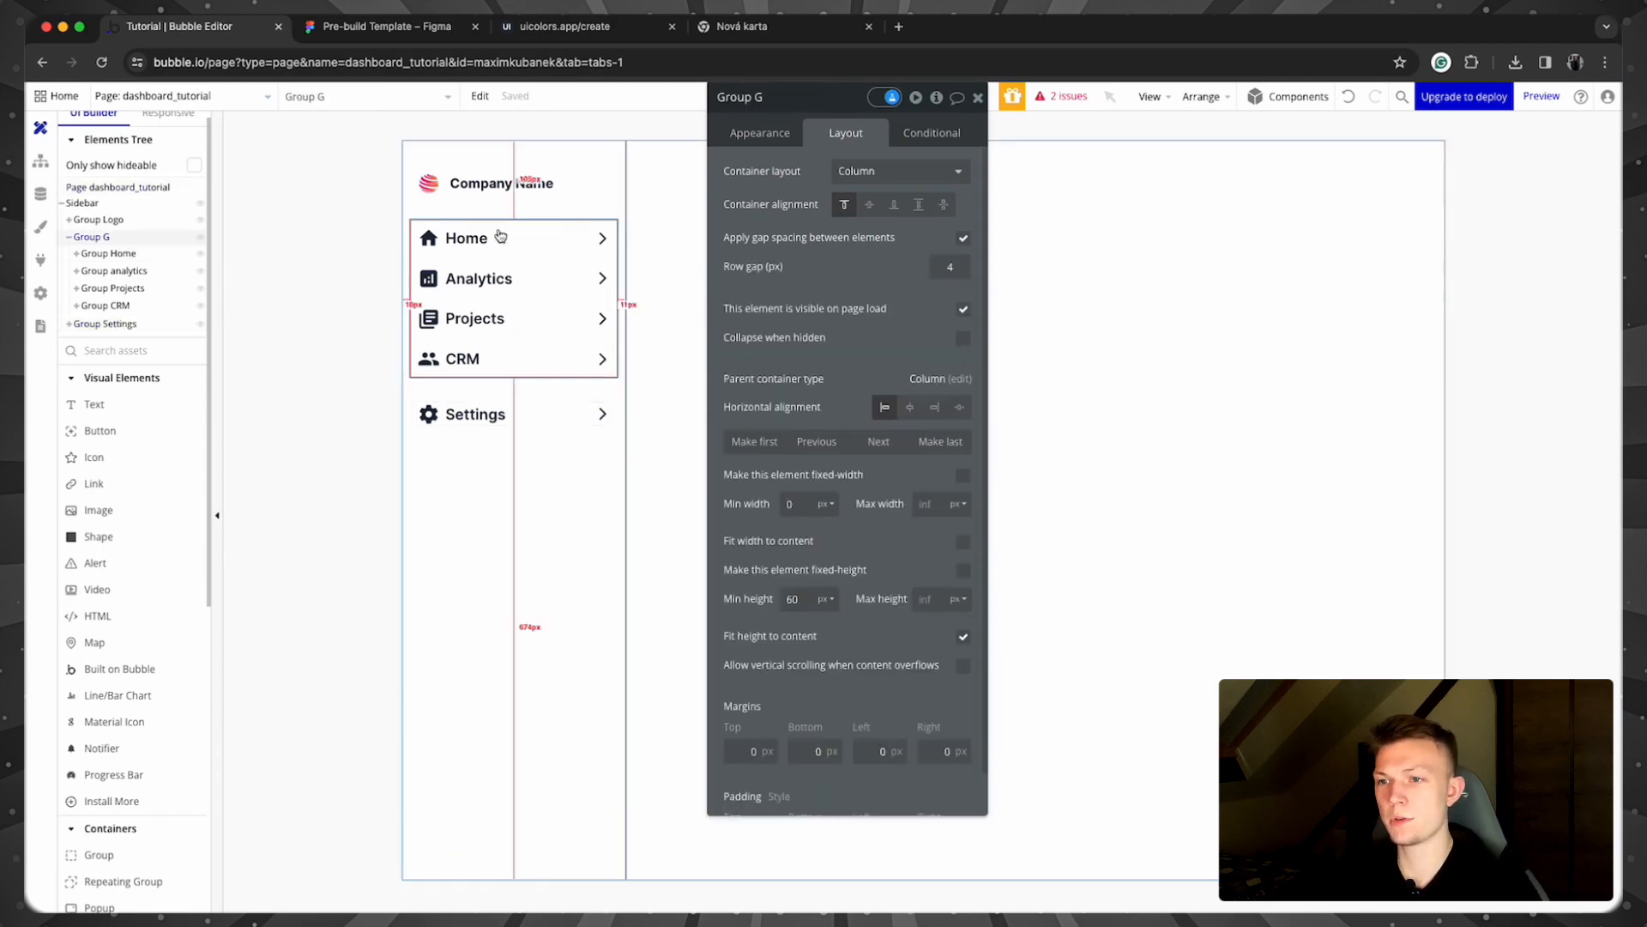
Step: Rename Group G to Group Top Container and collapse its rows
left_click(818, 96)
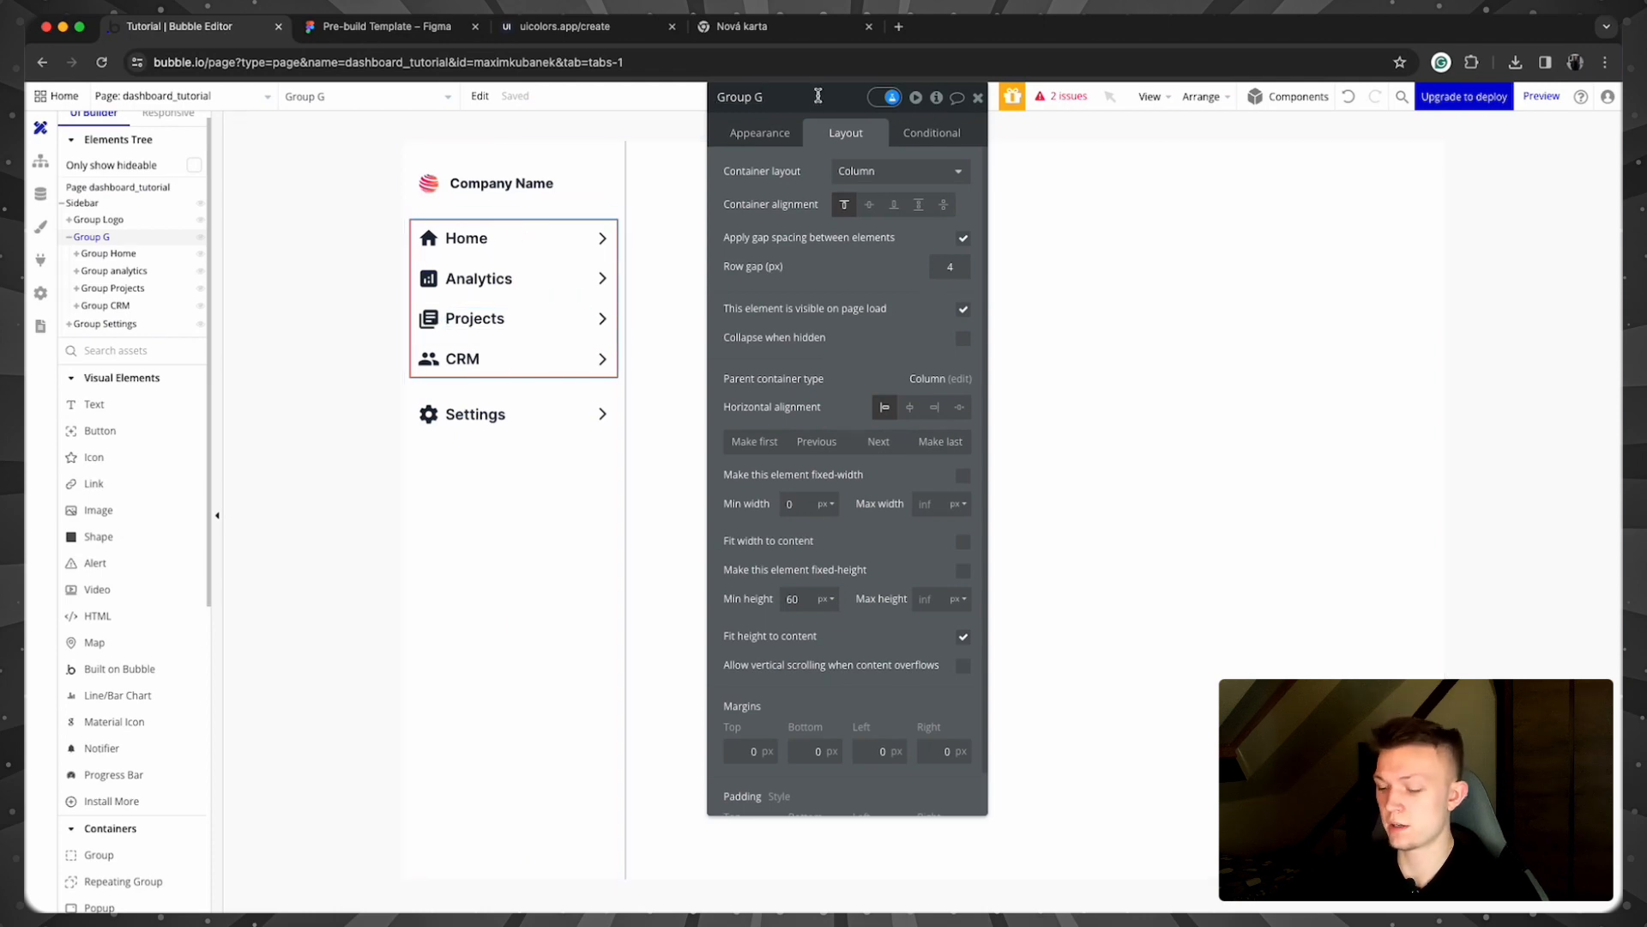
key("BackSpace")
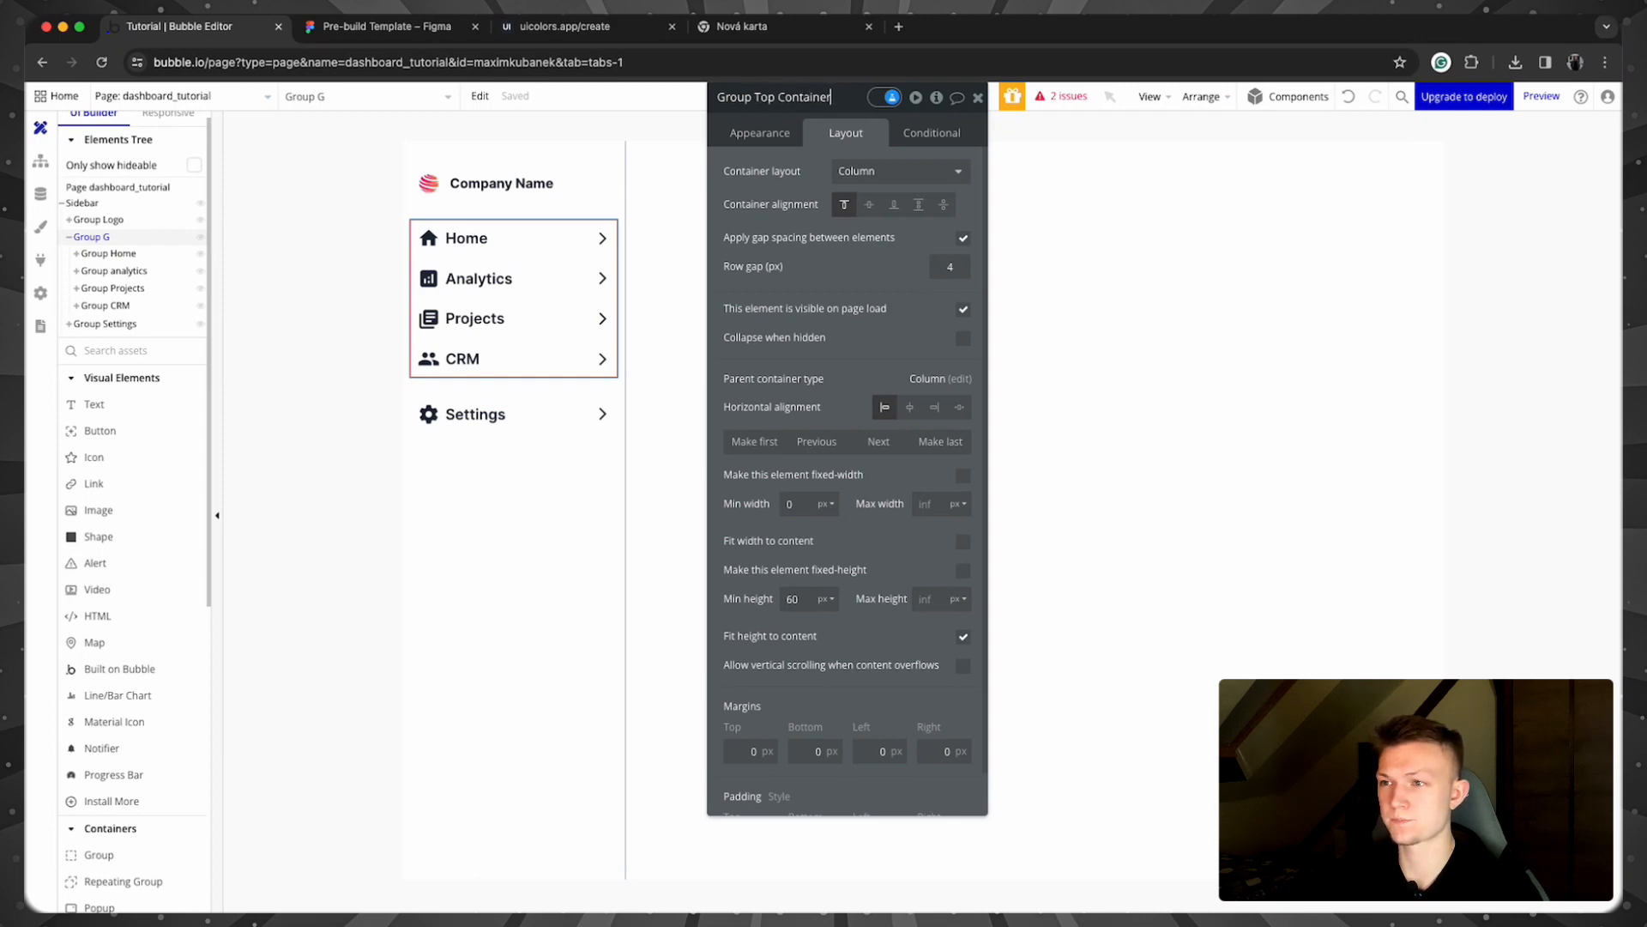
key("Return")
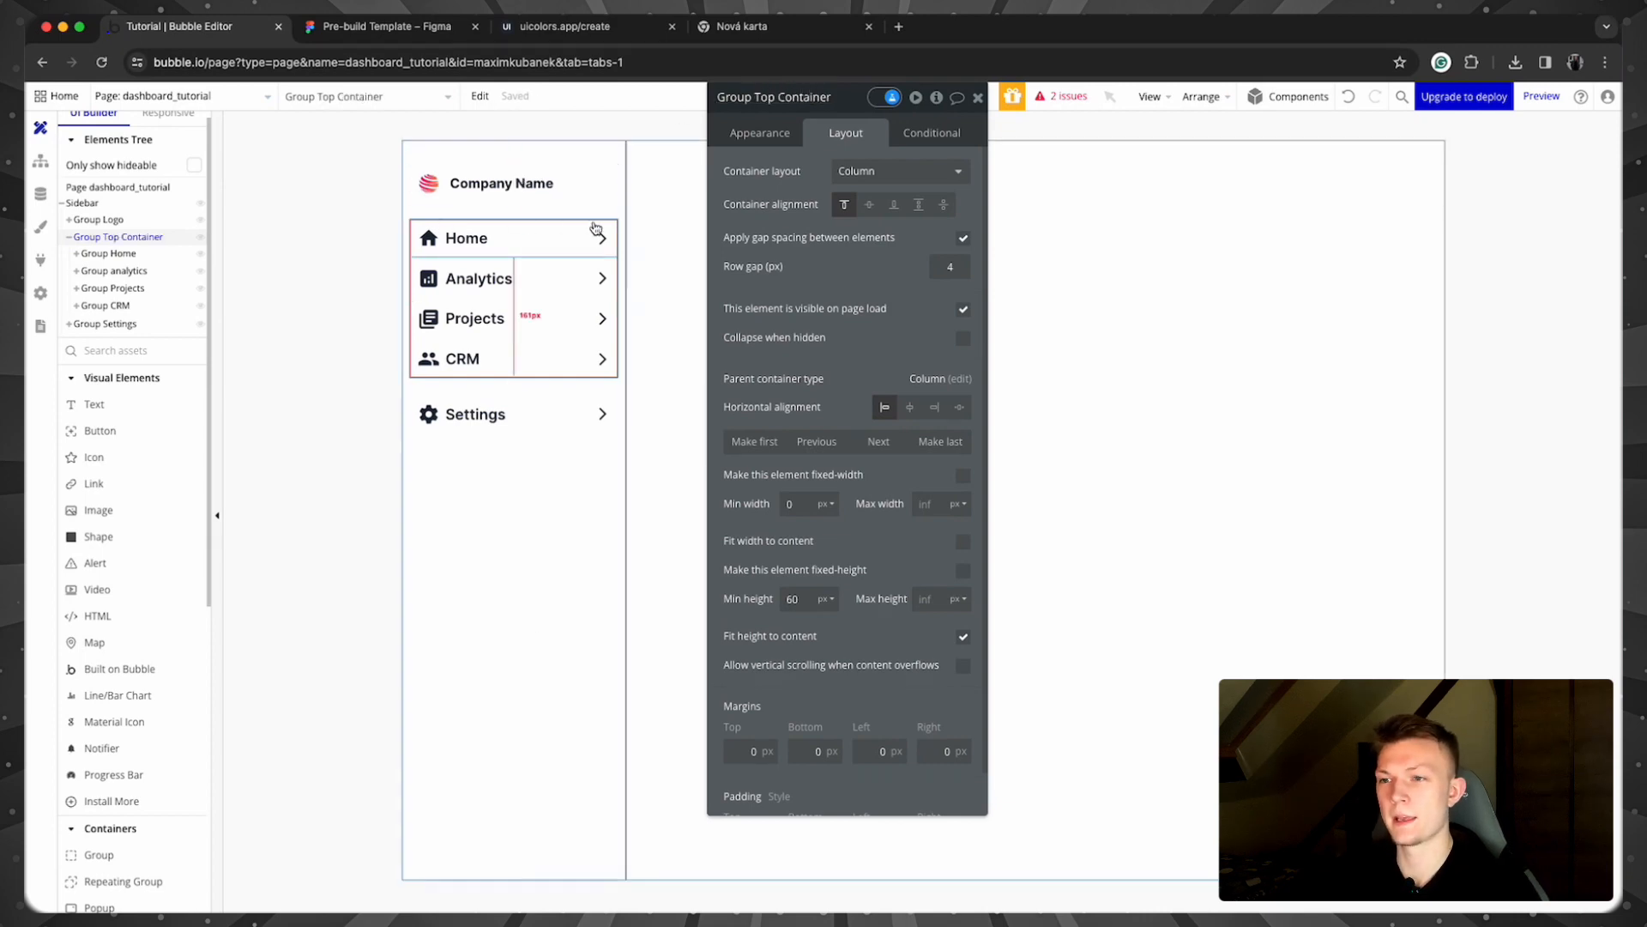
left_click(70, 238)
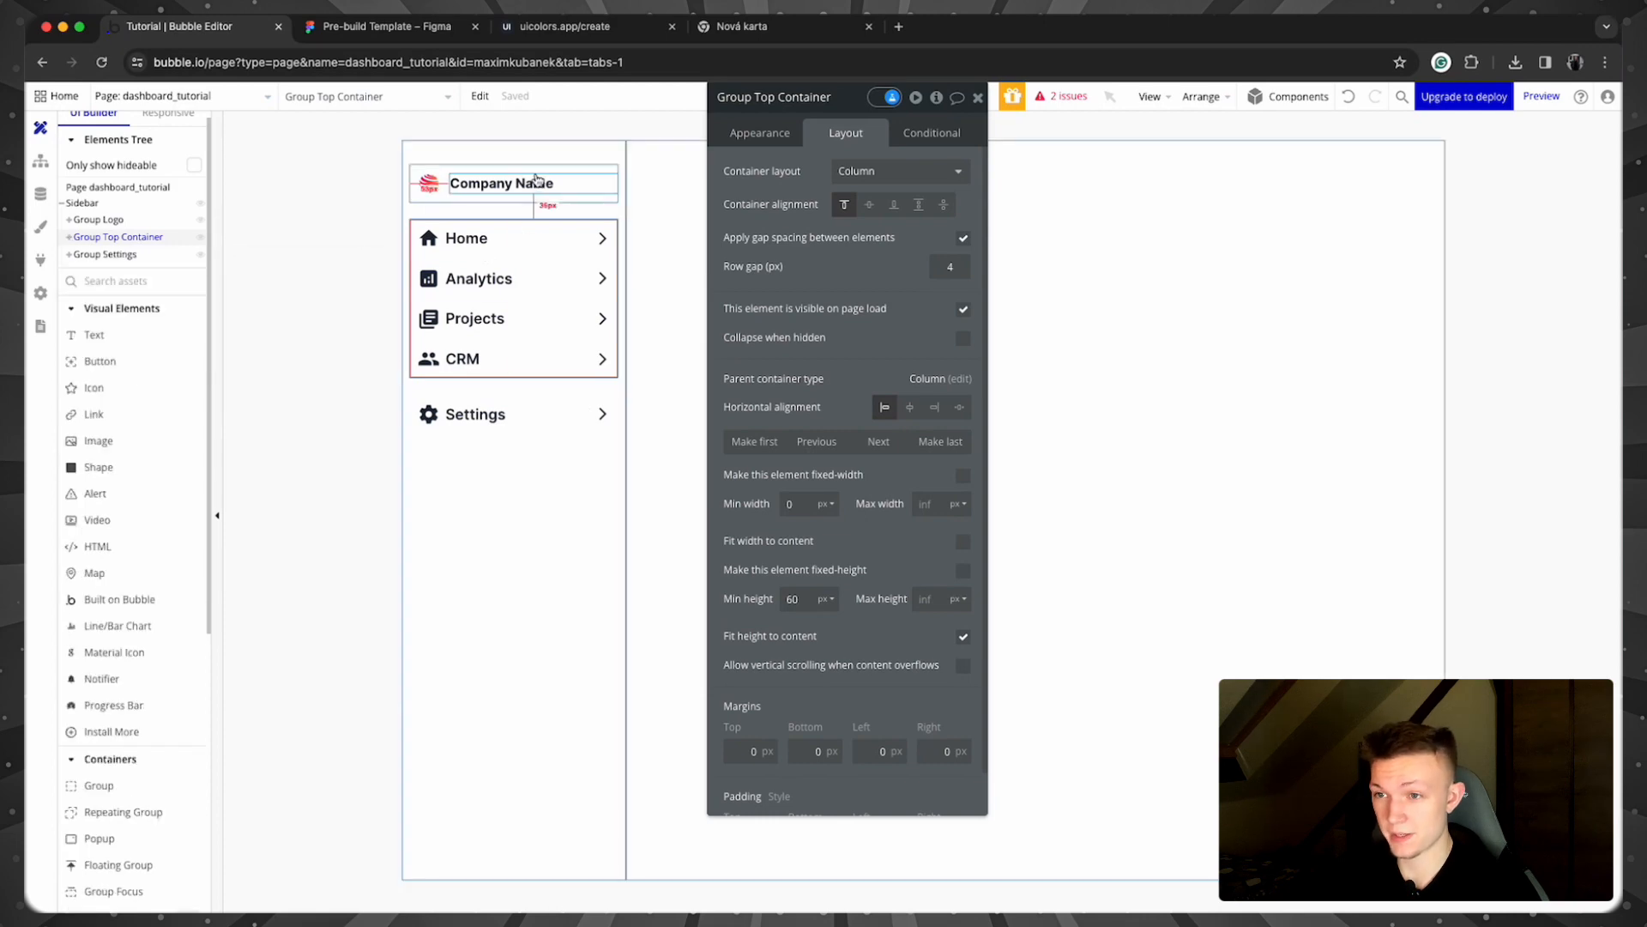
left_click(130, 244)
left_click(132, 241)
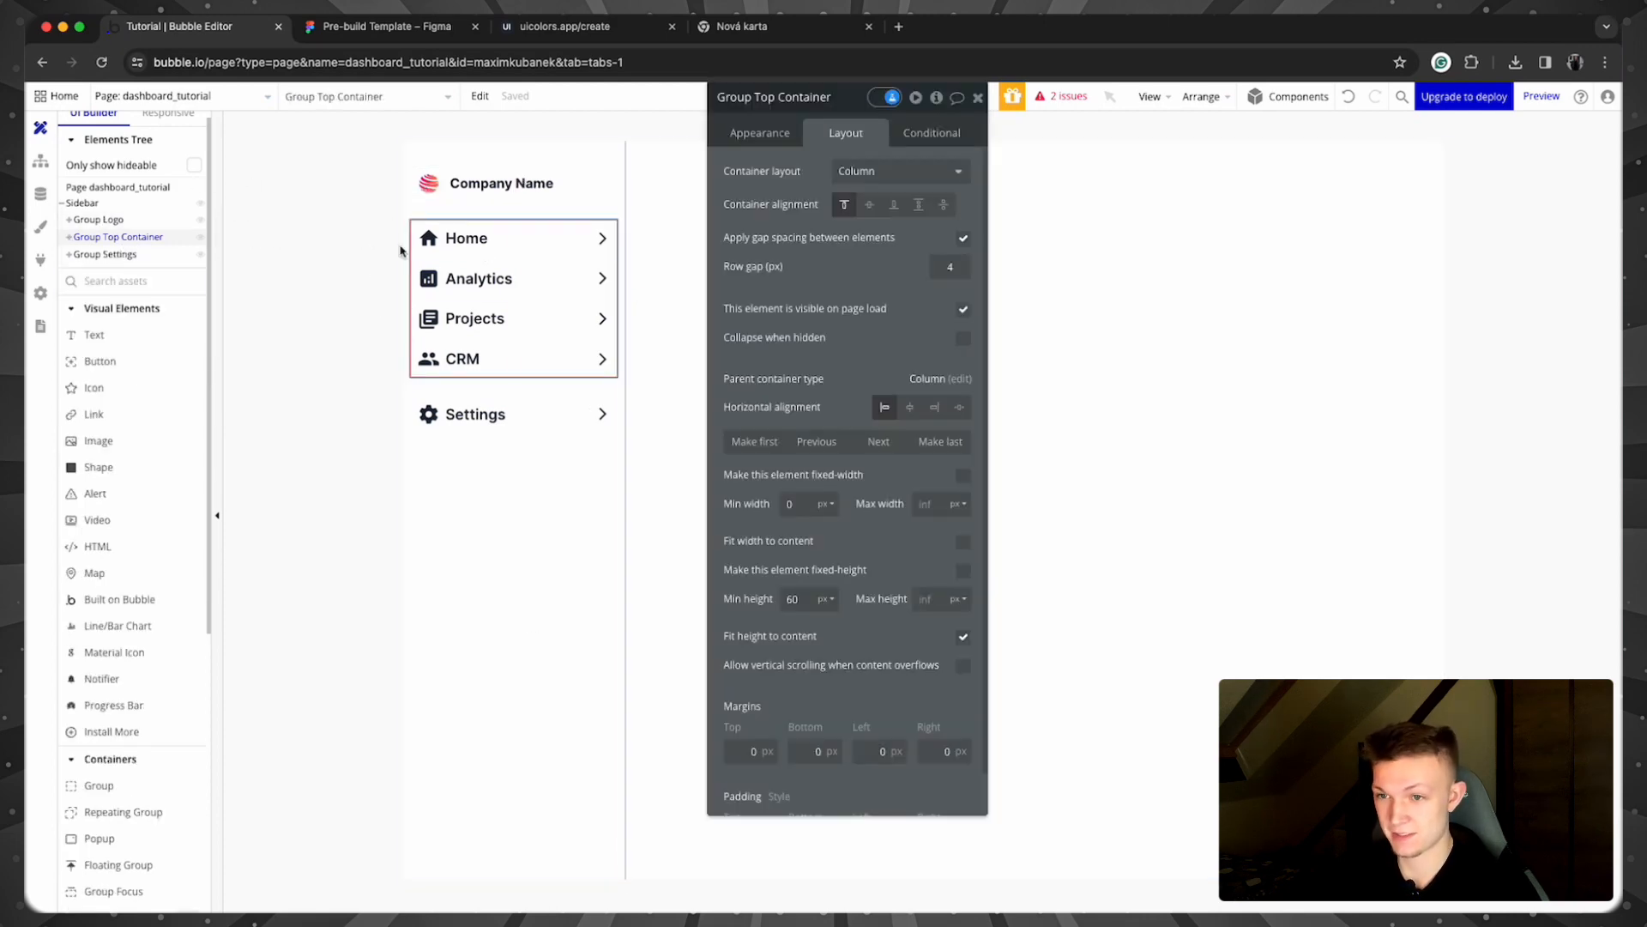
Step: Wrap Group Top Container and the logo group in a column container with 12 px gap
left_click(610, 180, "shift")
right_click(610, 182)
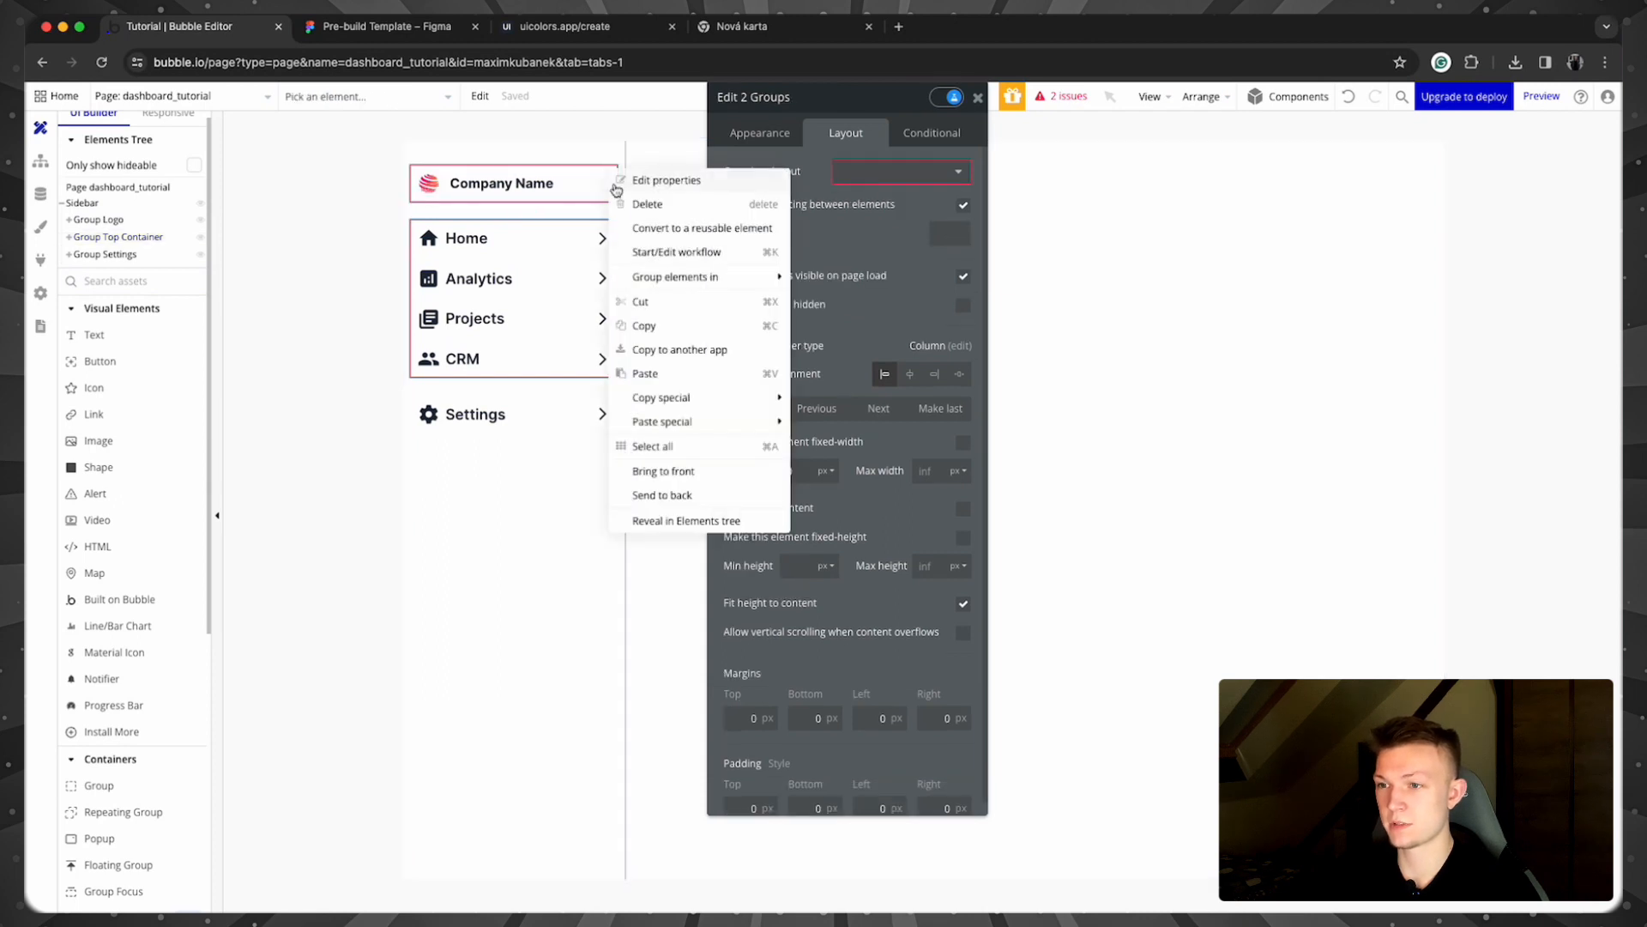
mouse_move(715, 276)
left_click(864, 328)
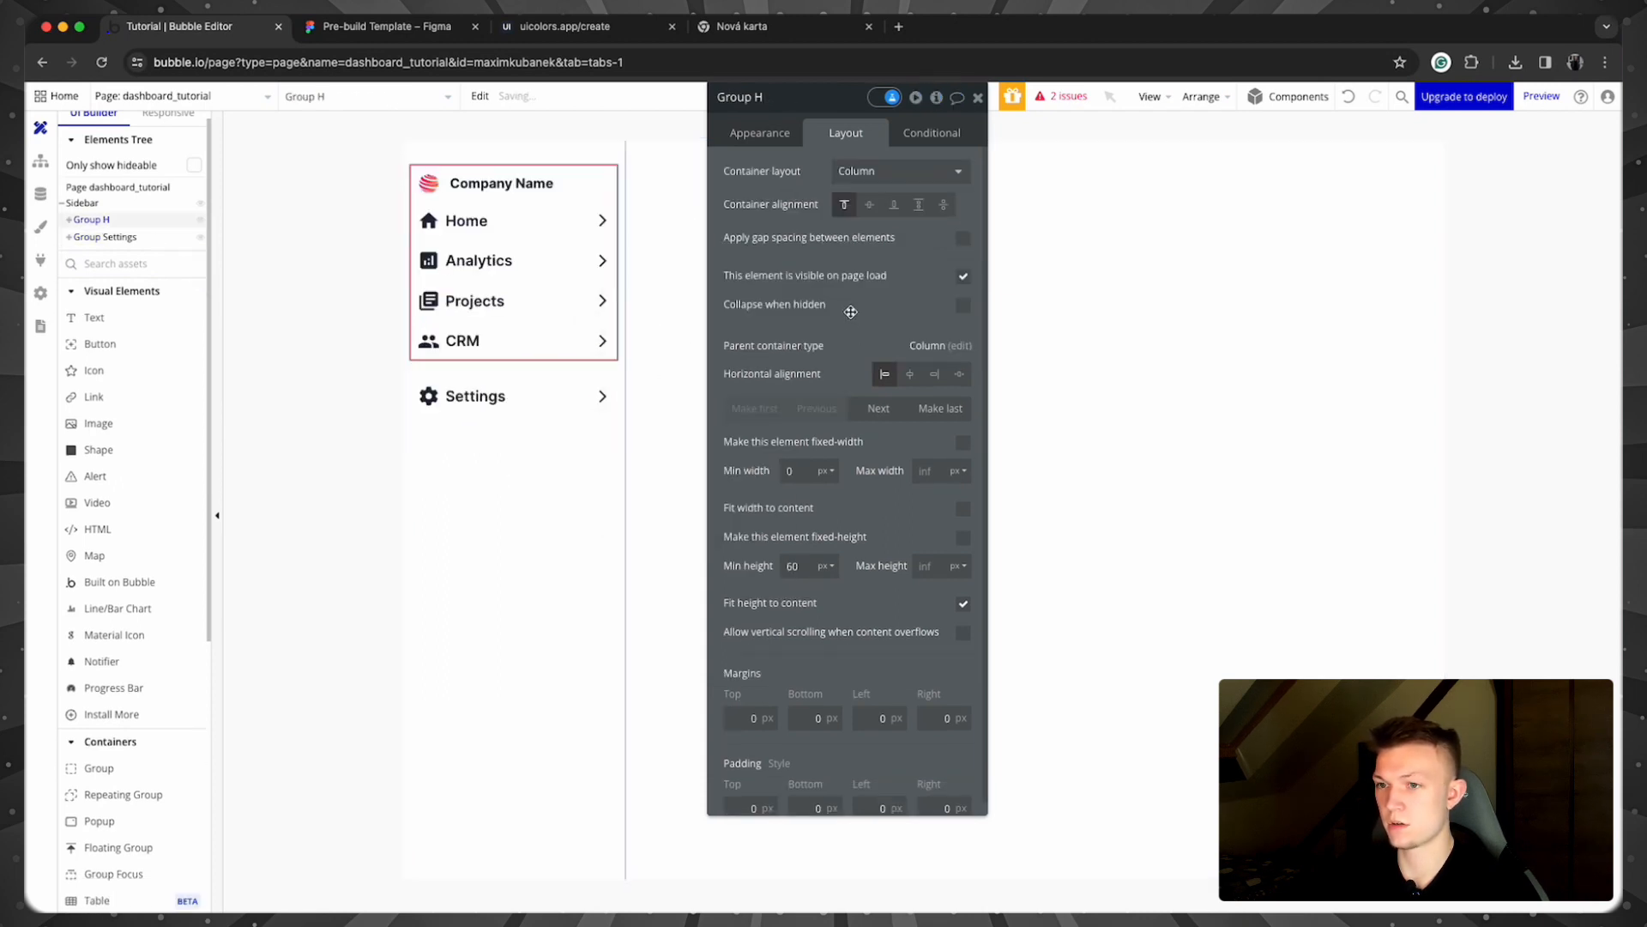
left_click(963, 237)
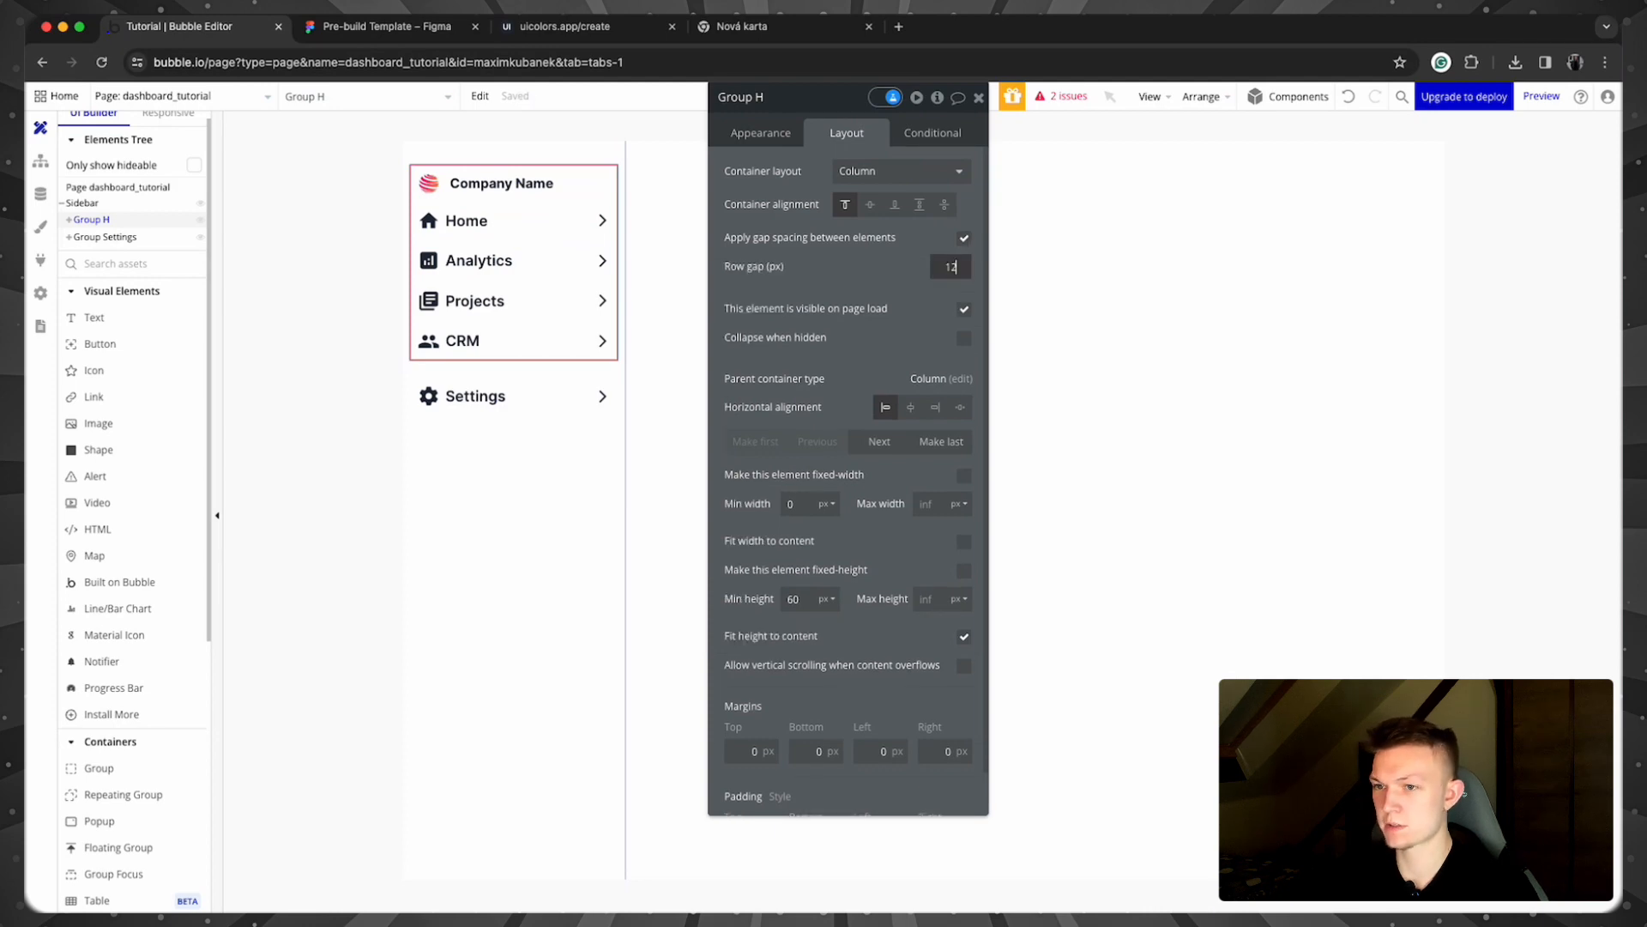
type("12")
left_click(347, 288)
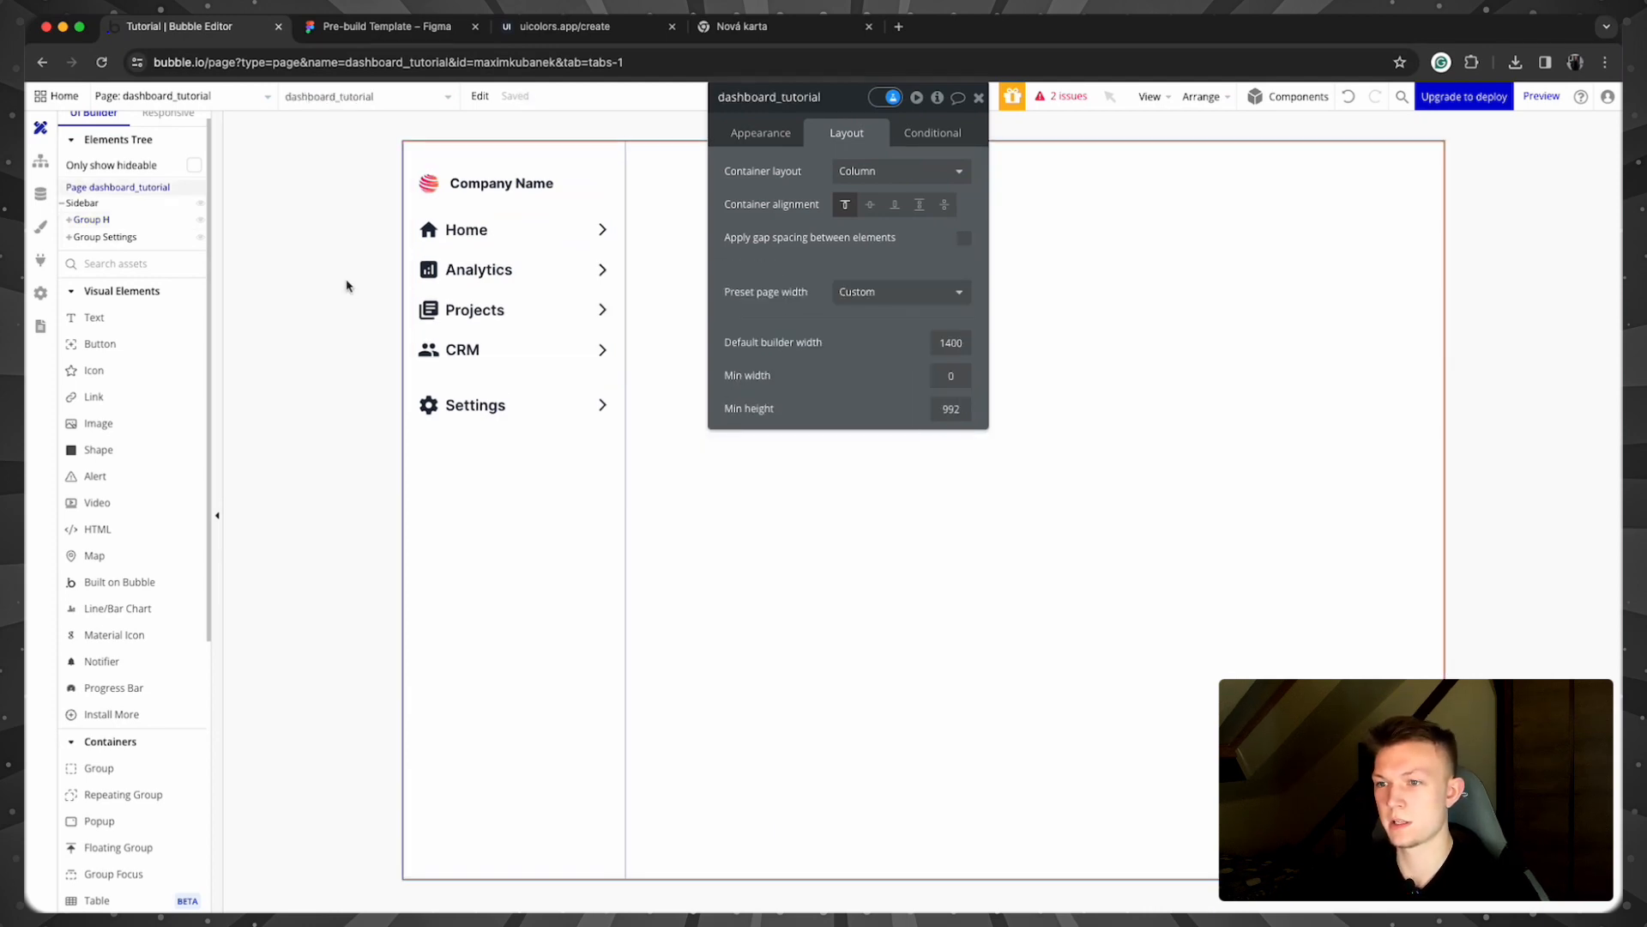
Step: Resize the Home row icon to 30 px
left_click(979, 98)
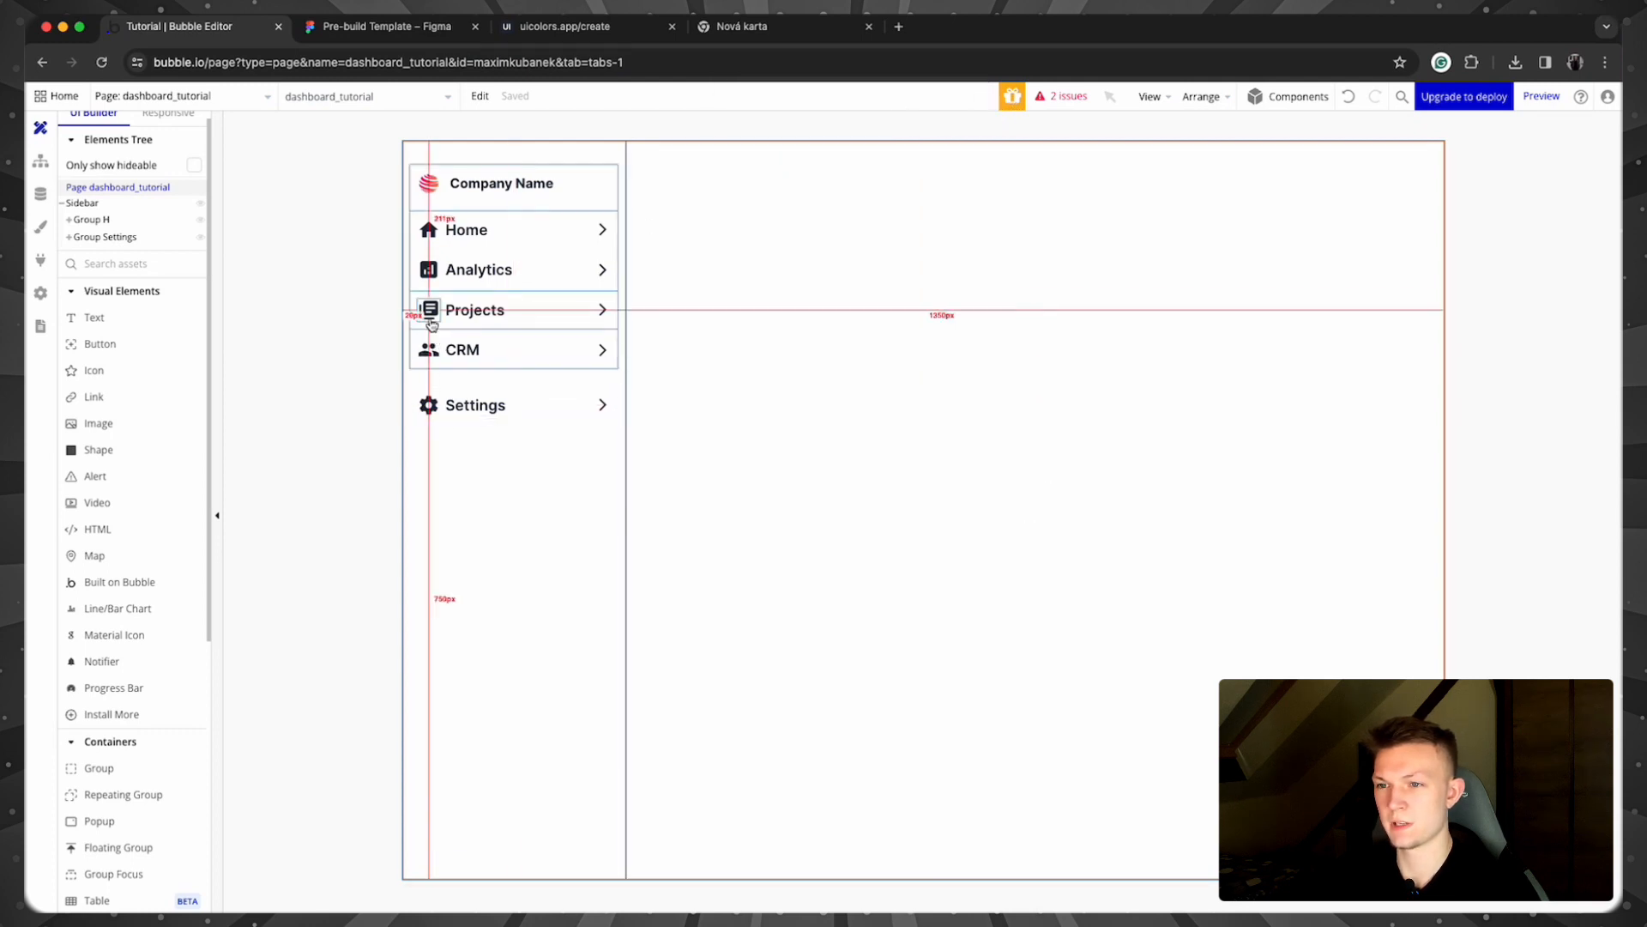
left_click(430, 319)
double_click(428, 229)
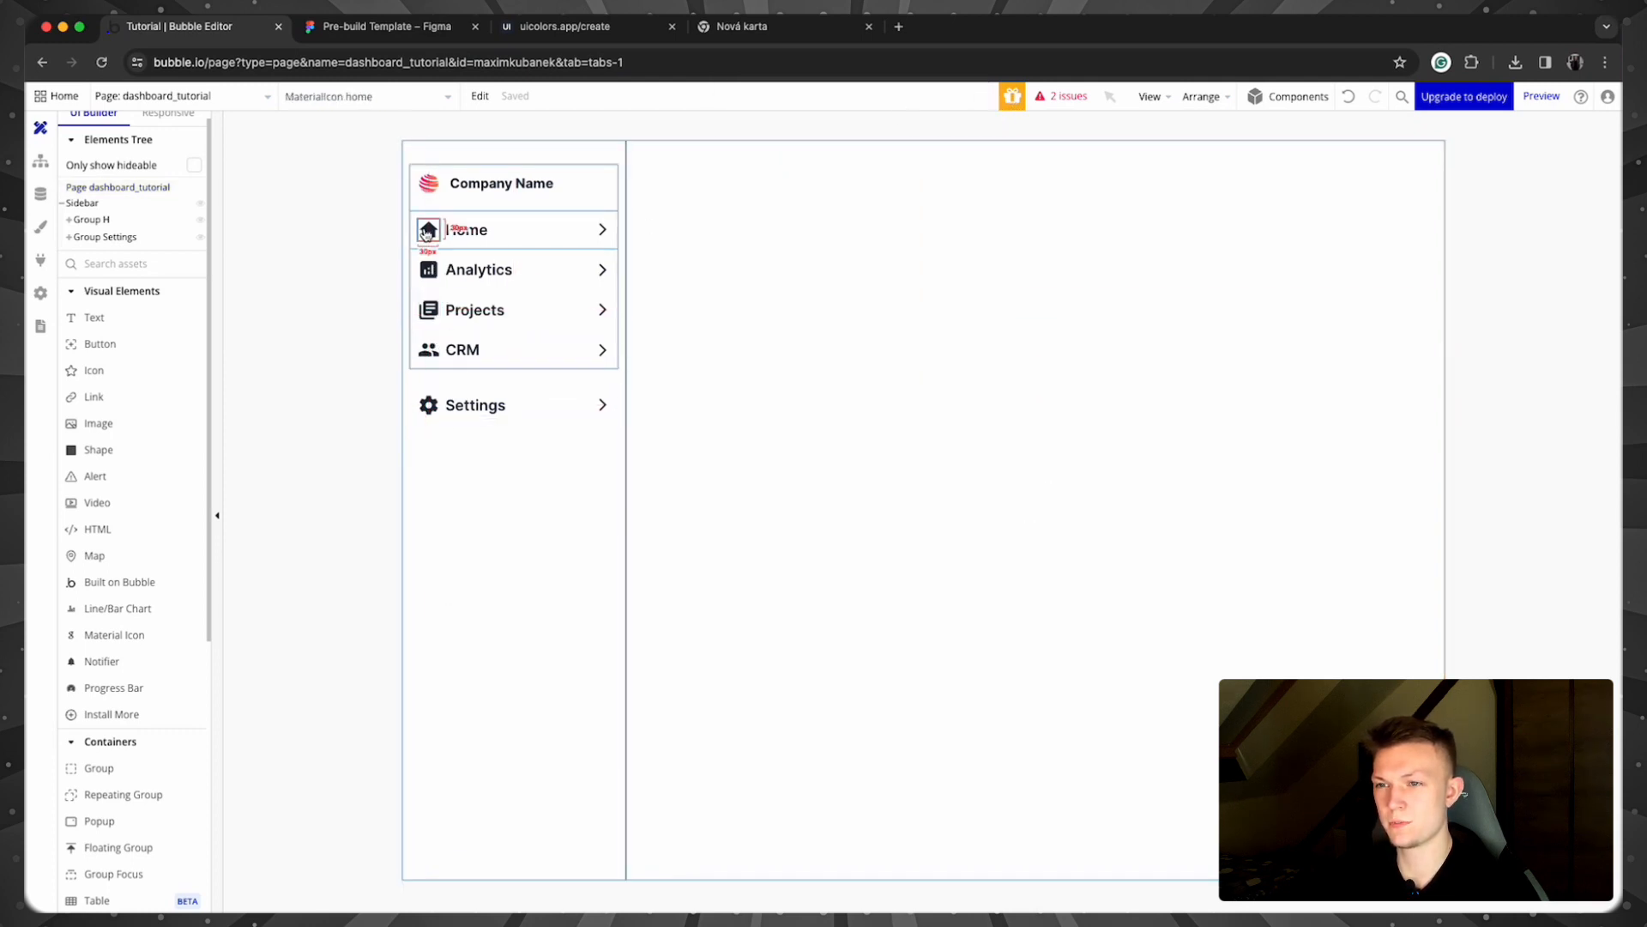
left_click(843, 142)
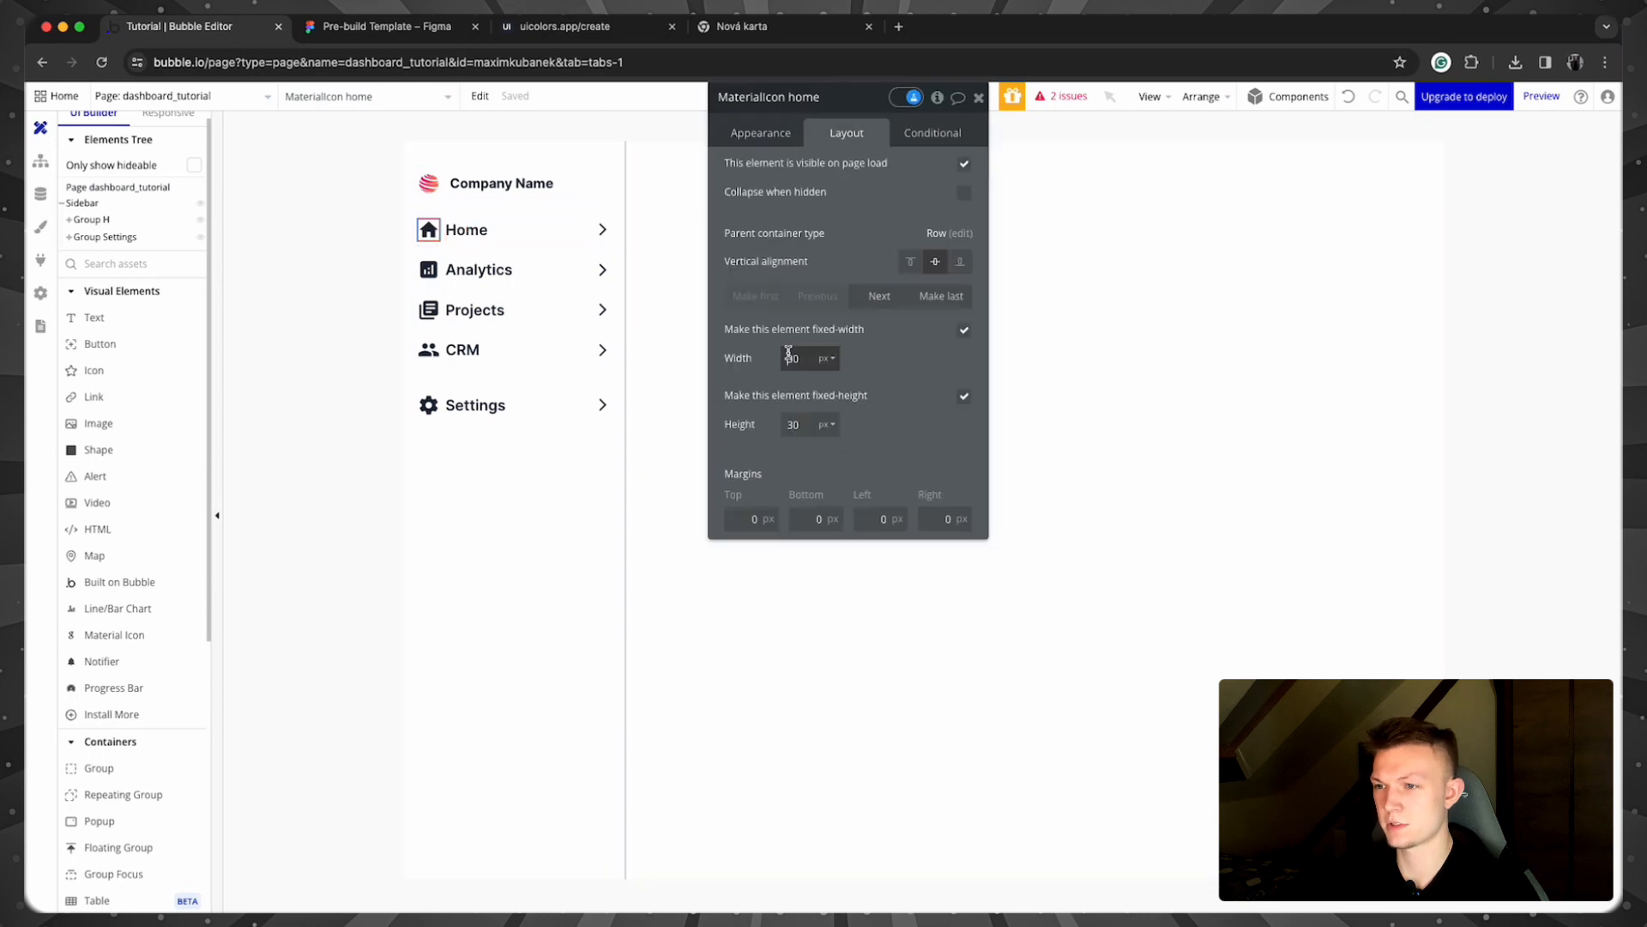
left_click(292, 431)
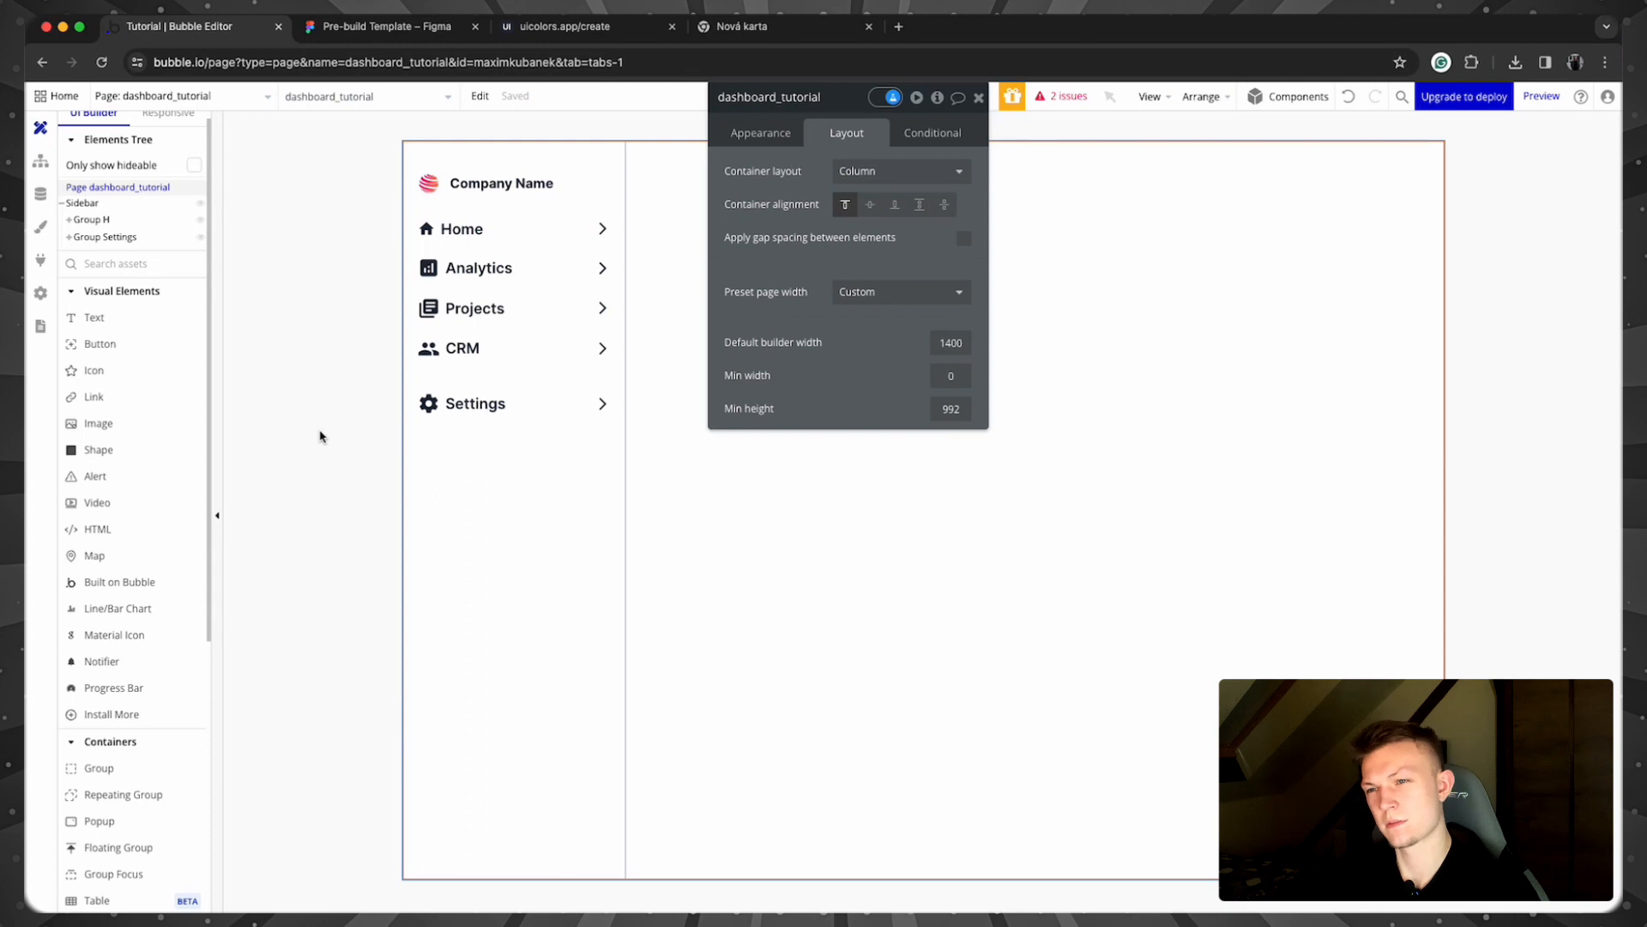
left_click(426, 229)
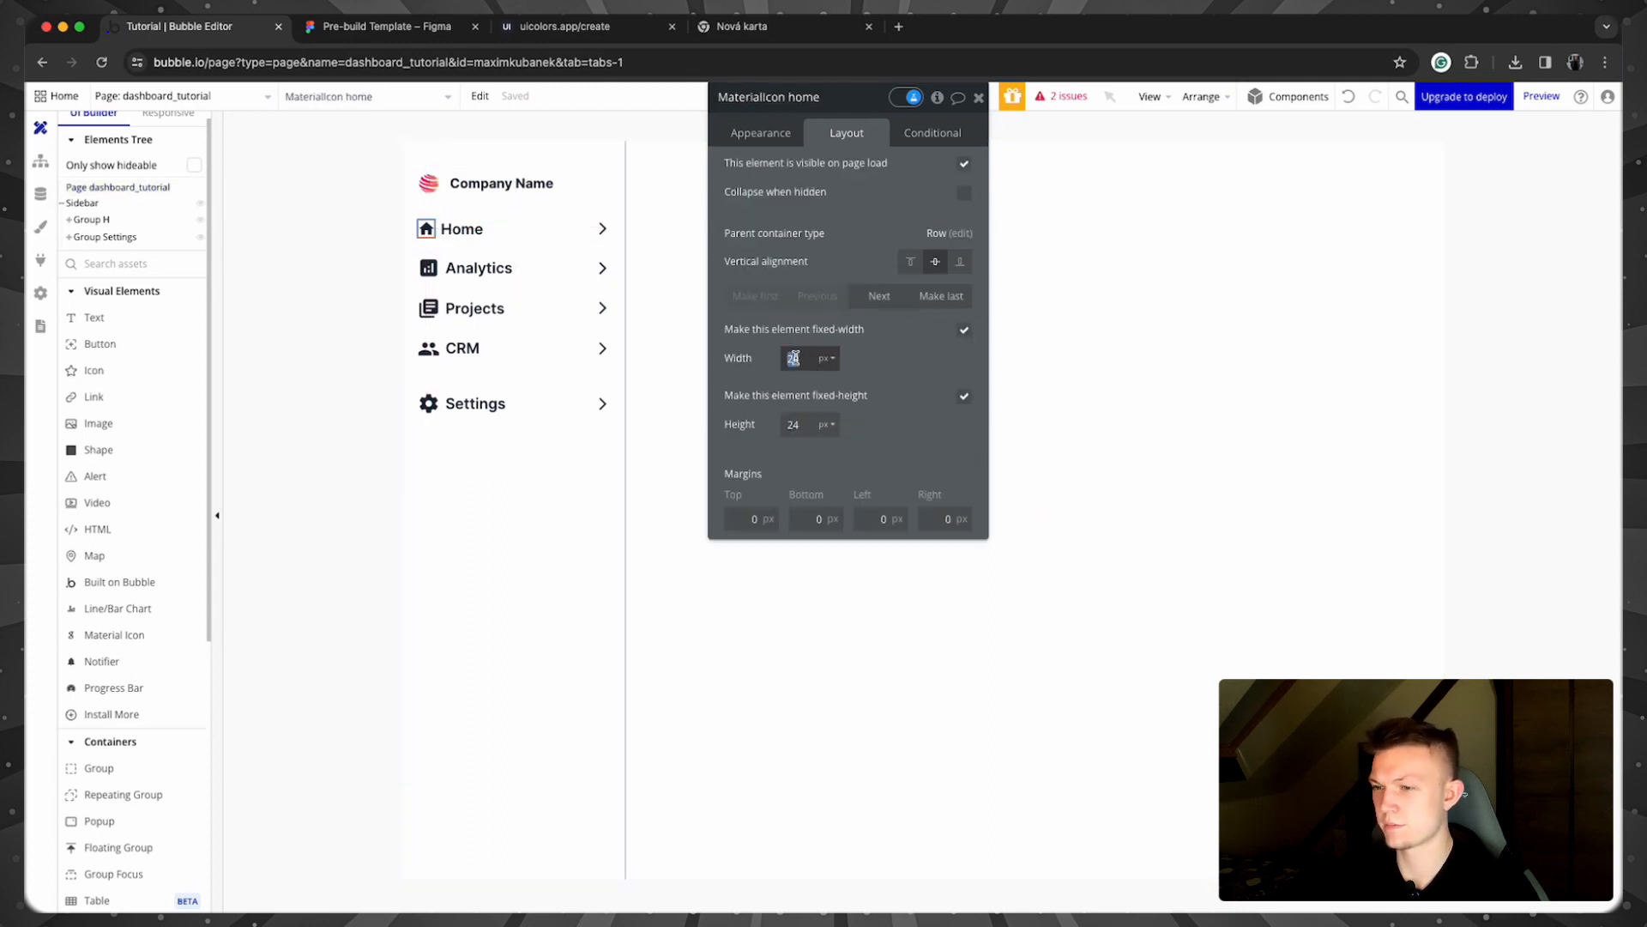
key("Tab")
type("30")
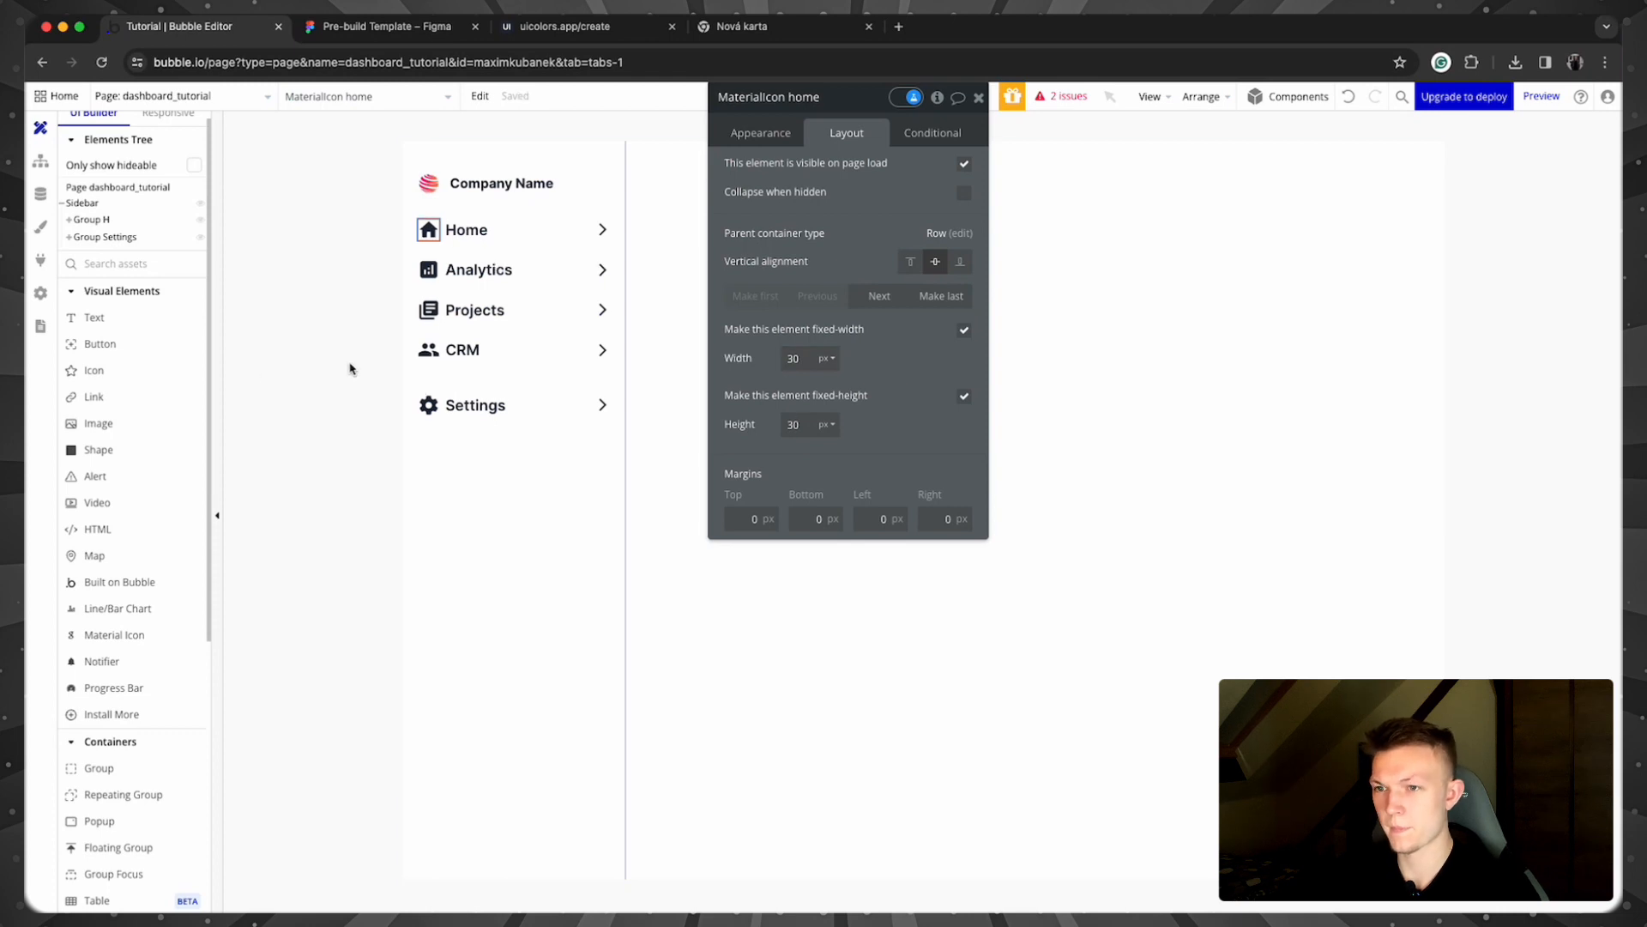
left_click(304, 346)
Step: Rename Group H, the logo-and-nav column, to Group Top
left_click(463, 489)
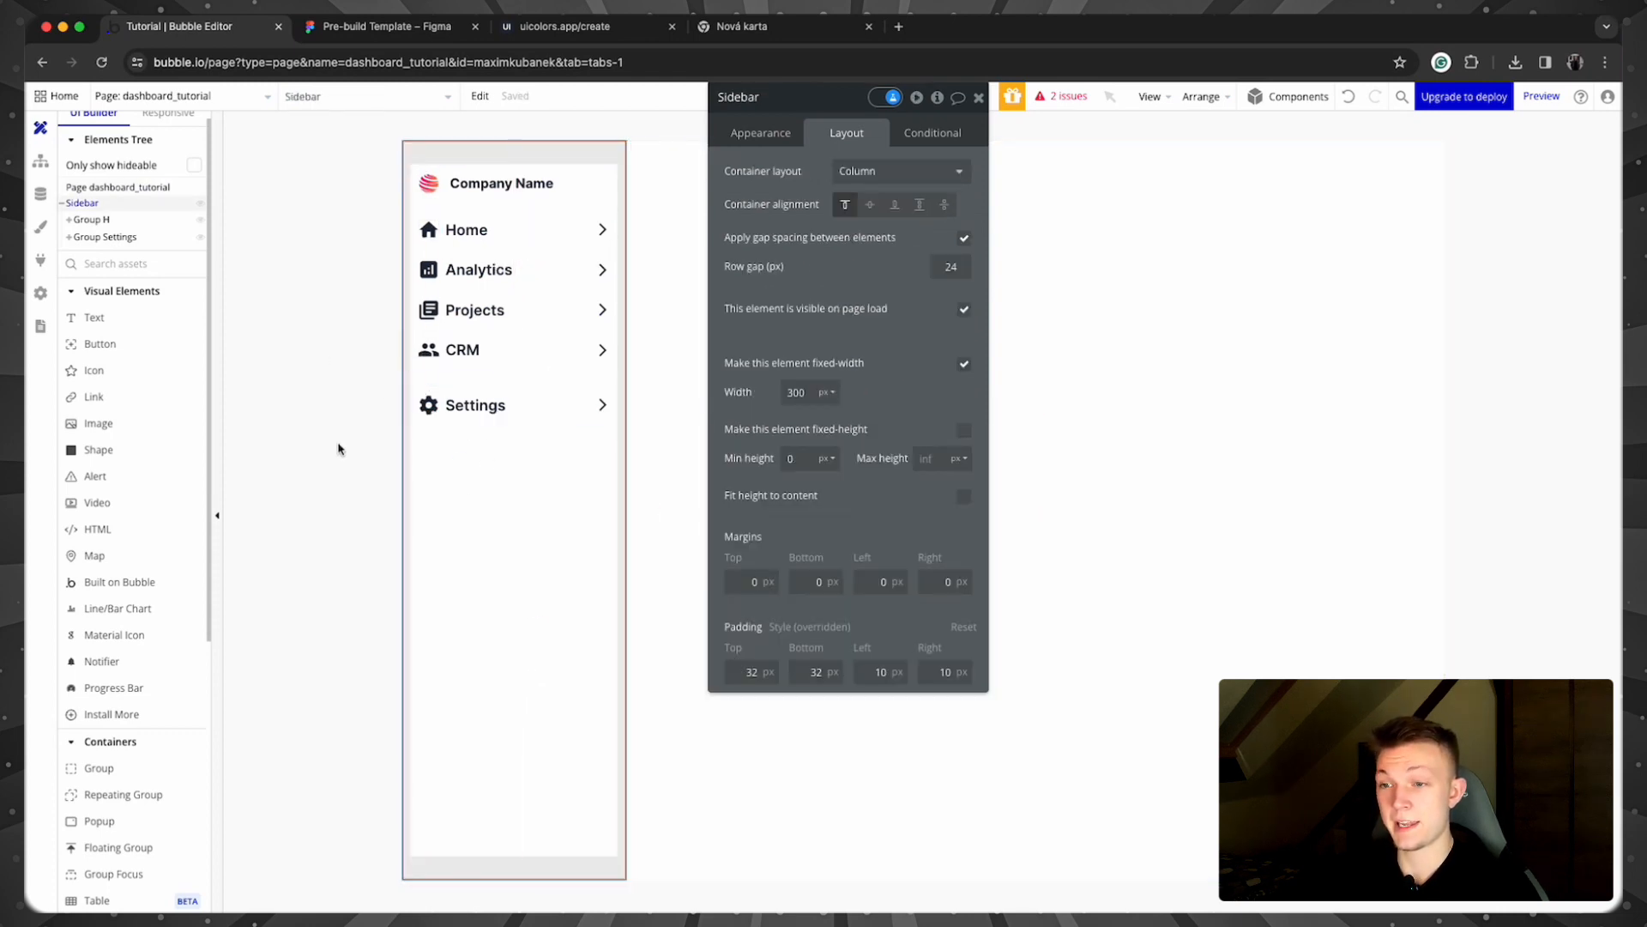
left_click(103, 220)
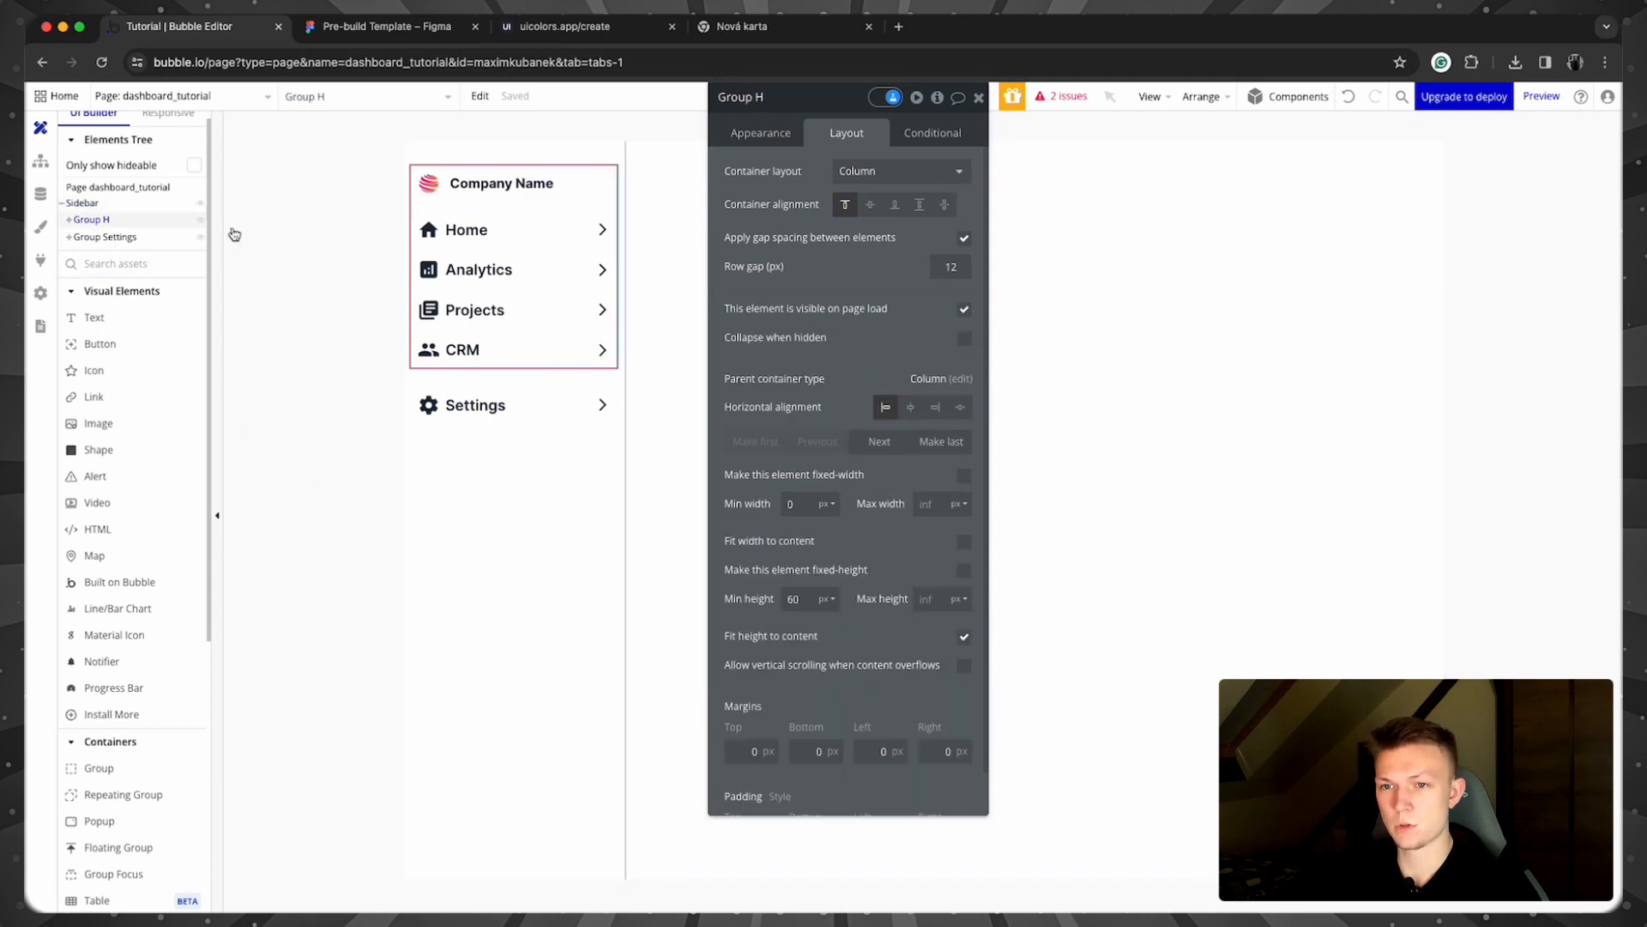
type("Cp")
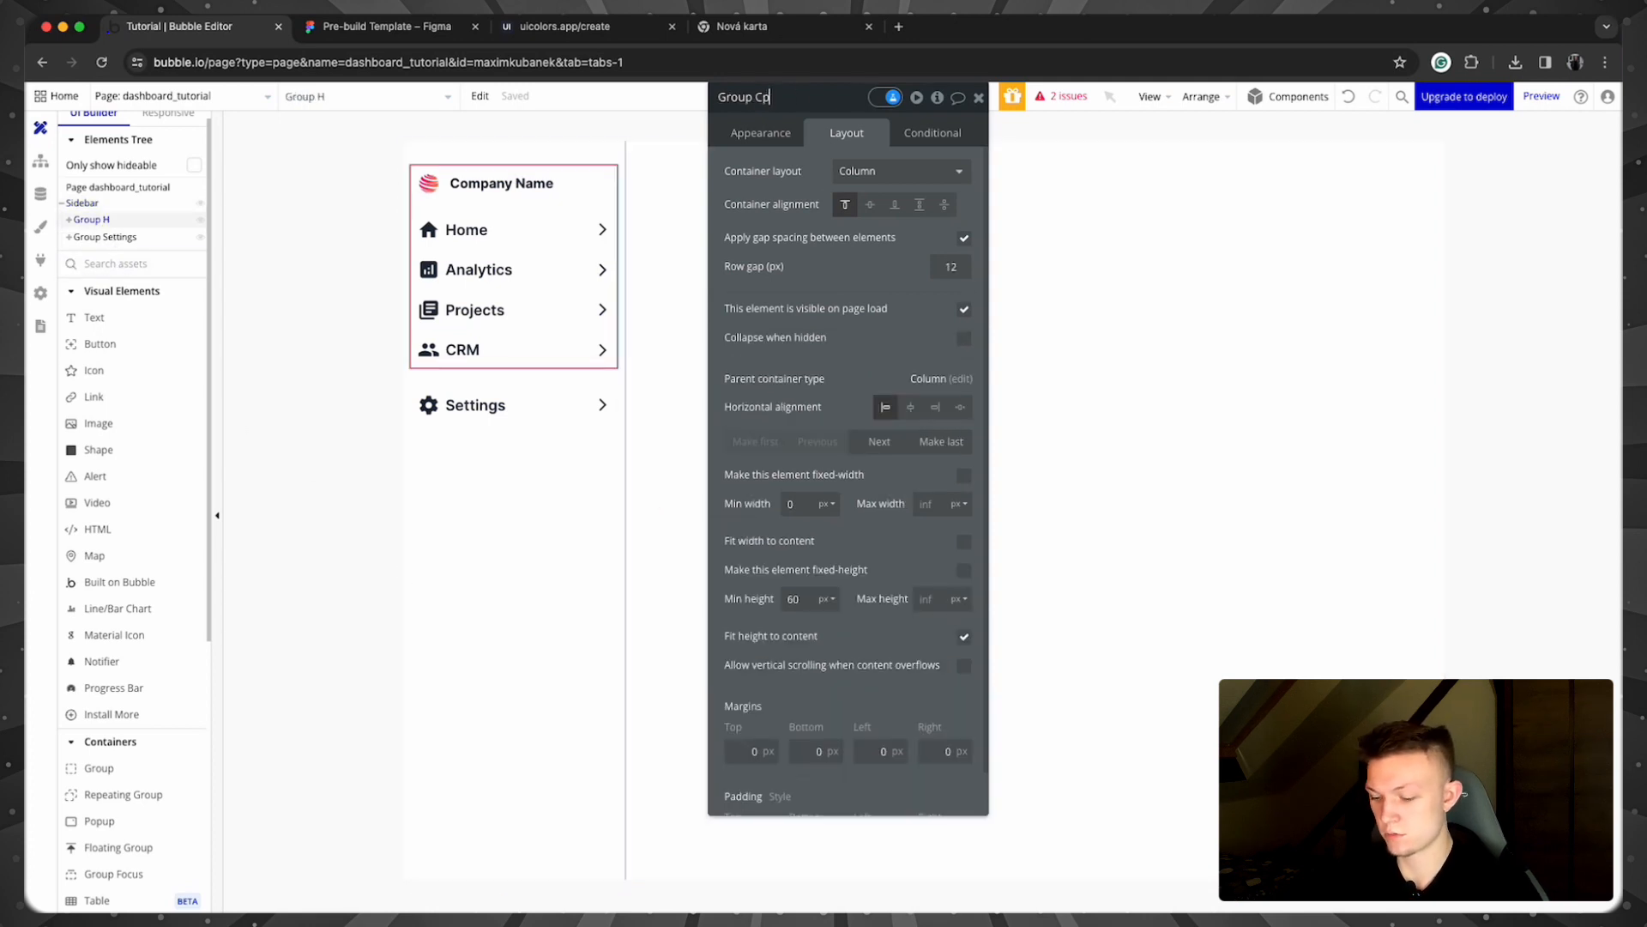
type("p")
left_click(340, 315)
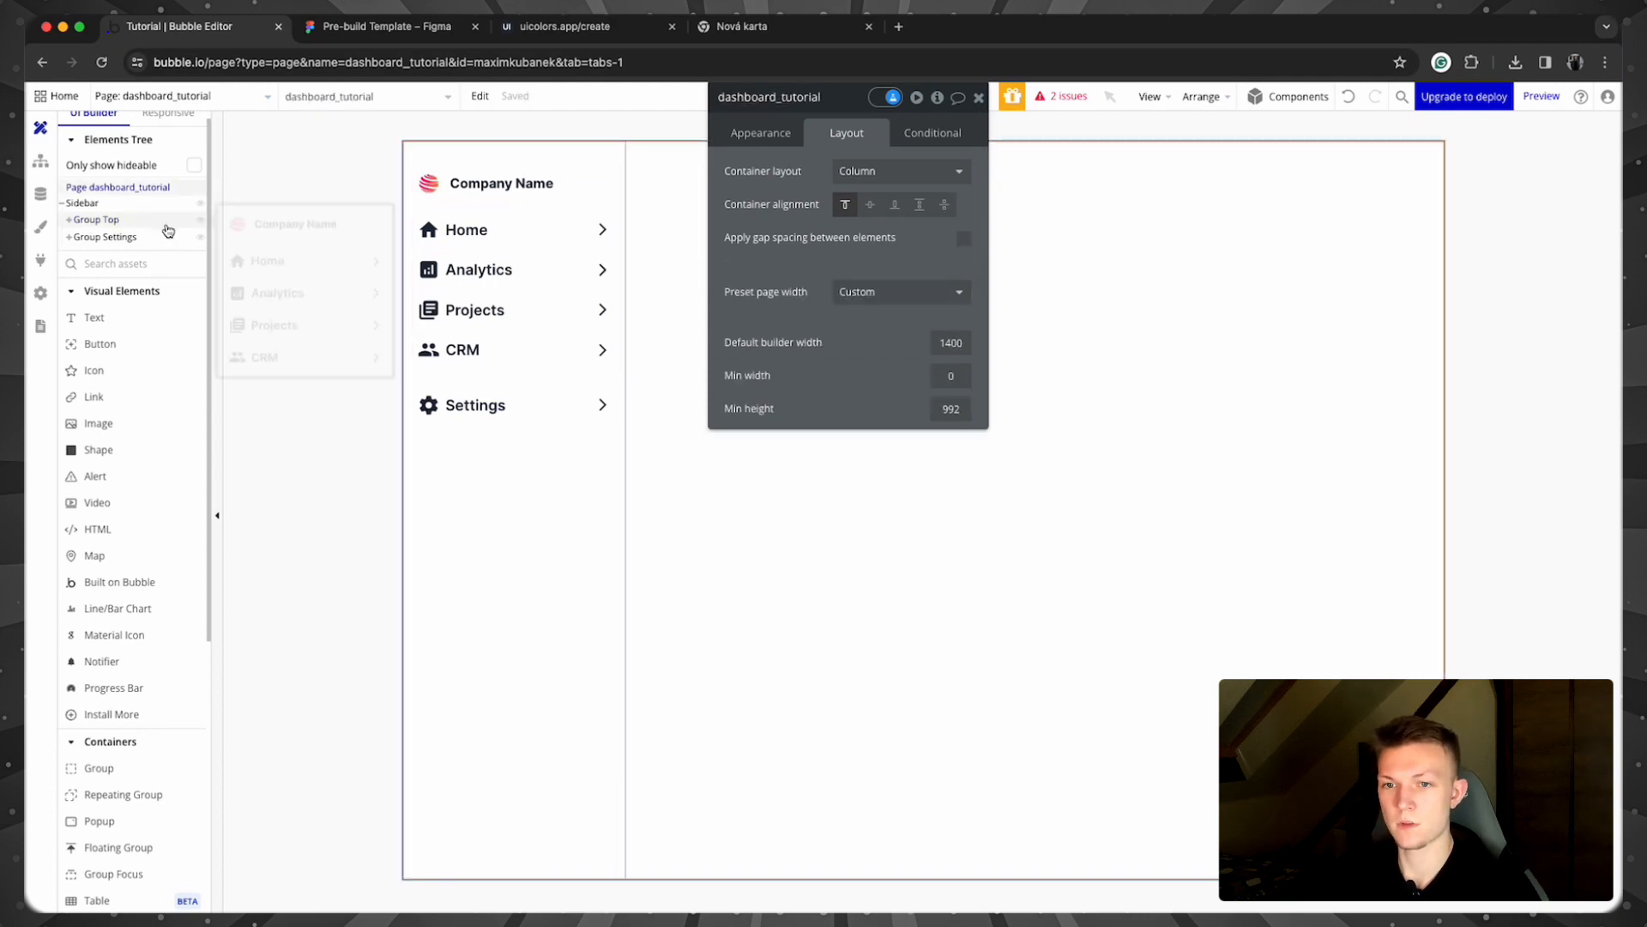
left_click(476, 489)
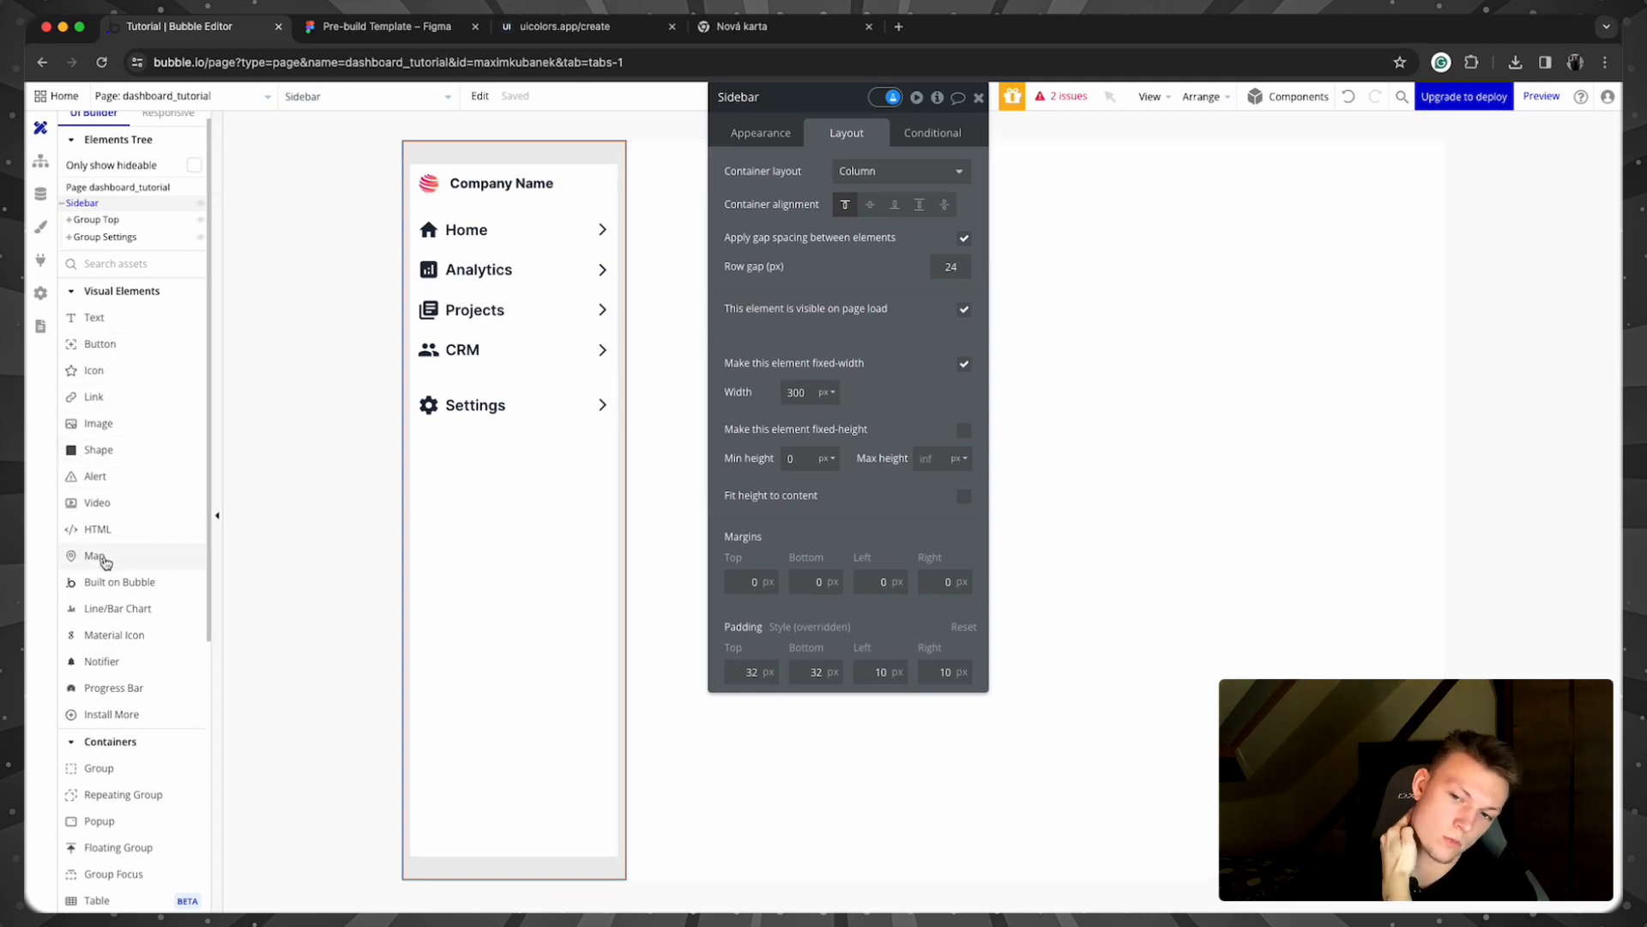
left_click(382, 26)
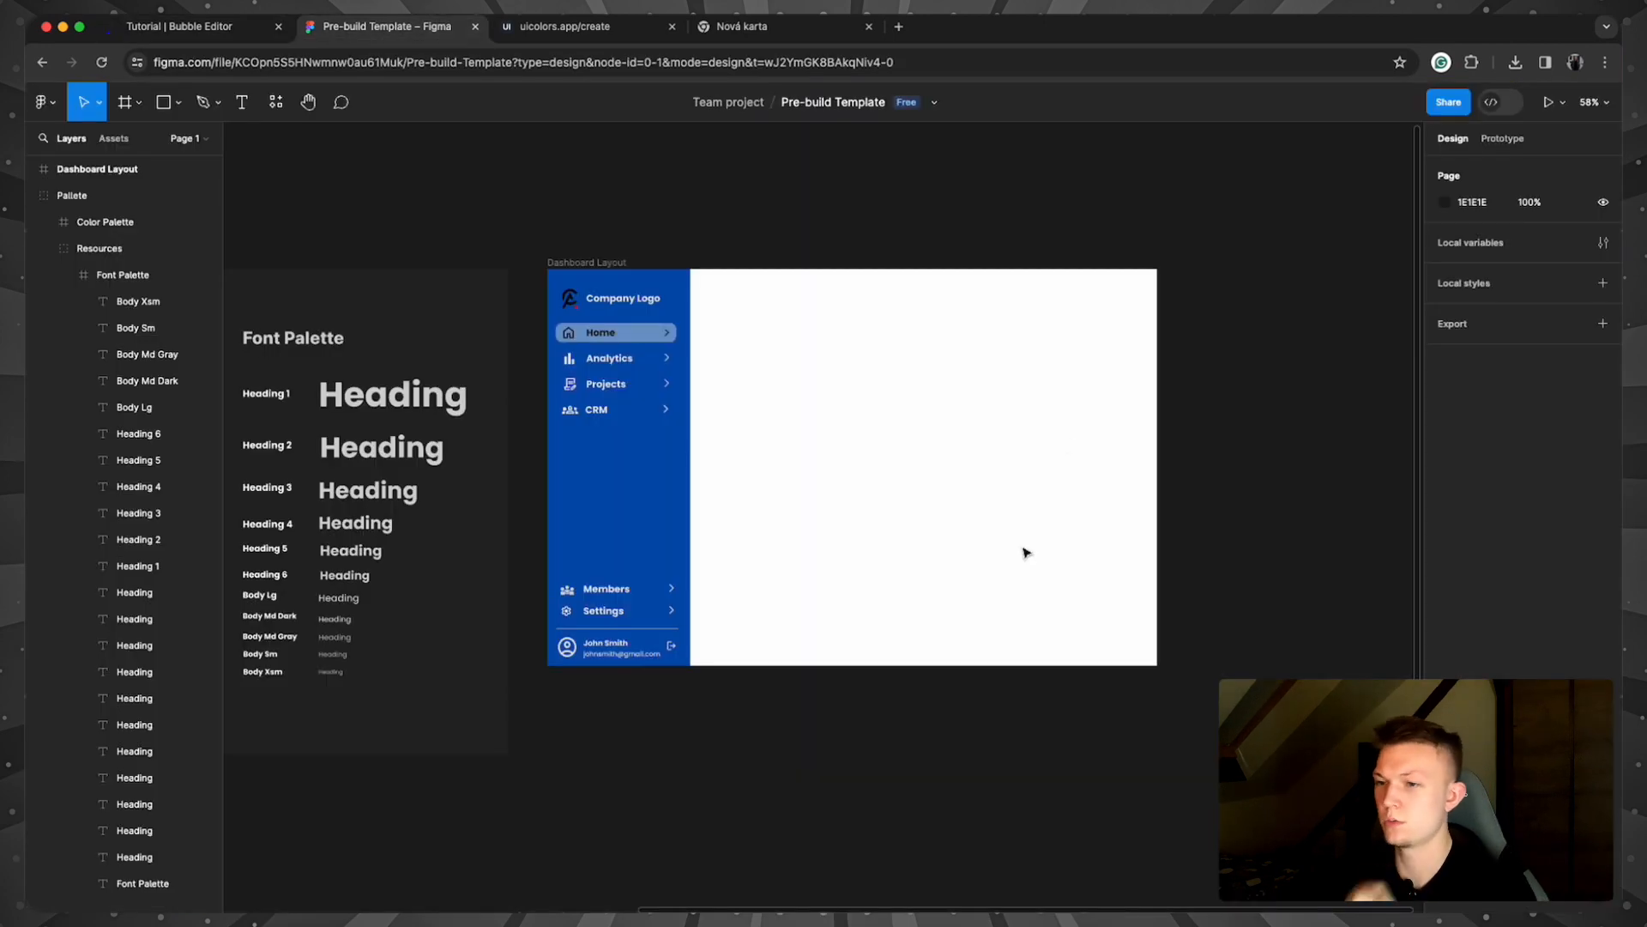
scroll(677, 652, "down", 3)
scroll(703, 710, "up", 8)
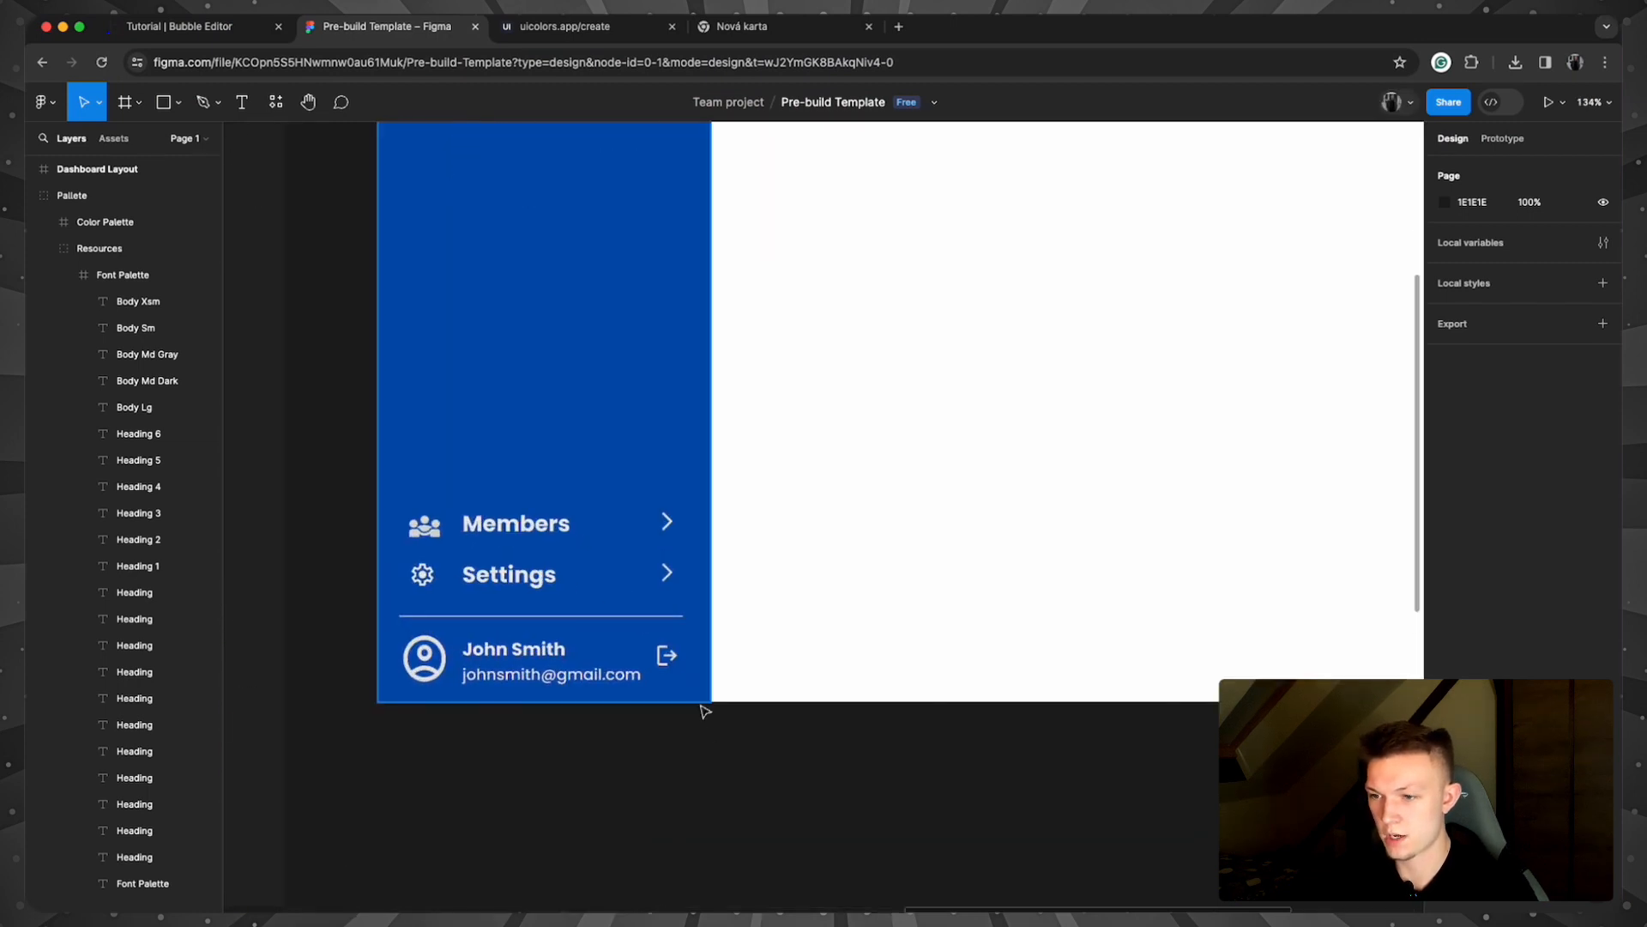
scroll(704, 710, "left", 5)
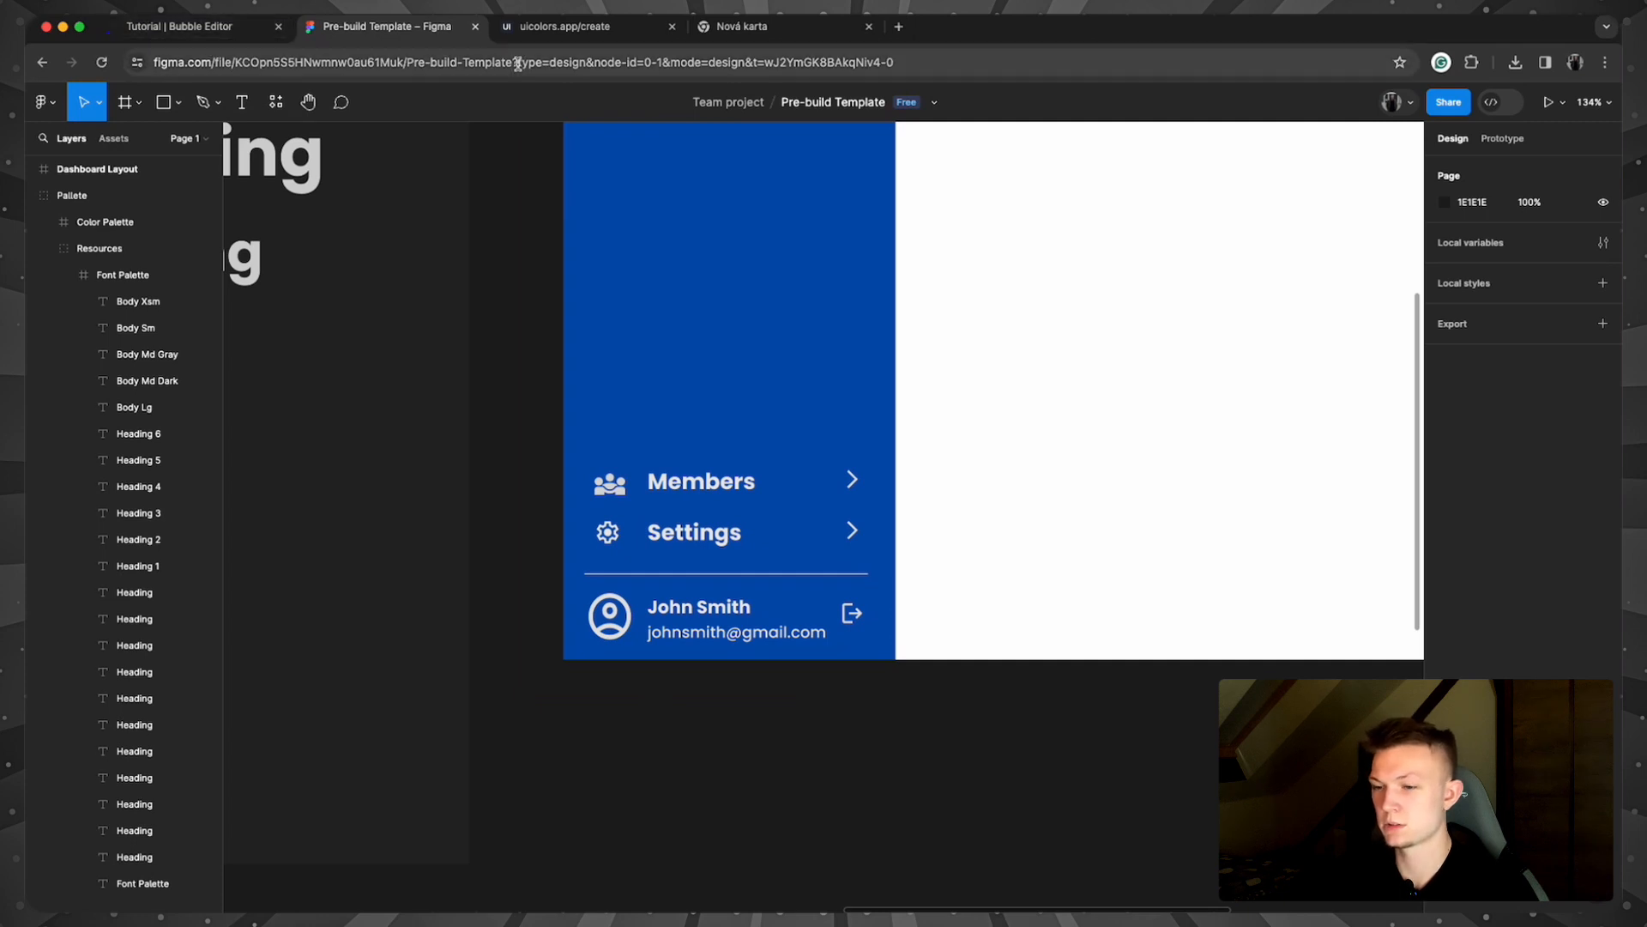
left_click(194, 31)
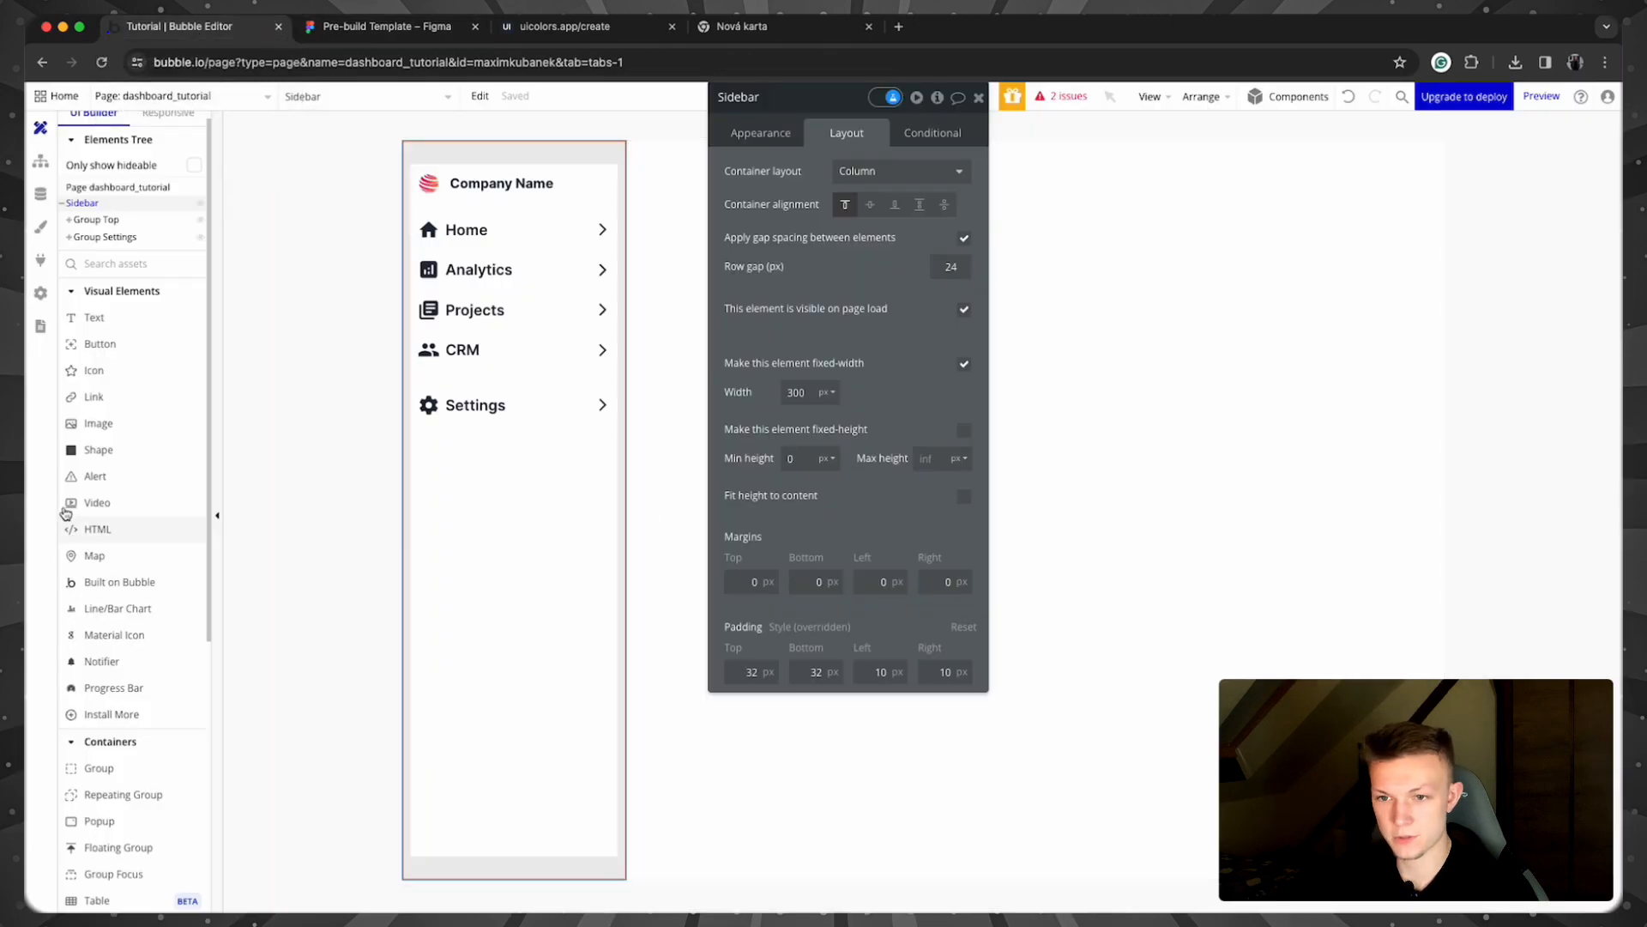
Step: Add a text below Settings with the user's name, styled Body Md dark
left_click(94, 317)
left_click_drag(446, 508, 616, 533)
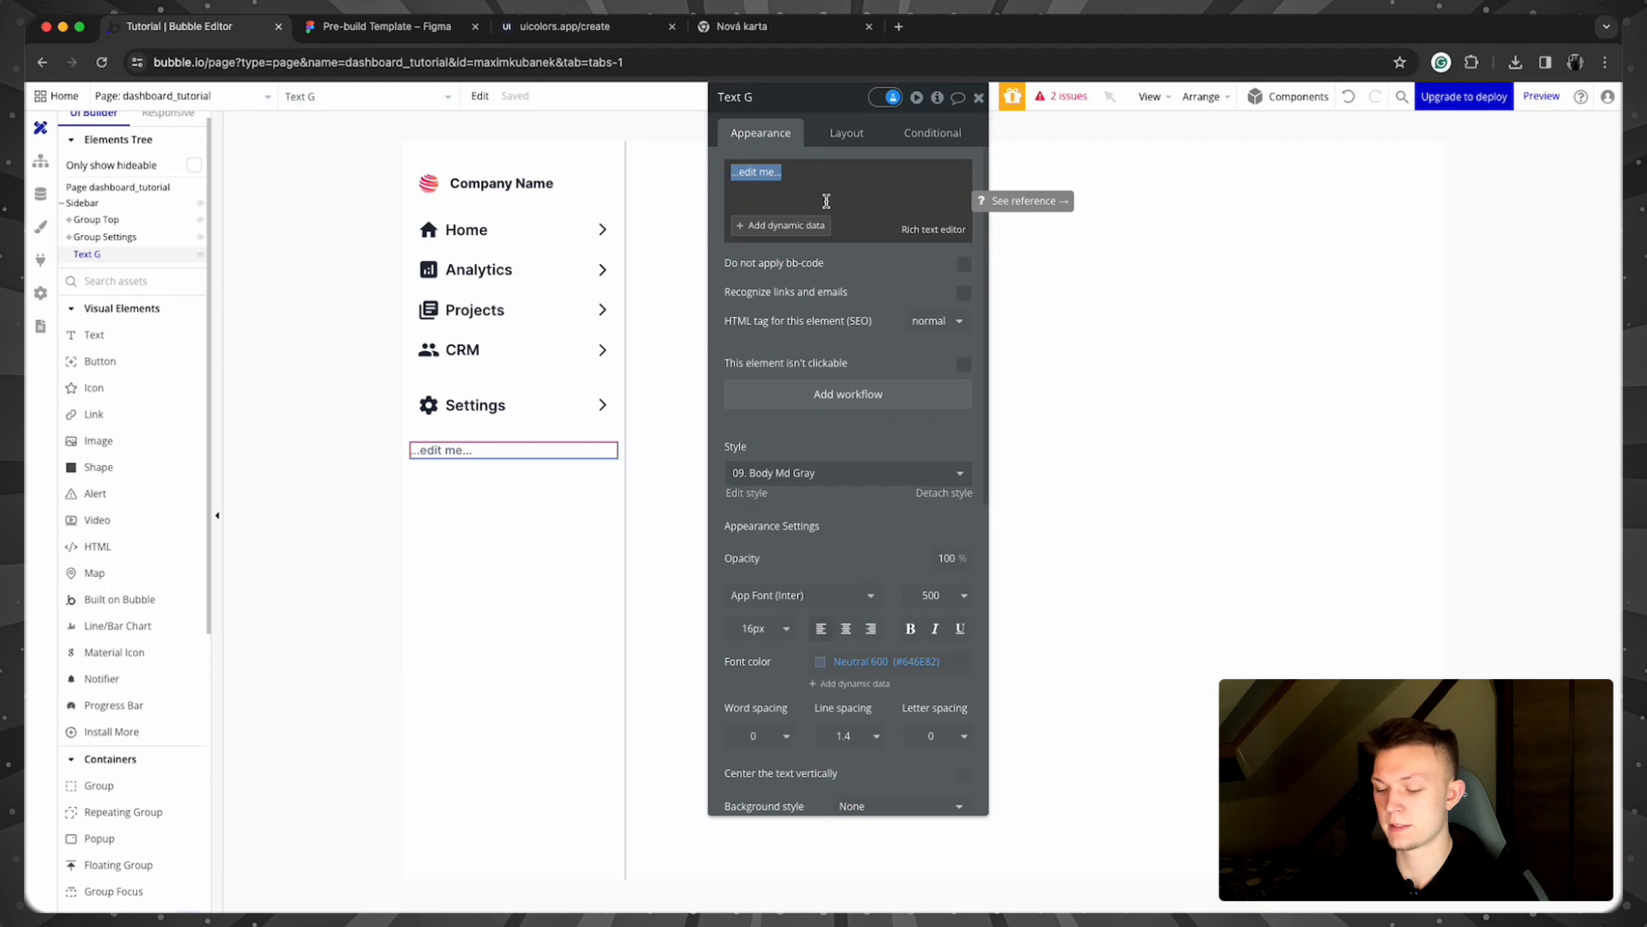
type("John Smith")
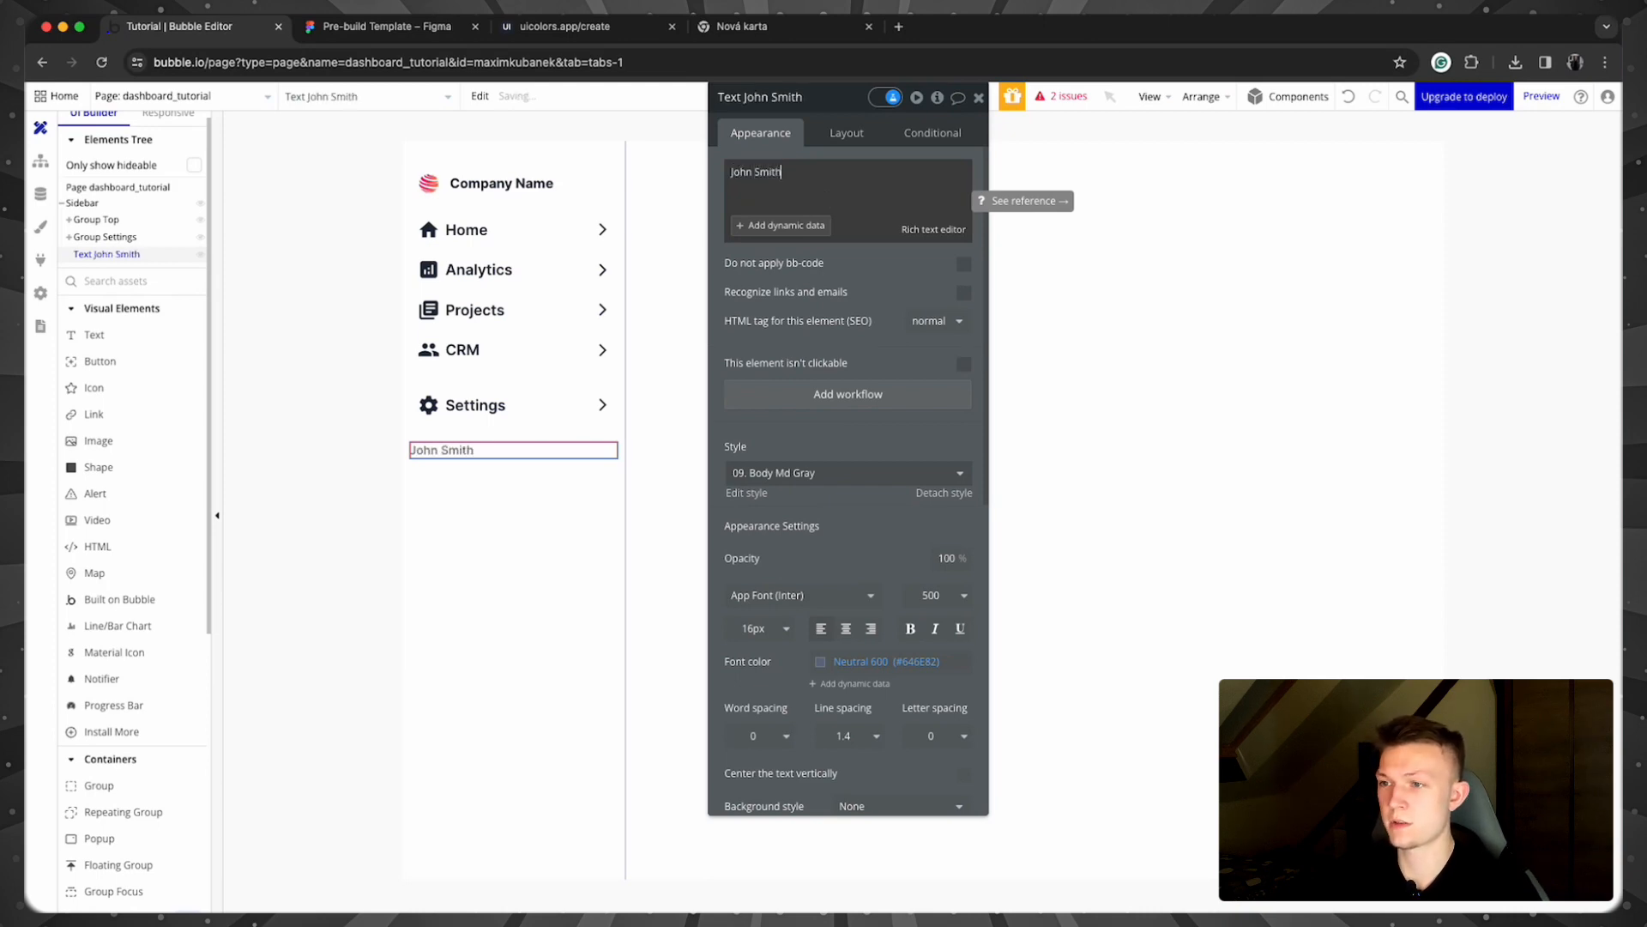
left_click(837, 474)
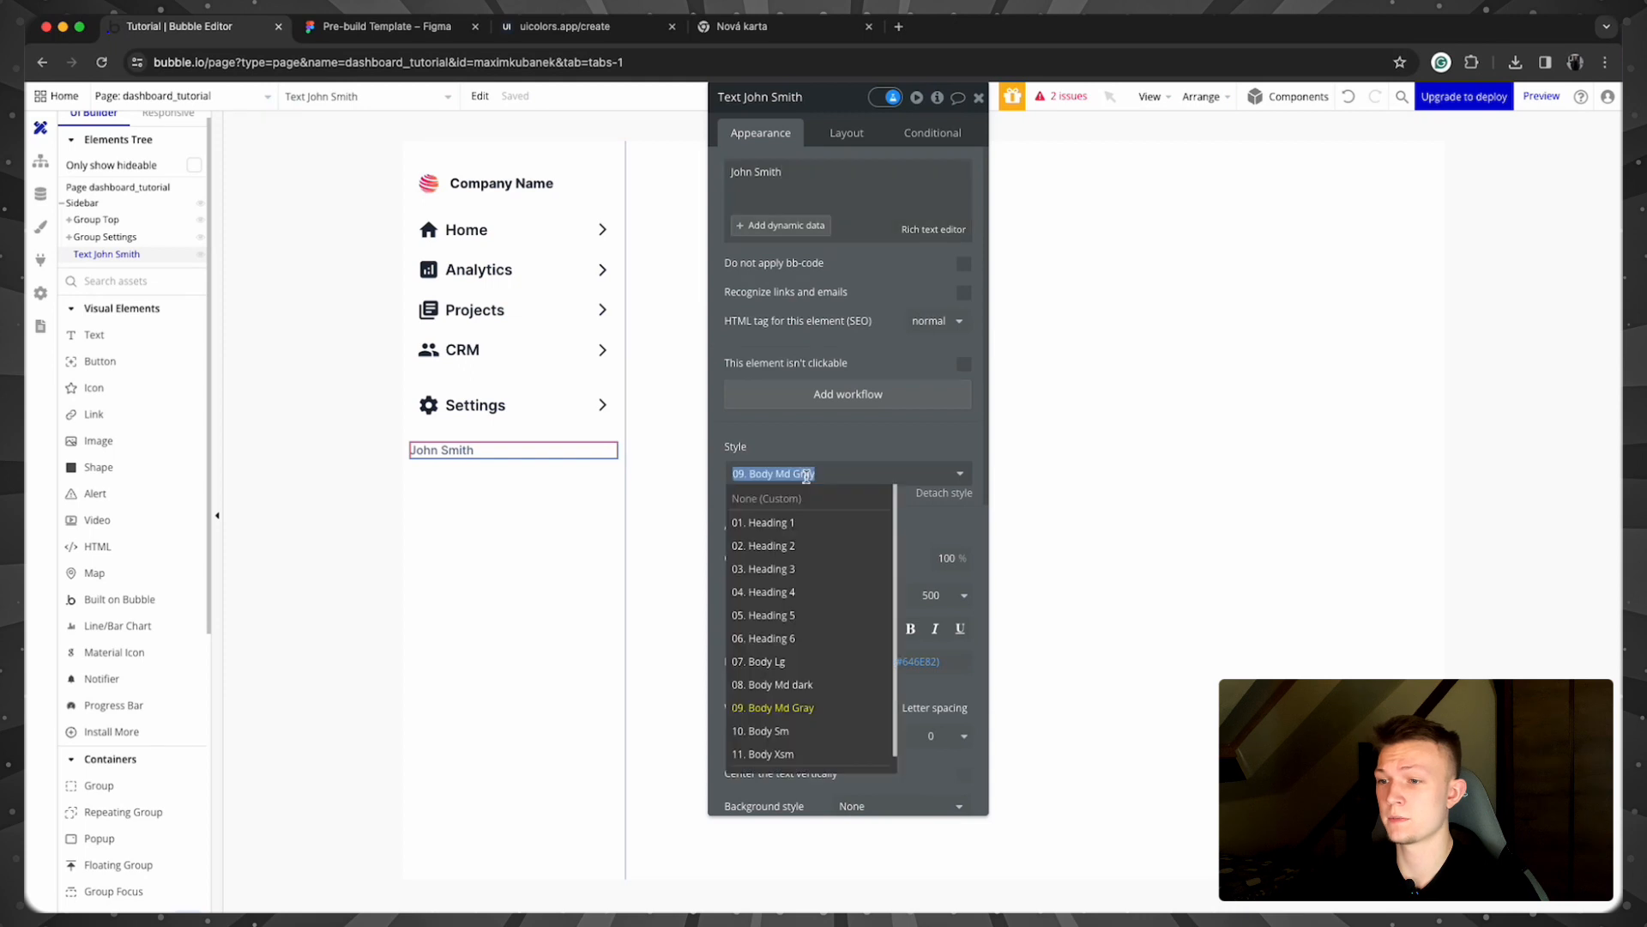
left_click(804, 685)
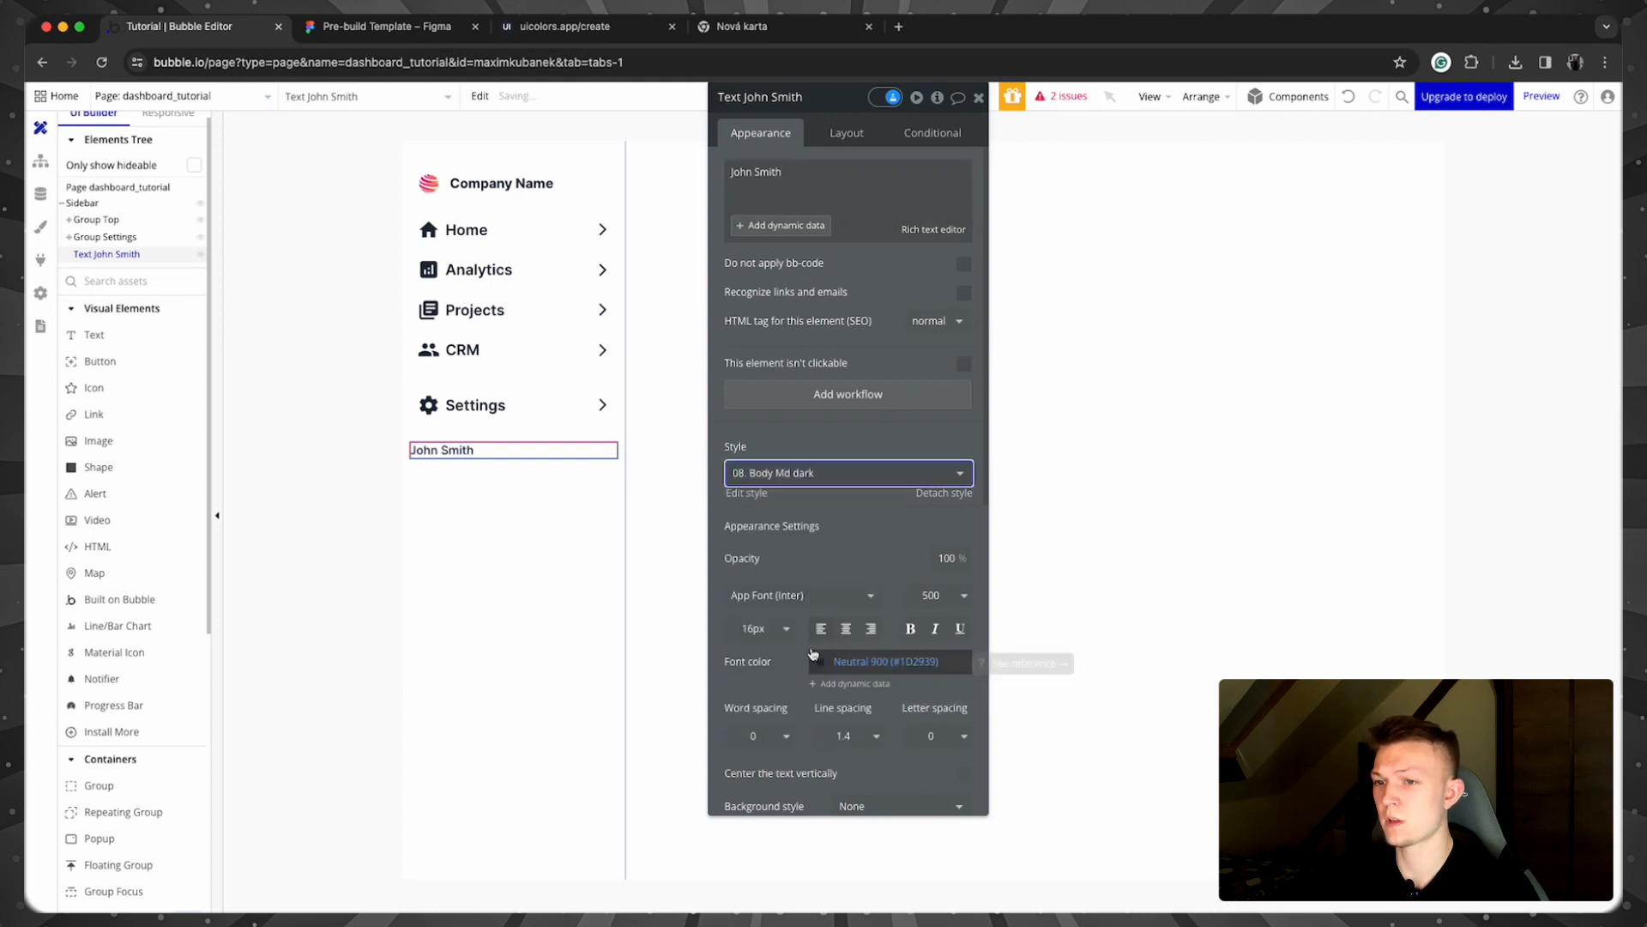
left_click(778, 481)
left_click(855, 470)
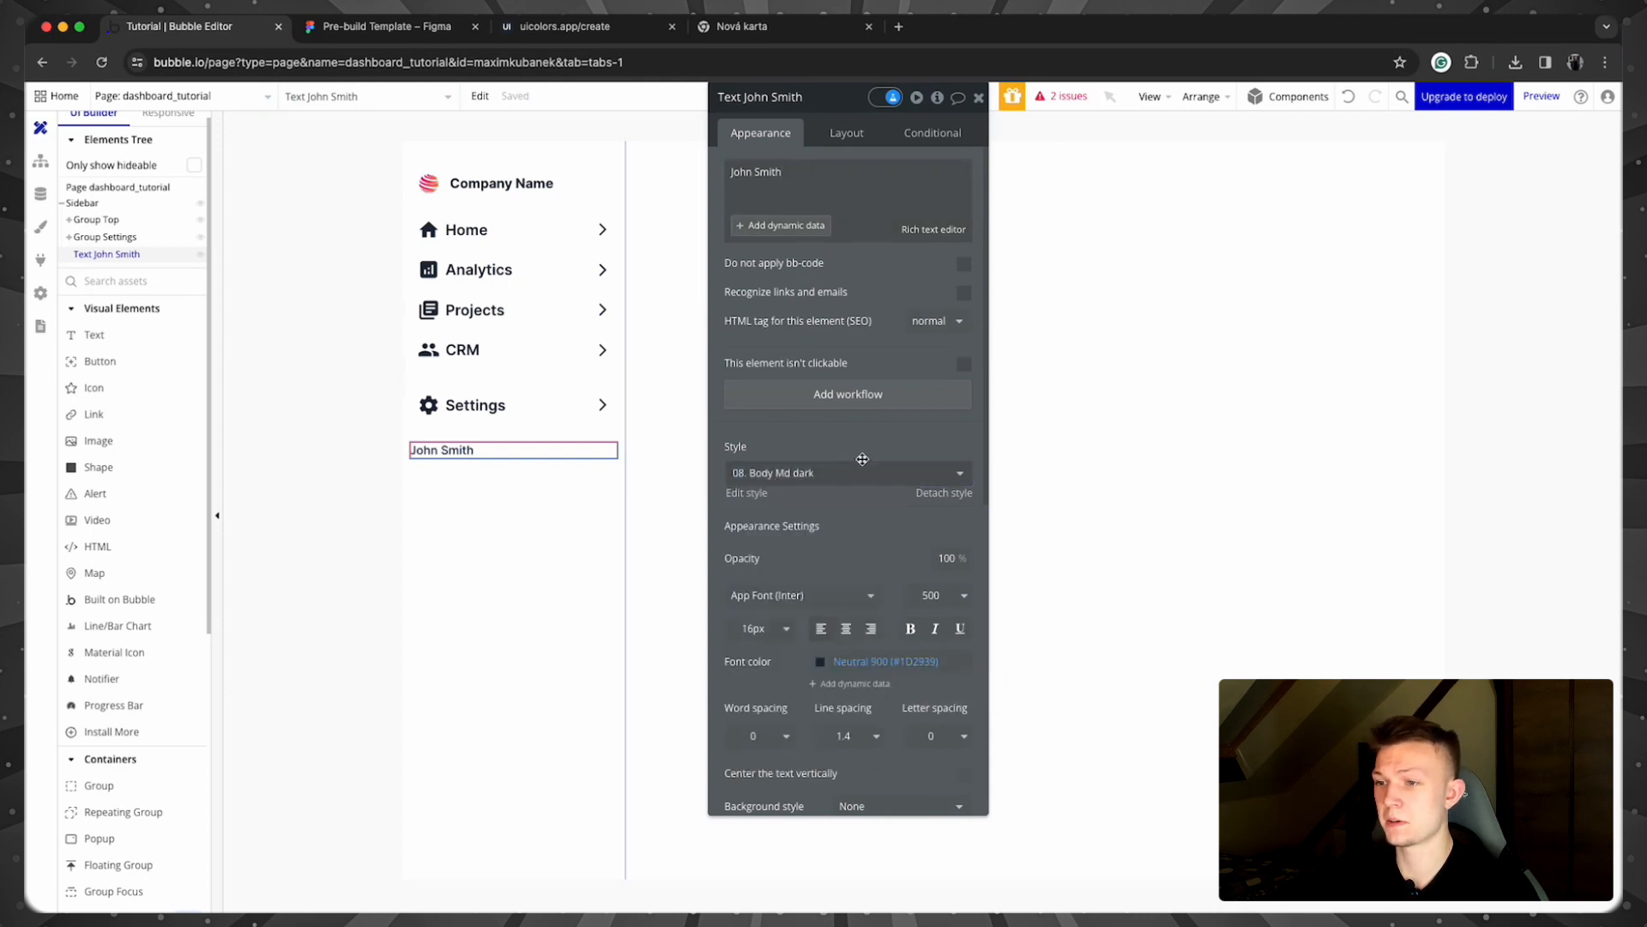
left_click(345, 469)
Step: Duplicate the name text and replace its content with the user's e-mail address
left_click(464, 452)
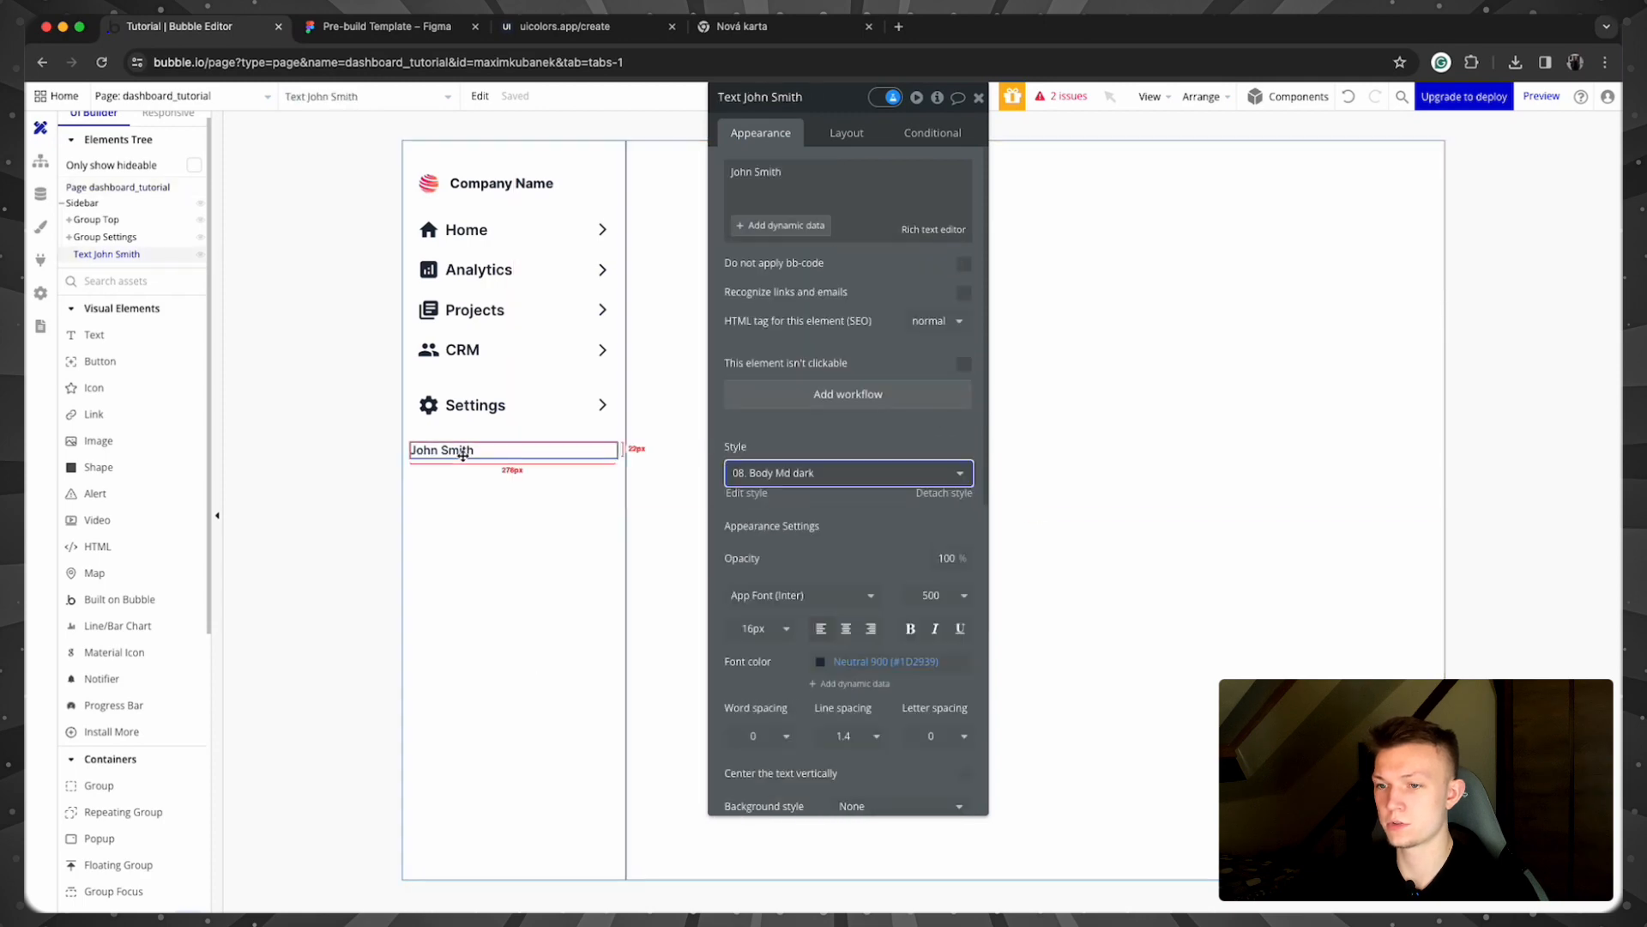
key("super+c")
left_click(492, 495)
key("super+v")
left_click(776, 171)
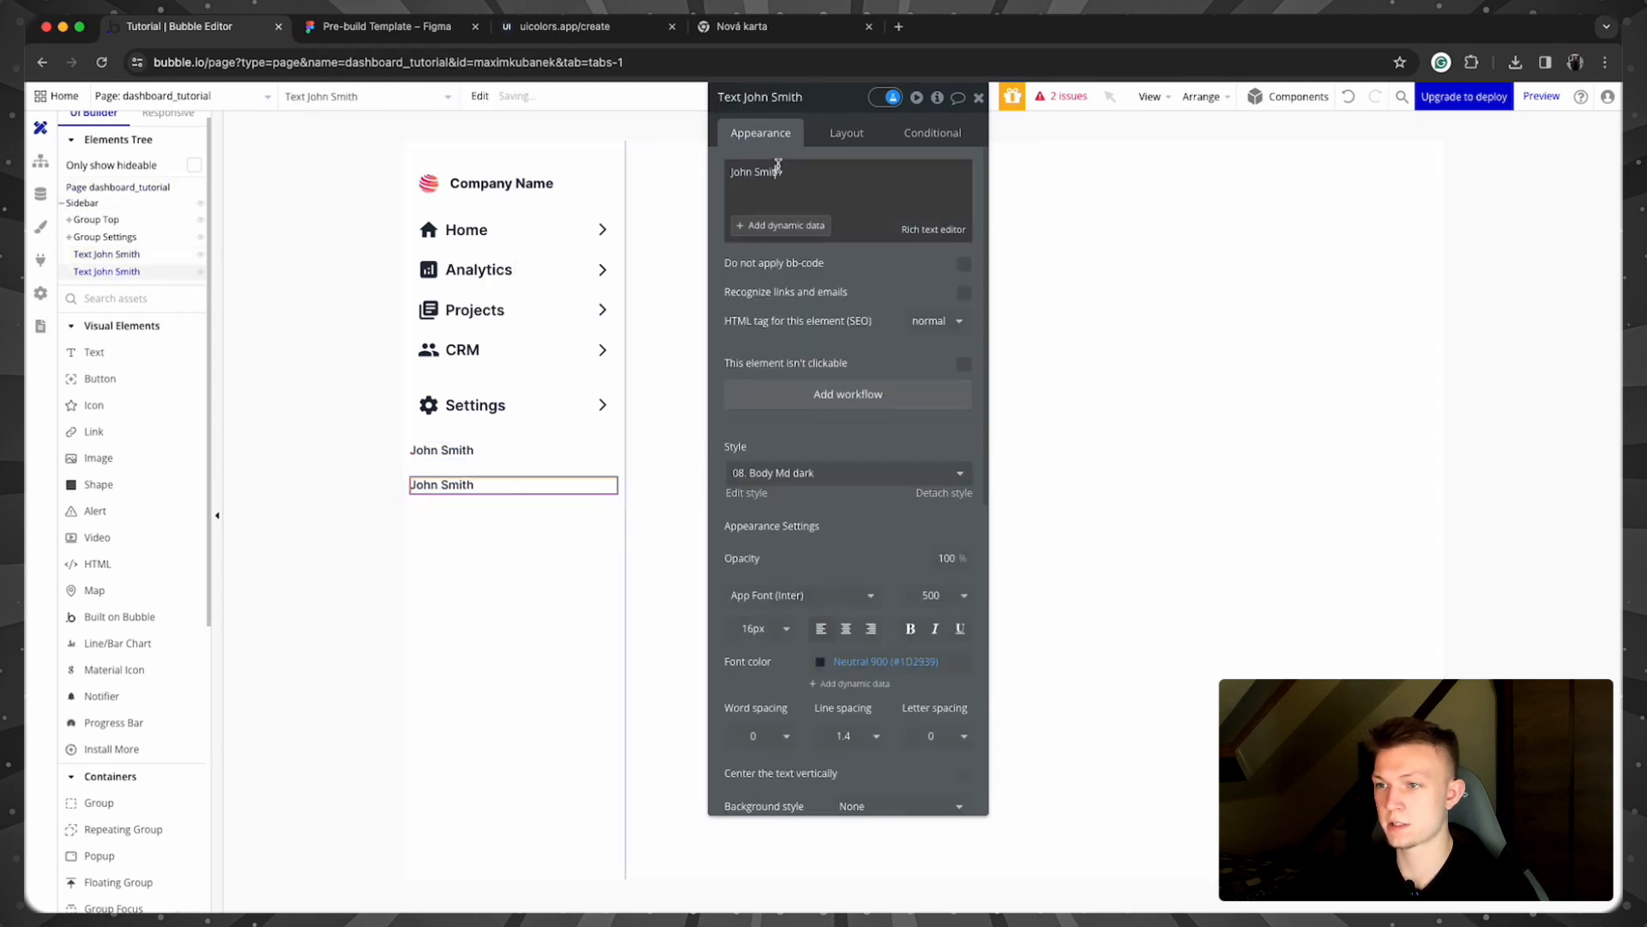
triple_click(778, 167)
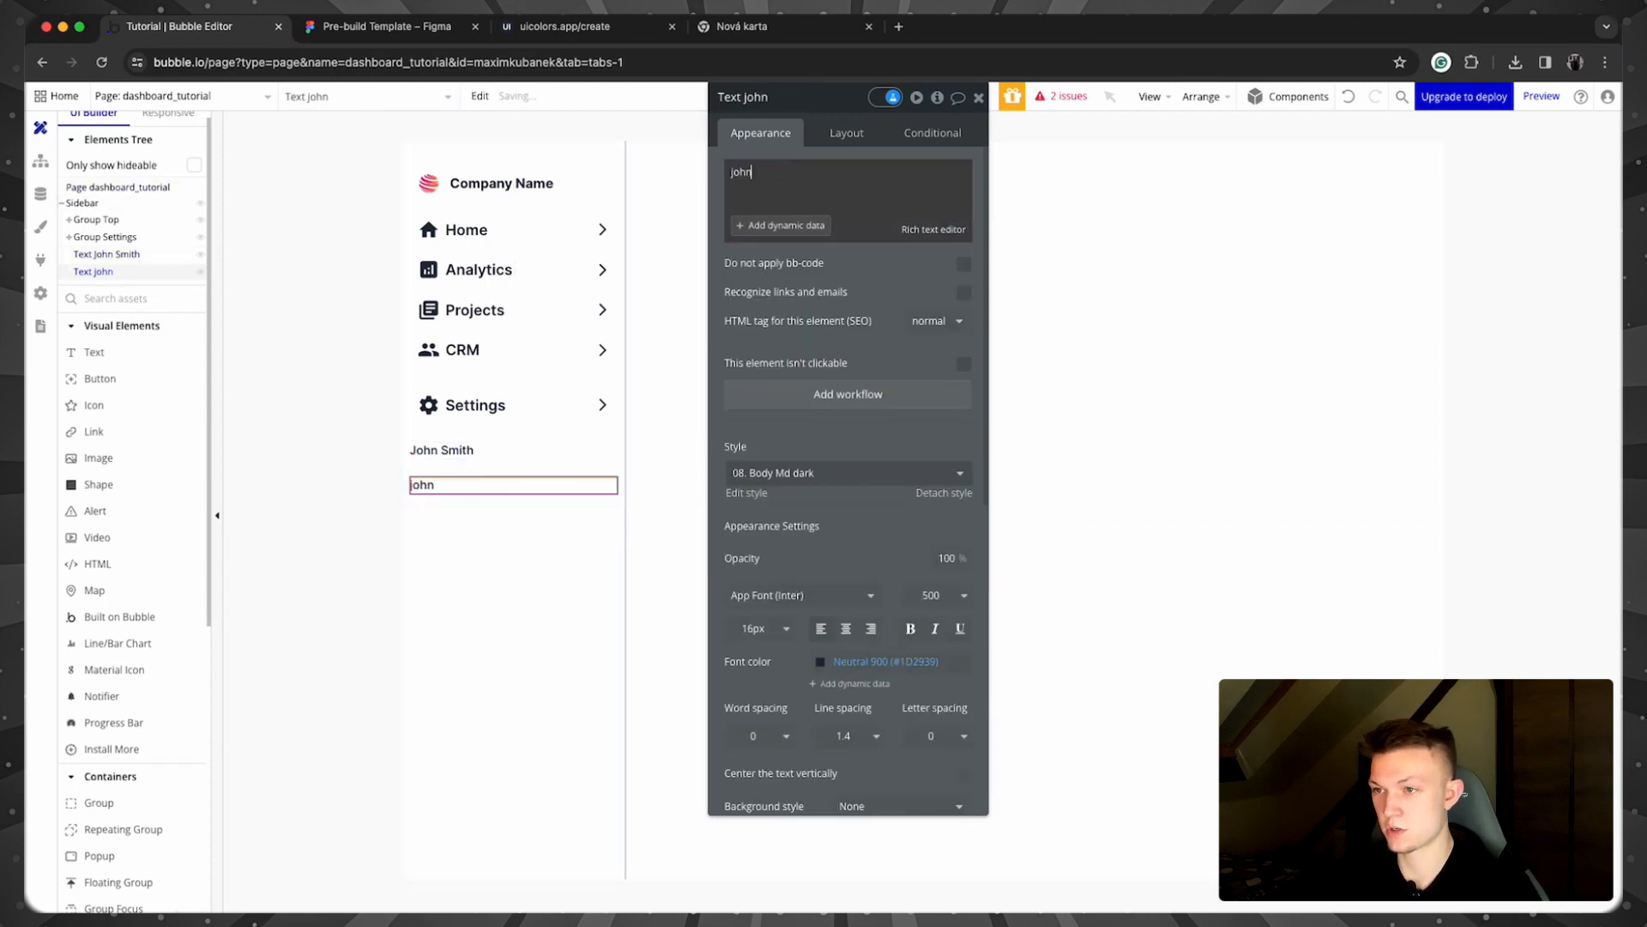
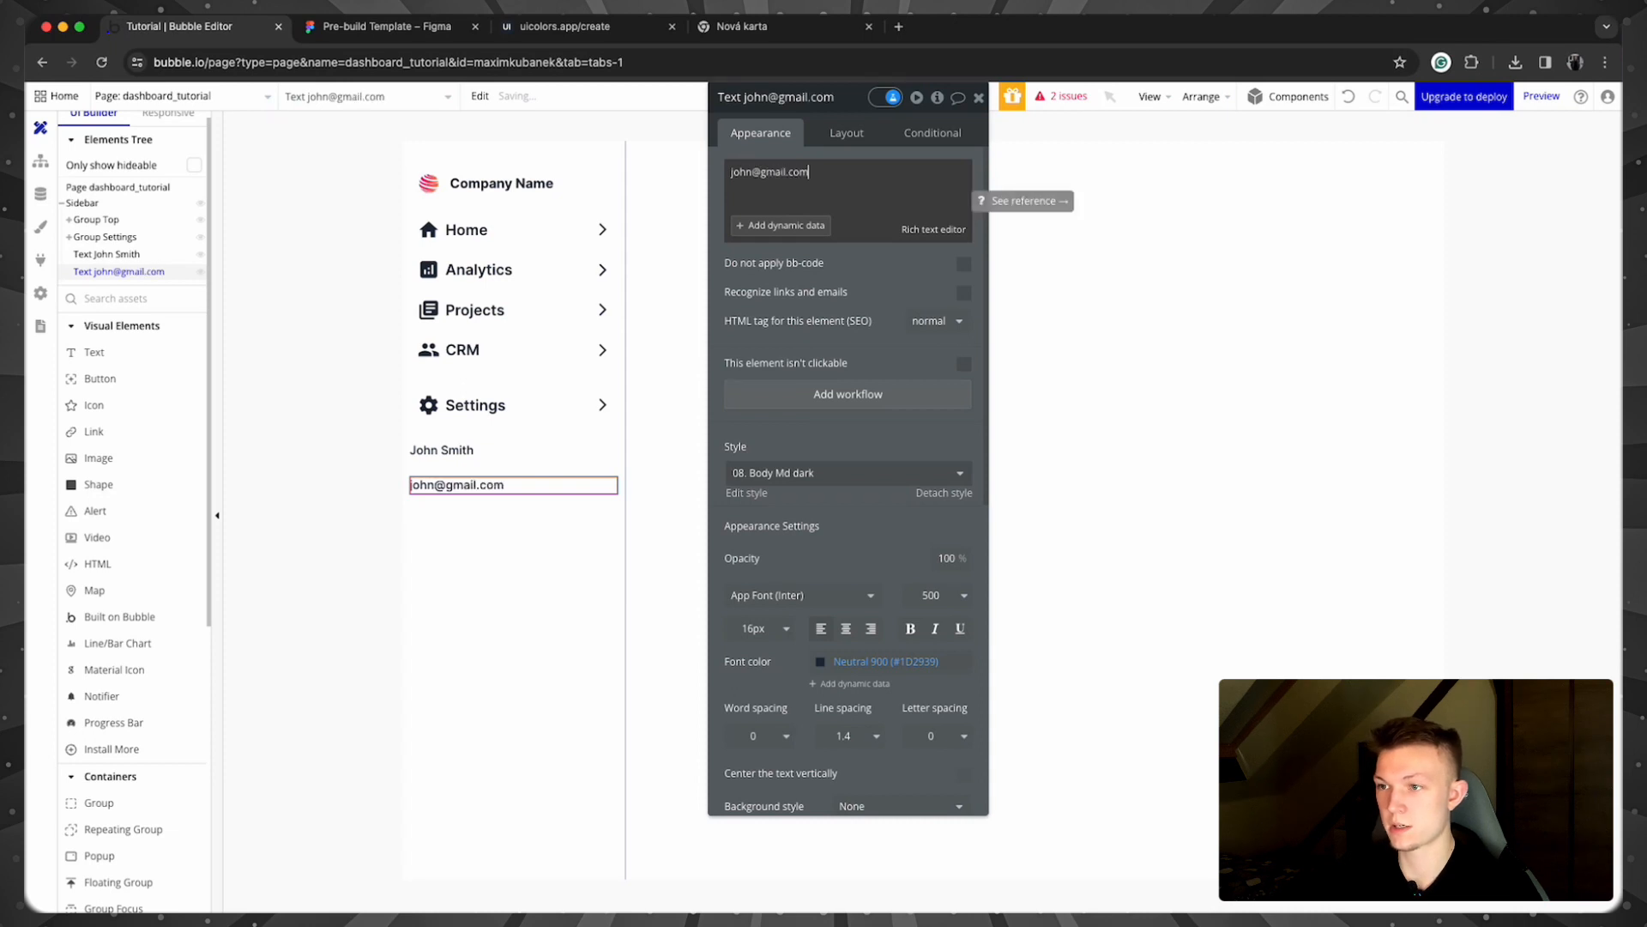
left_click(341, 428)
Step: Make the e-mail text Neutral 600 grey at 14px
left_click(484, 491)
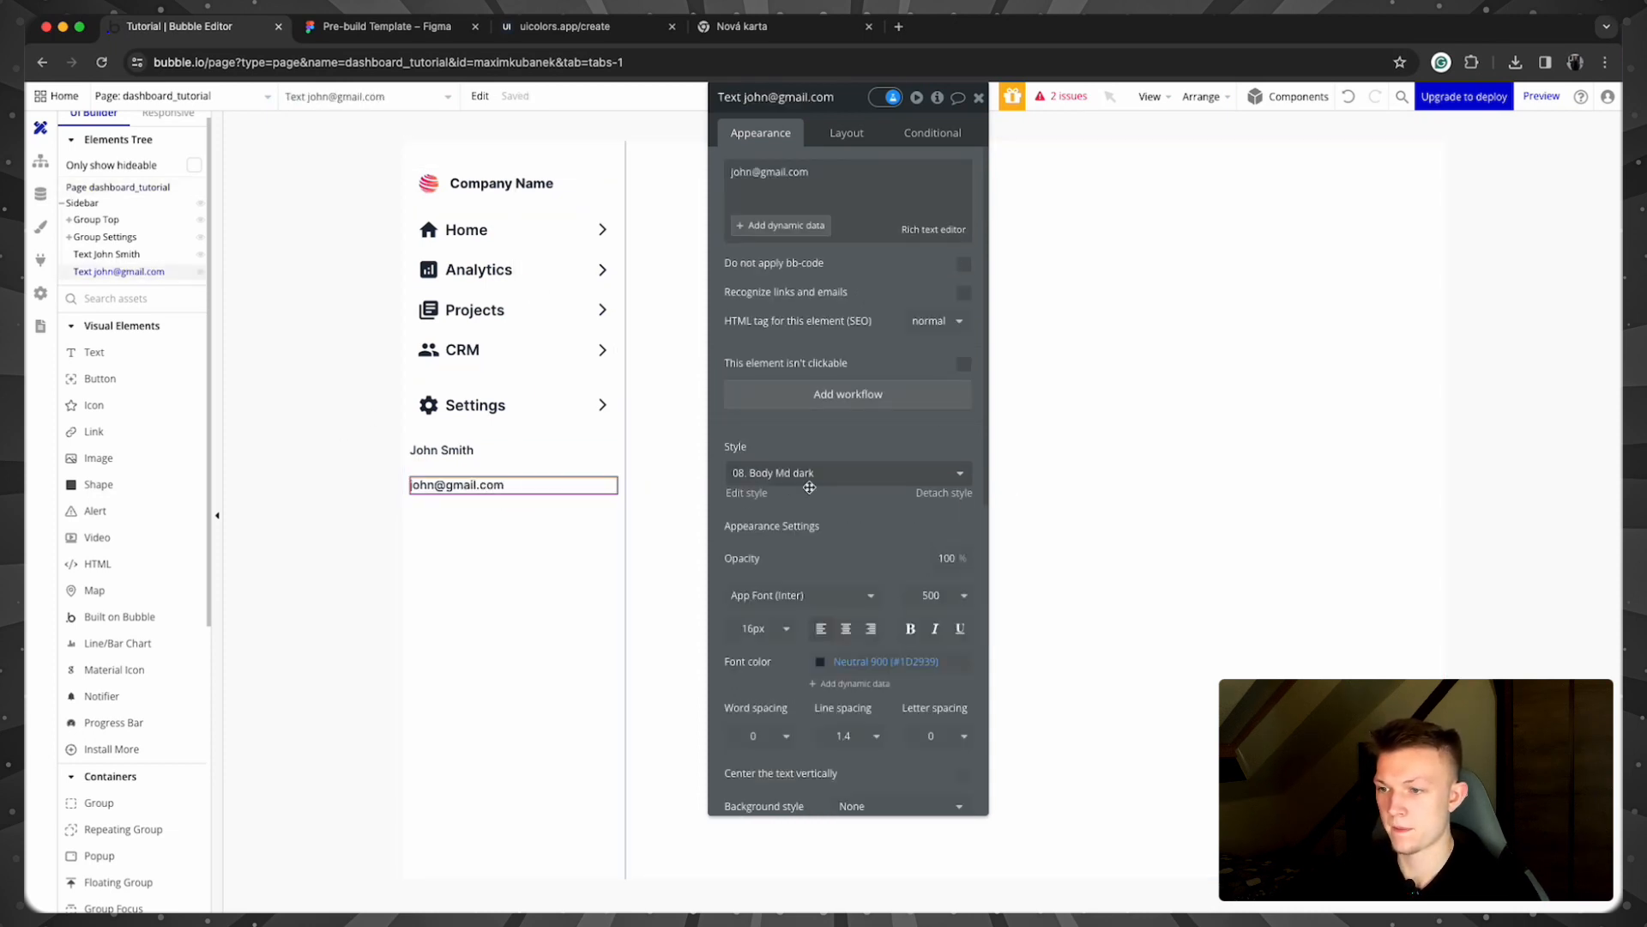
left_click(822, 666)
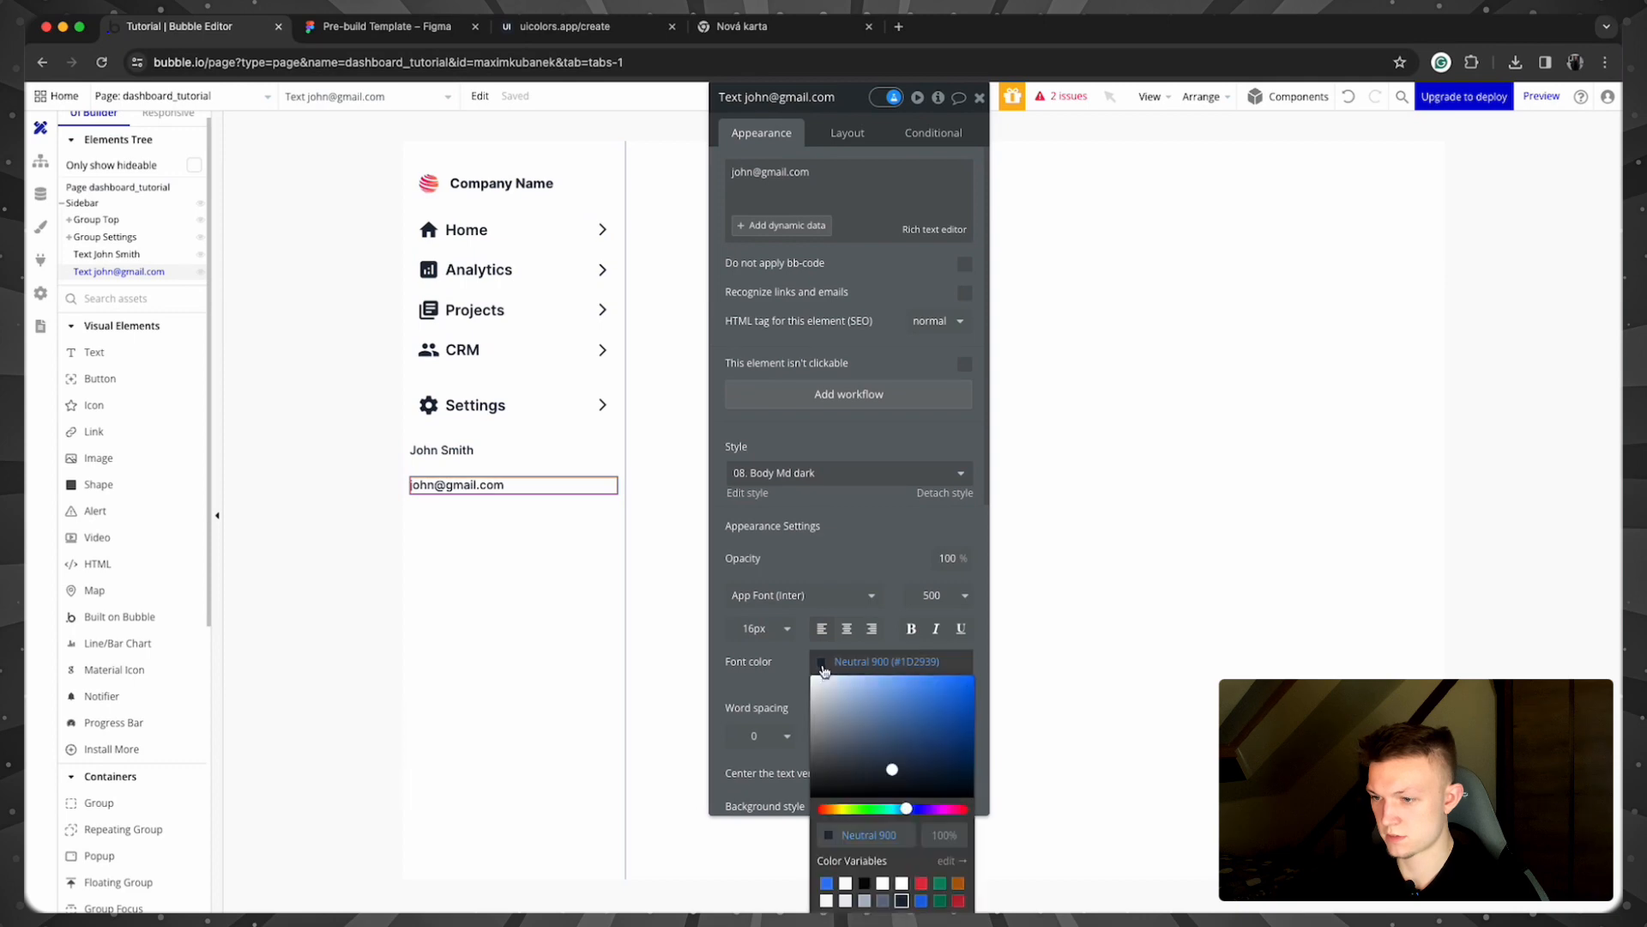
left_click(883, 901)
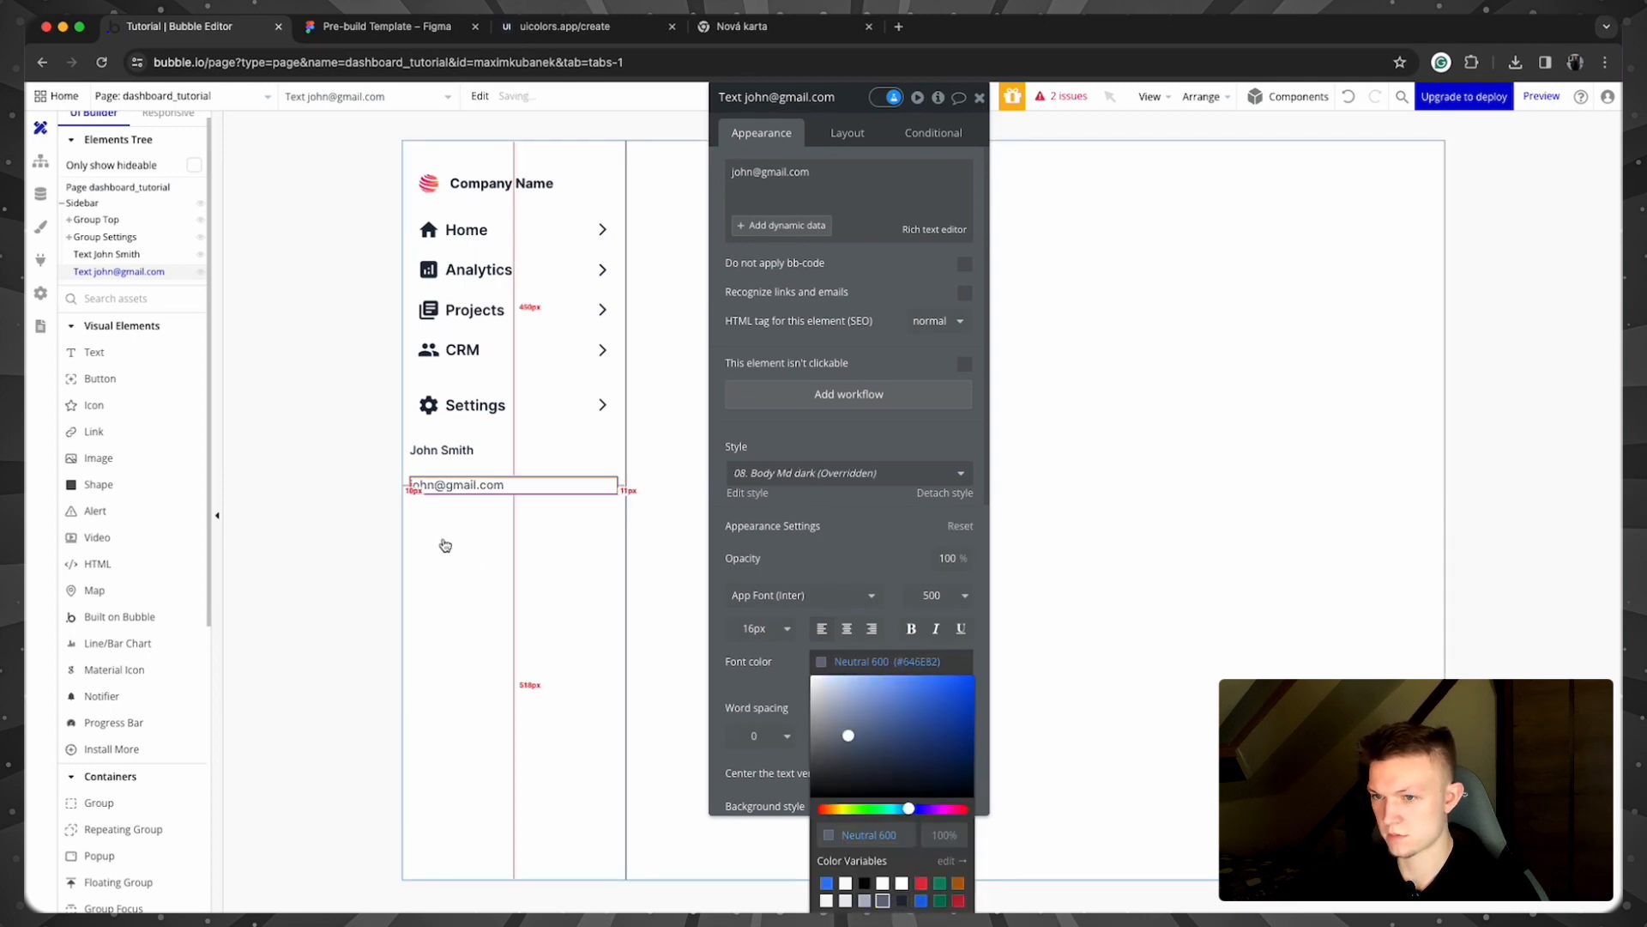
left_click(761, 629)
left_click(743, 840)
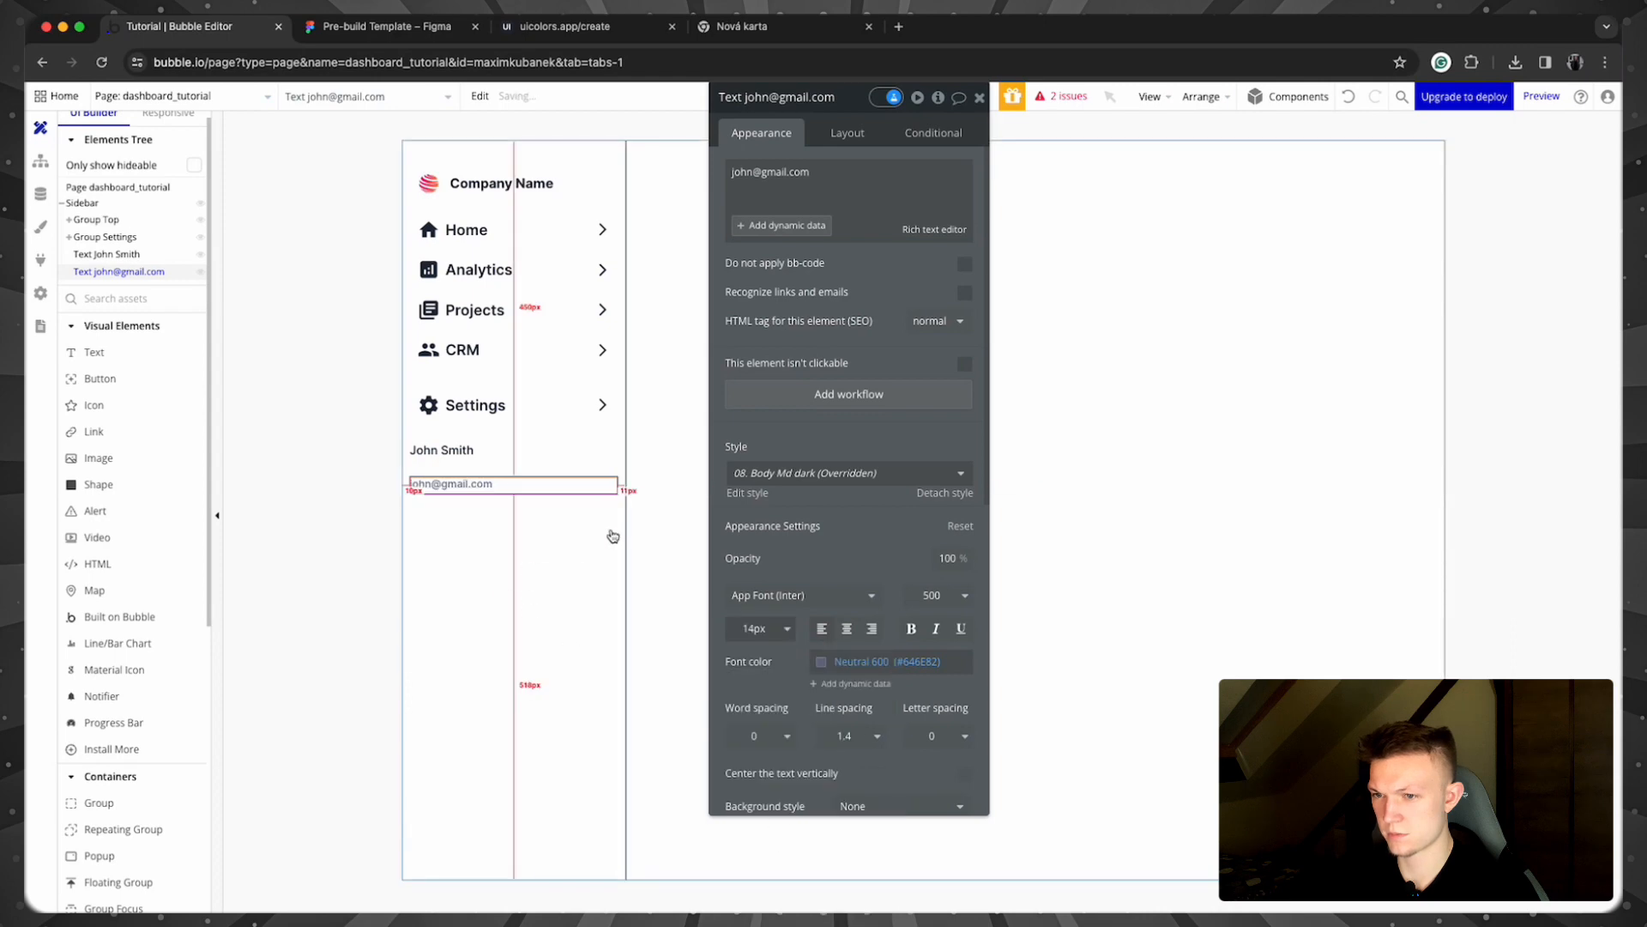
Step: Set the min height of both the e-mail and name texts to 0
left_click(848, 133)
double_click(804, 453)
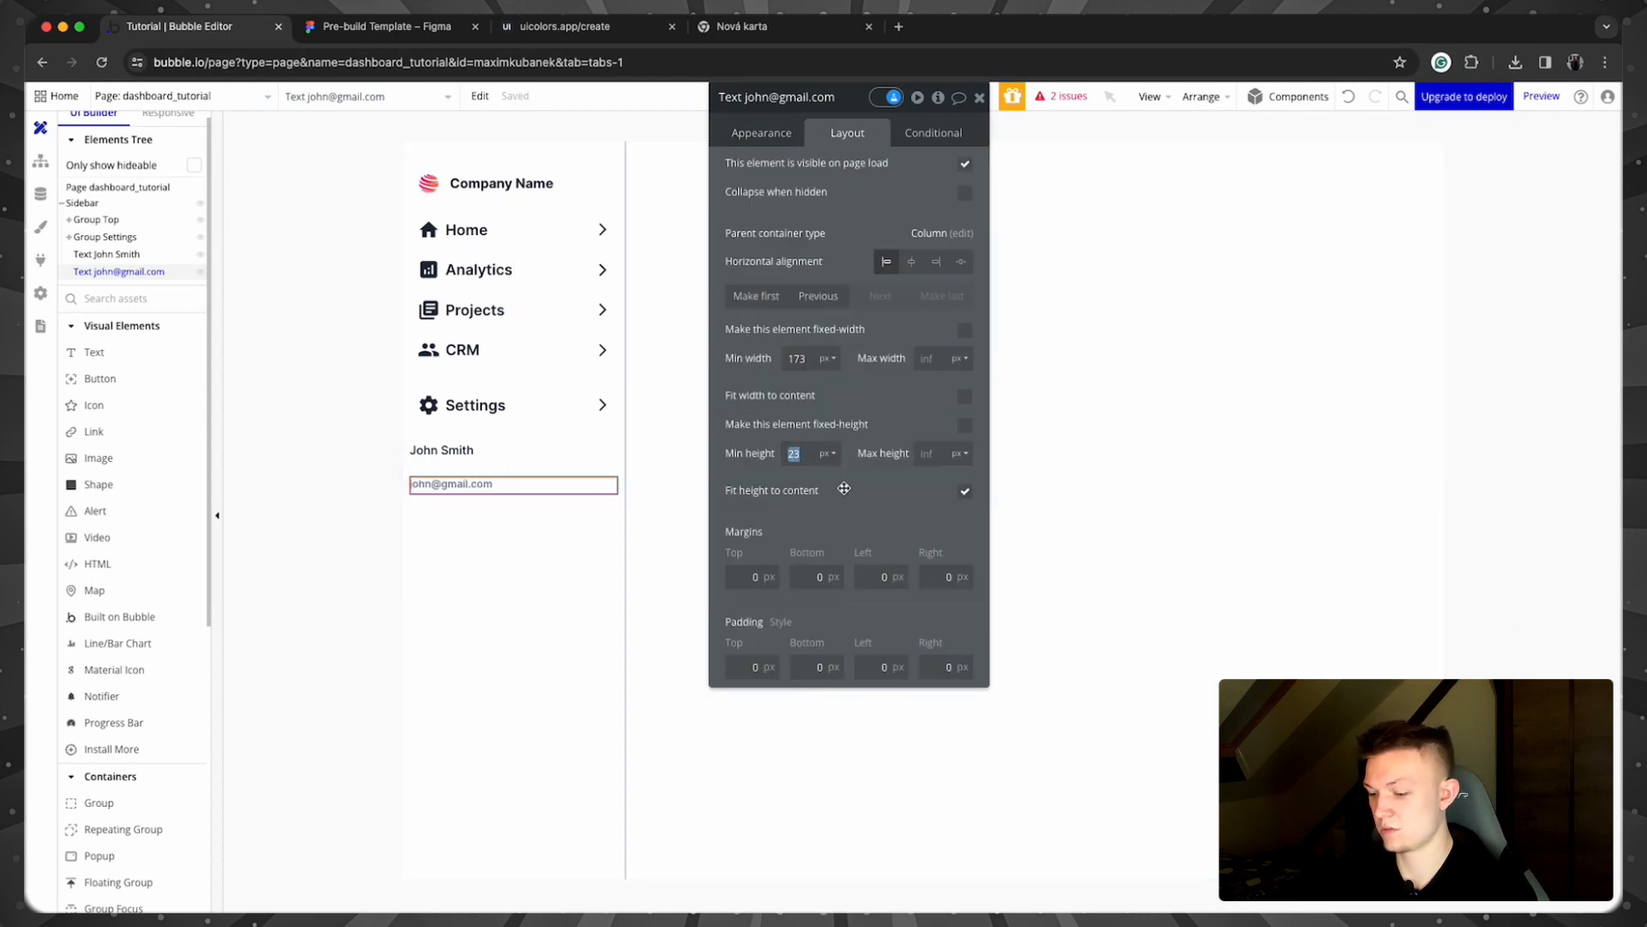
type("0")
left_click(562, 451)
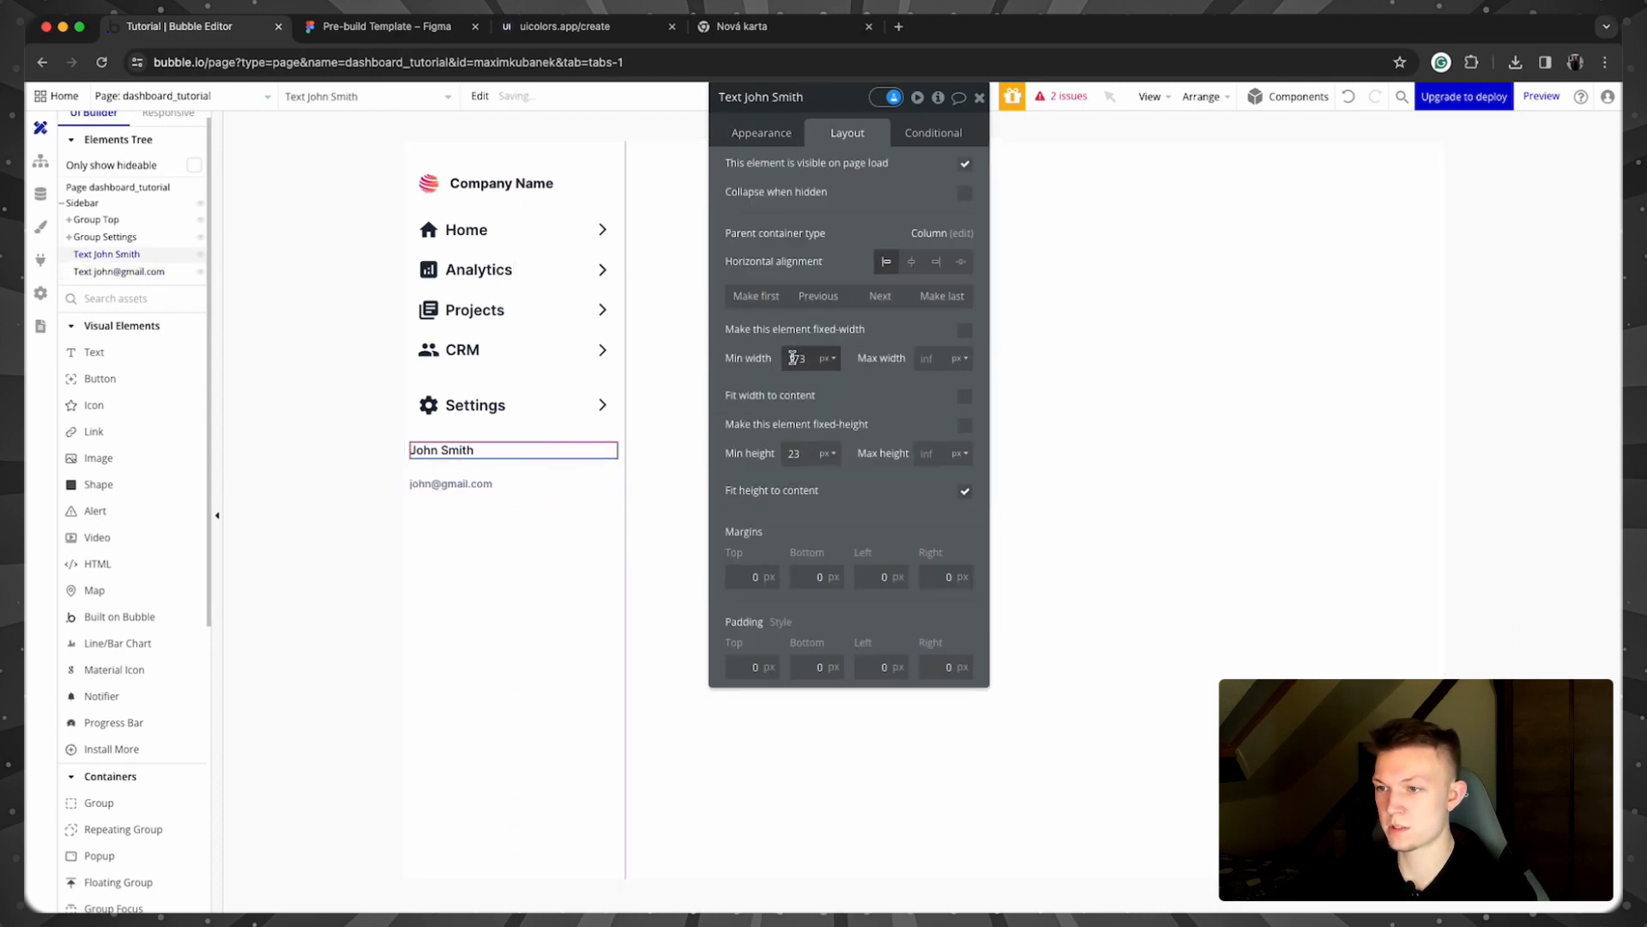
left_click(802, 455)
double_click(804, 457)
type("0")
left_click(316, 493)
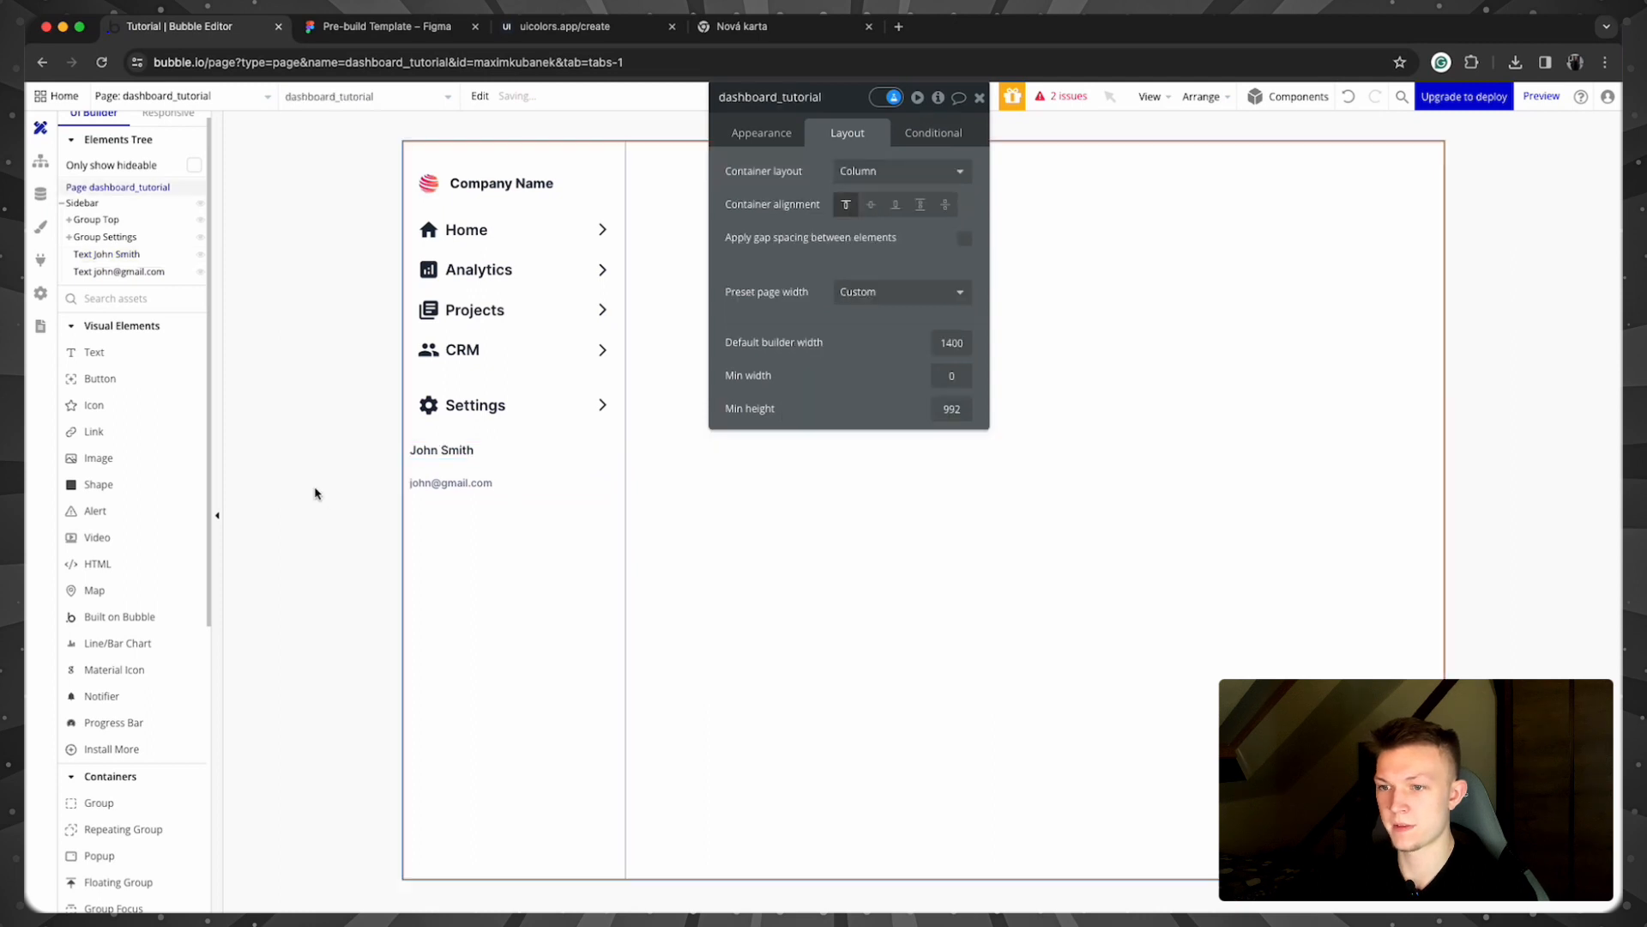
left_click(467, 485)
Step: Group the name and email texts into a column container named 'Group name & email'
left_click(477, 450, "shift")
right_click(477, 450)
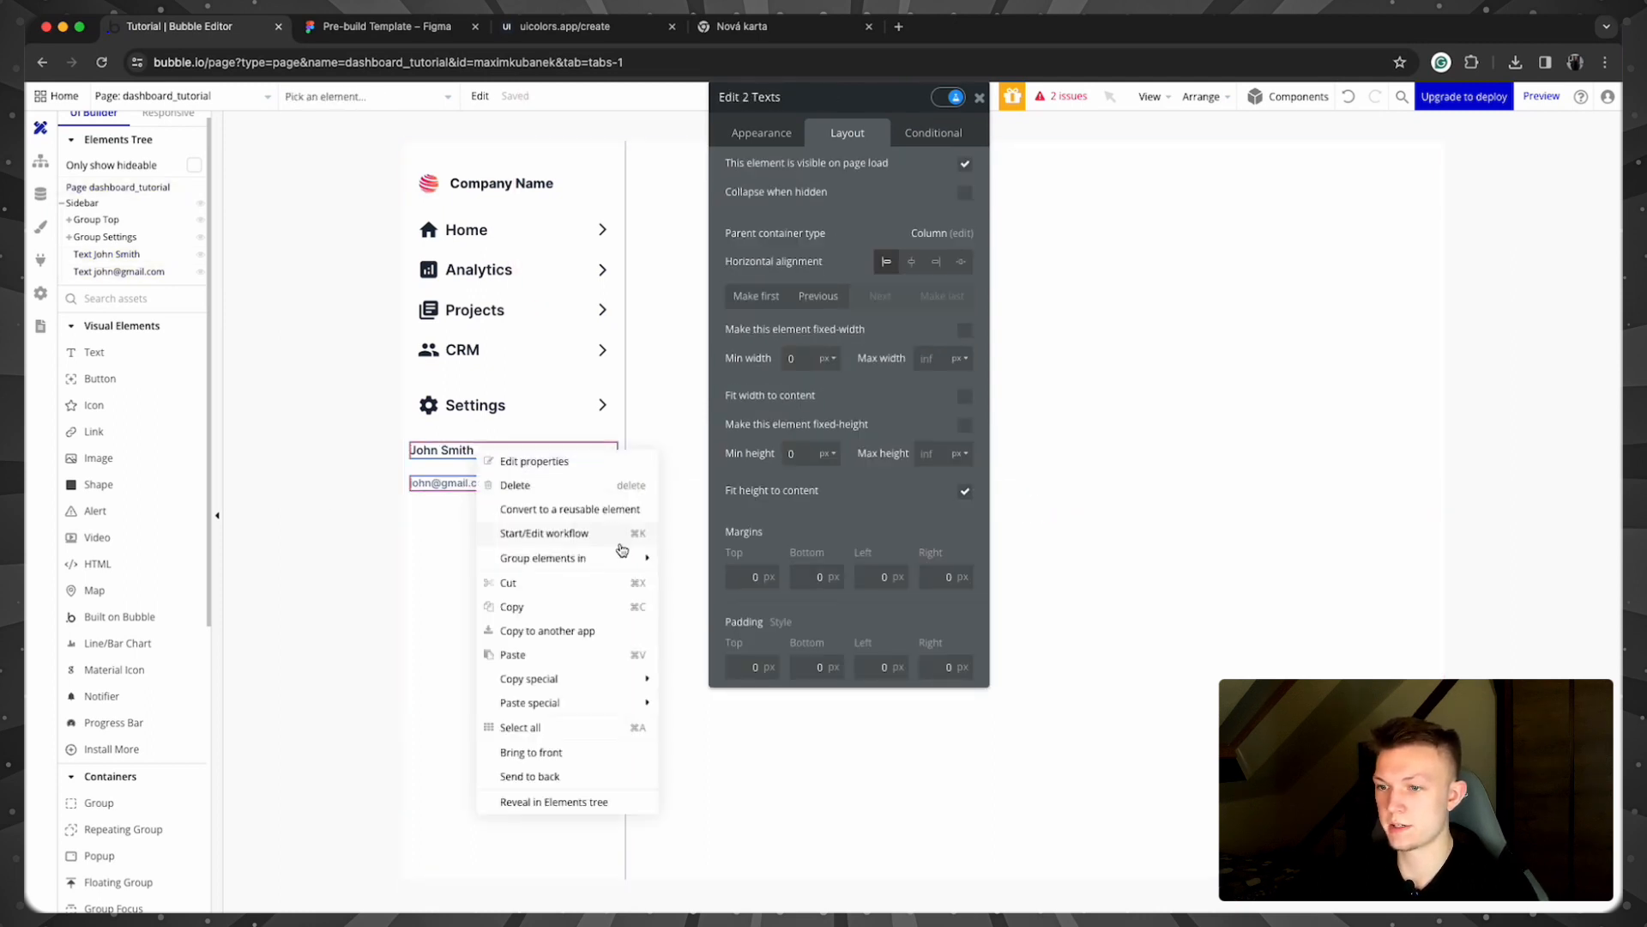
mouse_move(626, 558)
left_click(741, 606)
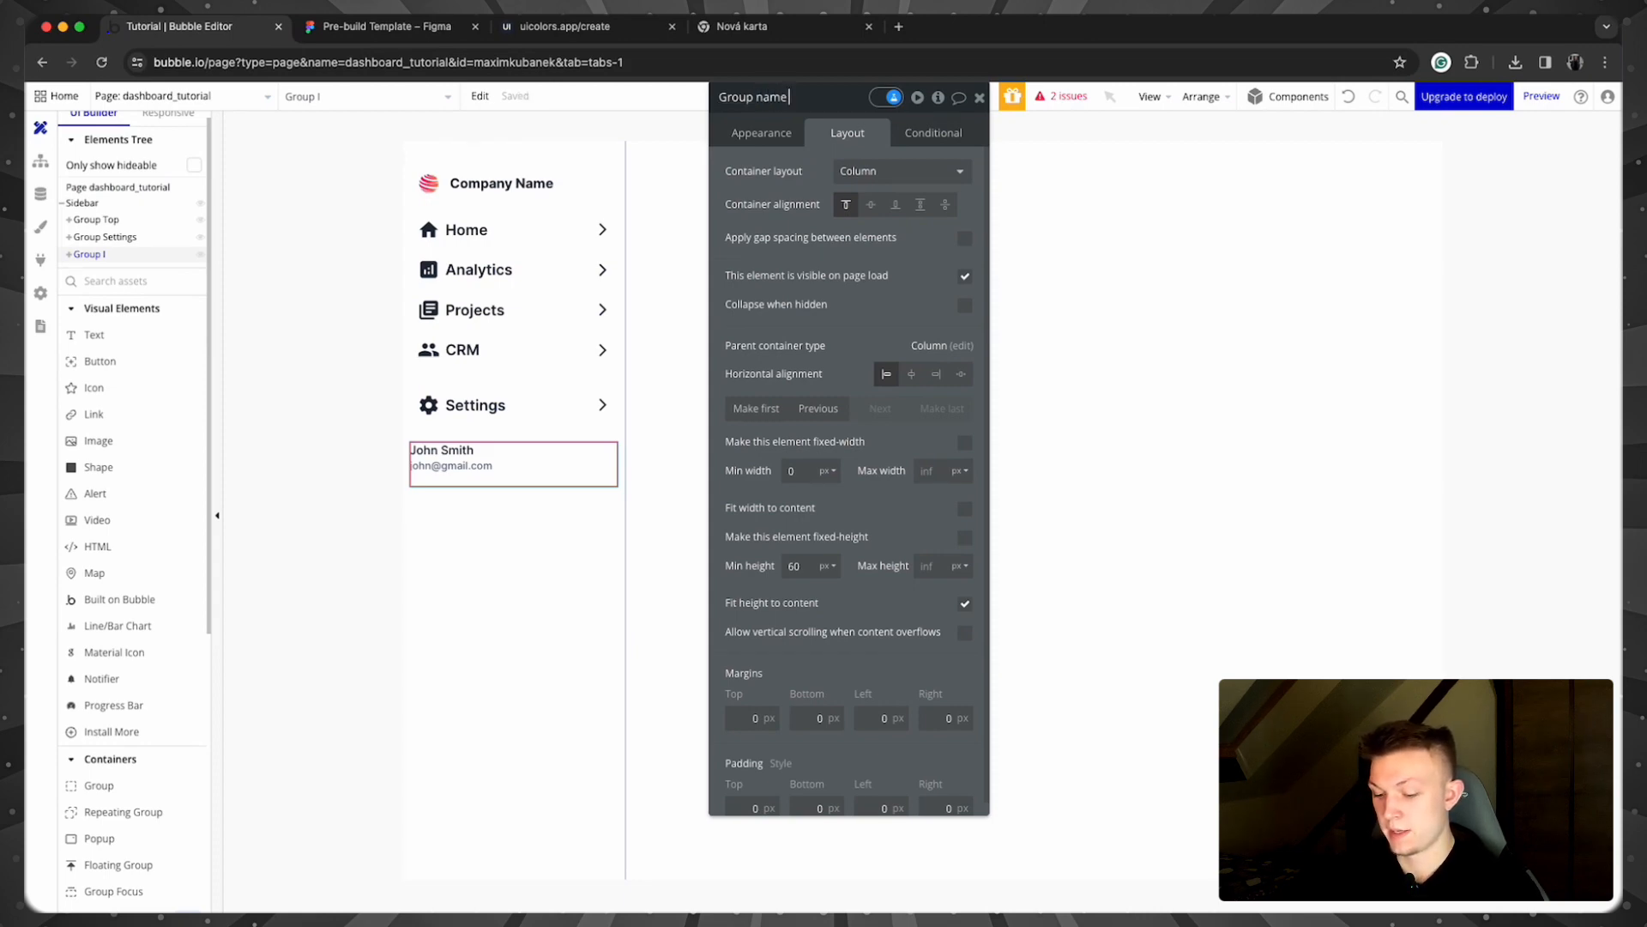
key("Return")
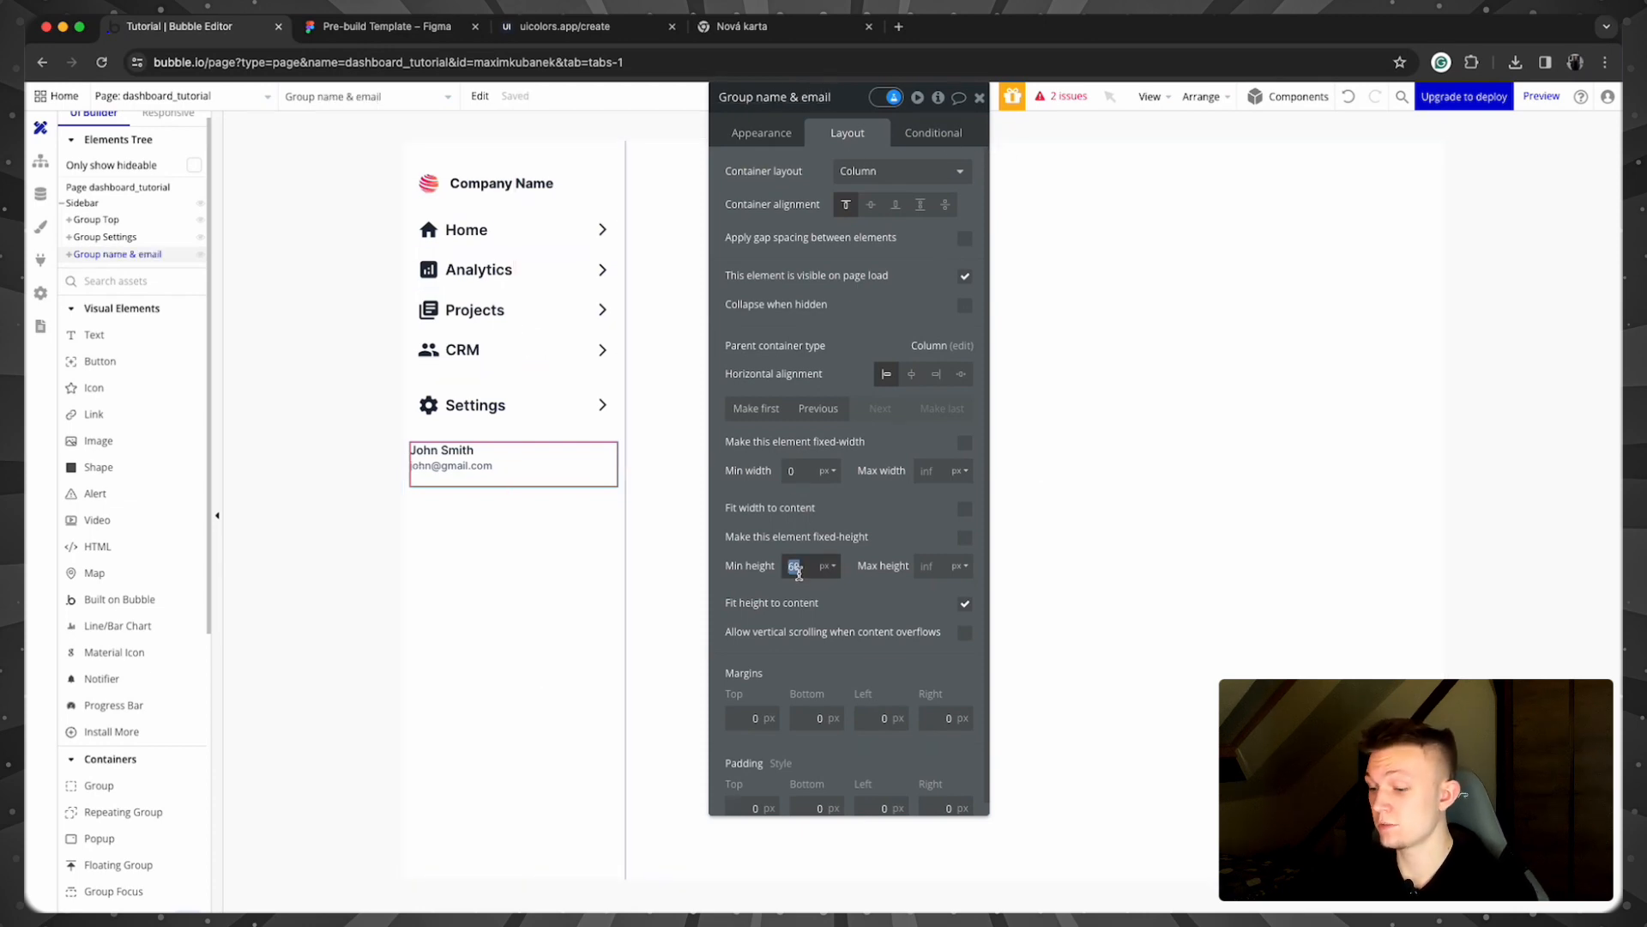
Step: Give the group a minimum height of 0 and a 2 px row gap between name and email
type("0")
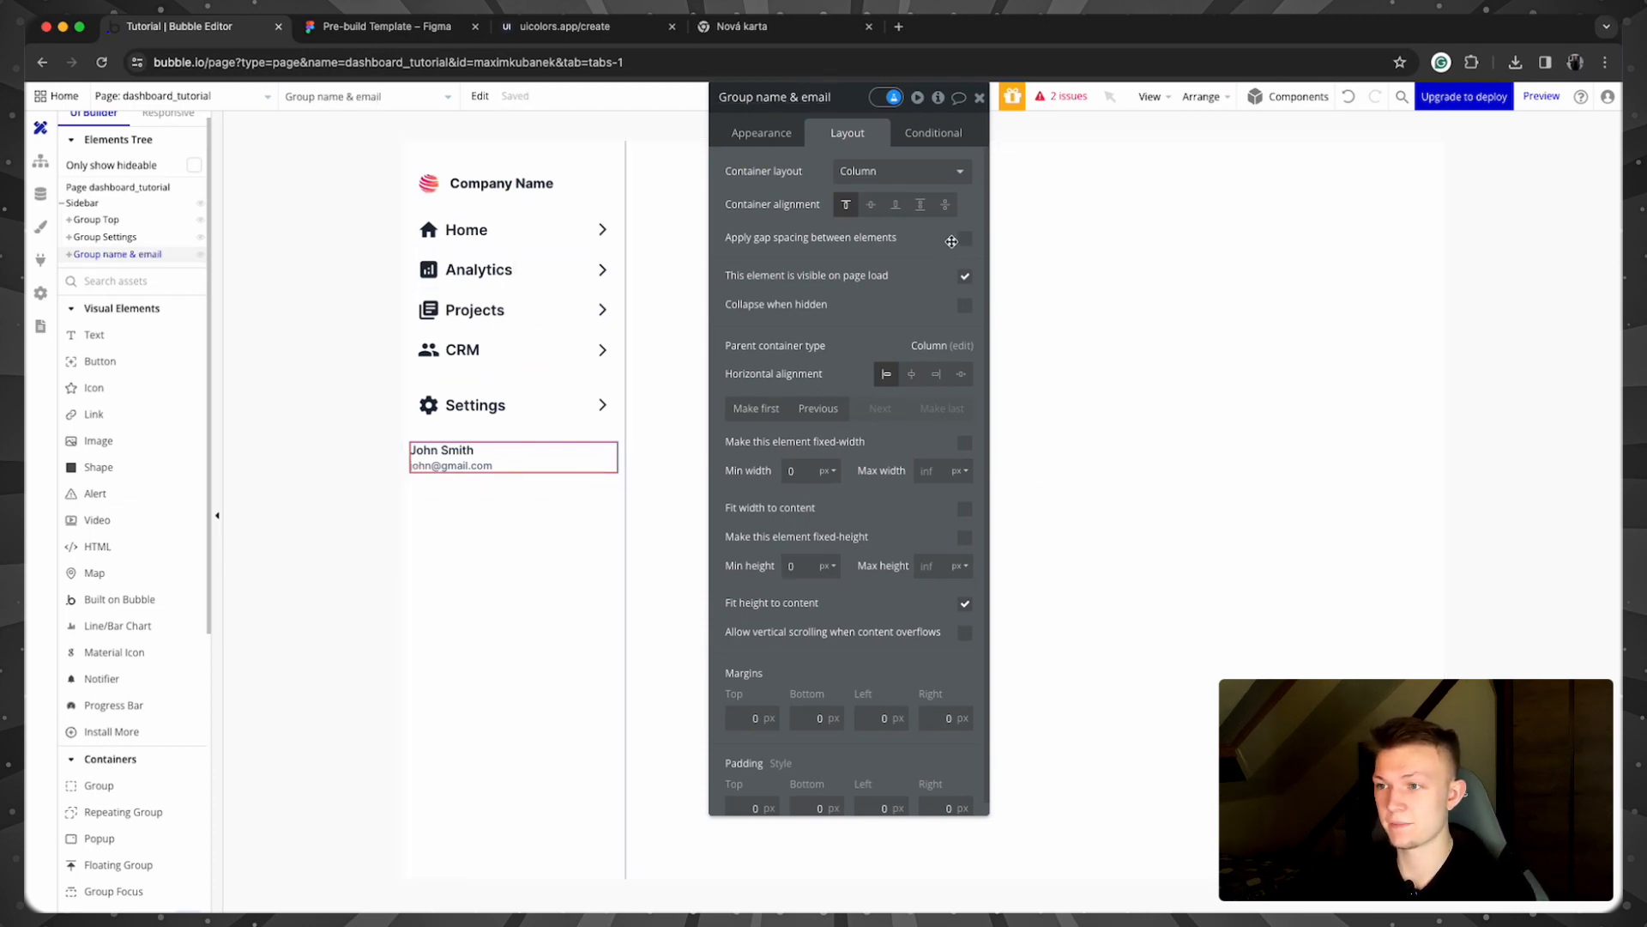
left_click(965, 238)
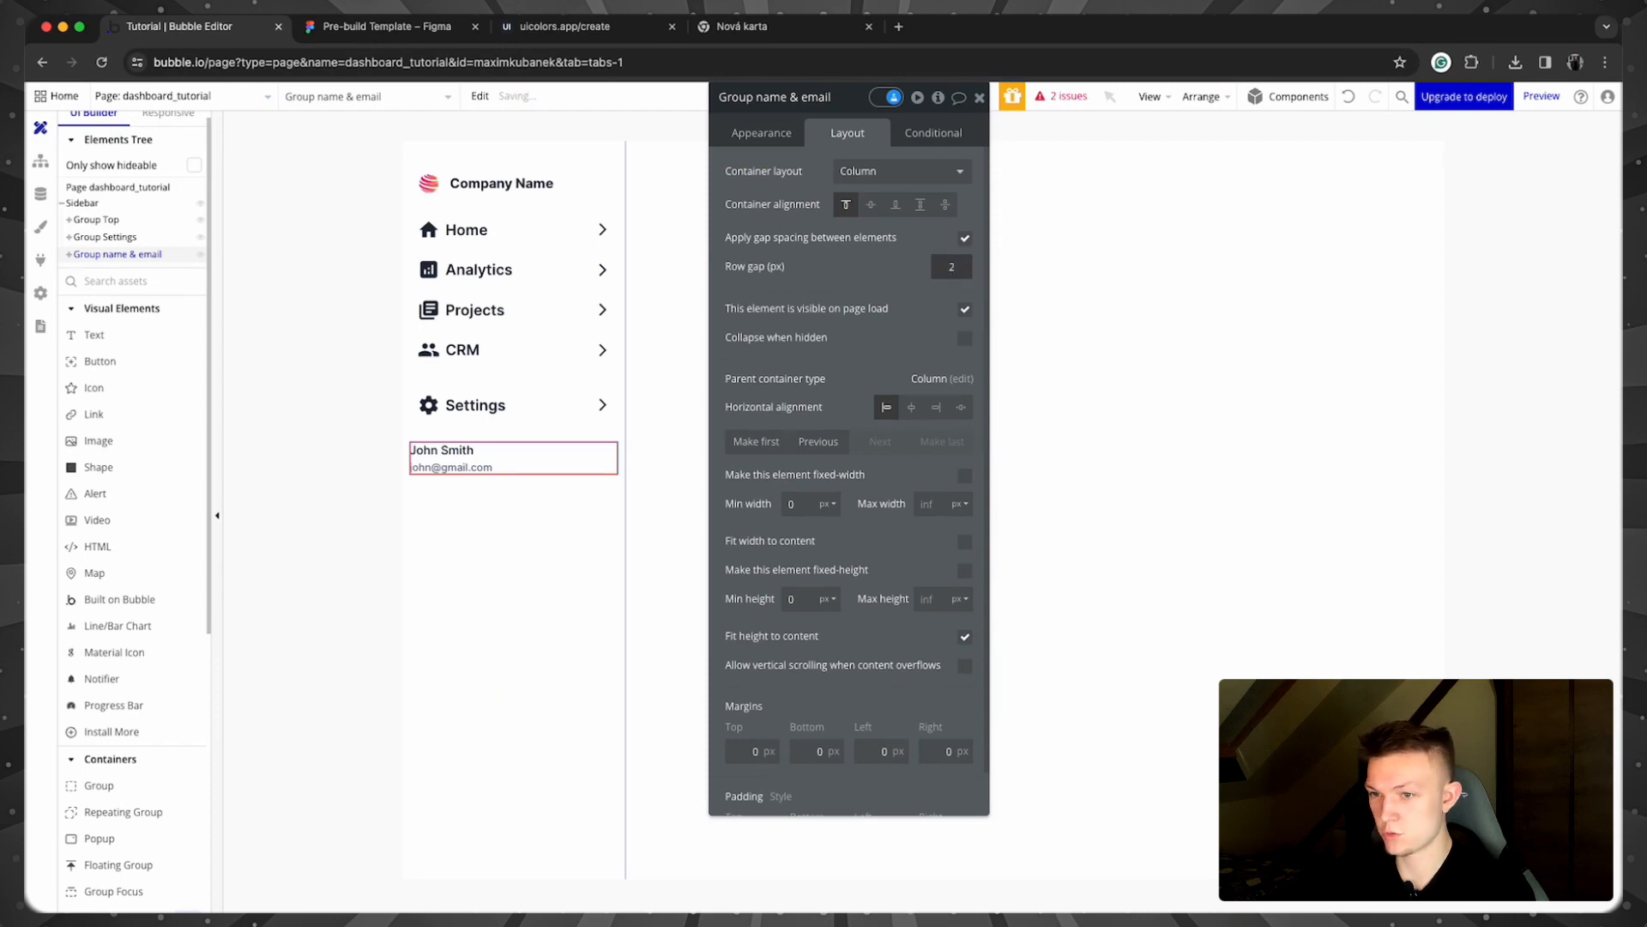
left_click(357, 441)
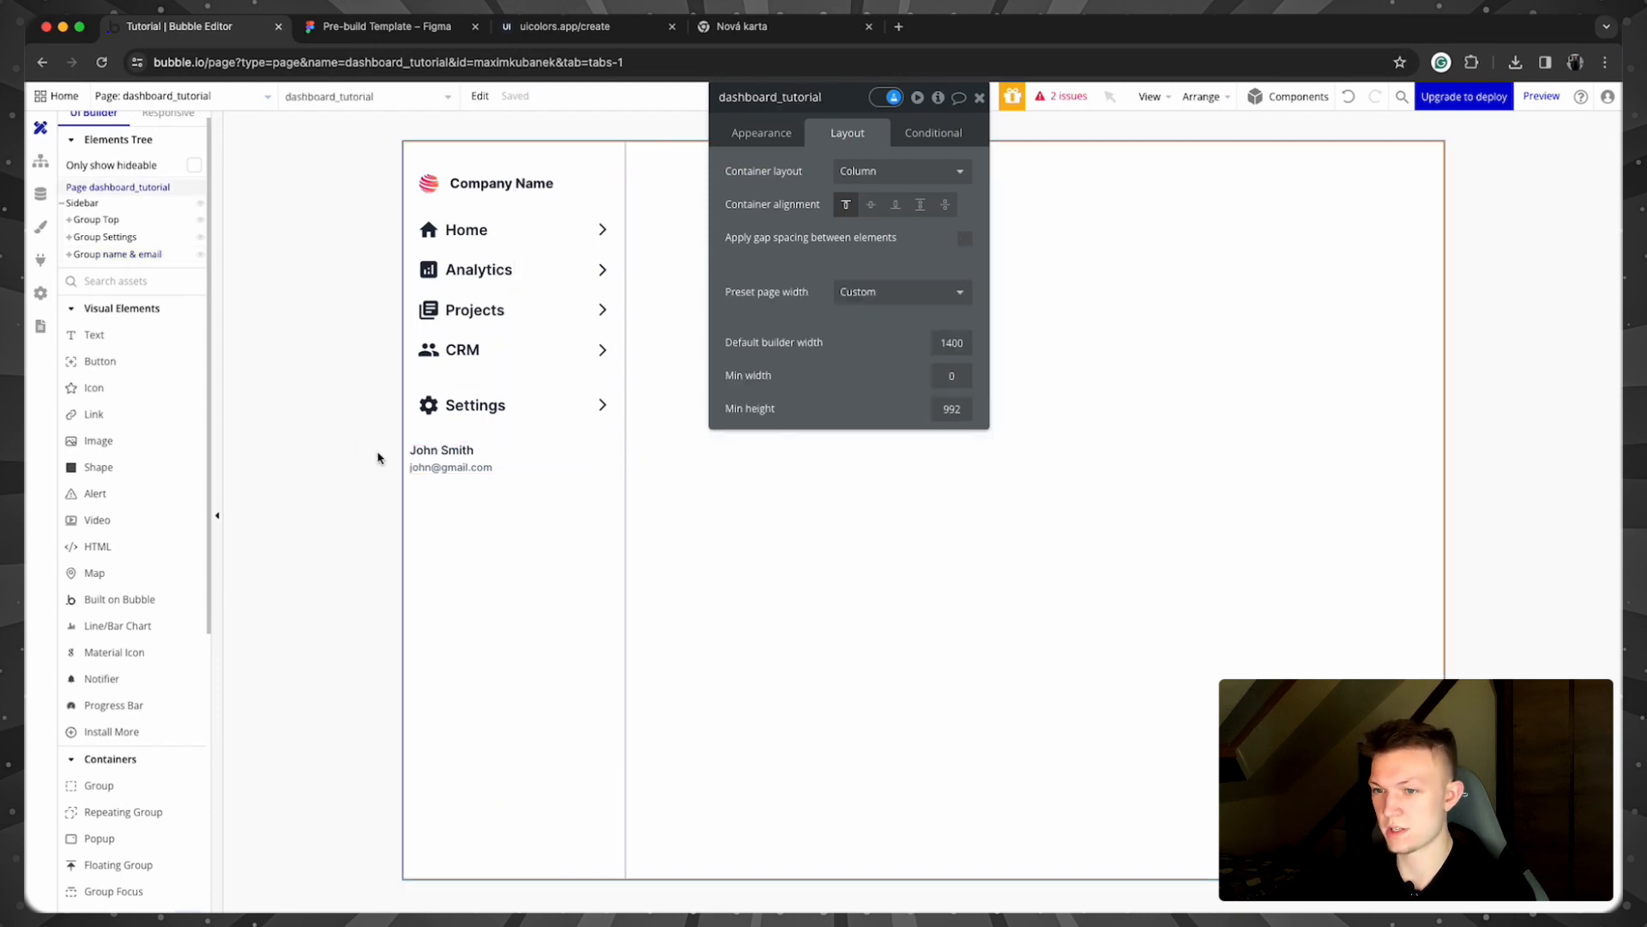
left_click(533, 459)
left_click(752, 130)
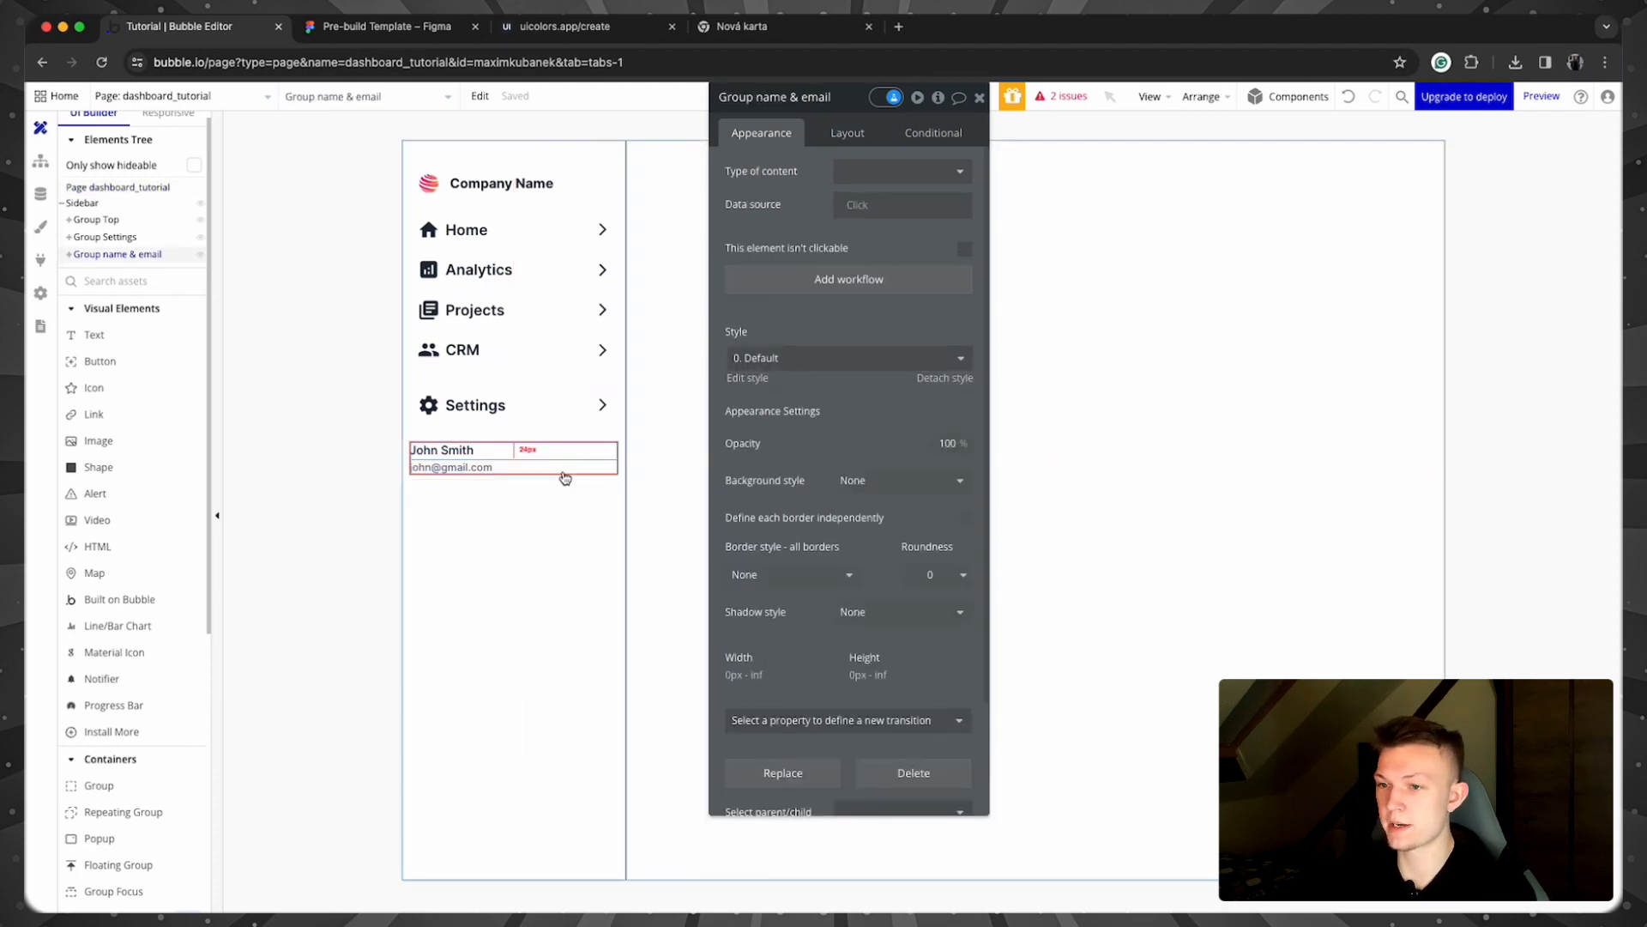
left_click(346, 485)
left_click(97, 440)
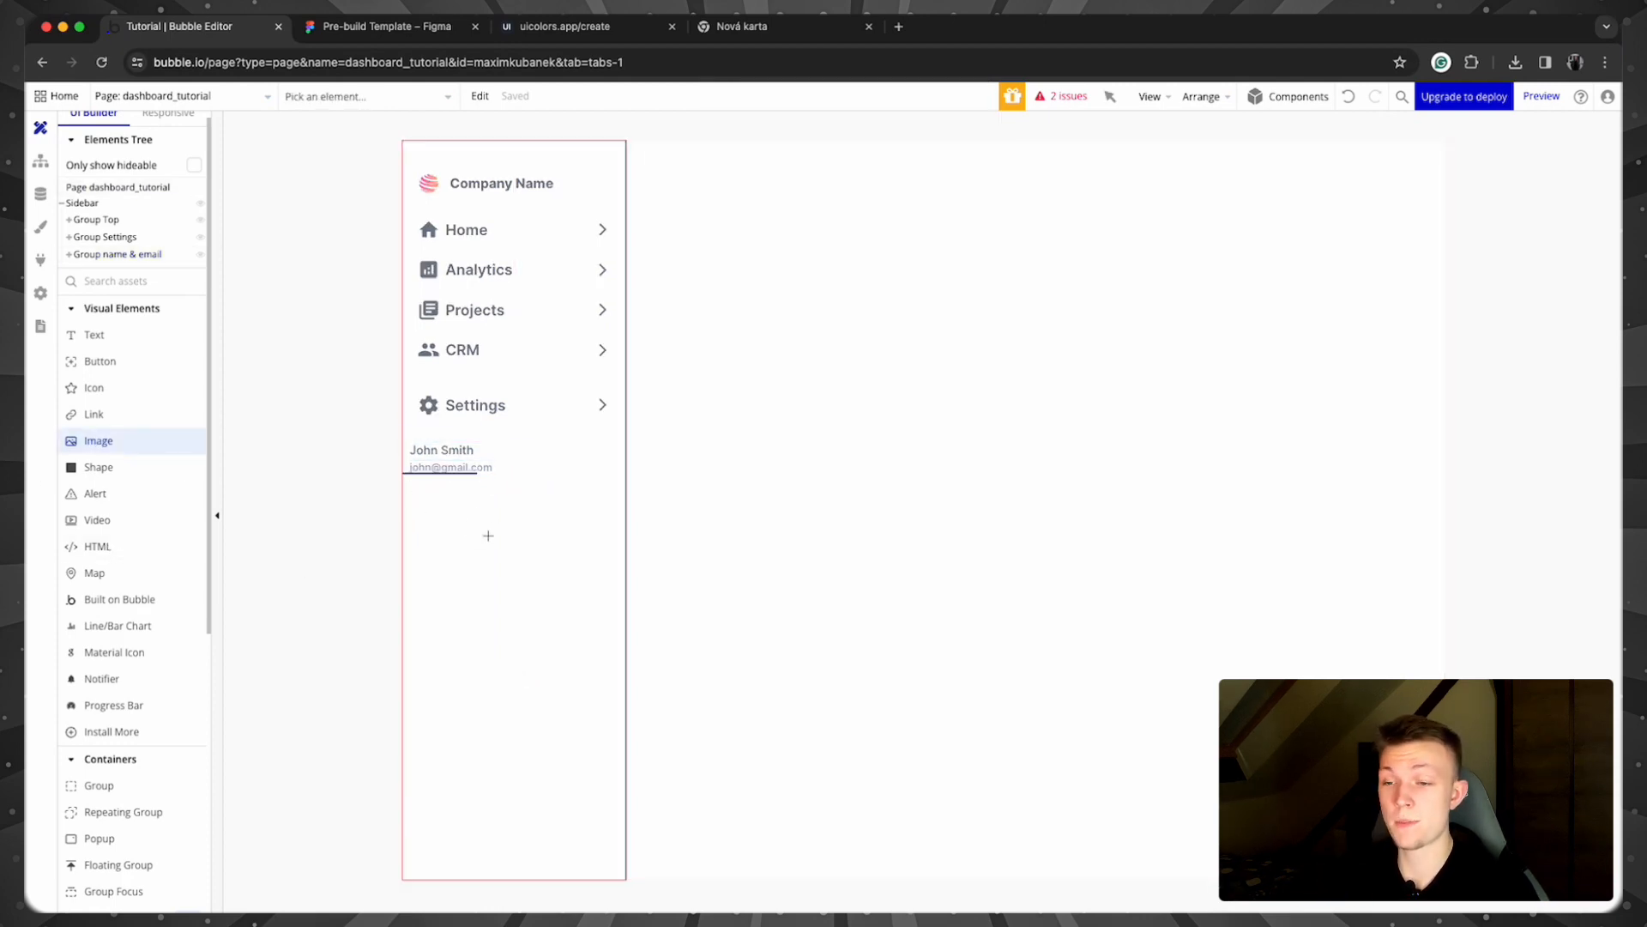
Step: Draw an image below the name and email, upload the profile photo, and lock it square at 50 px wide
left_click_drag(414, 501, 475, 547)
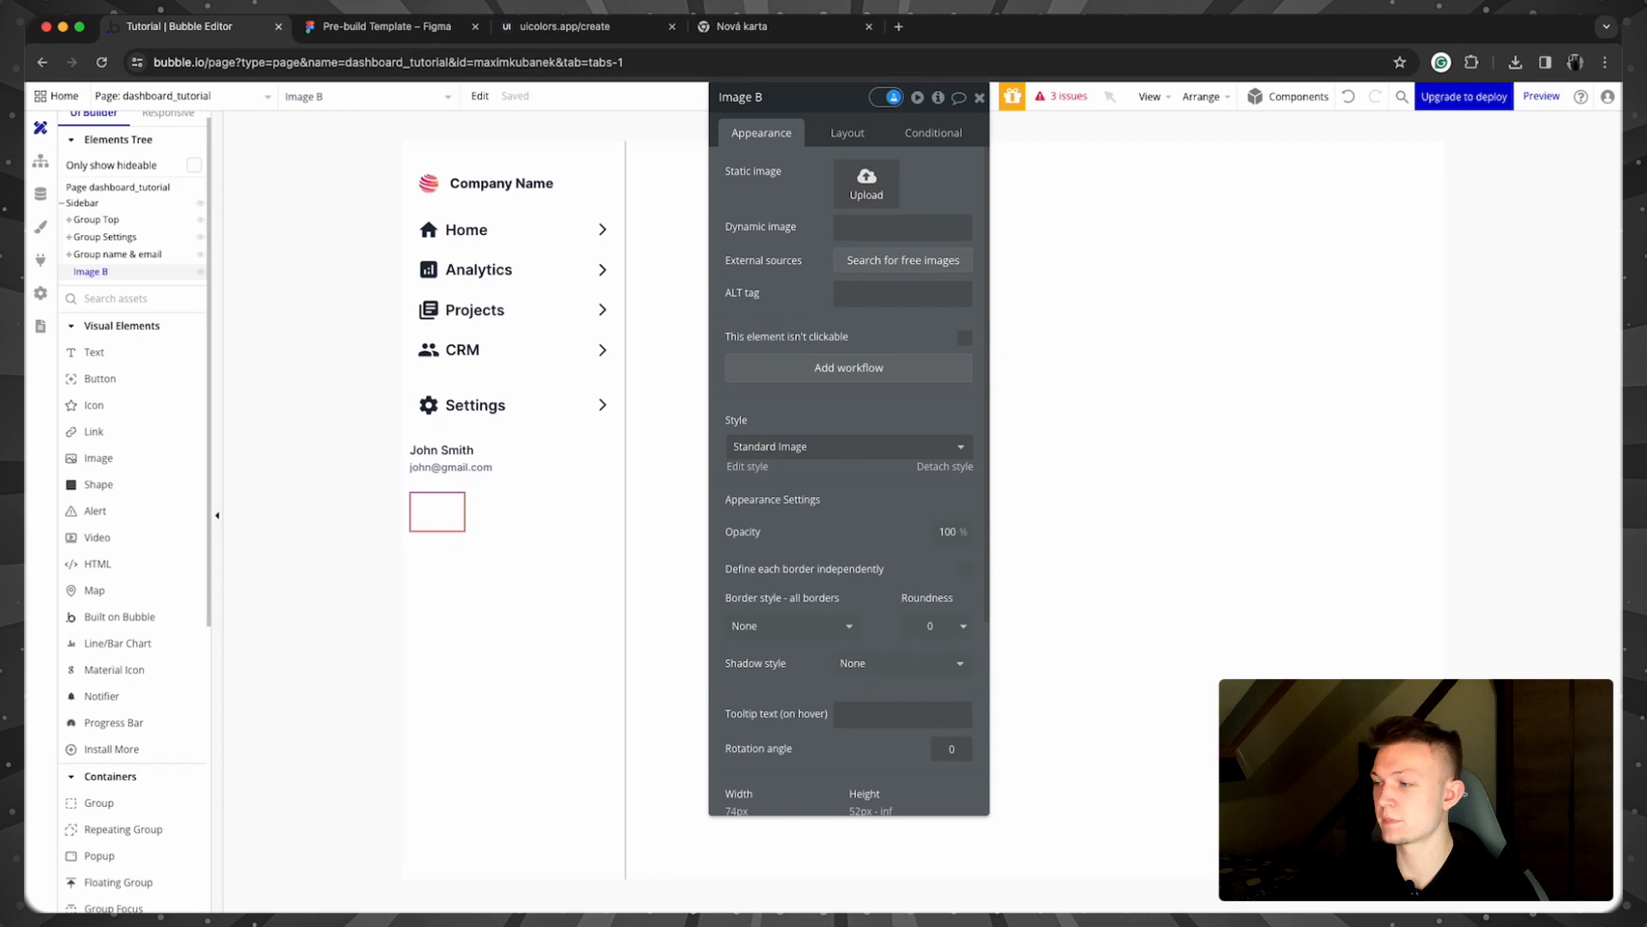
left_click_drag(964, 240, 867, 182)
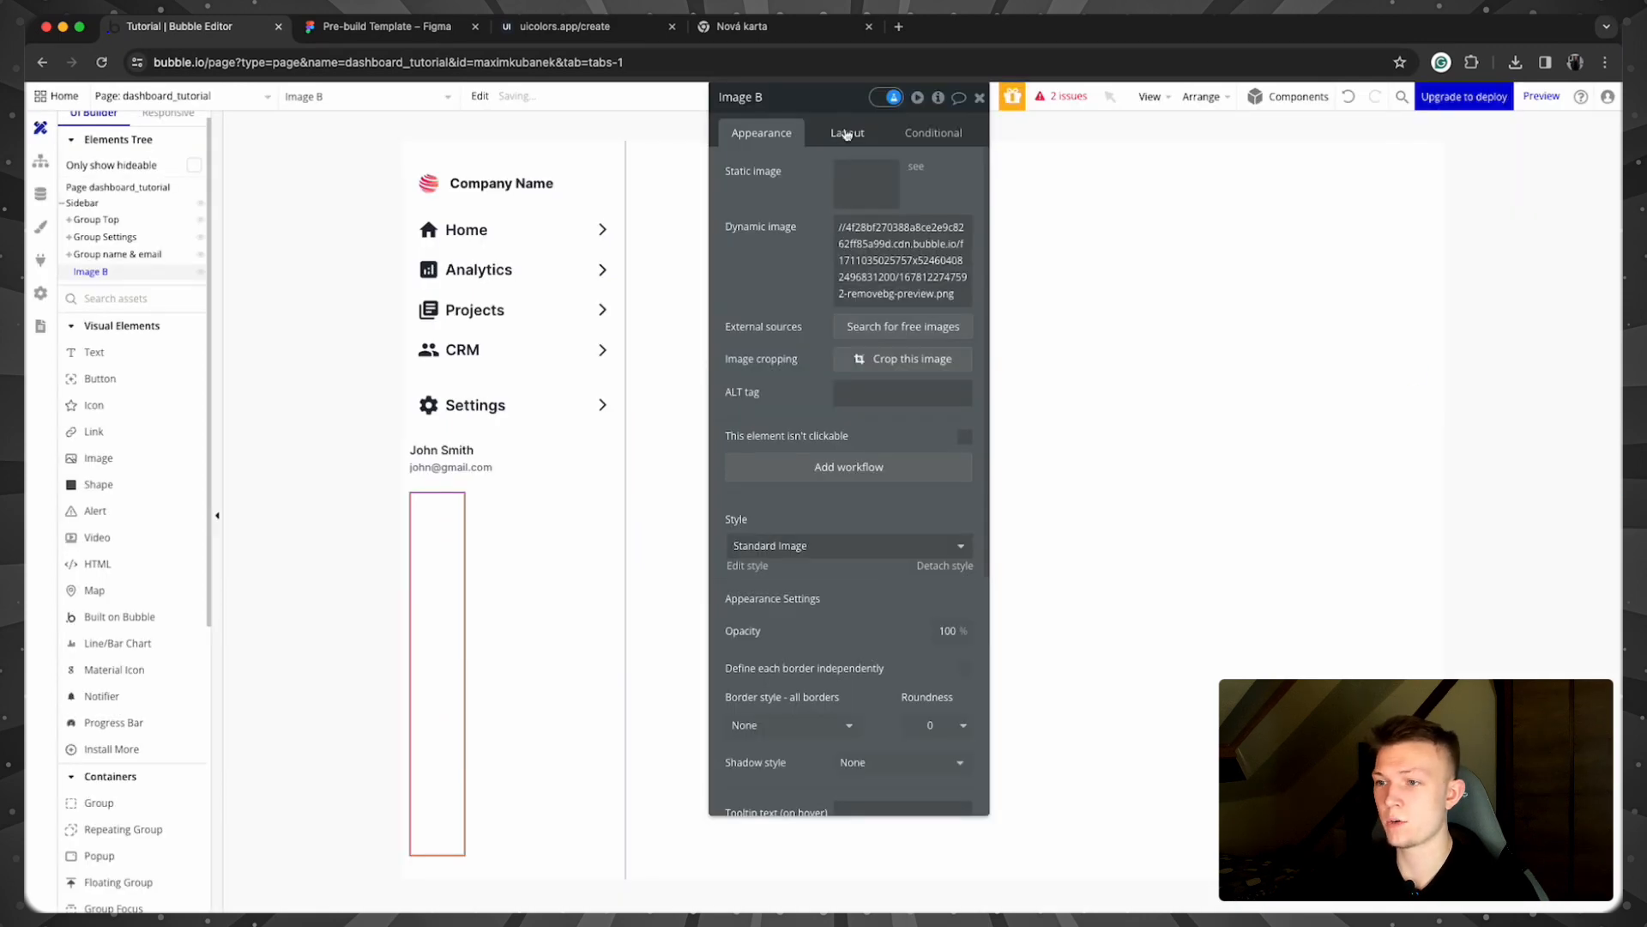
left_click(847, 133)
left_click(964, 396)
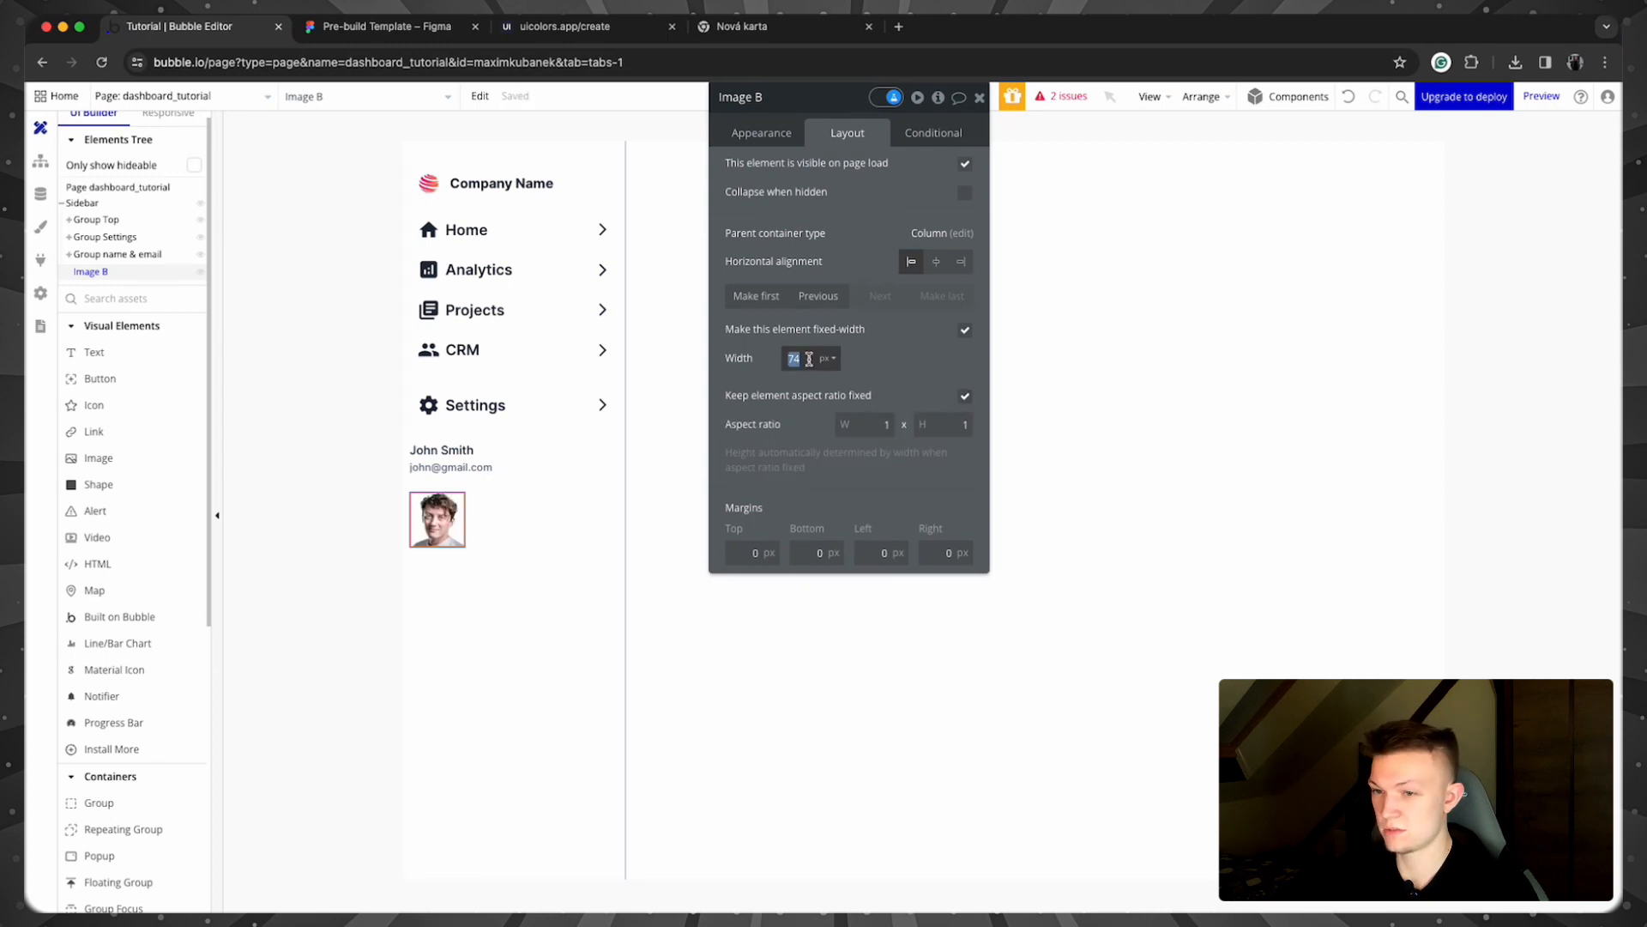
type("50")
left_click(920, 364)
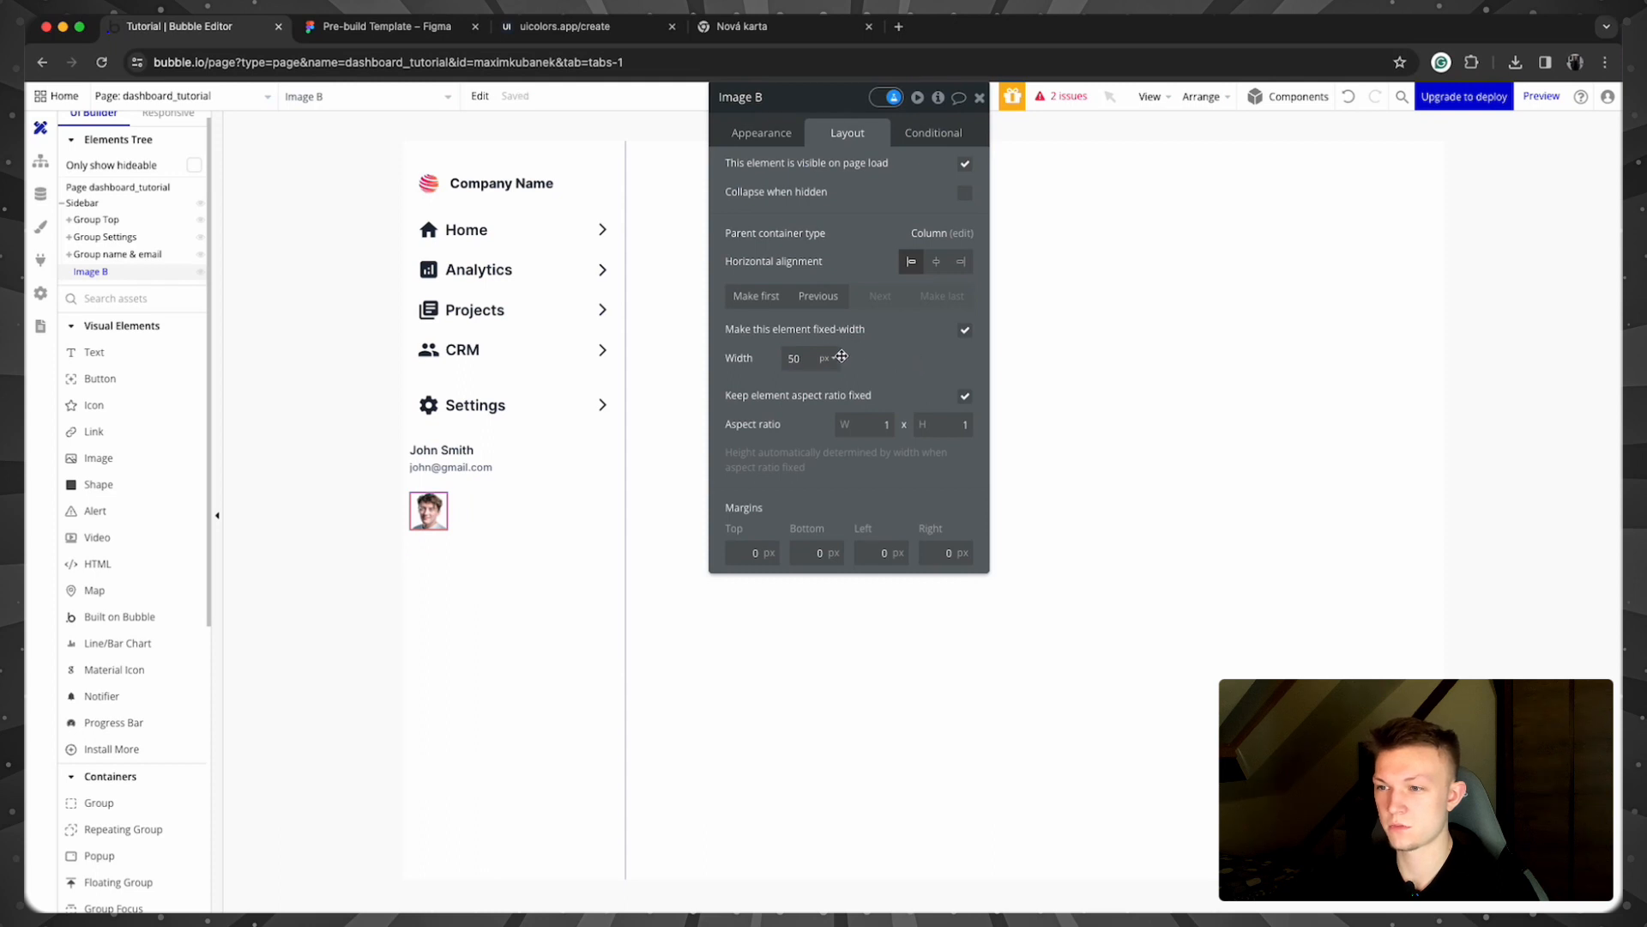
Step: Set the image's roundness to 100 to make the avatar circular
left_click(748, 137)
scroll(912, 445, "down", 5)
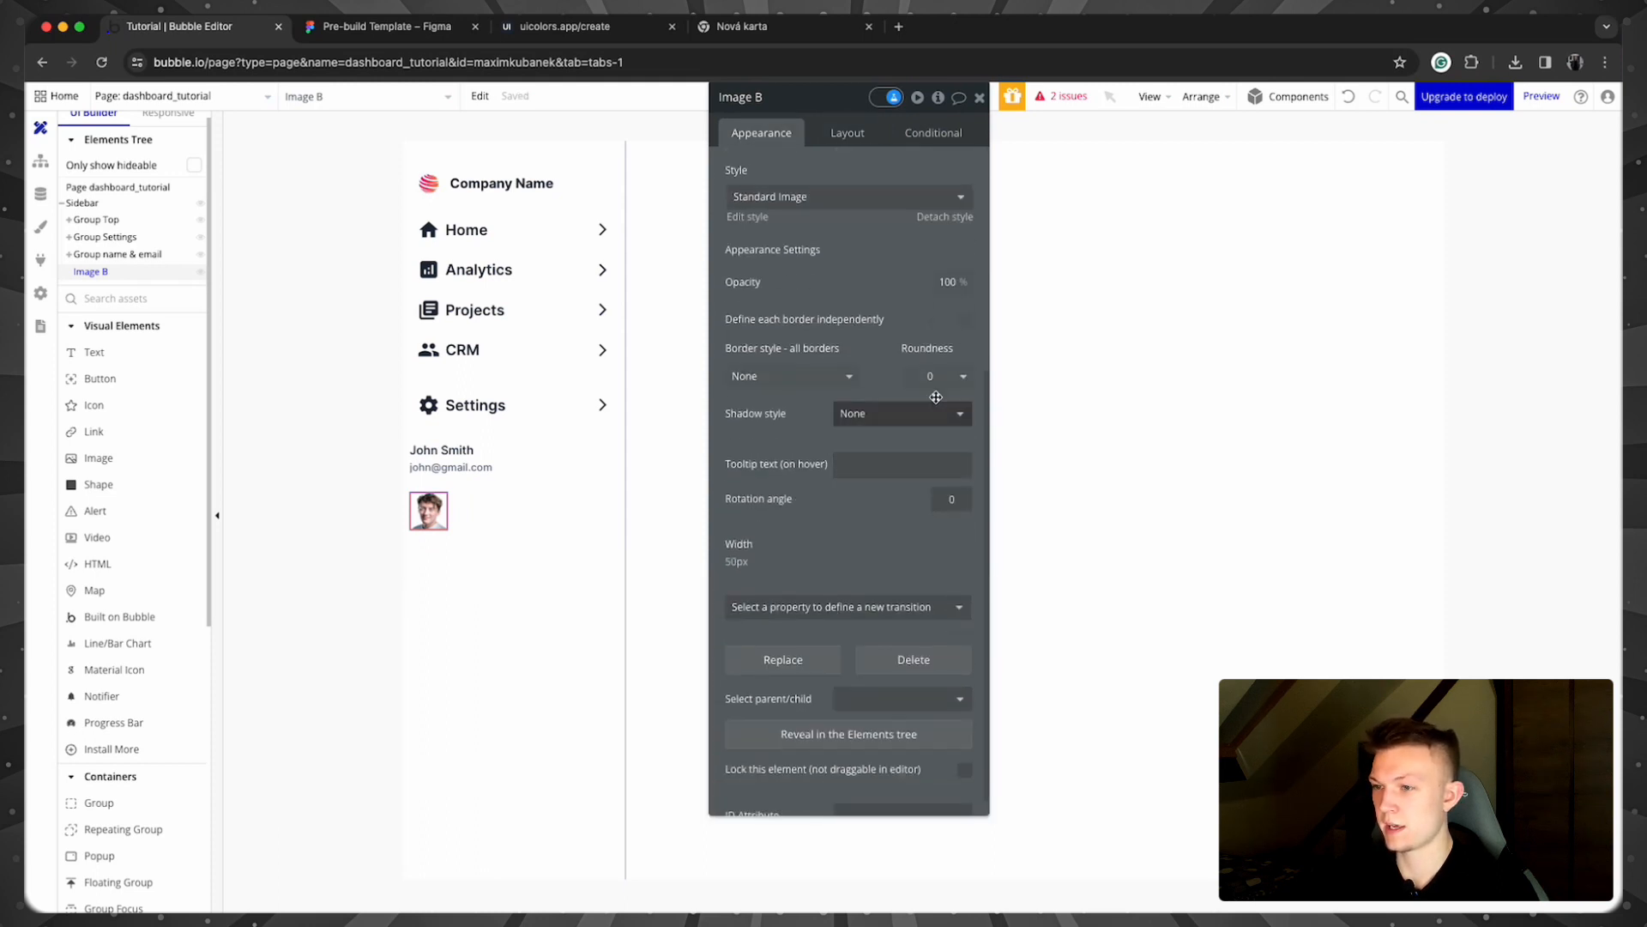
left_click(928, 374)
type("100")
key("Return")
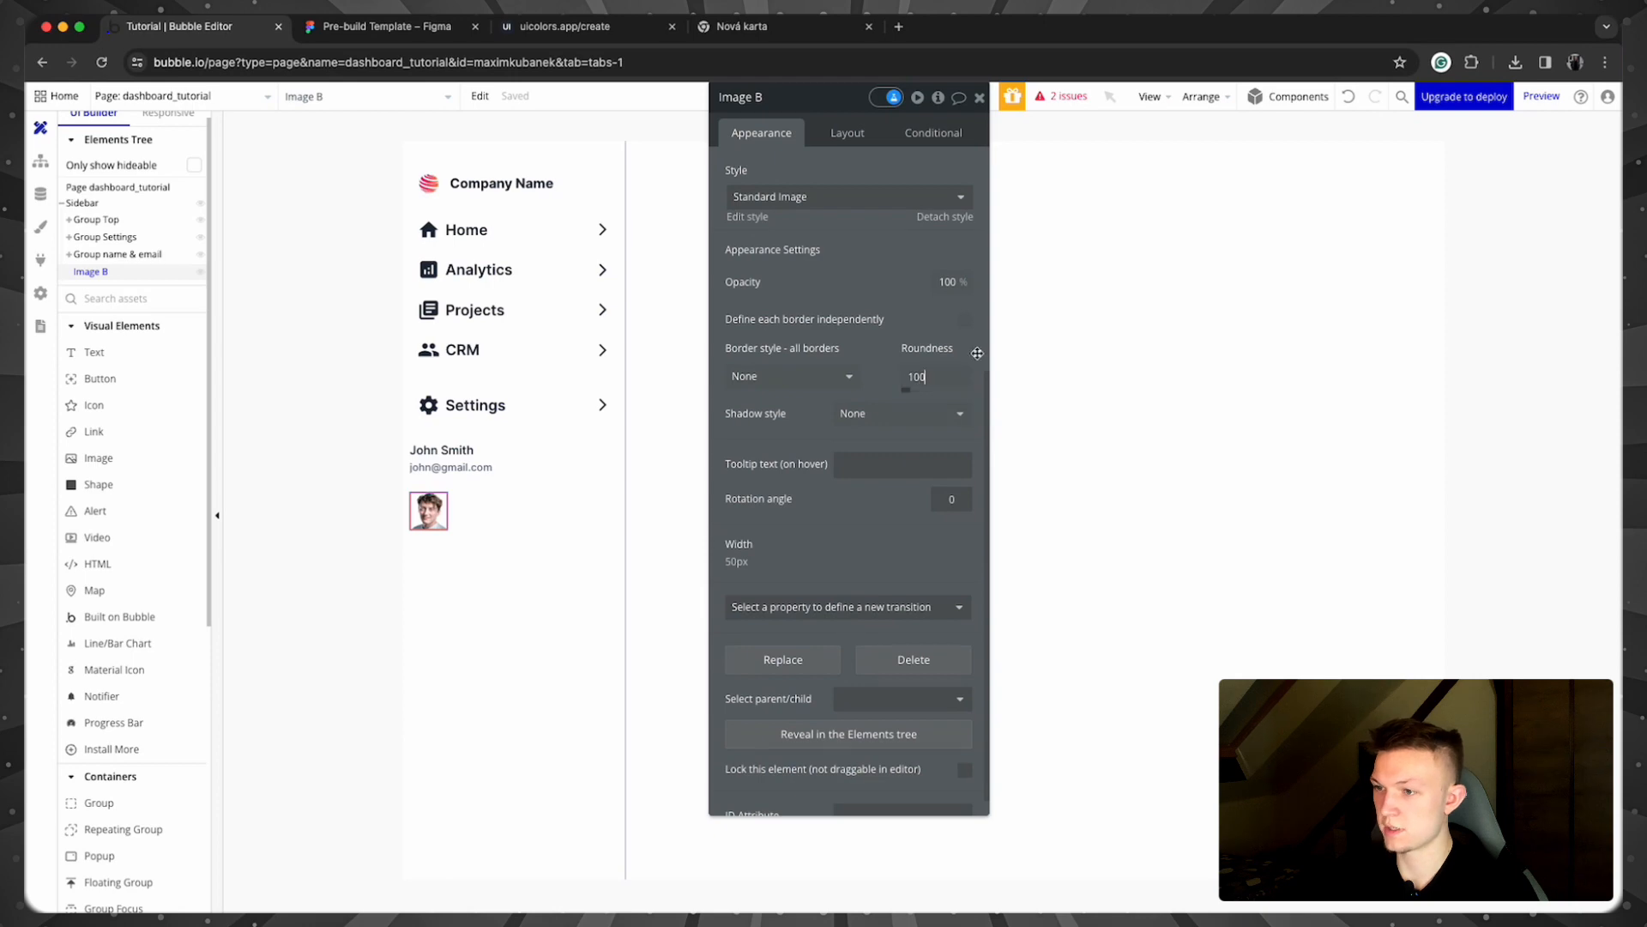
scroll(845, 336, "up", 5)
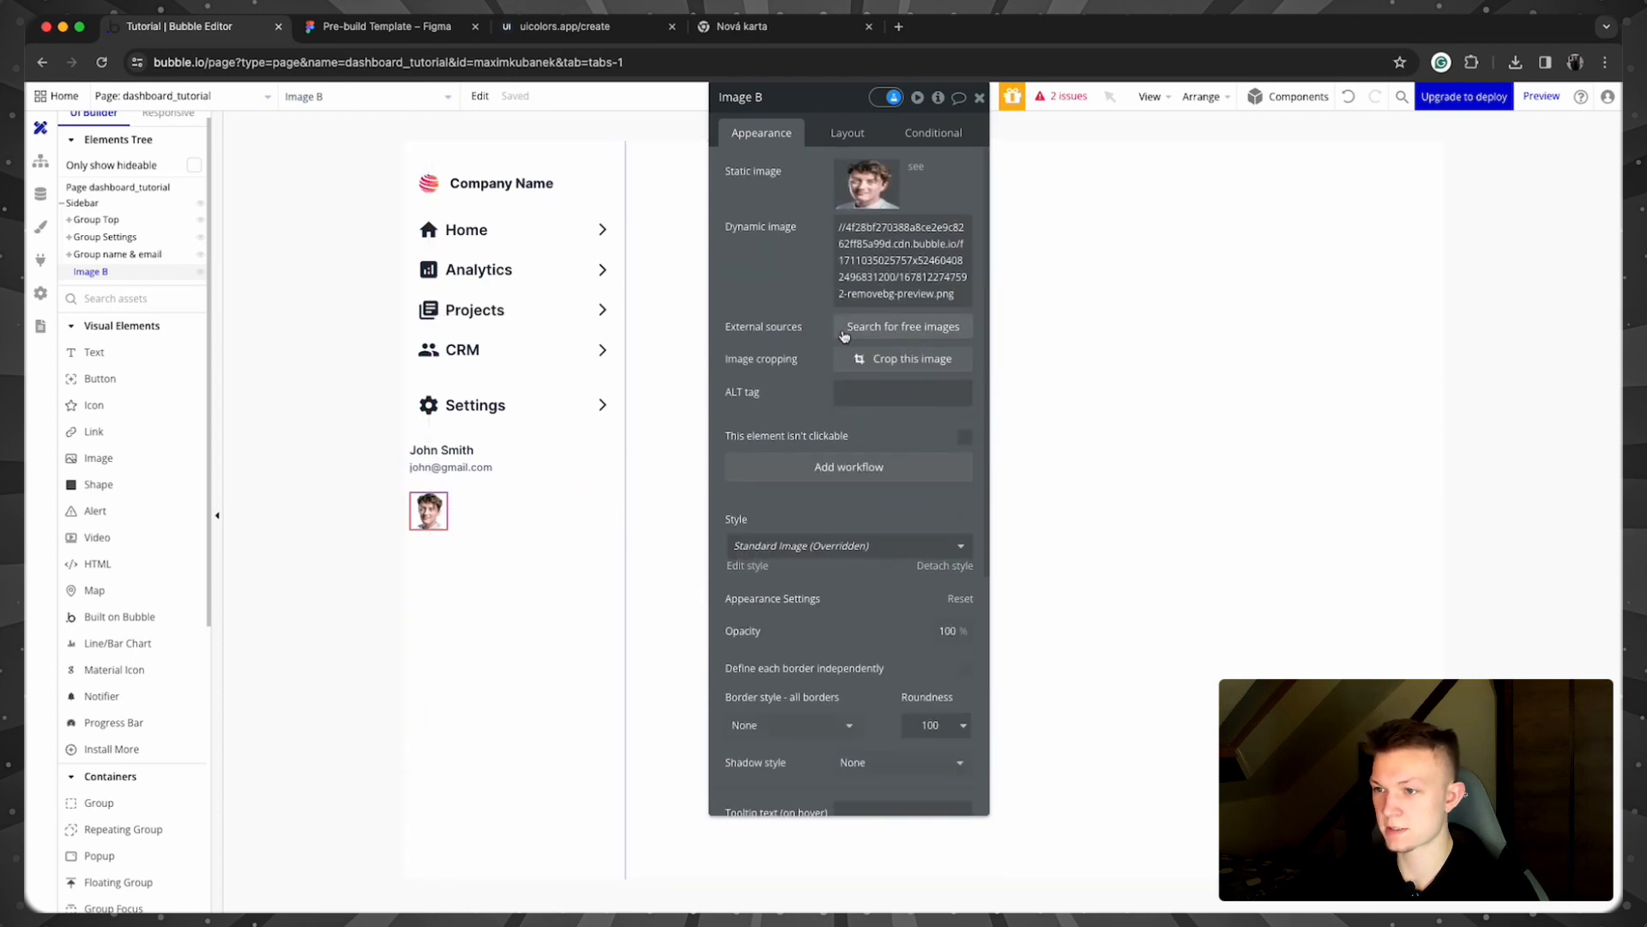
left_click(930, 283)
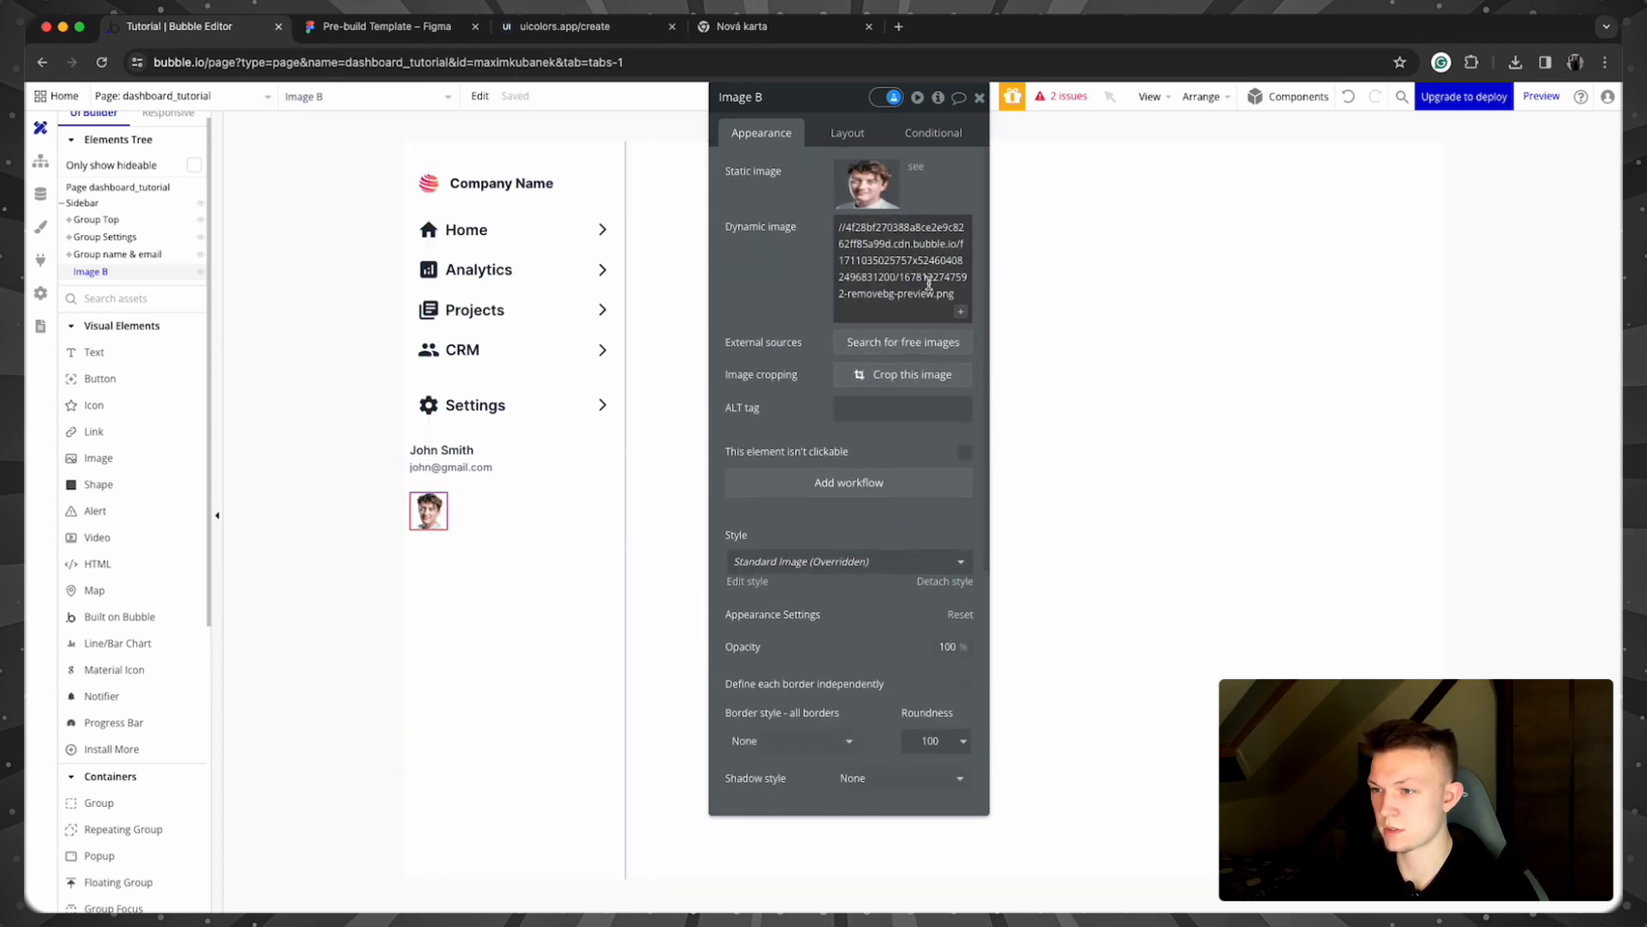
left_click(880, 293)
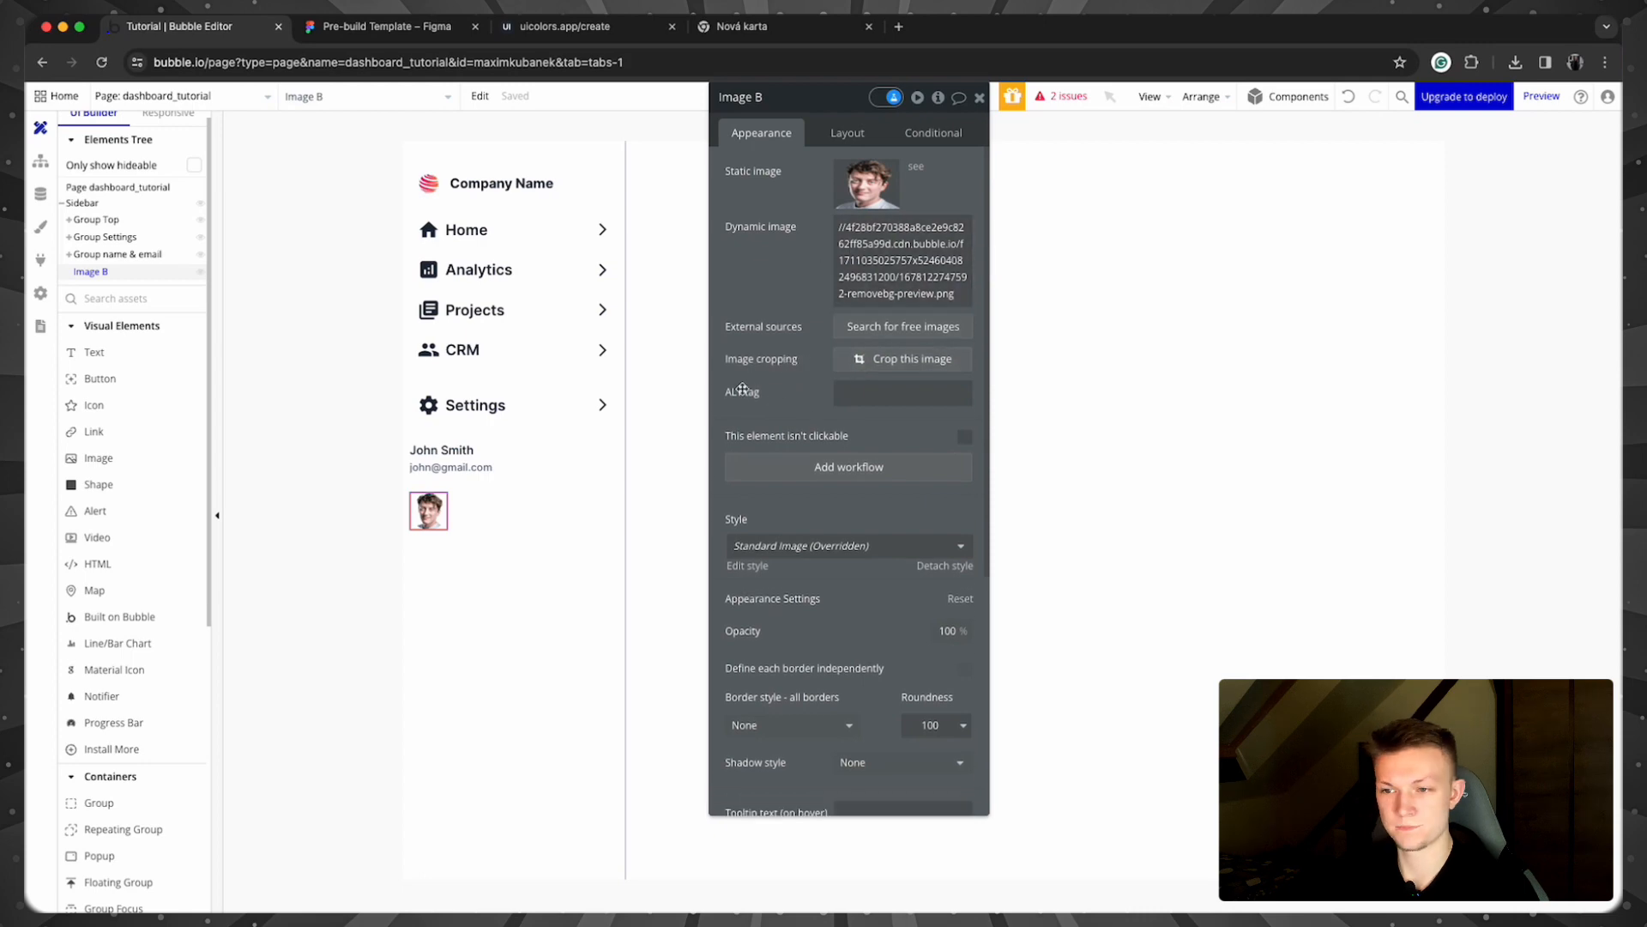
left_click(395, 517)
left_click(444, 515)
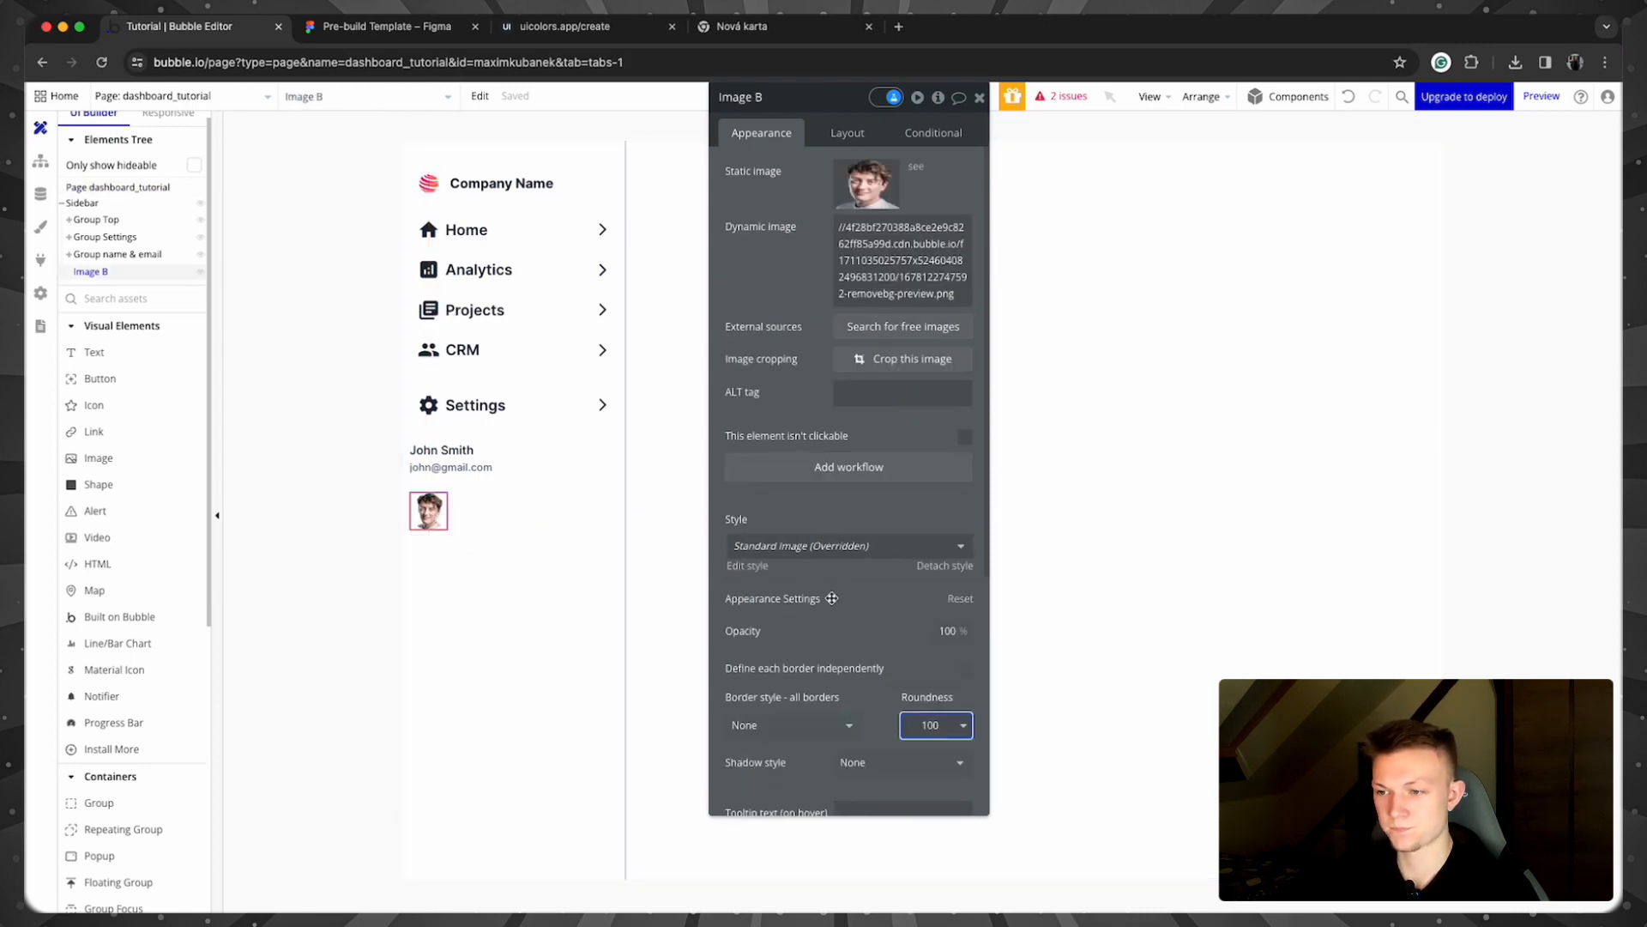
scroll(831, 598, "down", 3)
left_click(550, 479)
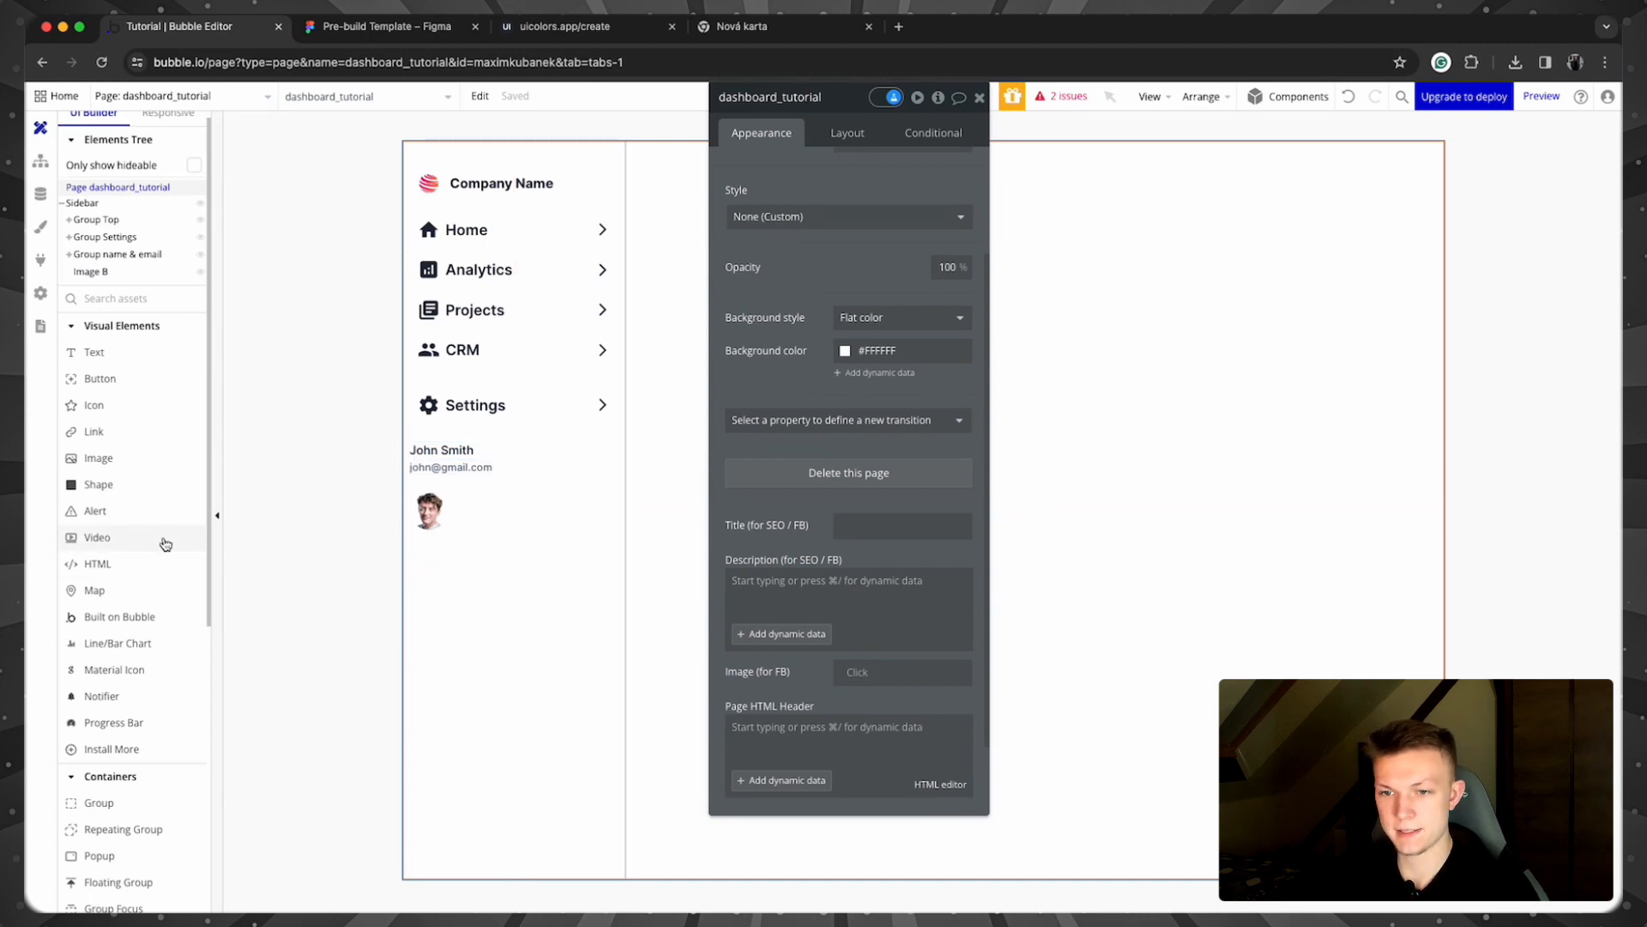
Step: Place a Material Icon below the avatar and choose the logout icon via a 'logo' search
left_click(140, 671)
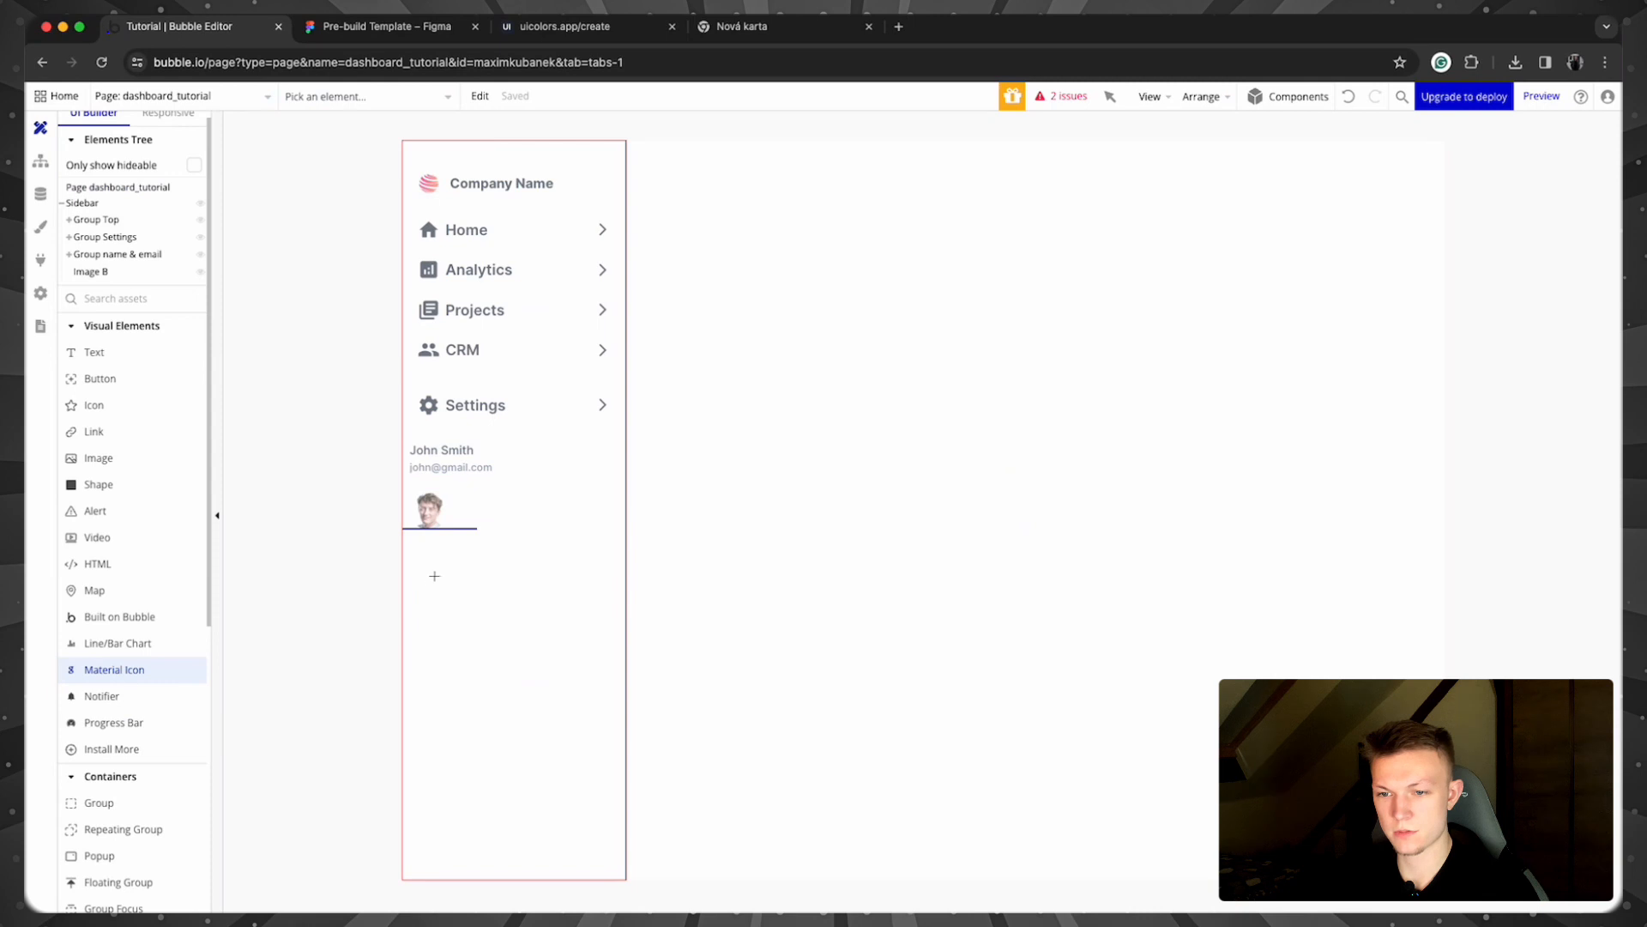
left_click_drag(417, 556, 456, 590)
type("logo")
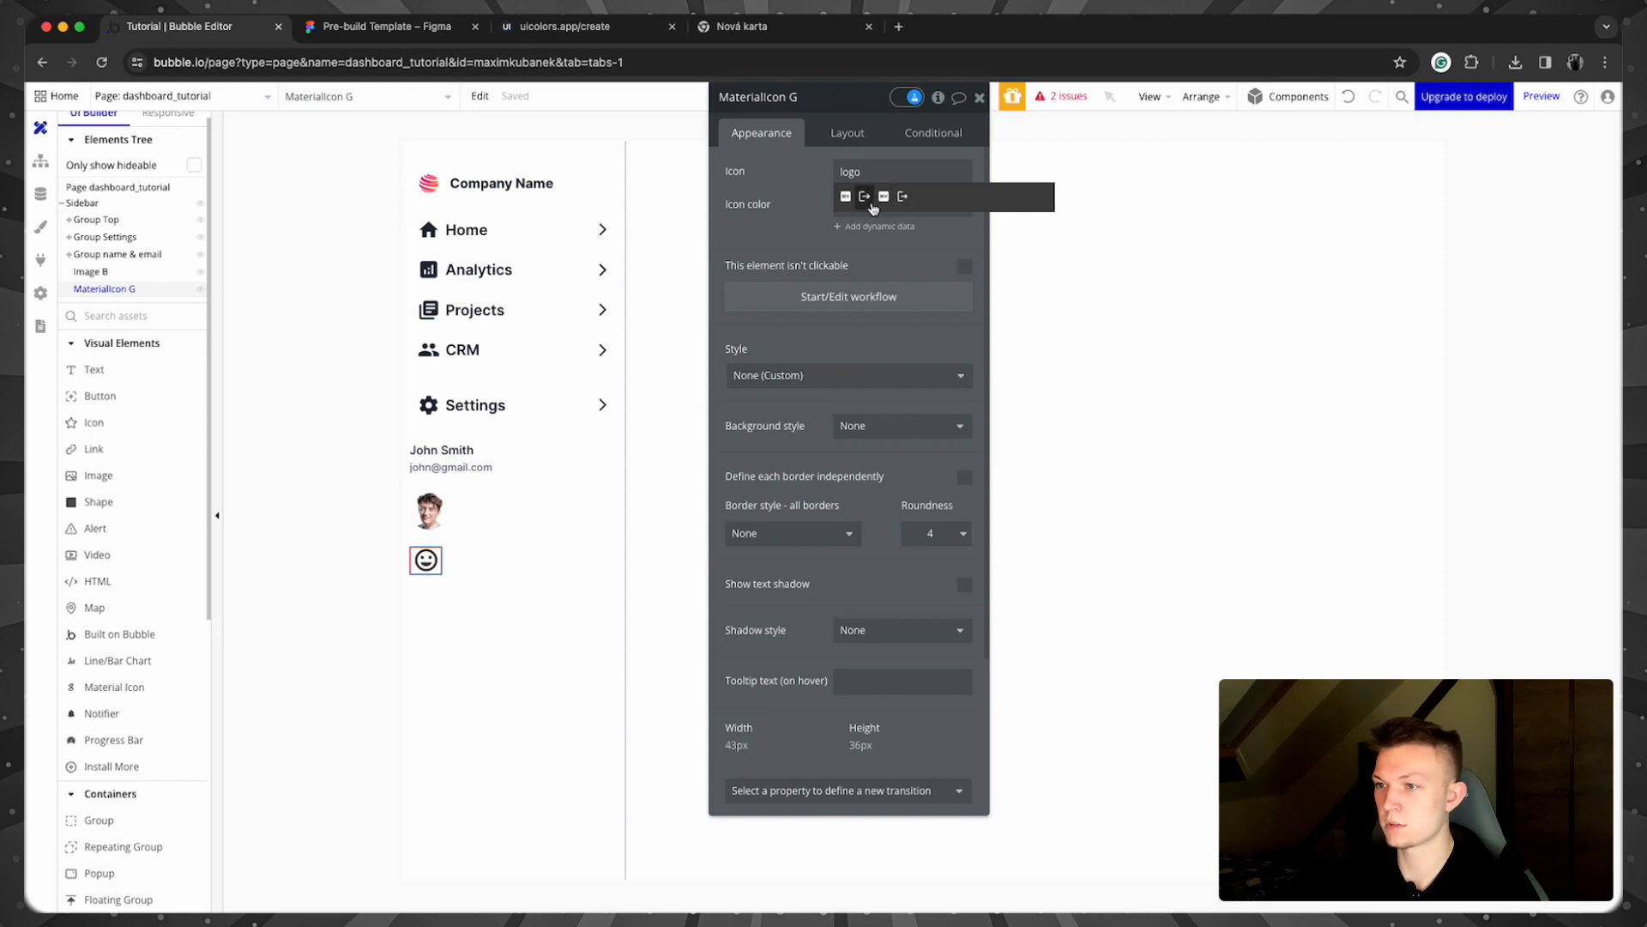
left_click(865, 197)
Step: Size the logout icon to 24 px width and 24 px height
left_click(847, 132)
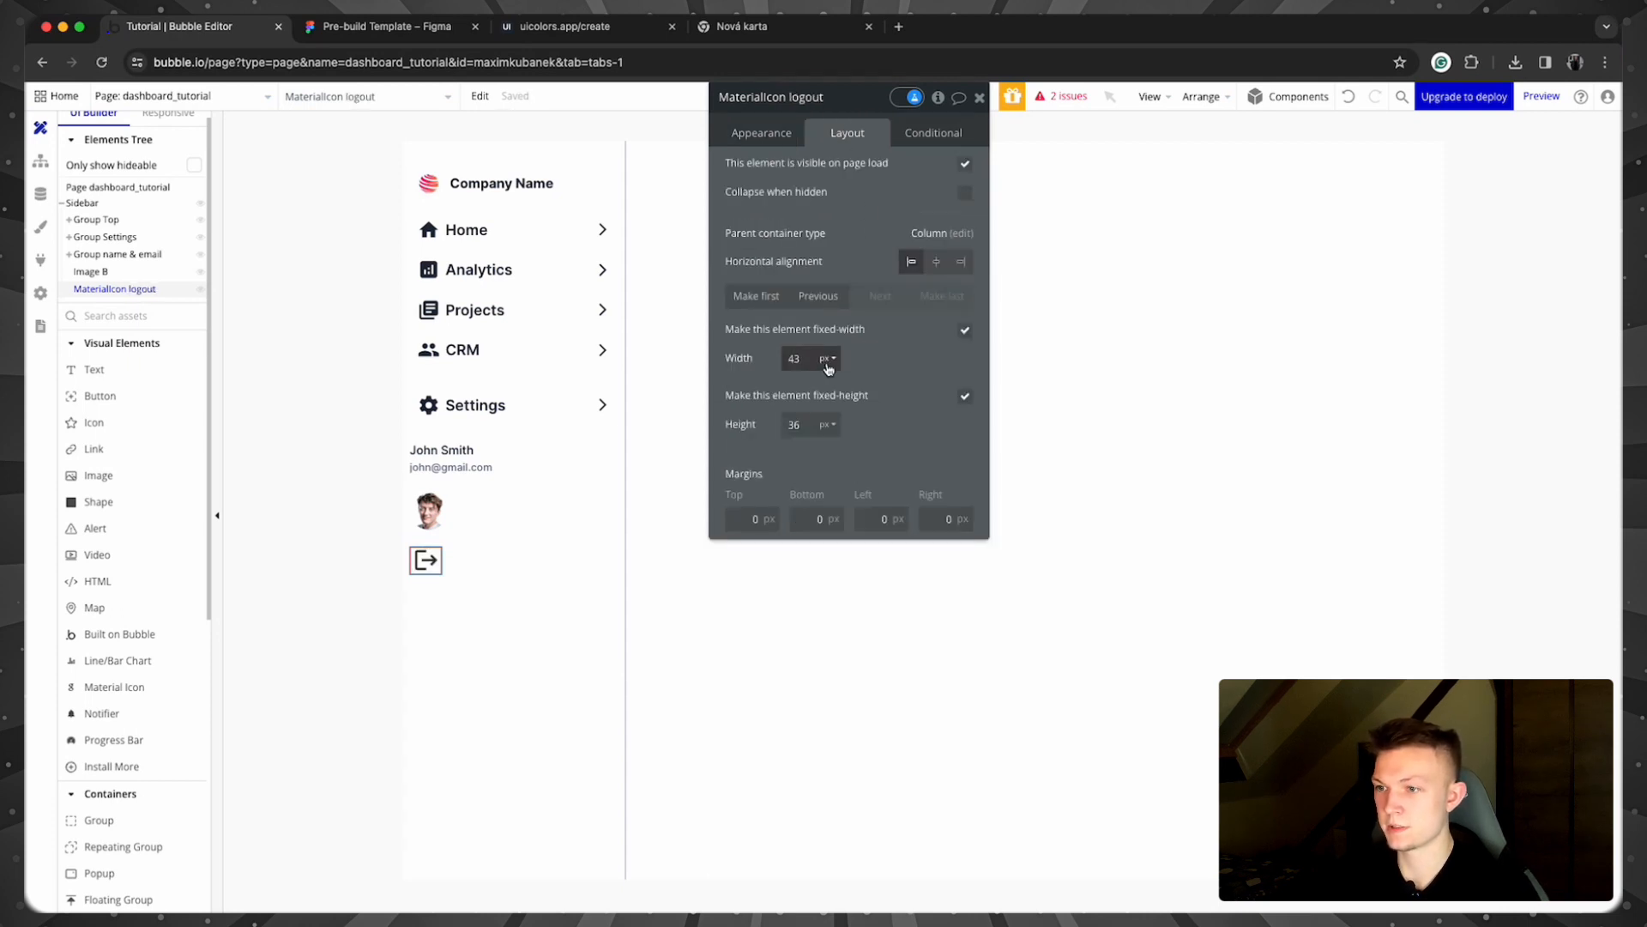
left_click(798, 358)
type("24")
key("Tab")
type("24")
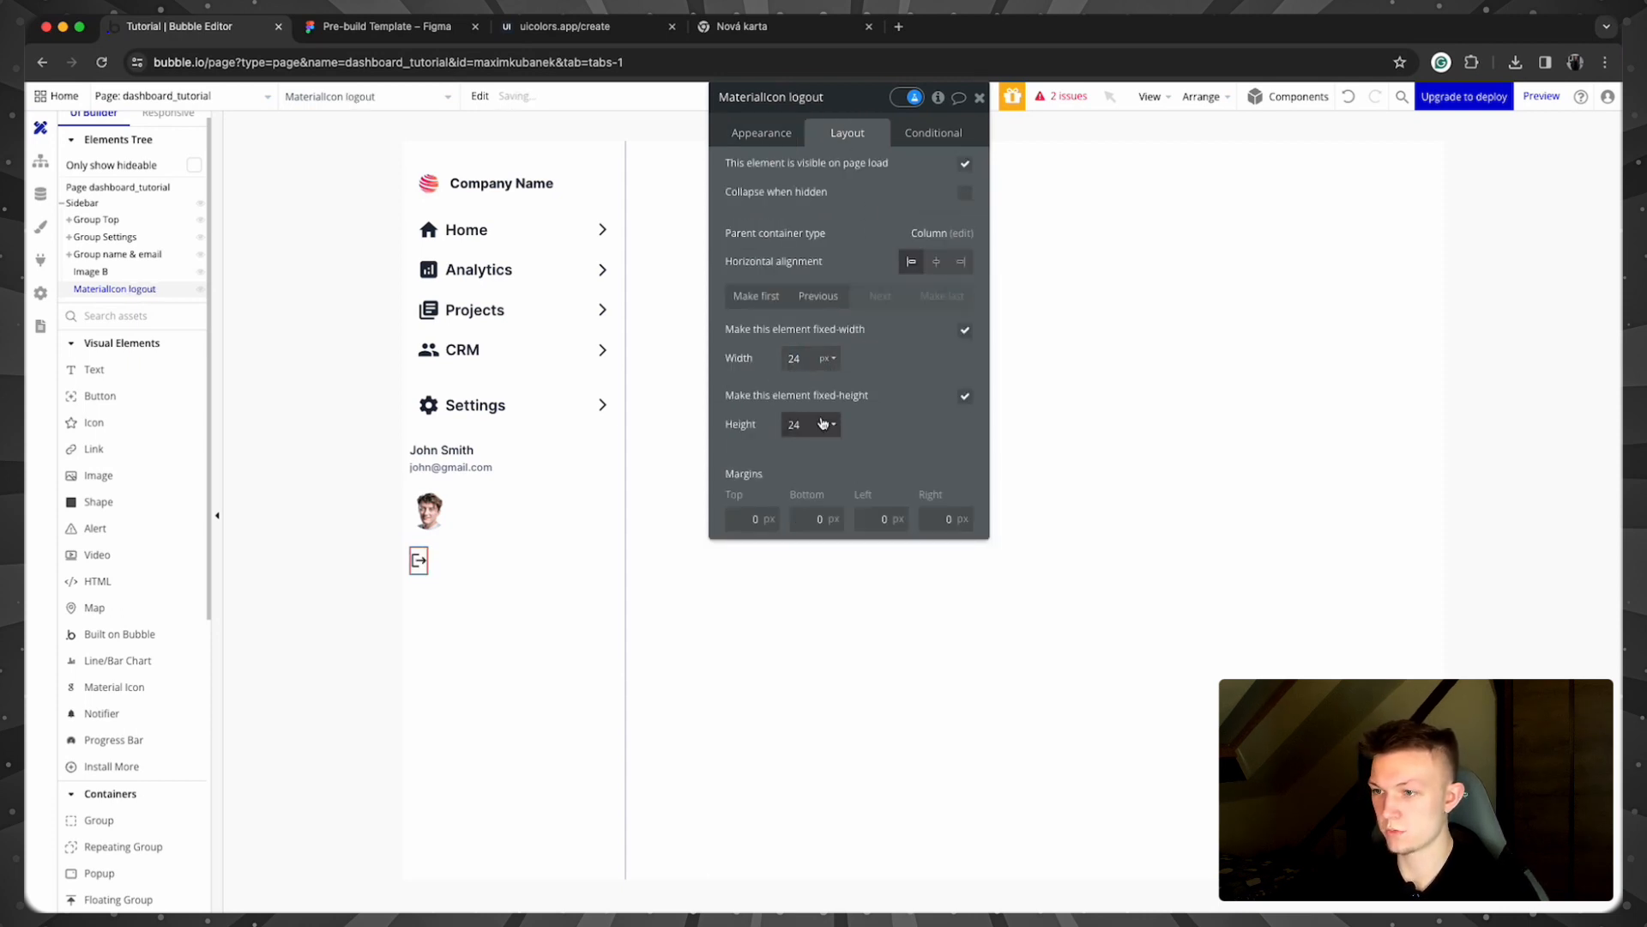
left_click(339, 556)
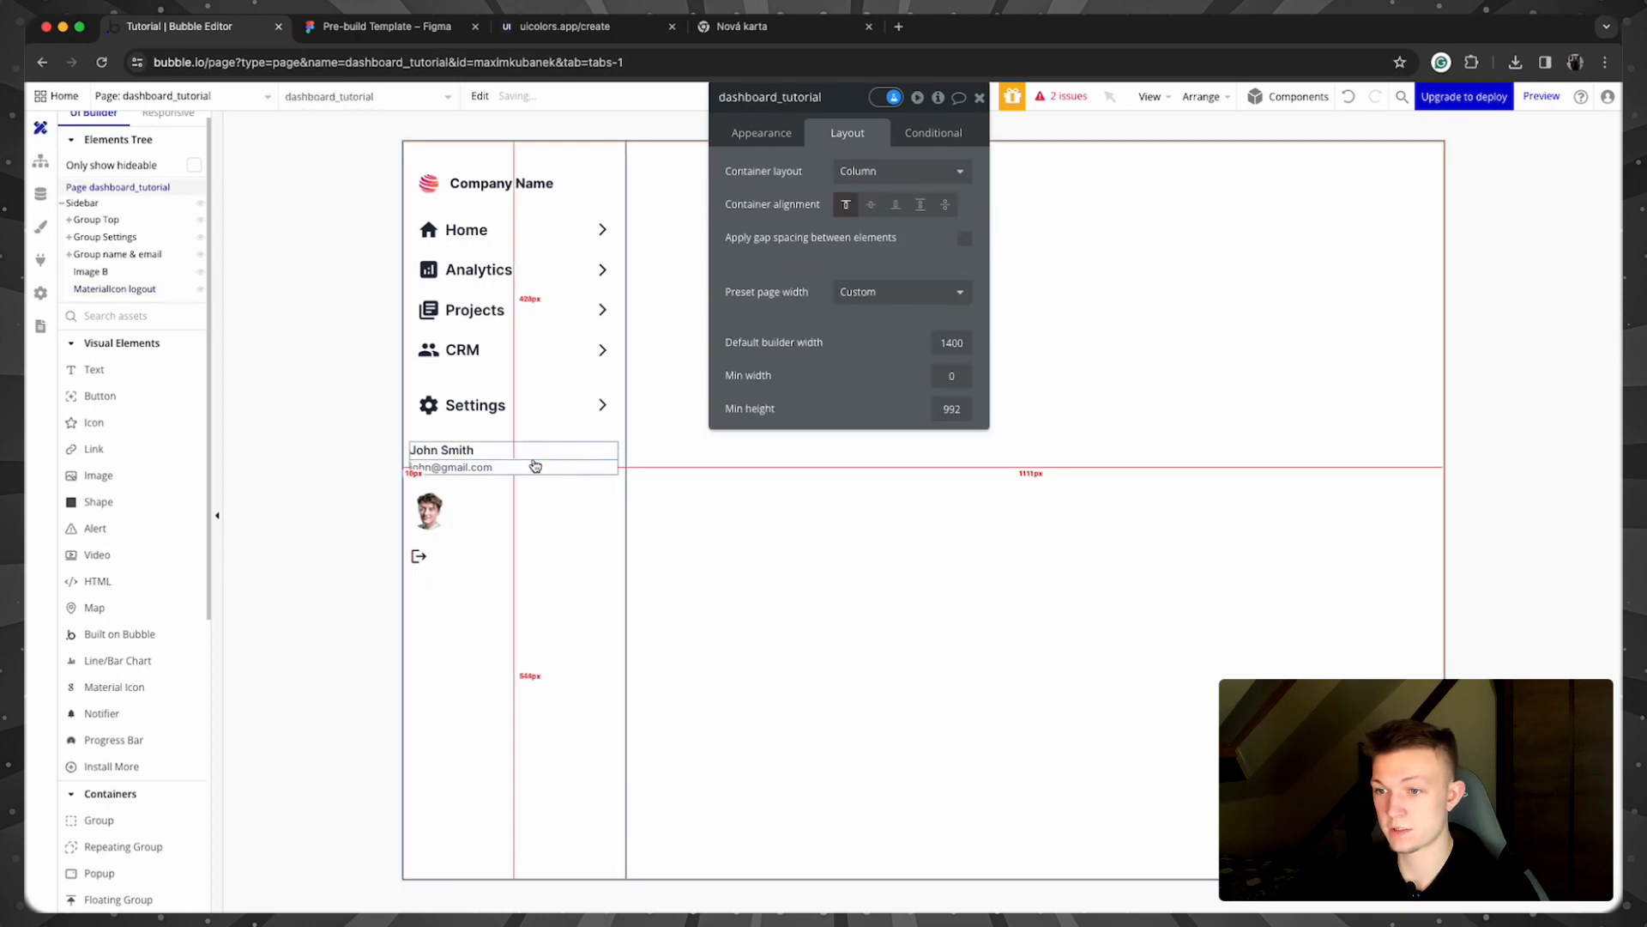
left_click(428, 513)
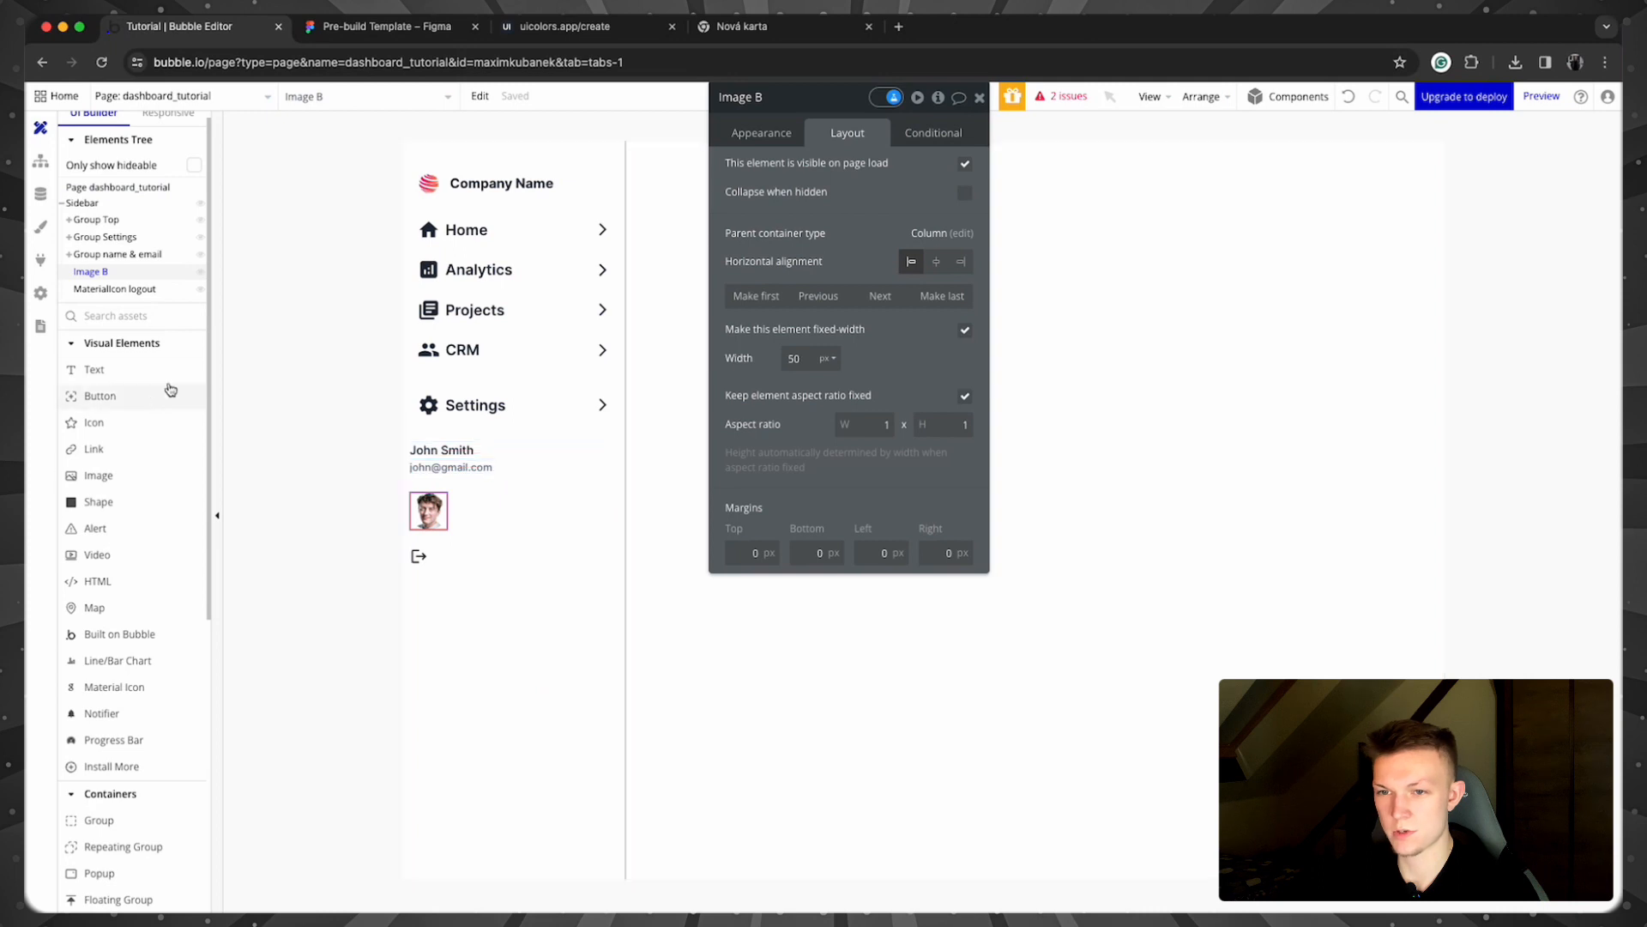
scroll(172, 300, "up", 1)
left_click(118, 267)
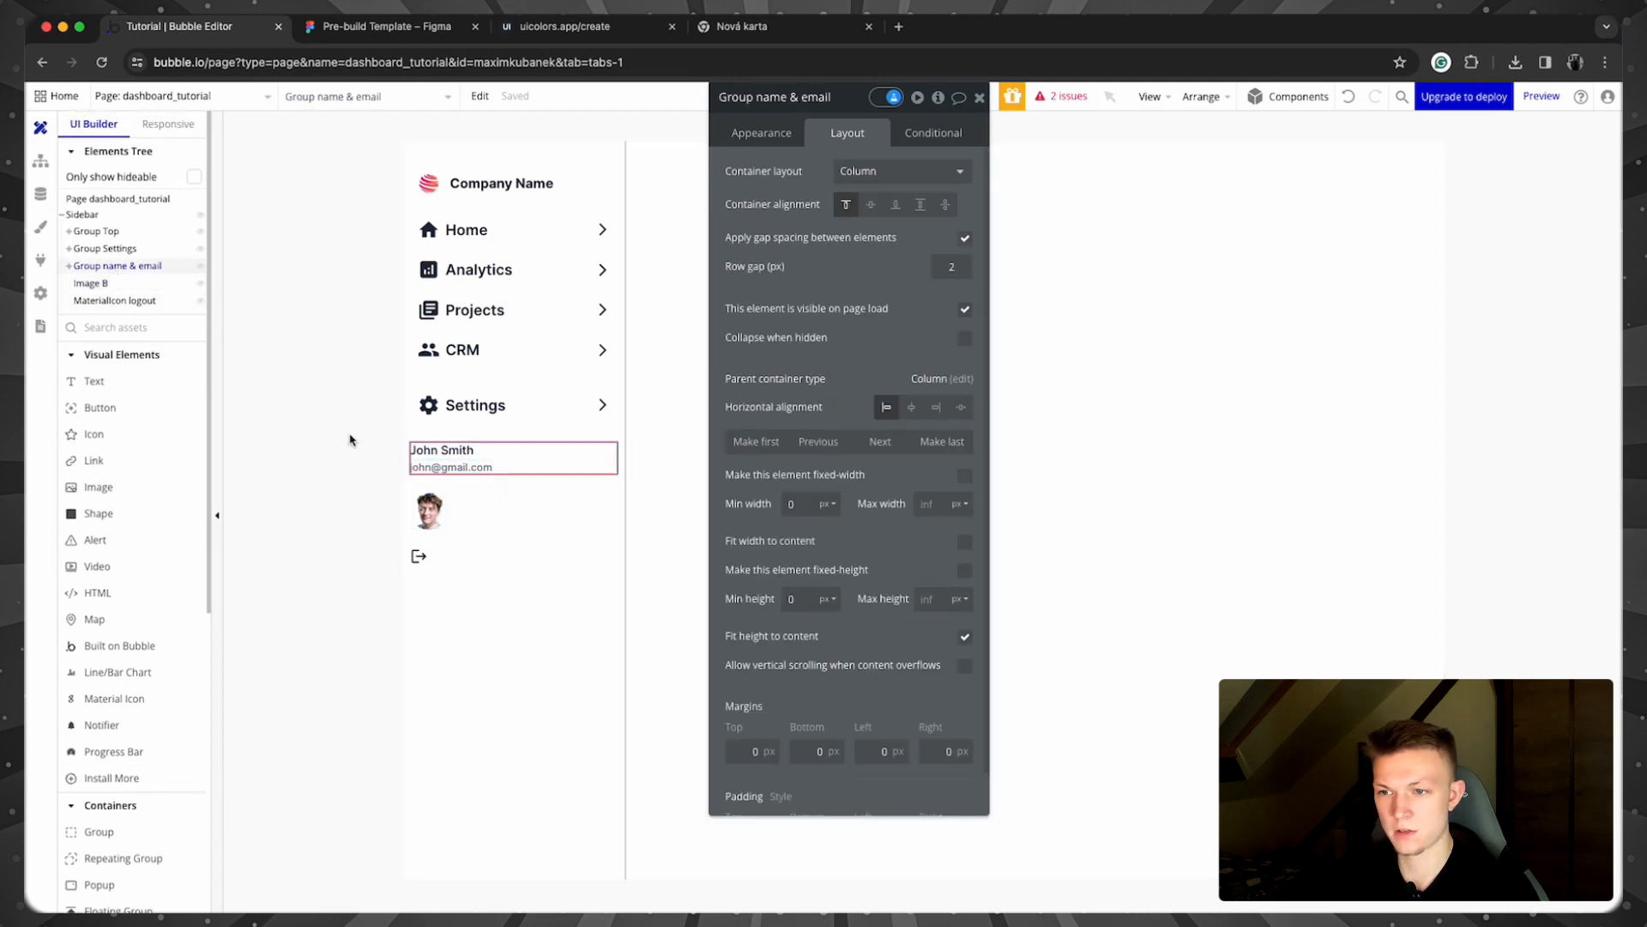
Step: Group the name-and-email group, avatar and logout icon into a row container
left_click(428, 511, "shift")
left_click(418, 557, "shift")
right_click(418, 557)
mouse_move(527, 659)
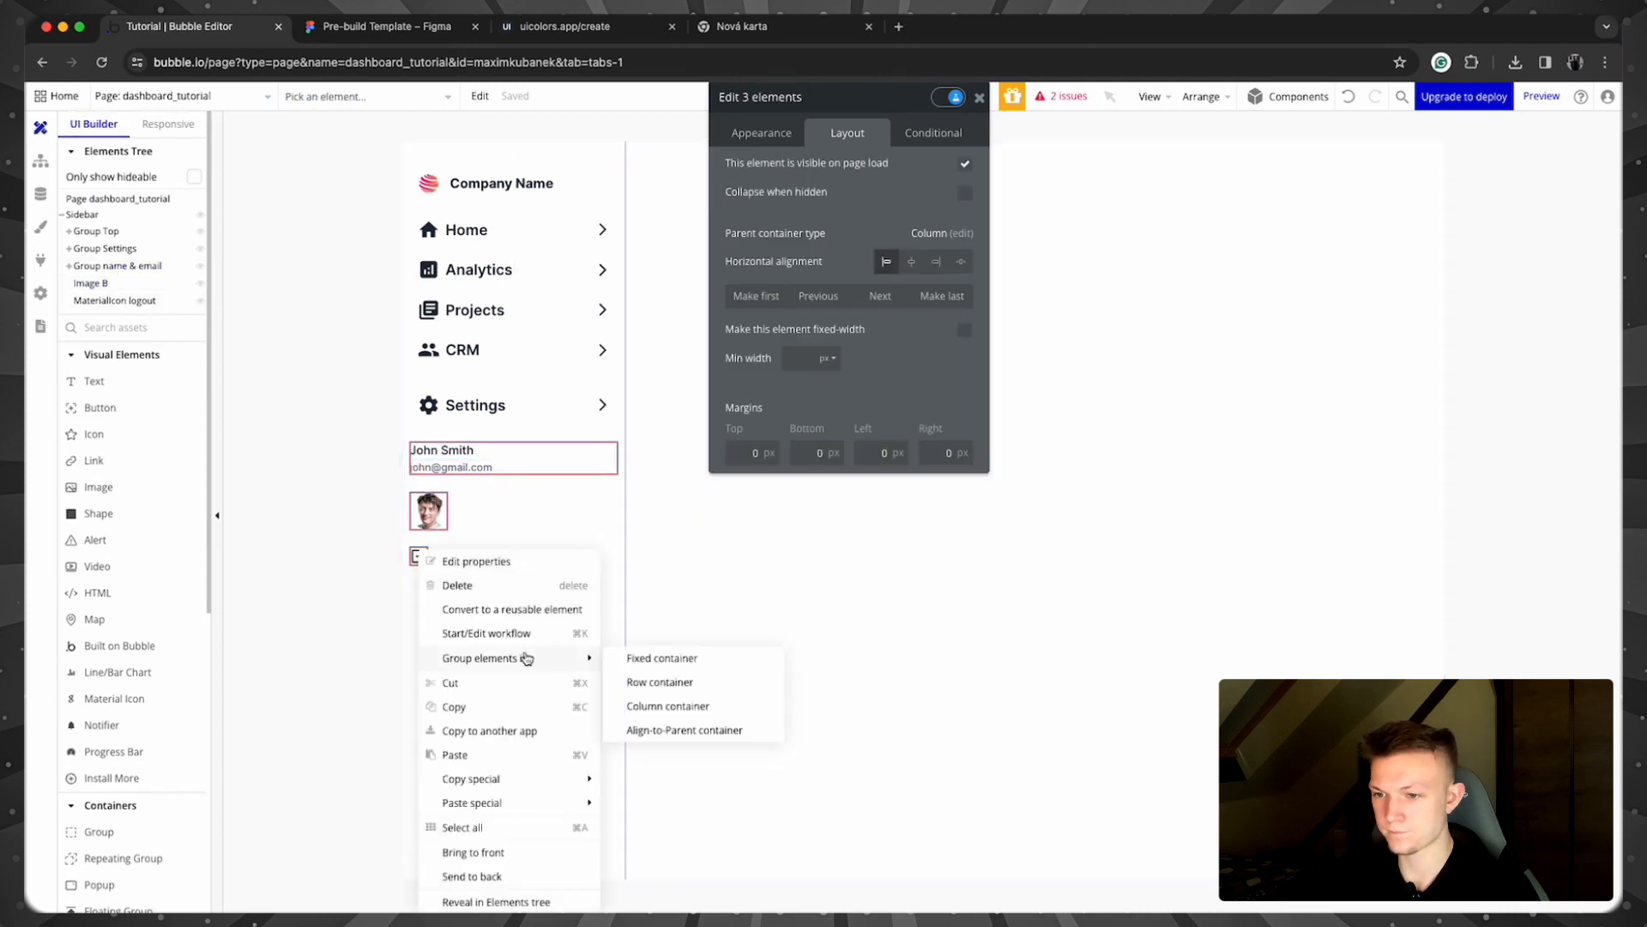
left_click(659, 682)
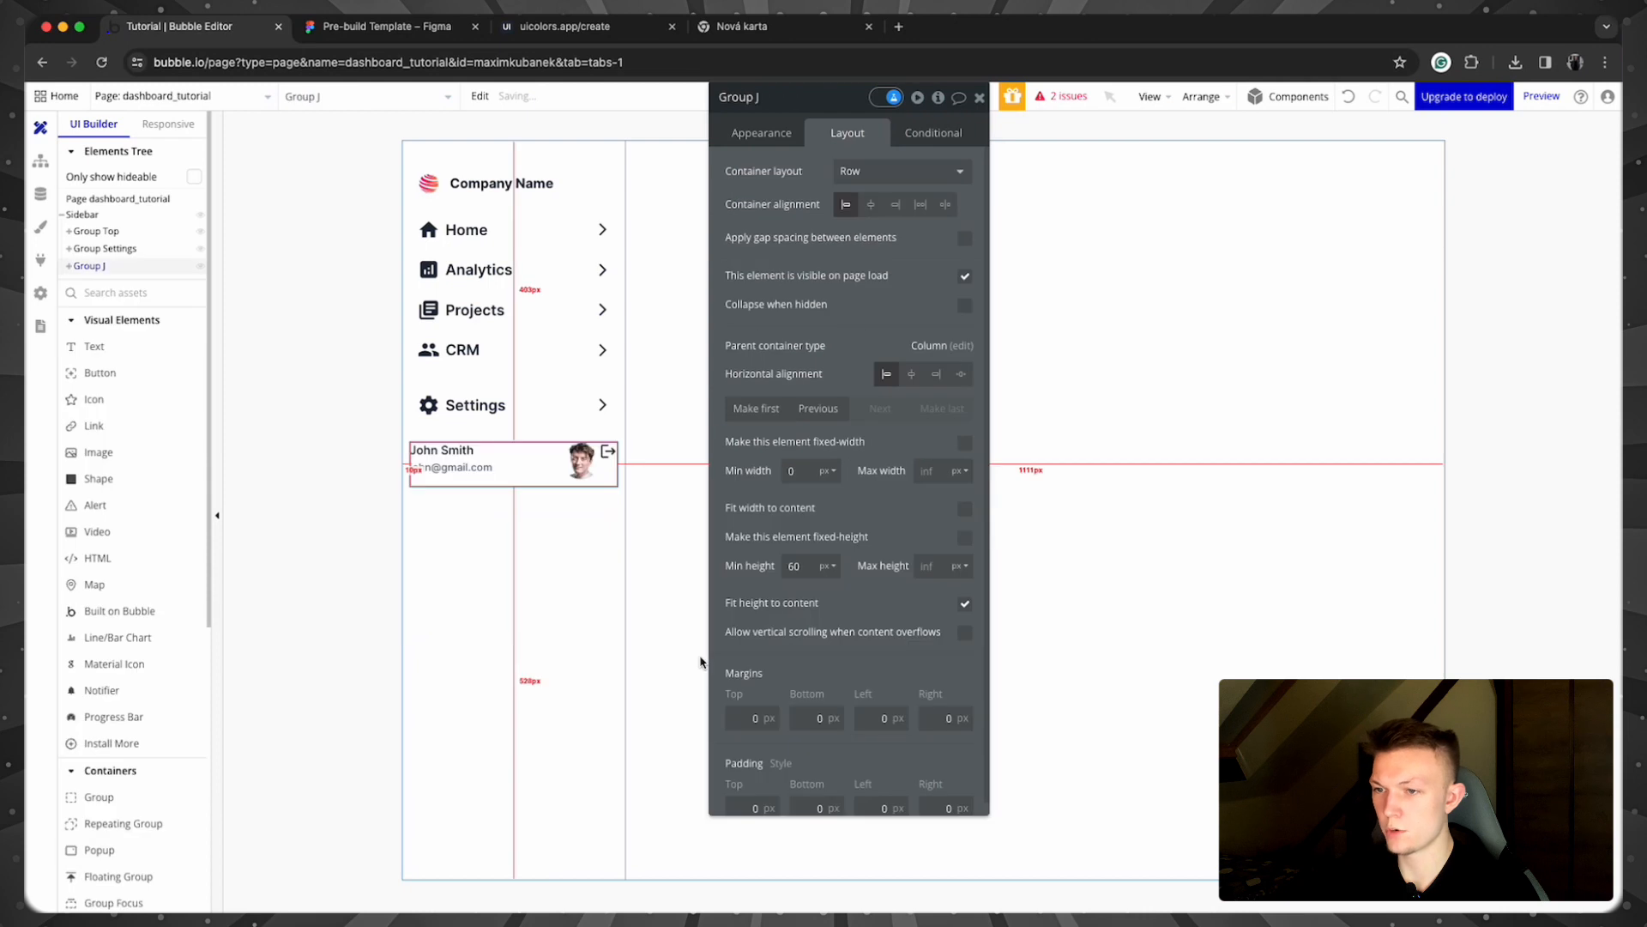
Step: Move the avatar to the start of the row and set the row's minimum height to 0
left_click(583, 462)
left_click(756, 295)
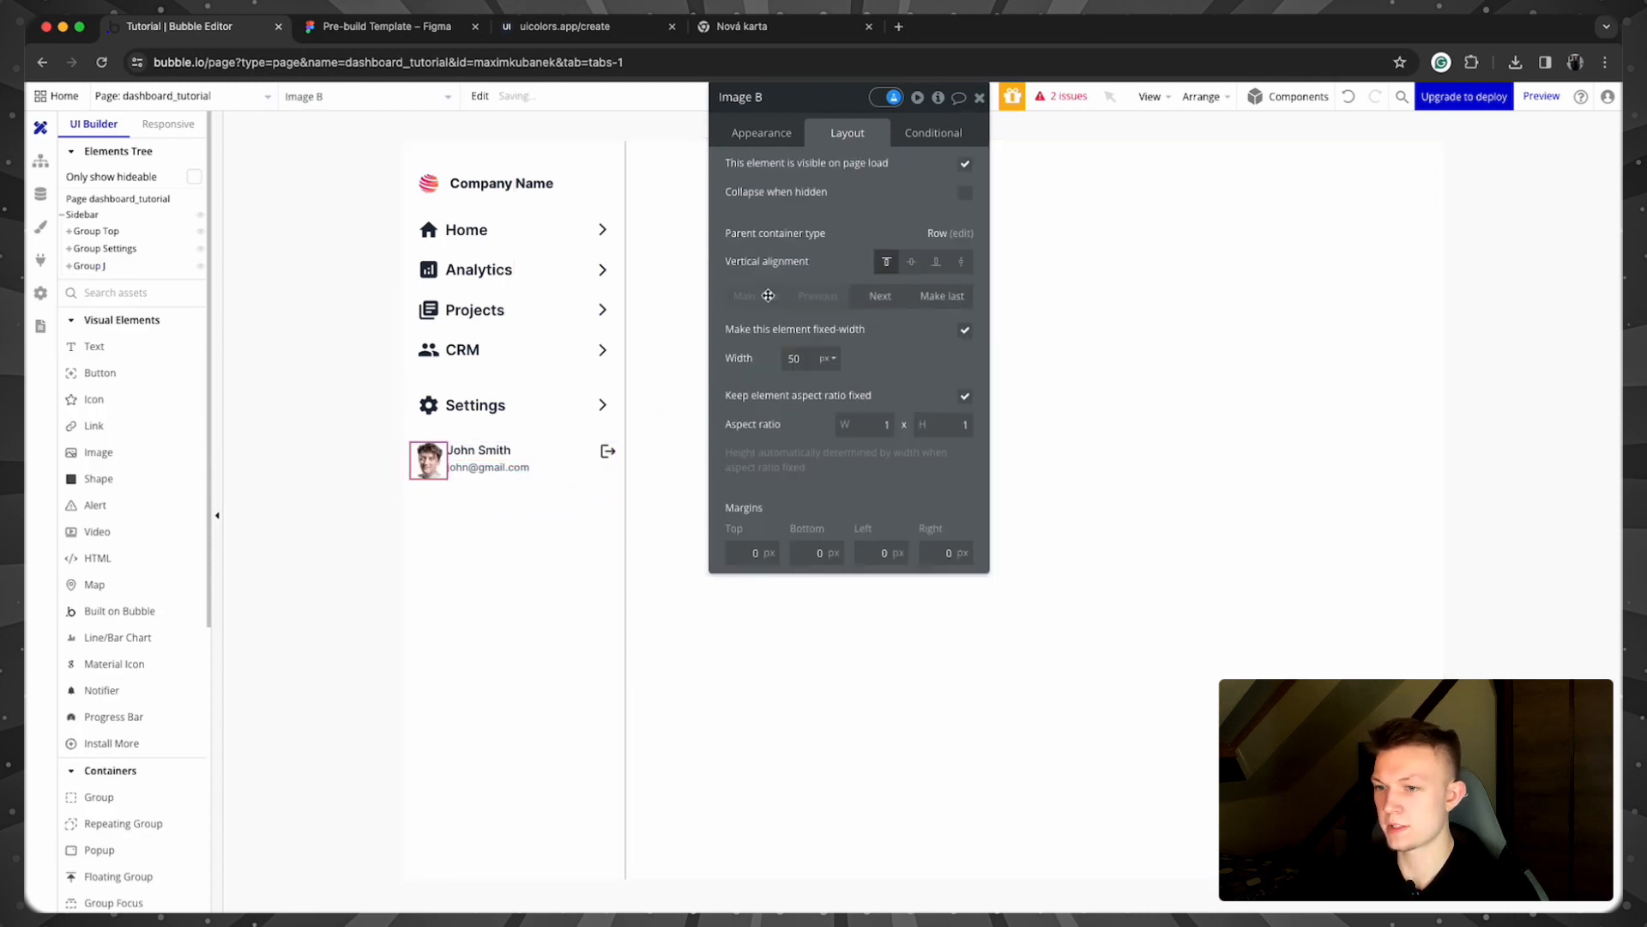
left_click(590, 482)
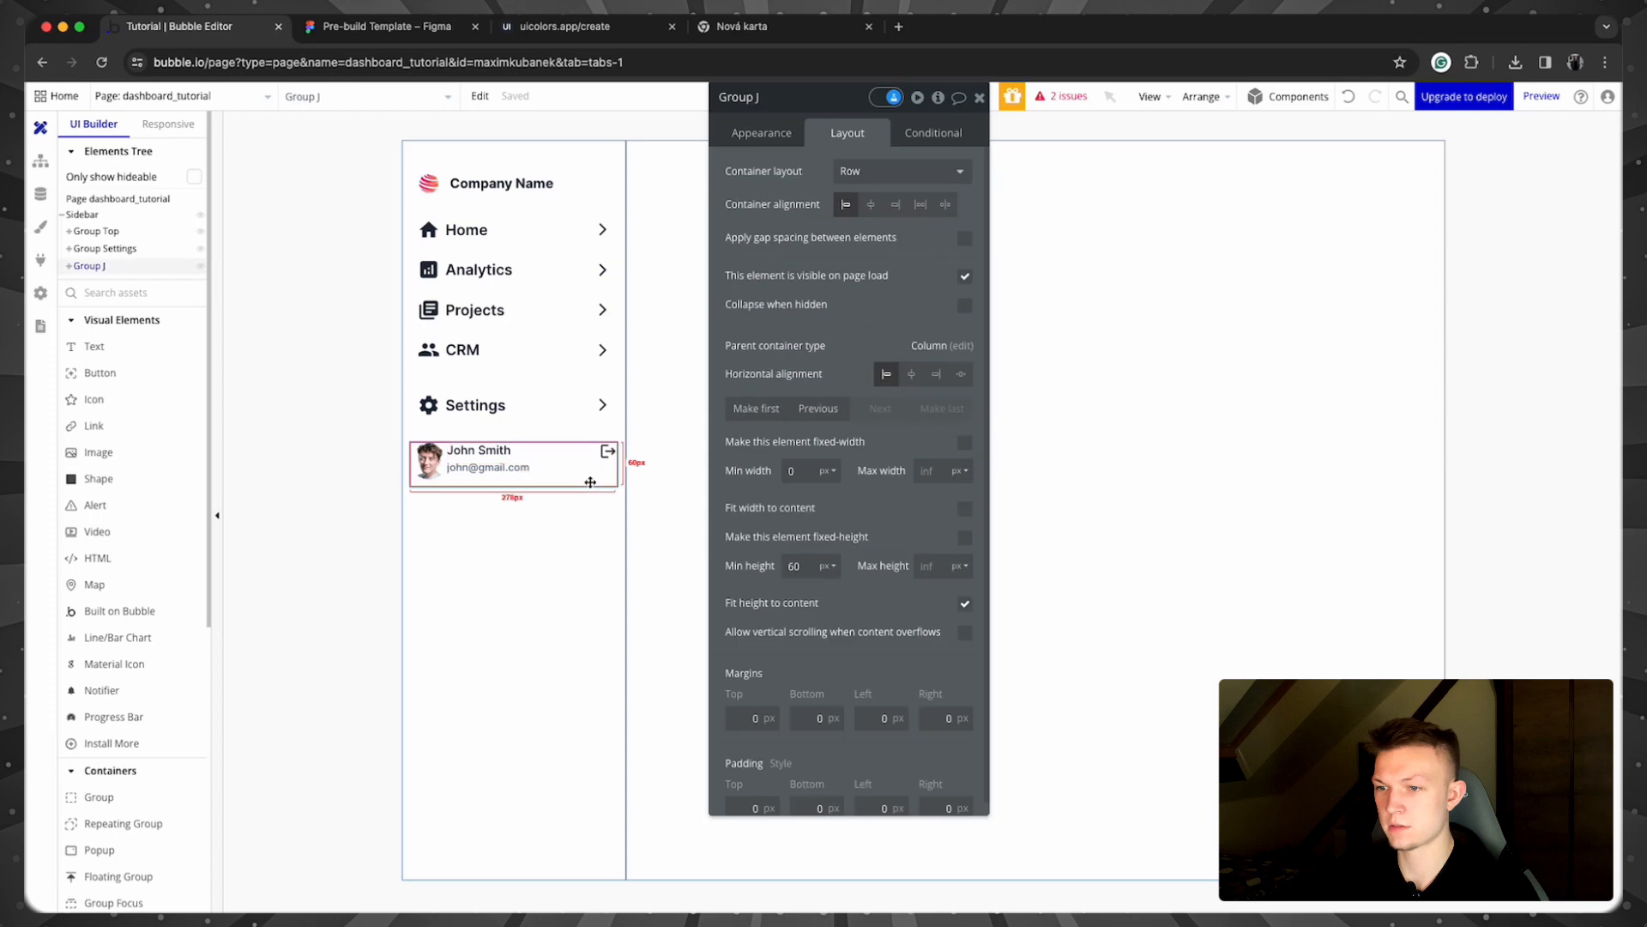
double_click(794, 568)
type("0")
left_click(835, 609)
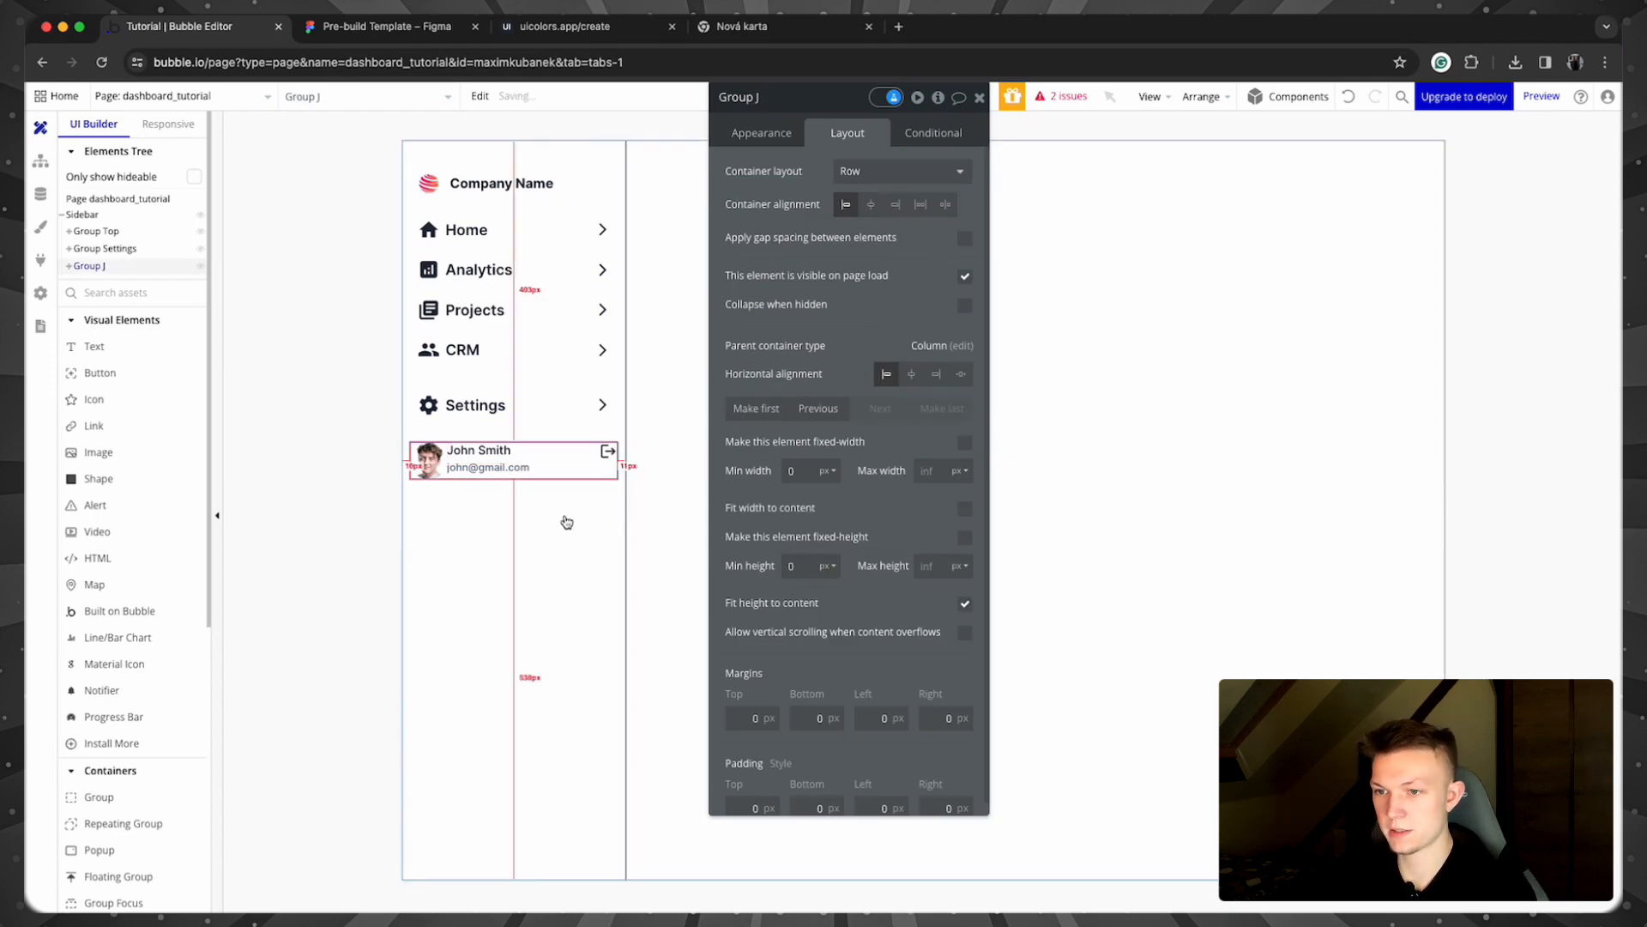
left_click(766, 105)
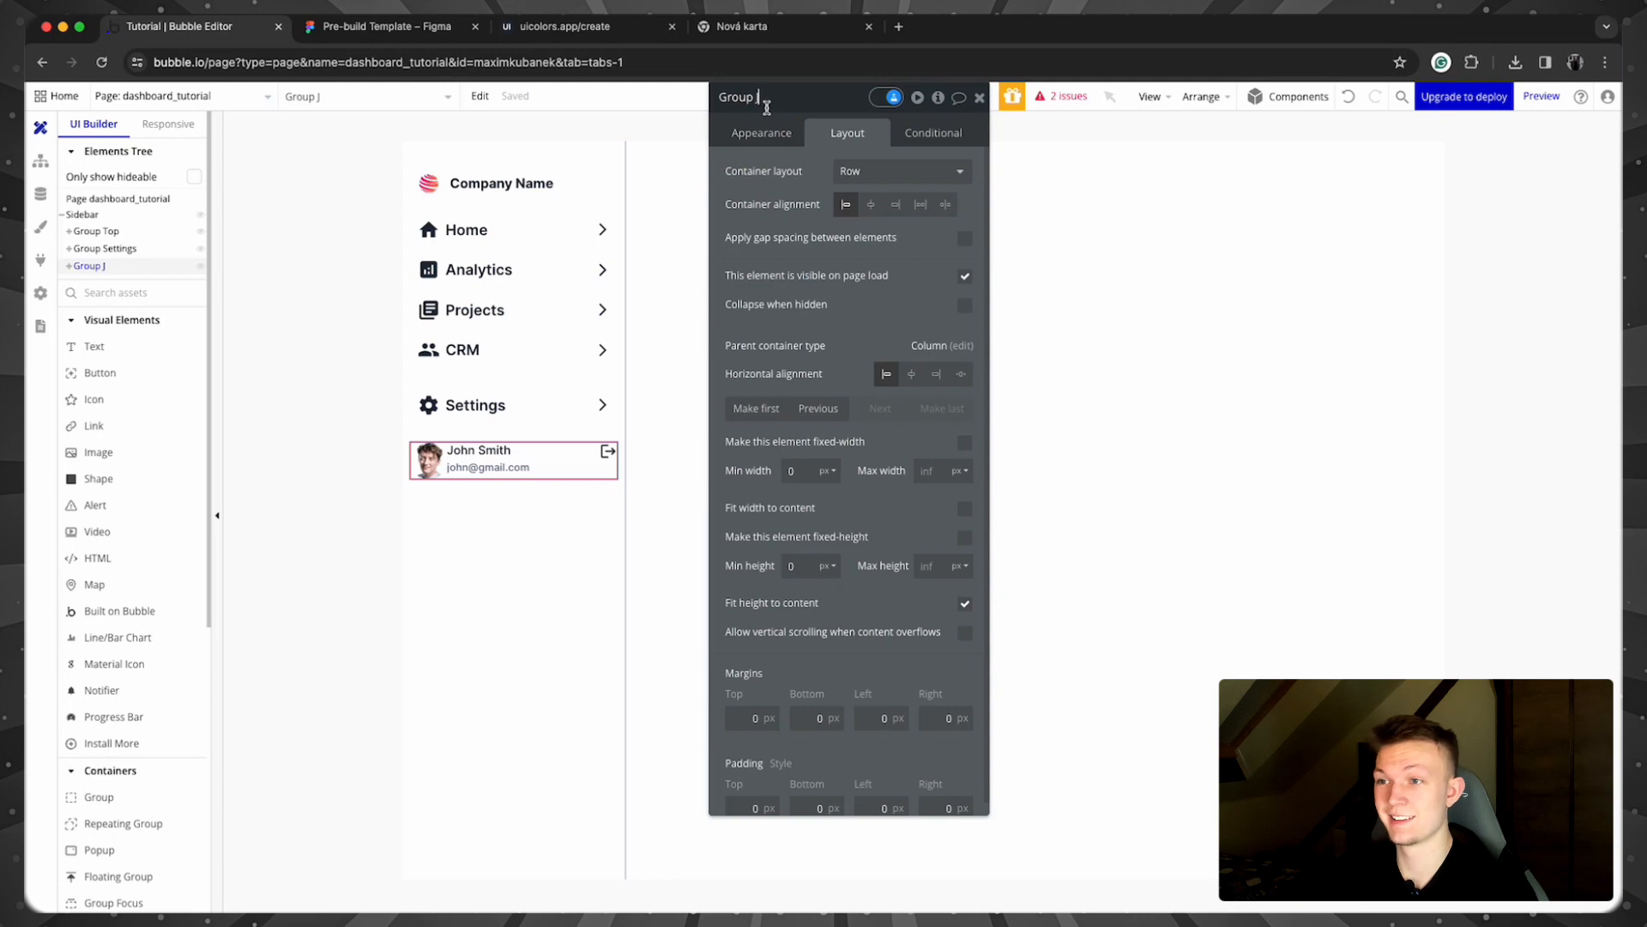
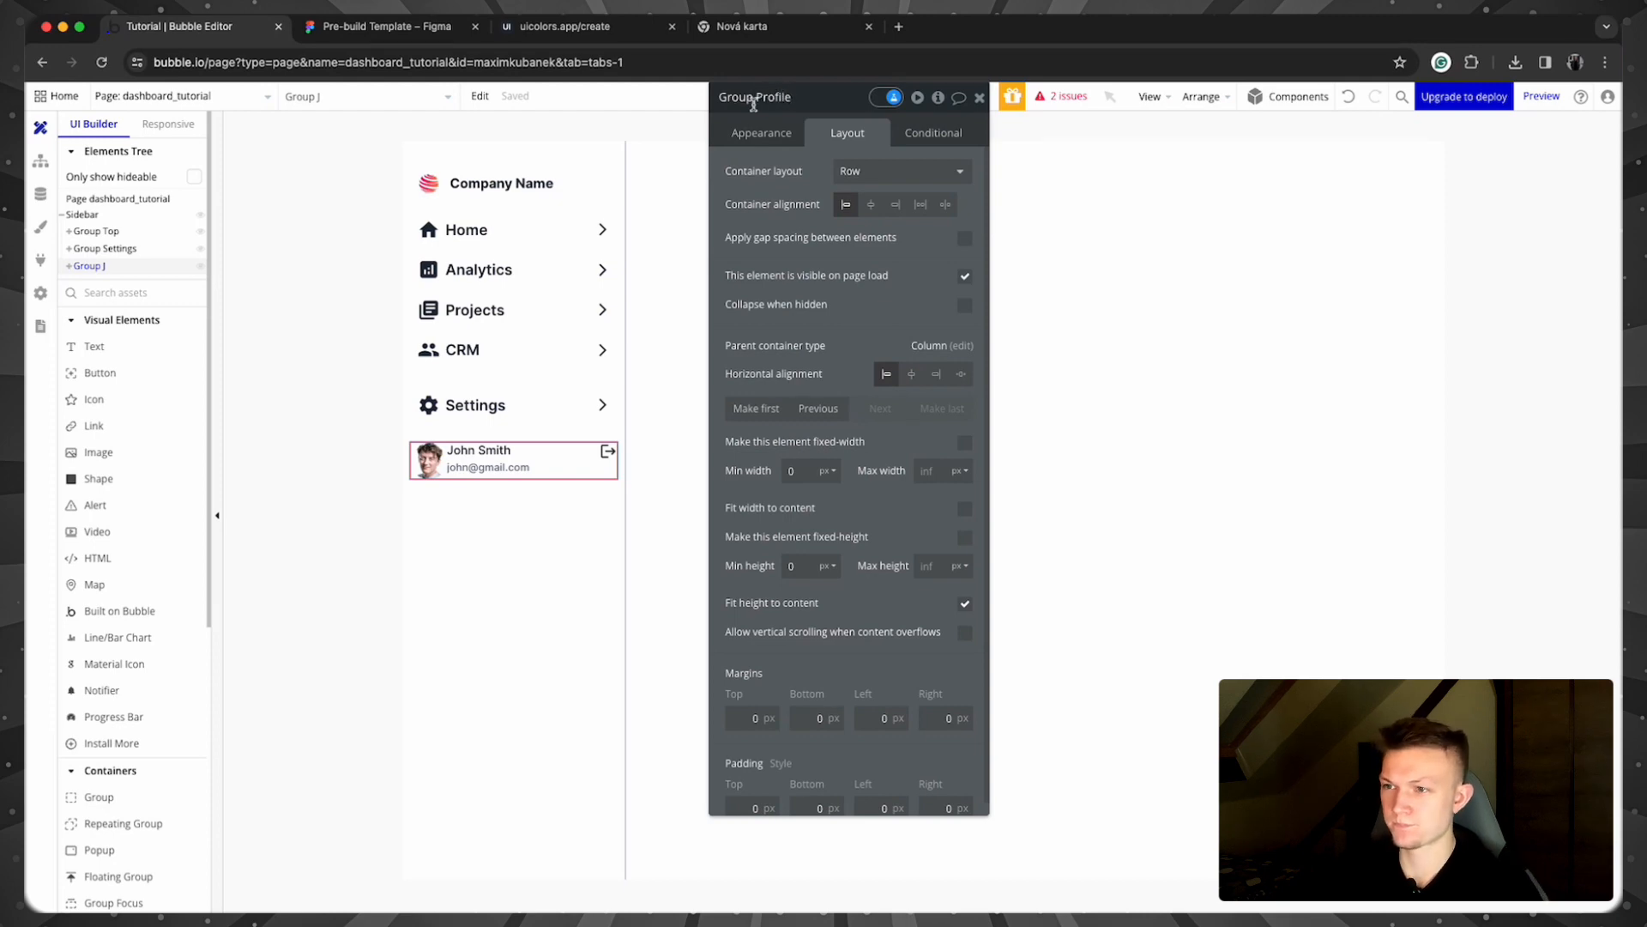
Step: Name the group Group Profile, with content type User and data source Current User
key("Return")
left_click(755, 133)
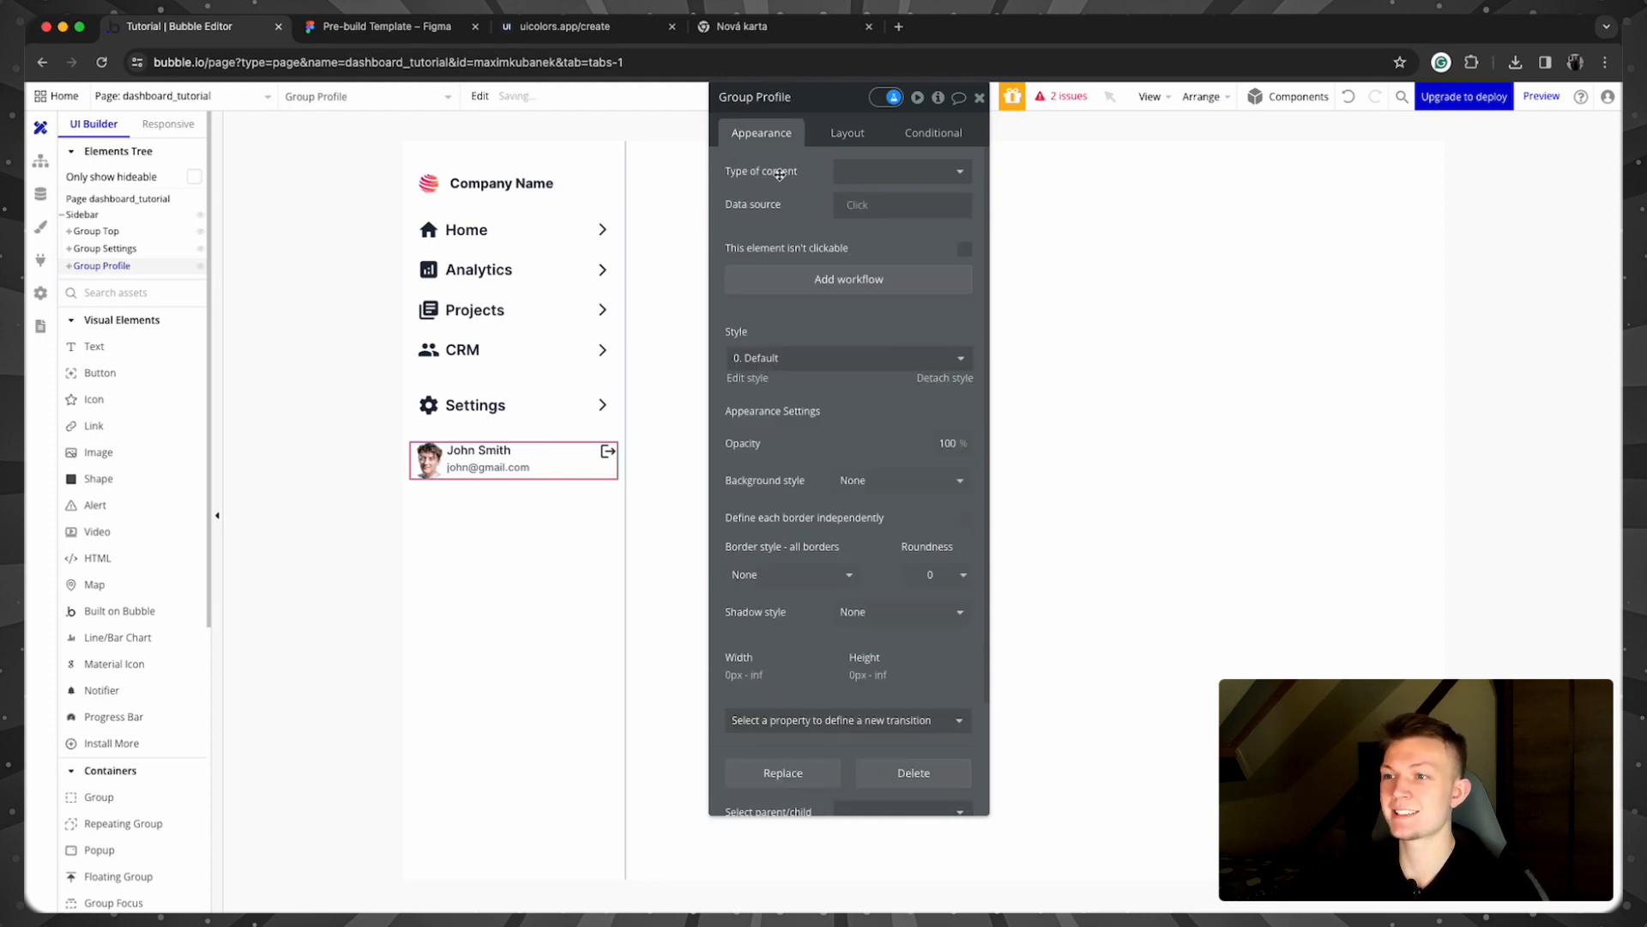
left_click(892, 175)
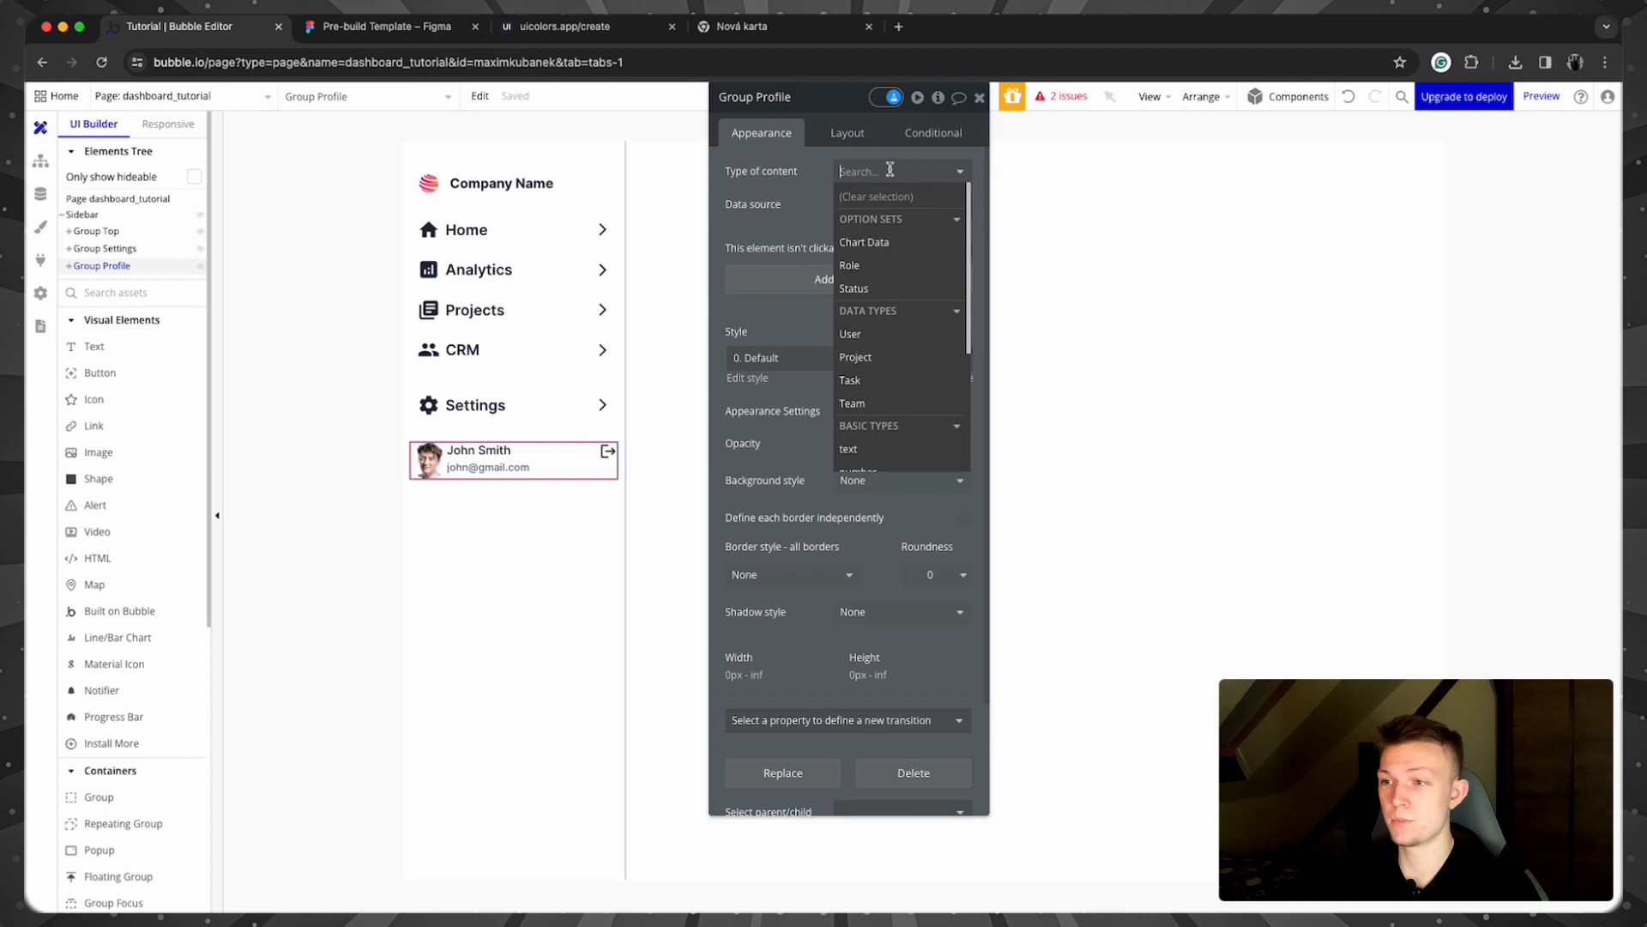
left_click(887, 337)
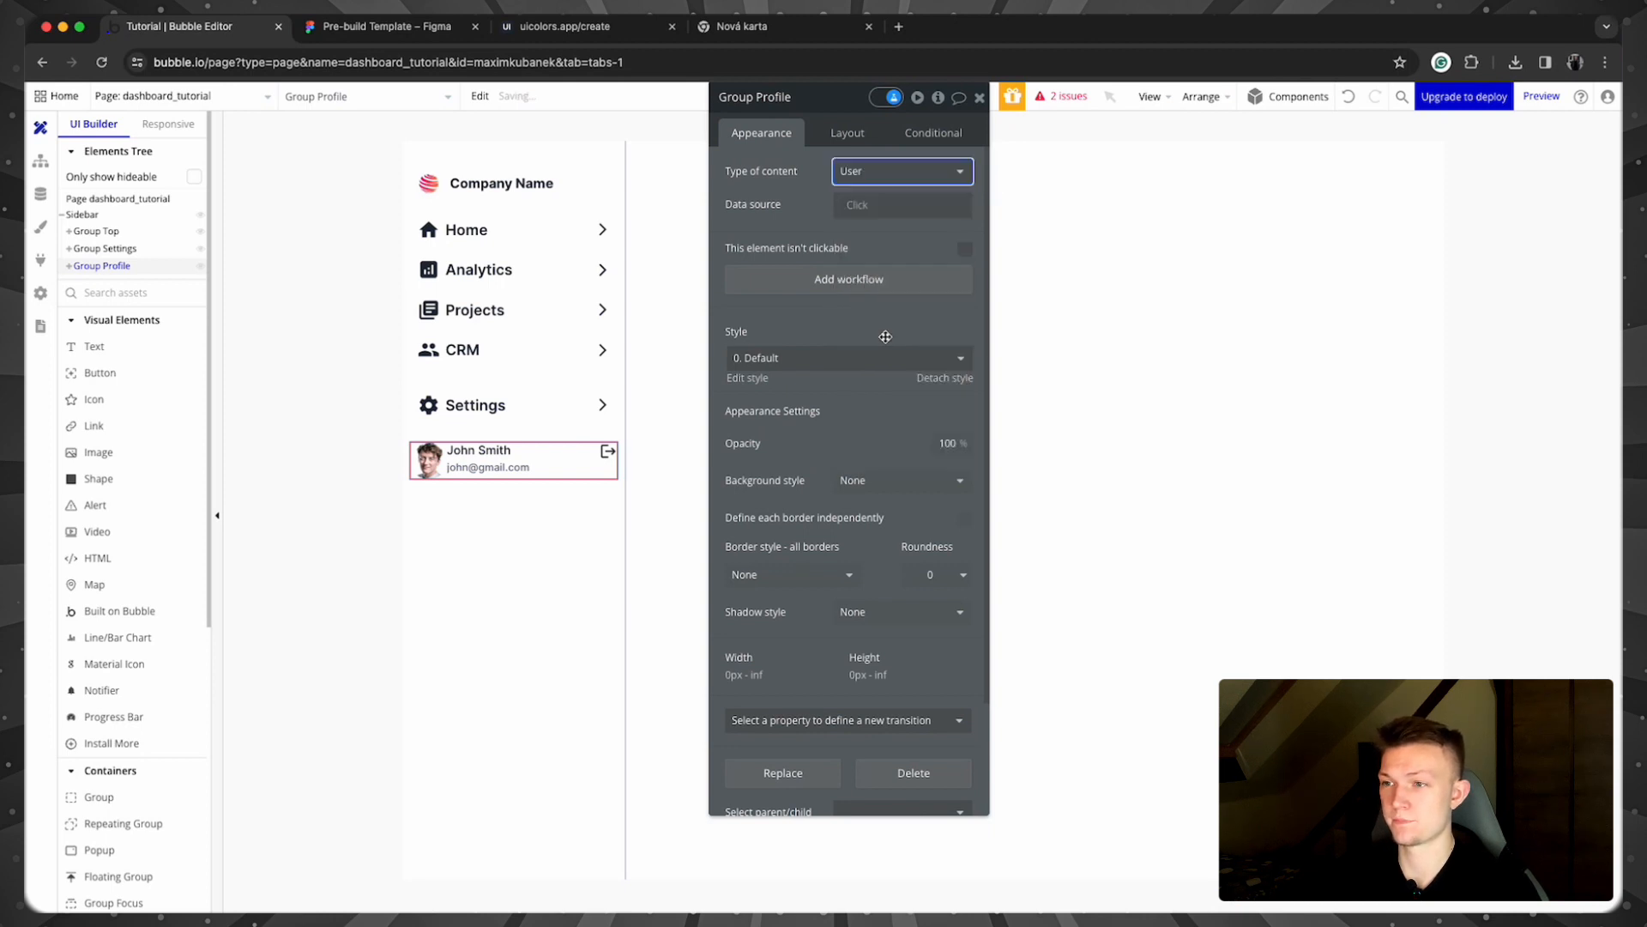
left_click(833, 216)
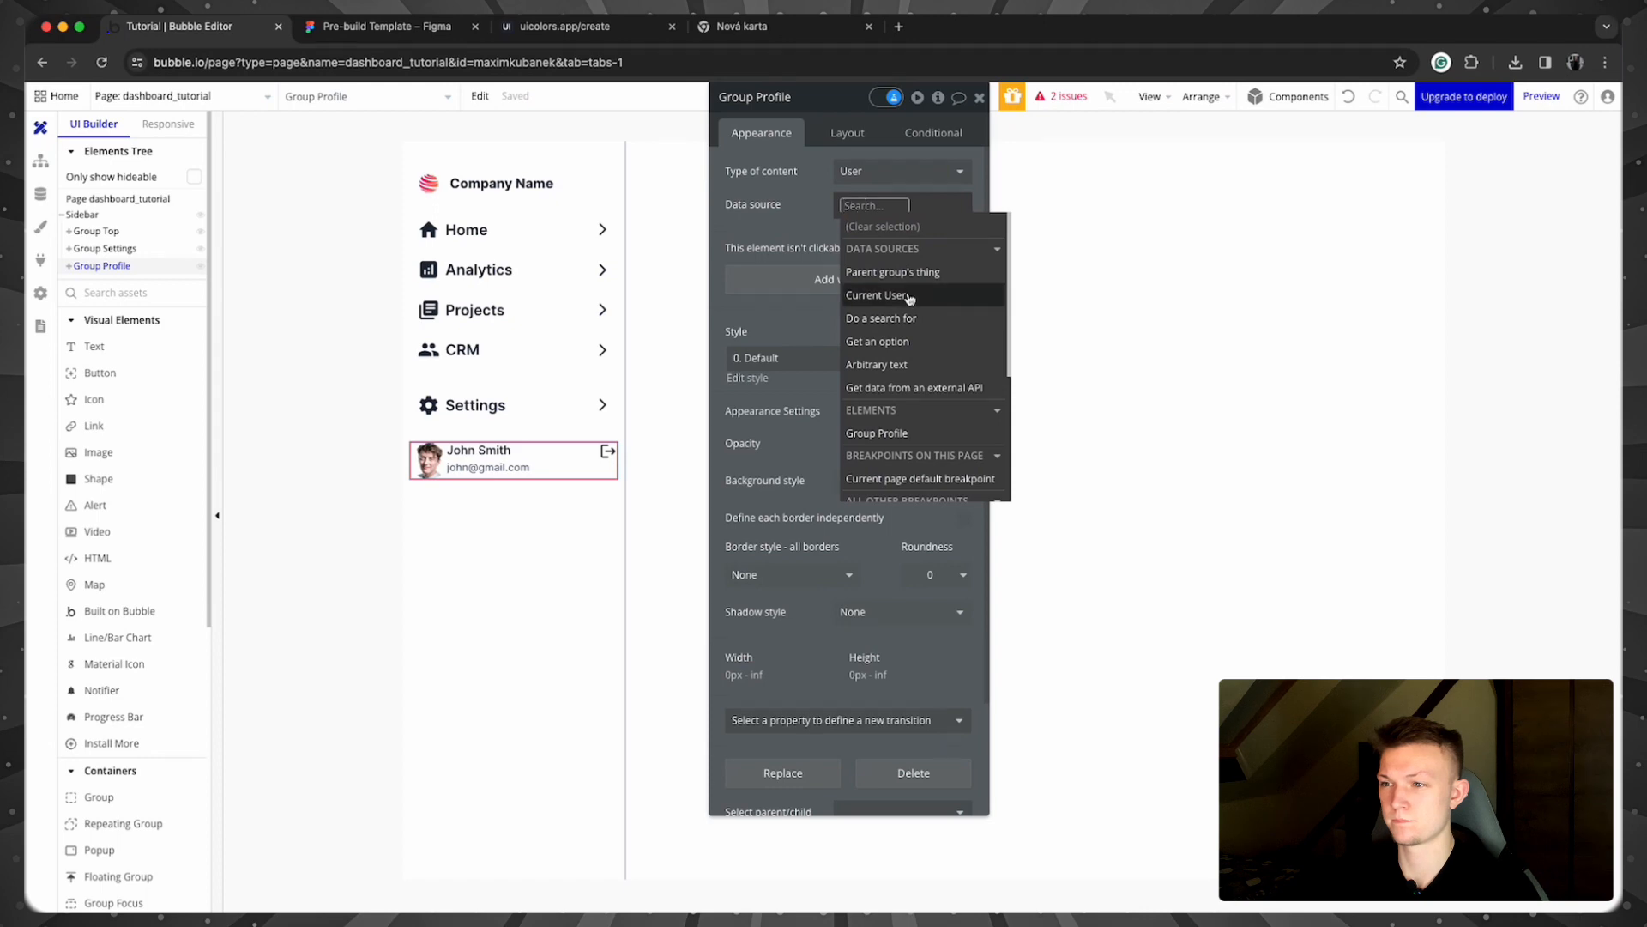
left_click(874, 294)
left_click(790, 188)
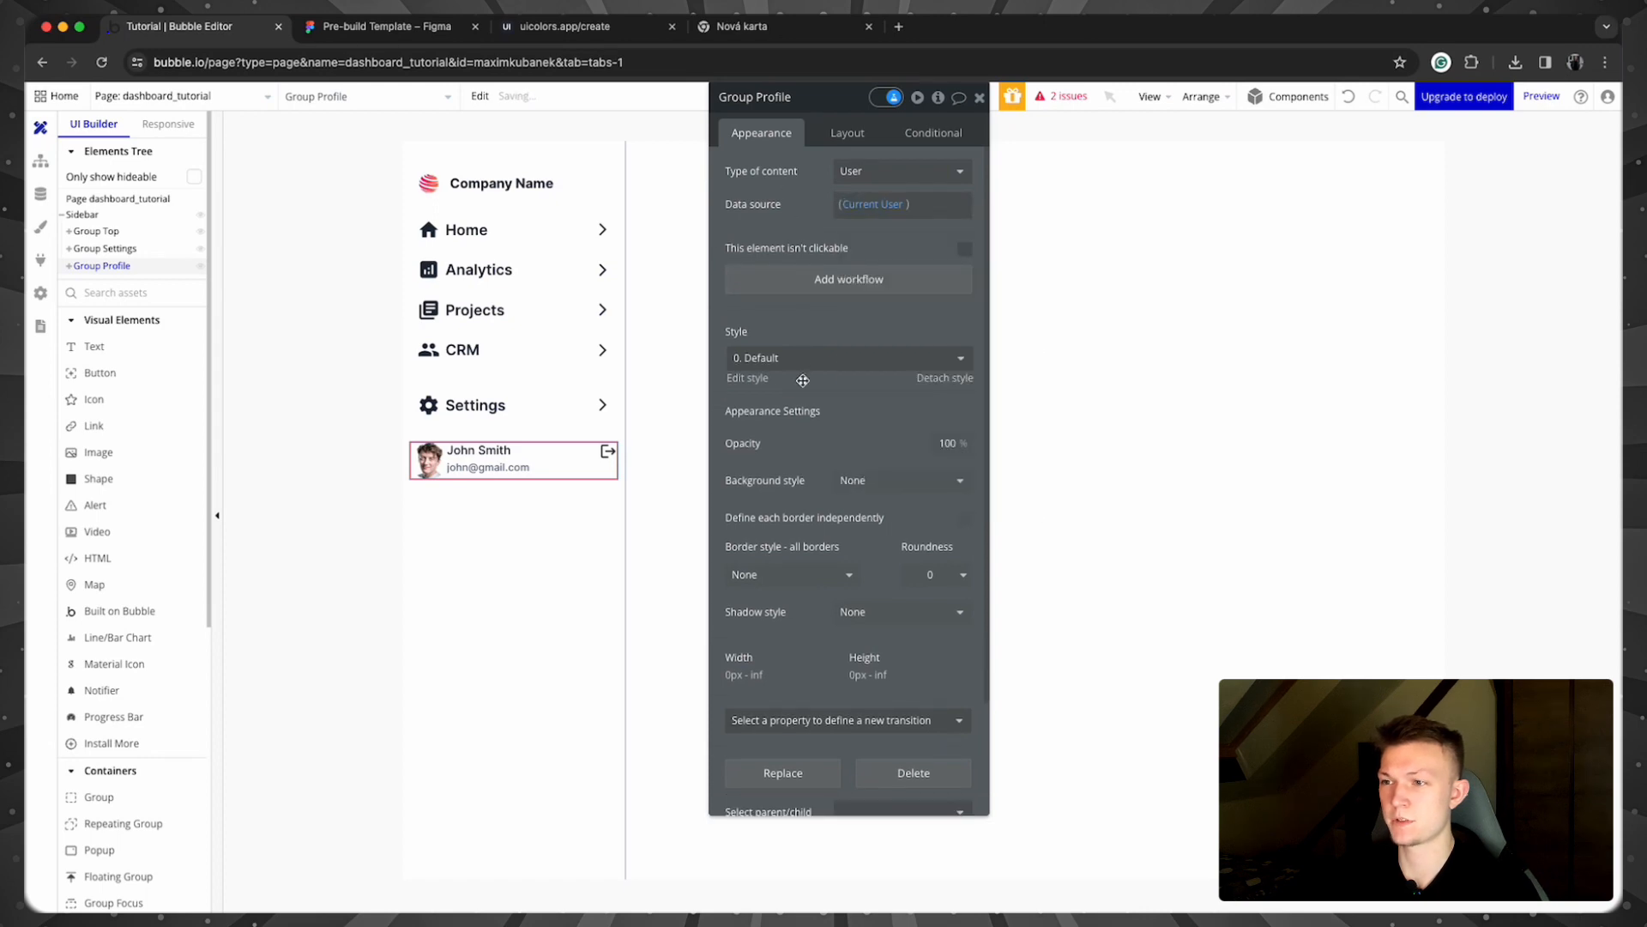
Step: Replace the avatar image's fixed URL with the dynamic Parent group's User's avatar
left_click(428, 463)
left_click(903, 342)
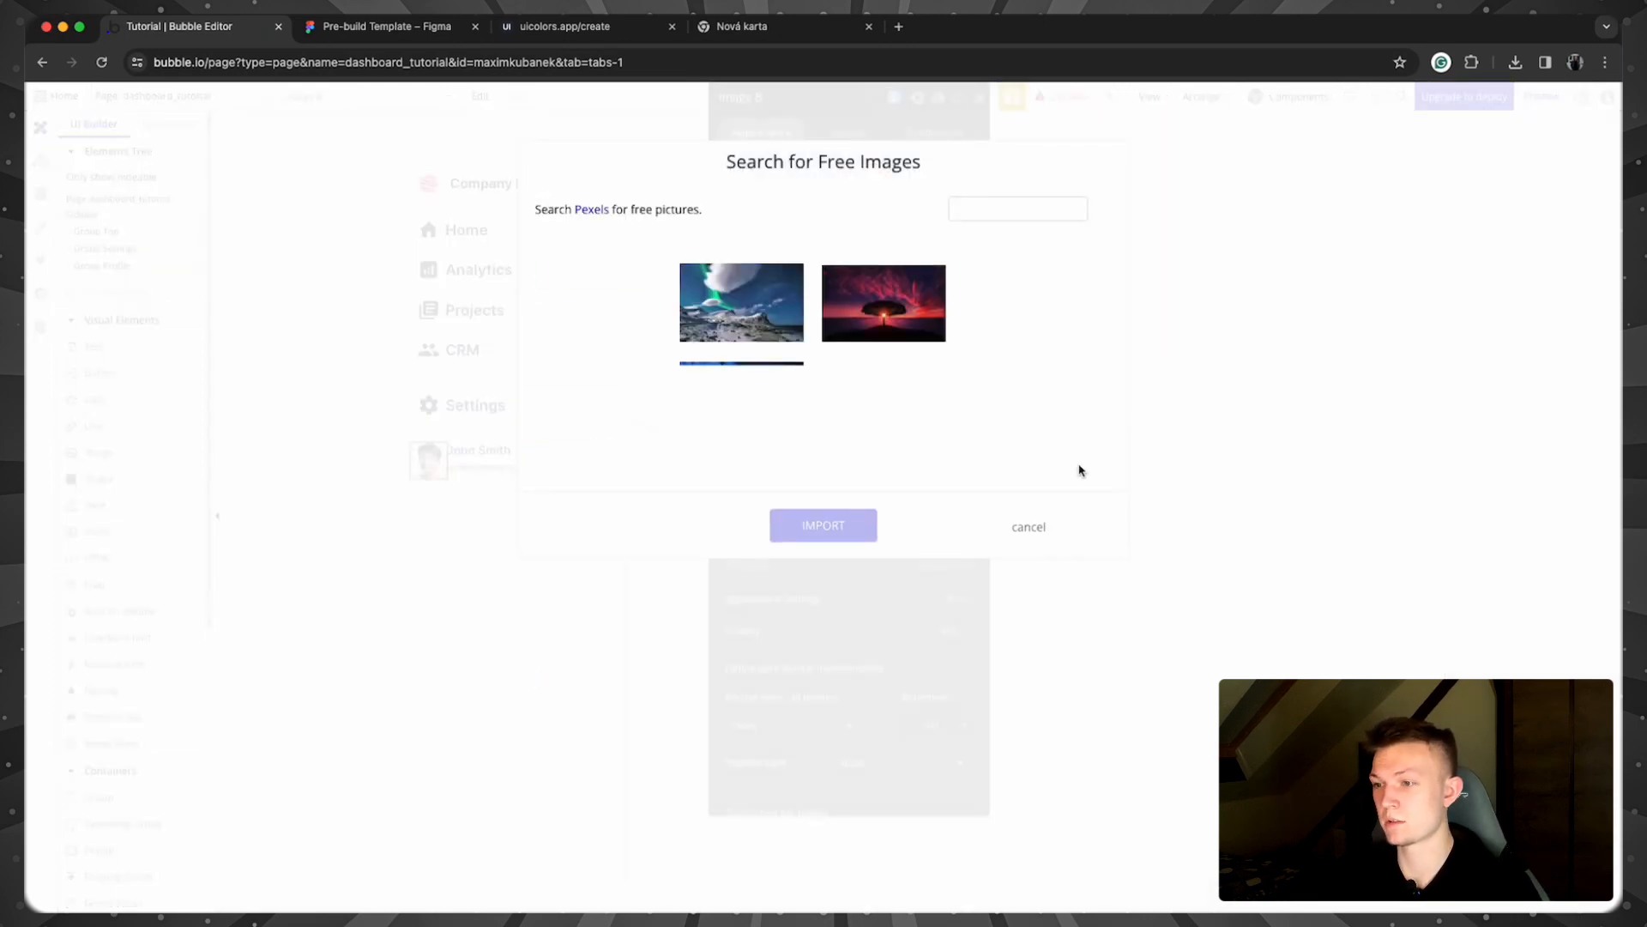
left_click(1020, 538)
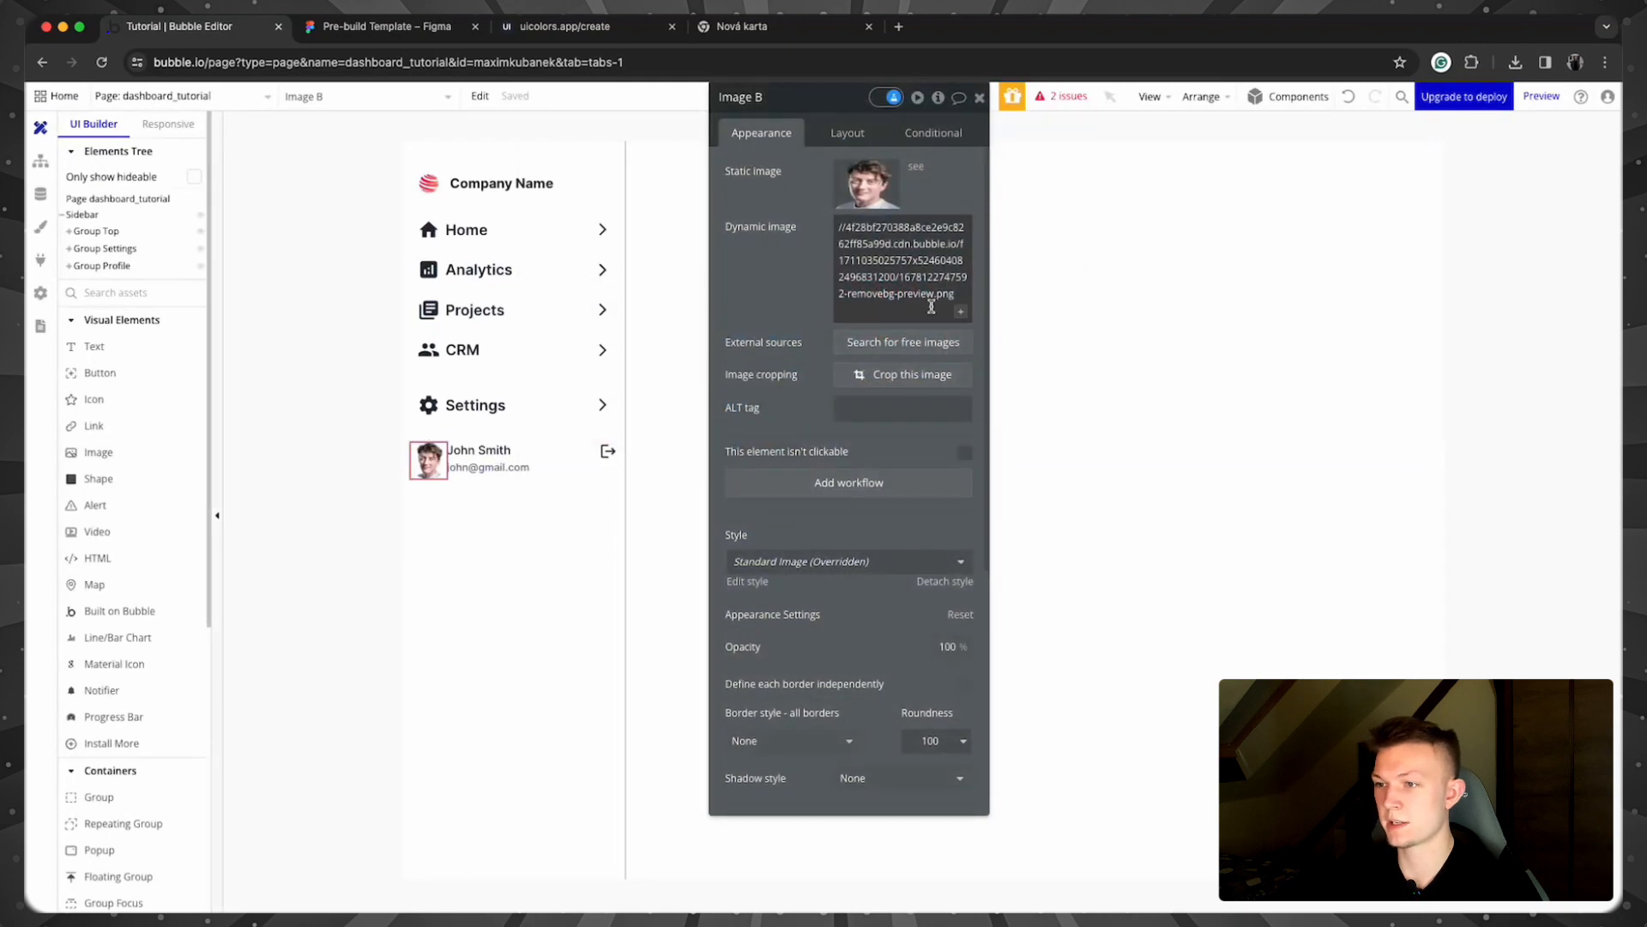
left_click(930, 311)
key("BackSpace")
key("BackSpace")
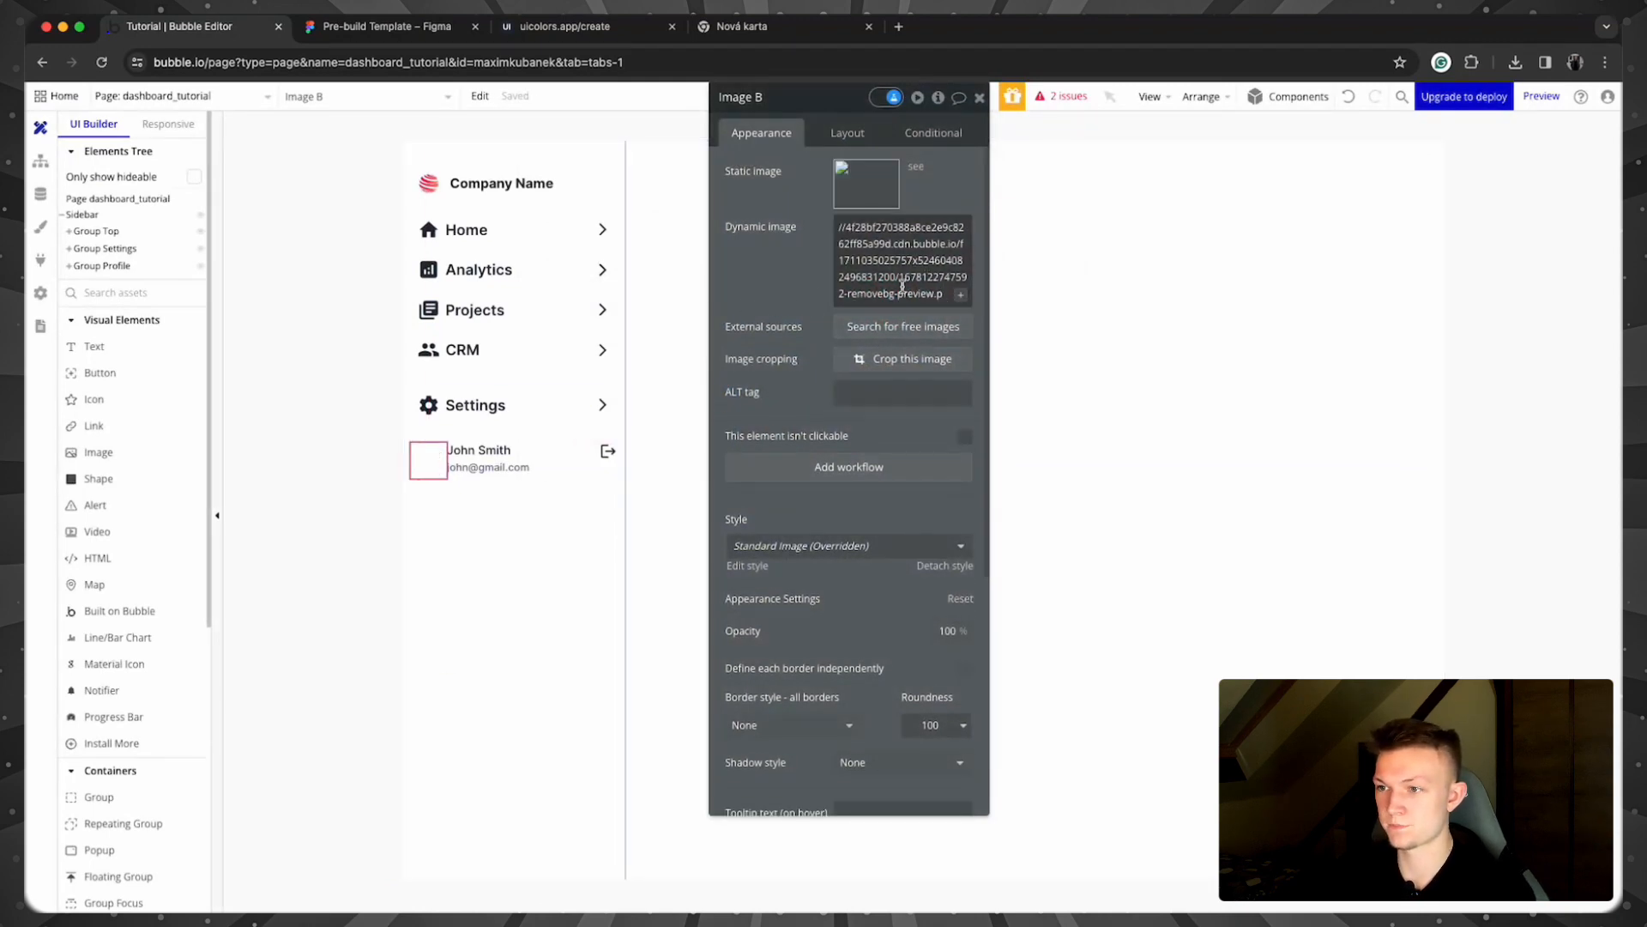
key("BackSpace")
key("BackSpace")
key("BackSpace")
key("BackSpace")
key("BackSpace")
key("BackSpace")
key("BackSpace")
left_click_drag(840, 228, 916, 290)
key("BackSpace")
left_click(947, 232)
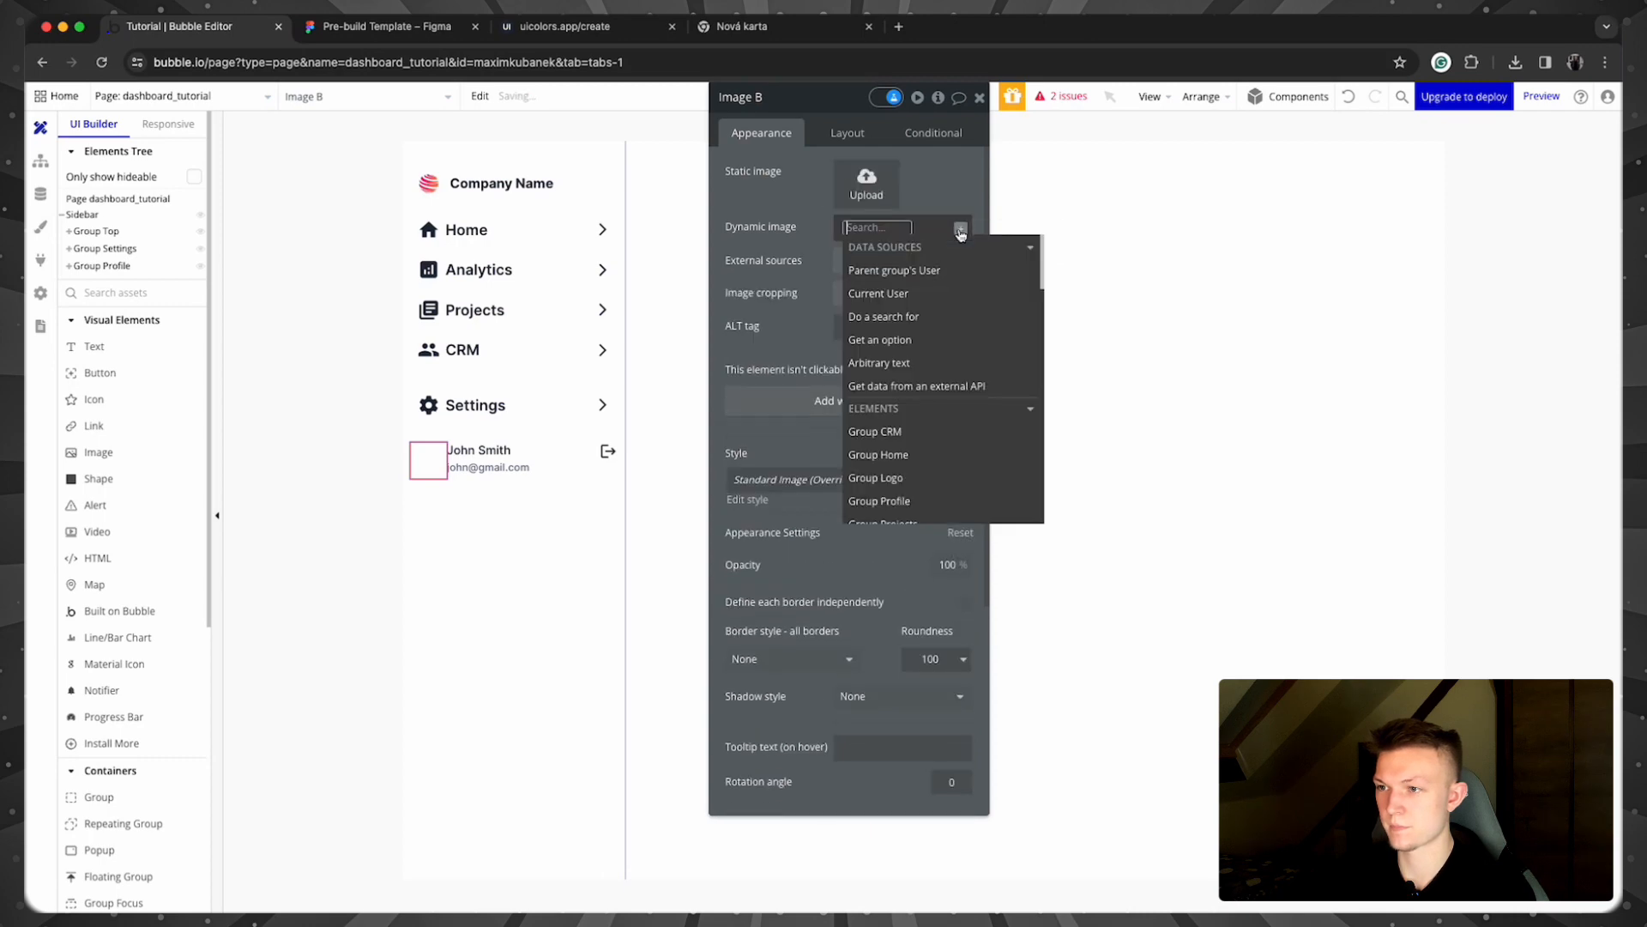
left_click(942, 278)
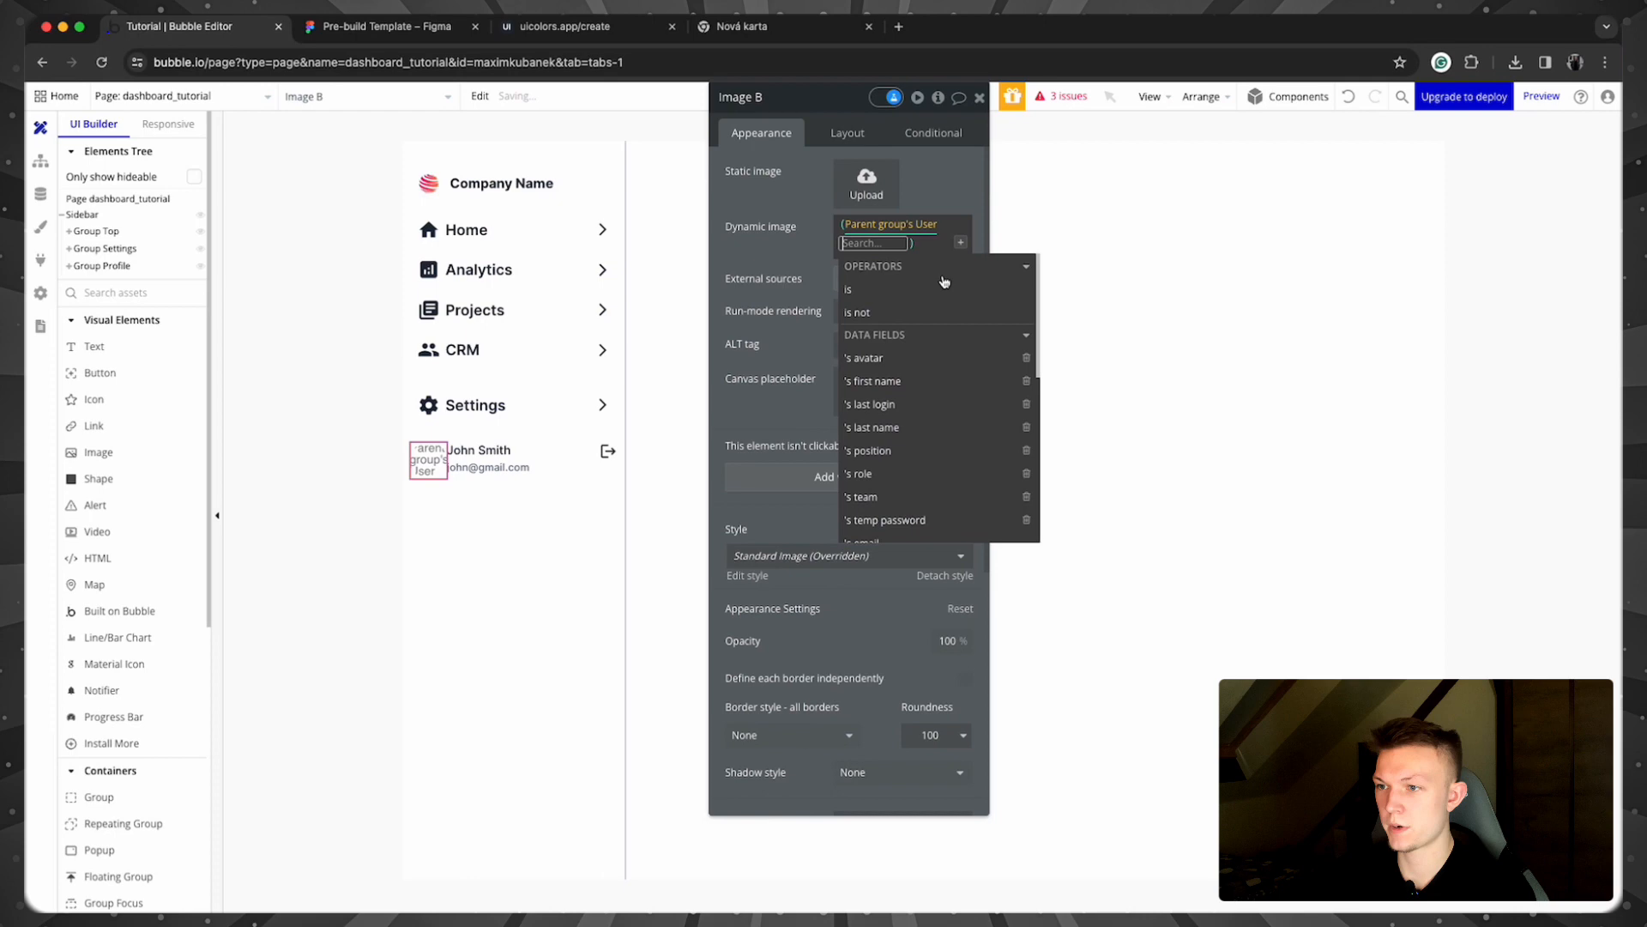
left_click(942, 372)
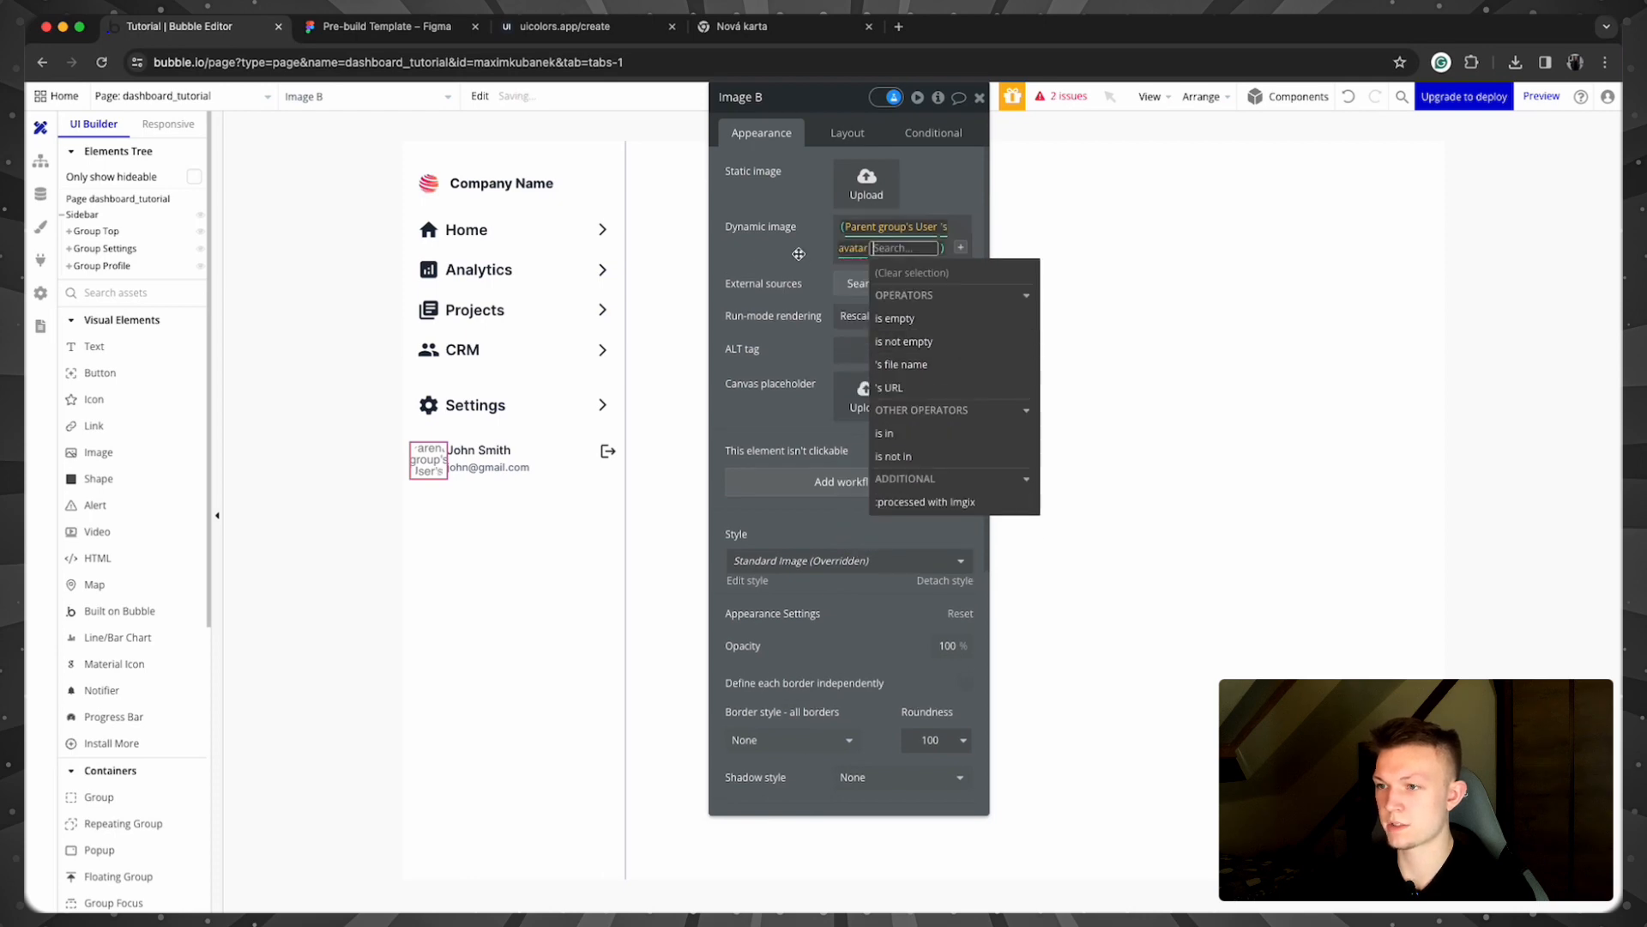
left_click(502, 451)
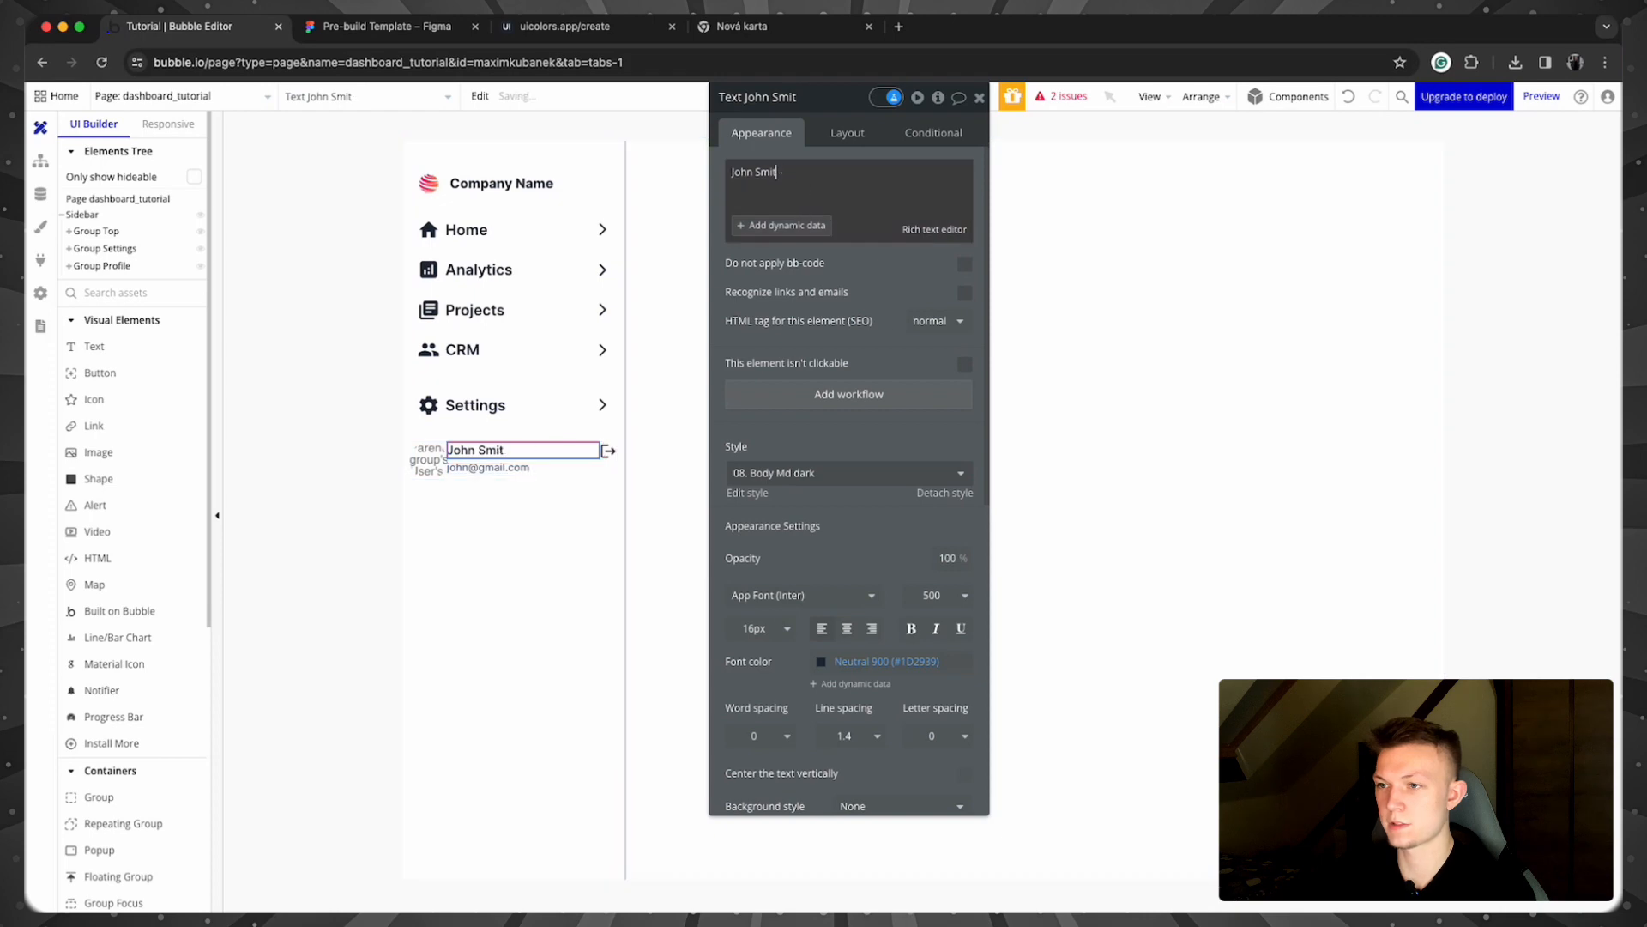
Step: Make the name text show Current User's first name followed by their last name
key("BackSpace")
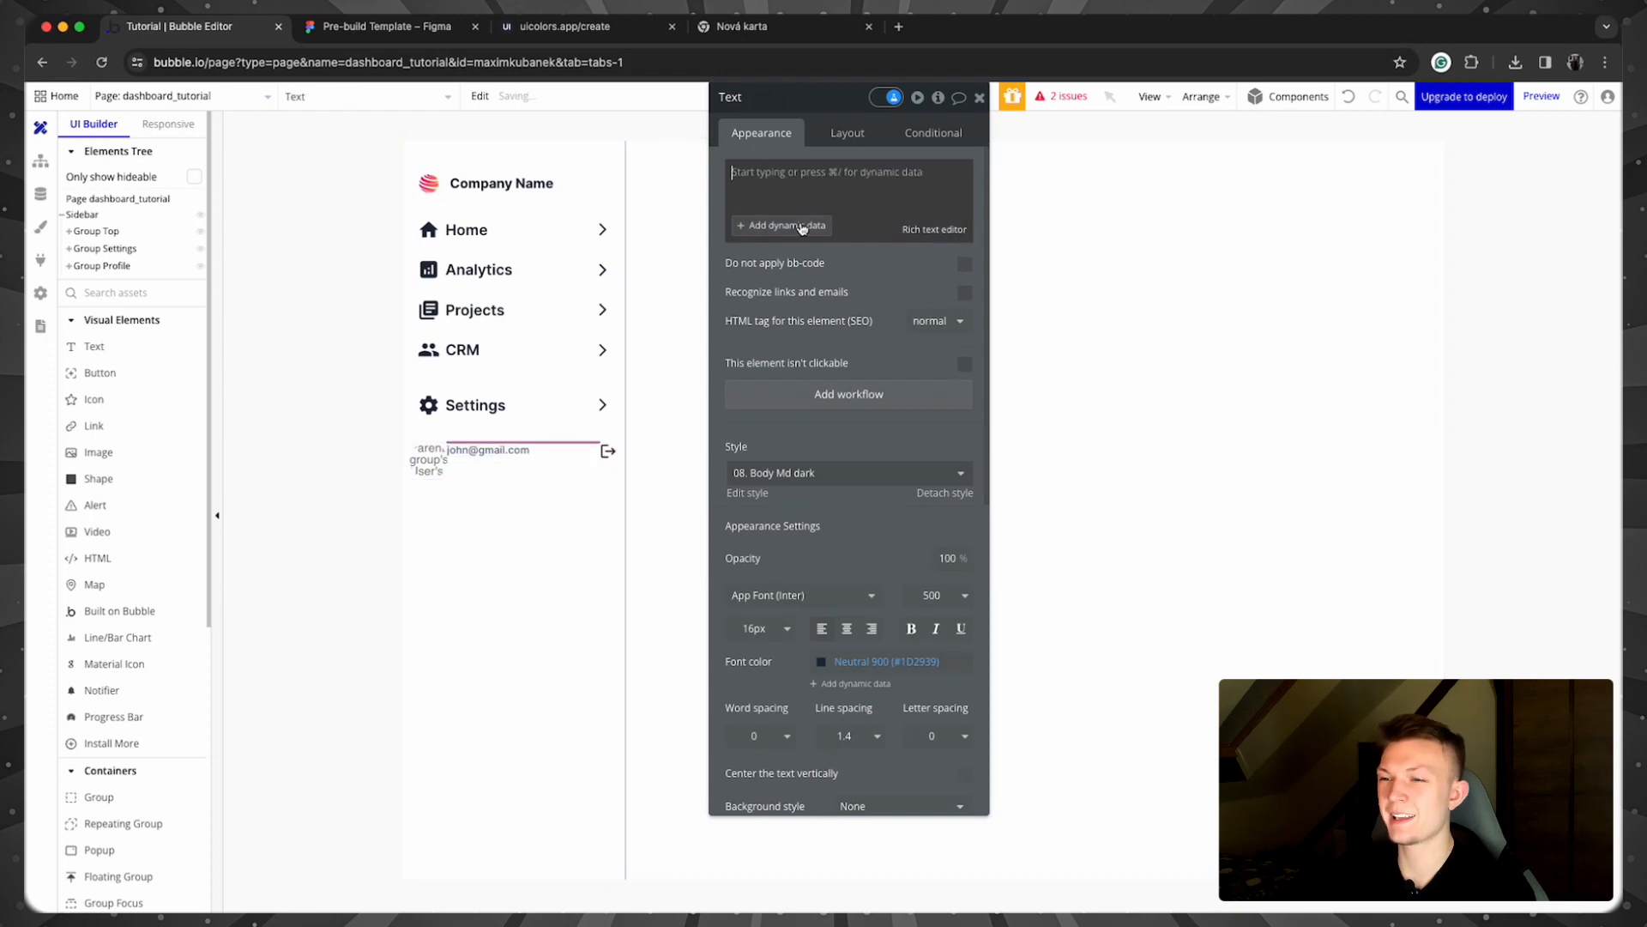
left_click(803, 226)
left_click(816, 246)
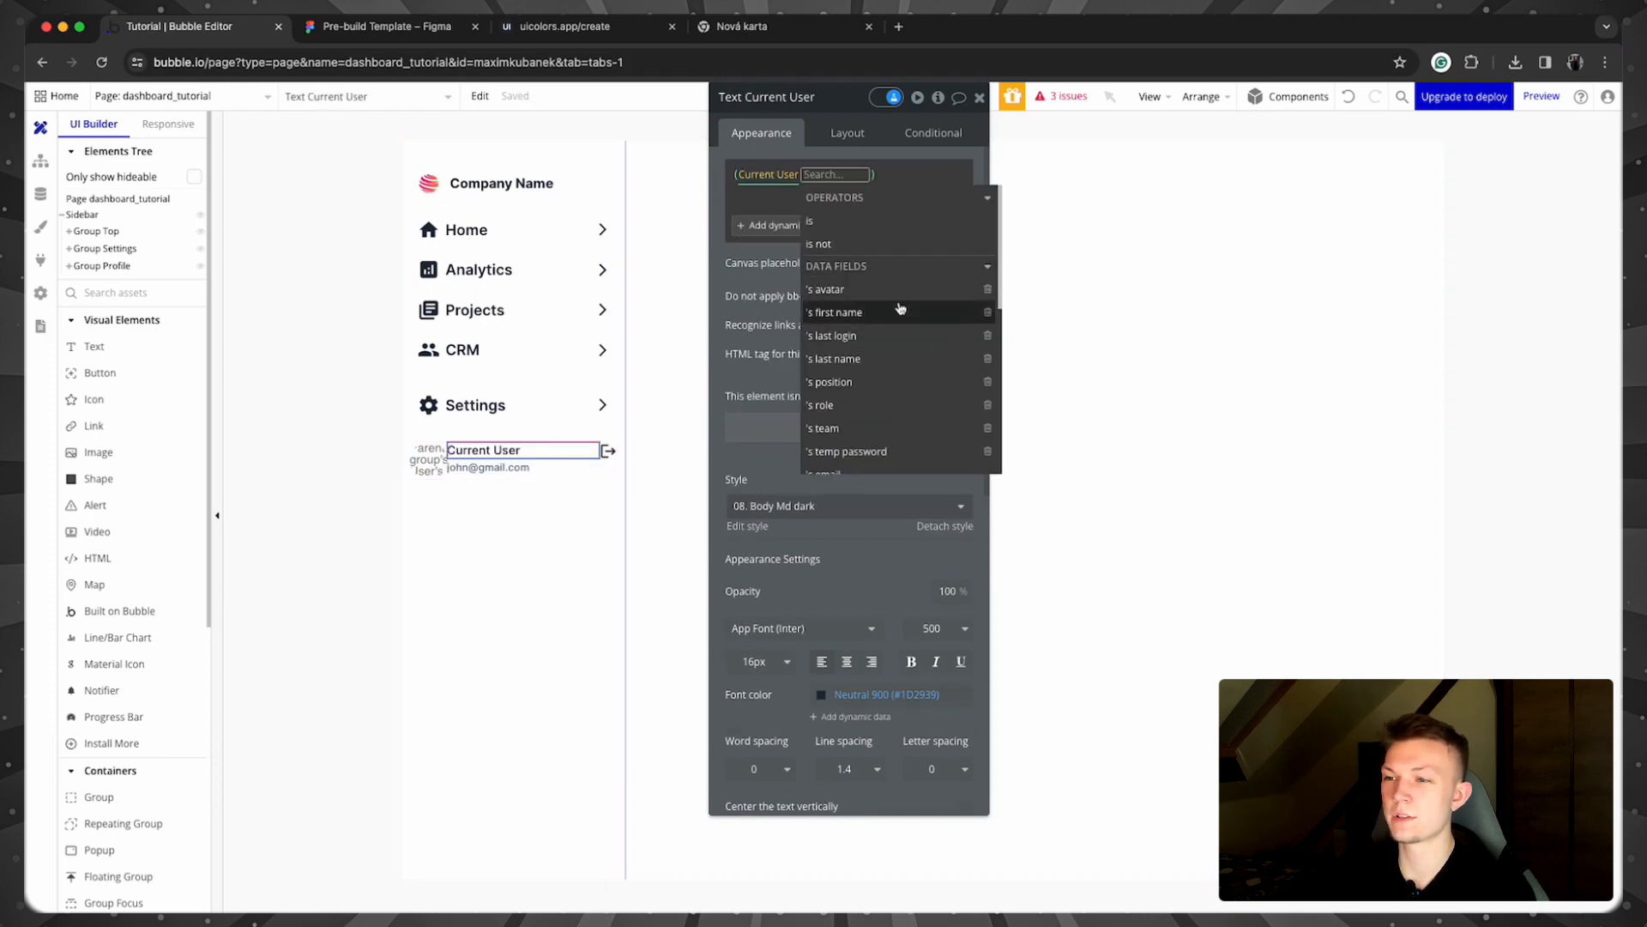
left_click(899, 312)
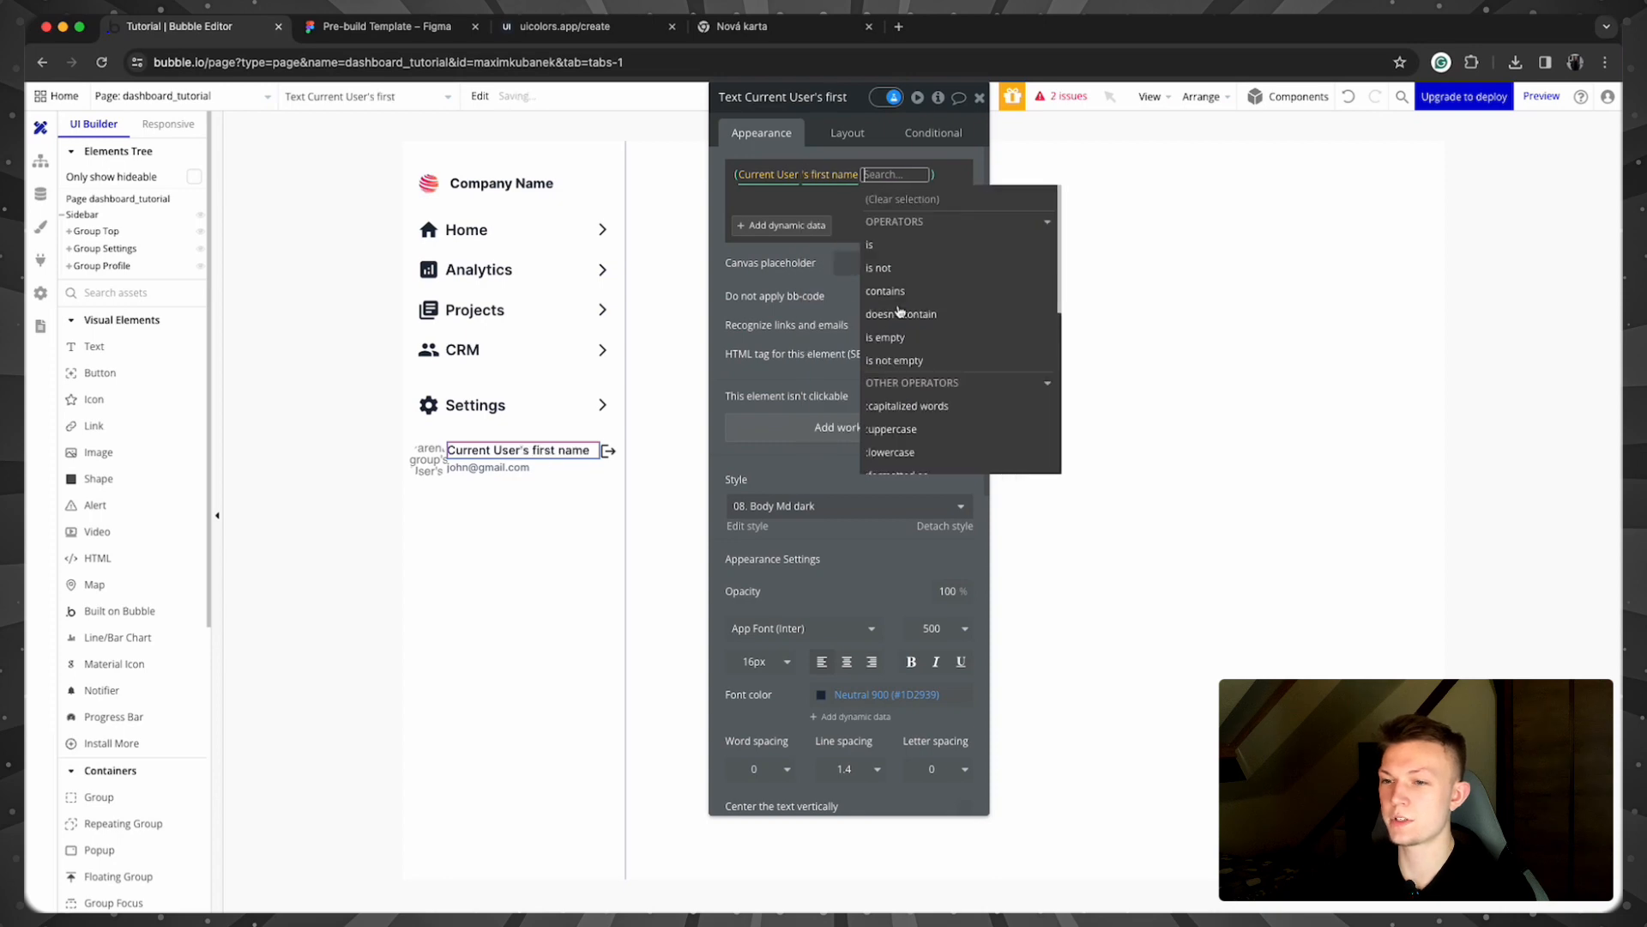
left_click(897, 199)
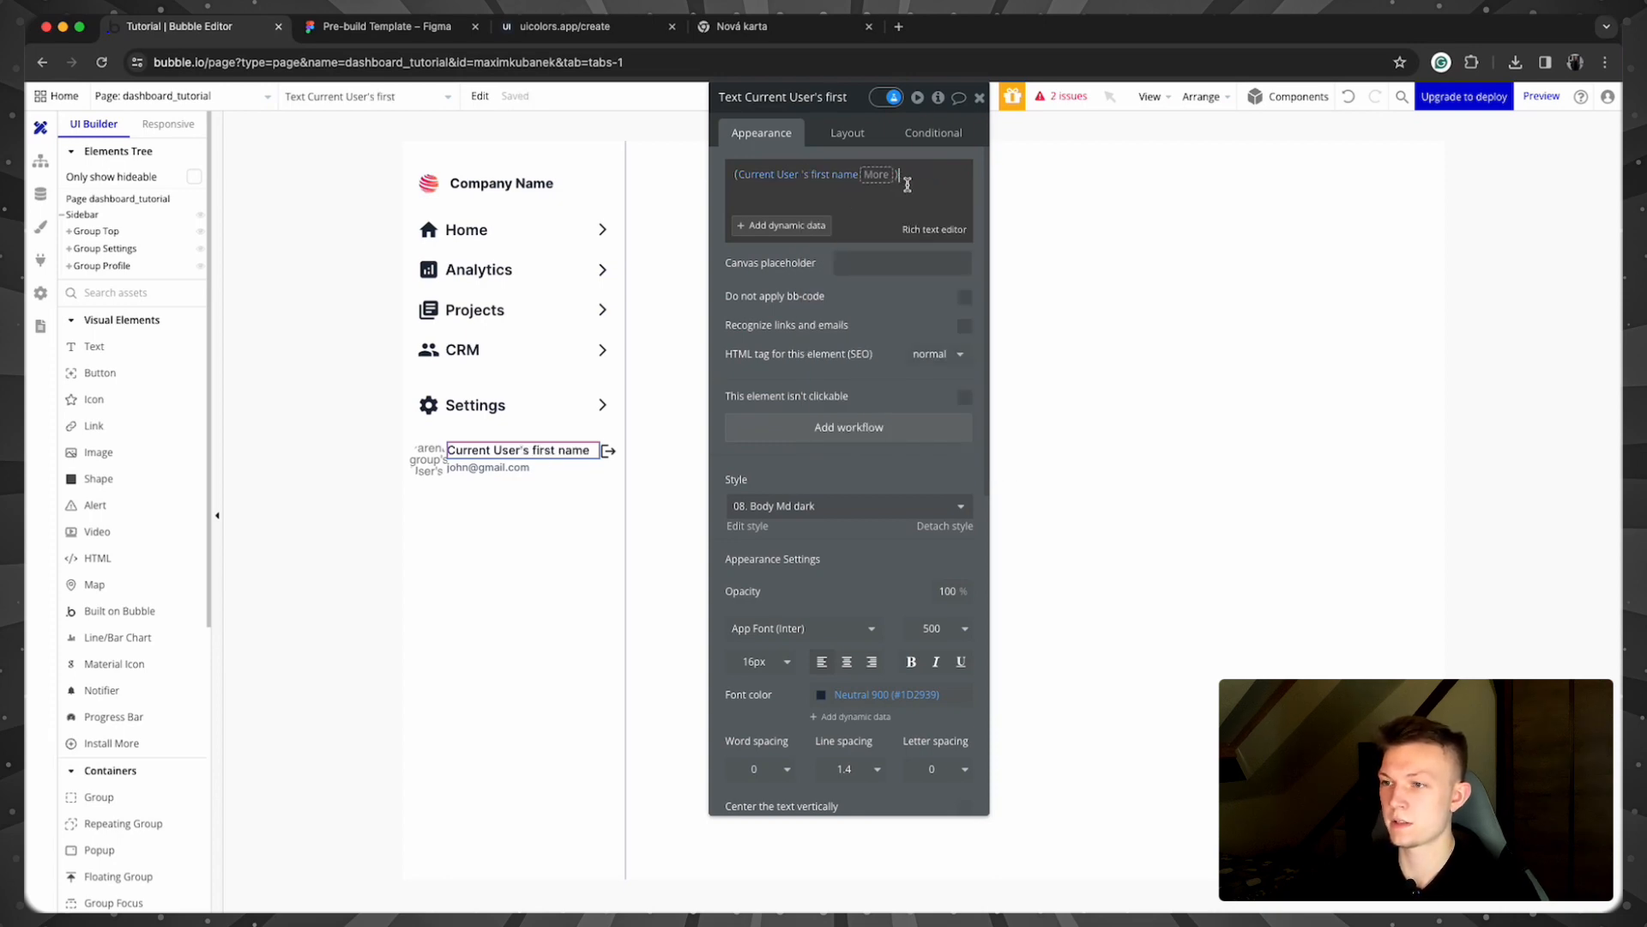
left_click(823, 235)
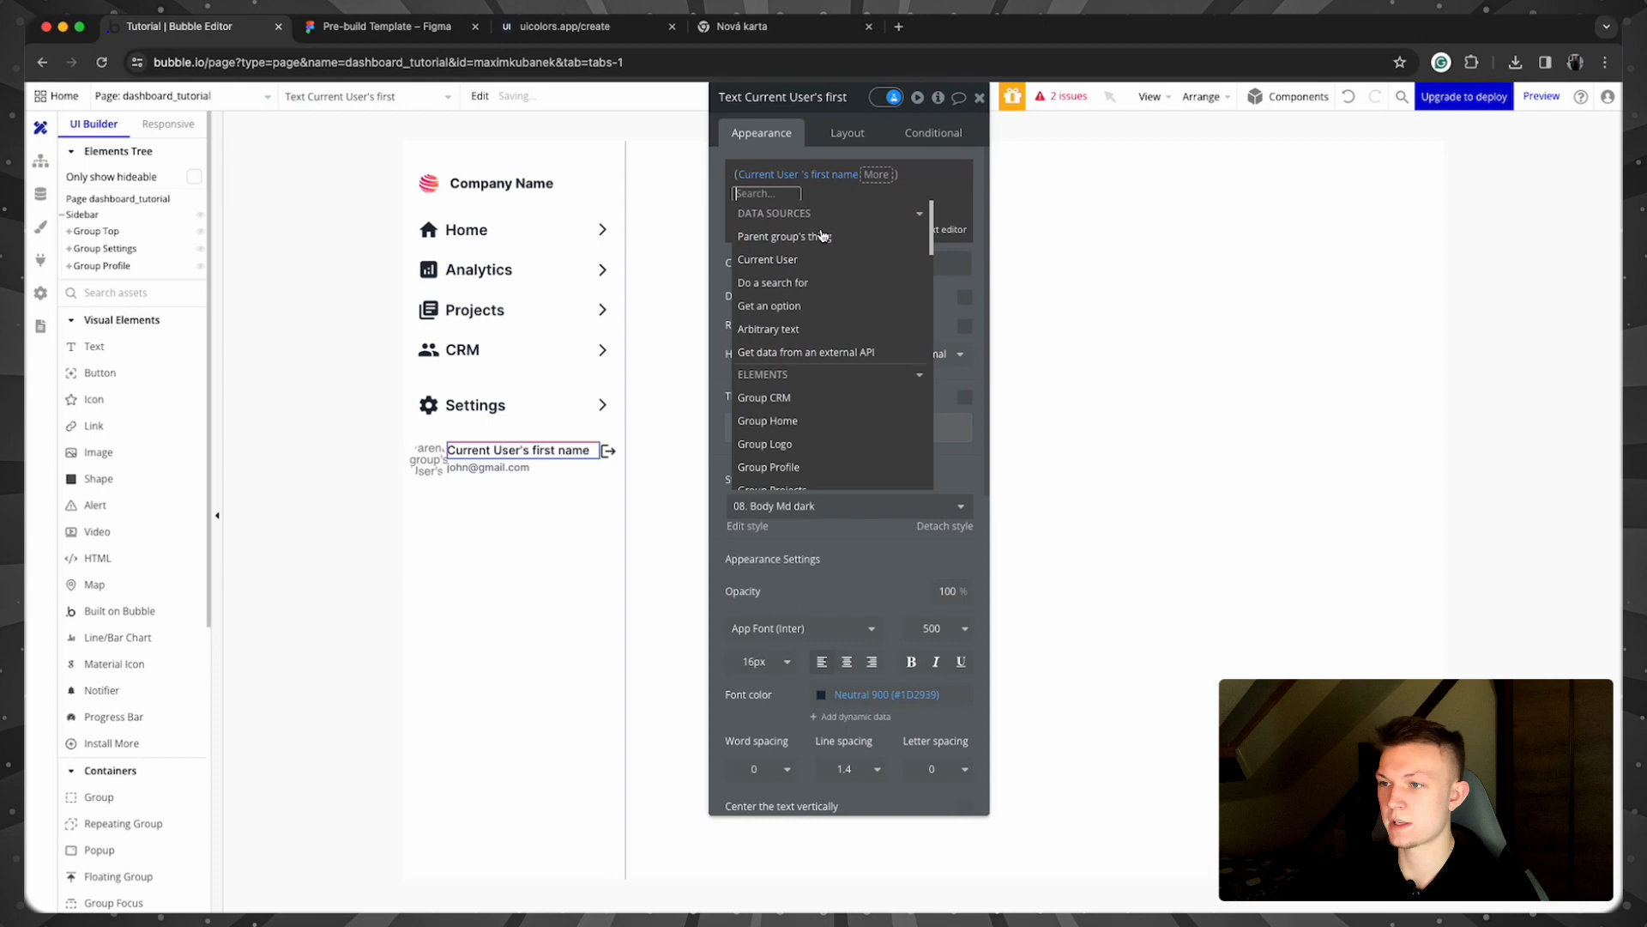
left_click(837, 273)
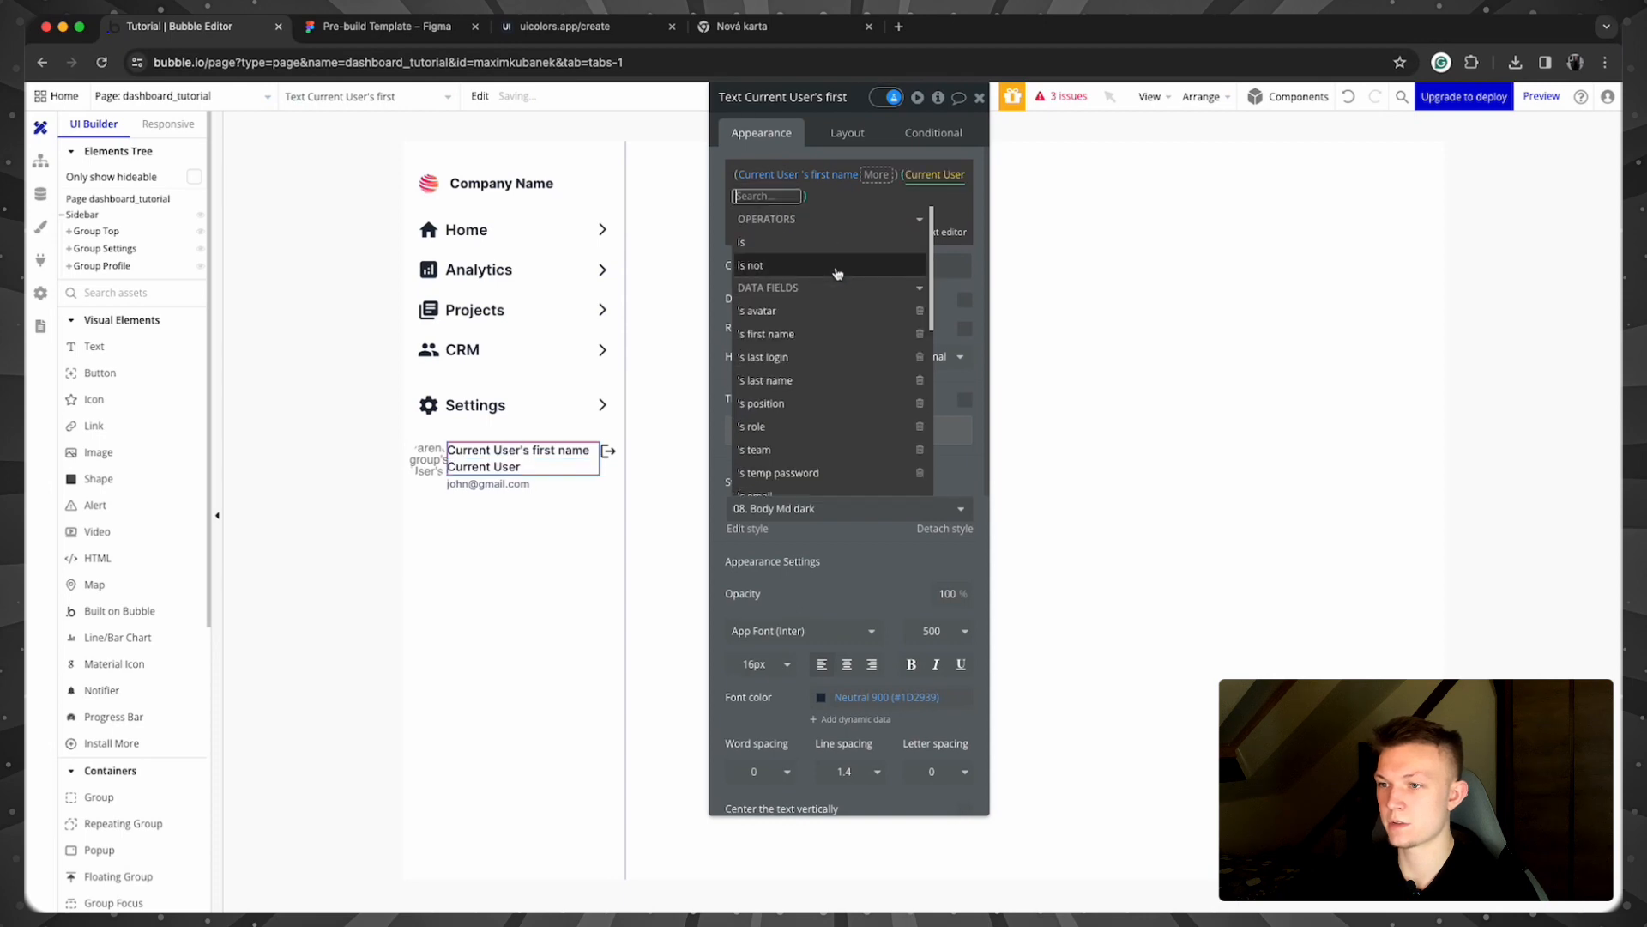
left_click(815, 380)
left_click(724, 208)
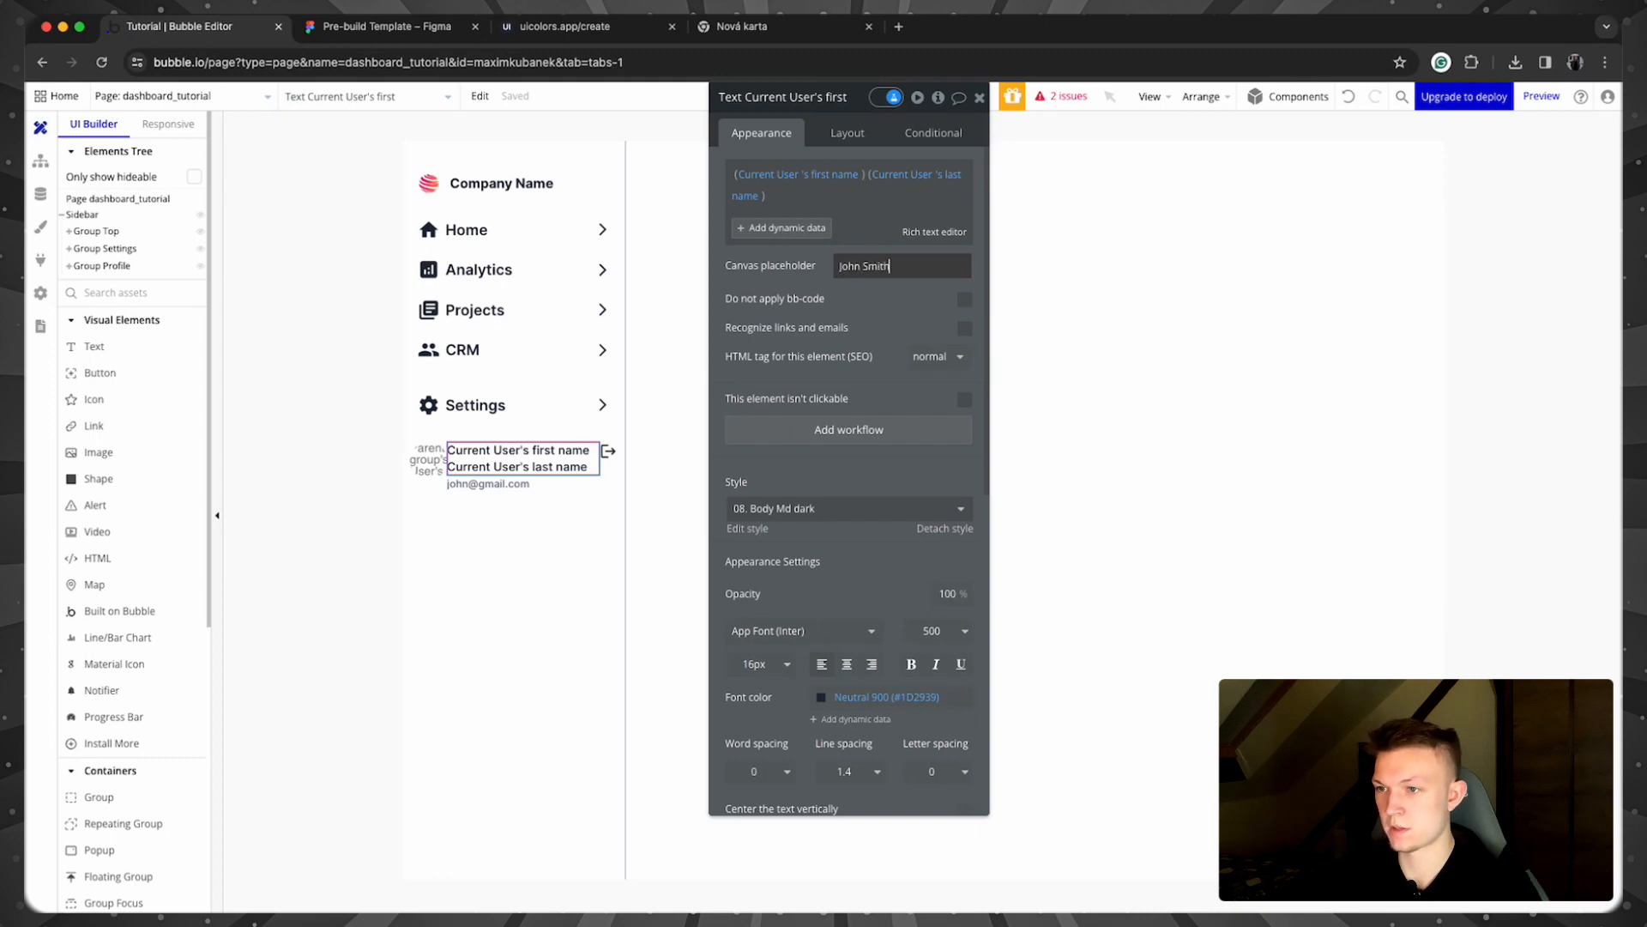
left_click(553, 471)
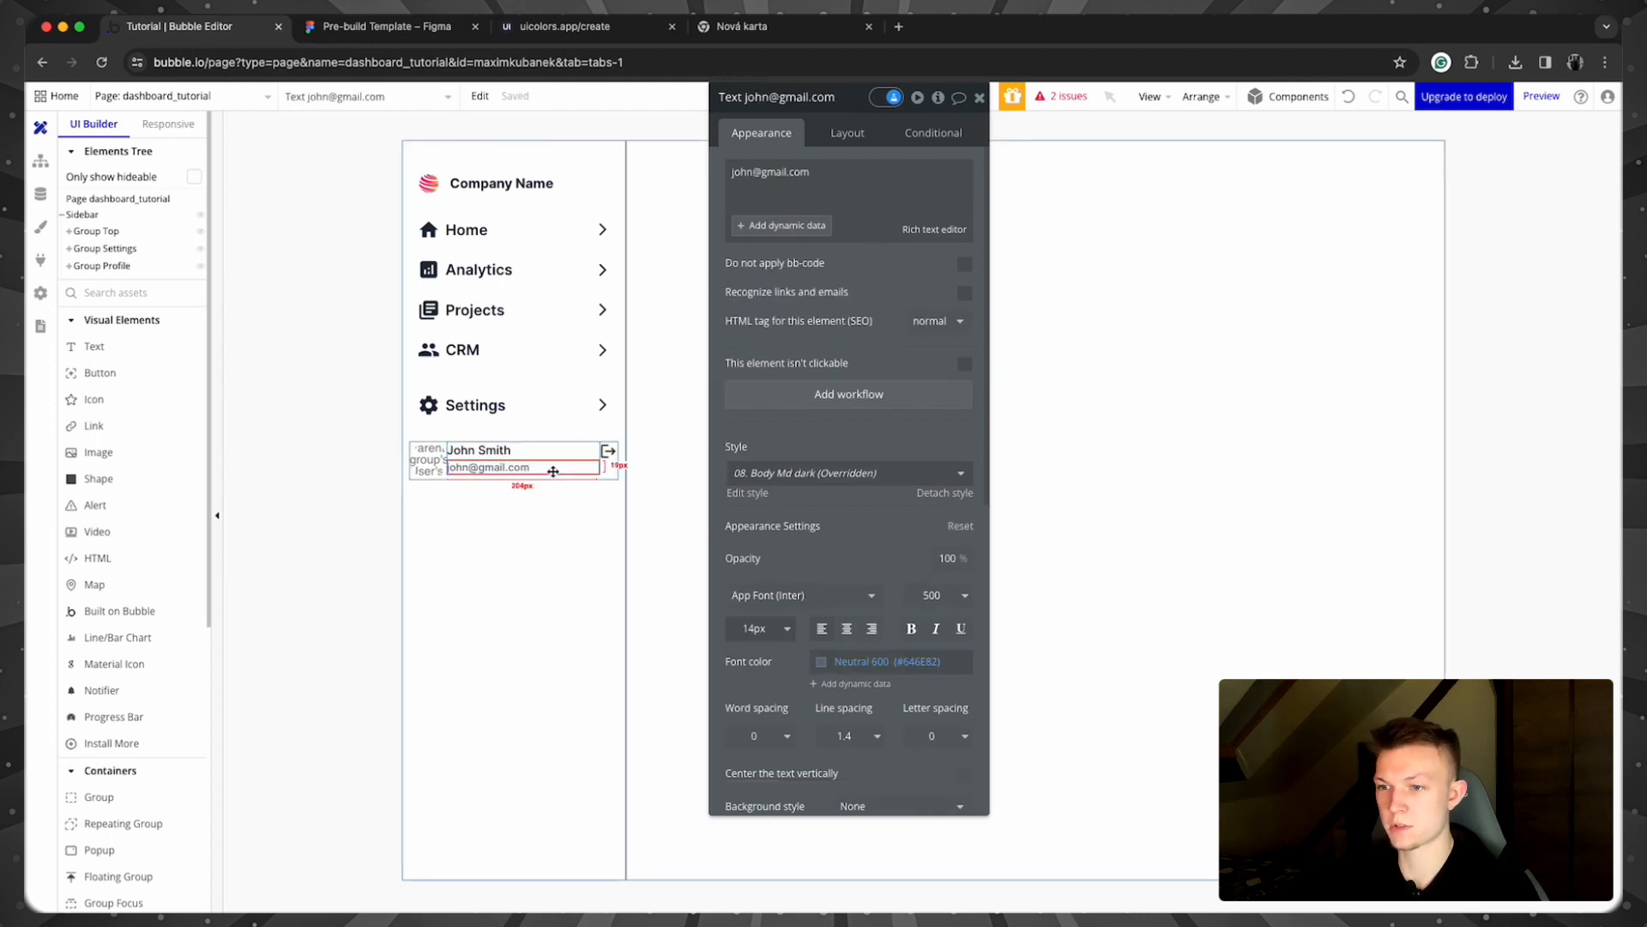
left_click(810, 175)
key("BackSpace")
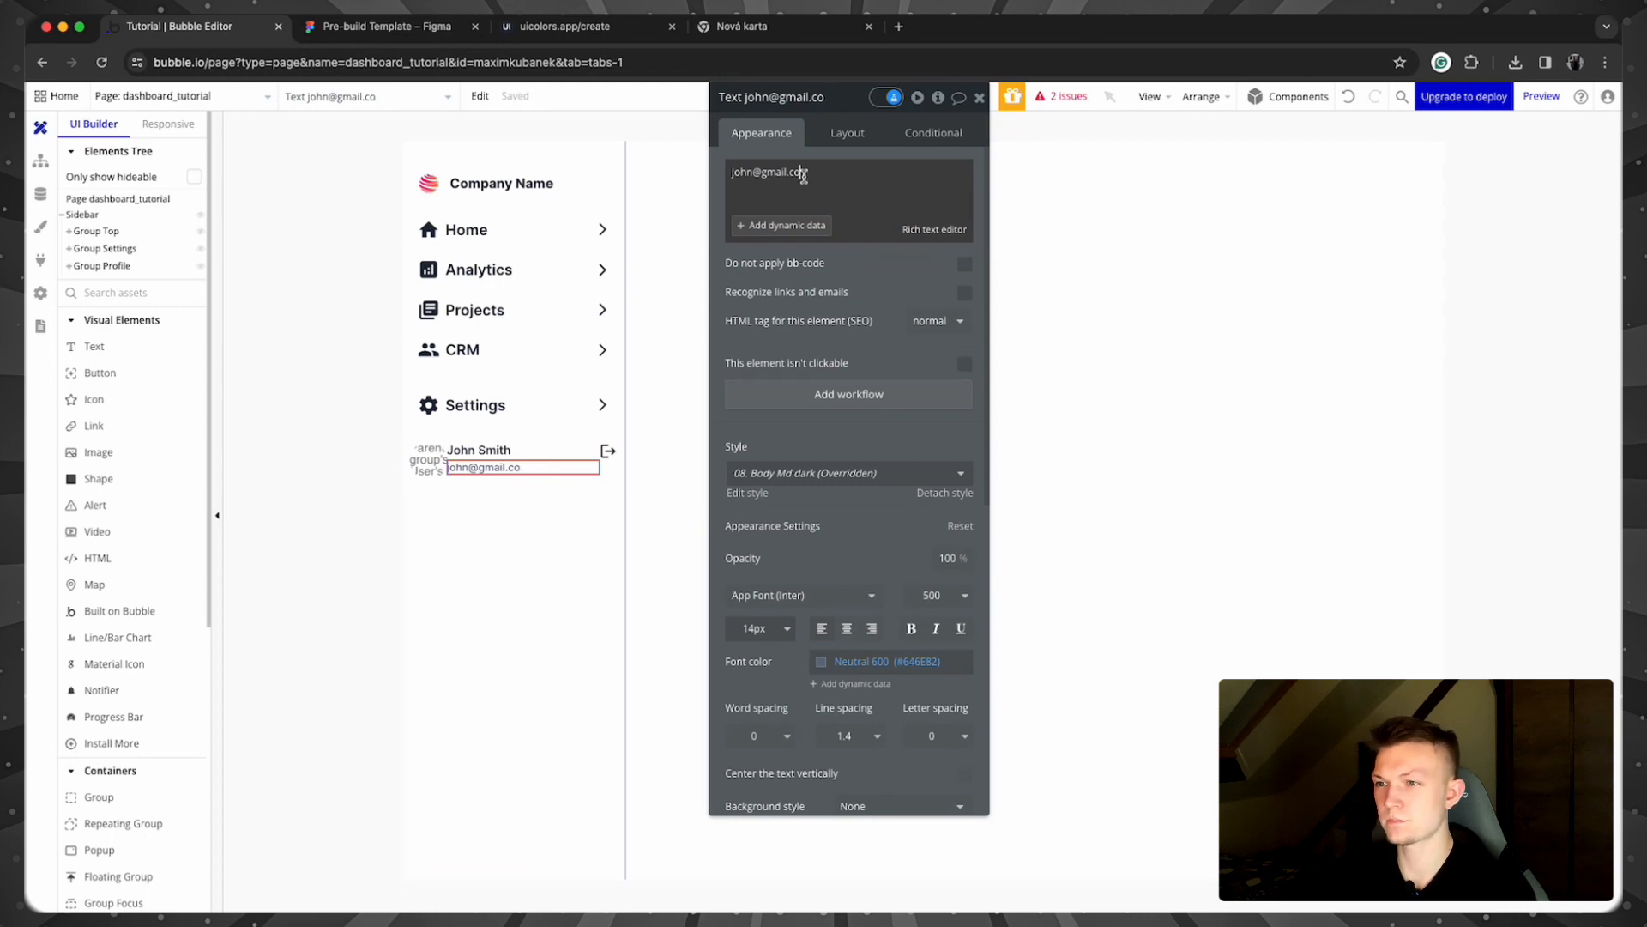
key("BackSpace")
key("BackSpace")
key("BackSpace")
key("BackSpace")
key("BackSpace")
key("BackSpace")
key("BackSpace")
key("BackSpace")
key("BackSpace")
key("BackSpace")
key("BackSpace")
key("BackSpace")
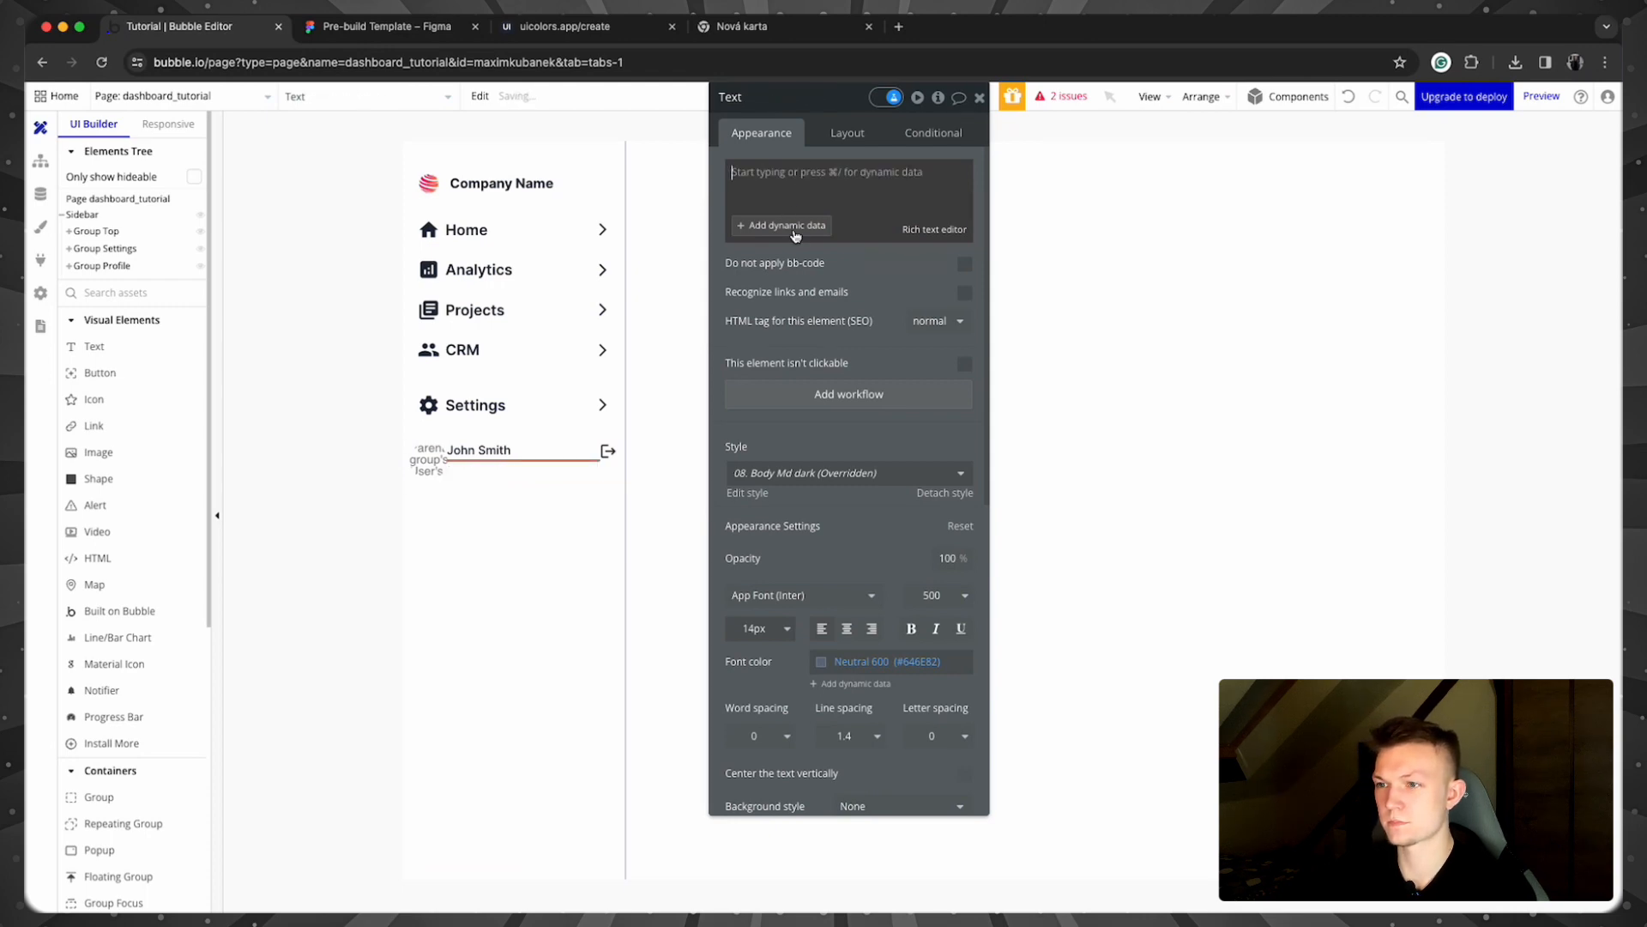
left_click(793, 227)
left_click(794, 238)
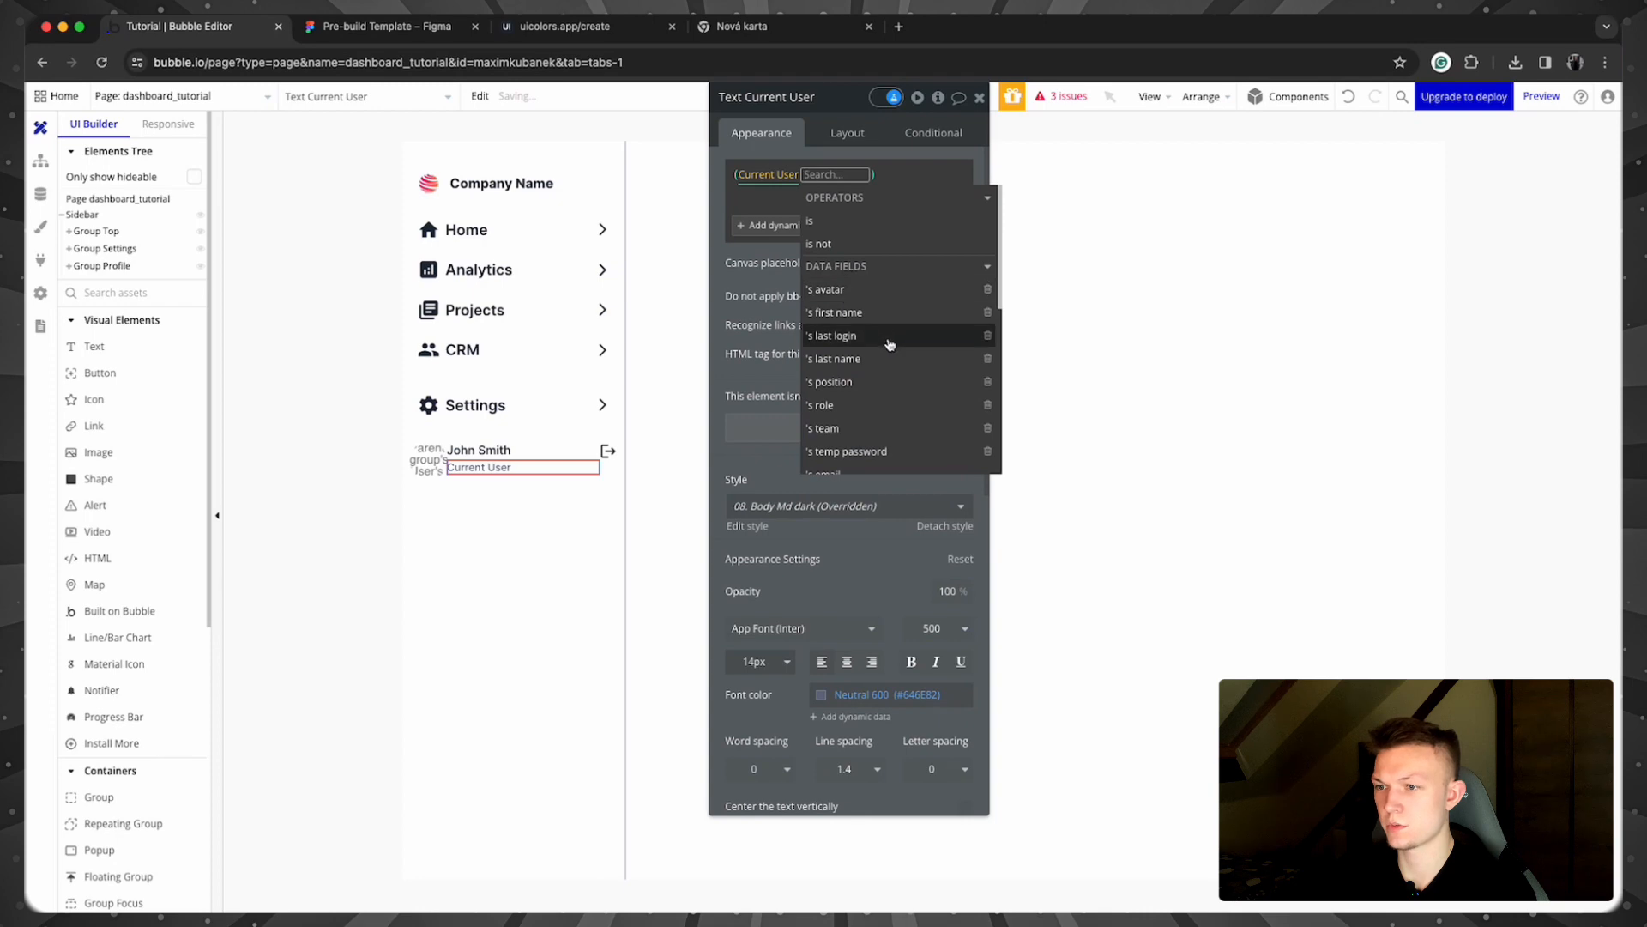
left_click(849, 401)
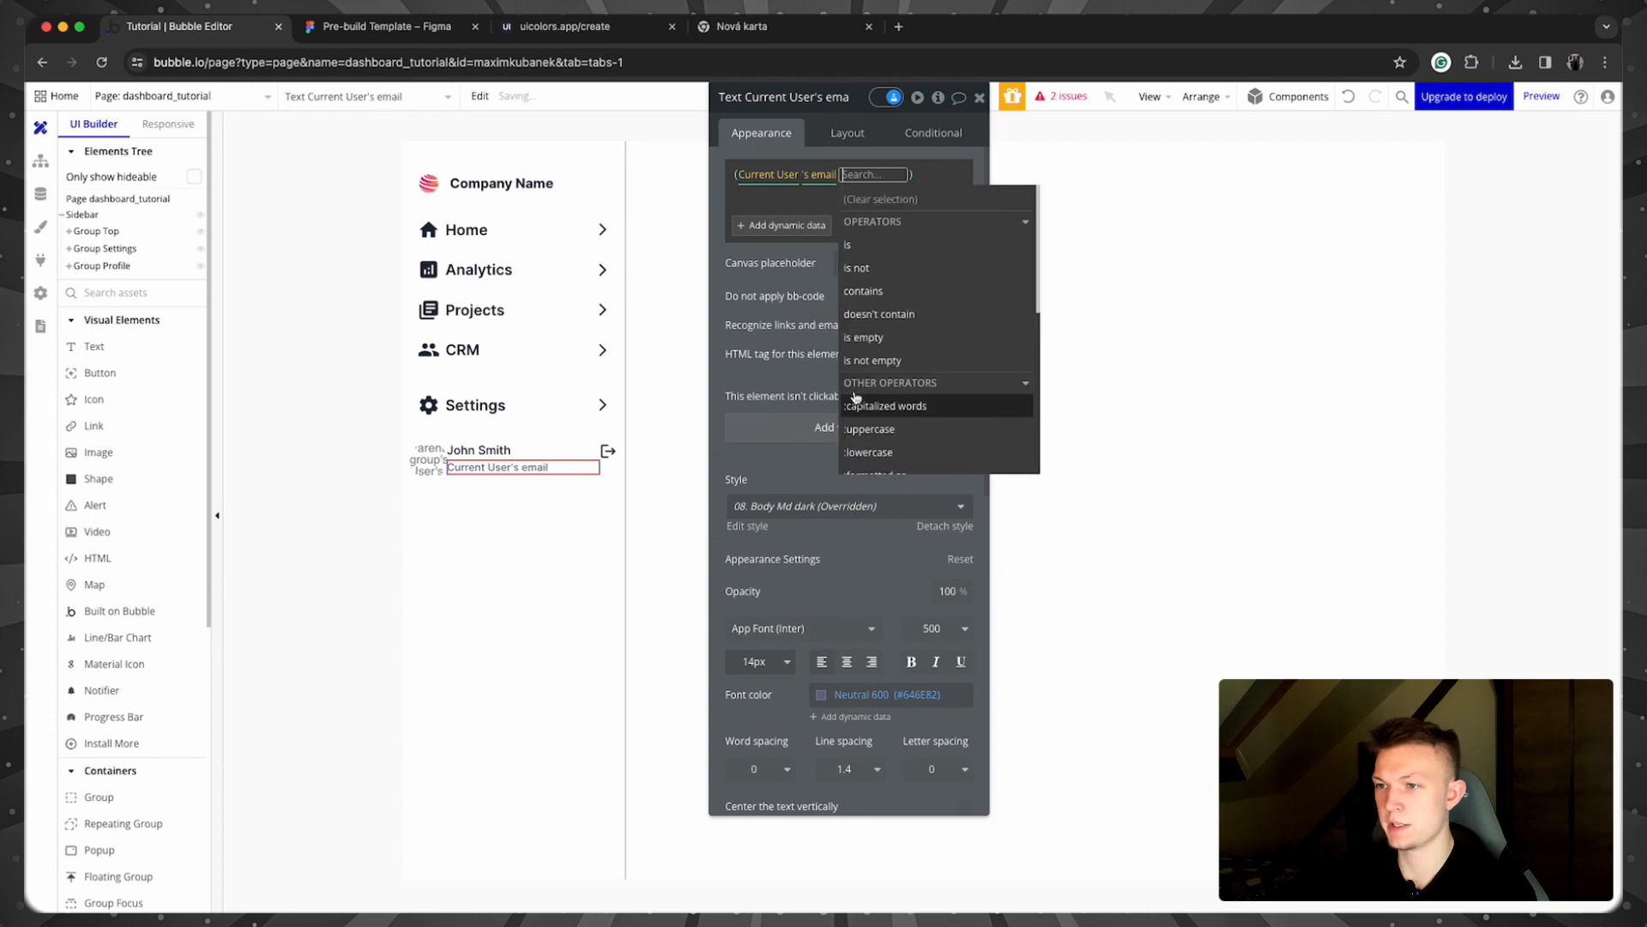
left_click(755, 275)
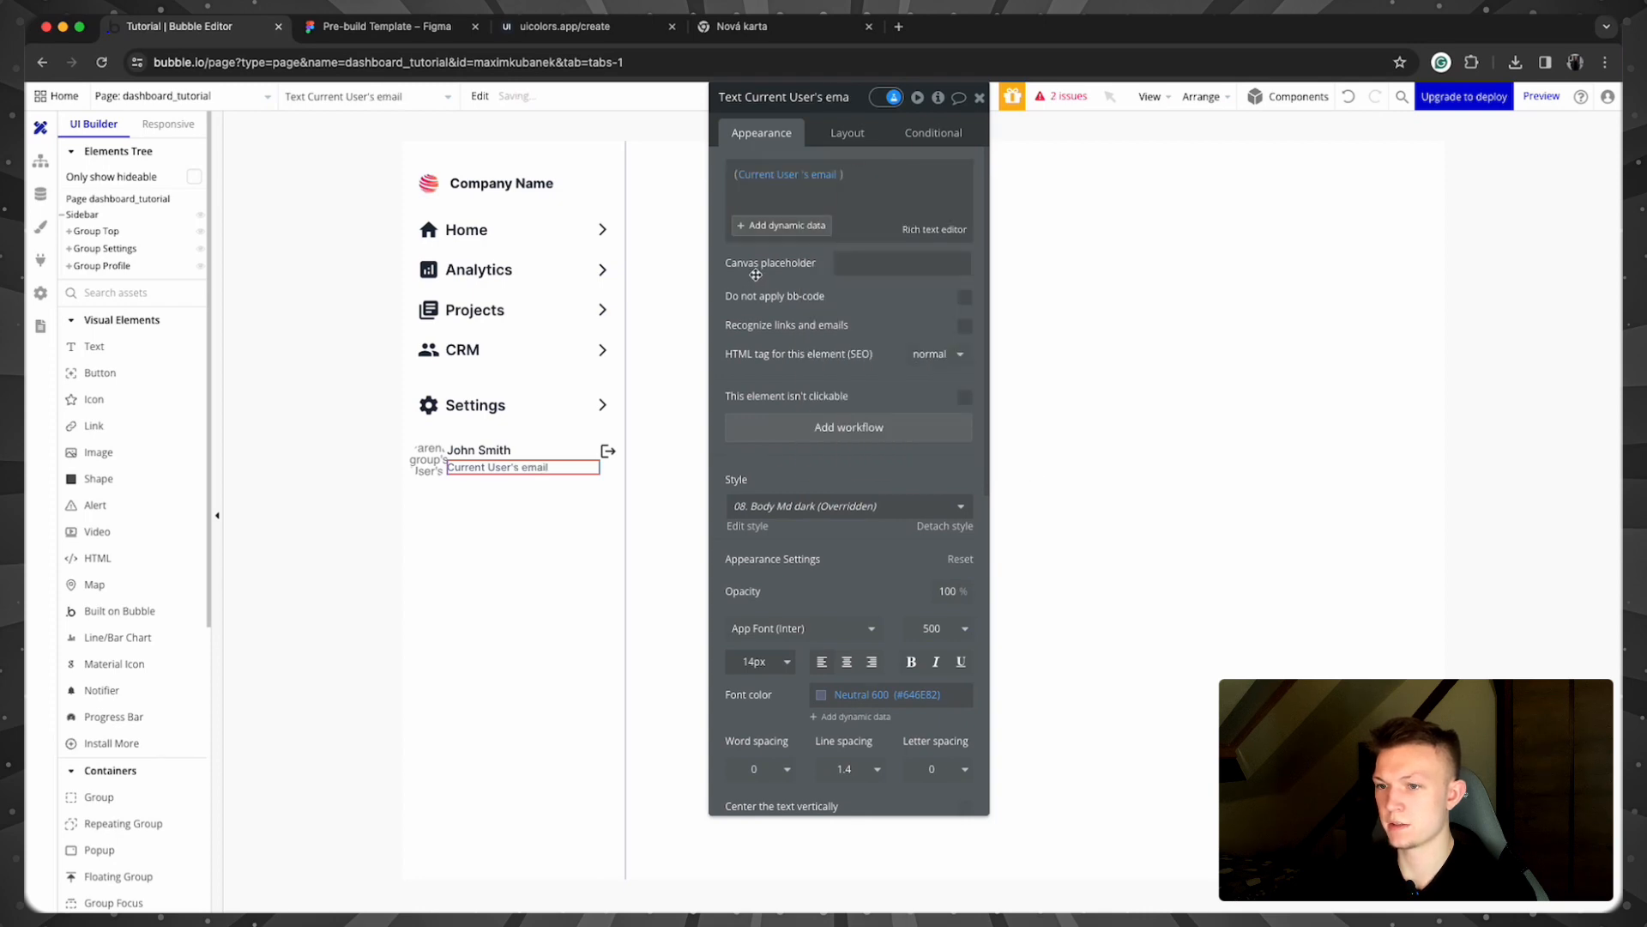
left_click(603, 467)
left_click(875, 134)
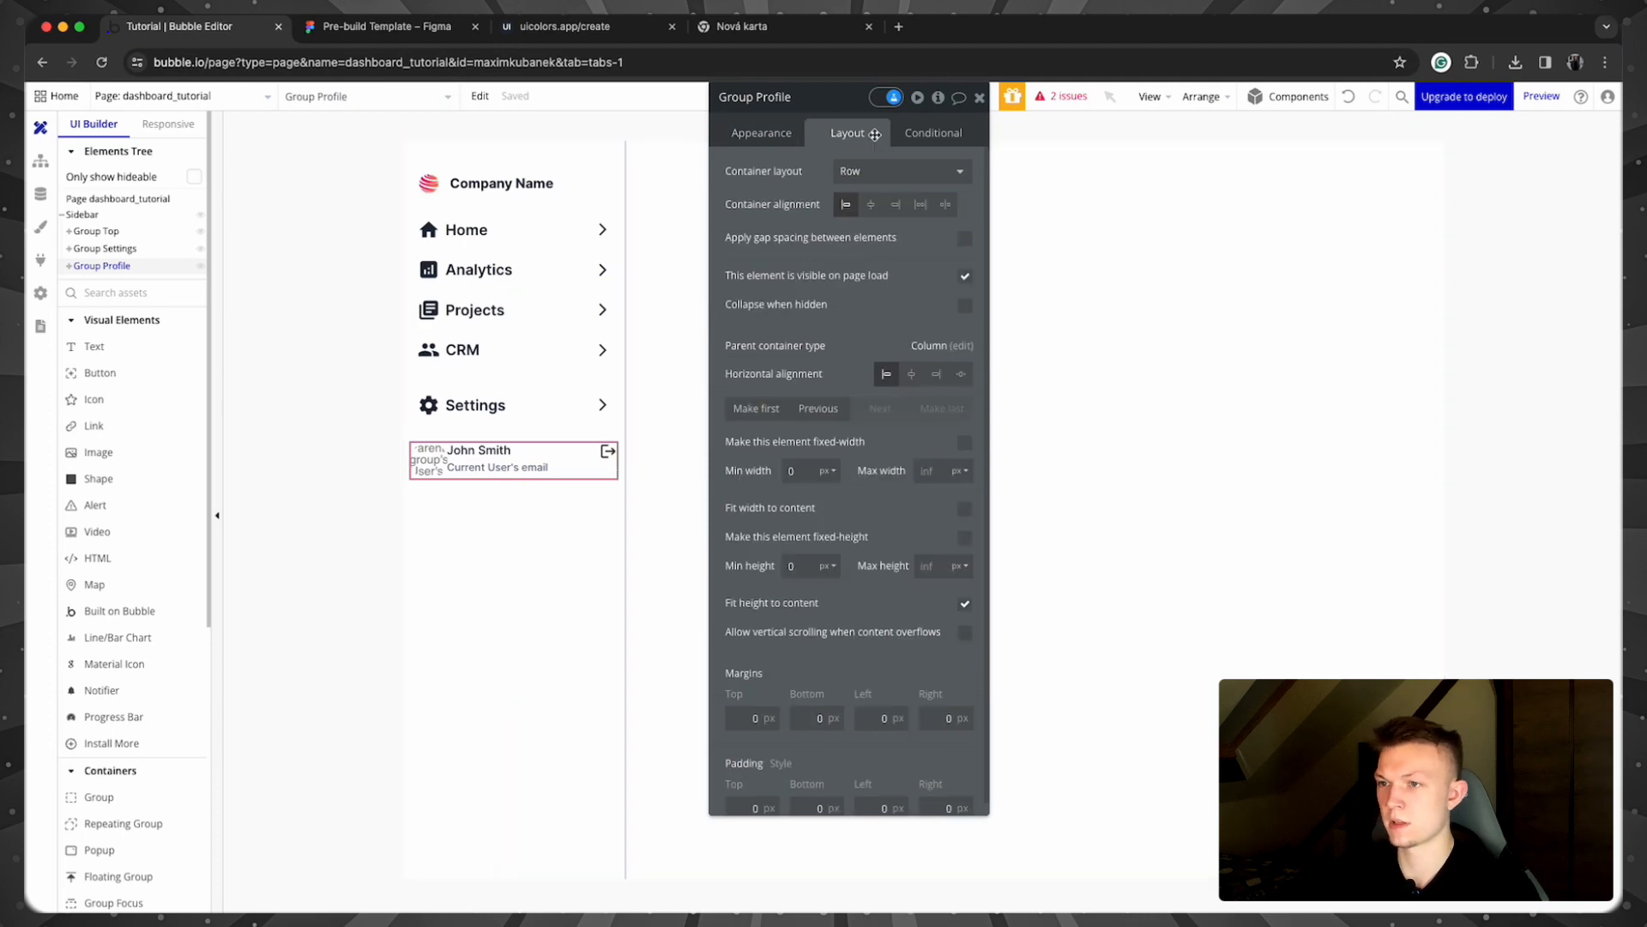
Step: Turn on gap spacing in the profile row and adjust its column gap
left_click(965, 239)
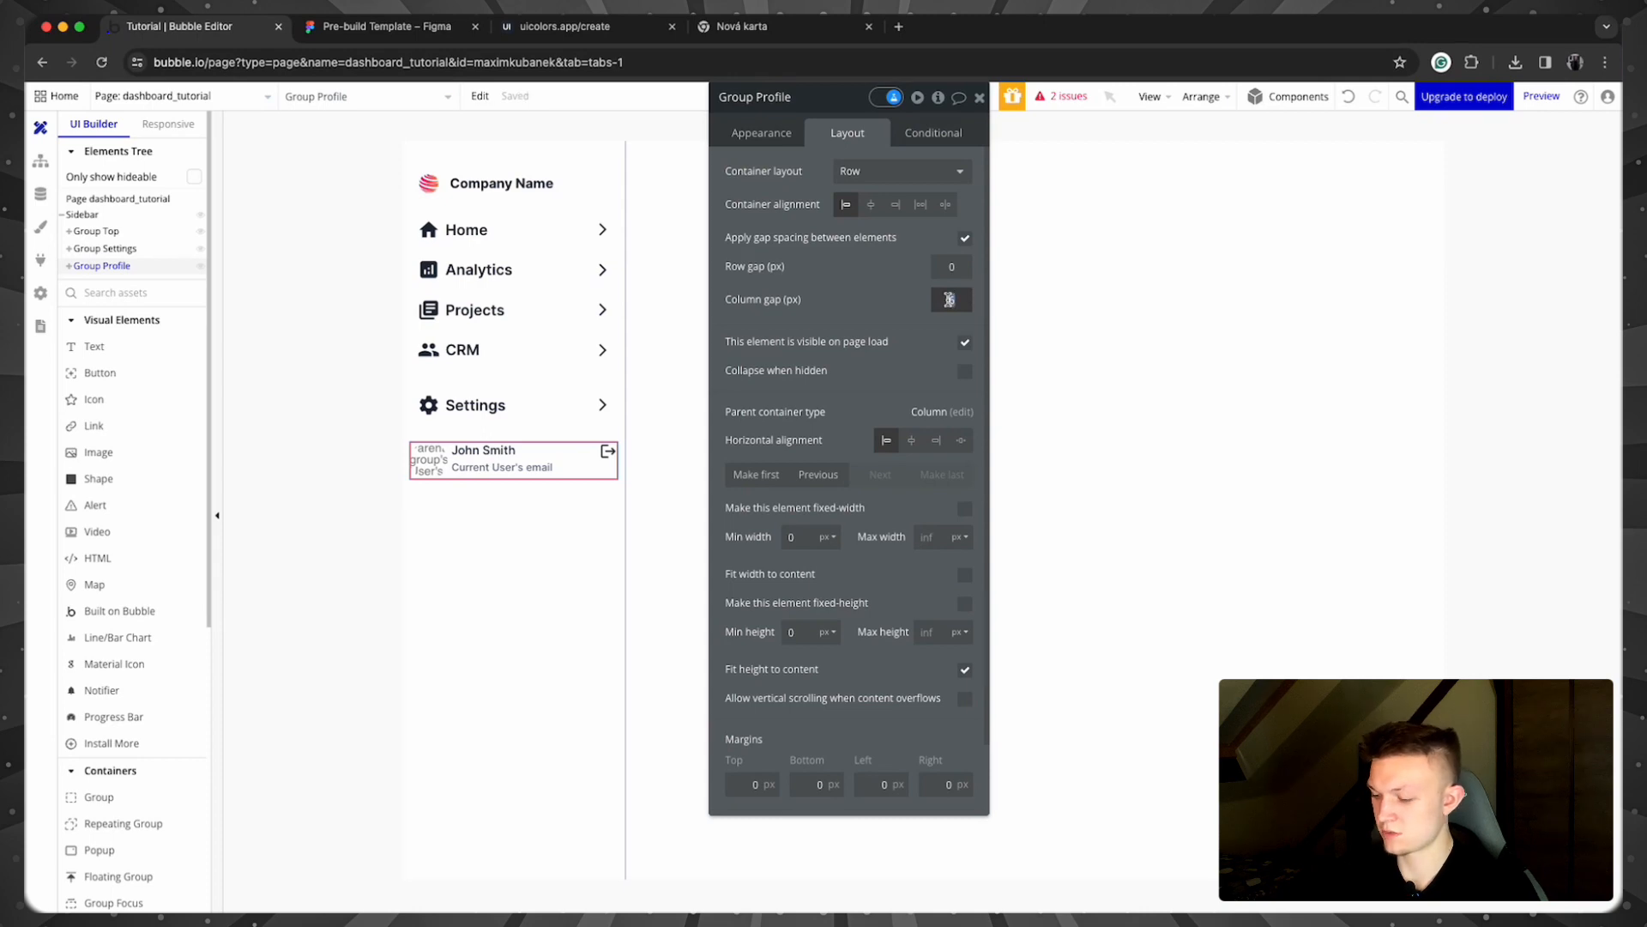
key("BackSpace")
type("8")
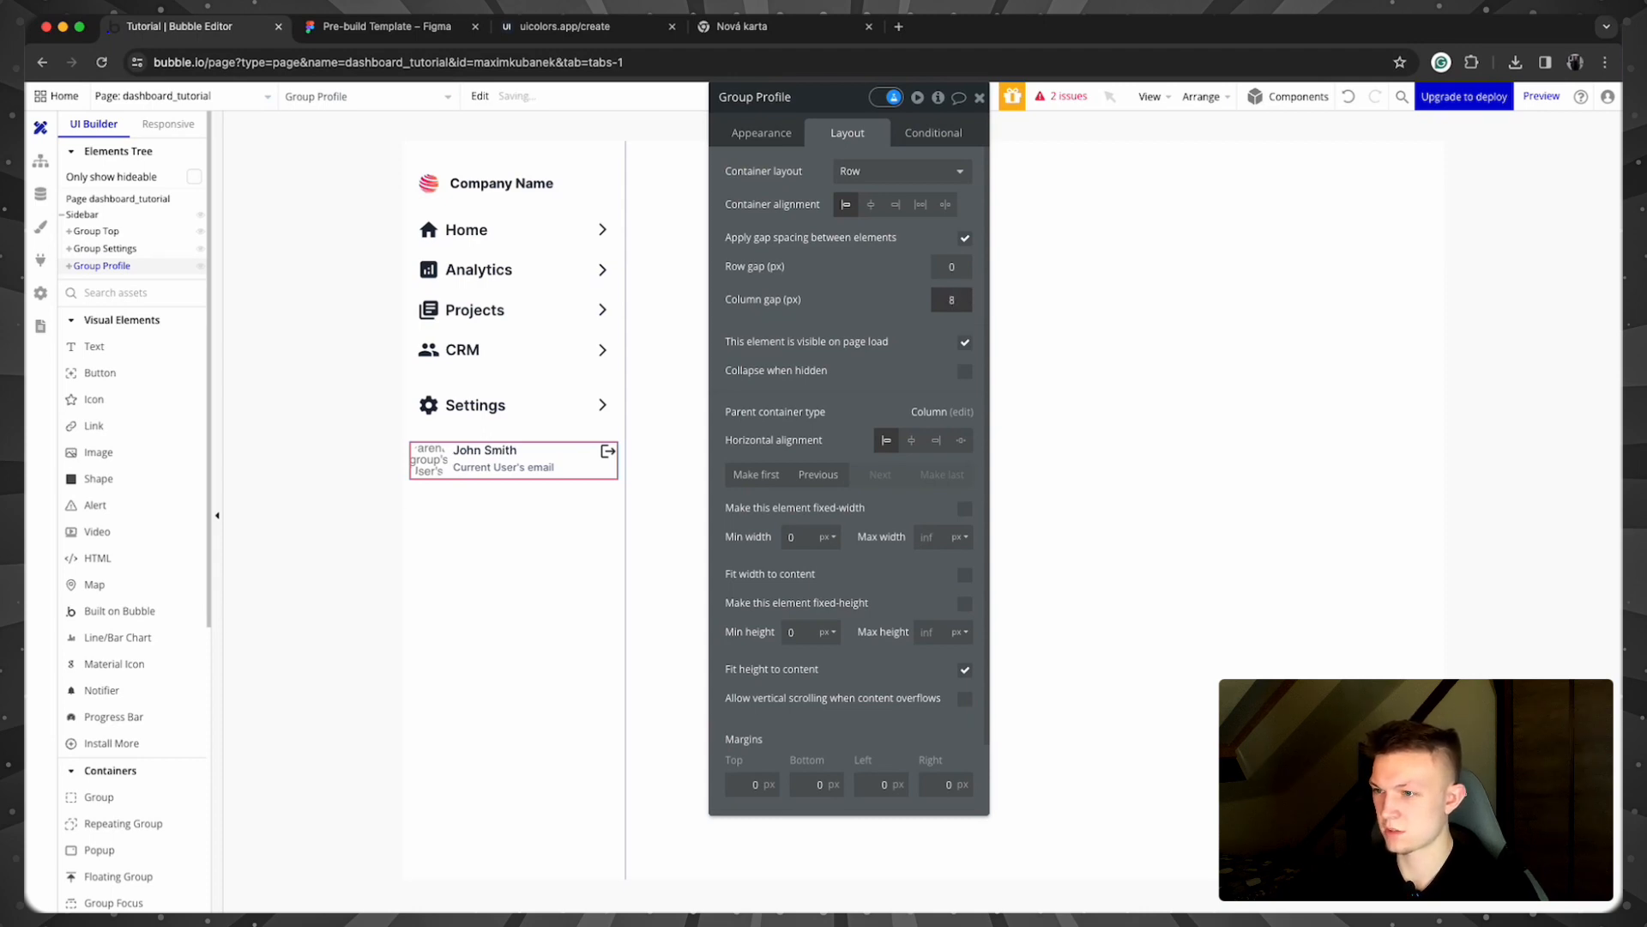
left_click(885, 304)
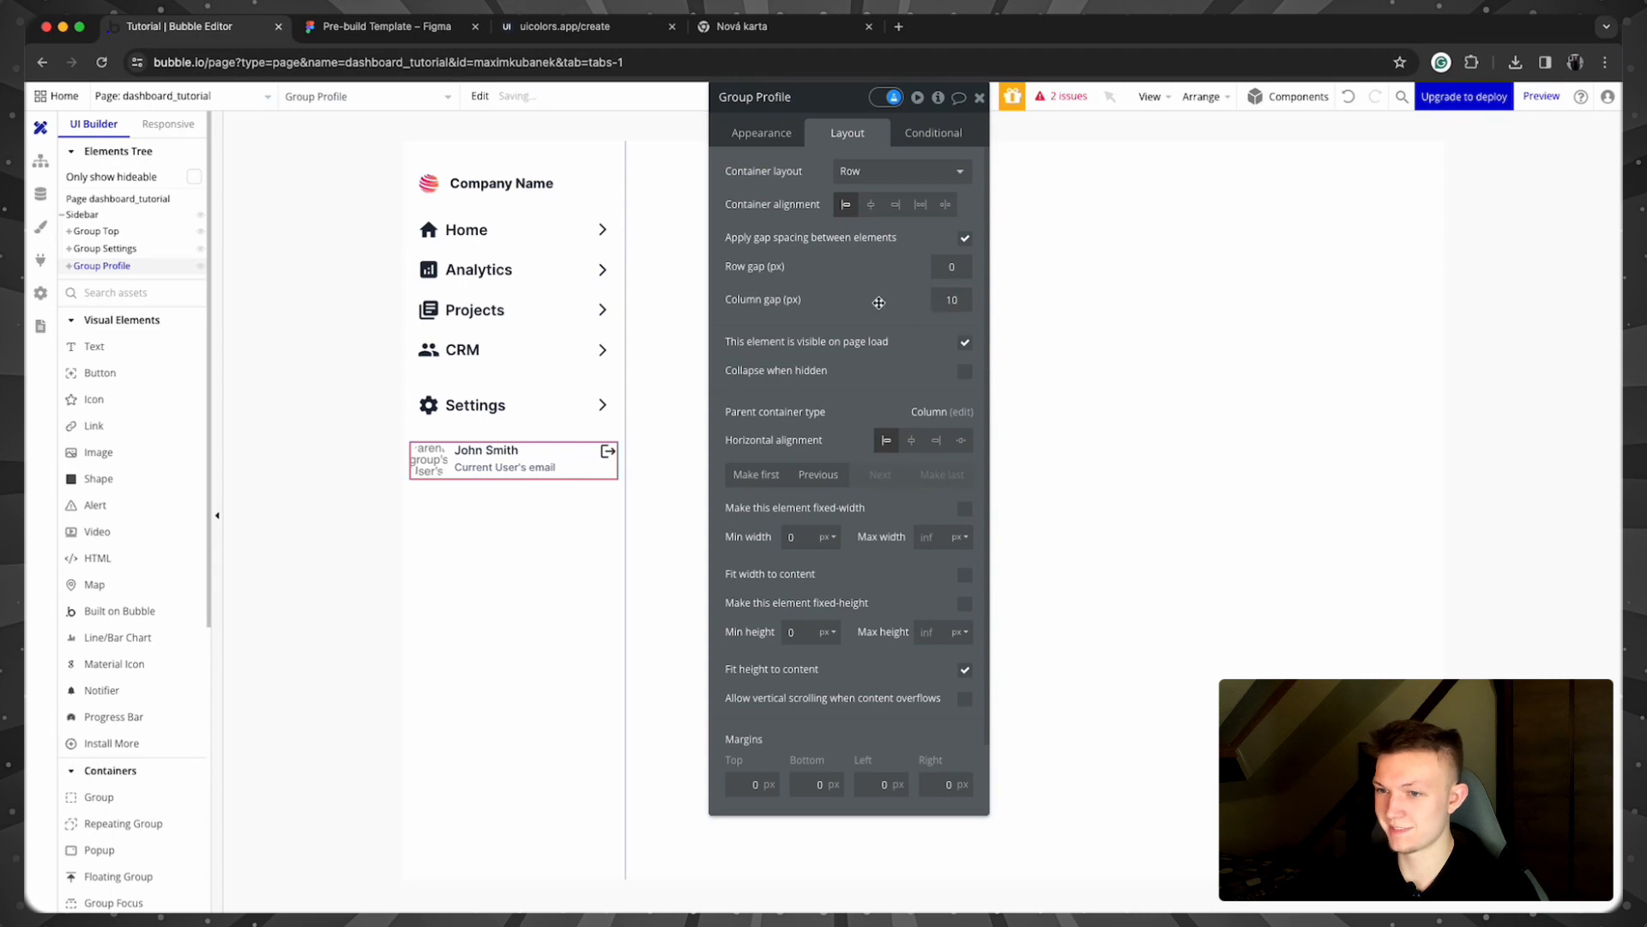
Step: Vertically centre the name-and-email group and the logout icon in the row
left_click(537, 464)
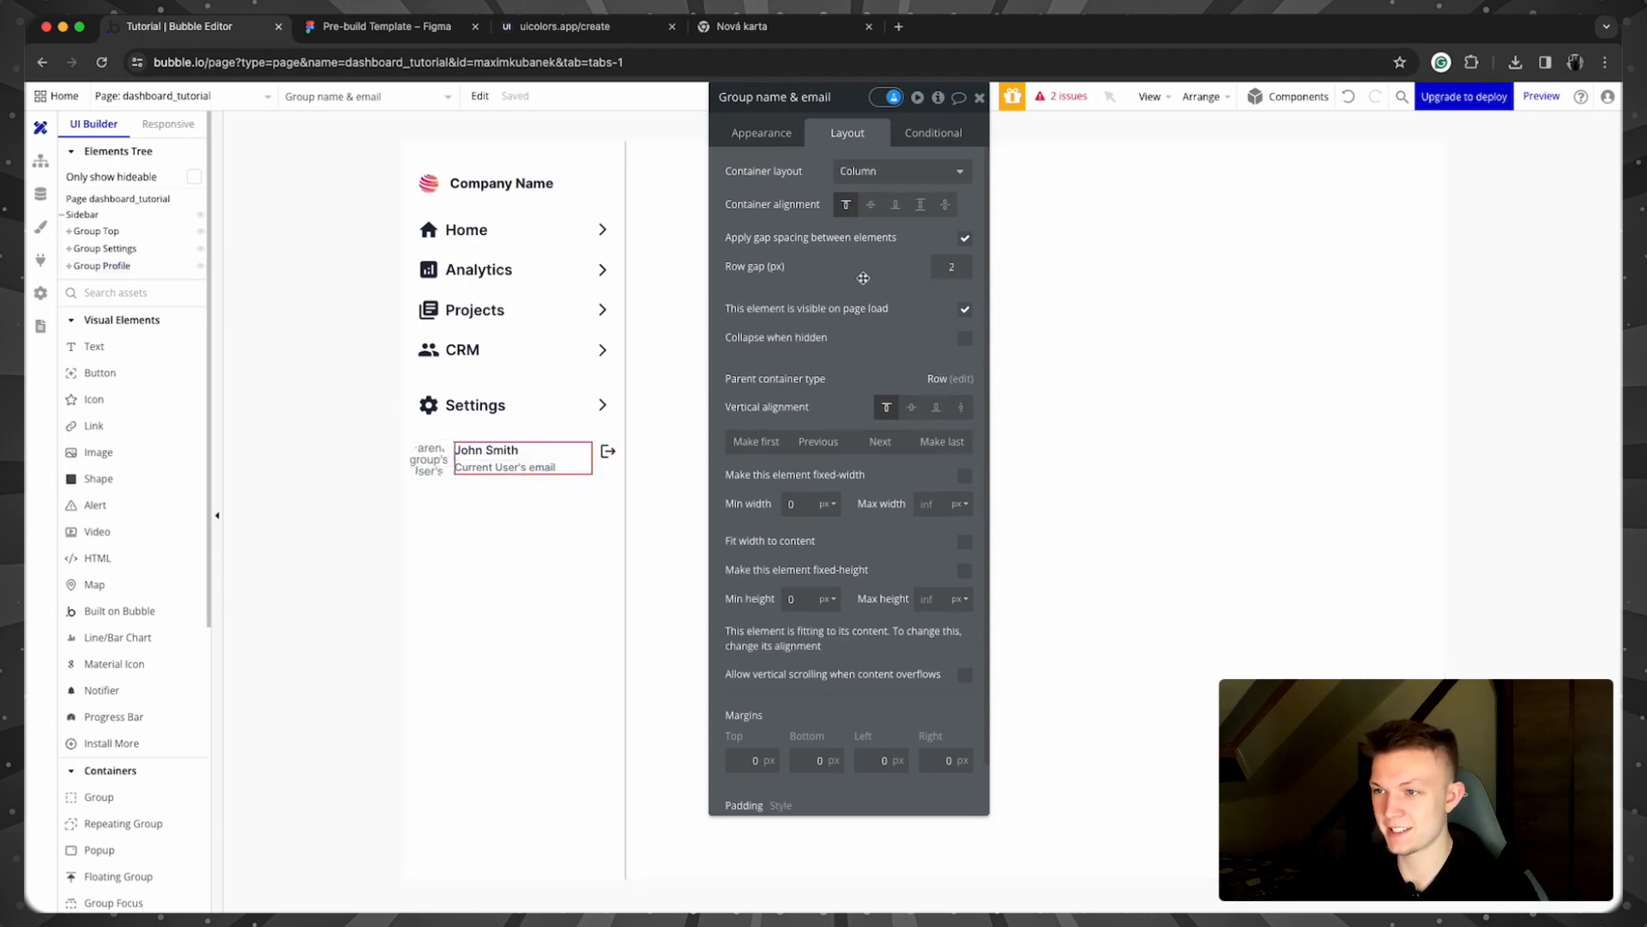
left_click(911, 406)
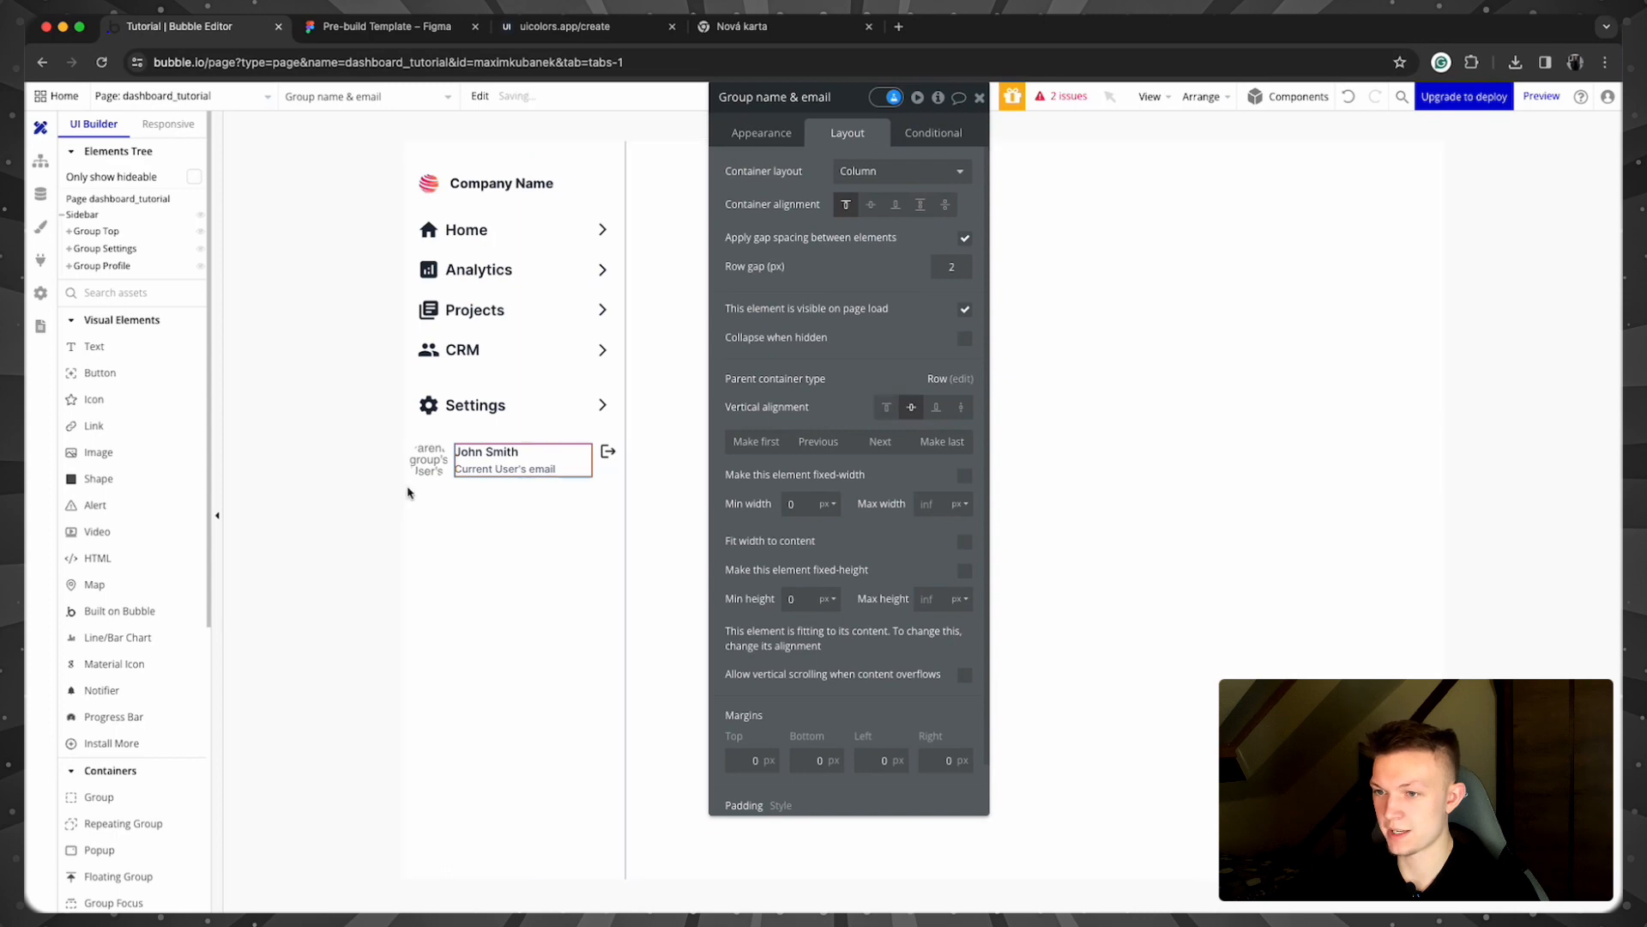
left_click(609, 451)
left_click(935, 264)
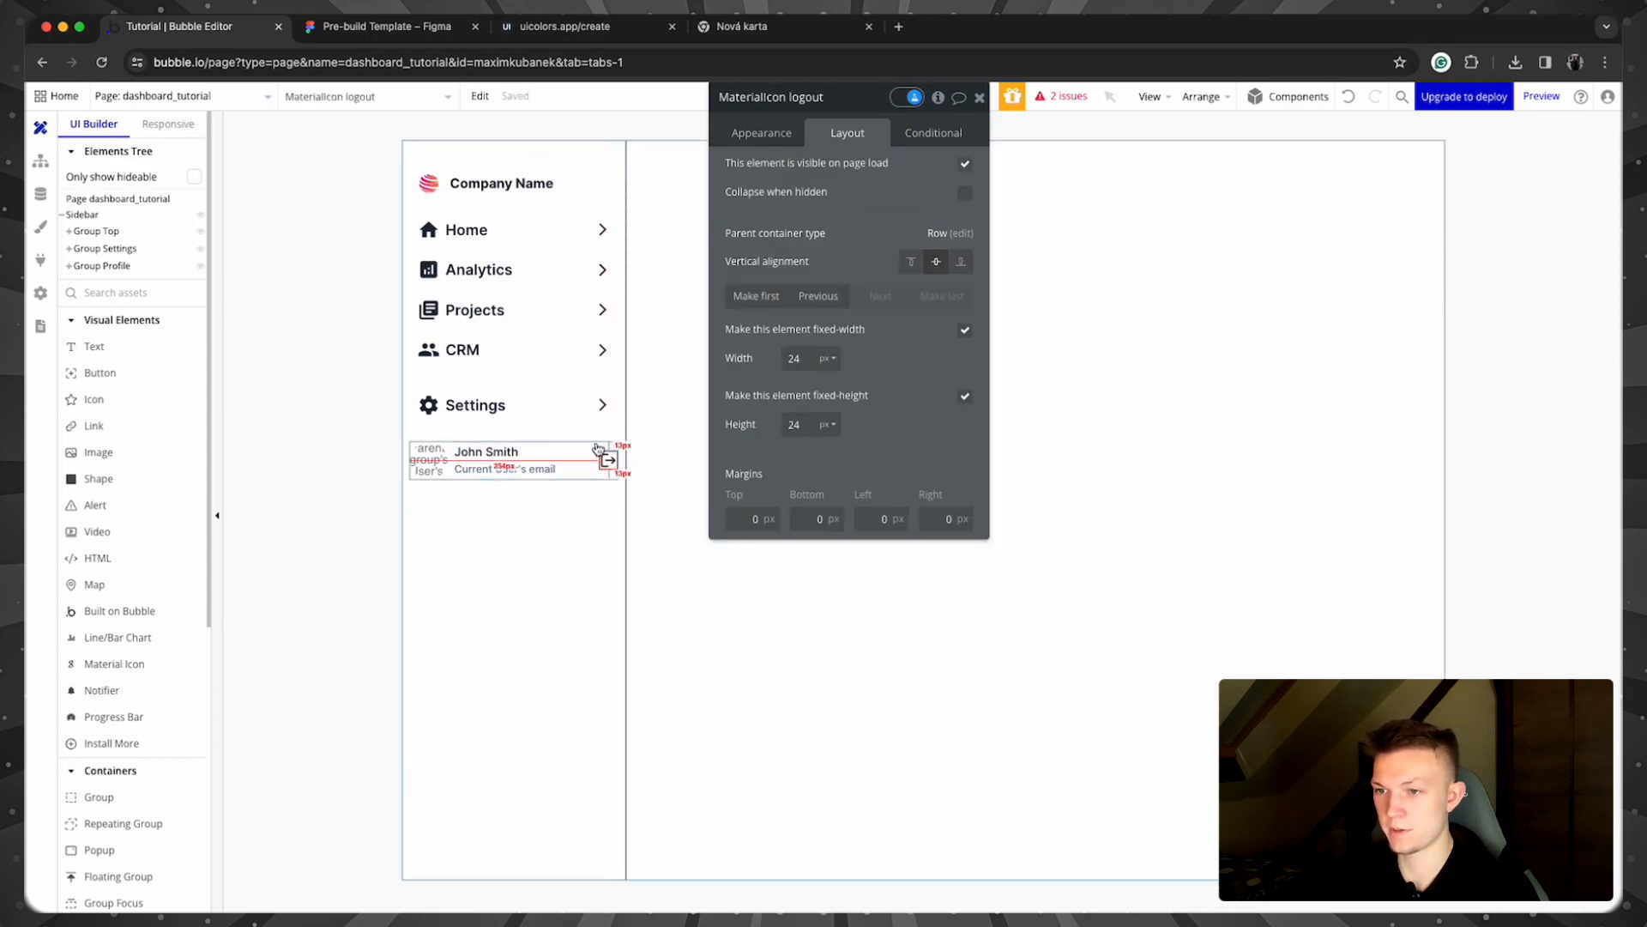
Step: Set Group Profile's top padding to 20
left_click(598, 448)
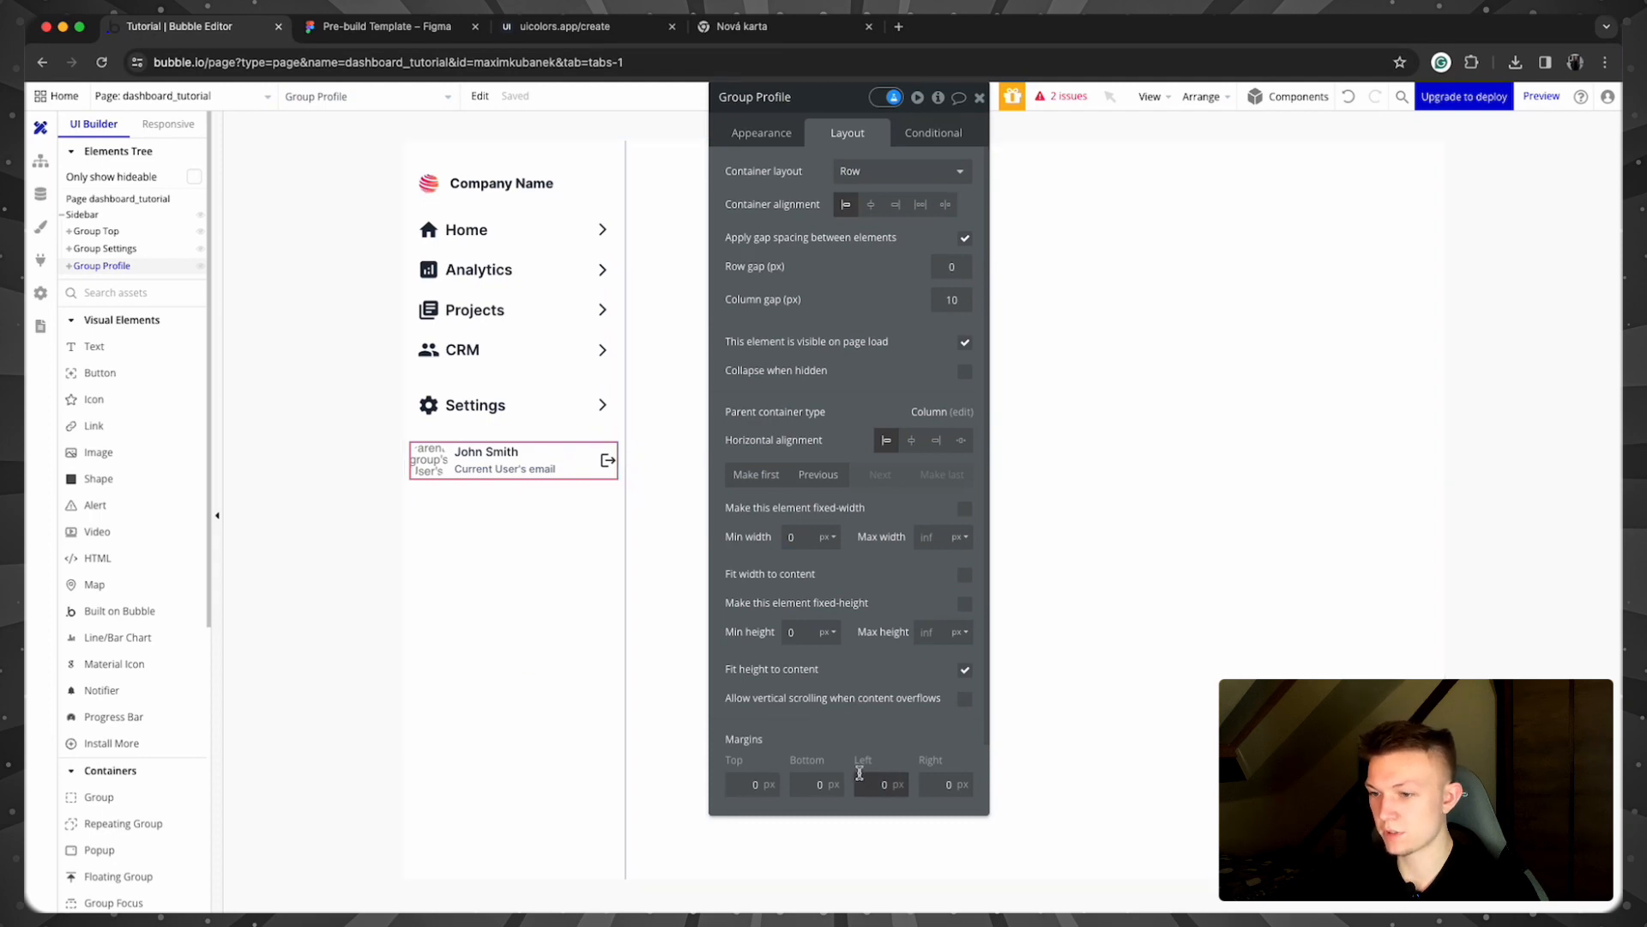
scroll(859, 773, "down", 2)
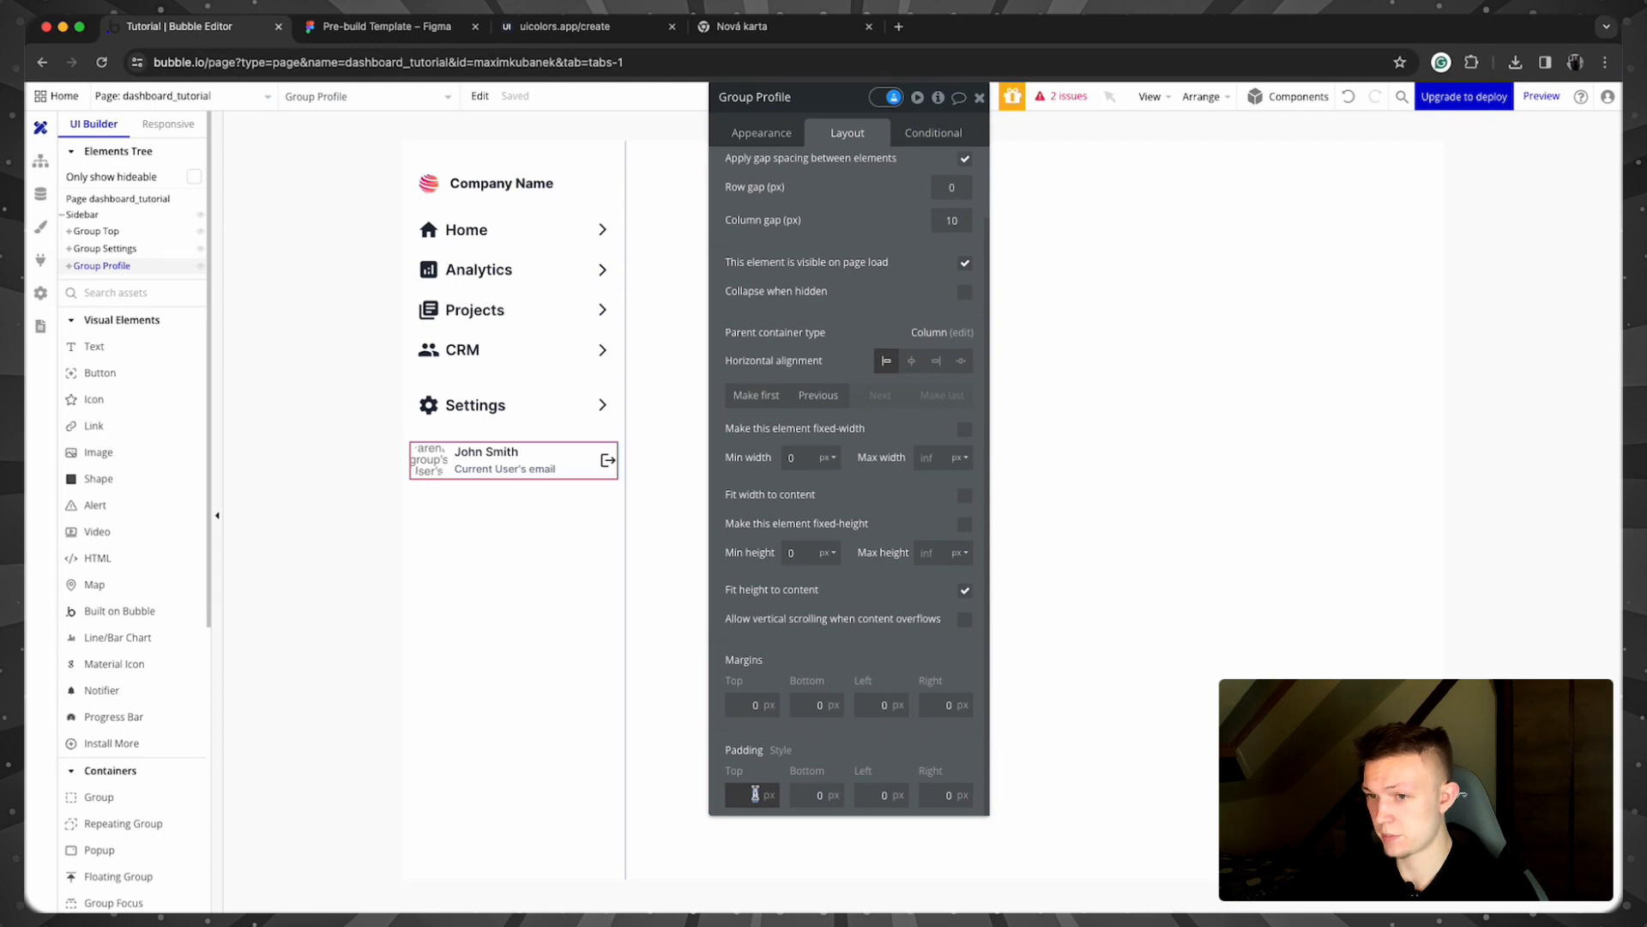
type("20")
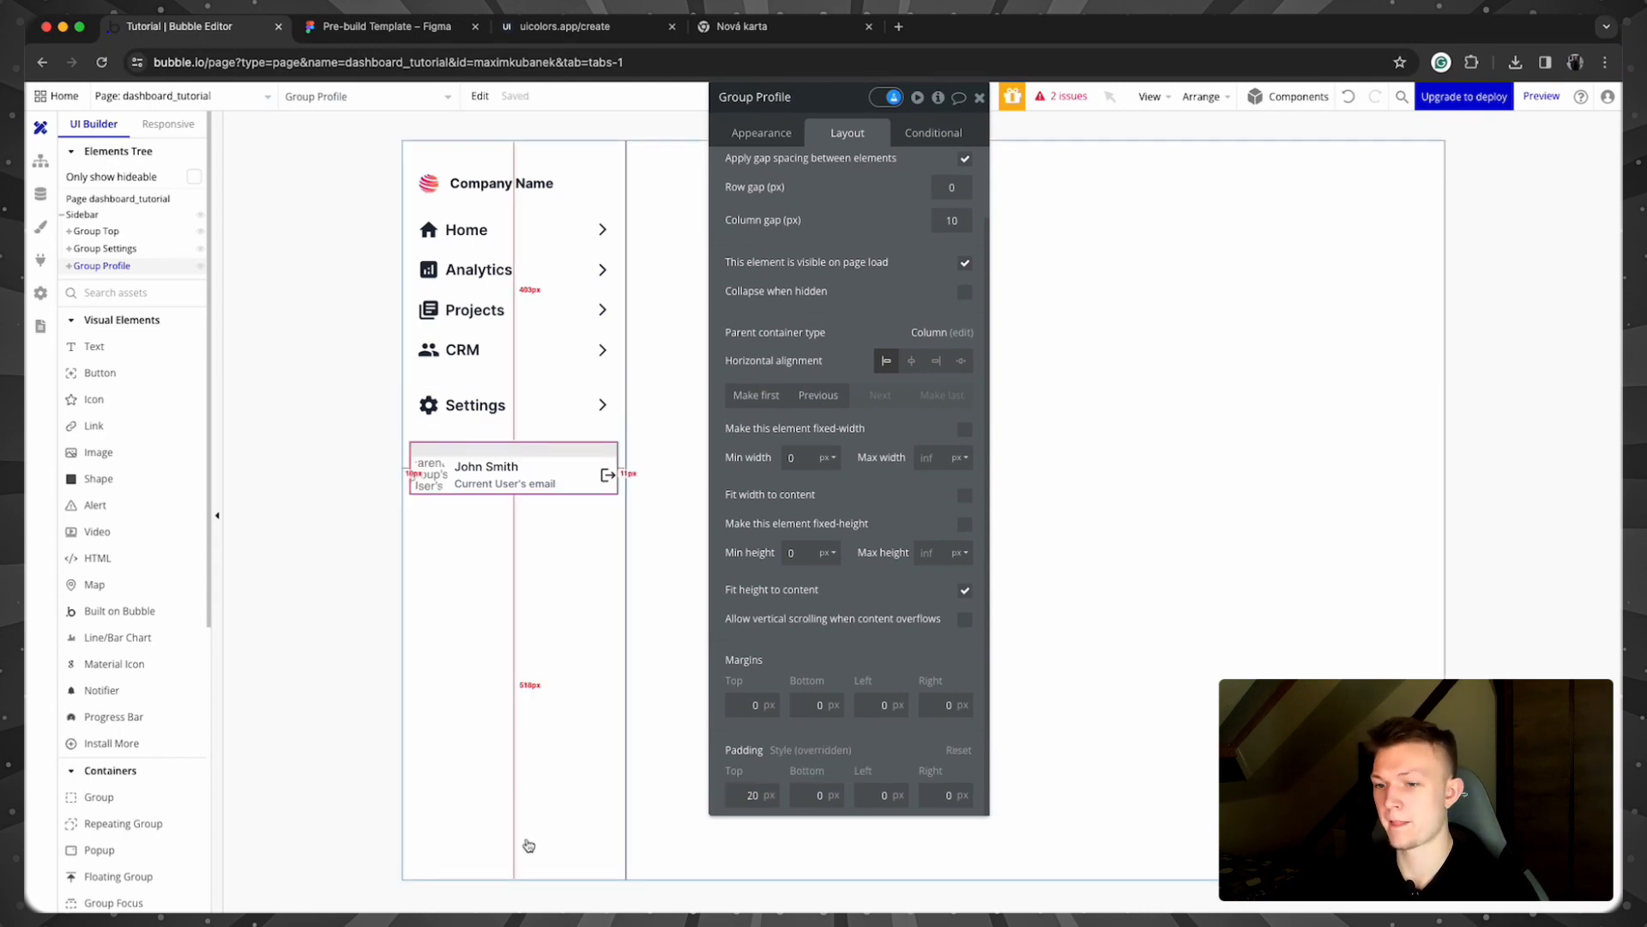
left_click(761, 142)
scroll(926, 455, "up", 1)
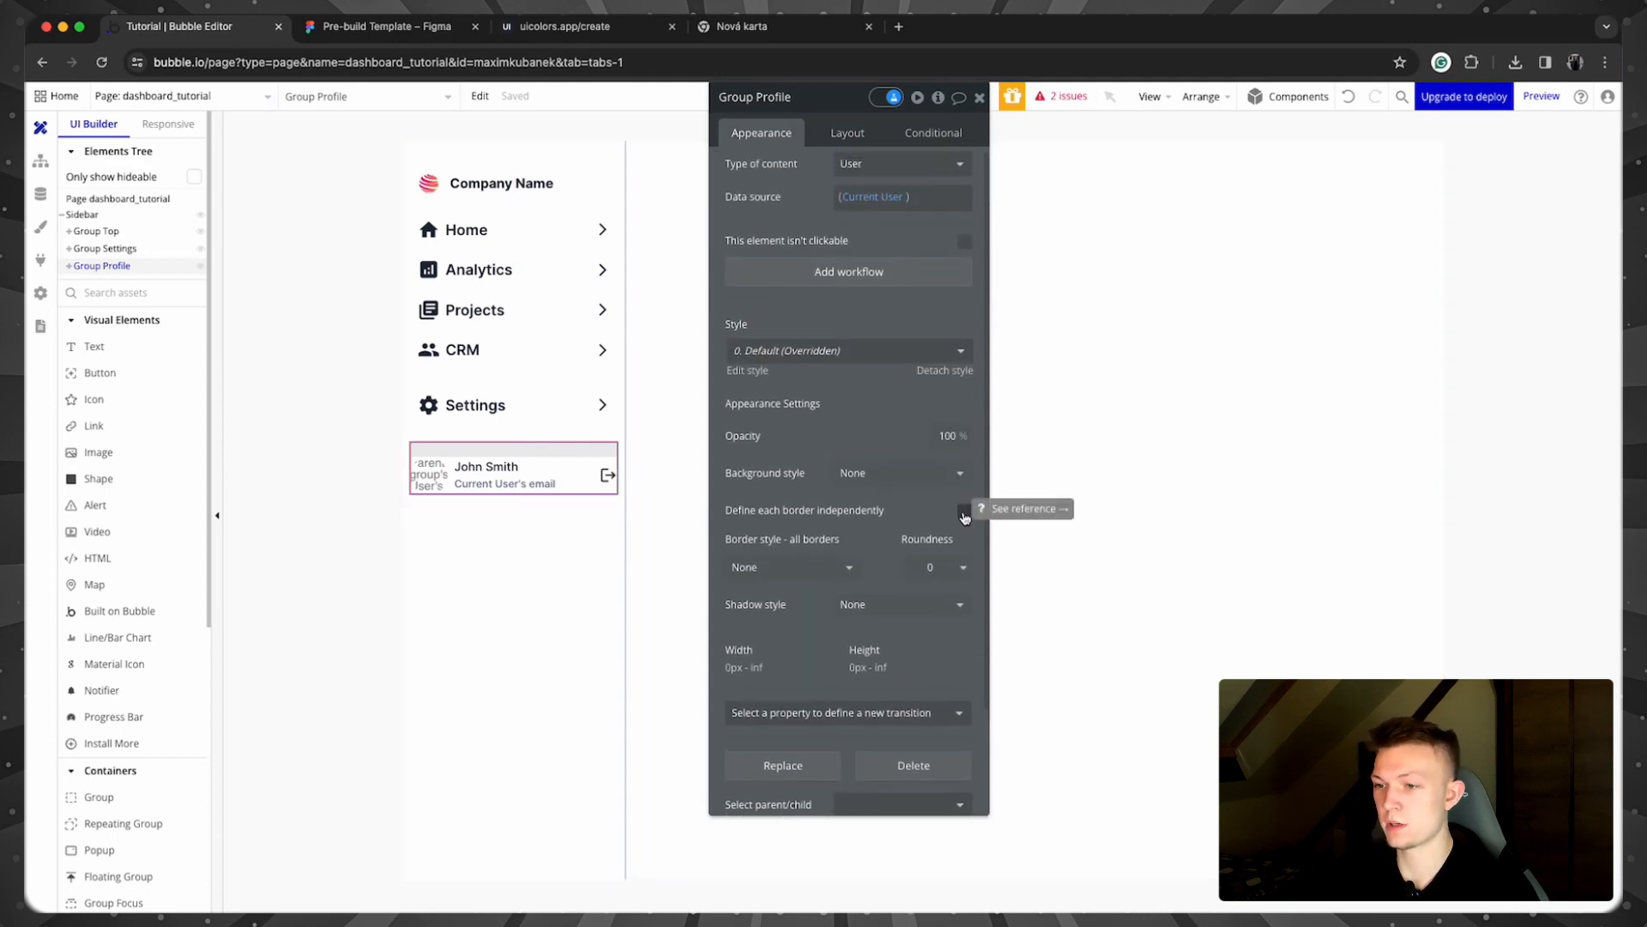
Step: Define borders independently and give the profile row a solid grey top border
left_click(964, 511)
scroll(883, 582, "down", 1)
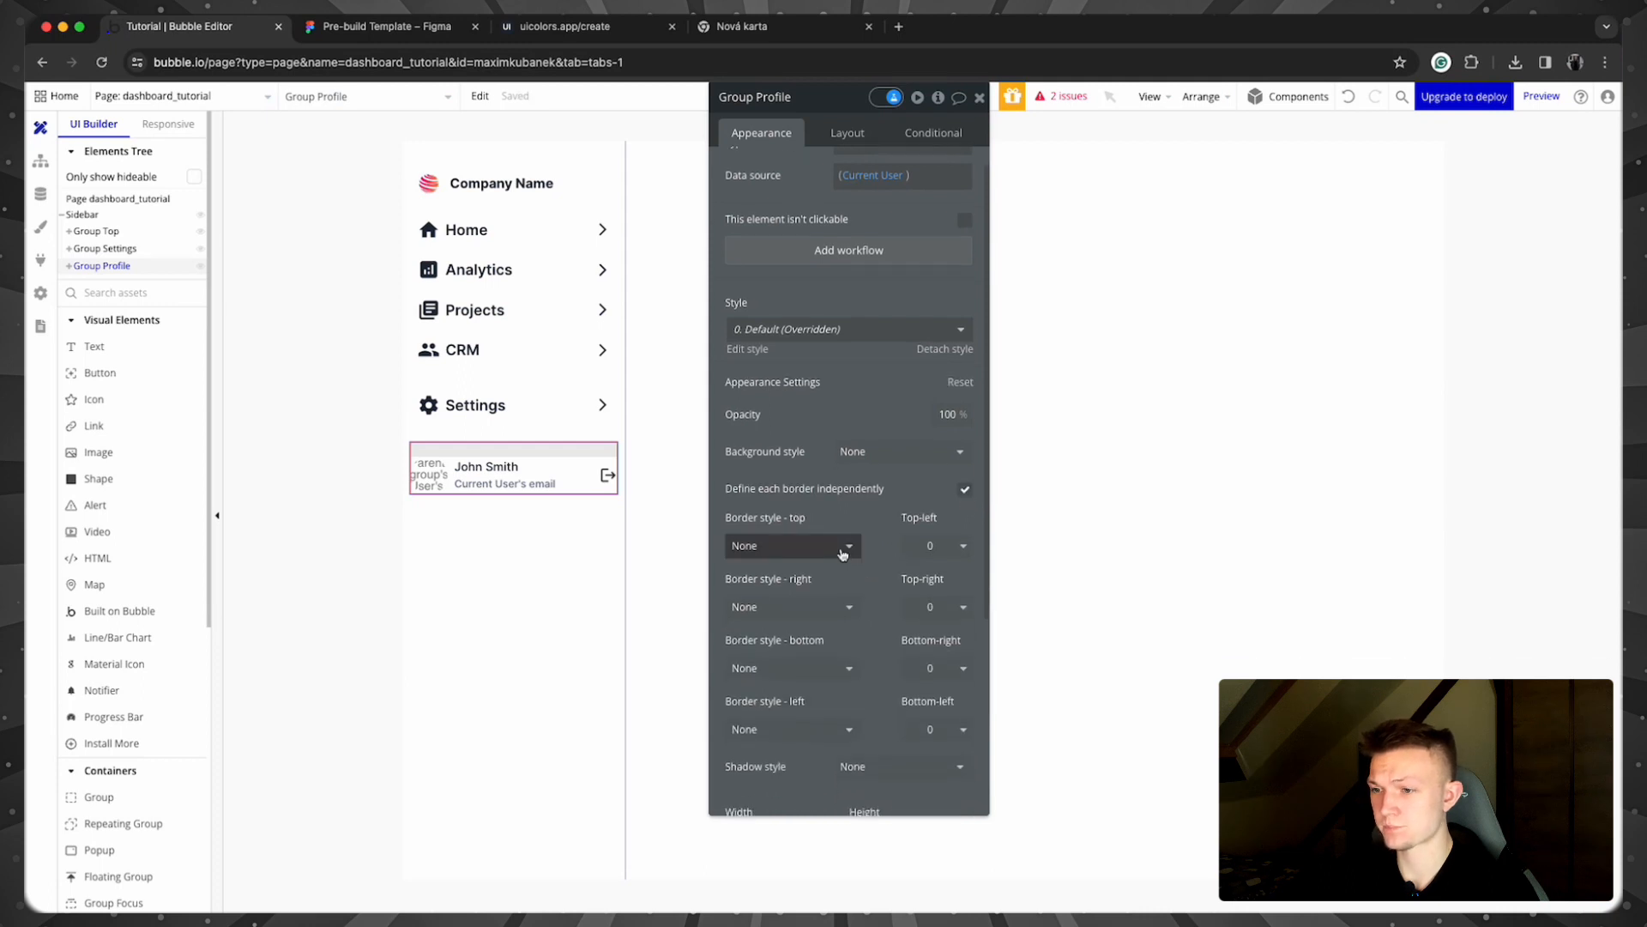
left_click(791, 546)
left_click(826, 617)
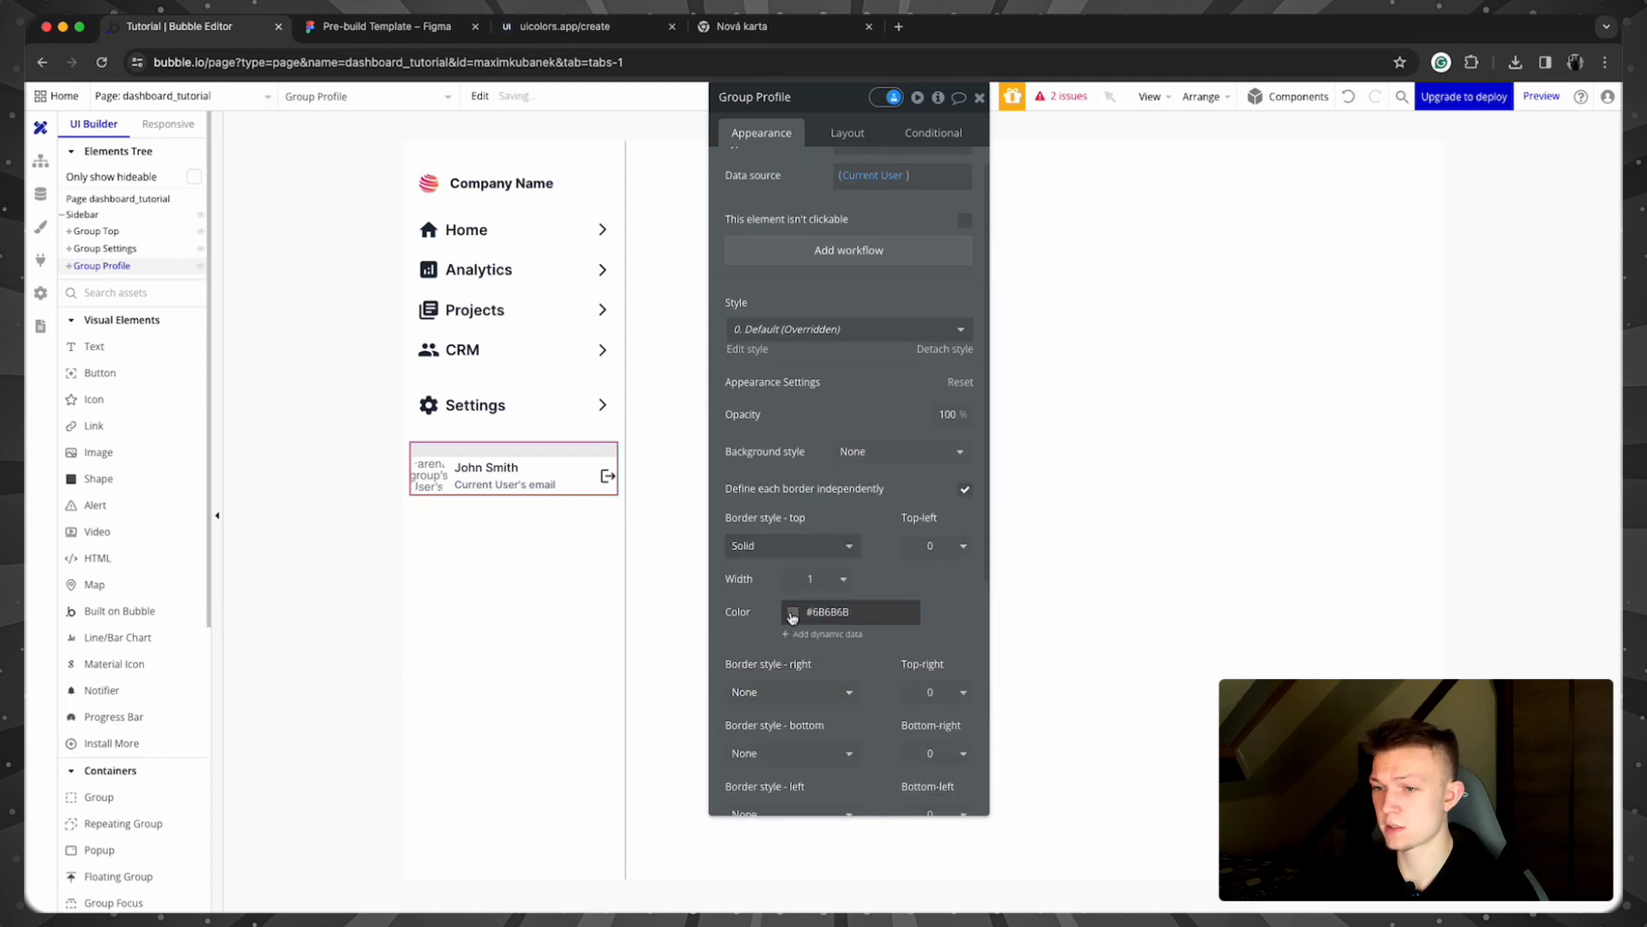
left_click(792, 614)
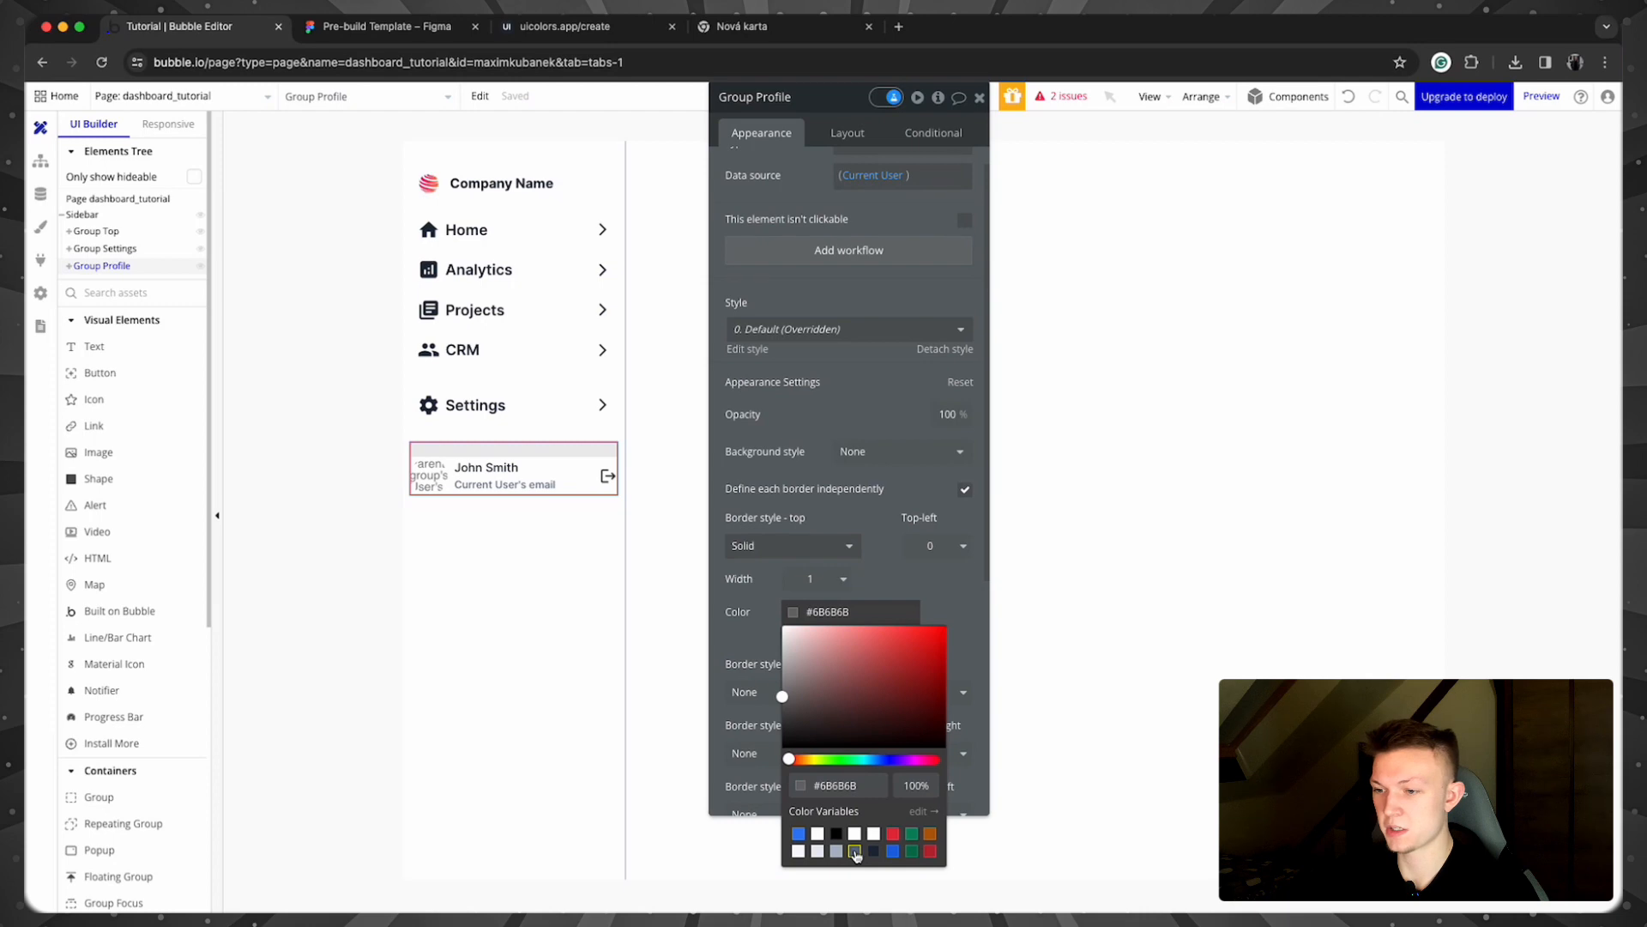
left_click(856, 853)
left_click(877, 573)
Step: Check the divider and switch the top border colour to the lighter Neutral 400
left_click(320, 556)
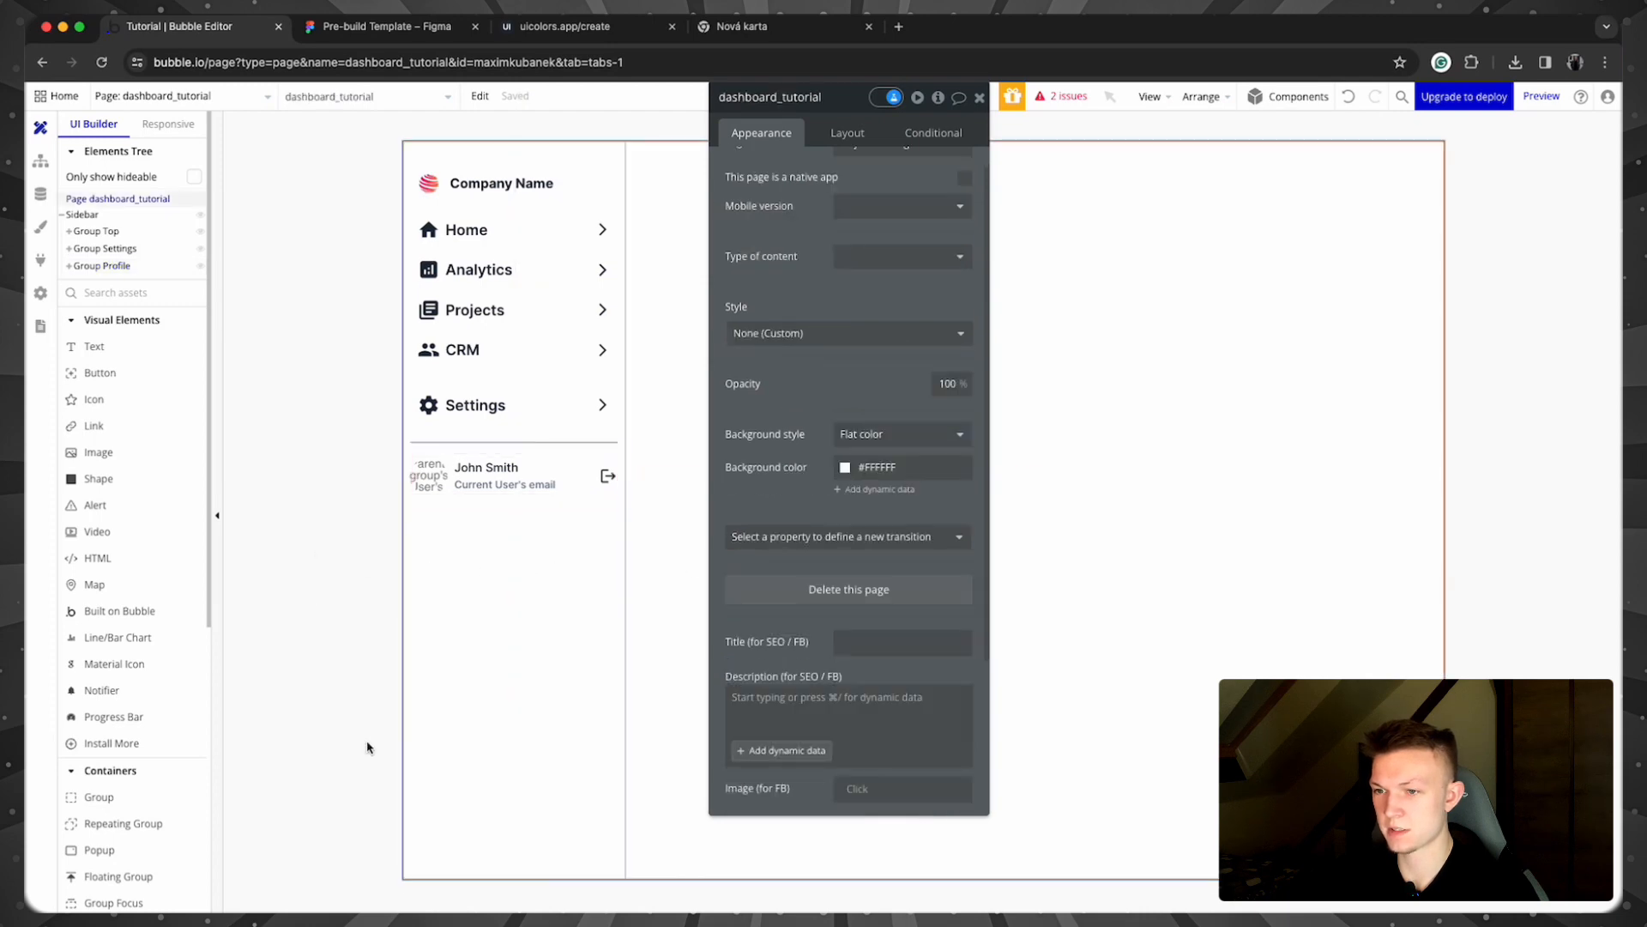
left_click(571, 472)
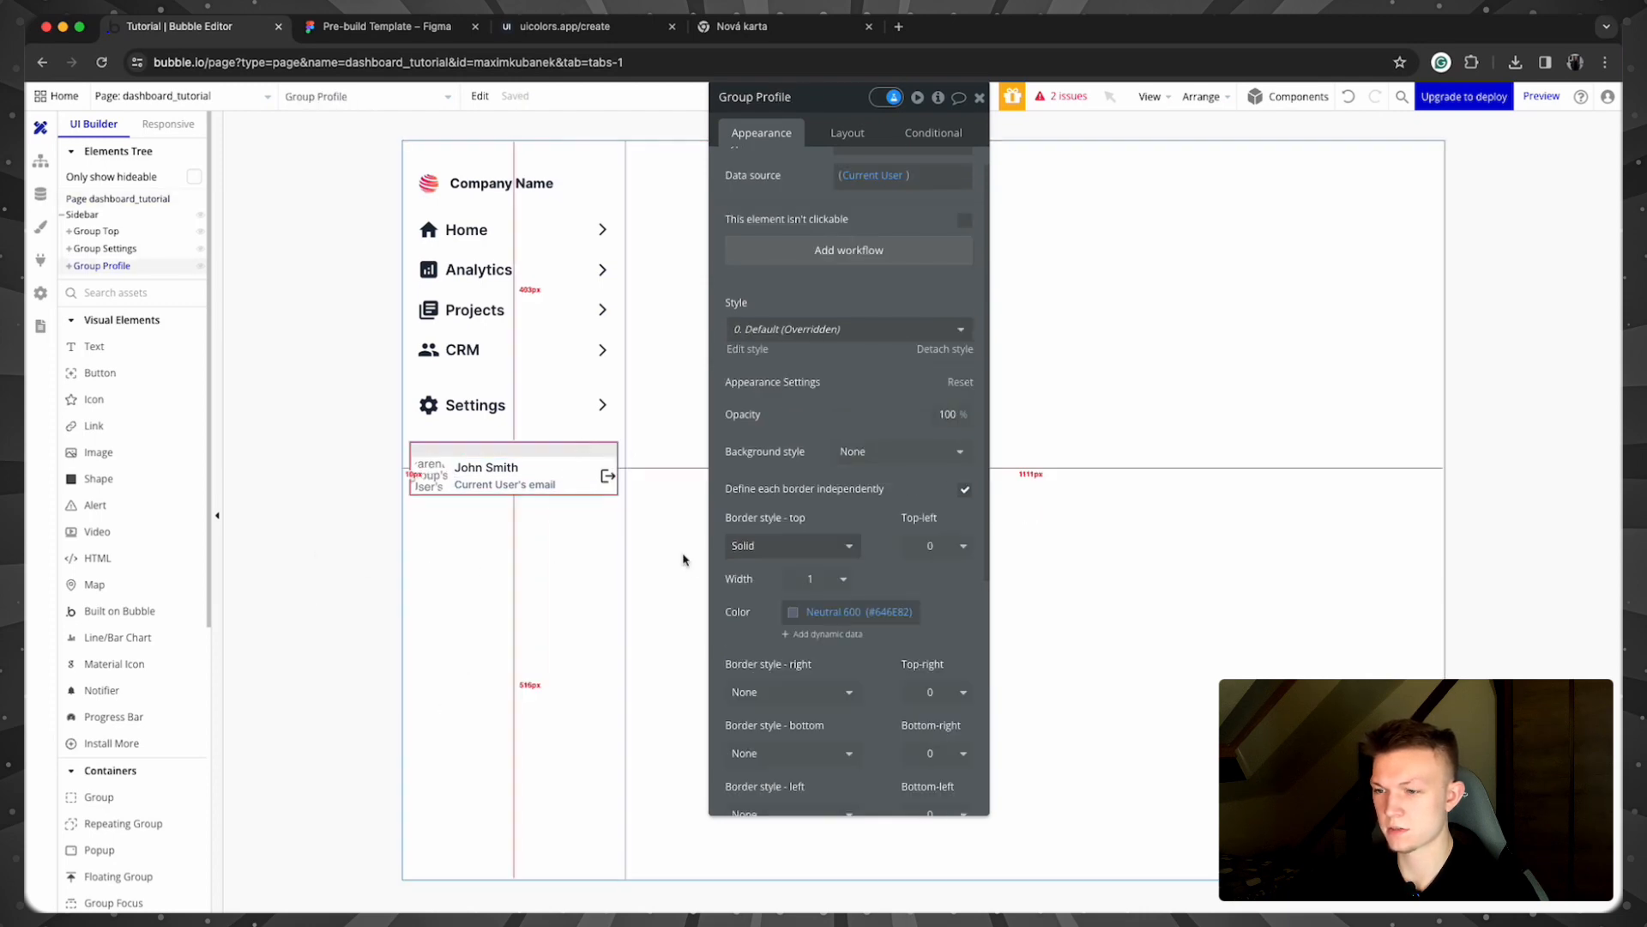
left_click(791, 611)
left_click(841, 851)
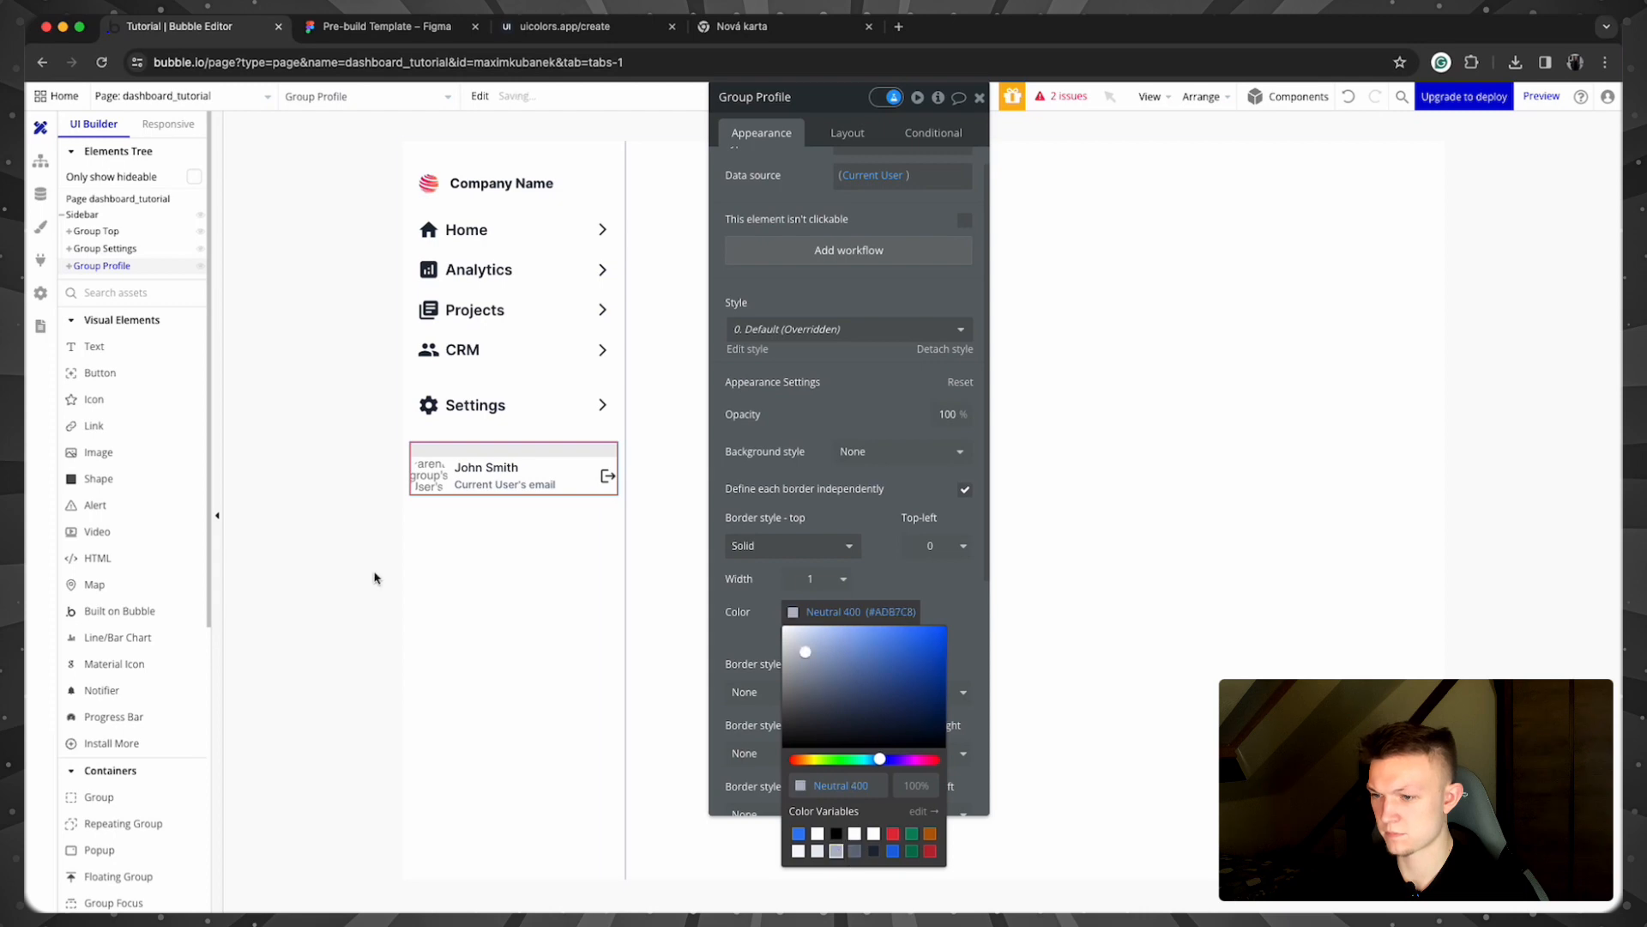
left_click(372, 571)
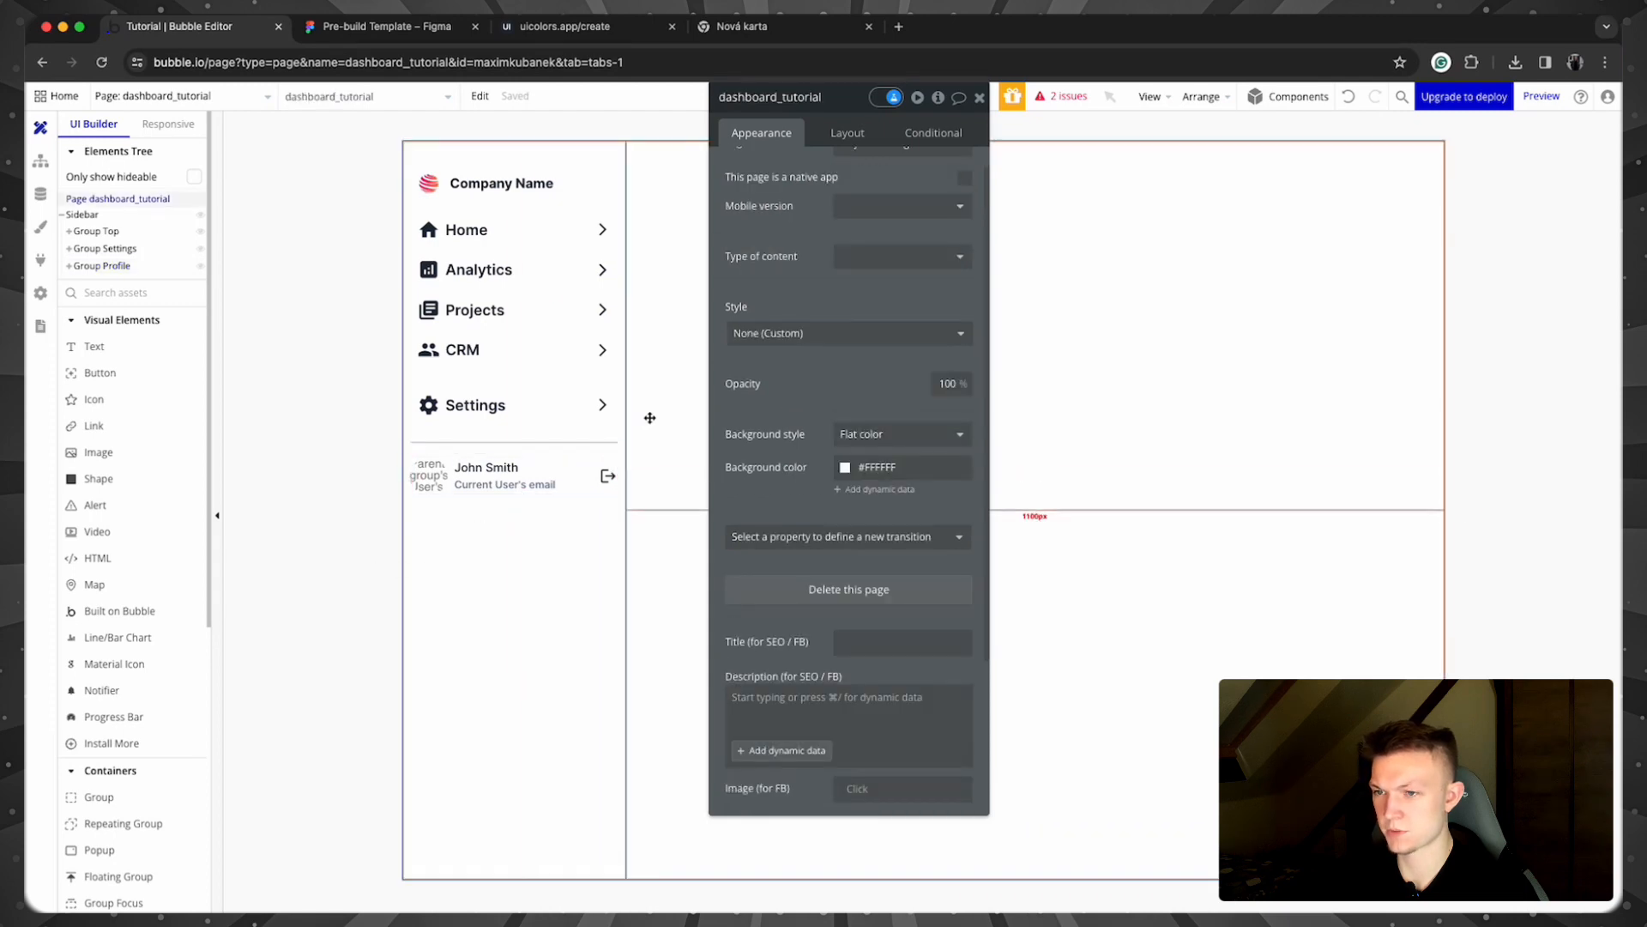
left_click(544, 399)
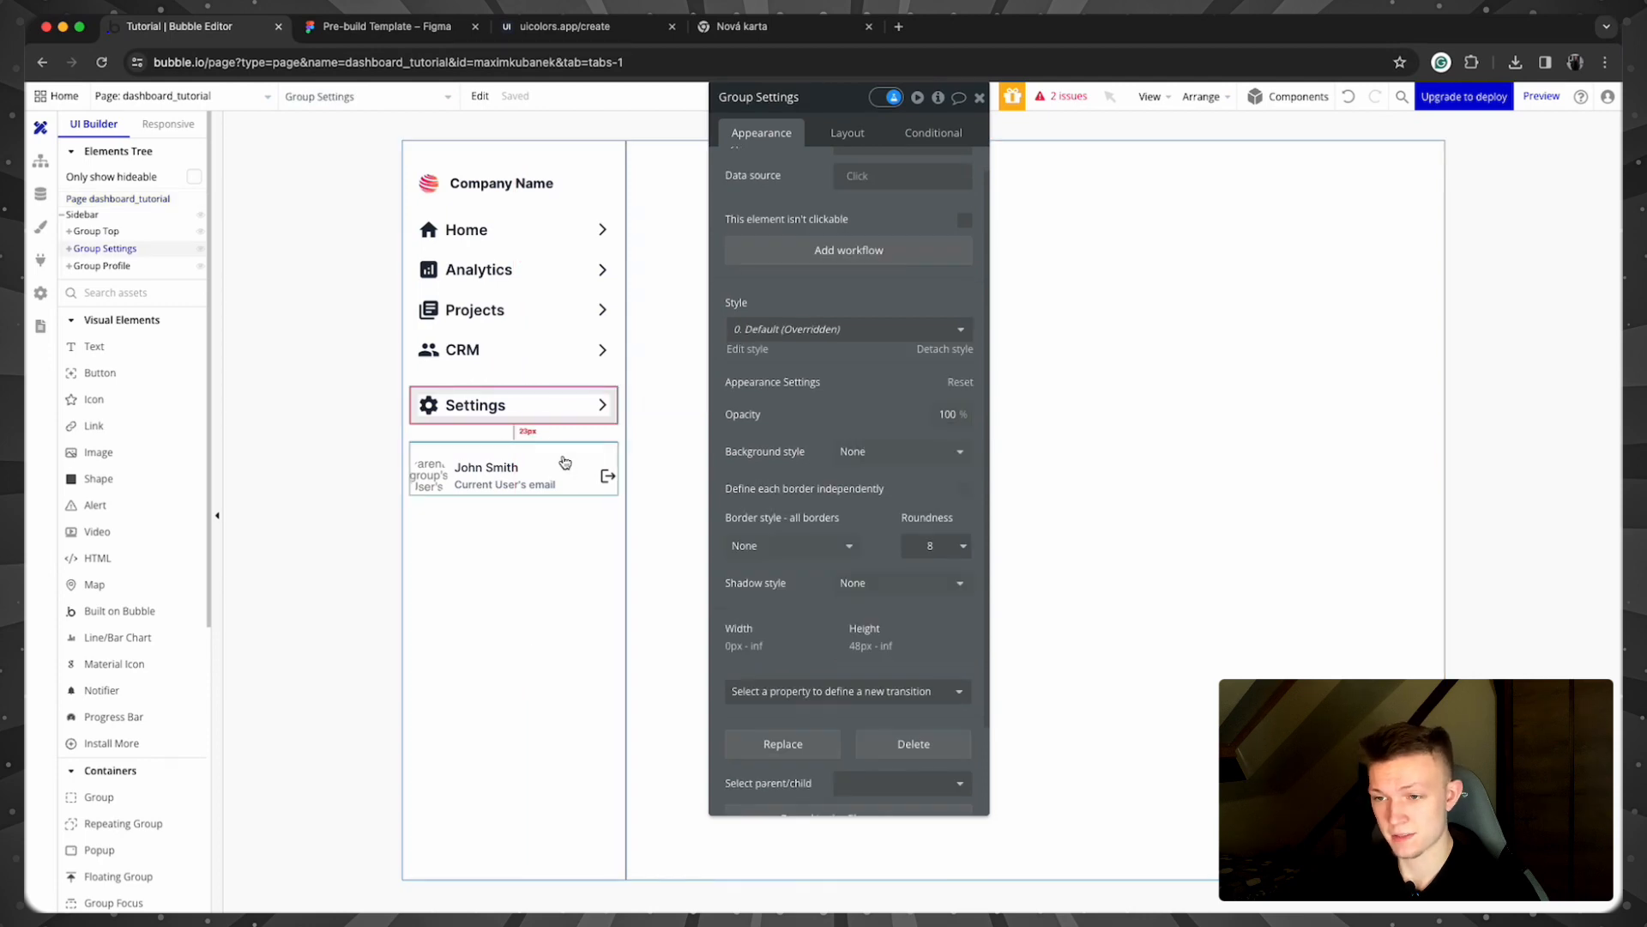
Step: Group the Settings and profile rows into a new container with a 12 px row gap
left_click(564, 460, "shift")
right_click(563, 455)
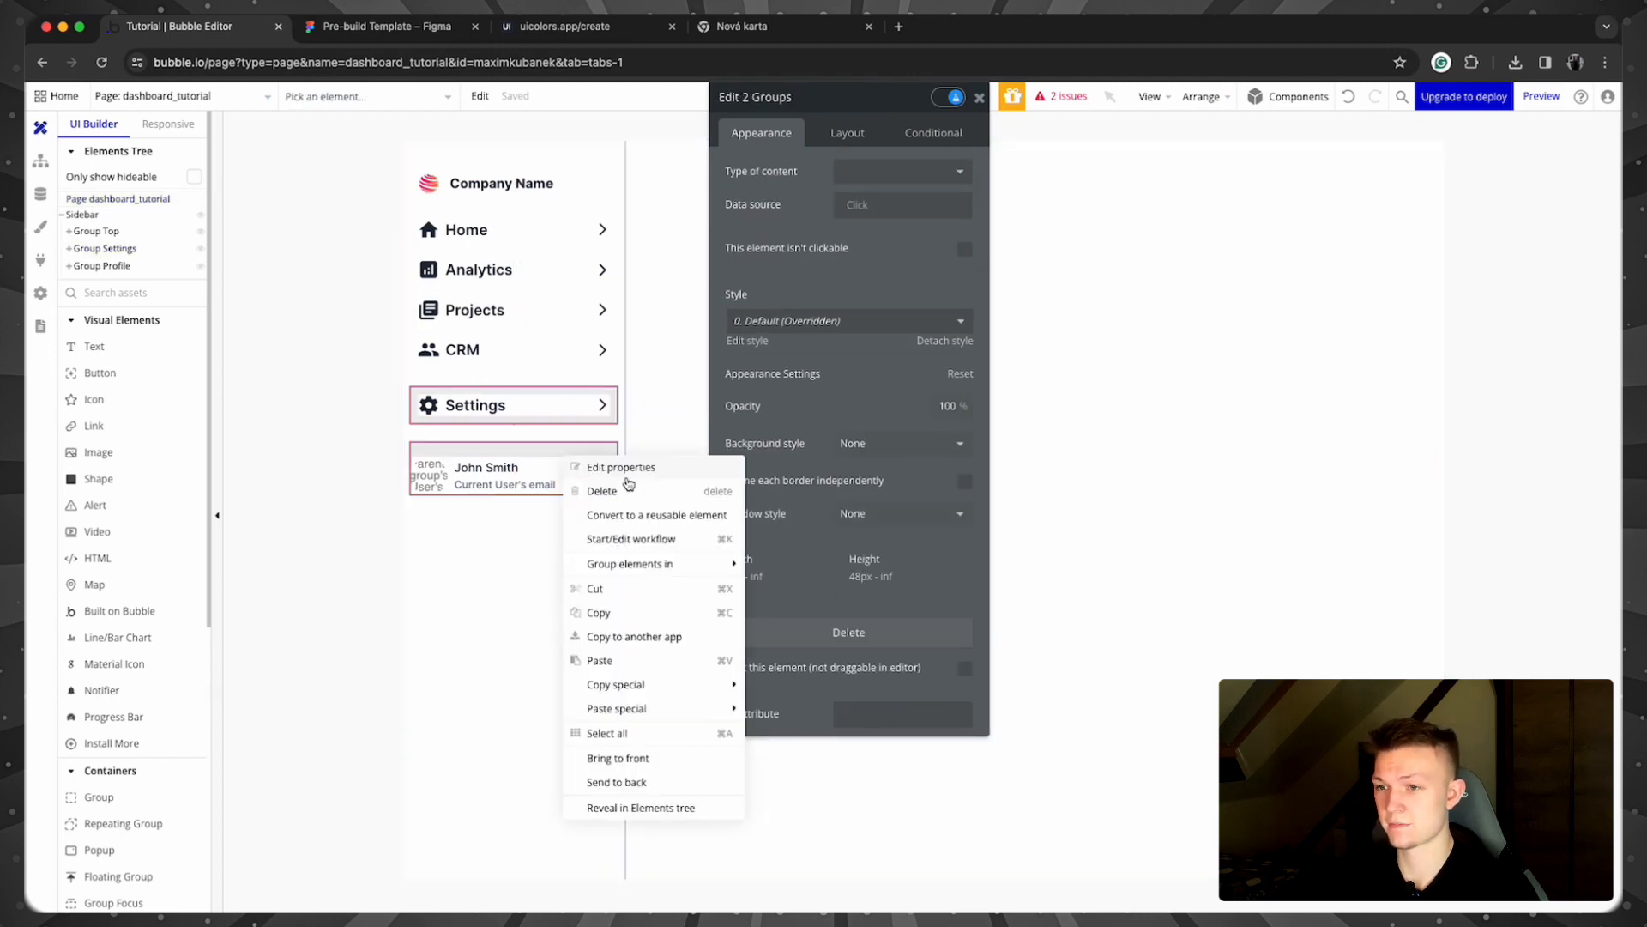
mouse_move(665, 559)
left_click(819, 614)
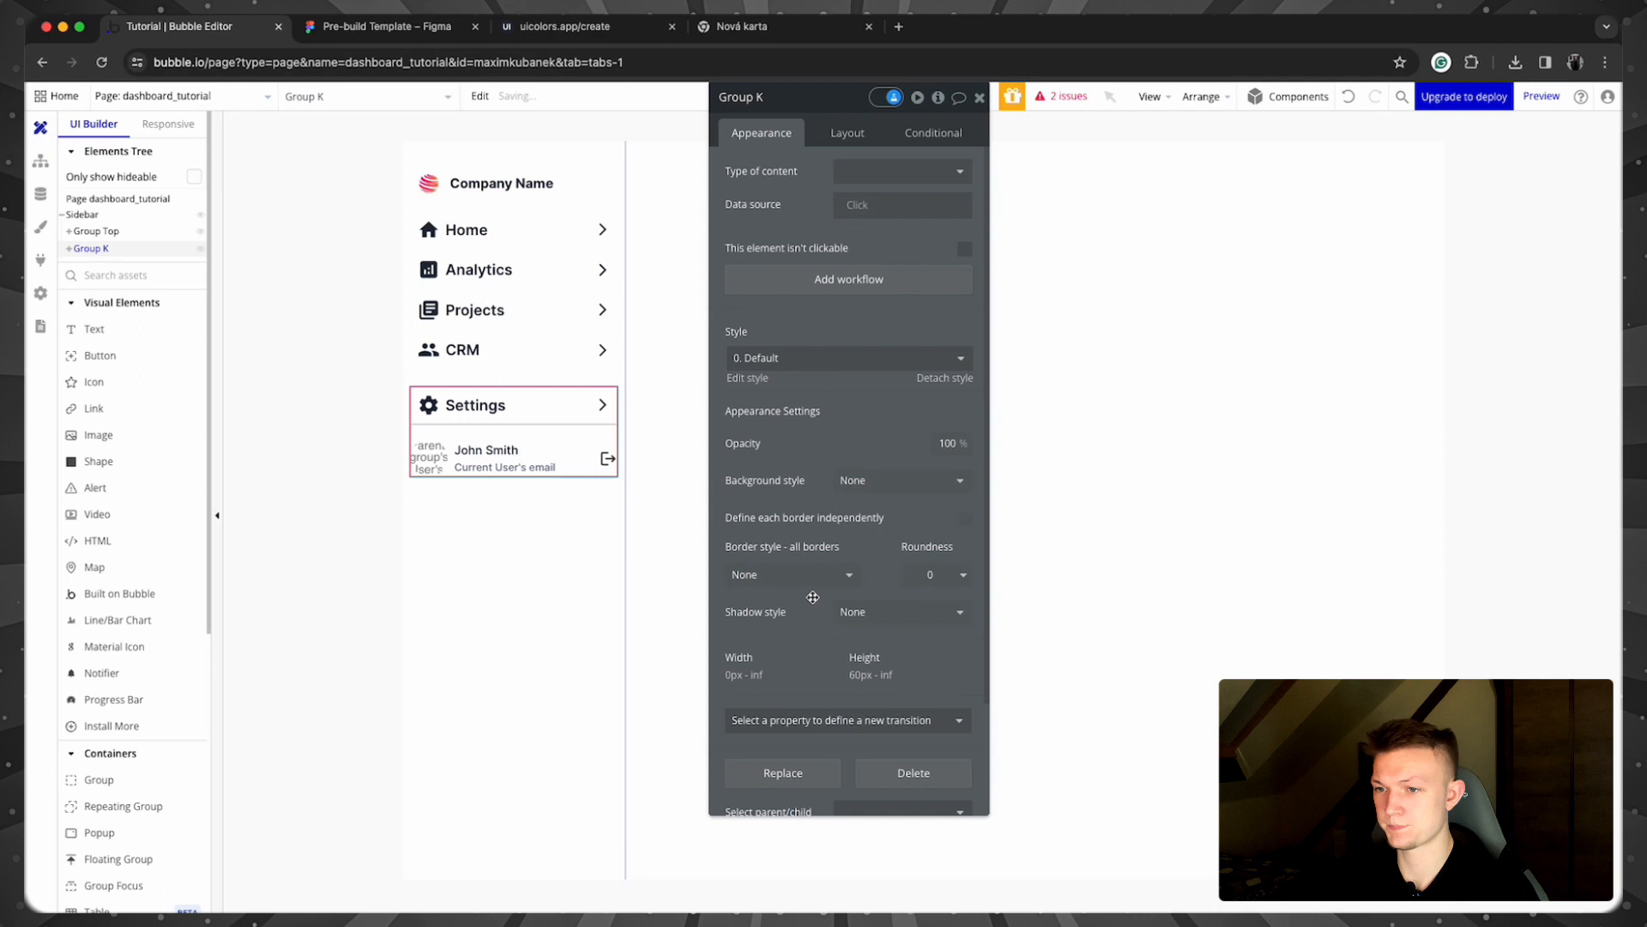
left_click(853, 135)
left_click(964, 238)
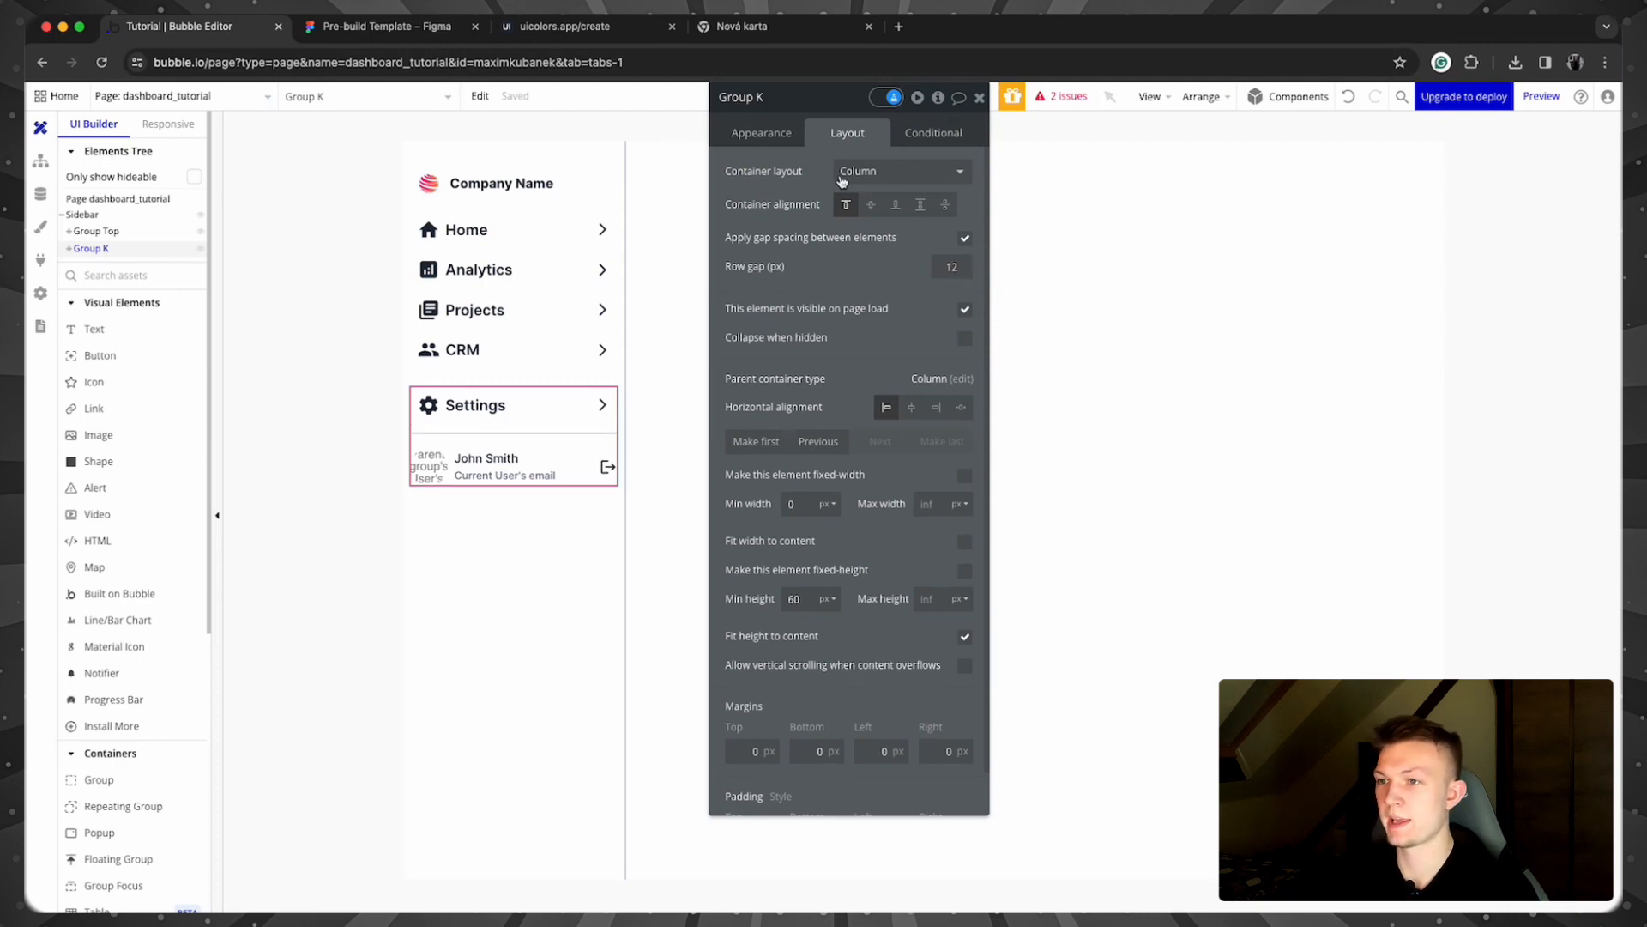
left_click(574, 562)
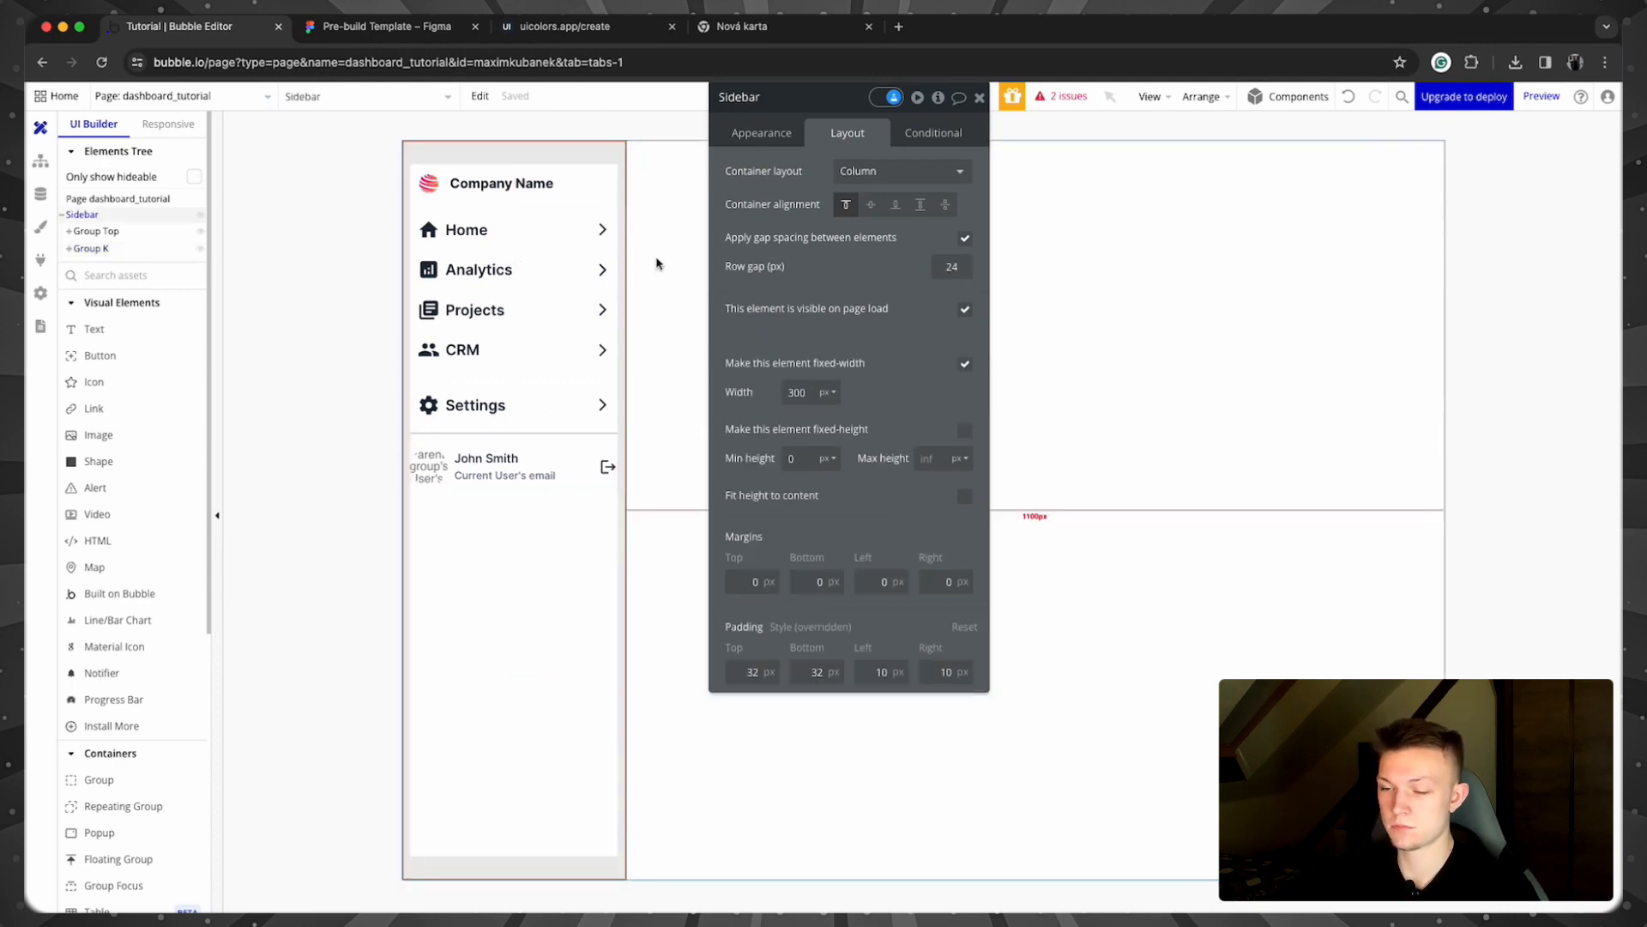
Step: Set the sidebar alignment to space-between and give the profile row 10 px padding
left_click(945, 204)
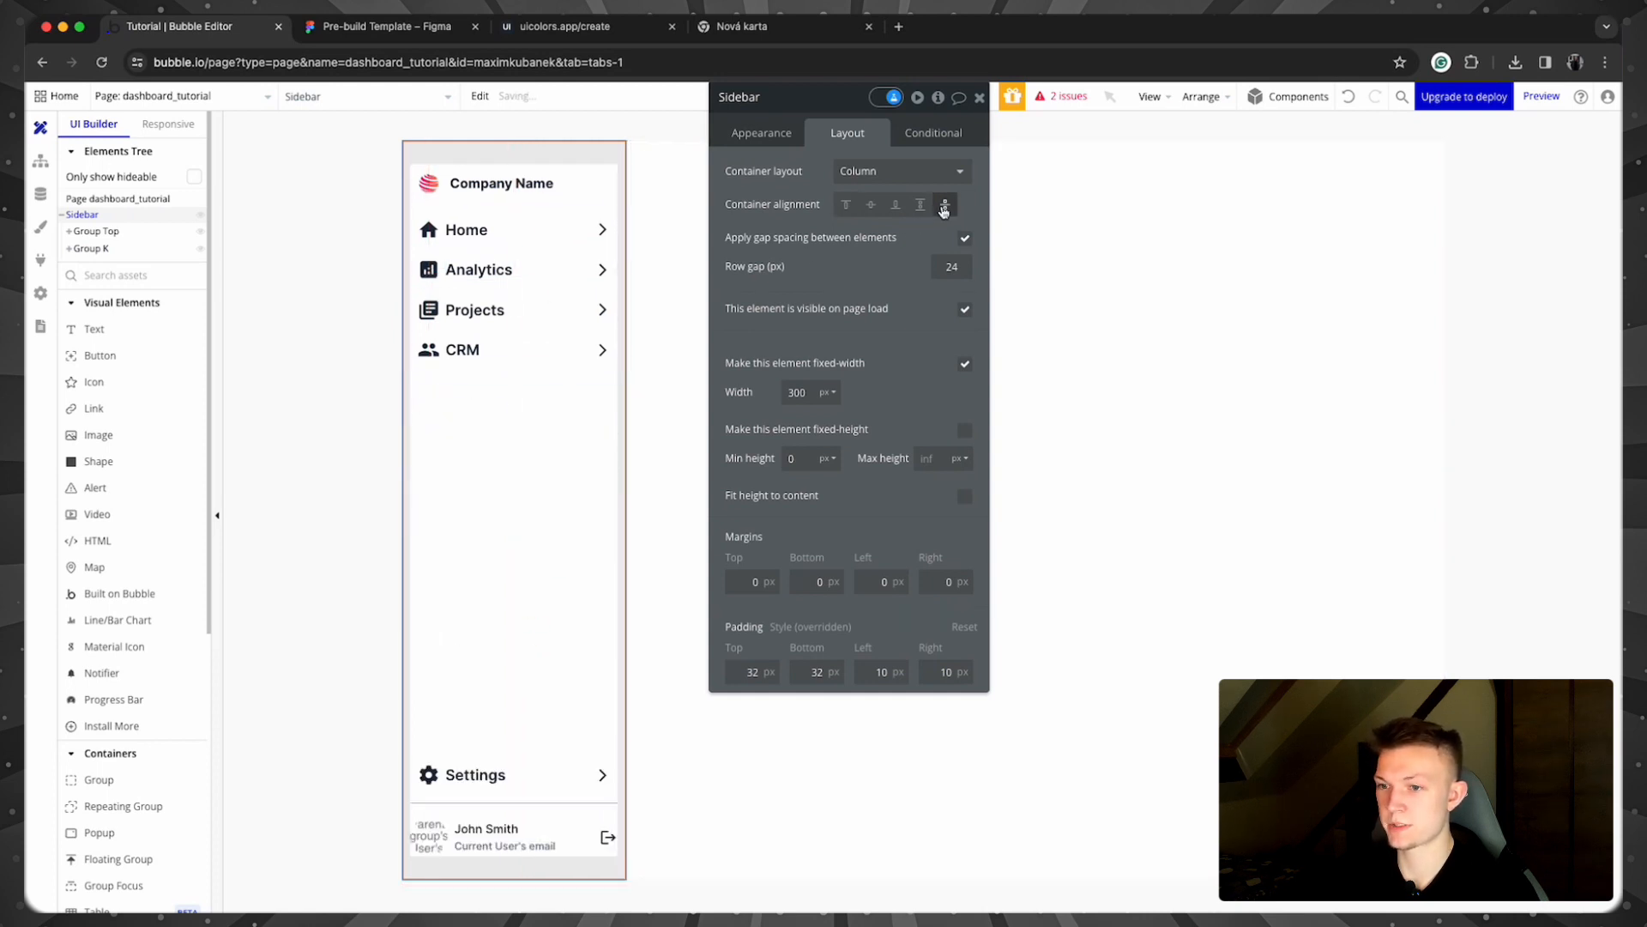
left_click(290, 615)
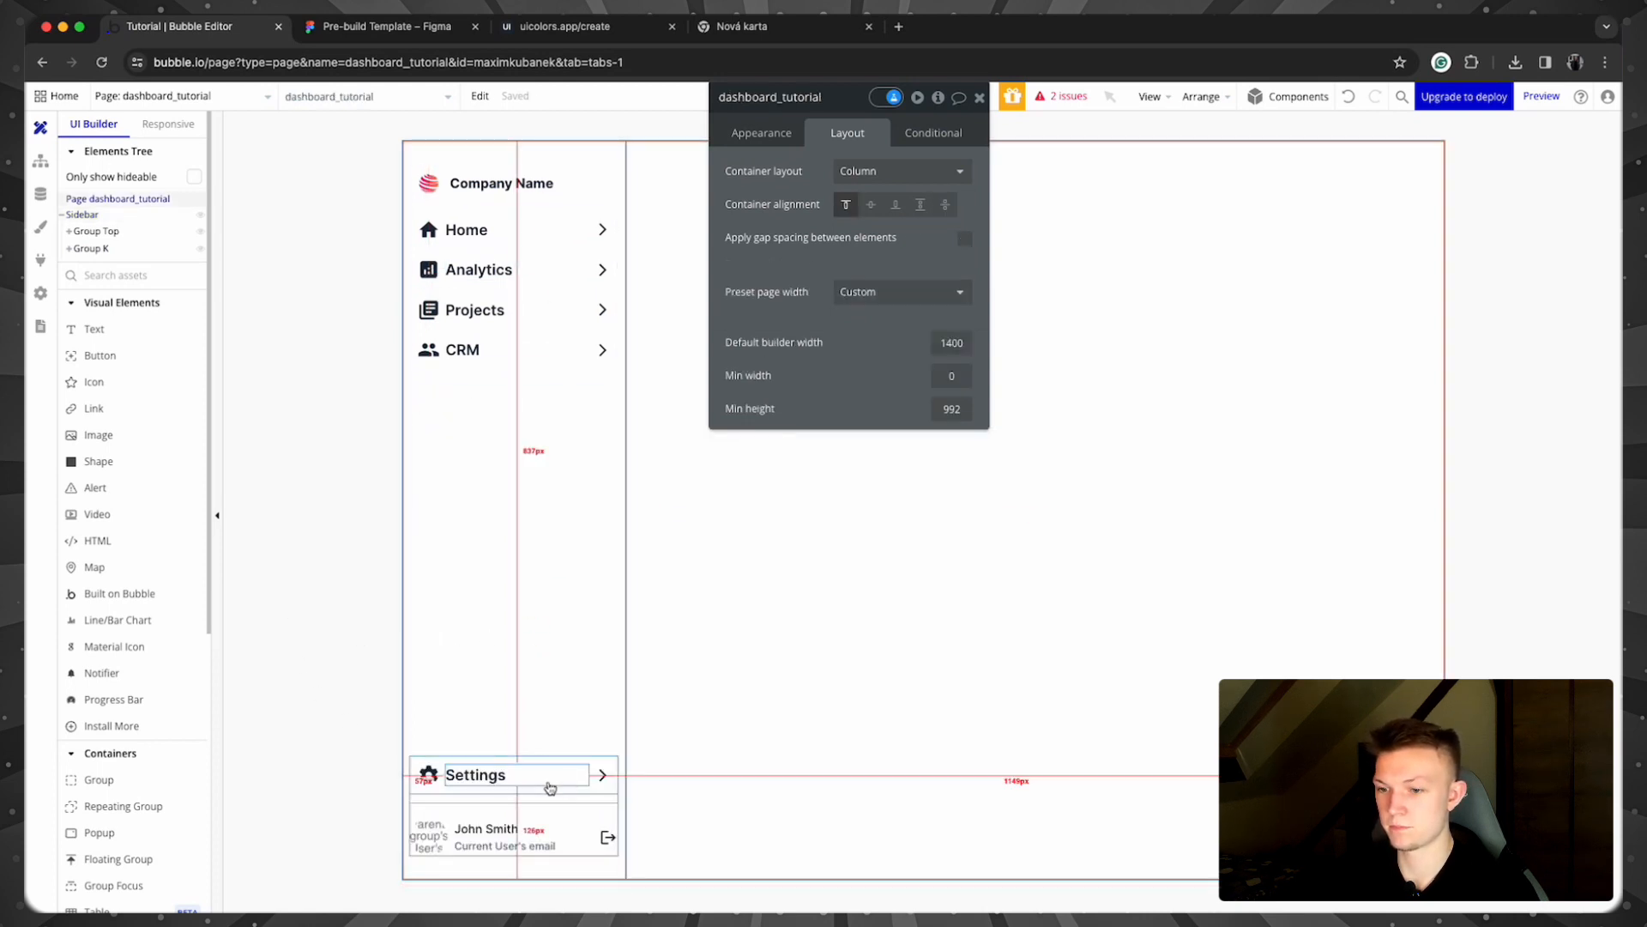
left_click(593, 829)
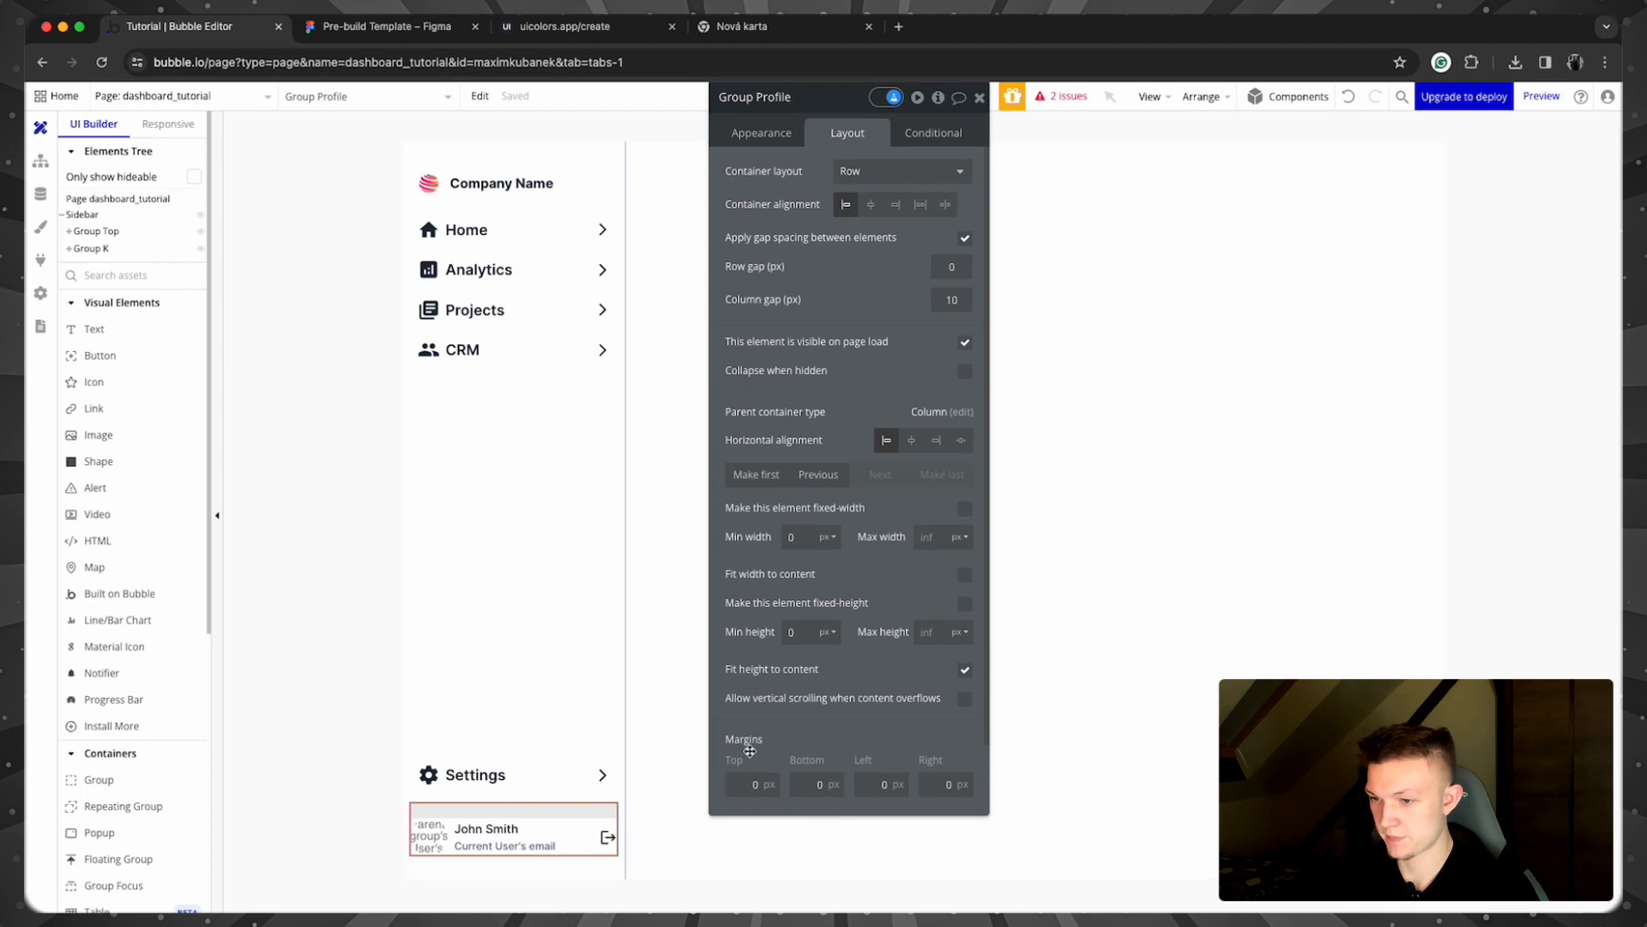
scroll(749, 751, "down", 2)
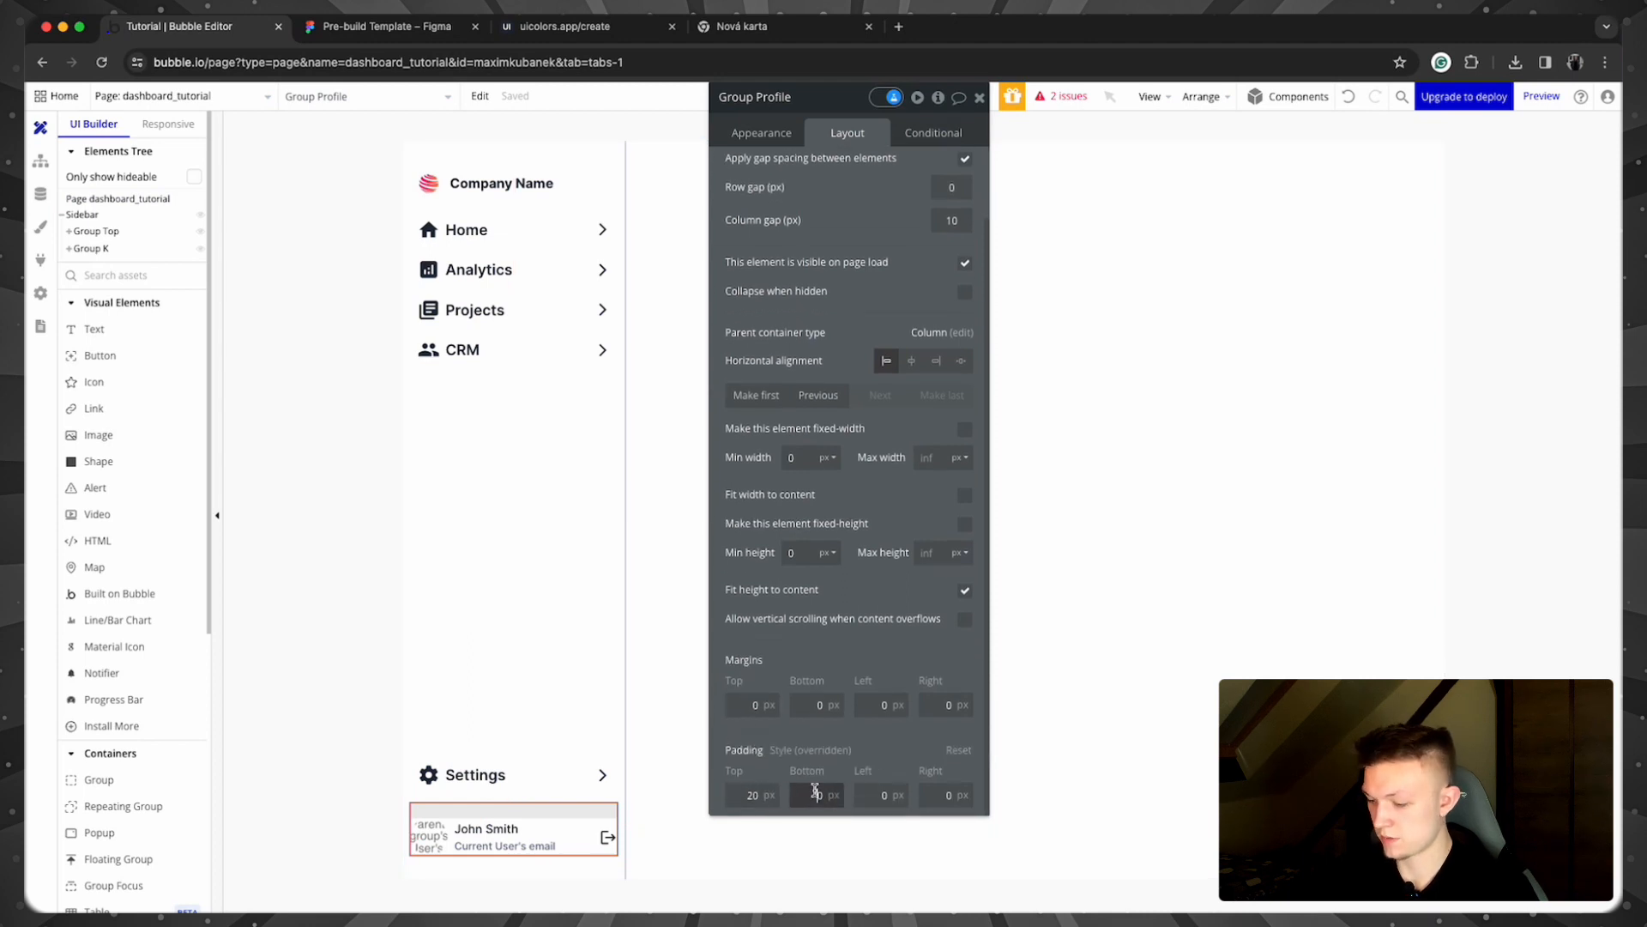
key("Tab")
type("10")
key("Tab")
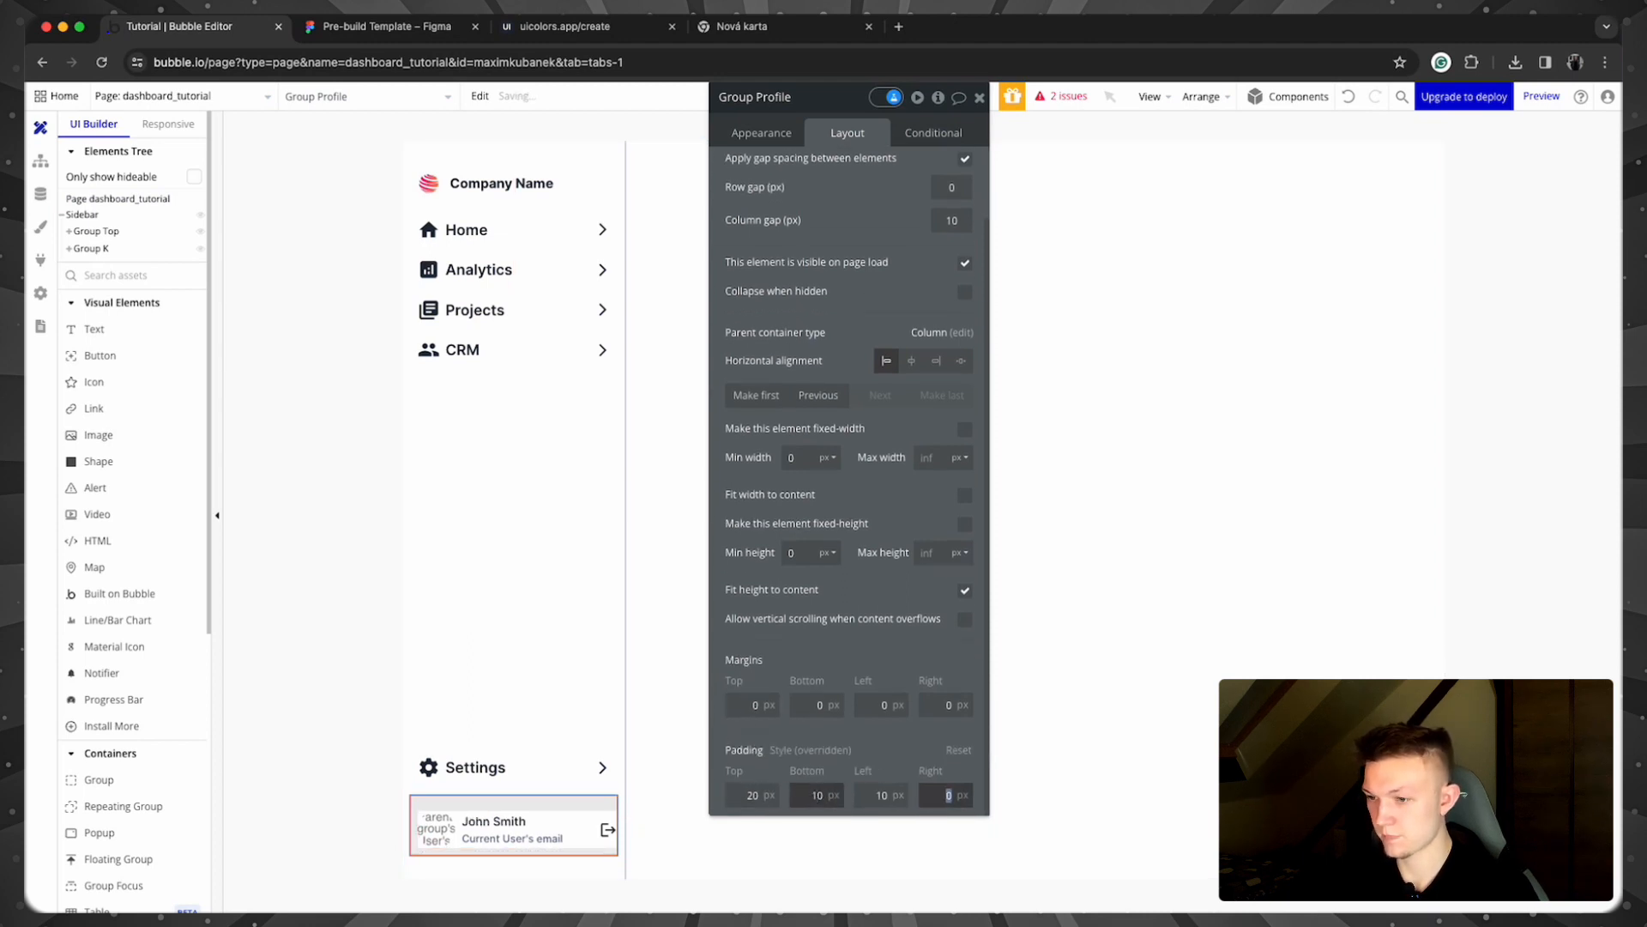
type("10")
left_click(305, 624)
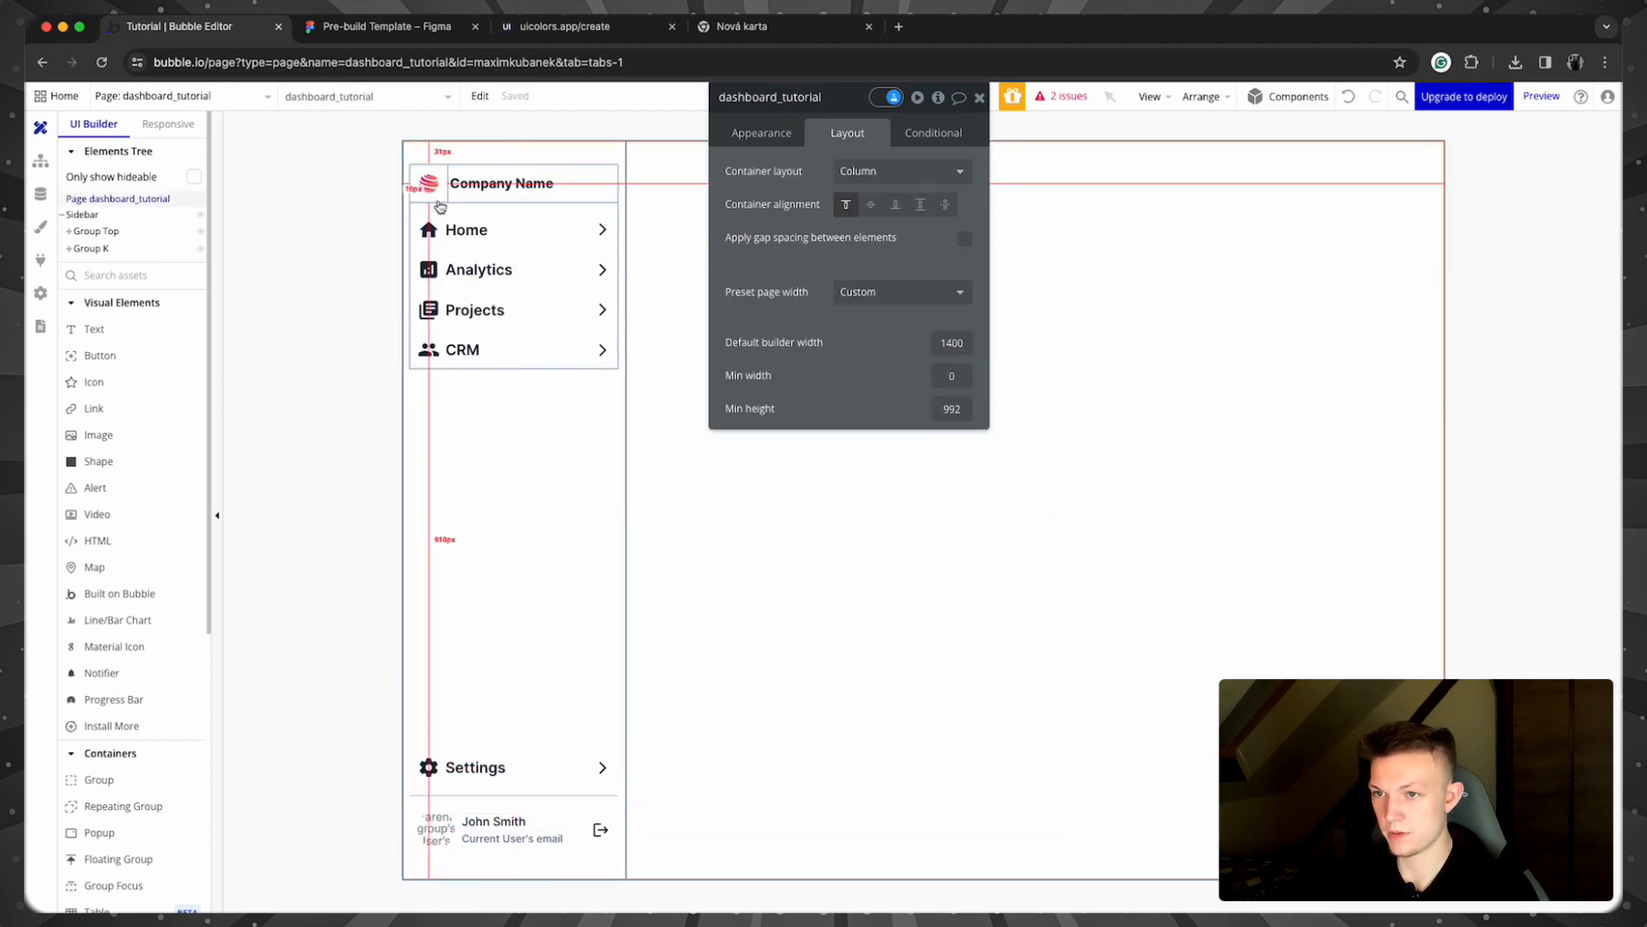
Step: Rename the bottom wrapper group from Group K to Group Bottom
left_click(979, 97)
left_click_drag(135, 249, 156, 259)
double_click(151, 256)
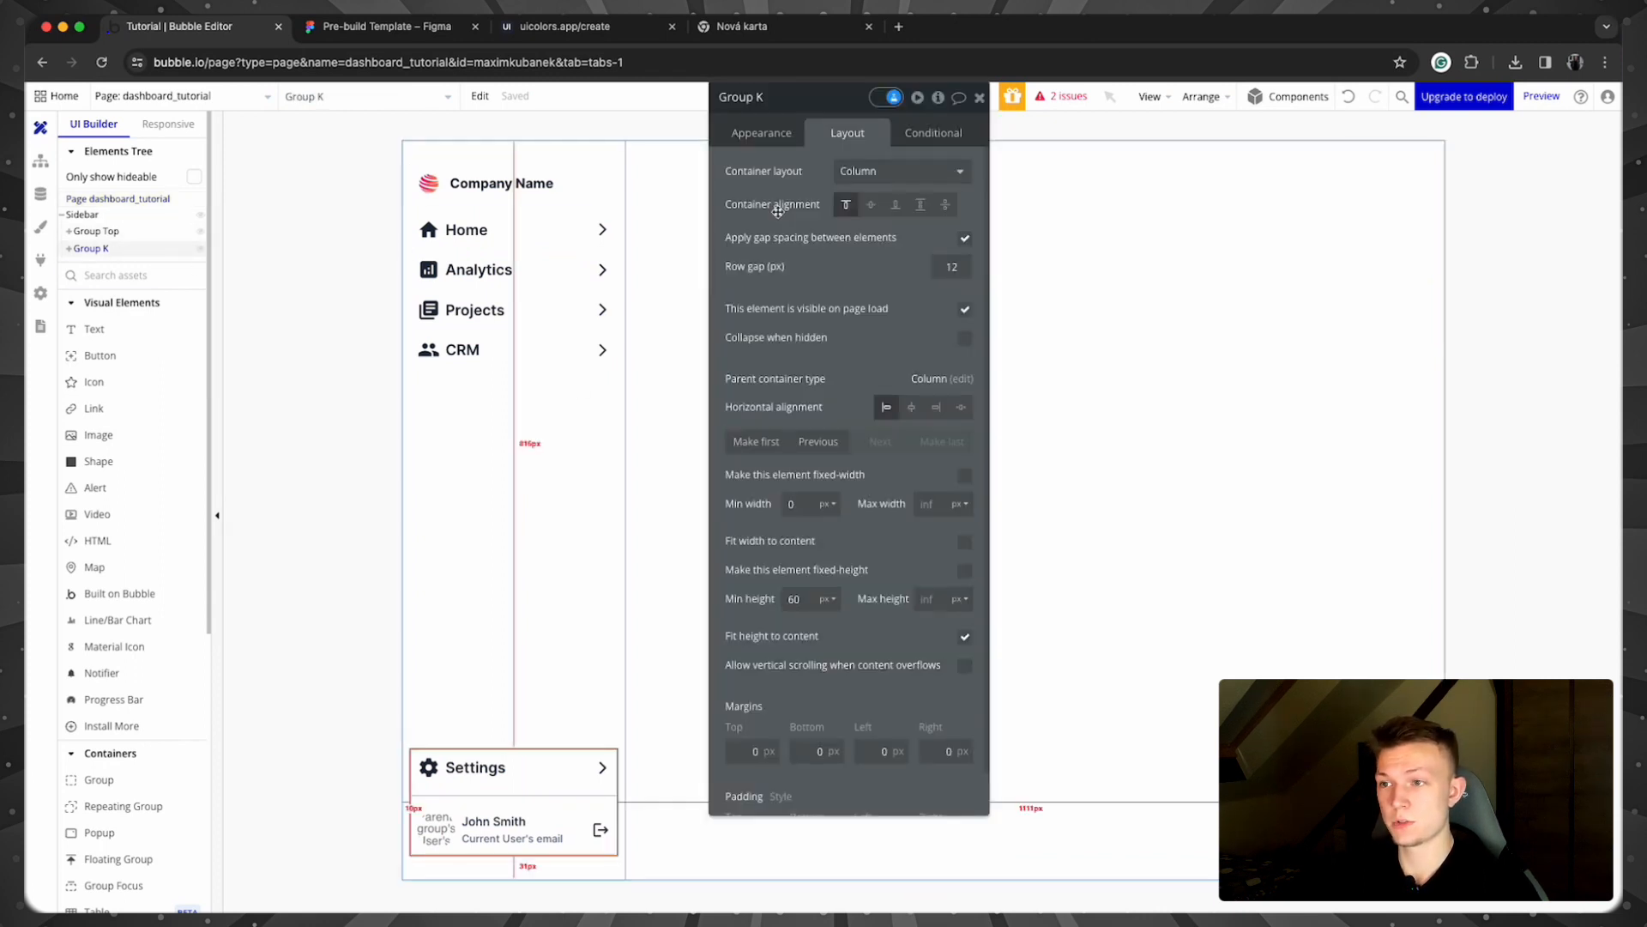
left_click(752, 97)
double_click(753, 97)
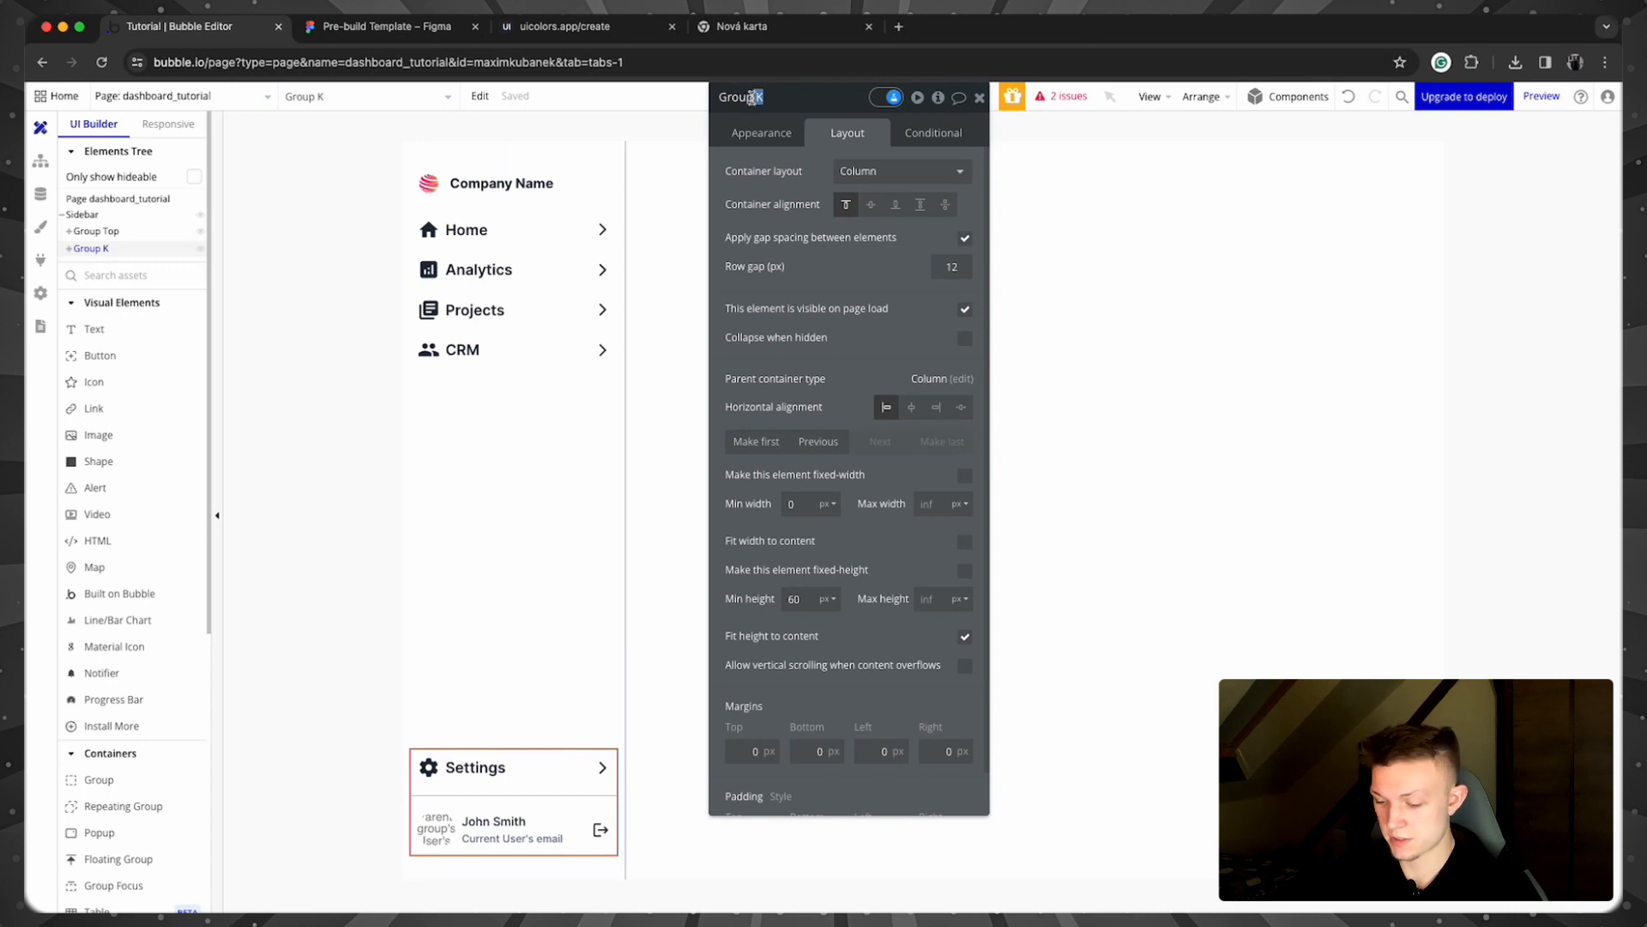
type("Bottom")
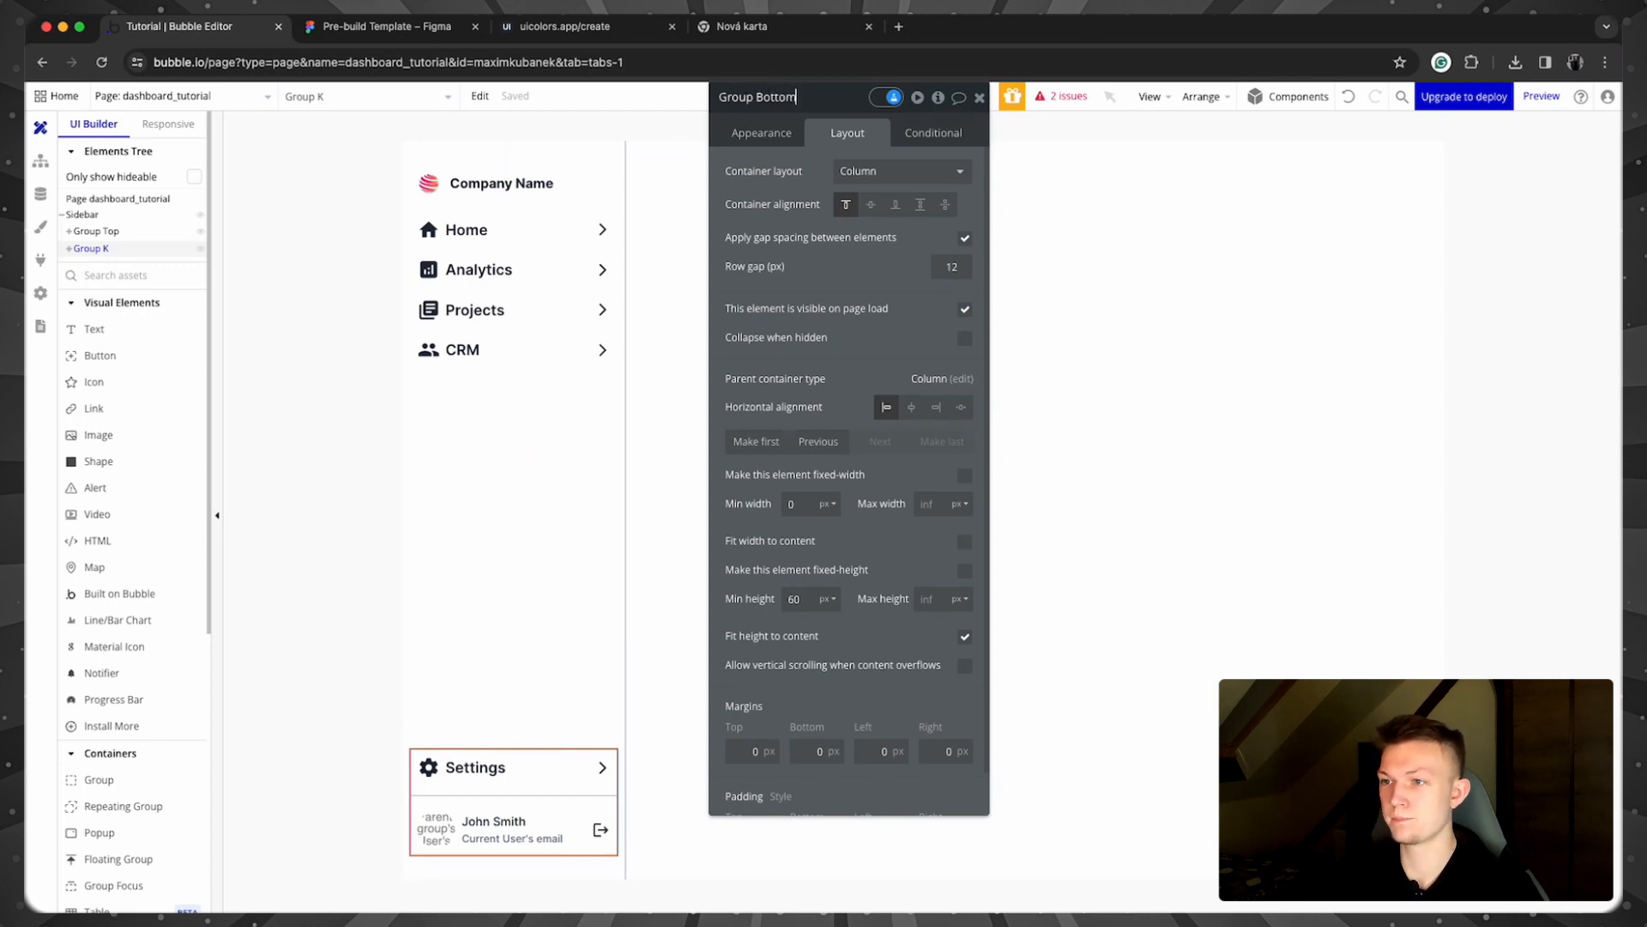
left_click(265, 463)
left_click(977, 97)
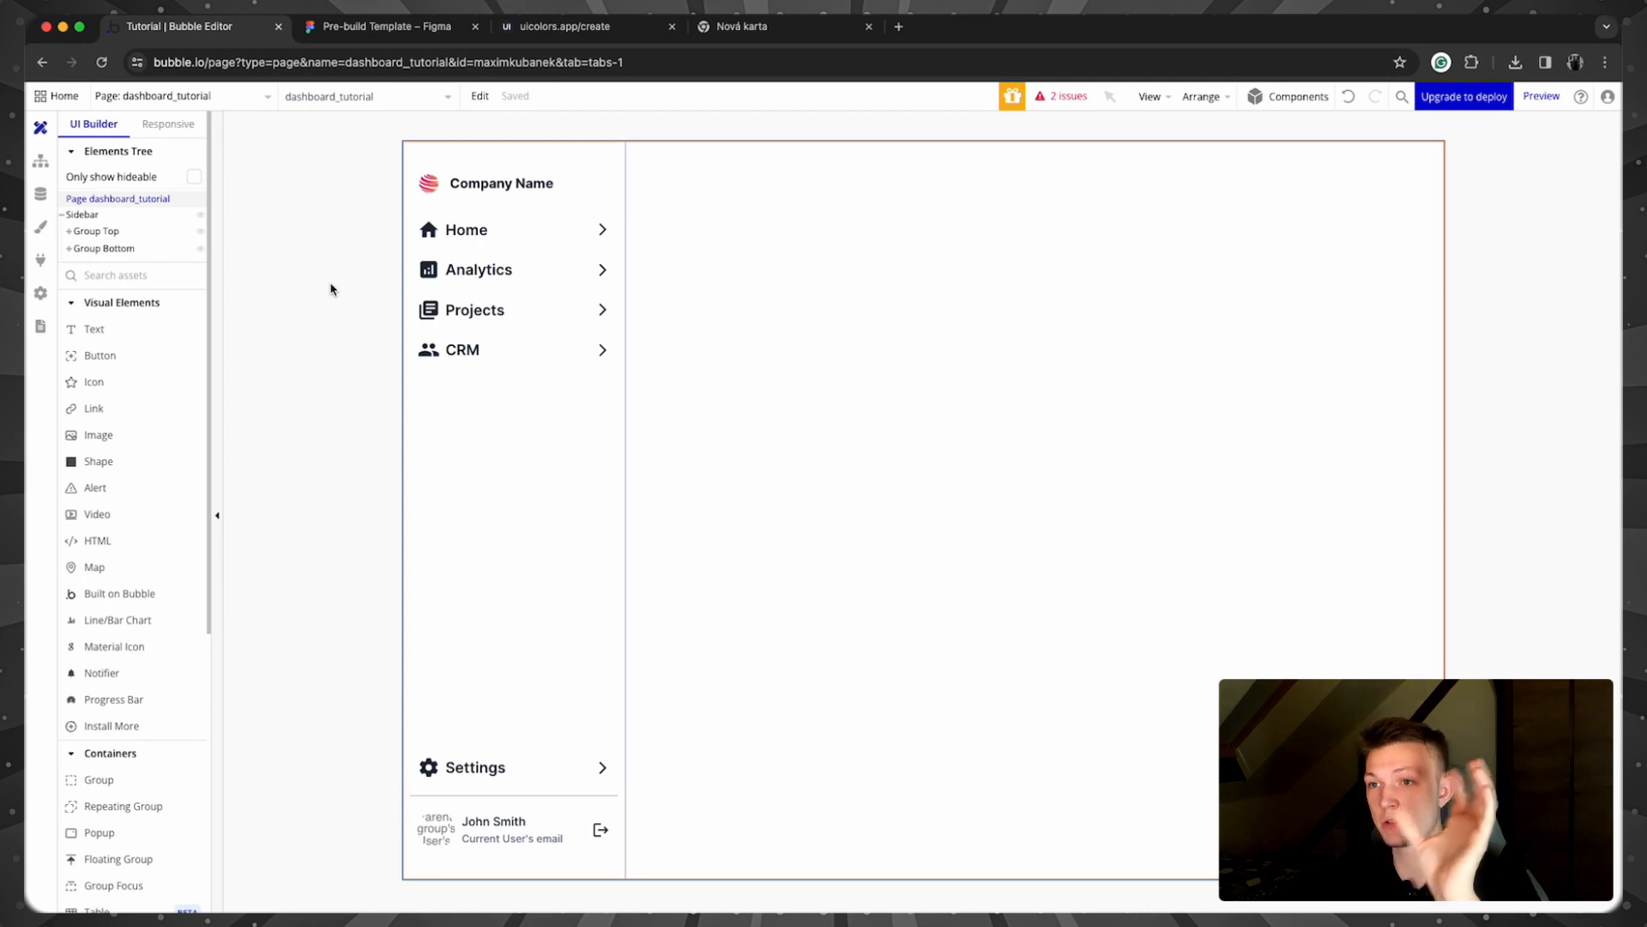
Step: Add a Group Home conditional: When This Group is hovered
left_click(561, 218)
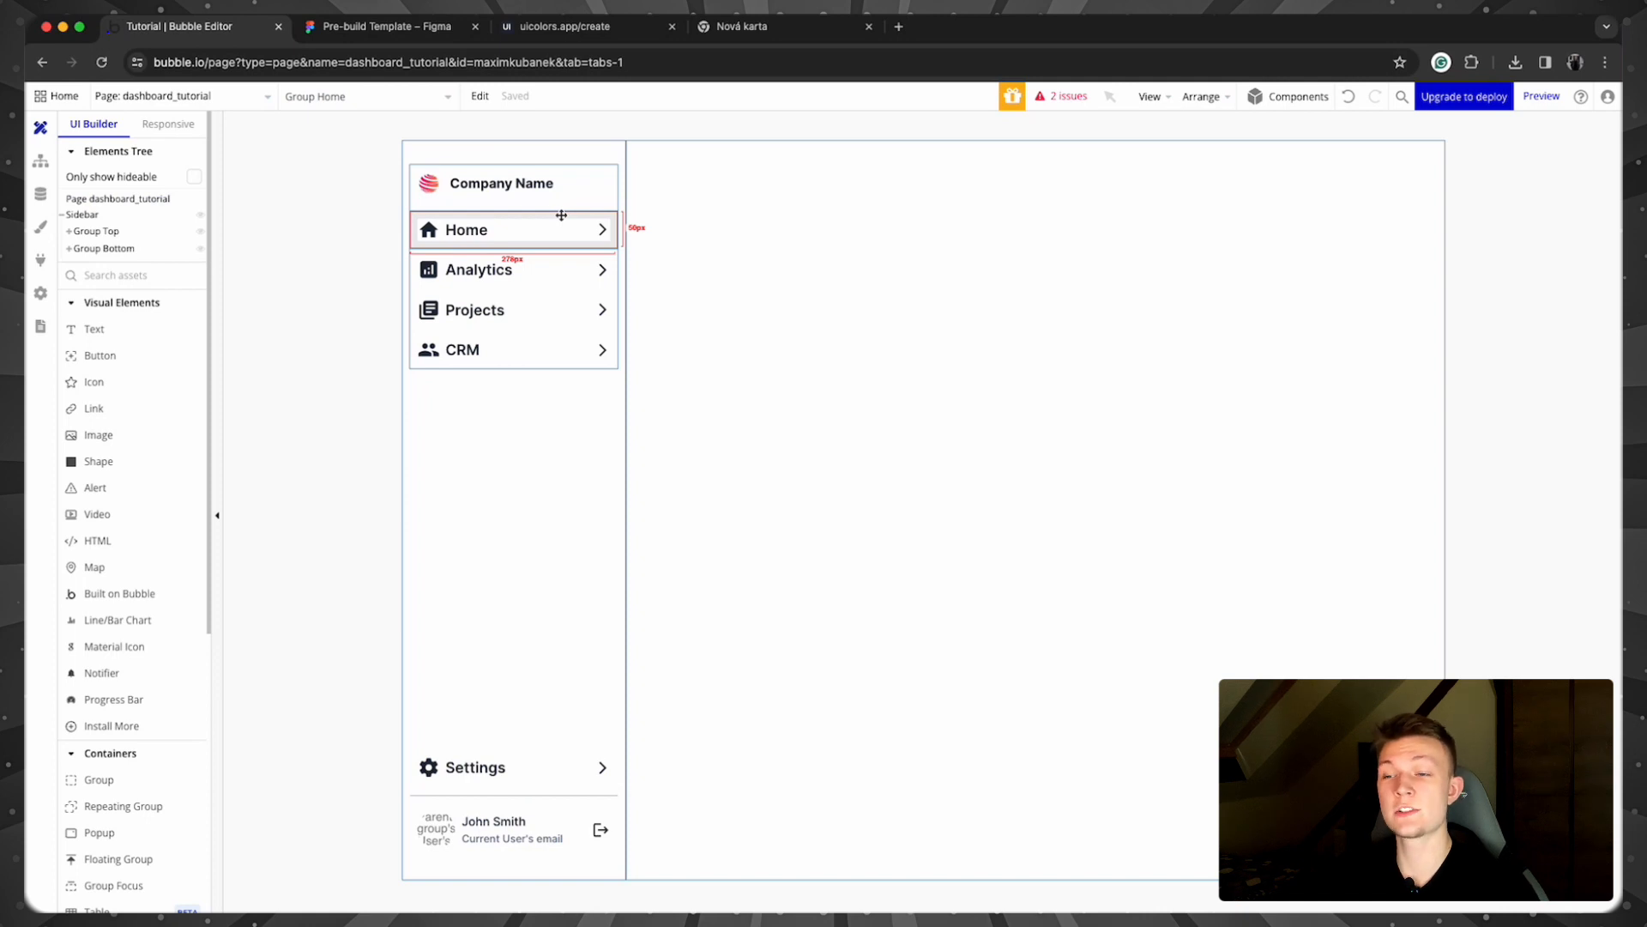
double_click(561, 215)
left_click(935, 132)
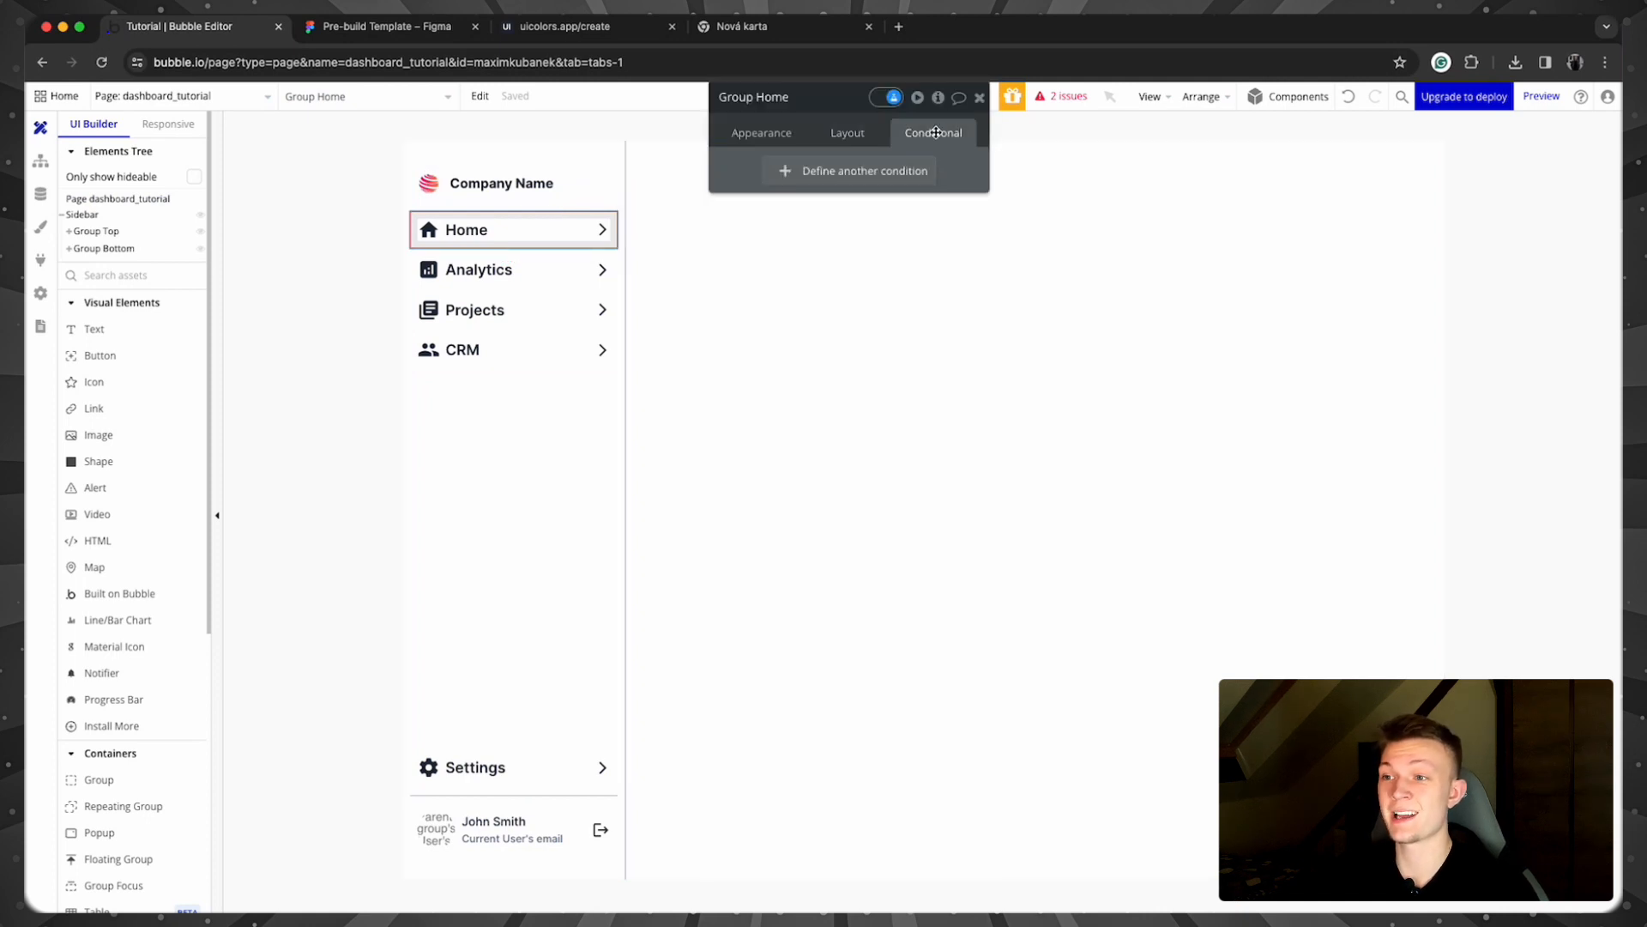
left_click(866, 170)
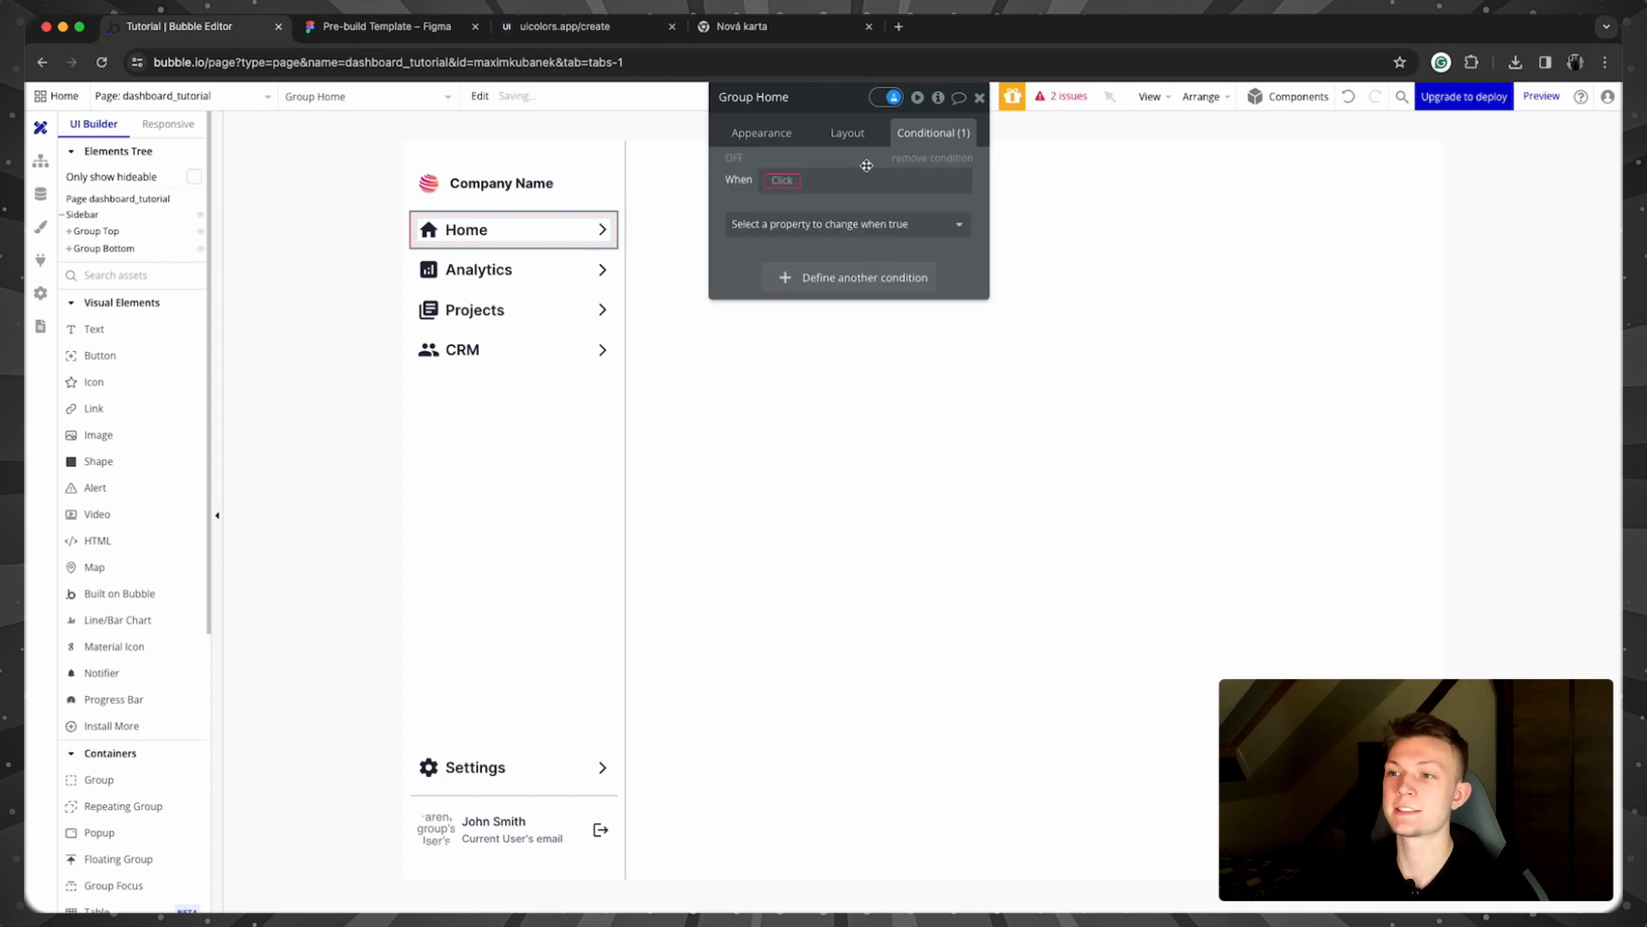
left_click(781, 182)
left_click(785, 210)
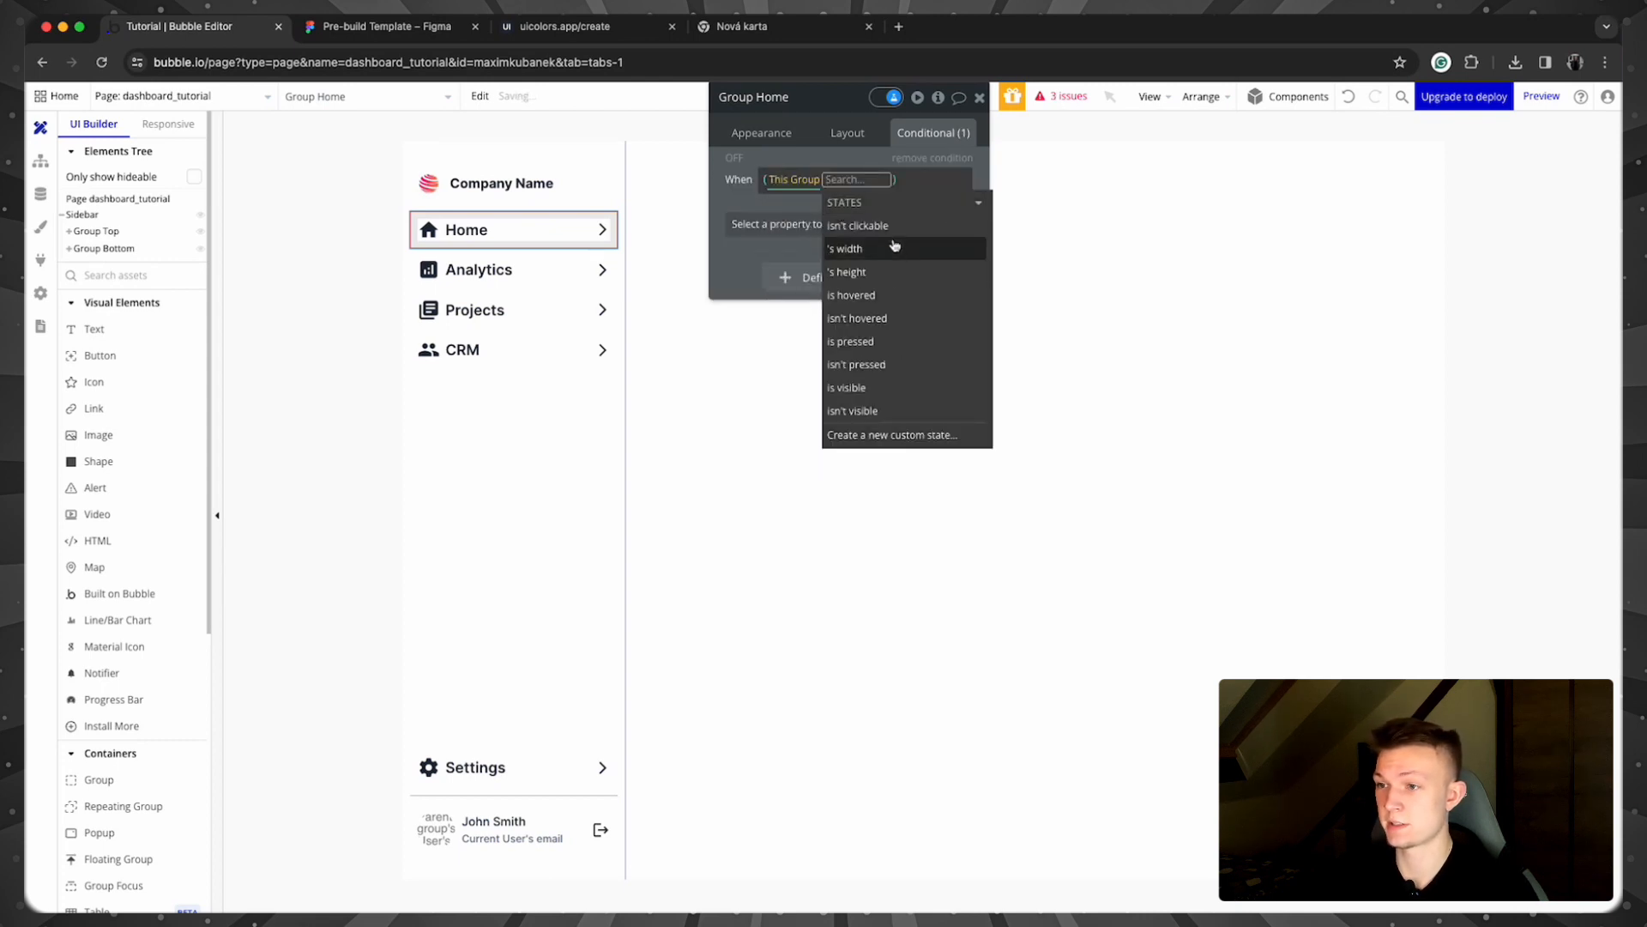
left_click(889, 295)
left_click(743, 222)
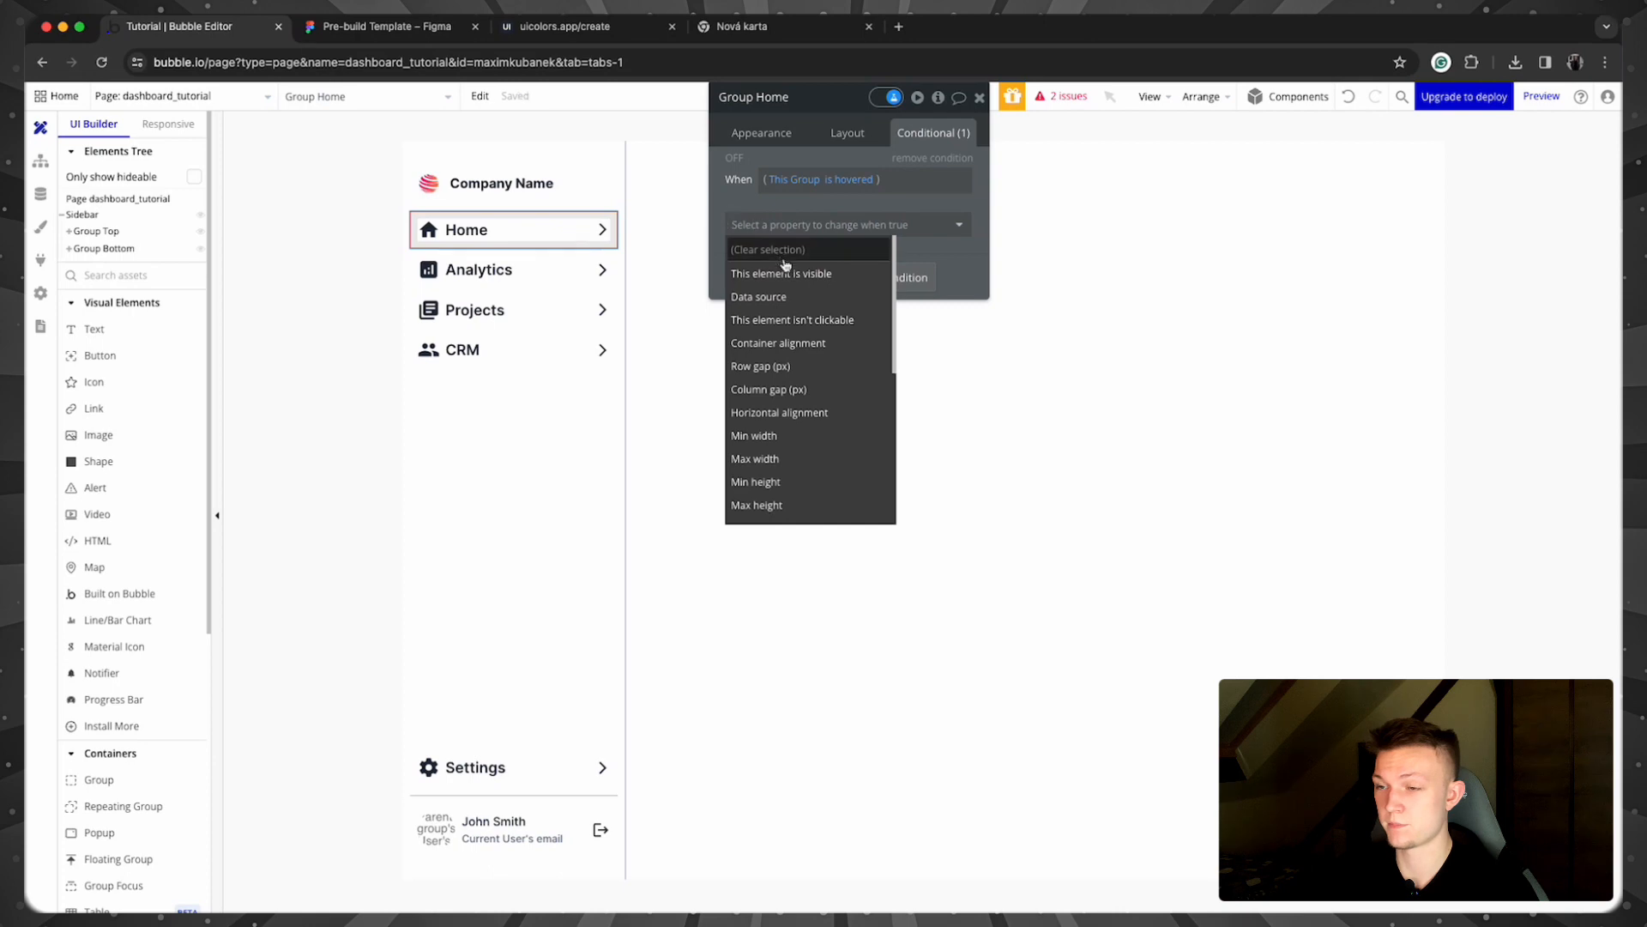
type("co")
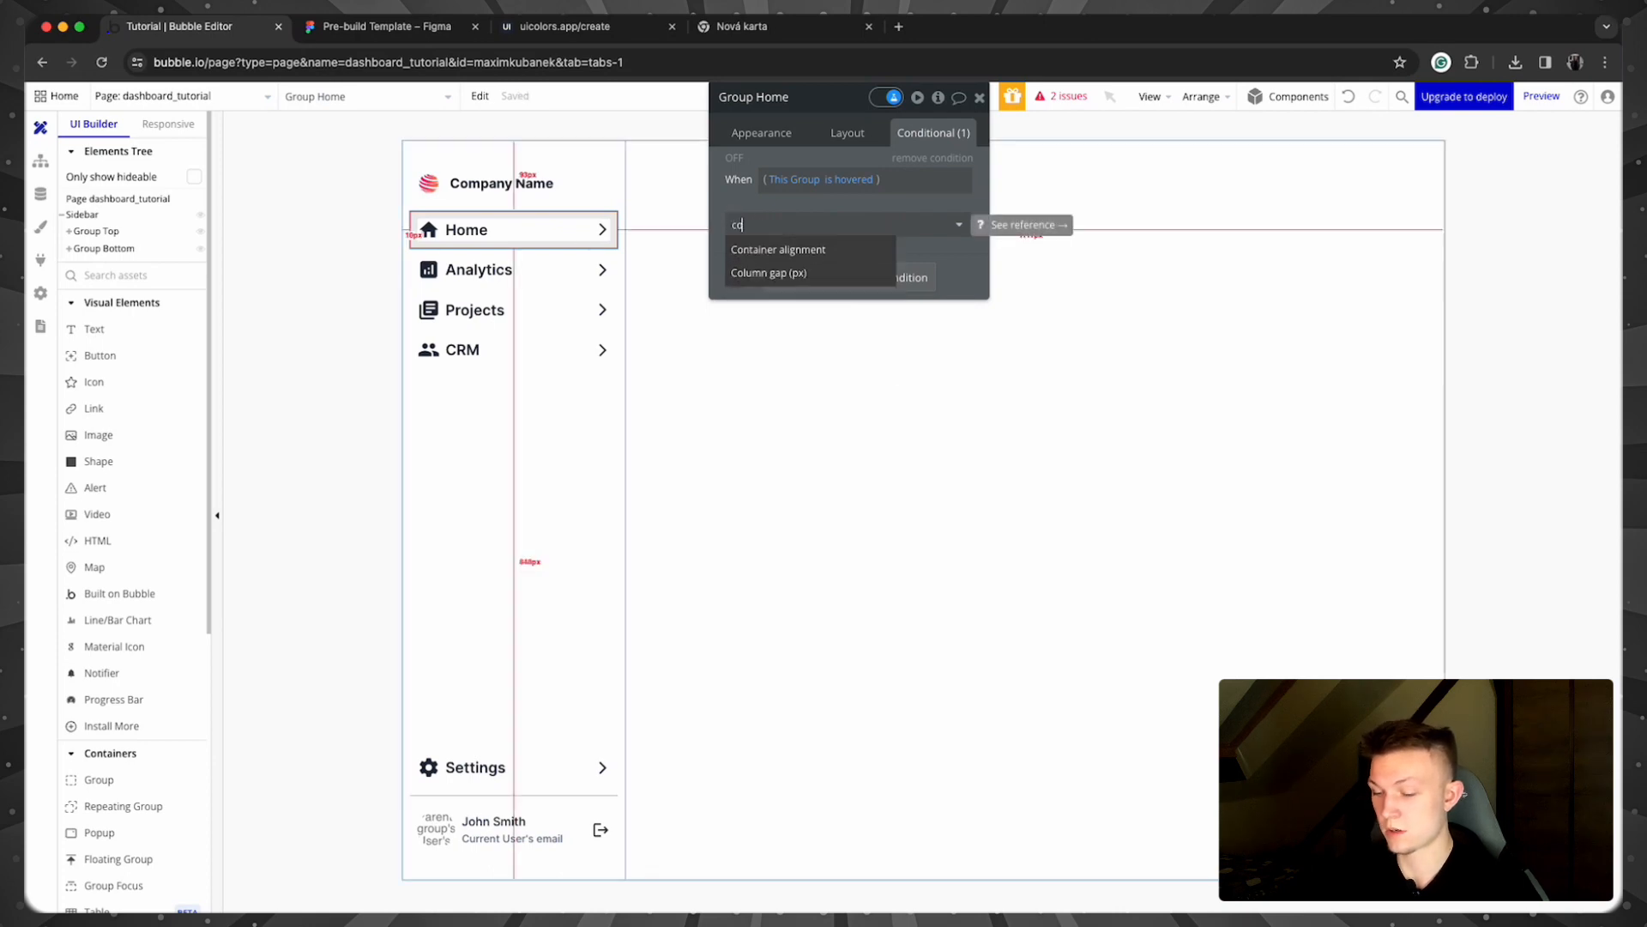
type("lo")
left_click(921, 209)
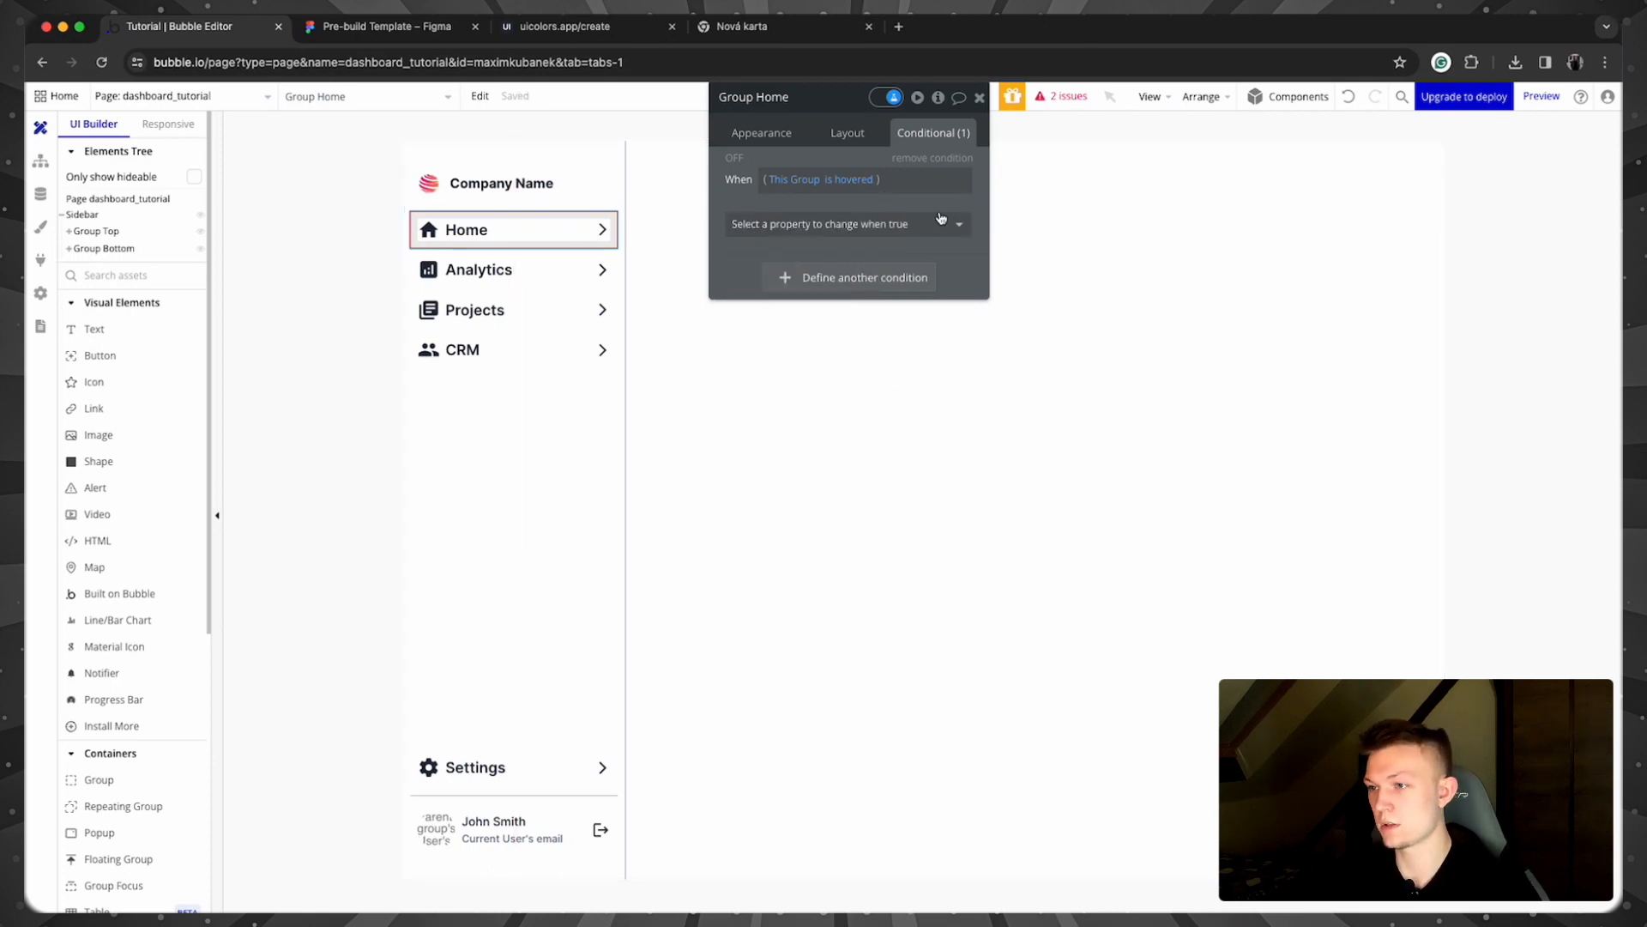
left_click(727, 145)
scroll(849, 386, "down", 5)
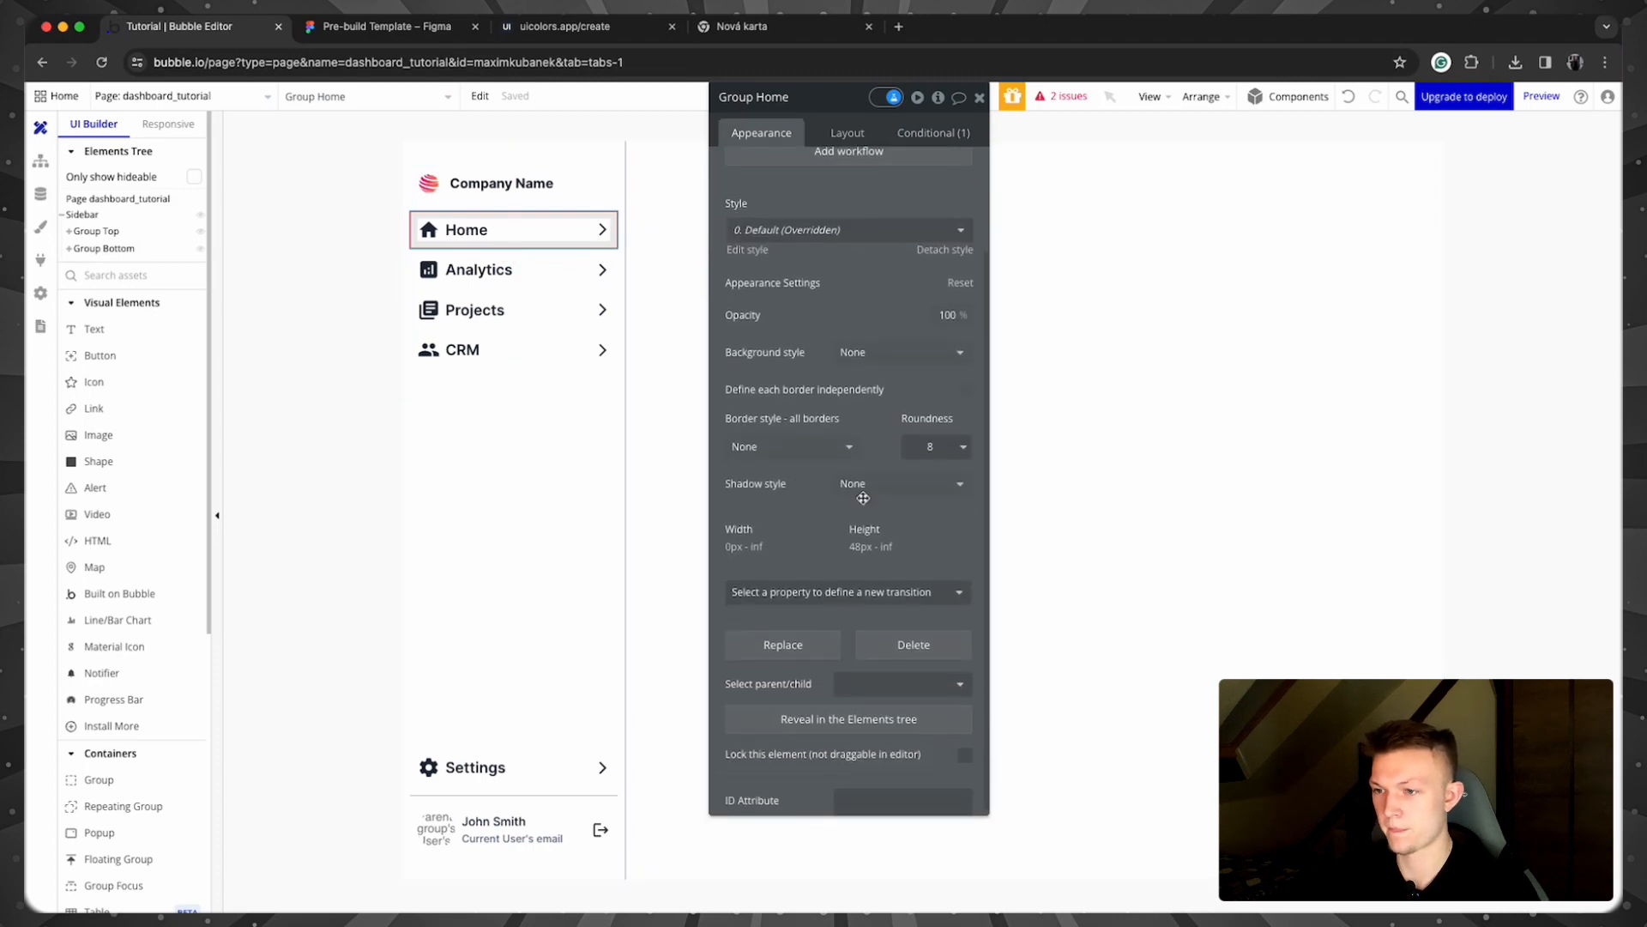
Step: Give the Home, Analytics and Projects rows a flat white #FFFFFF background
left_click(866, 346)
left_click(860, 418)
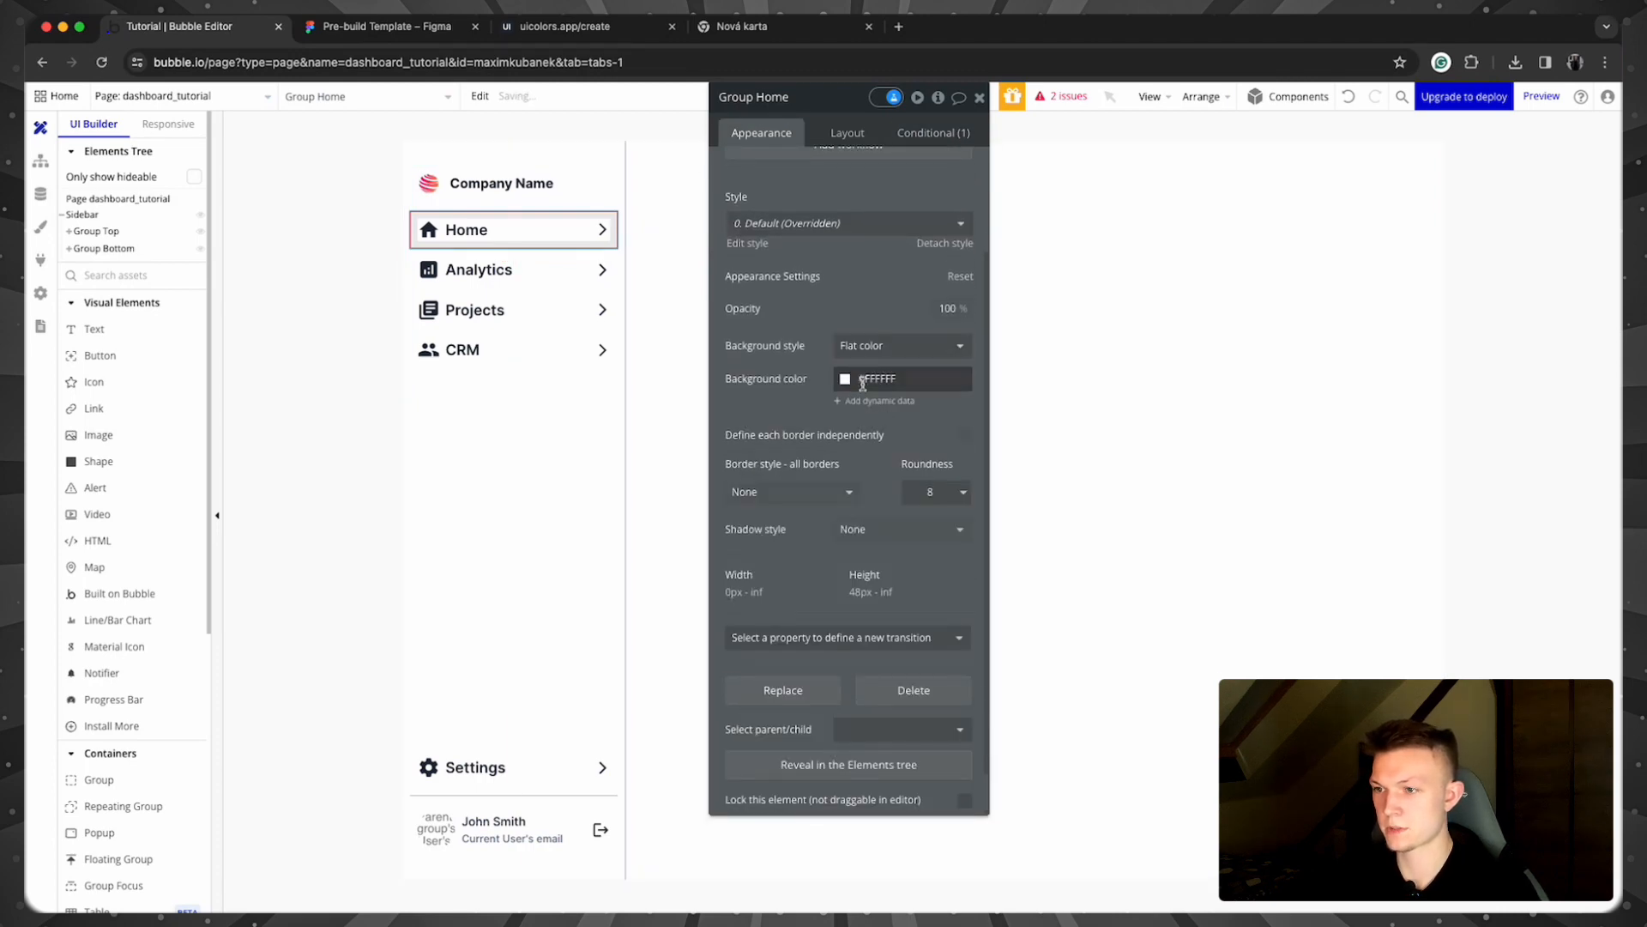
scroll(851, 373, "up", 1)
left_click(614, 270)
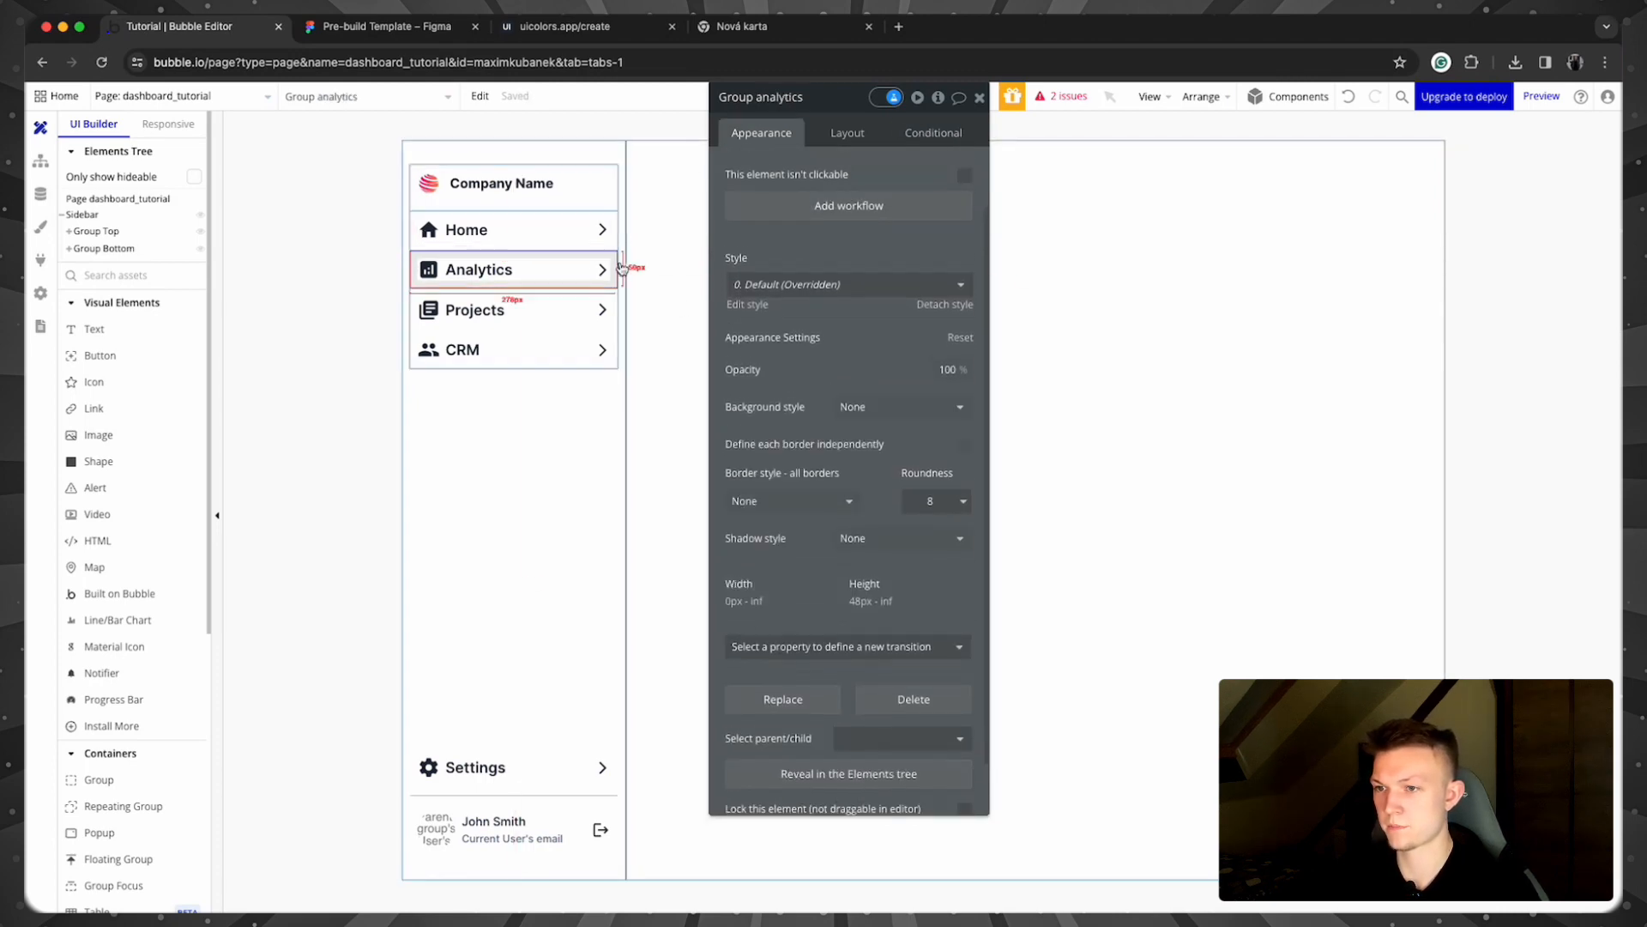
left_click(861, 406)
left_click(860, 481)
left_click(616, 311)
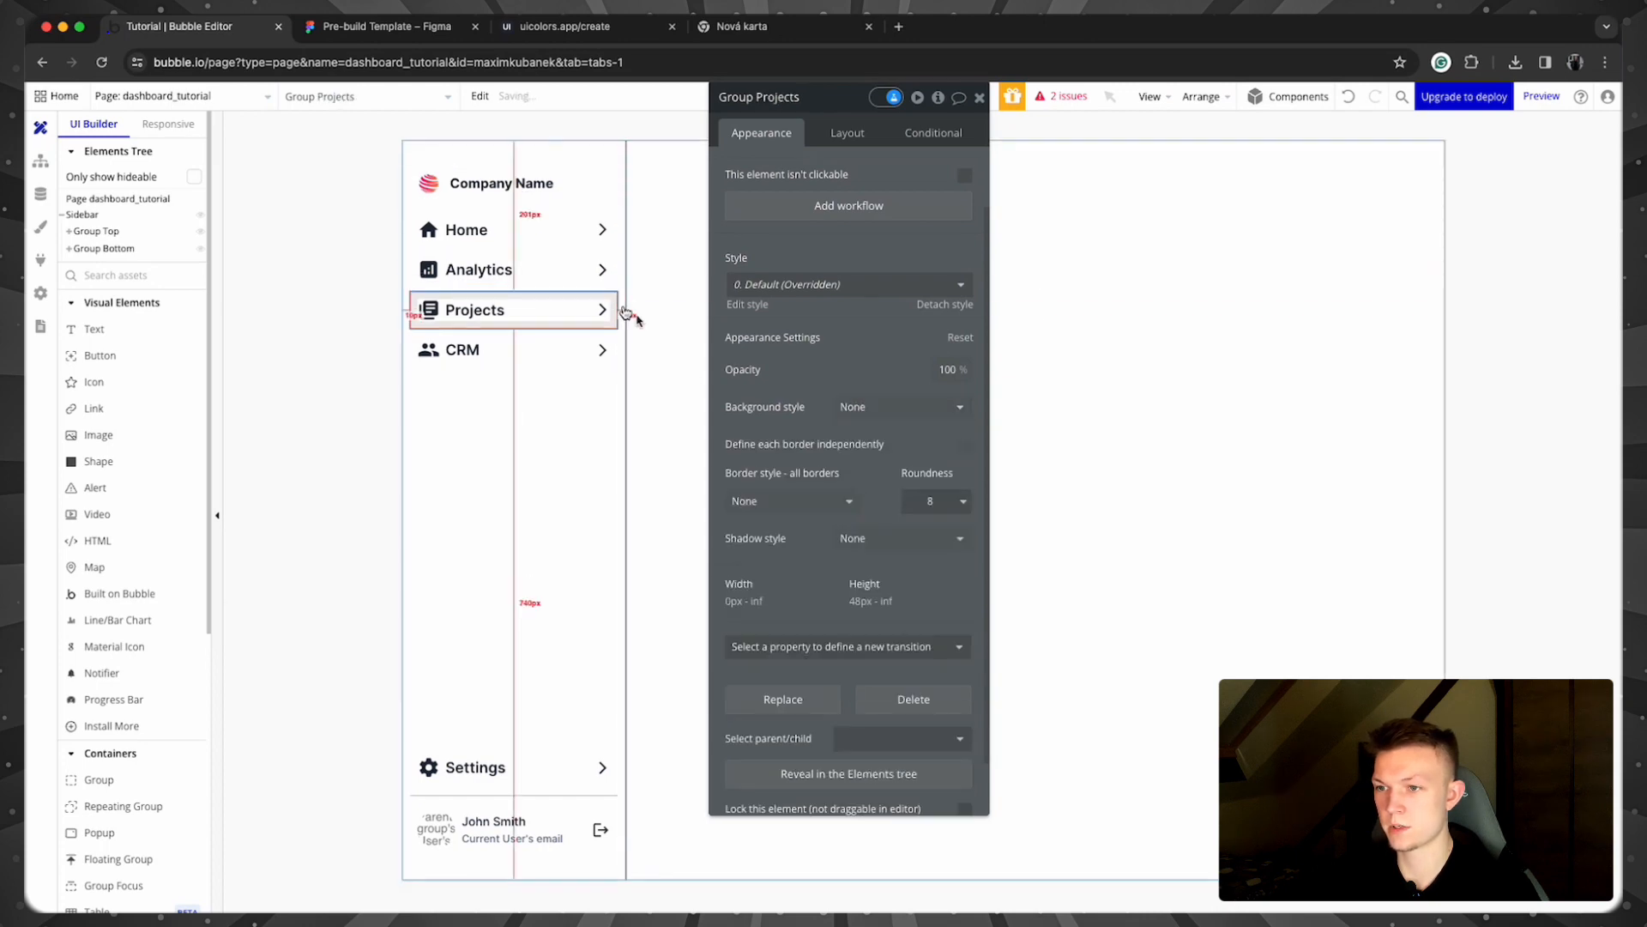
left_click(867, 406)
left_click(863, 480)
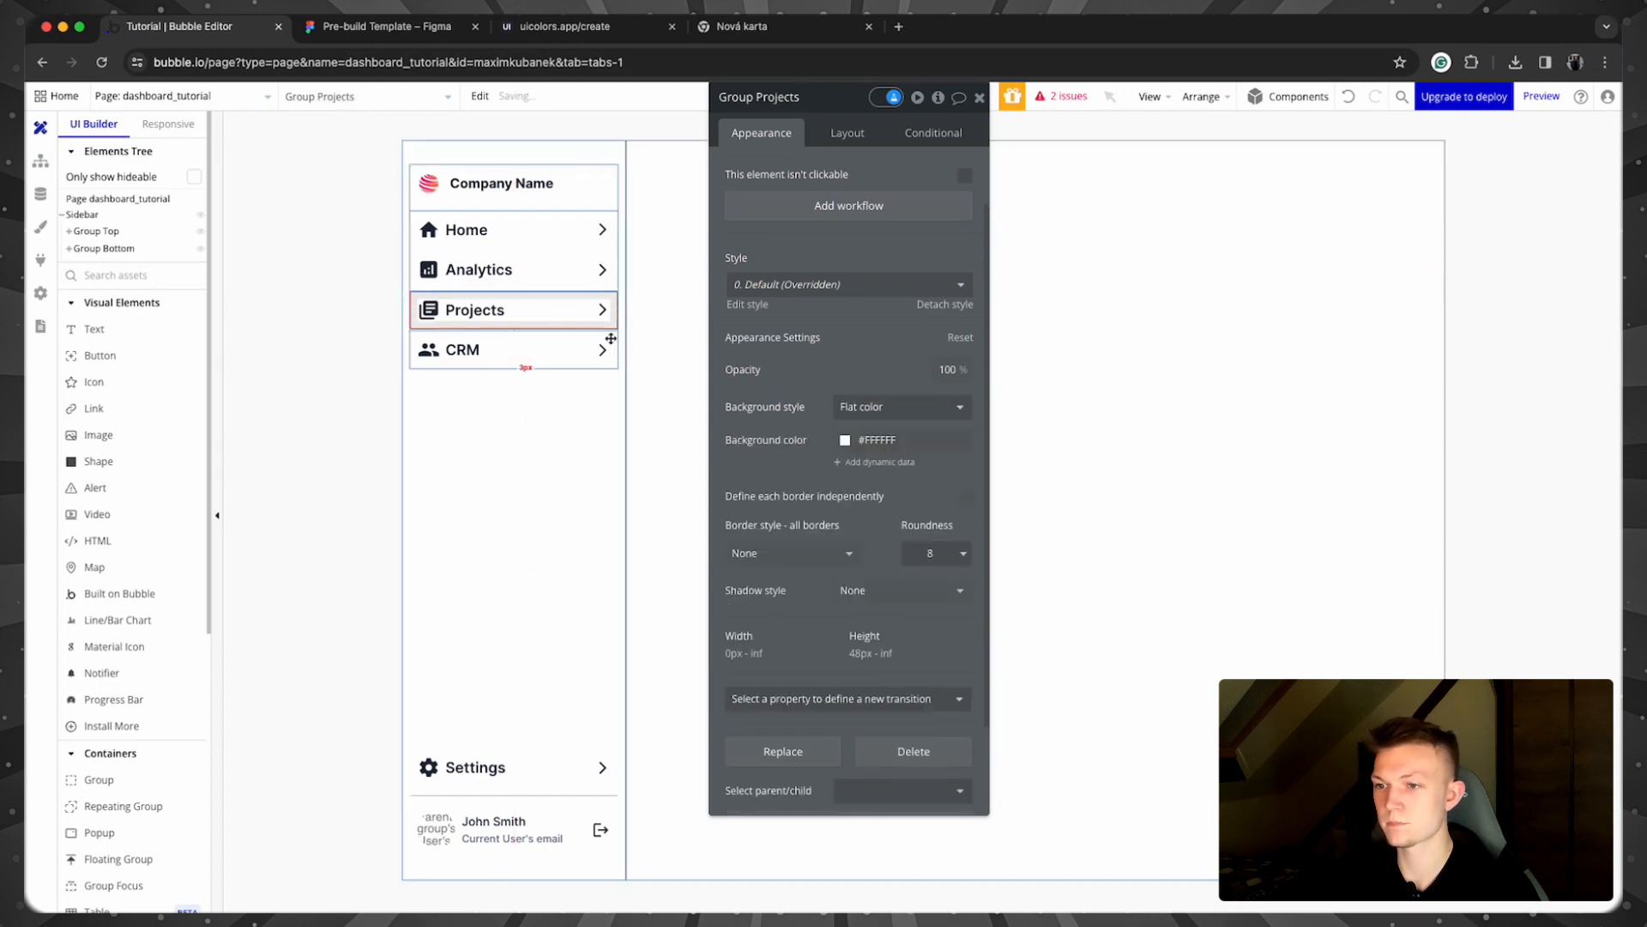
Step: Give the CRM and Settings rows the same flat #FFFFFF background
left_click(605, 350)
left_click(867, 407)
left_click(883, 479)
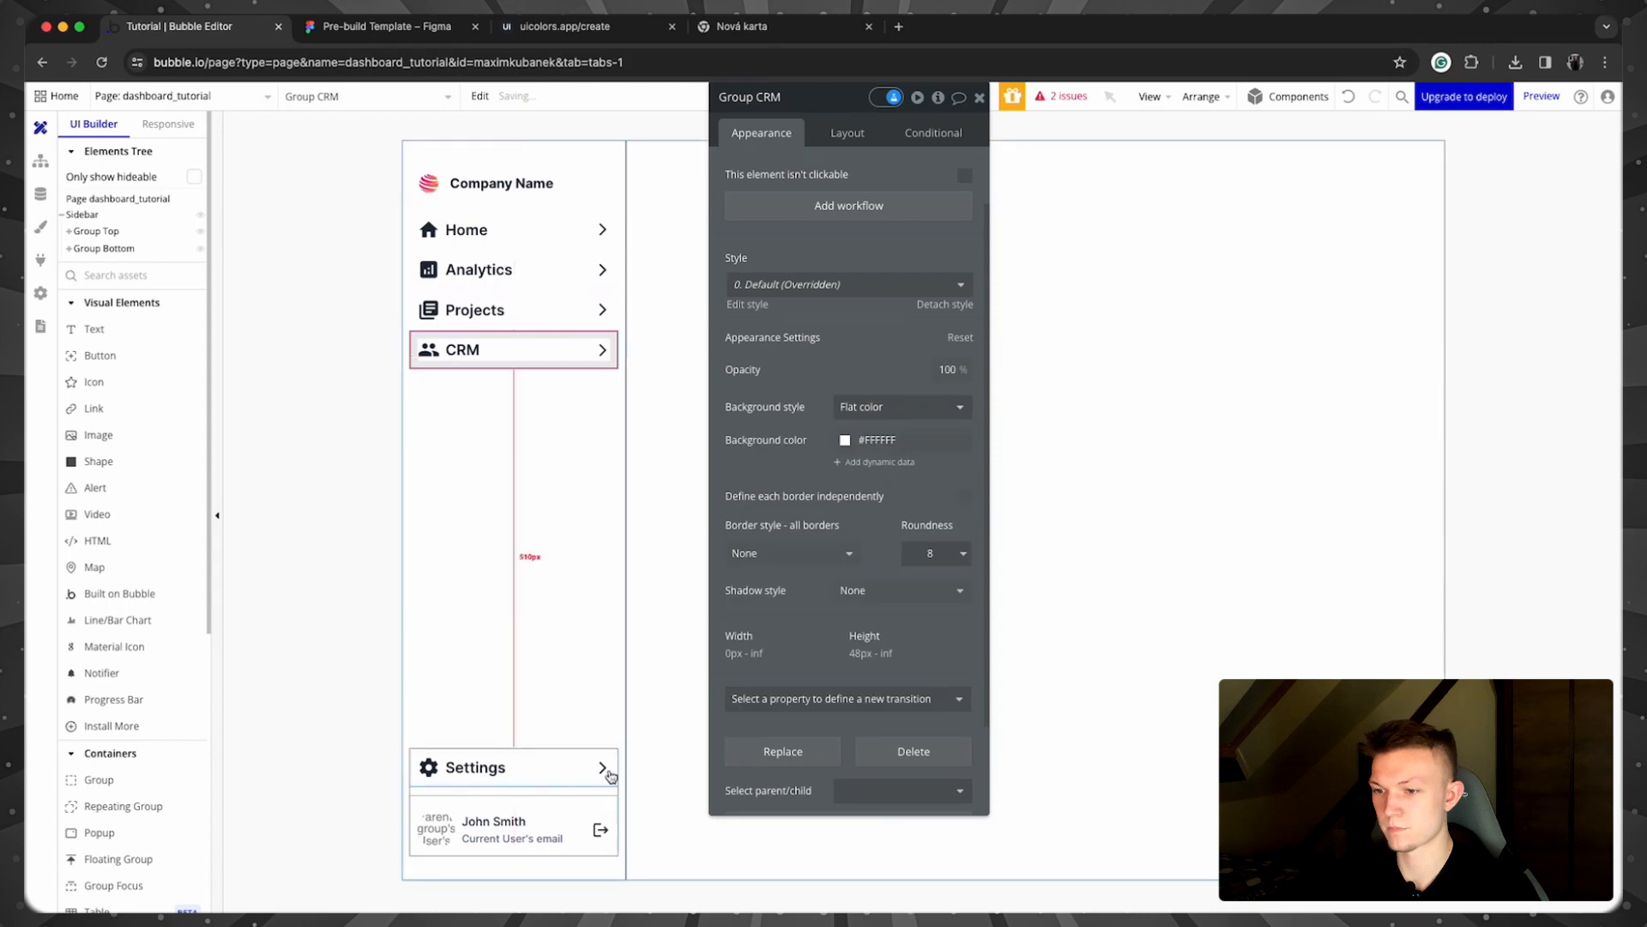
left_click(611, 762)
left_click(867, 407)
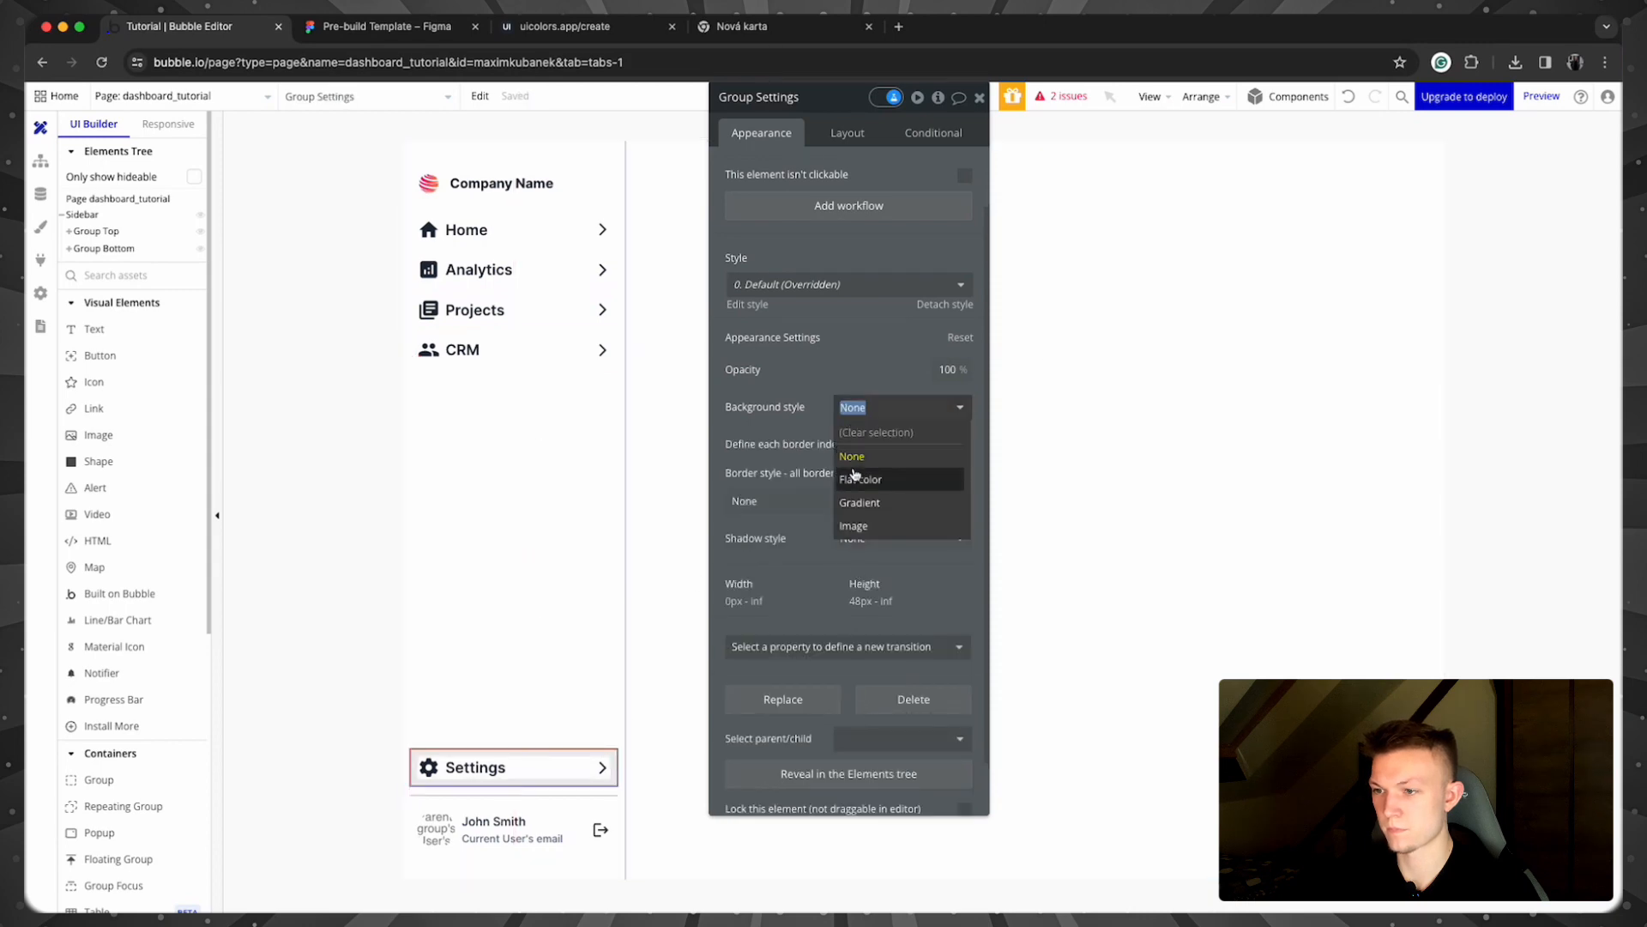
left_click(857, 477)
left_click(601, 229)
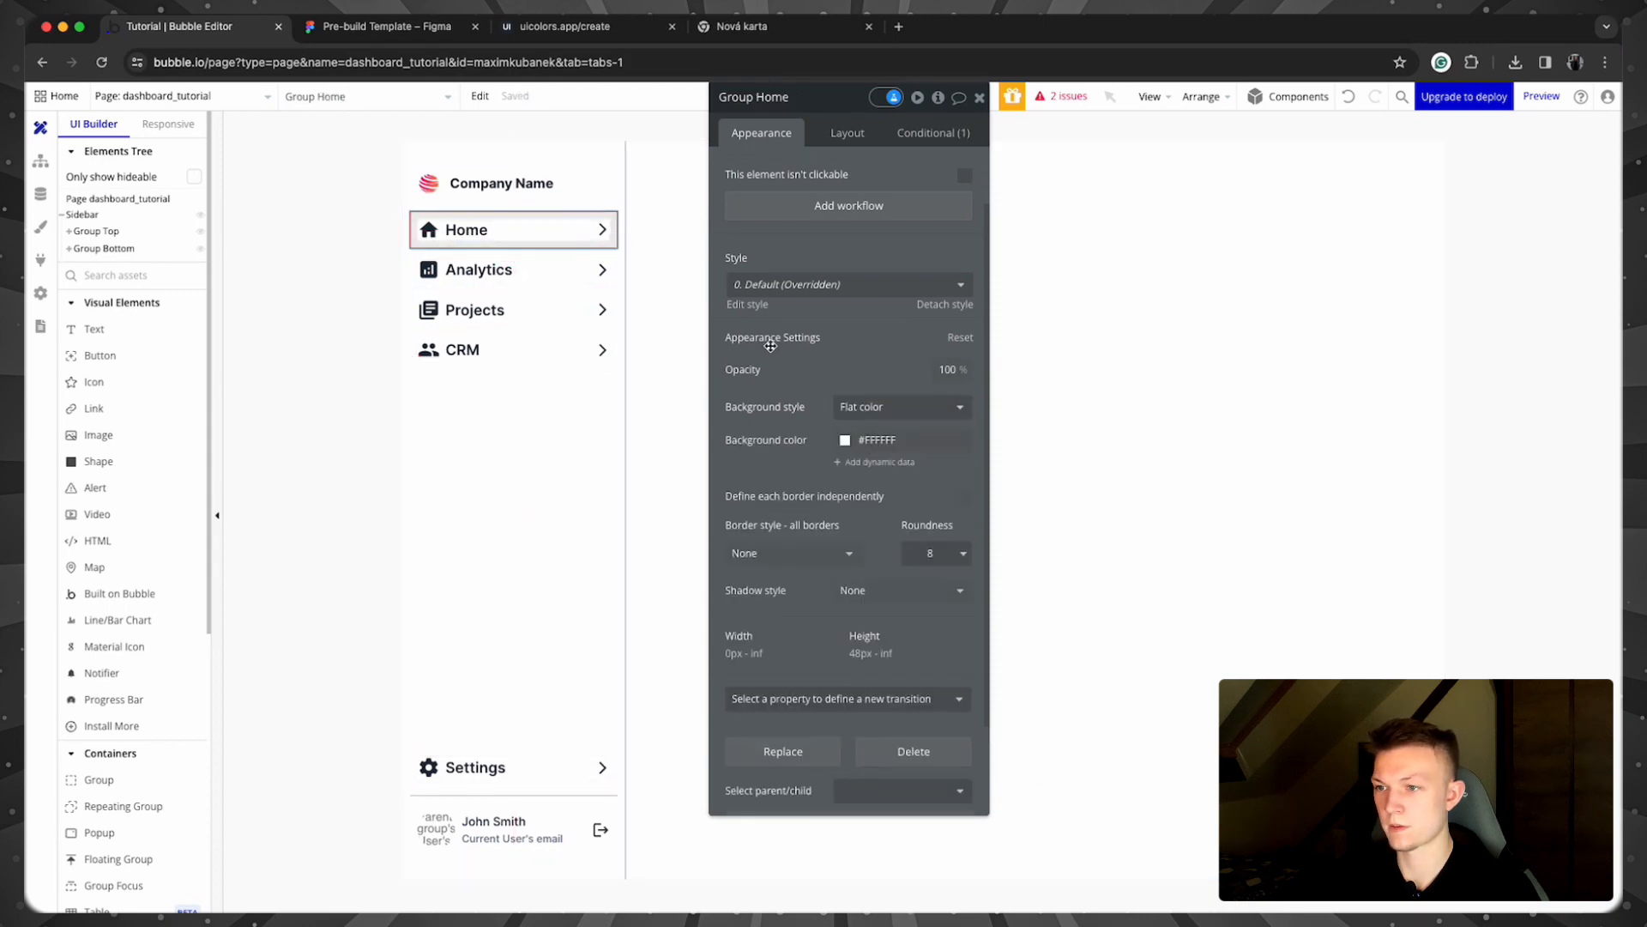
left_click(924, 134)
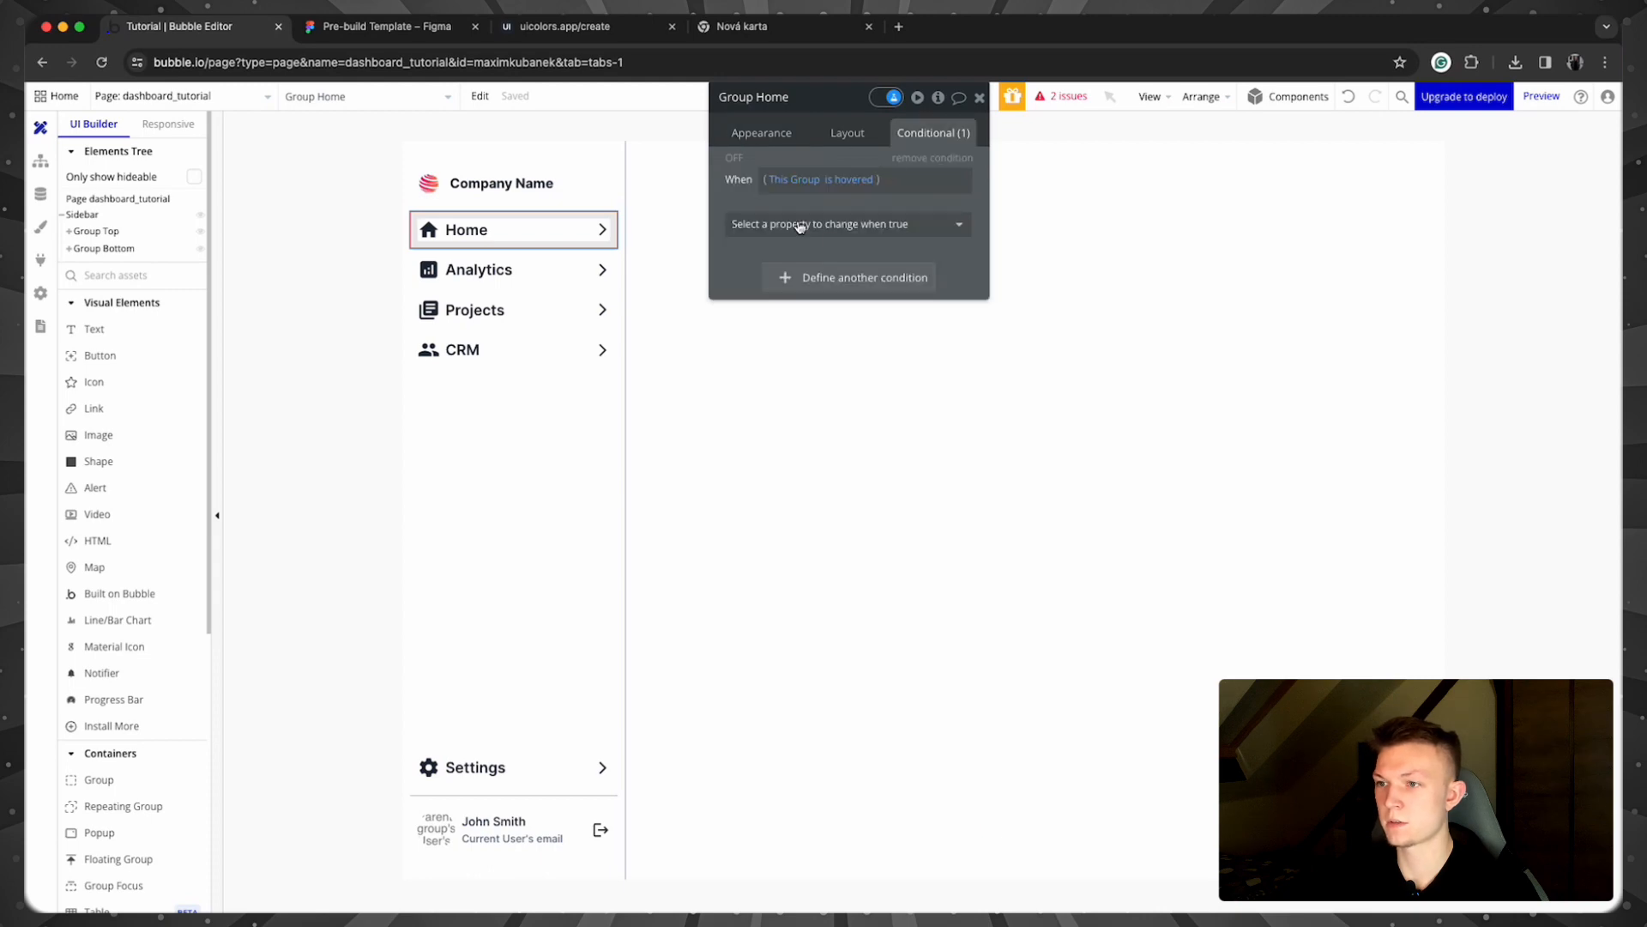
Step: Make the hover condition change Background color to Neutral 600 (#646E82)
left_click(852, 225)
type("color")
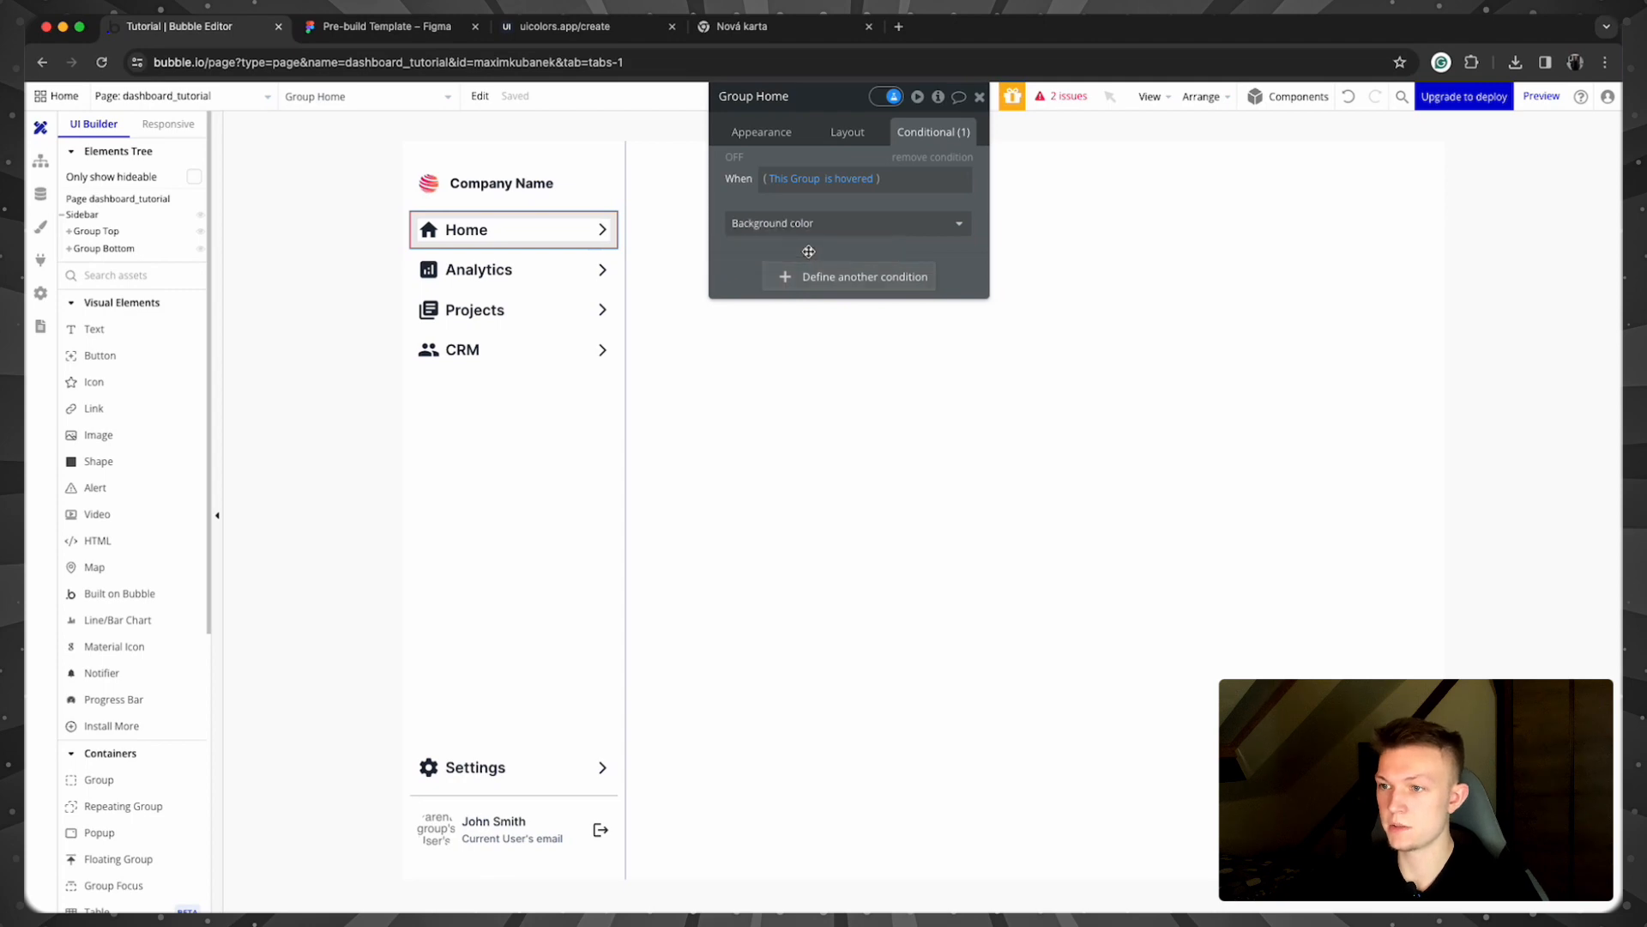
left_click(806, 253)
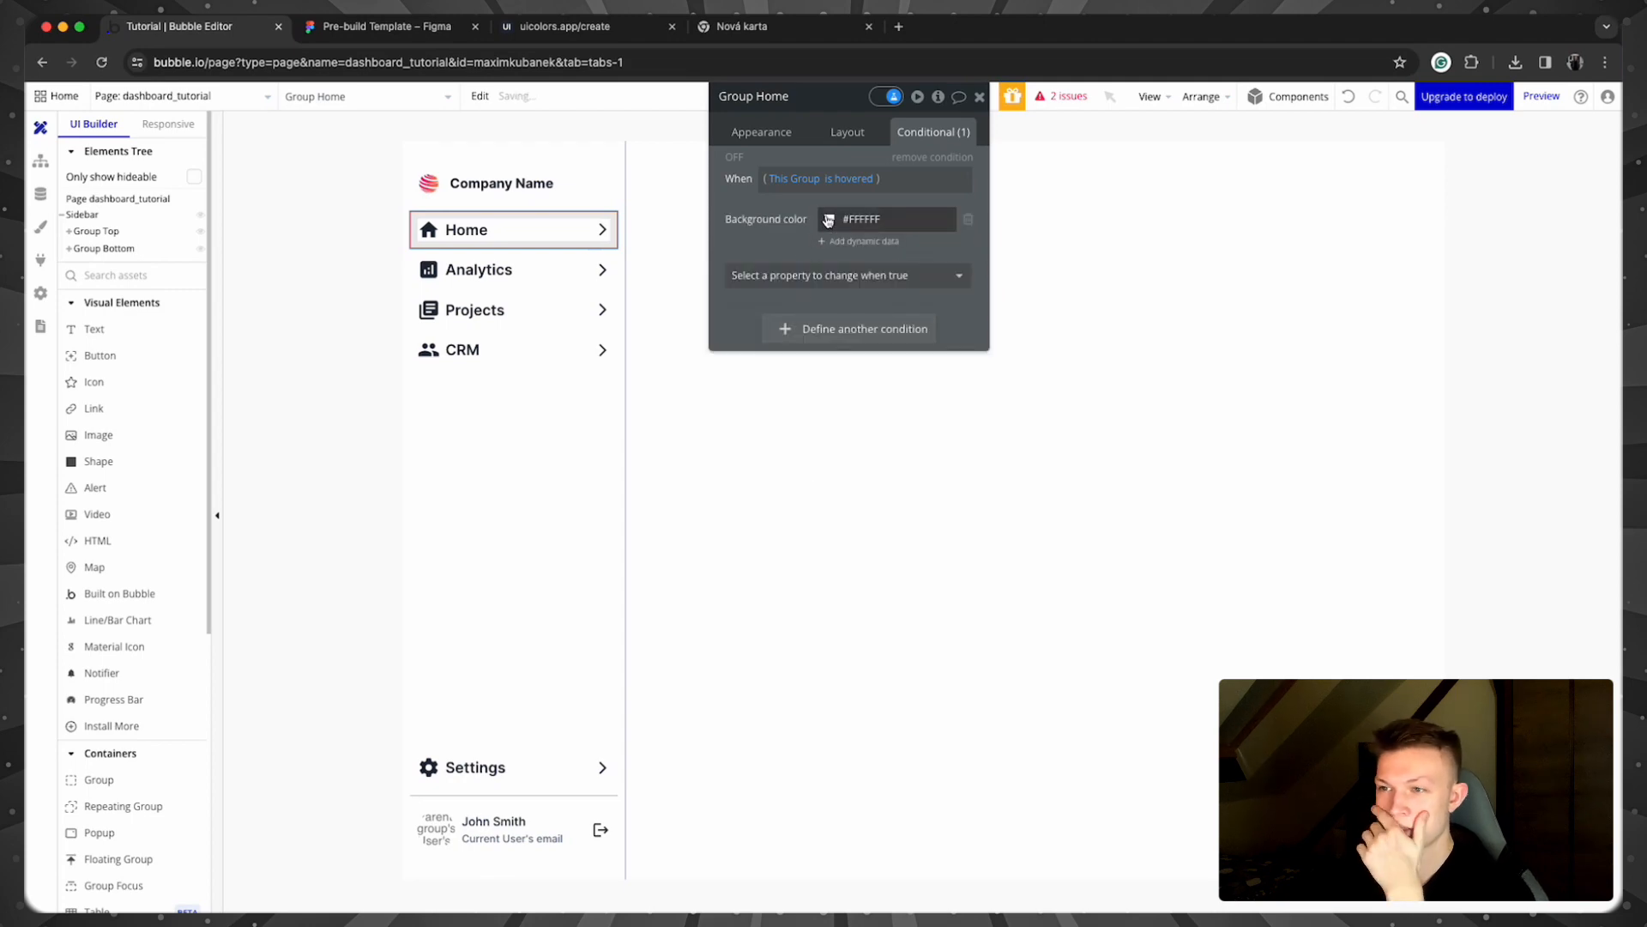
left_click(828, 220)
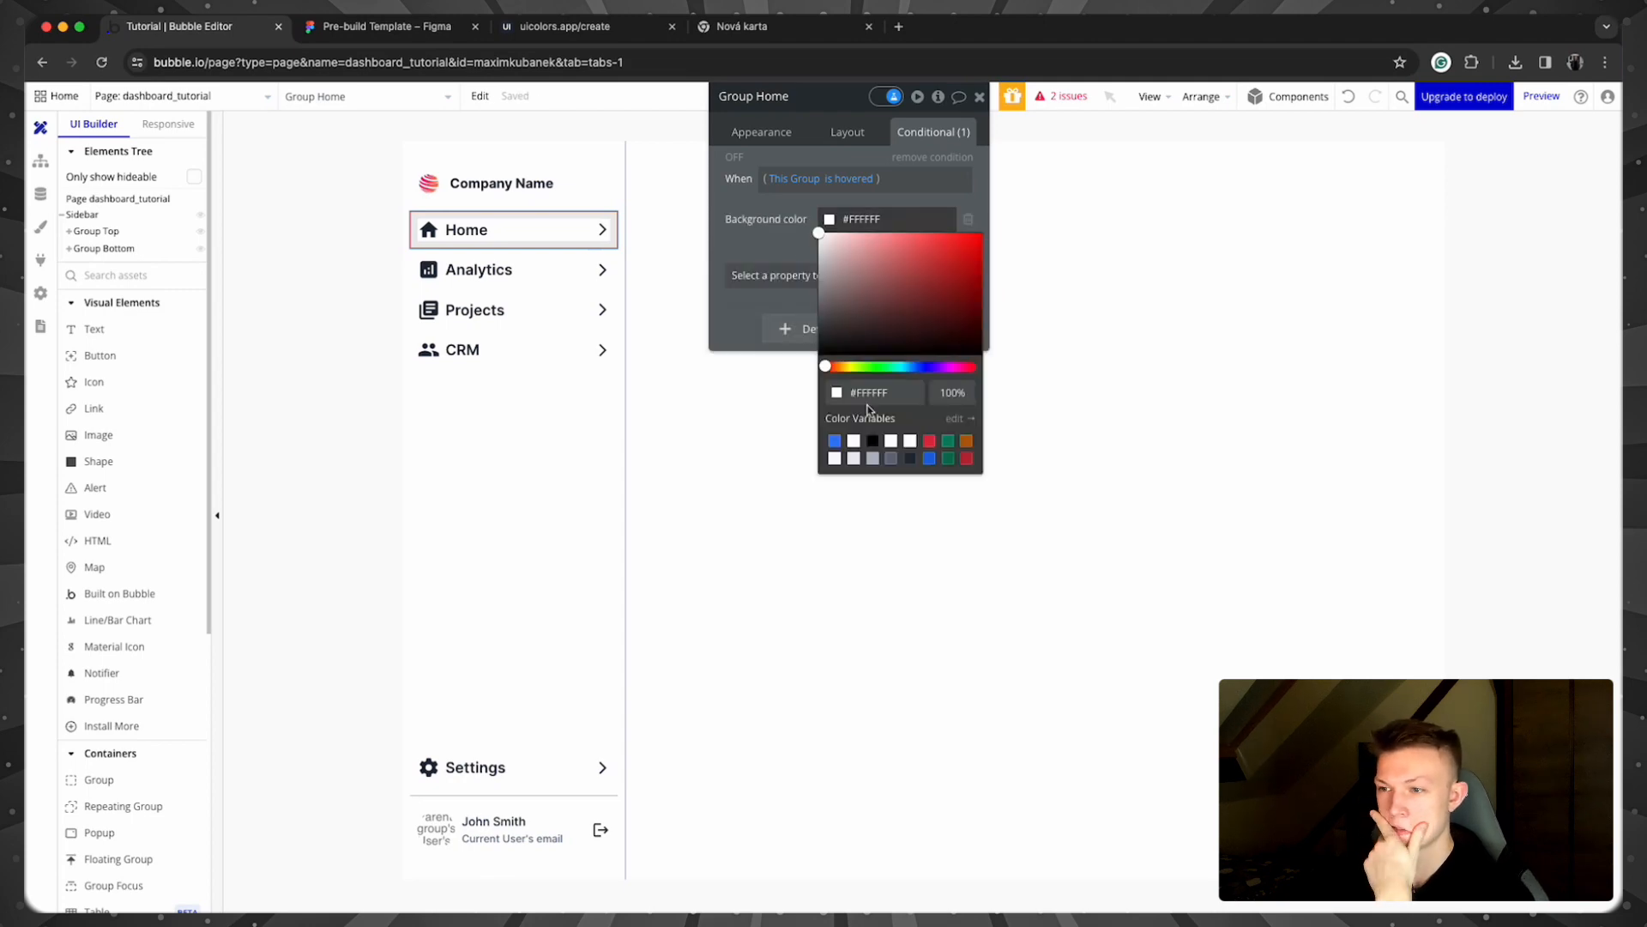
left_click(892, 459)
left_click(275, 322)
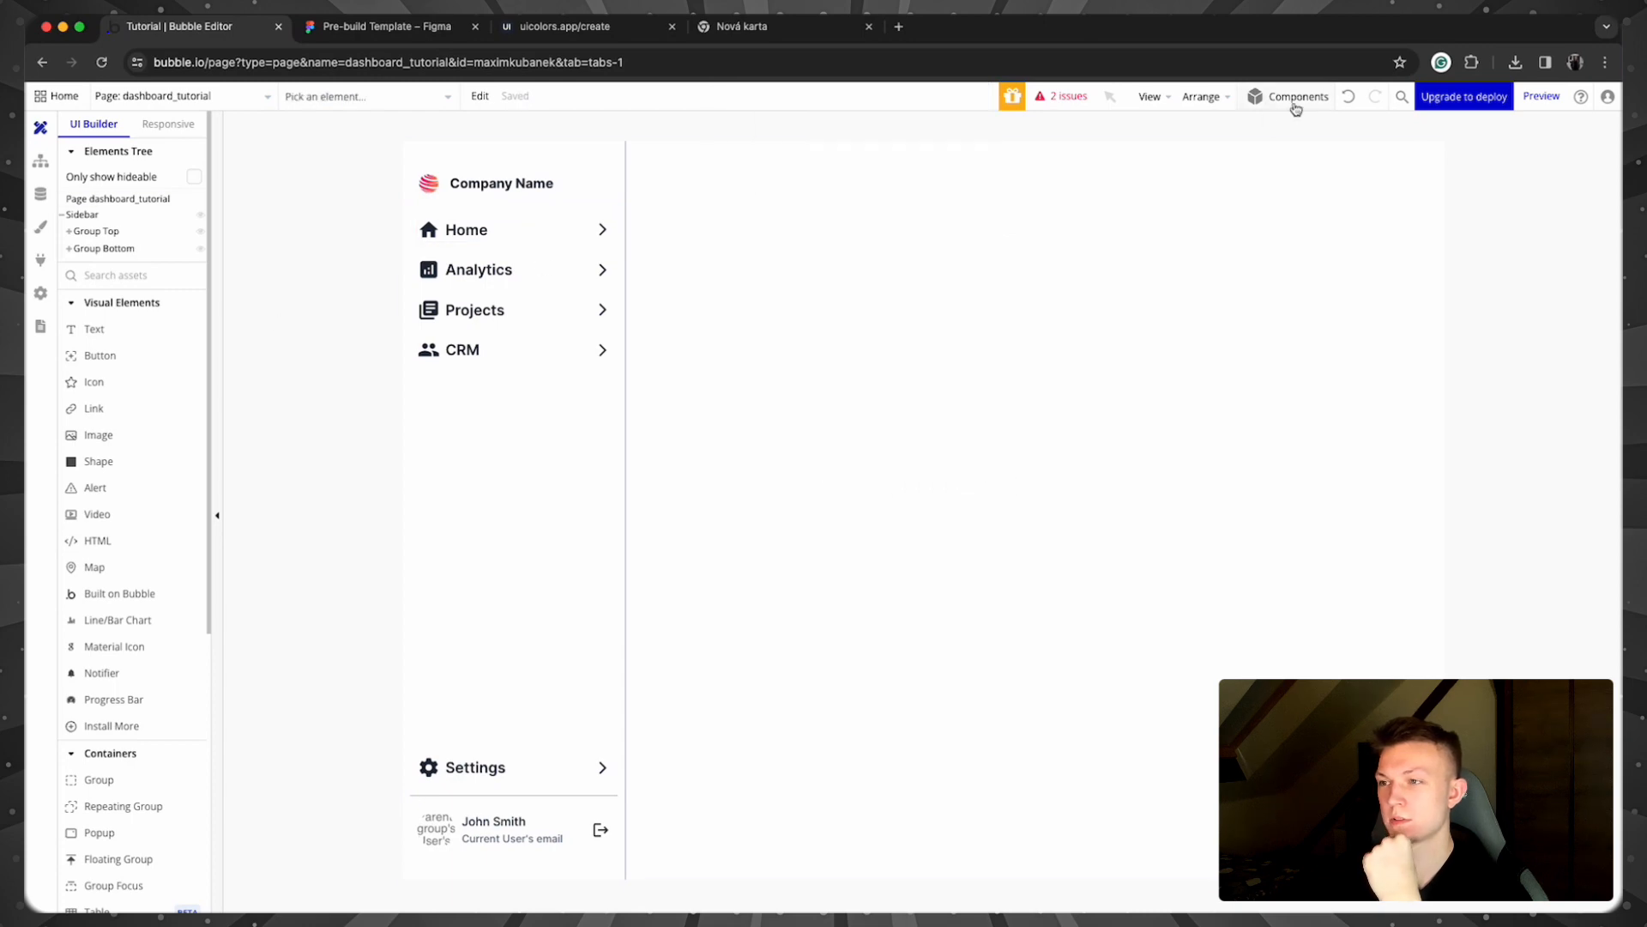
Step: Preview the dashboard to check Home's hover colour, then reopen Group Home in the editor
left_click(1542, 96)
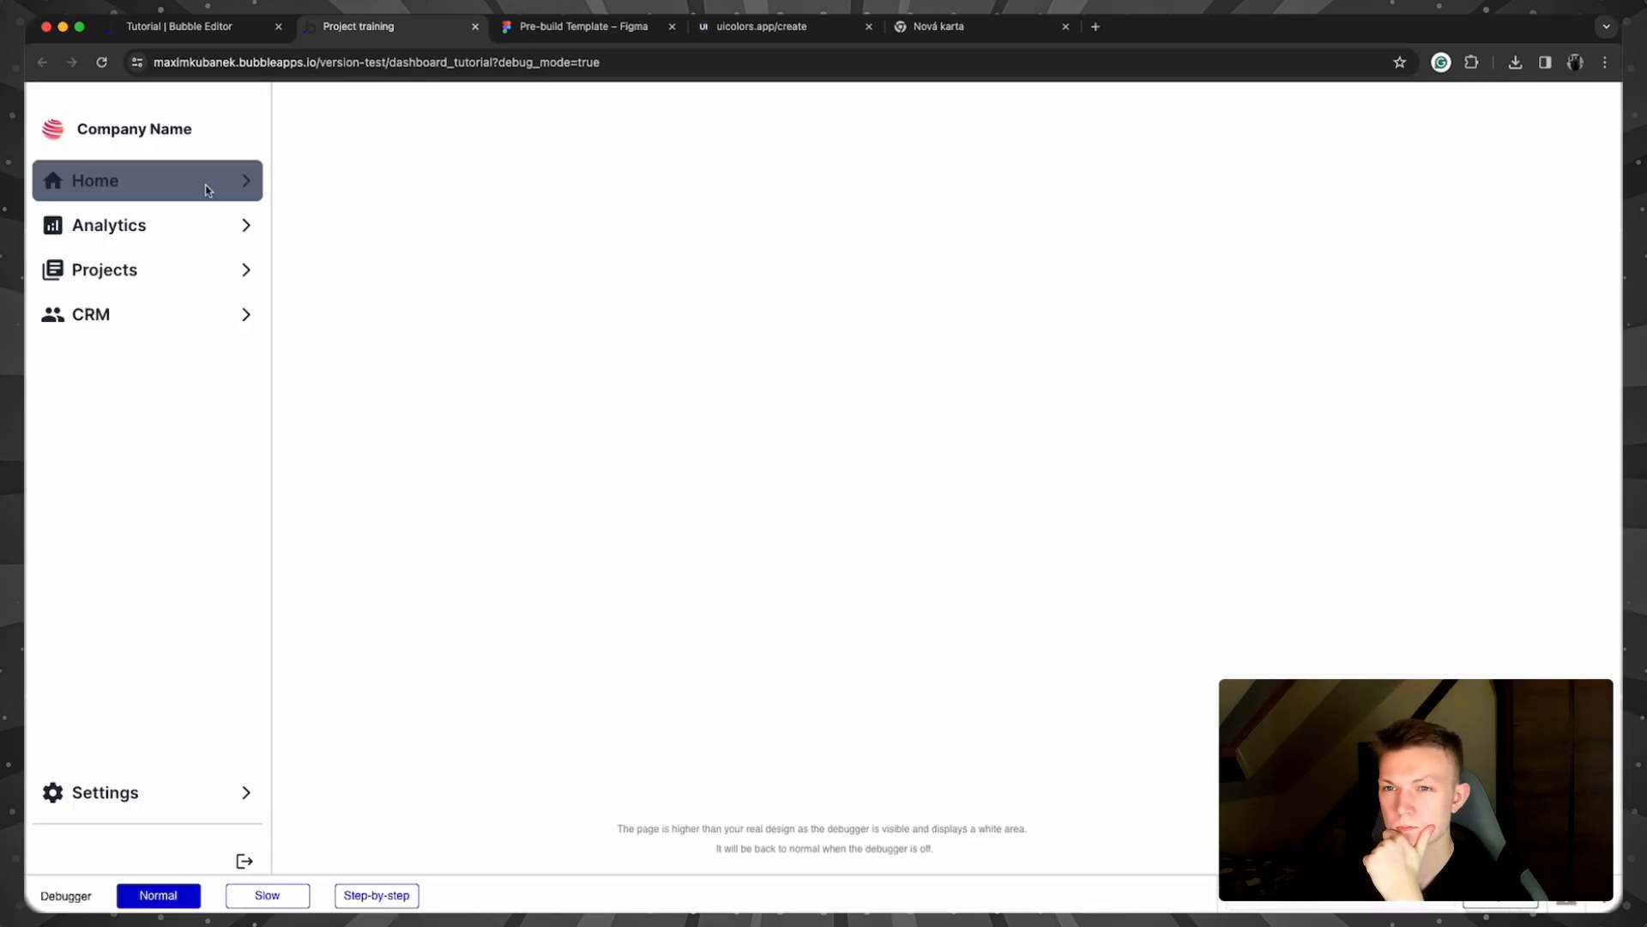
left_click(219, 26)
double_click(590, 214)
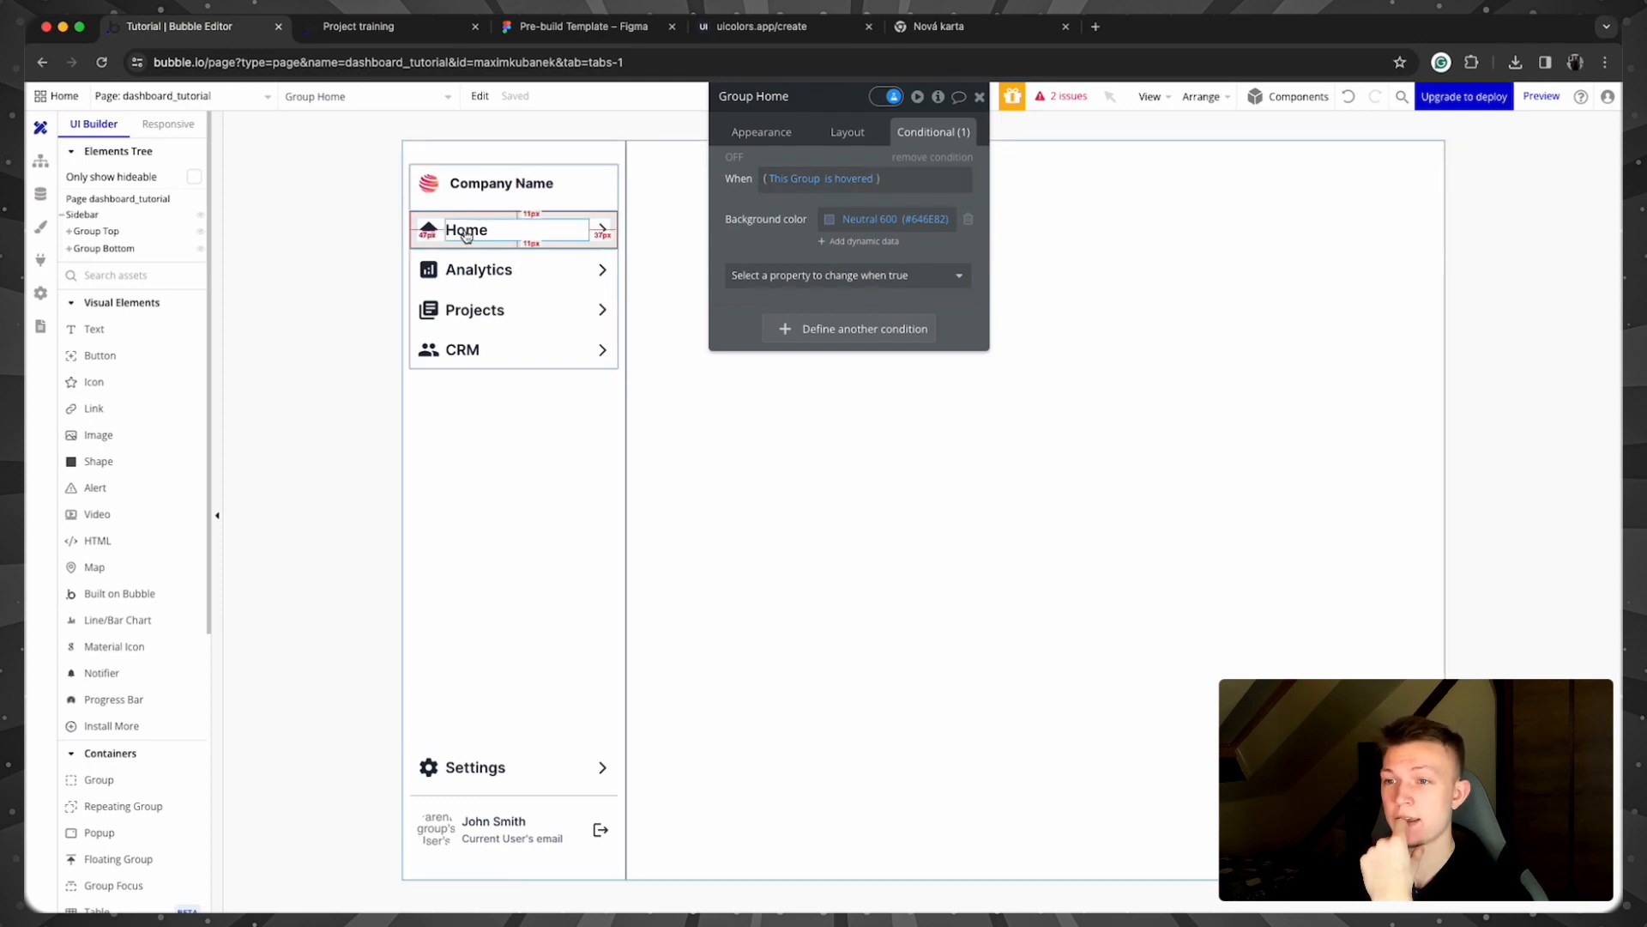
Step: Add a condition to the Home house icon that triggers when Group Home is hovered
left_click(435, 232)
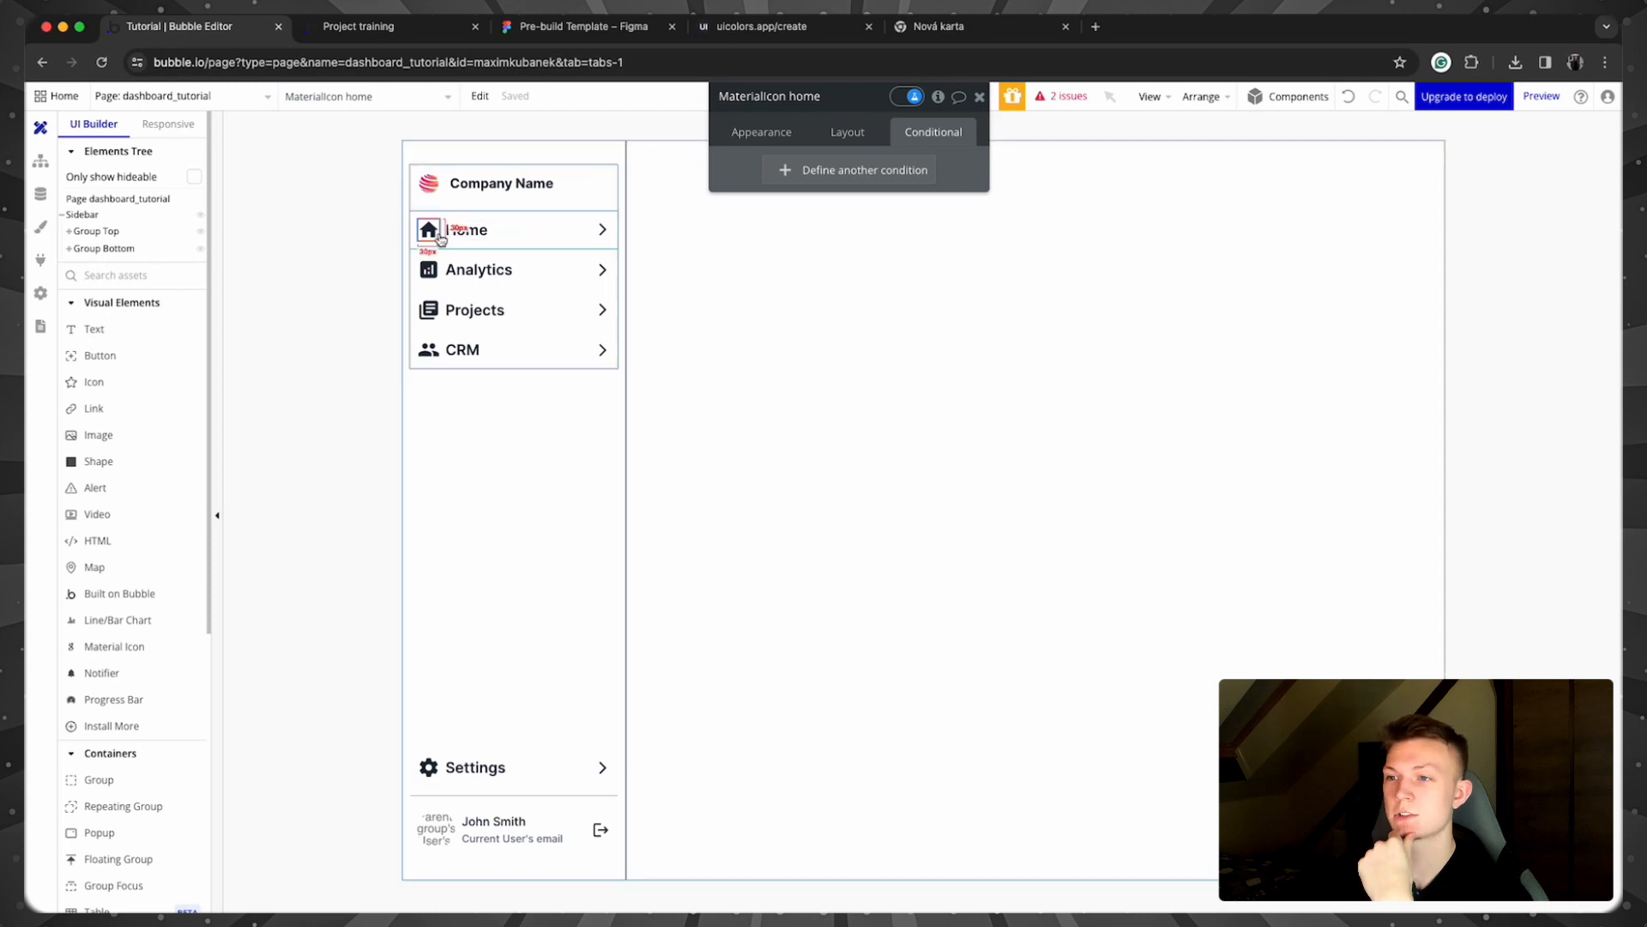
left_click(886, 165)
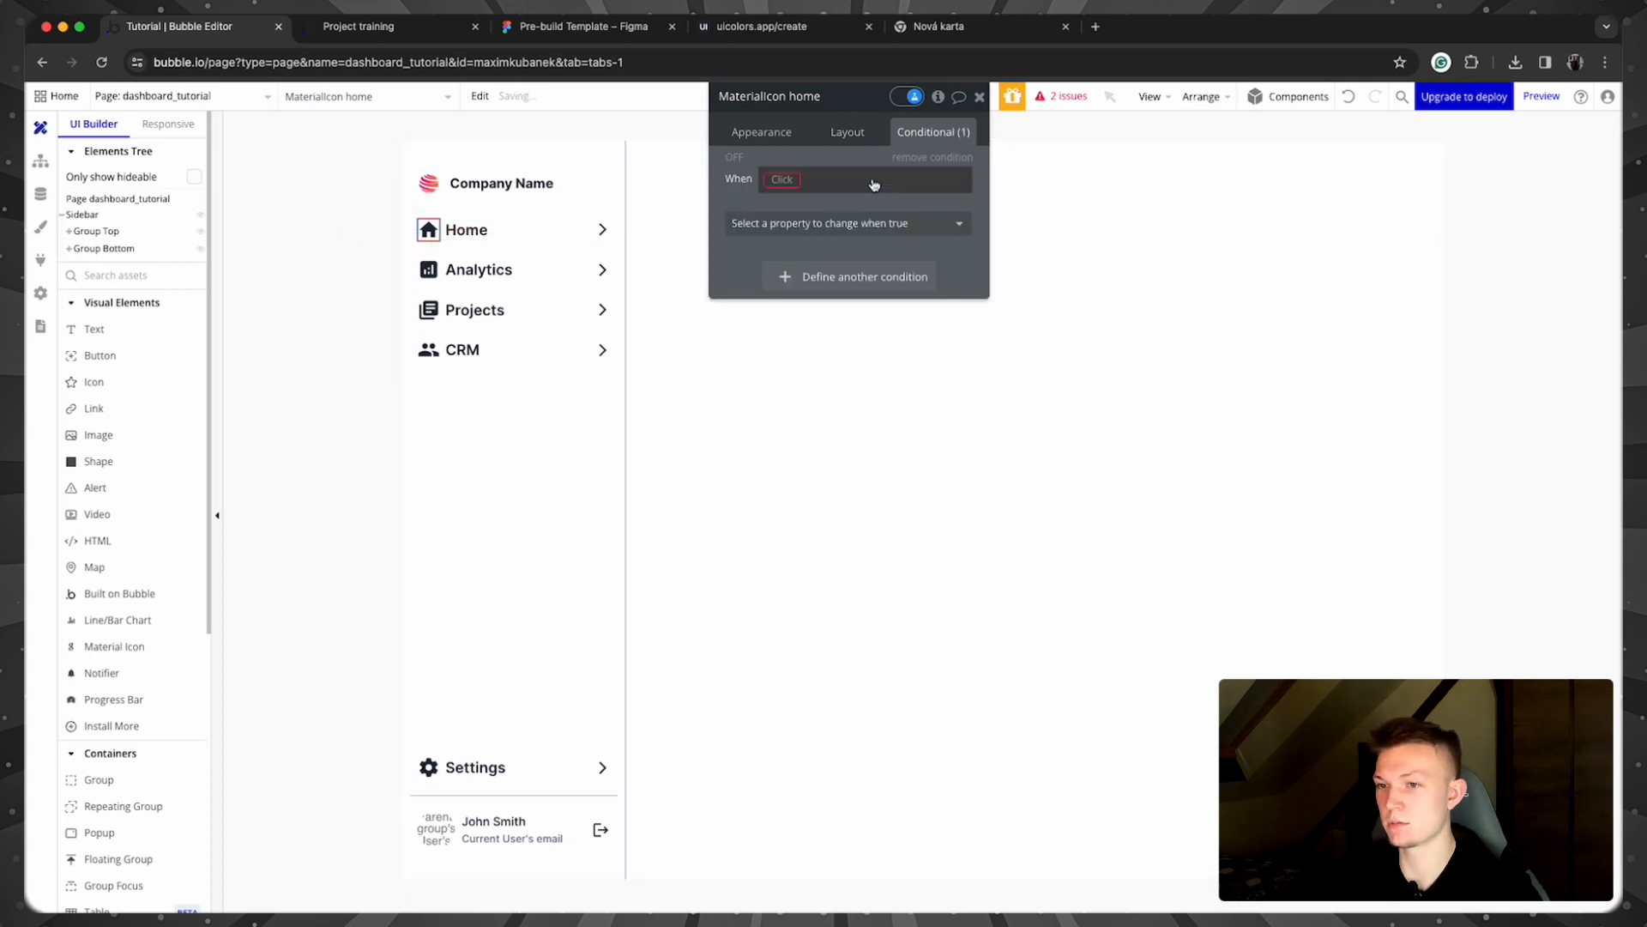
left_click(781, 180)
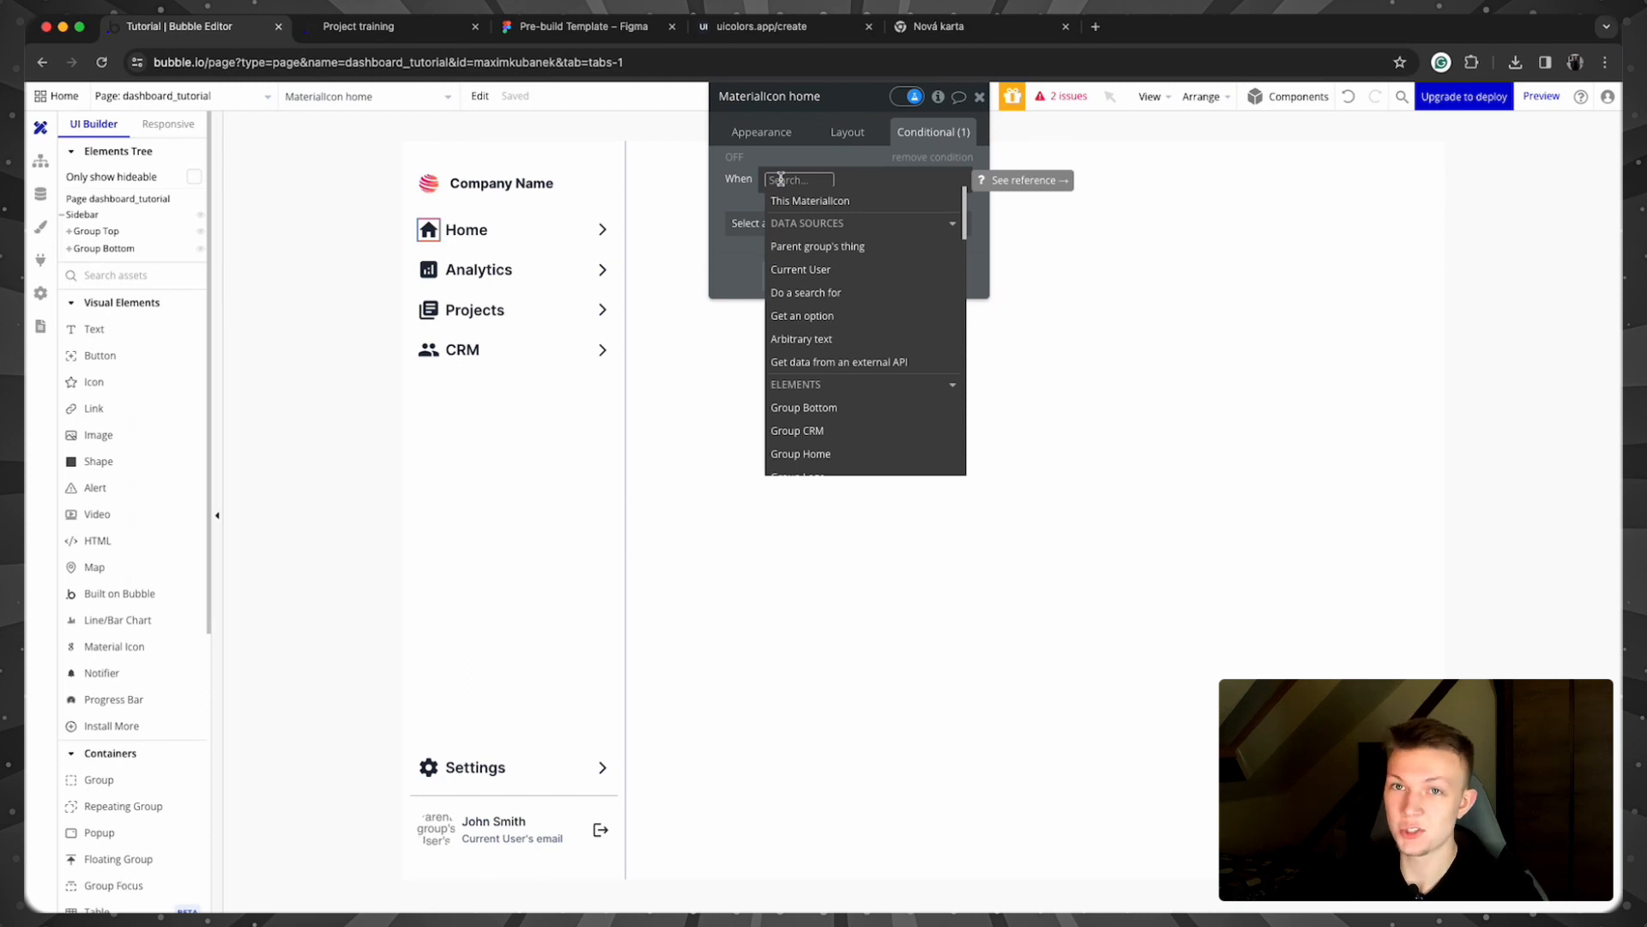
left_click(534, 225)
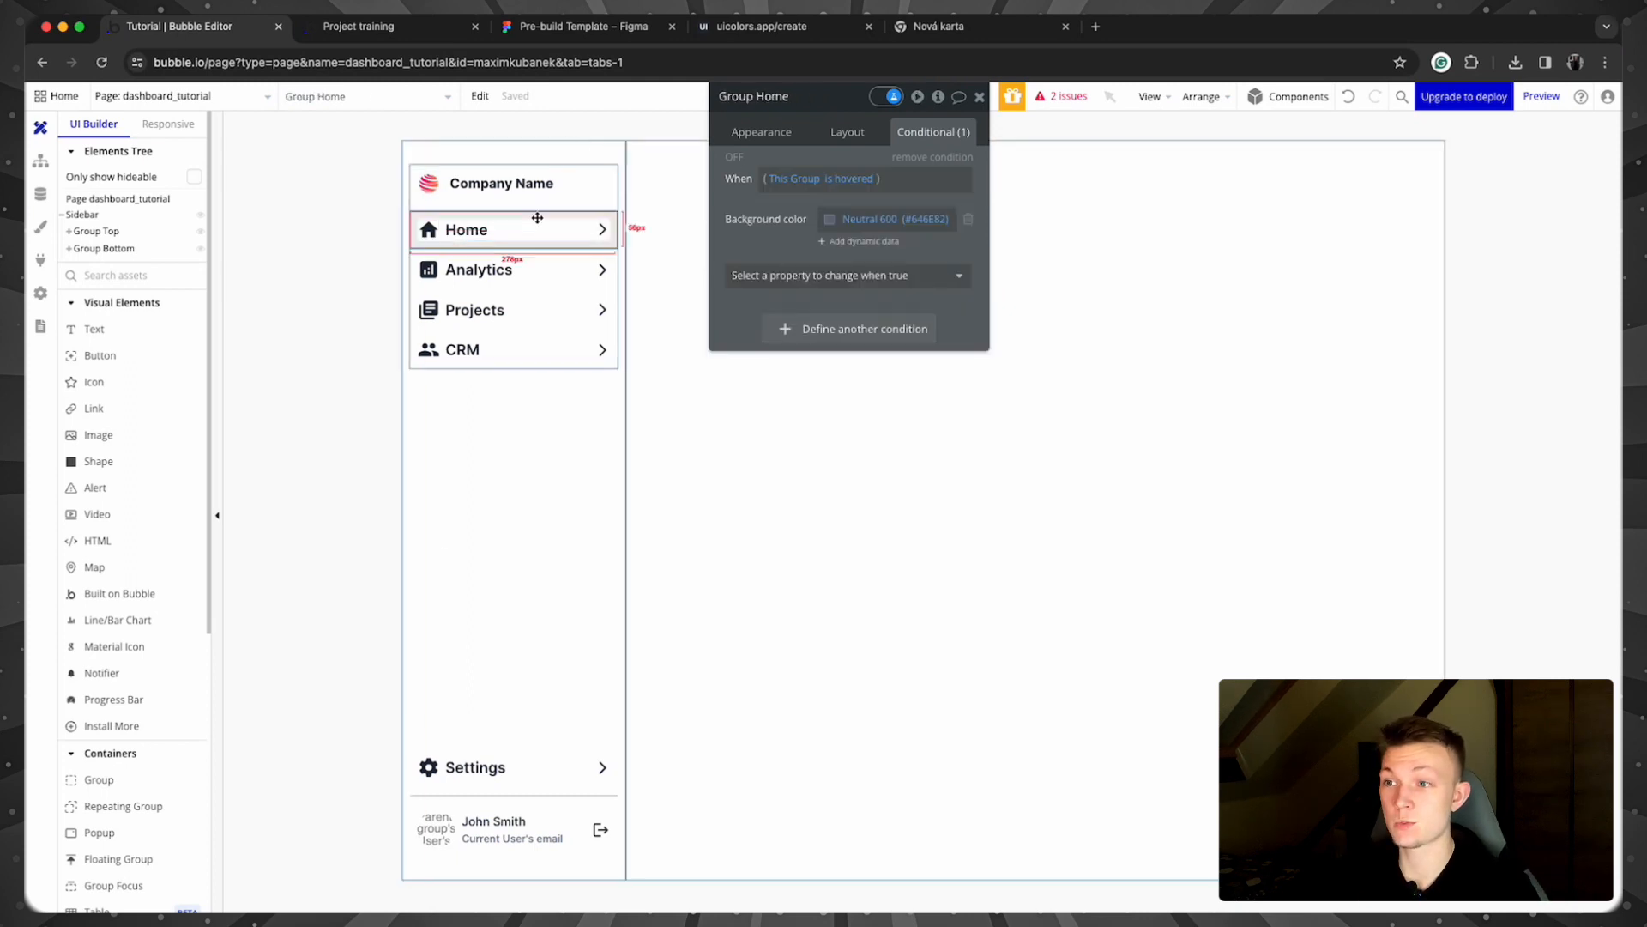
left_click(429, 229)
left_click(779, 178)
type("group g")
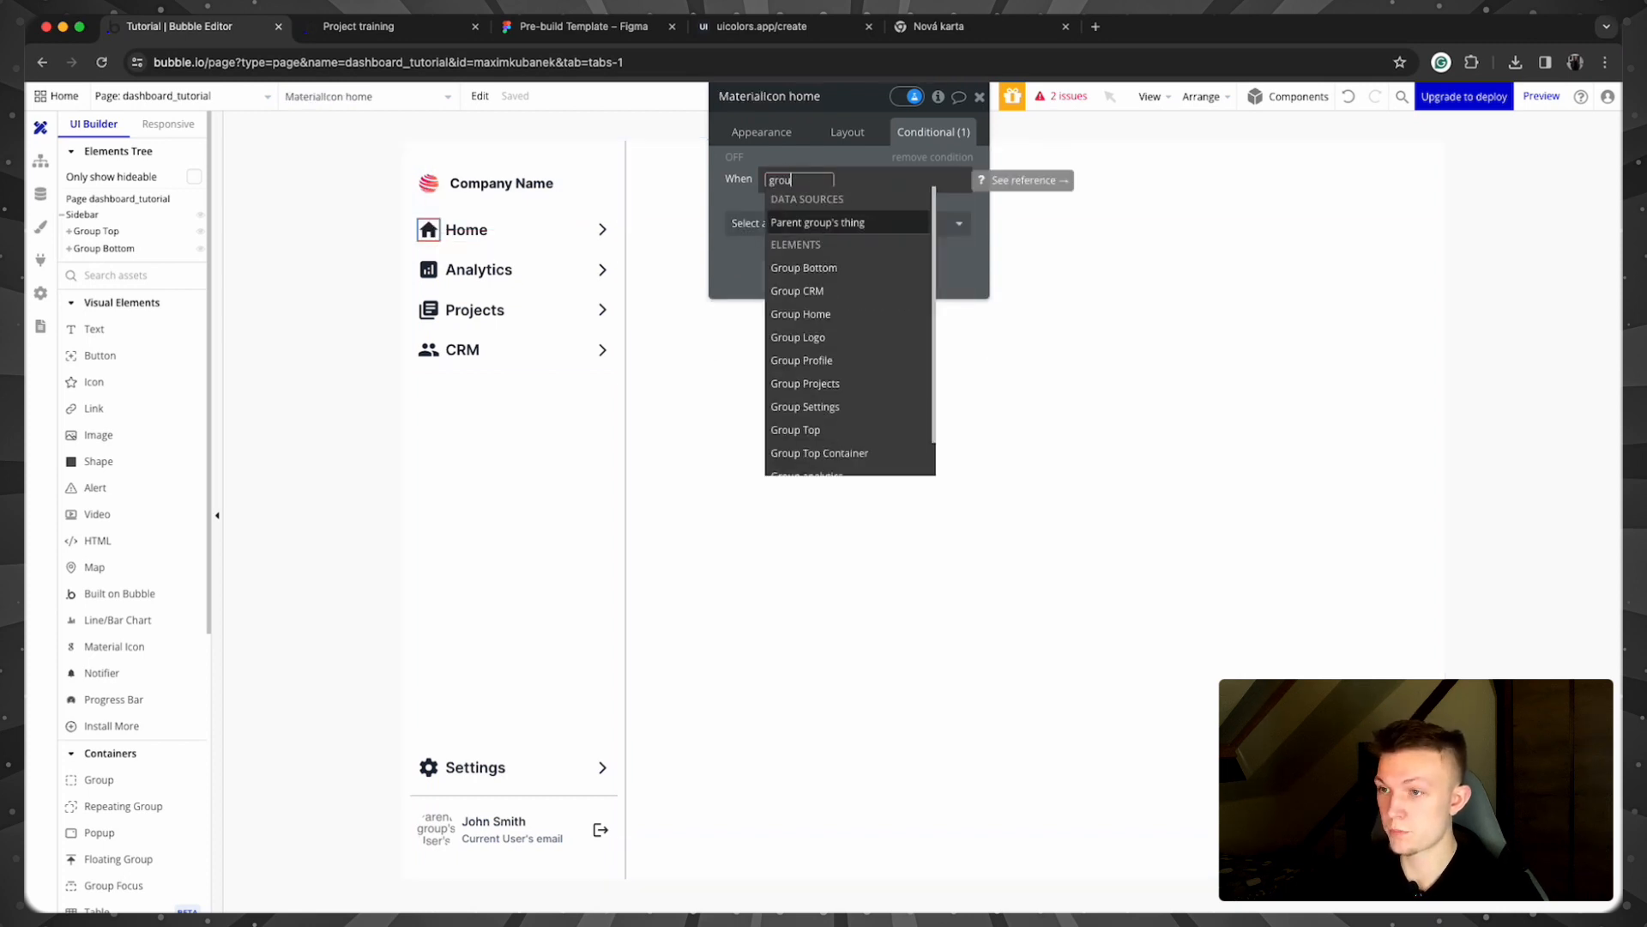
left_click(779, 222)
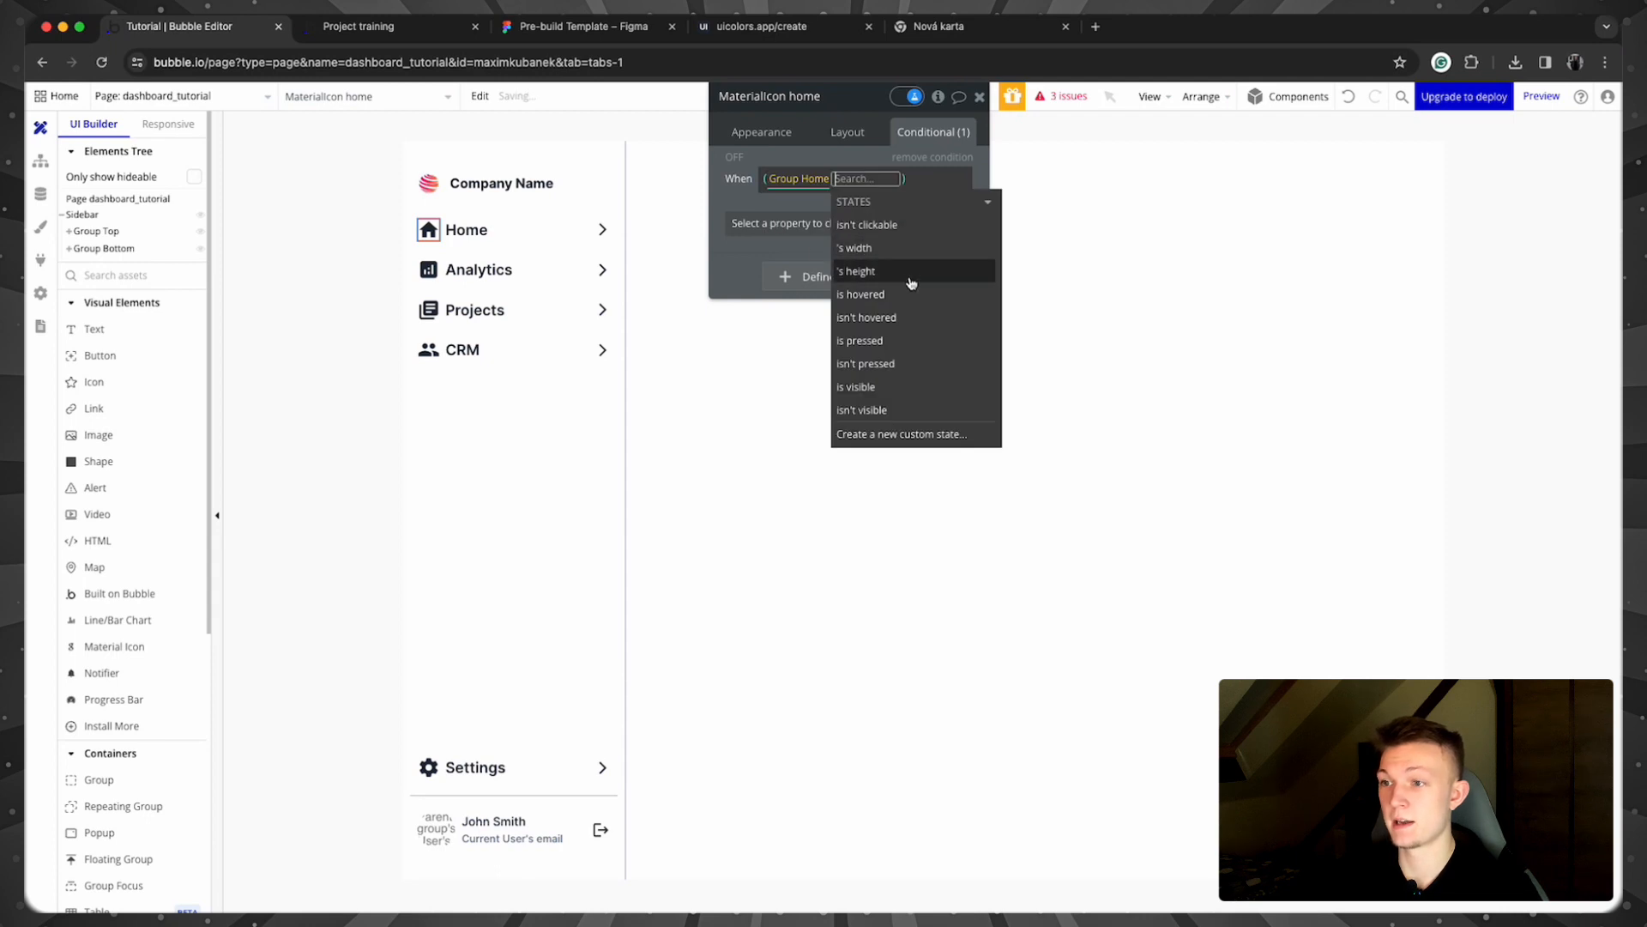
left_click(912, 296)
Step: Make that condition change the icon's Icon color to Neutral 100
left_click(771, 199)
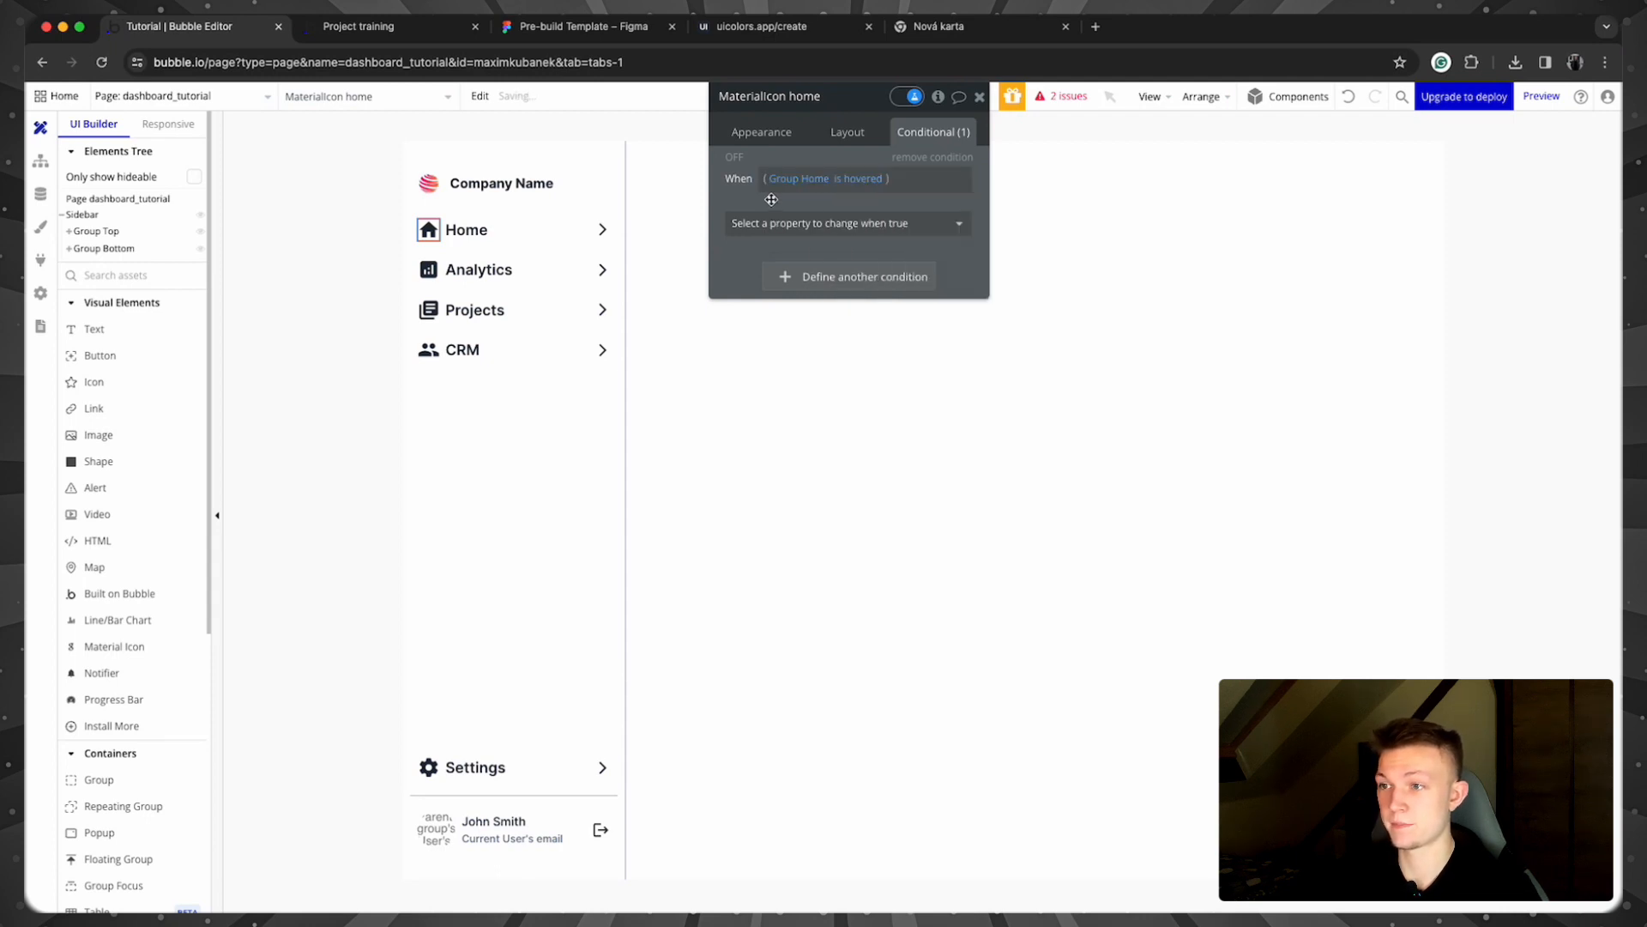
left_click(783, 223)
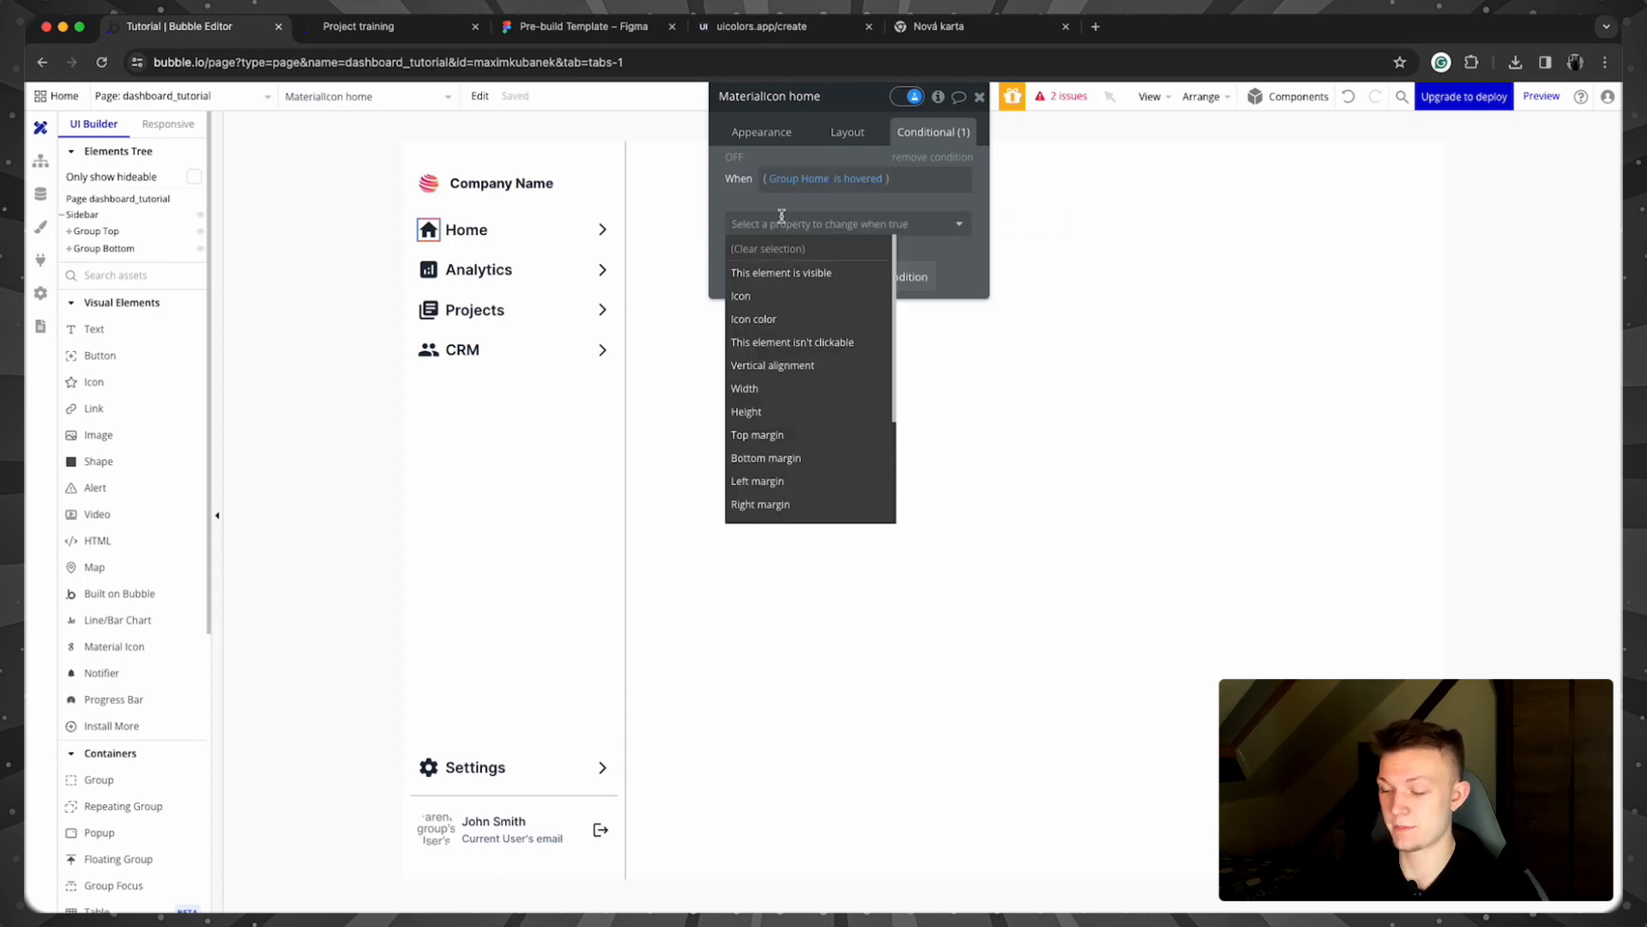
left_click(841, 318)
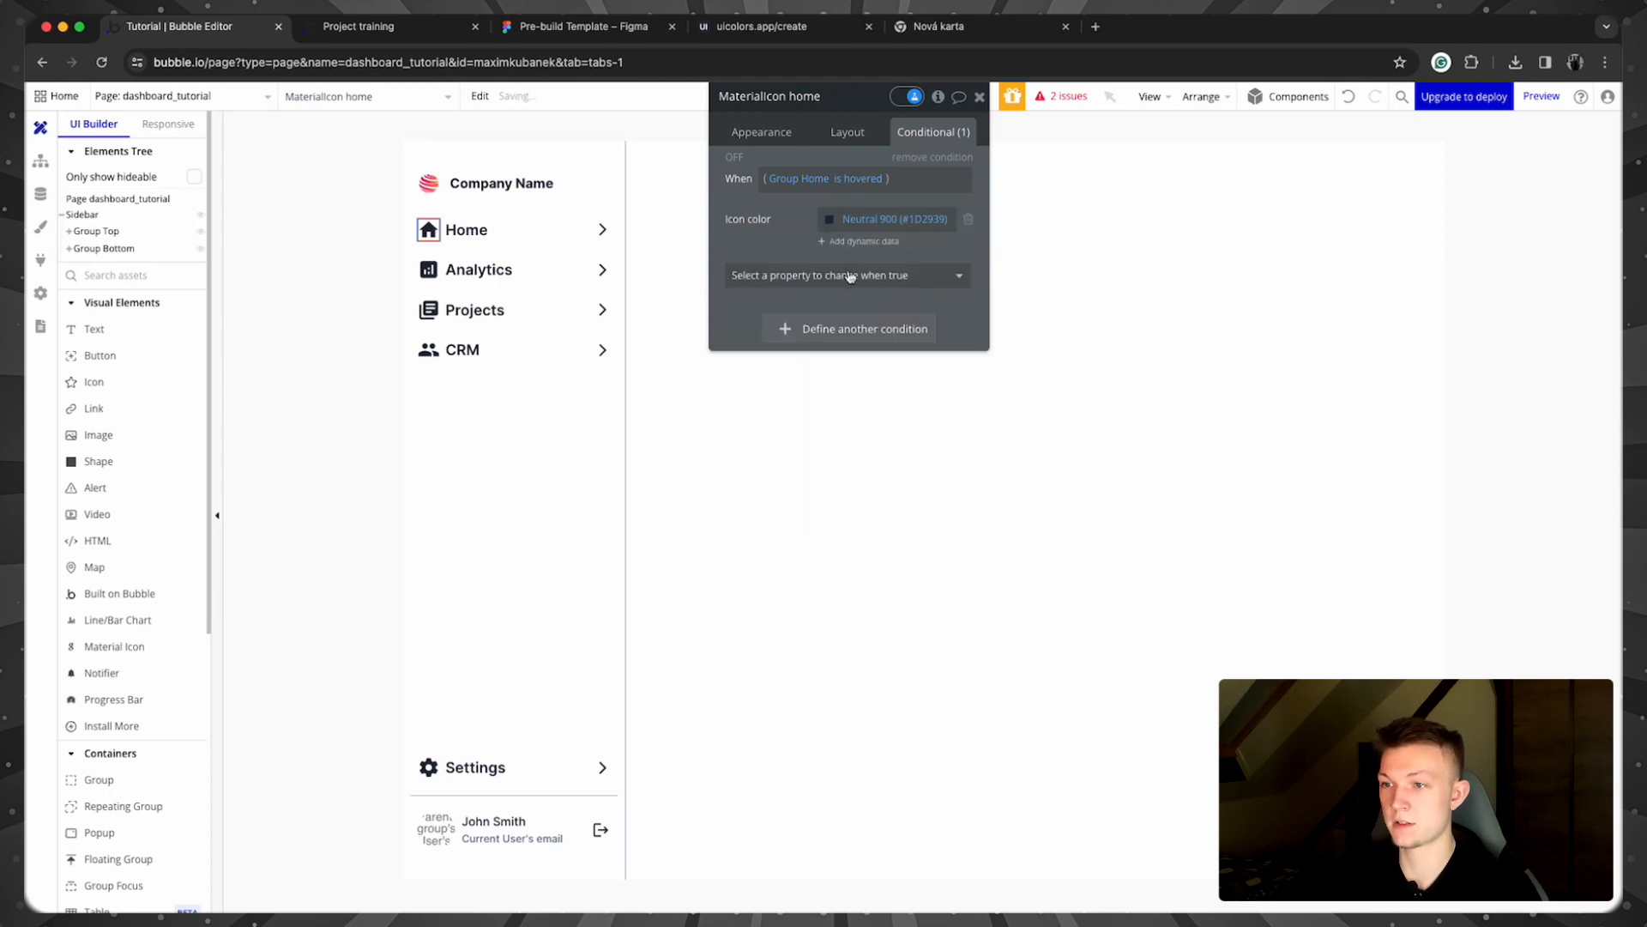
left_click(831, 219)
left_click(837, 461)
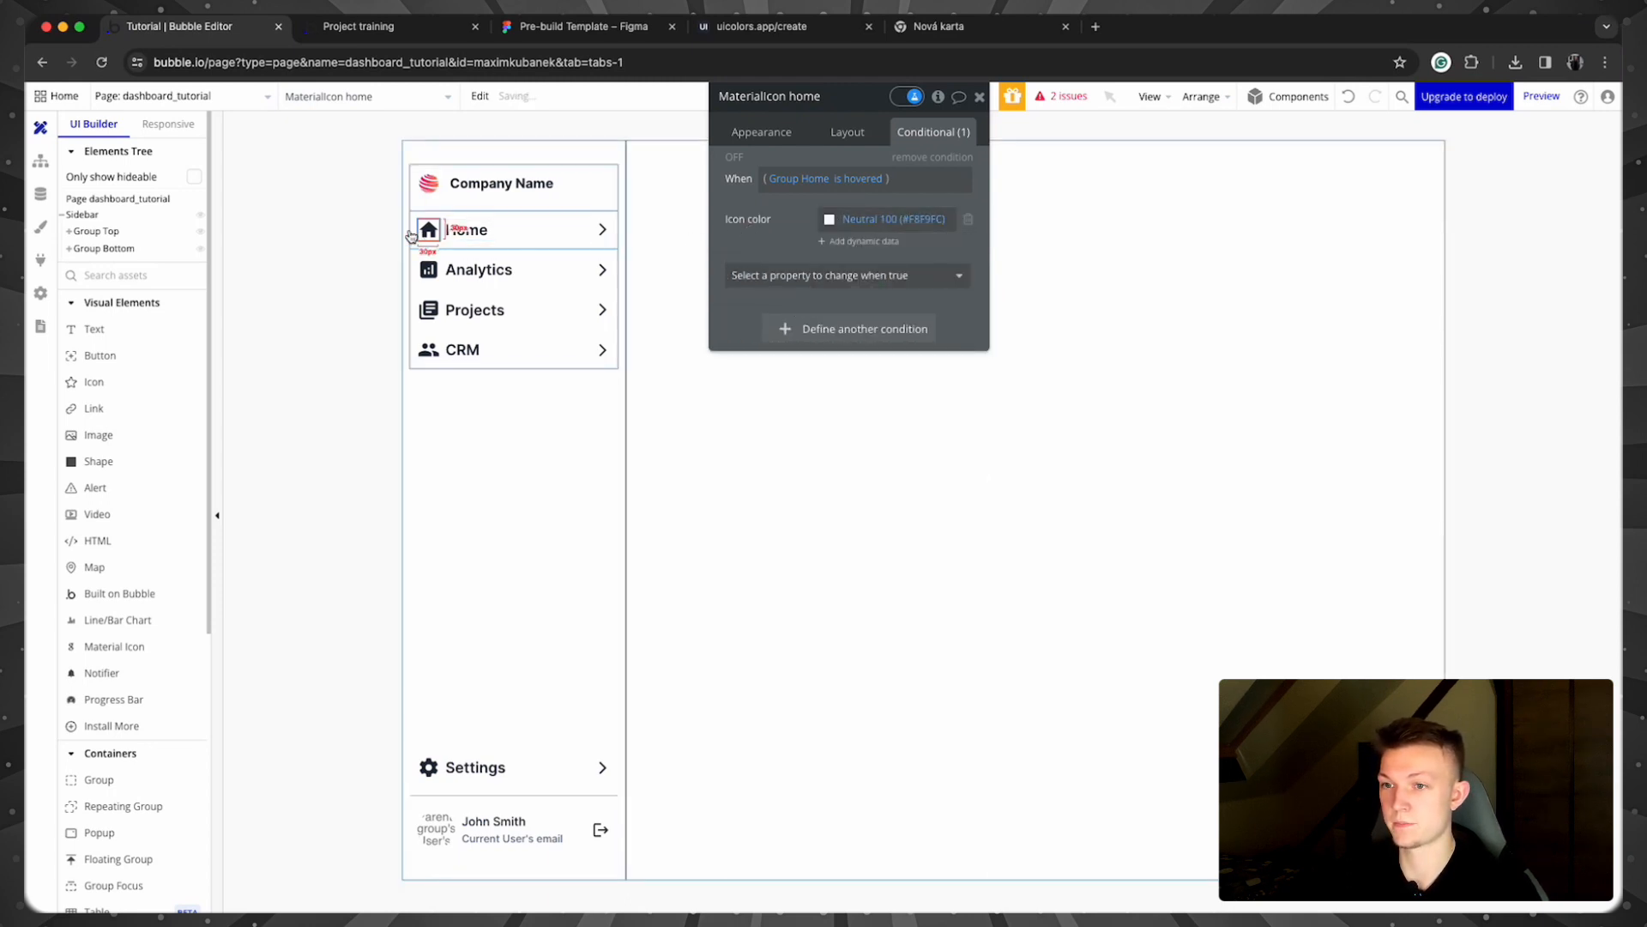
Step: Copy the icon's hover condition and paste it onto the Home row's arrow icon
right_click(837, 222)
left_click(857, 182)
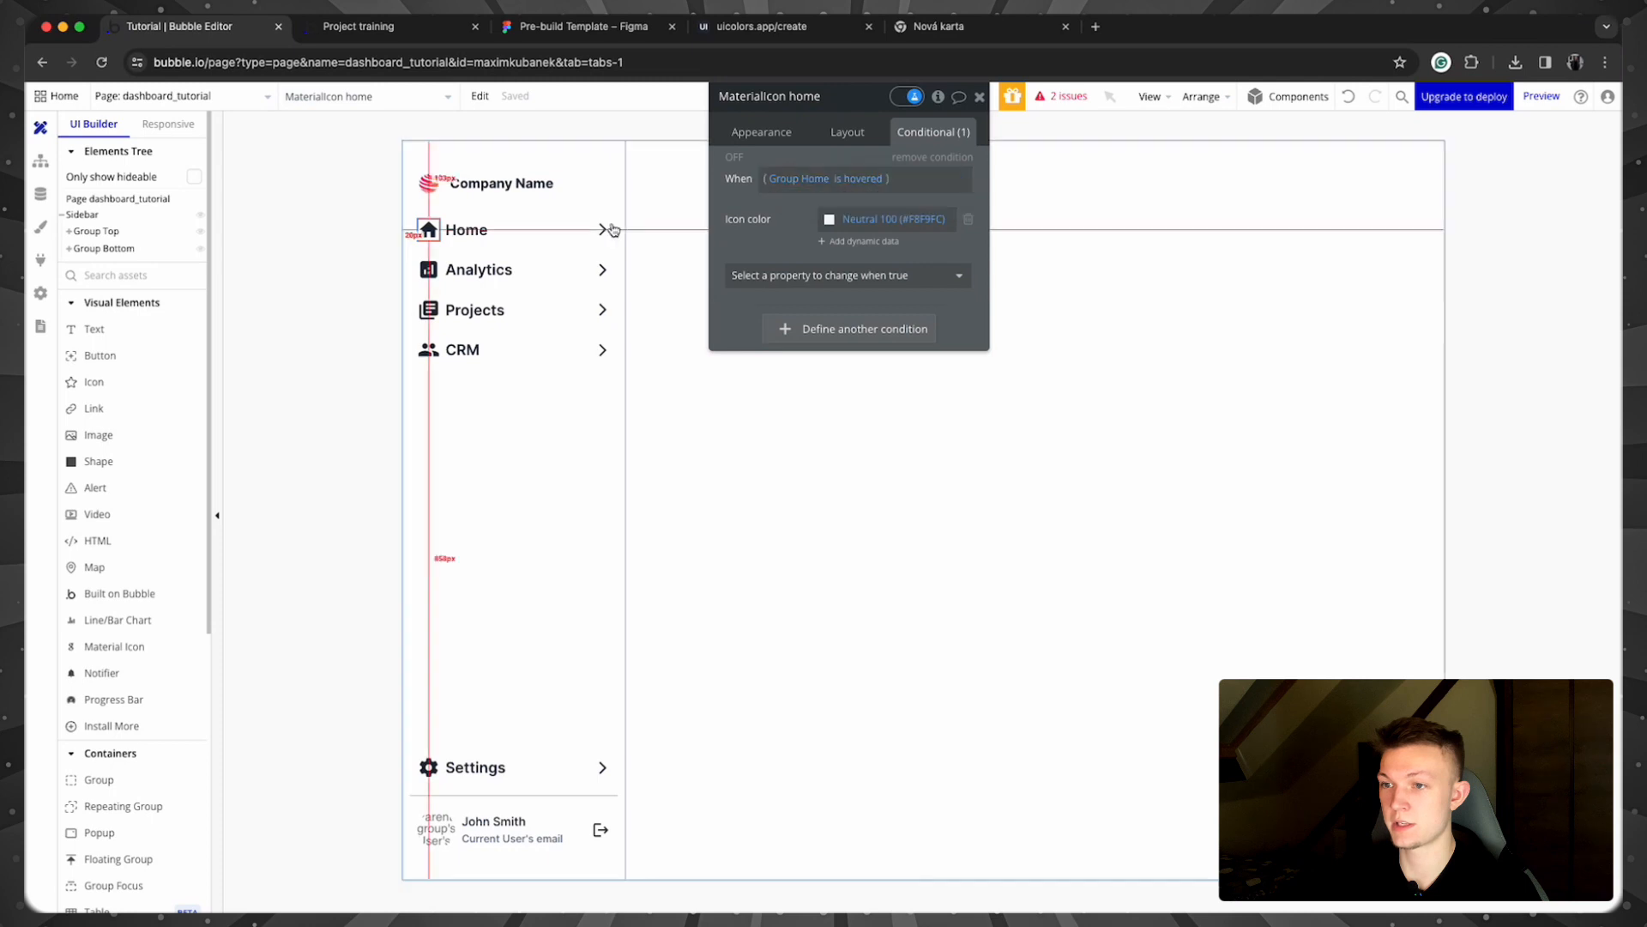
left_click(602, 229)
right_click(848, 150)
left_click(852, 107)
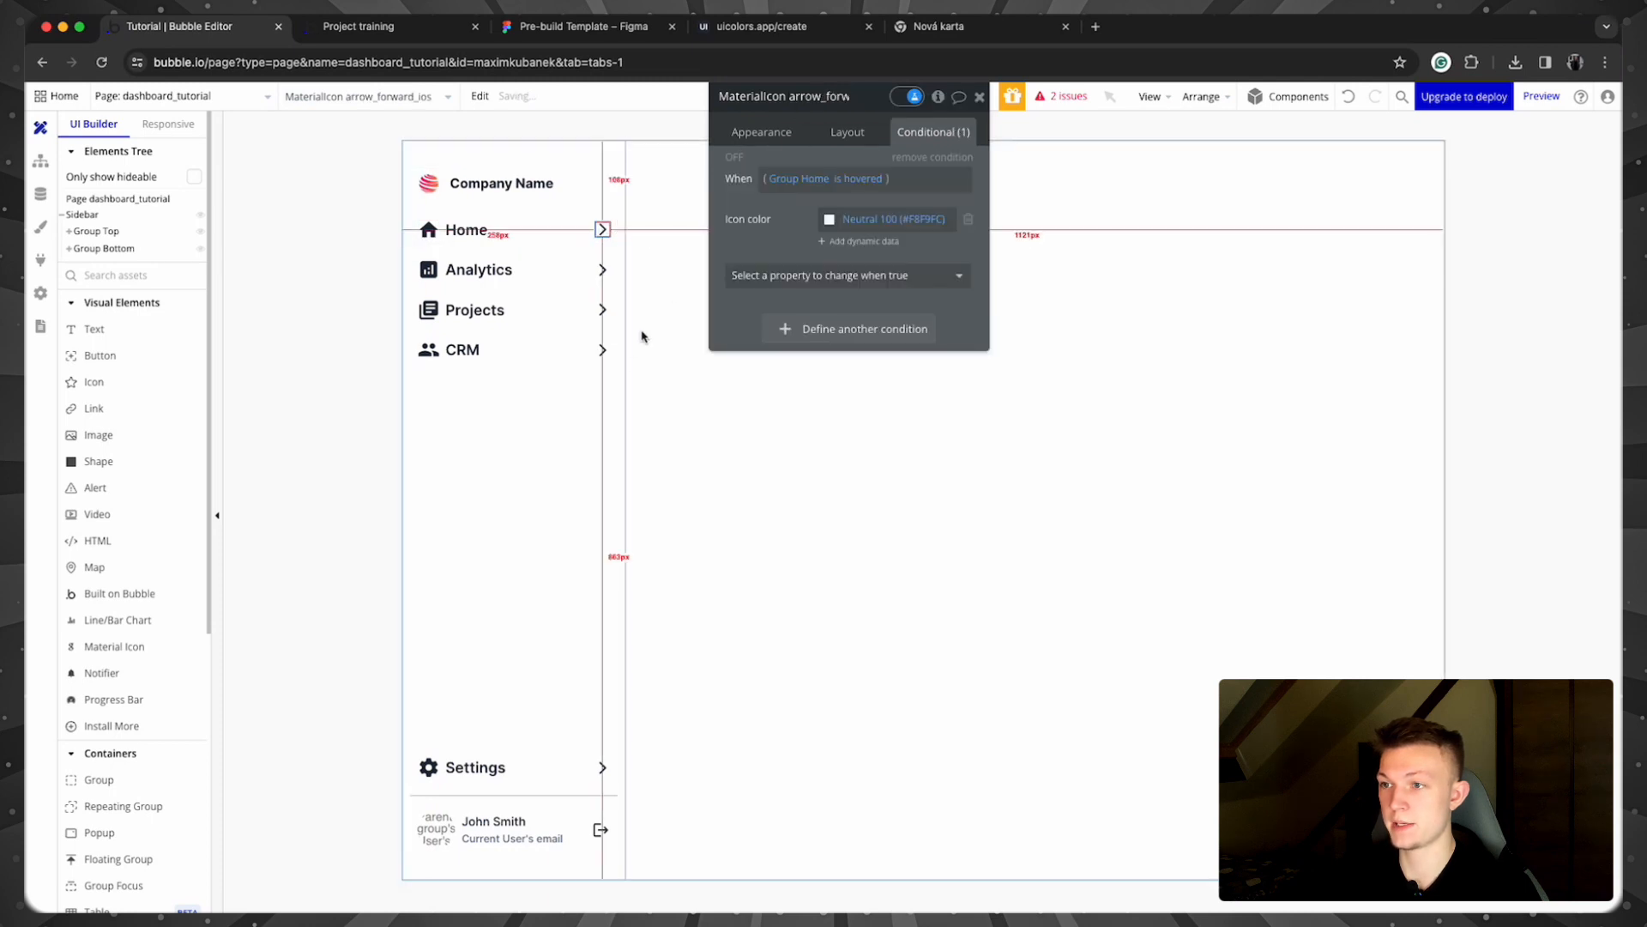
Step: Paste the condition onto the Home label with a hover Font color, then open the preview
left_click(550, 228)
right_click(827, 172)
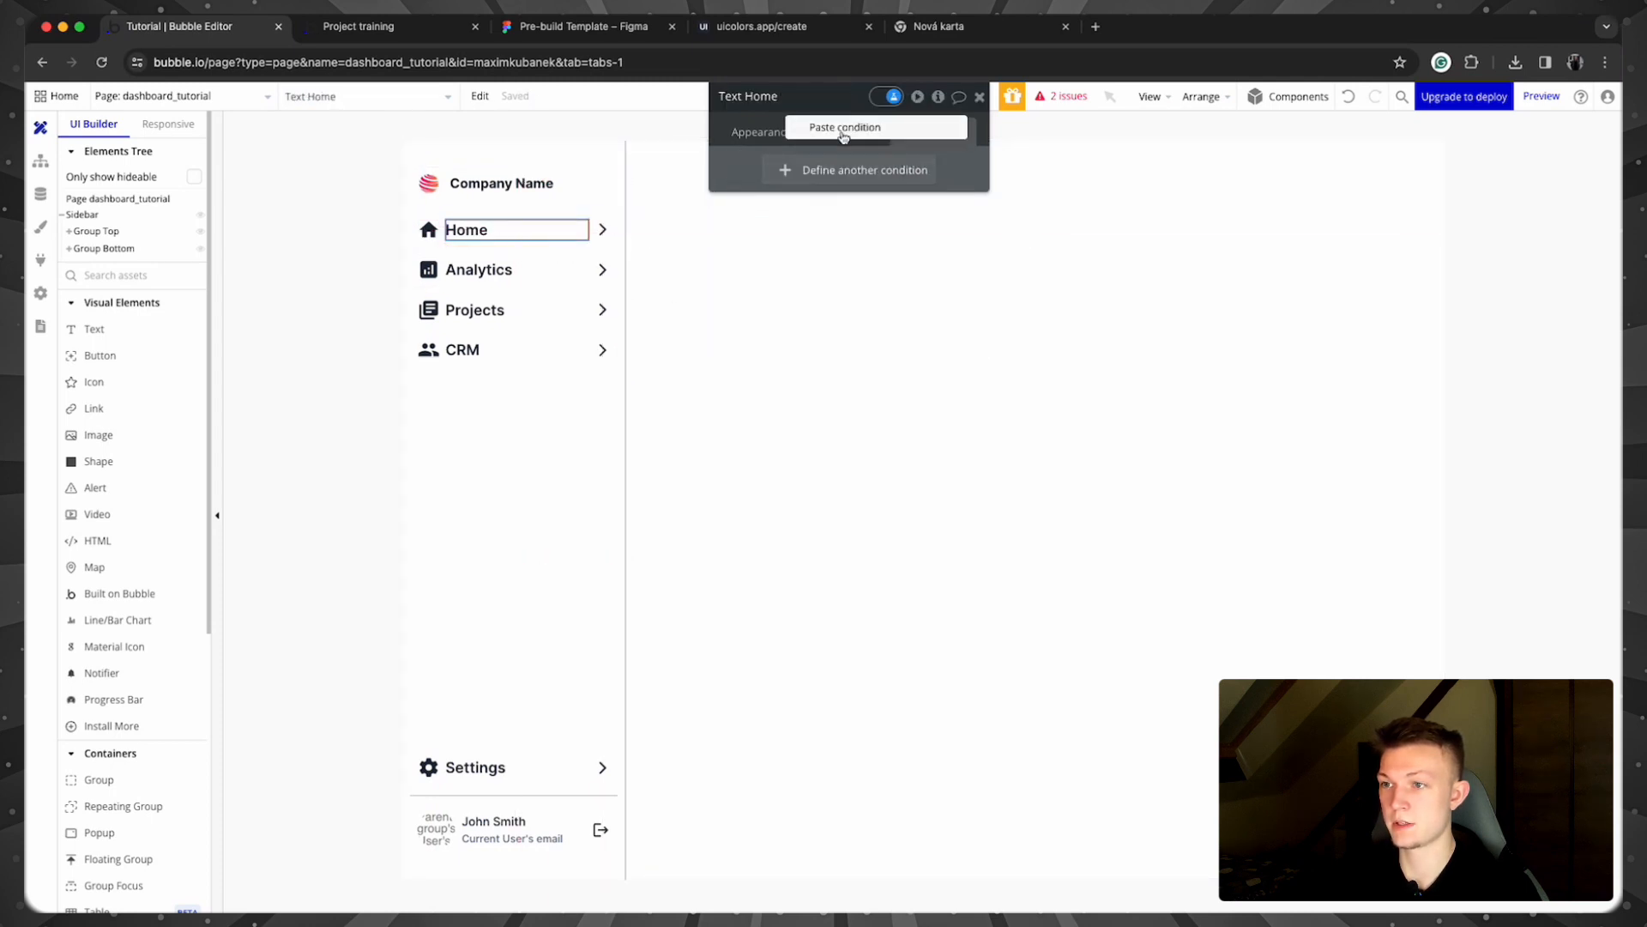
left_click(846, 127)
left_click(786, 224)
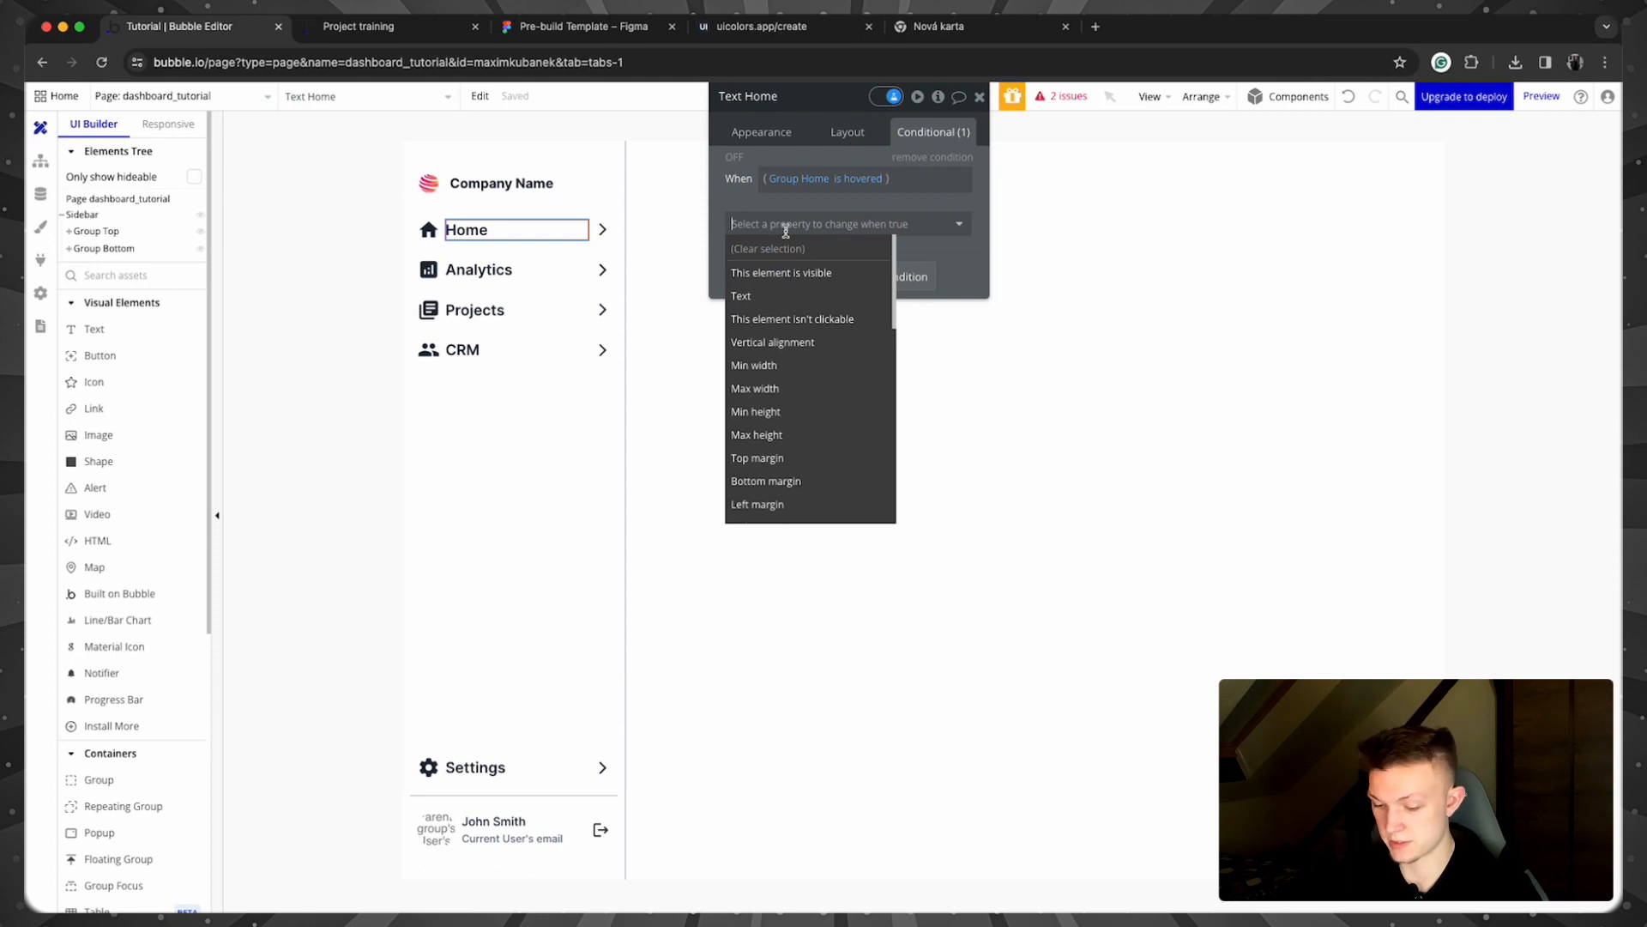
type("font")
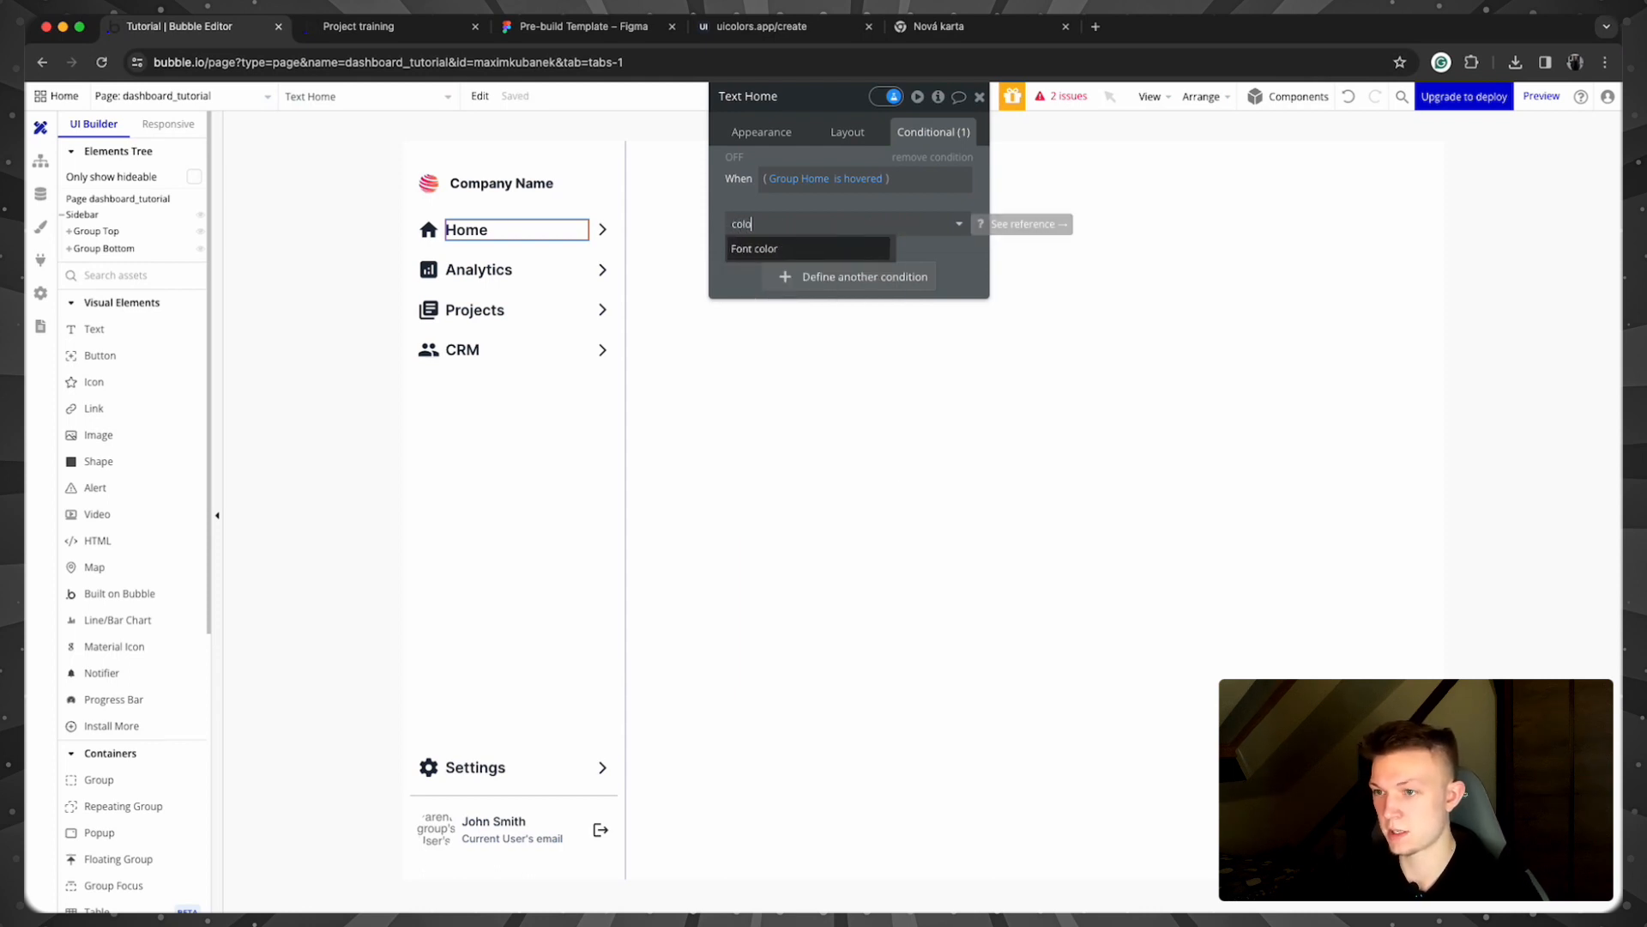
left_click(772, 255)
left_click(800, 222)
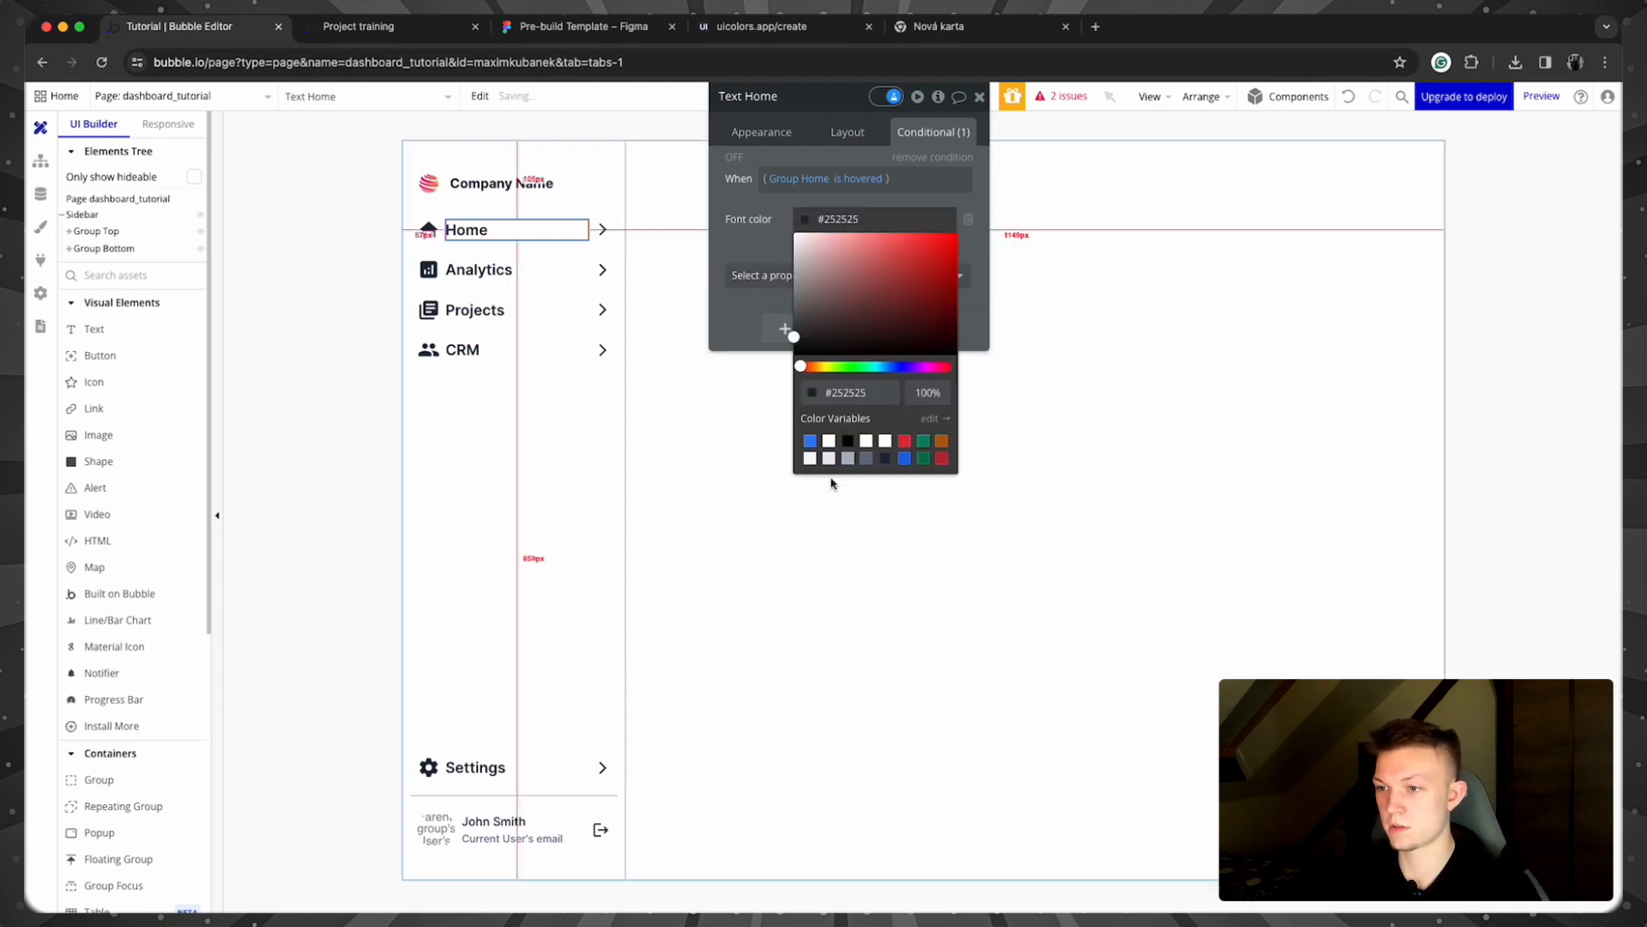
left_click(800, 456)
left_click(368, 335)
left_click(373, 28)
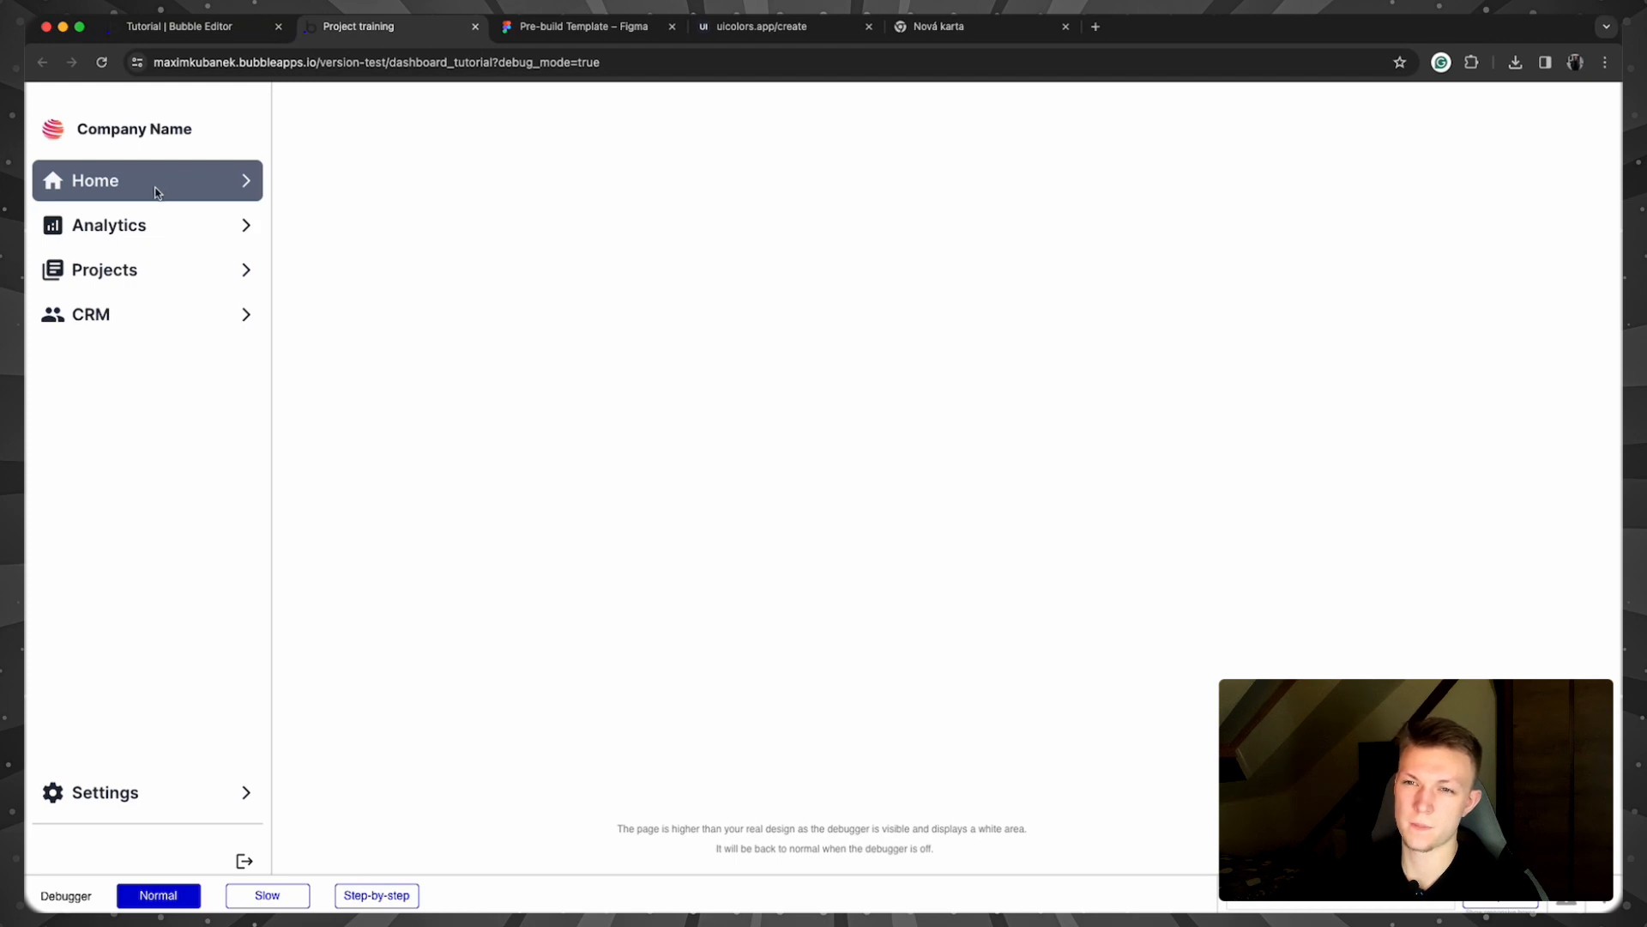
Step: Return to the Bubble editor after checking the Home row's hover highlight
left_click(216, 31)
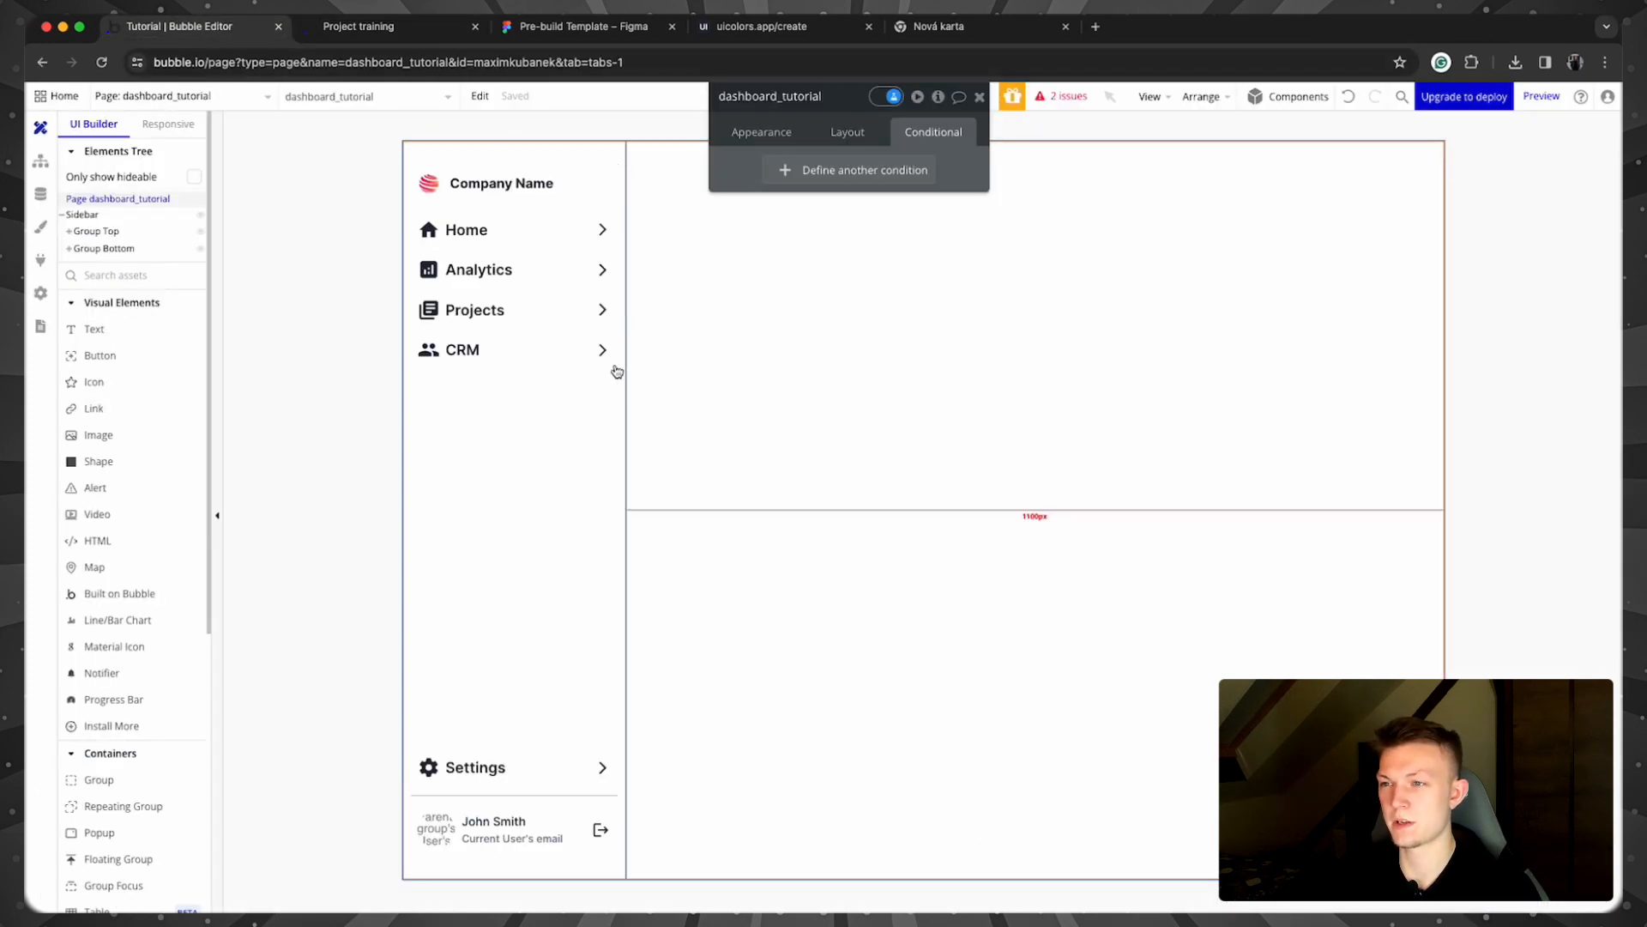
Step: Give Group Analytics a 'This Group is hovered' condition that changes Background color
left_click(606, 269)
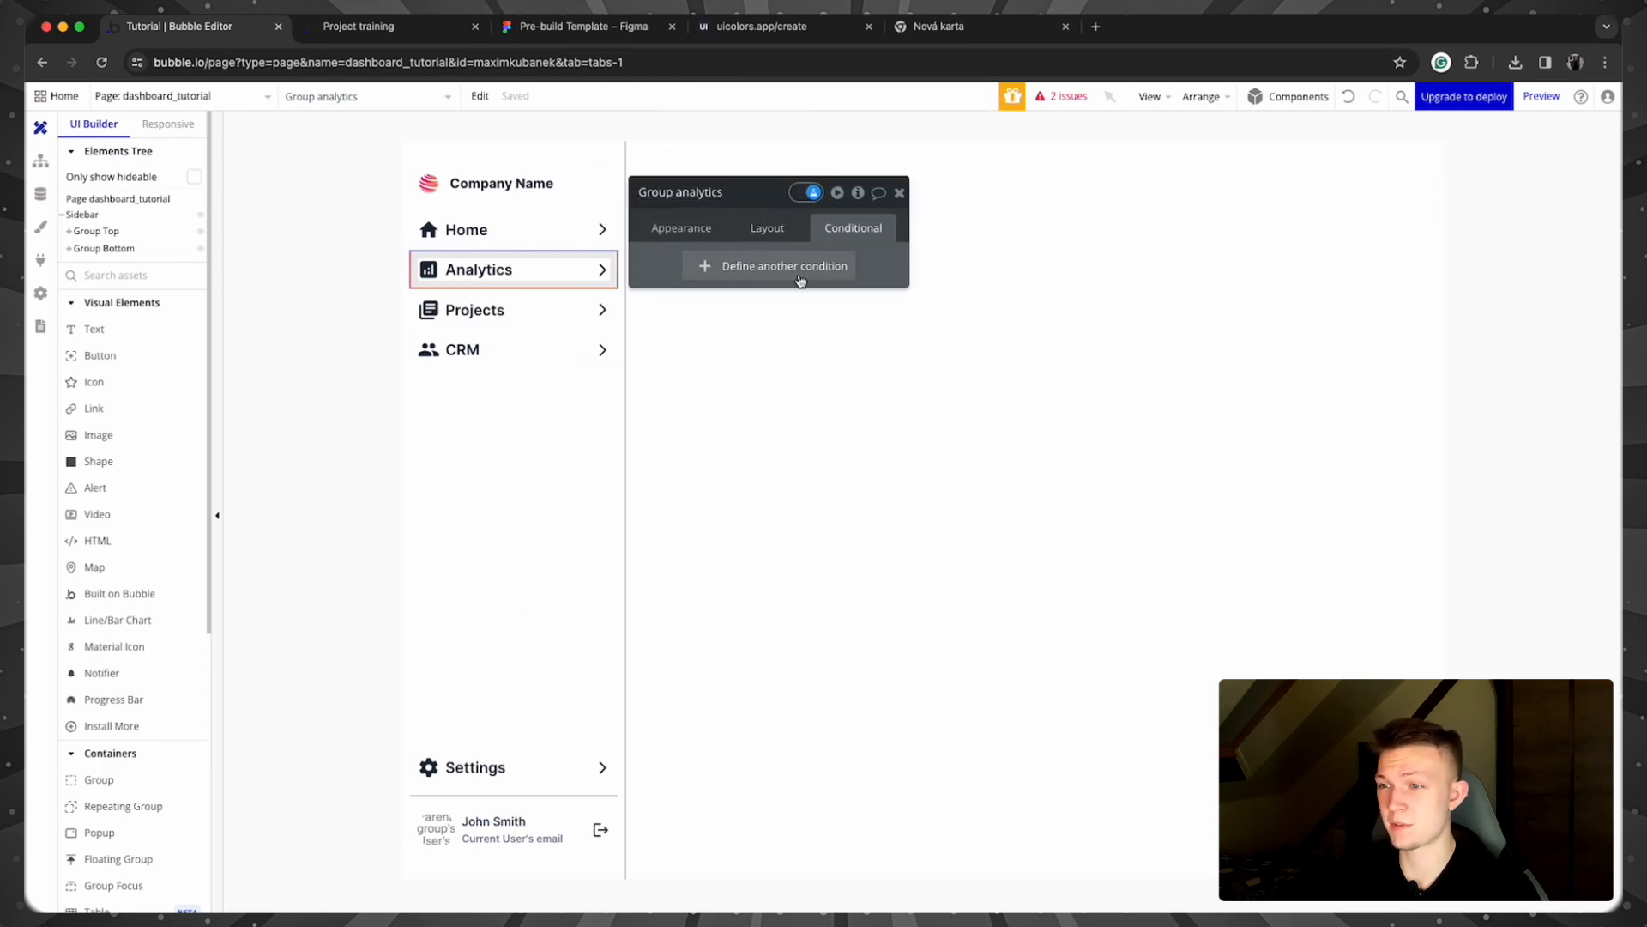
left_click(798, 267)
left_click(701, 275)
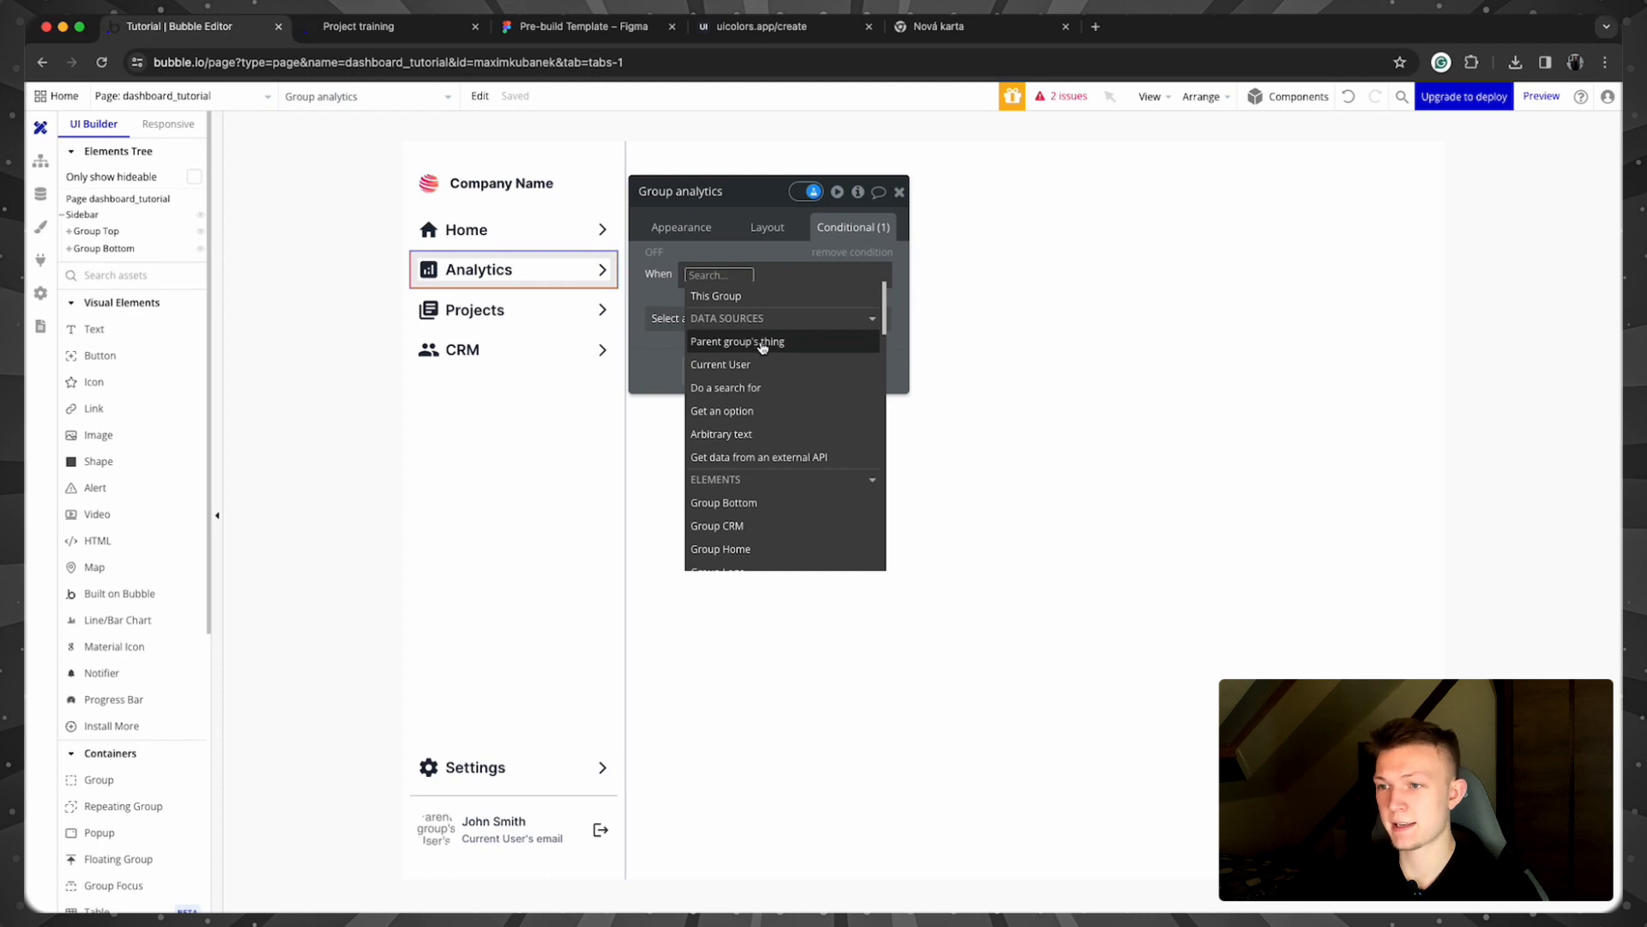
left_click(761, 296)
left_click(802, 394)
left_click(695, 319)
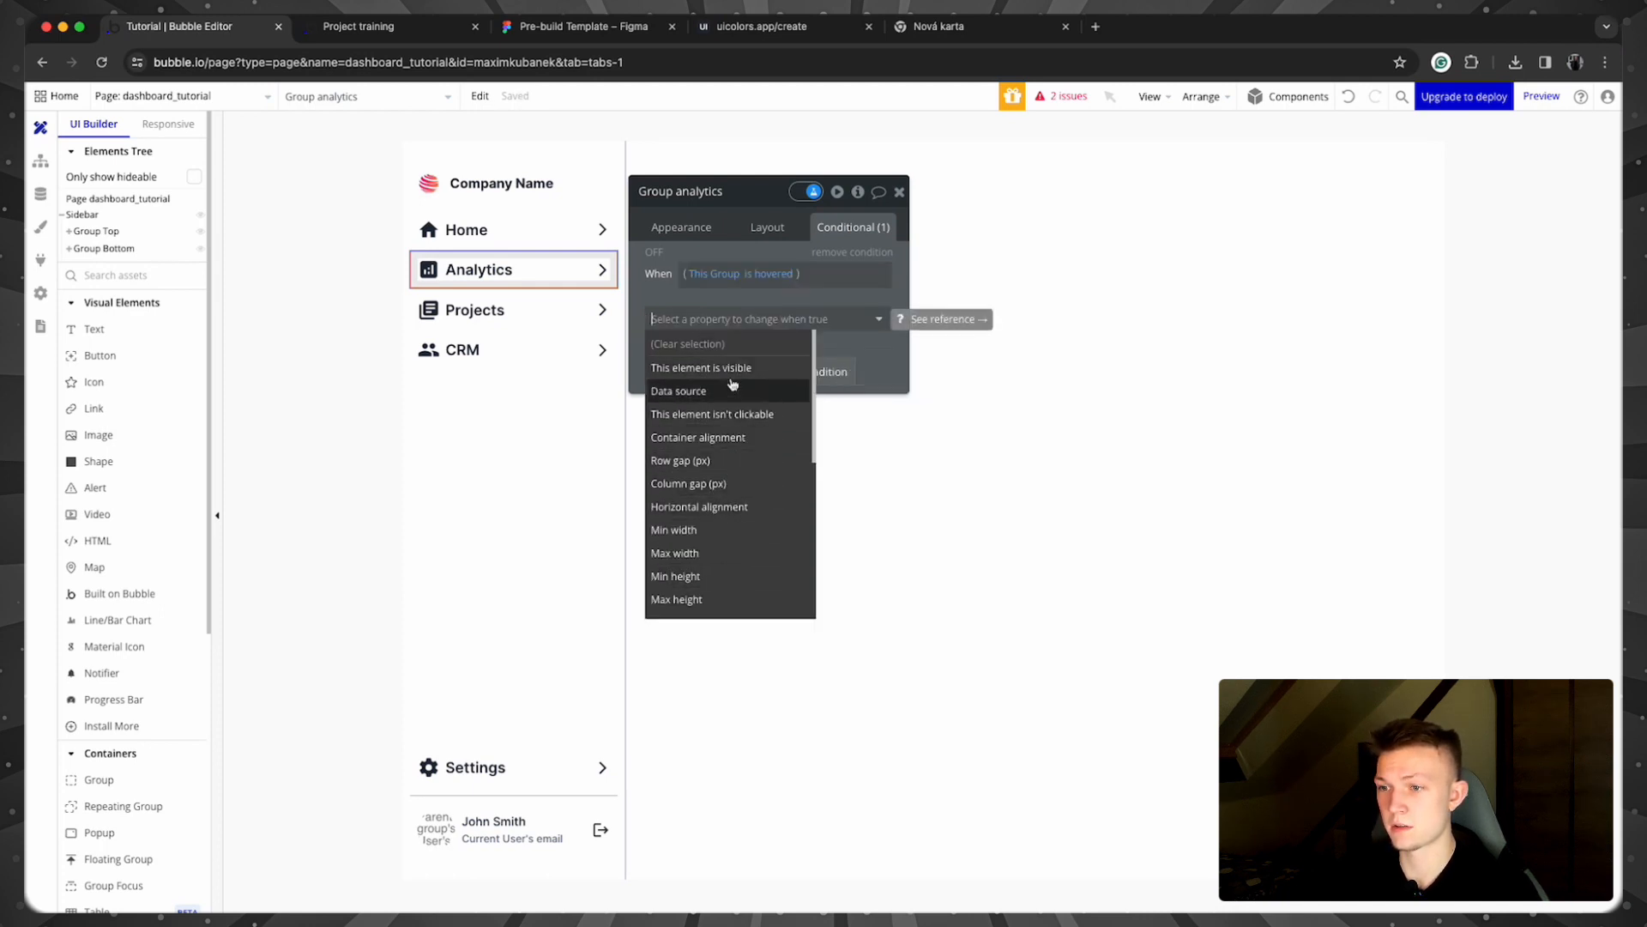
type("colo")
left_click(691, 343)
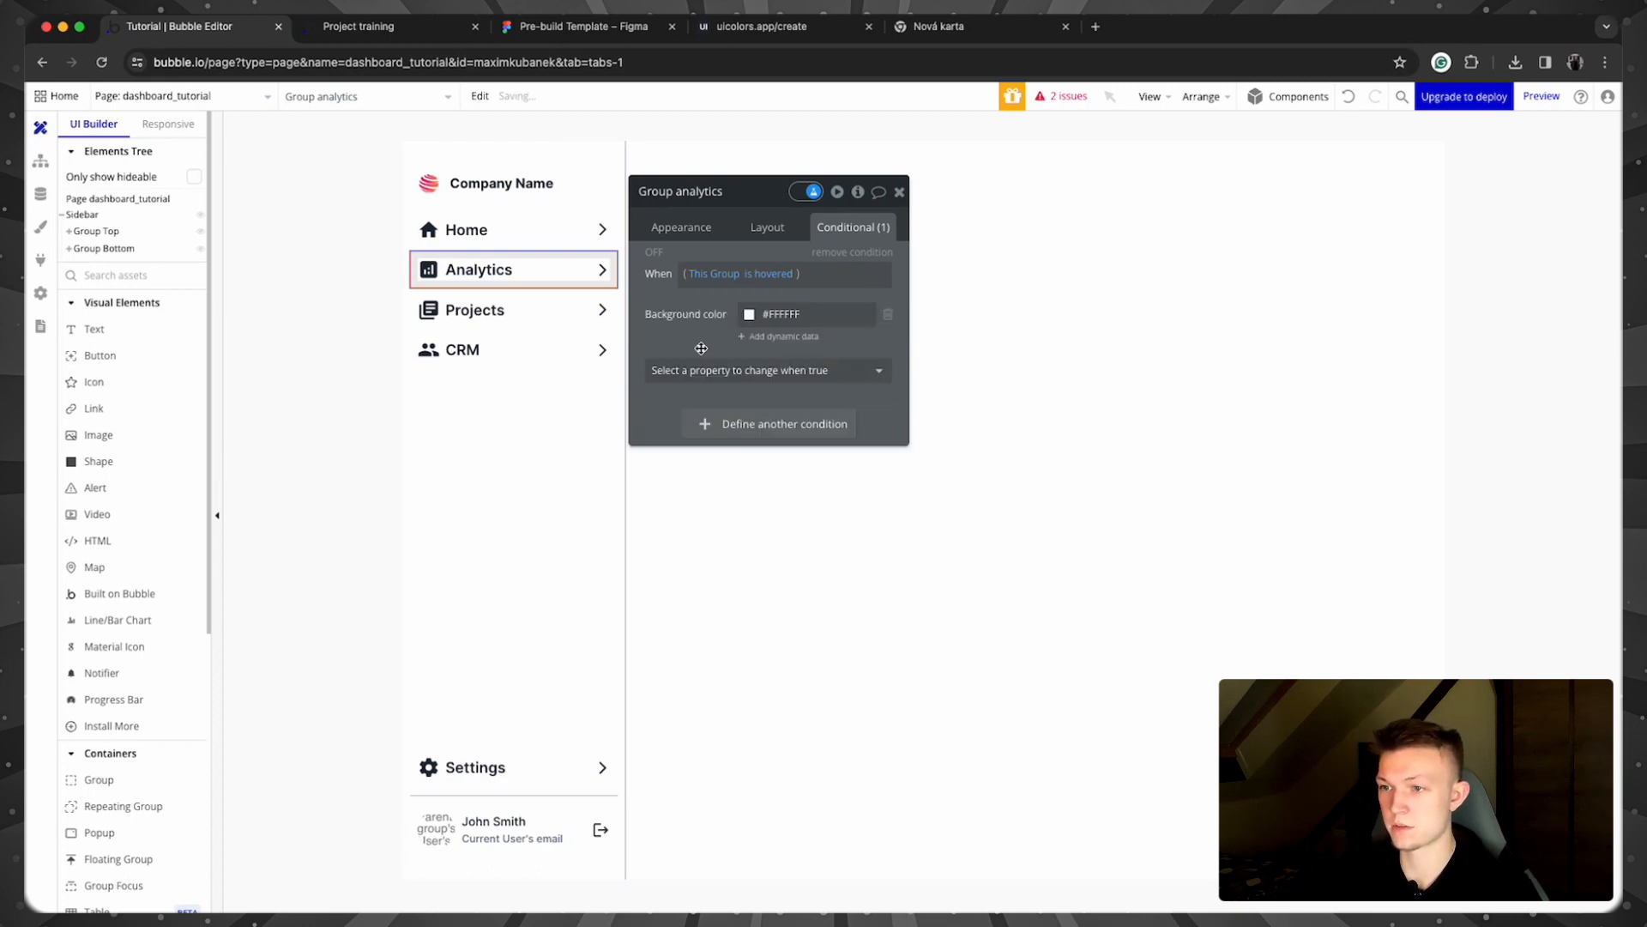
Step: Set the Analytics hover background to Neutral 600, comparing against the Home group's condition
left_click(748, 315)
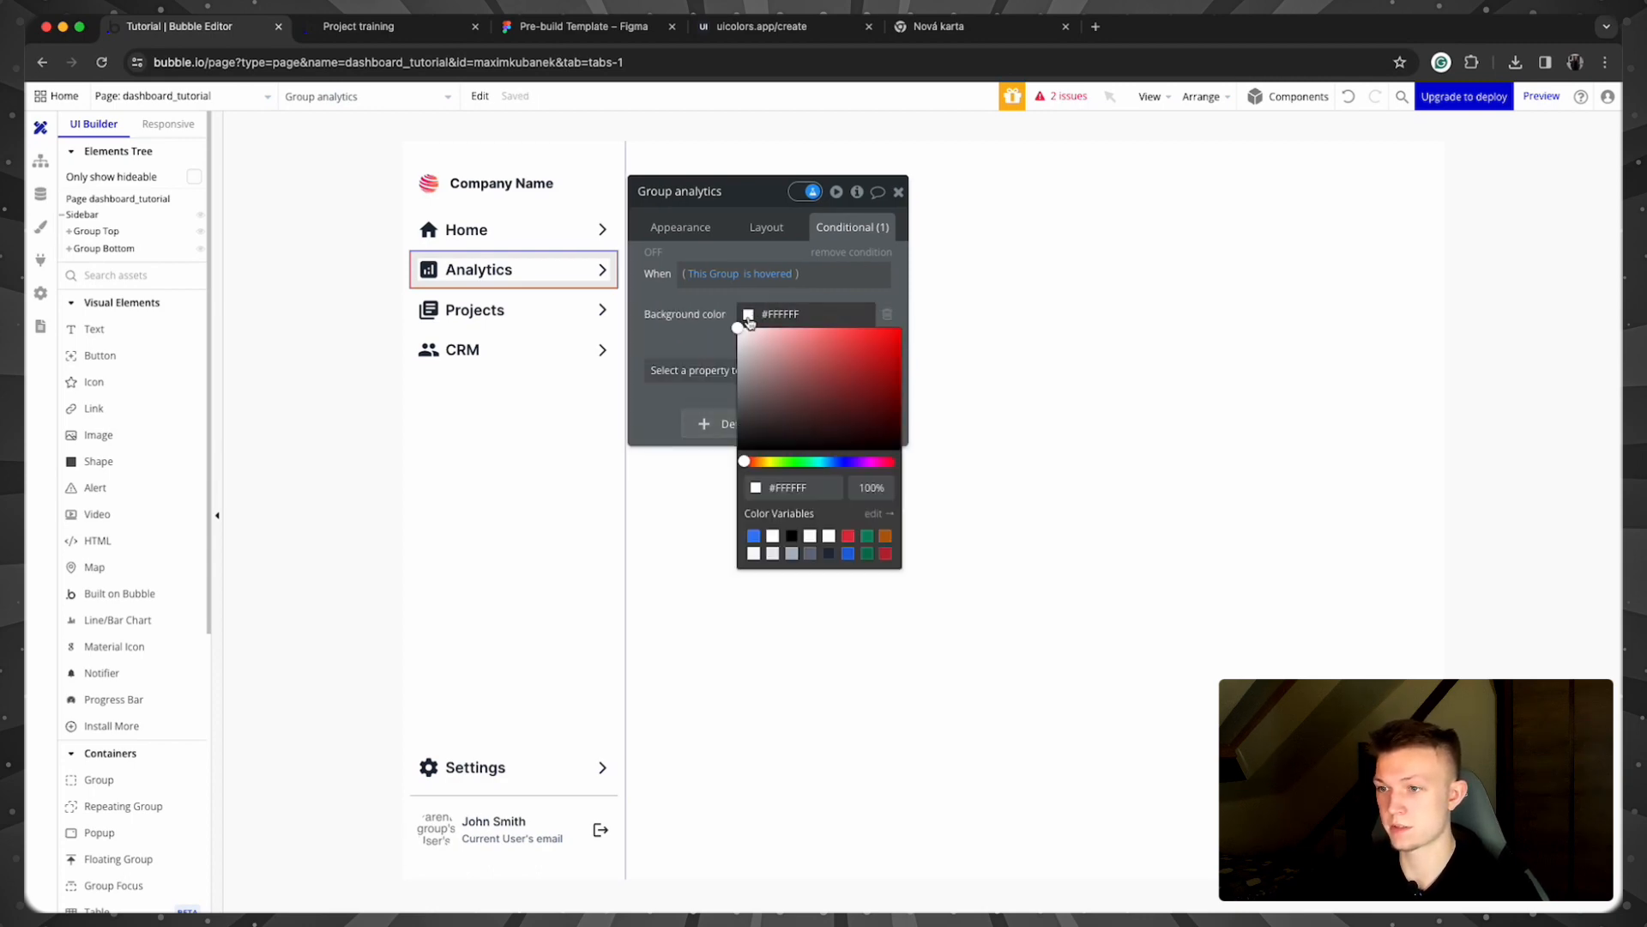
left_click(828, 554)
left_click(810, 553)
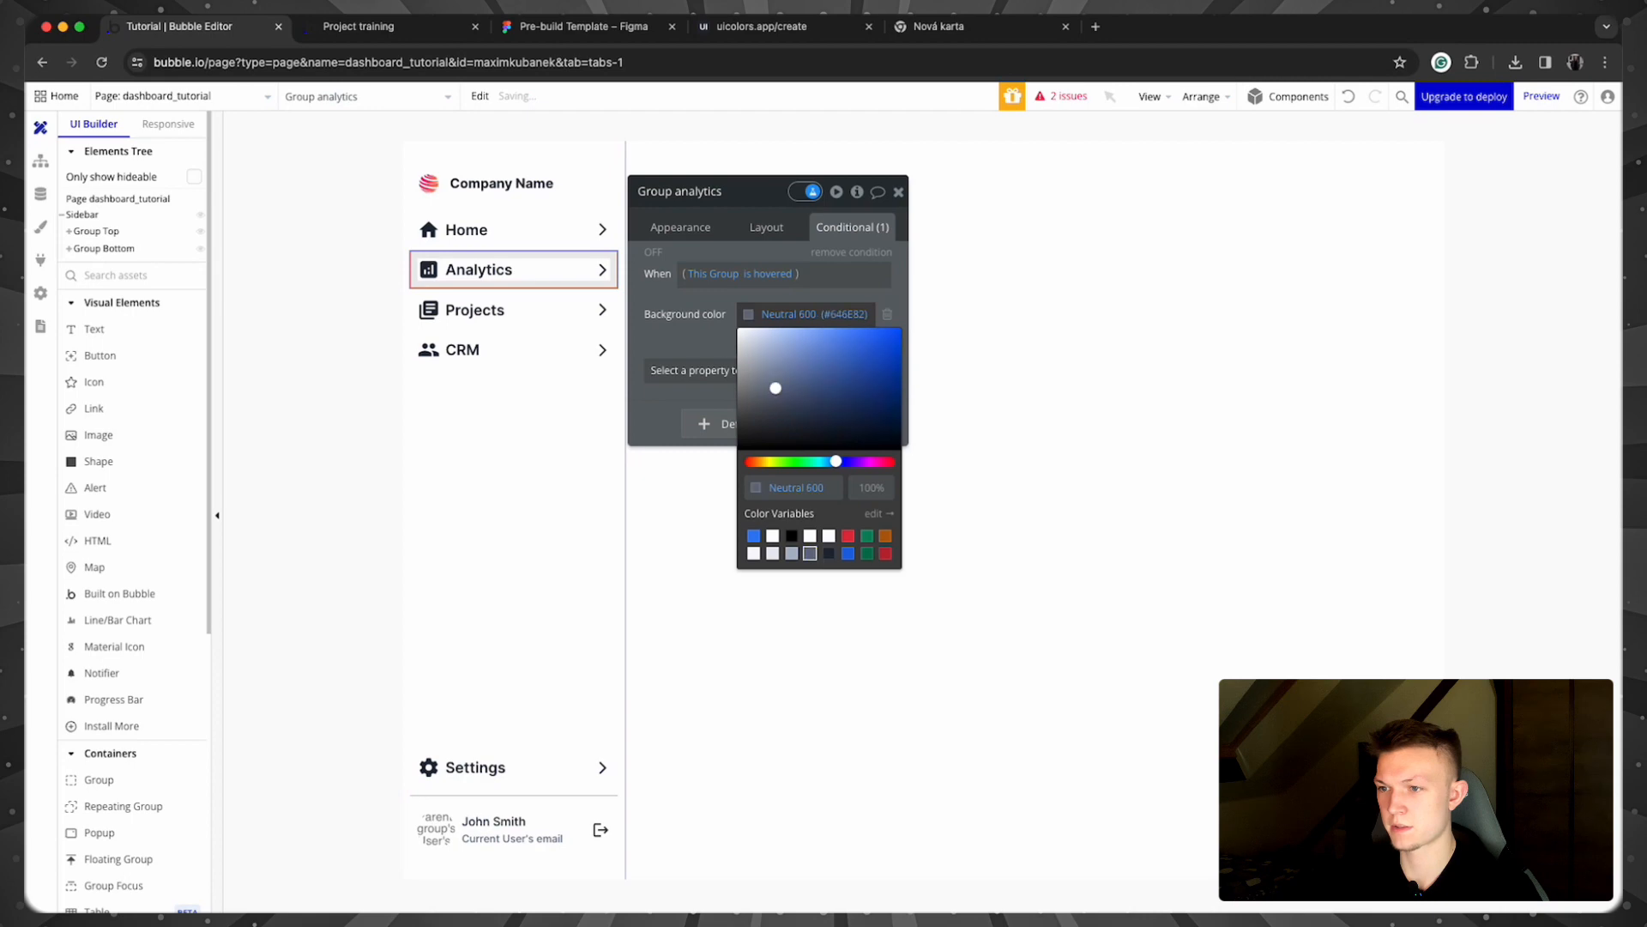
left_click(694, 319)
left_click(532, 236)
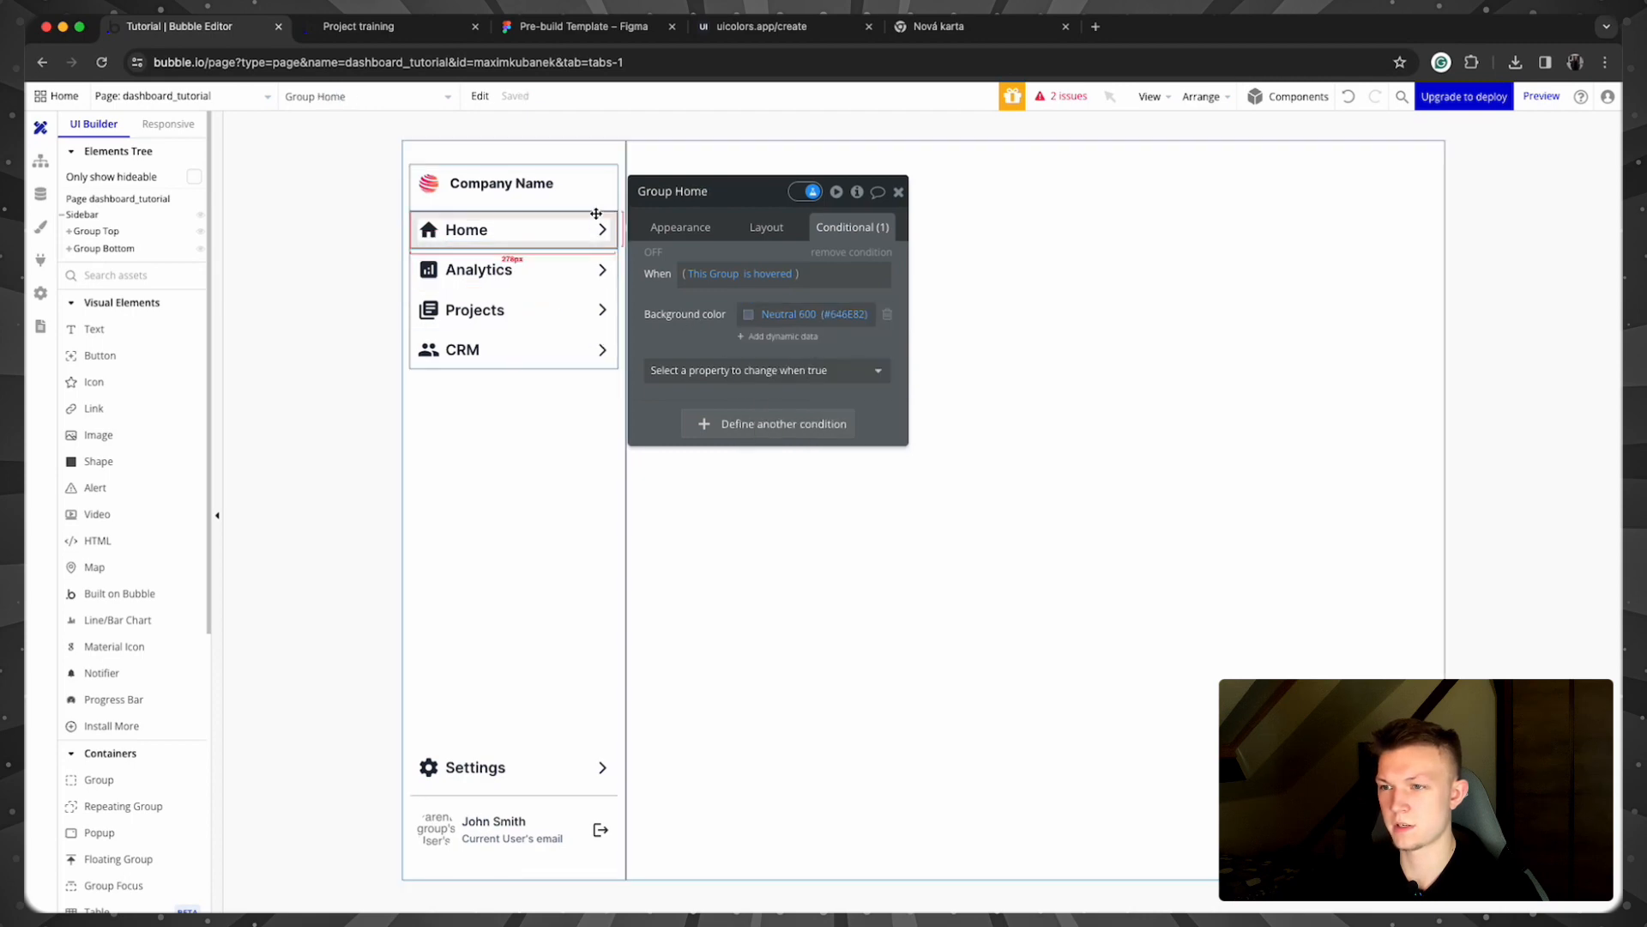
left_click(590, 262)
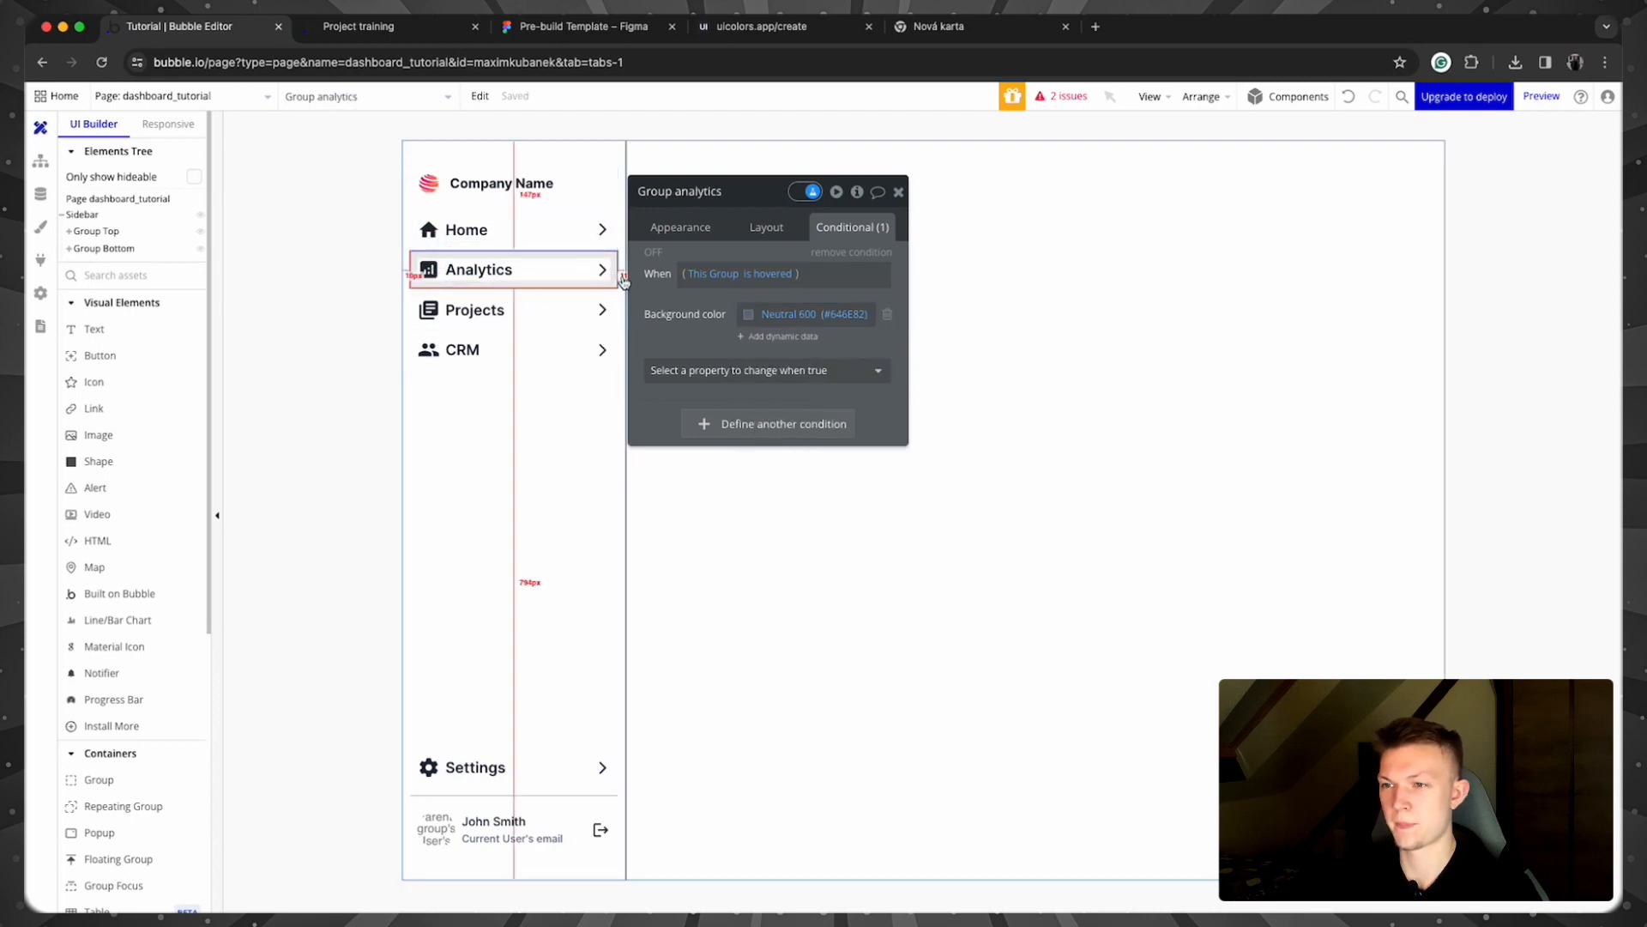
right_click(691, 314)
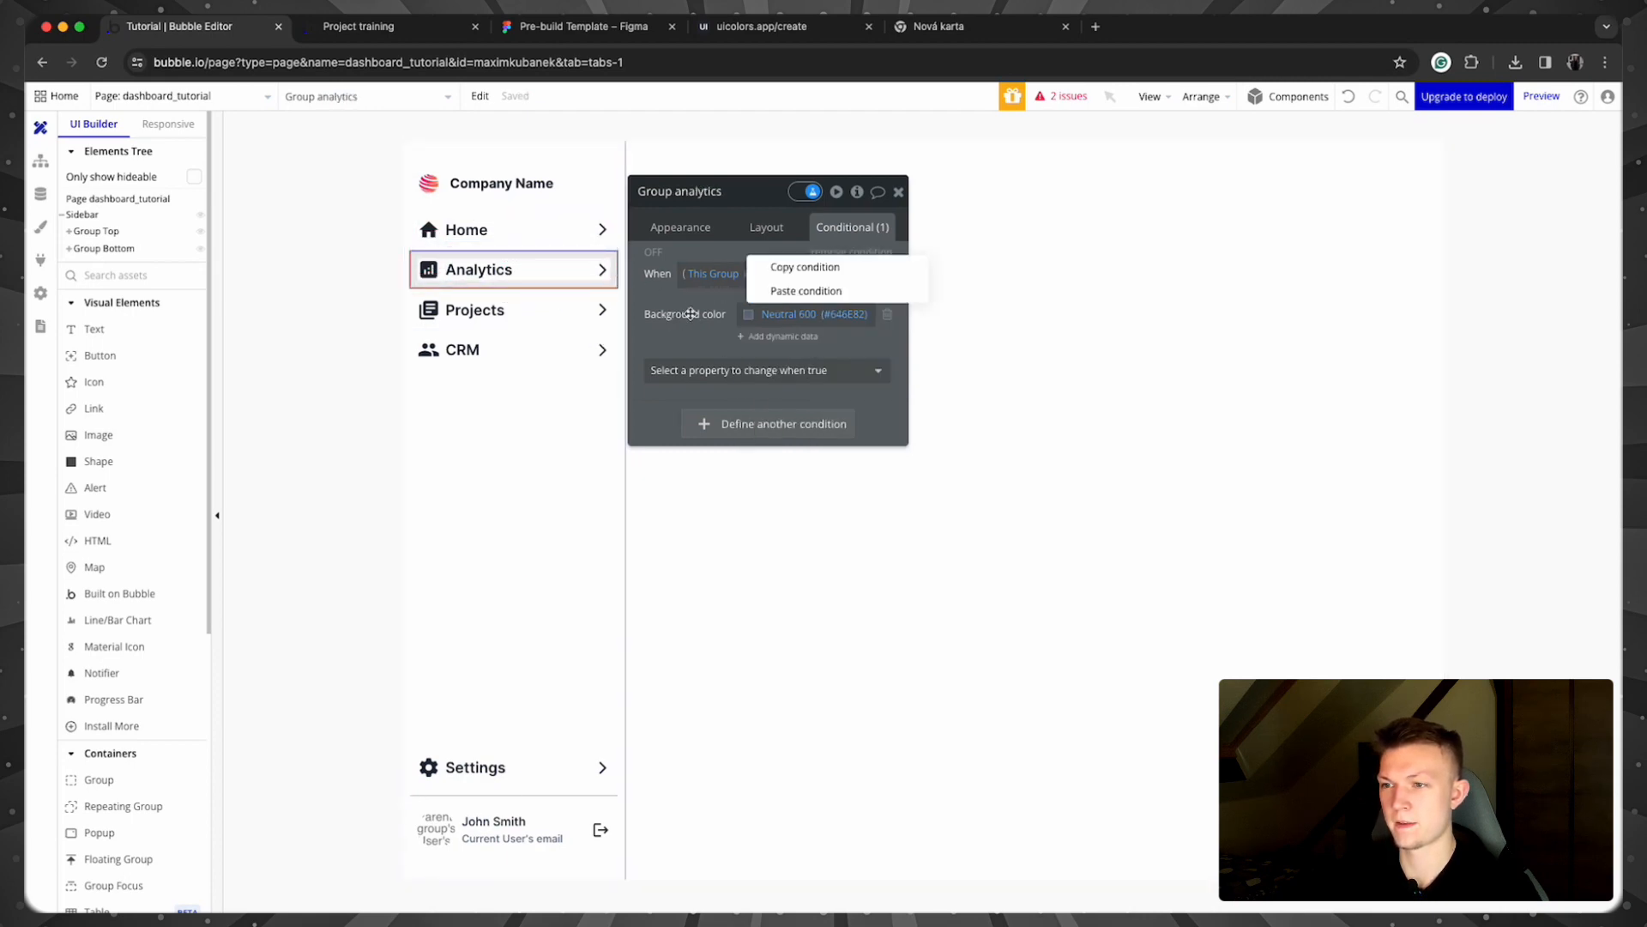
left_click(775, 268)
Step: Make the Analytics icon's Icon color turn Neutral 100 when Group analytics is hovered
left_click(428, 270)
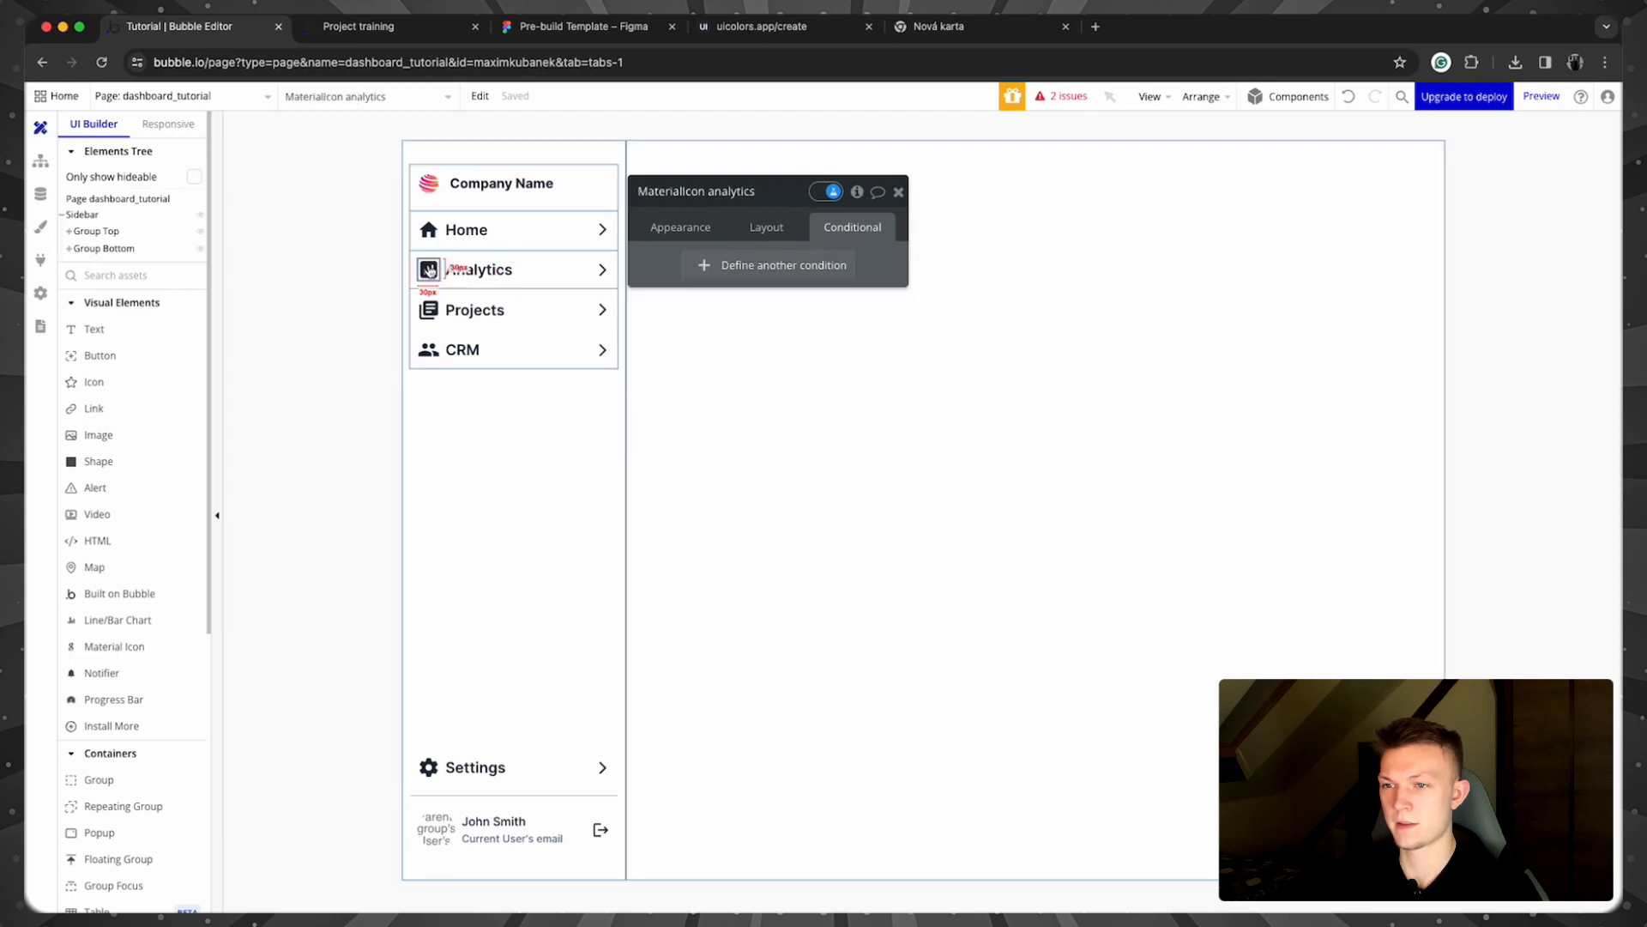
left_click(735, 264)
left_click(704, 271)
type("group an")
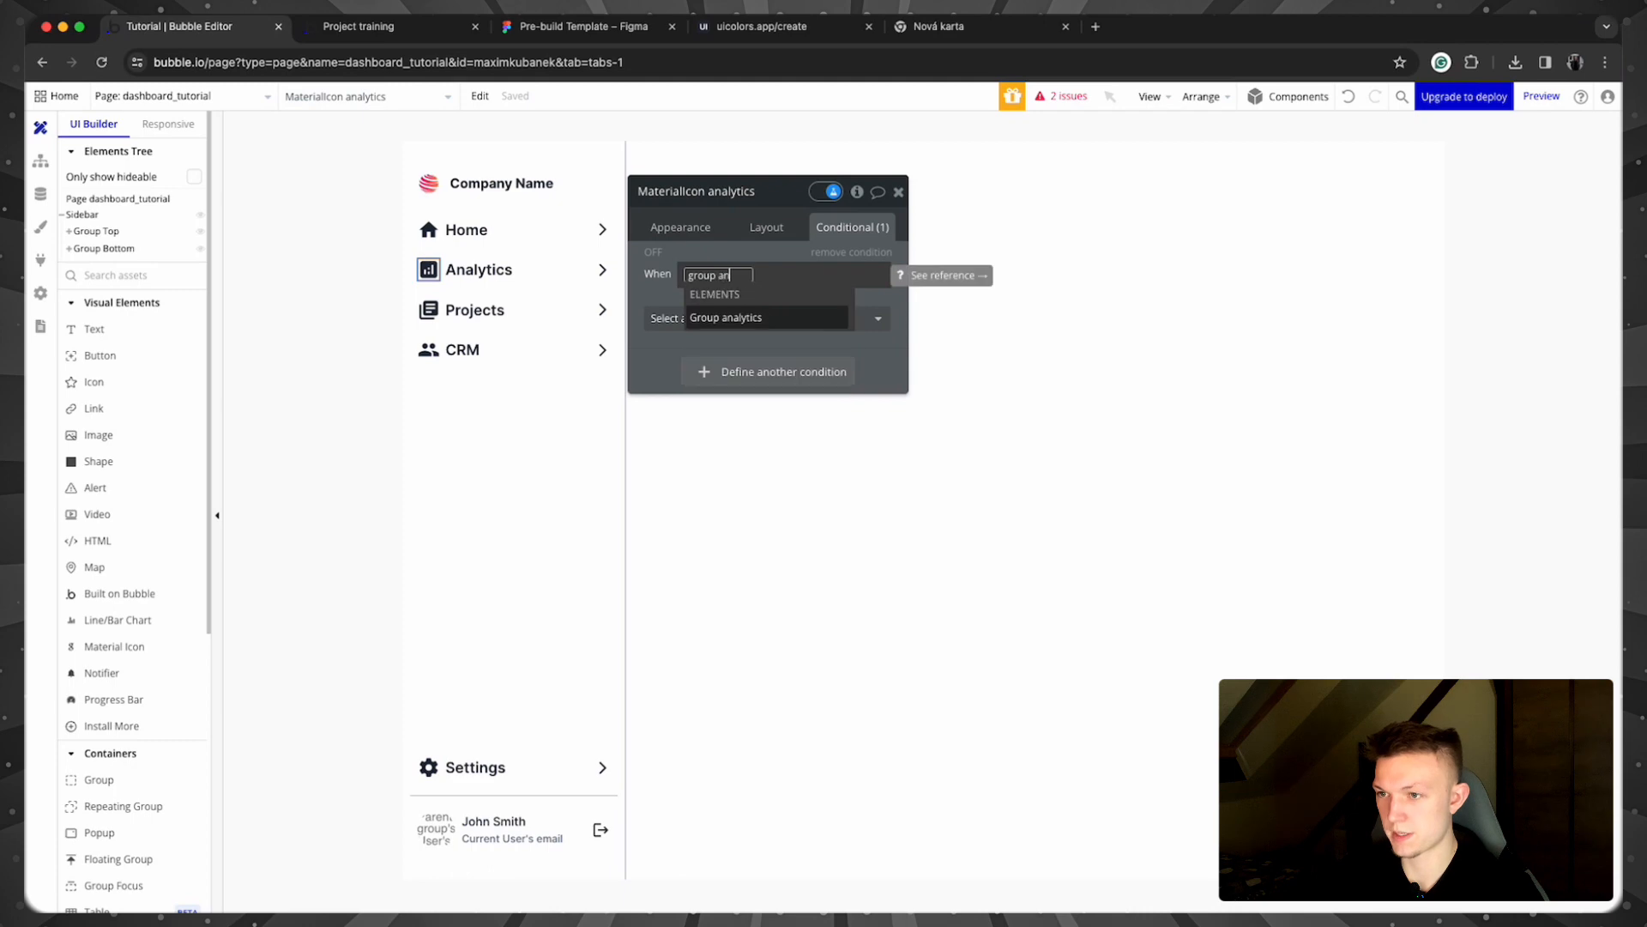
key("Return")
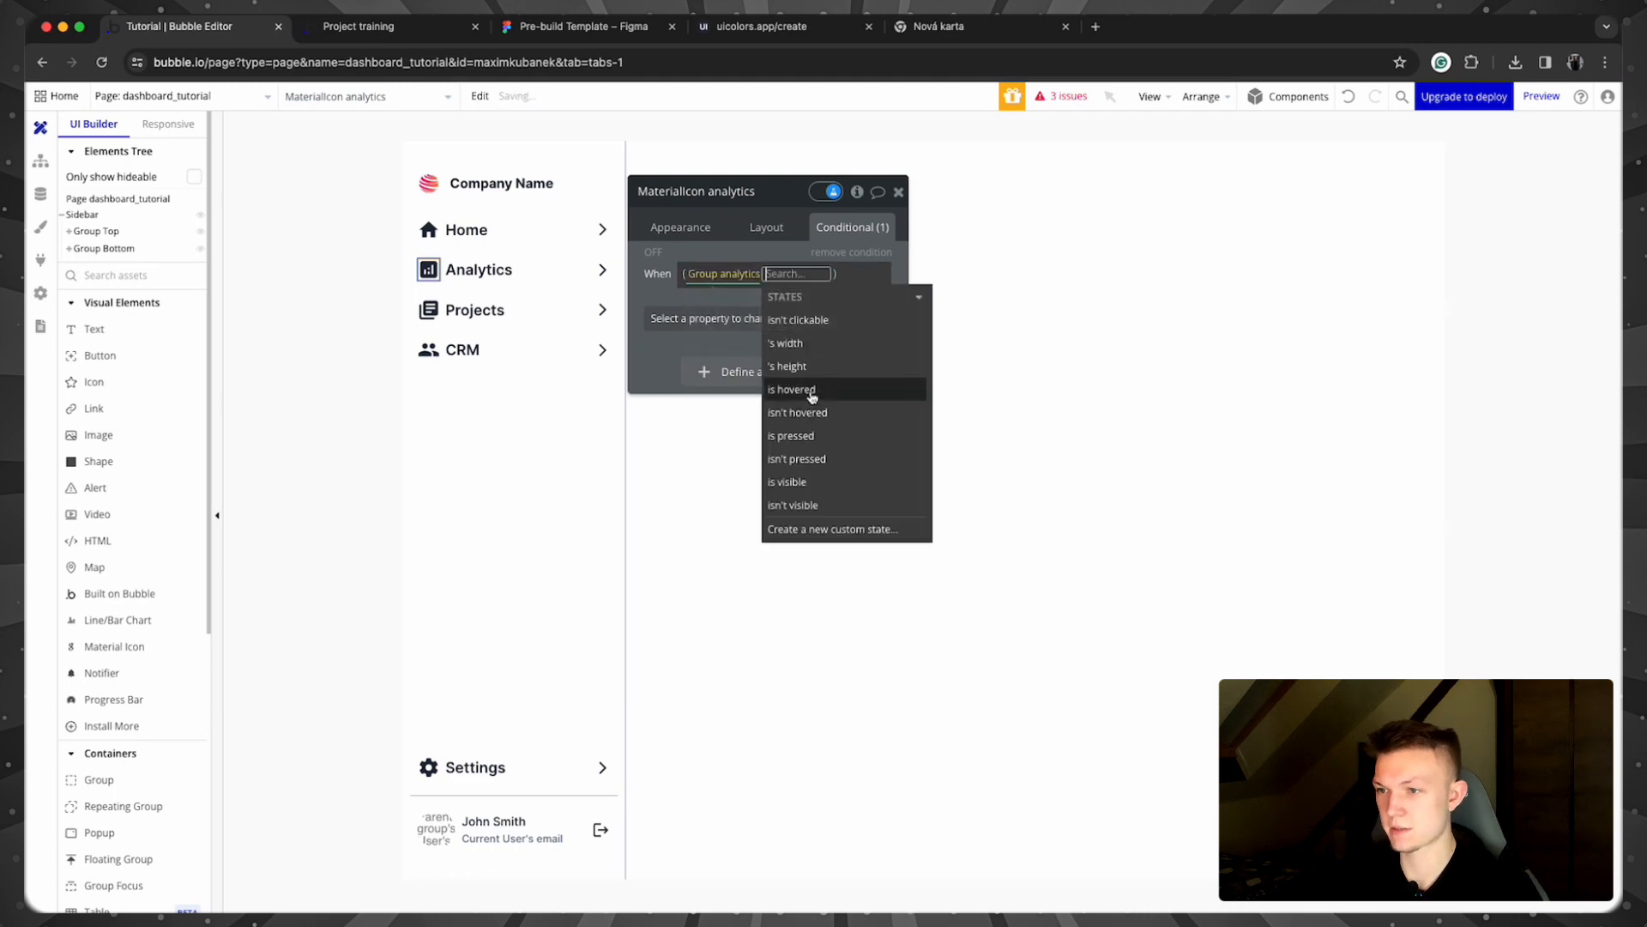
left_click(790, 388)
left_click(691, 317)
type("colo")
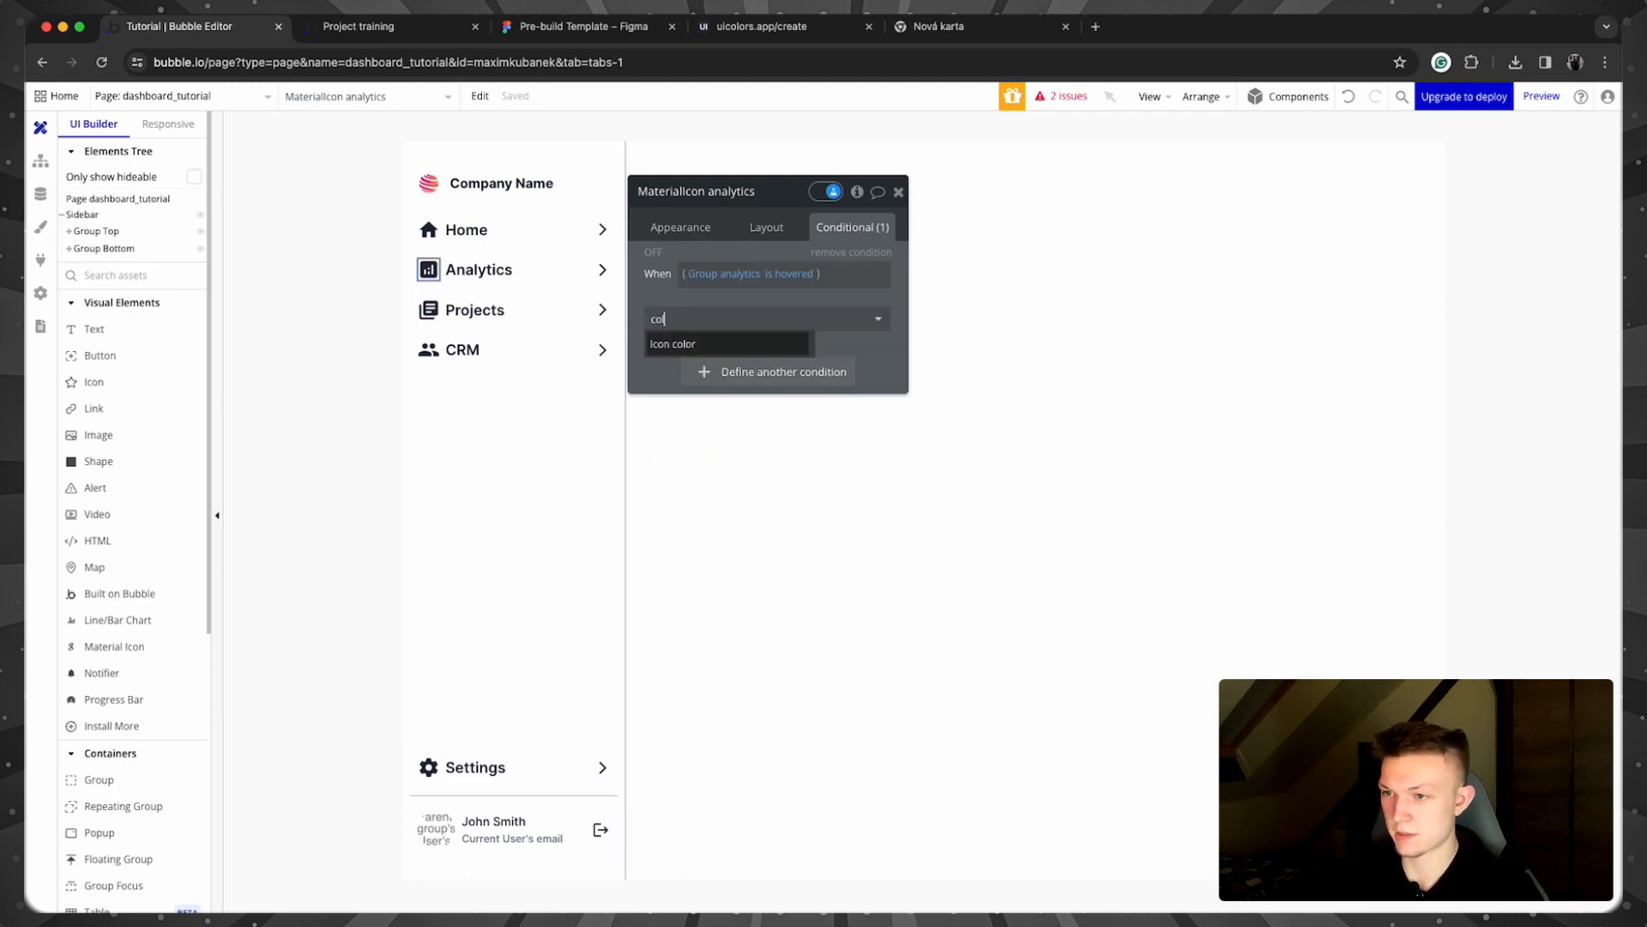
left_click(670, 347)
left_click(748, 316)
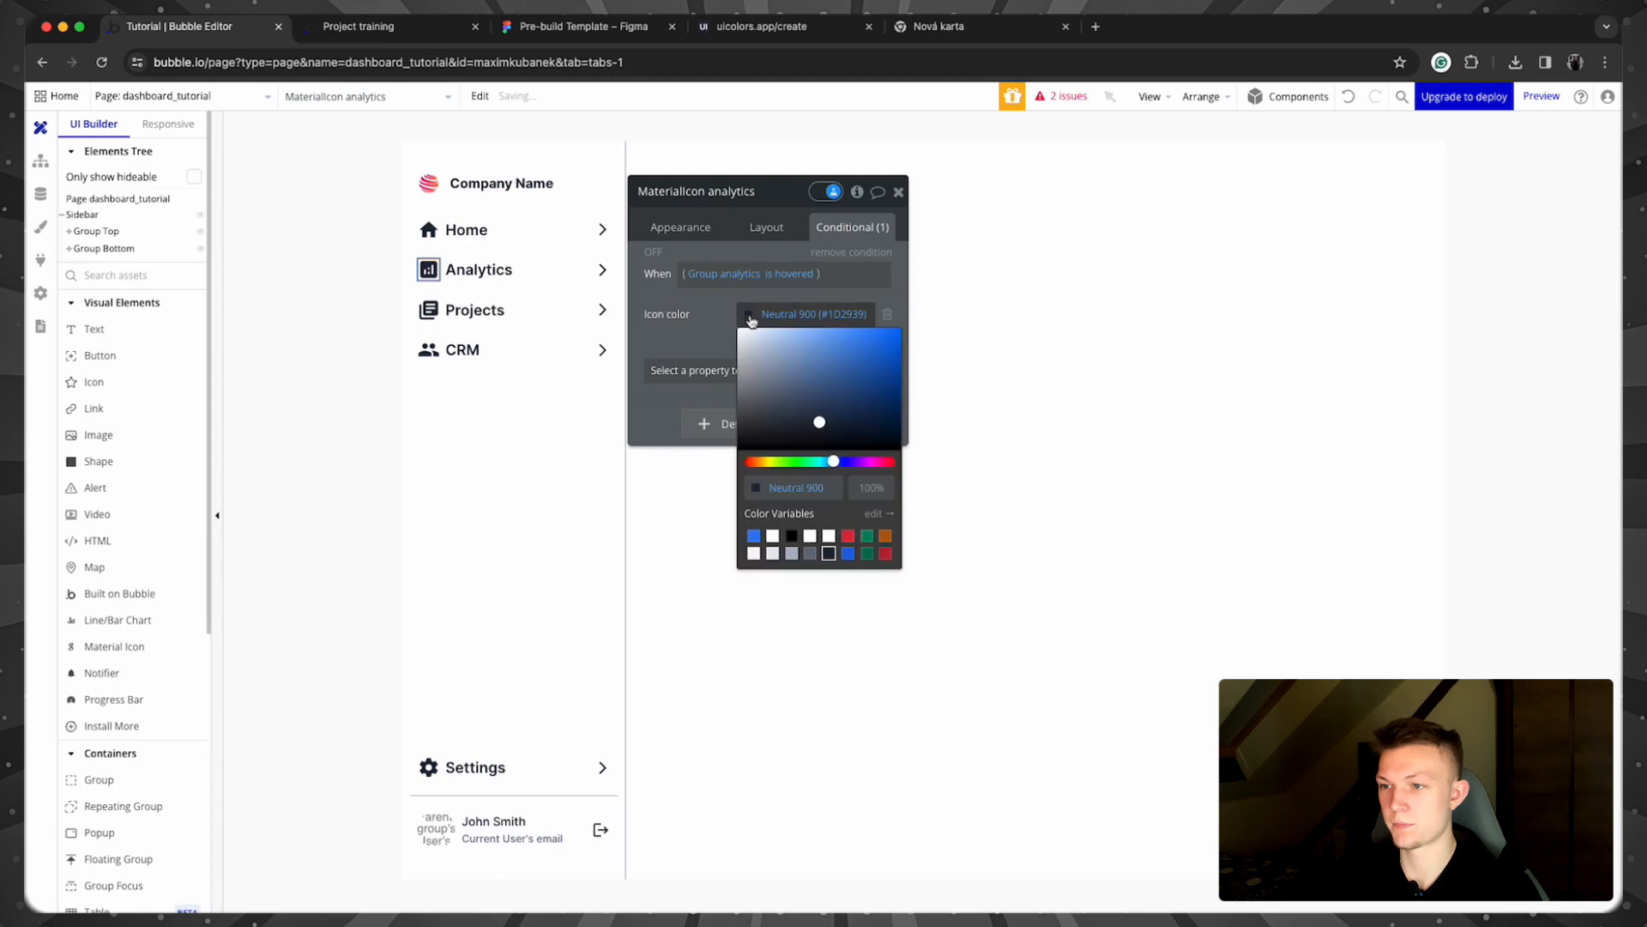
left_click(753, 553)
left_click(685, 338)
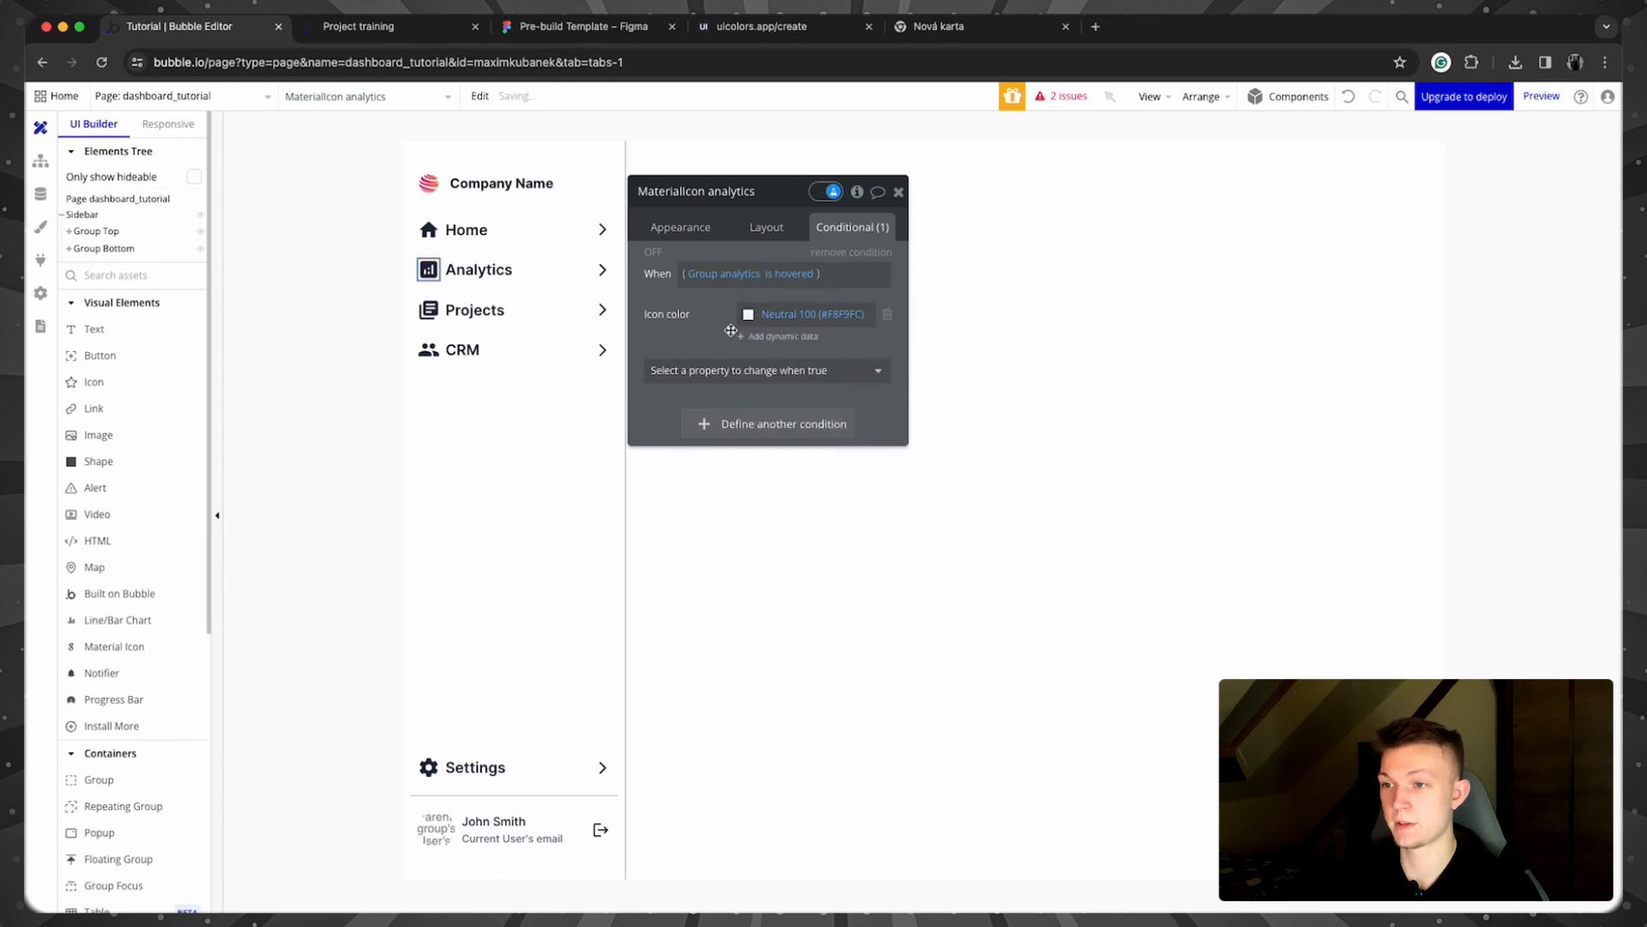
Step: Copy that hover condition onto the Analytics row's arrow icon
right_click(762, 262)
left_click(802, 272)
left_click(604, 271)
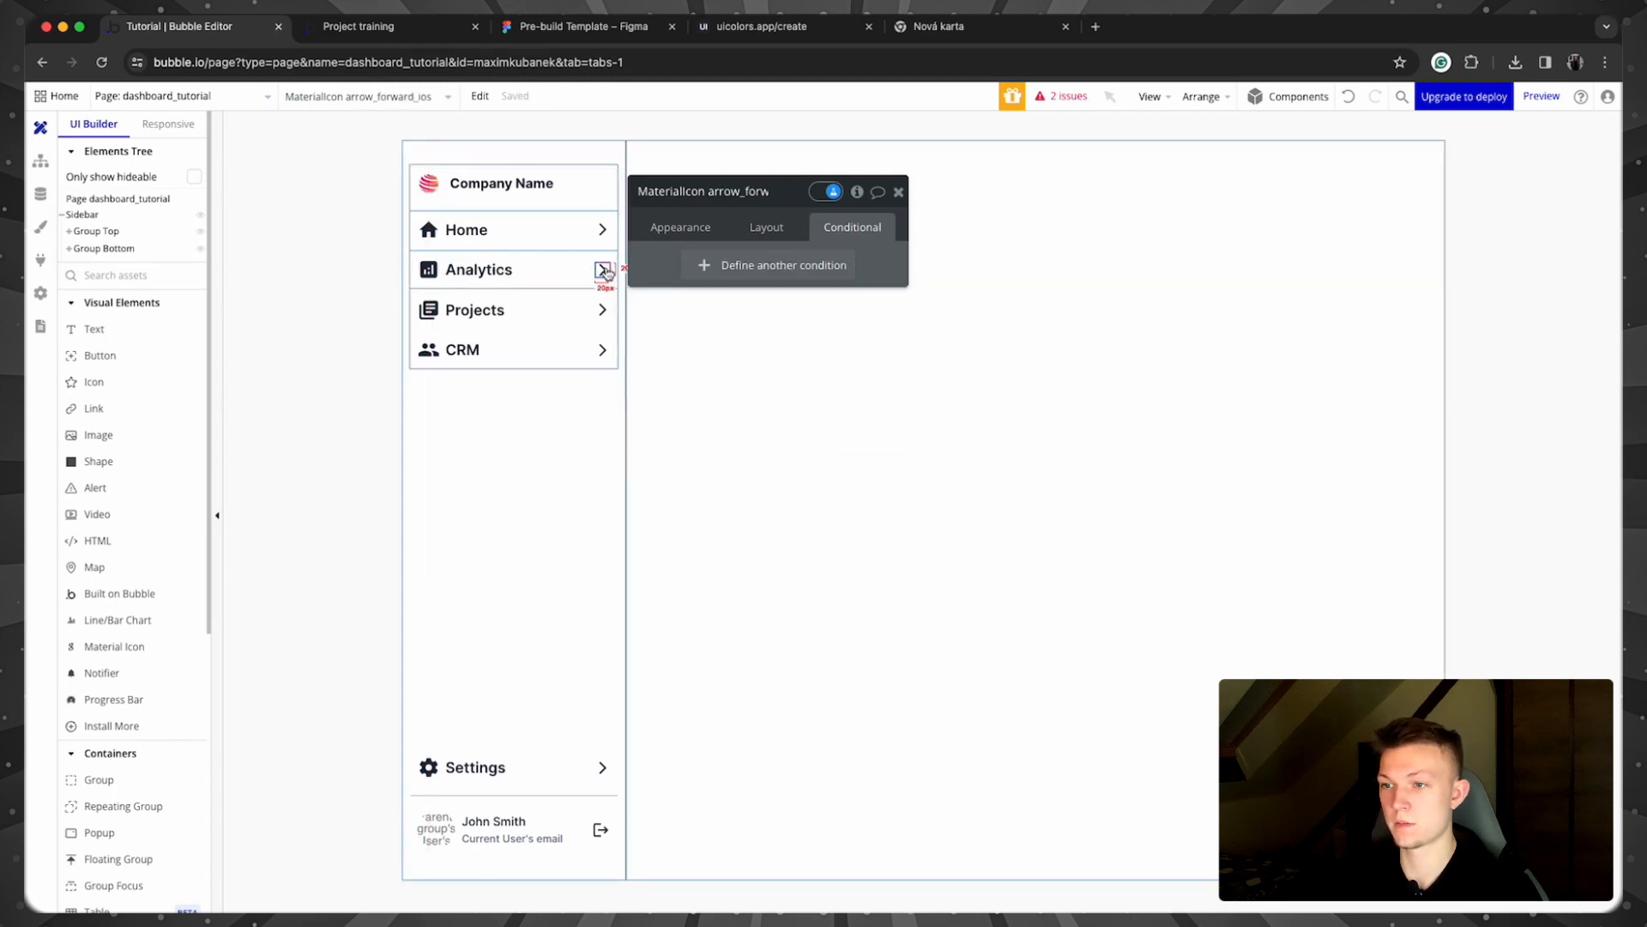
right_click(669, 262)
left_click(790, 213)
Step: Paste the condition onto the Analytics label with a Neutral 100 hover Font color
left_click(532, 269)
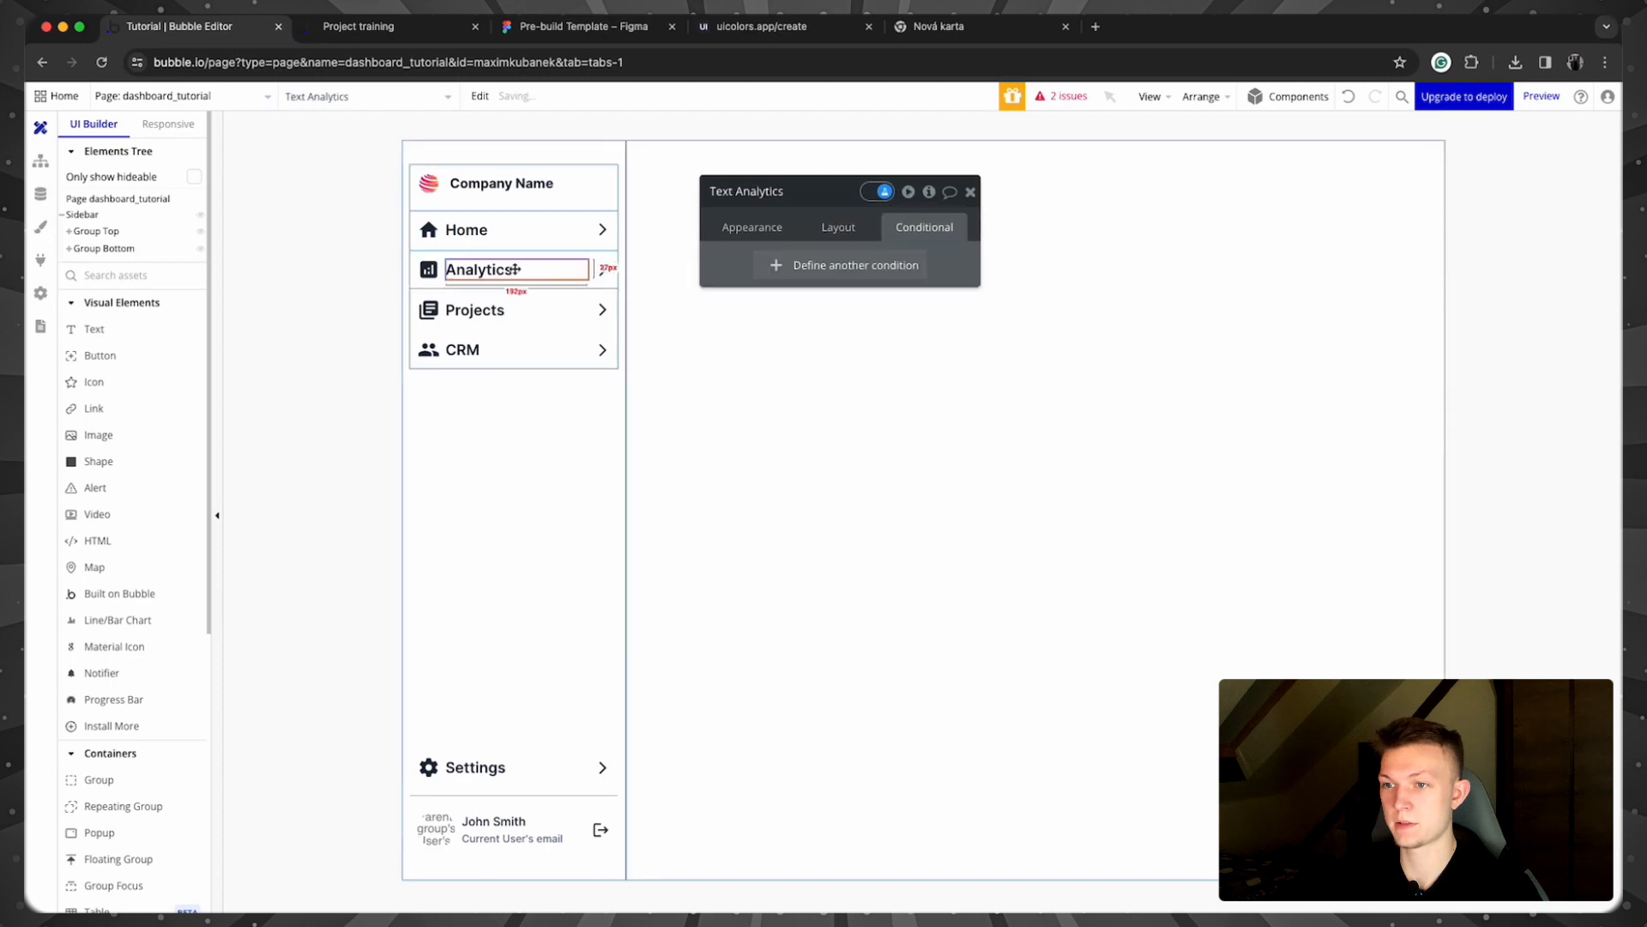
right_click(810, 223)
left_click(810, 224)
left_click(783, 319)
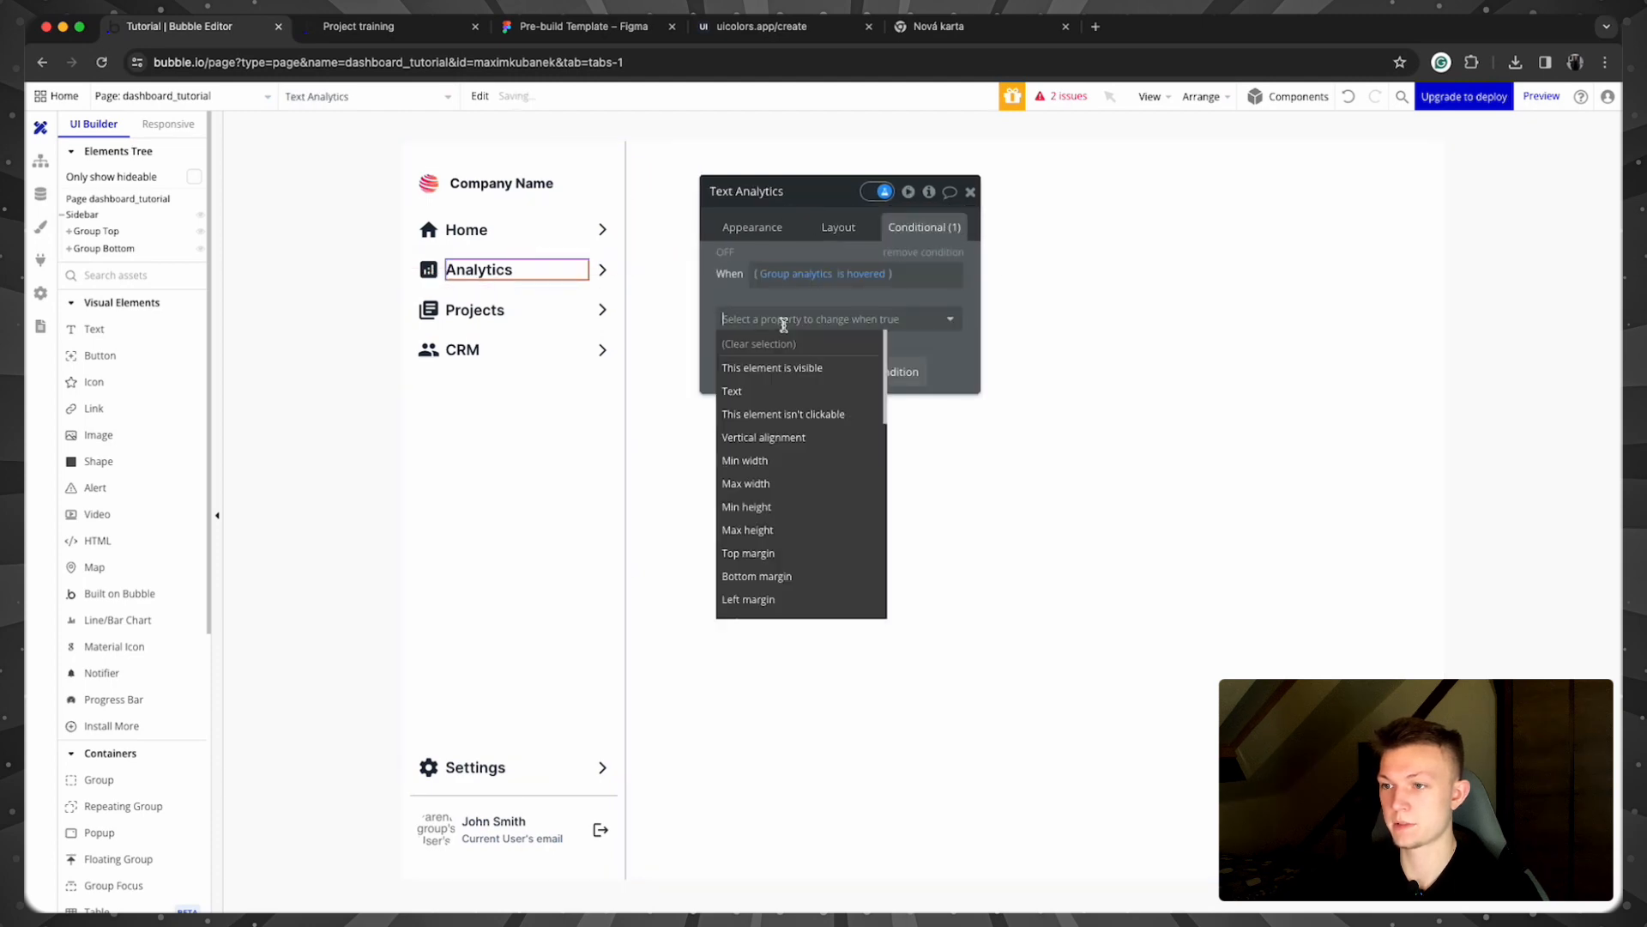
type("colo")
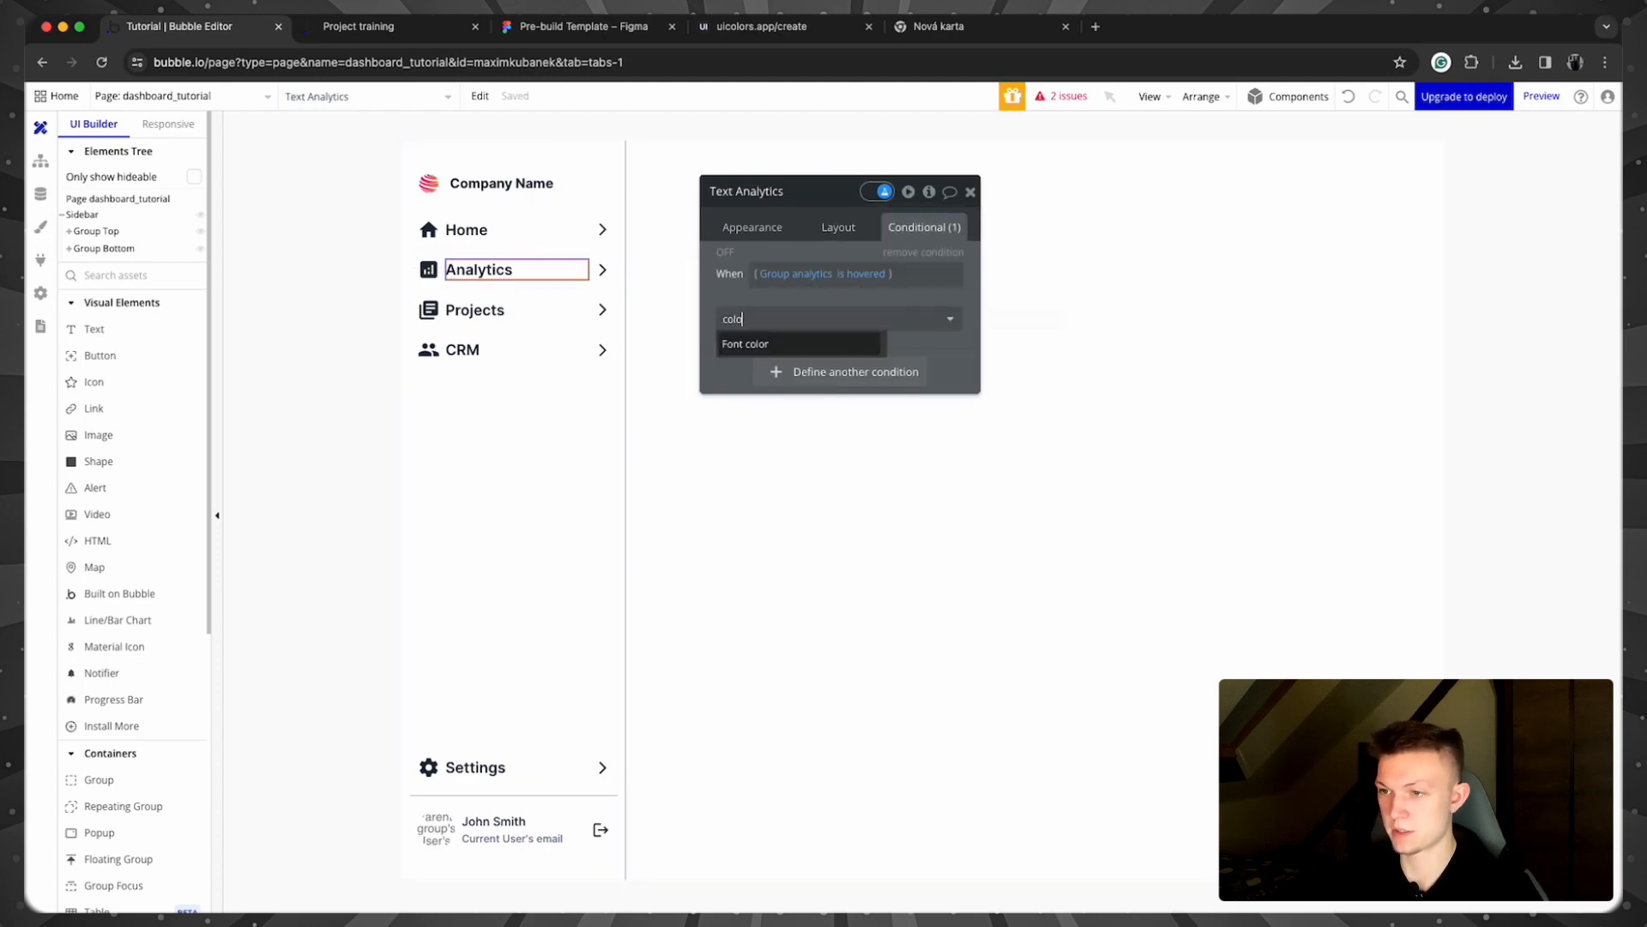
left_click(783, 344)
left_click(819, 316)
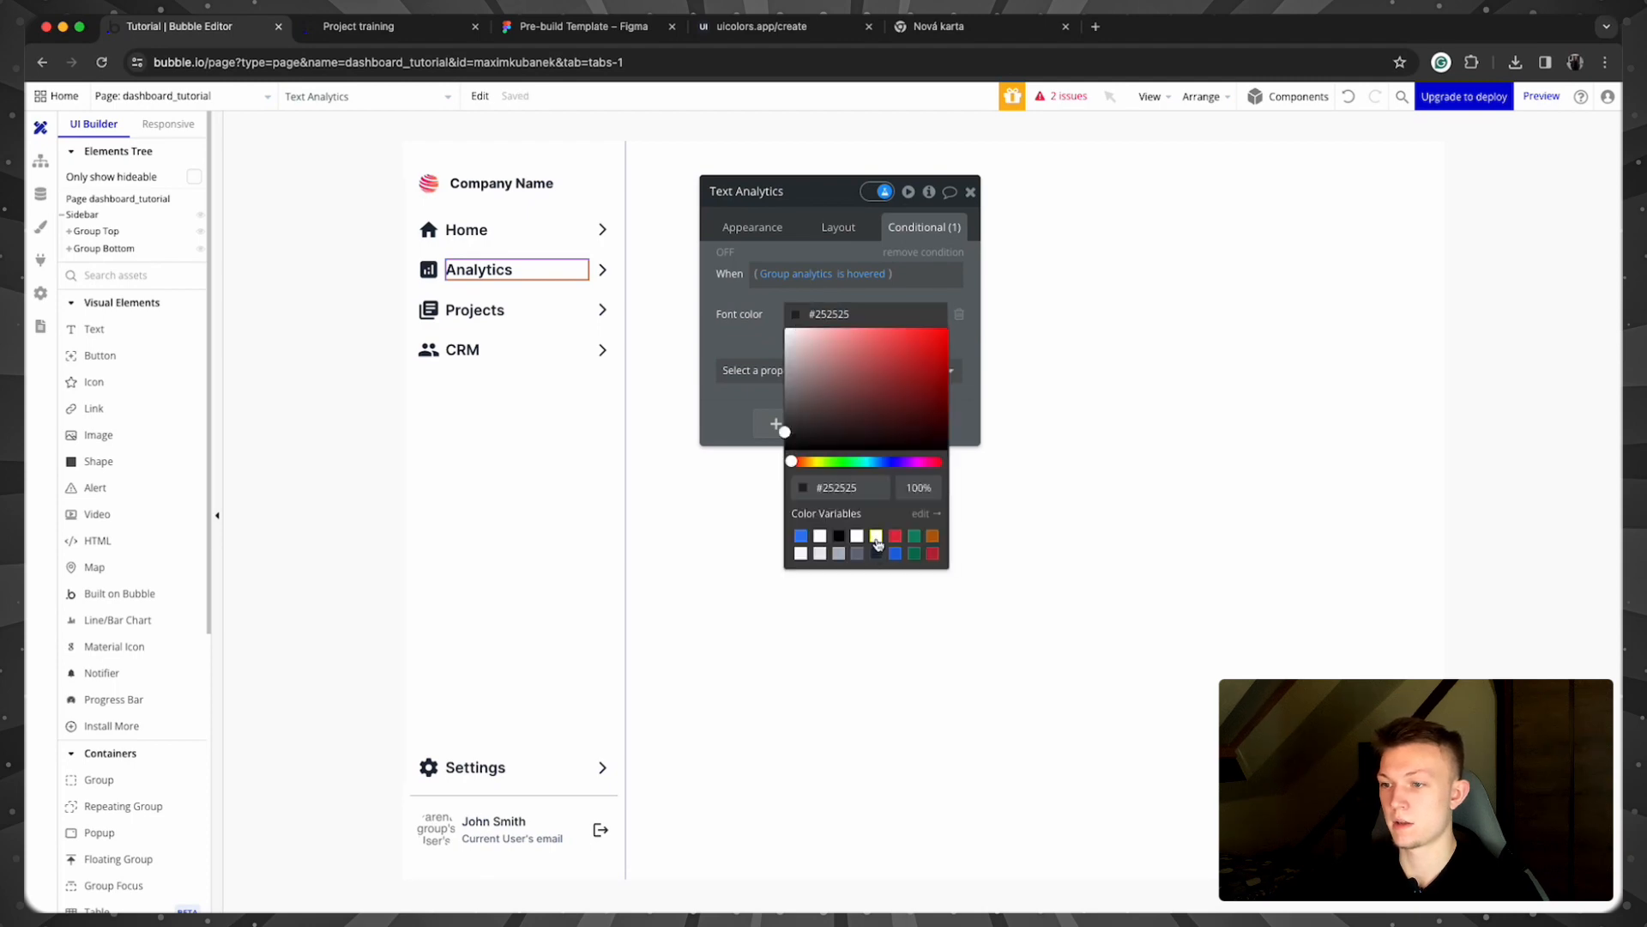
left_click(801, 554)
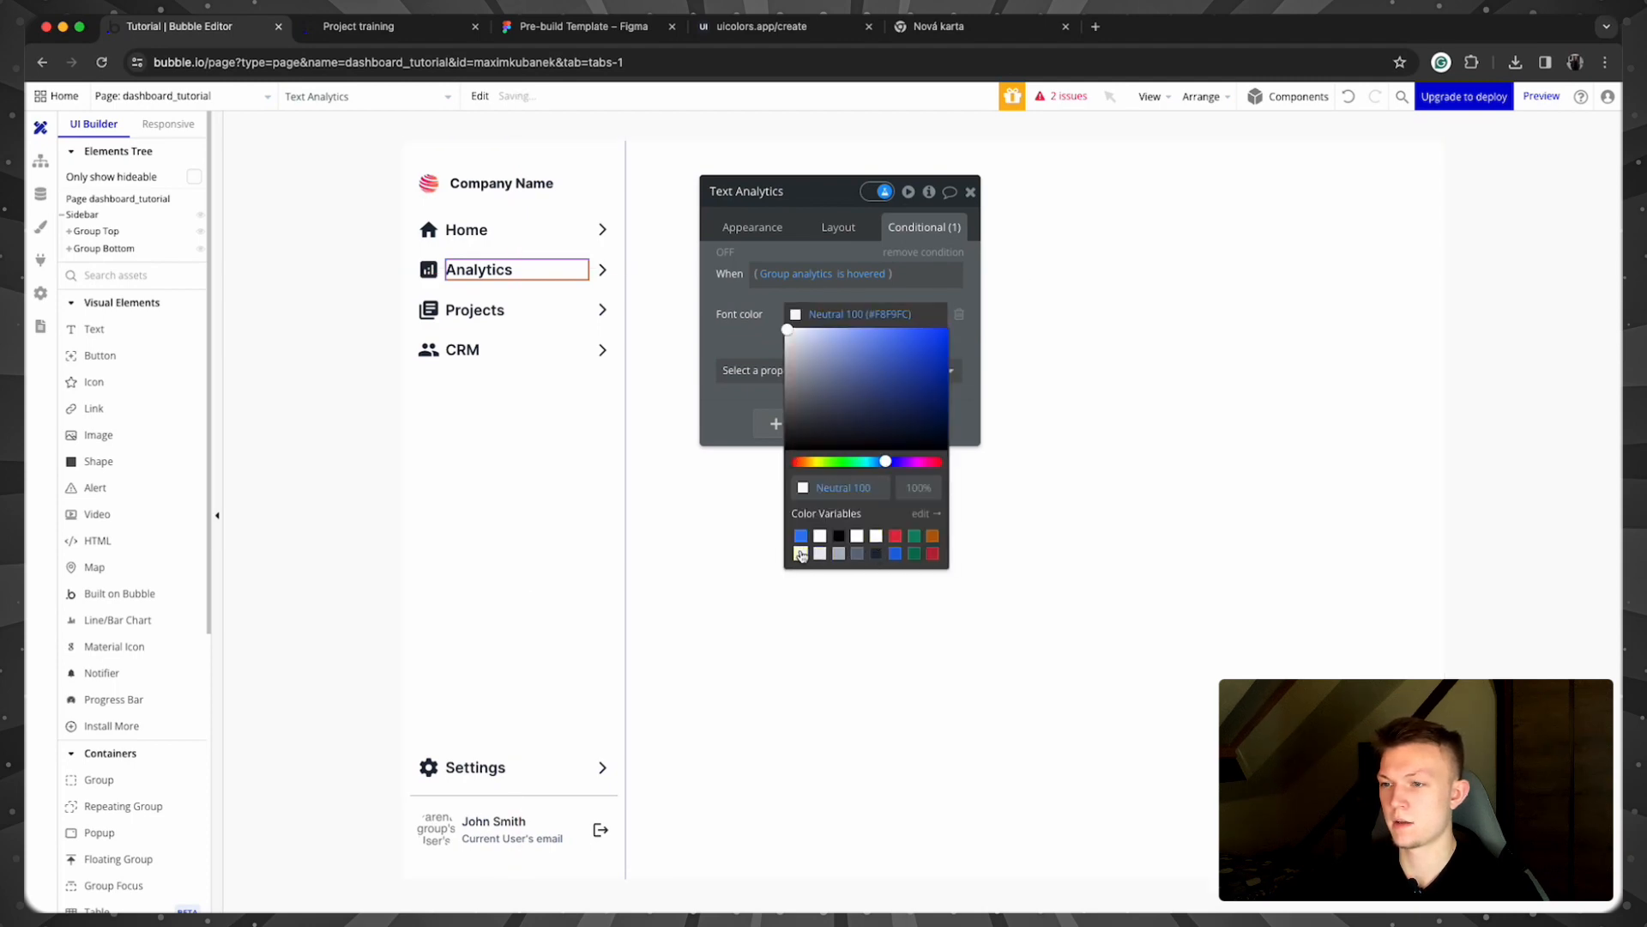
left_click(858, 538)
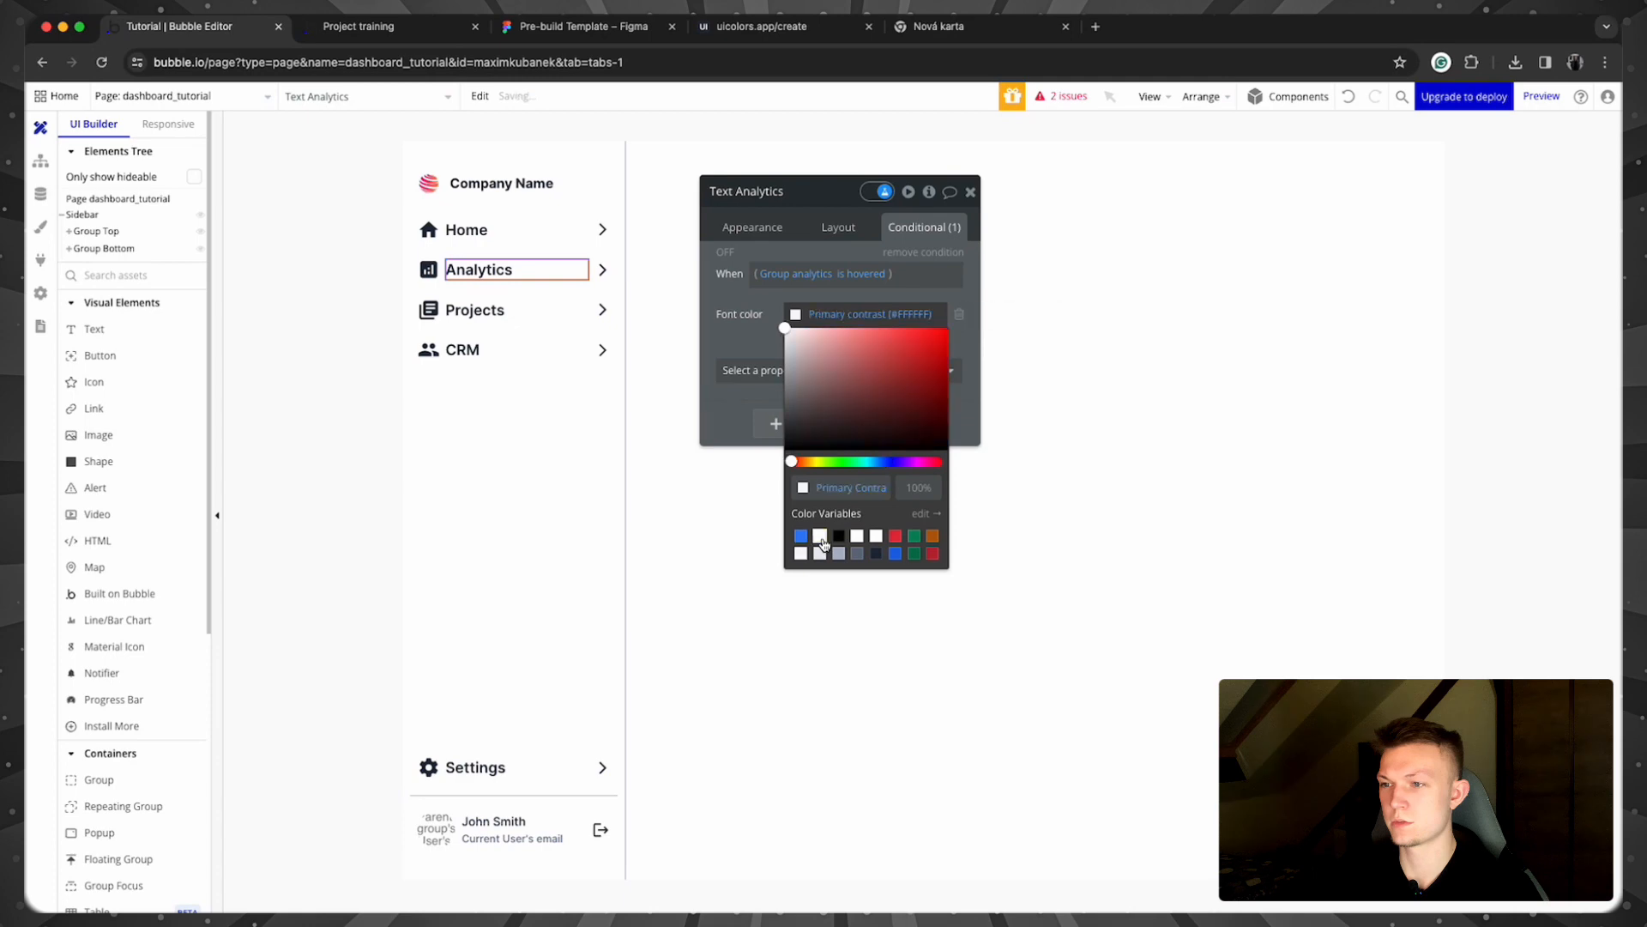
Step: Compare the Analytics arrow and label conditions with the Home row's, then clear the selection
left_click(603, 271)
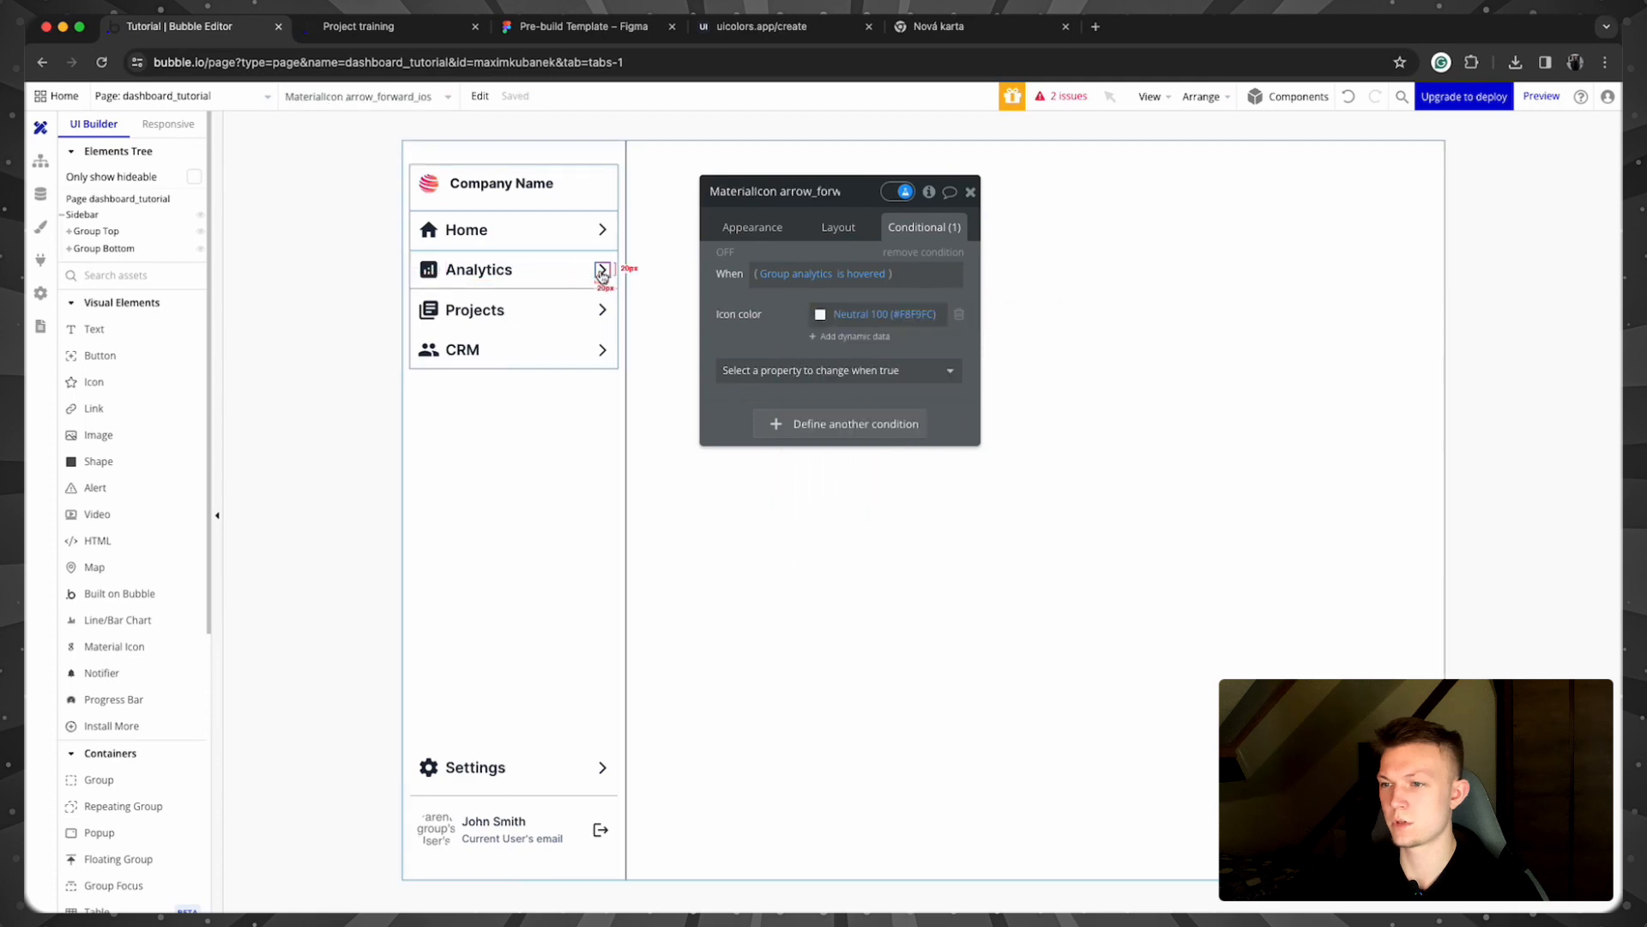
left_click(580, 271)
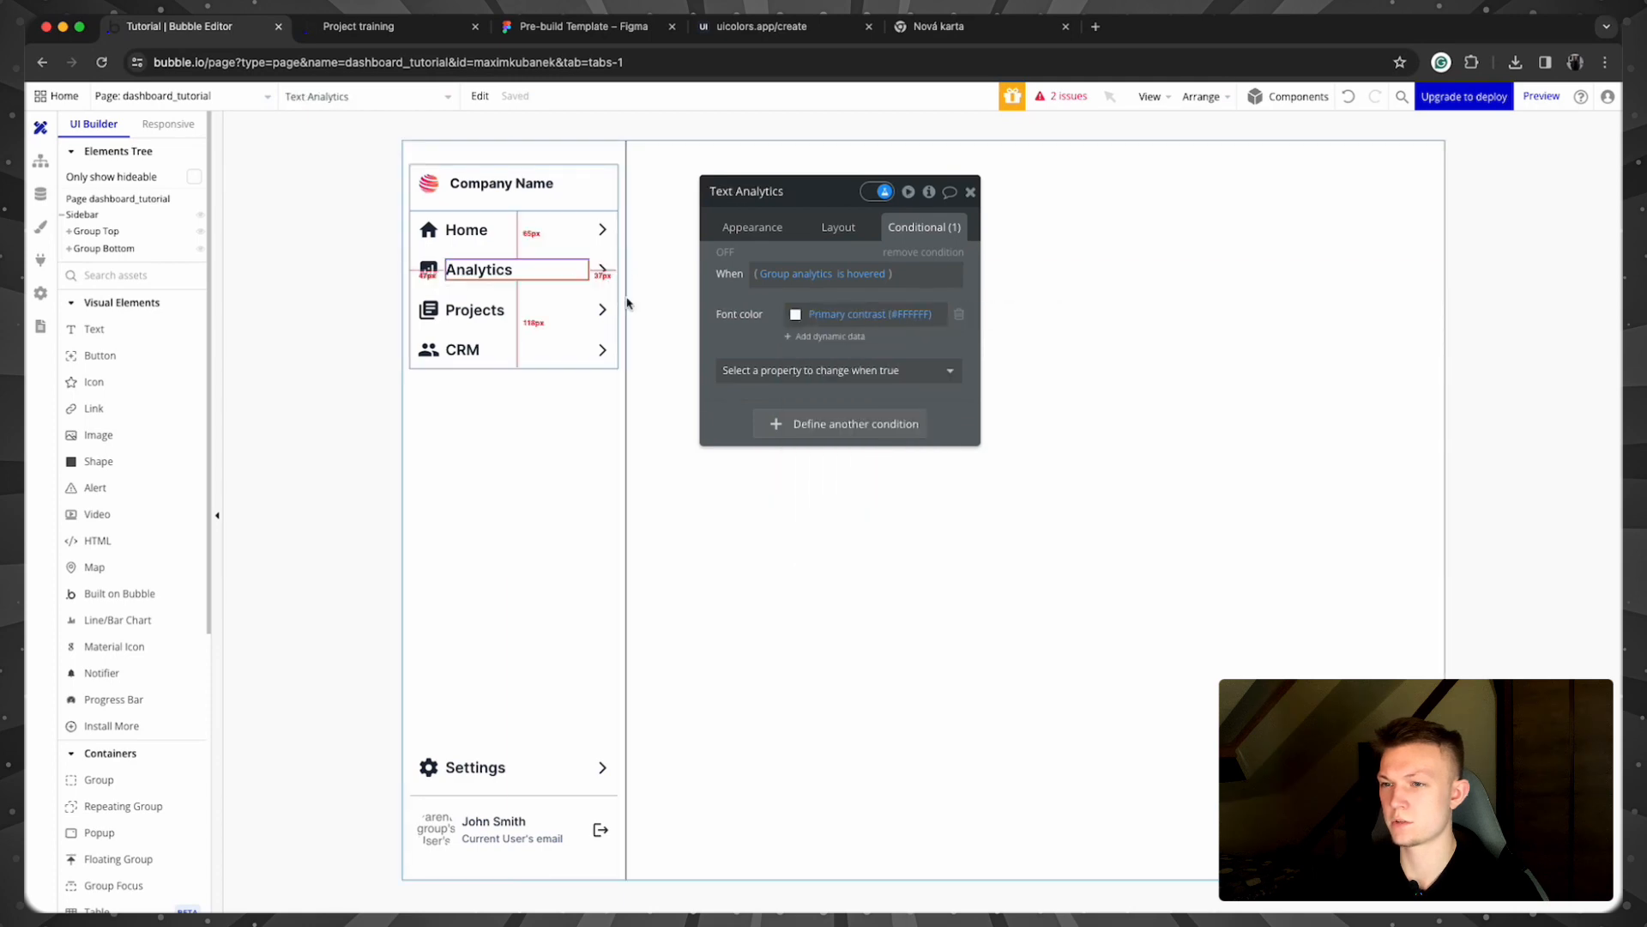
left_click(795, 314)
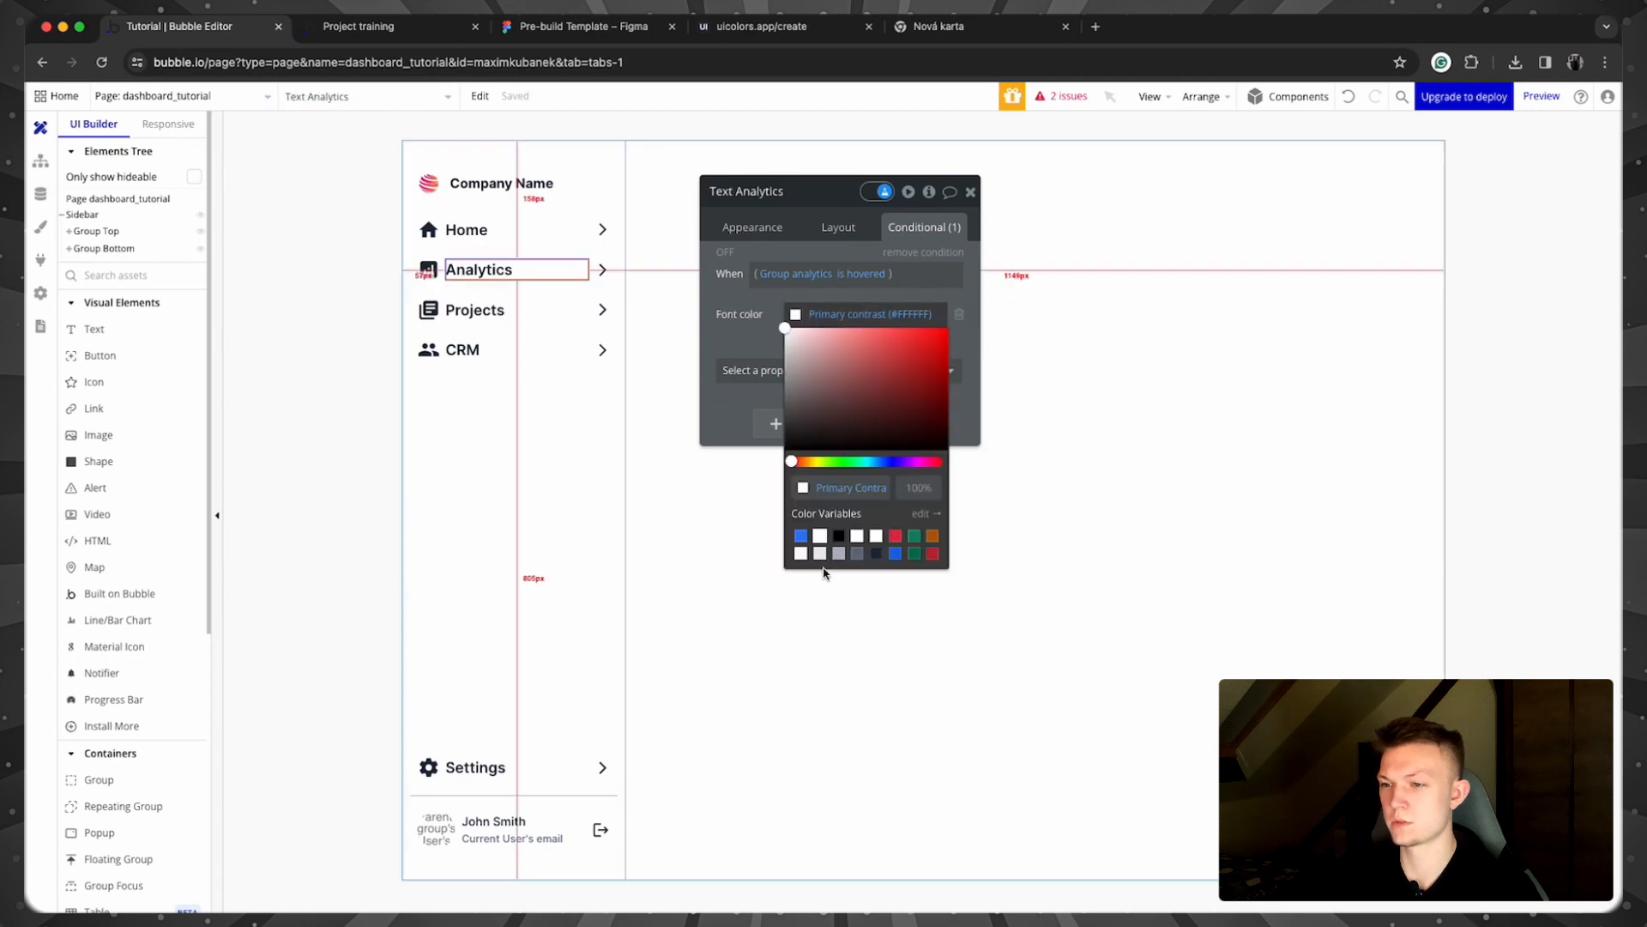
left_click(602, 229)
left_click(526, 226)
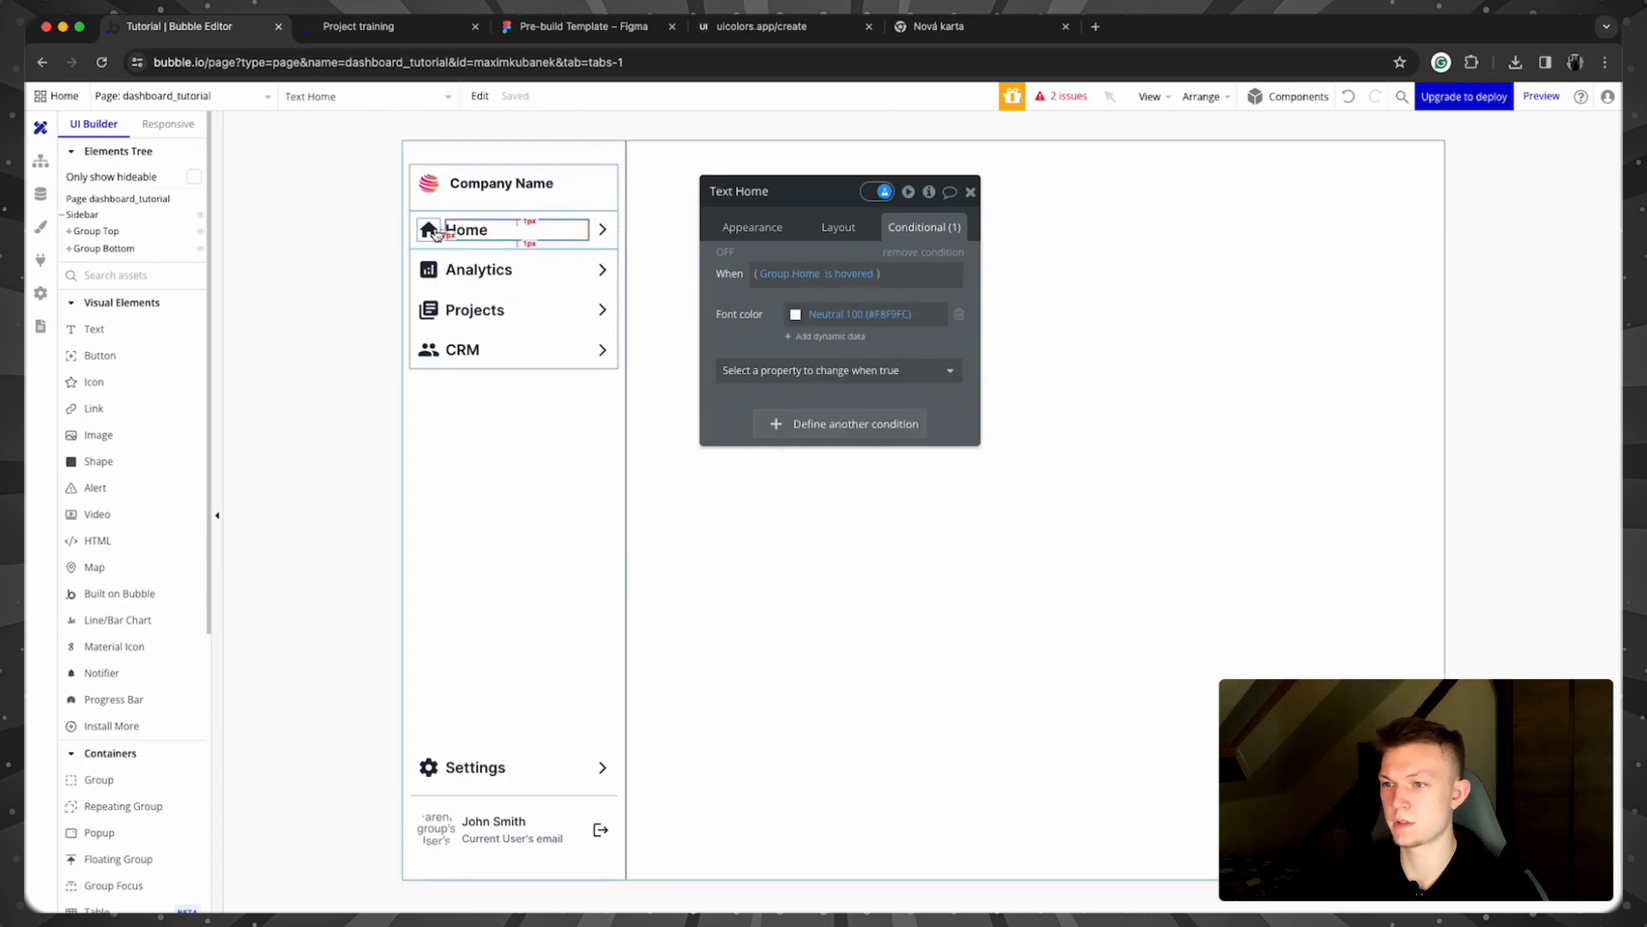
left_click(351, 429)
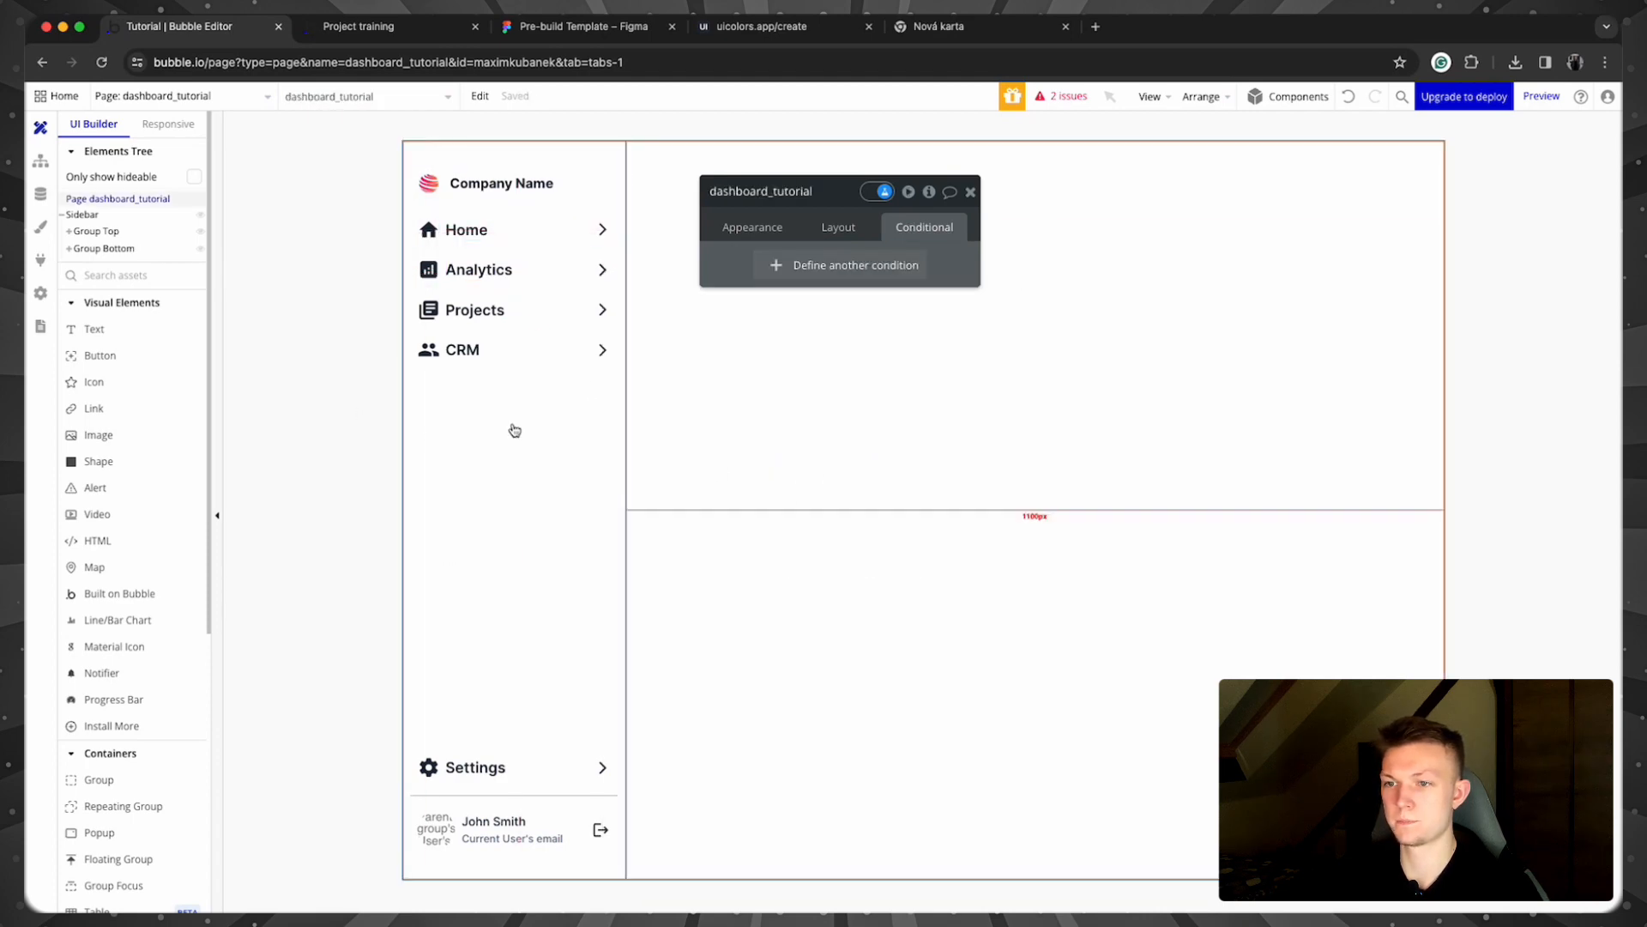
Step: Give Group Projects a 'This Group is hovered' condition setting Background color to Neutral 600
left_click(611, 314)
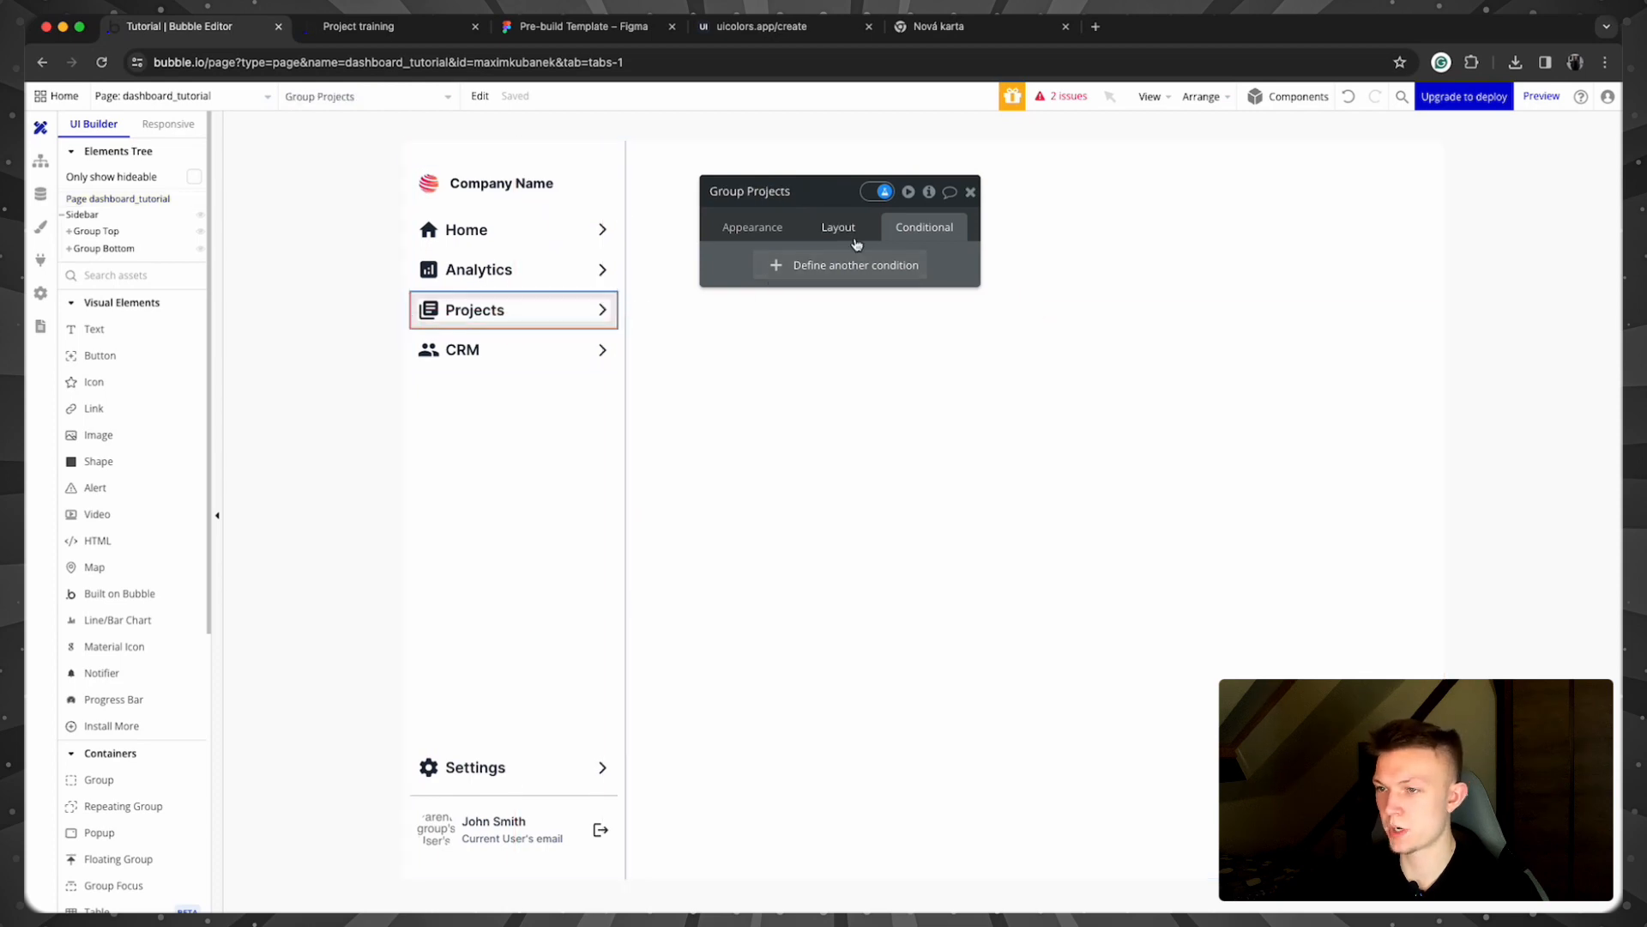
left_click(775, 266)
left_click(766, 272)
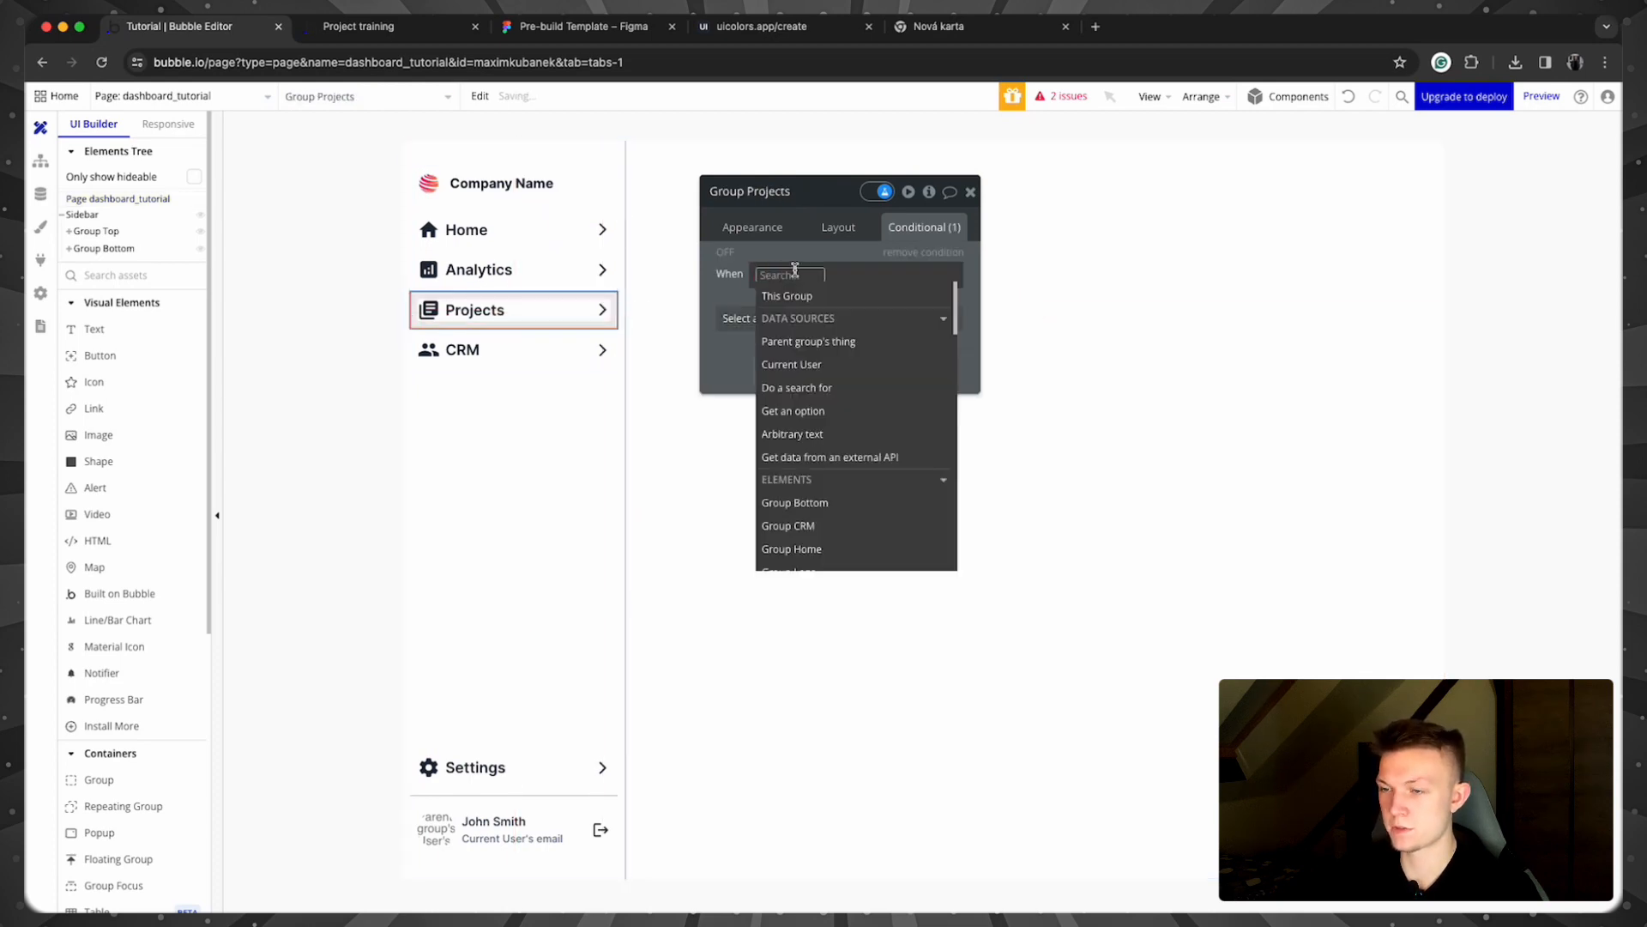
left_click(787, 295)
left_click(888, 387)
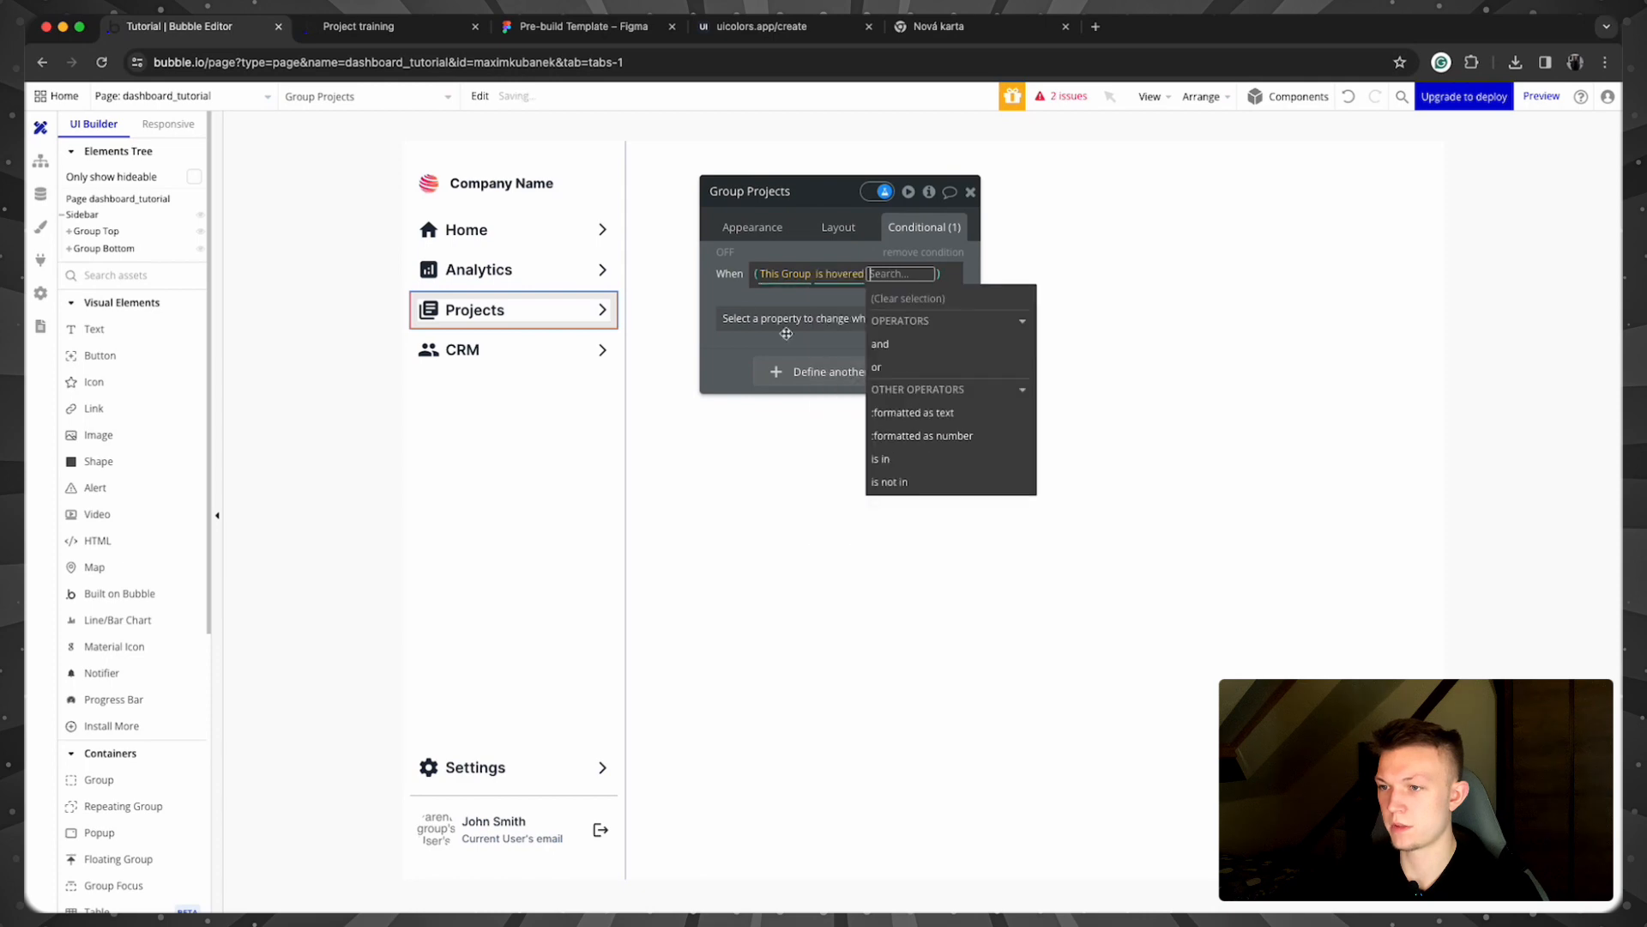
left_click(741, 293)
left_click(759, 319)
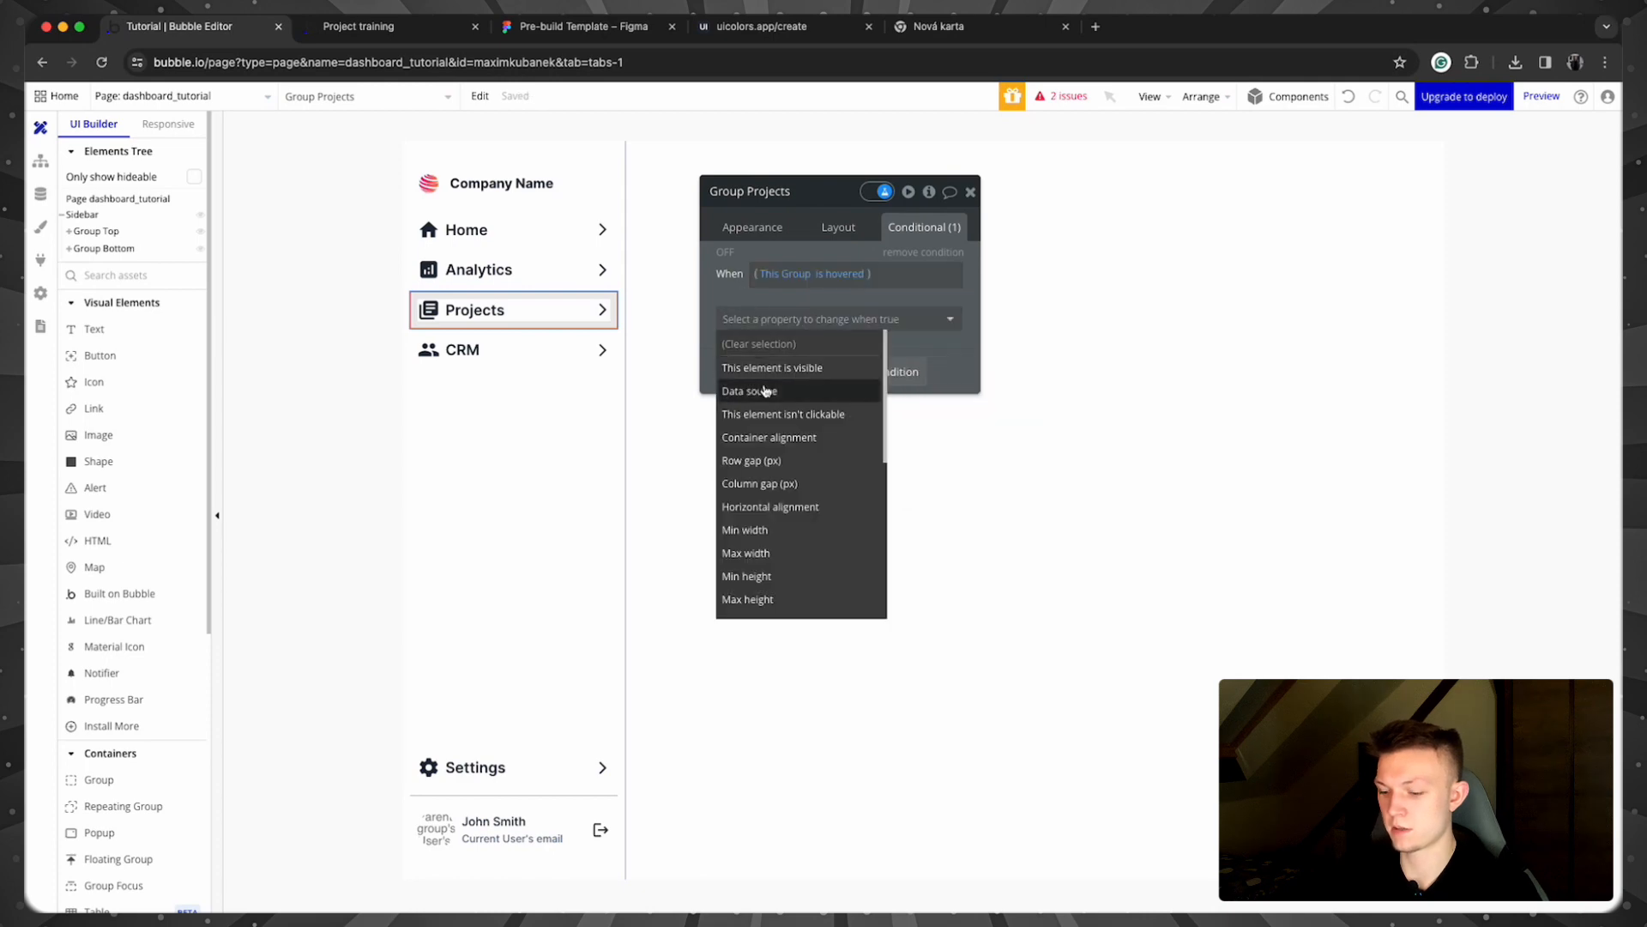
type("color")
key("Return")
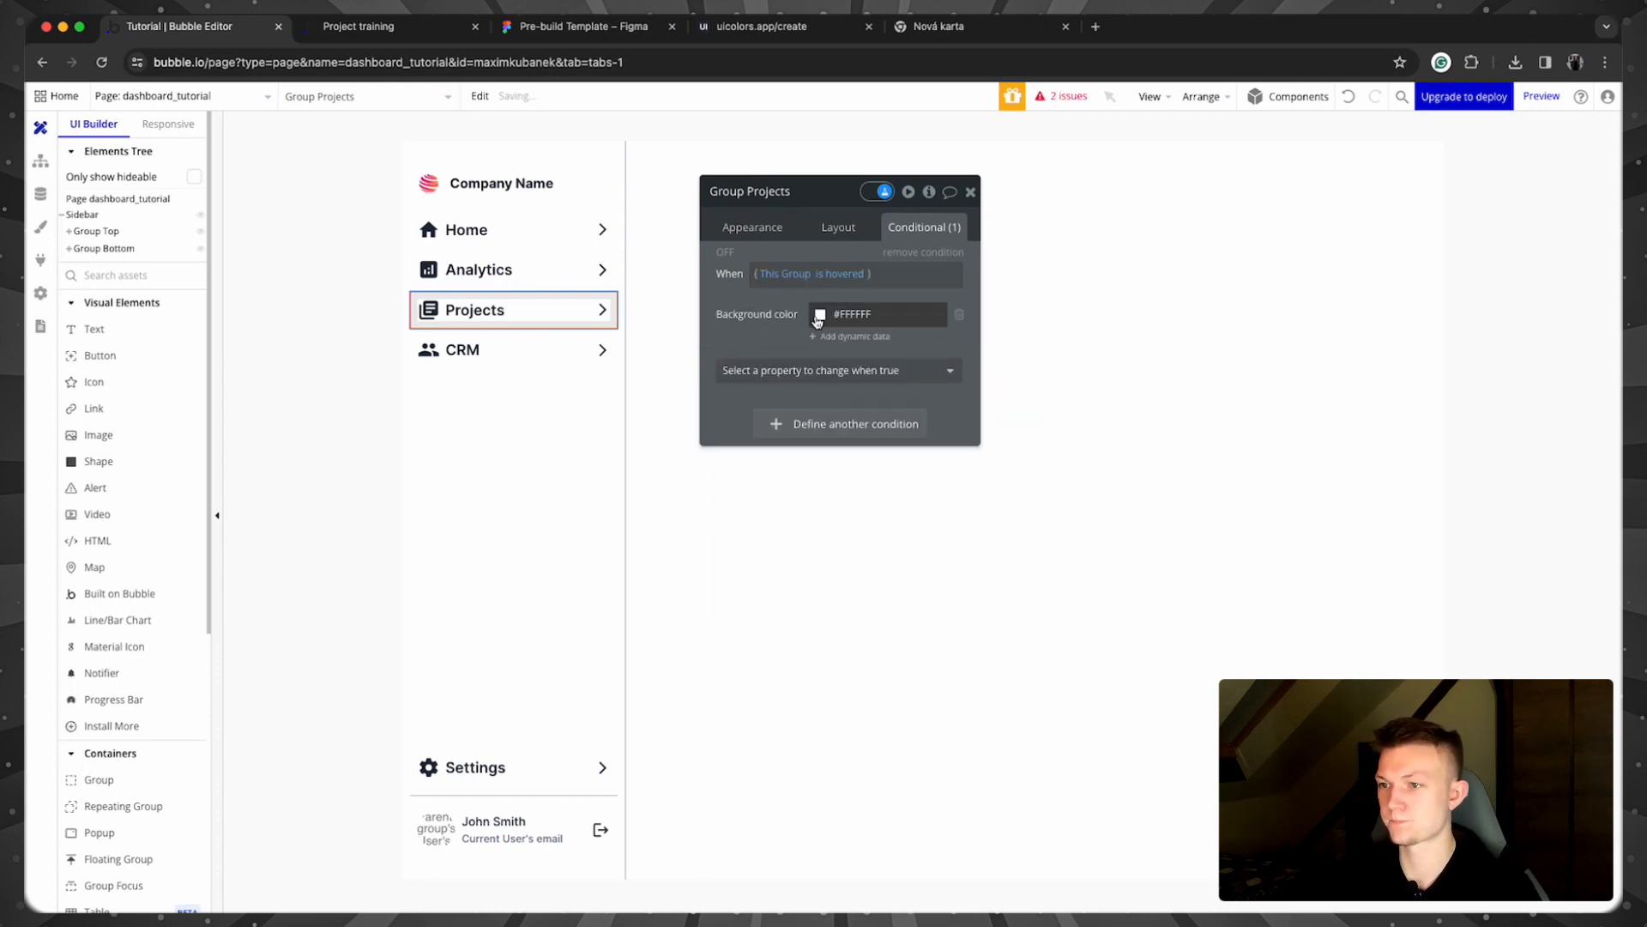
left_click(849, 314)
left_click(878, 553)
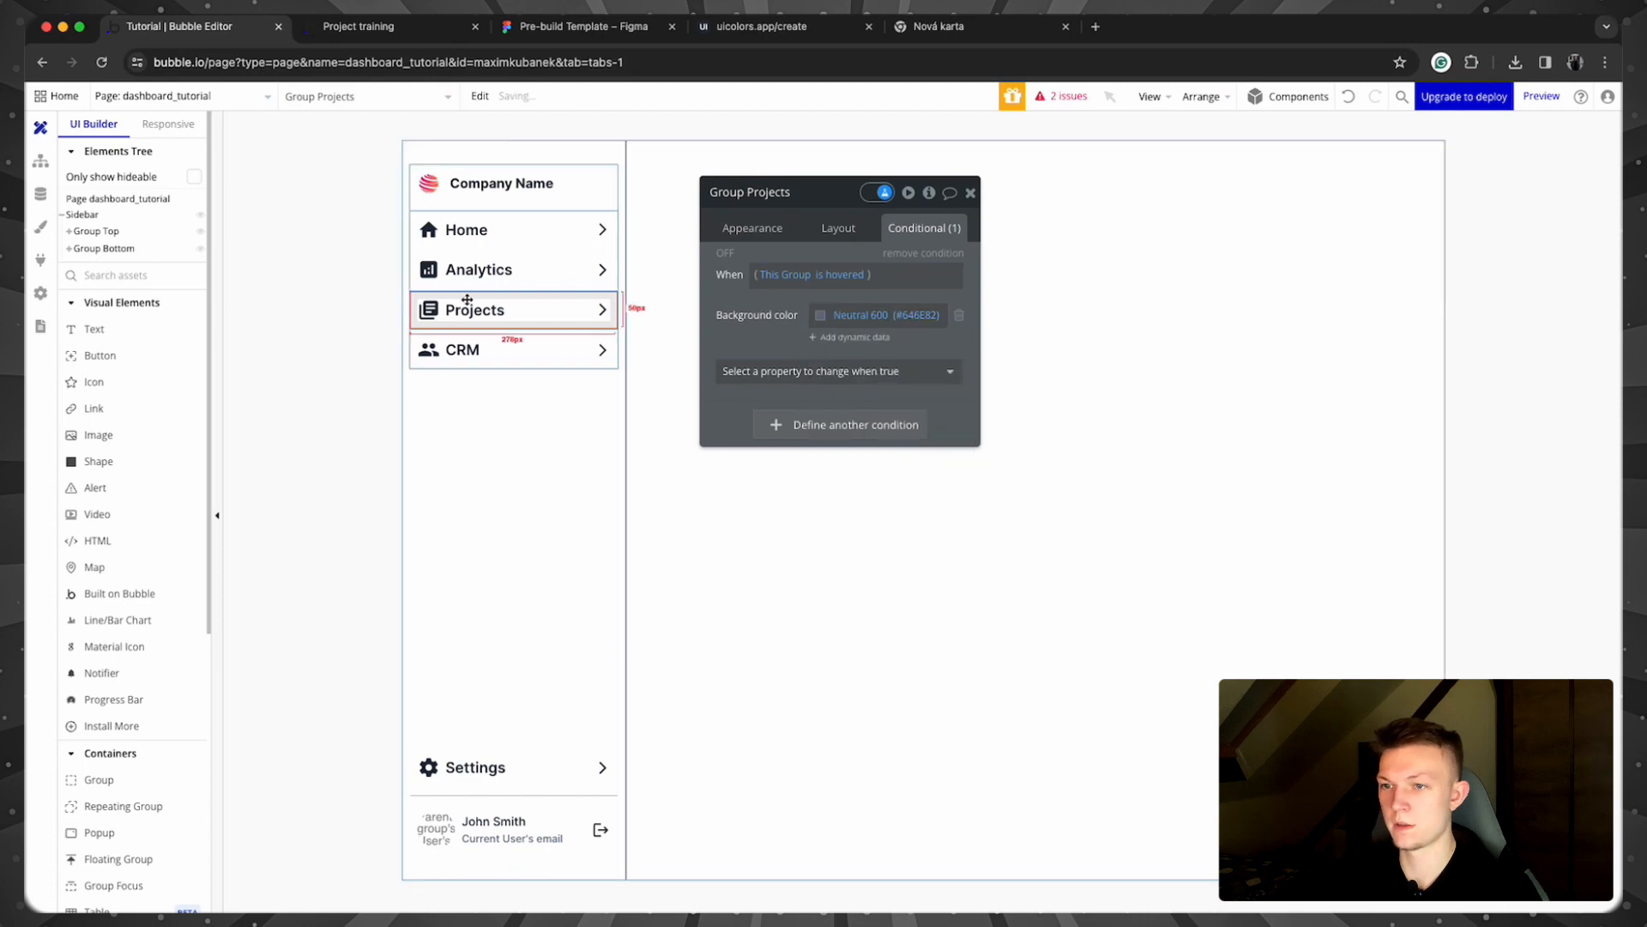
Step: Make the Projects book icon's Icon color turn Neutral 100 when Group Projects is hovered
left_click(428, 310)
left_click(848, 264)
left_click(763, 276)
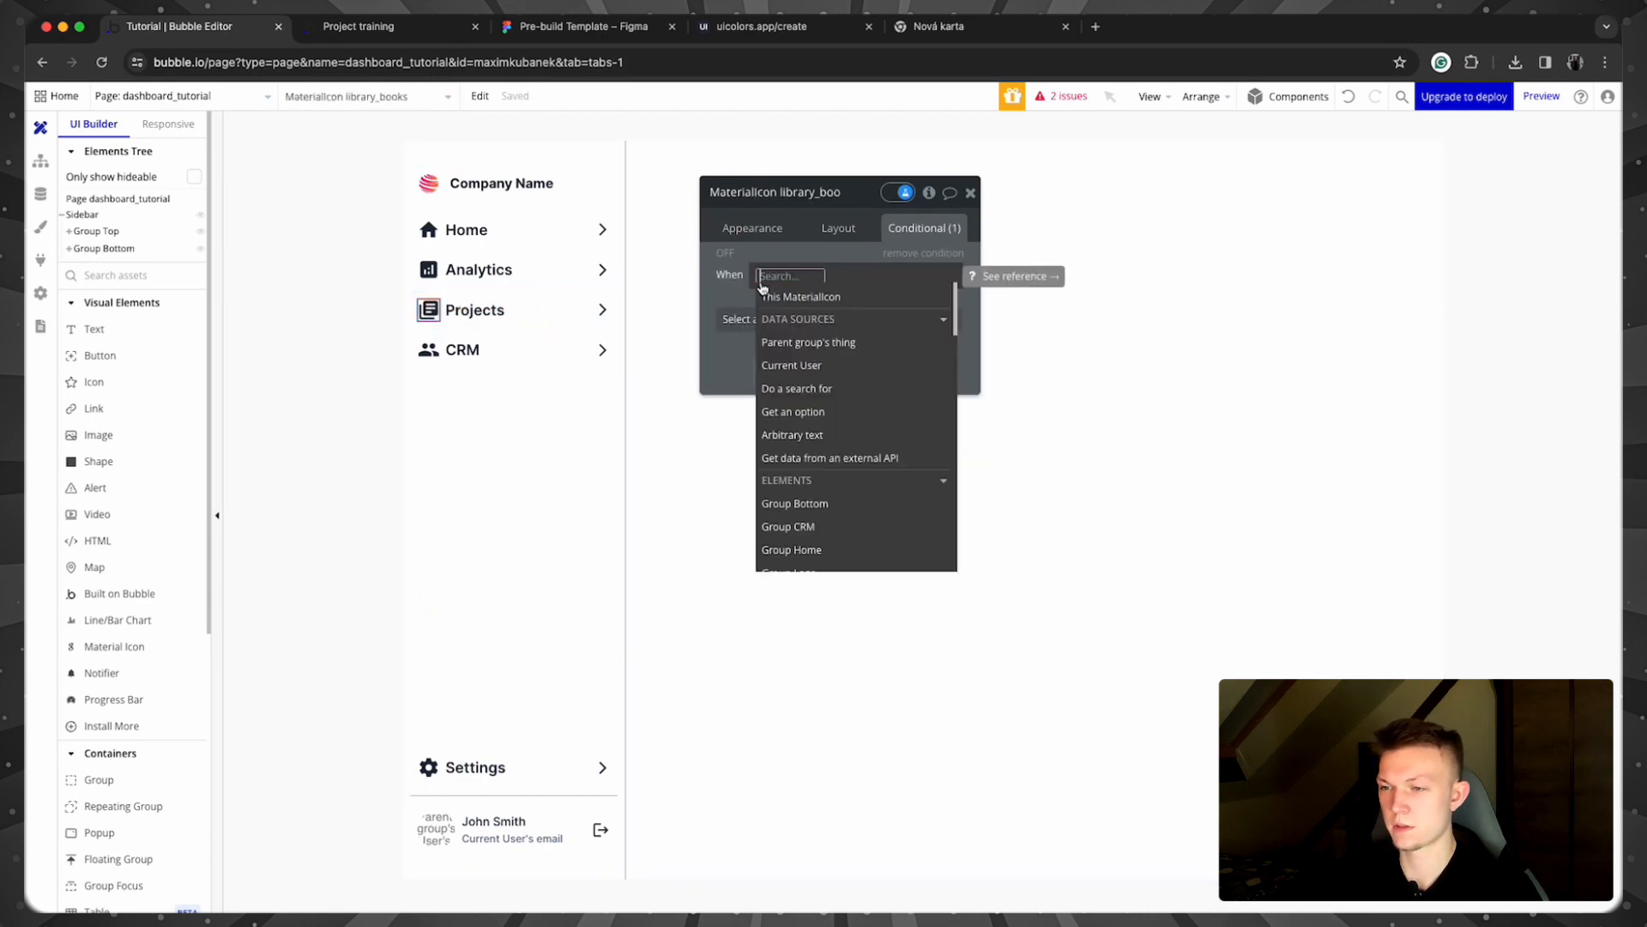
type("group pro")
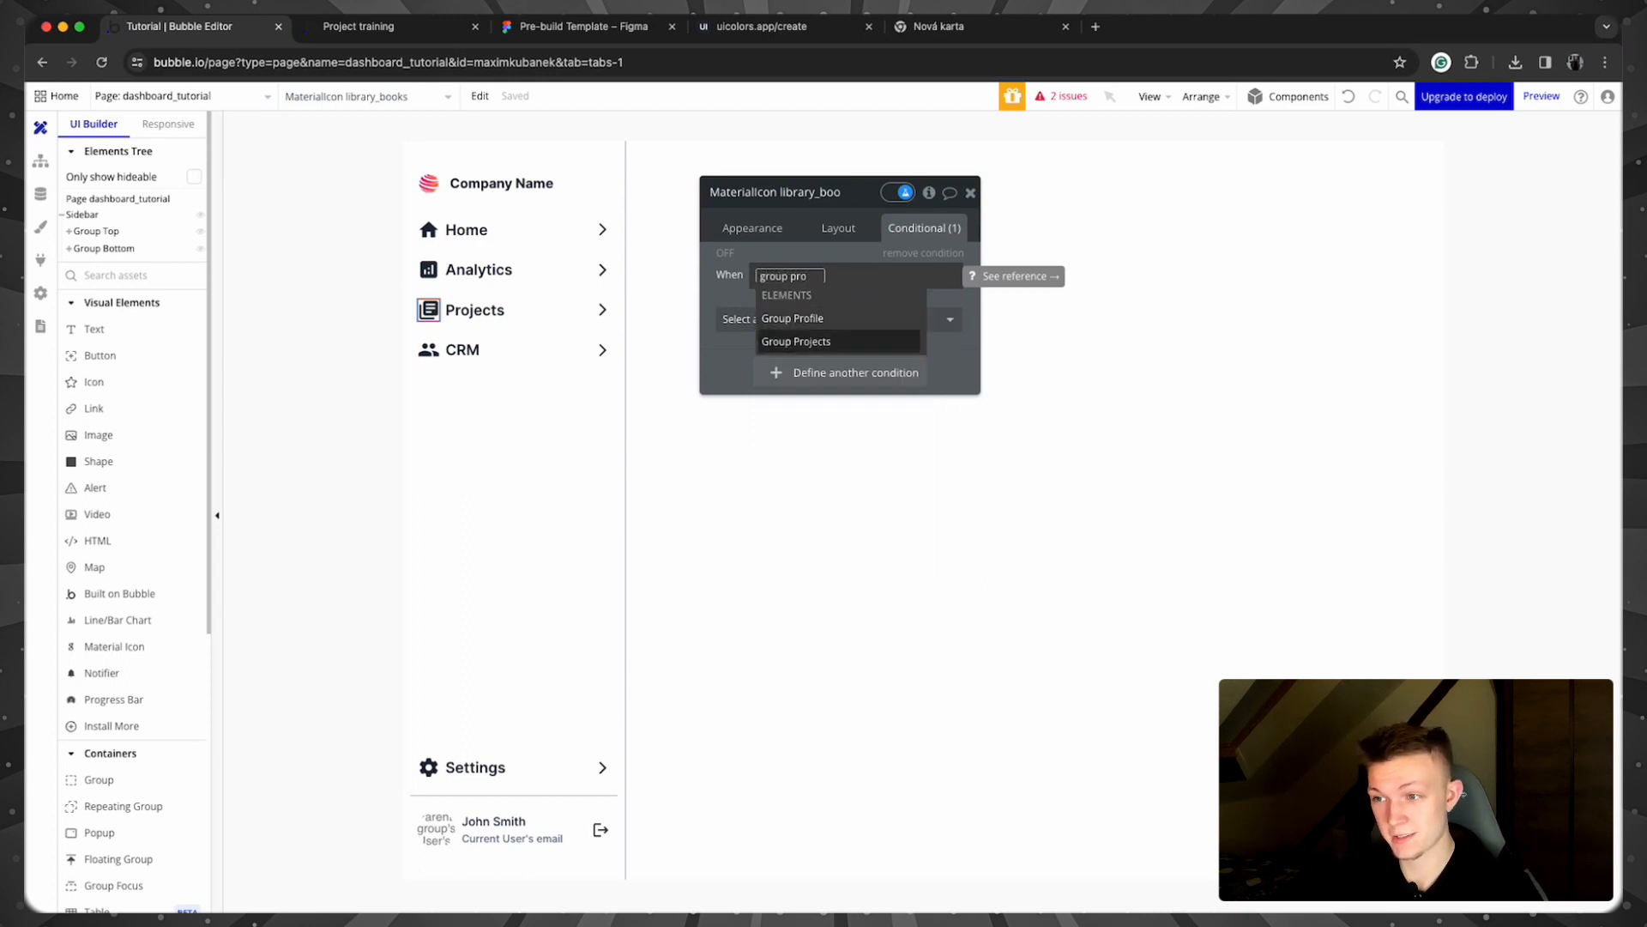
left_click(796, 342)
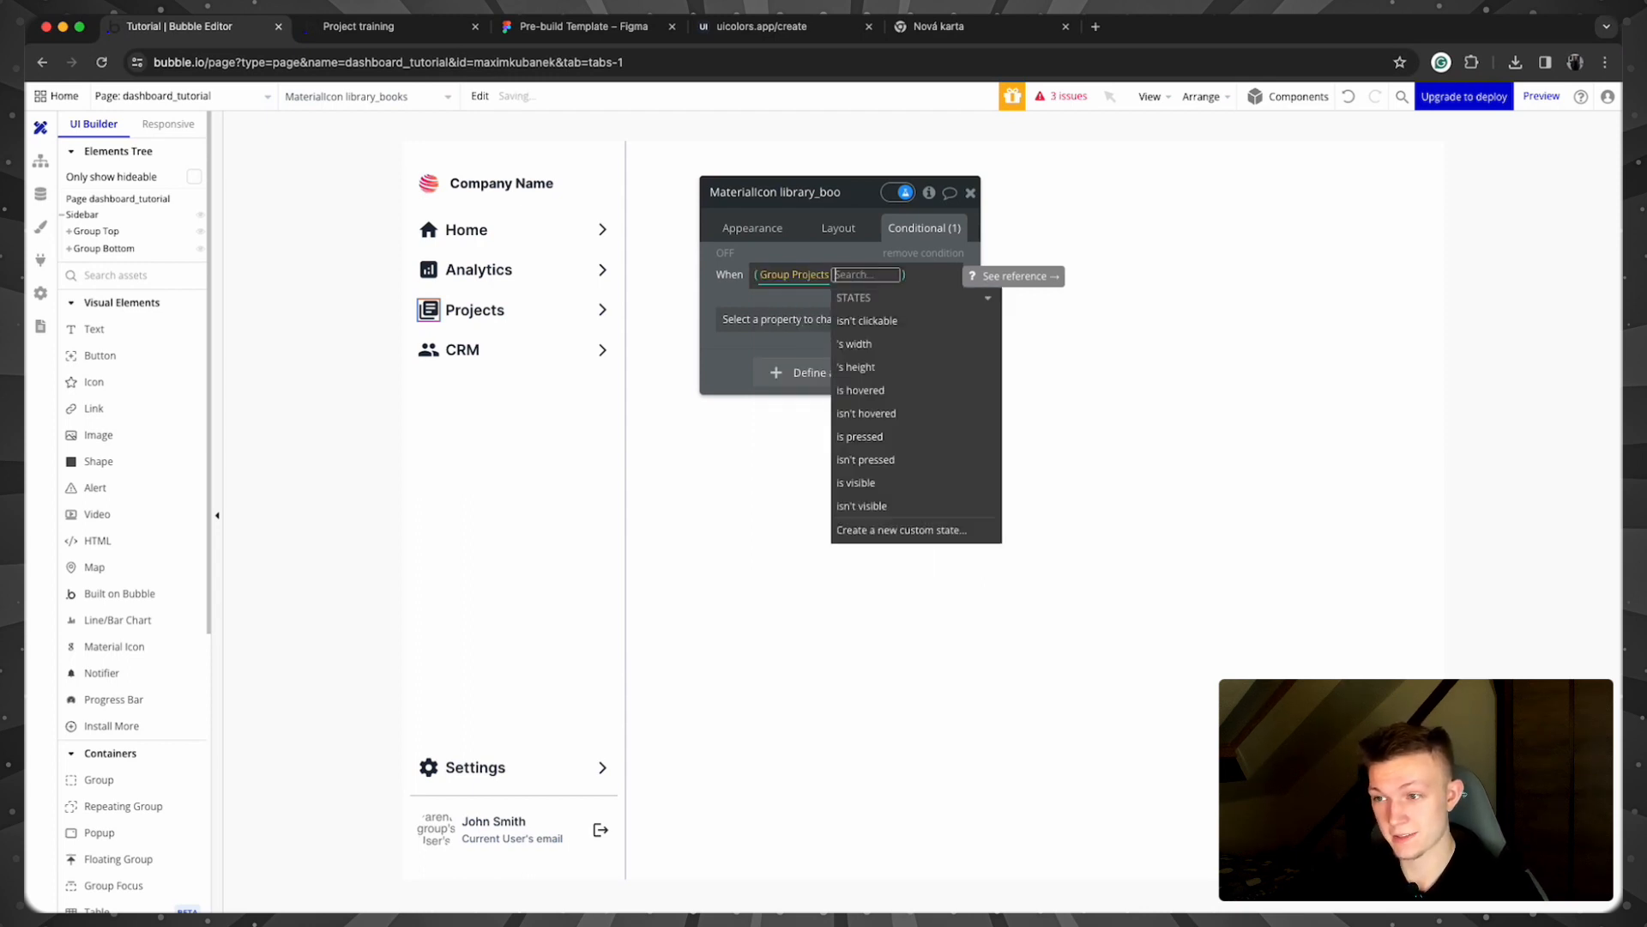
left_click(924, 397)
left_click(770, 318)
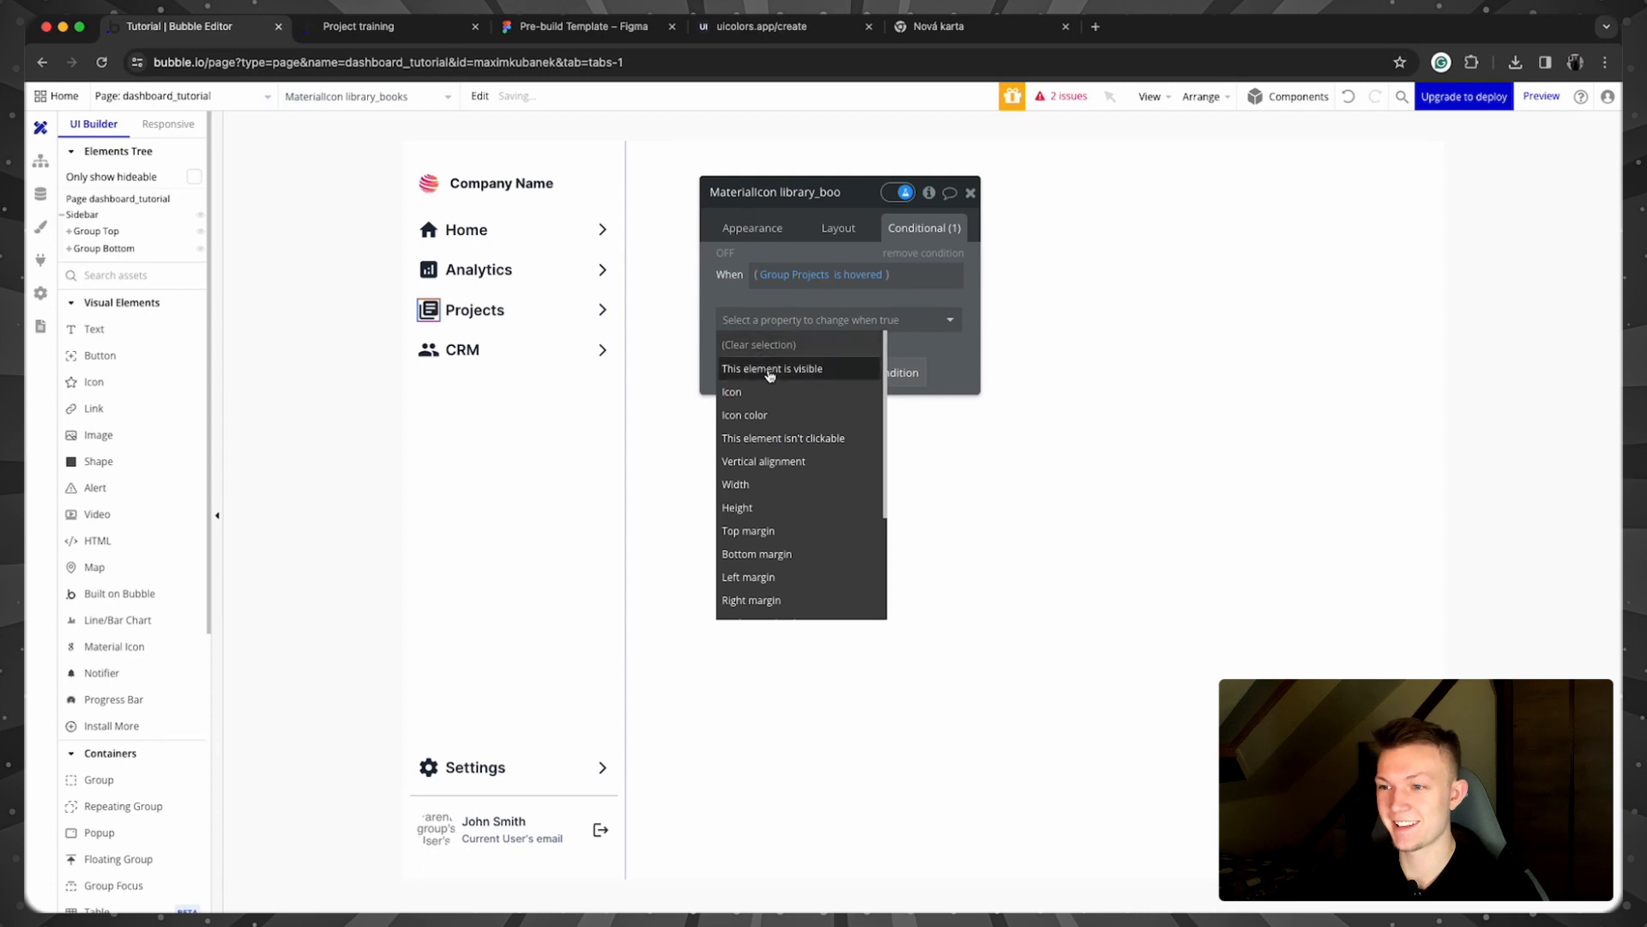
left_click(768, 413)
left_click(824, 316)
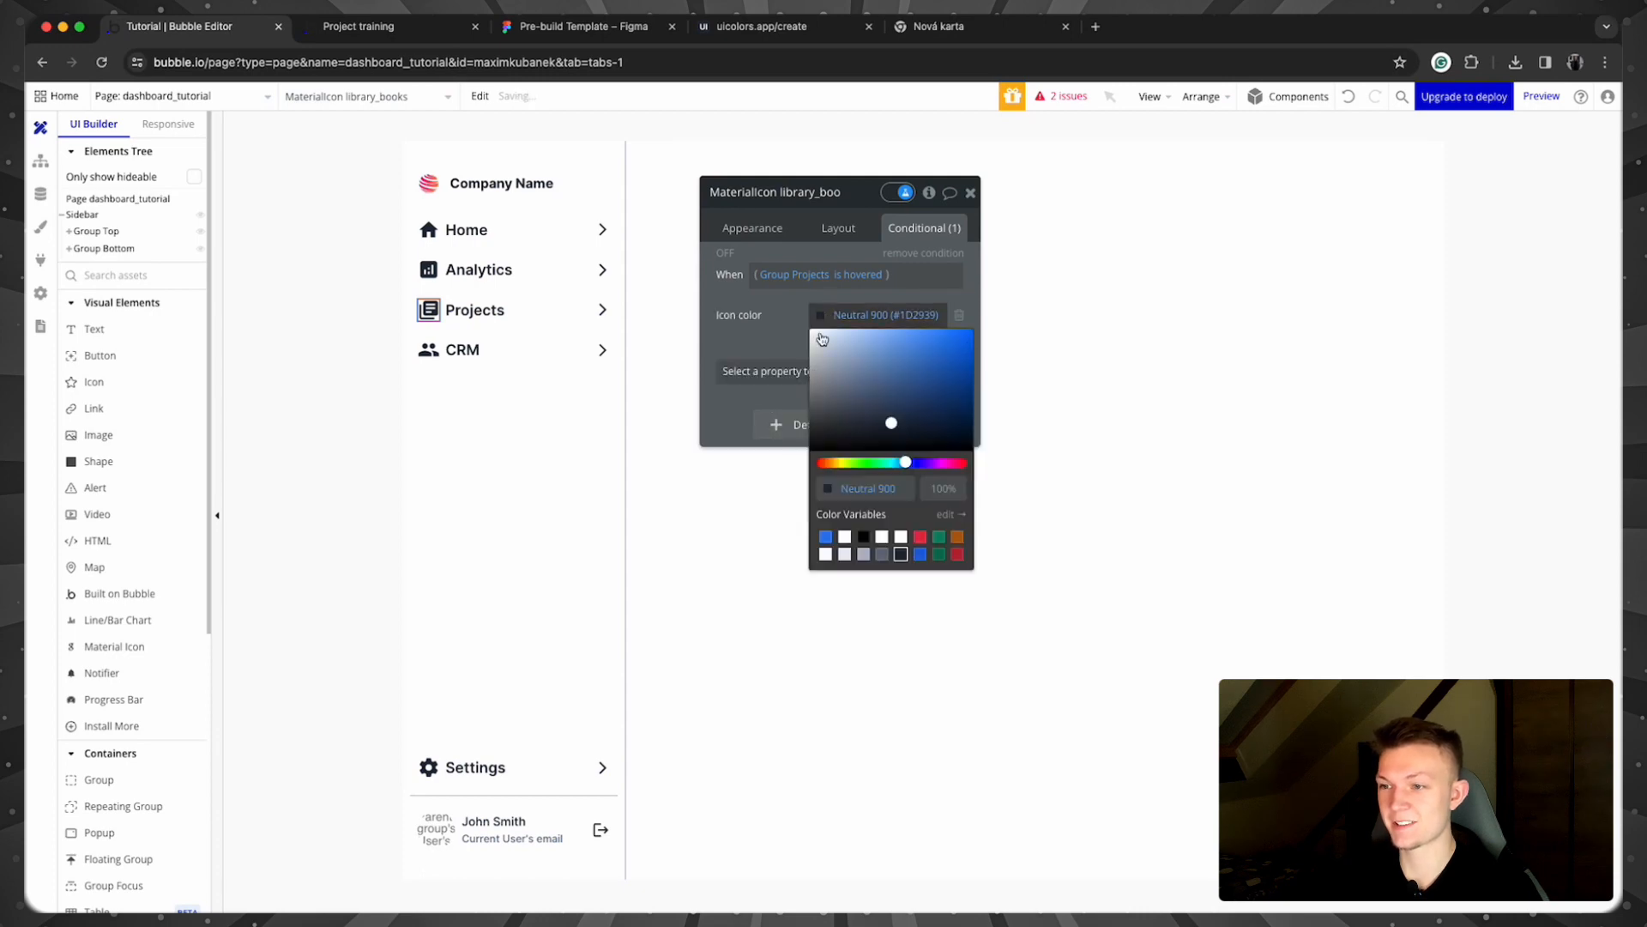
left_click(826, 555)
left_click(731, 337)
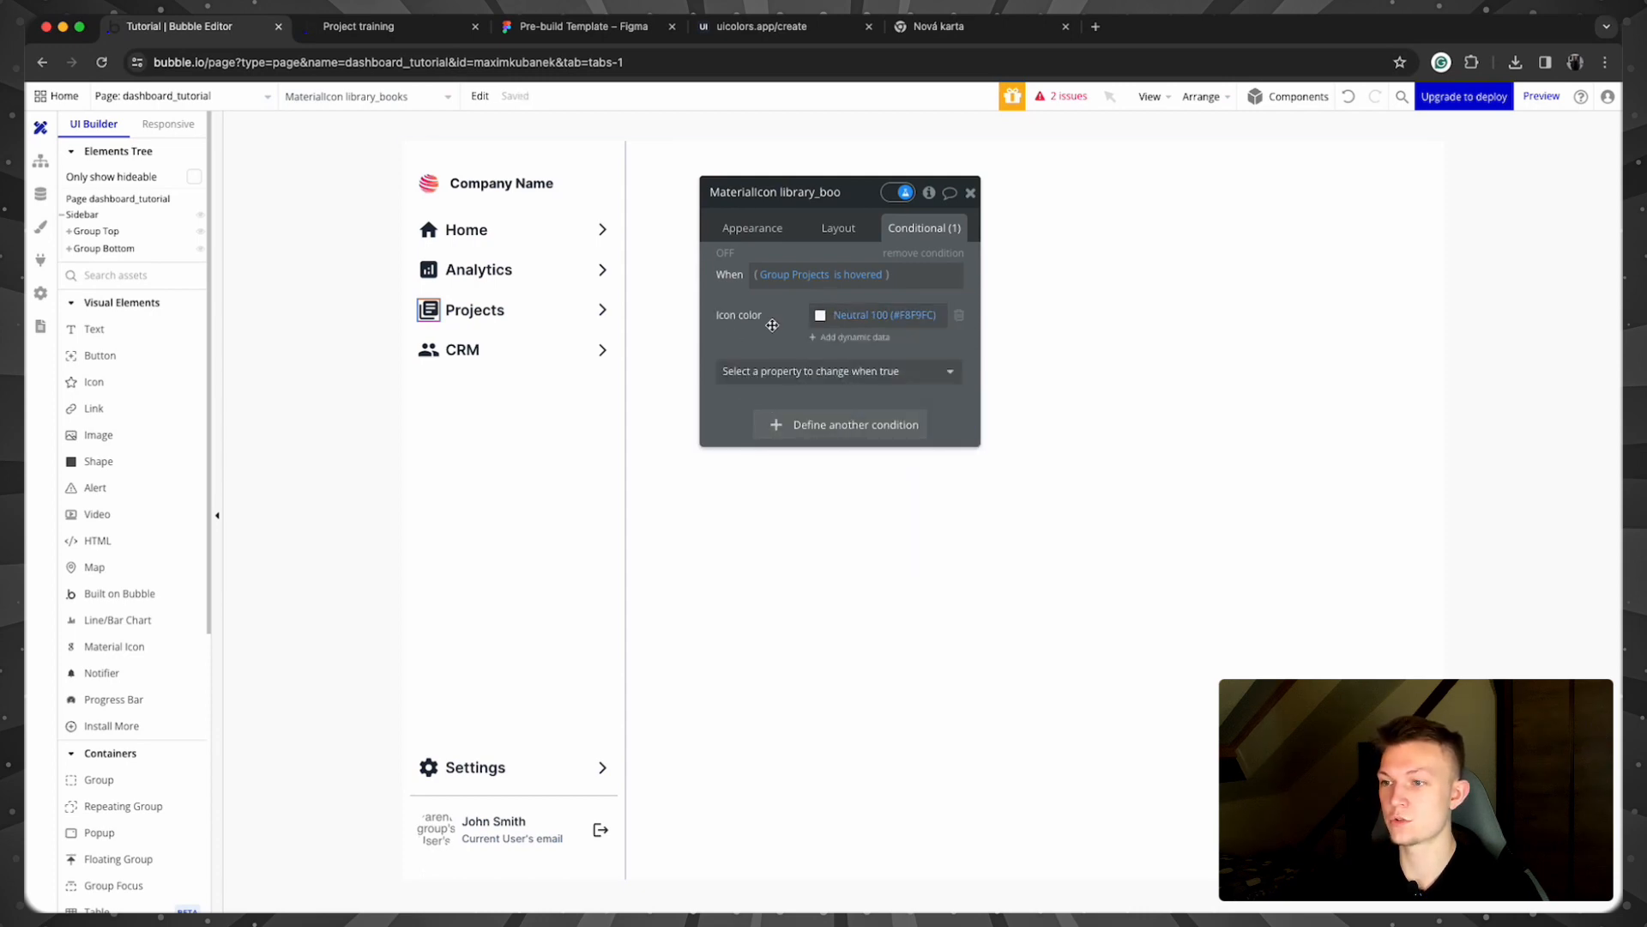
Step: Copy the book icon's hover condition onto the Projects arrow icon
right_click(772, 325)
left_click(845, 279)
left_click(602, 310)
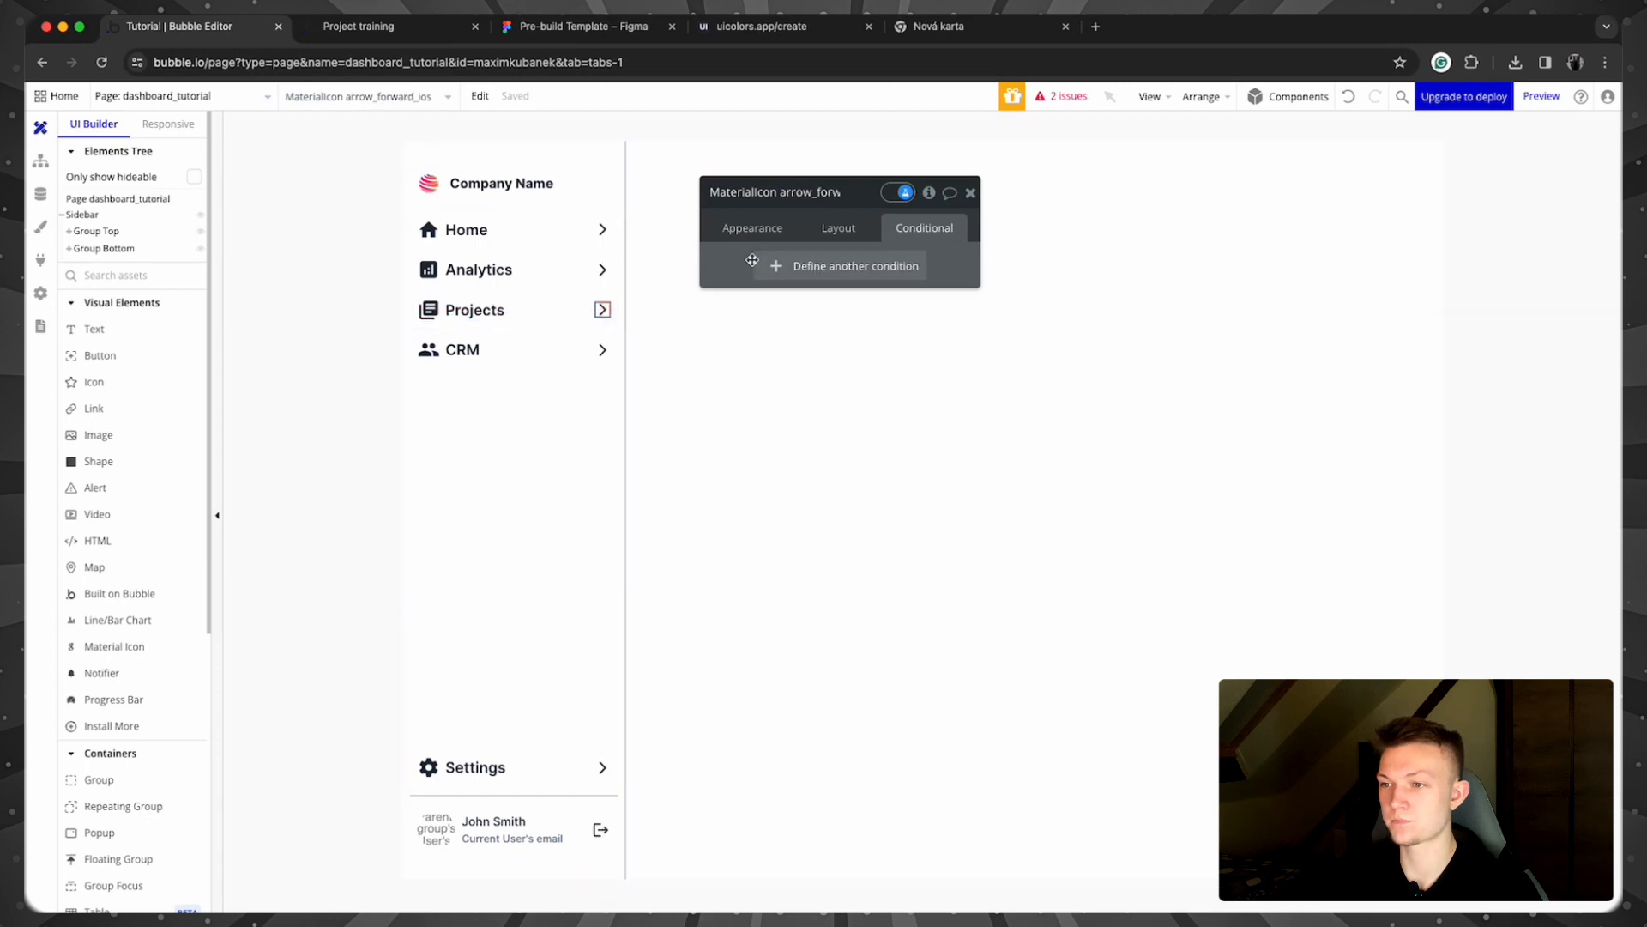
right_click(752, 260)
left_click(865, 213)
Step: Paste the condition onto the Projects label with a Neutral 100 hover Font color
left_click(489, 312)
right_click(713, 264)
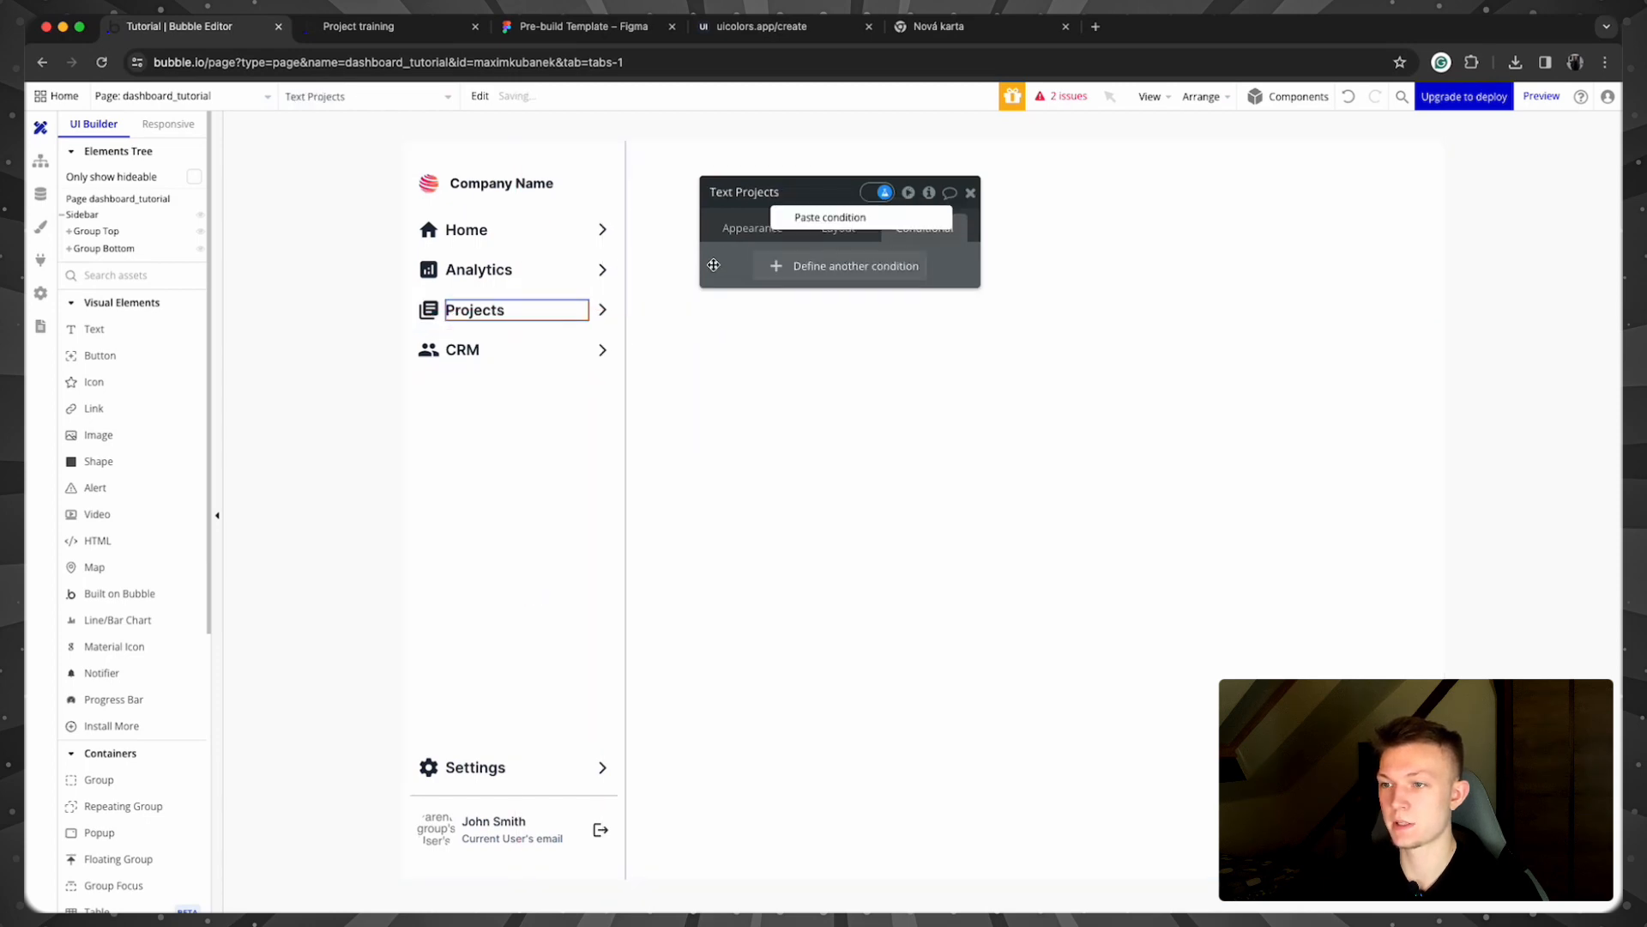
left_click(830, 217)
left_click(772, 319)
type("colo")
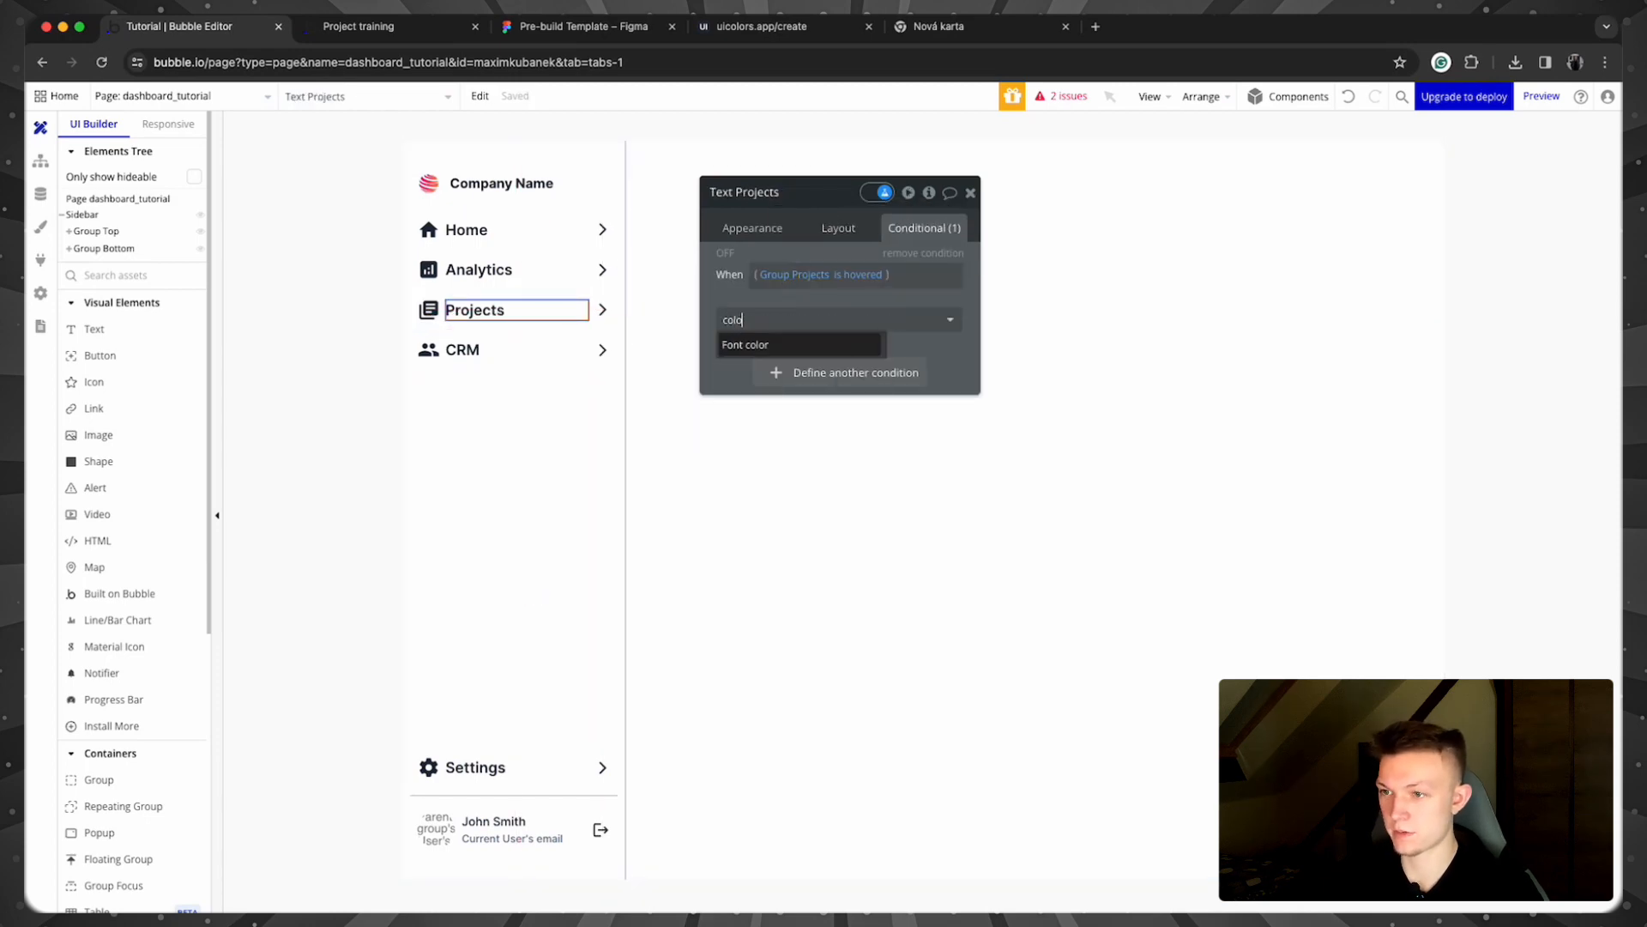
left_click(807, 345)
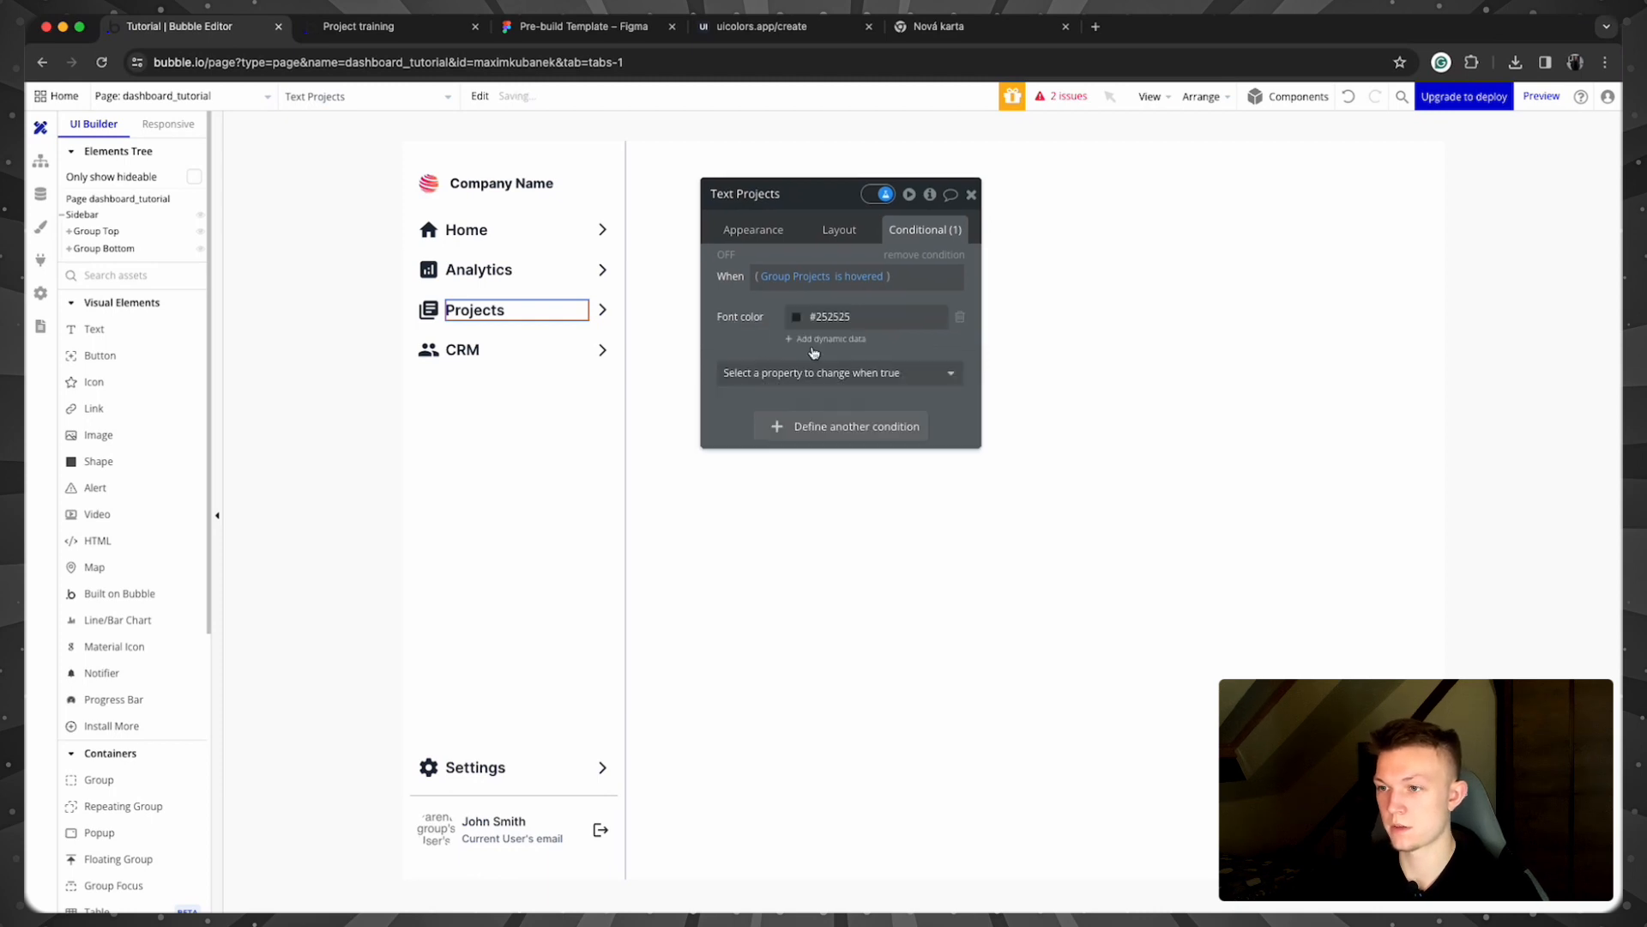
left_click(823, 317)
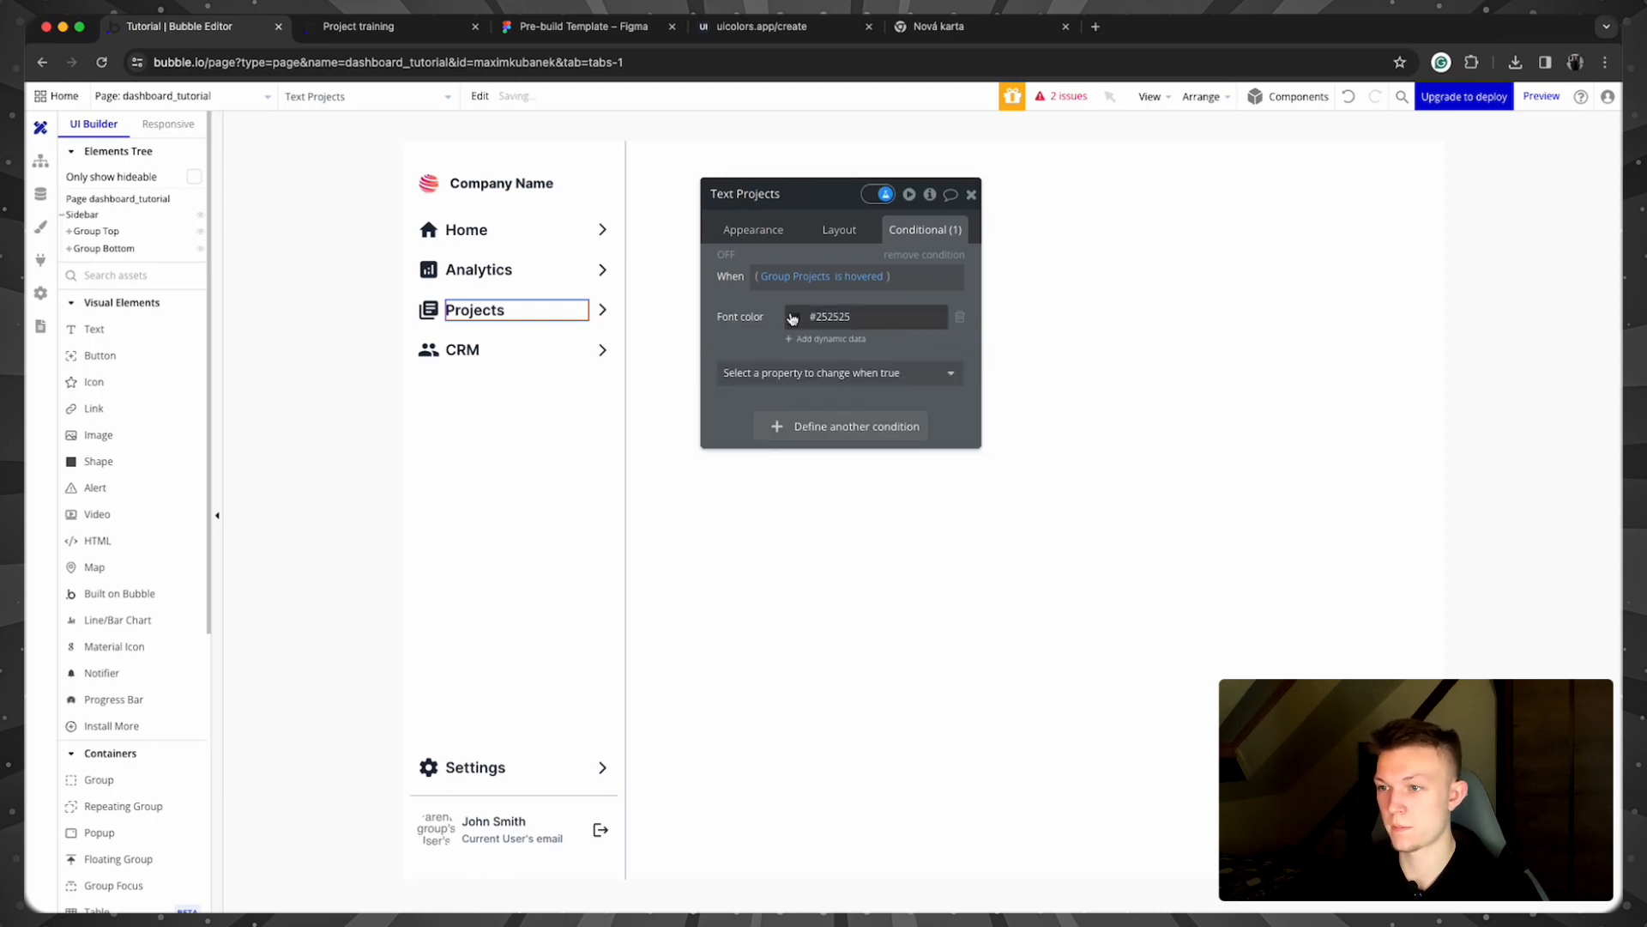
left_click(756, 358)
left_click(970, 196)
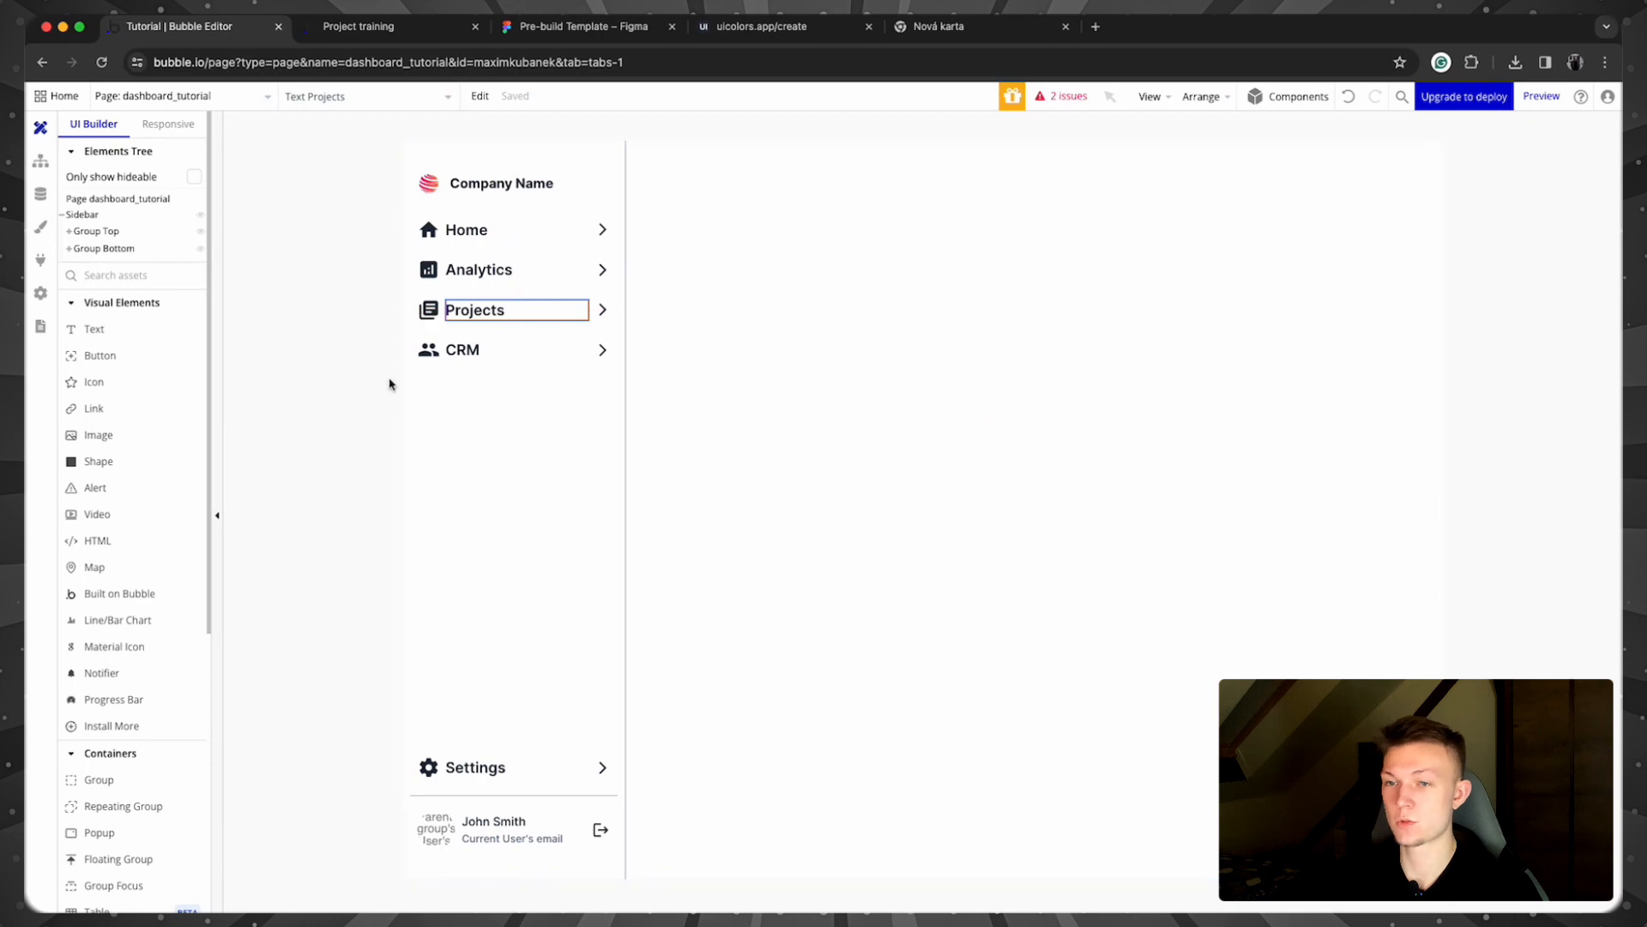
left_click(345, 334)
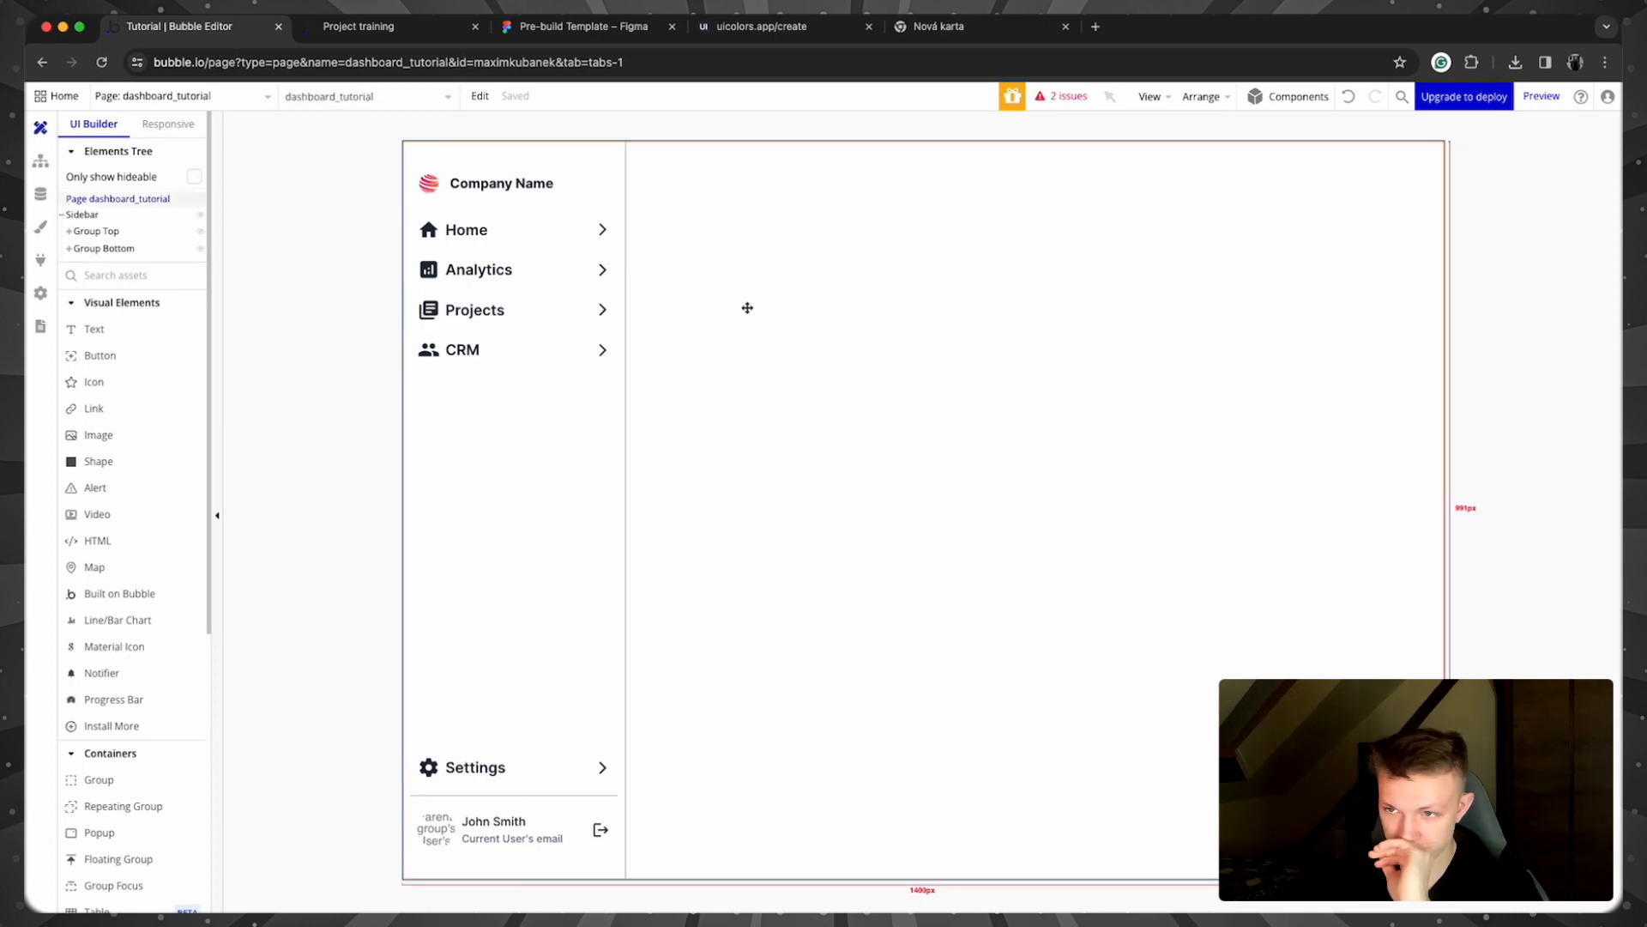
Step: Switch to the Project training tab to preview dashboard_tutorial in debug mode
left_click(388, 26)
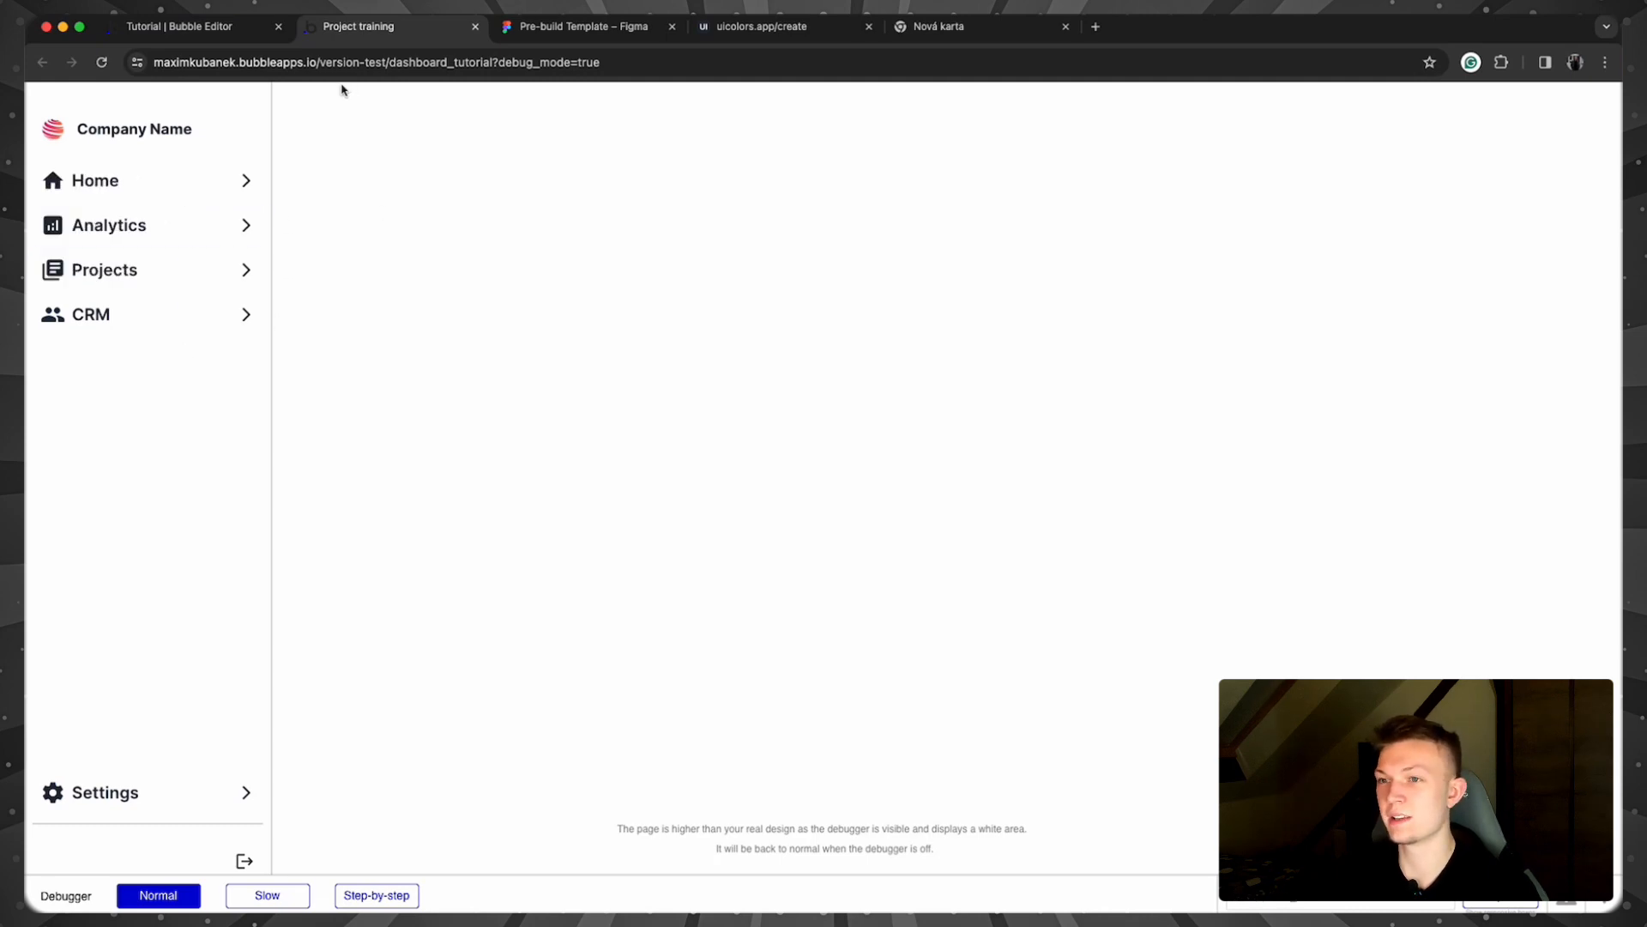
Step: Zoom the Figma Pre-build Template out to 71% and pan to the Color and Font Palettes
left_click(515, 27)
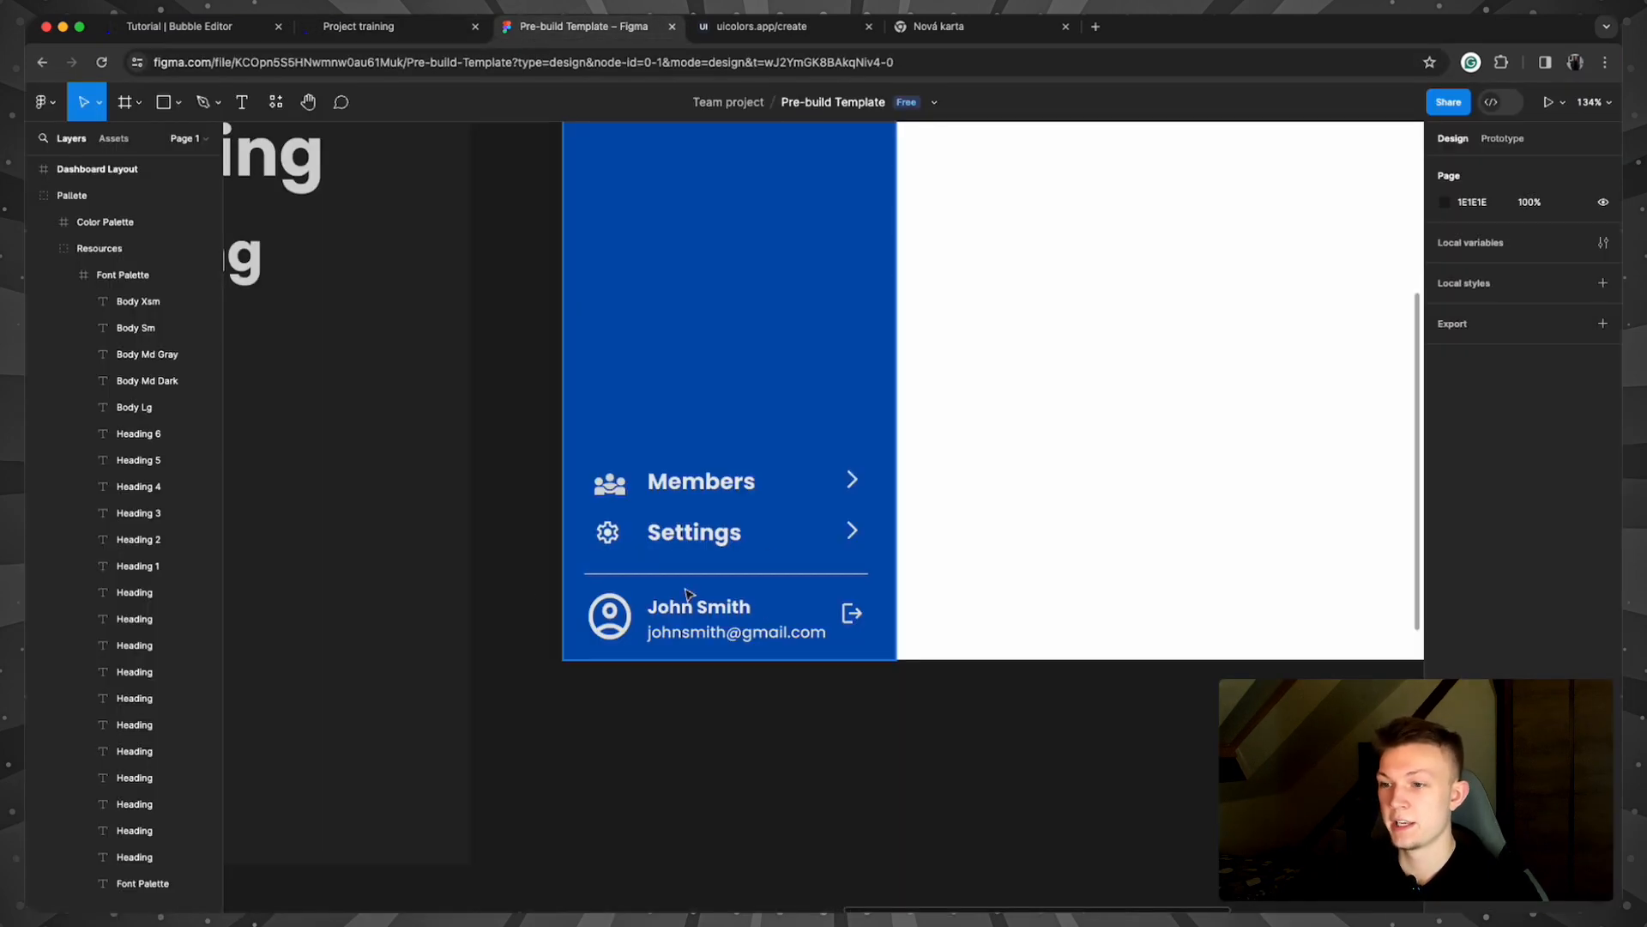
left_click_drag(585, 570, 1195, 622)
scroll(930, 570, "down", 5)
left_click_drag(501, 506, 1025, 491)
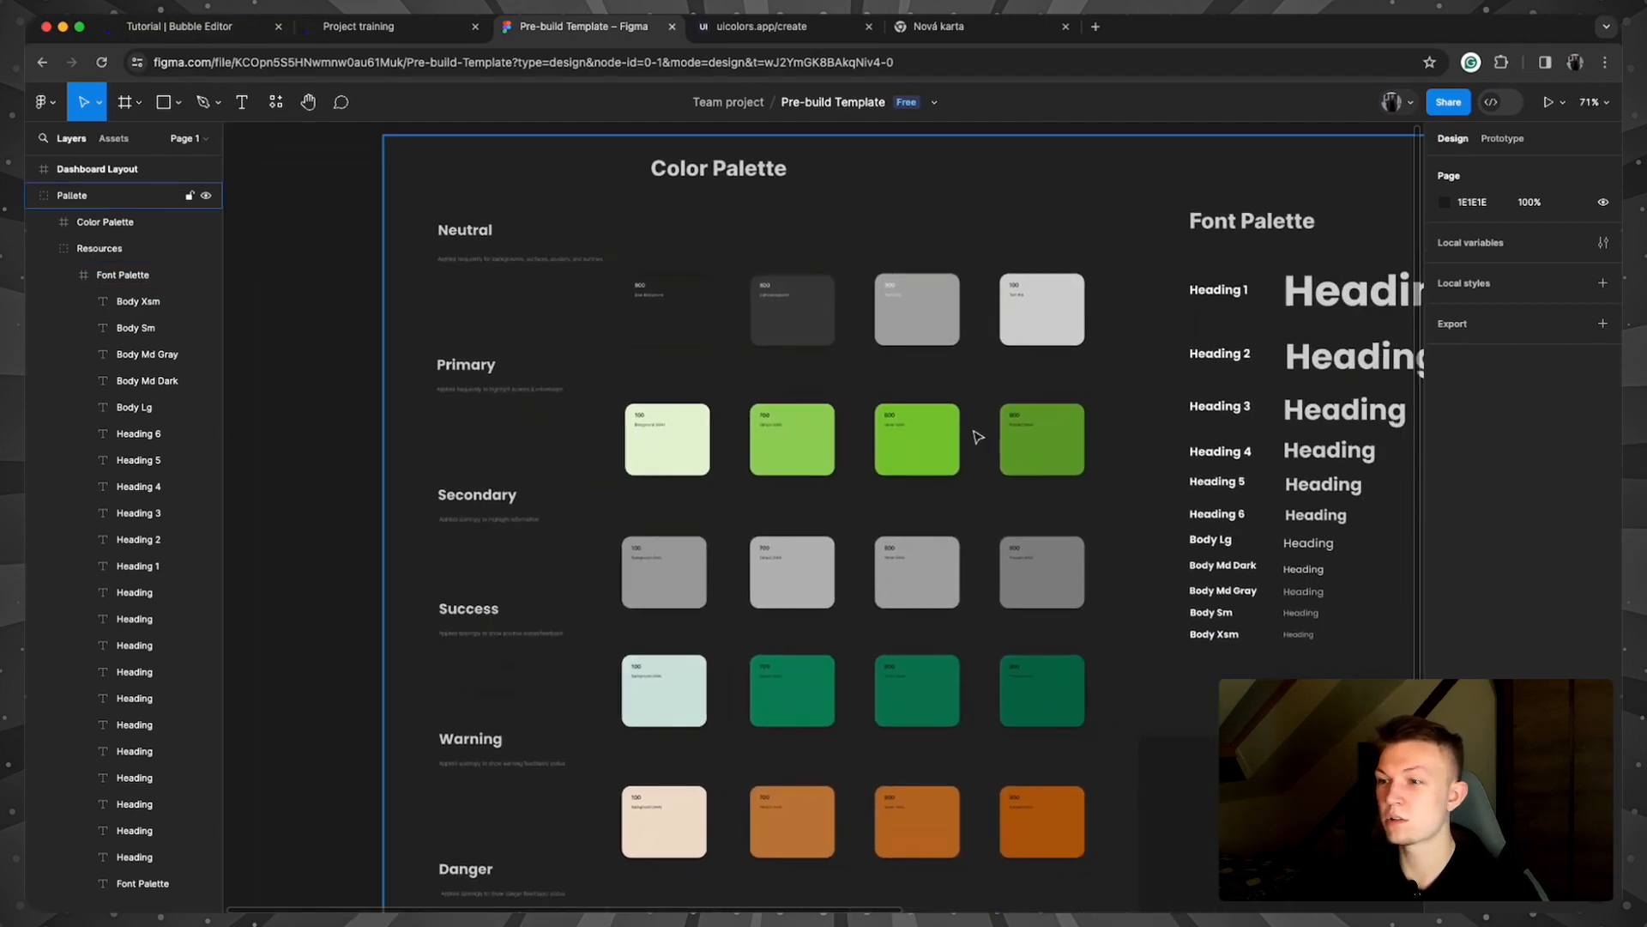
scroll(978, 436, "right", 3)
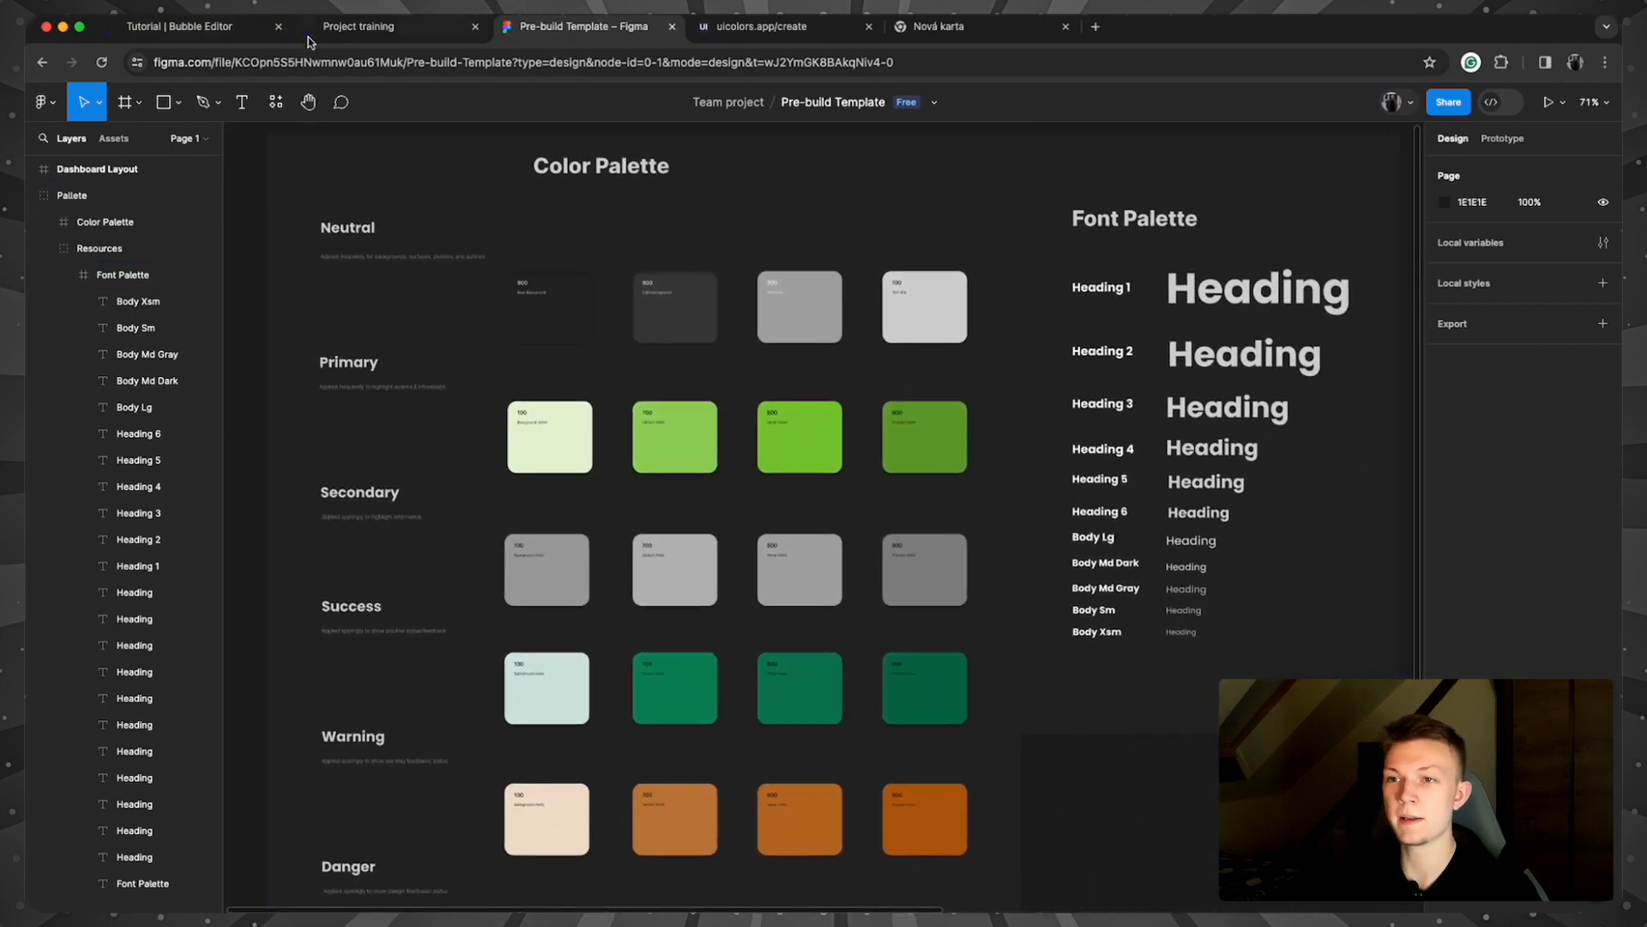
Step: Glance at the app preview, then go back to the editor's dashboard_tutorial page
left_click(143, 31)
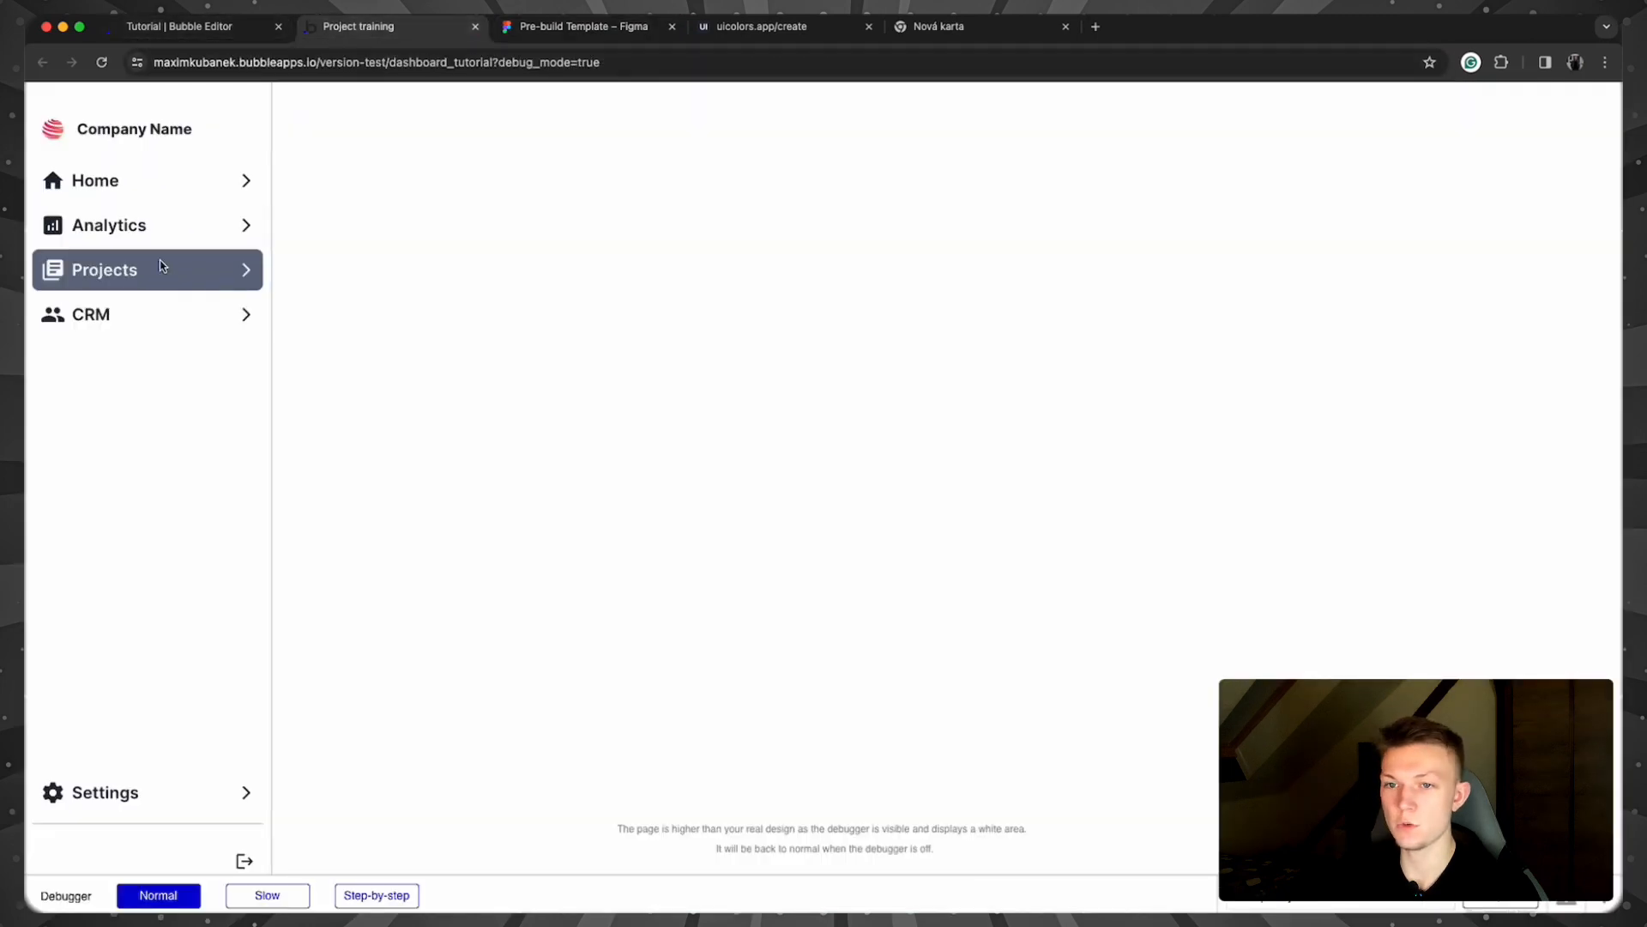
left_click(181, 26)
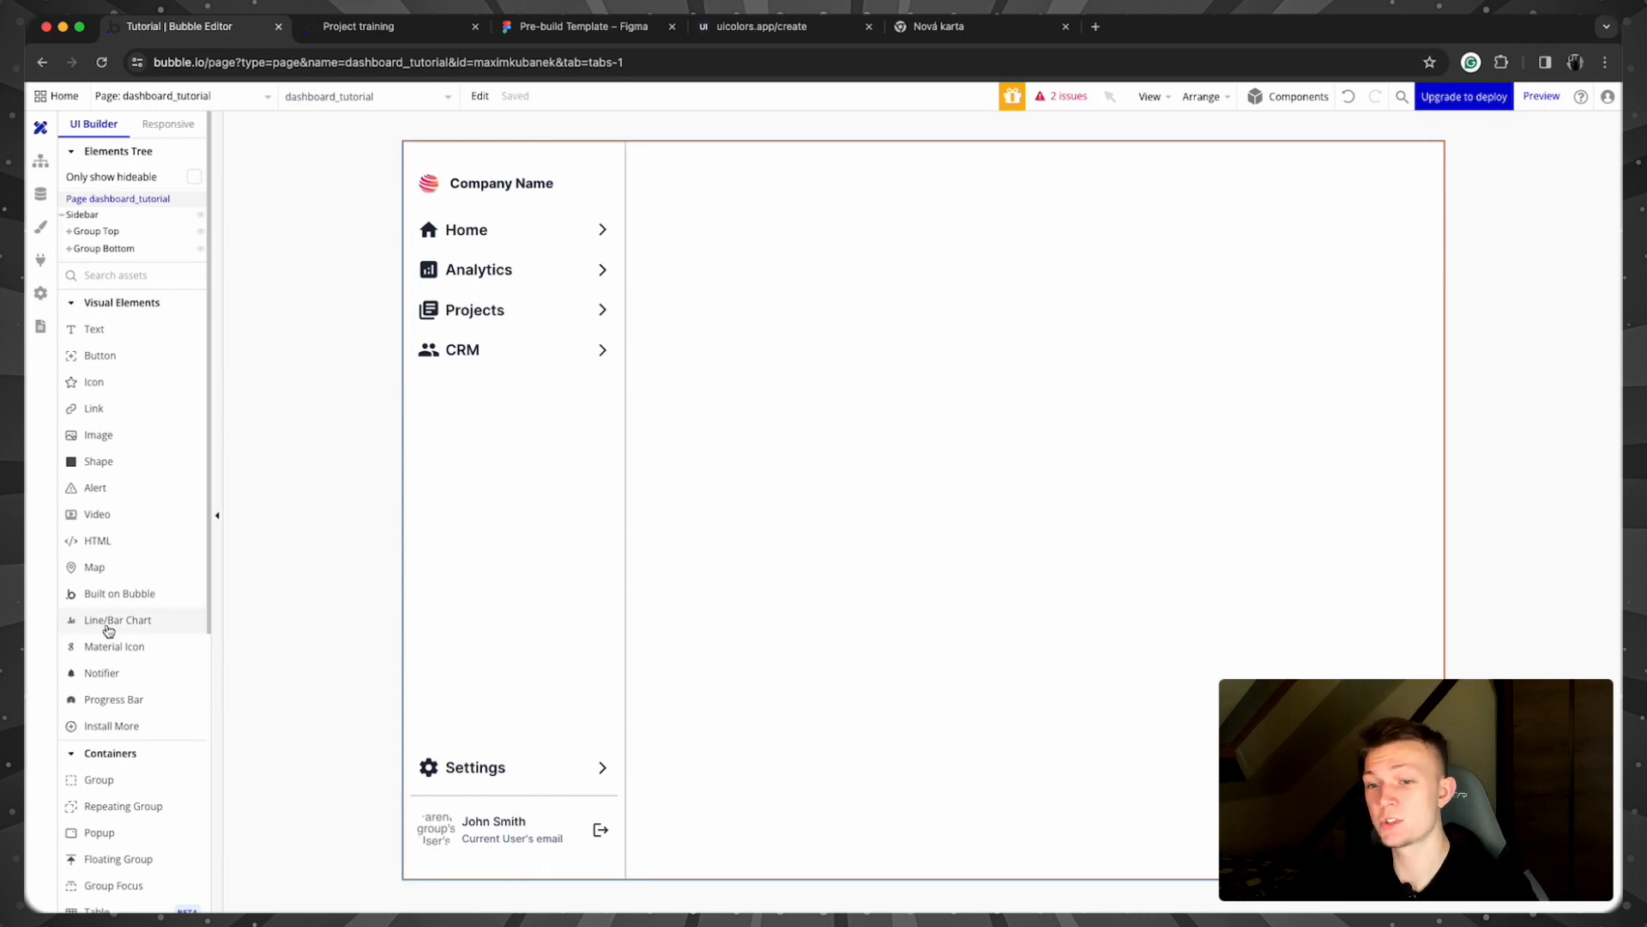
Step: Draw a Group across the content area beside the sidebar and name it 'nav - Home'
left_click(118, 786)
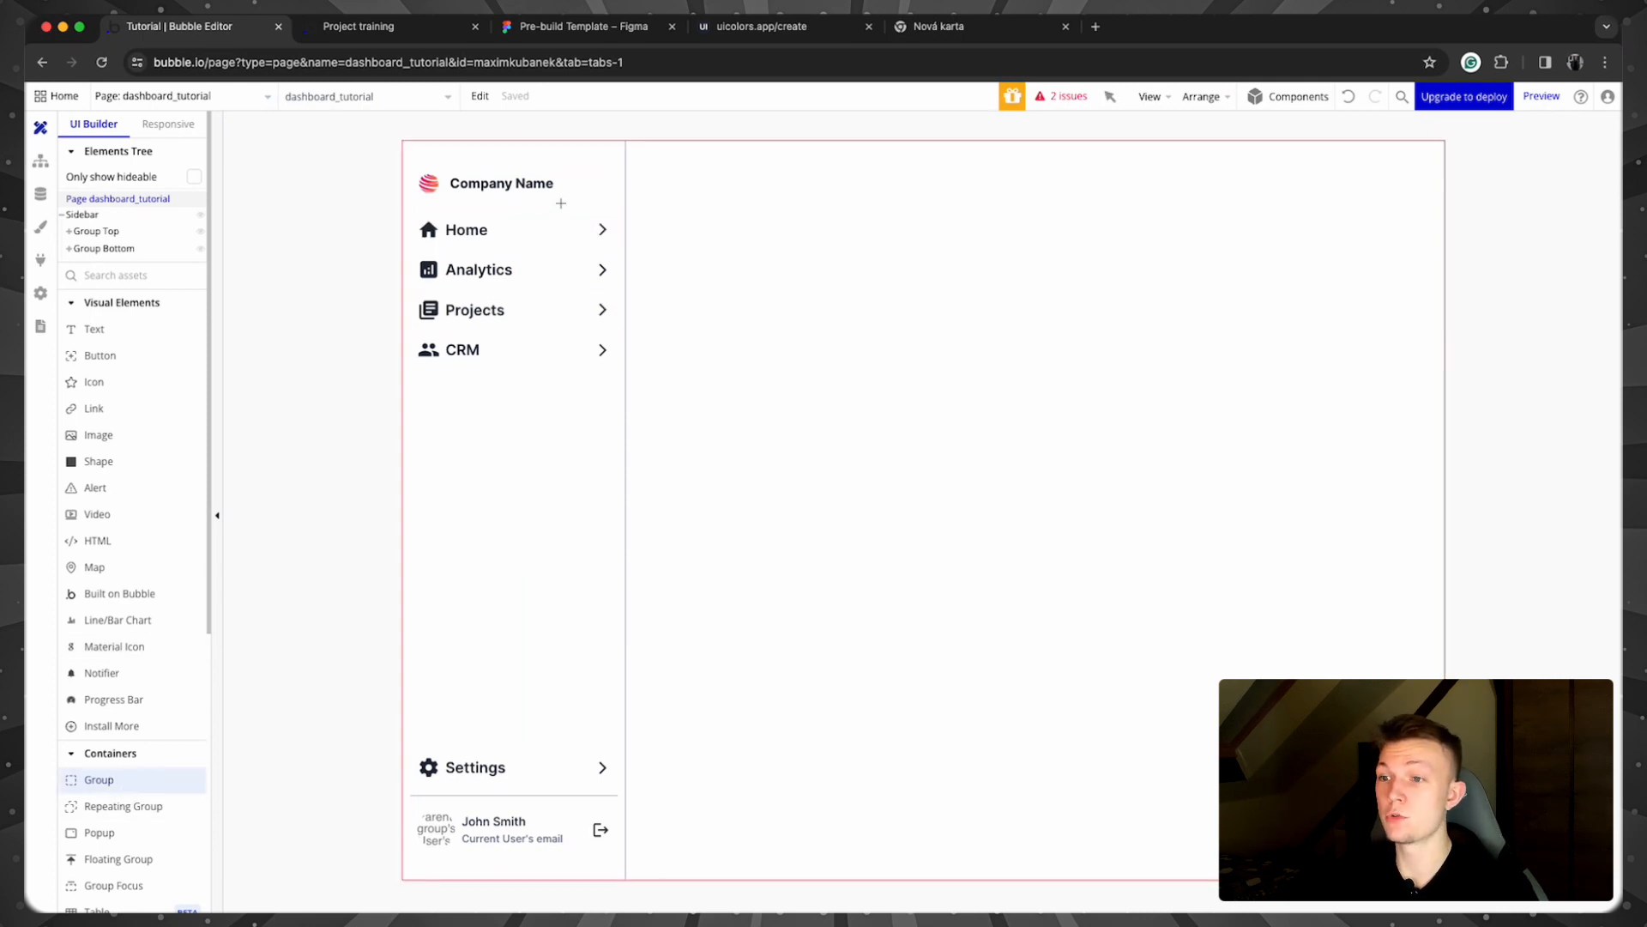
left_click_drag(674, 161, 1352, 623)
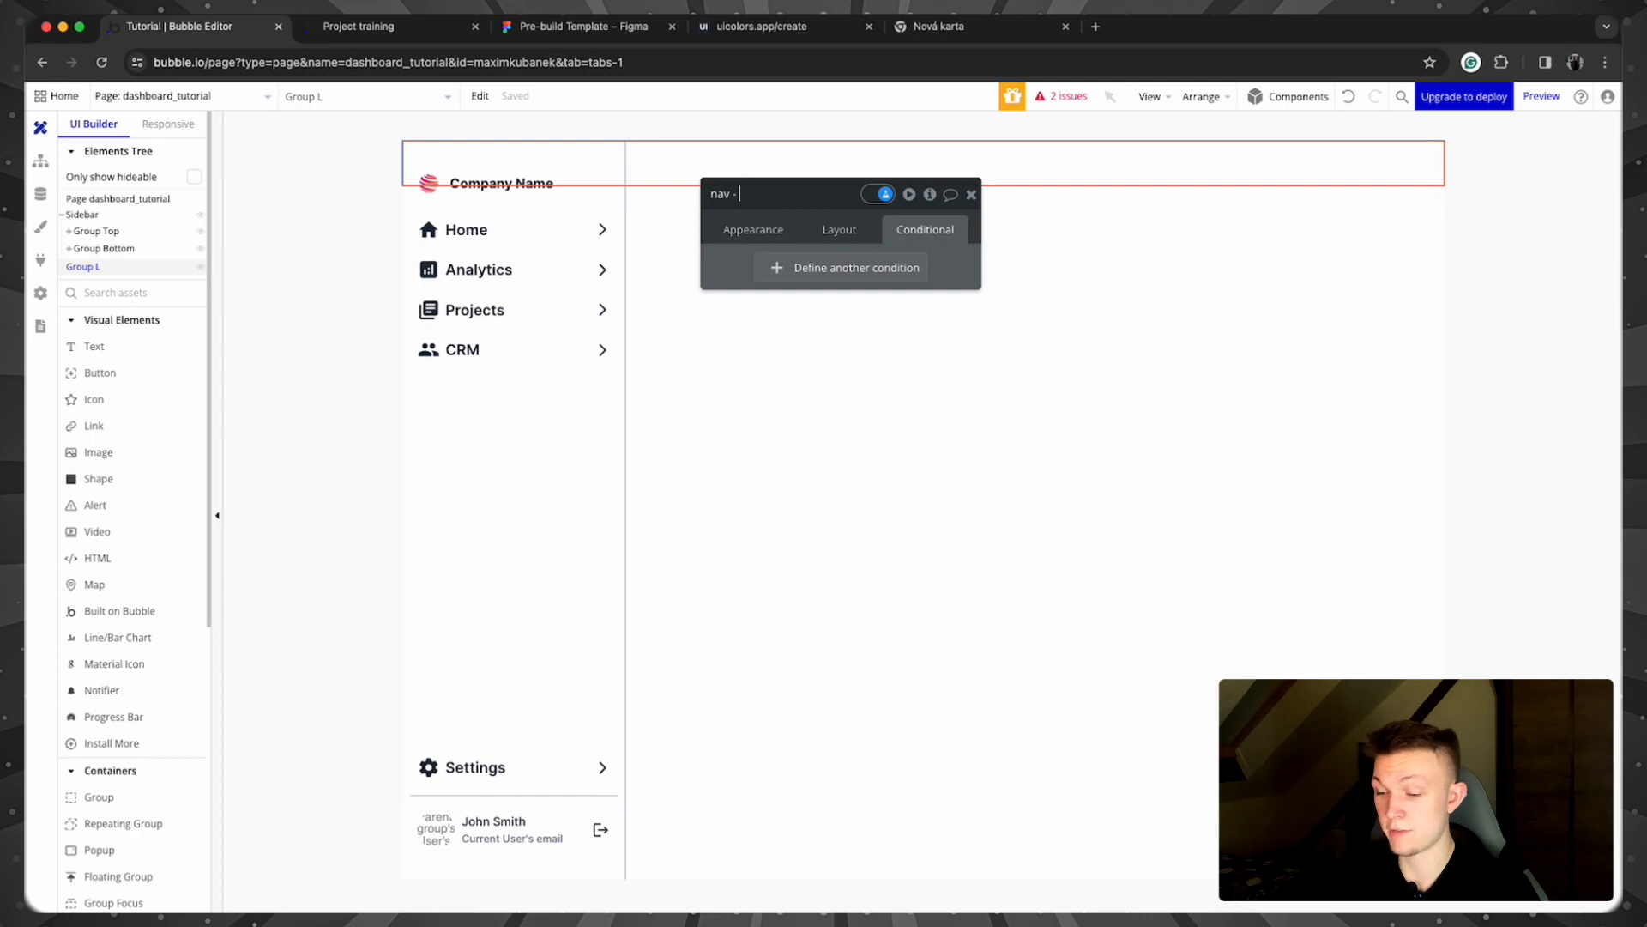
key("Return")
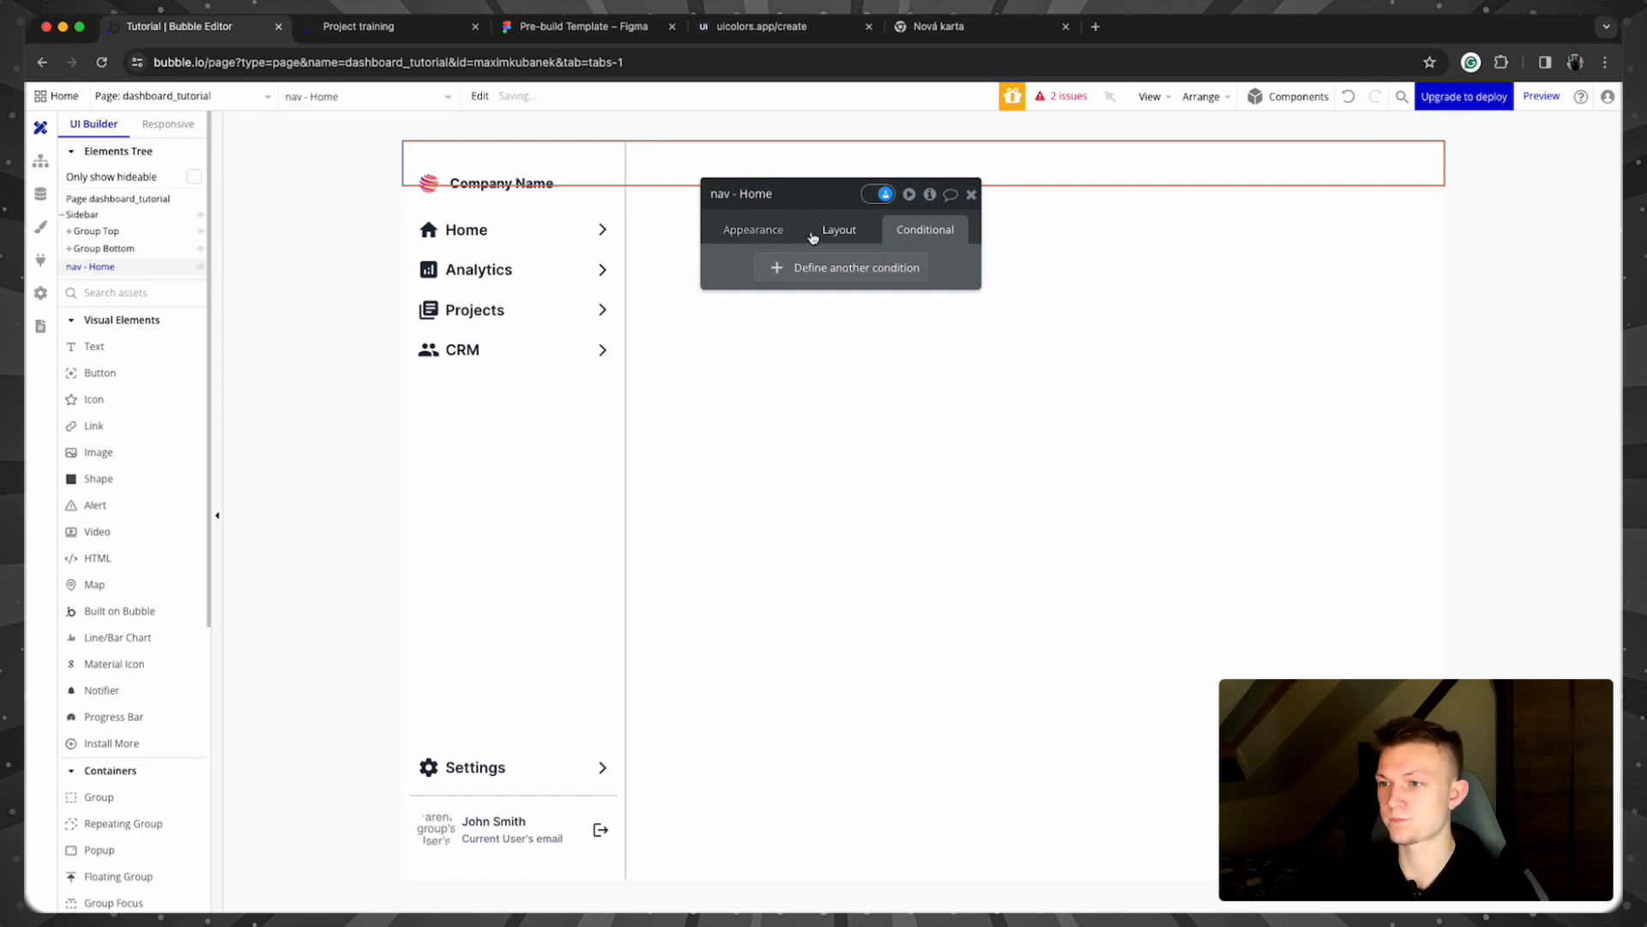
Step: Give nav - Home min width and height 0, no Fit height to content, and a 300 px left margin
left_click(828, 230)
scroll(858, 369, "down", 1)
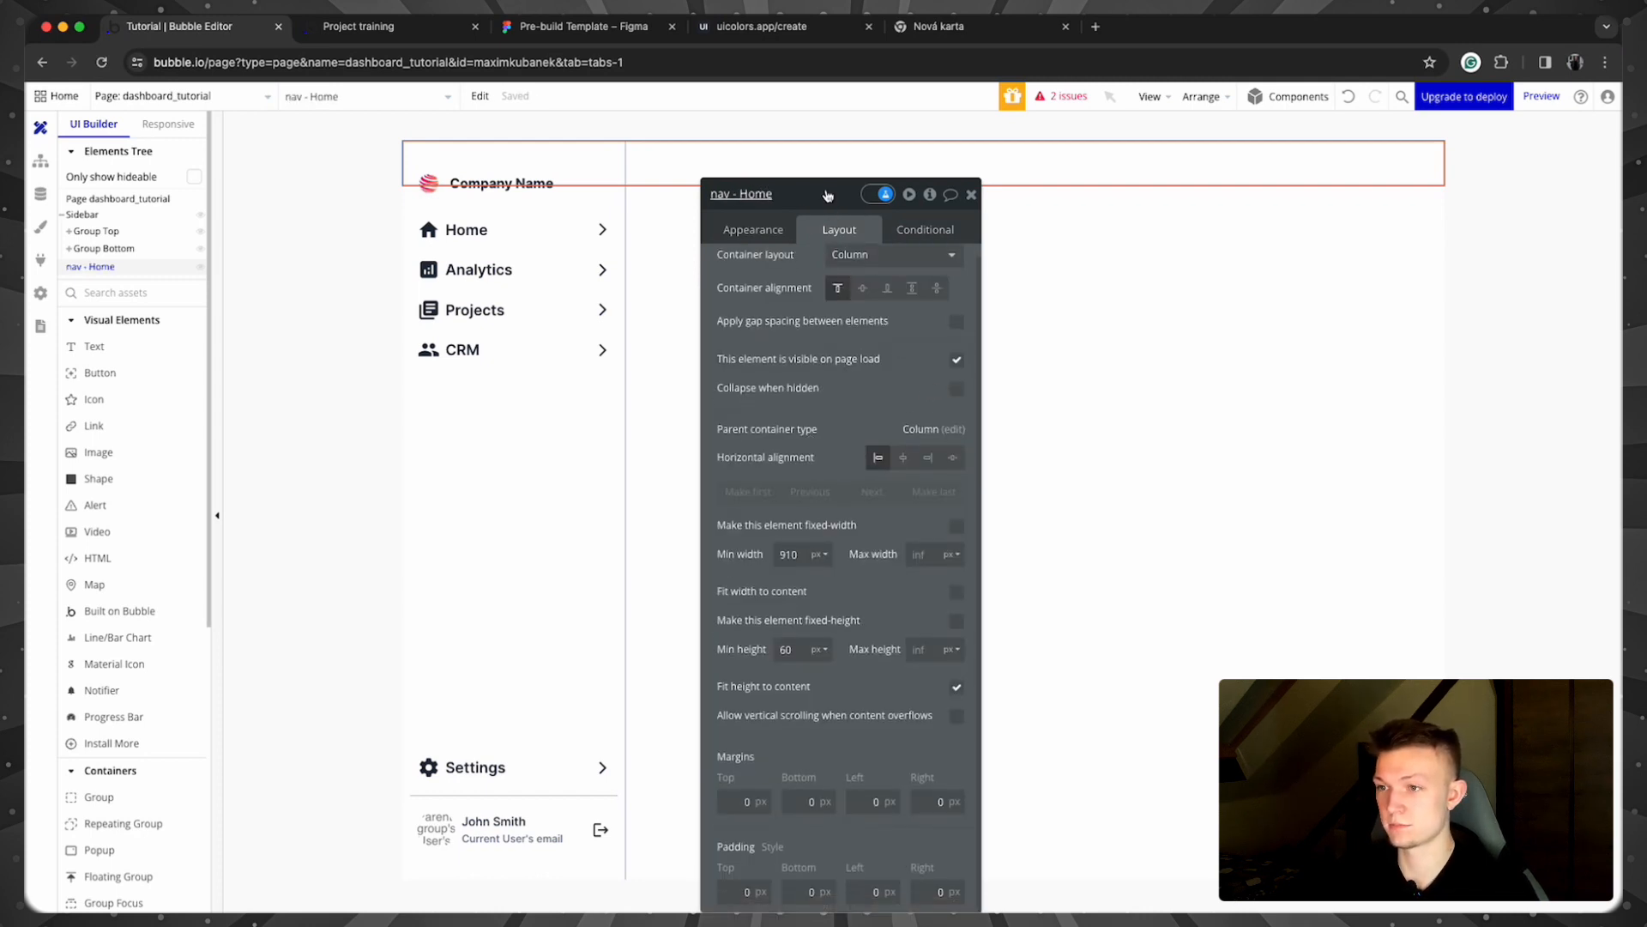
left_click_drag(817, 261, 805, 165)
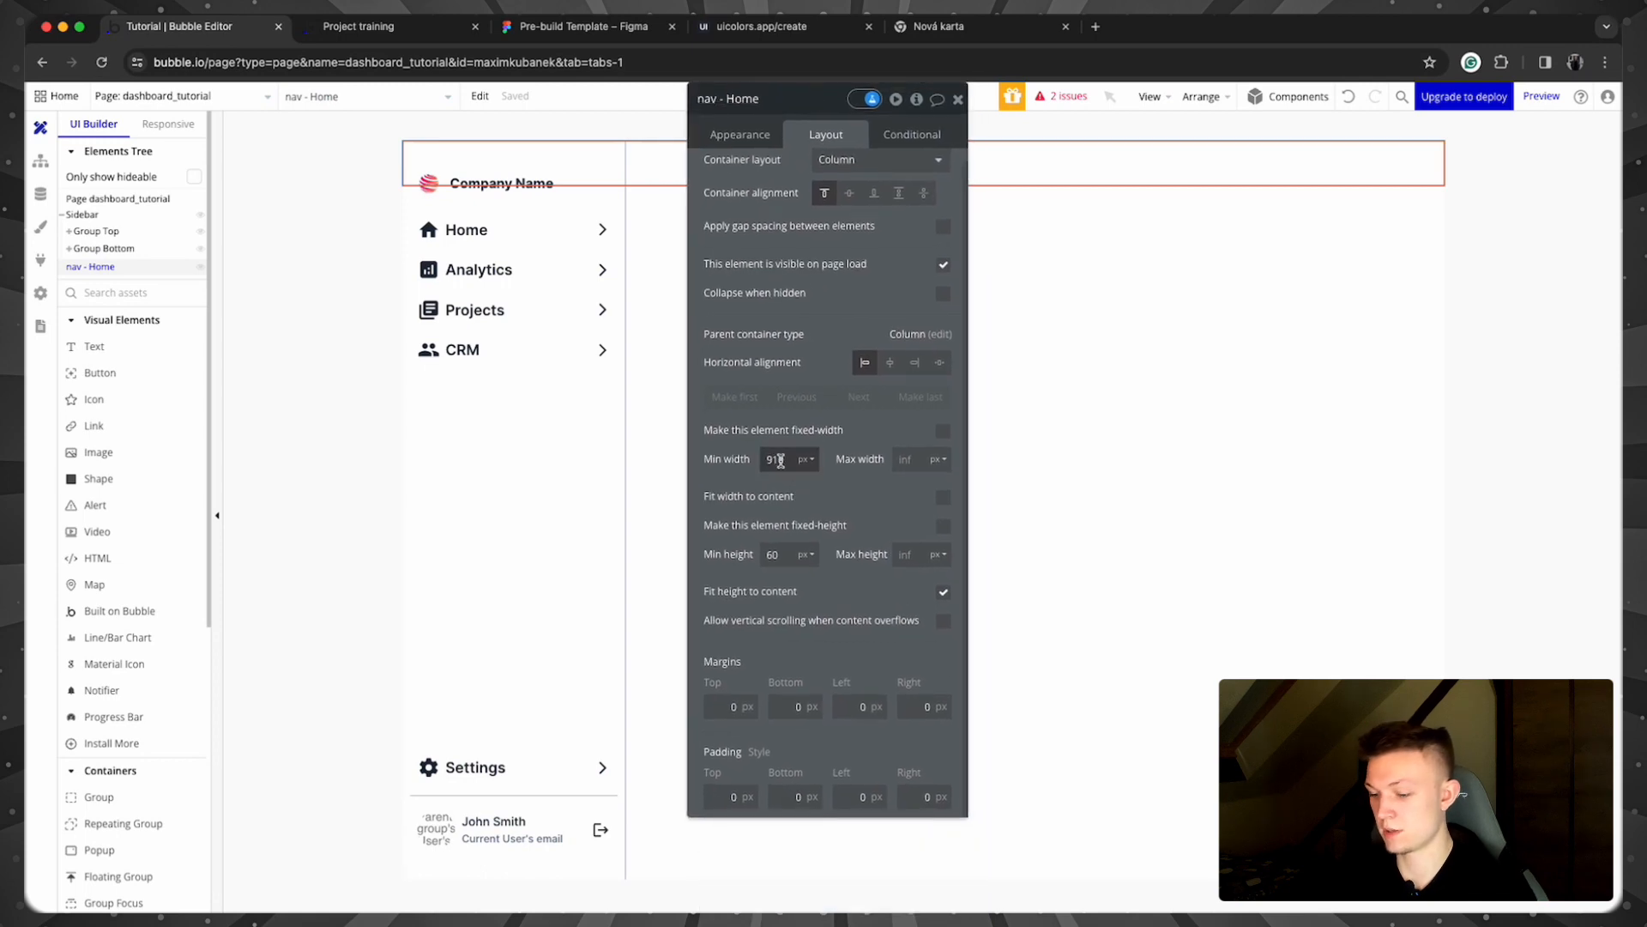
type("0")
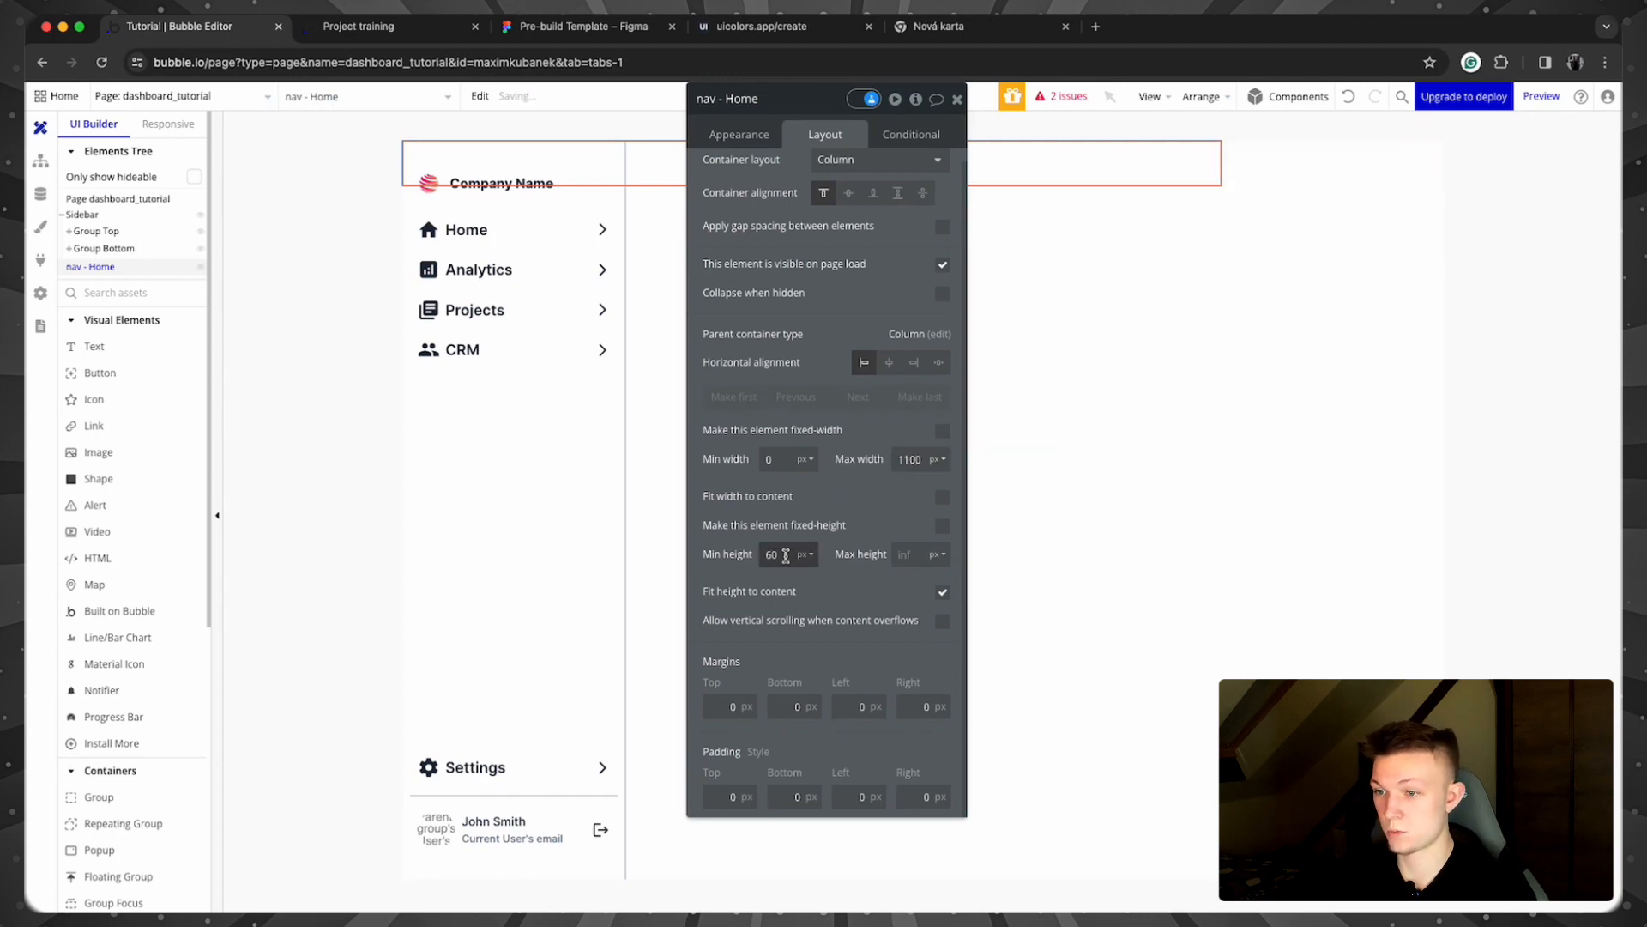
type("0")
left_click(943, 592)
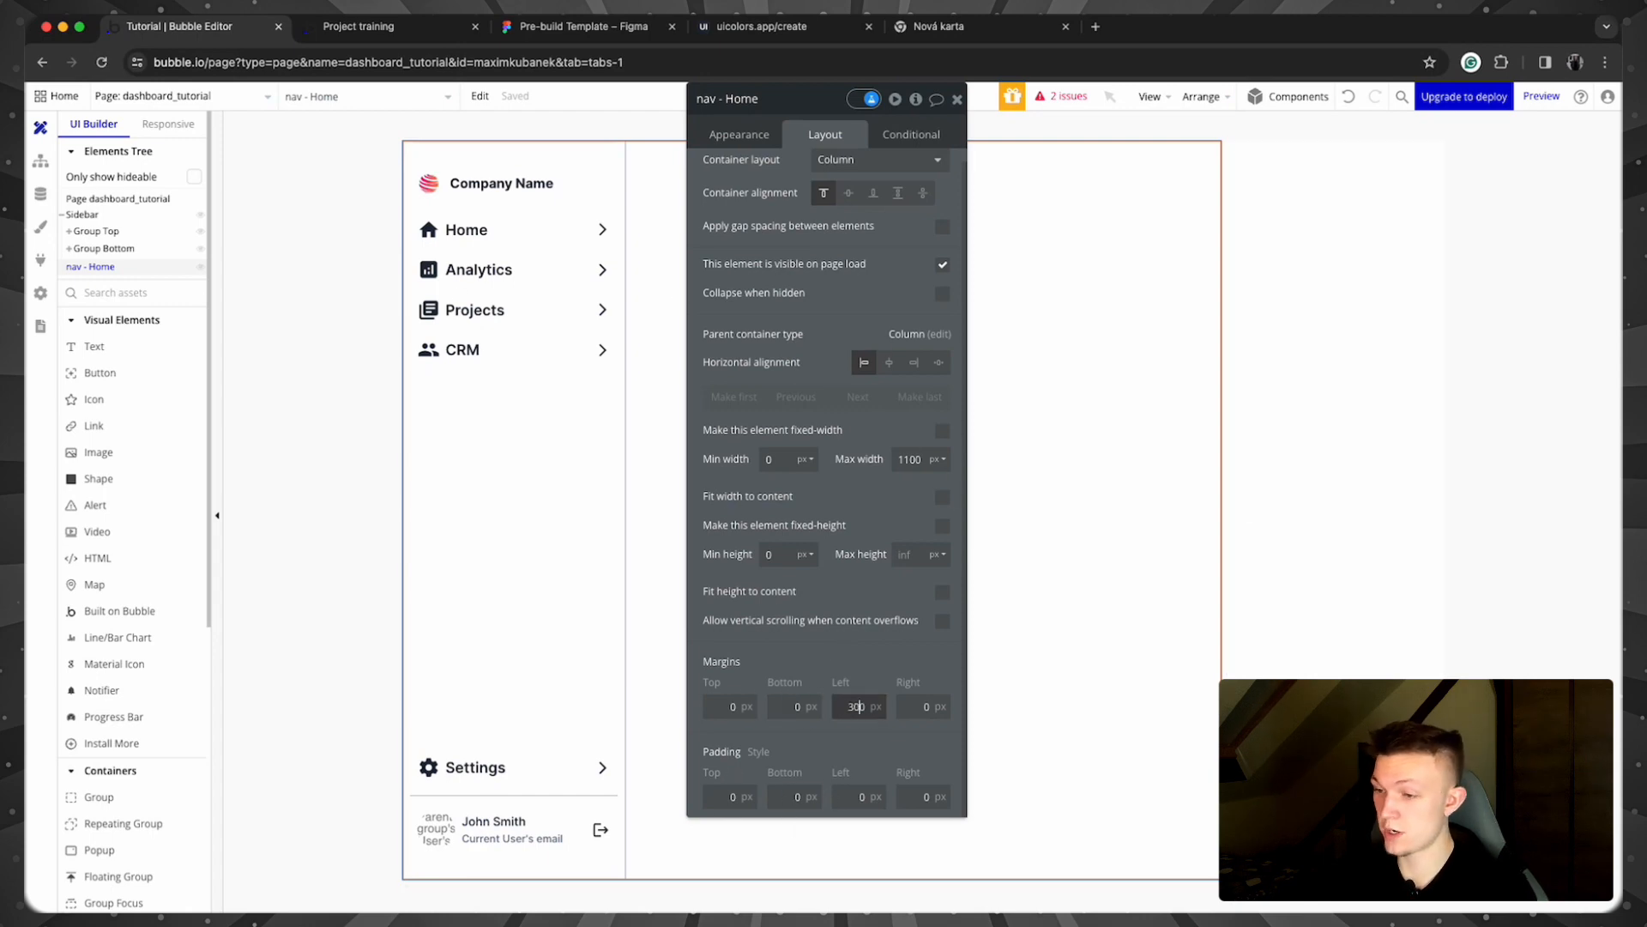
left_click(563, 453)
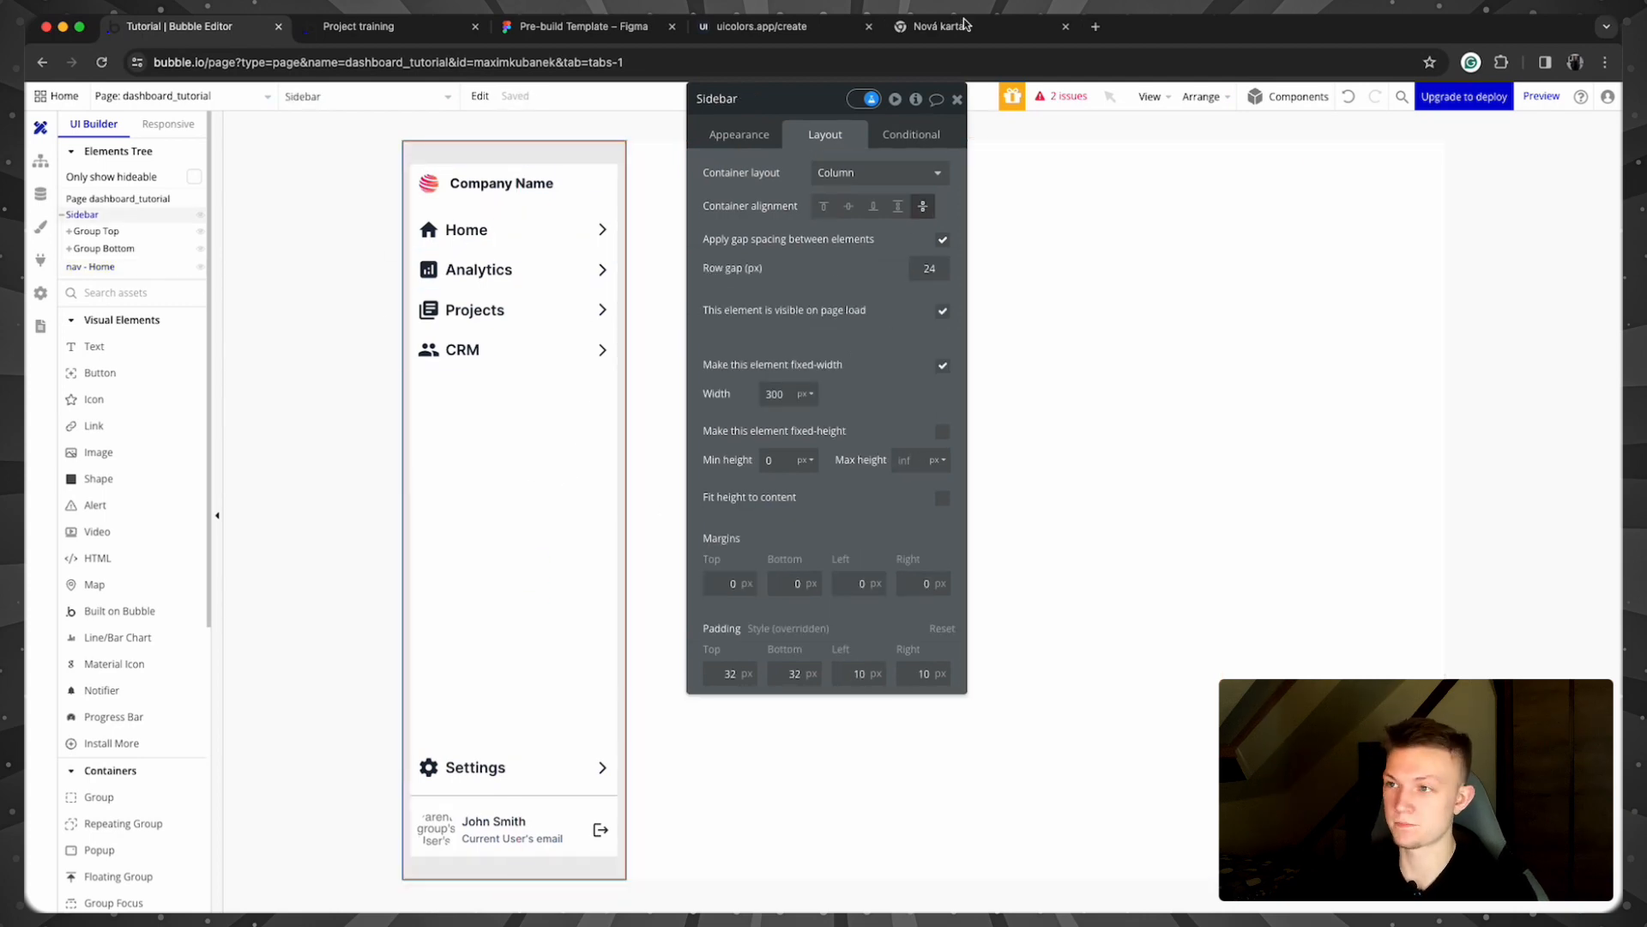
left_click(958, 100)
left_click(924, 283)
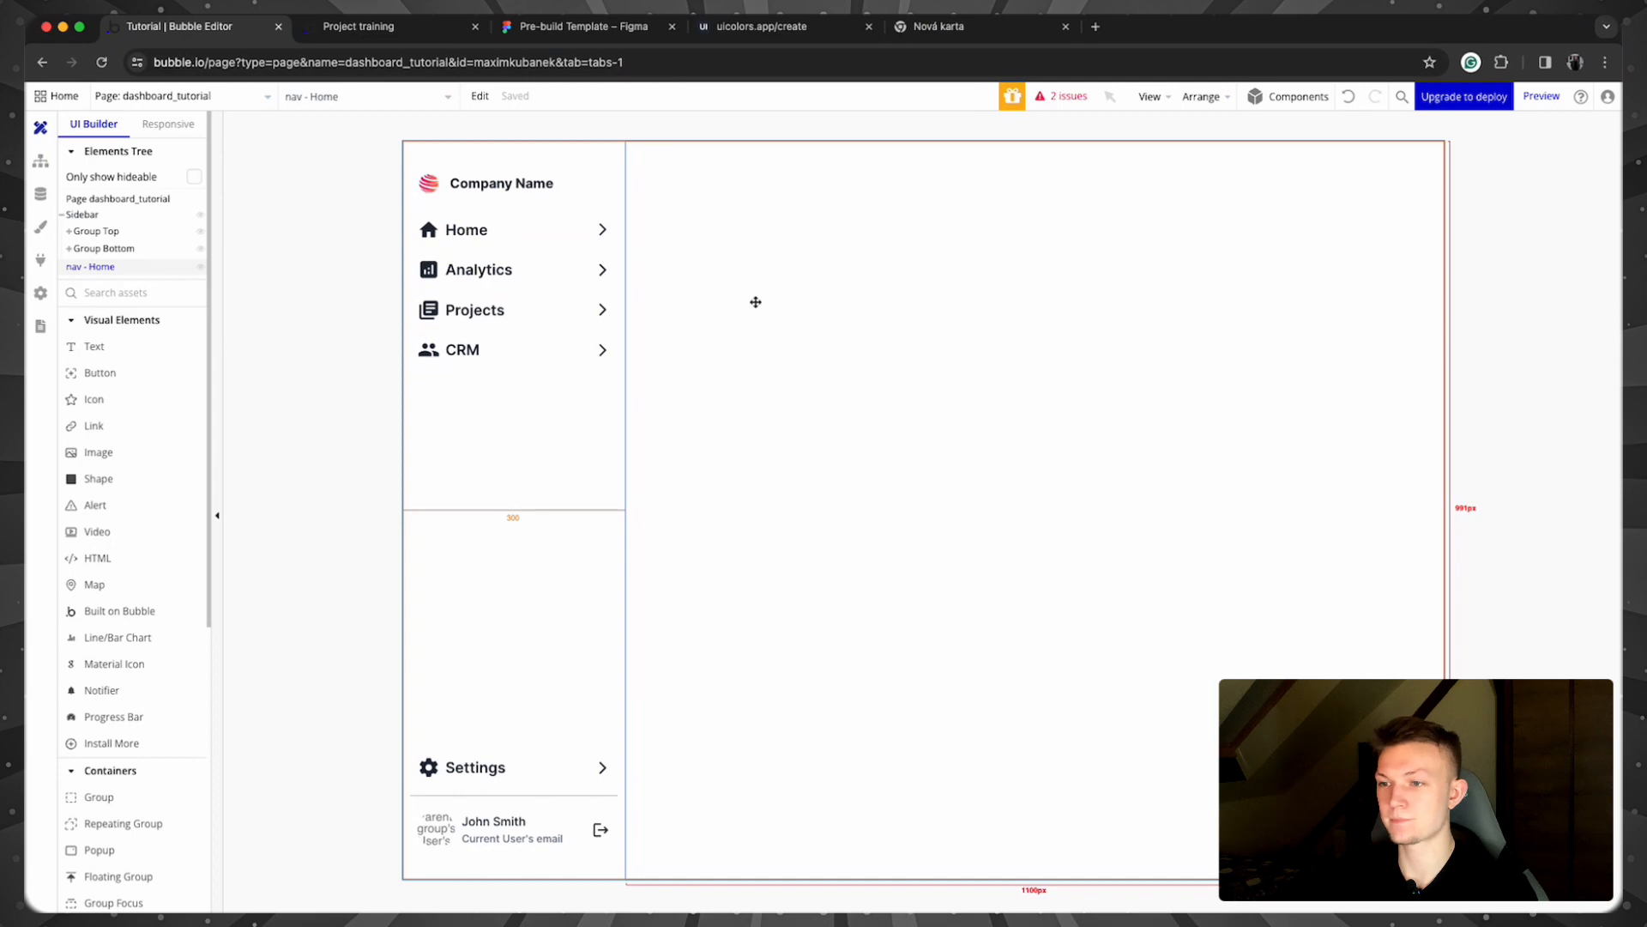
Step: Give the nav - Home group a flat color background of Neutral 200
double_click(755, 302)
left_click(736, 135)
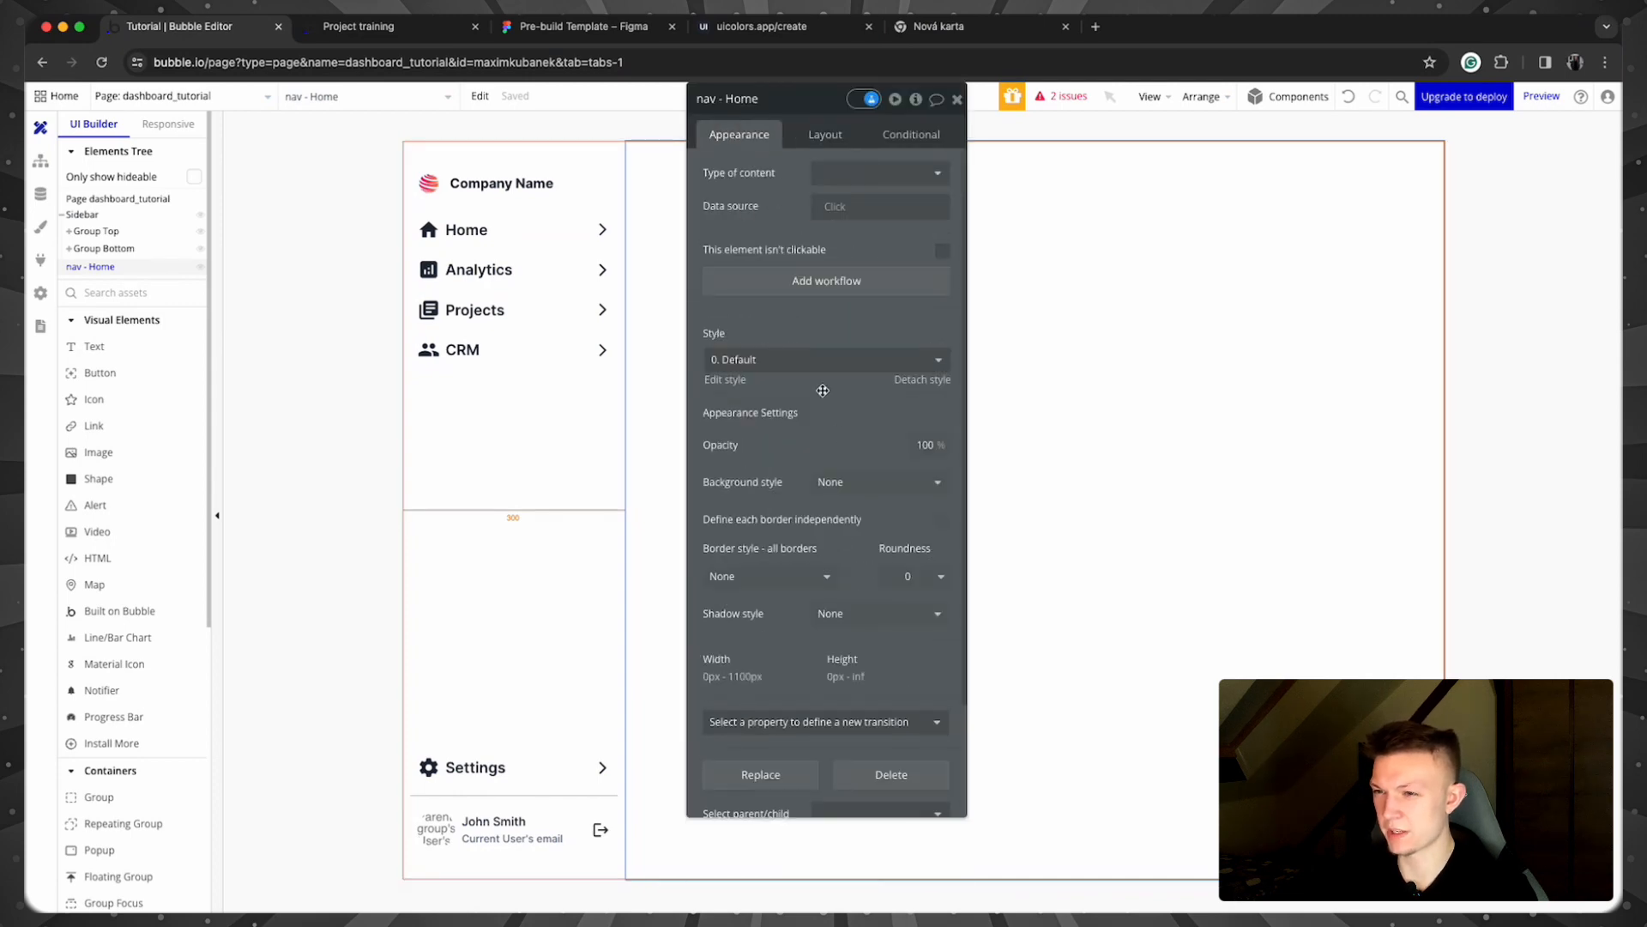
left_click(858, 483)
left_click(874, 555)
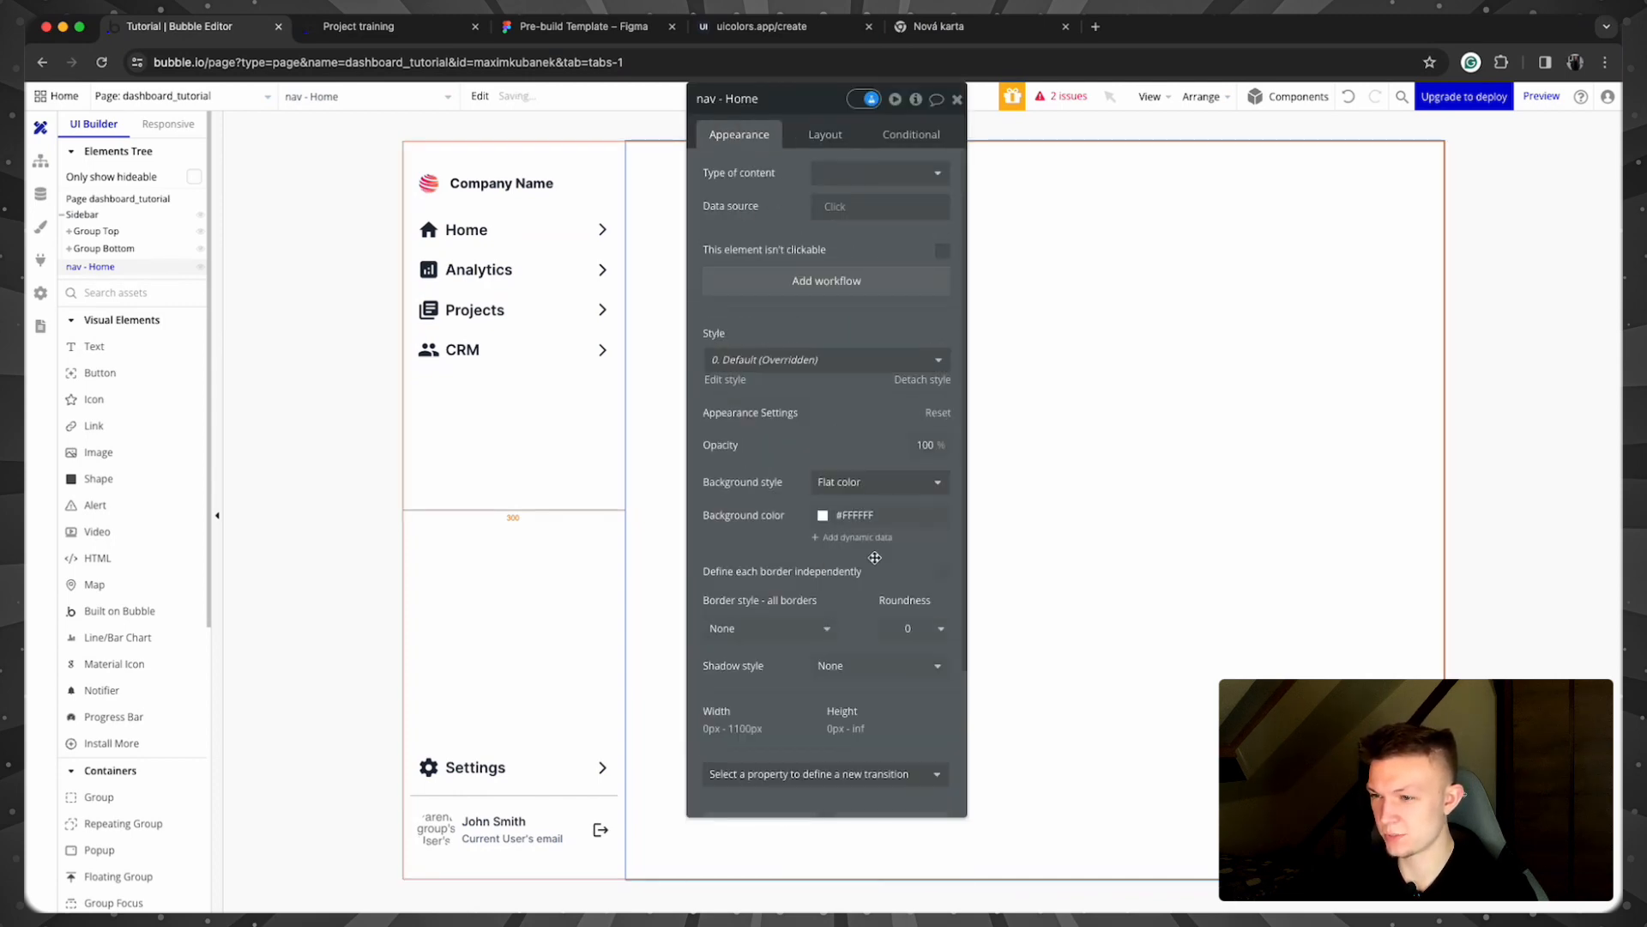
left_click(825, 517)
left_click(848, 755)
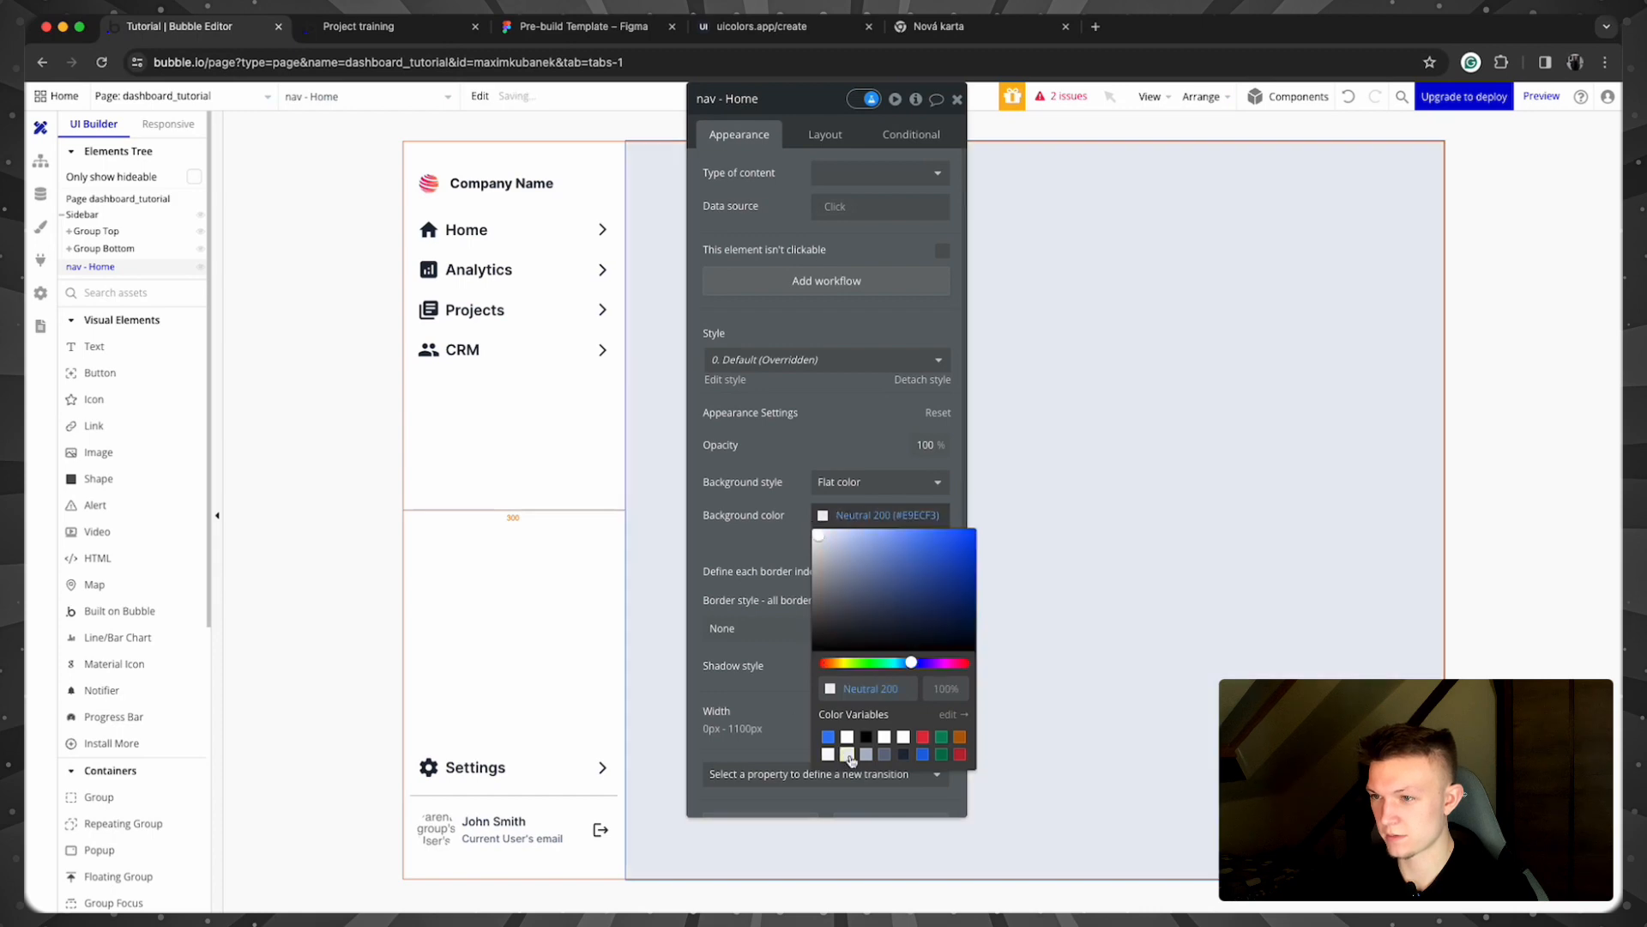
left_click(389, 524)
left_click(956, 99)
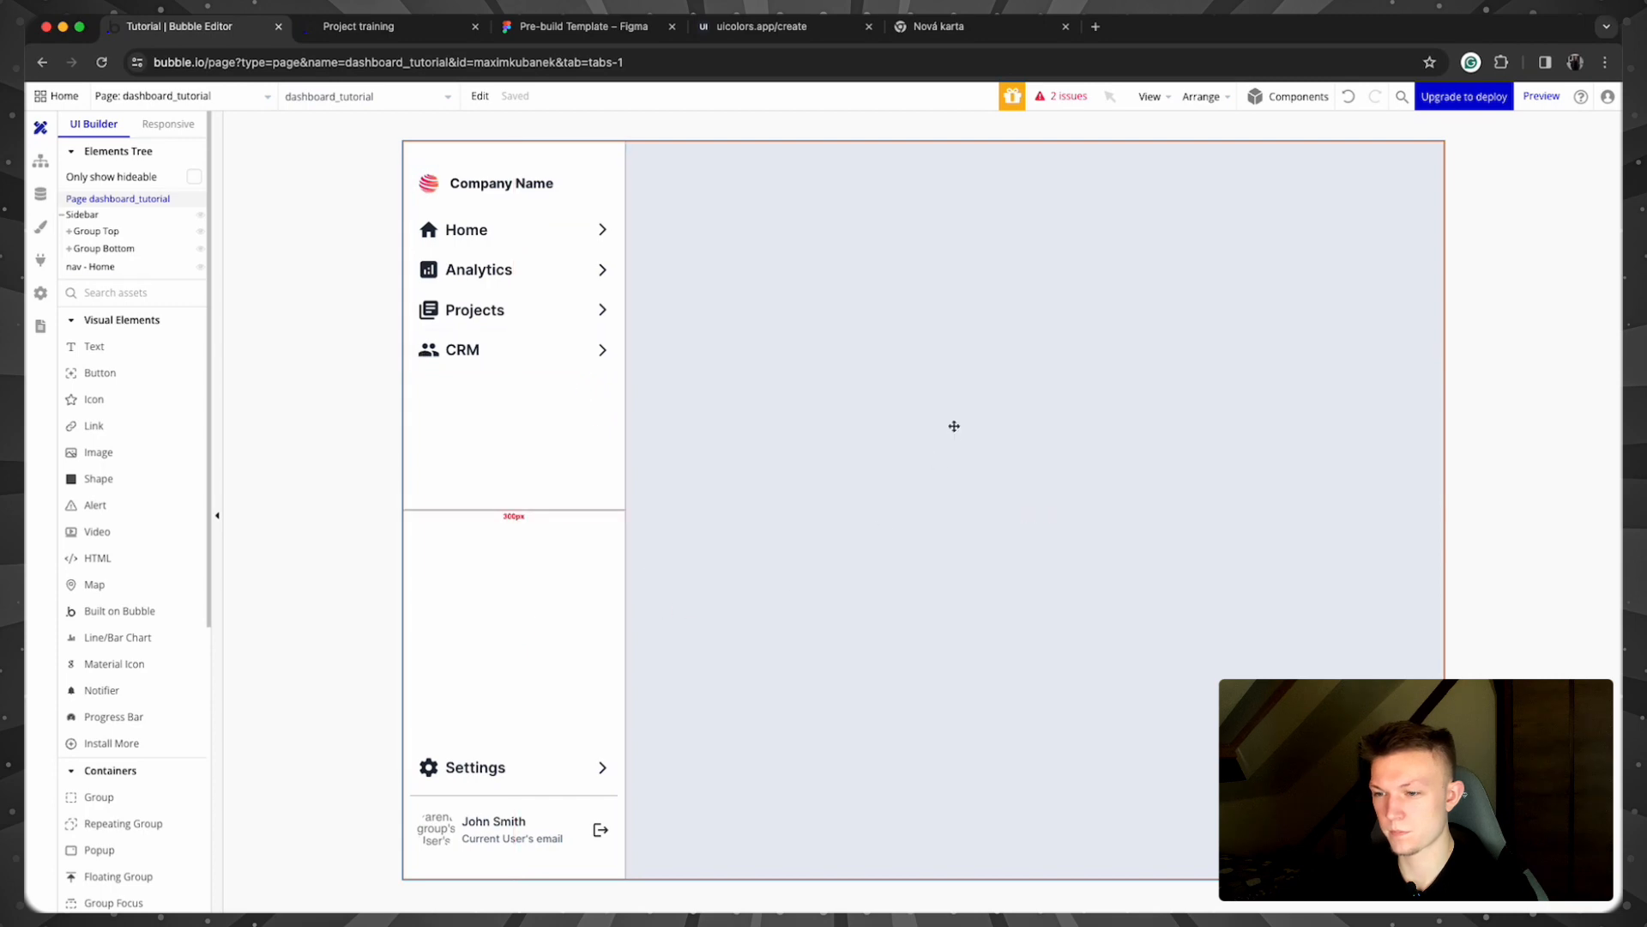
Step: Set the nav - Home group's padding values to 32 px
left_click(738, 530)
double_click(773, 398)
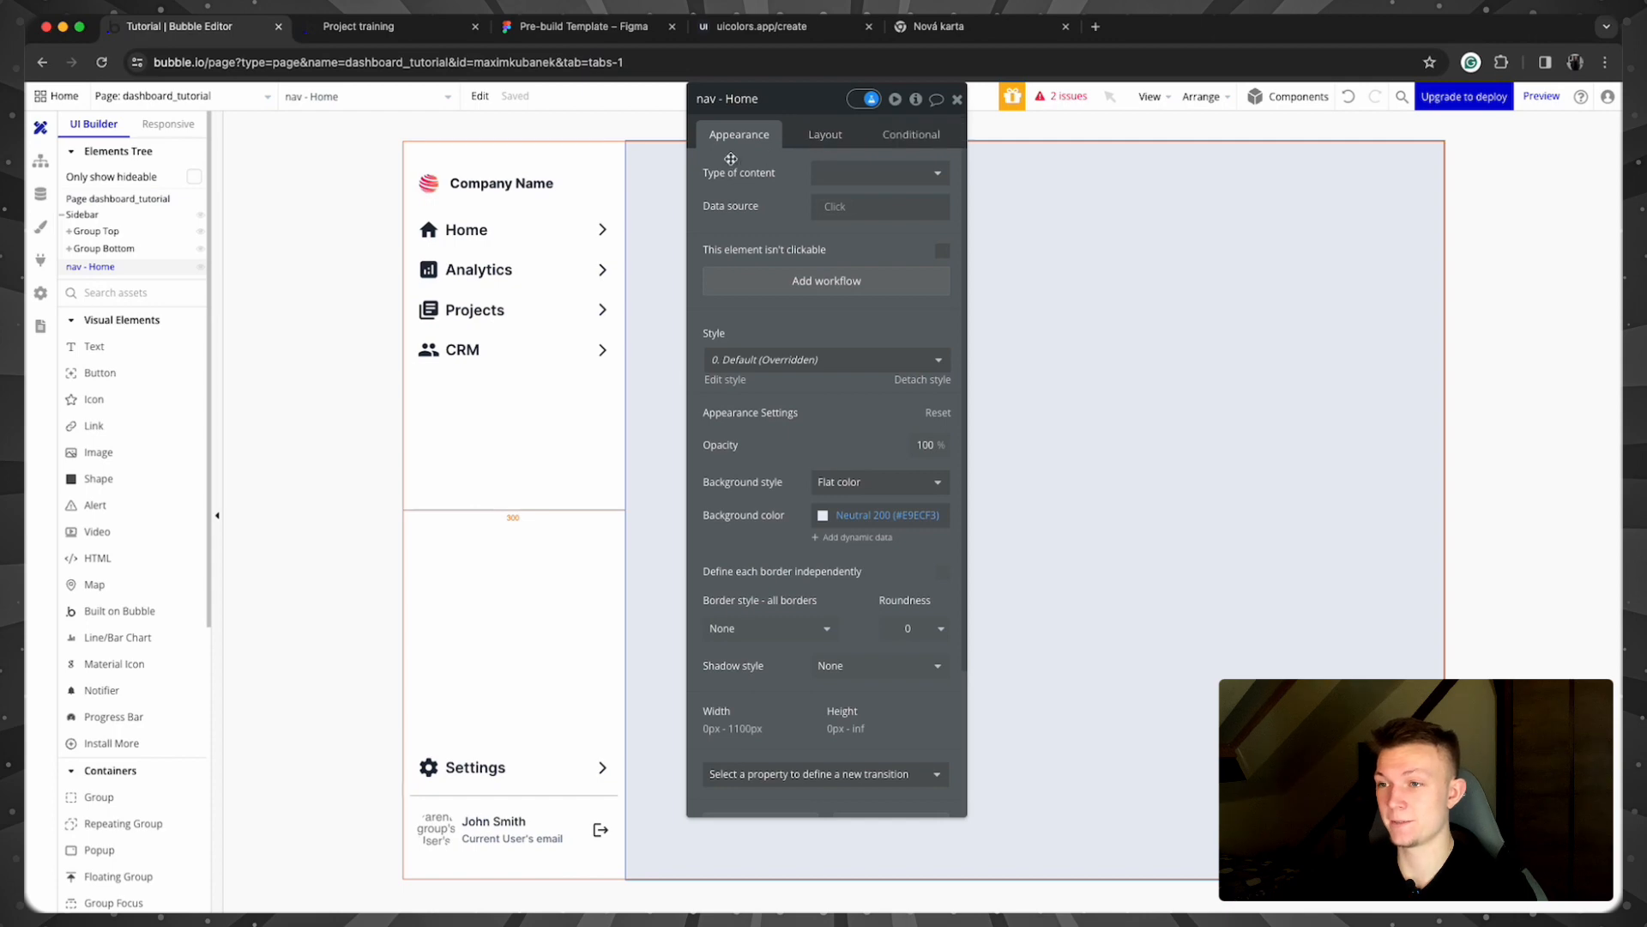
left_click(829, 135)
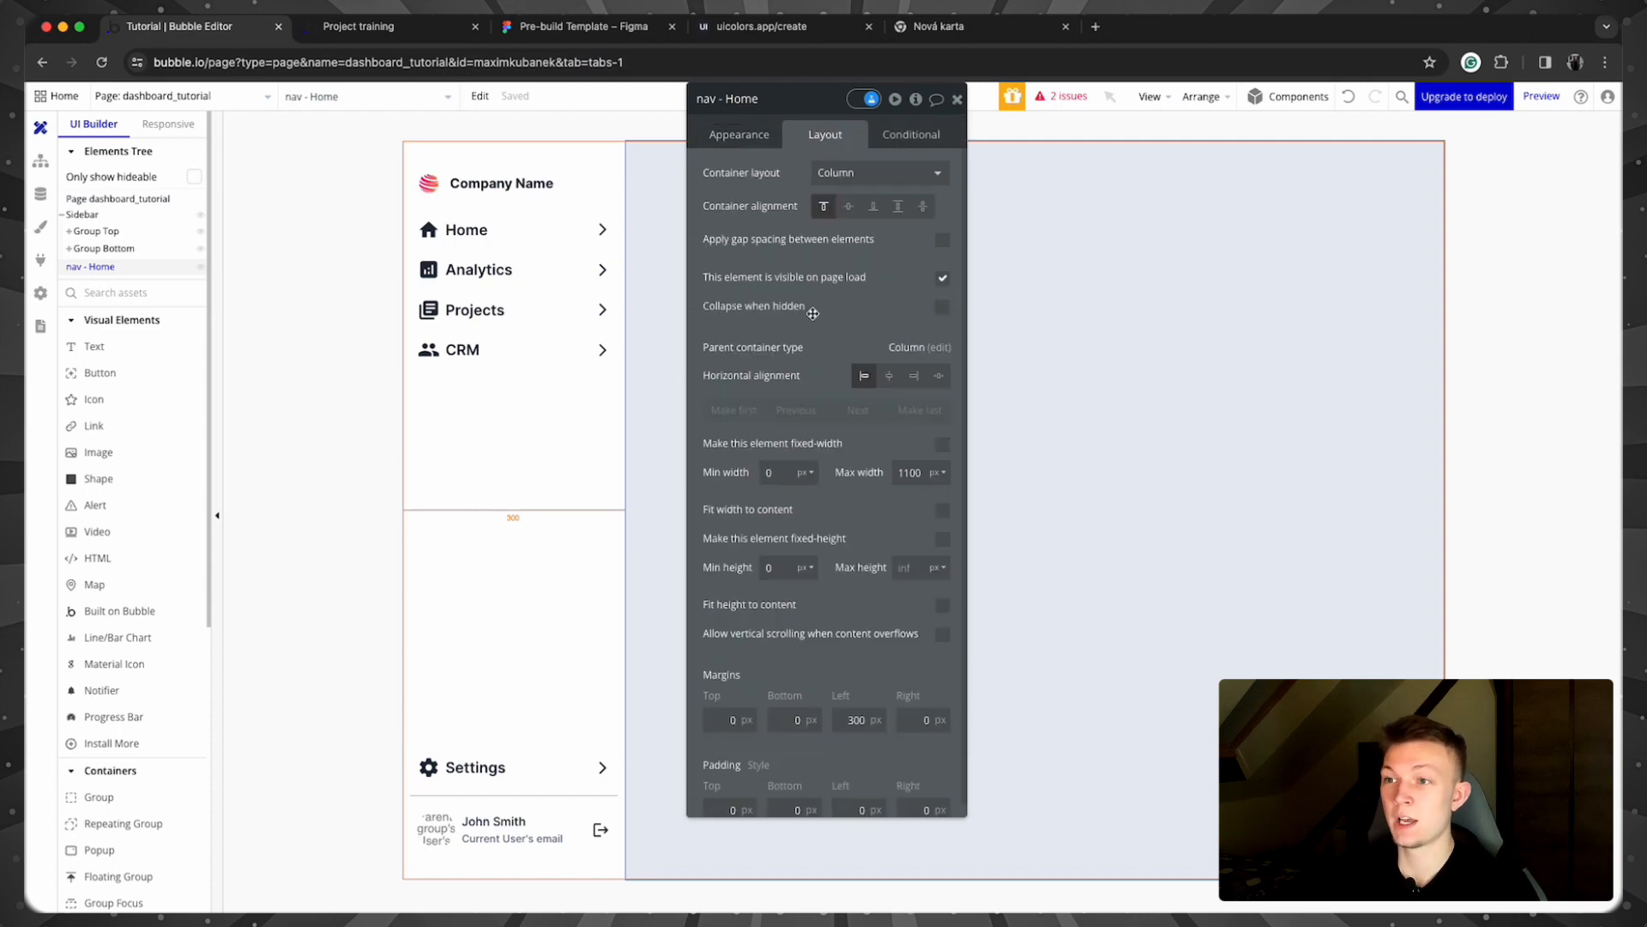
scroll(826, 622, "down", 1)
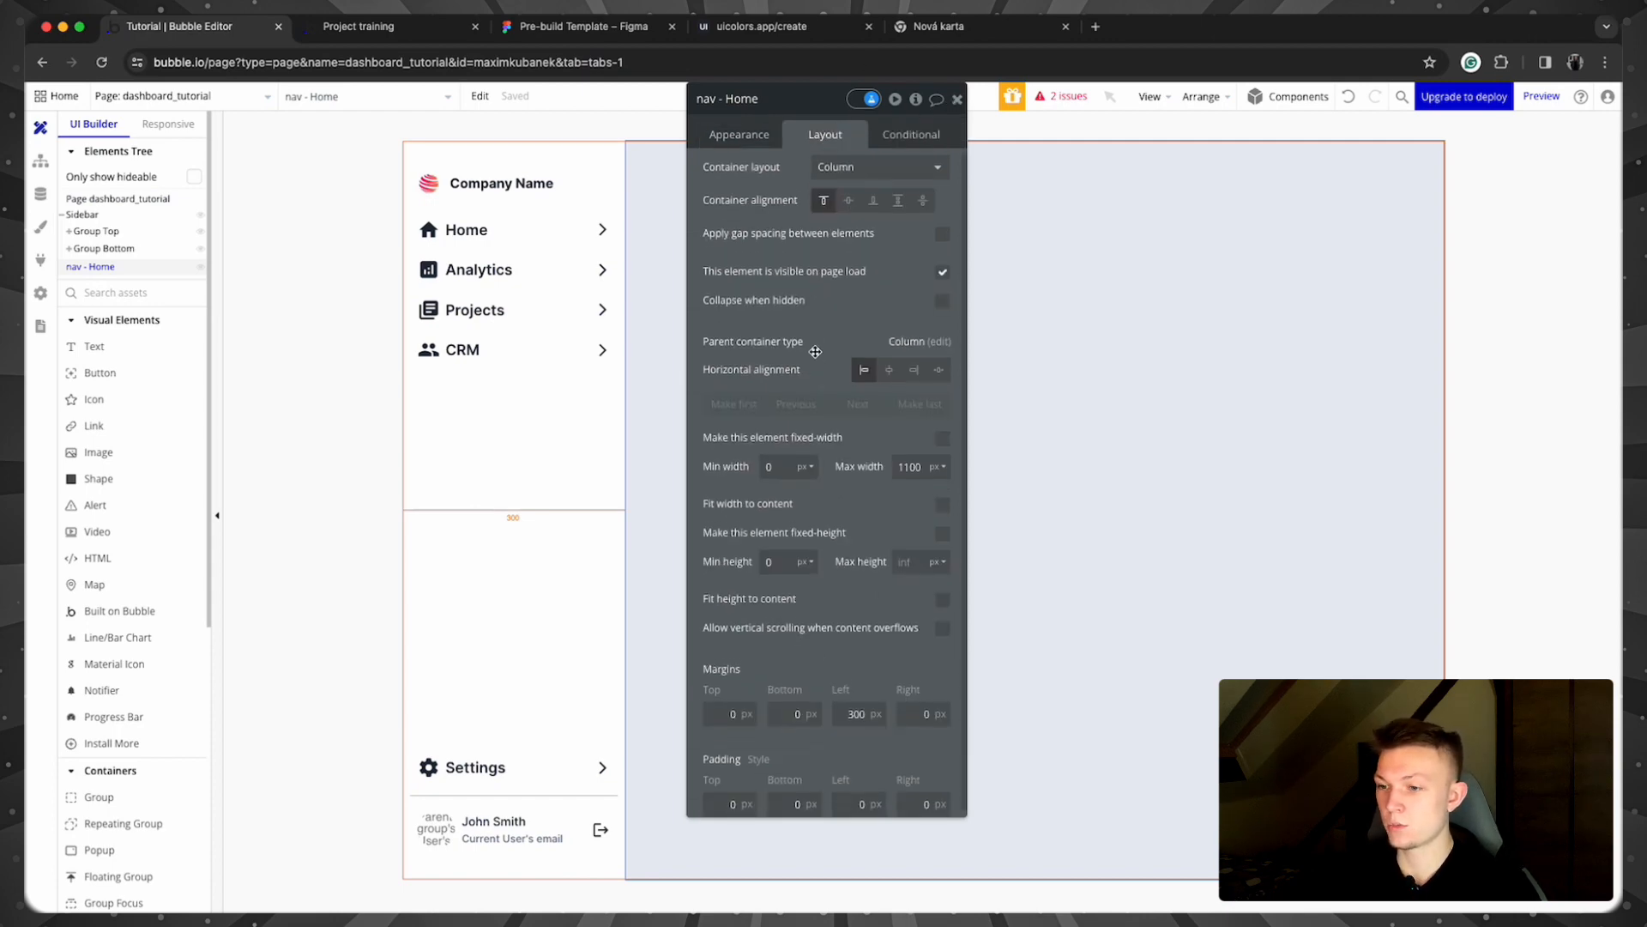
left_click(751, 791)
type("32")
key("Tab")
type("32")
key("Tab")
type("32")
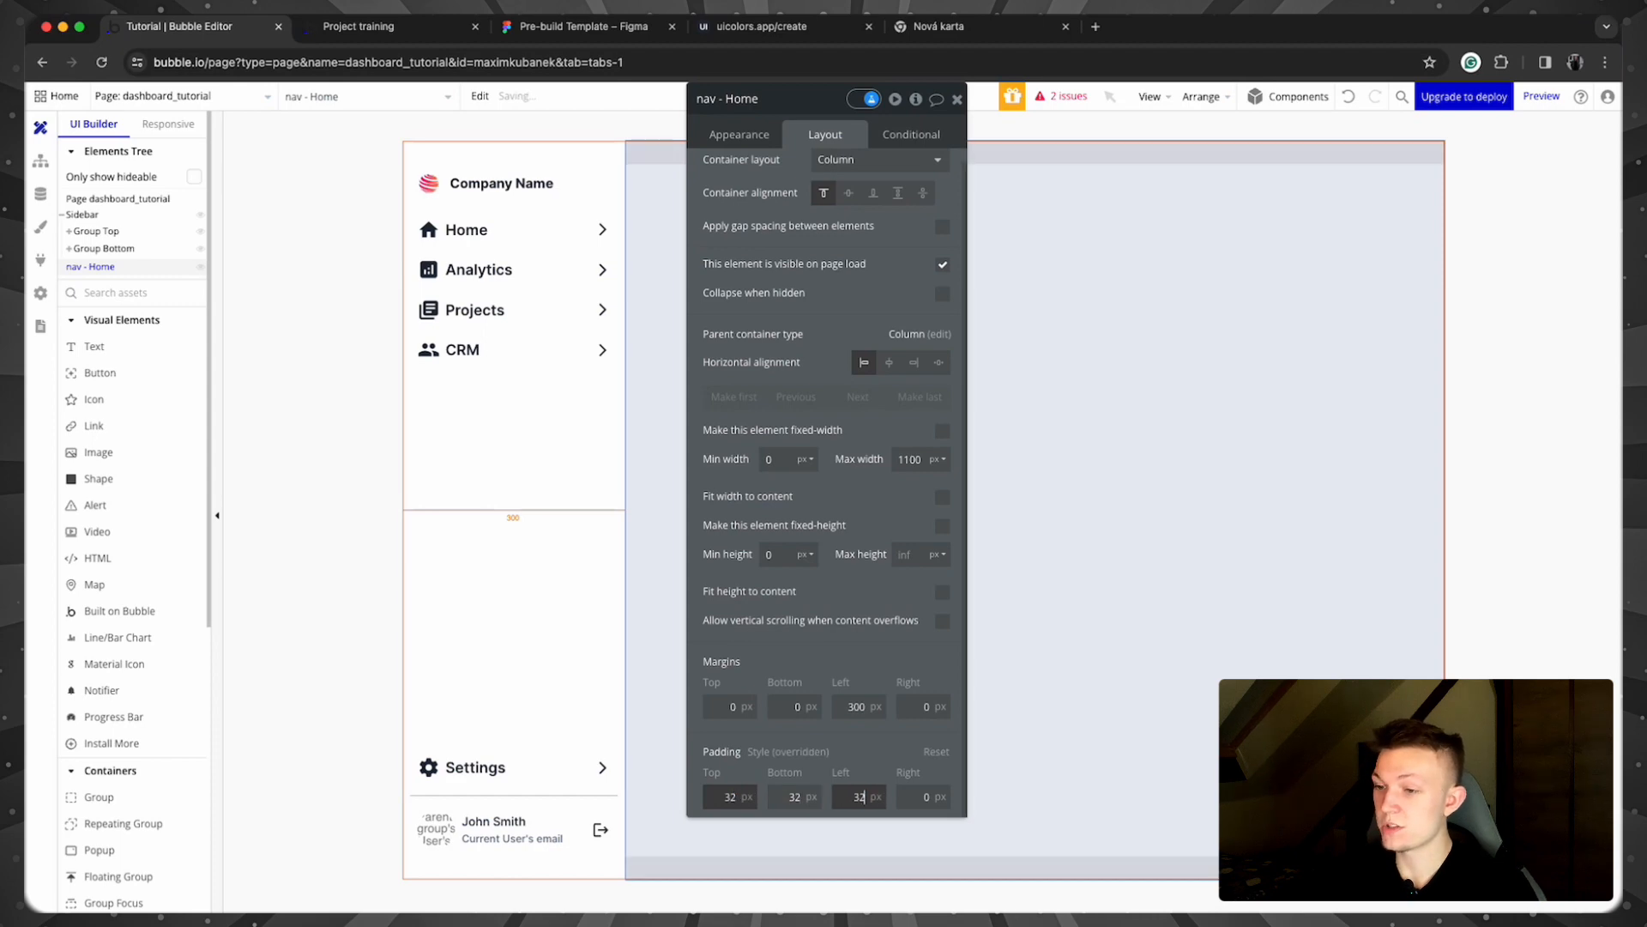
key("Tab")
type("32")
key("Tab")
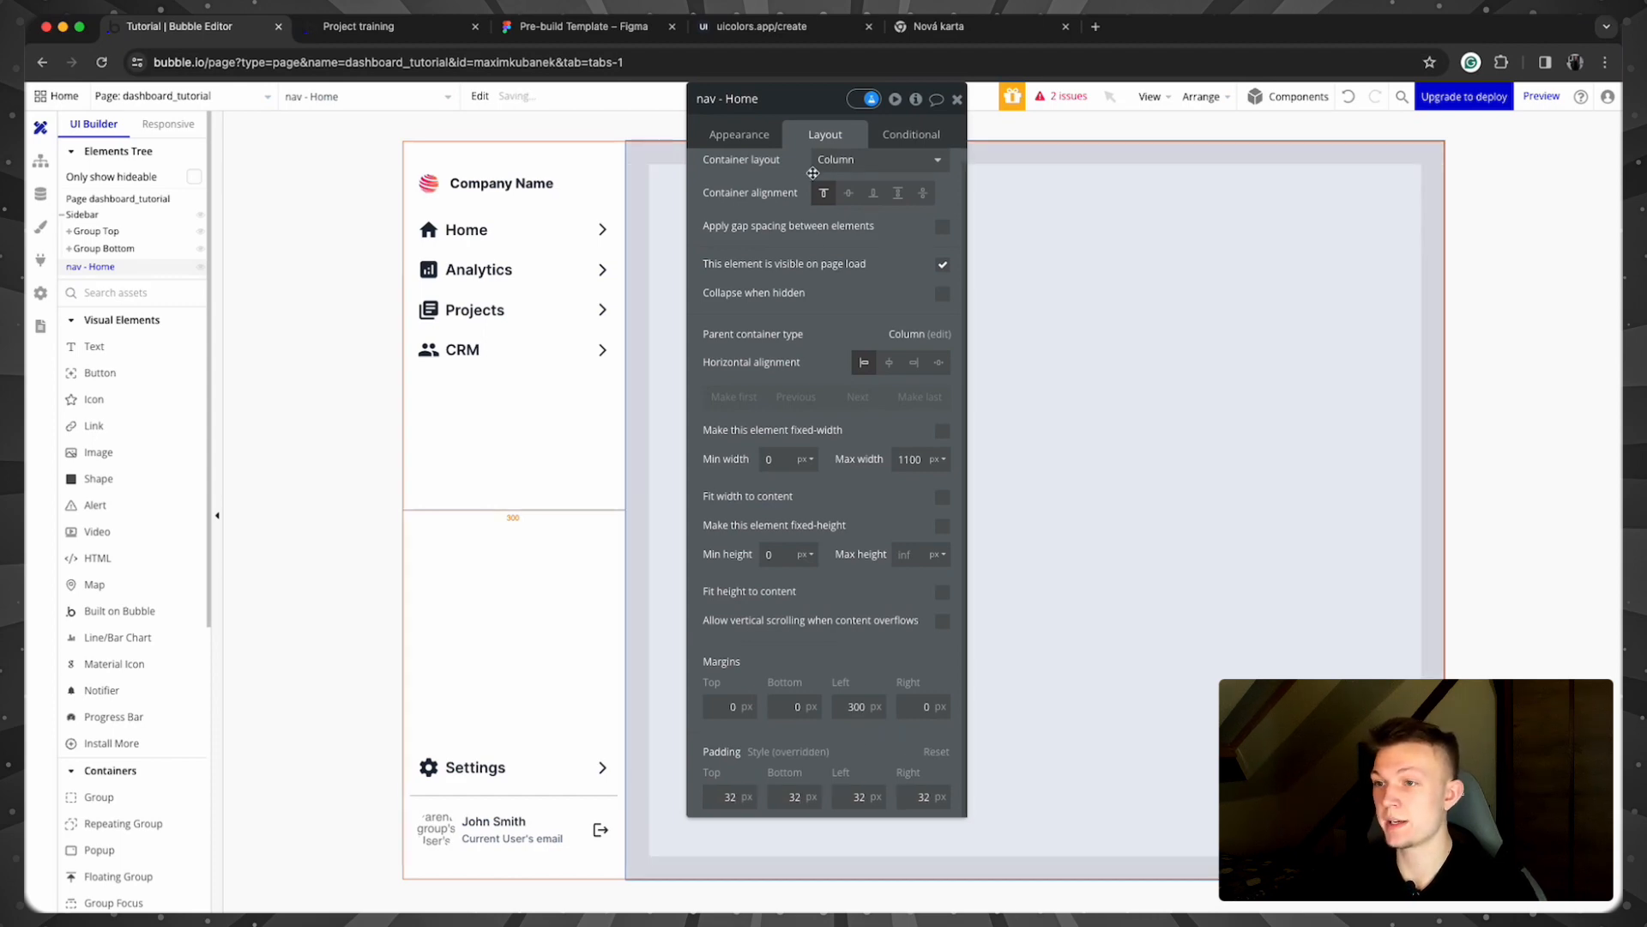
scroll(793, 159, "up", 1)
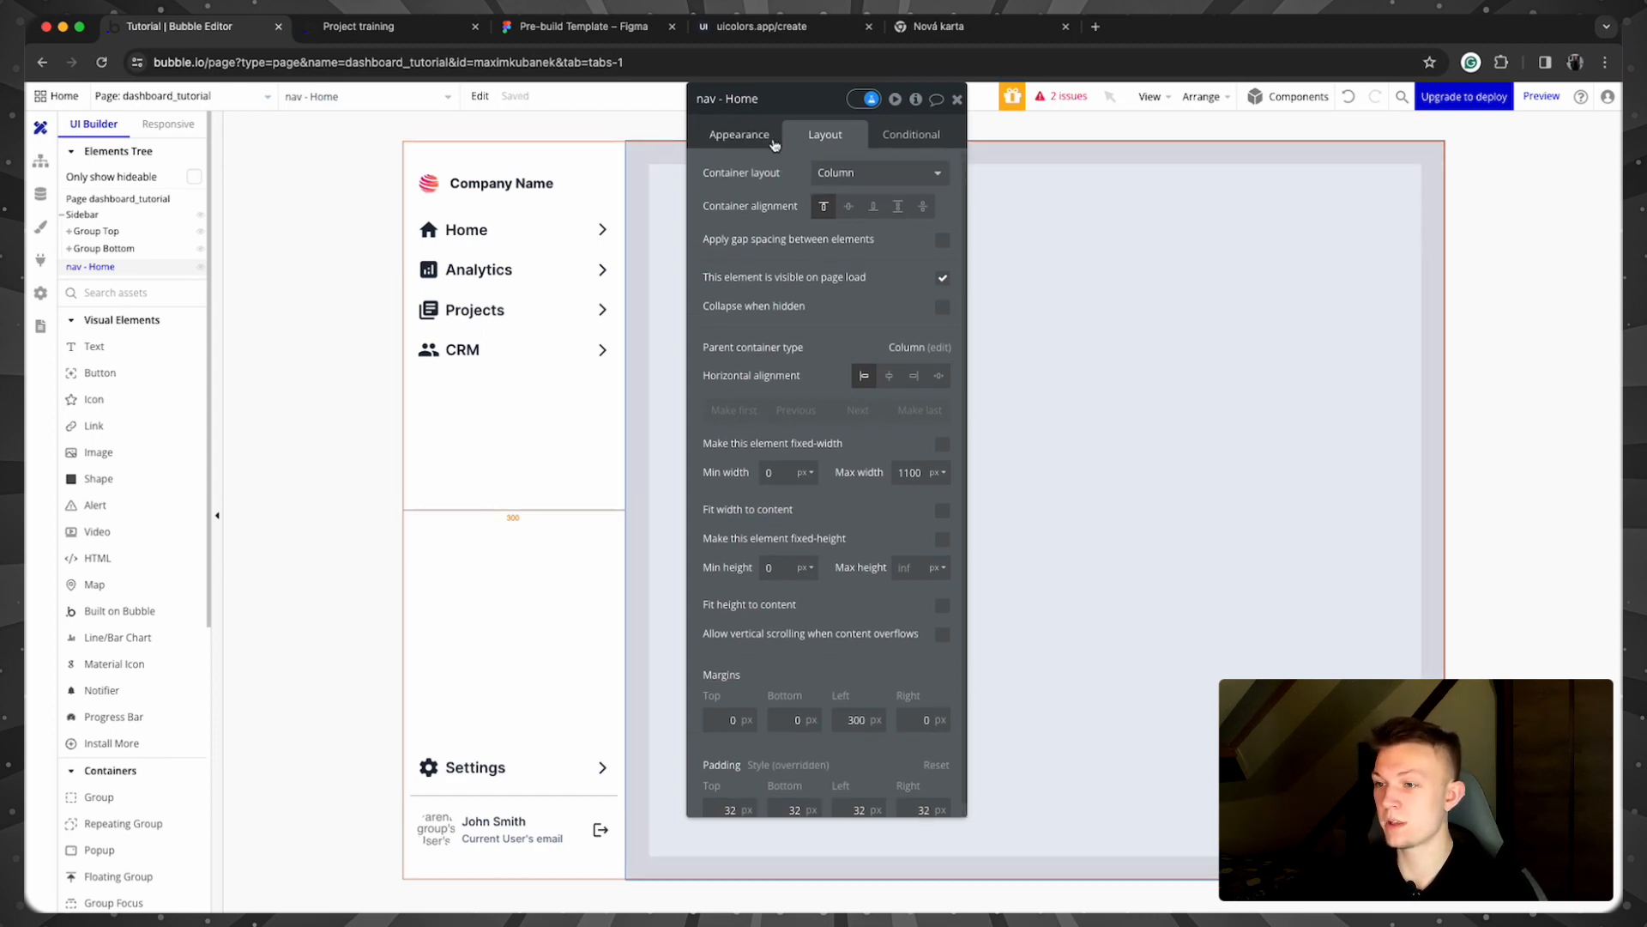
Step: Make nav - Home hidden on page load and collapsed when hidden
left_click(875, 135)
left_click(743, 136)
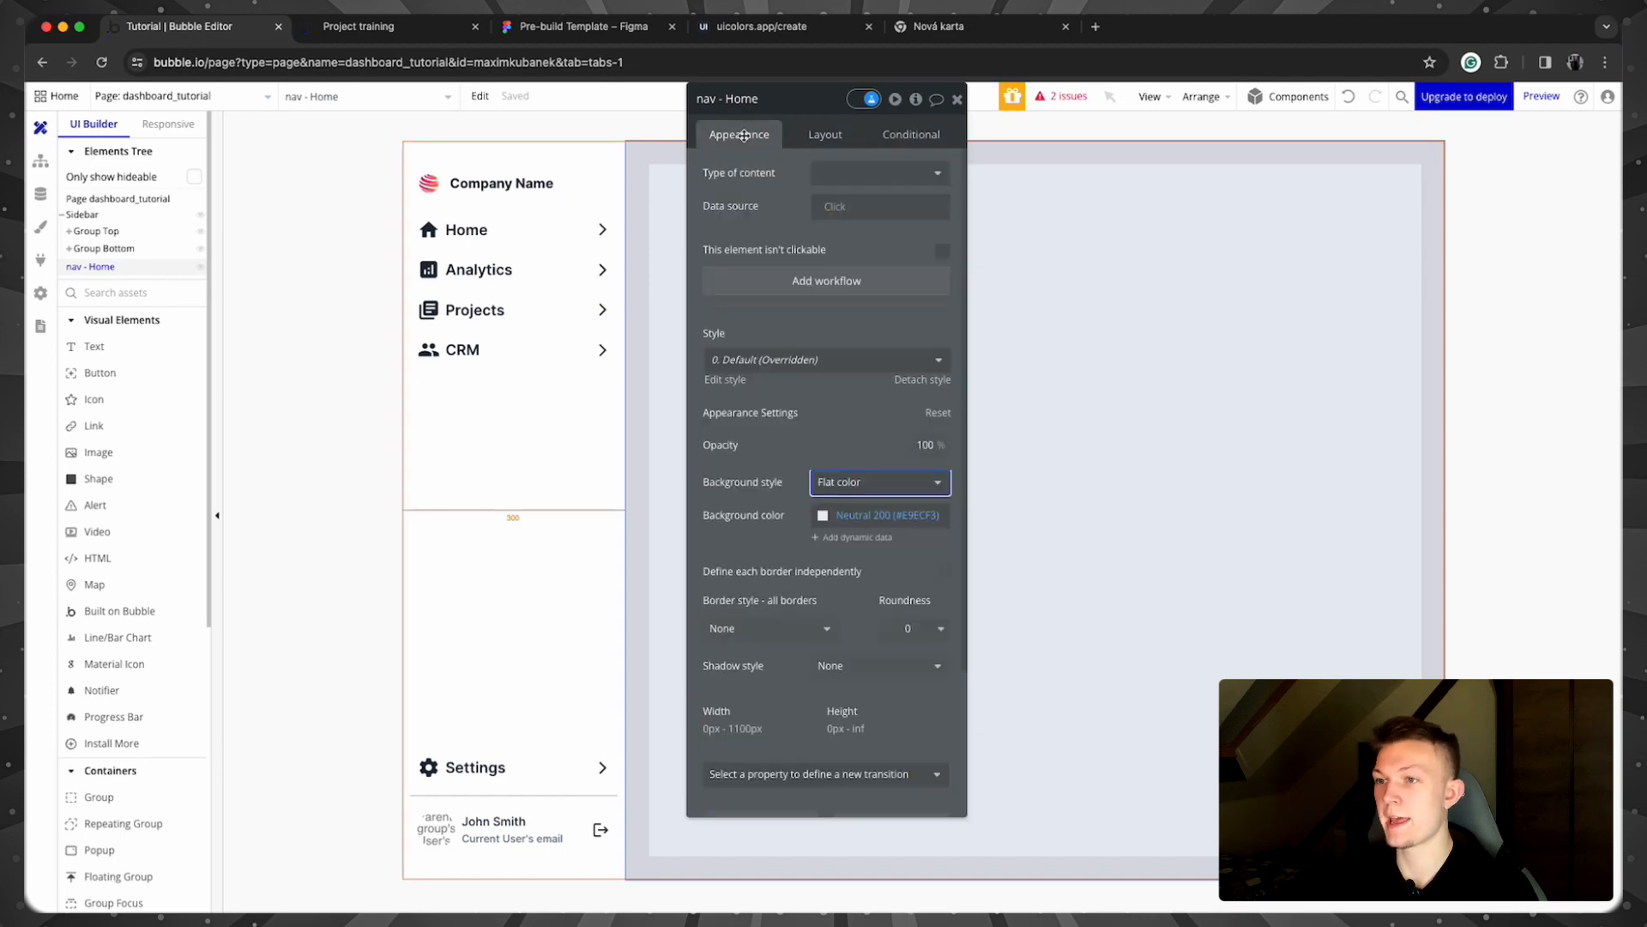
left_click(825, 135)
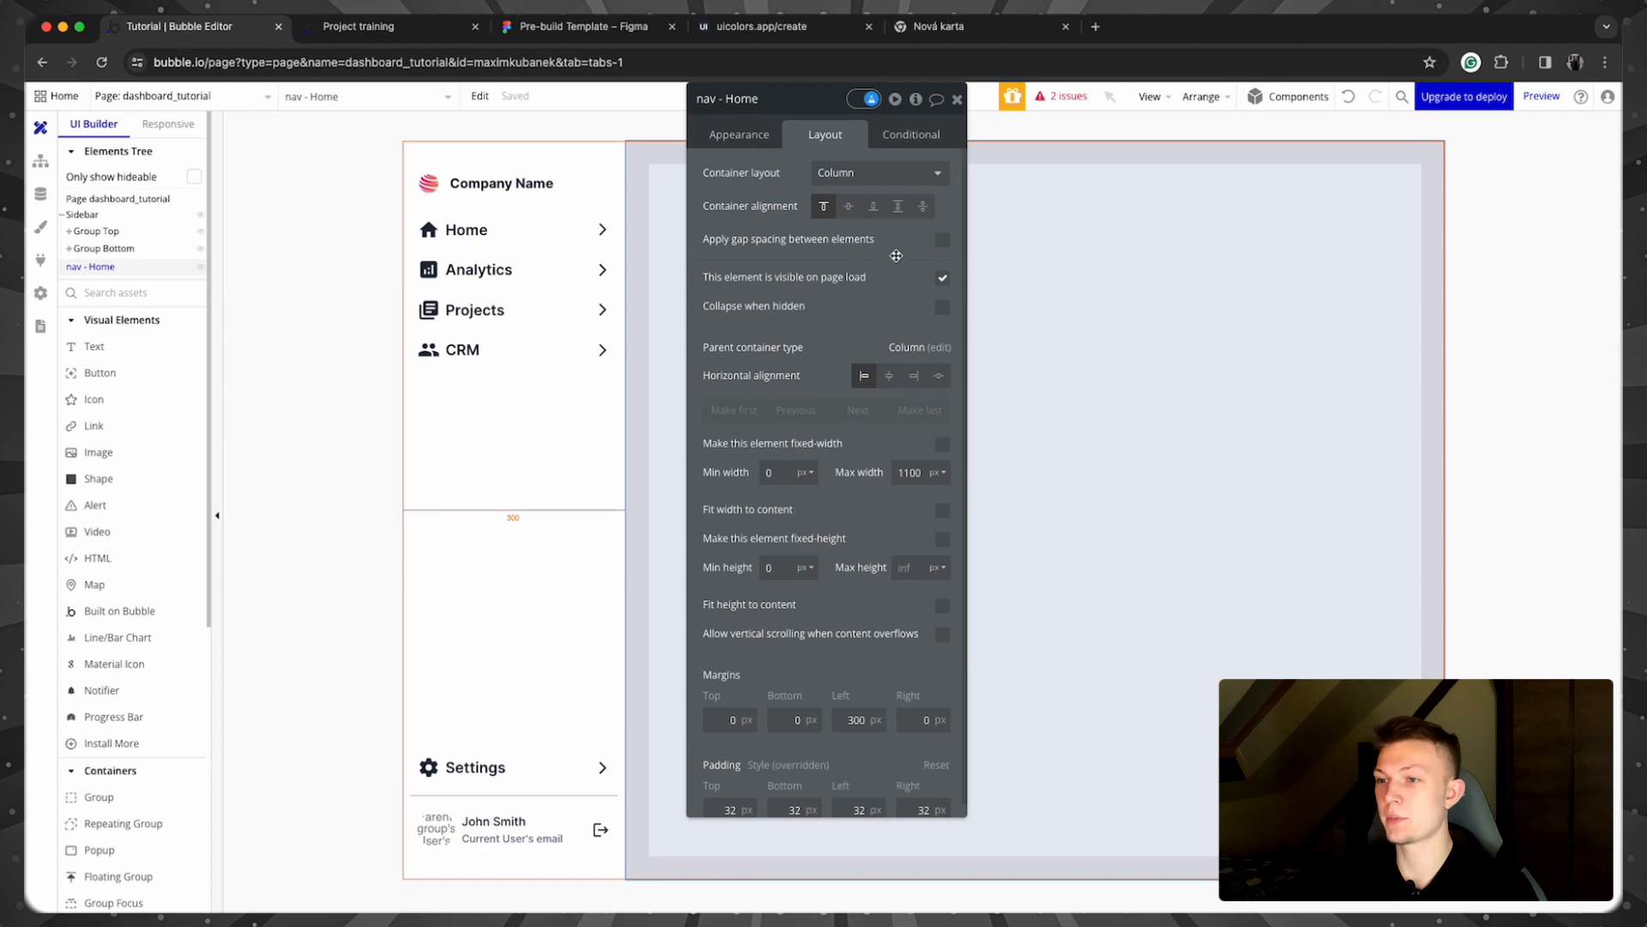
left_click(942, 279)
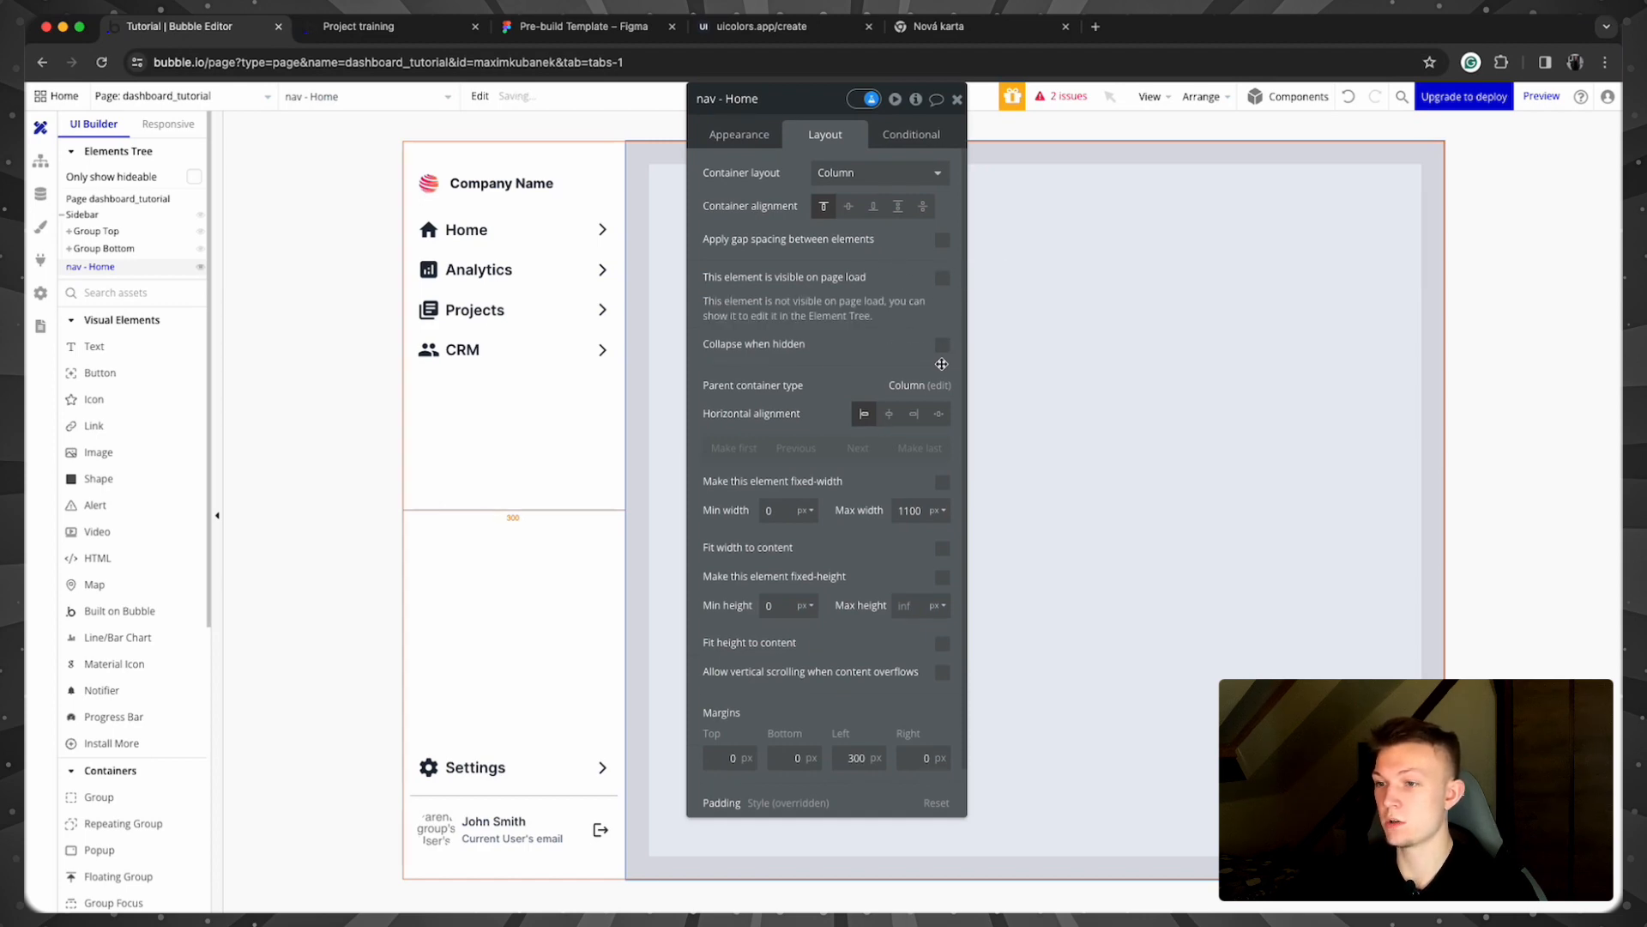
left_click(942, 345)
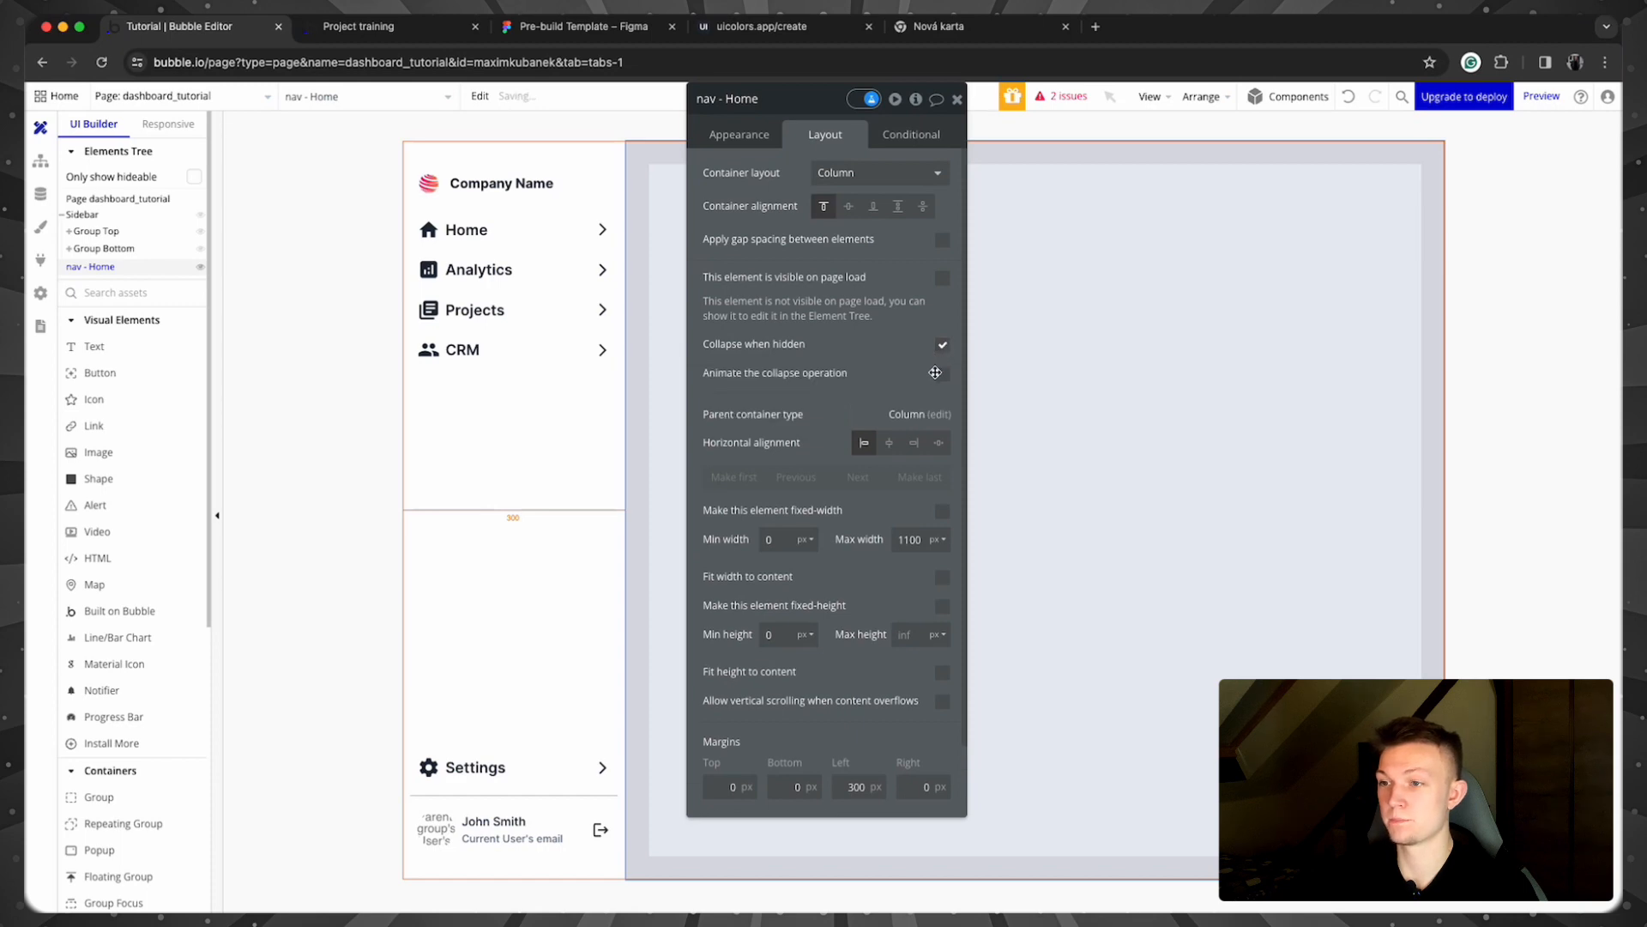
left_click(908, 136)
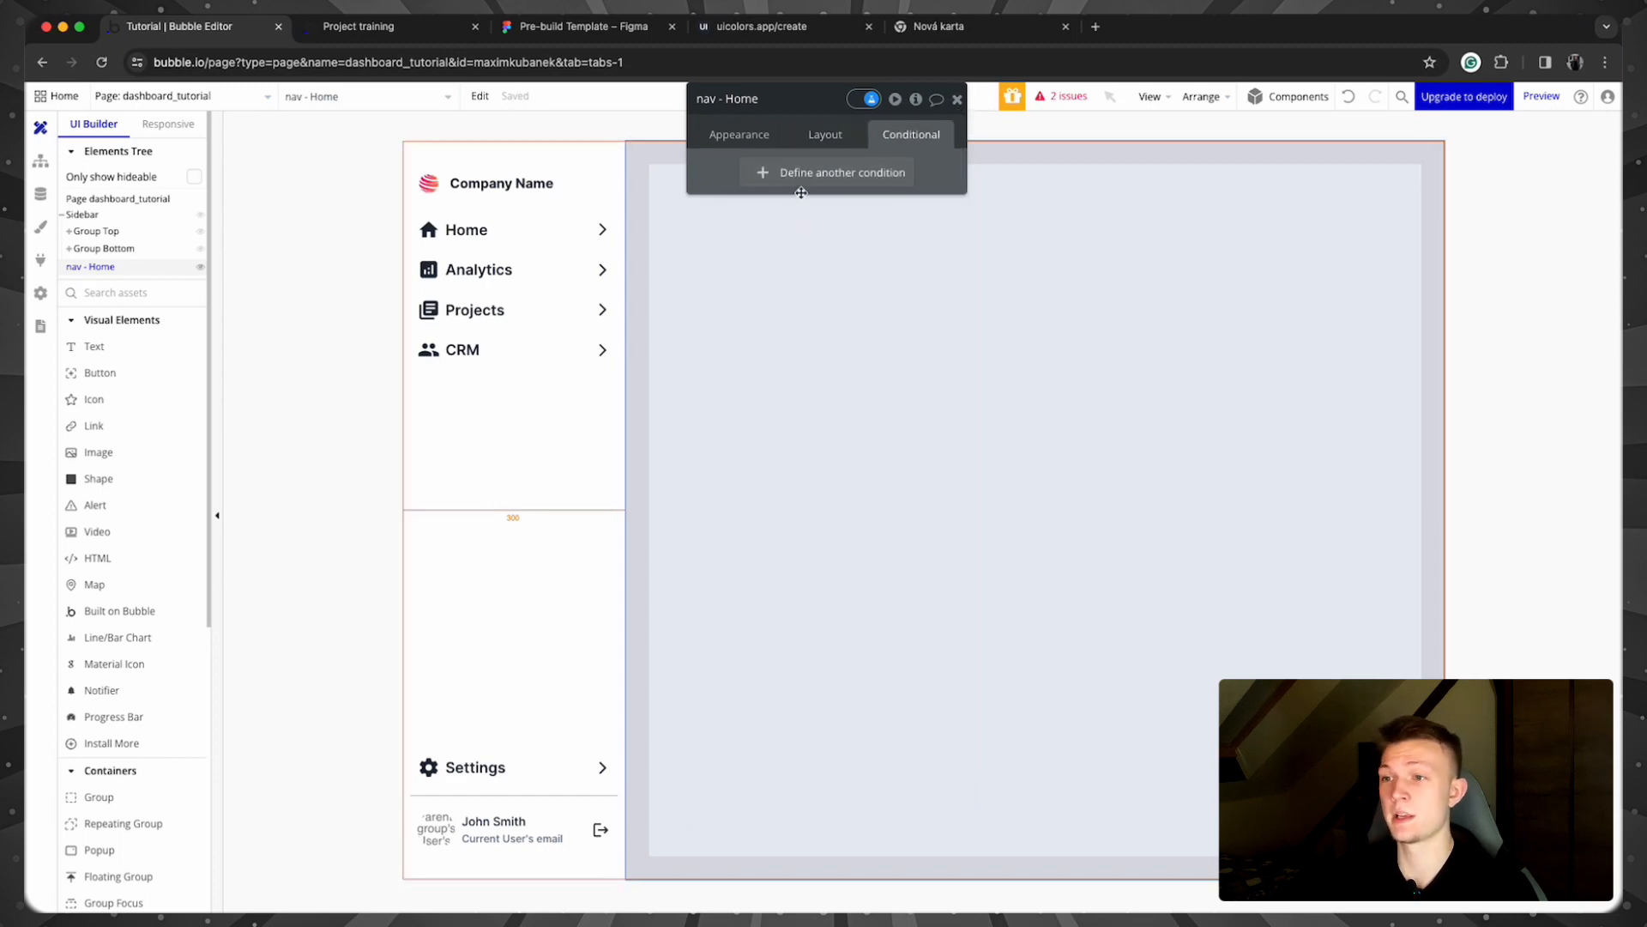
left_click(957, 102)
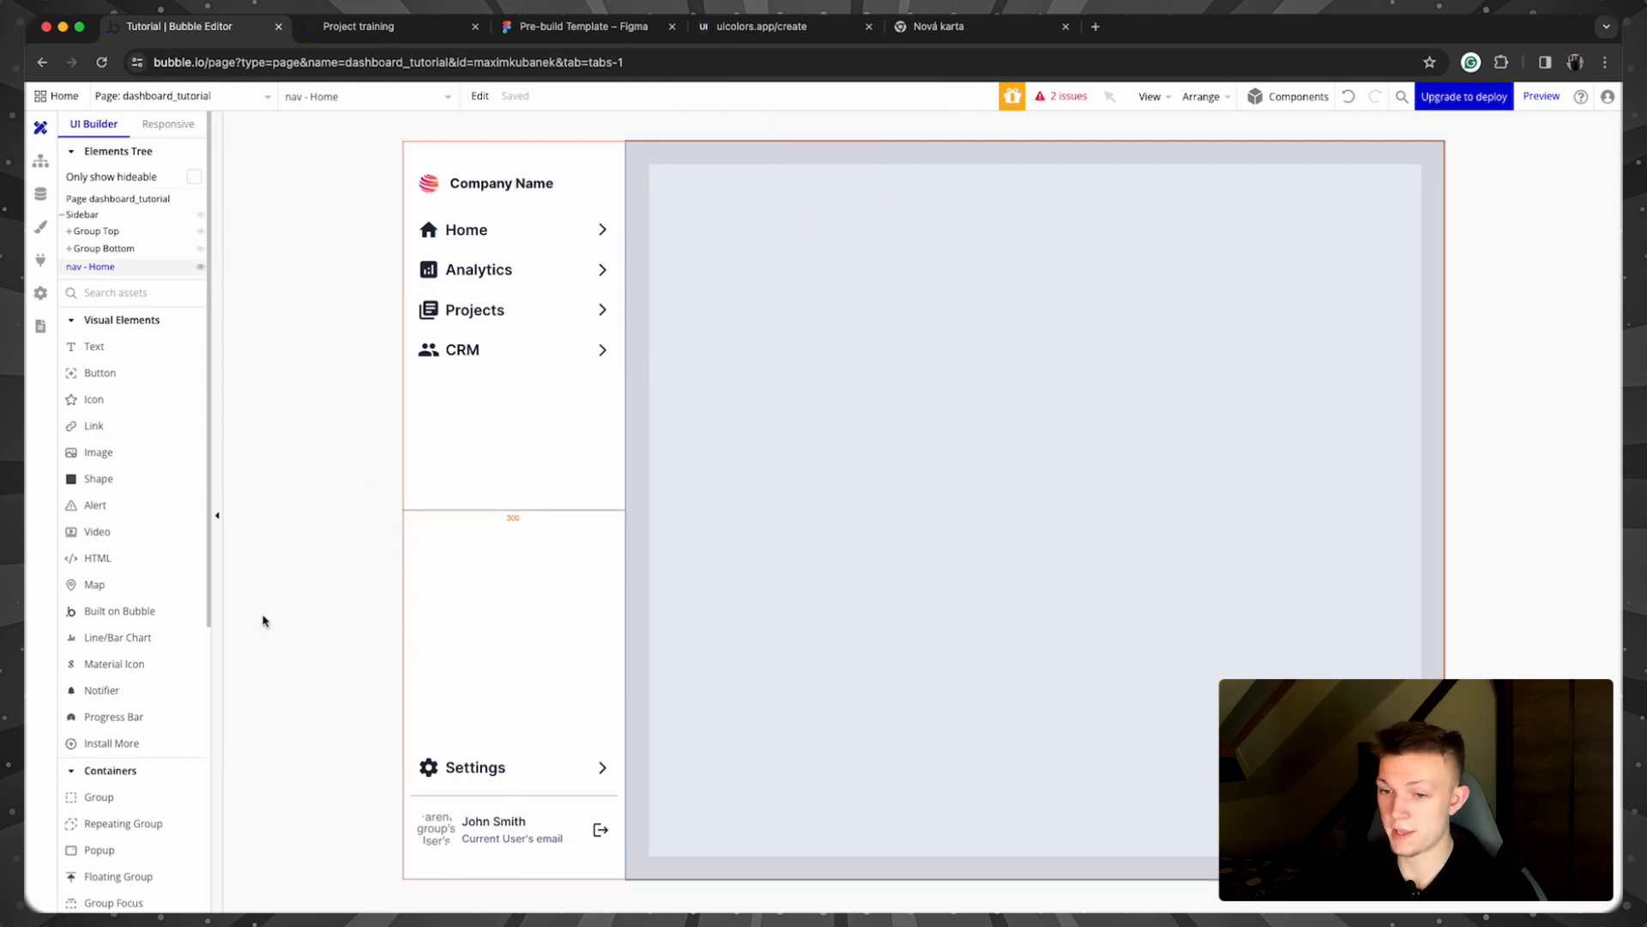
Step: Place a text element reading 'Dashboard' at the top of the nav - Home group
left_click(94, 346)
left_click(721, 242)
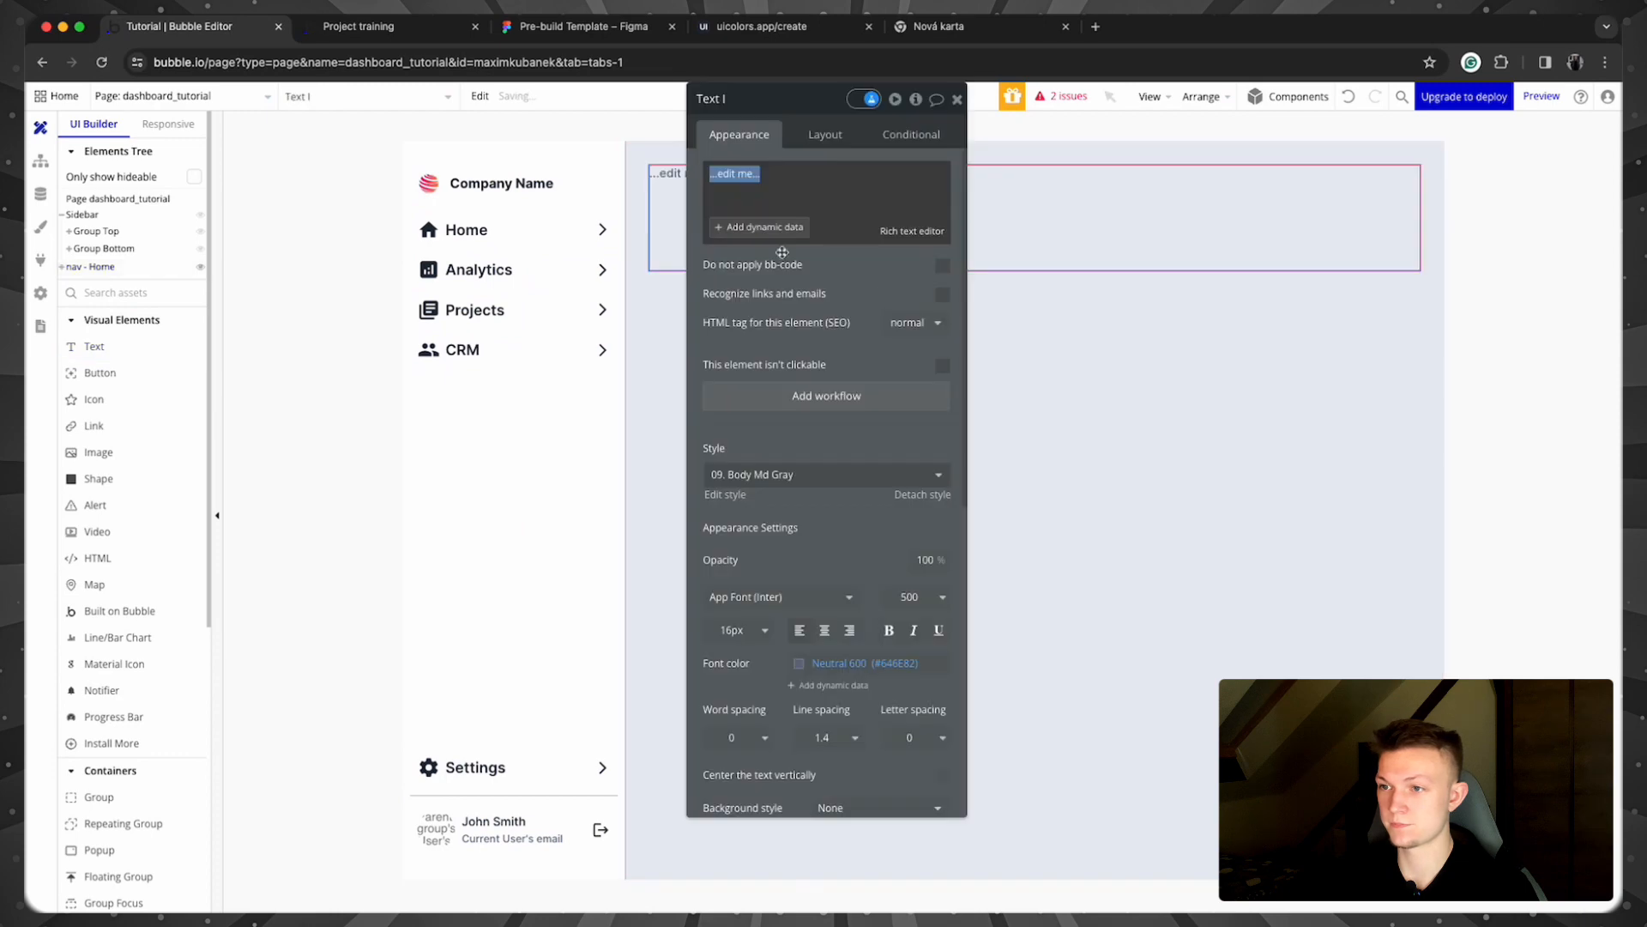
type("Home")
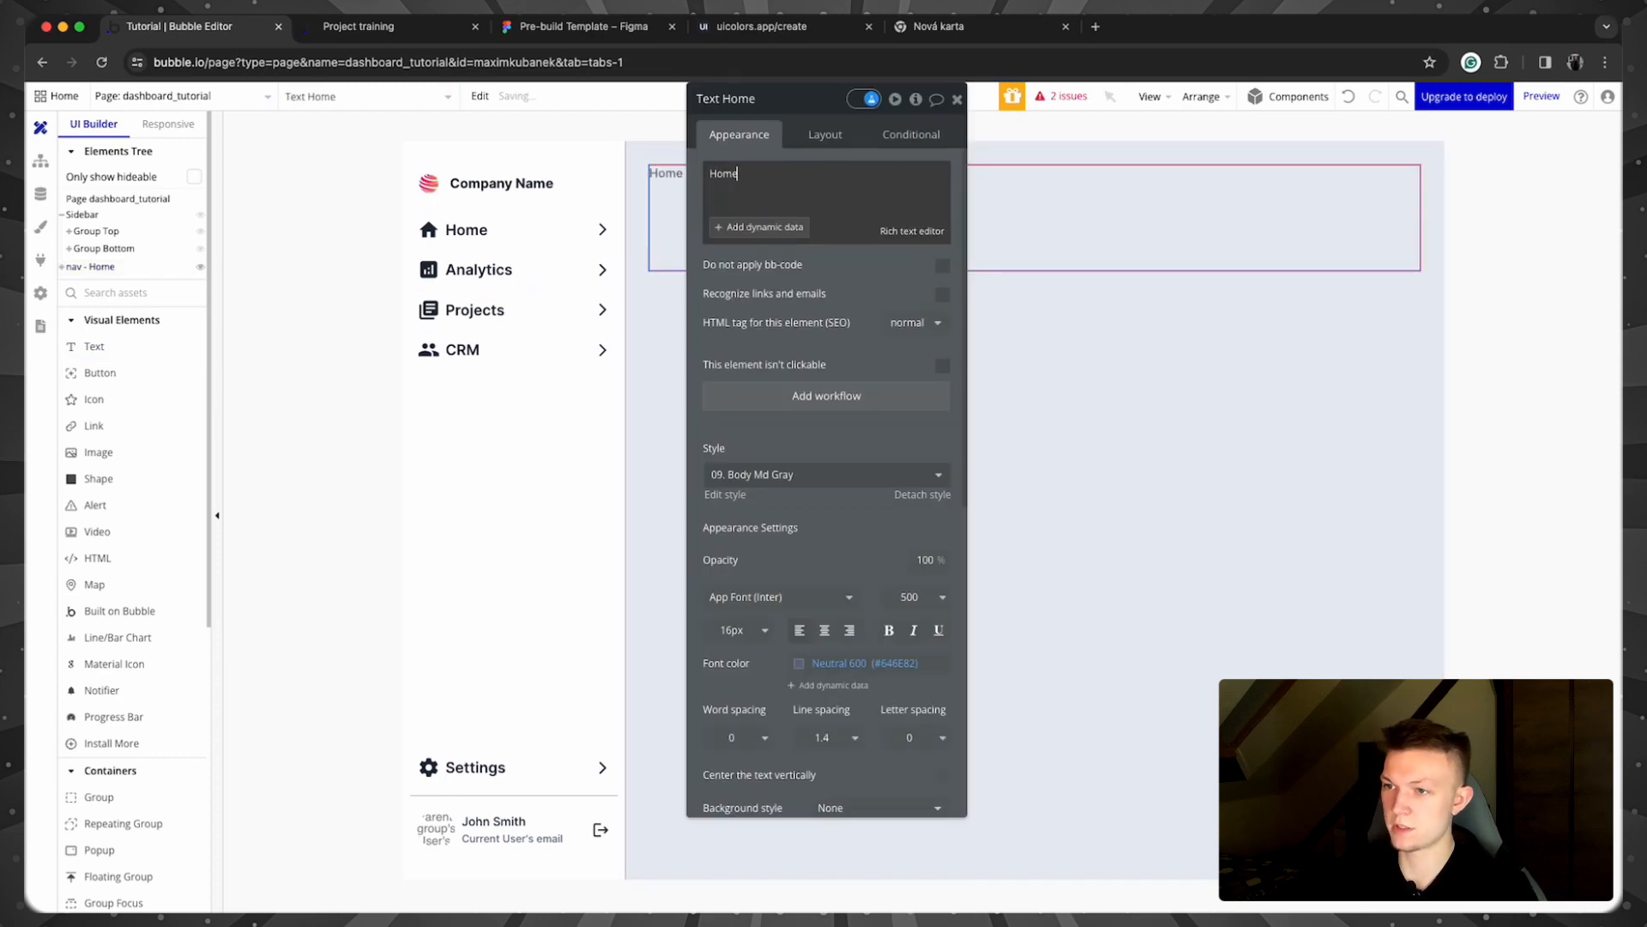
key("BackSpace")
key("BackSpace")
key("BackSpace")
key("BackSpace")
key("BackSpace")
type("Dash")
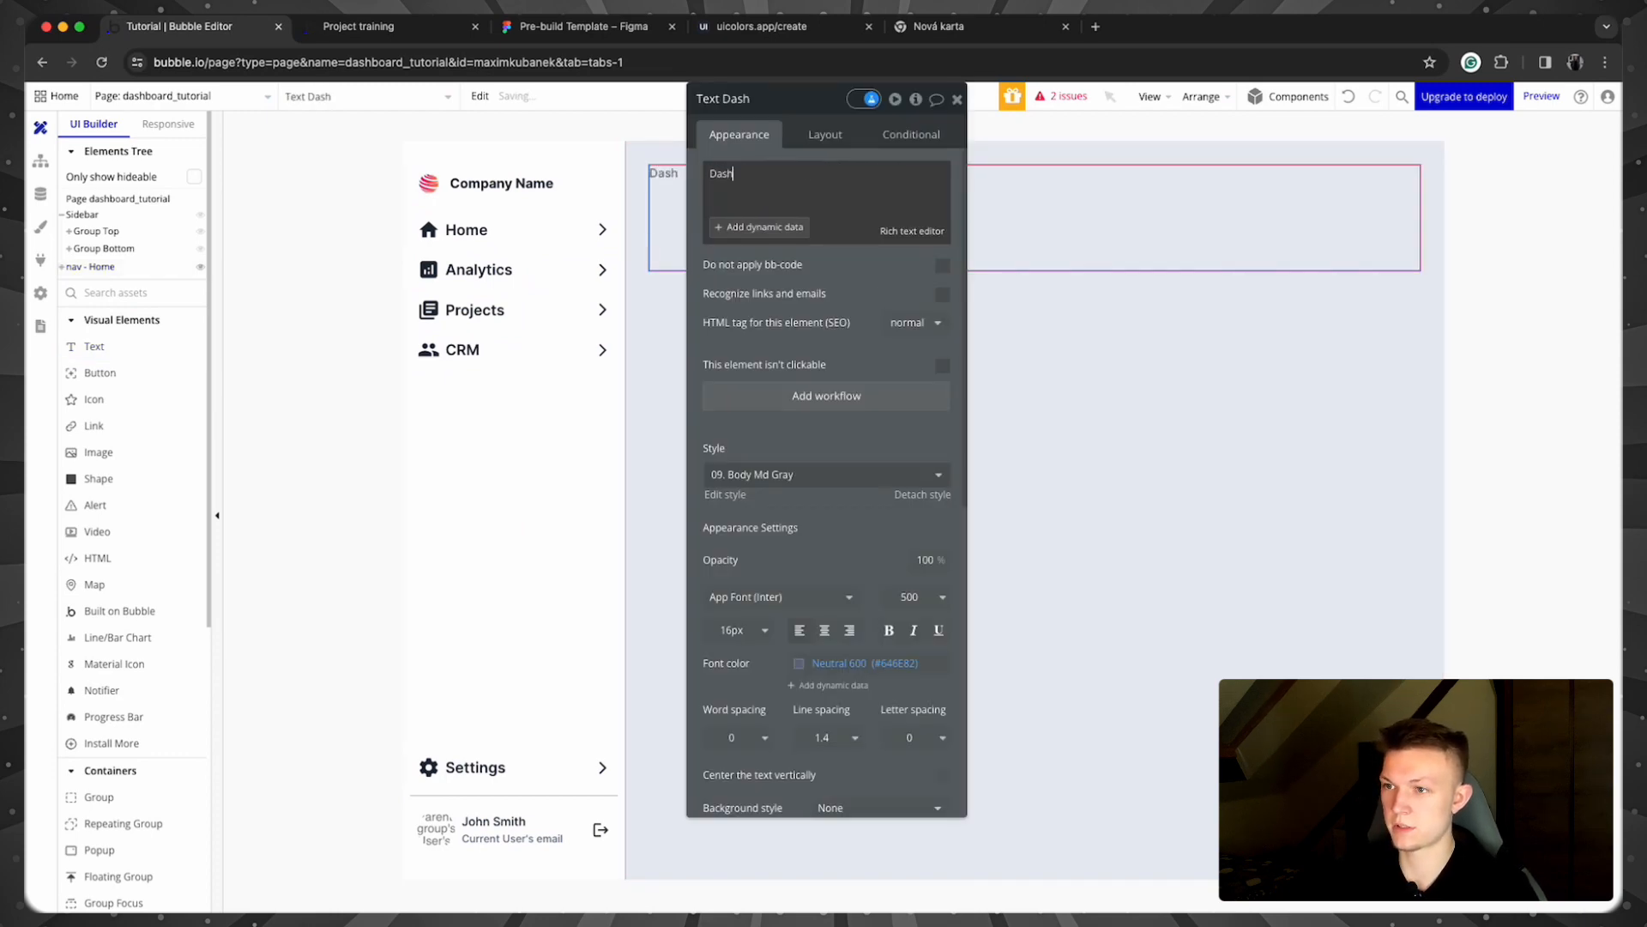
type("boa")
key("BackSpace")
type("oar")
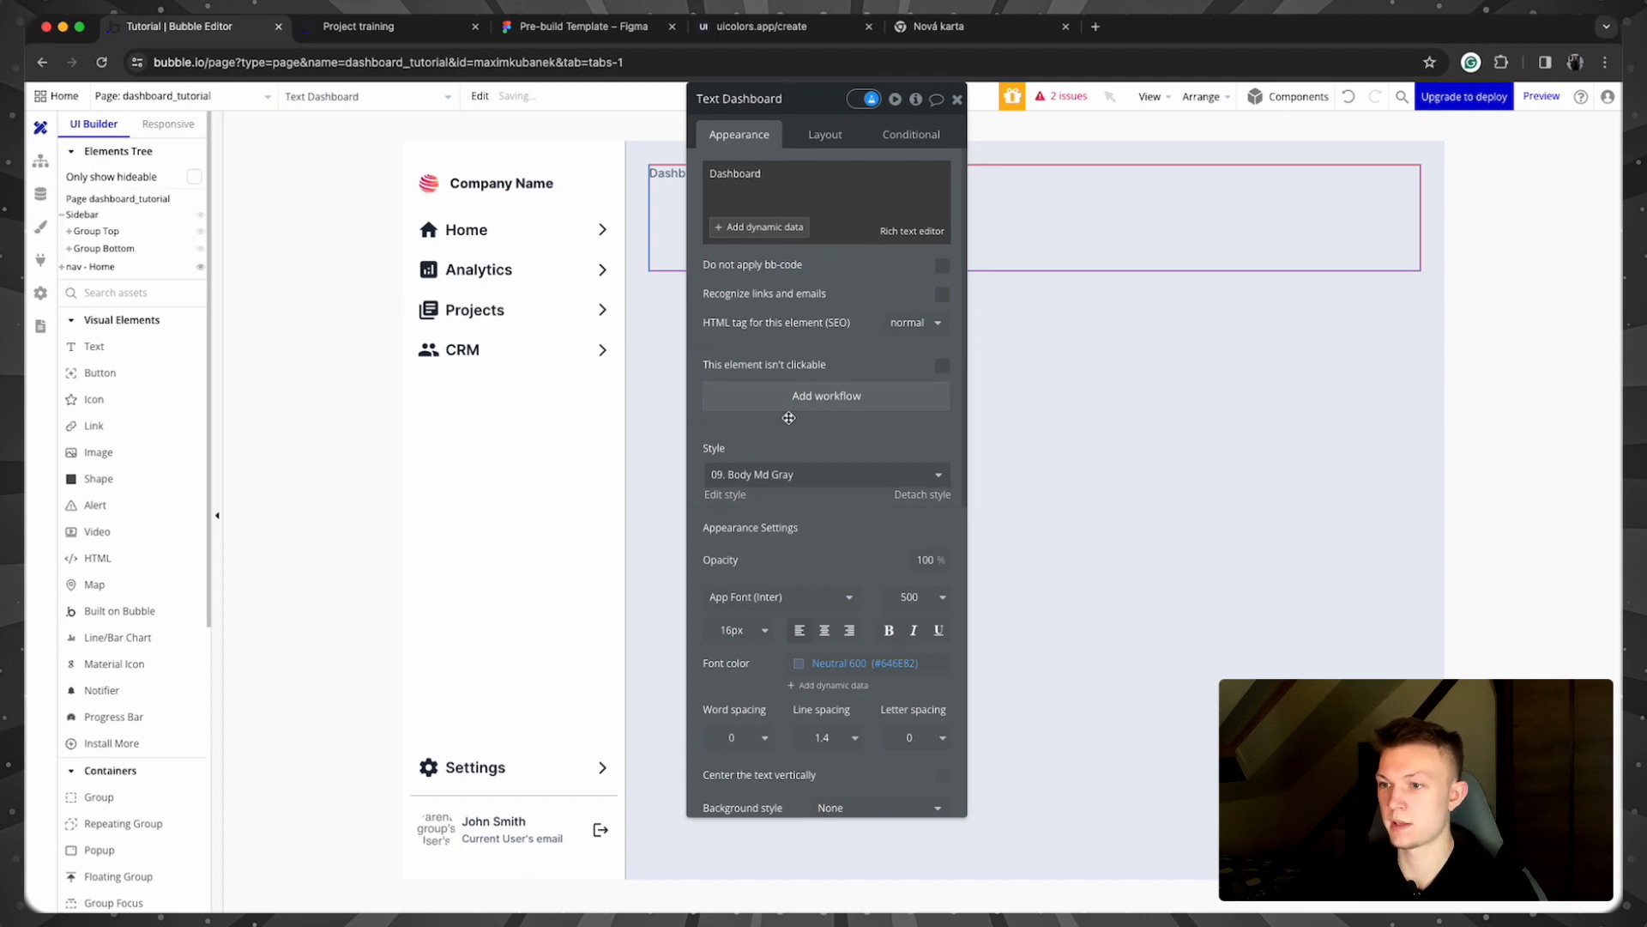
Step: Set the Dashboard title's minimum width and minimum height to 0
left_click(826, 135)
left_click(773, 455)
type("0")
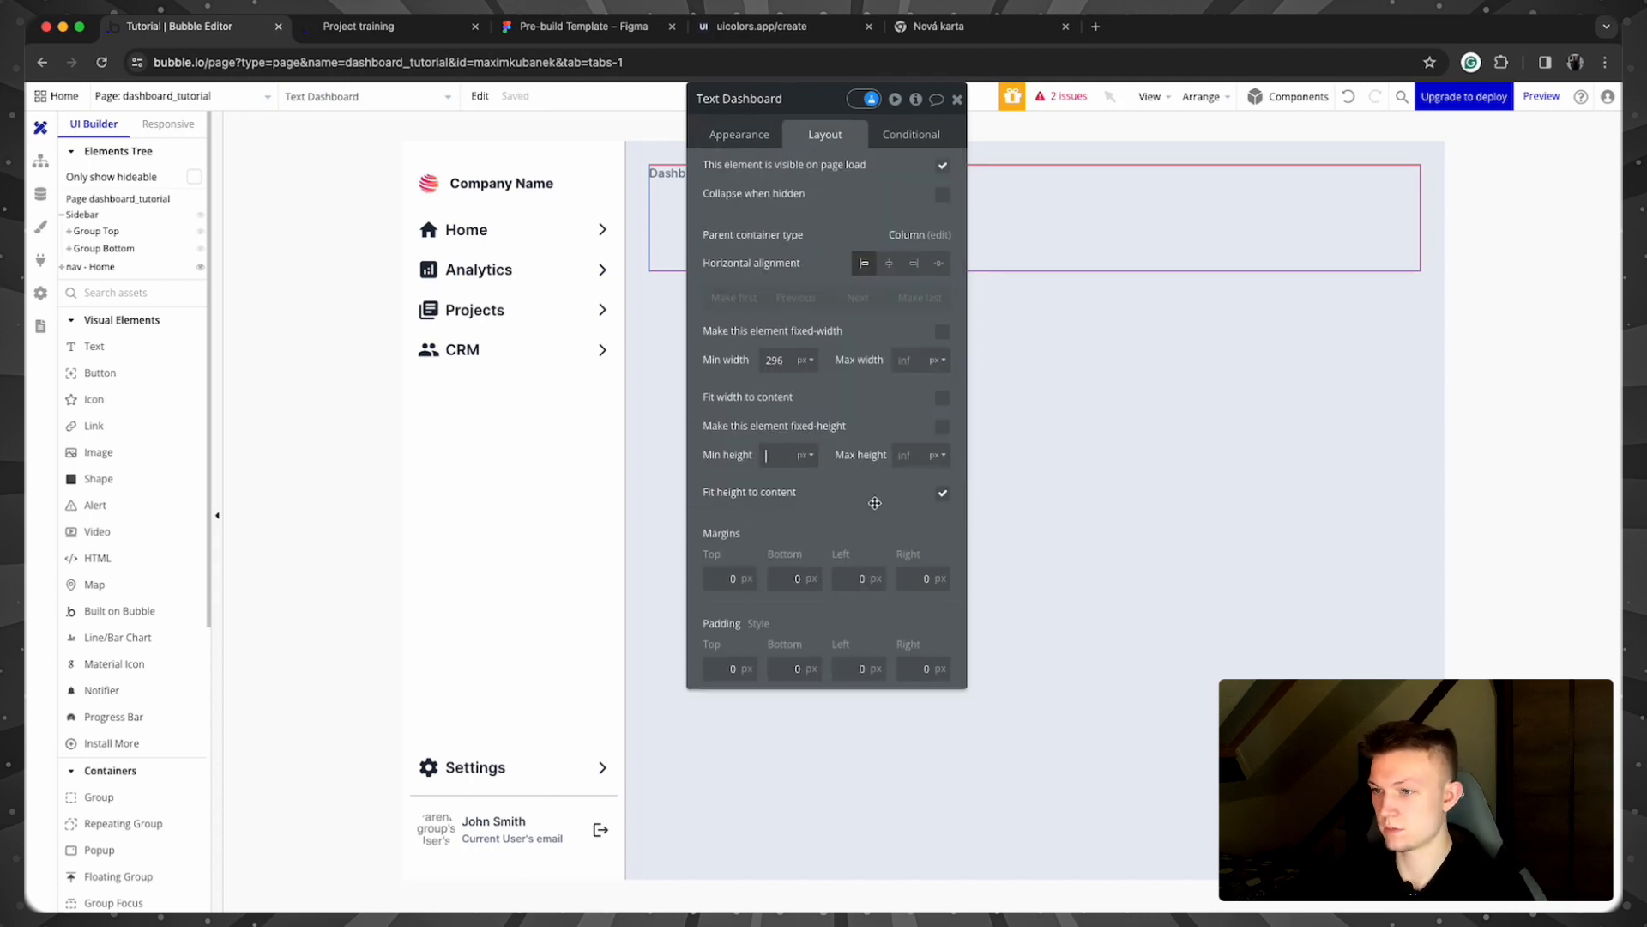
left_click(774, 359)
type("0")
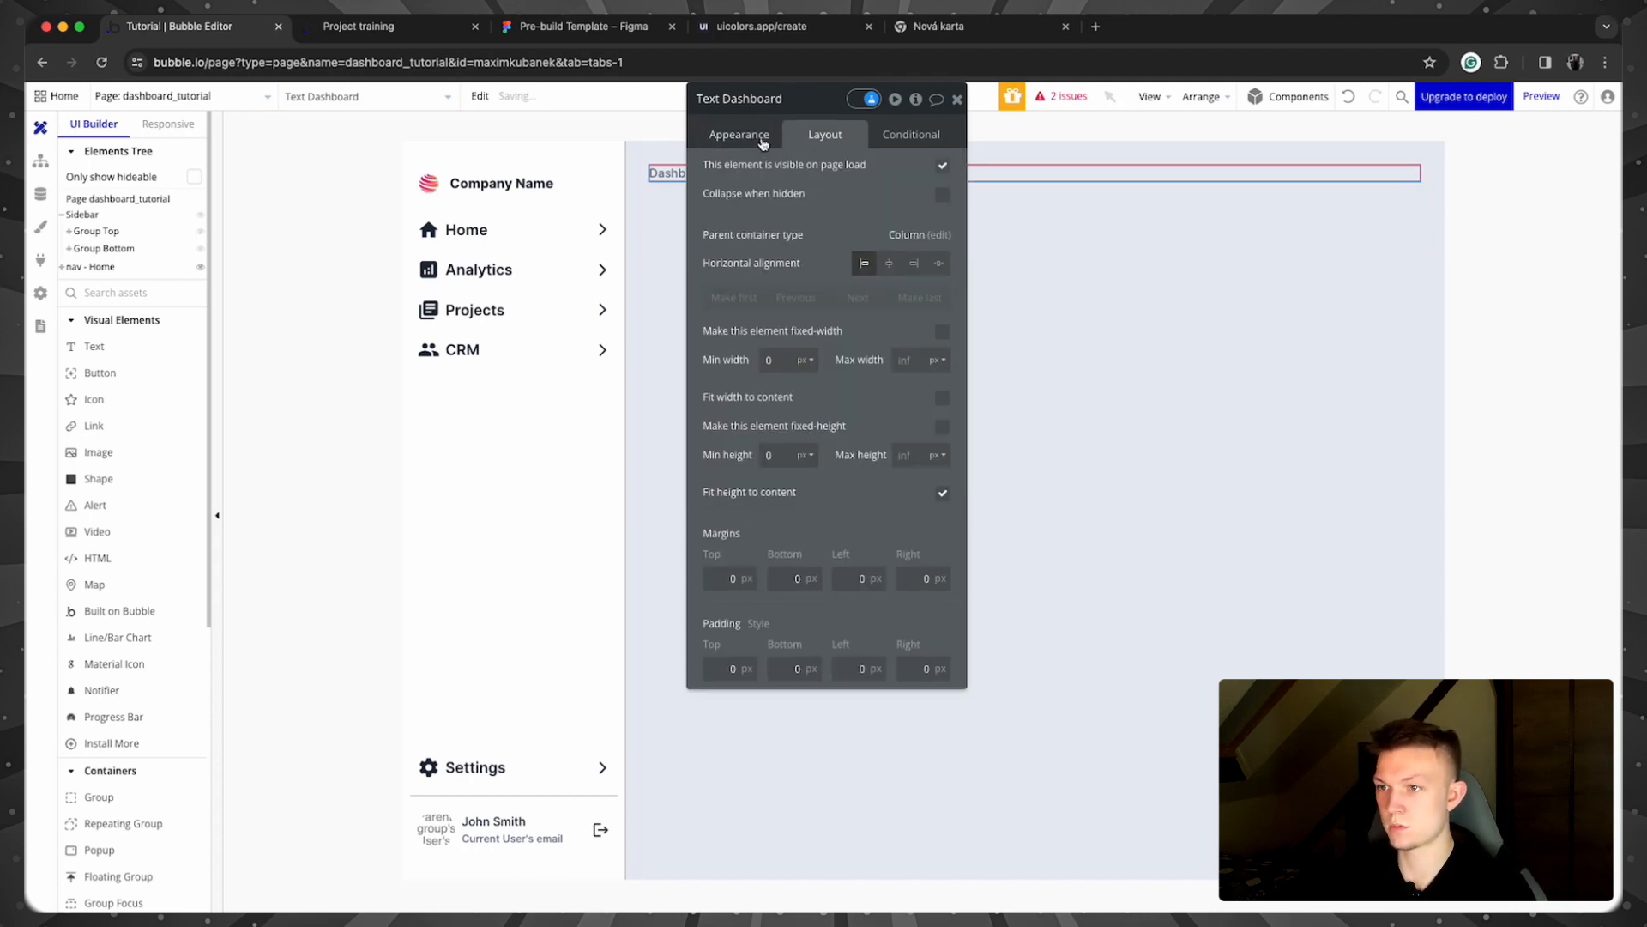
Step: Apply the '05. Heading 5' text style to the Dashboard title
left_click(760, 137)
left_click(755, 476)
left_click(762, 624)
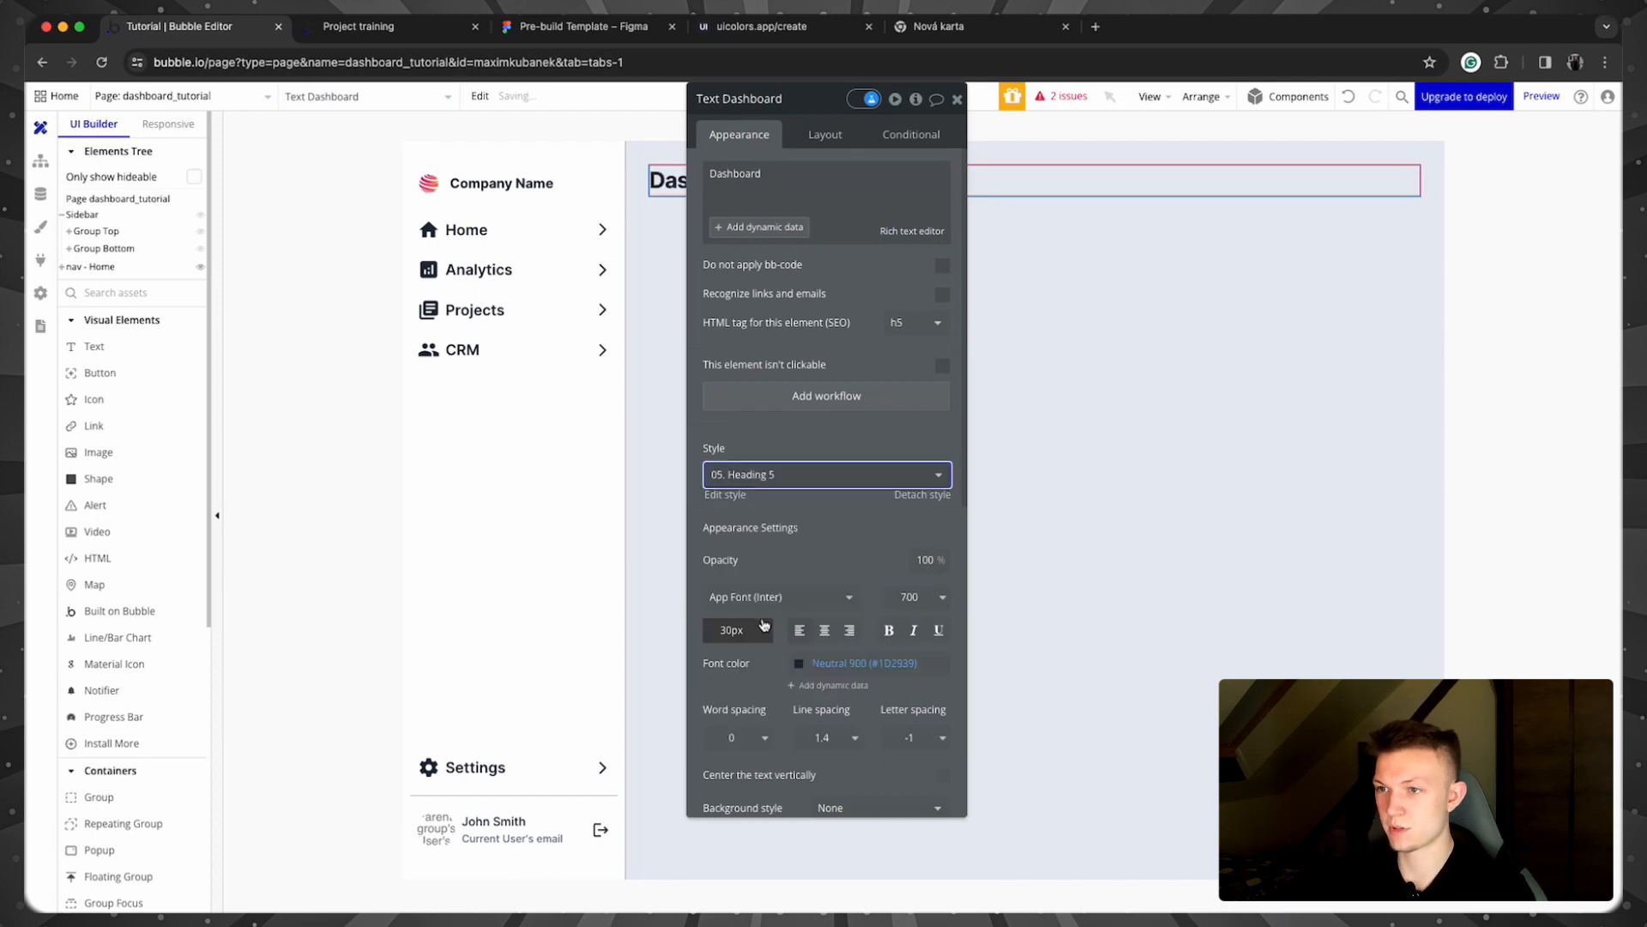
left_click(958, 99)
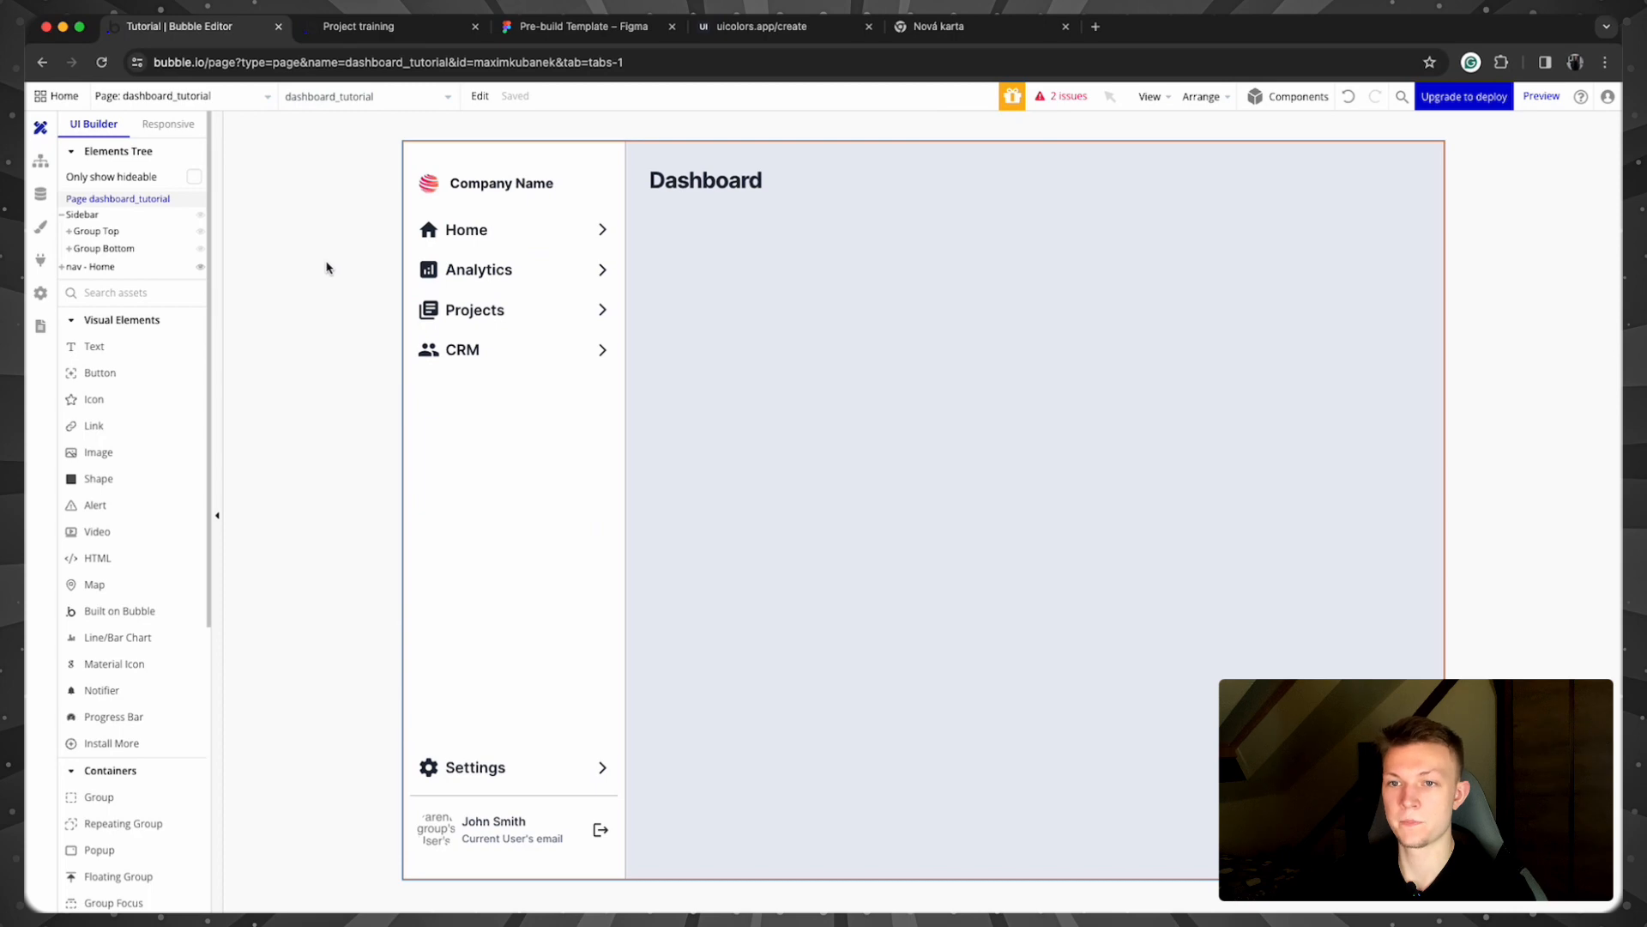
Step: Create a 'When Group Home is clicked' workflow from the Home group's properties
left_click(603, 215)
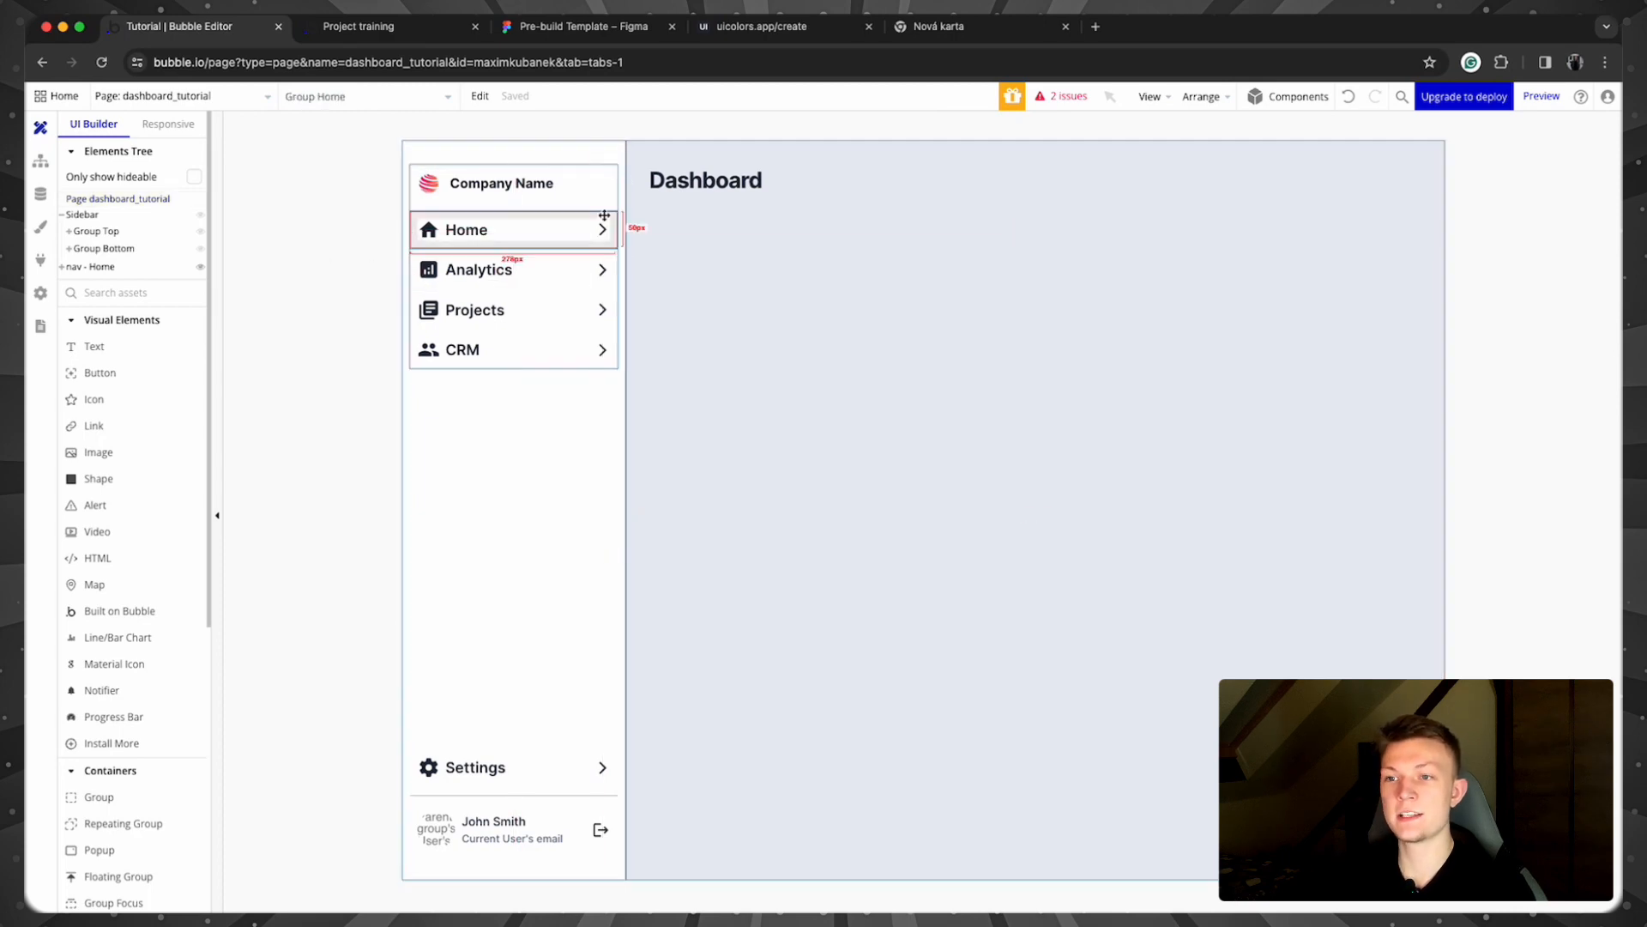
double_click(604, 215)
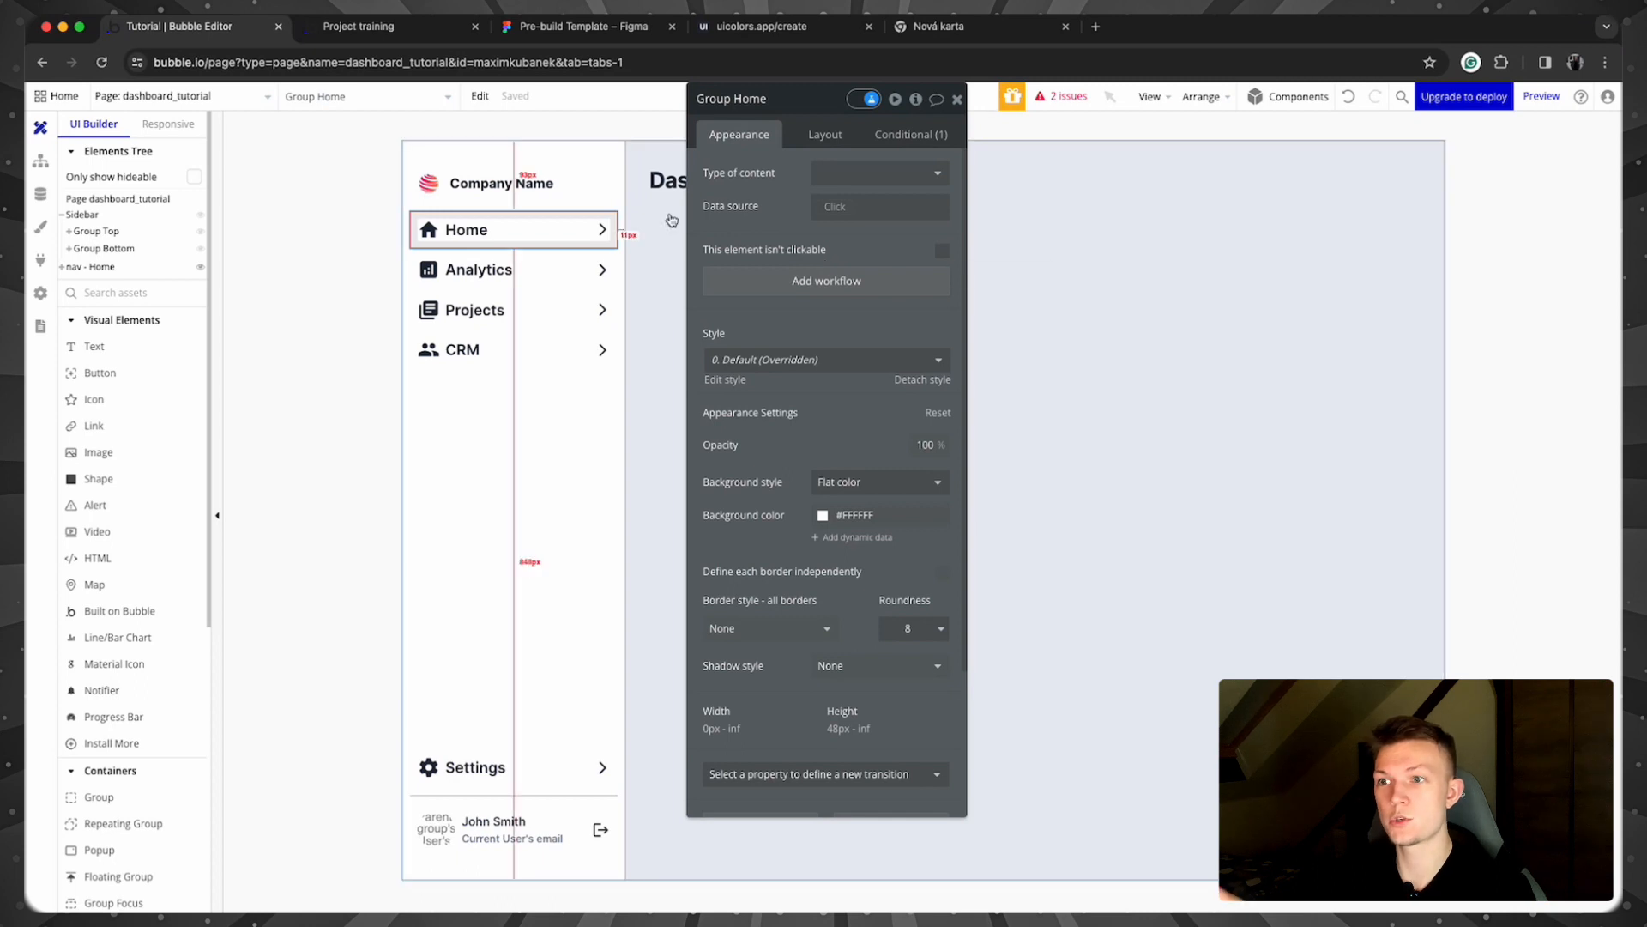
left_click(803, 283)
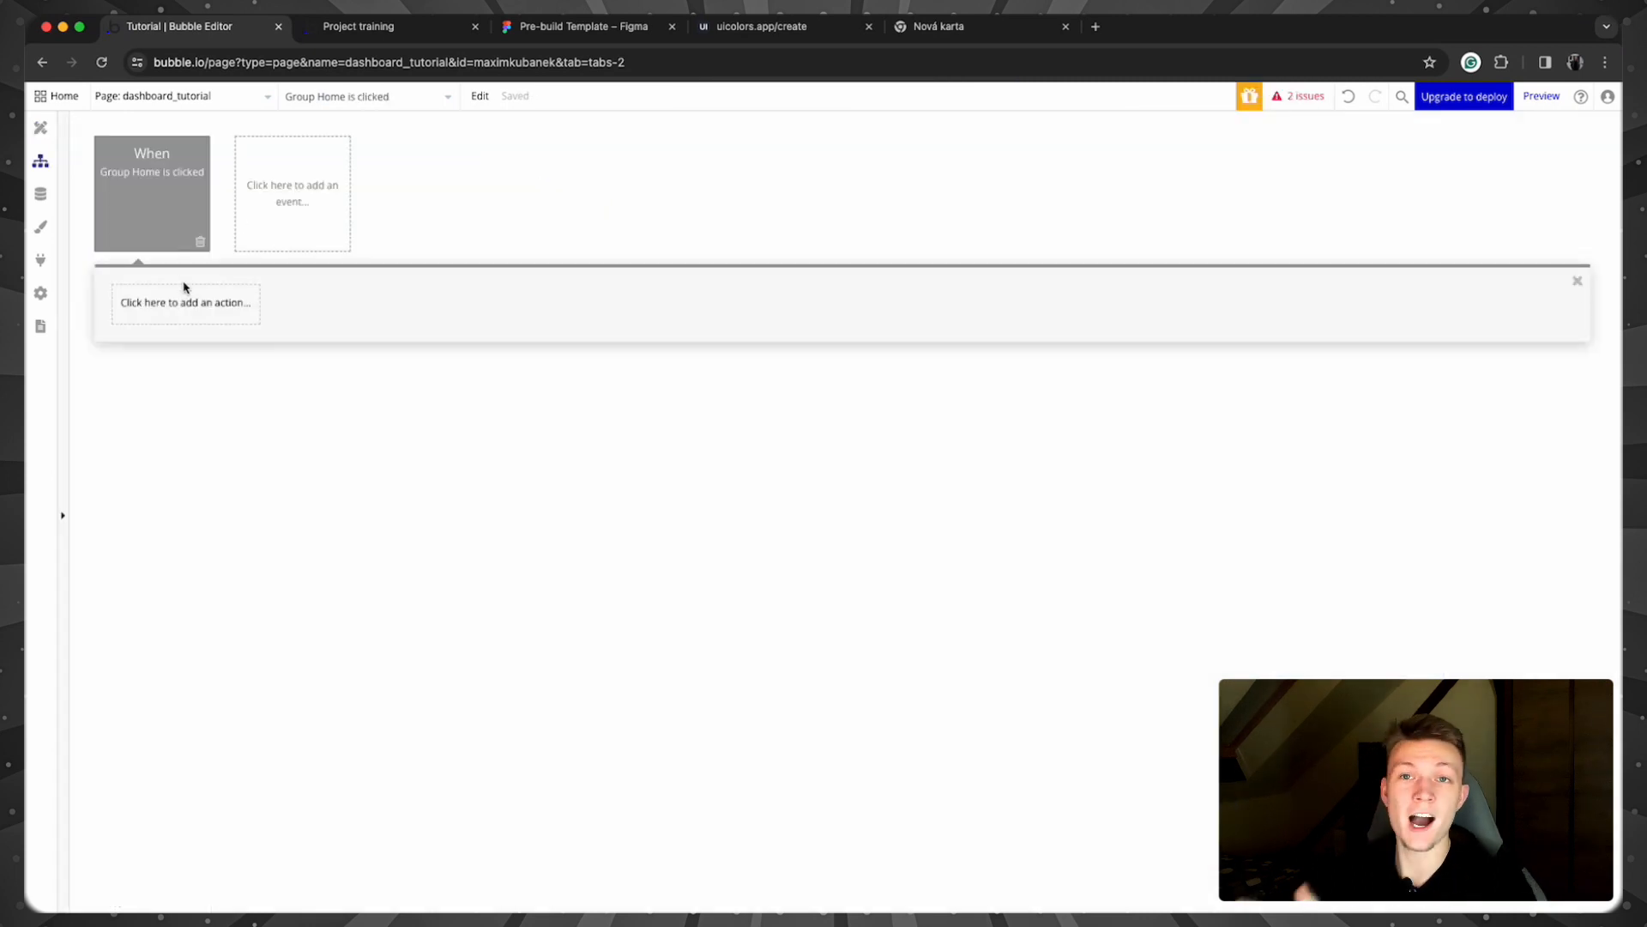
Step: Add a Show element action to the workflow, then delete that step
mouse_move(164, 235)
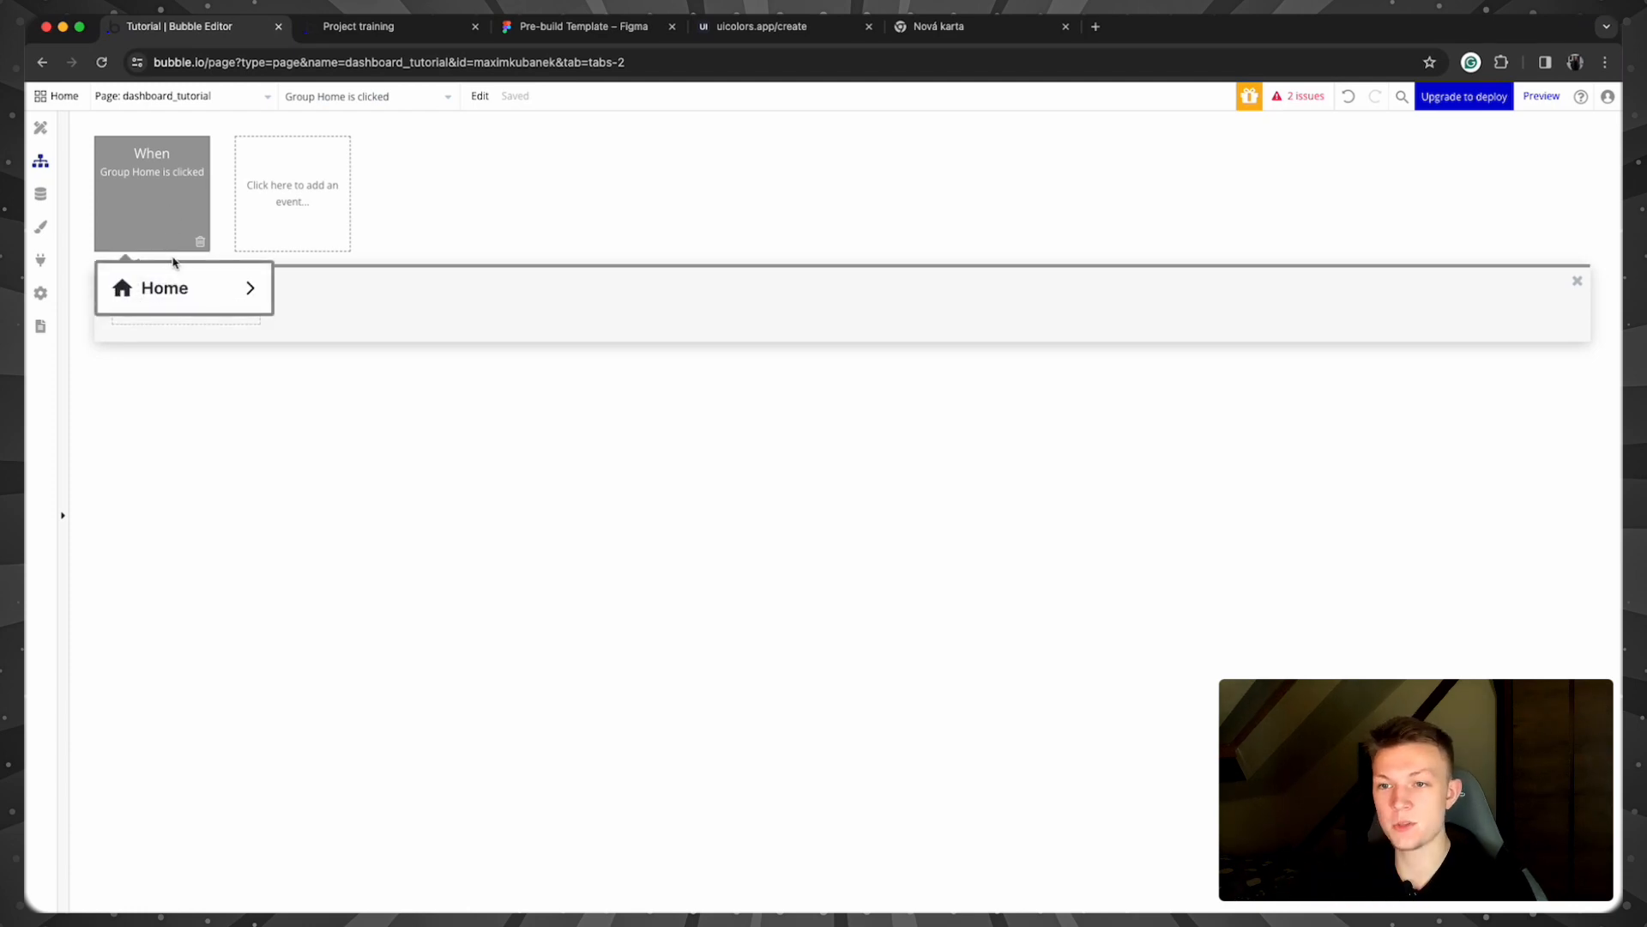
left_click(217, 314)
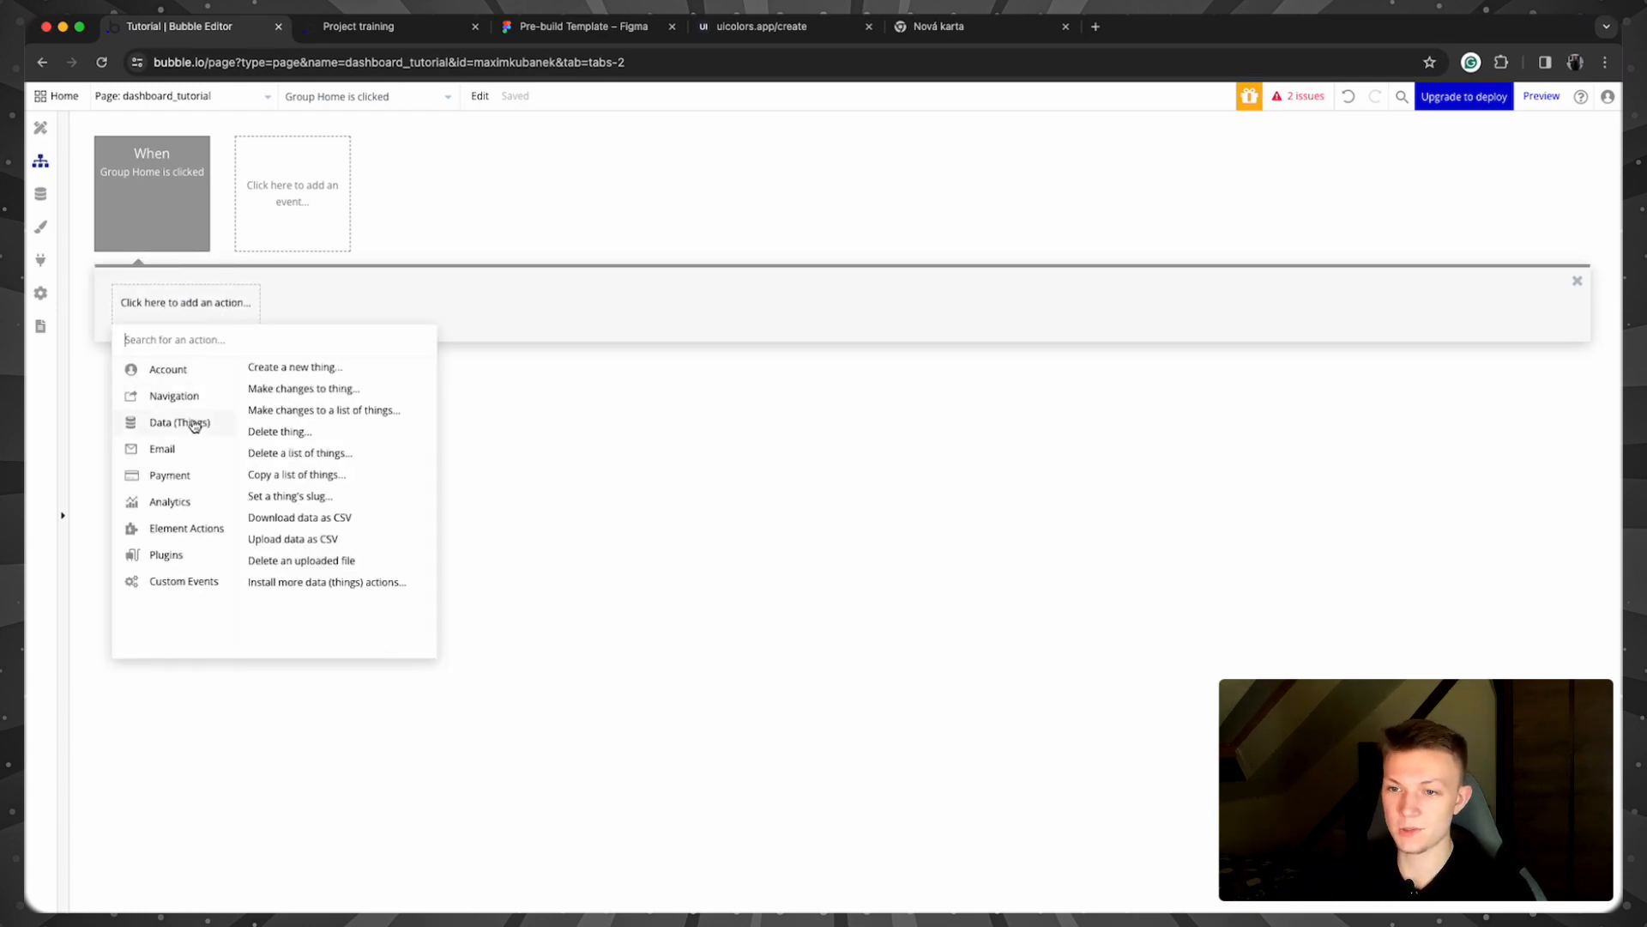
mouse_move(198, 547)
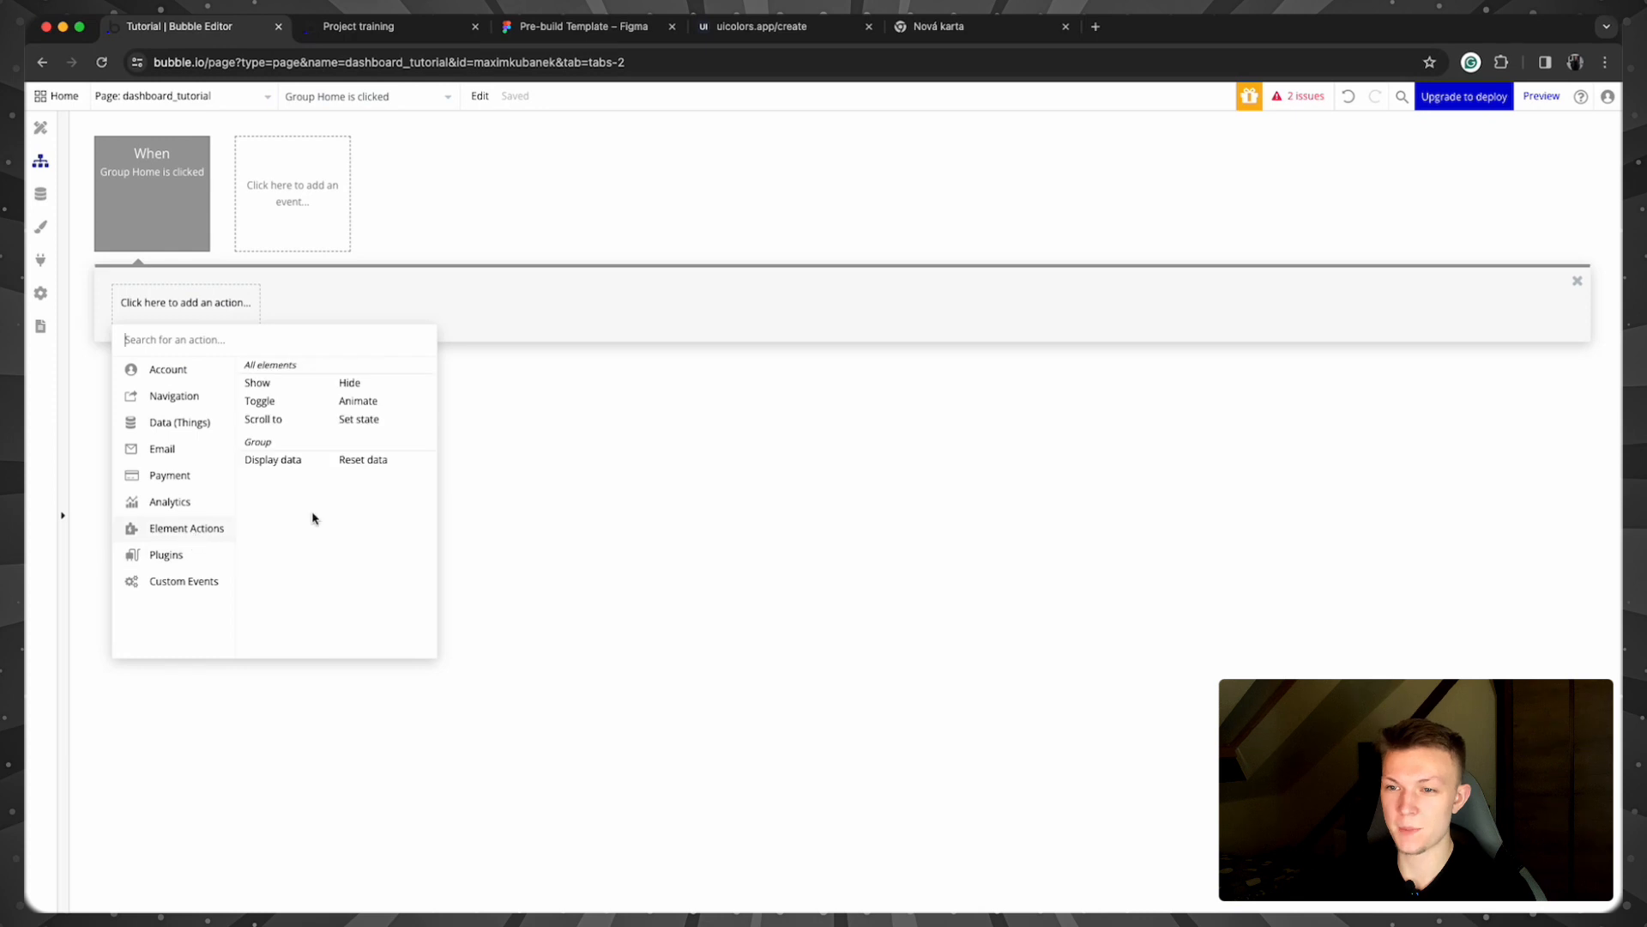
left_click(276, 384)
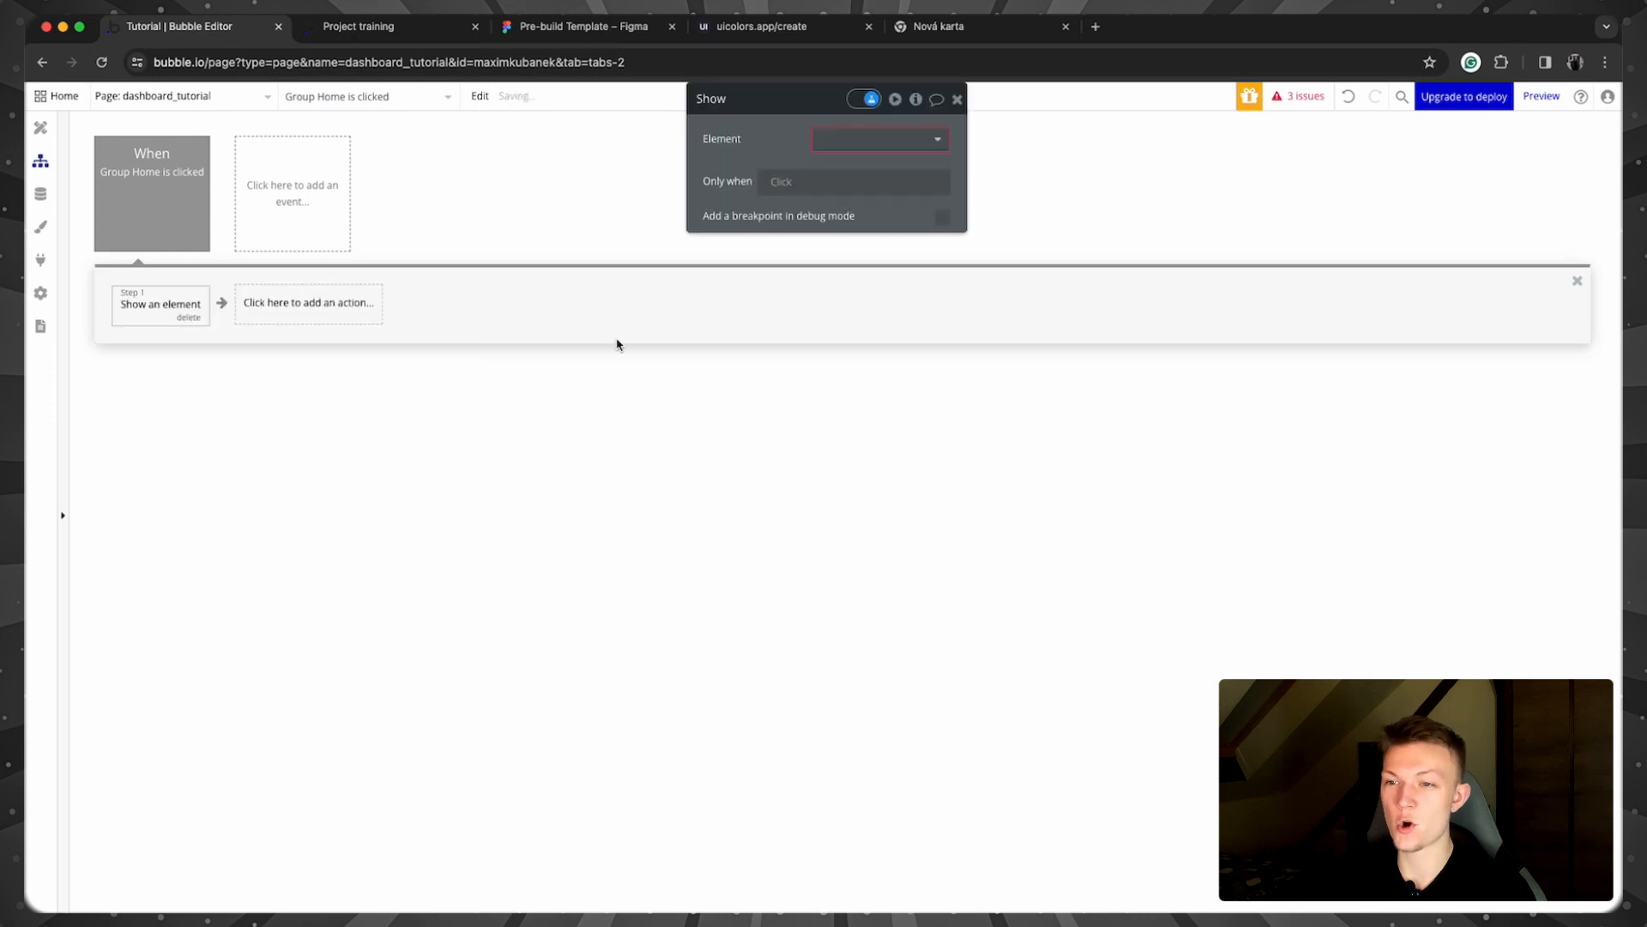
left_click(958, 99)
left_click(186, 319)
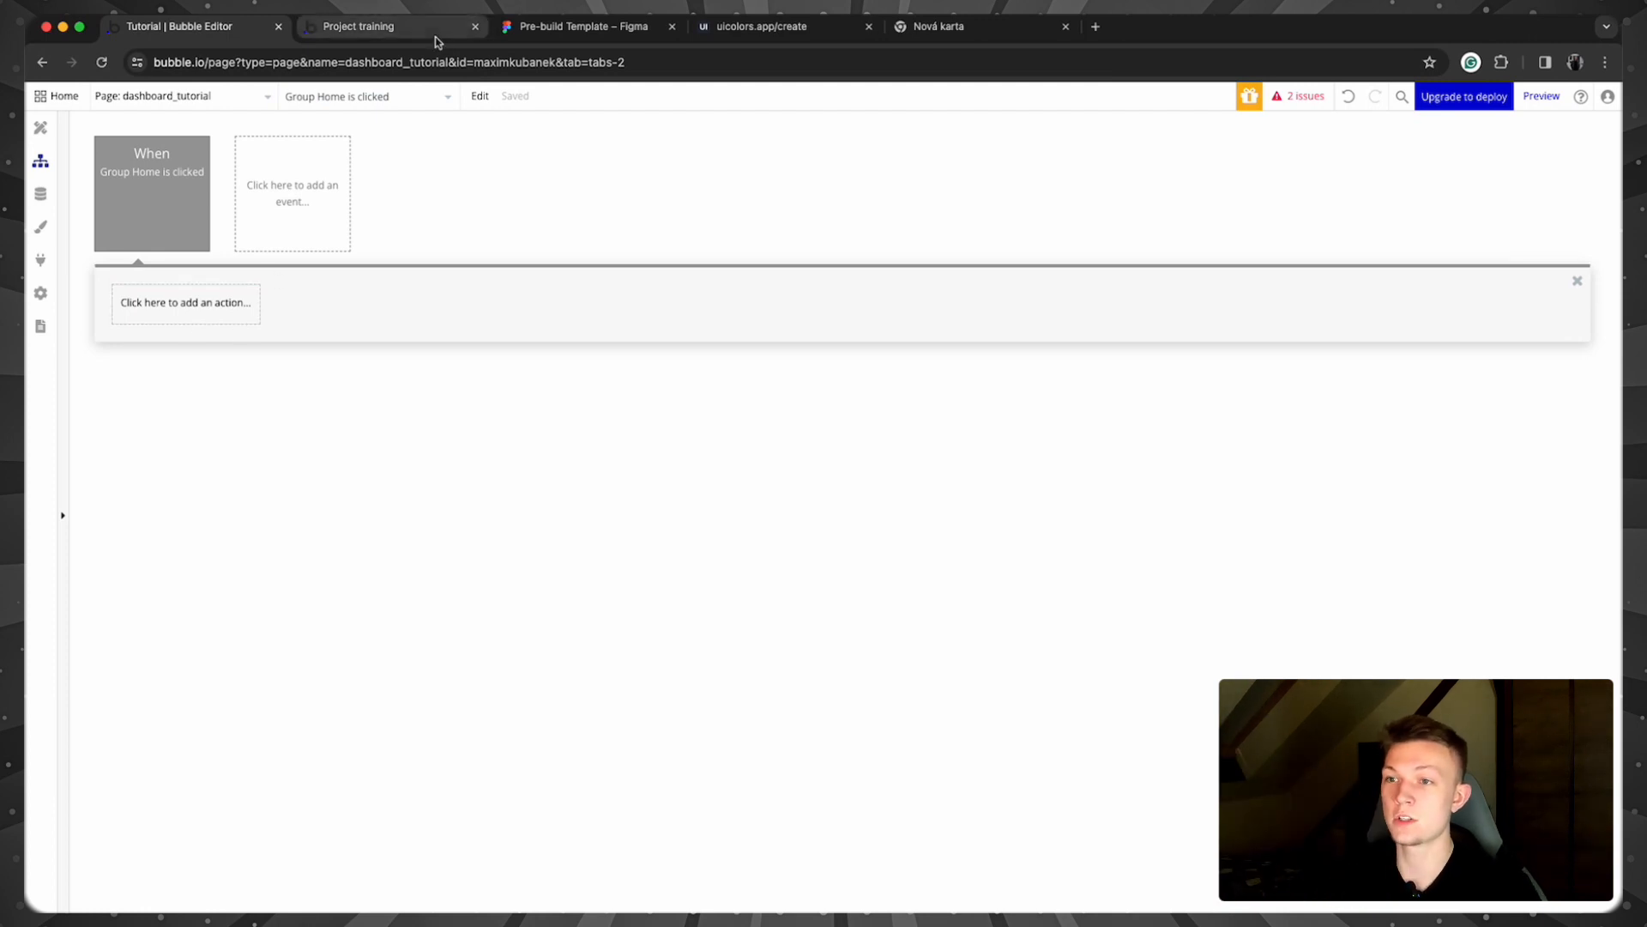
Step: Add a Navigation > Go to page action with destination dashboard_tutorial
left_click_drag(680, 60, 155, 75)
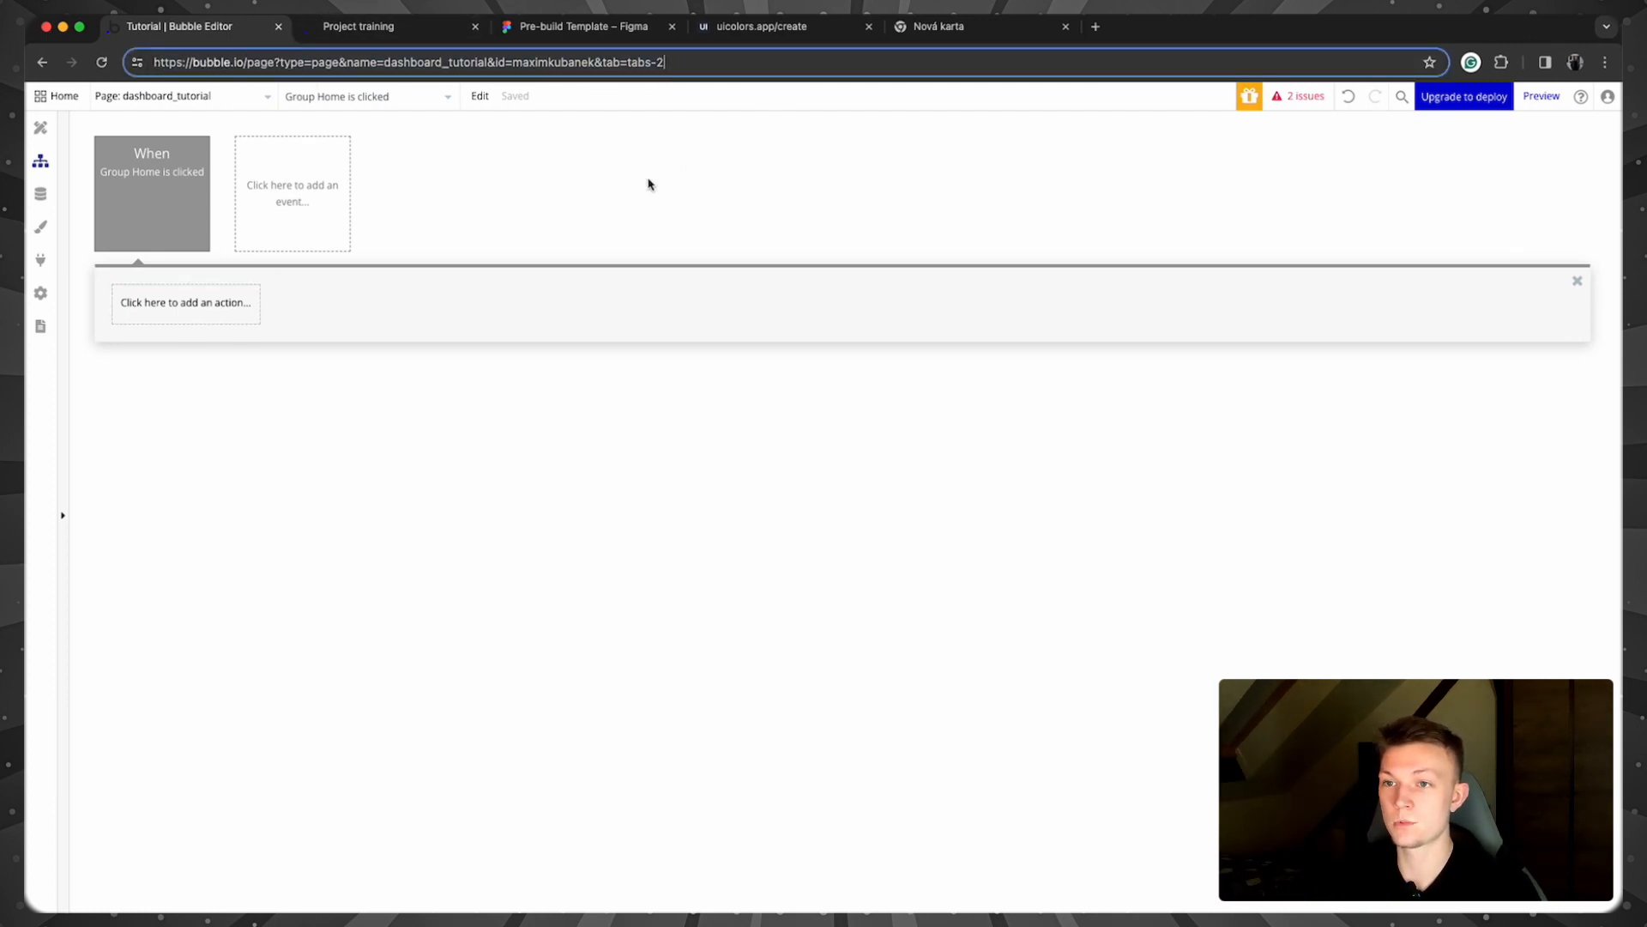
left_click(610, 182)
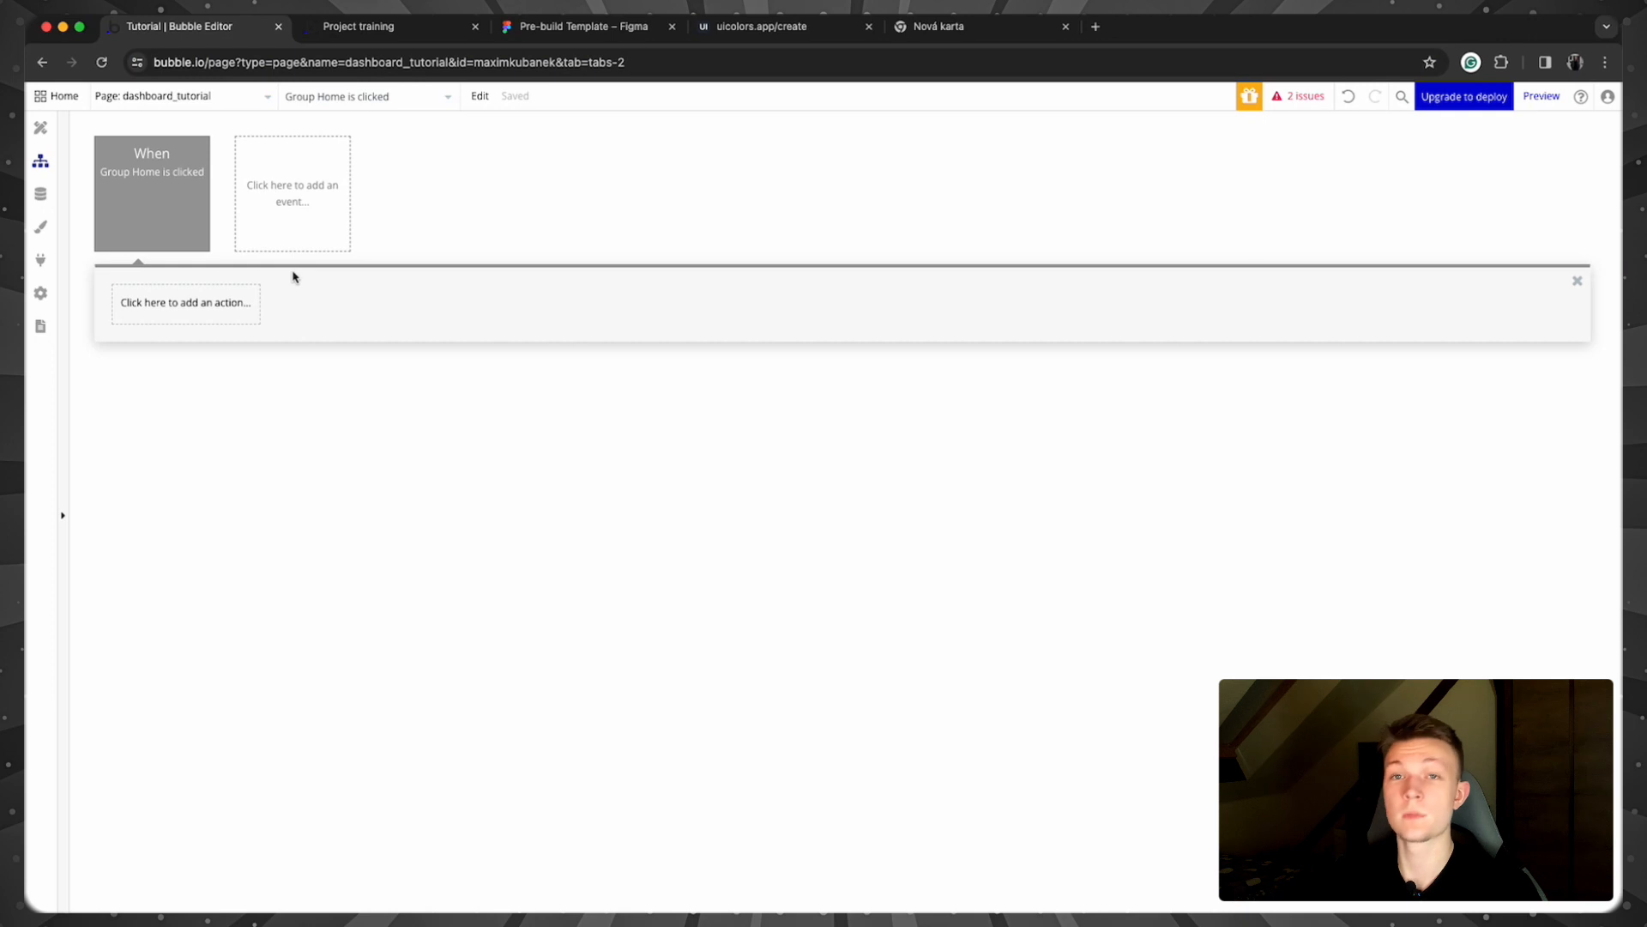
left_click(200, 314)
mouse_move(190, 394)
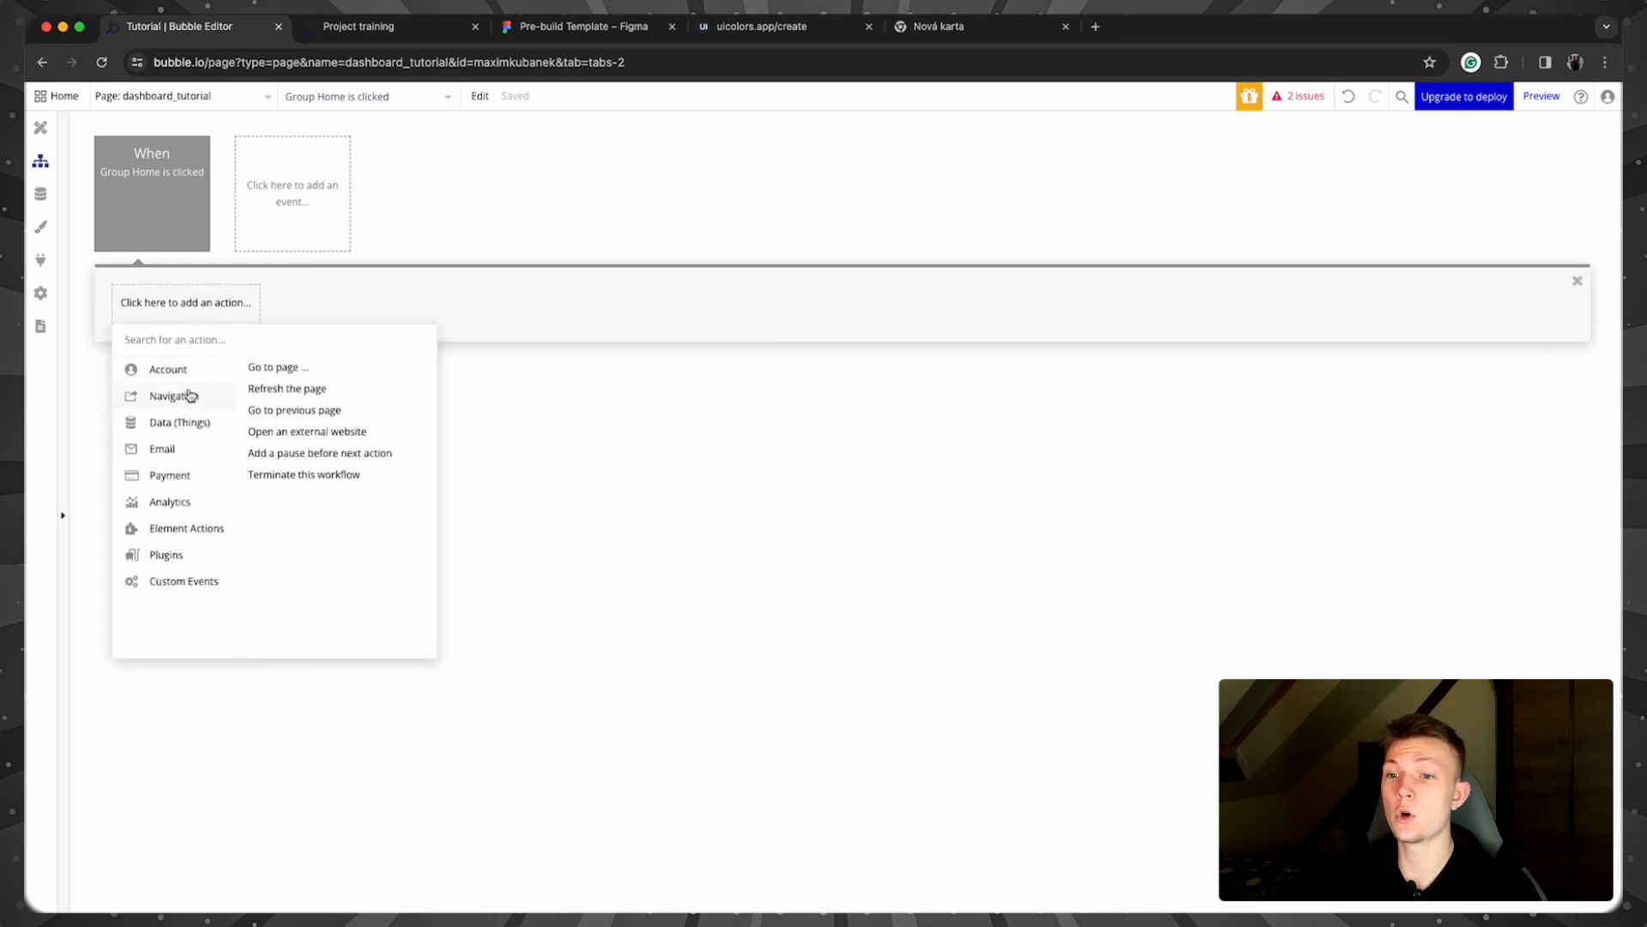
left_click(316, 368)
left_click(865, 139)
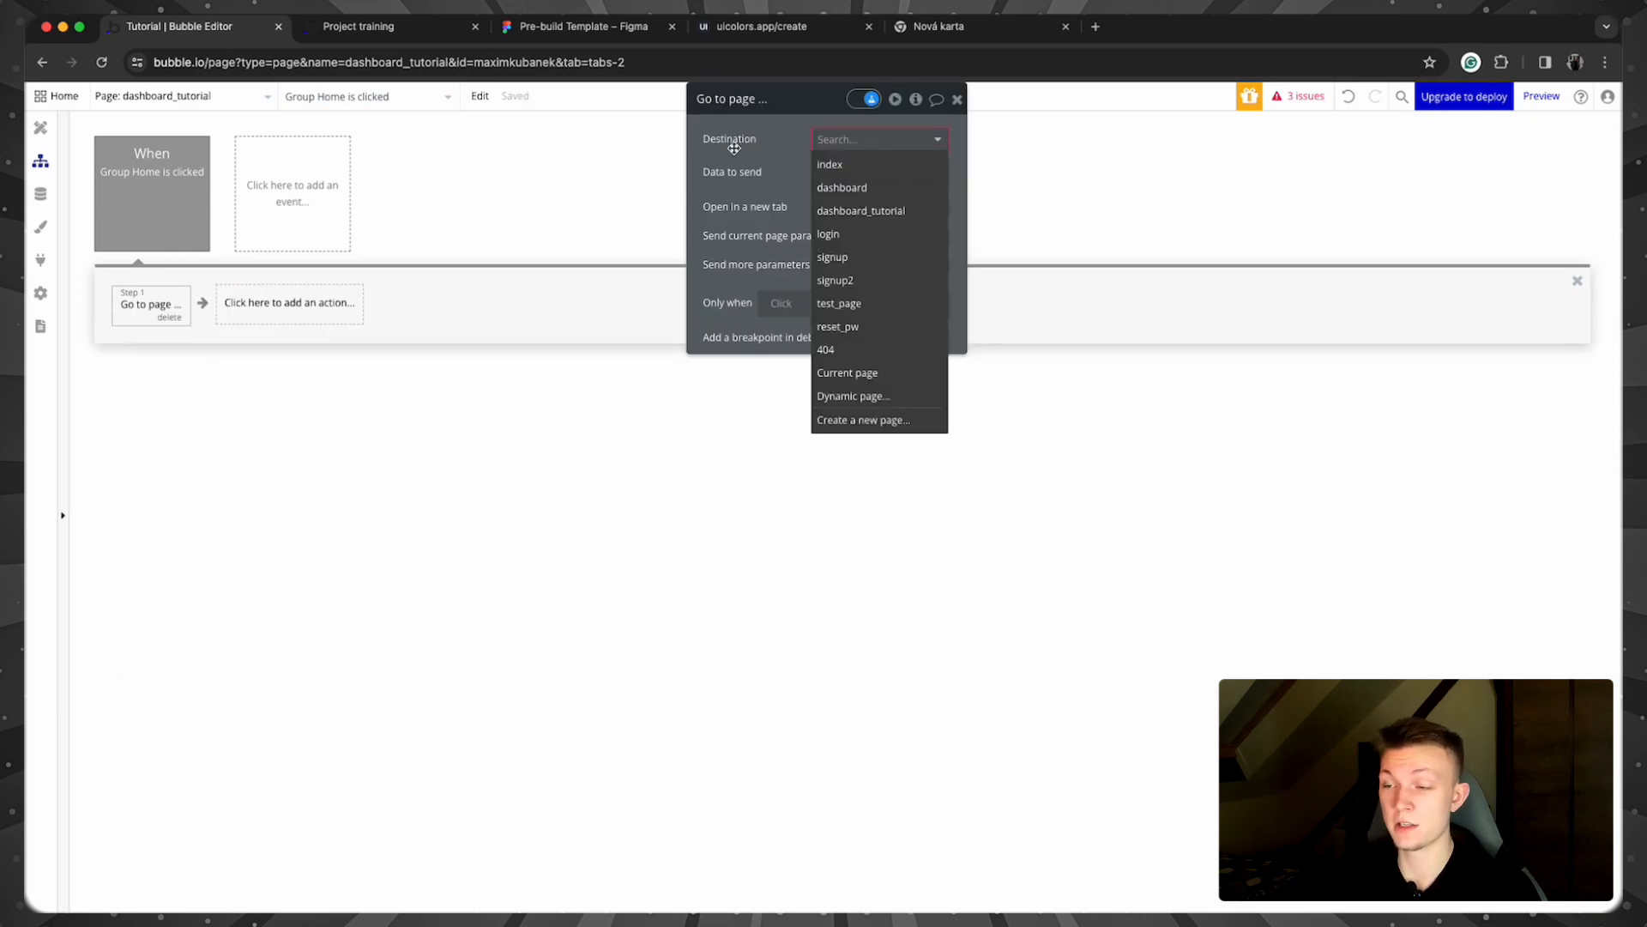
left_click(858, 216)
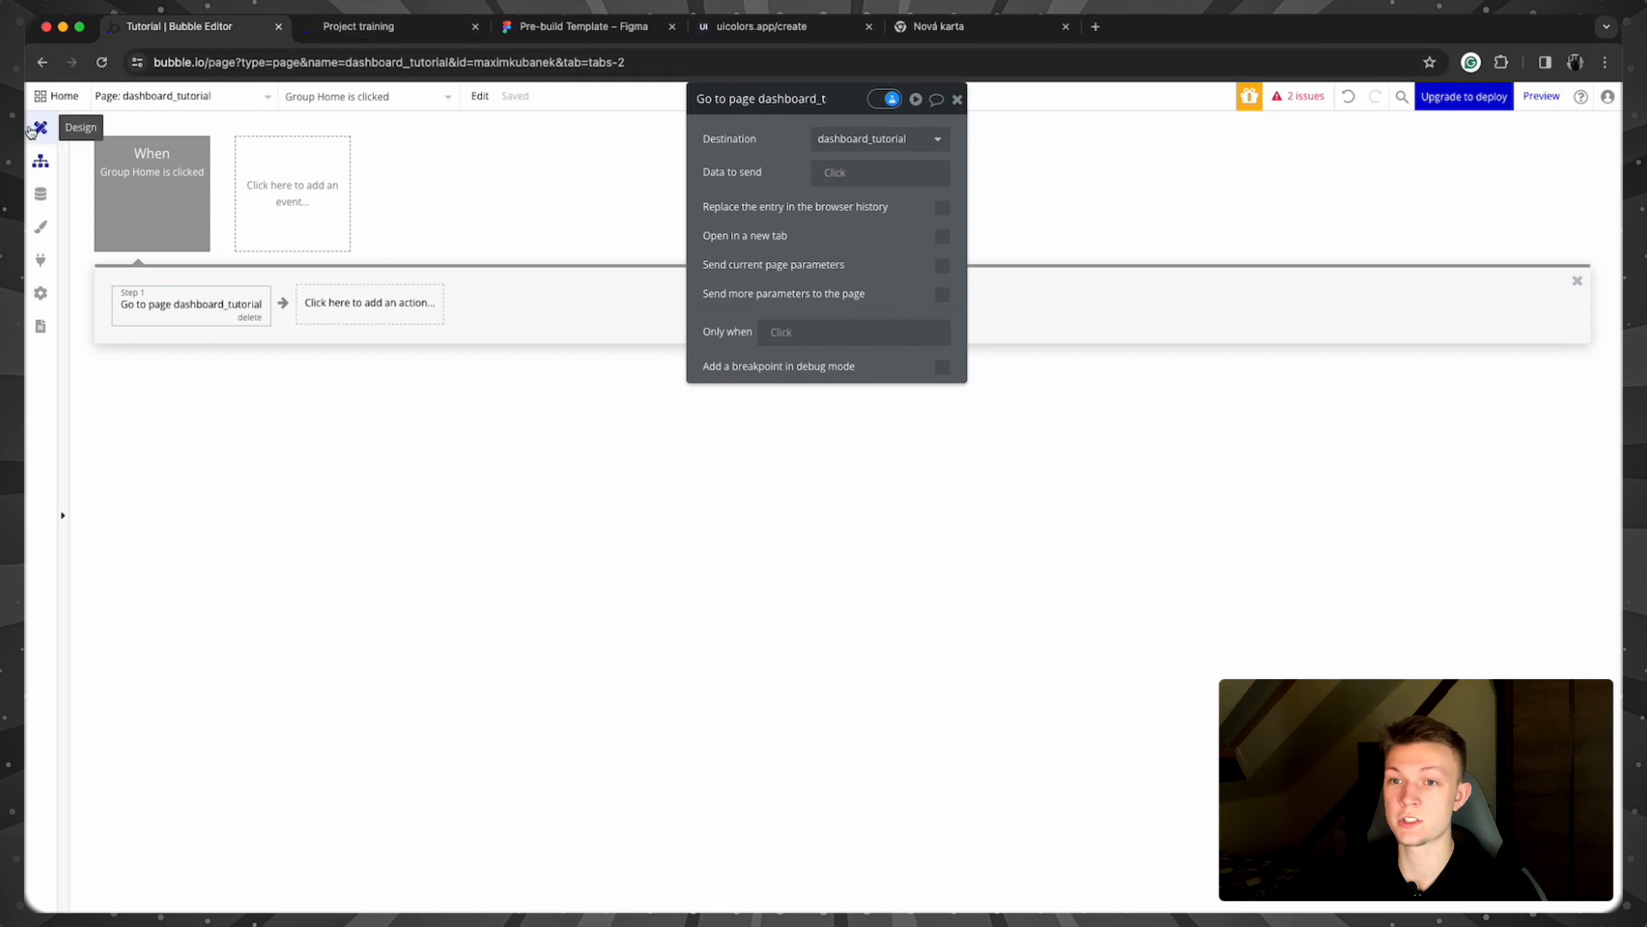
left_click(40, 127)
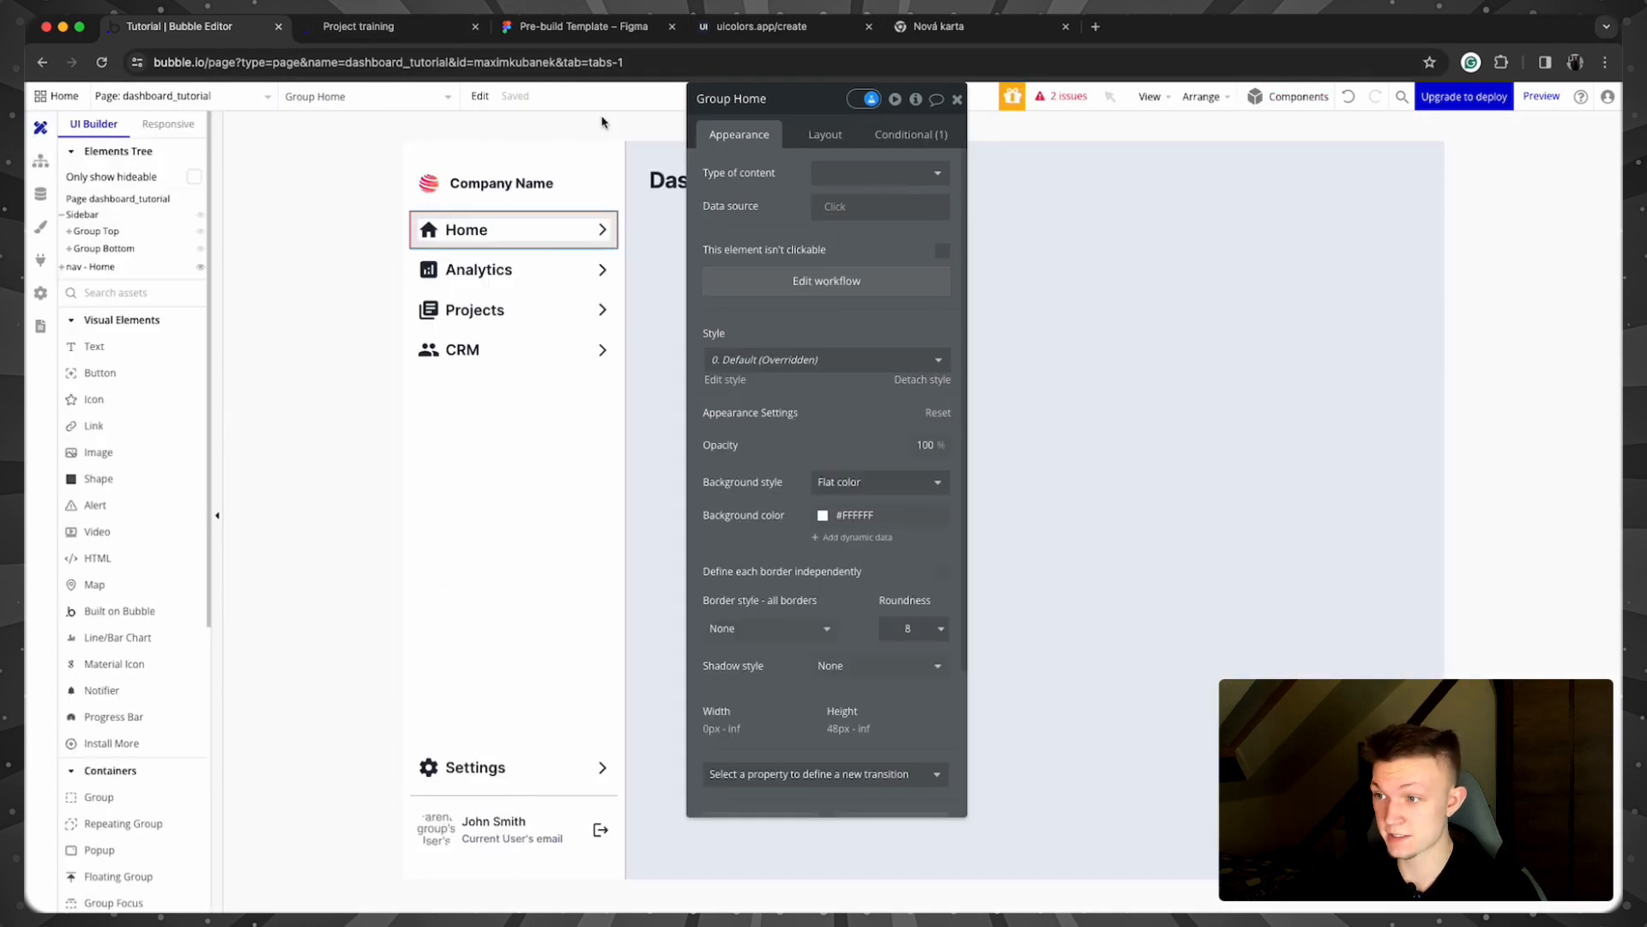
left_click(40, 161)
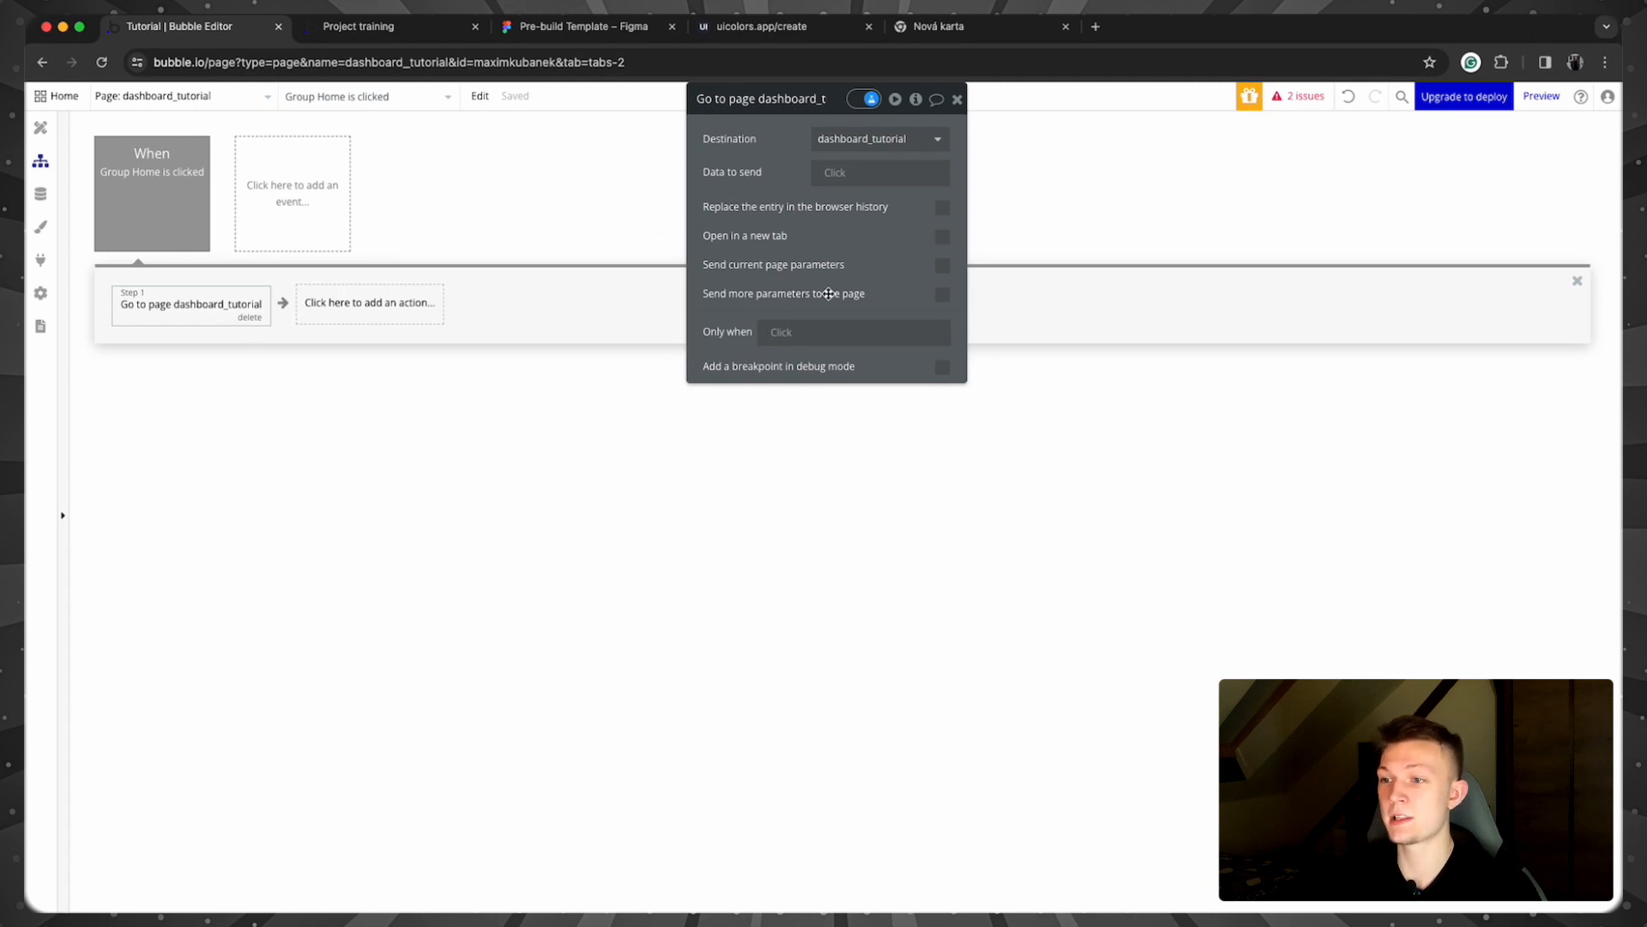
Step: Enable Send more parameters and add a URL parameter with key v and value home
left_click(940, 295)
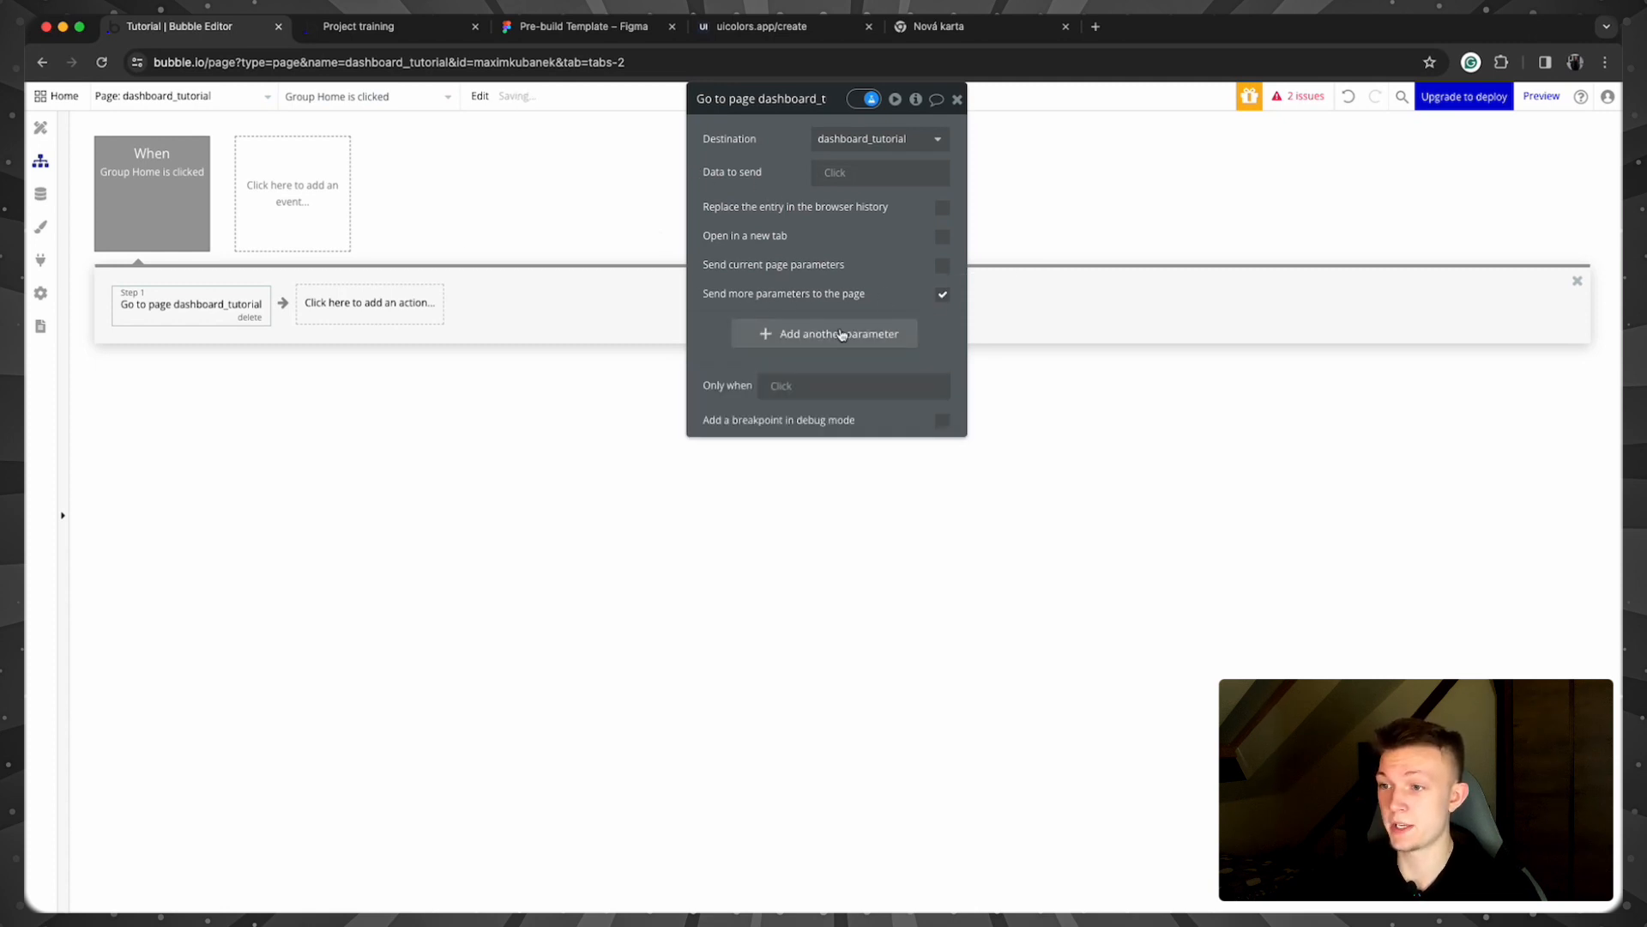
left_click(831, 334)
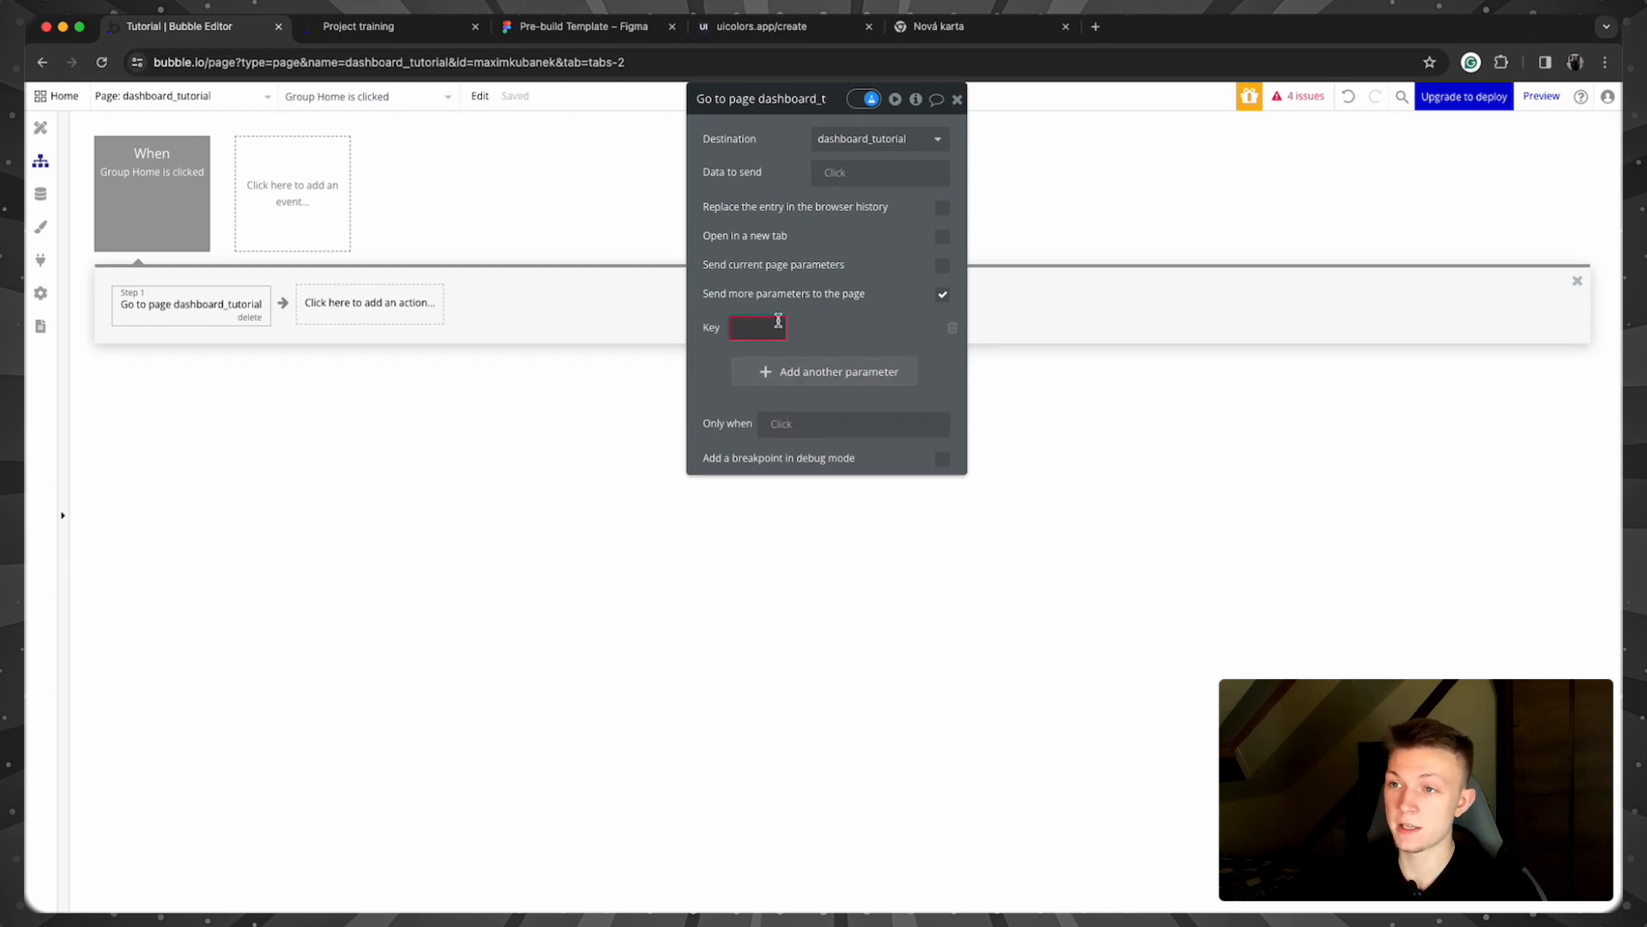
left_click(778, 324)
double_click(573, 63)
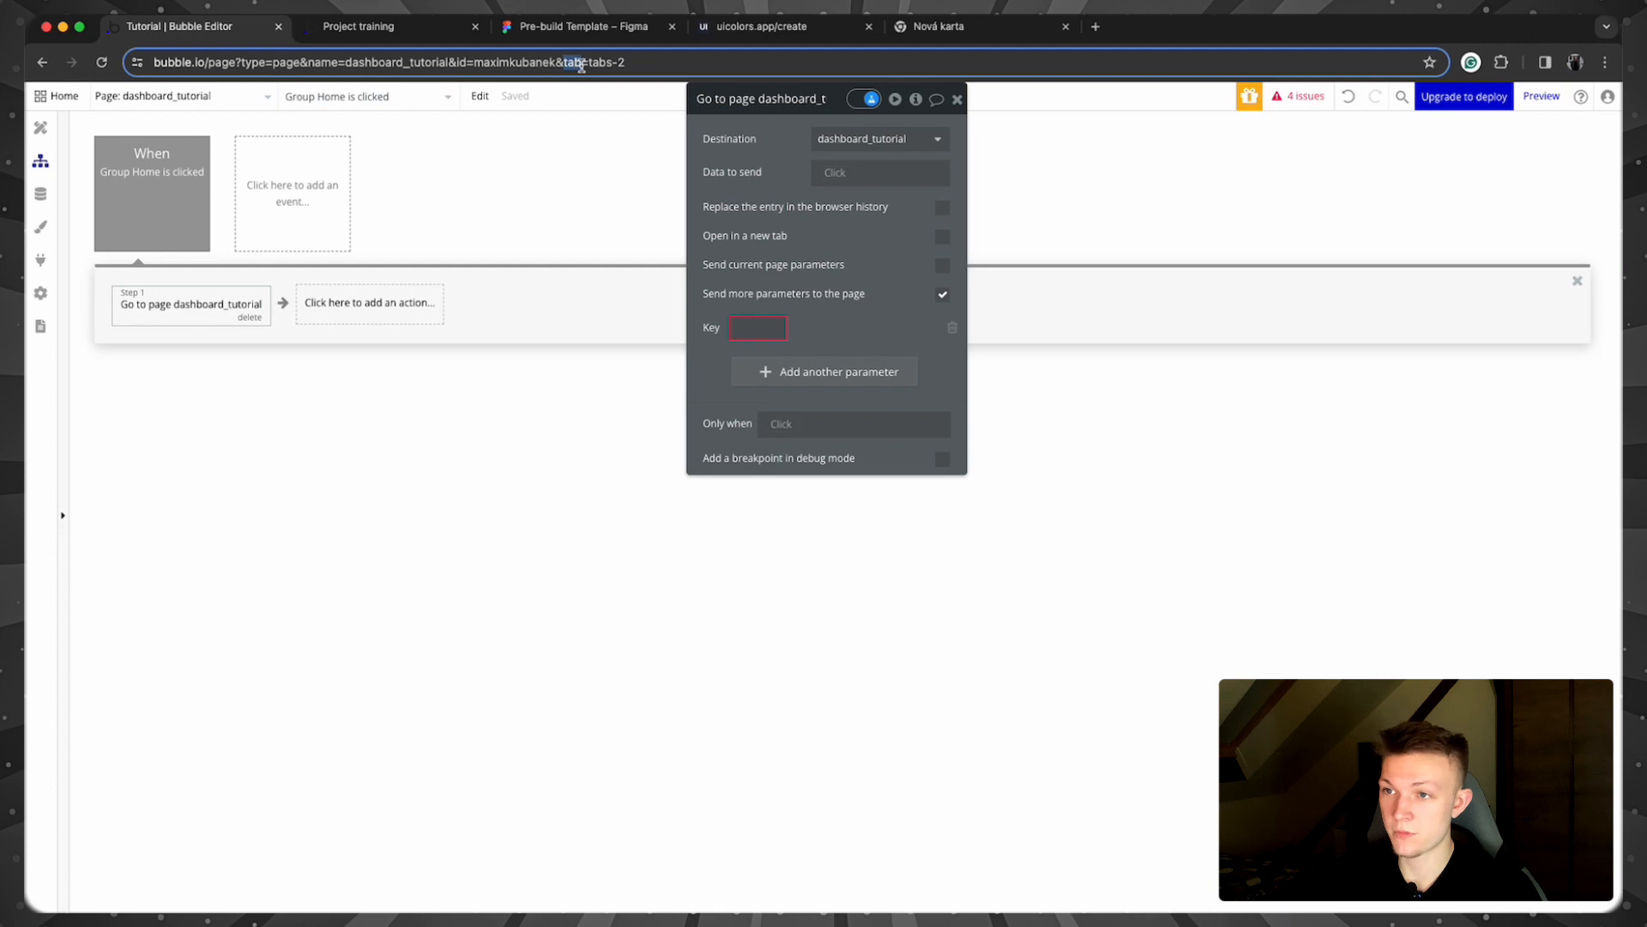
left_click(762, 324)
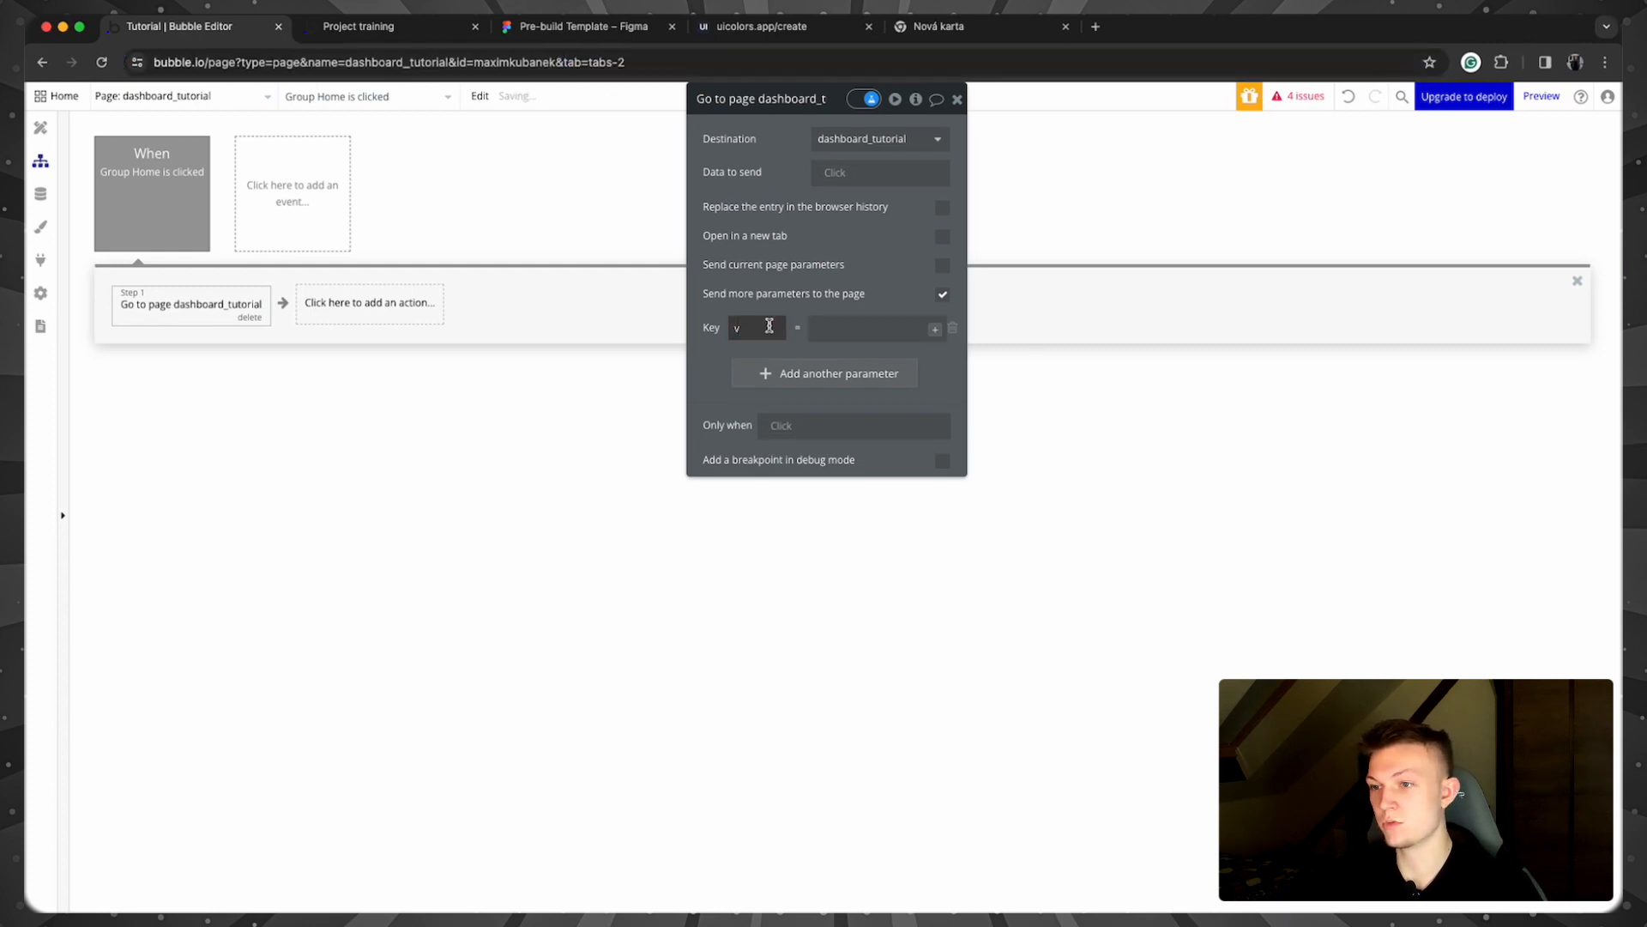
left_click(870, 336)
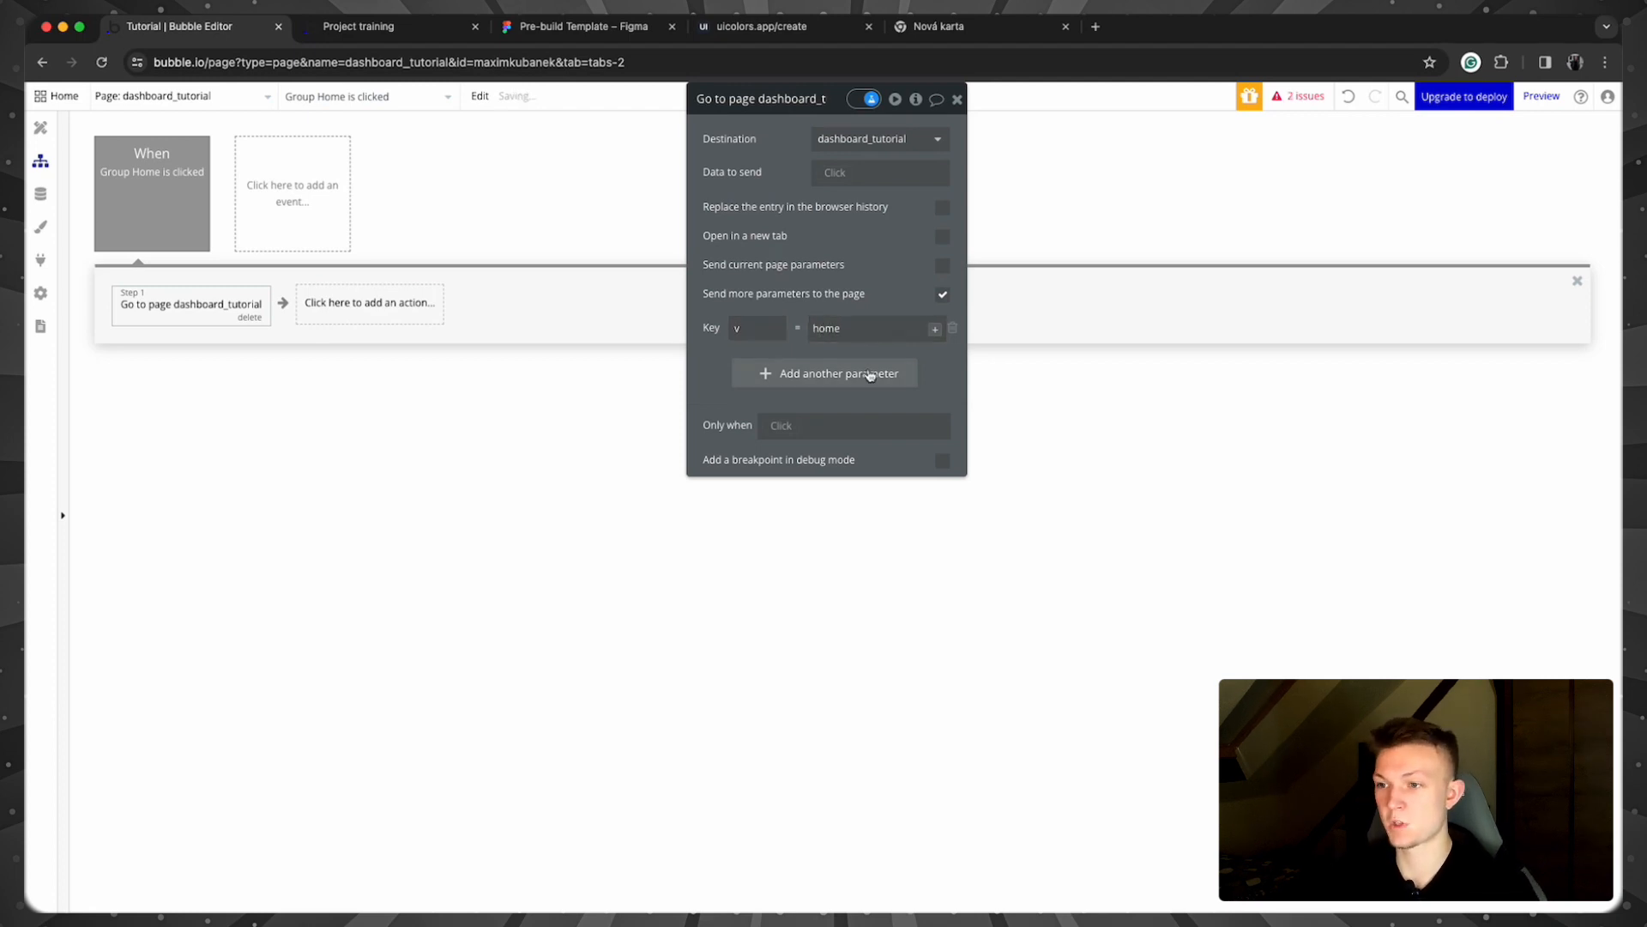
left_click(911, 348)
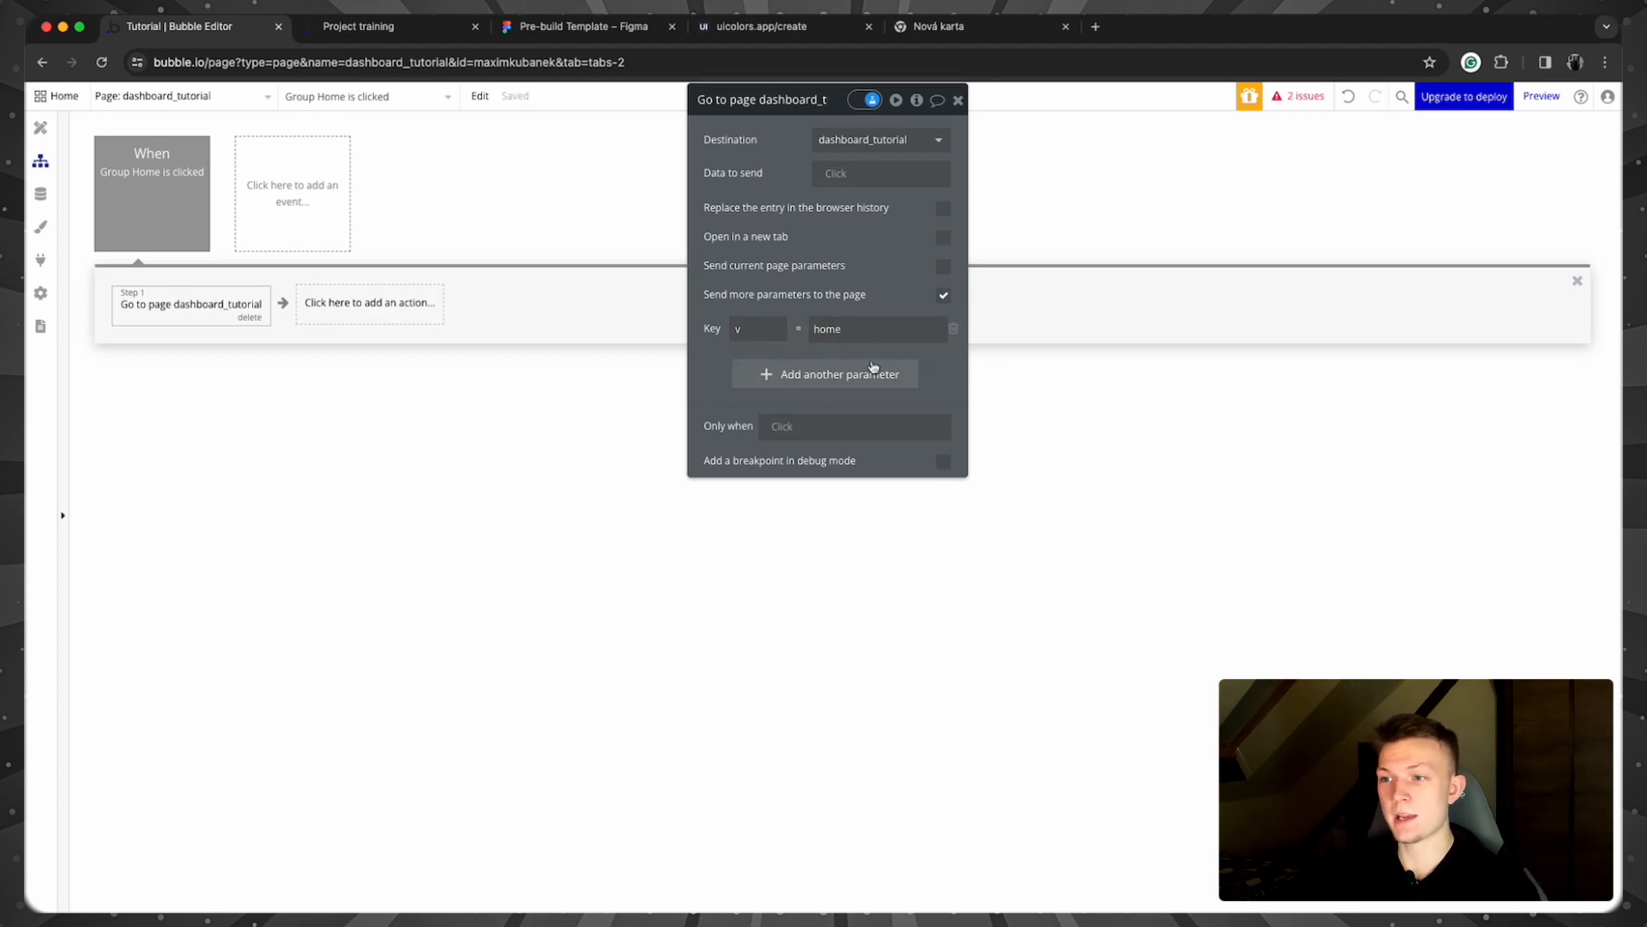
left_click(867, 328)
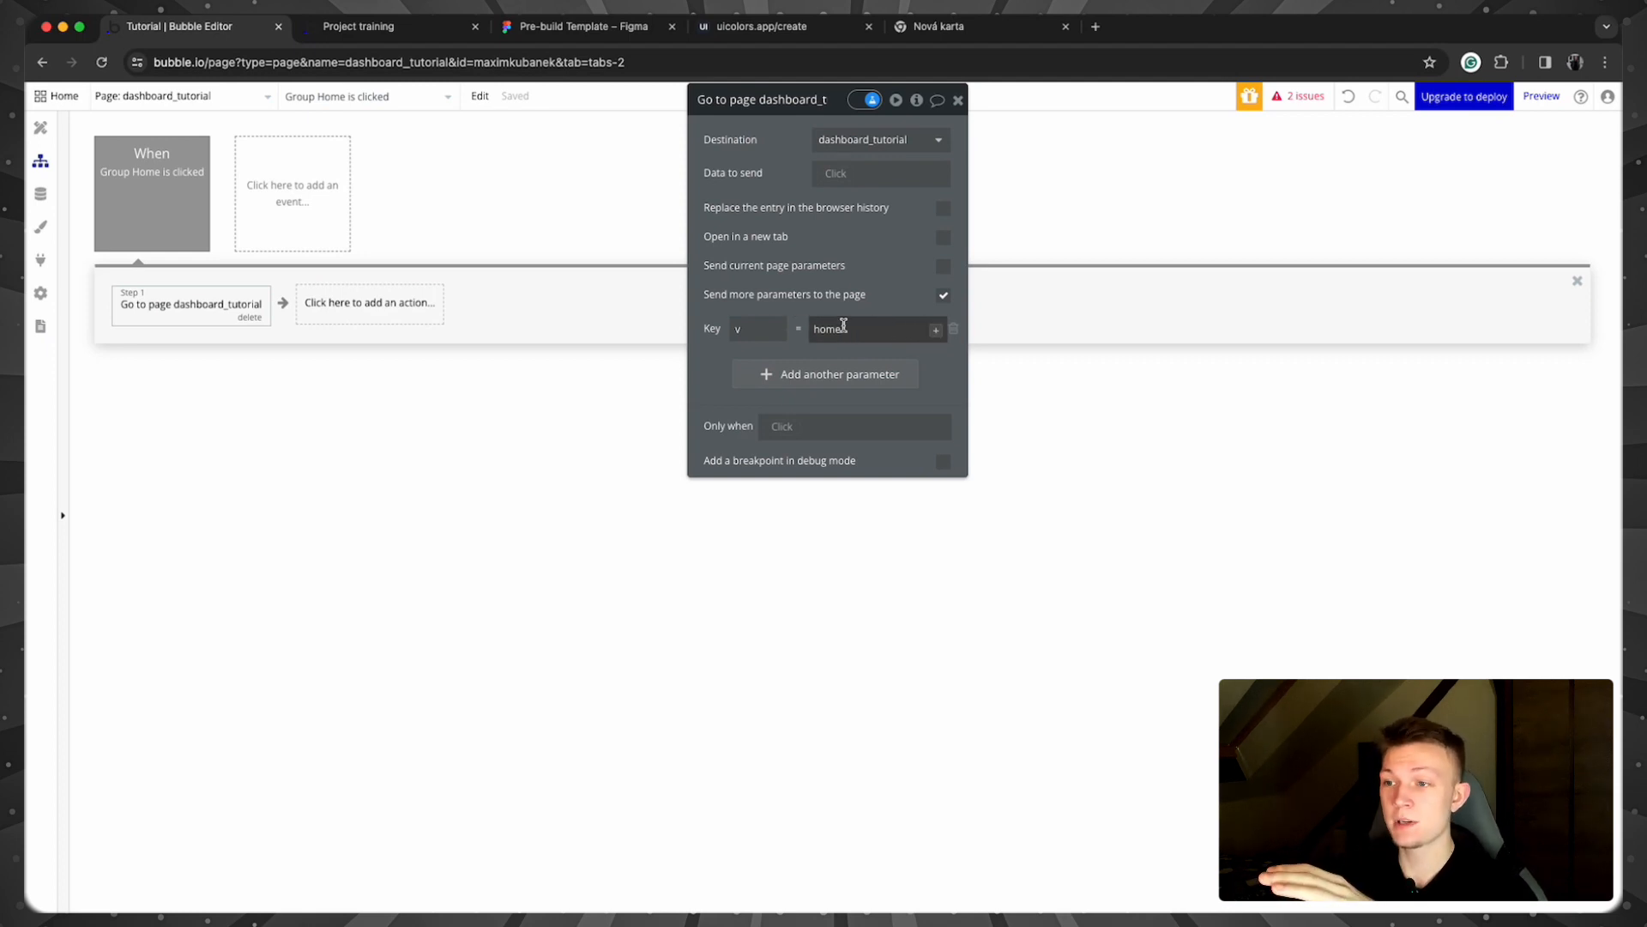
left_click(935, 329)
left_click(943, 465)
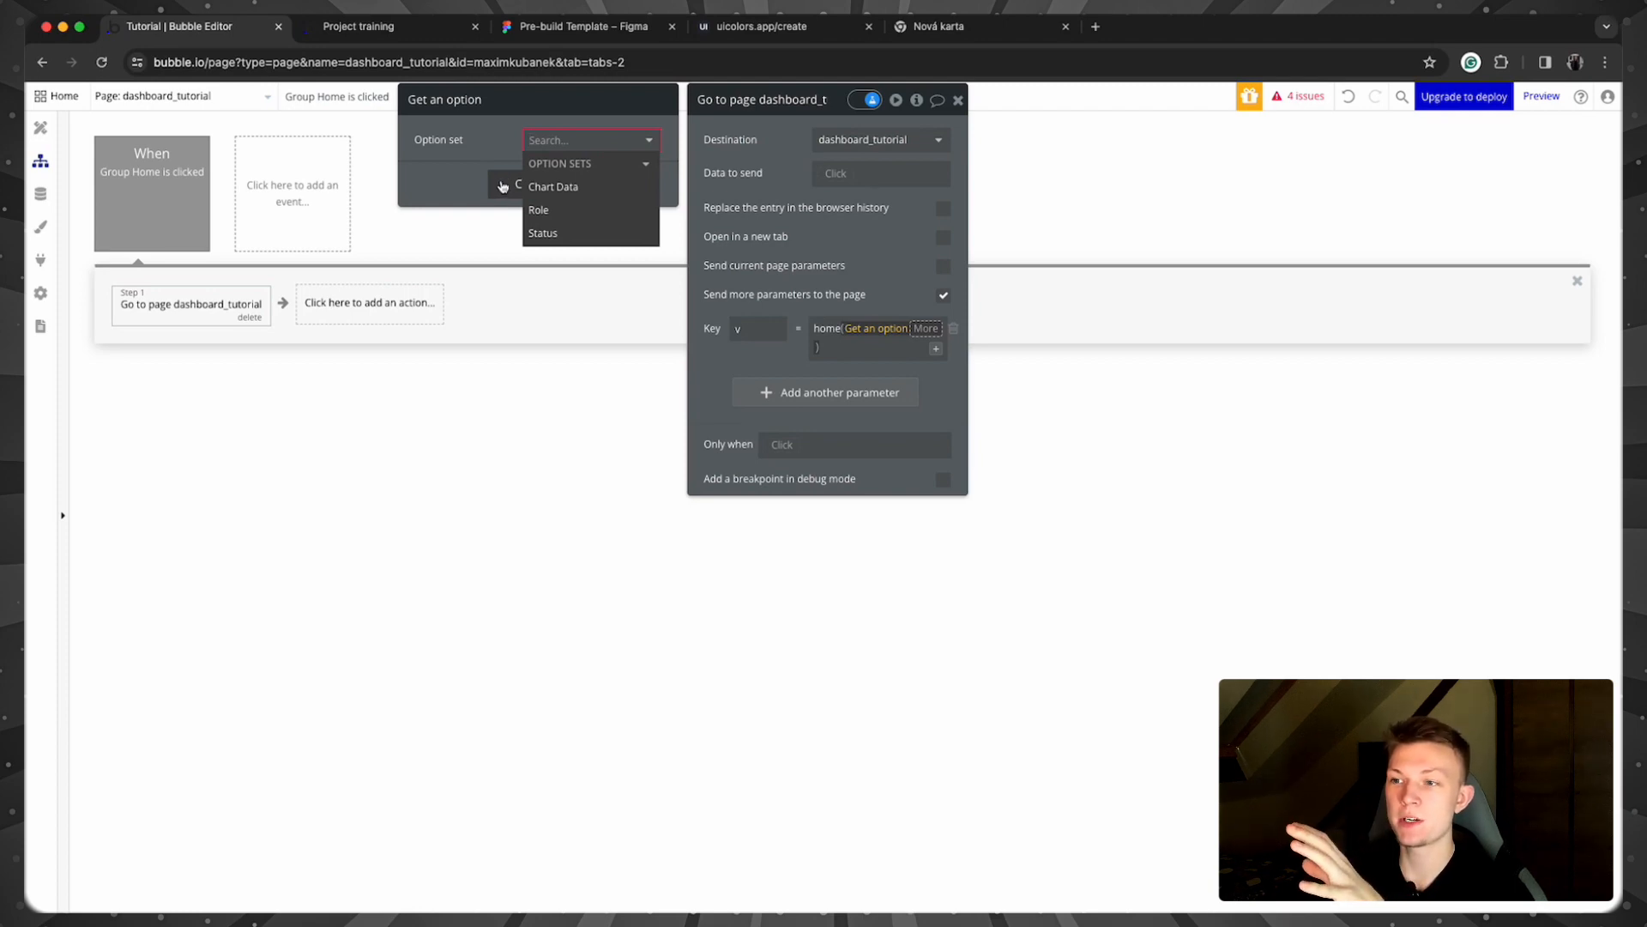
left_click(505, 187)
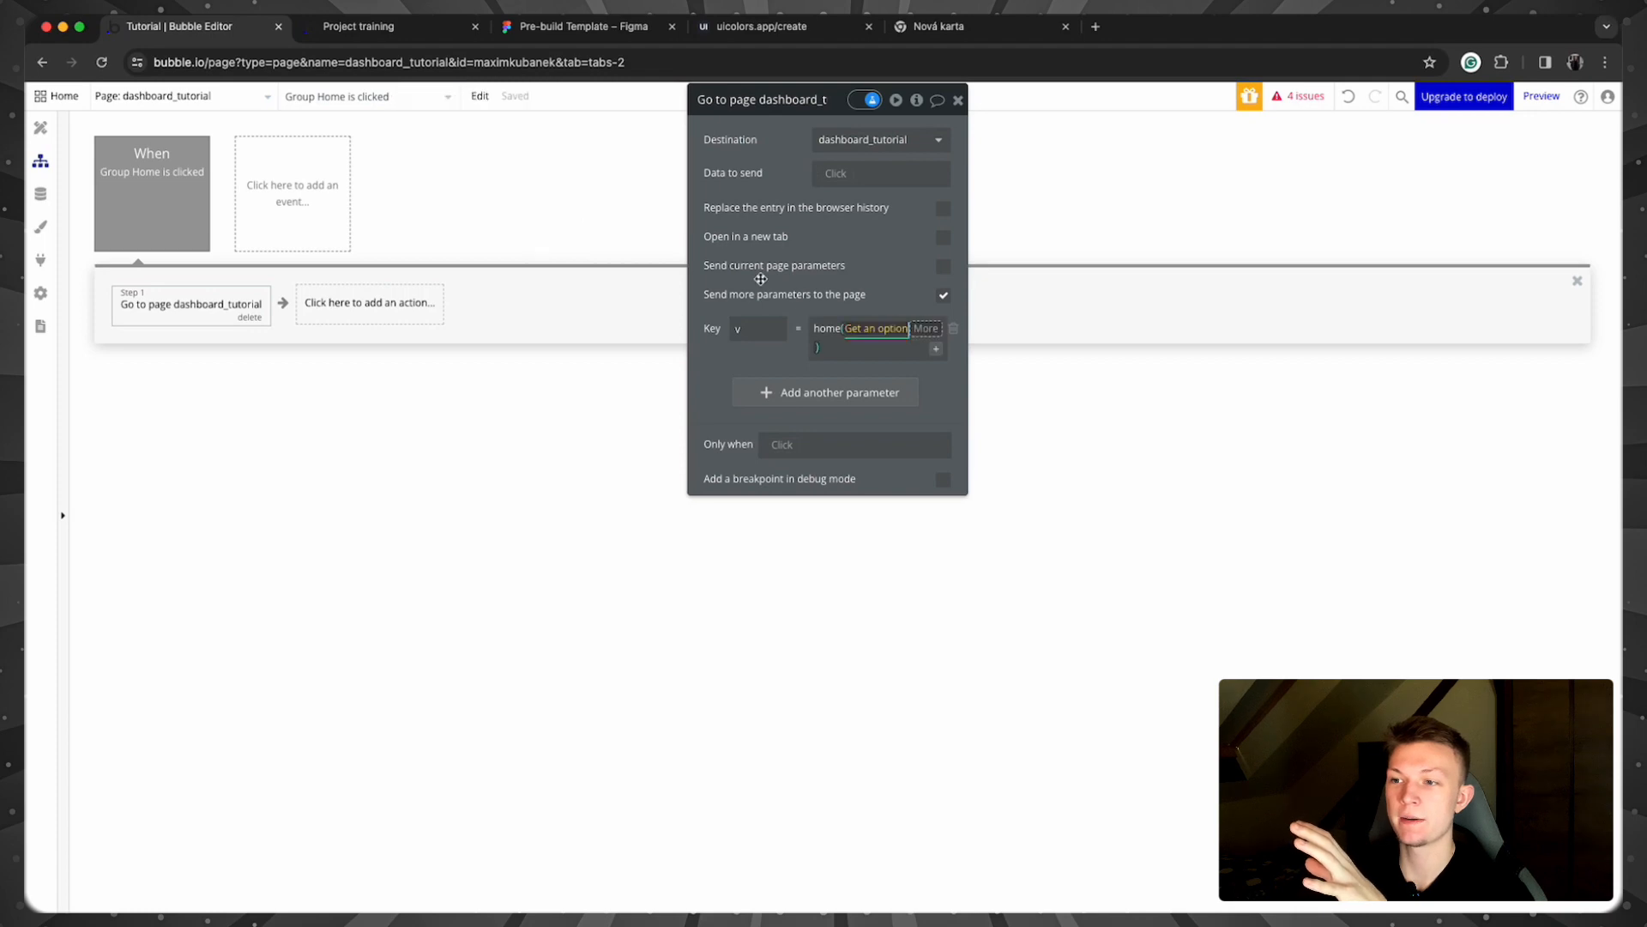
left_click(863, 348)
key("BackSpace")
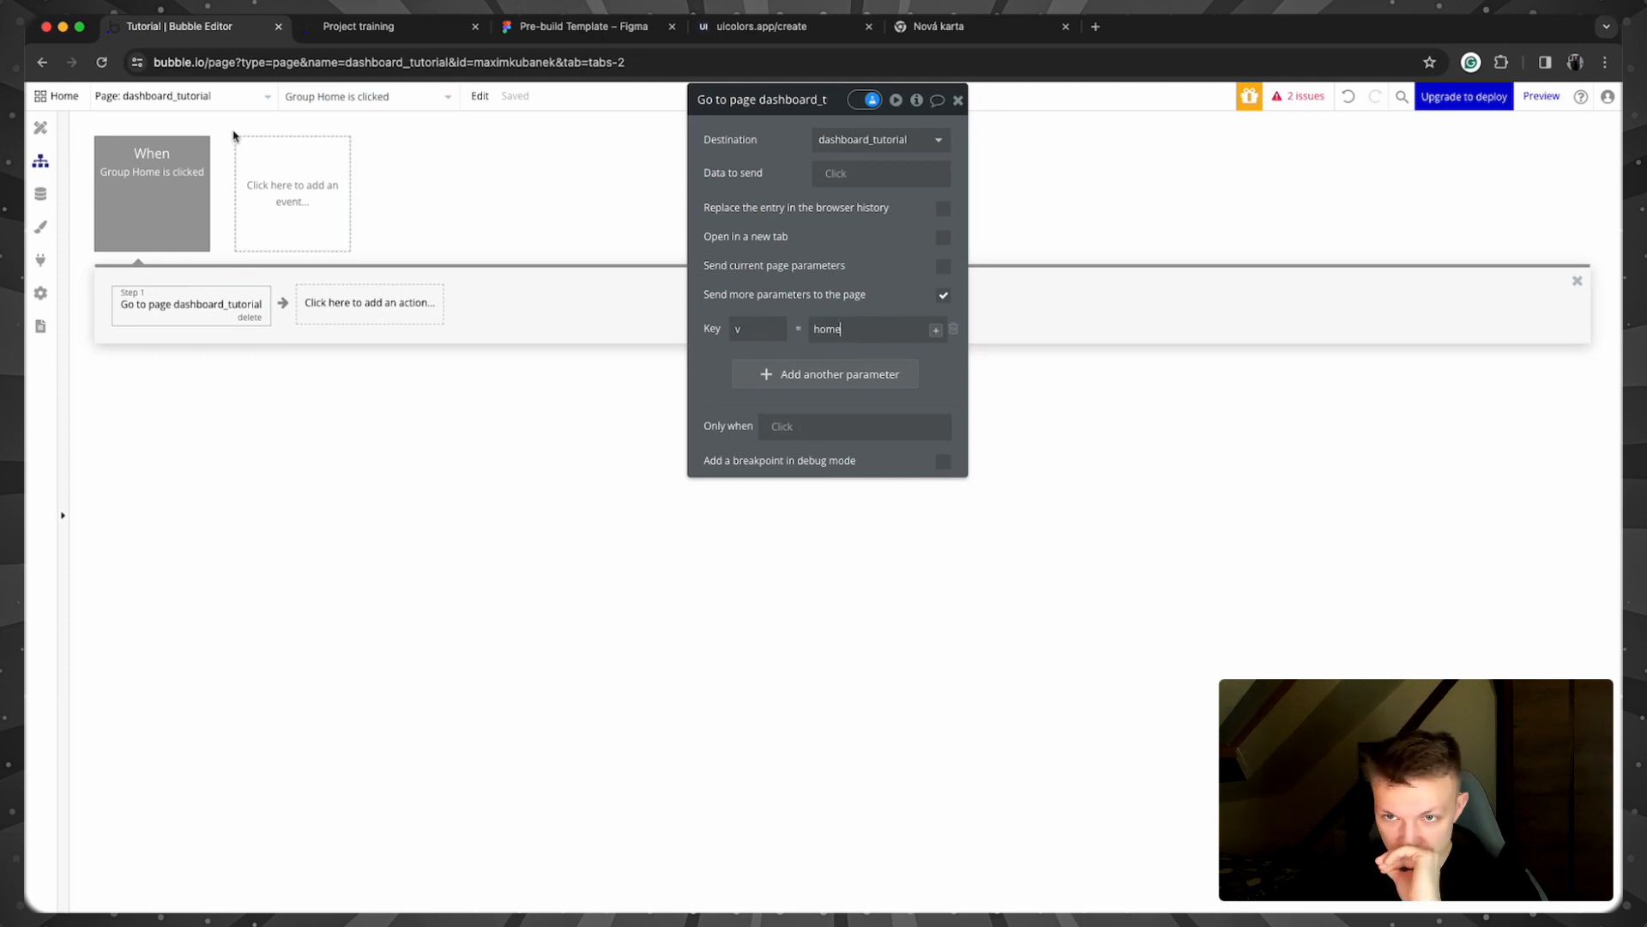
Step: Open the Data tab to view the app's data types
left_click(49, 126)
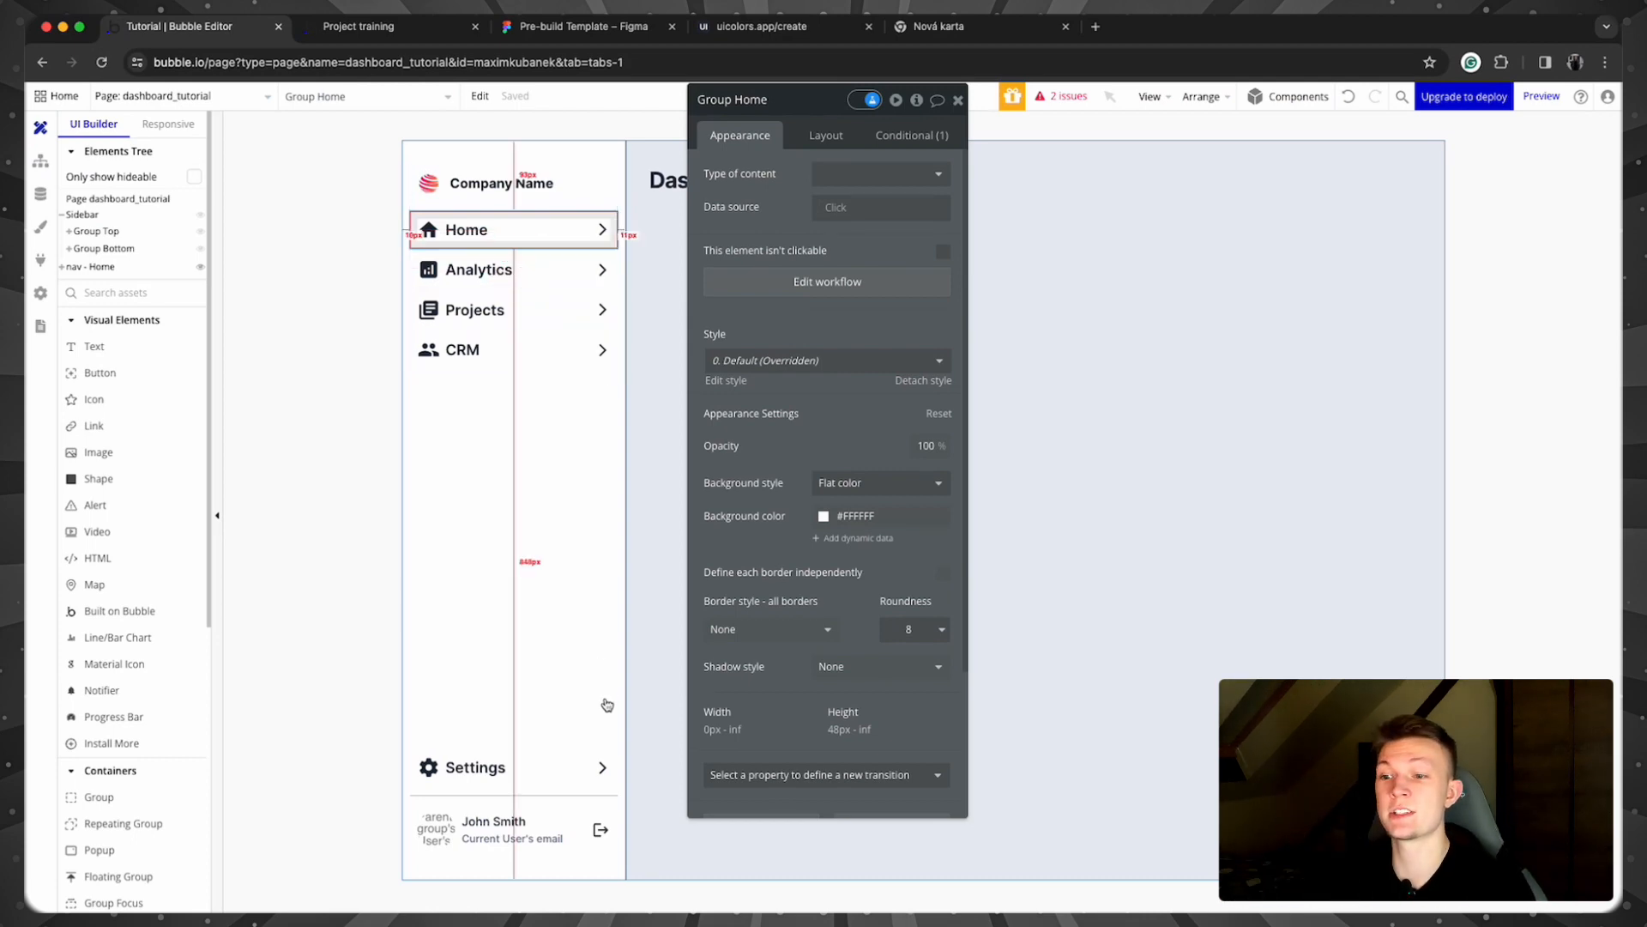
left_click(41, 189)
left_click(41, 161)
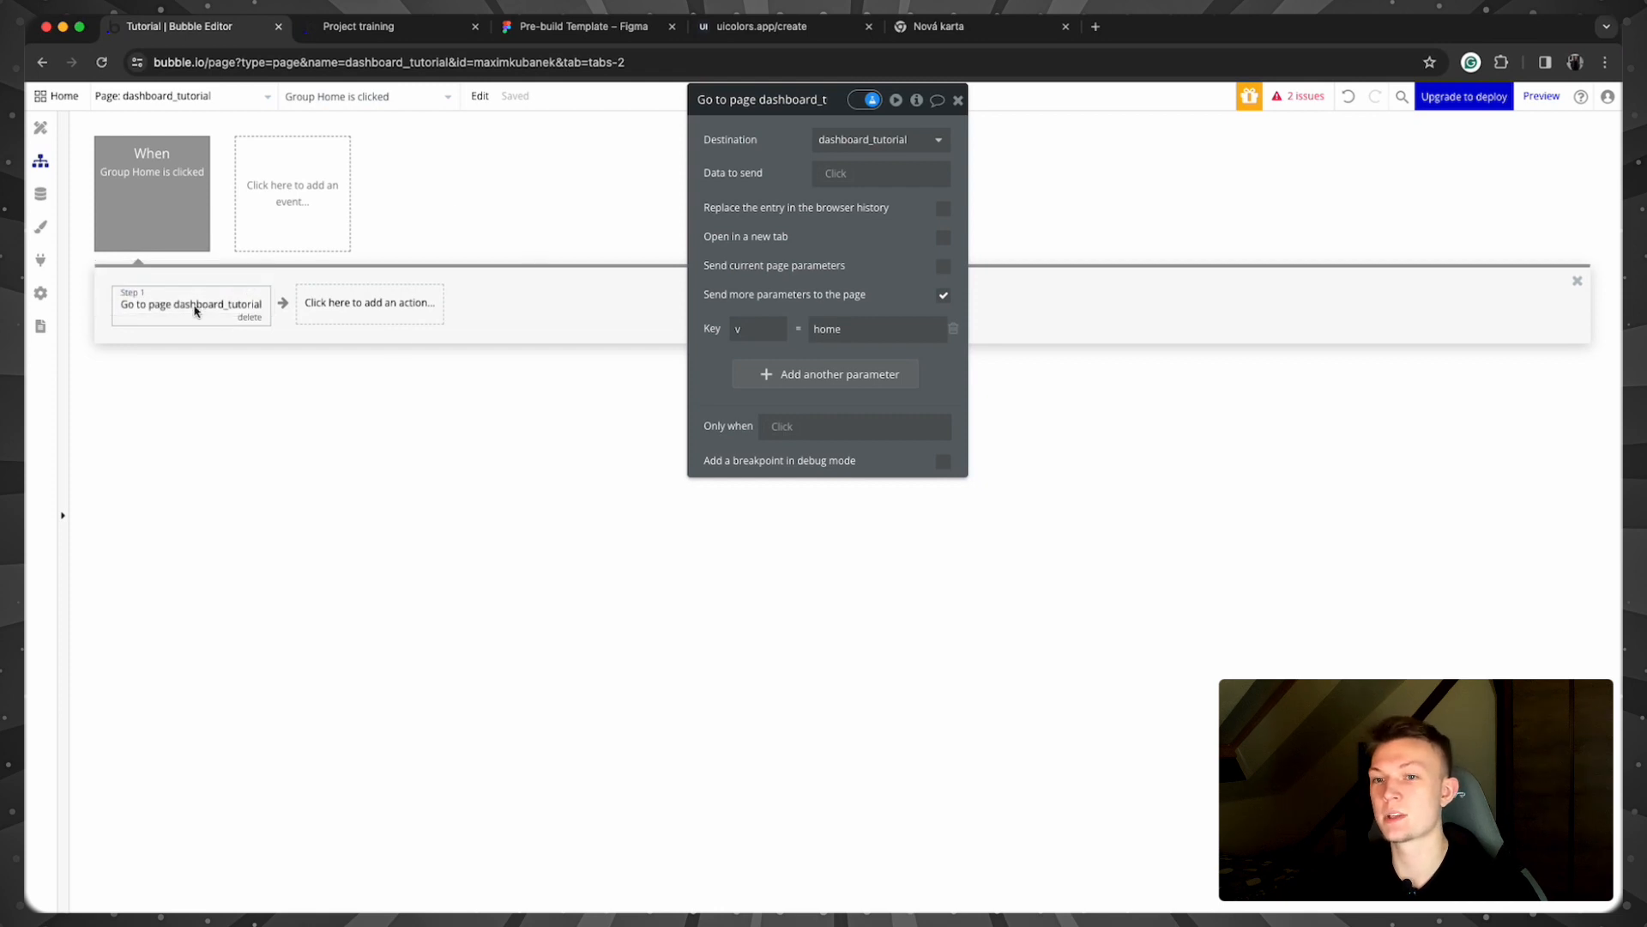
left_click(40, 194)
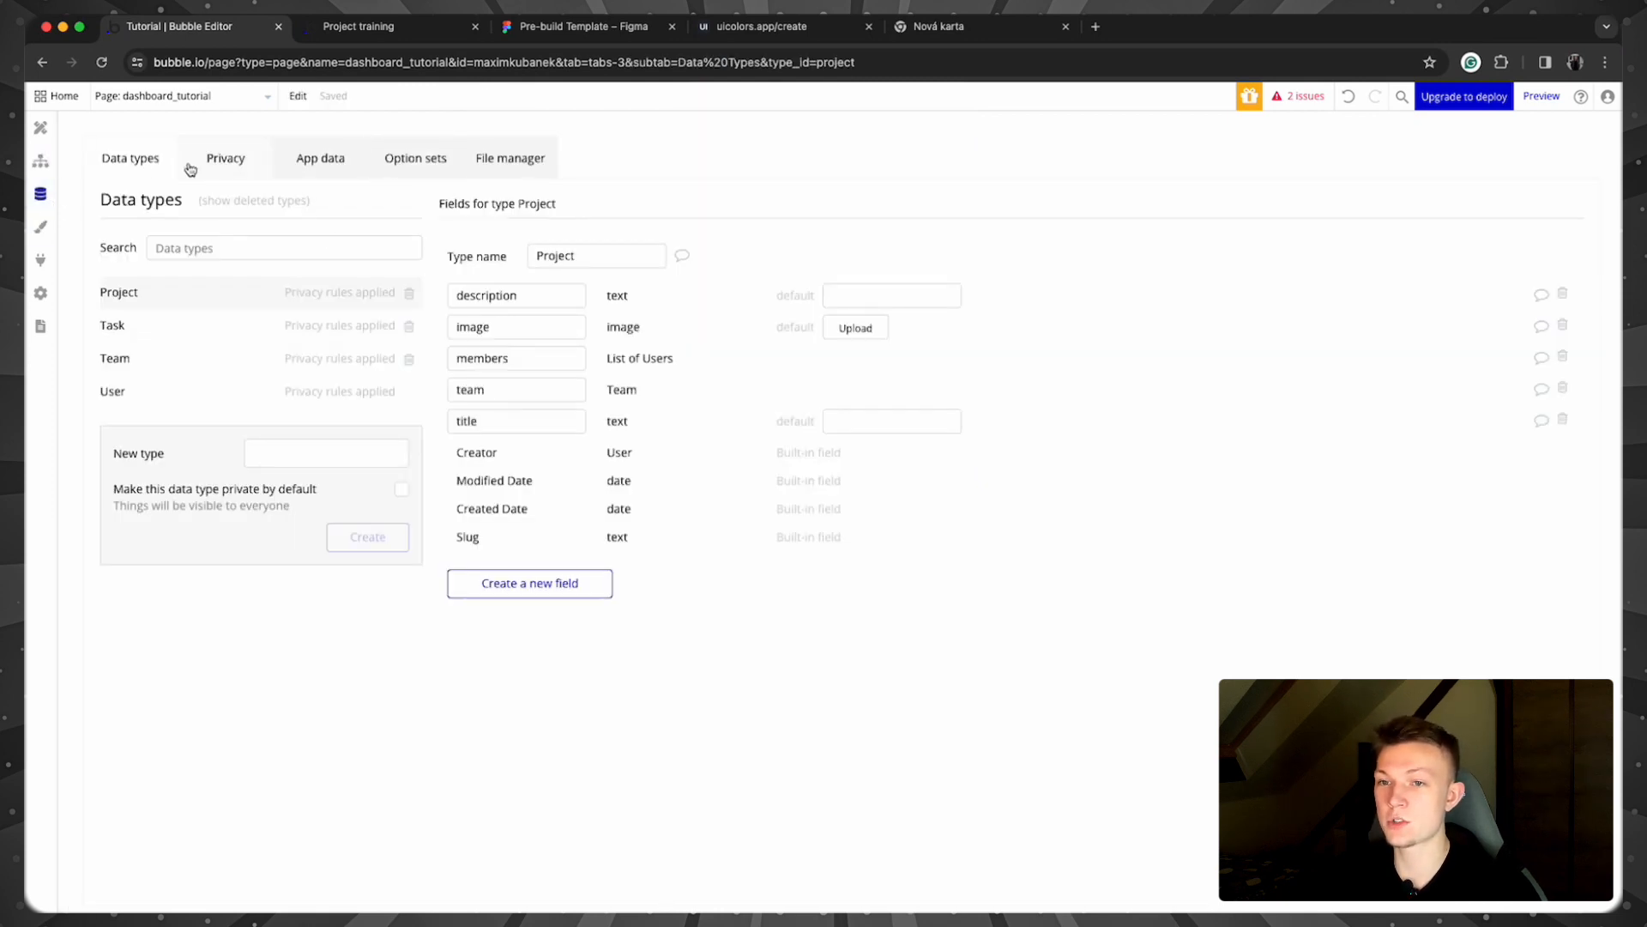
Step: Create a new option set named 'page parameters'
left_click(393, 171)
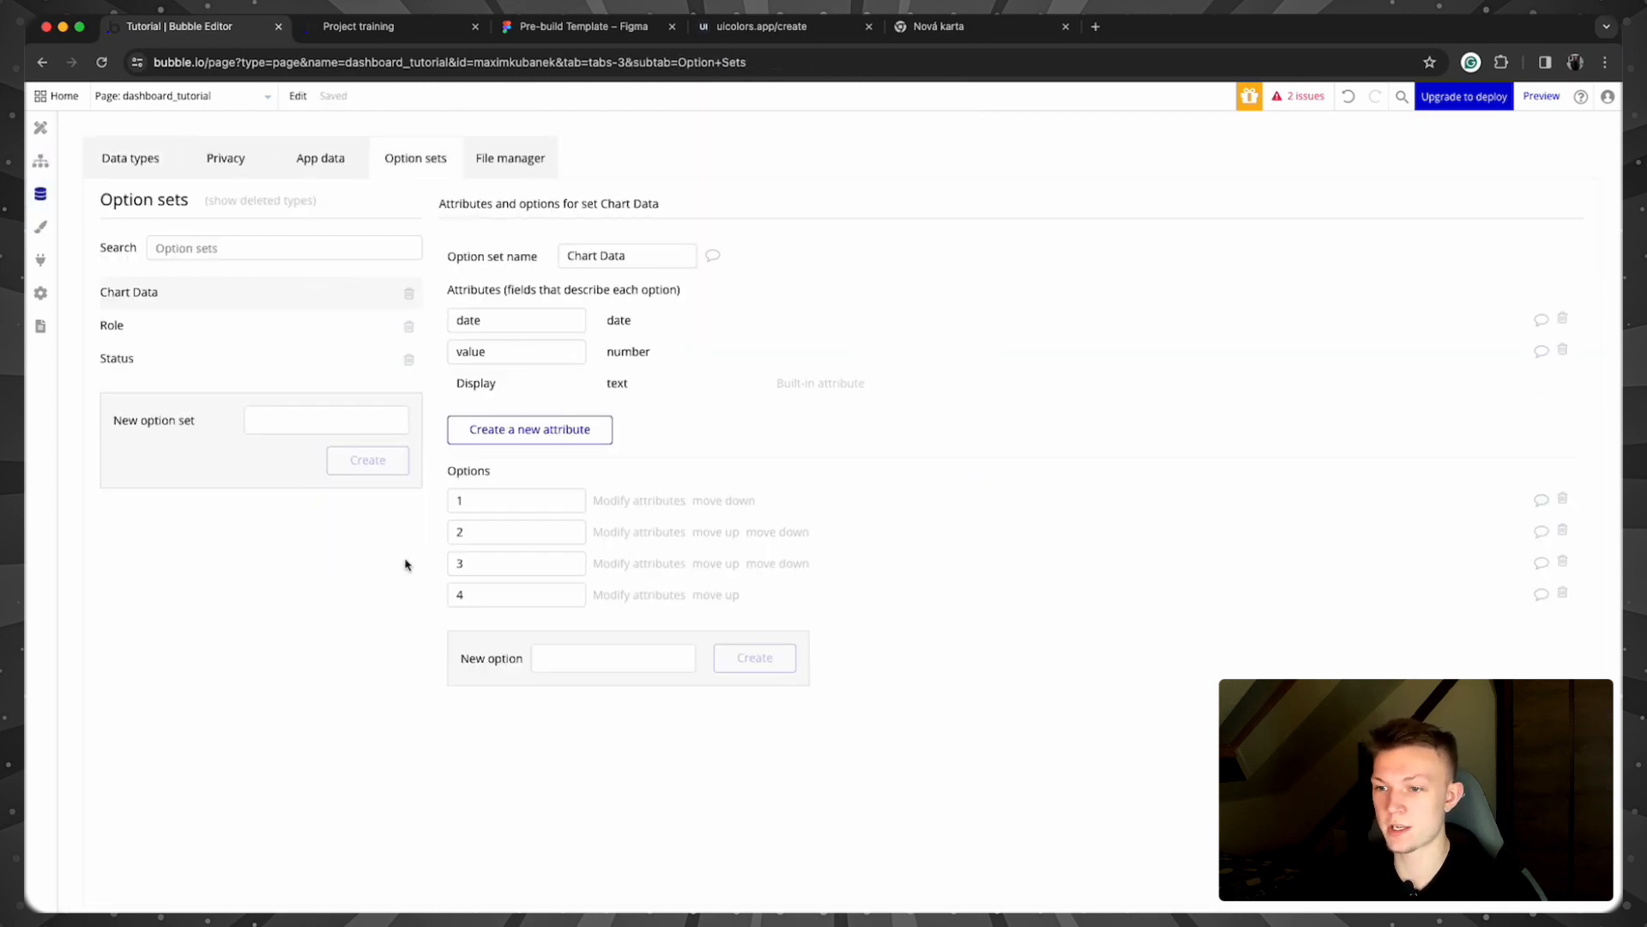
left_click(292, 426)
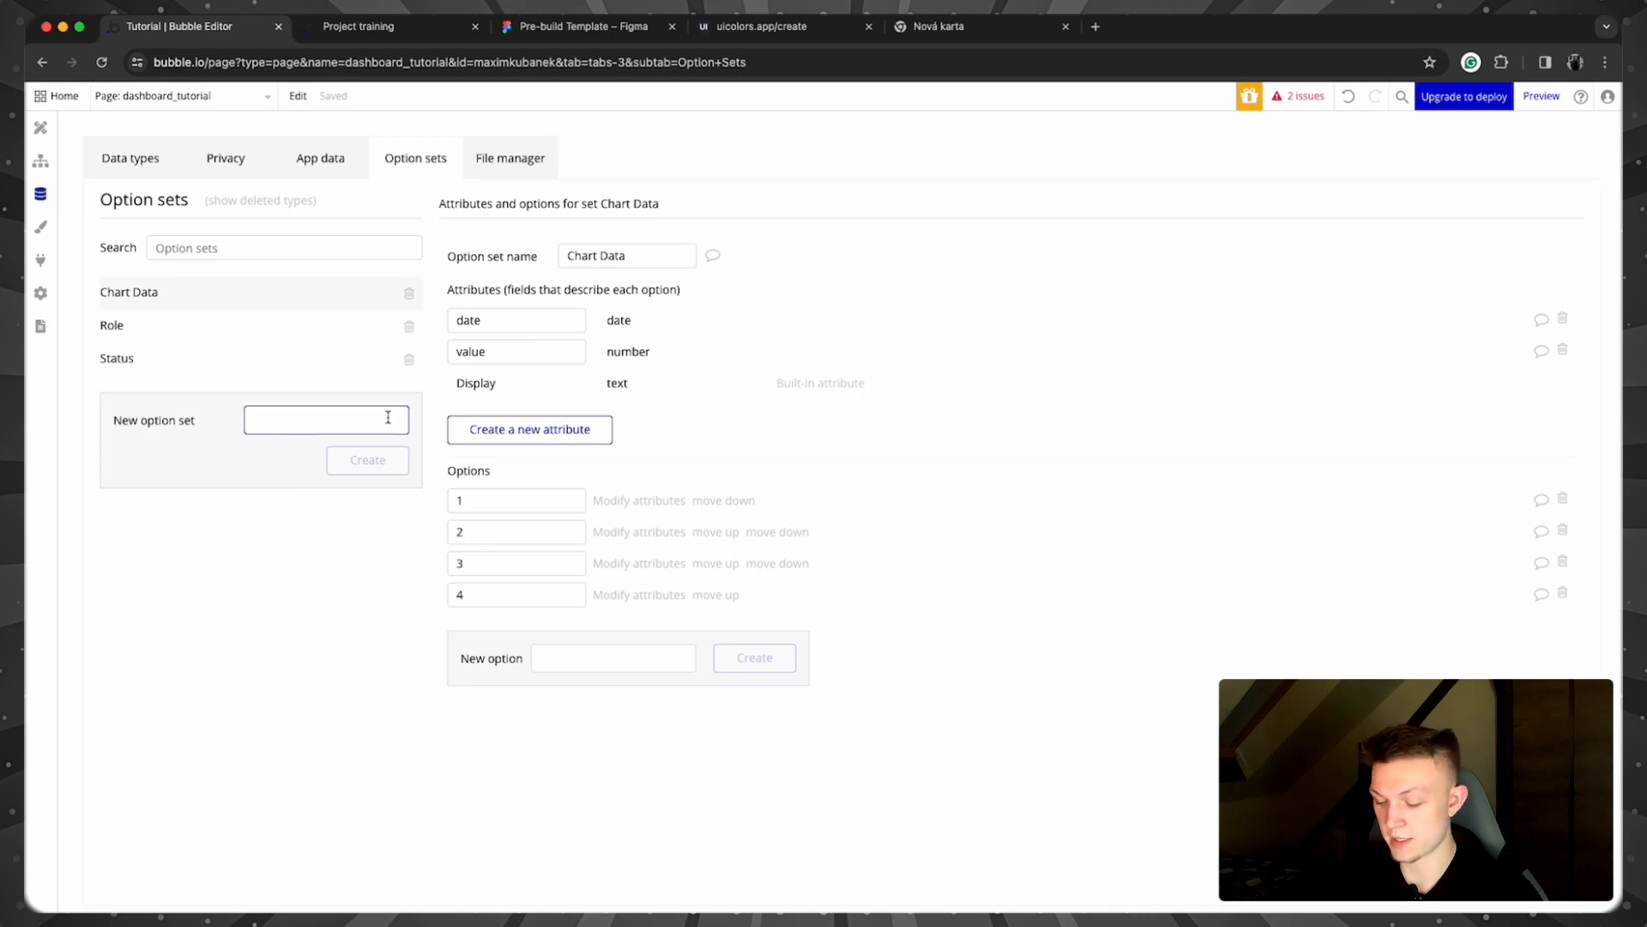
type("page parame")
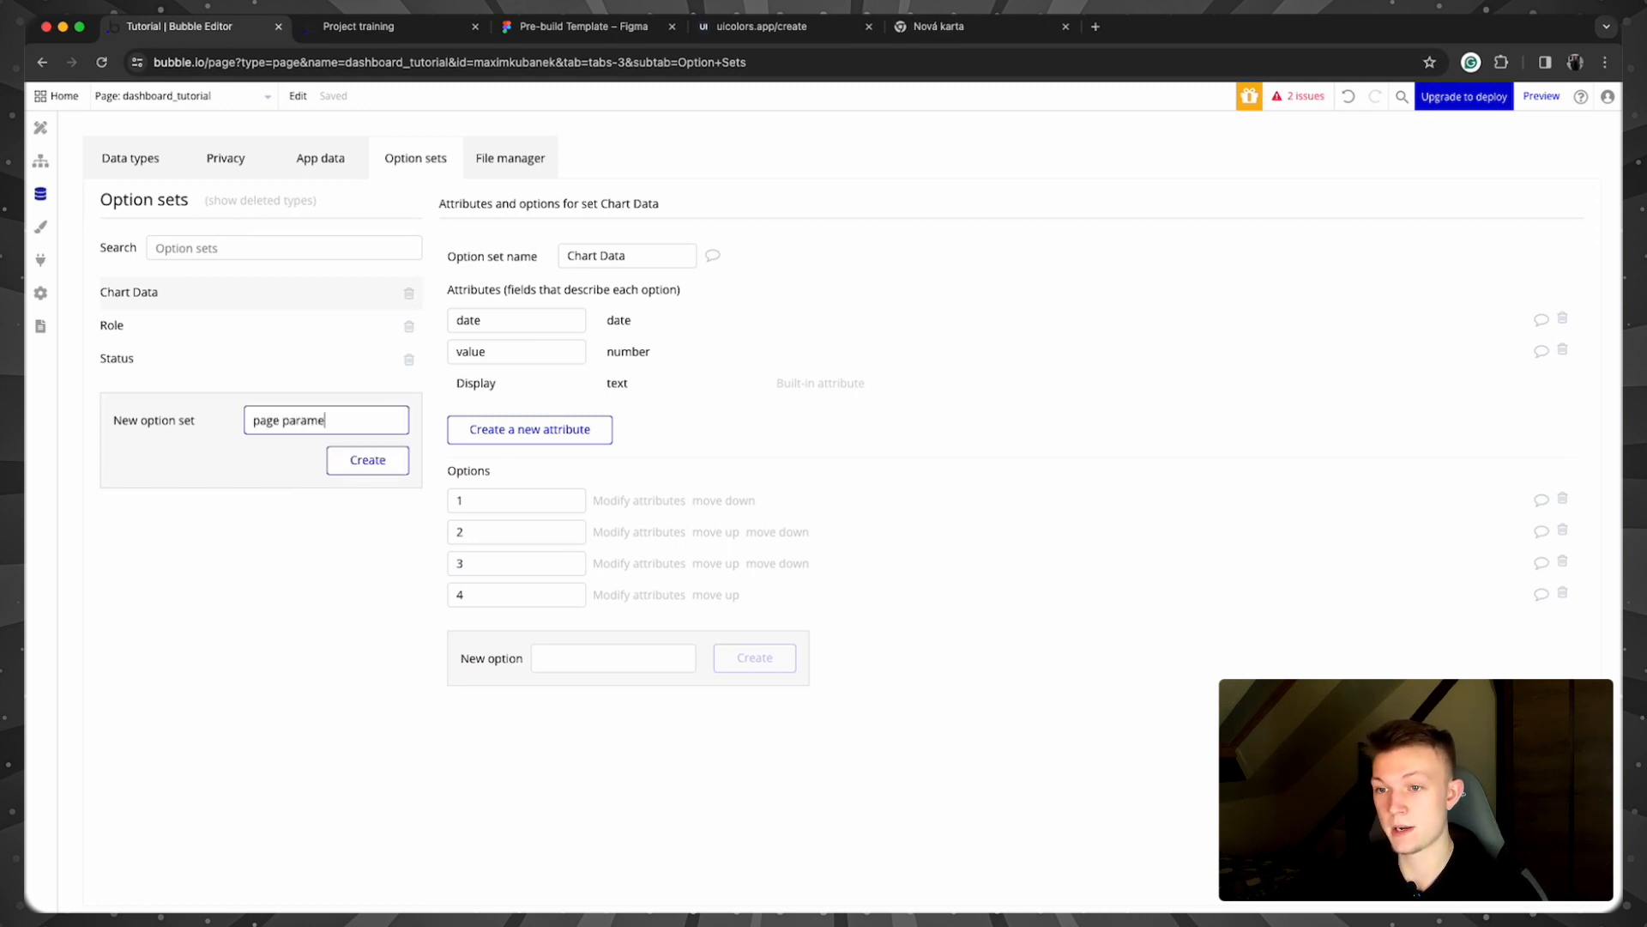
type("ters")
key("Return")
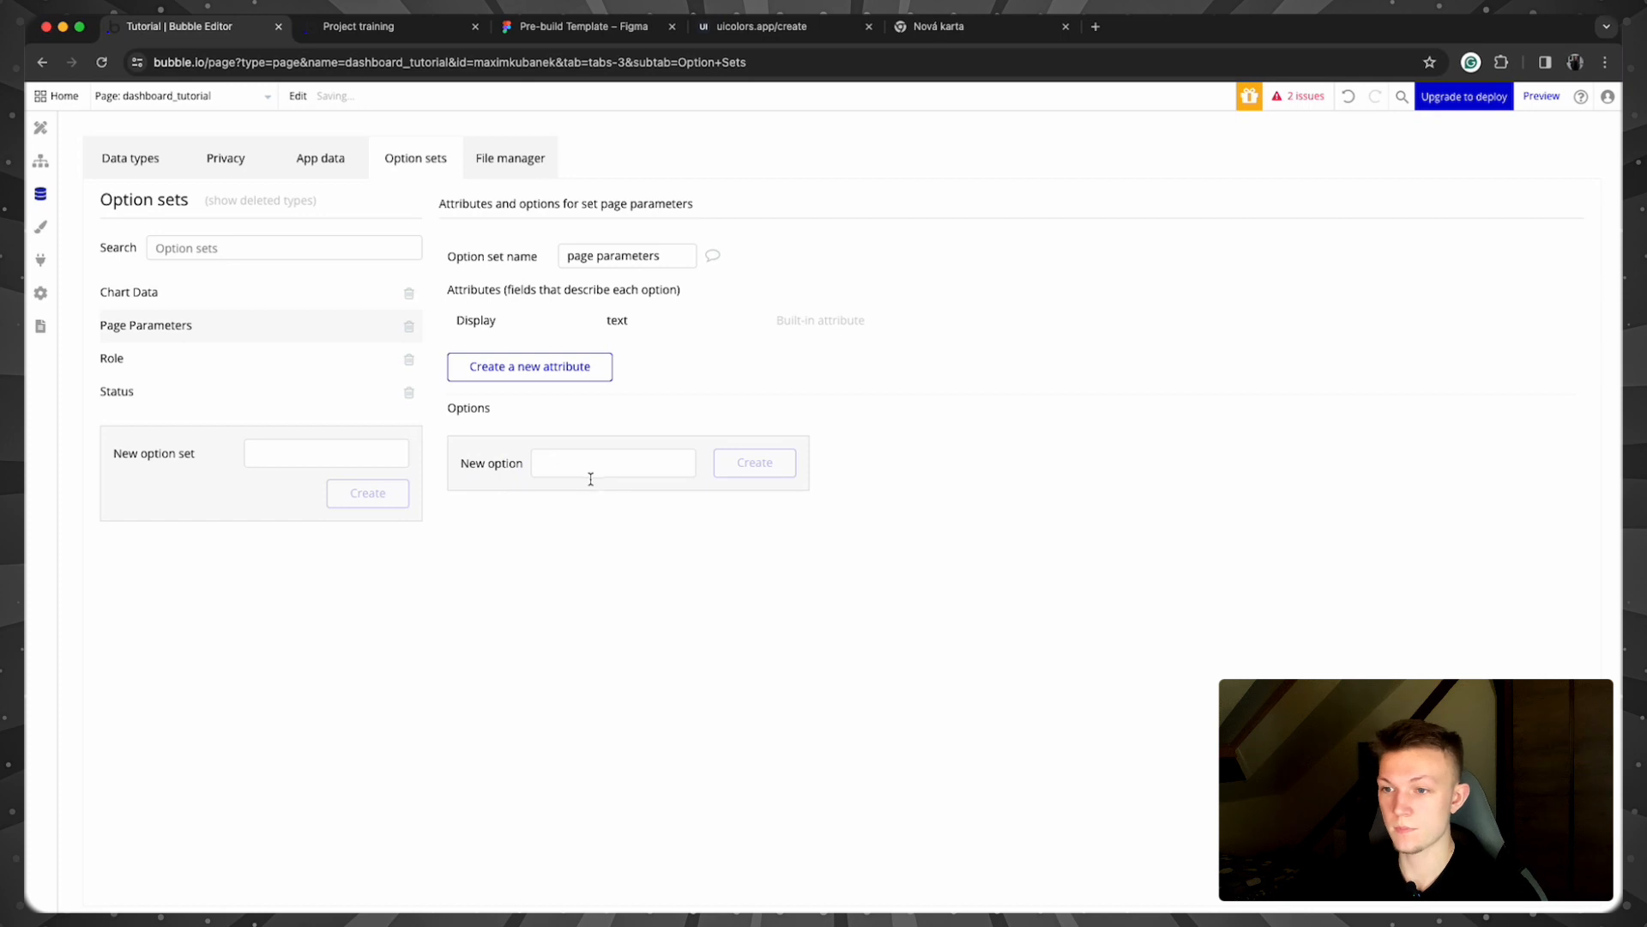
Step: Add the options home, crm, projects and settings to the page parameters set
left_click(589, 473)
type("home")
key("Return")
type("crm")
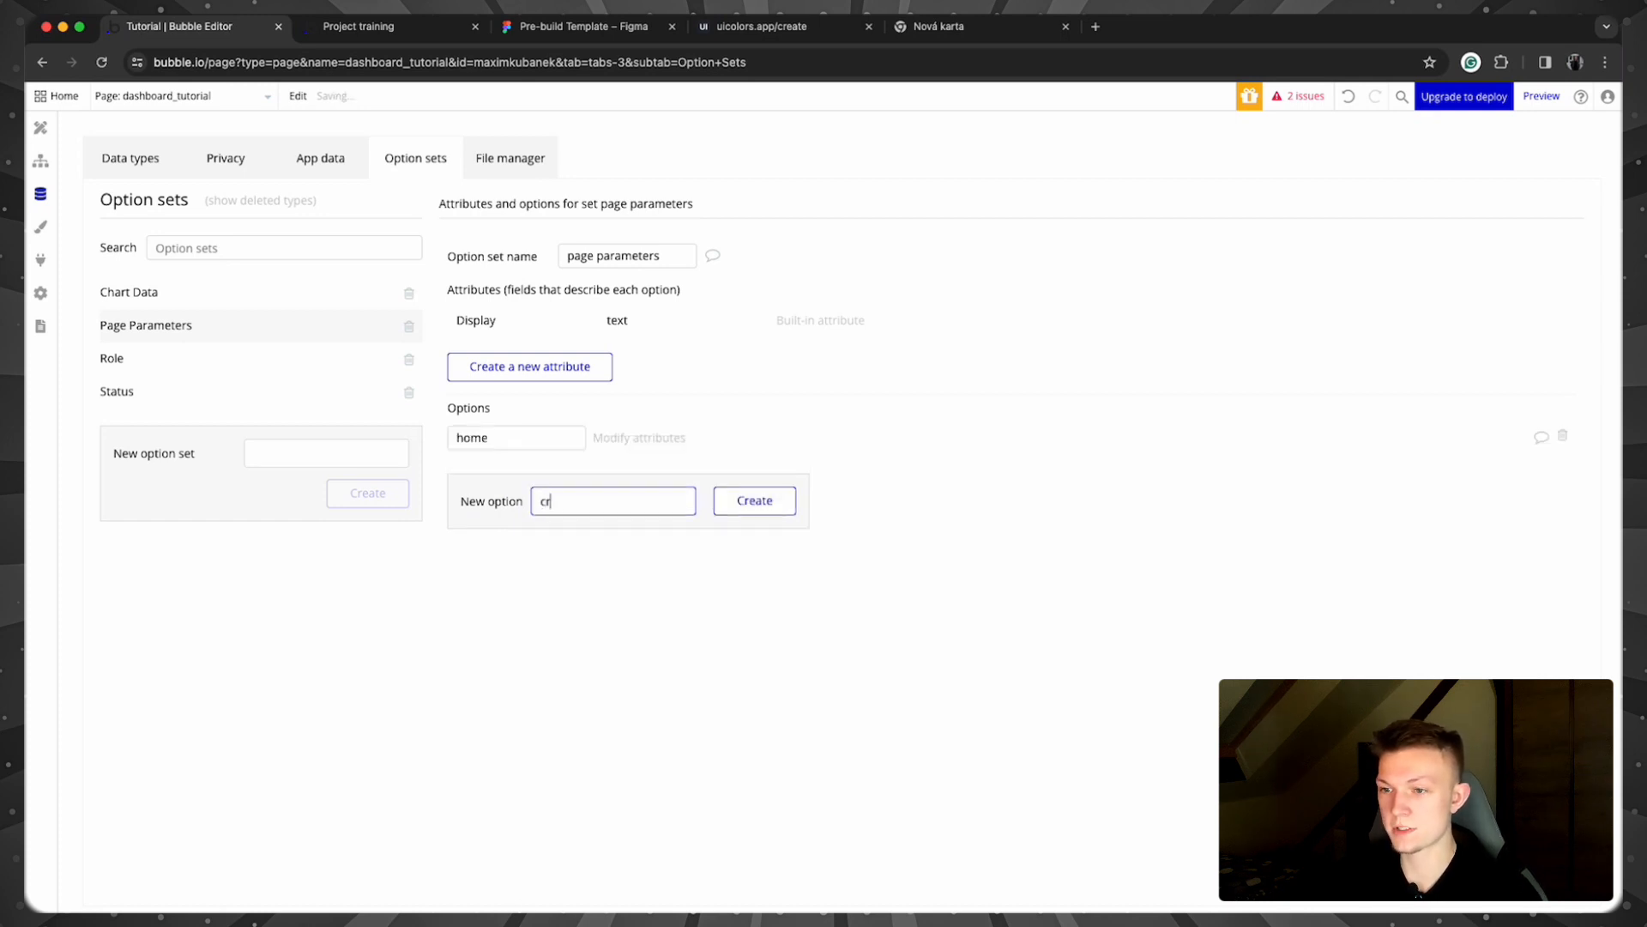
key("Return")
type("projects")
key("Return")
type("settings")
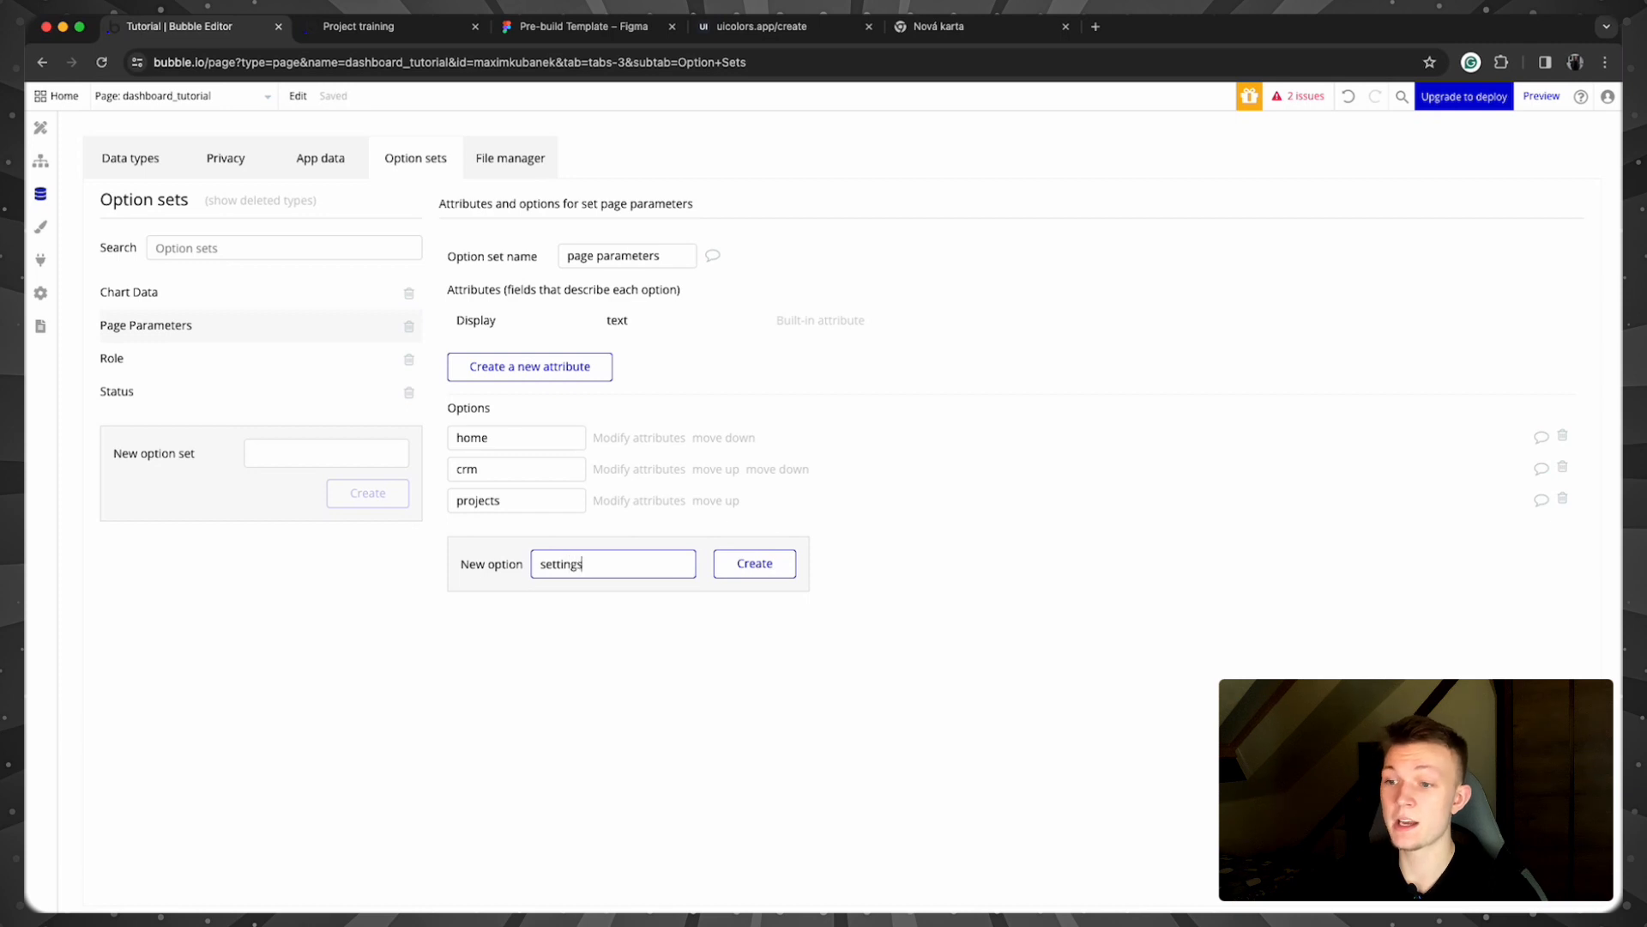
key("Return")
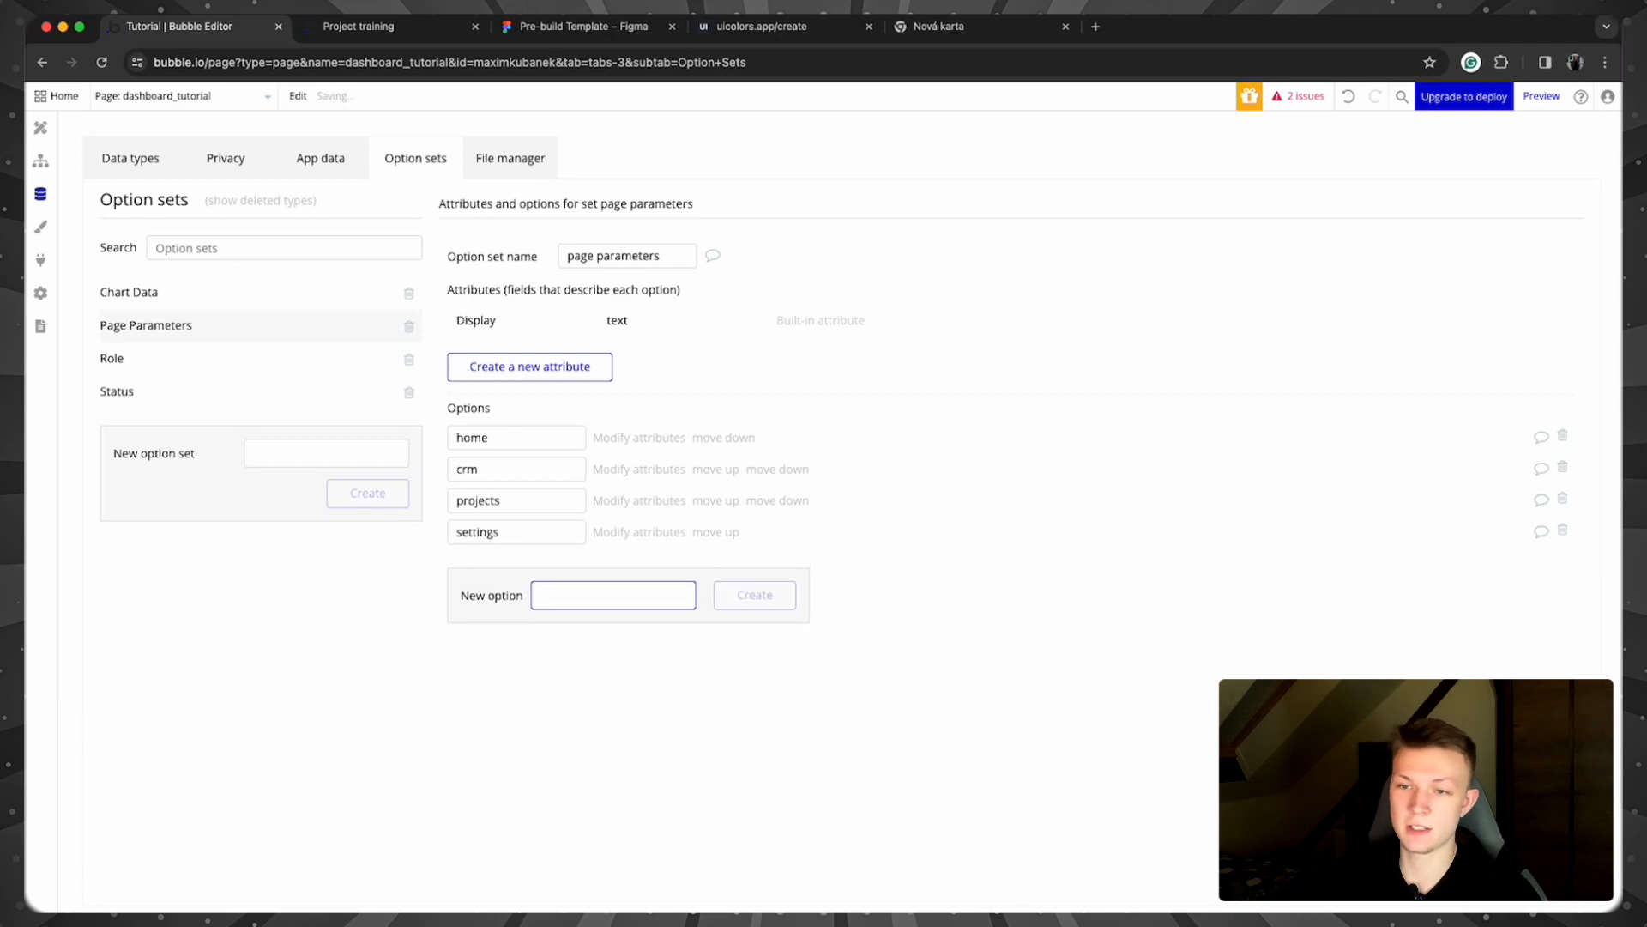
left_click(40, 127)
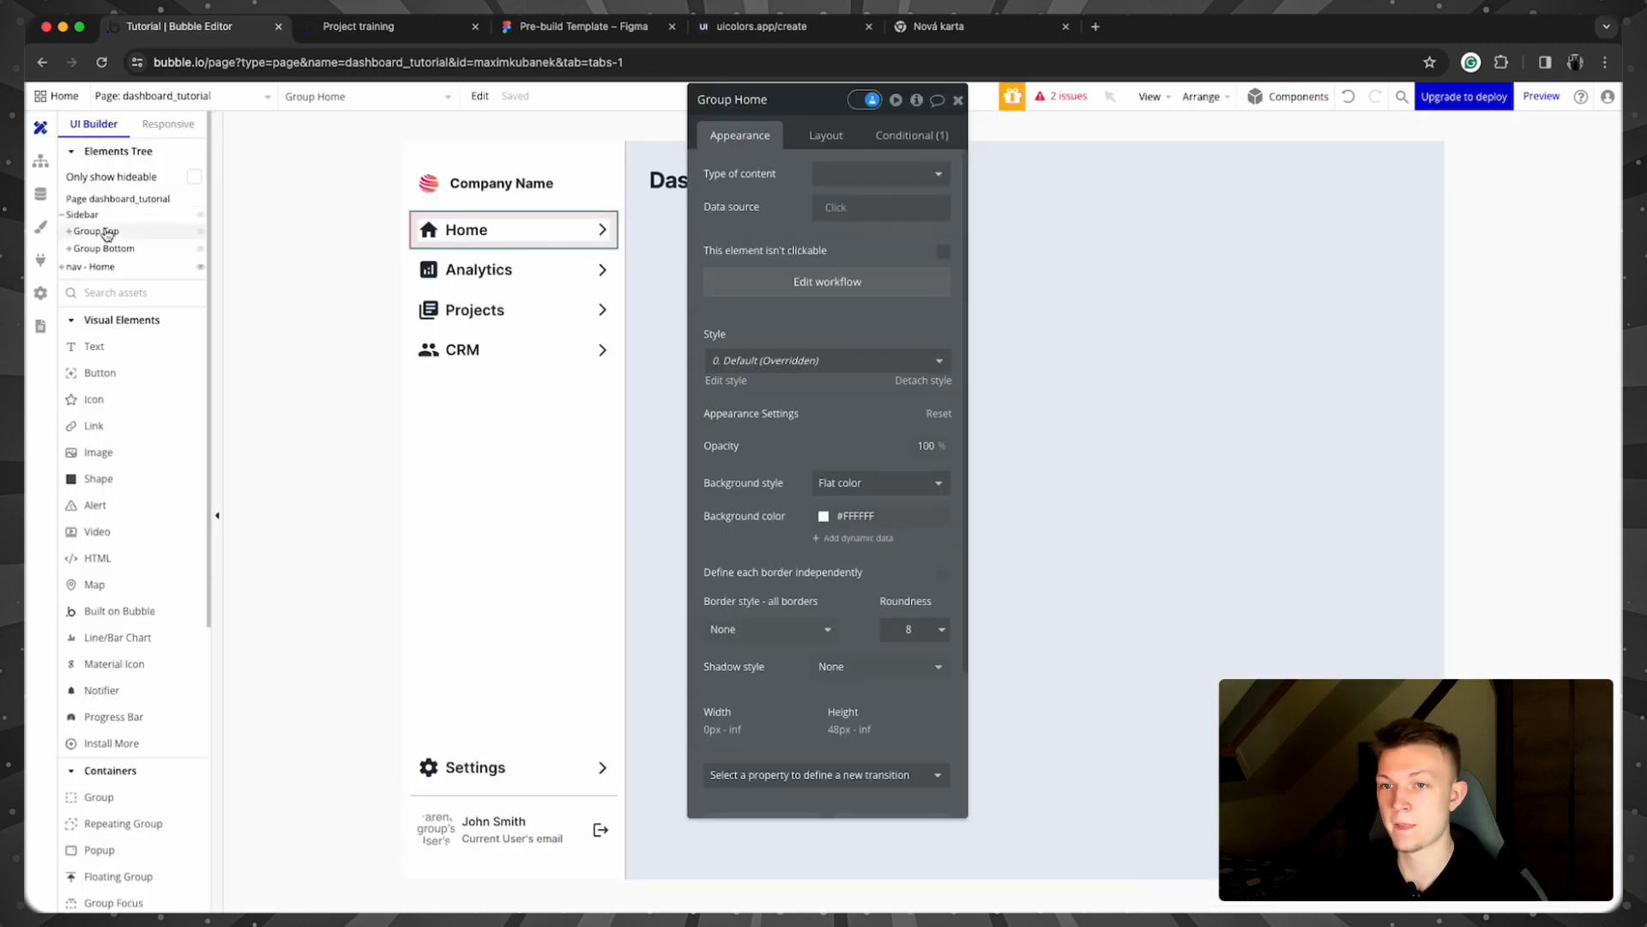
Step: Replace the typed v value with the home option from the page parameters option set
left_click(41, 160)
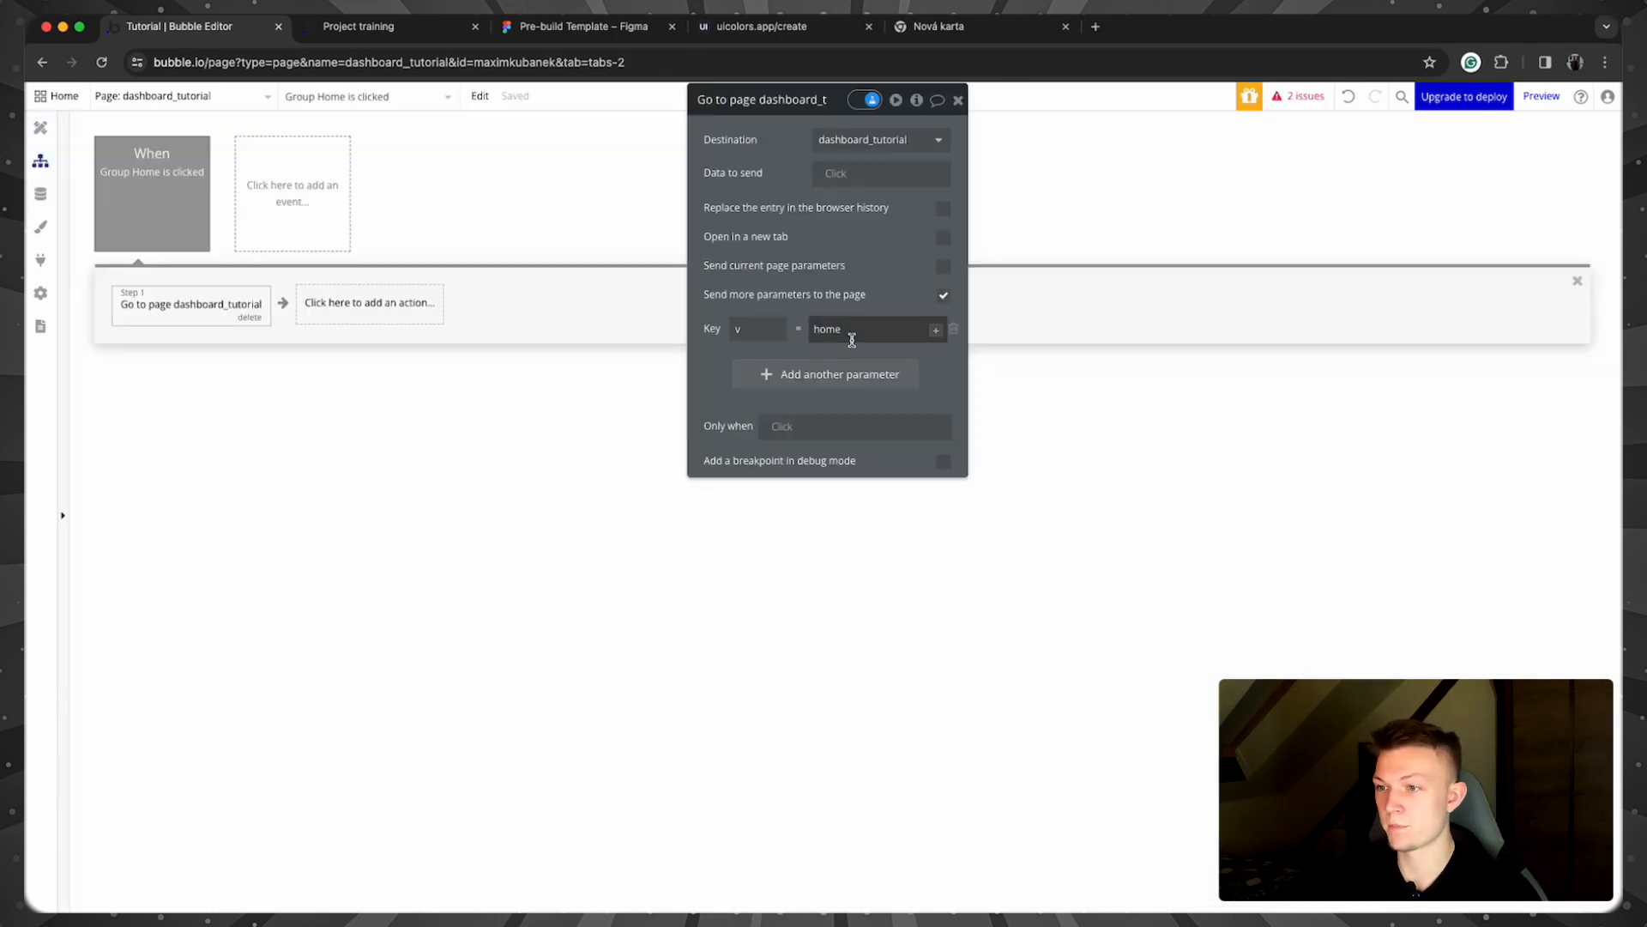
key("BackSpace")
key("BackSpace")
key("BackSpace")
key("BackSpace")
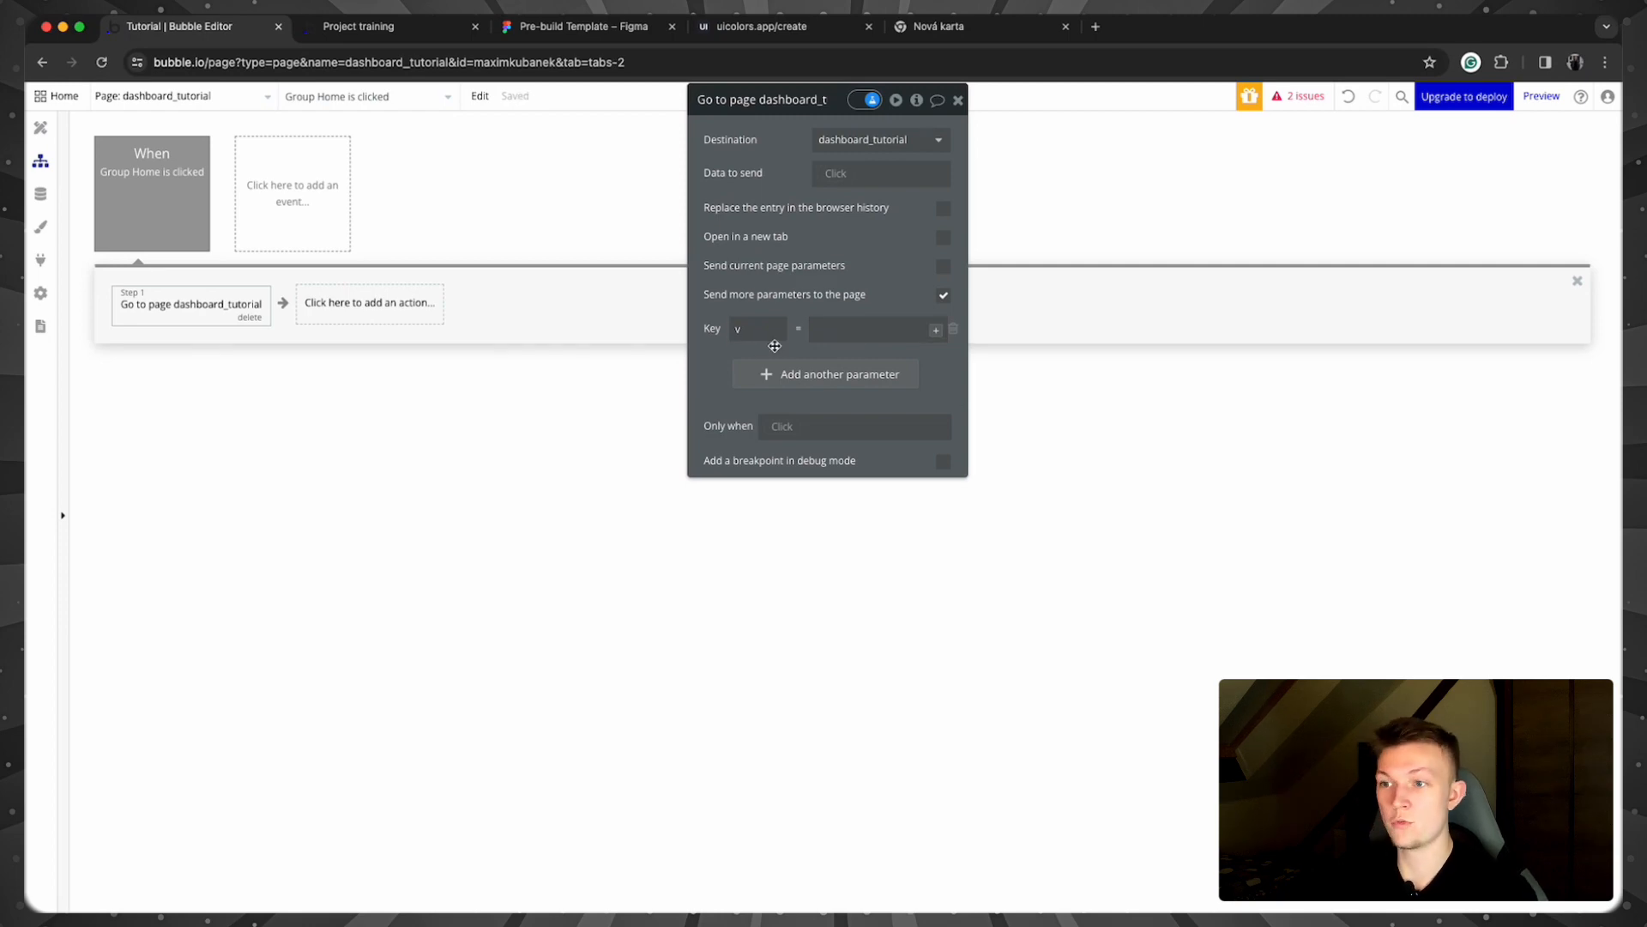
left_click(735, 328)
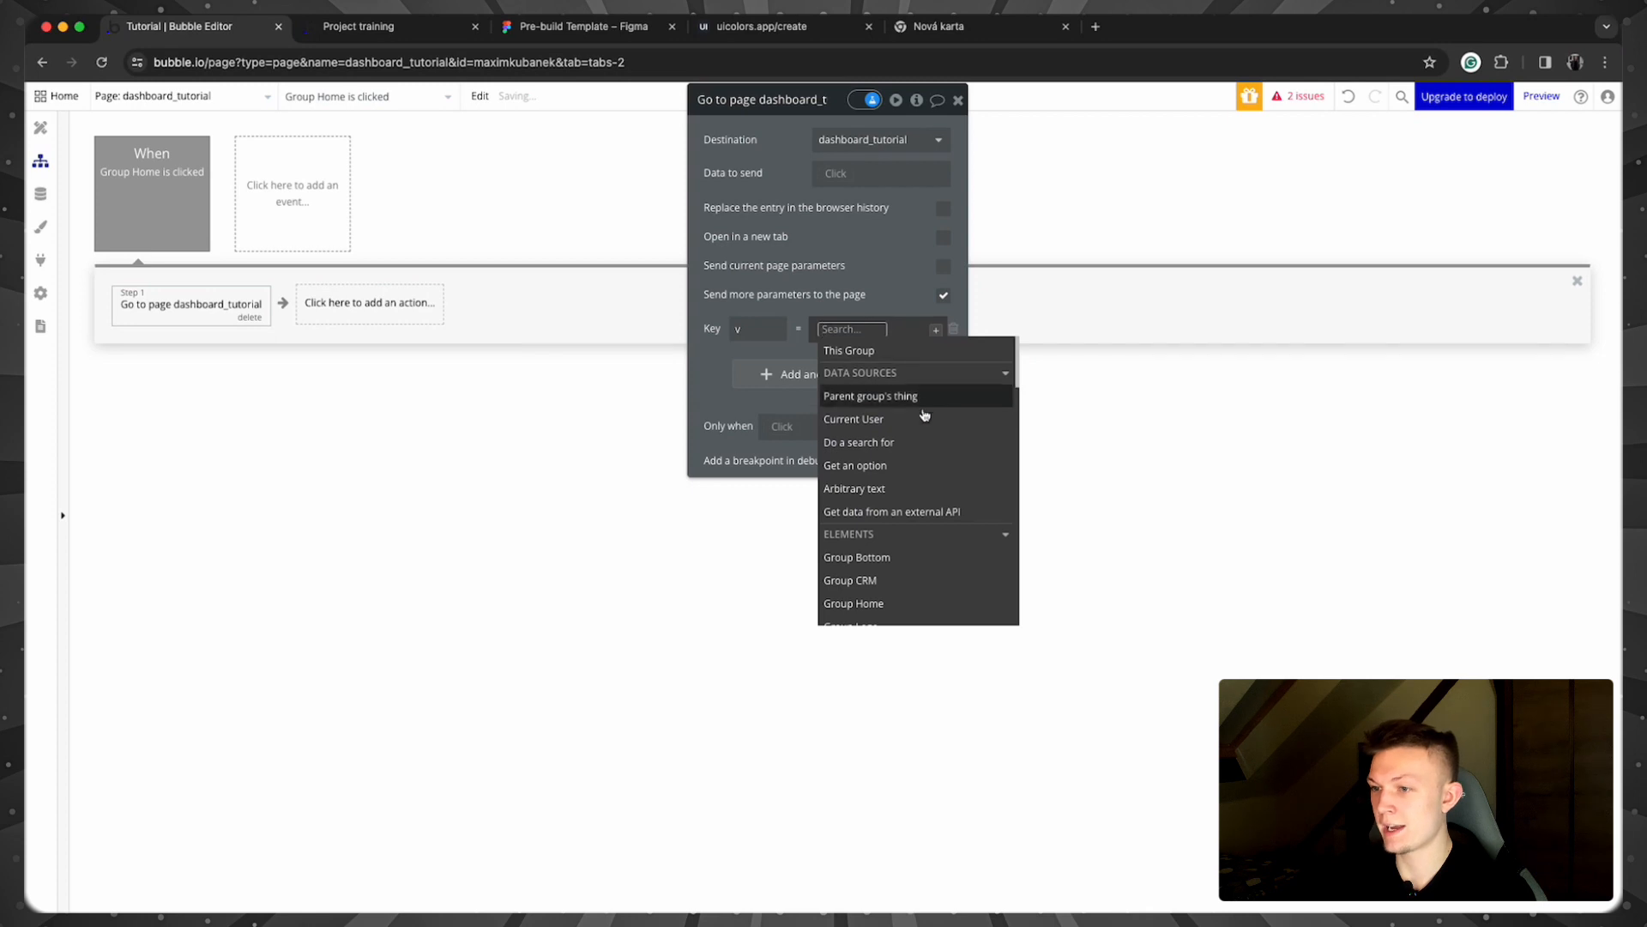
left_click(923, 466)
left_click(595, 151)
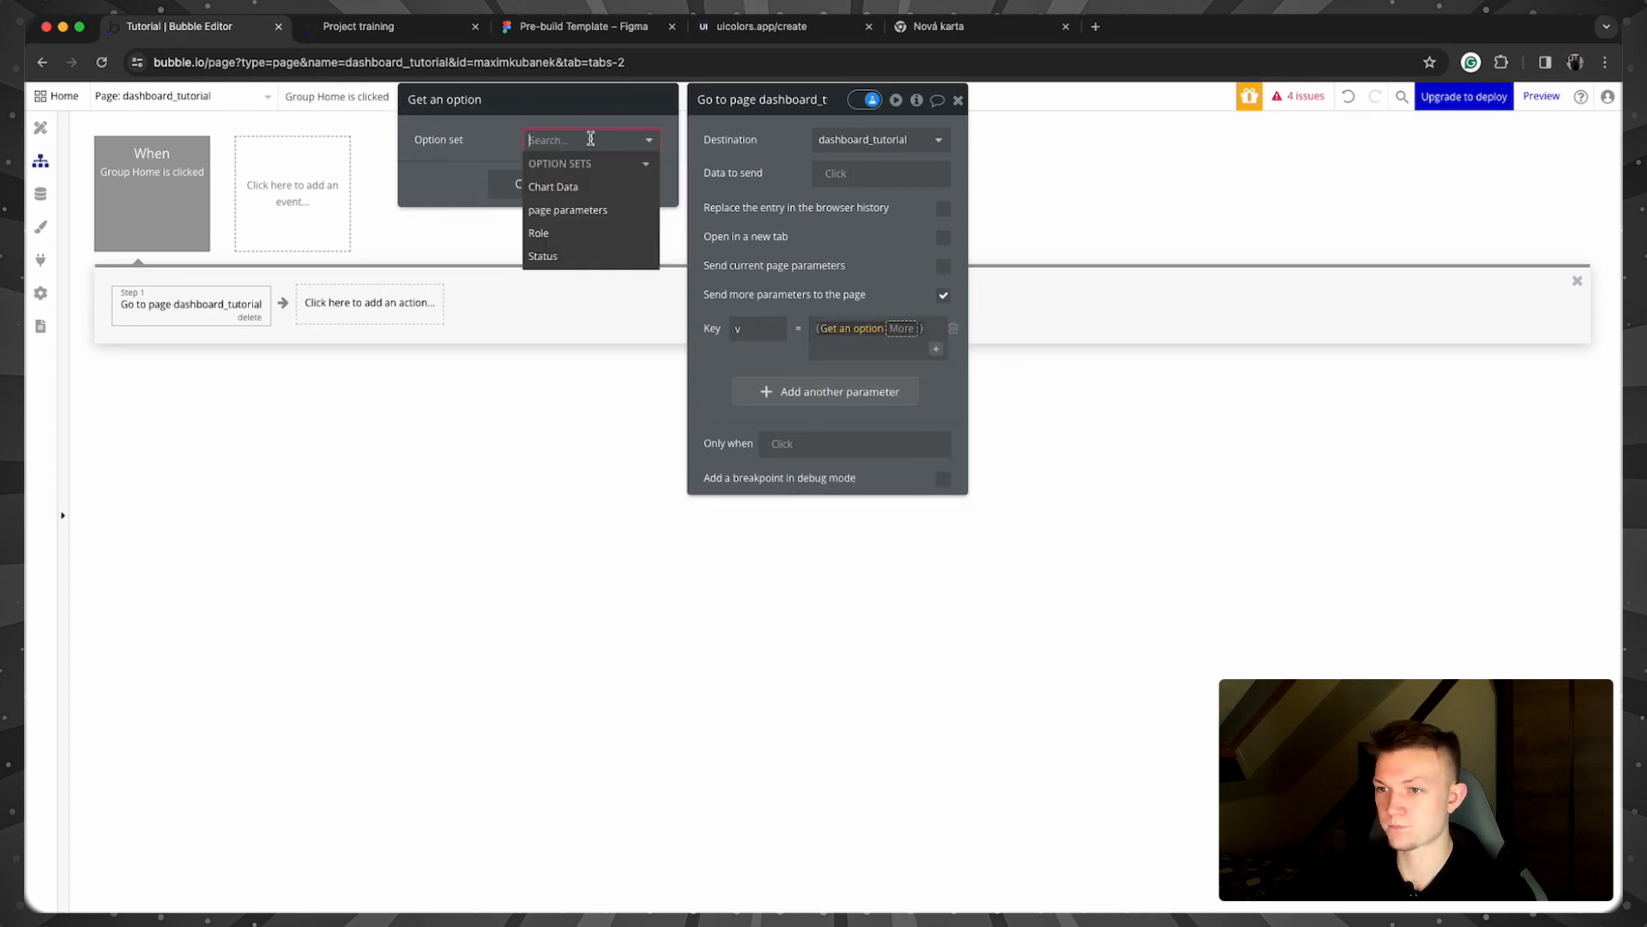
left_click(567, 209)
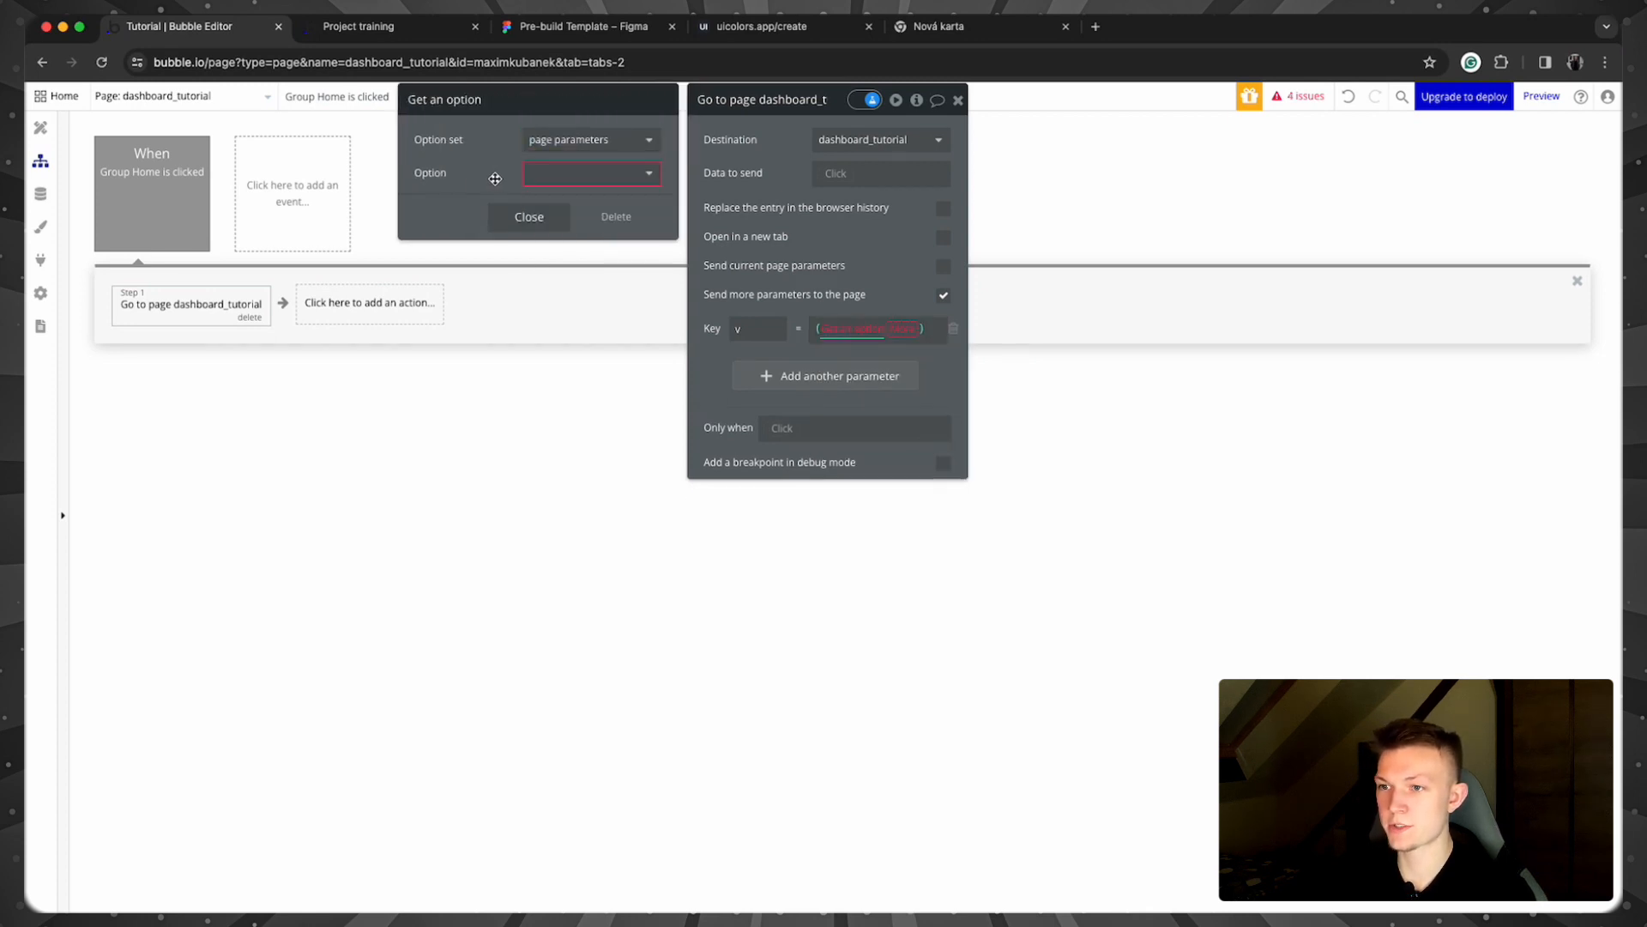
left_click(549, 172)
left_click(543, 226)
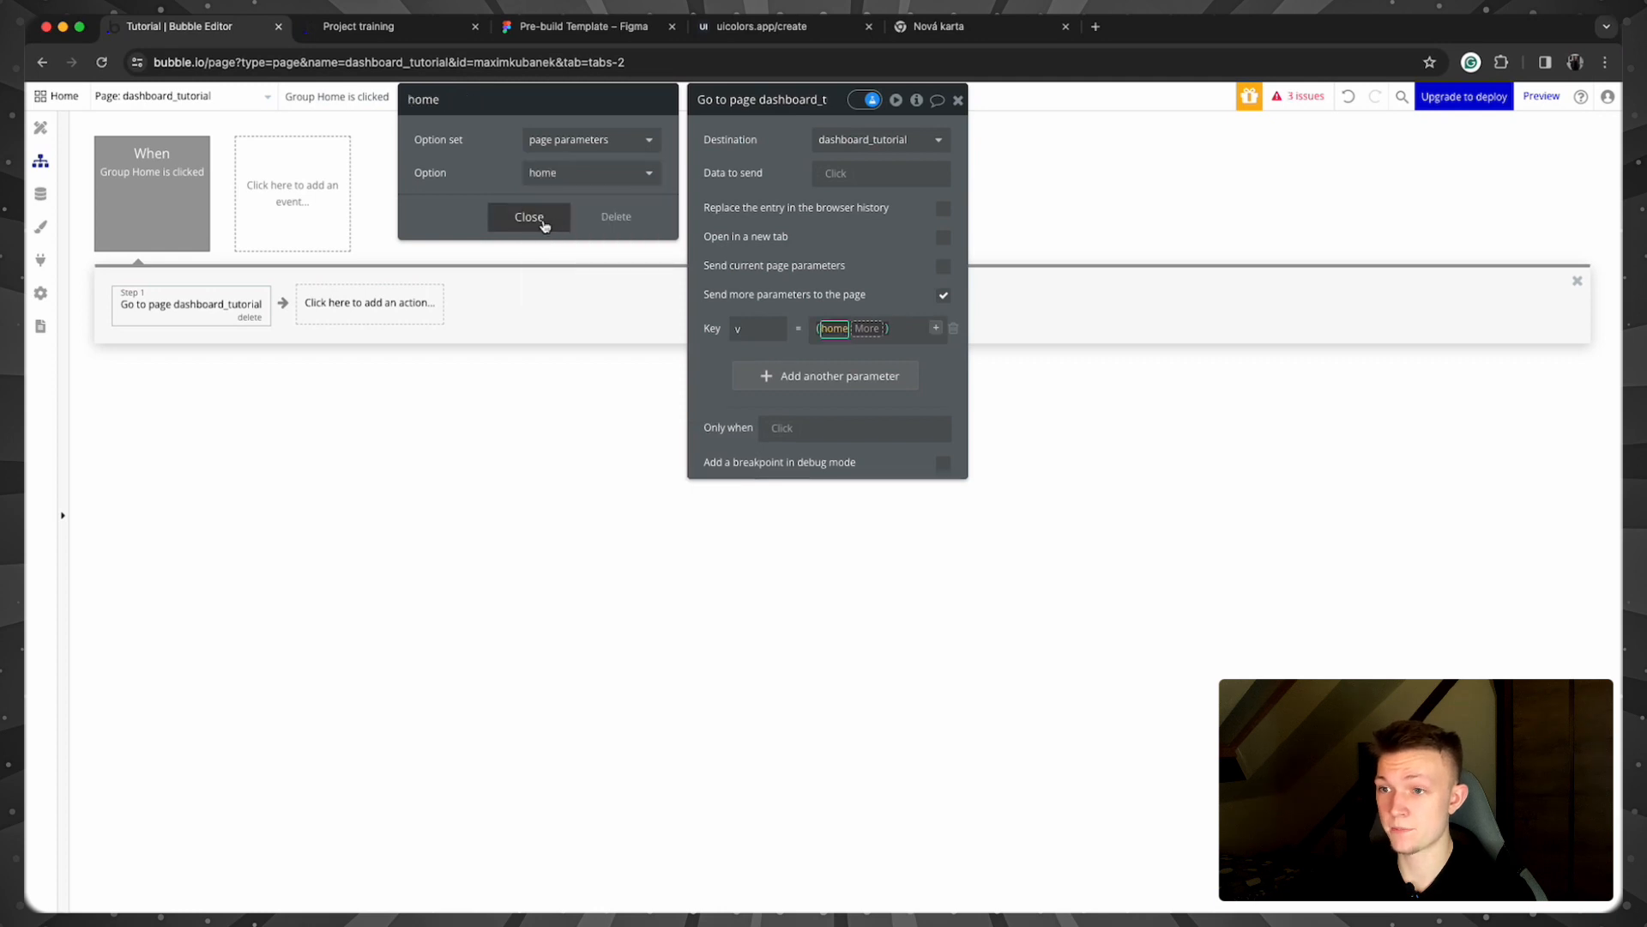
left_click(543, 221)
Step: Use the home option's Display as the v value and reopen the app preview
left_click(867, 328)
left_click(862, 379)
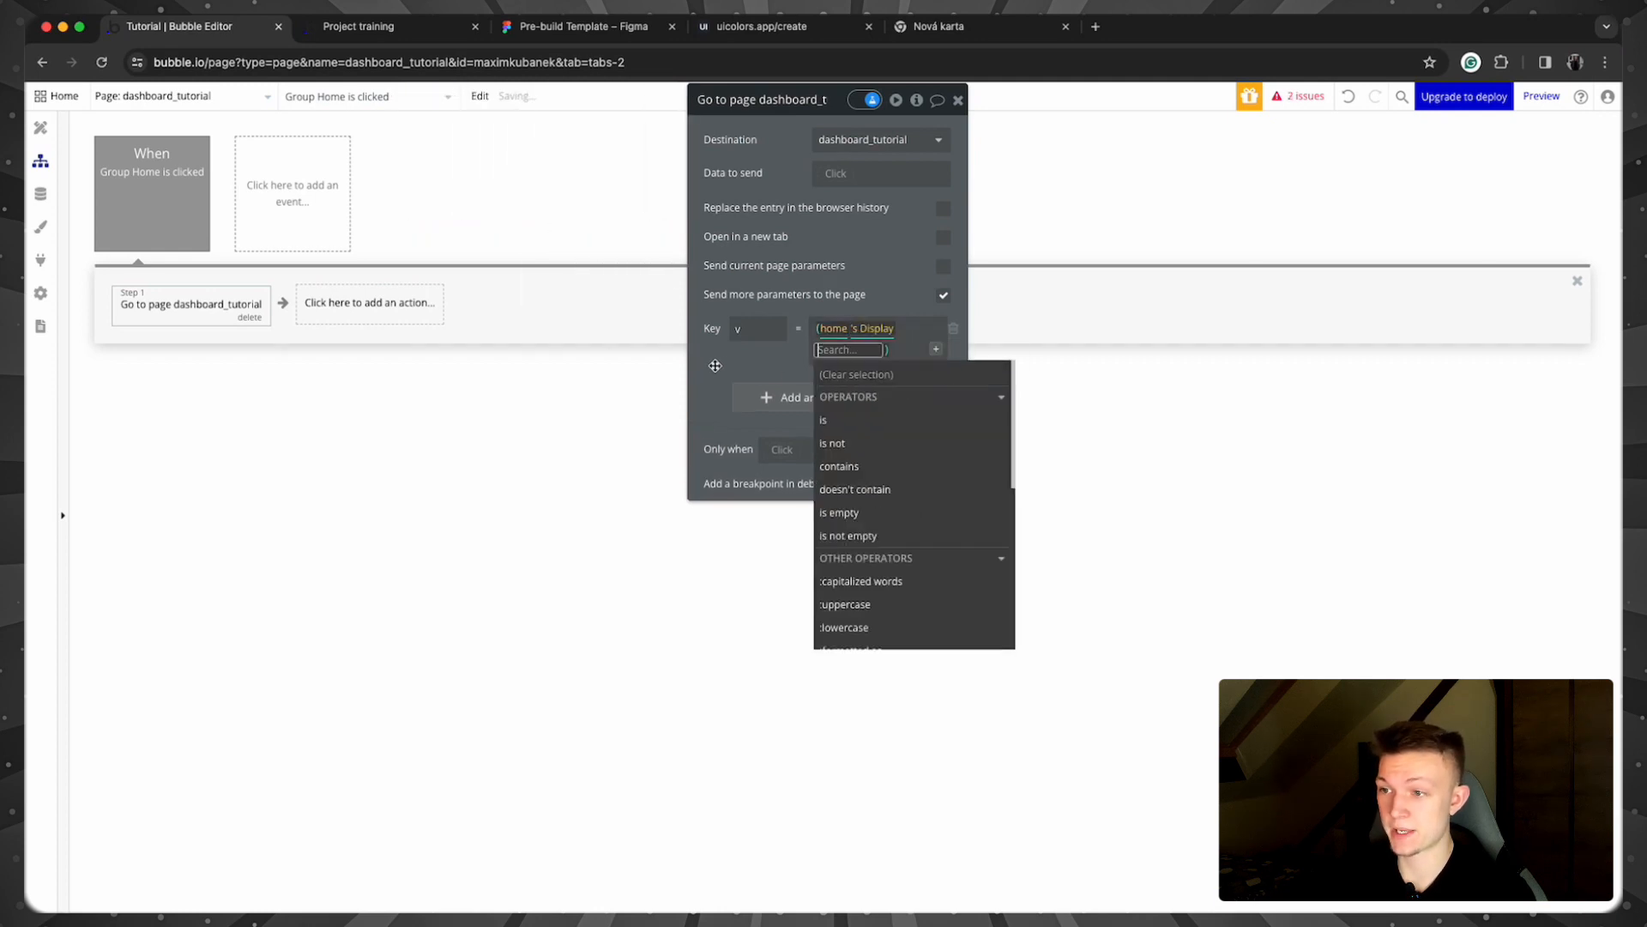
left_click(714, 365)
left_click(958, 100)
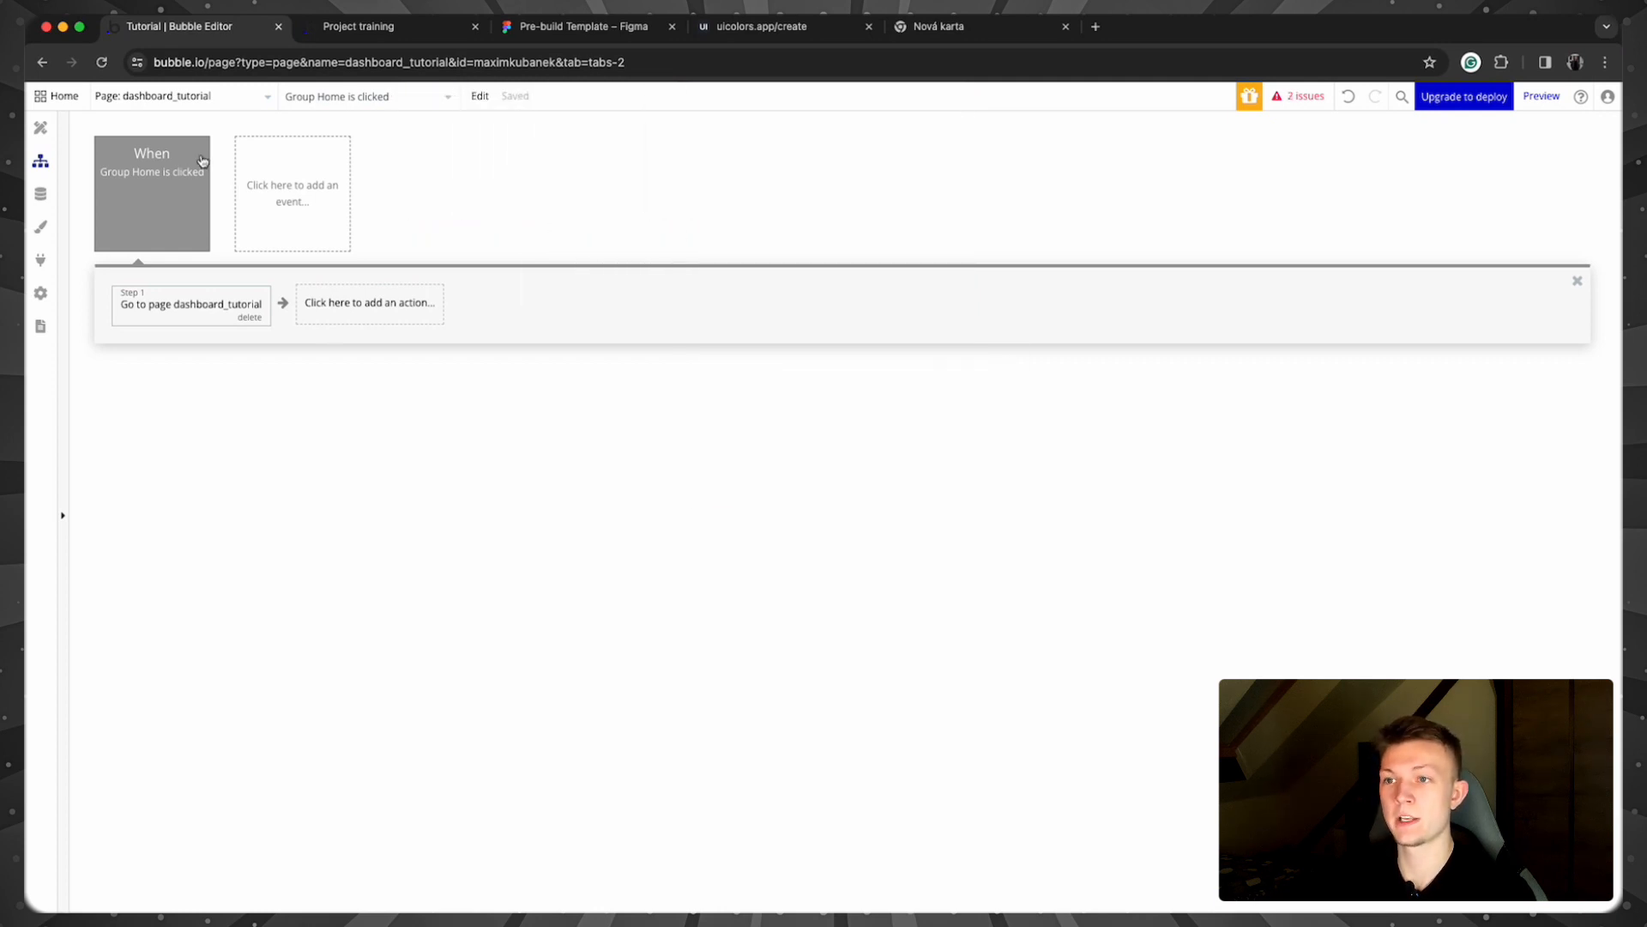
left_click(352, 28)
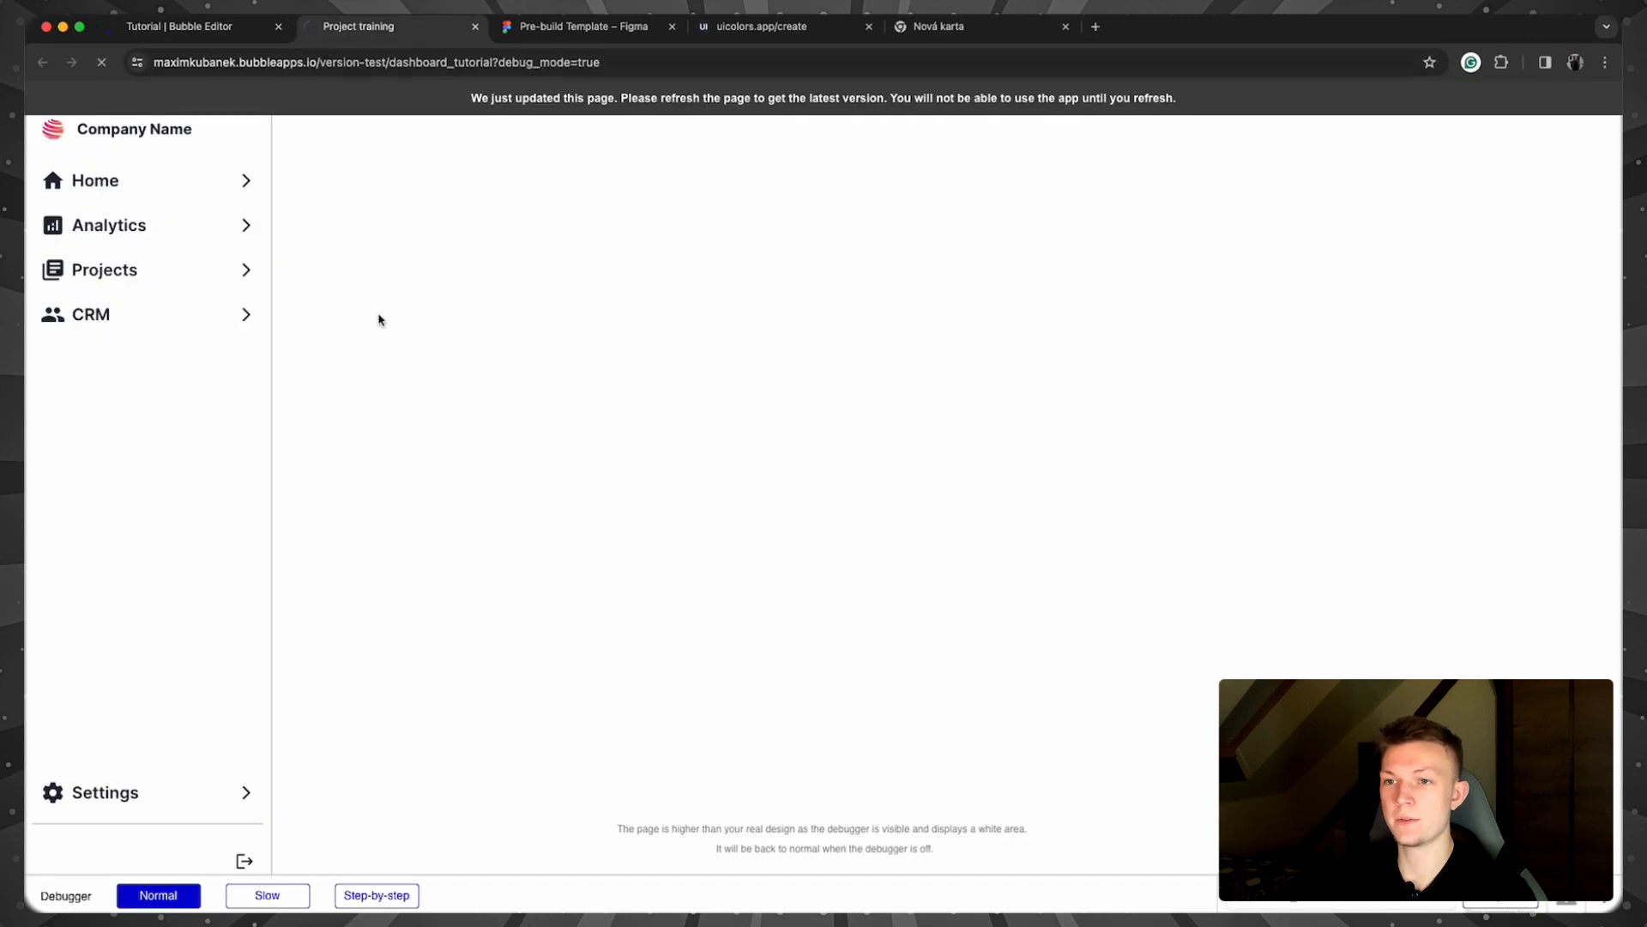
Step: Click Home in the preview and confirm the URL now carries v=home
left_click(248, 174)
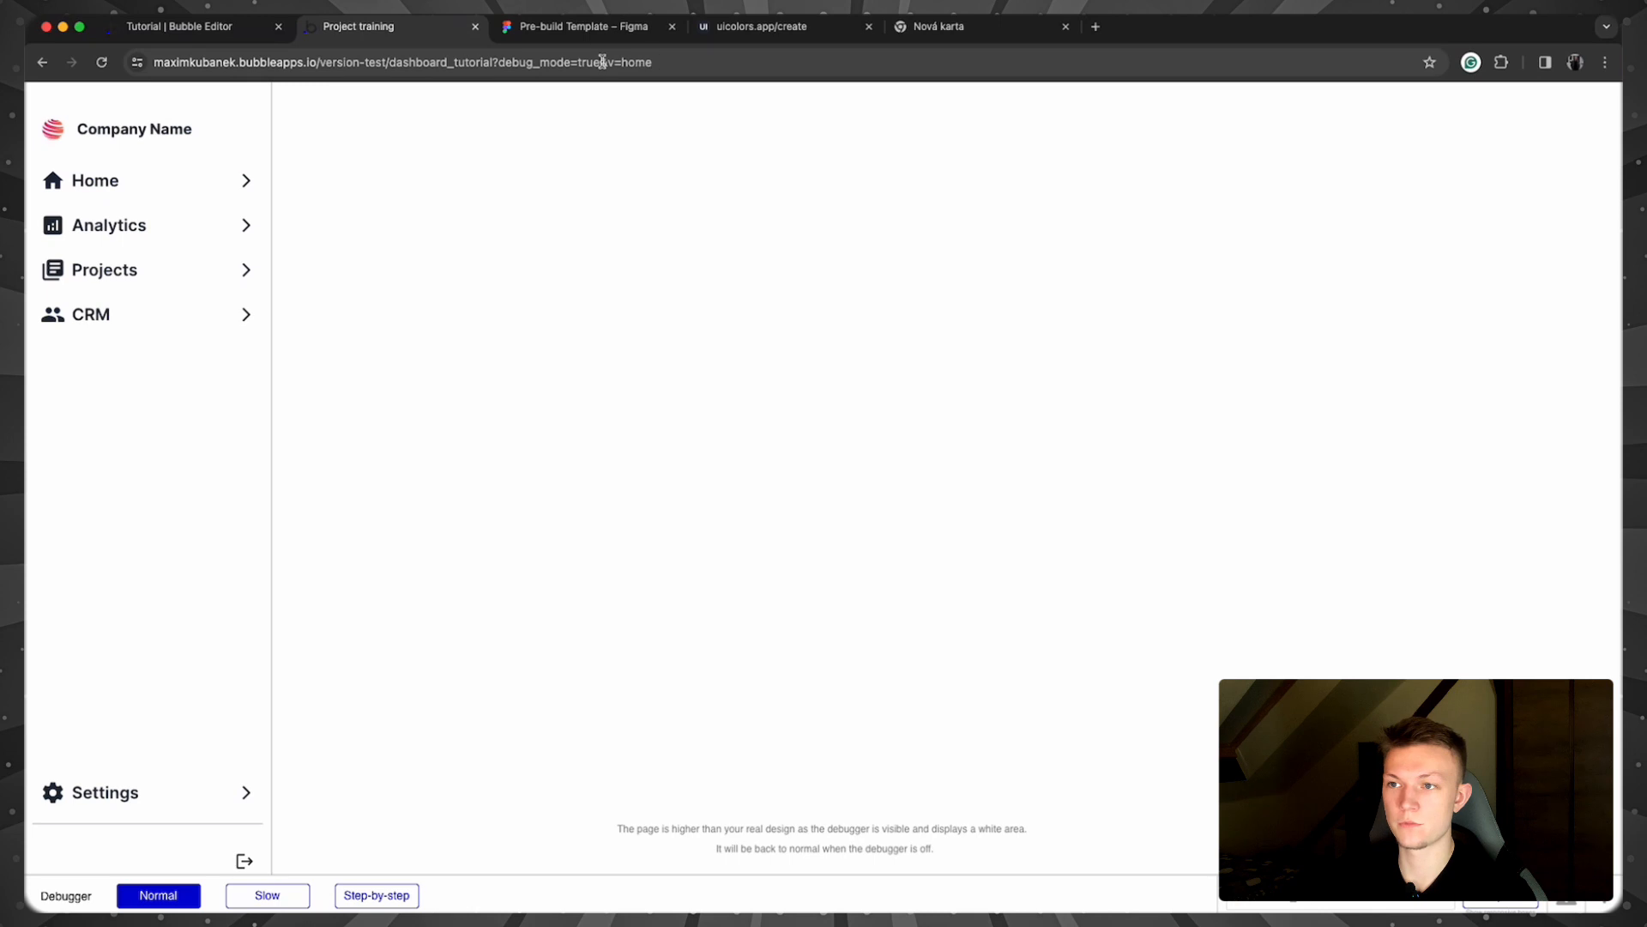
left_click(180, 26)
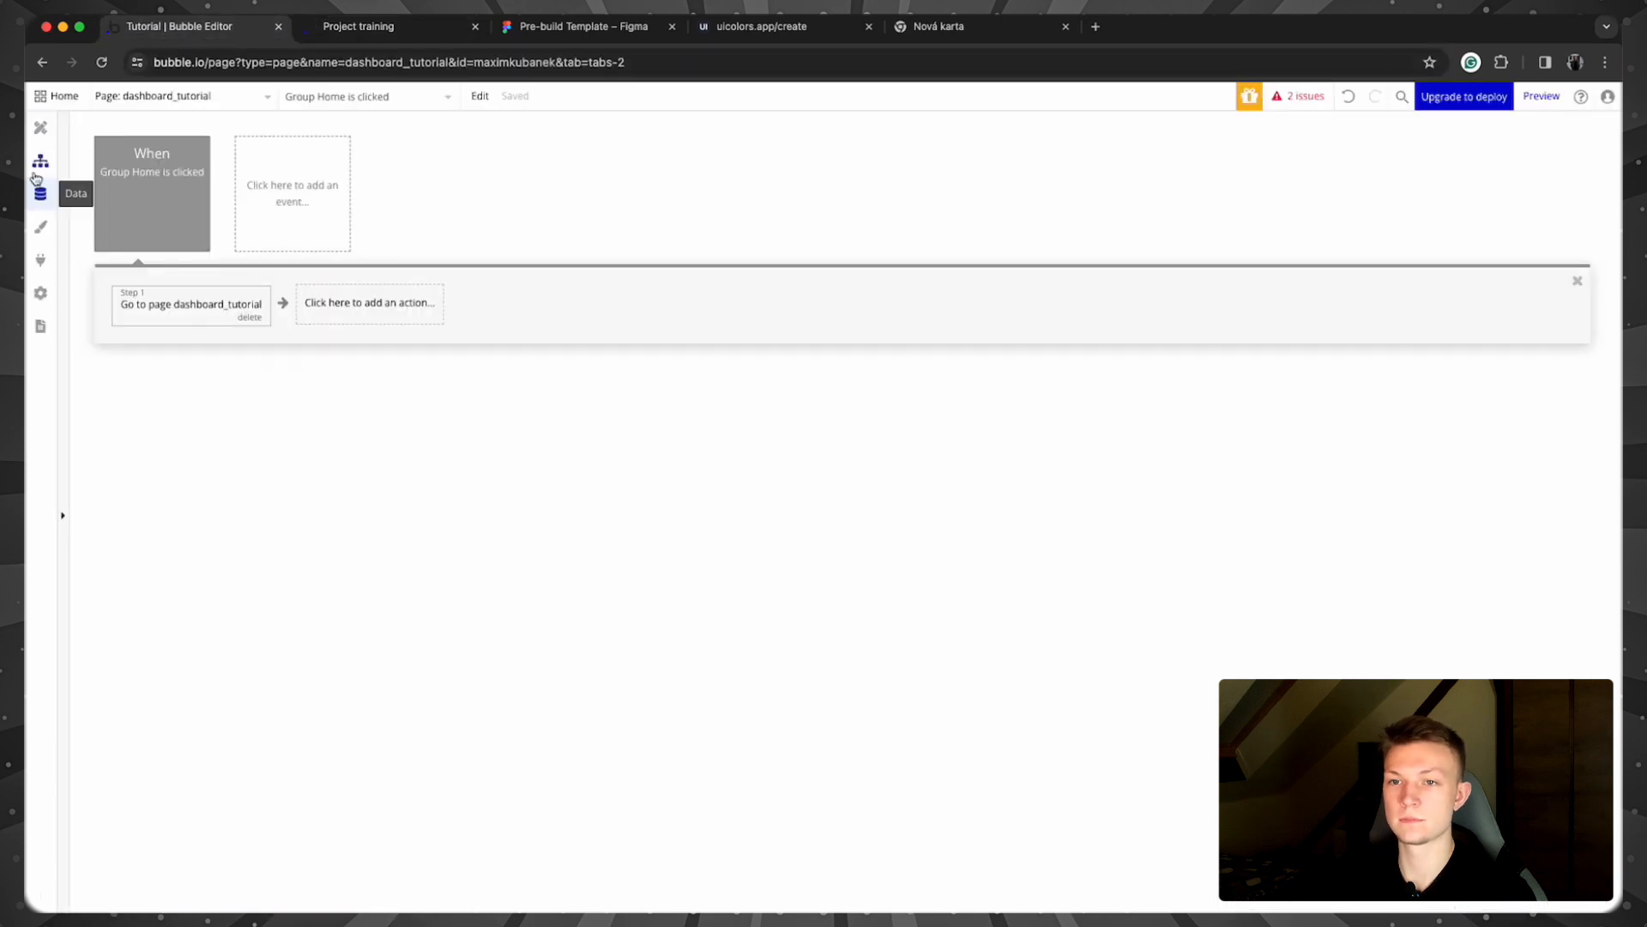
left_click(41, 127)
Step: Select the nav - Home group in the editor and show its Layout settings
left_click(1233, 367)
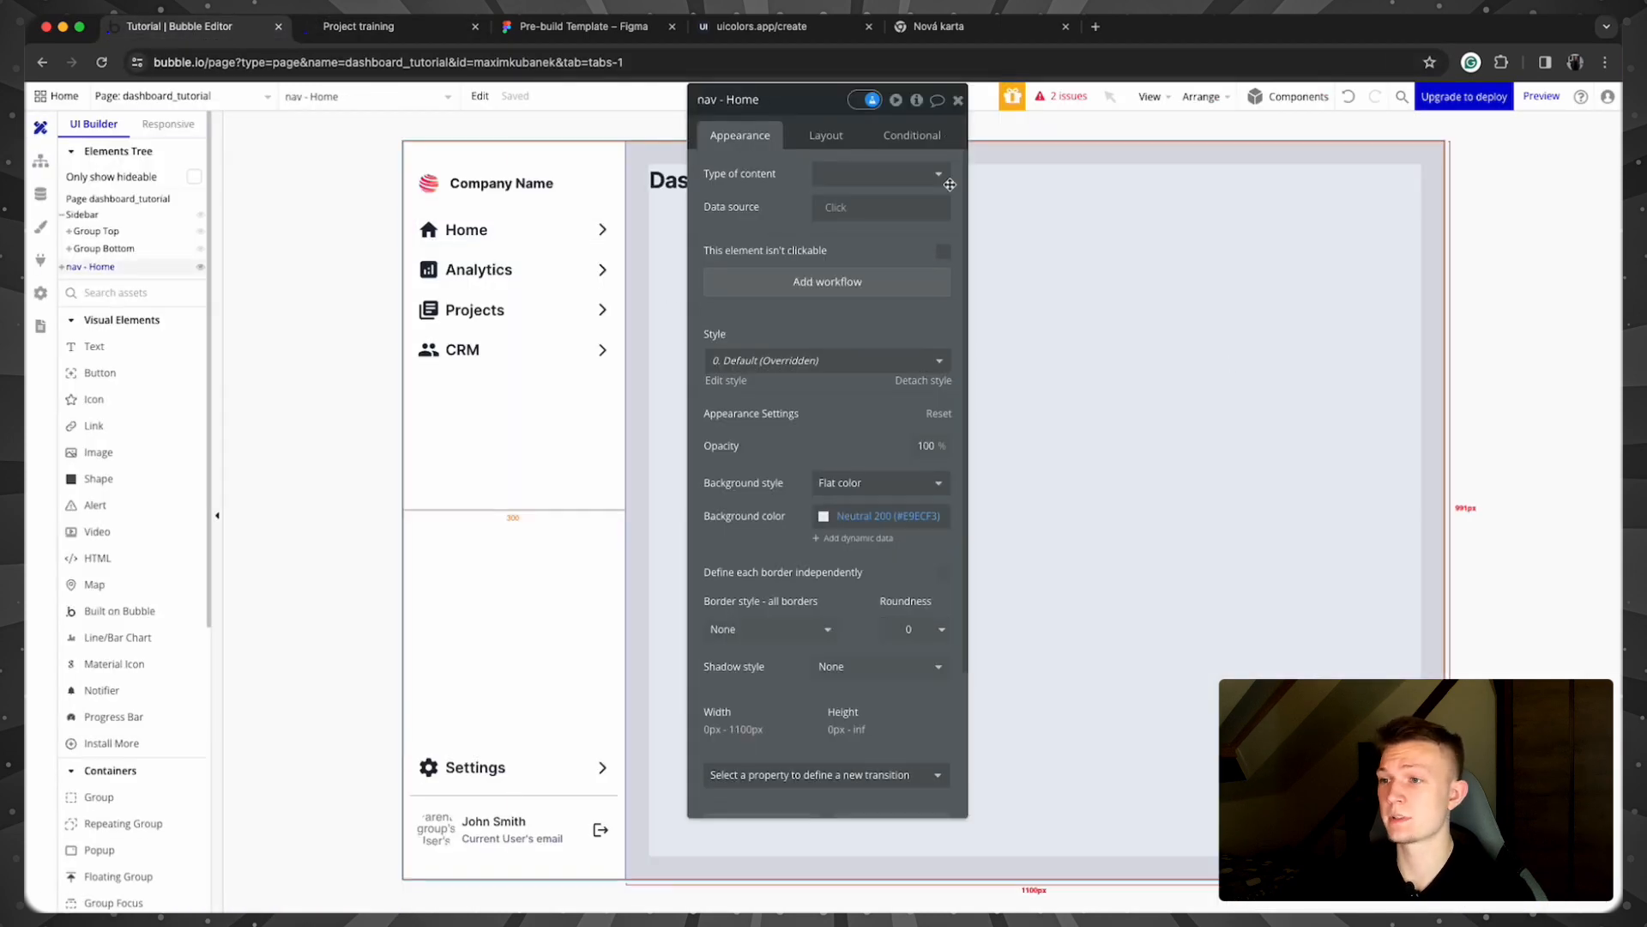
left_click_drag(797, 108, 415, 118)
left_click(384, 28)
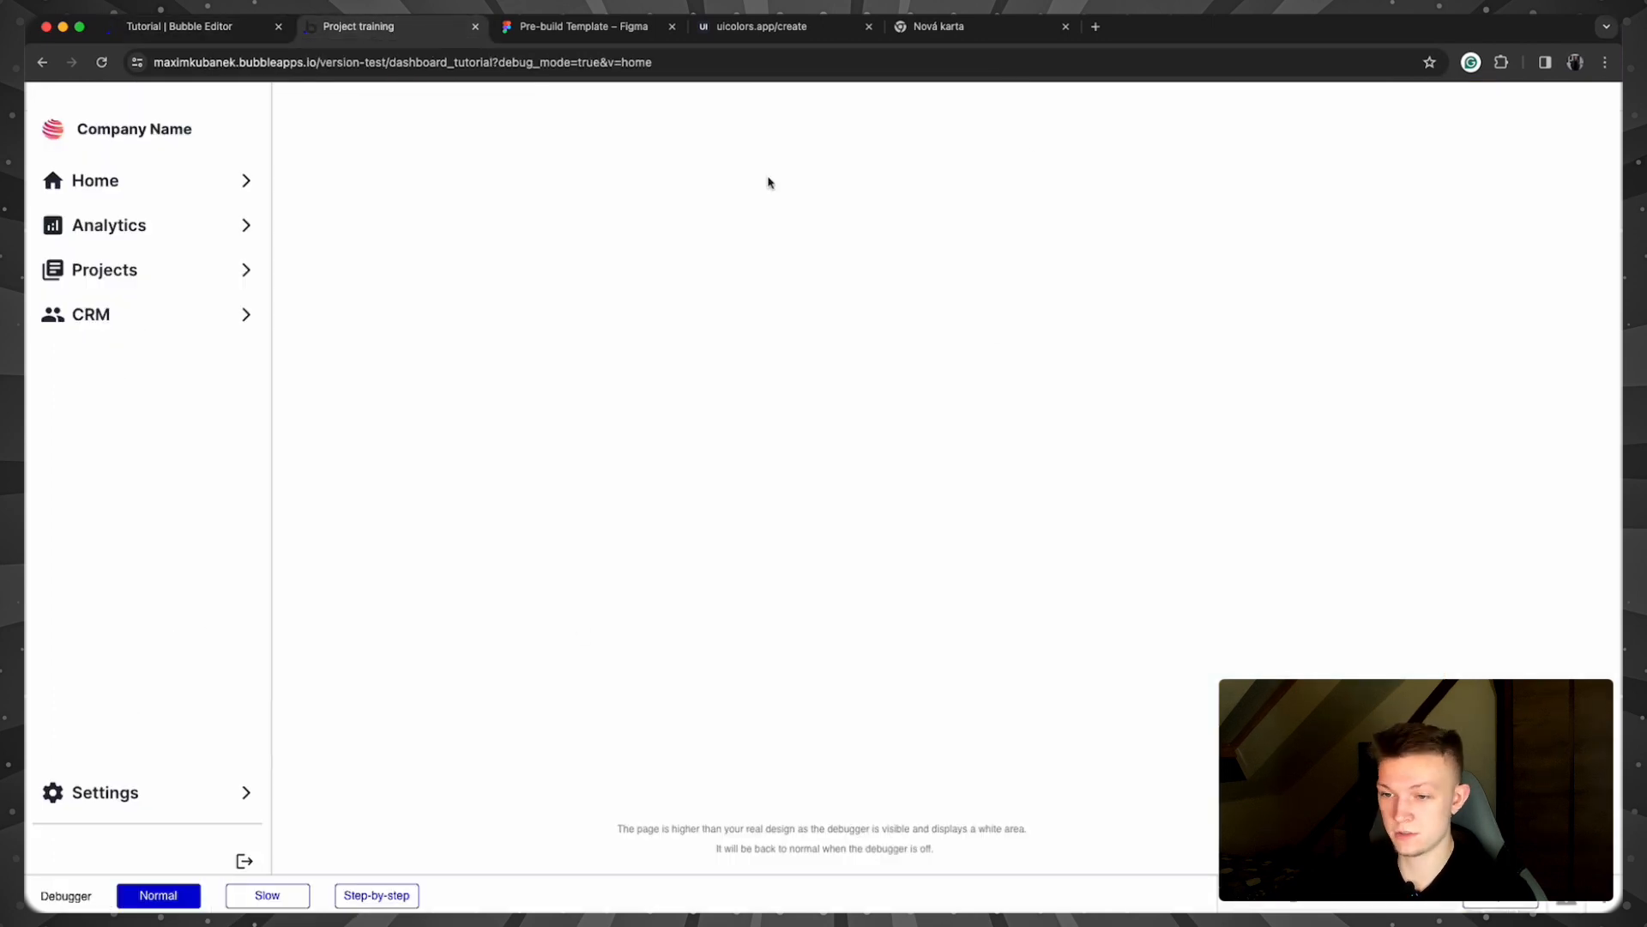
left_click(180, 27)
left_click(384, 30)
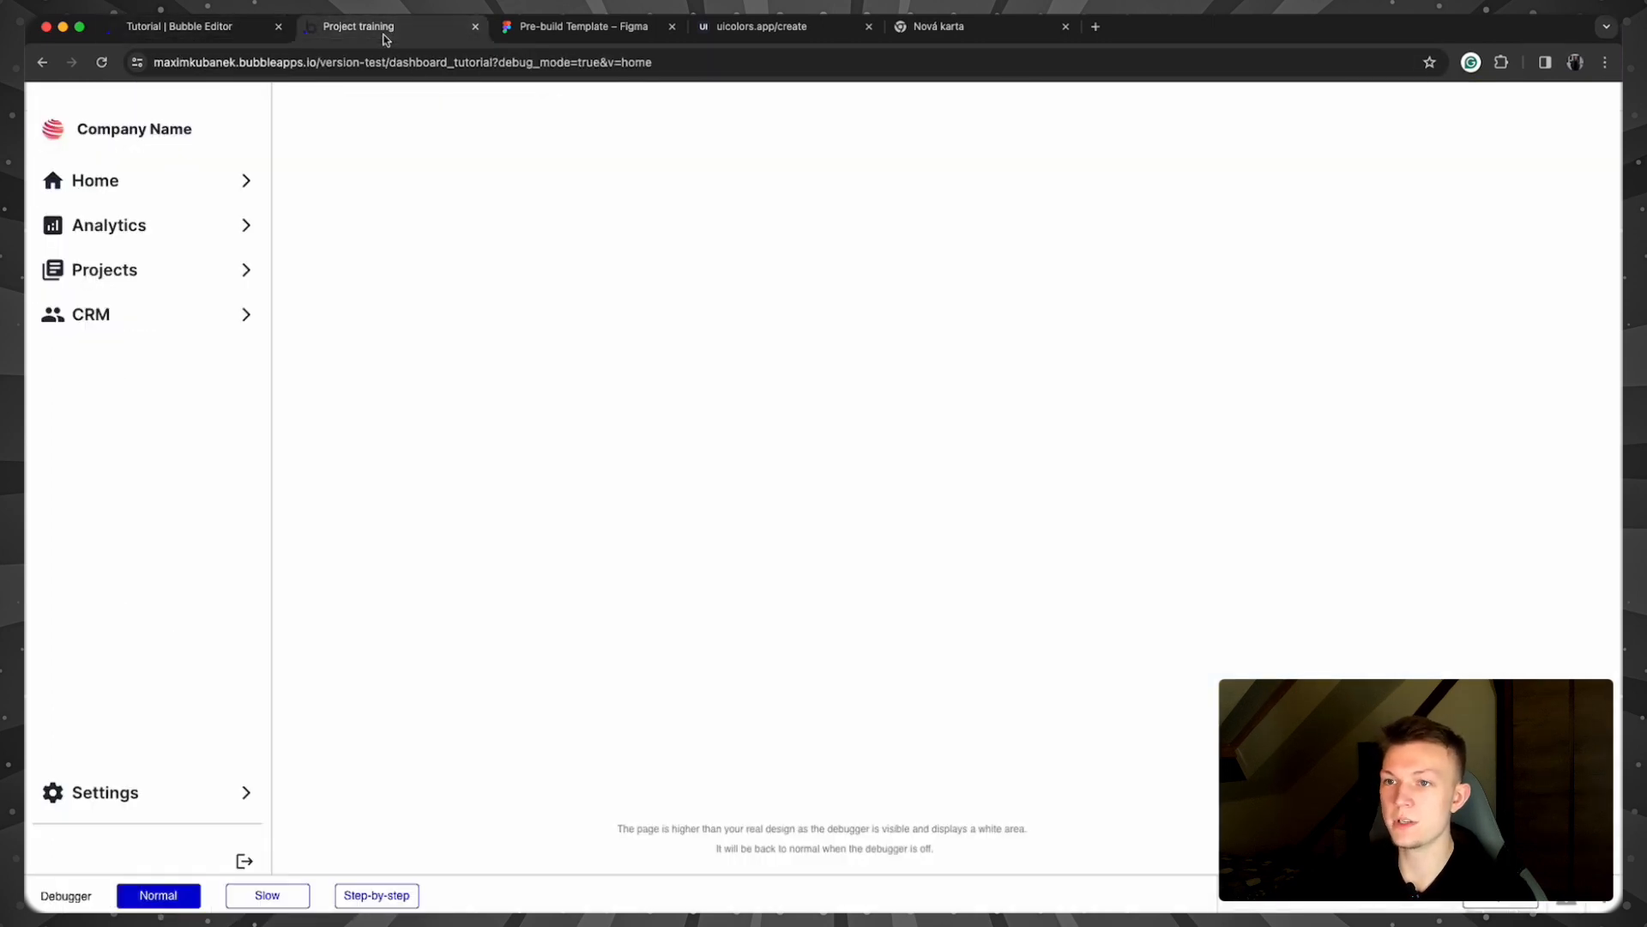
left_click(185, 27)
left_click(413, 147)
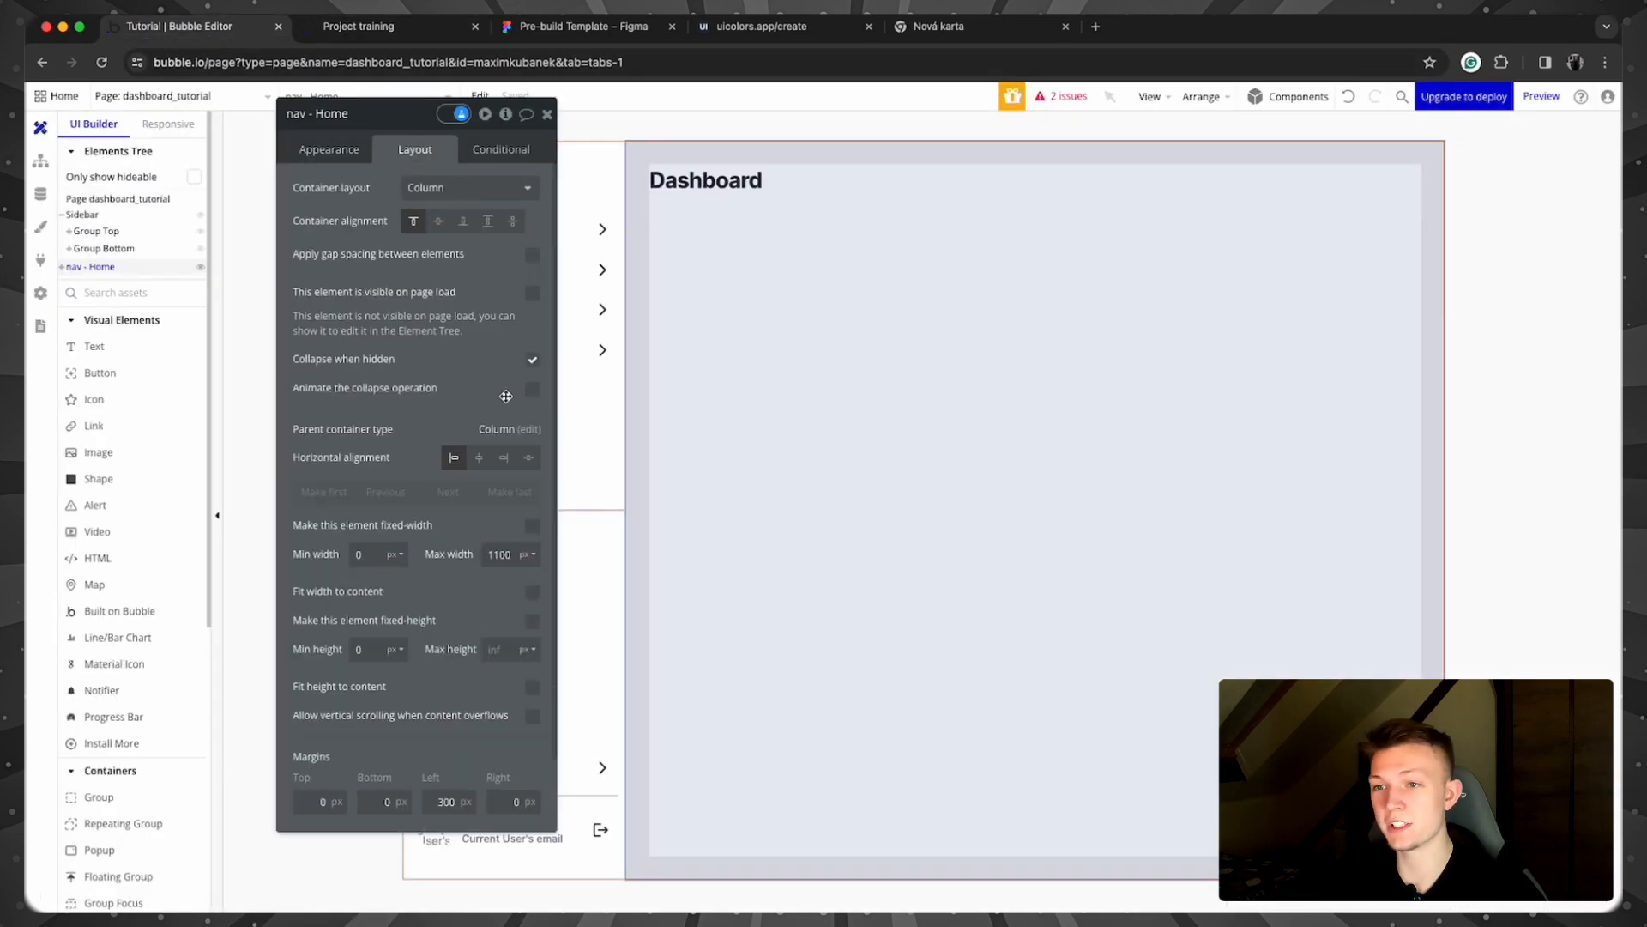
Step: Add a new conditional on nav - Home whose When source is Get data from page URL
left_click(510, 155)
left_click(462, 191)
left_click(347, 195)
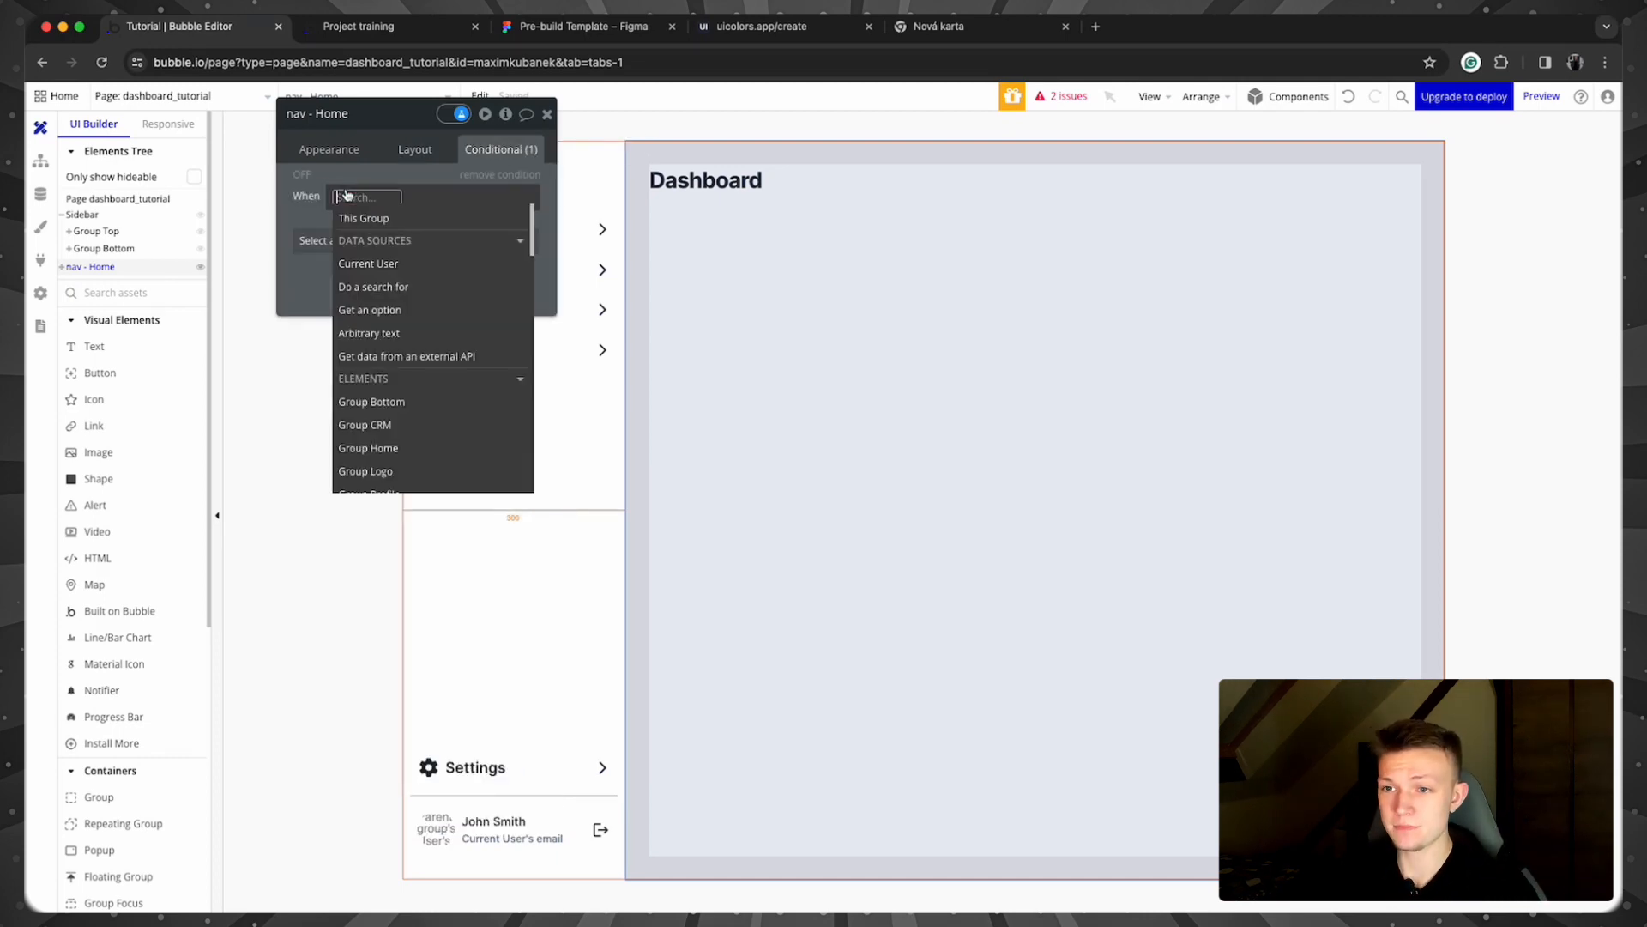
type("get")
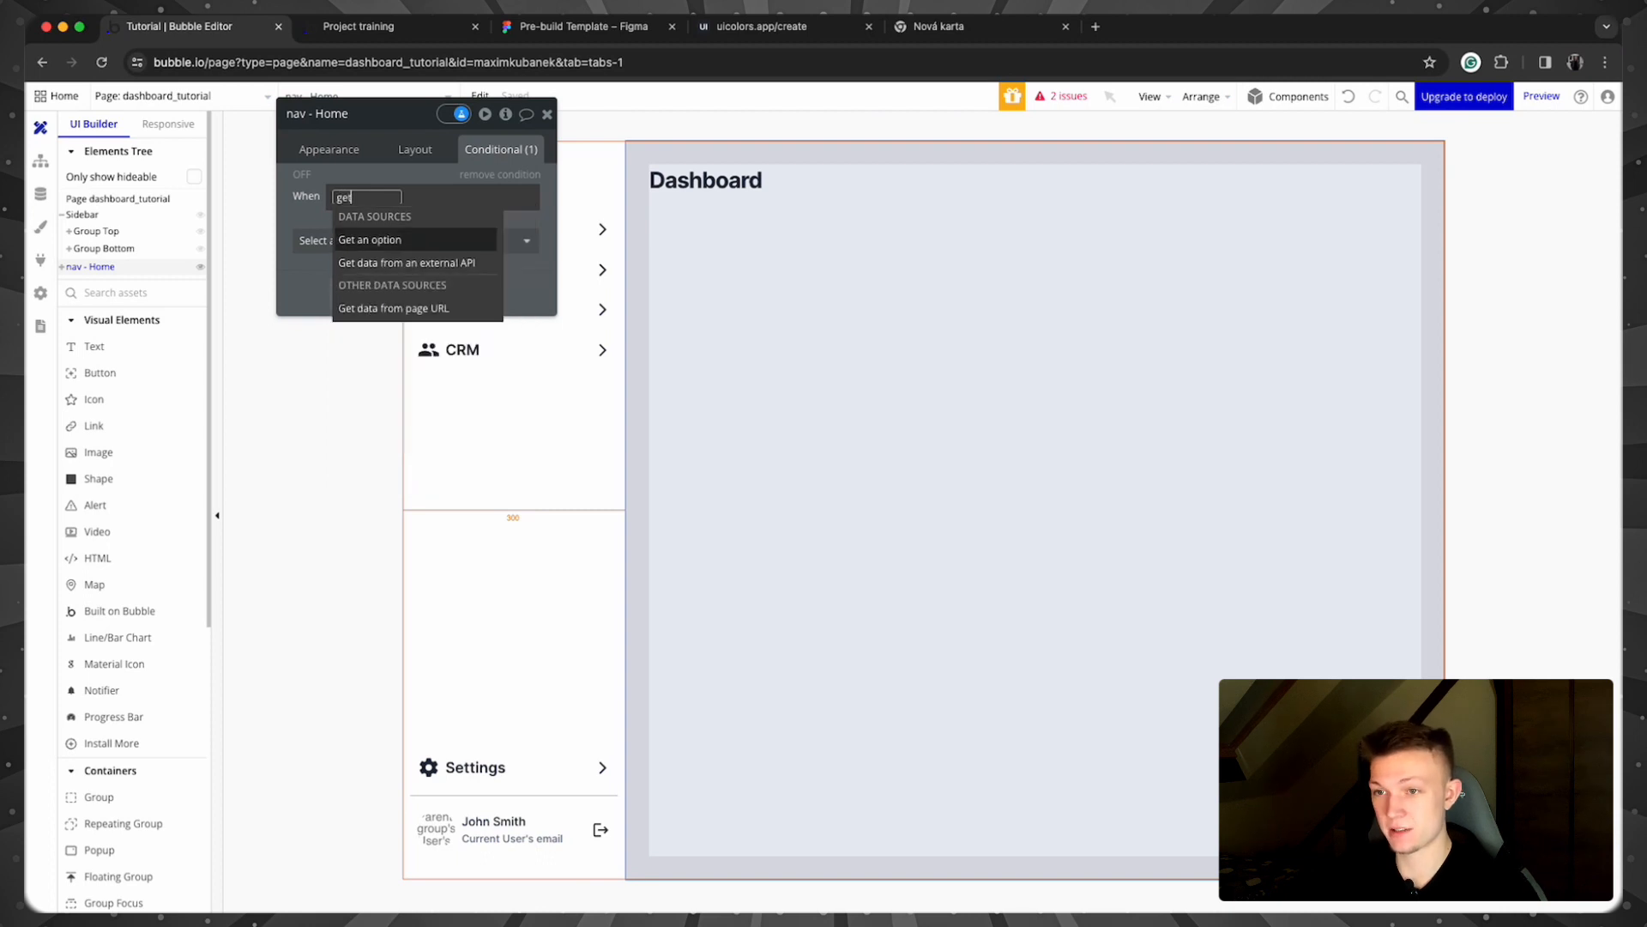
left_click(421, 311)
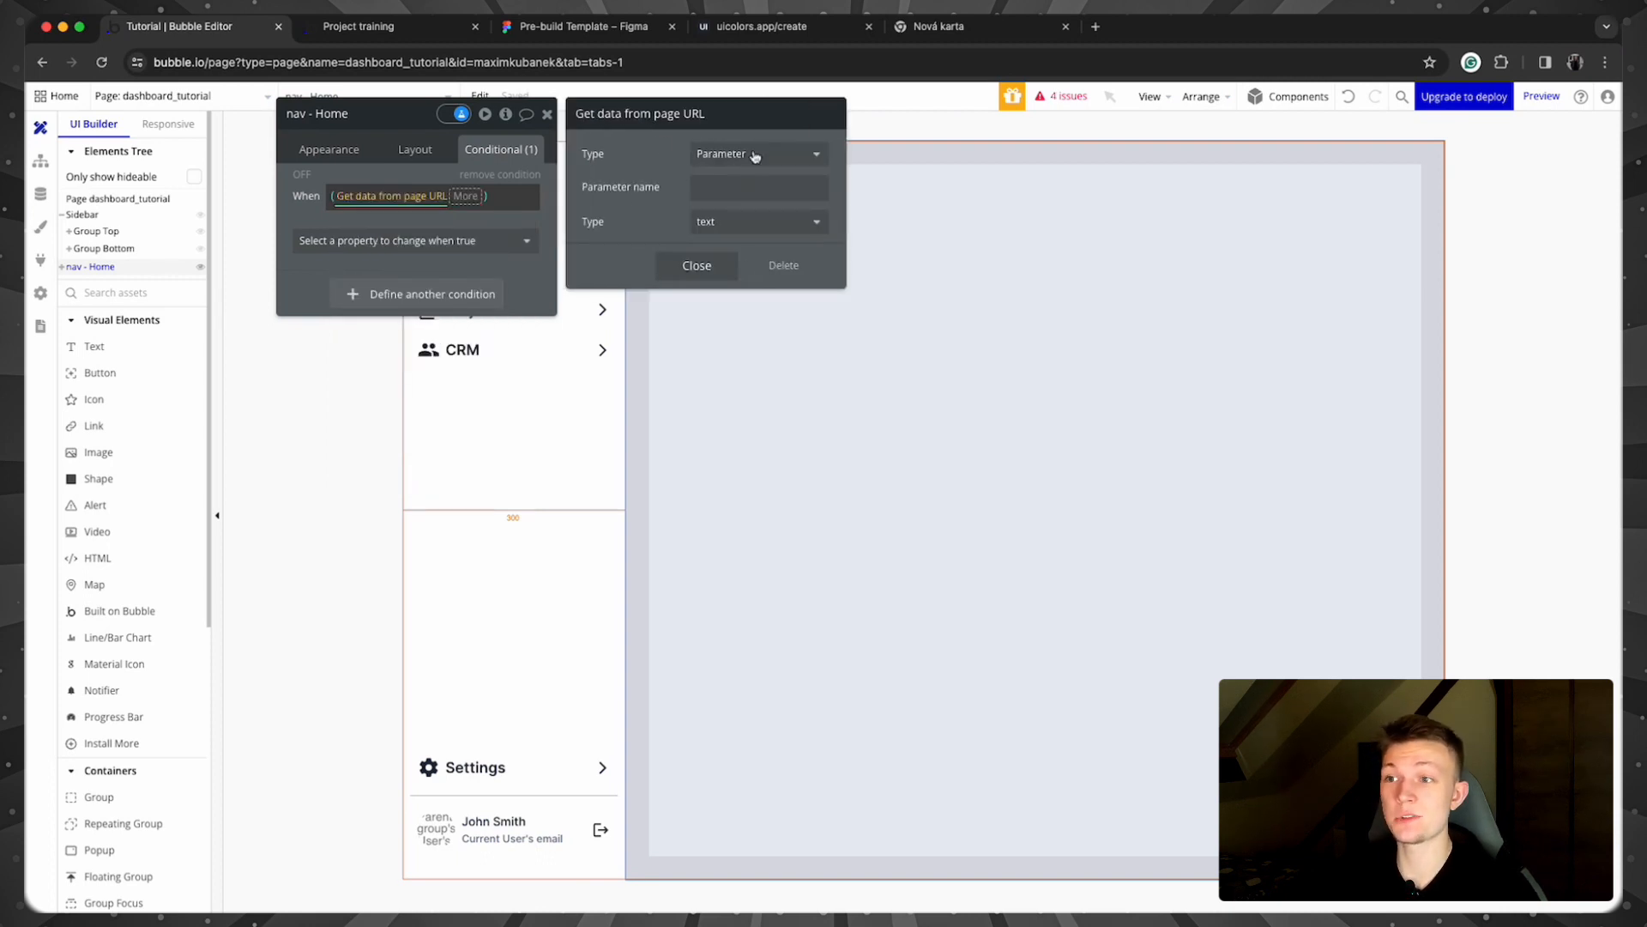
Step: Keep Parameter as the URL data type for the condition's page-URL source
left_click(708, 156)
left_click(657, 187)
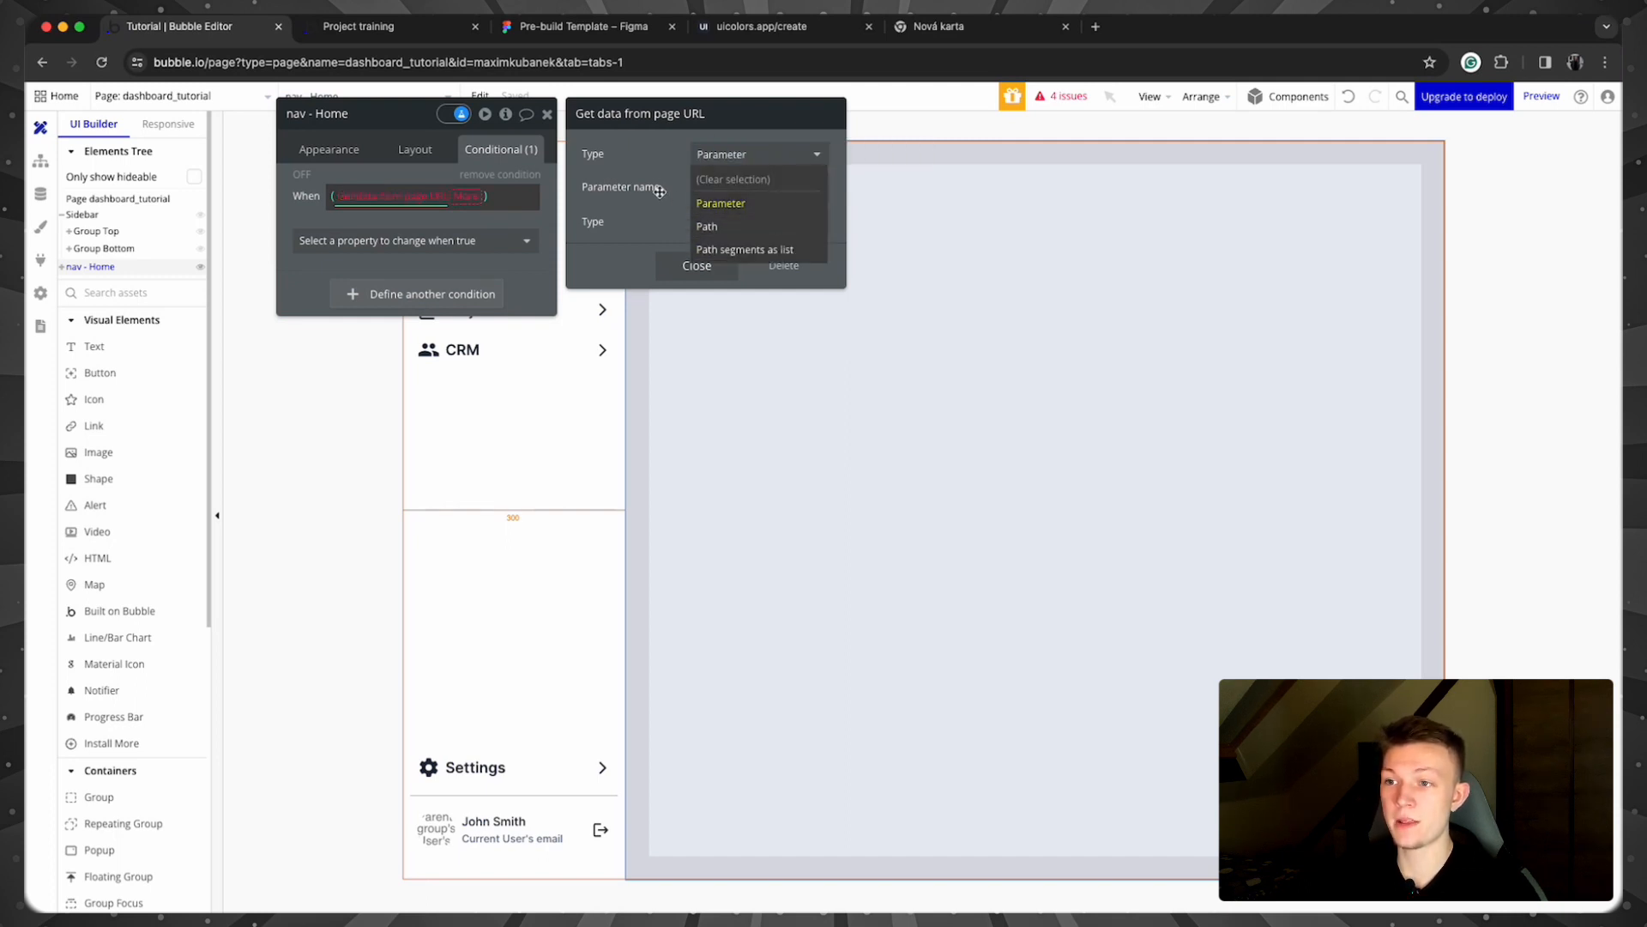
left_click(565, 62)
left_click_drag(579, 63, 583, 63)
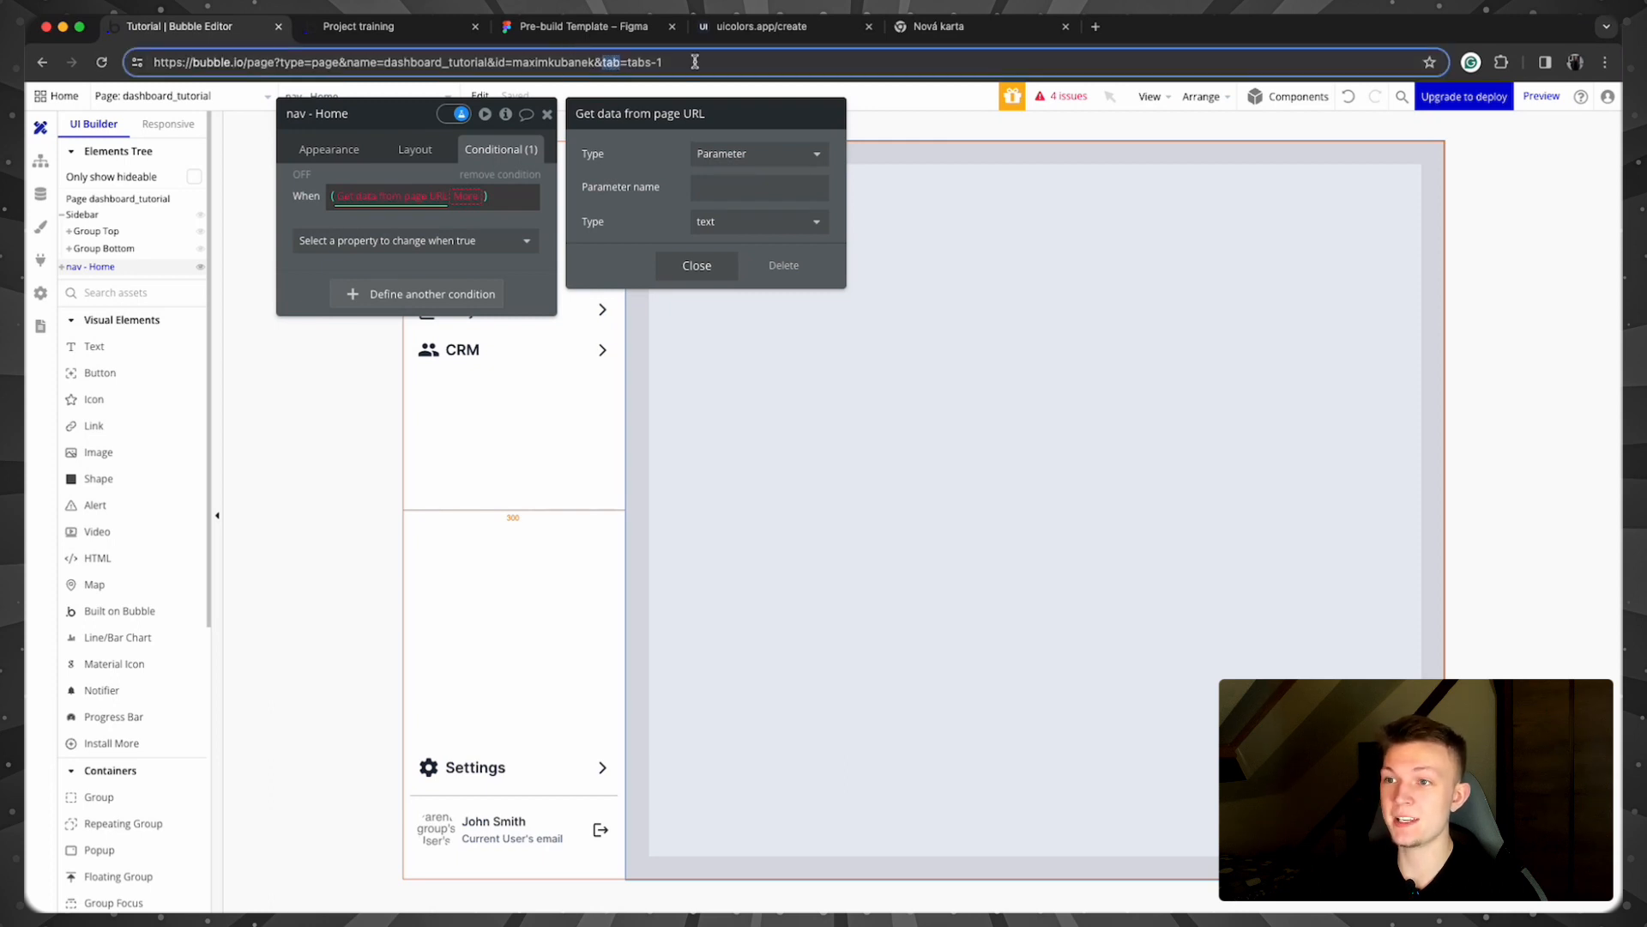
left_click(697, 61)
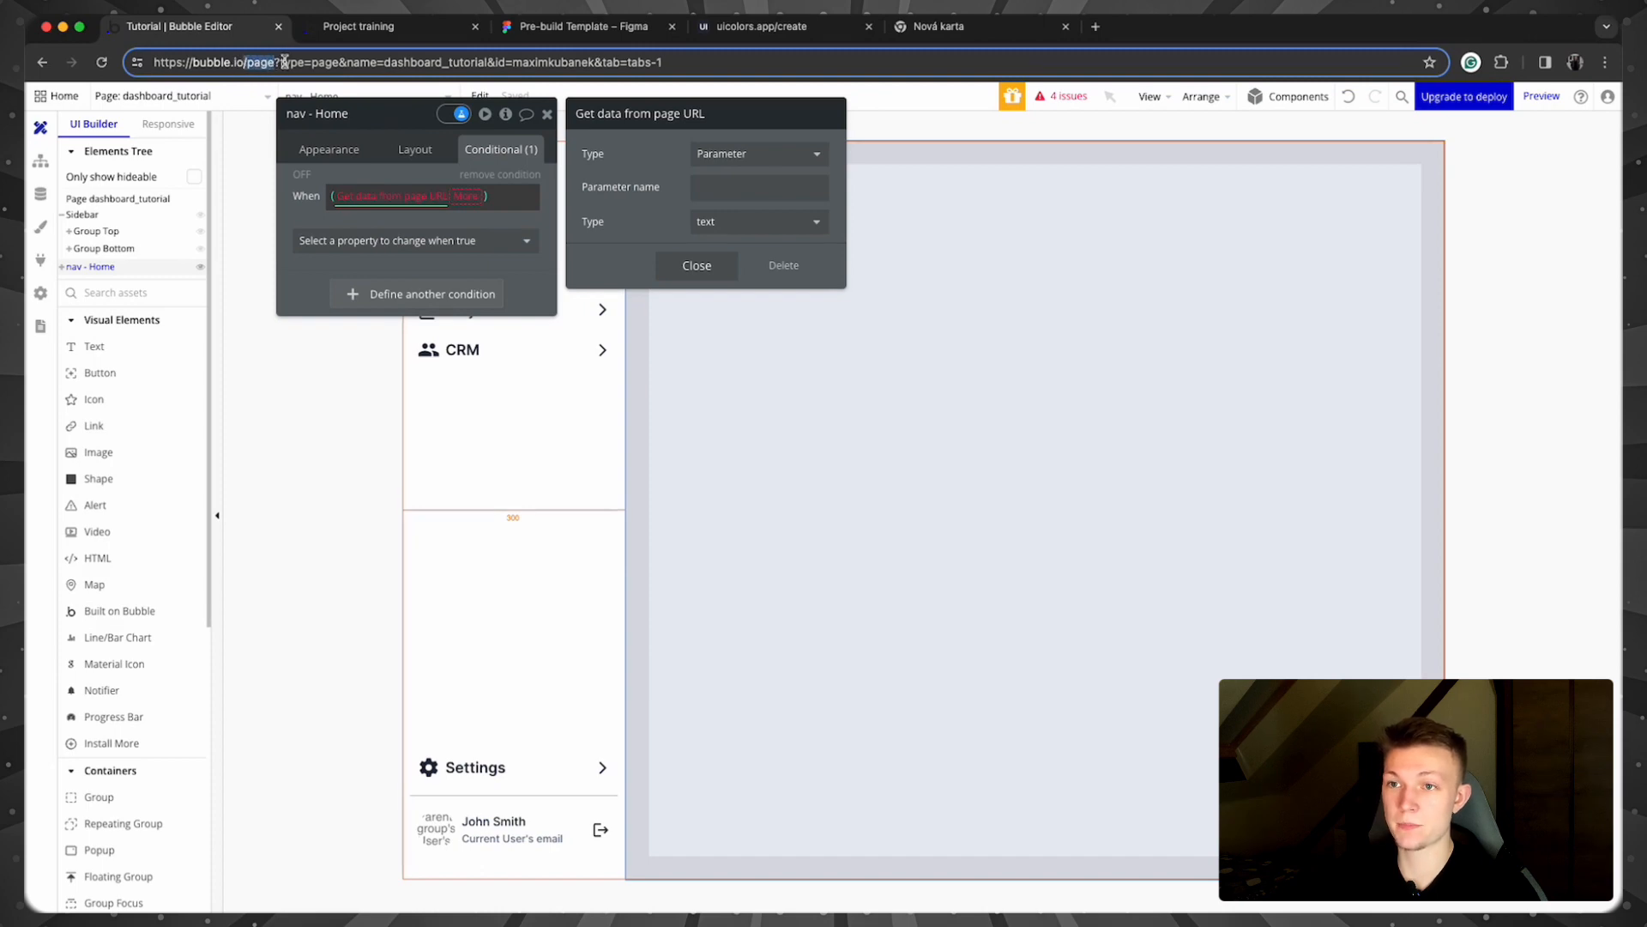
Step: Set the URL parameter name to v, replacing a trial page-parameters home expression
left_click(639, 181)
left_click(719, 187)
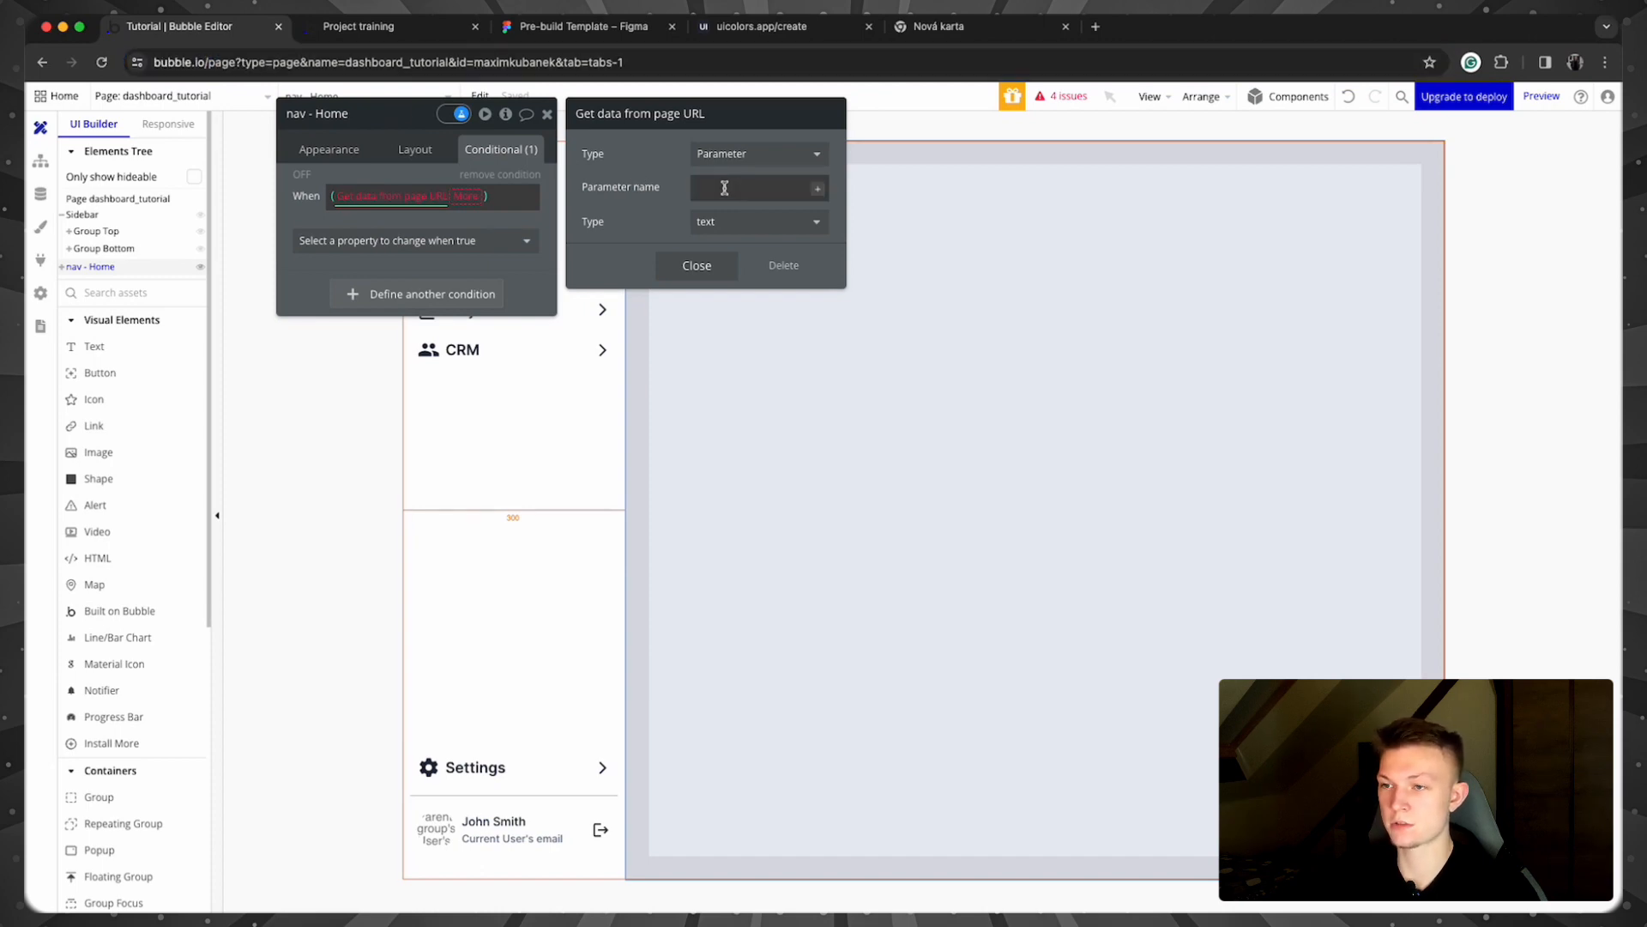
left_click(819, 187)
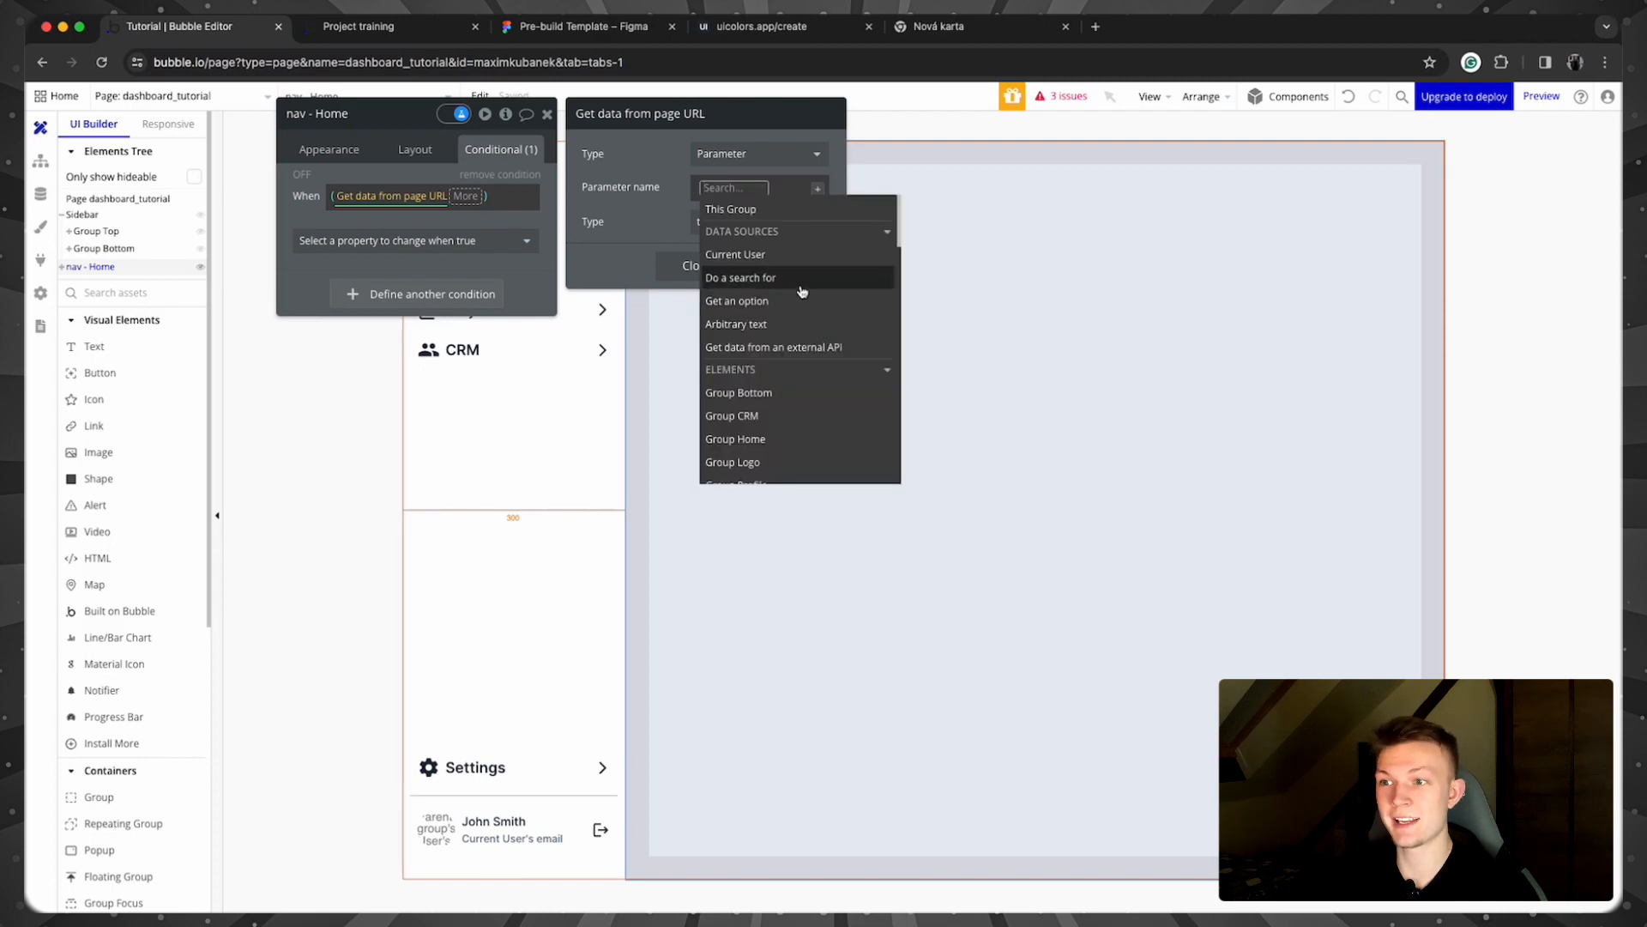
left_click(801, 301)
left_click(755, 155)
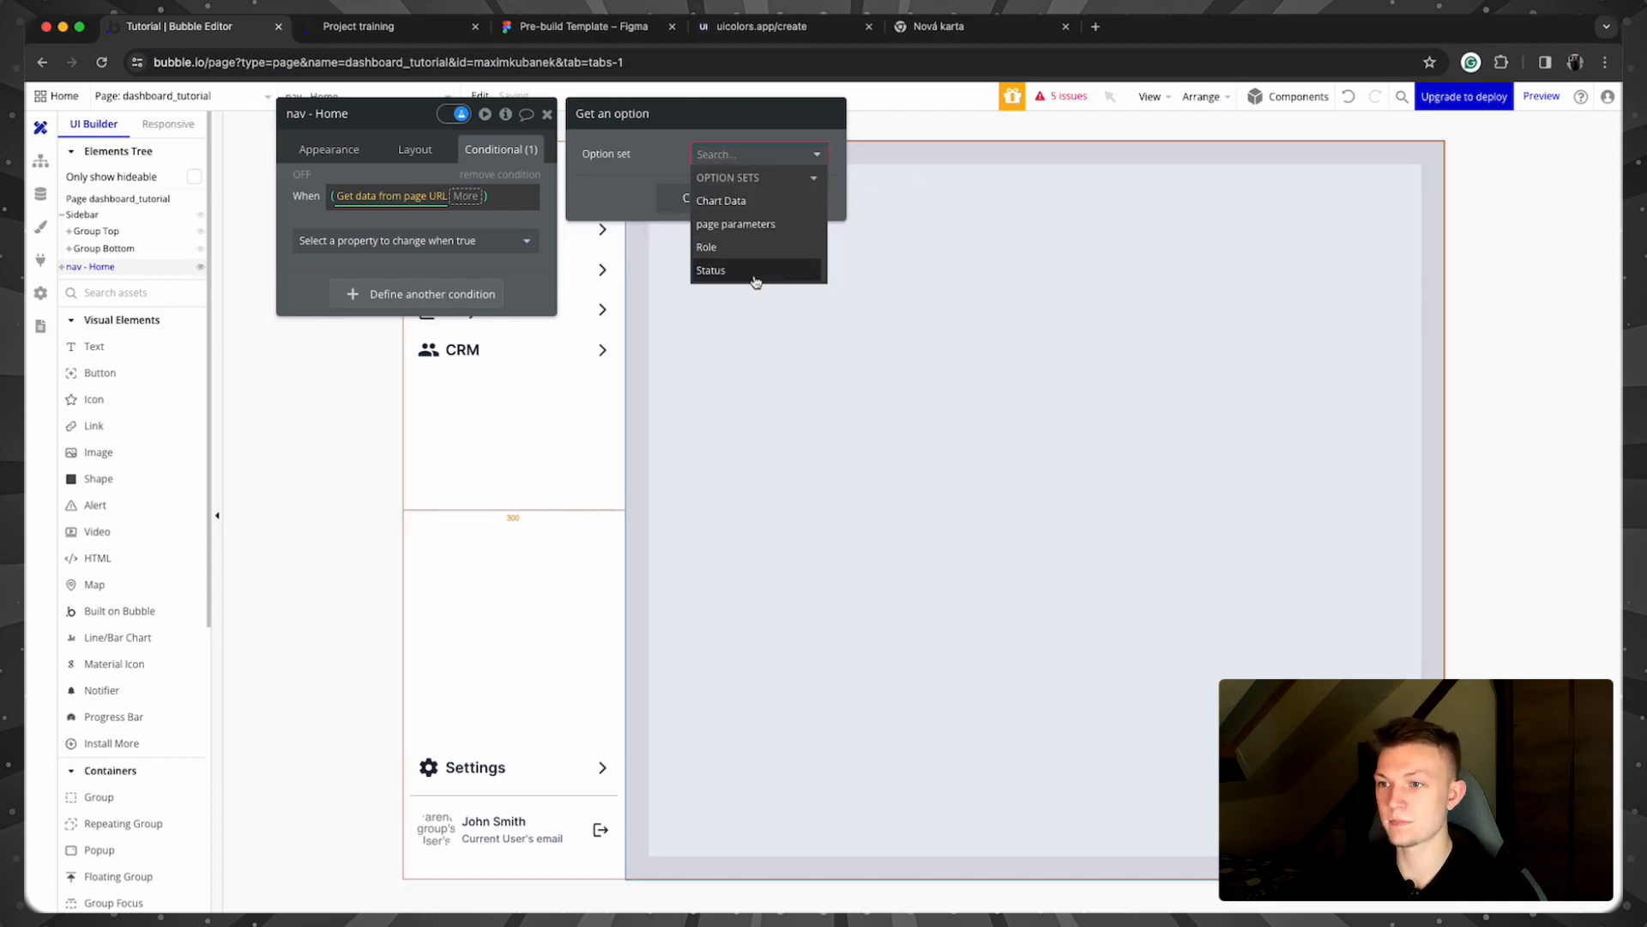
left_click(763, 224)
left_click(750, 187)
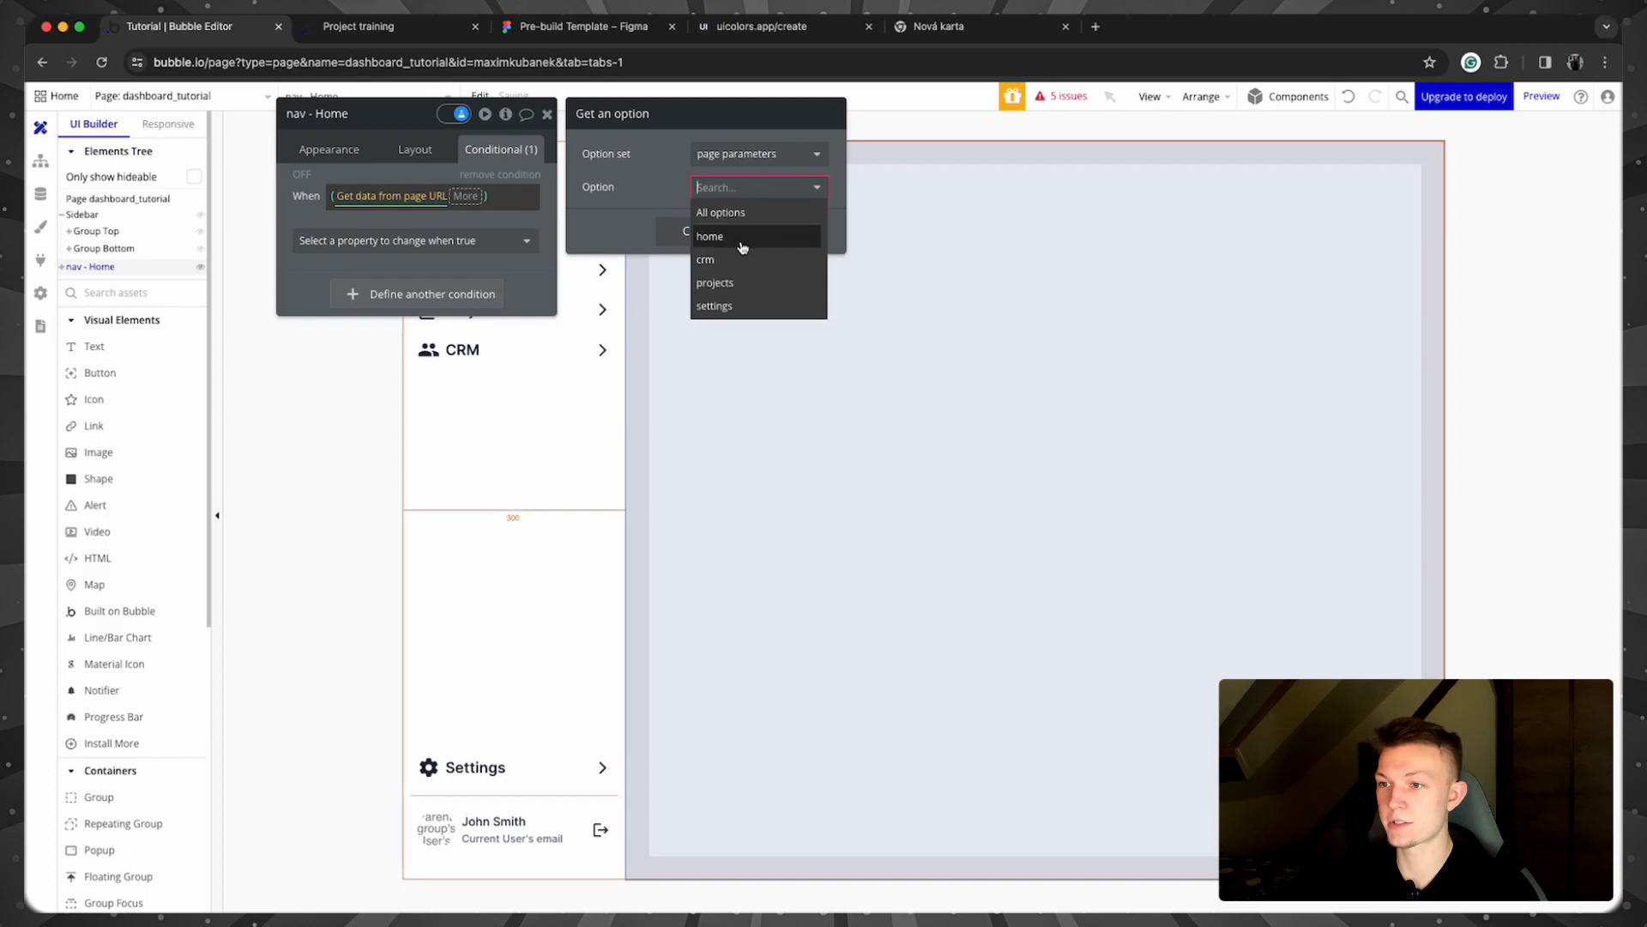
left_click(743, 240)
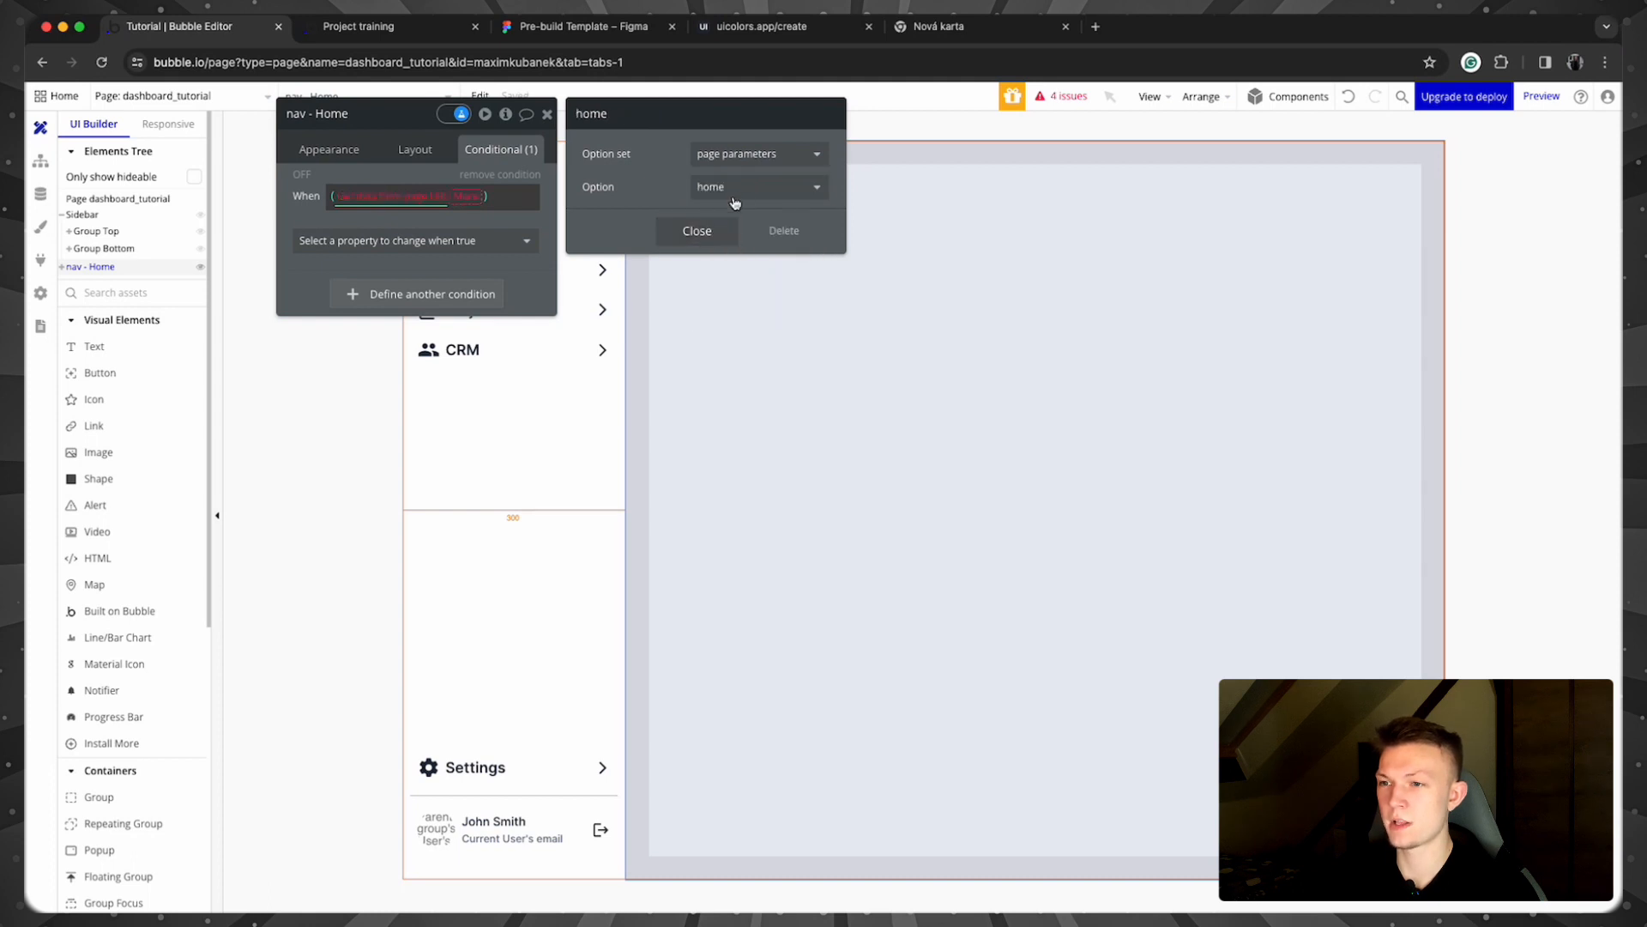
left_click(699, 231)
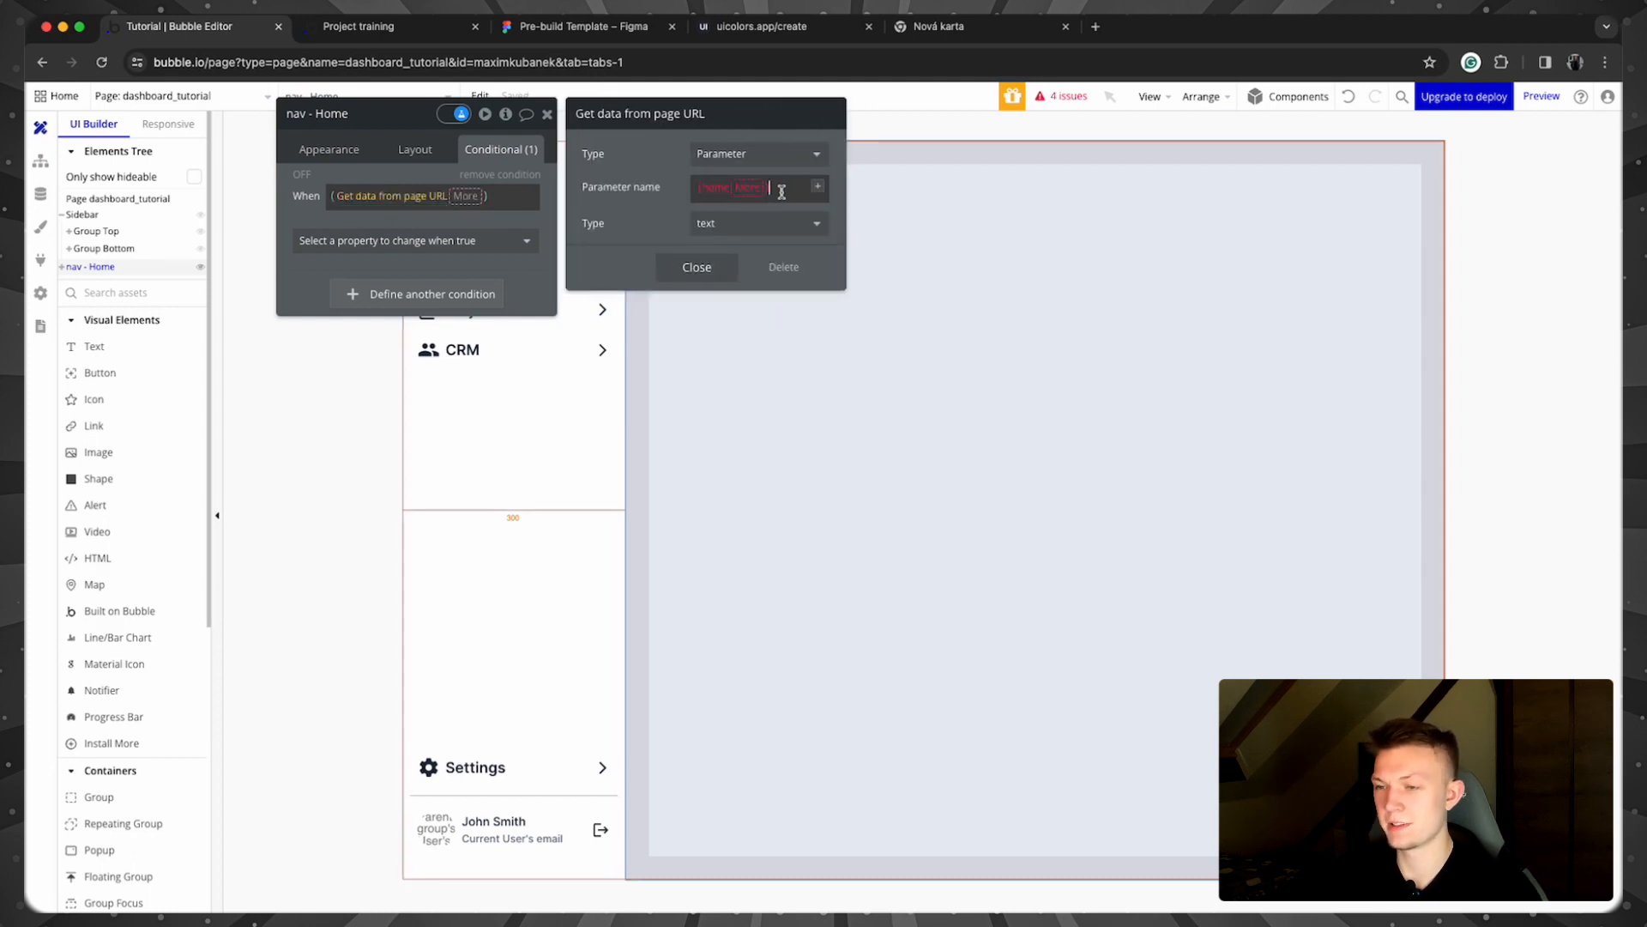
key("BackSpace")
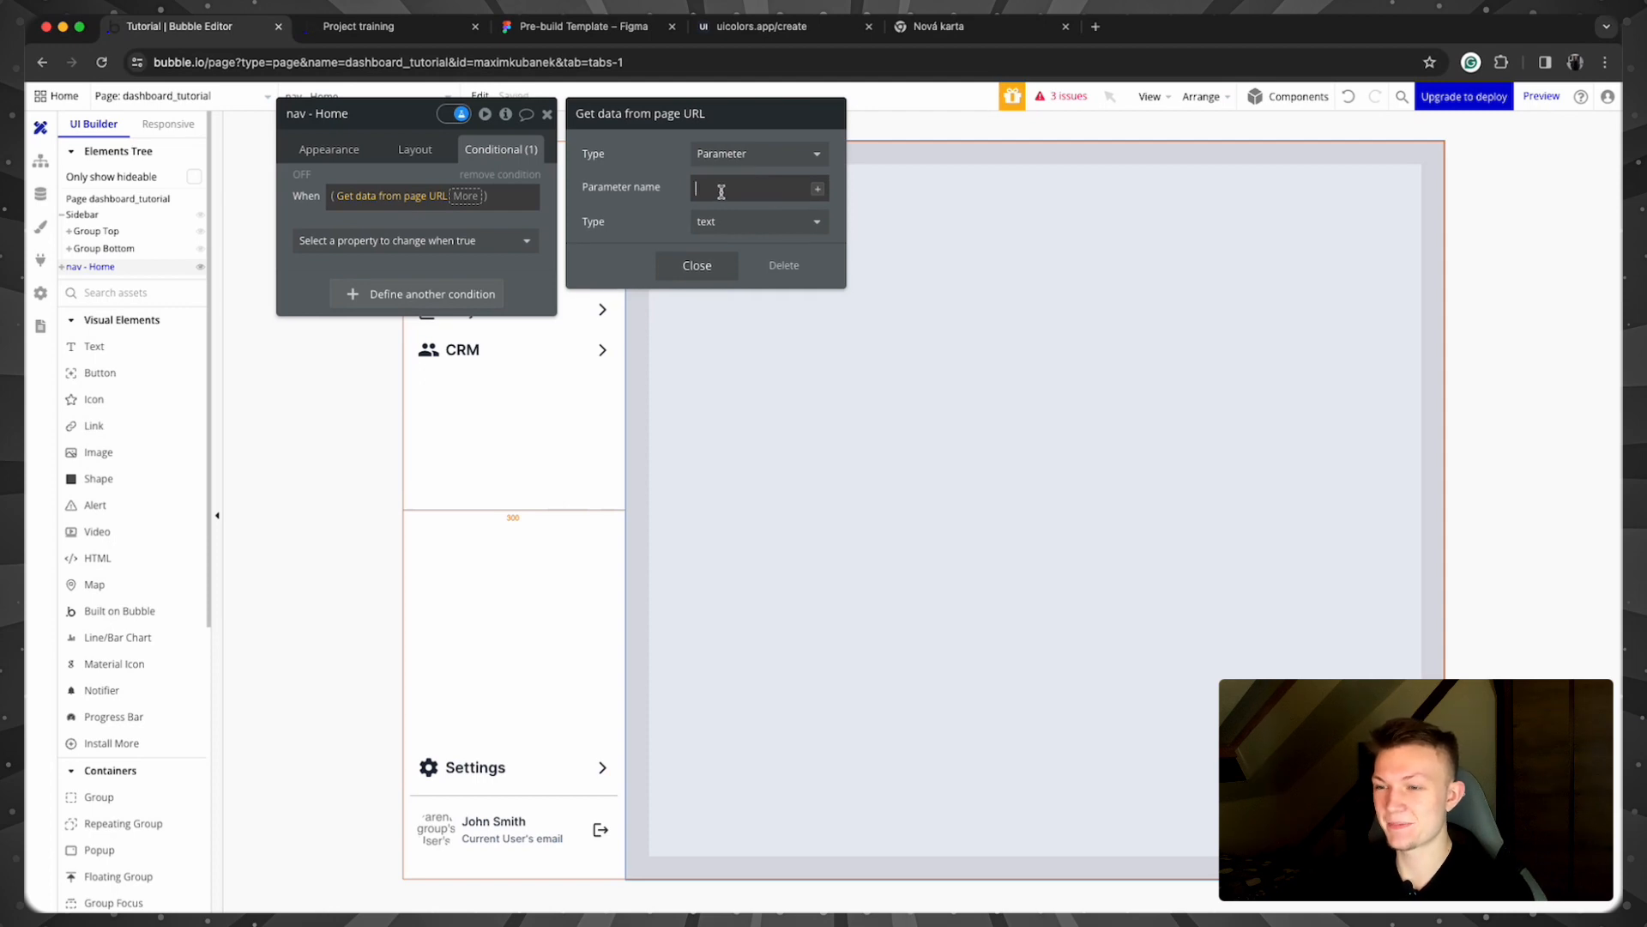
type("v")
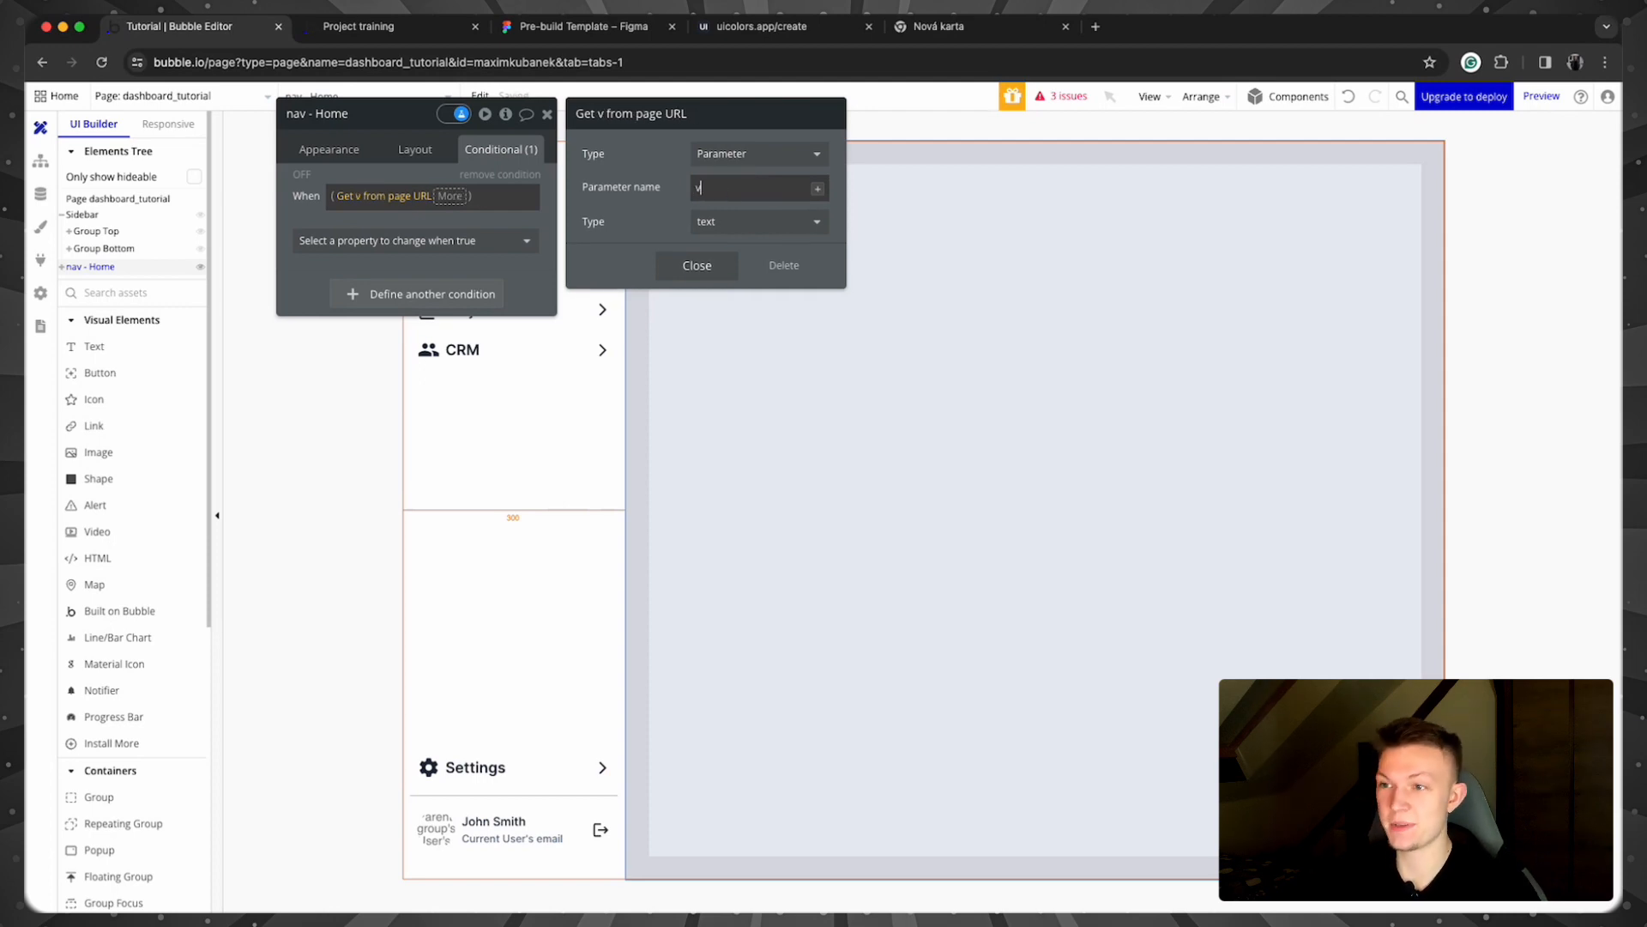
left_click(691, 261)
Step: Compare v with 'is' home's Display, make the element visible, and view the preview
left_click(449, 196)
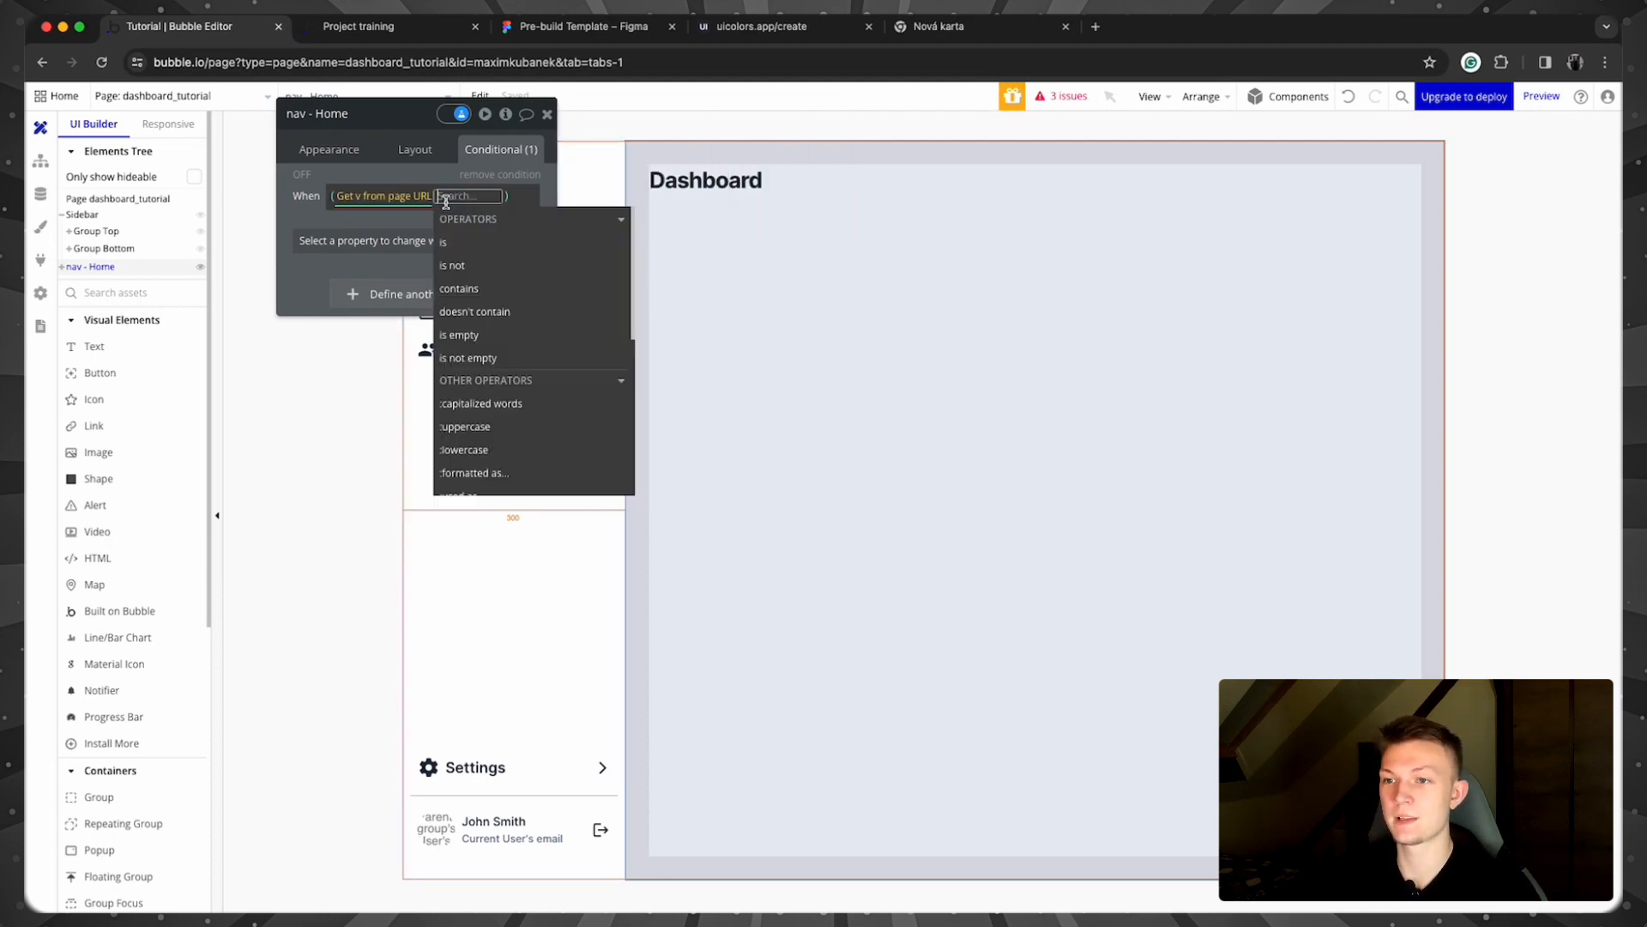
left_click(468, 244)
left_click(535, 314)
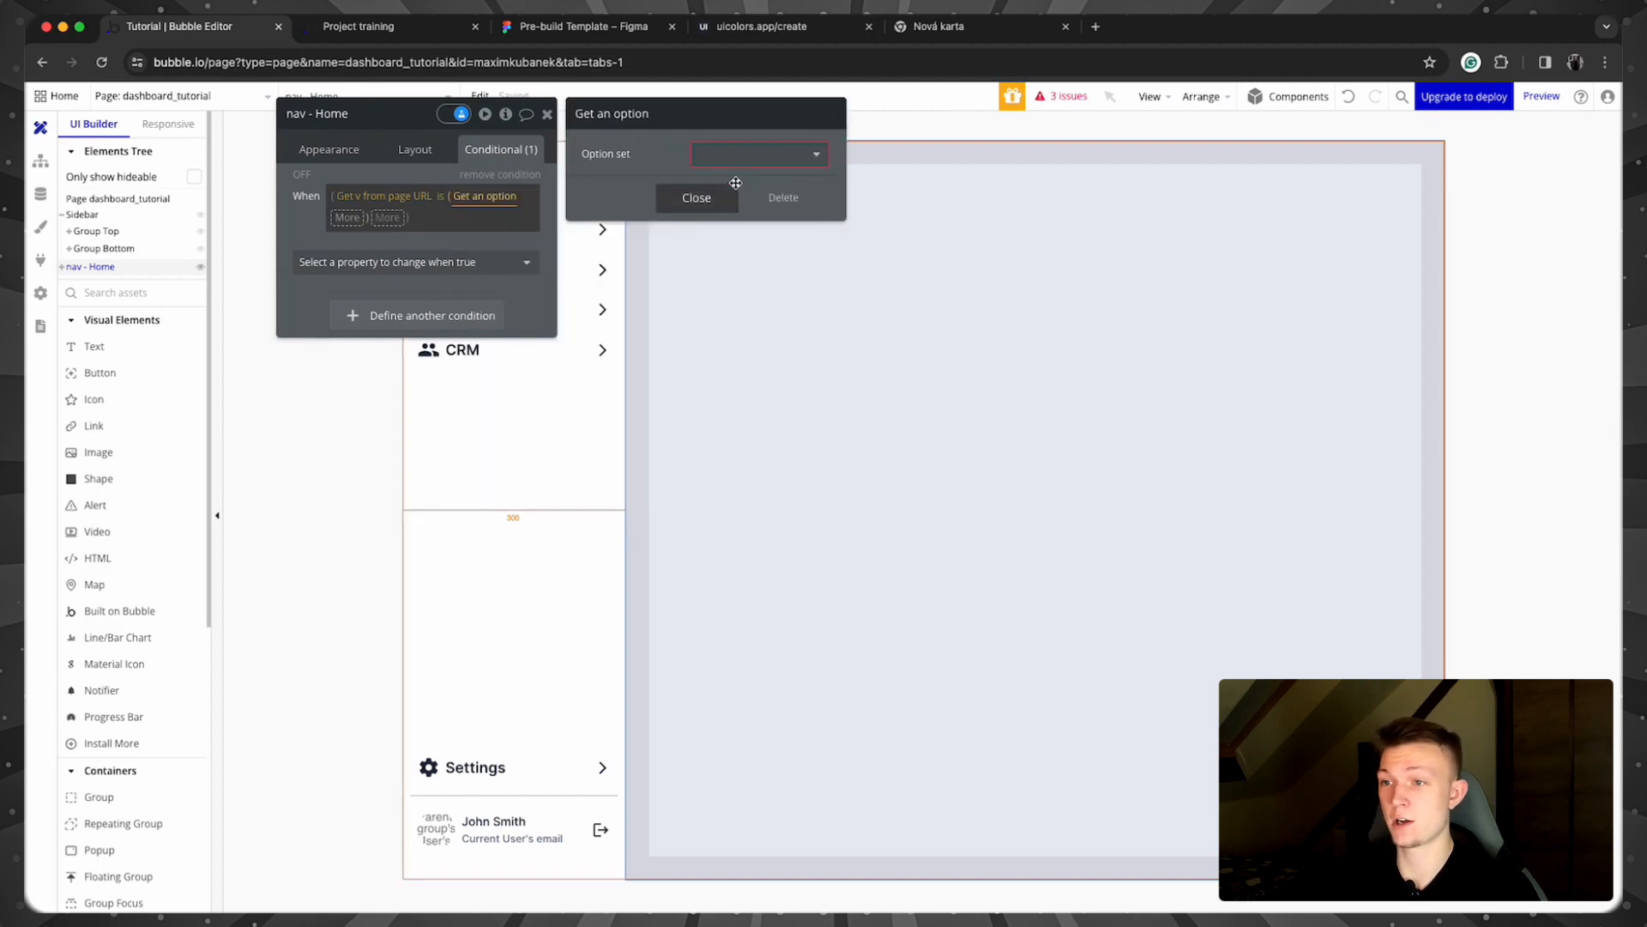
left_click(742, 157)
left_click(741, 224)
left_click(744, 187)
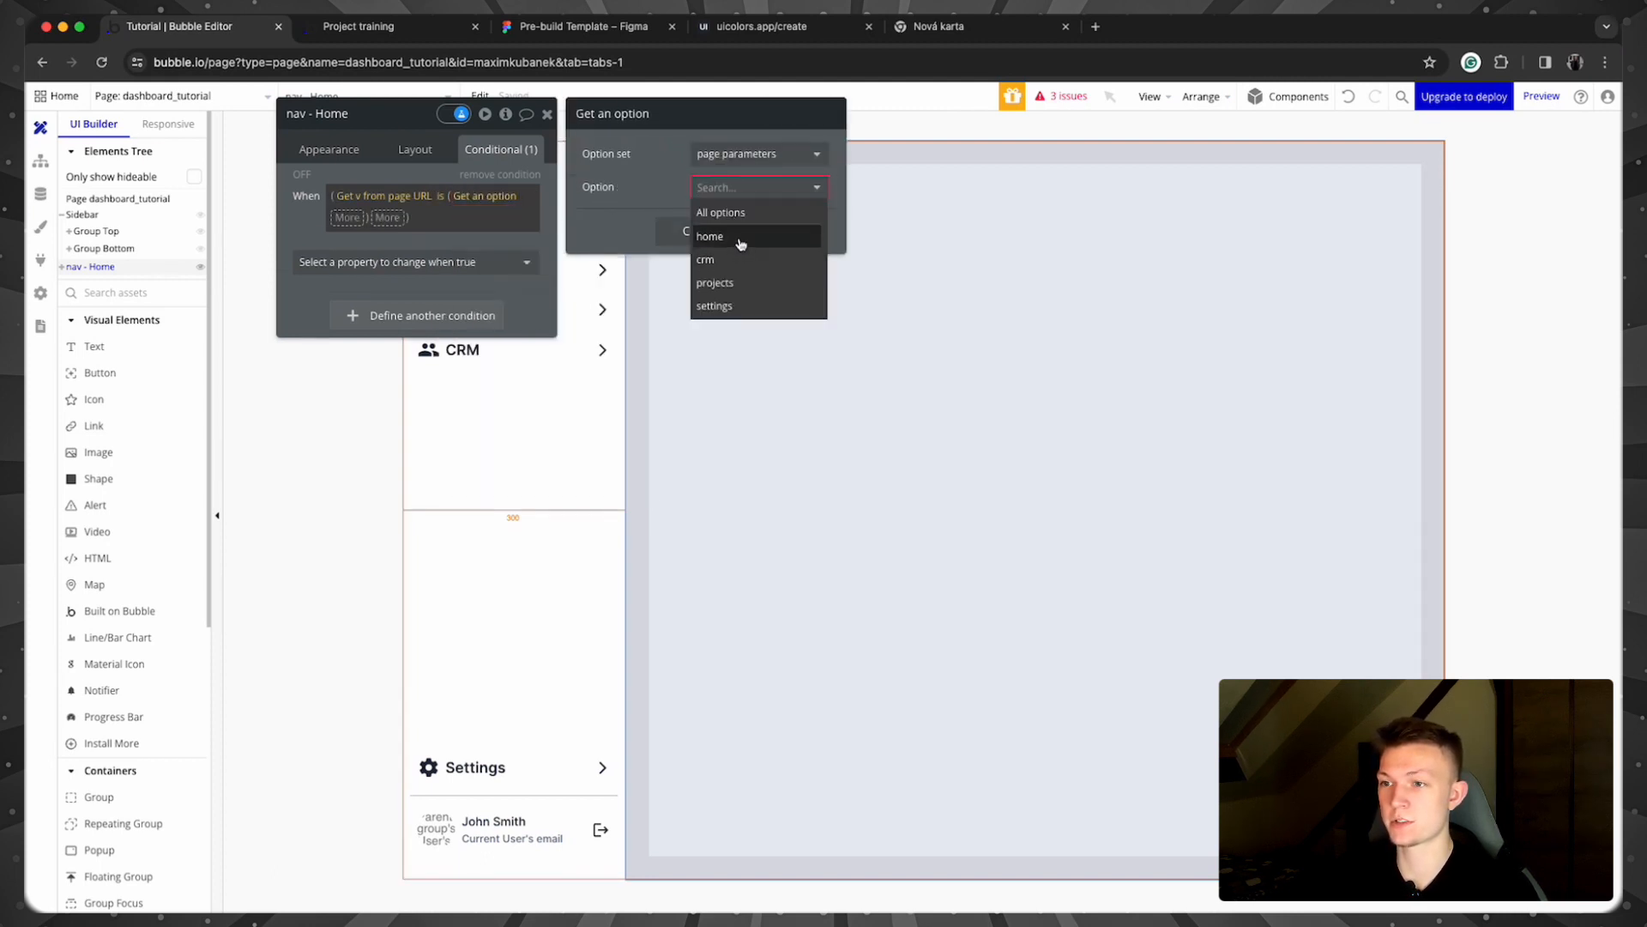
left_click(740, 238)
left_click(687, 230)
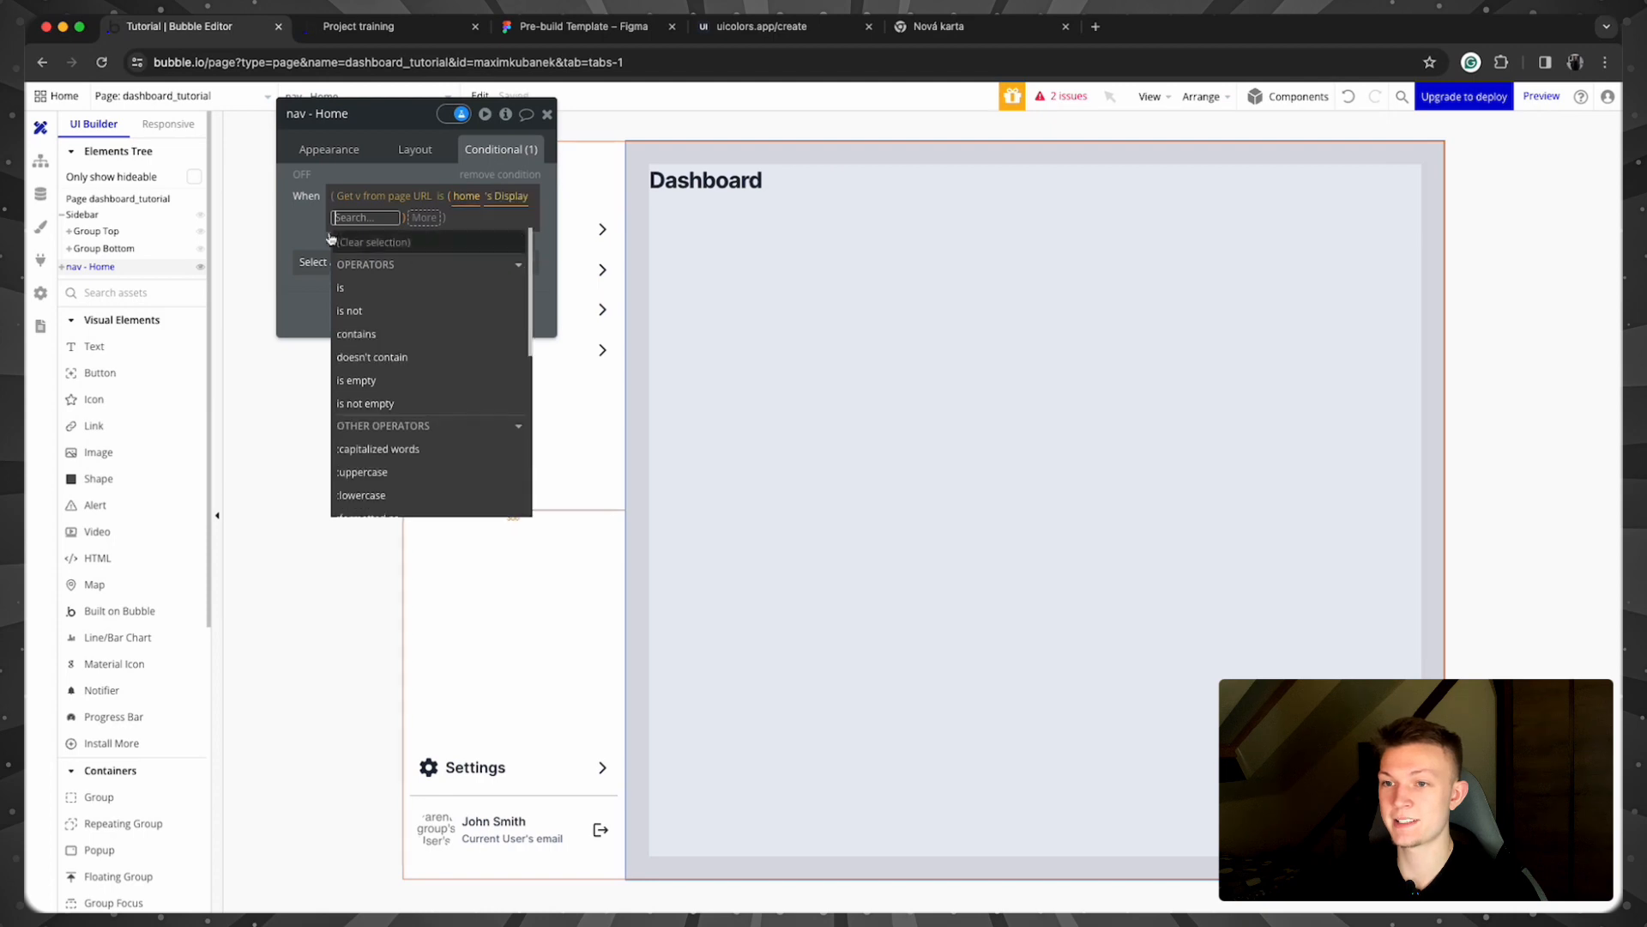
left_click(369, 242)
left_click(359, 263)
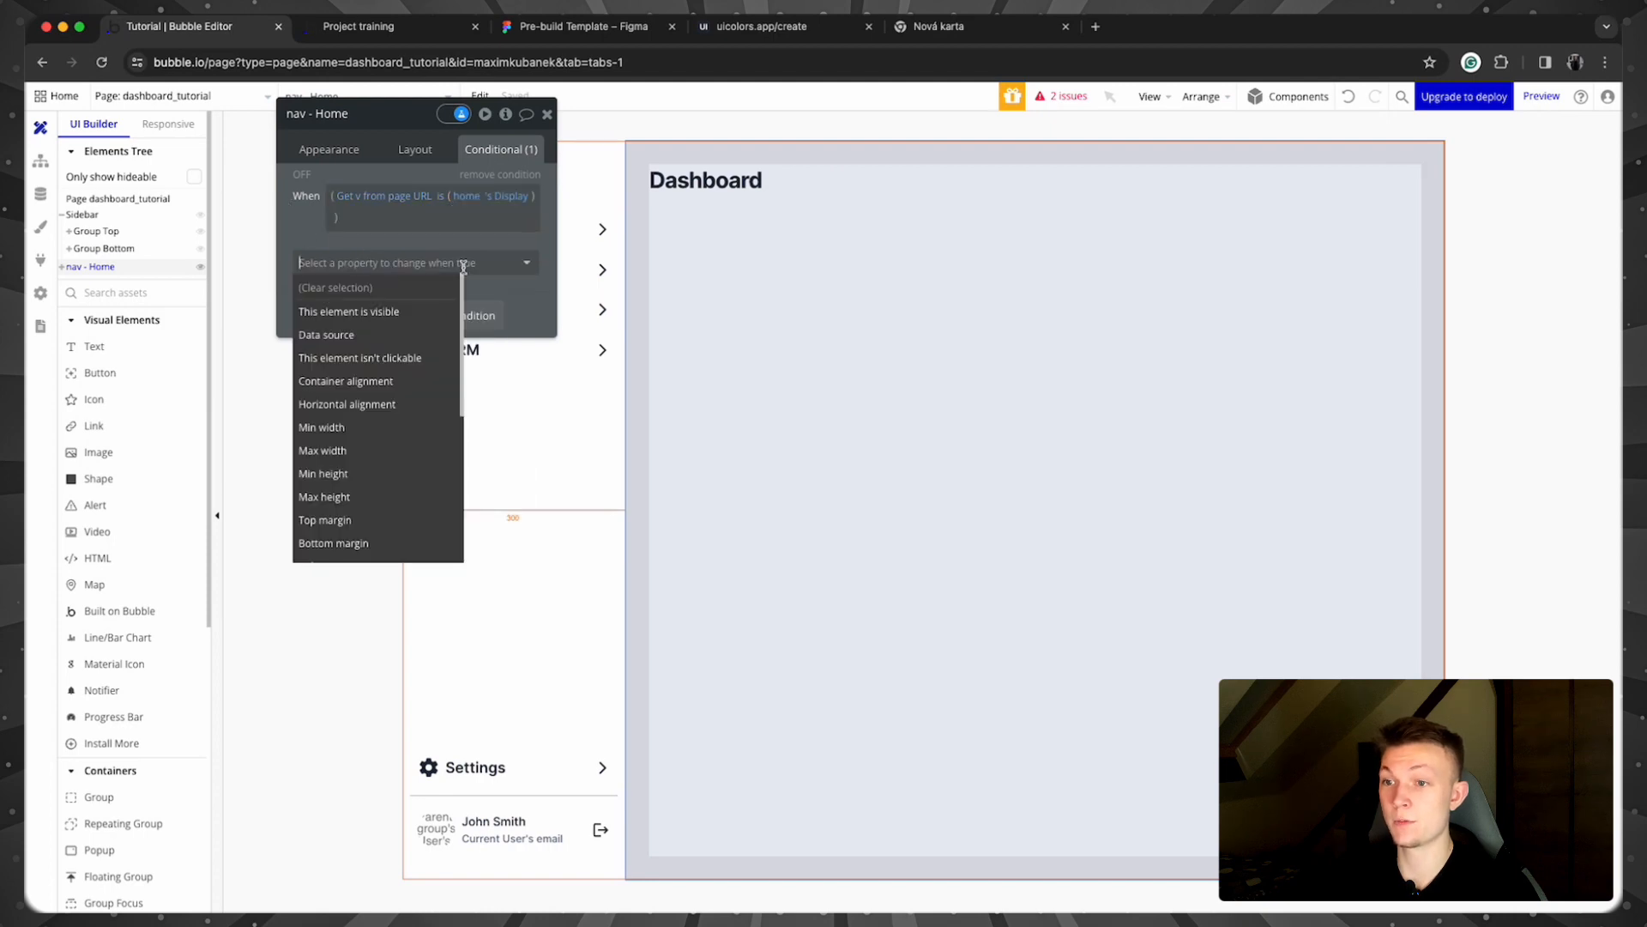
left_click(378, 313)
left_click(362, 26)
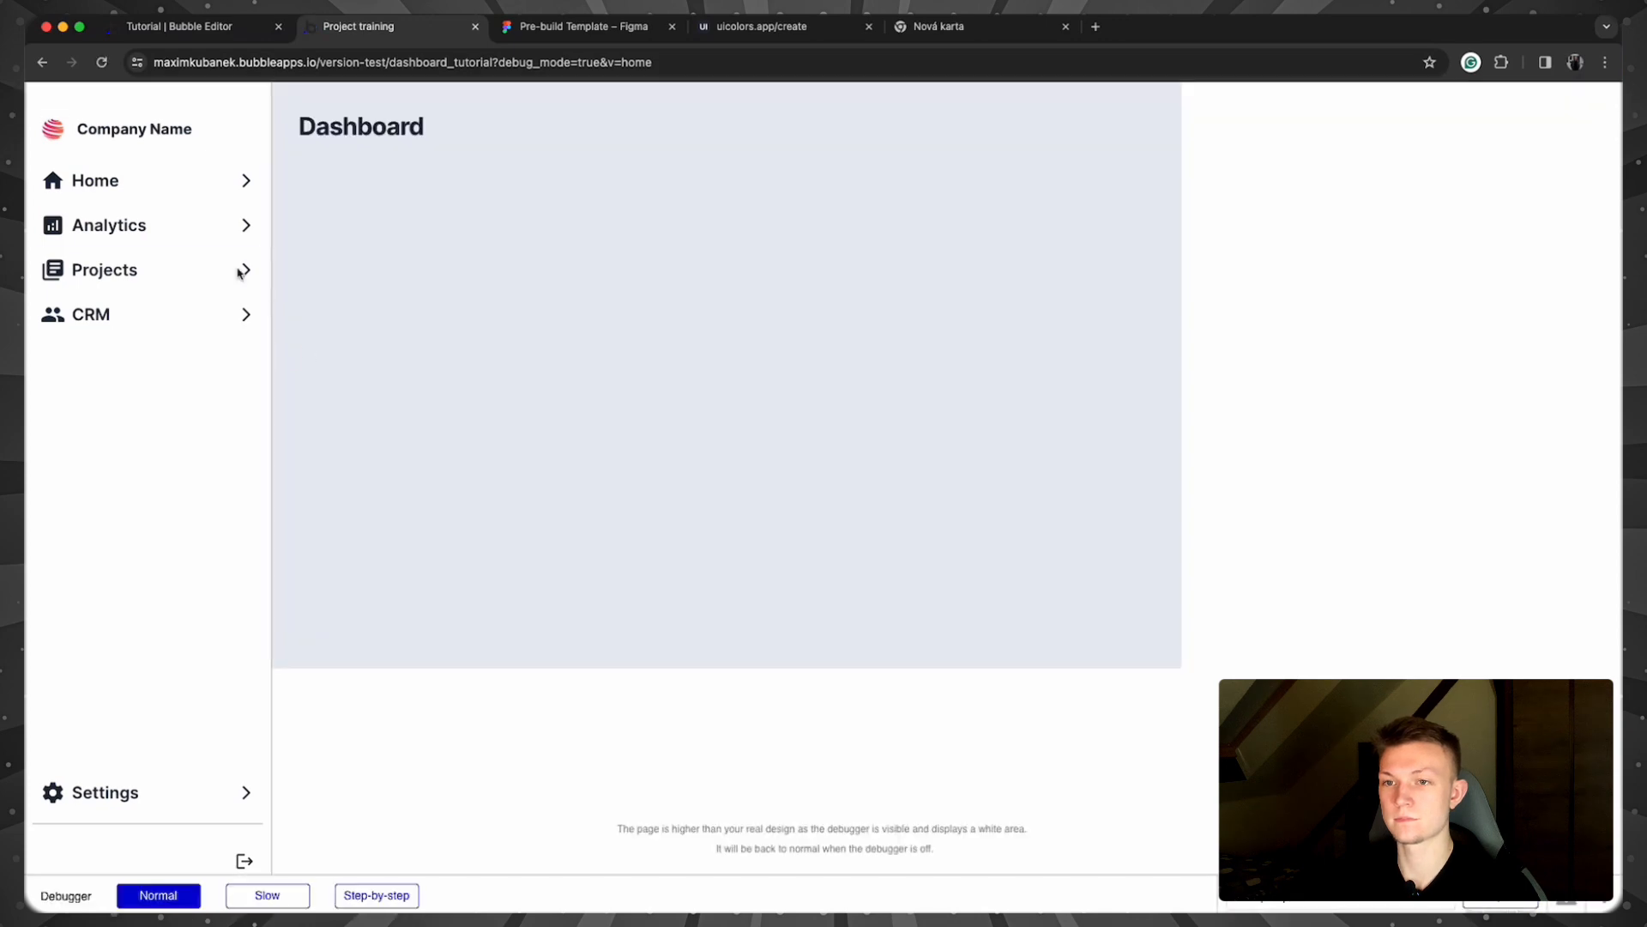
Step: Reload the preview without &v=home, restore it via Home, then return to the editor
left_click(658, 63)
left_click_drag(691, 62, 639, 68)
key("BackSpace")
key("Return")
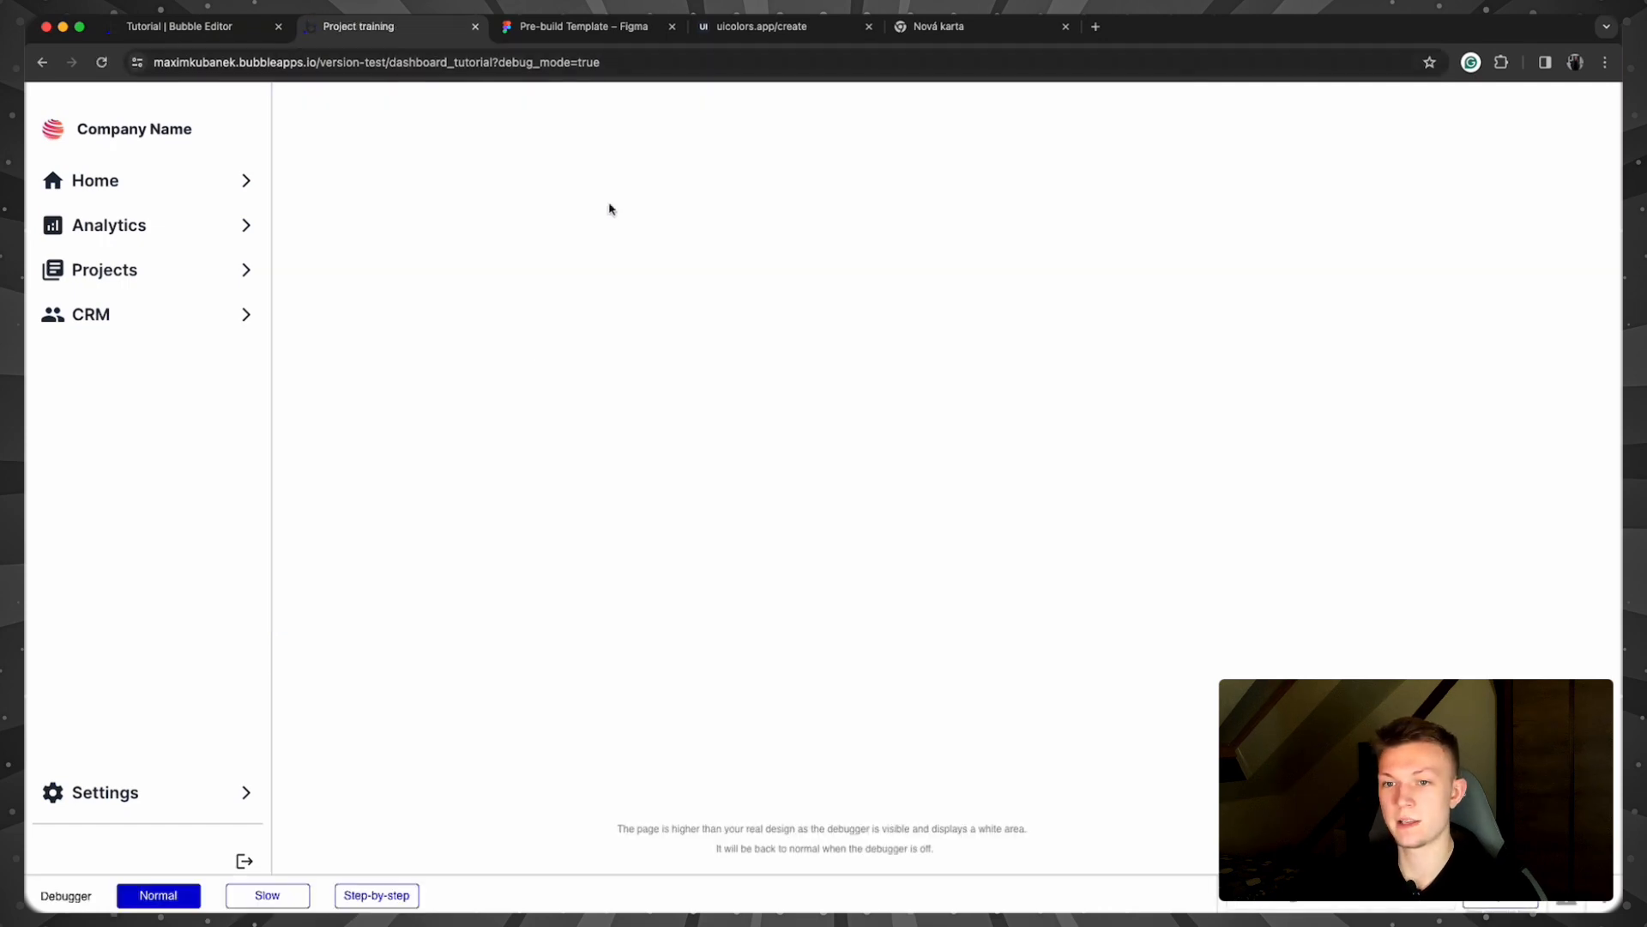
left_click(217, 191)
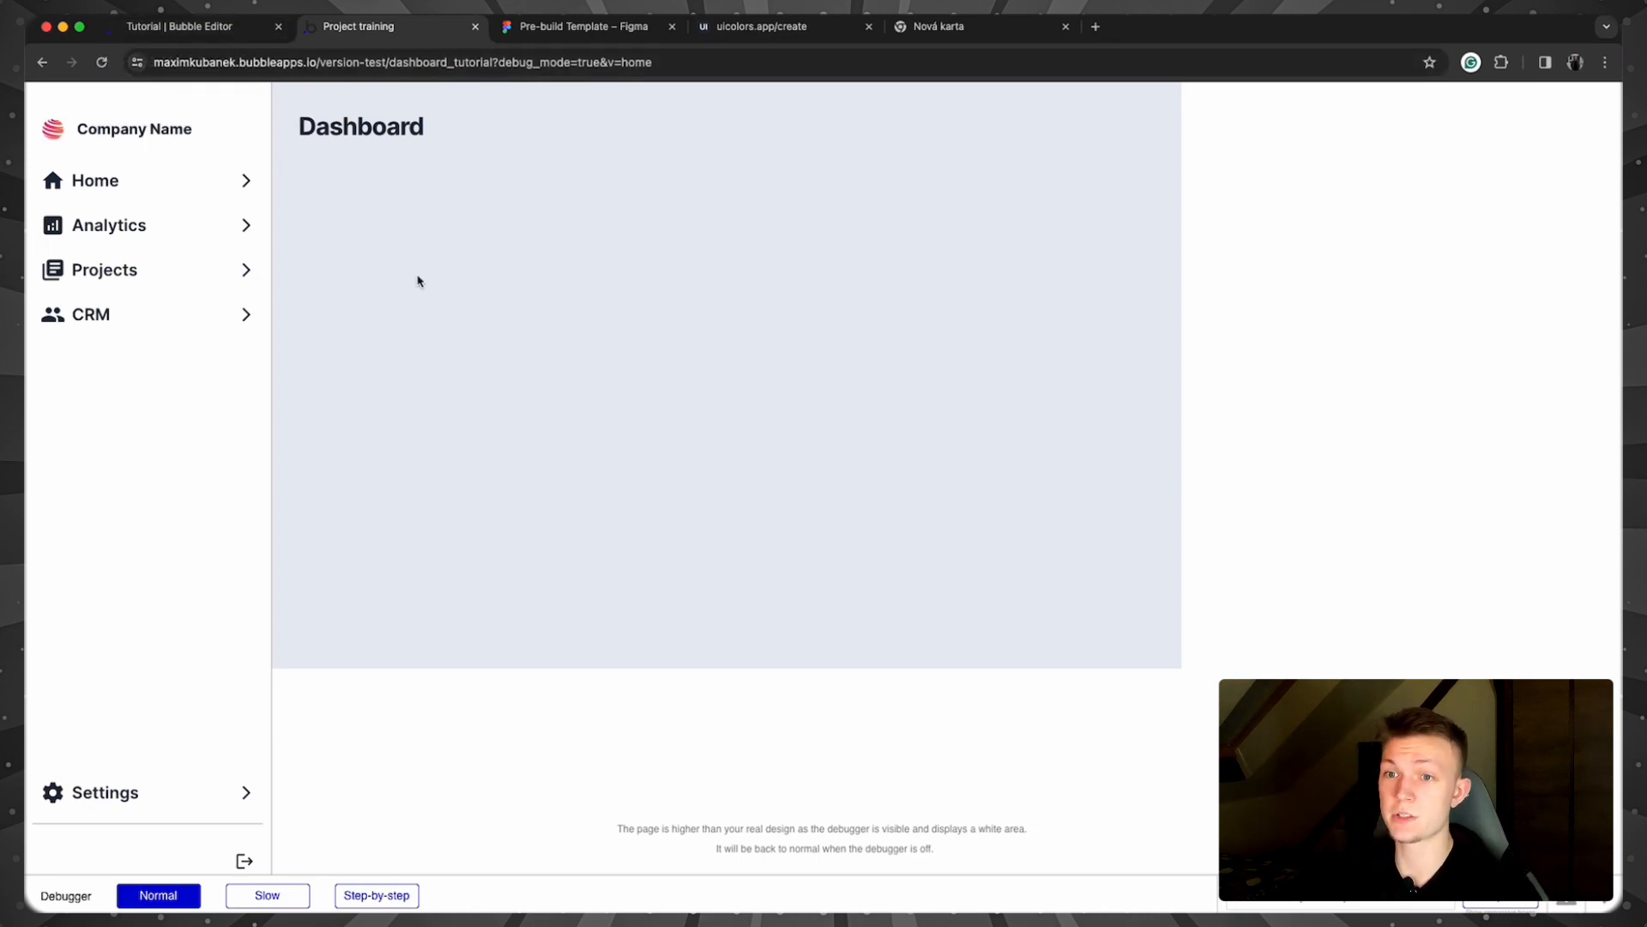
left_click(167, 28)
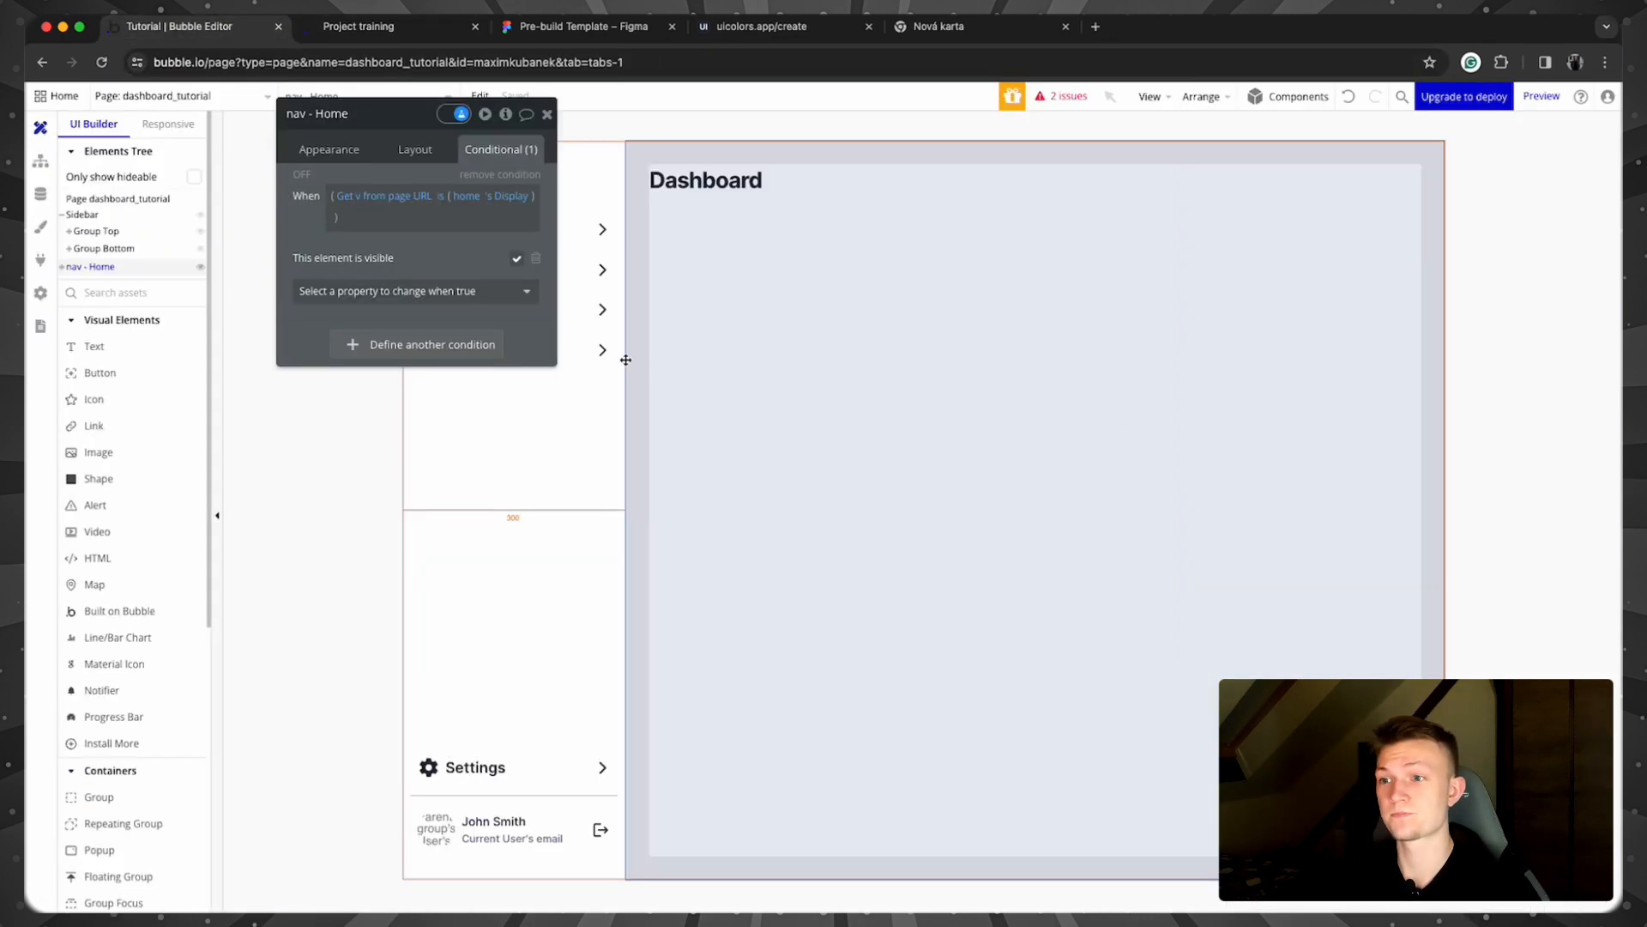
Step: Open Group Home's property editor and move it off the sidebar
left_click(549, 114)
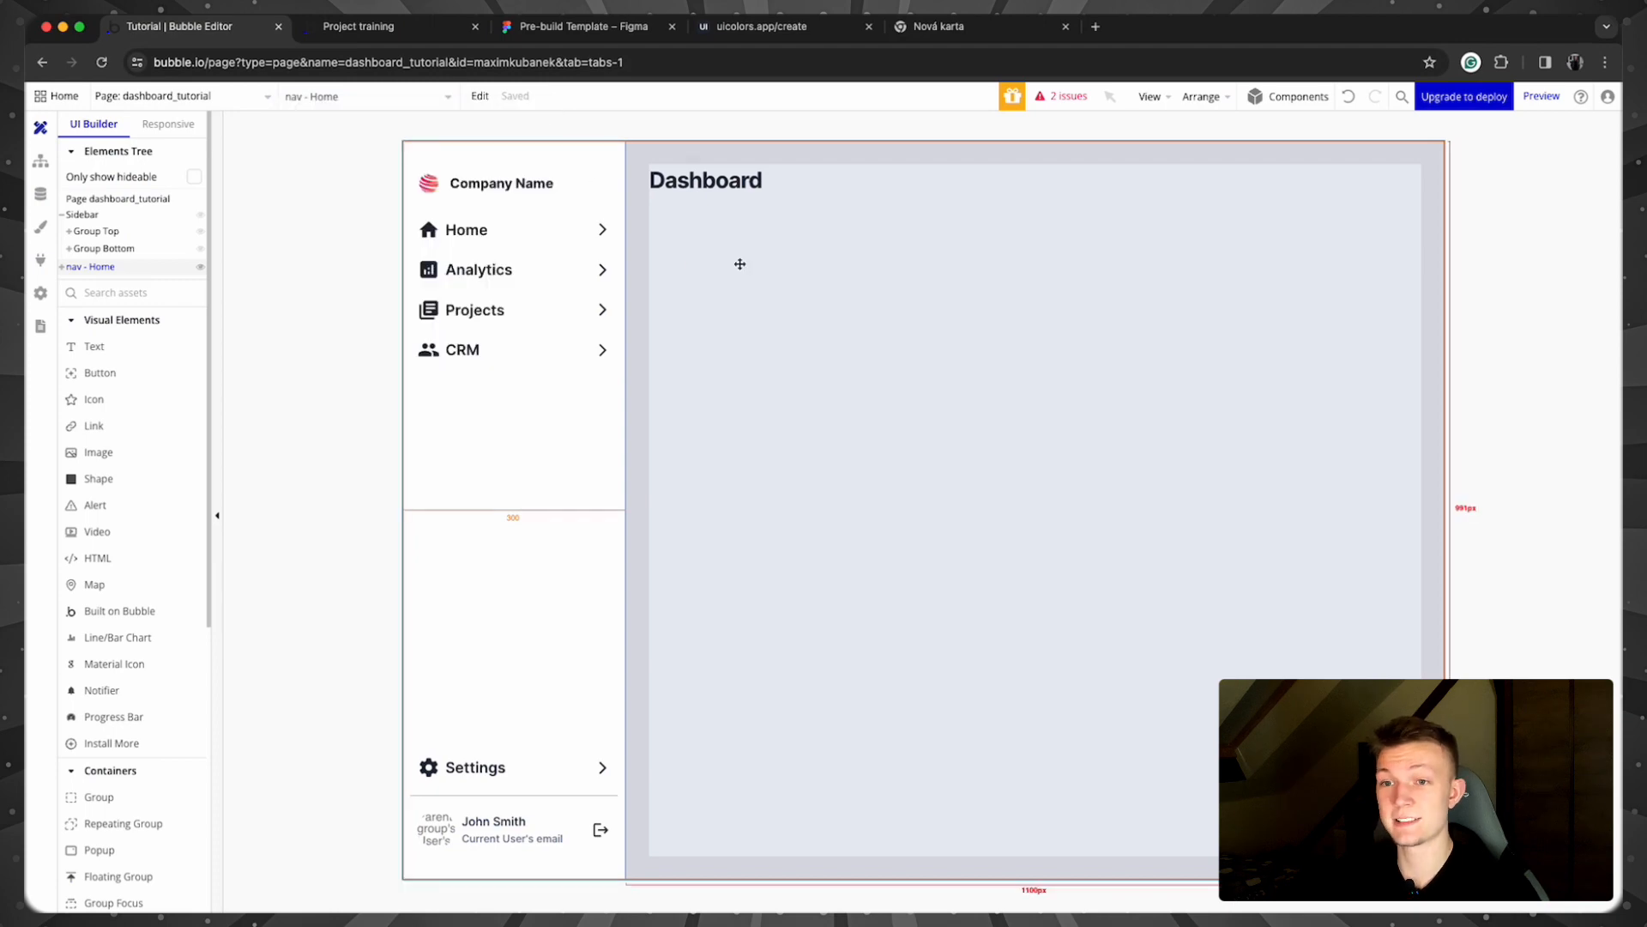
left_click(579, 269)
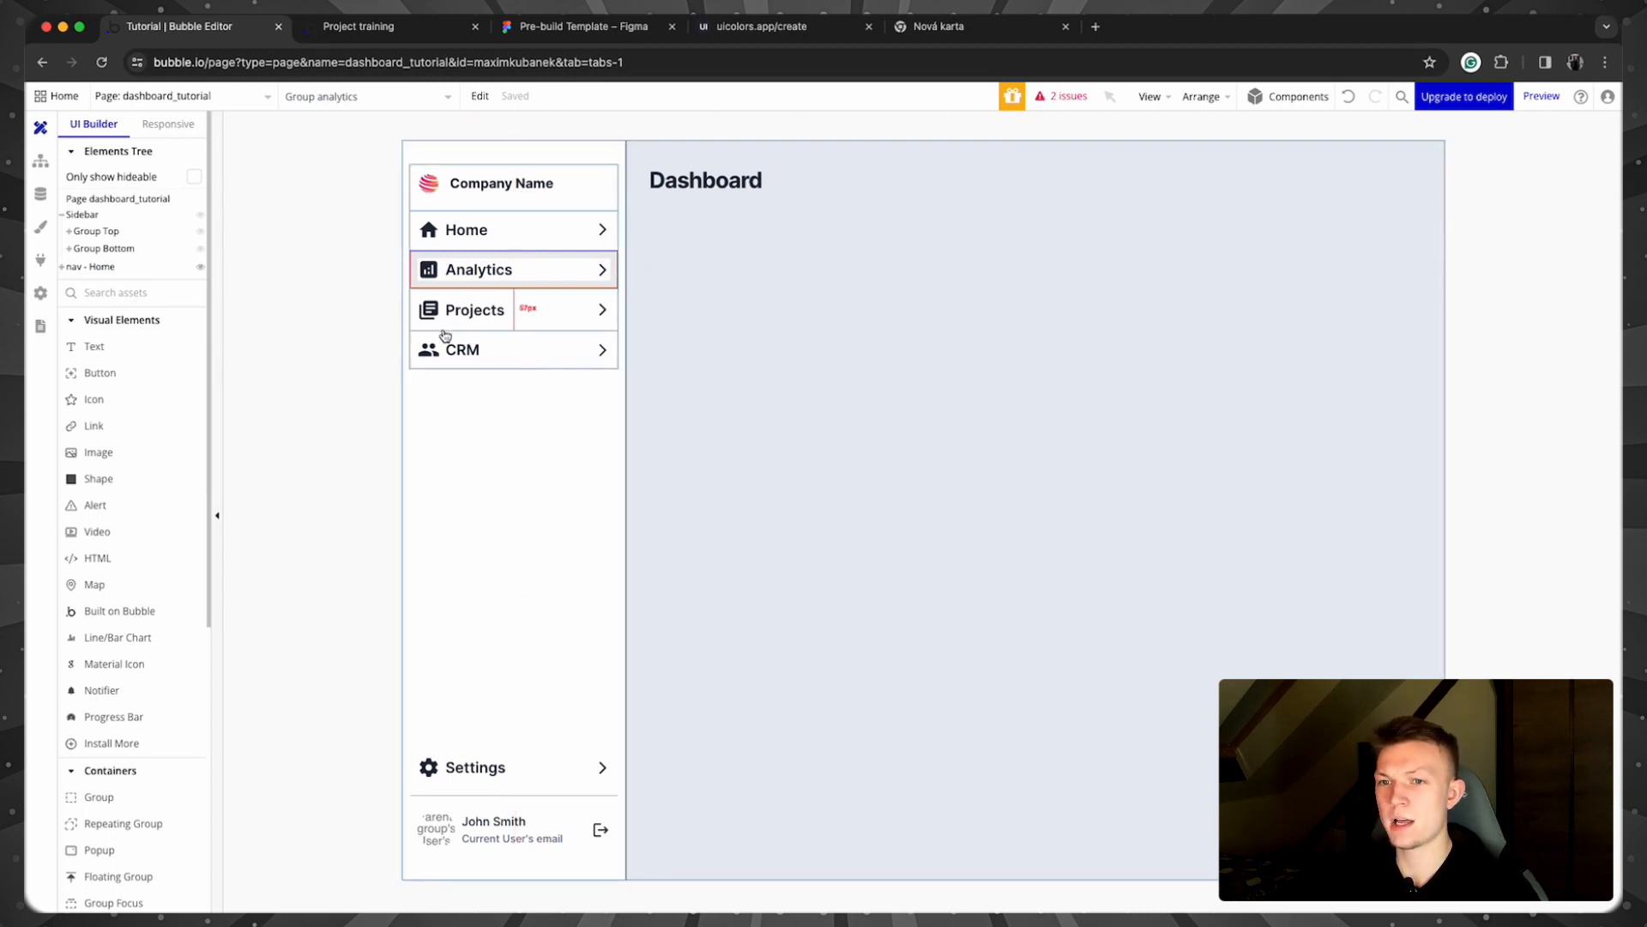
left_click(603, 222)
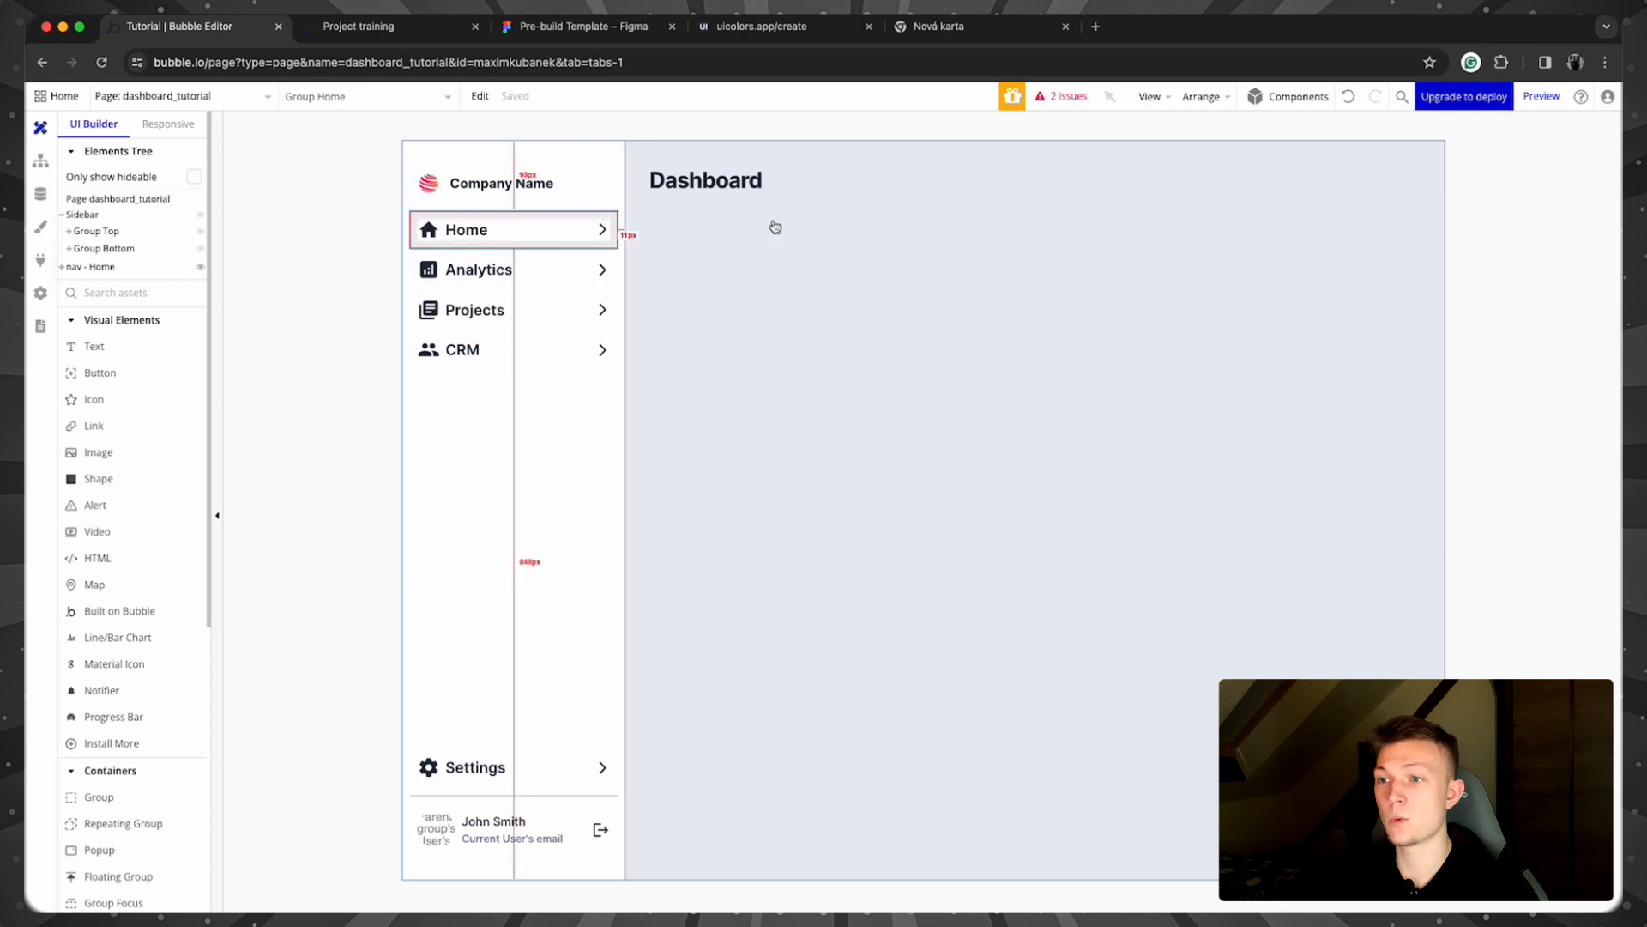
double_click(608, 215)
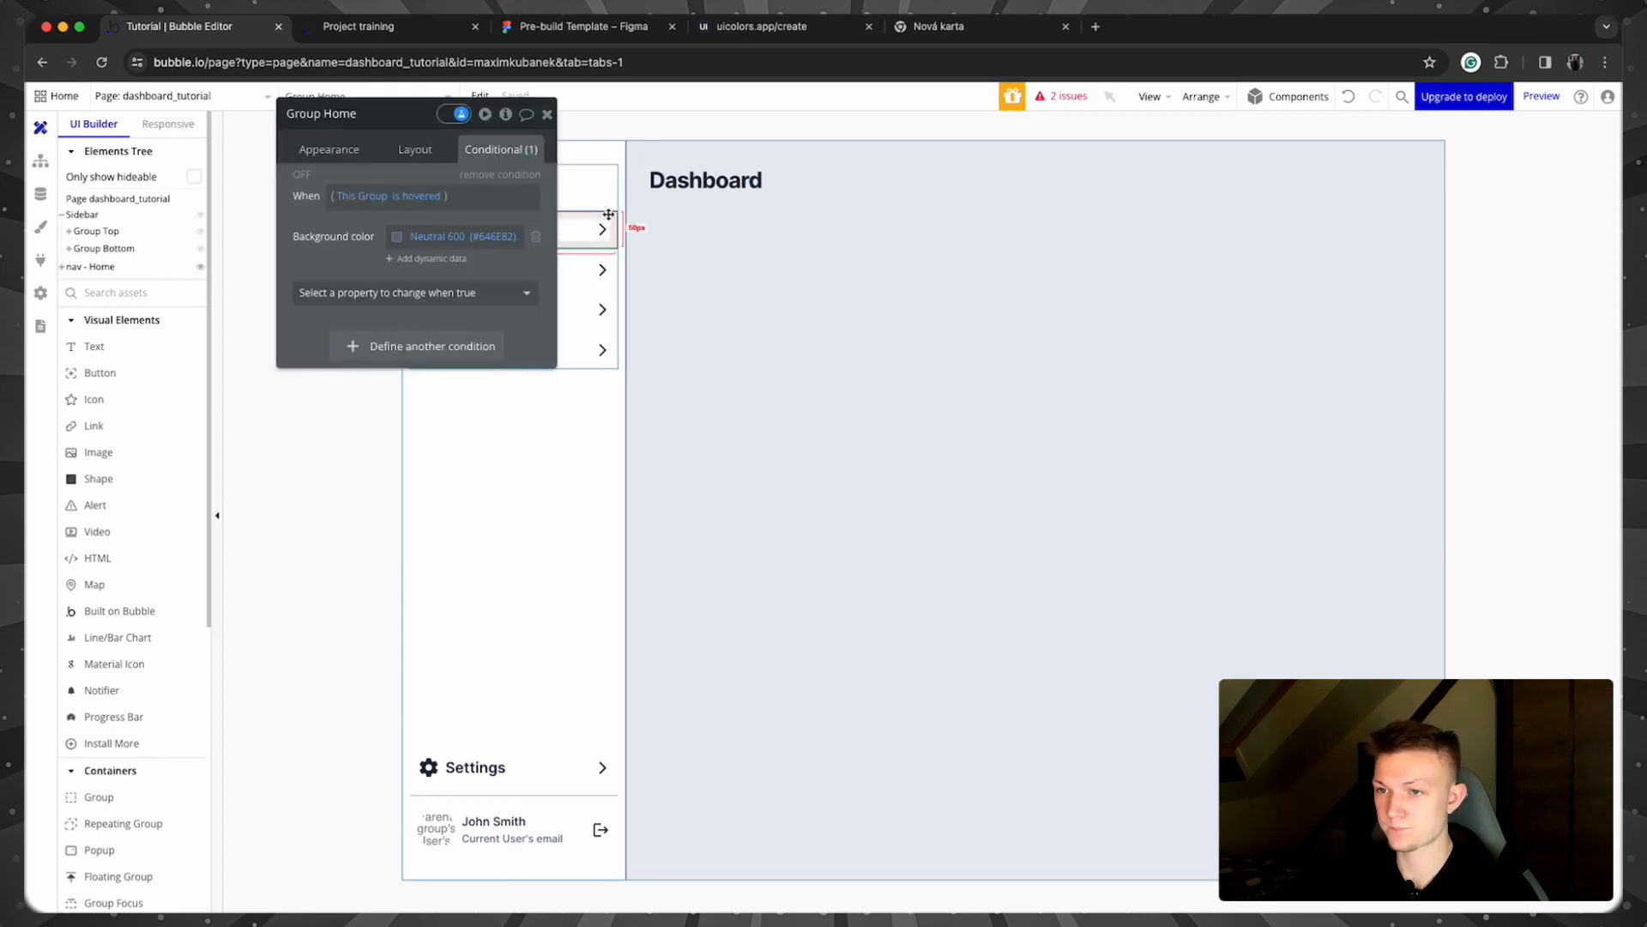
left_click_drag(379, 119, 182, 126)
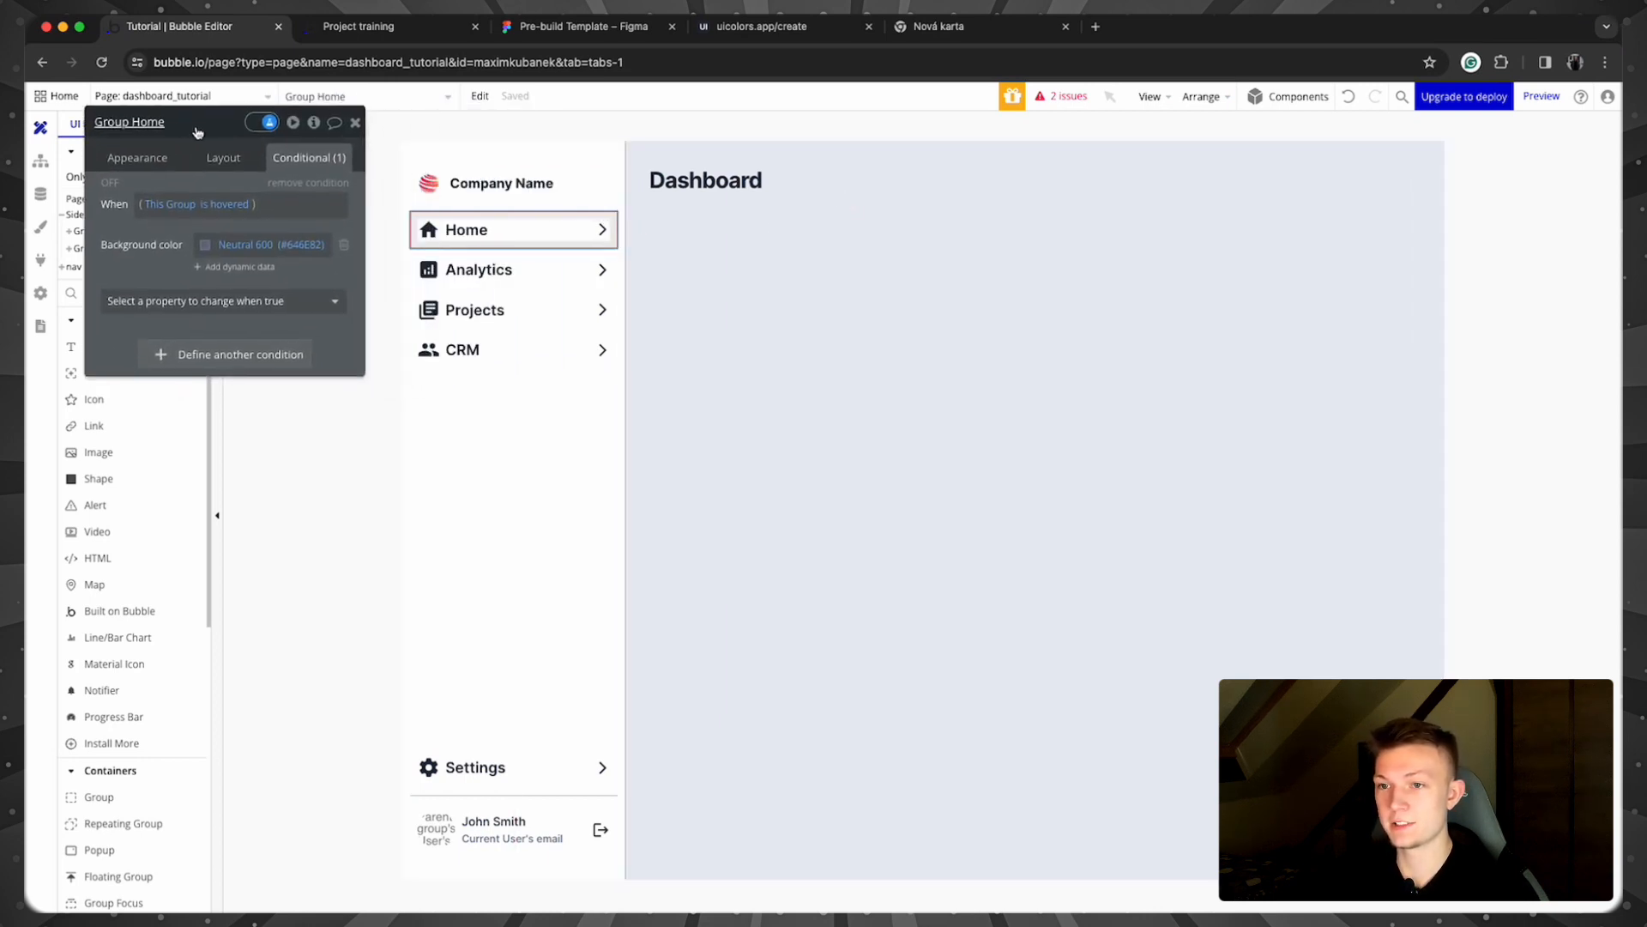
Step: Add a second Group Home condition using Get v from page URL
left_click(262, 352)
left_click(165, 356)
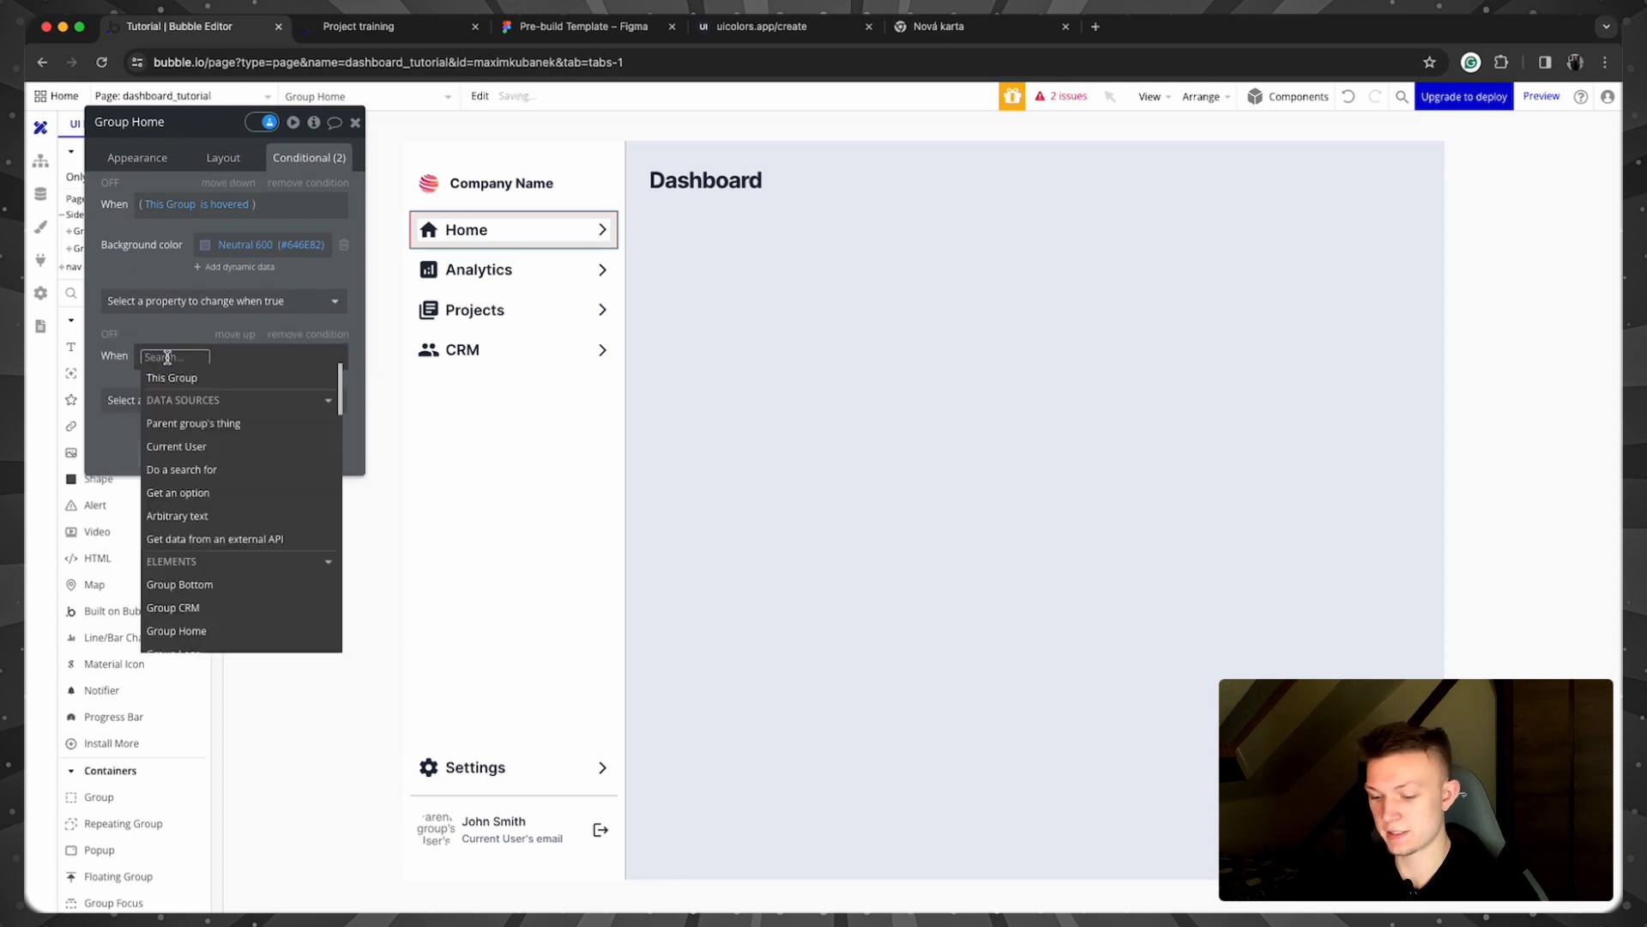
type("get")
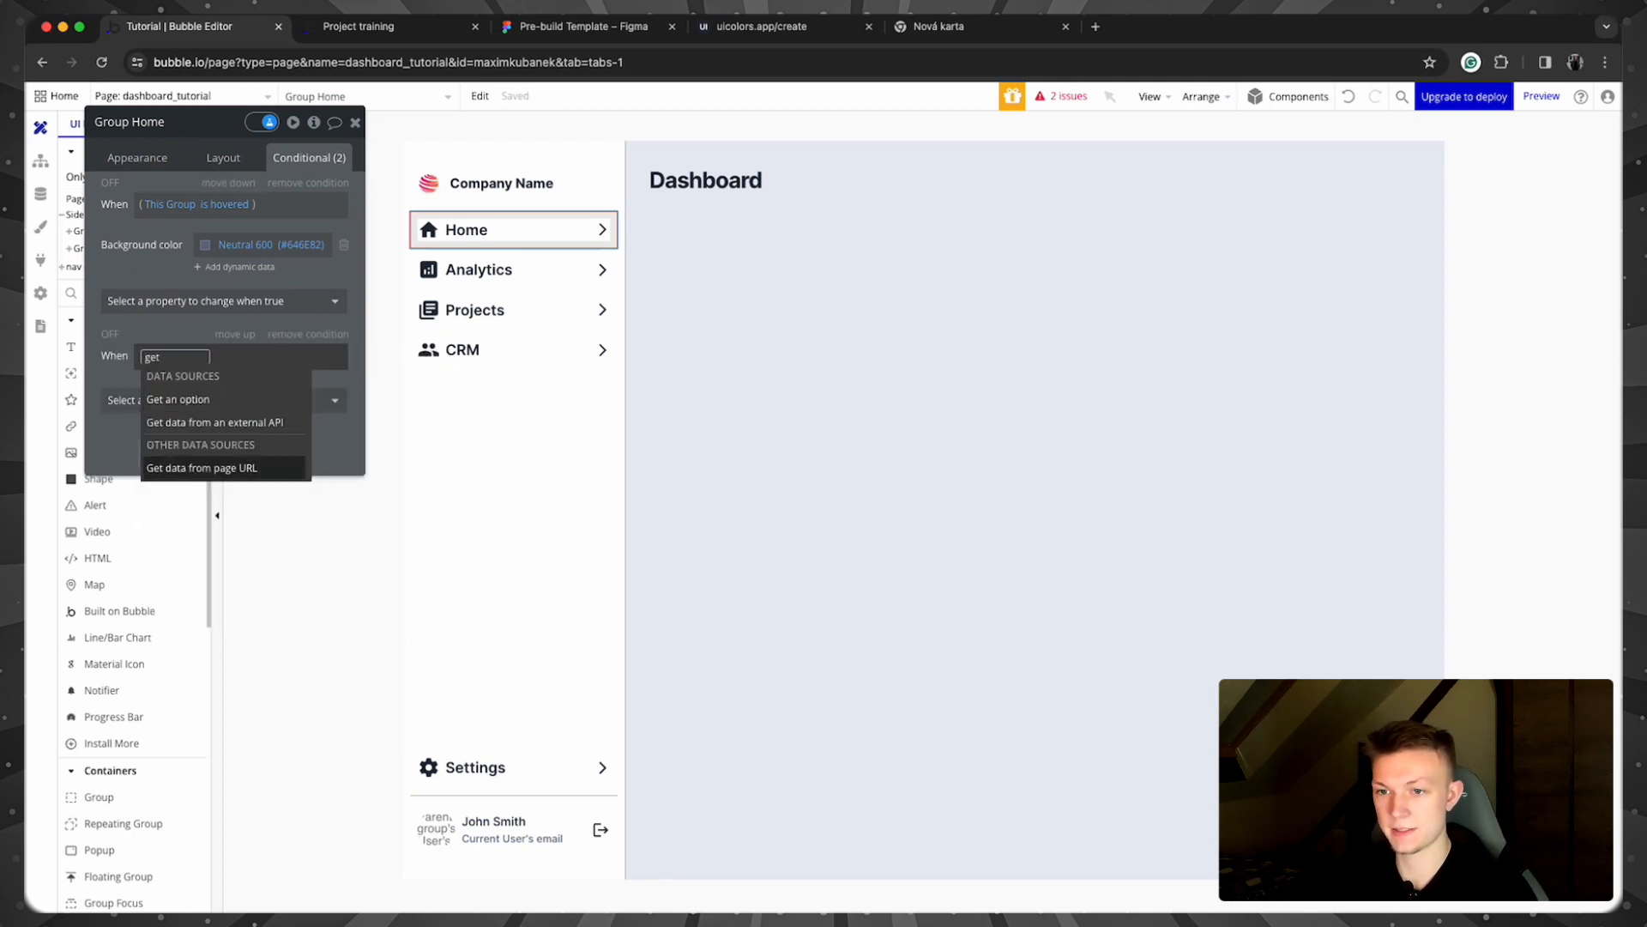
left_click(201, 468)
left_click(552, 191)
type("v from page URL")
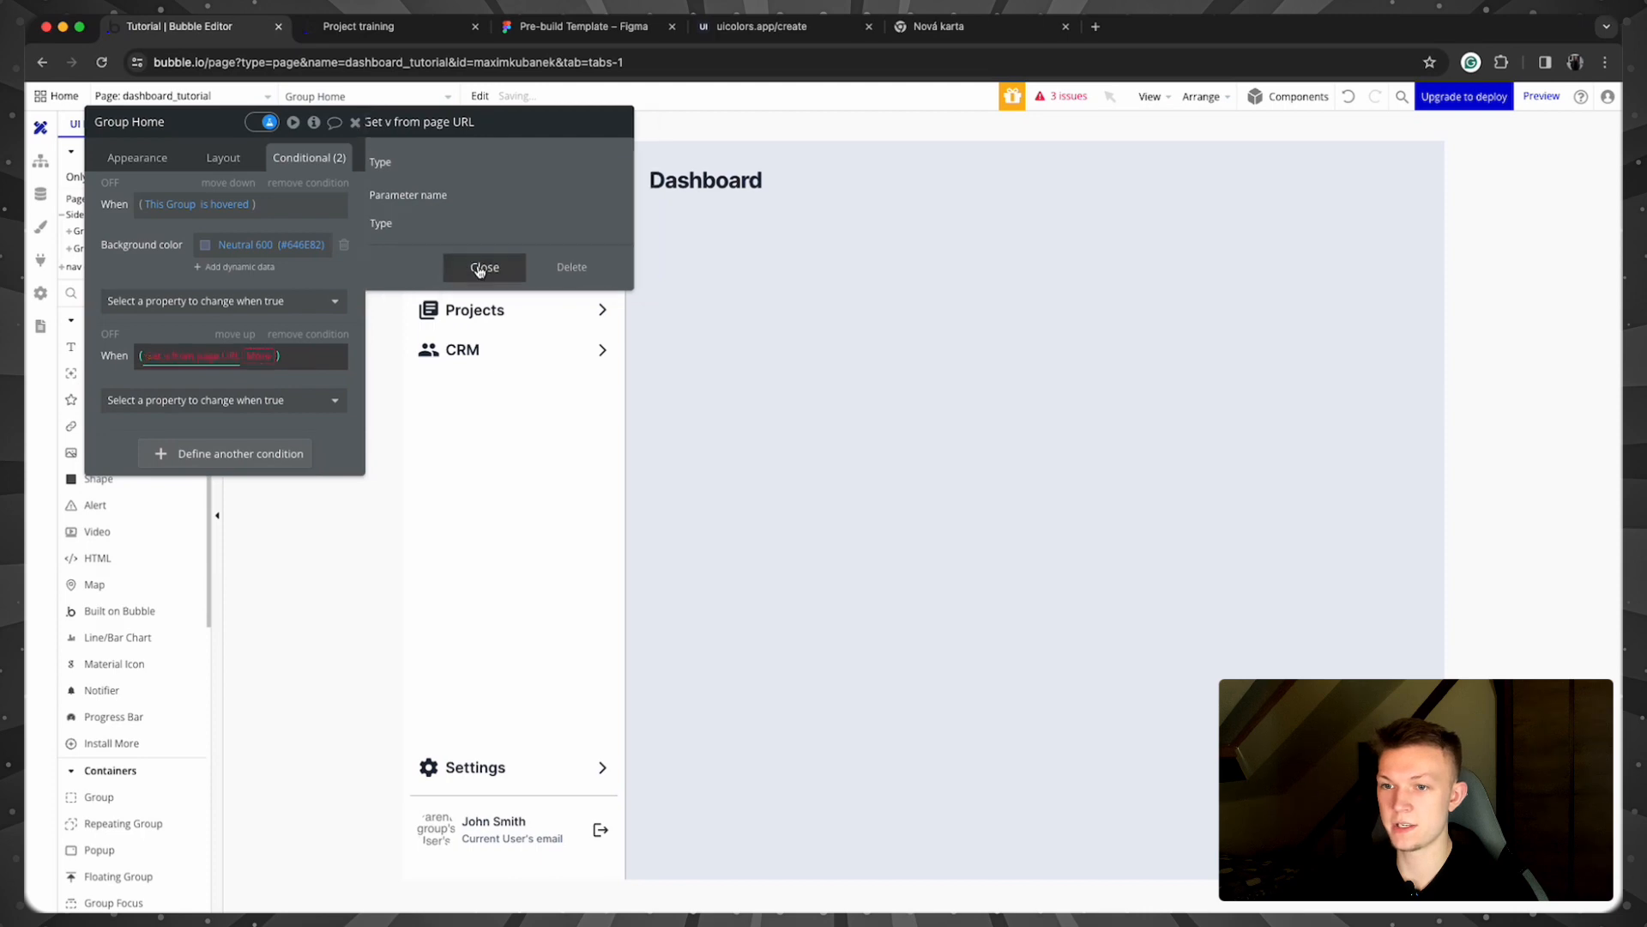
left_click(480, 268)
Step: Make the condition compare v with 'is' page parameters home's Display
left_click(258, 356)
left_click(265, 418)
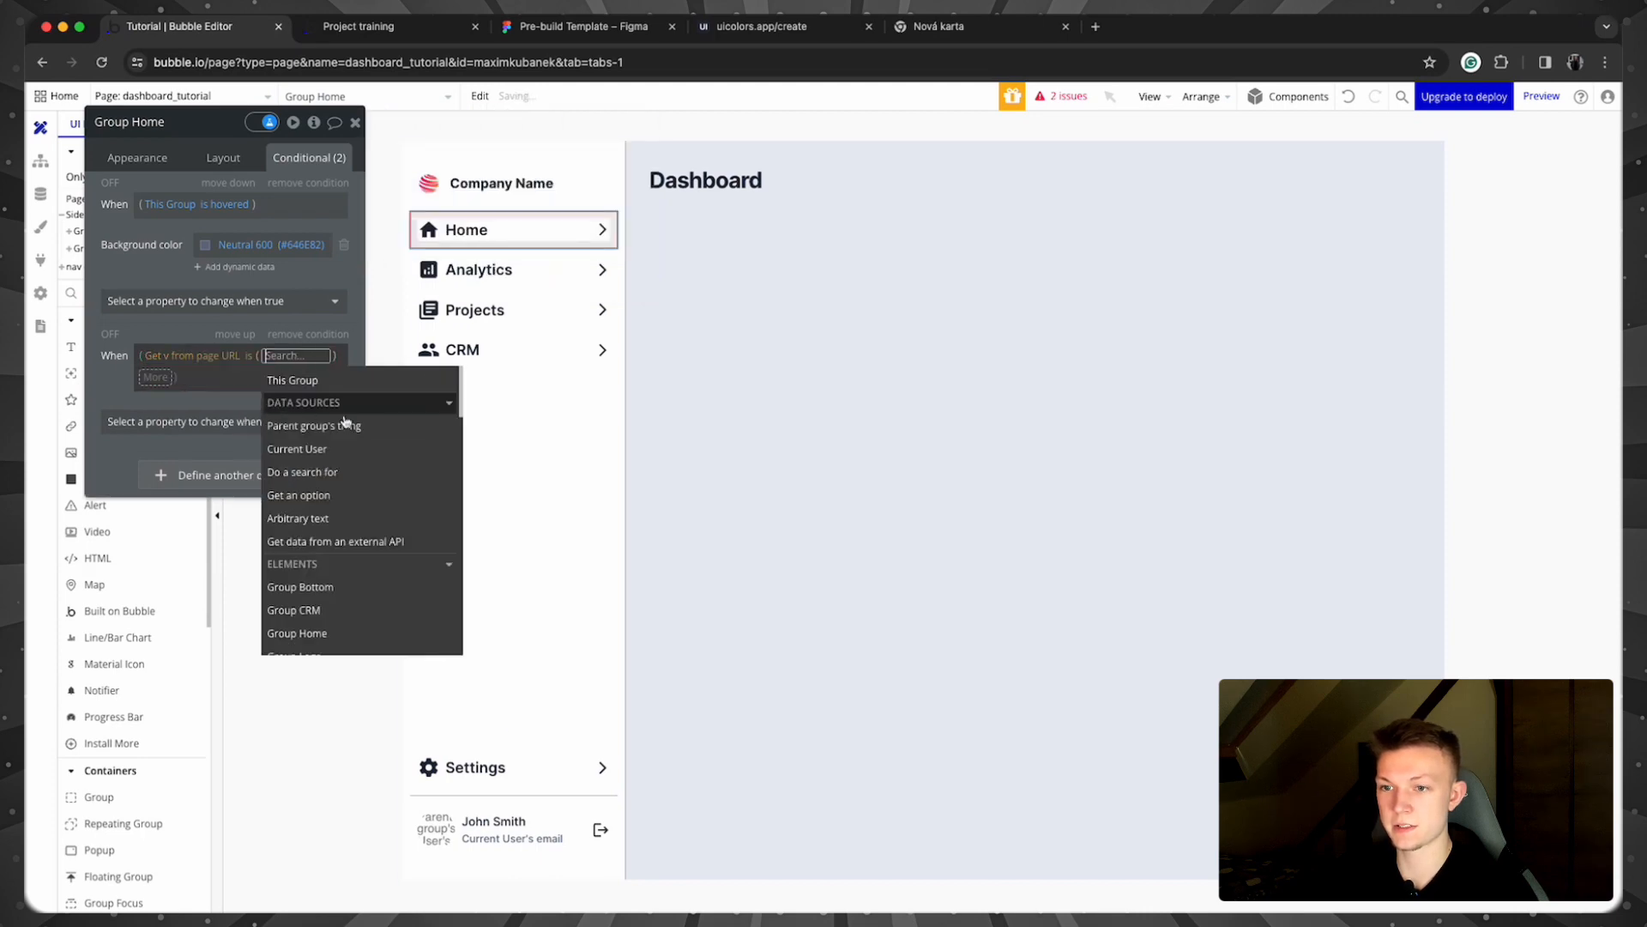
left_click(360, 495)
left_click(562, 163)
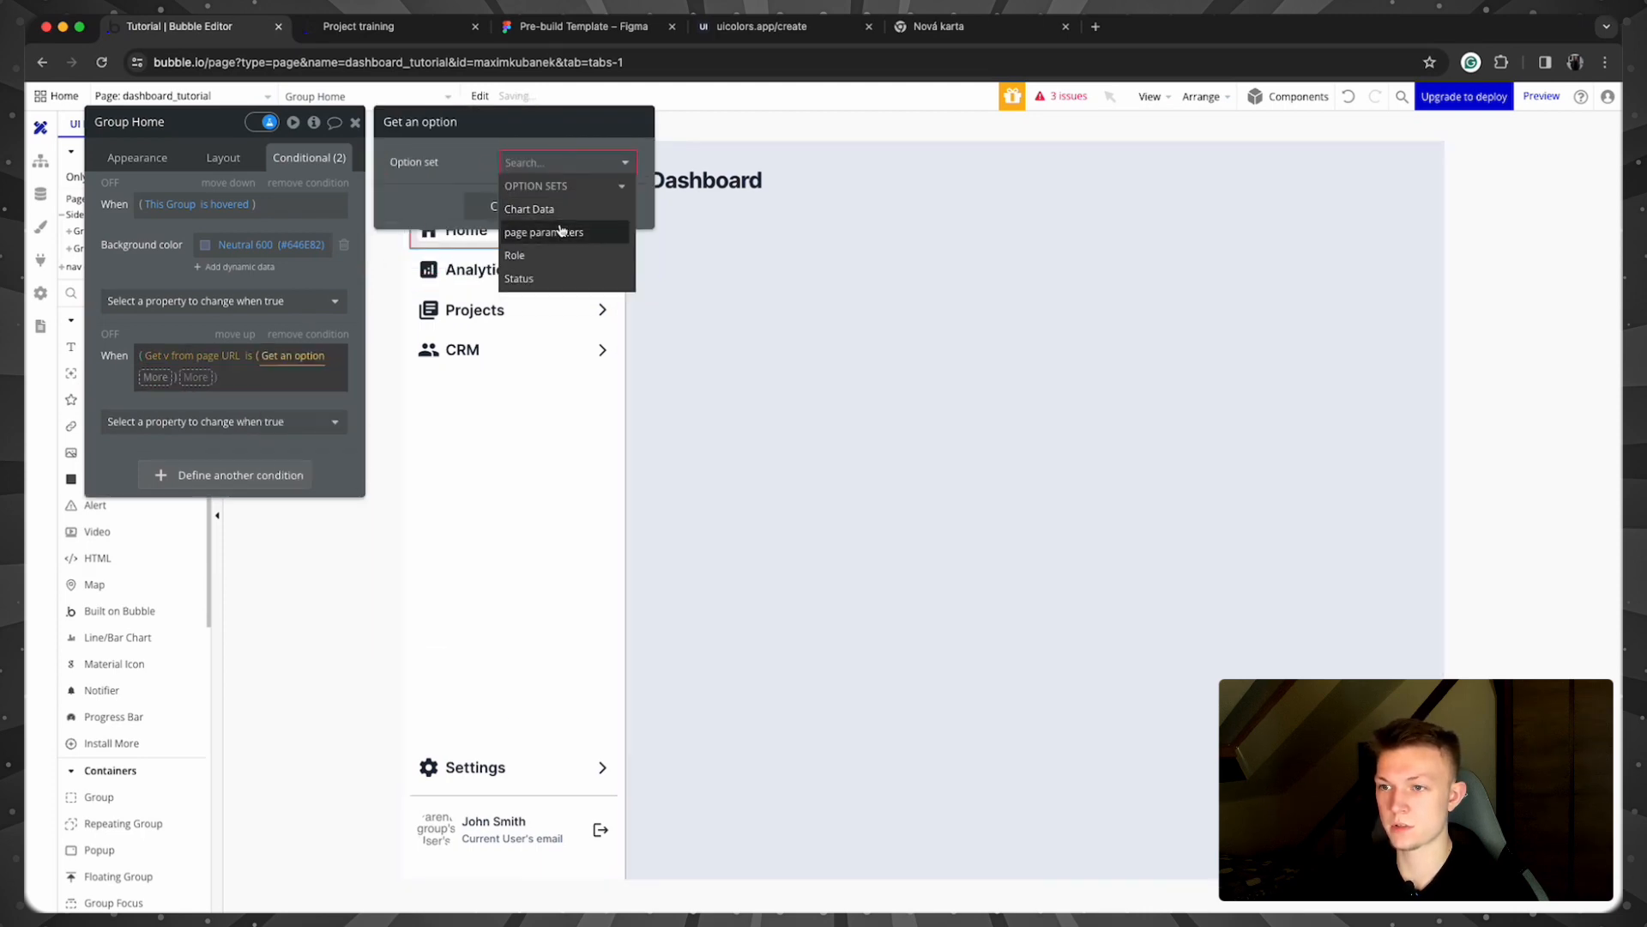
left_click(562, 231)
left_click(566, 194)
left_click(552, 245)
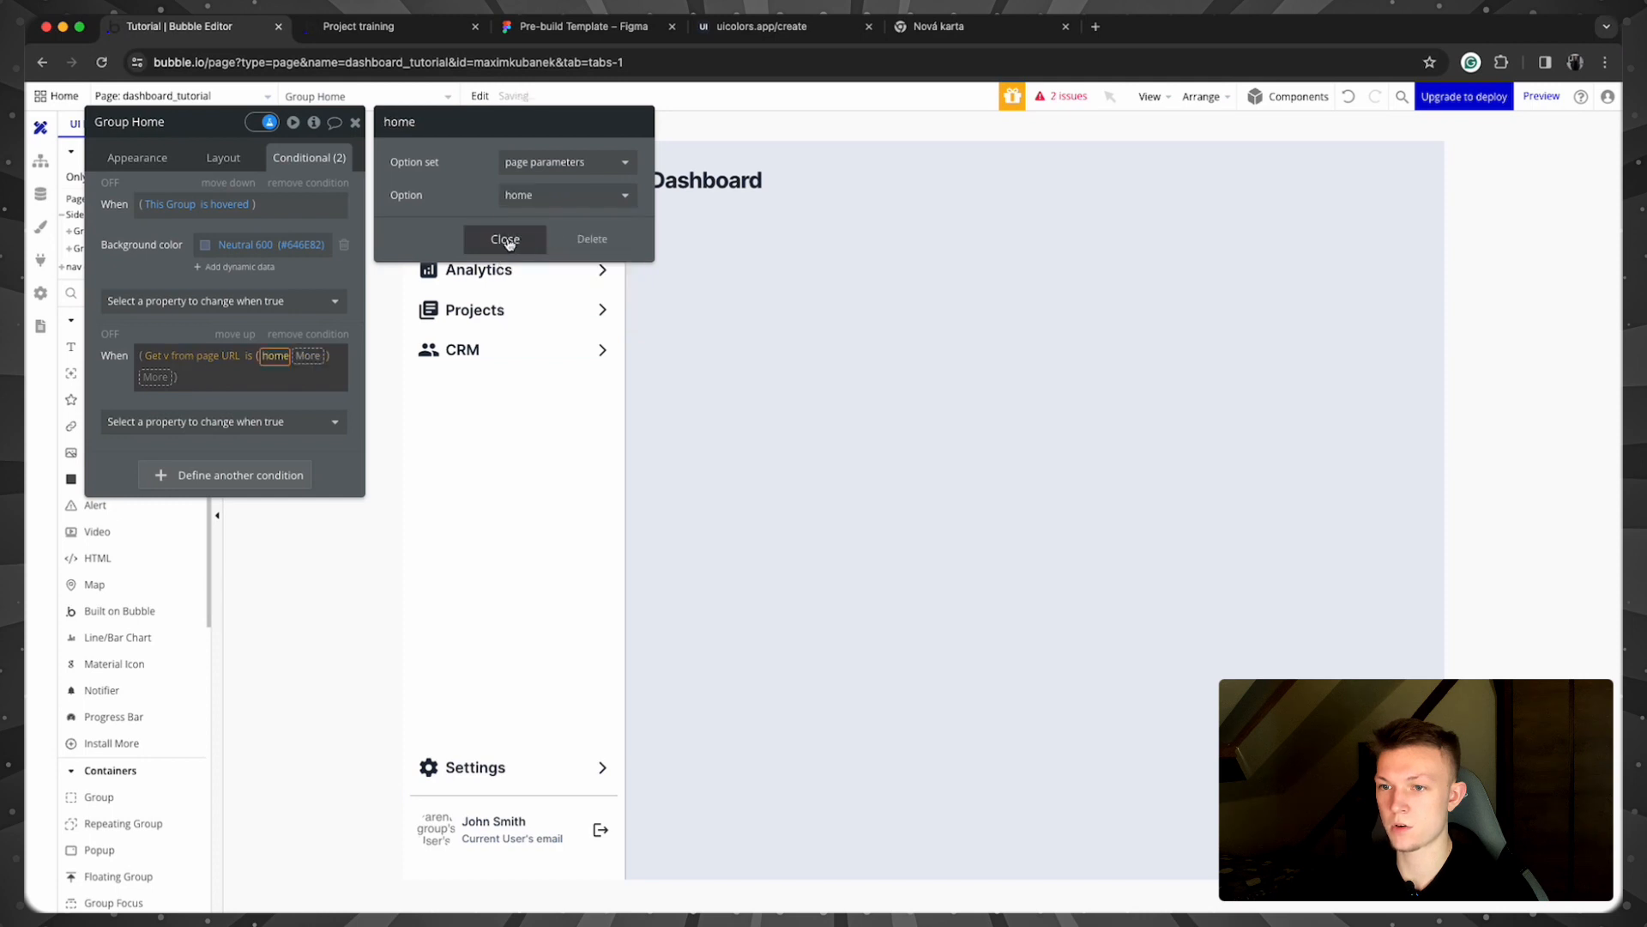
left_click(507, 243)
left_click(155, 377)
left_click(194, 427)
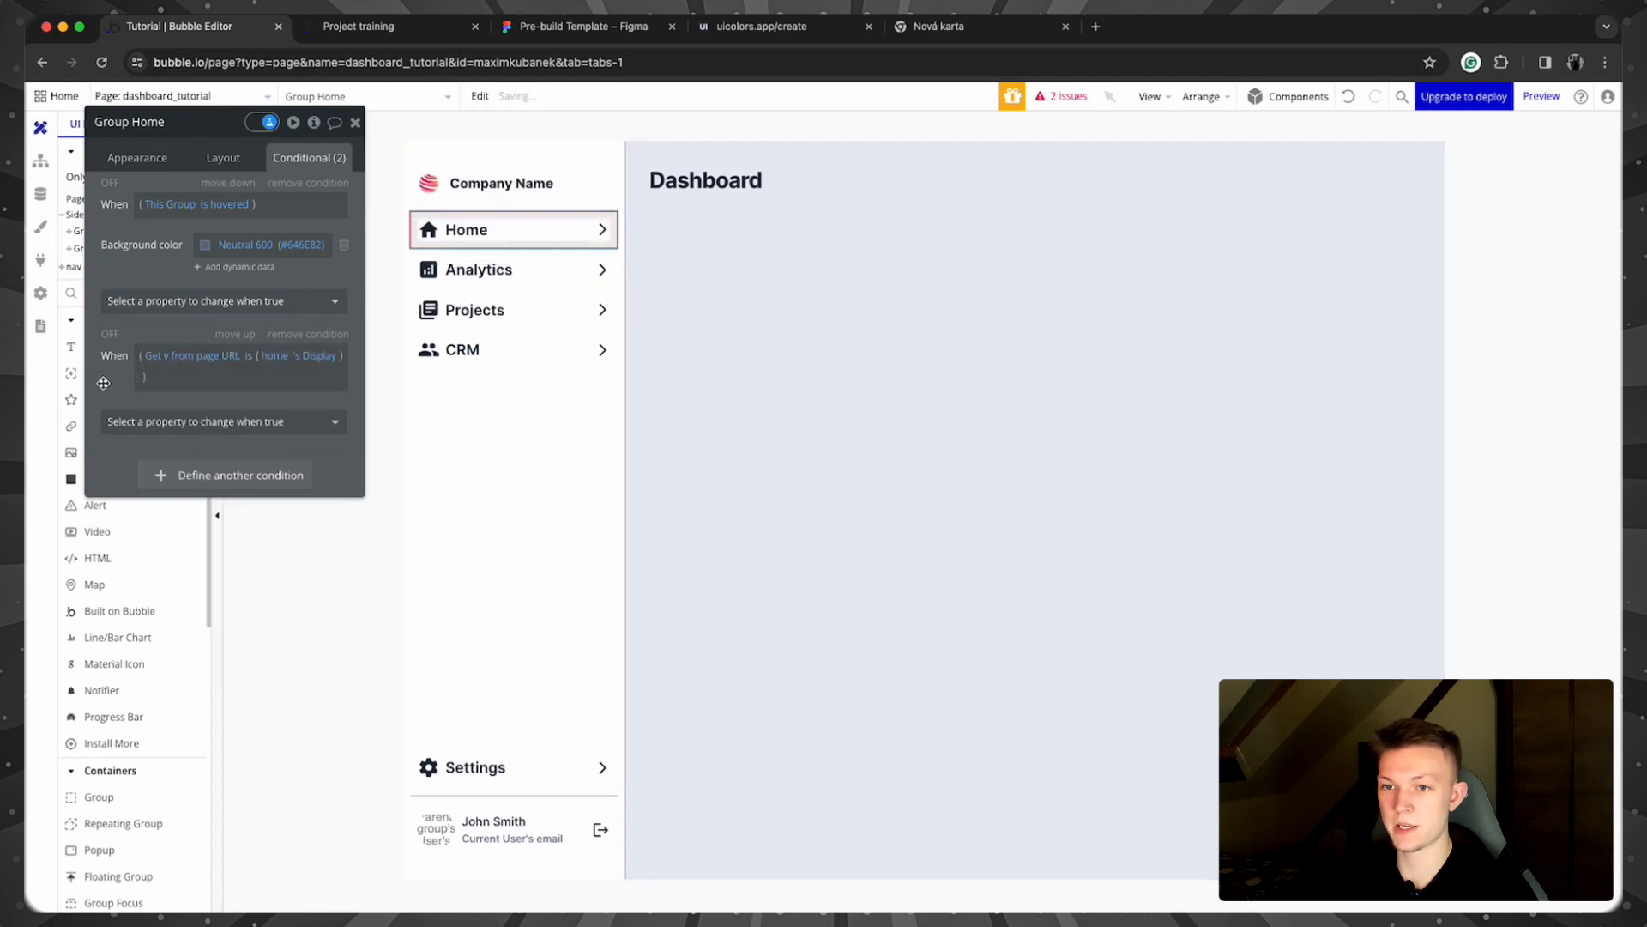
Step: Set the condition's Background color to Neutral 600 and copy the condition
left_click(128, 421)
type("colo")
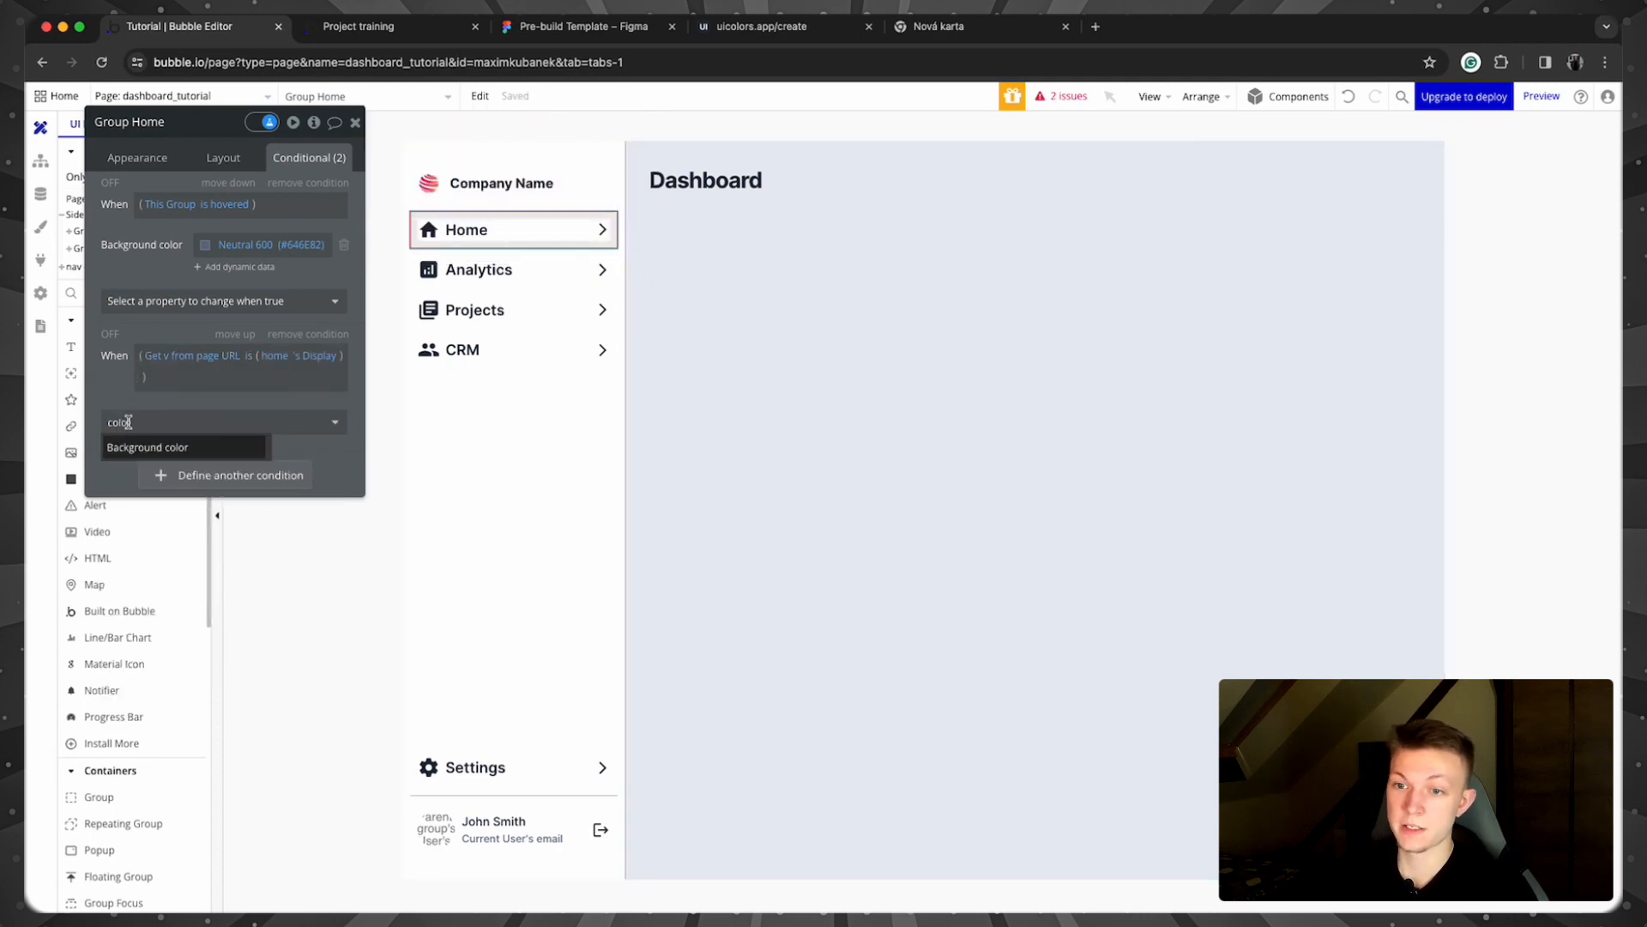
left_click(142, 447)
left_click(210, 418)
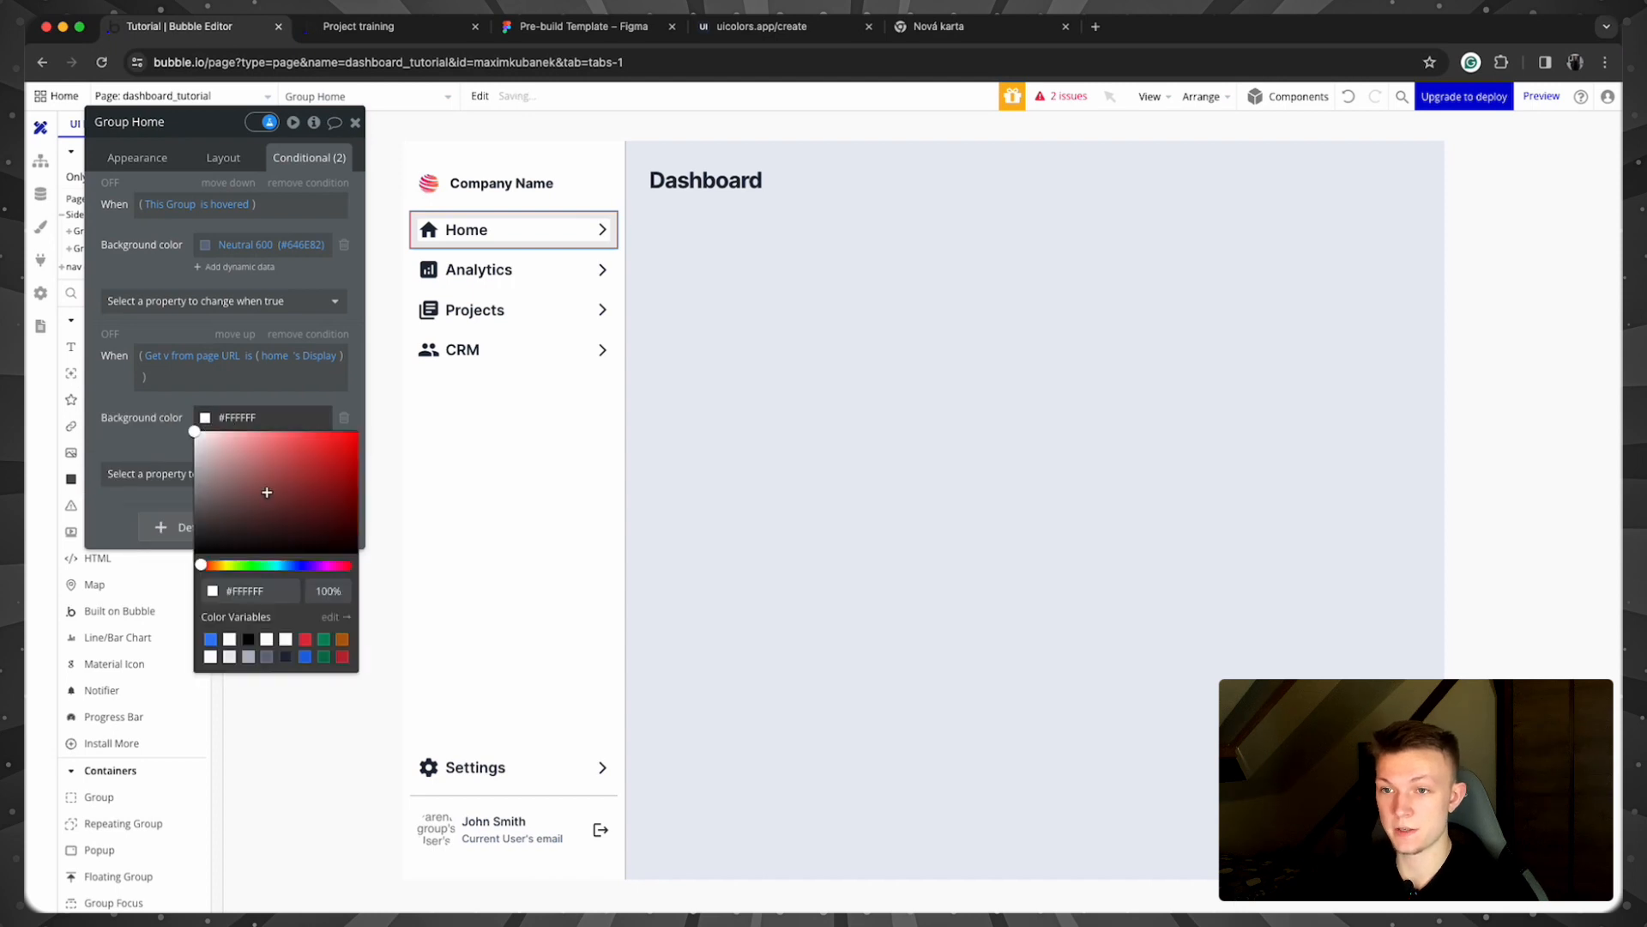
left_click(273, 656)
left_click(154, 445)
right_click(164, 344)
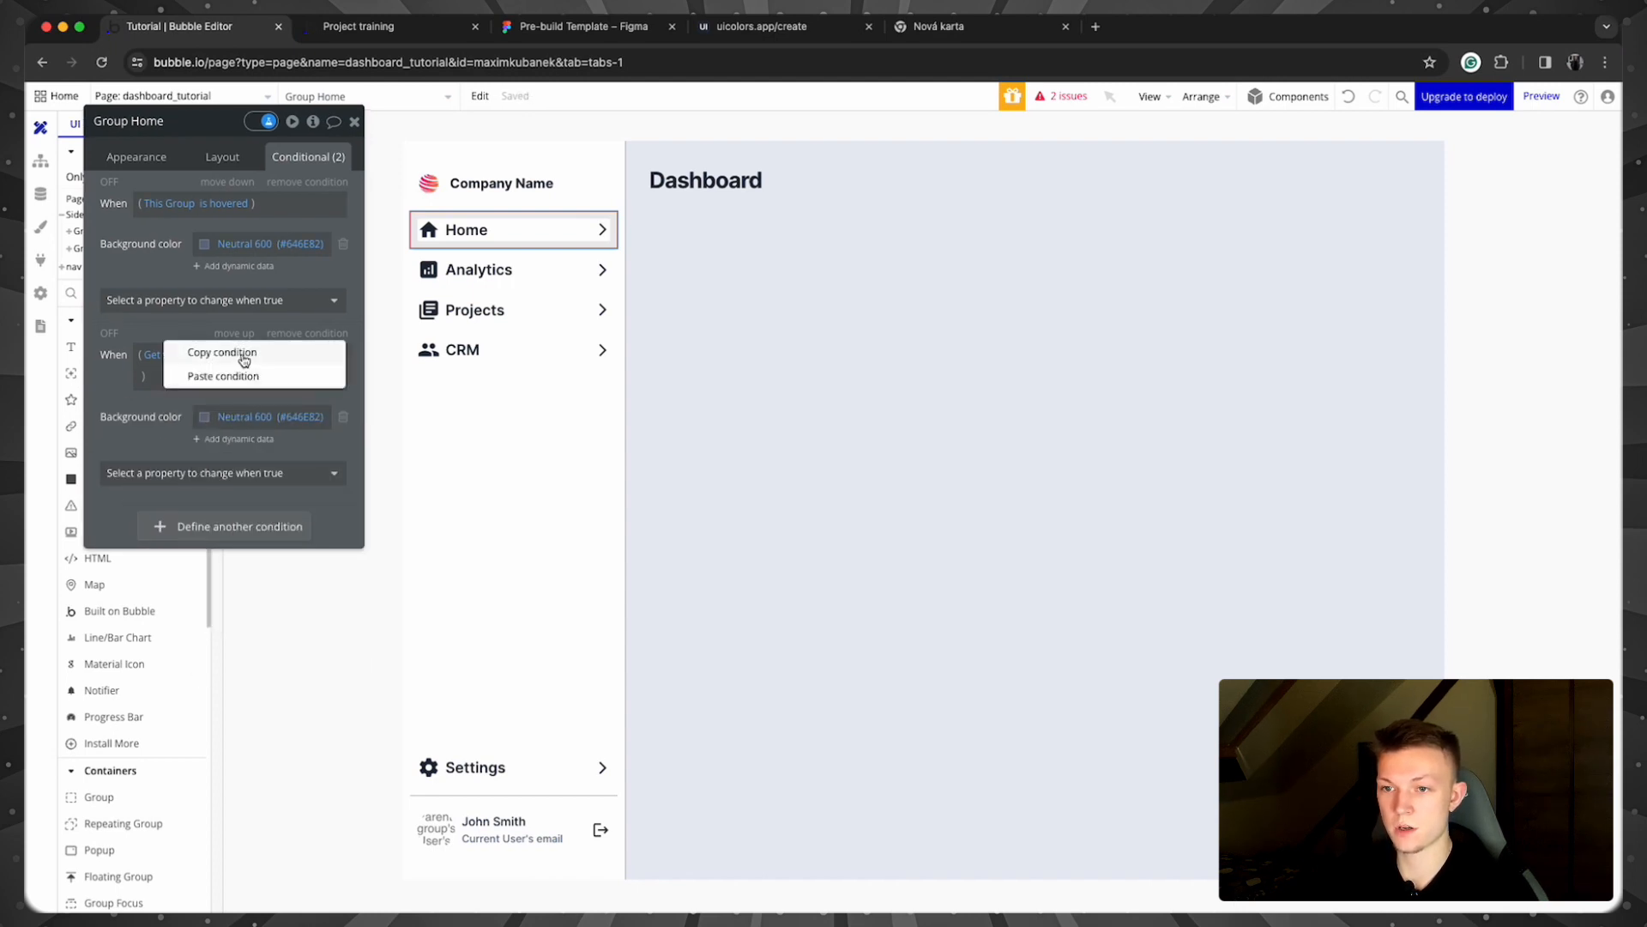
left_click(244, 361)
left_click(428, 229)
Step: Paste the condition onto the house icon and set its Icon color to Neutral 100
right_click(190, 280)
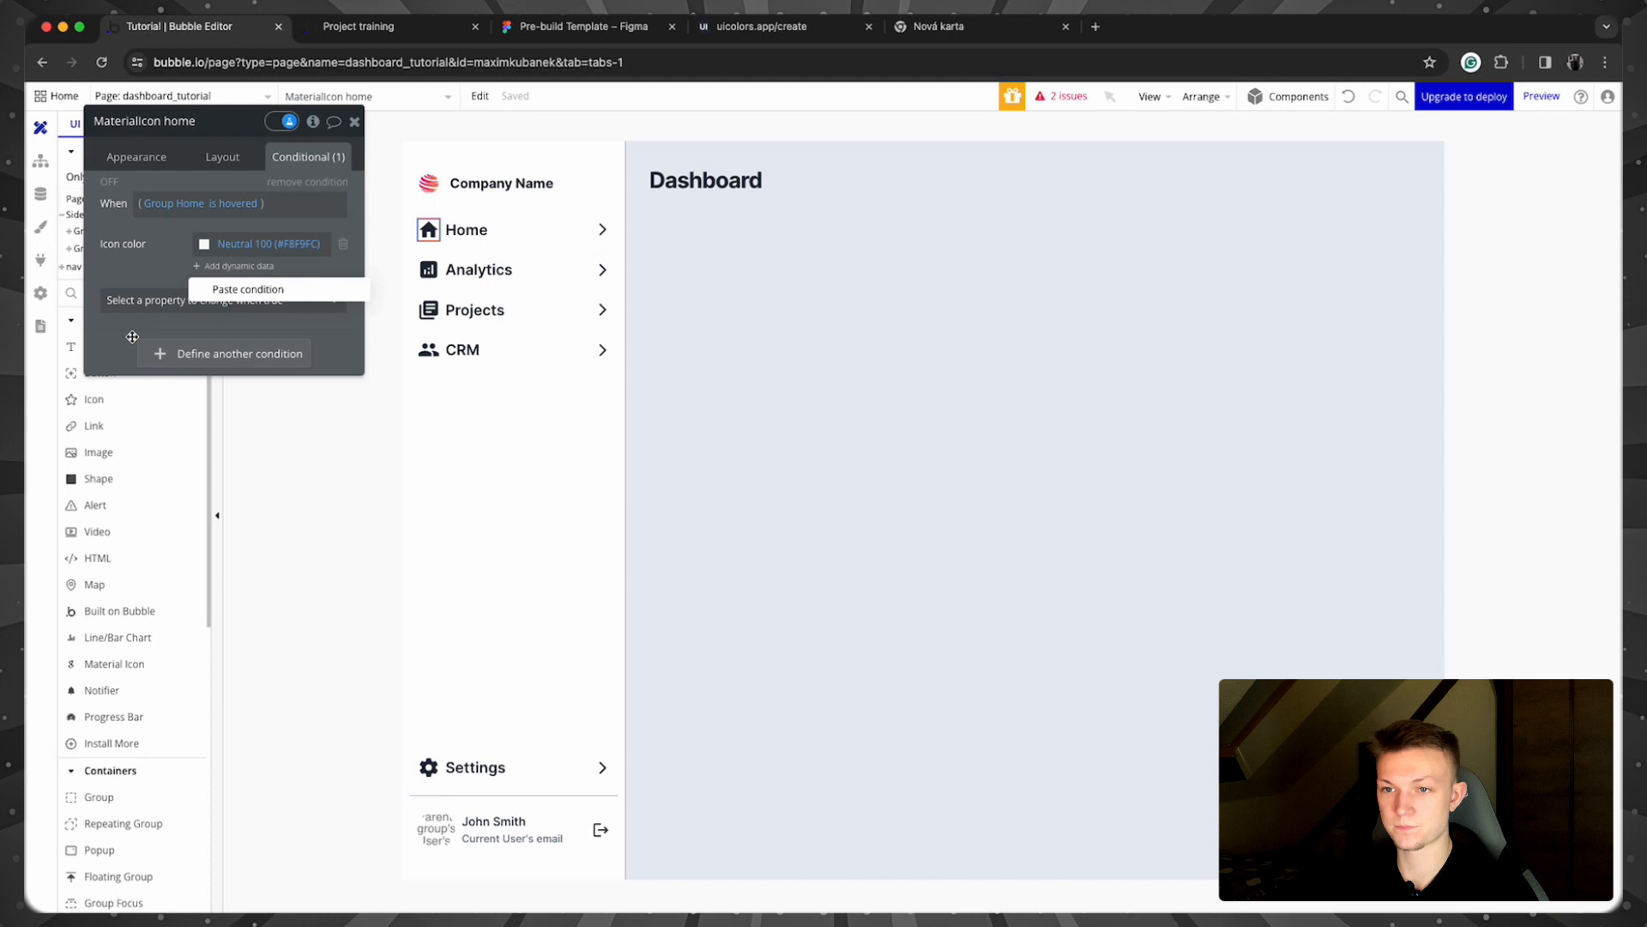
left_click(237, 291)
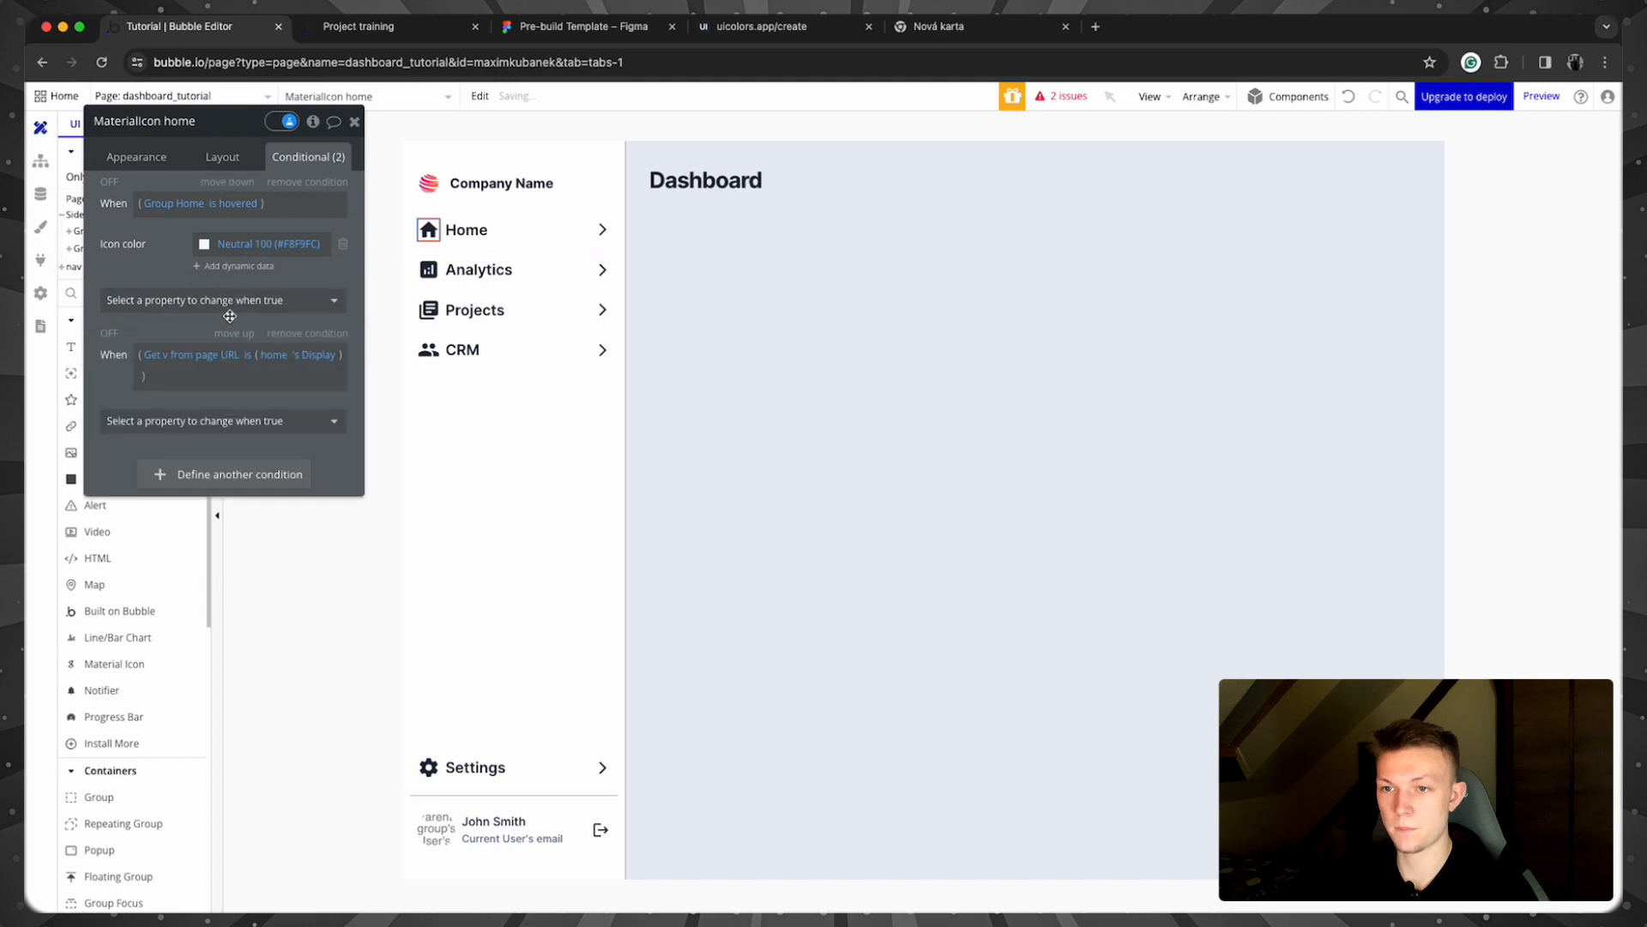
left_click(152, 422)
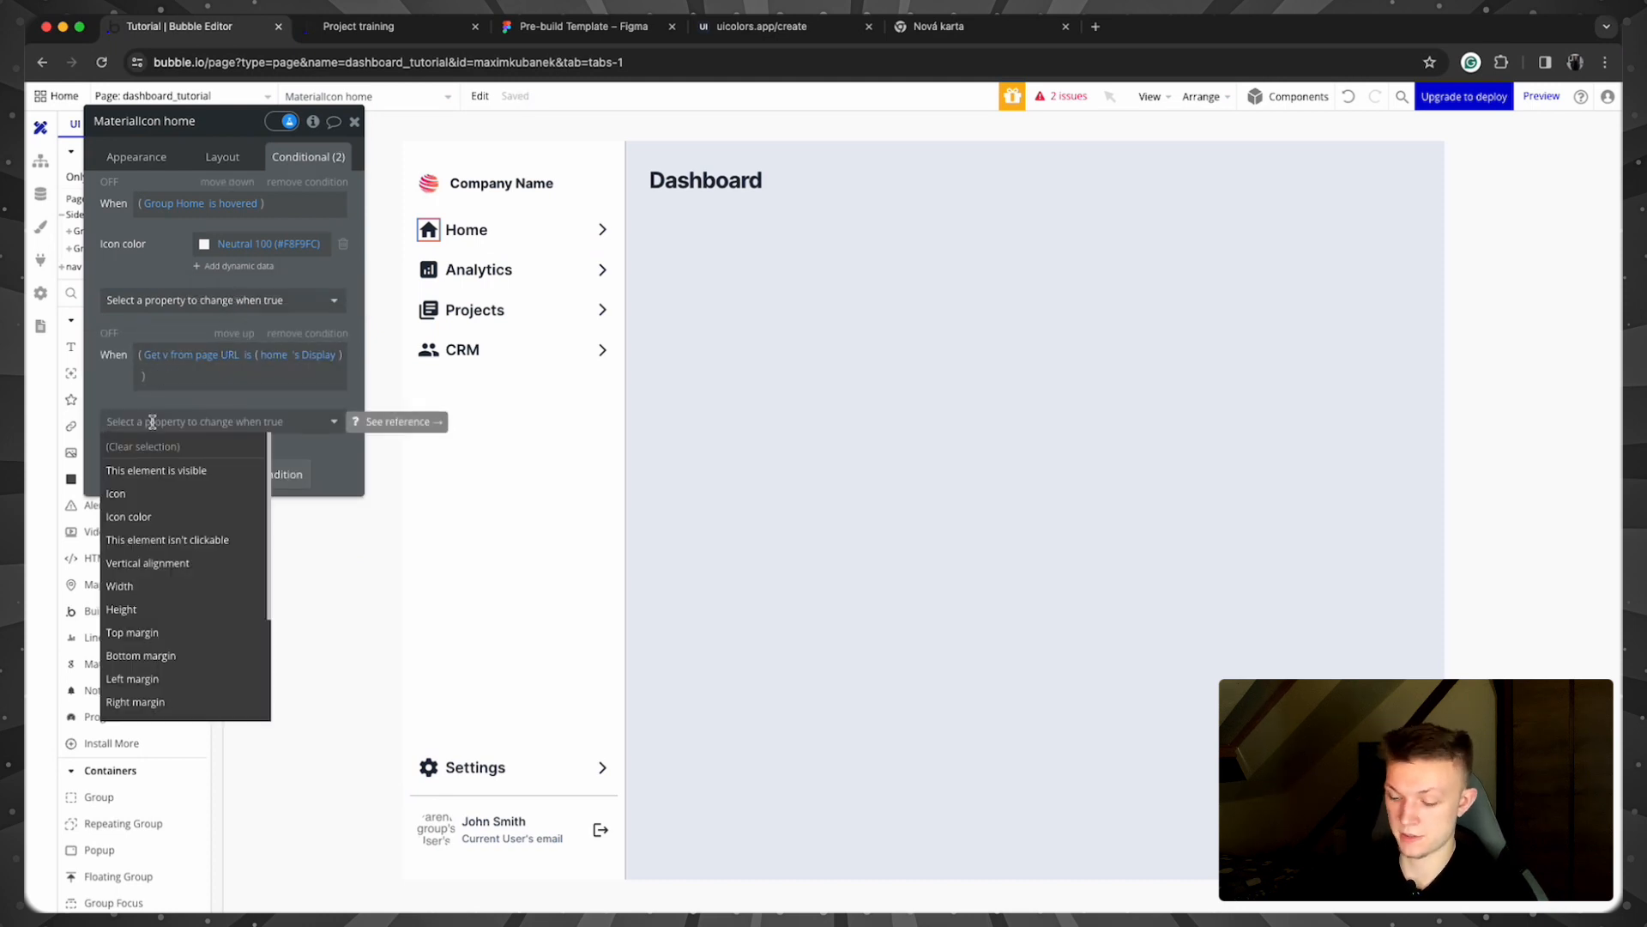
type("icon")
left_click(171, 457)
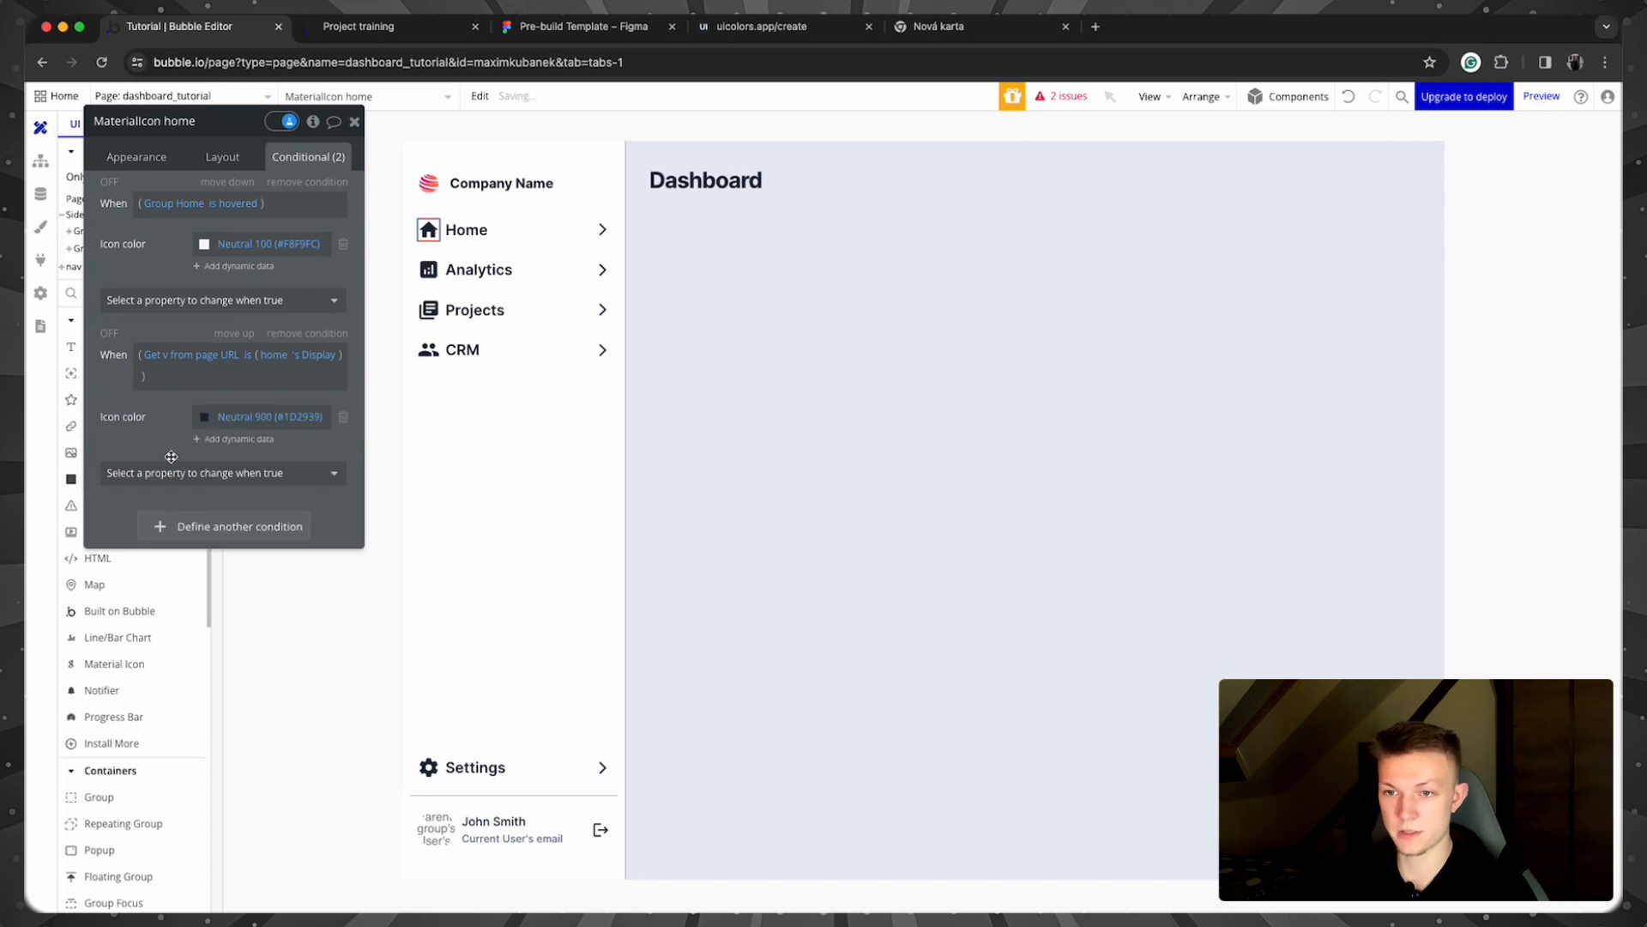
left_click(204, 416)
left_click(210, 656)
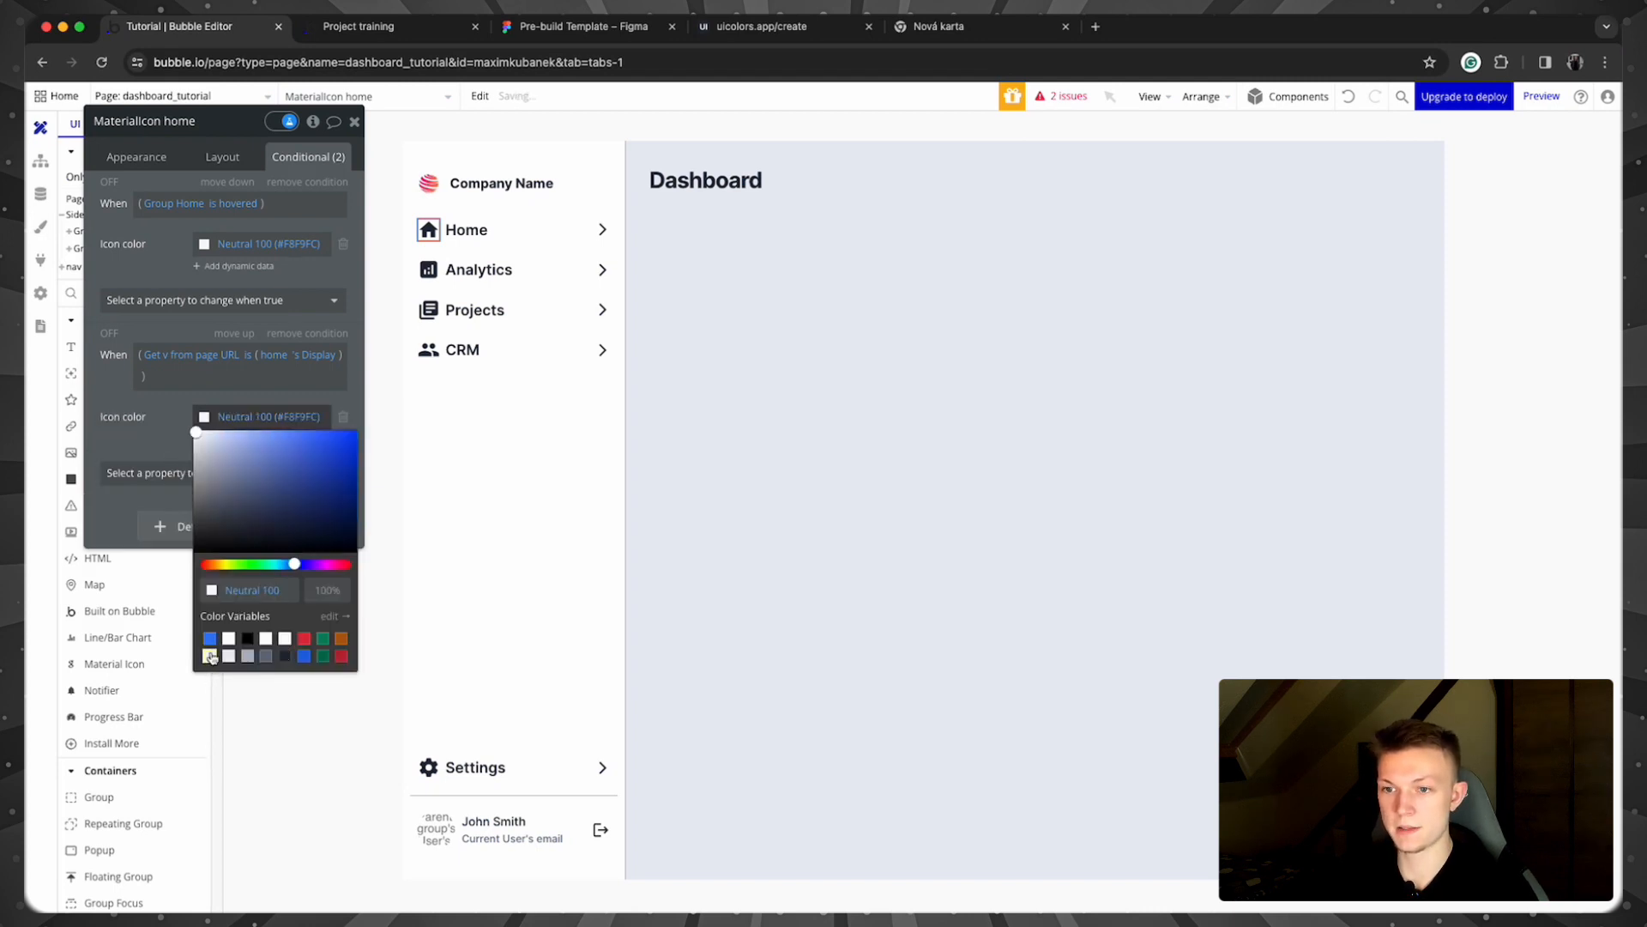
Step: Copy the house icon's condition and paste it onto the Home row's arrow icon
right_click(250, 377)
left_click(257, 384)
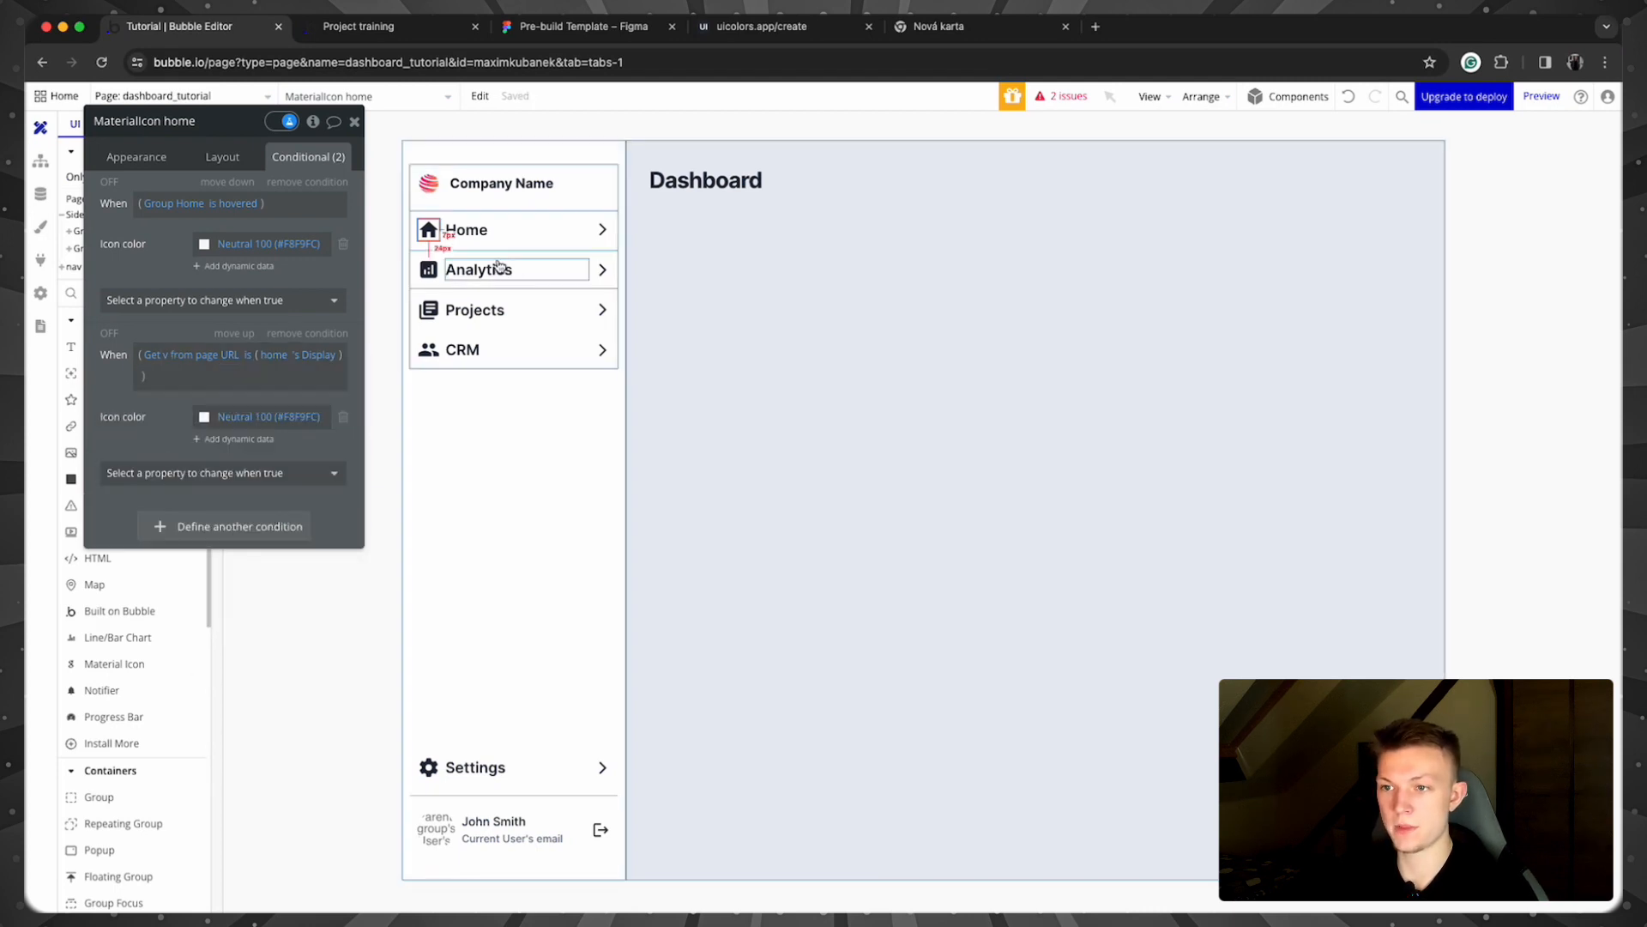
left_click(603, 229)
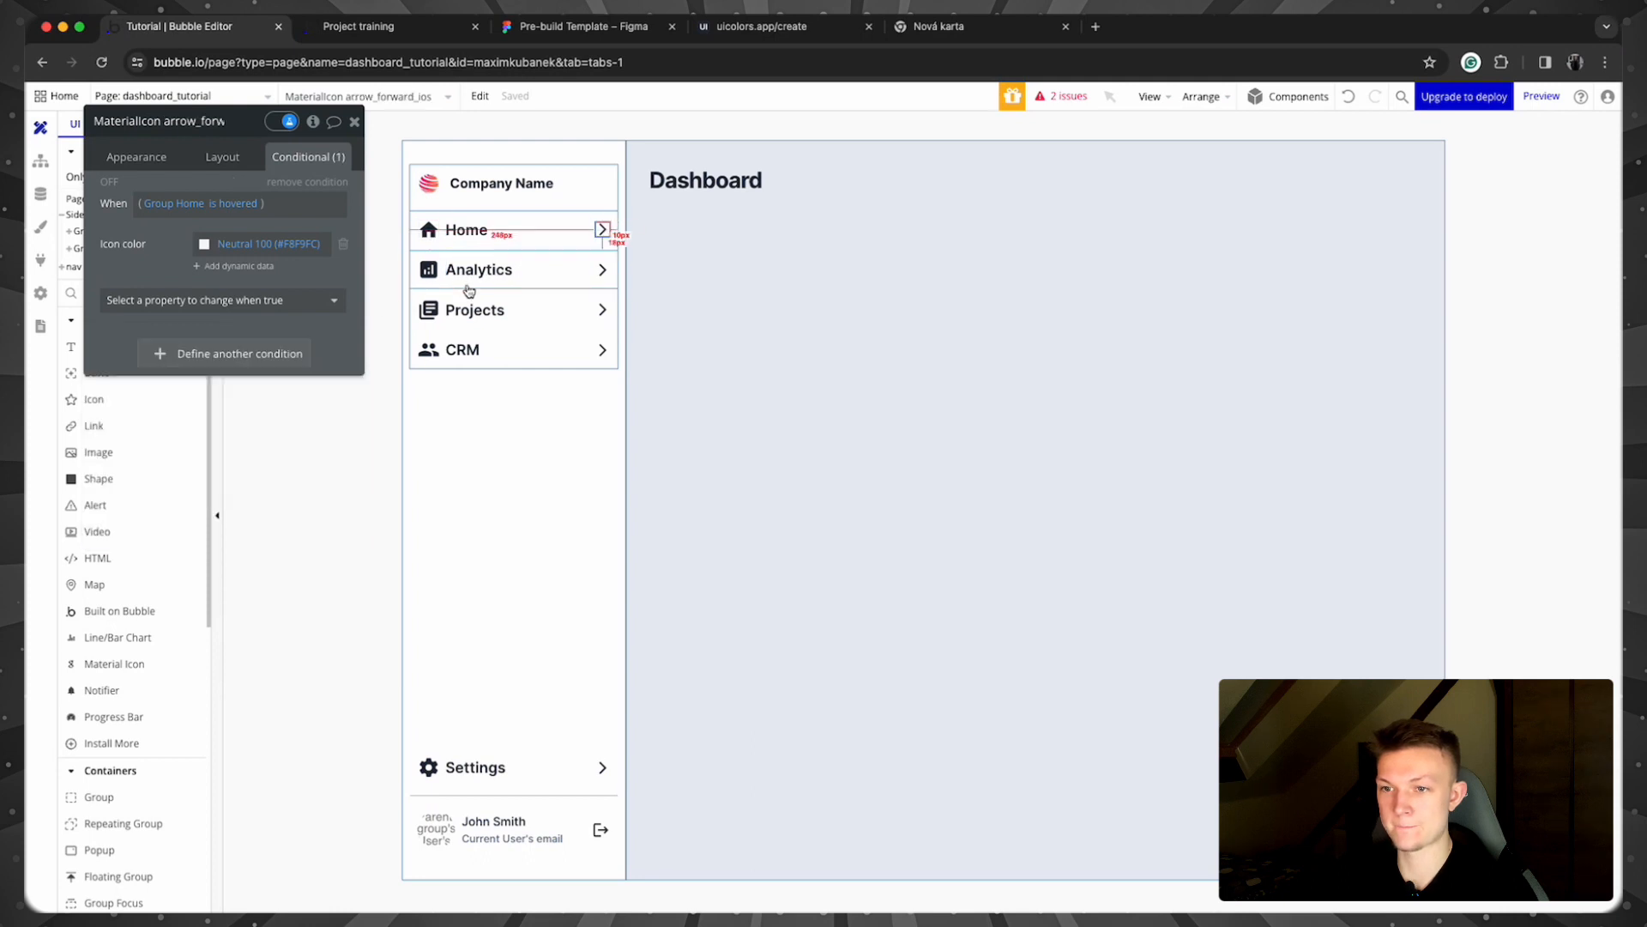
right_click(109, 340)
left_click(213, 298)
Step: Paste the condition onto the Home text with Font color Neutral 100, then preview
left_click(470, 235)
right_click(128, 331)
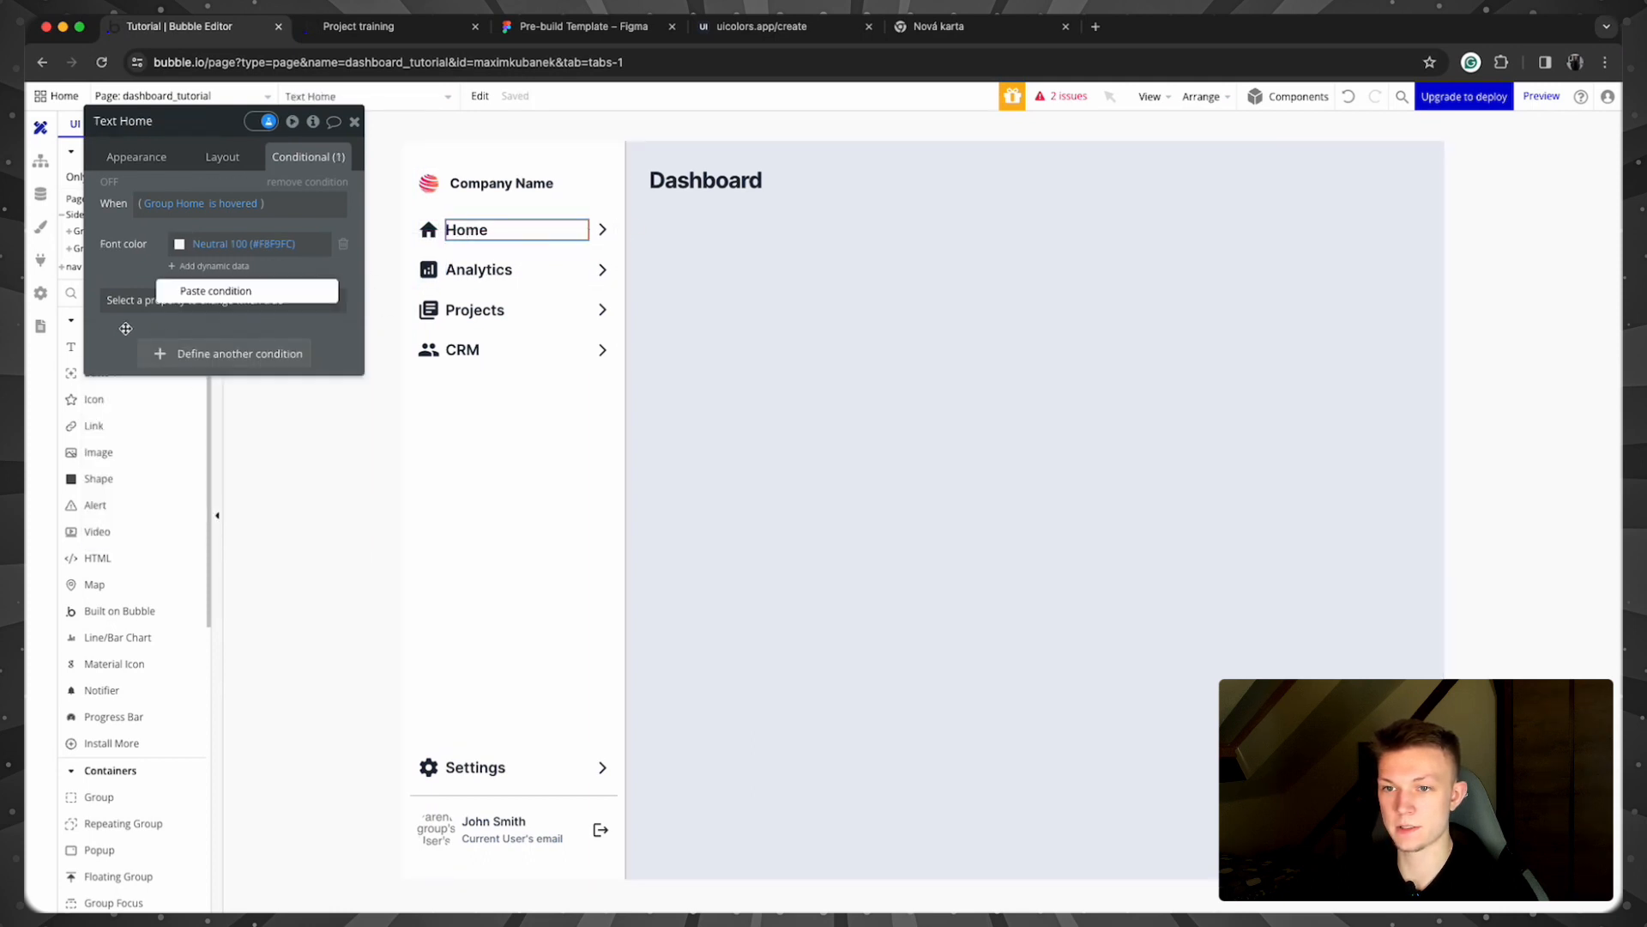
left_click(206, 295)
left_click(147, 419)
type("colo")
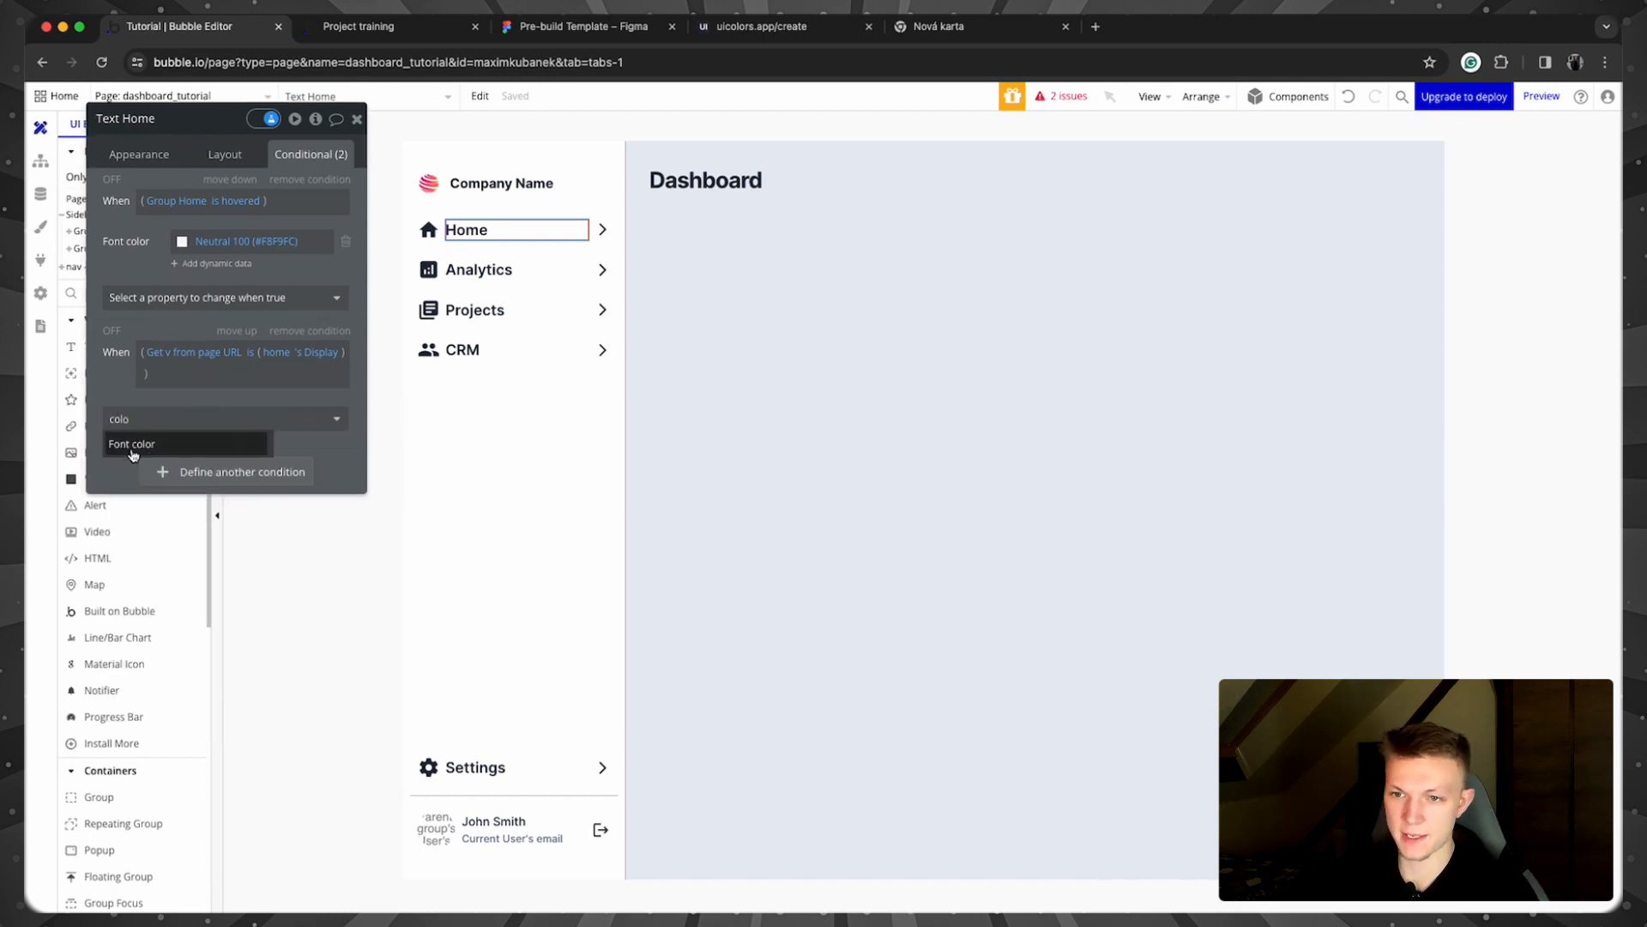
left_click(130, 447)
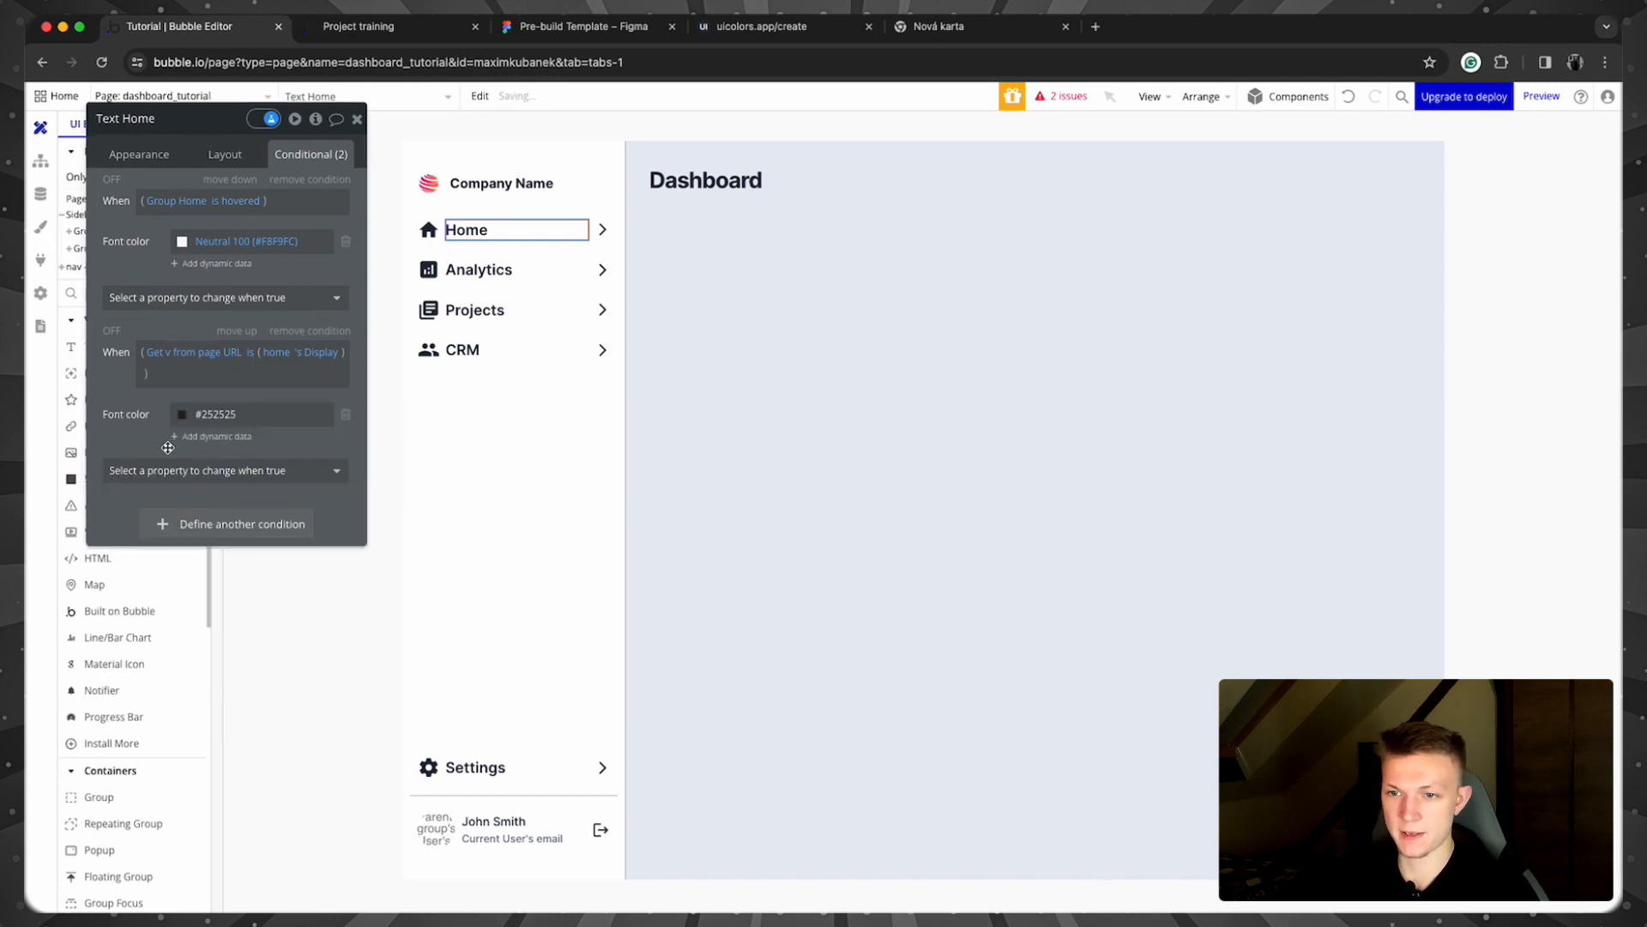
left_click(183, 414)
left_click(188, 656)
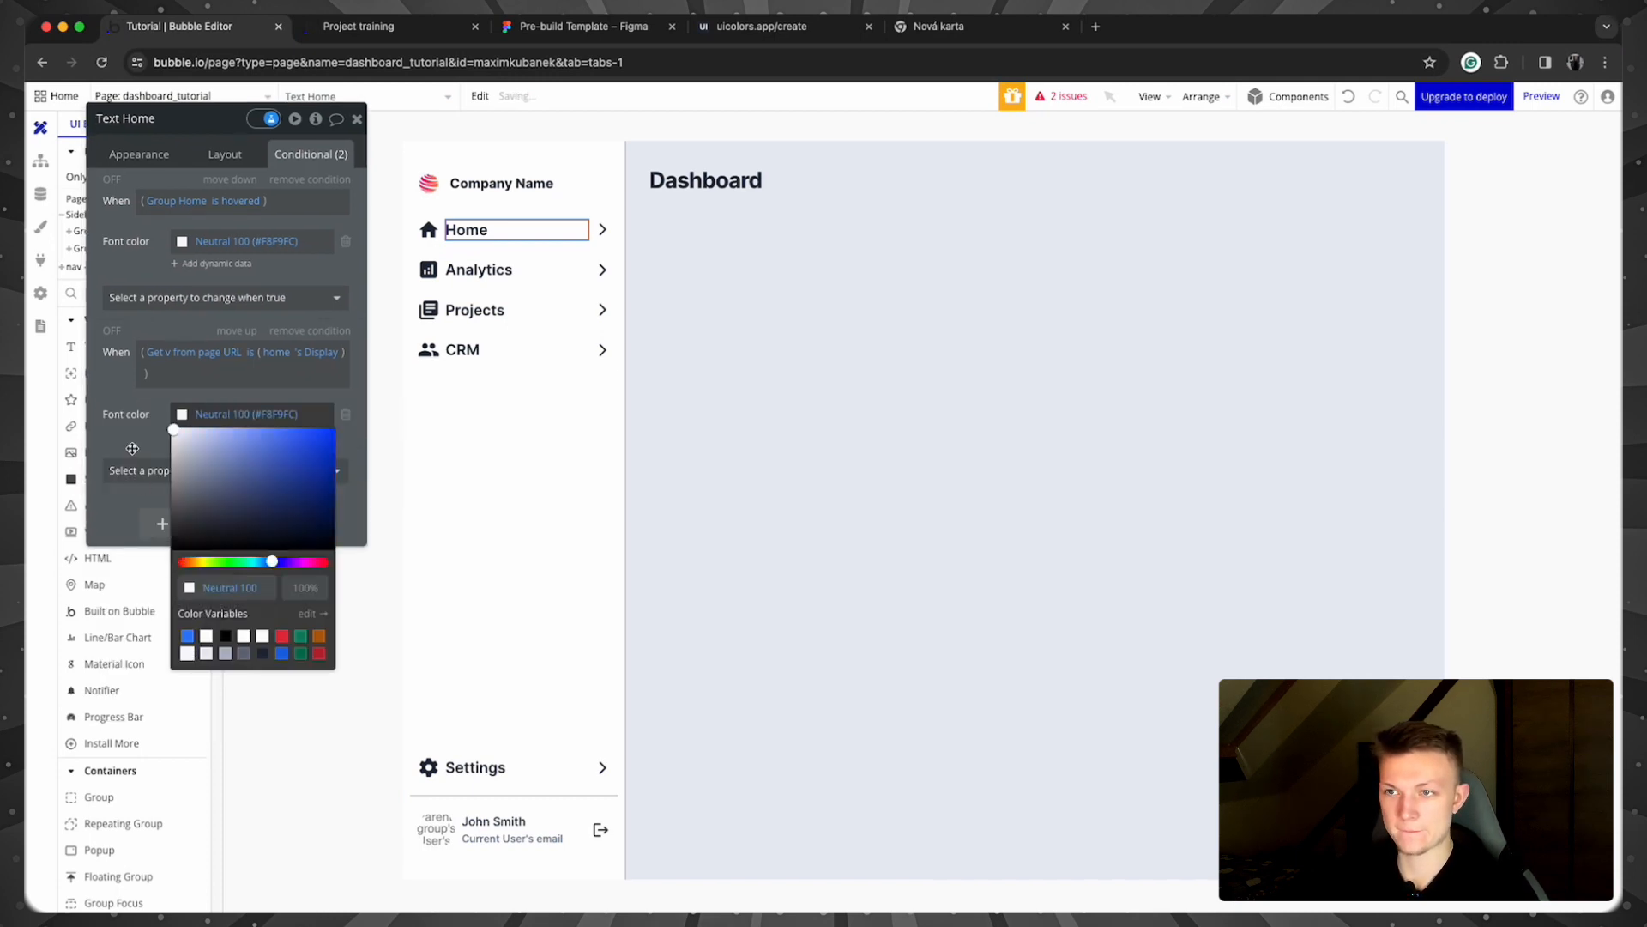
left_click(382, 35)
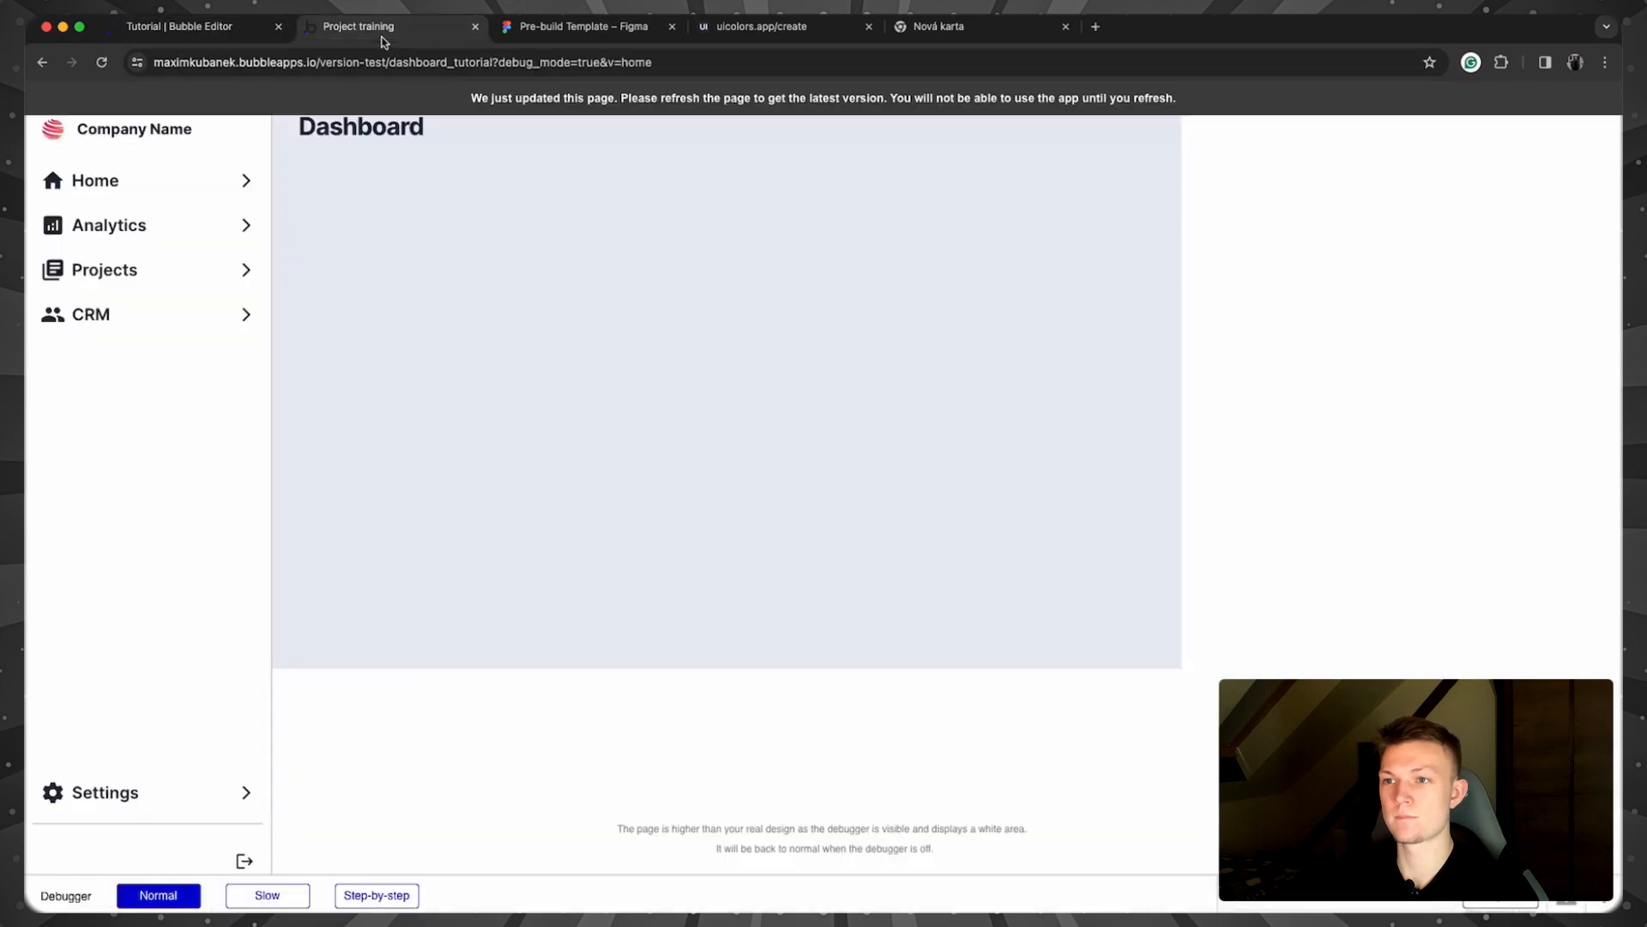
Step: Reload the preview, drop v=home from the URL, reload, and click Home to restore it
left_click(479, 88)
left_click_drag(691, 63, 654, 64)
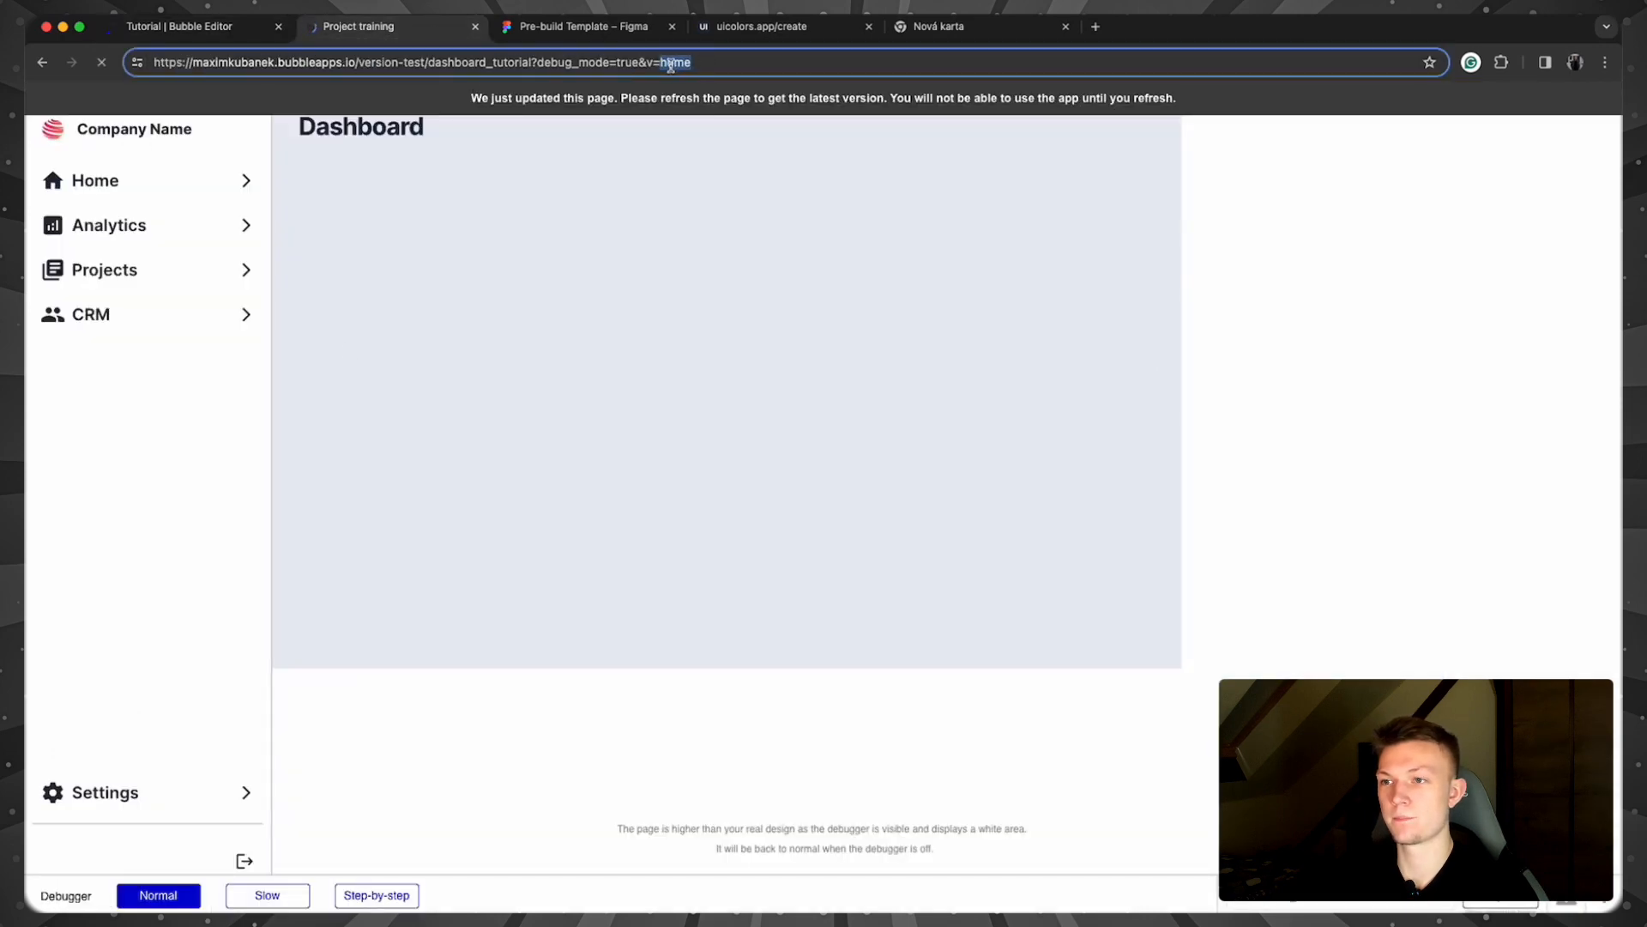
key("BackSpace")
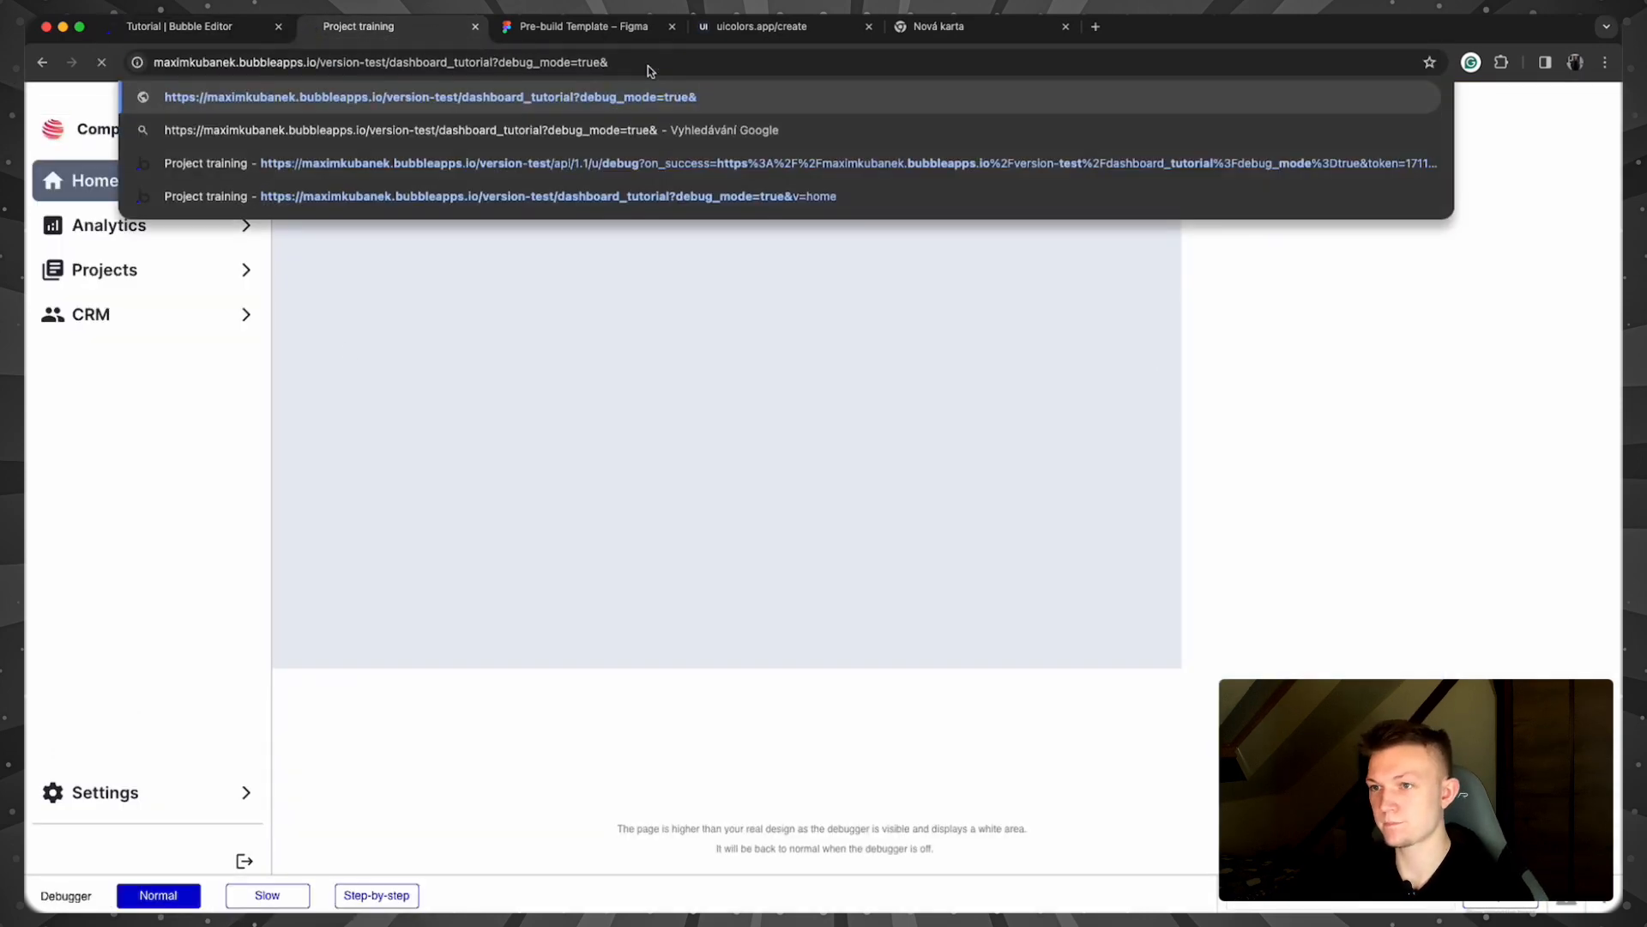
key("Return")
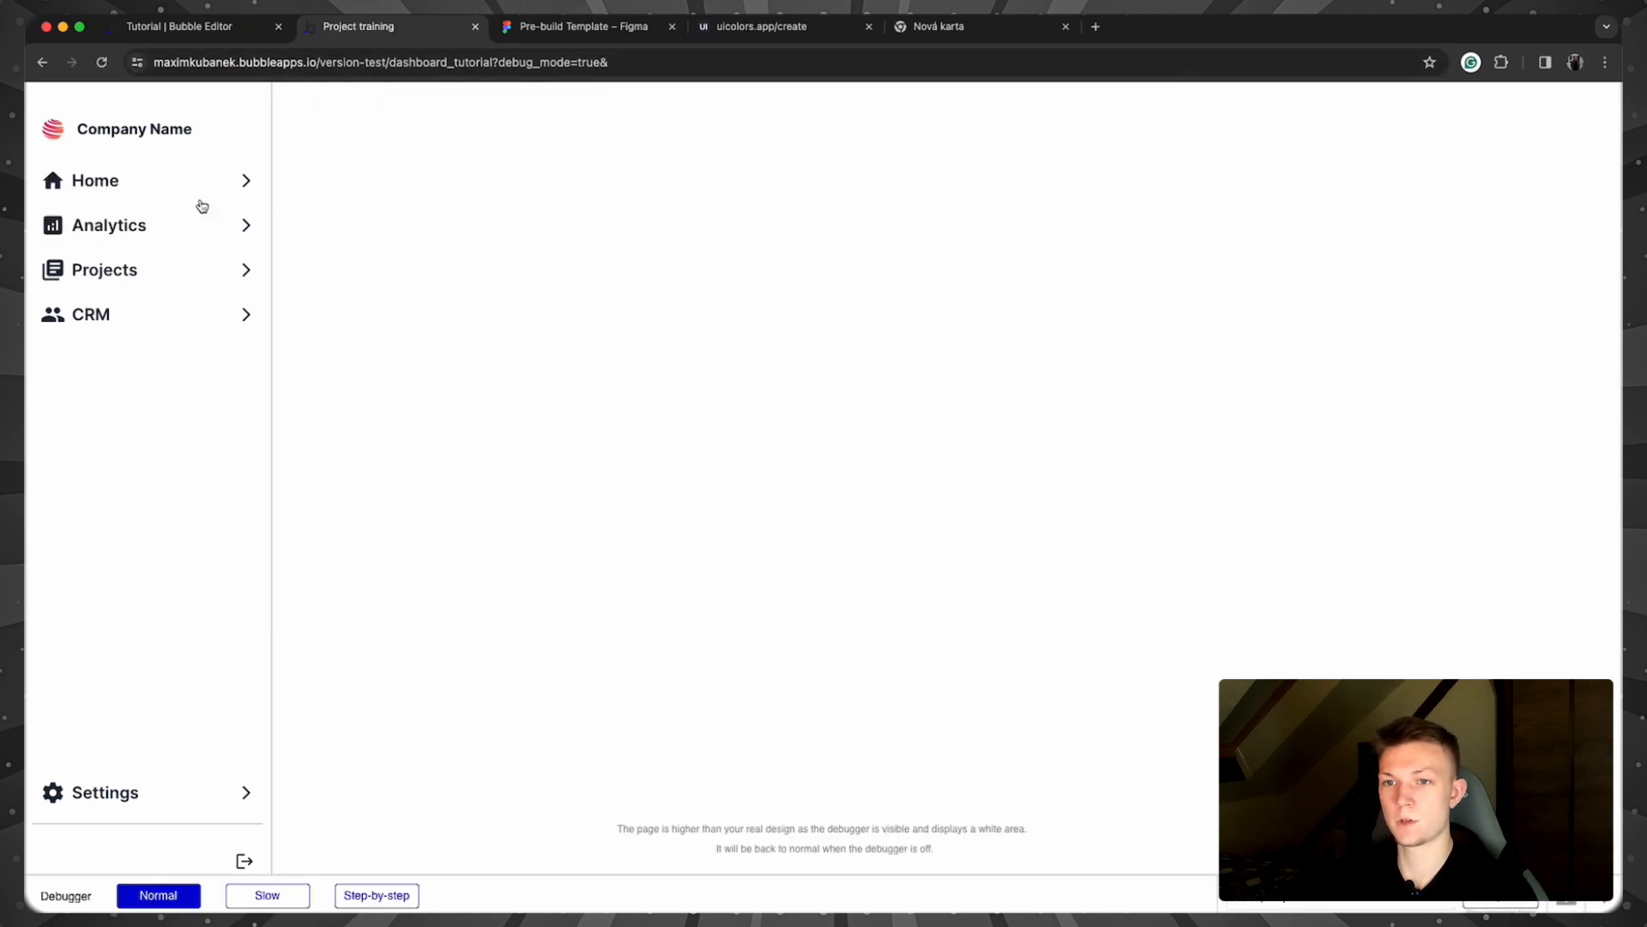
left_click(162, 178)
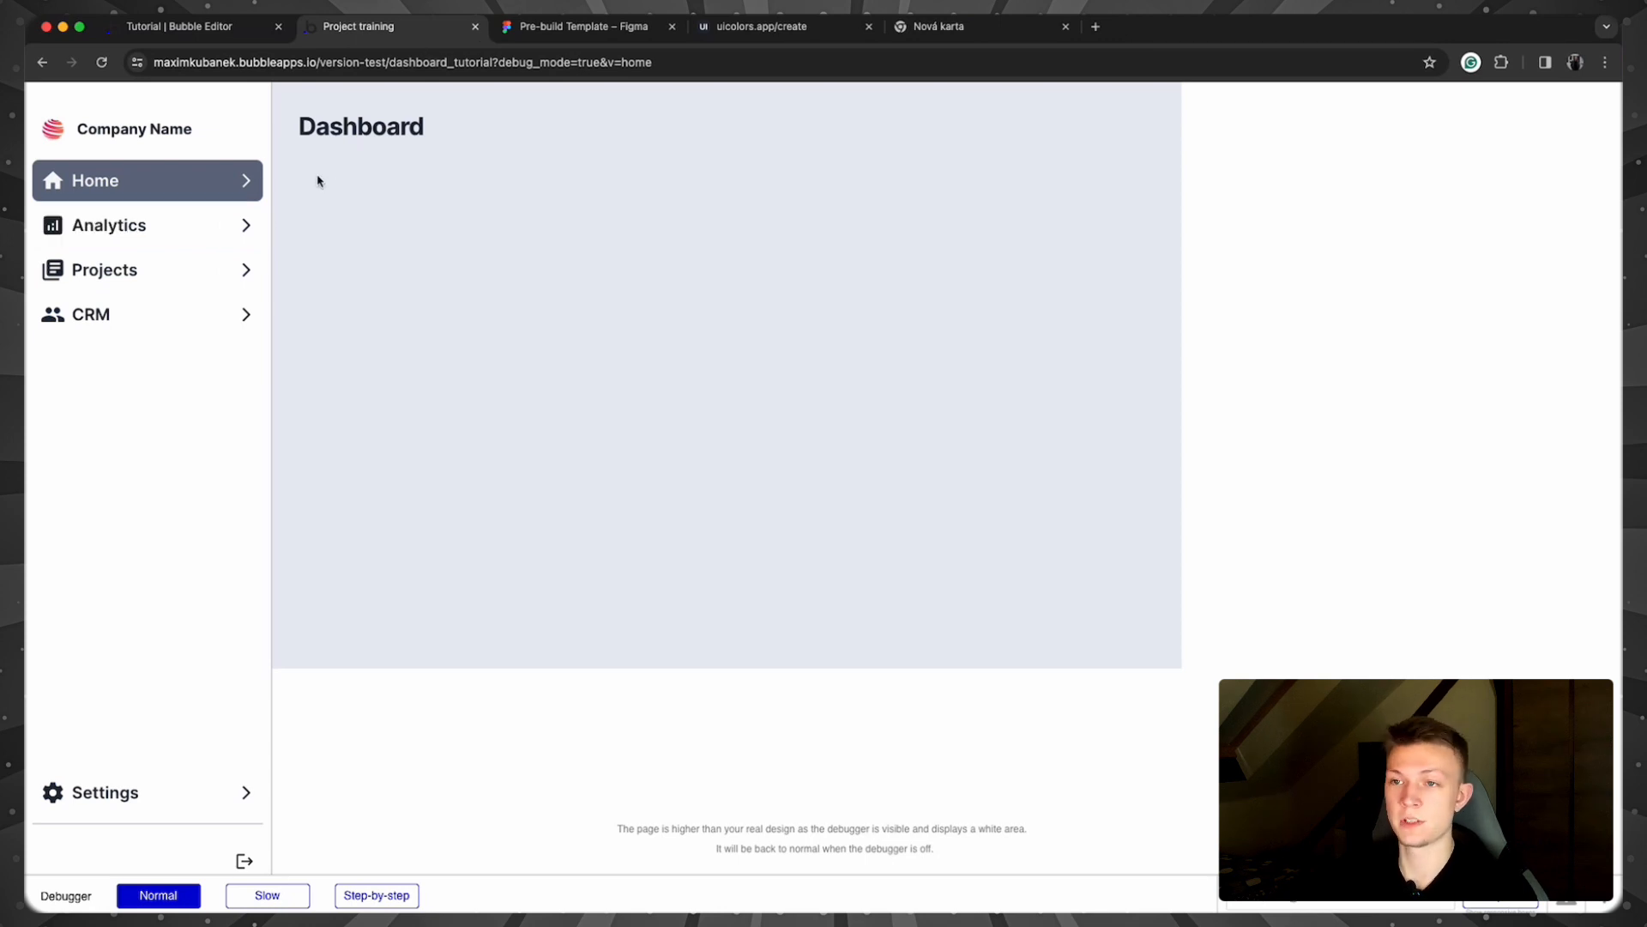
Step: Return to the editor and close the Home text's property panel
left_click(197, 32)
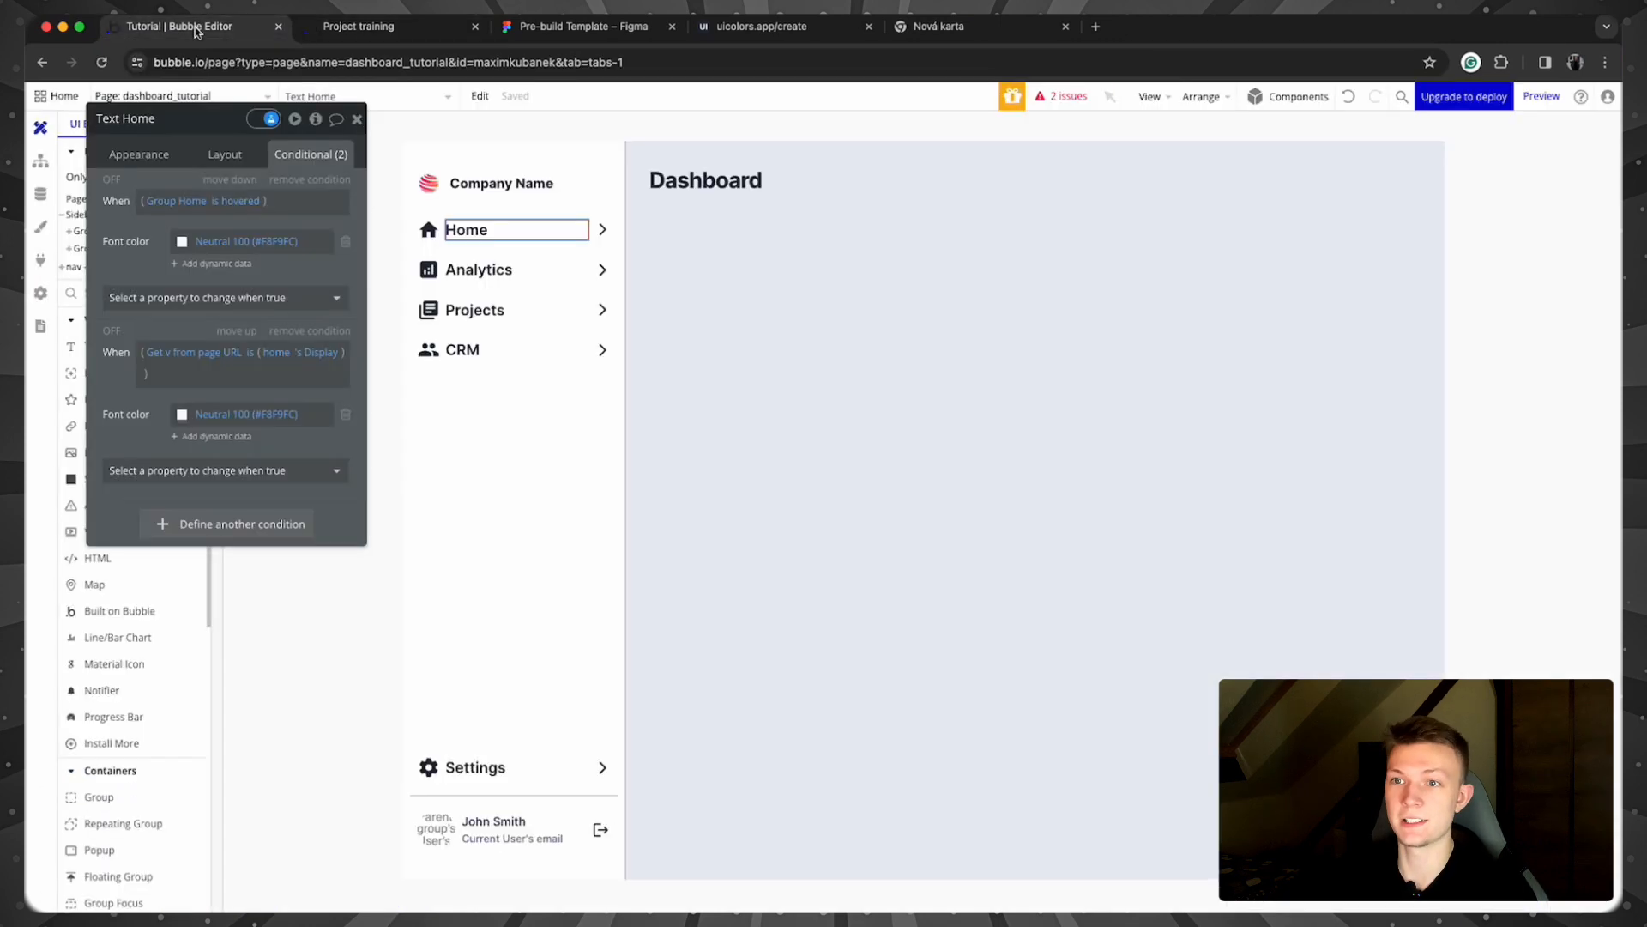
left_click(358, 121)
left_click(312, 364)
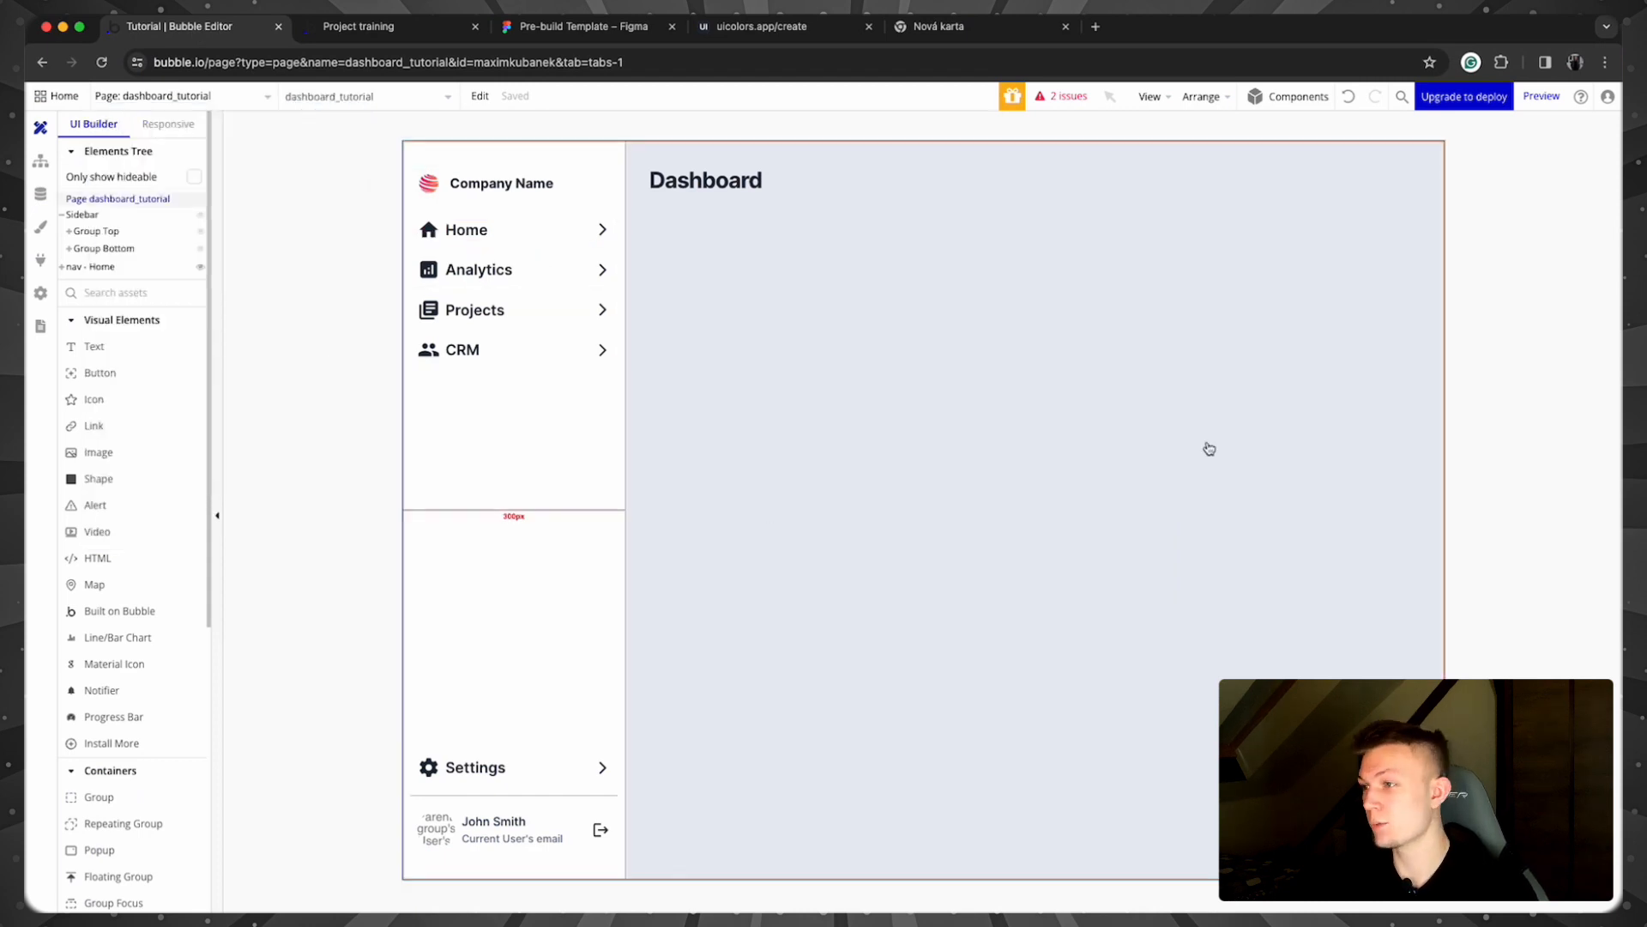
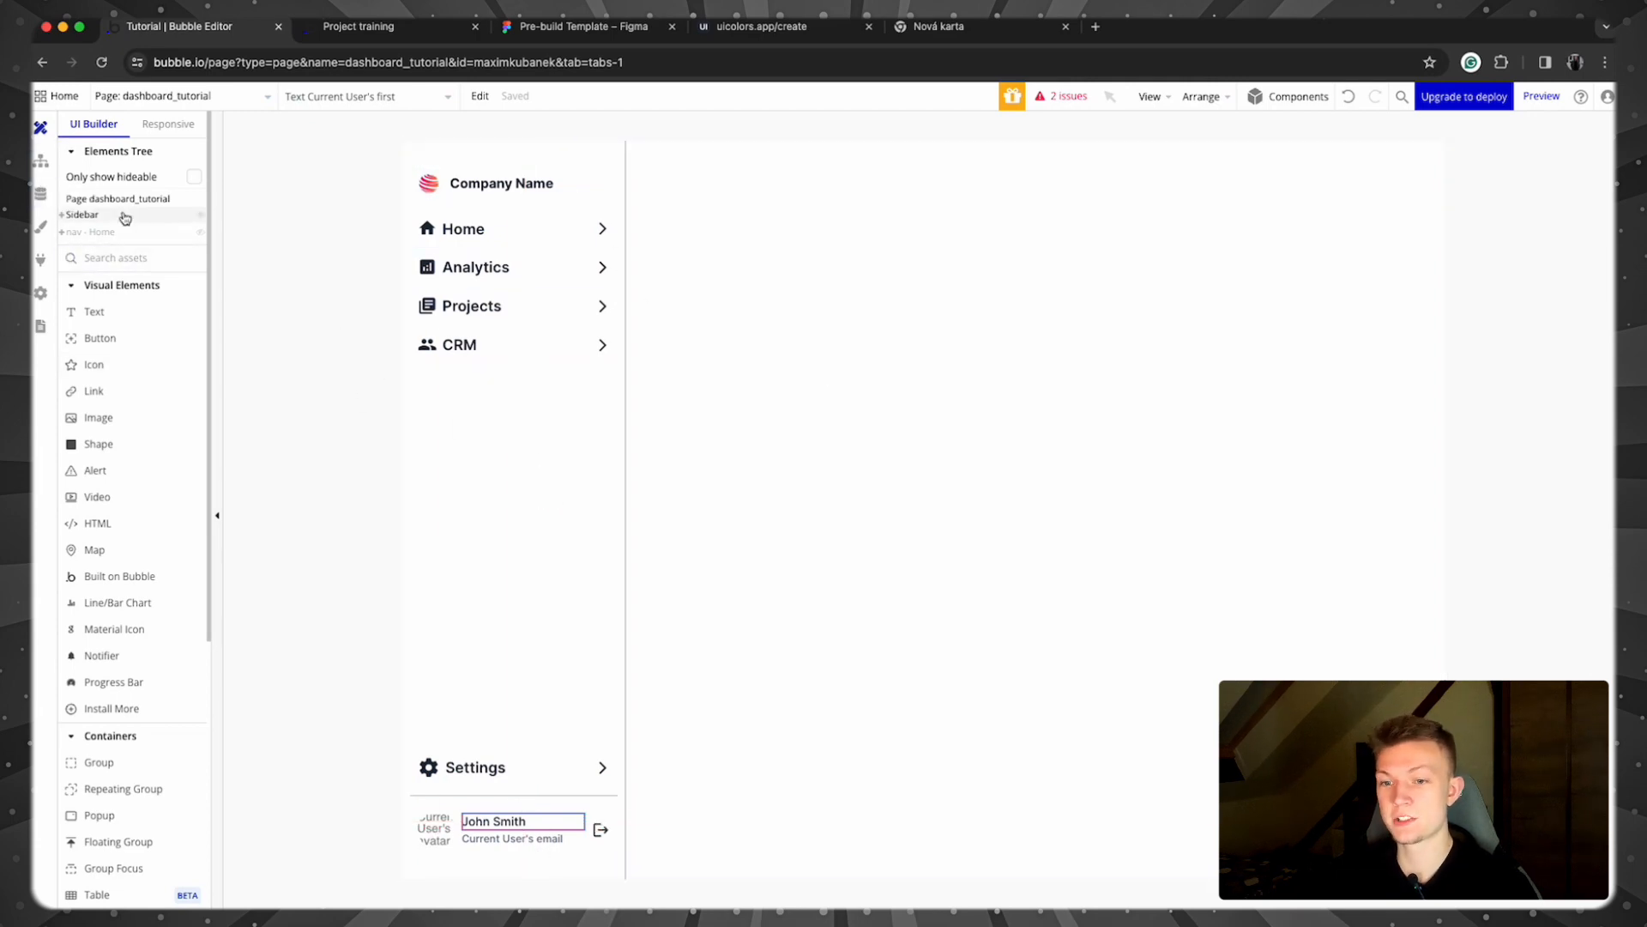
Step: Draw a floating group across the top of the page and rename it Topbar
scroll(120, 470, "down", 3)
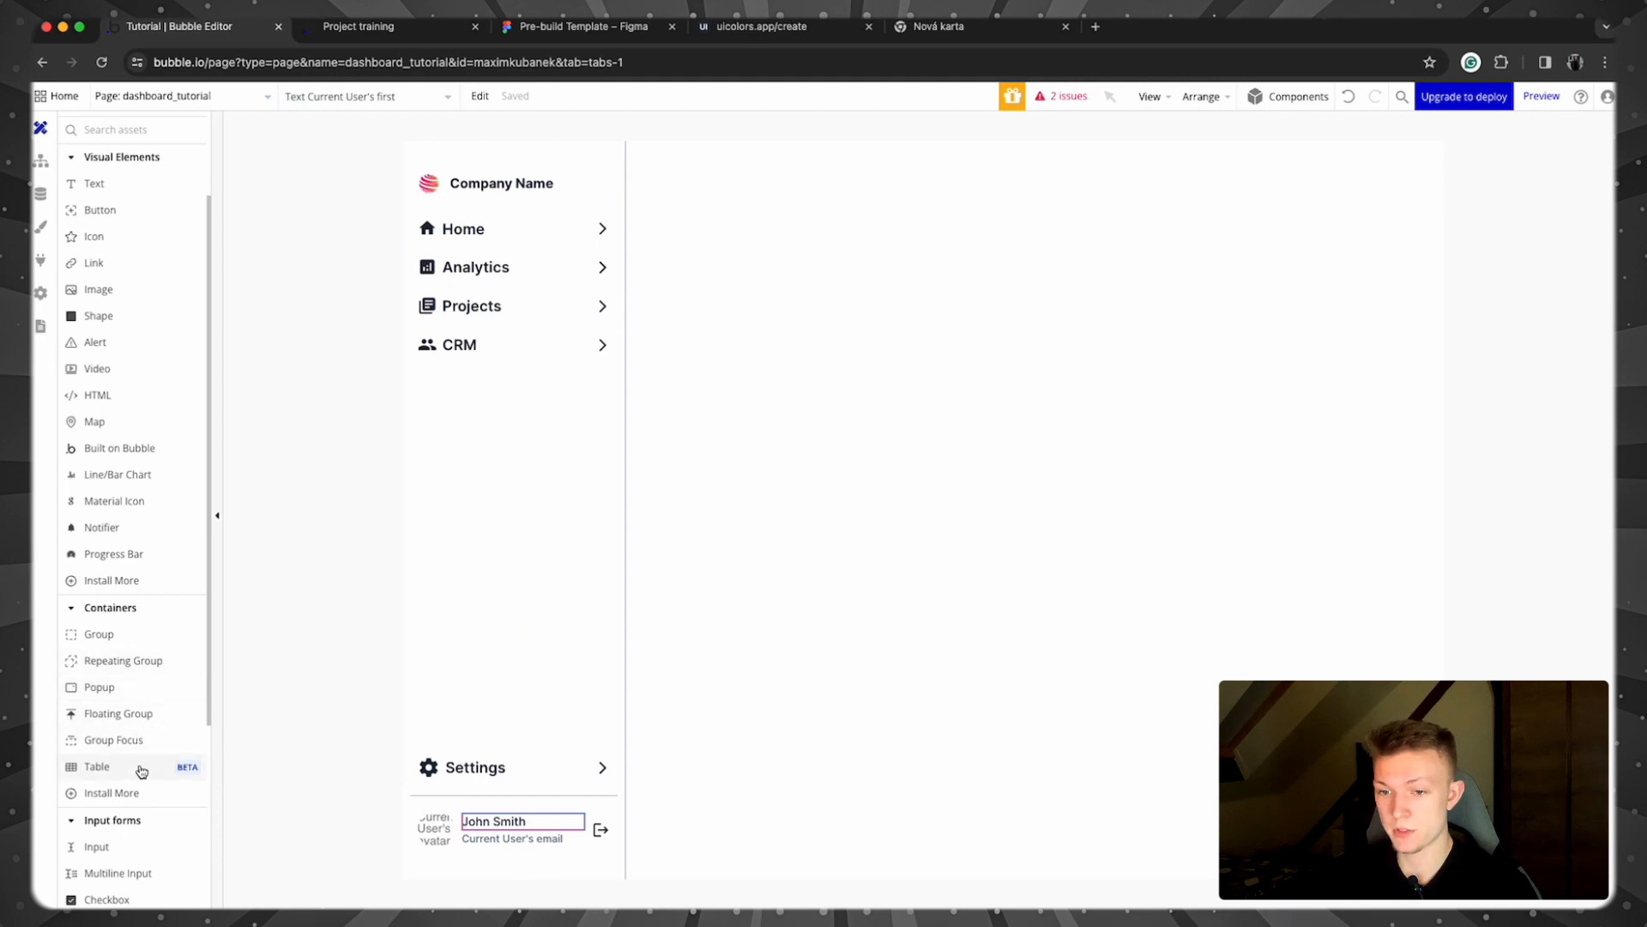
left_click(138, 714)
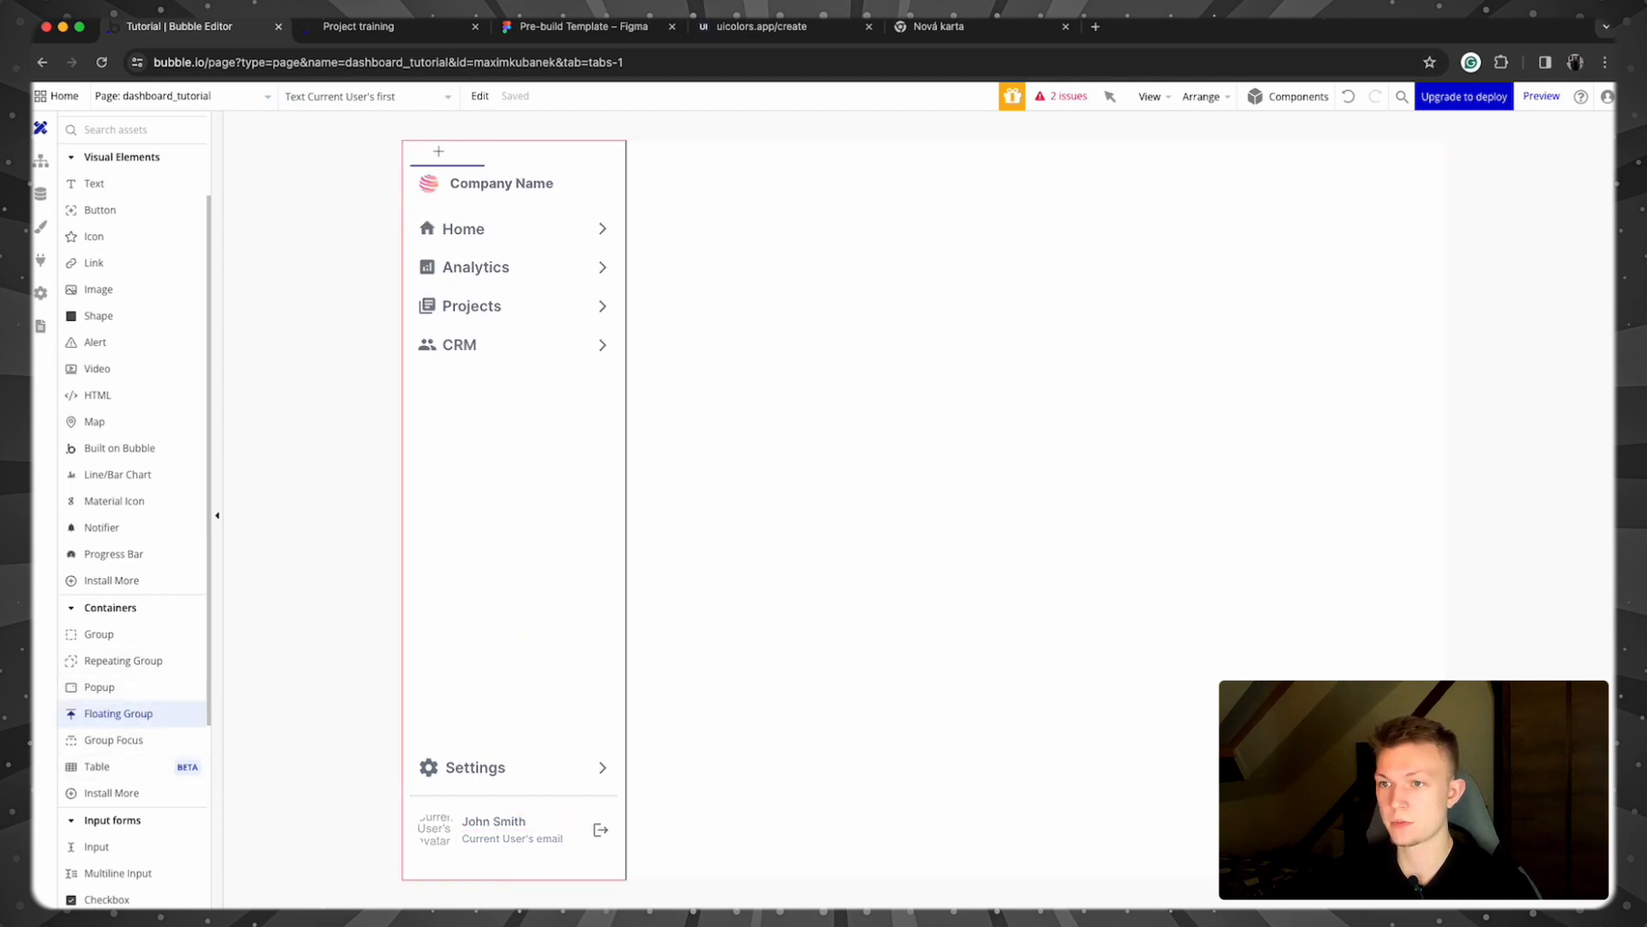
left_click_drag(659, 169, 1278, 217)
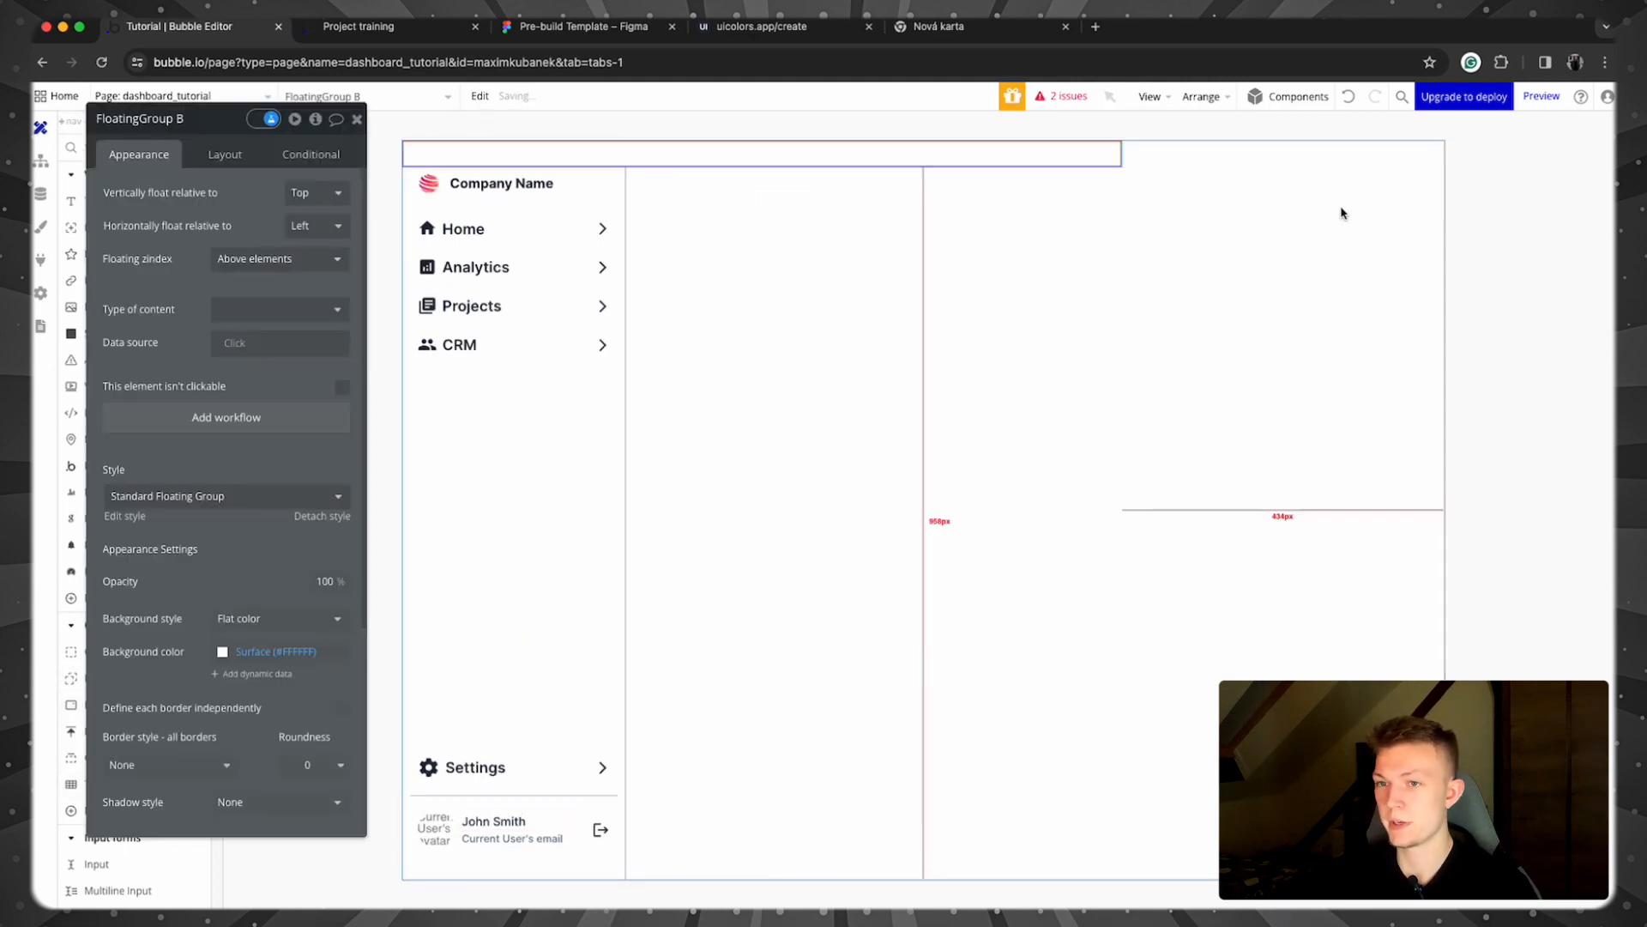
double_click(175, 127)
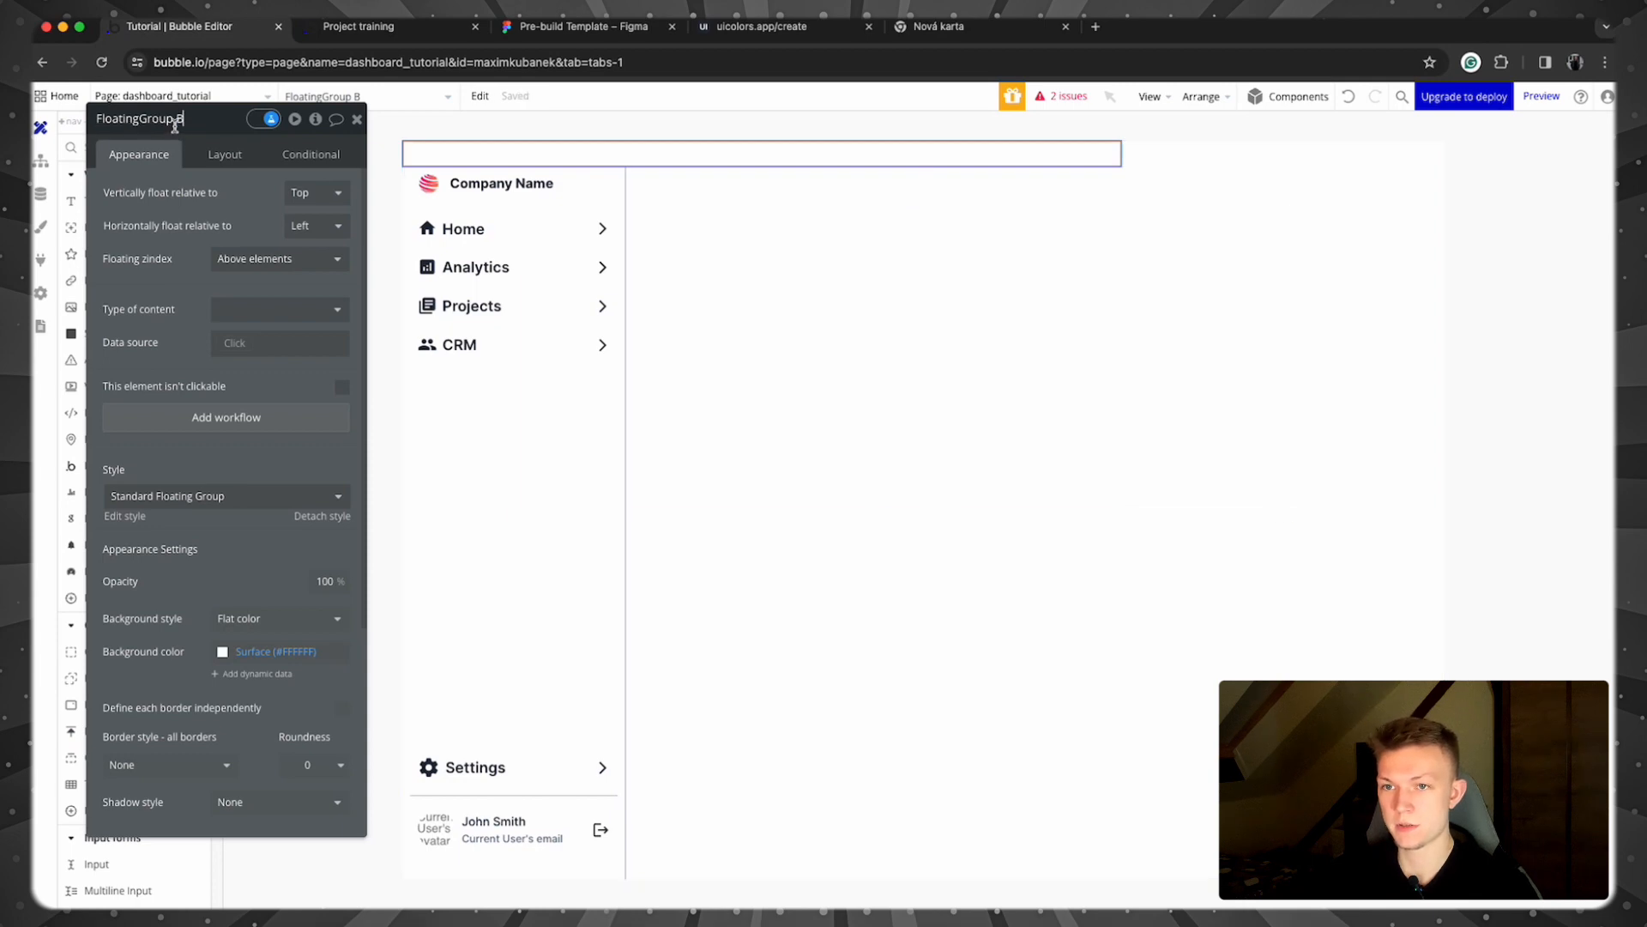
key("super+a")
type("To")
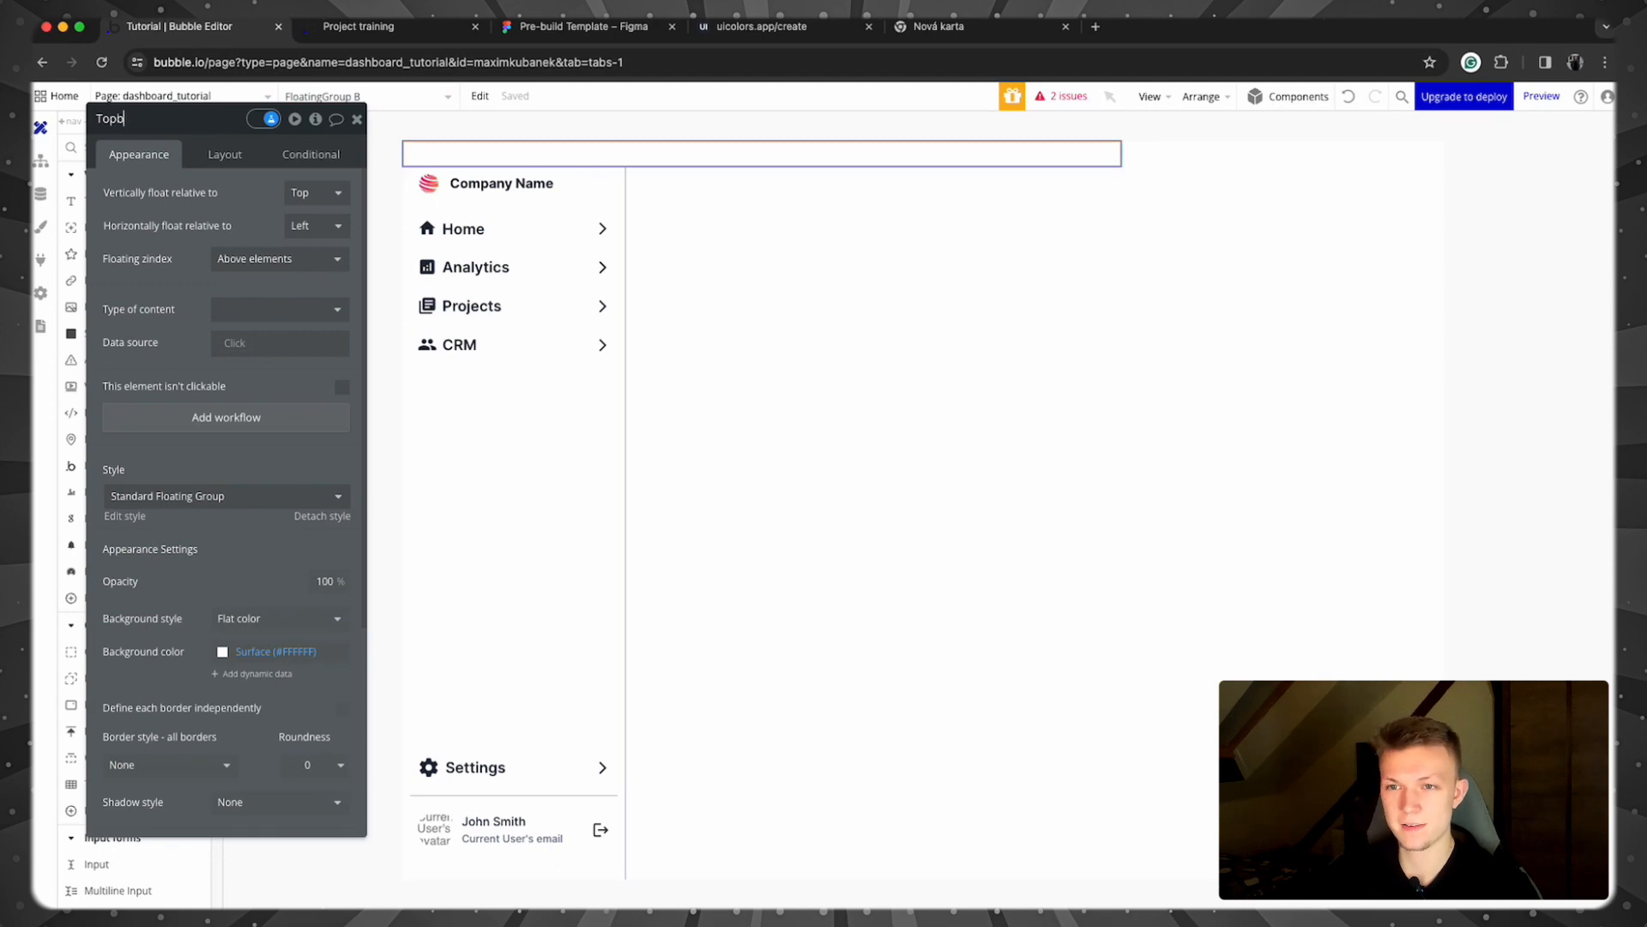
left_click(225, 153)
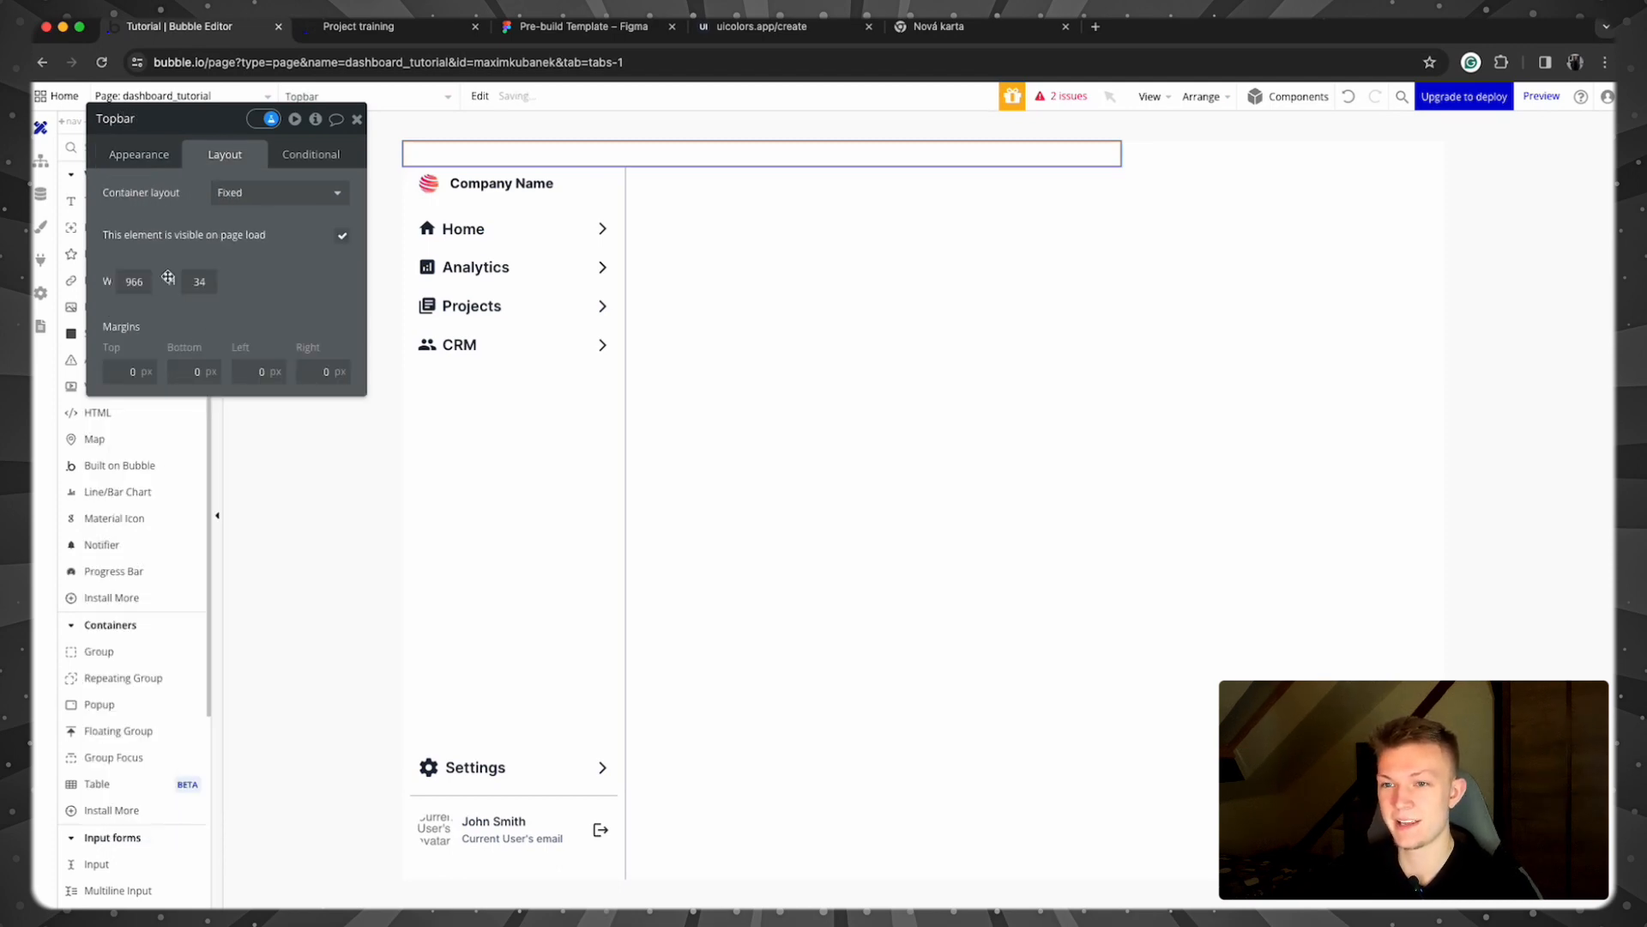
Step: Set the Topbar's layout to Row with padding 0 top and bottom, 20 left and right
left_click(248, 191)
left_click(248, 295)
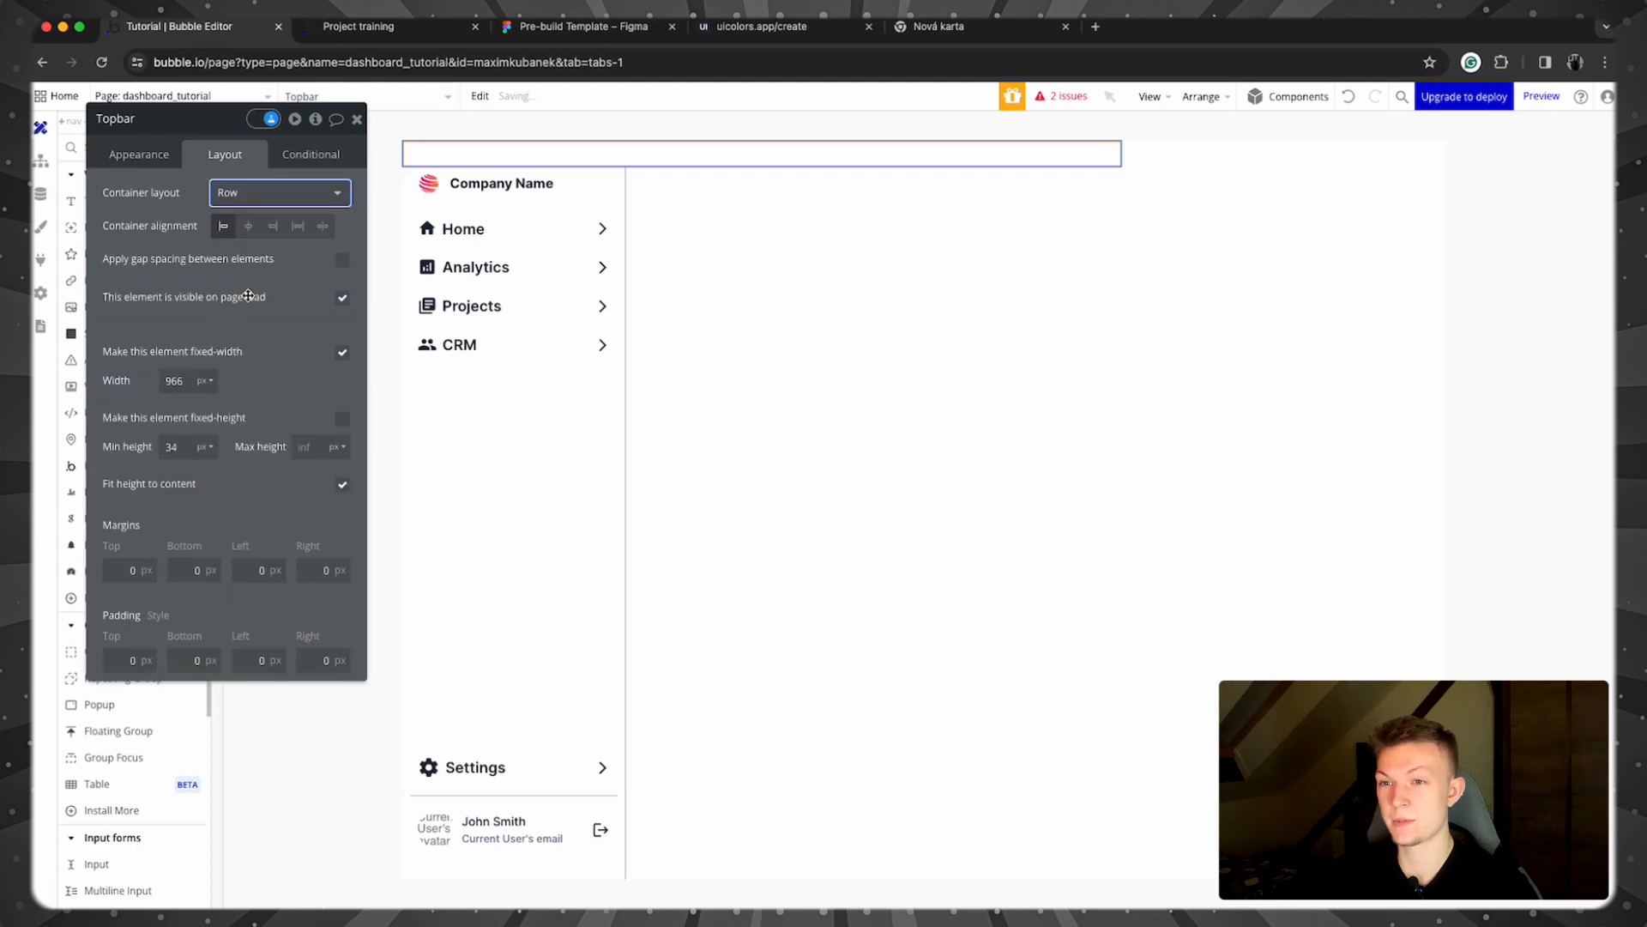
left_click(123, 663)
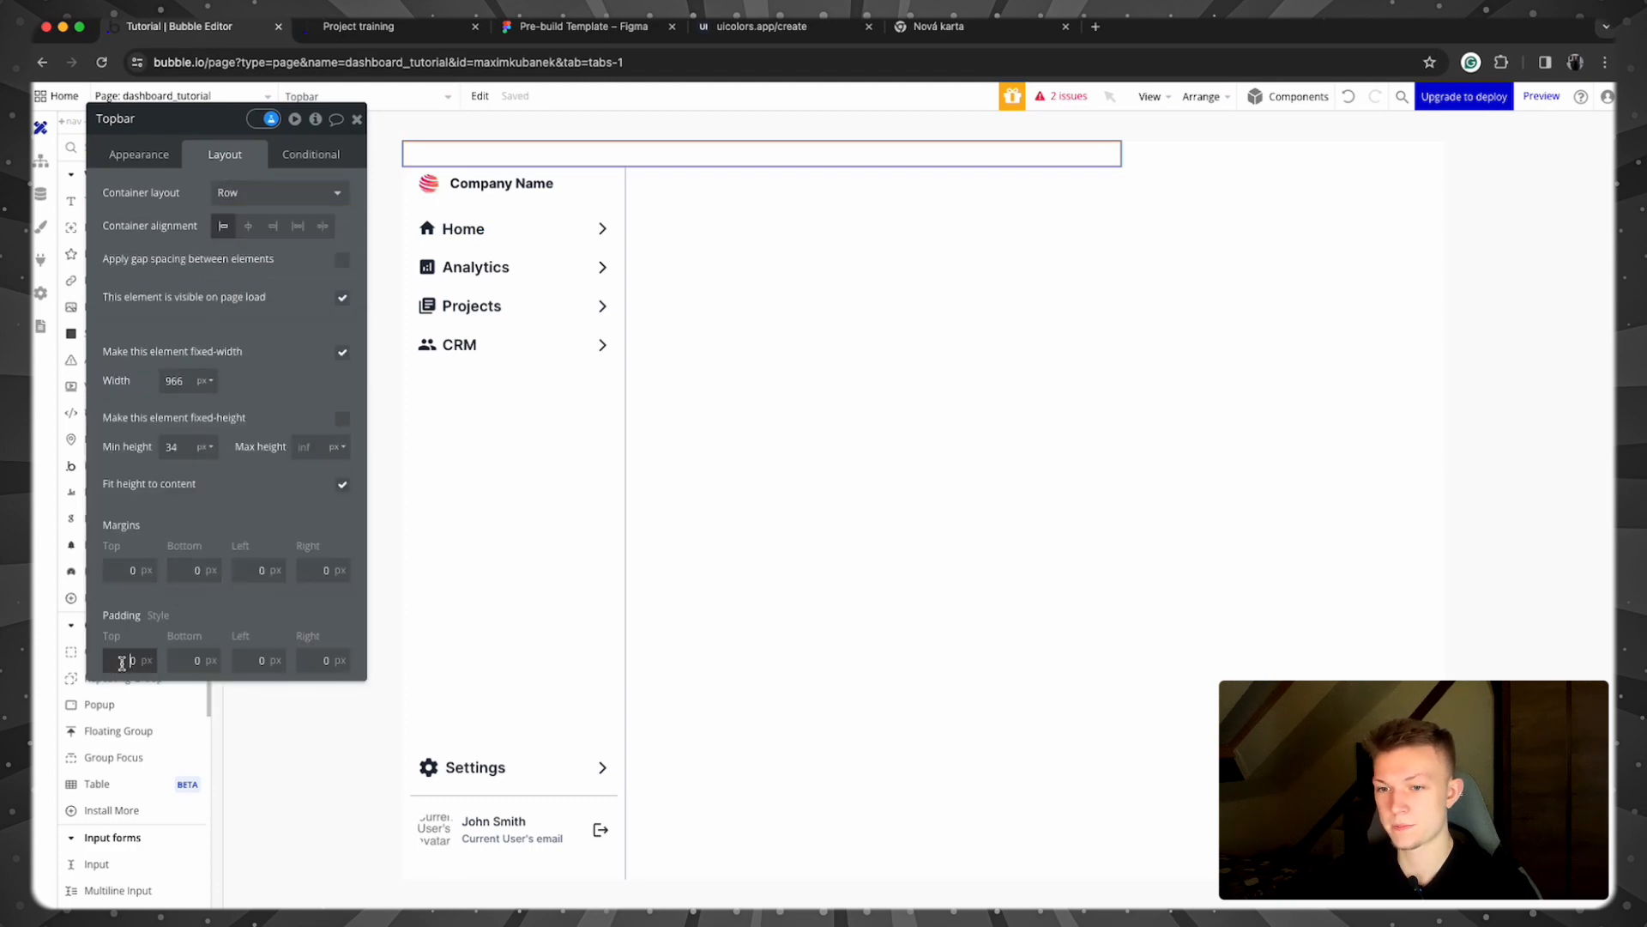
left_click(259, 661)
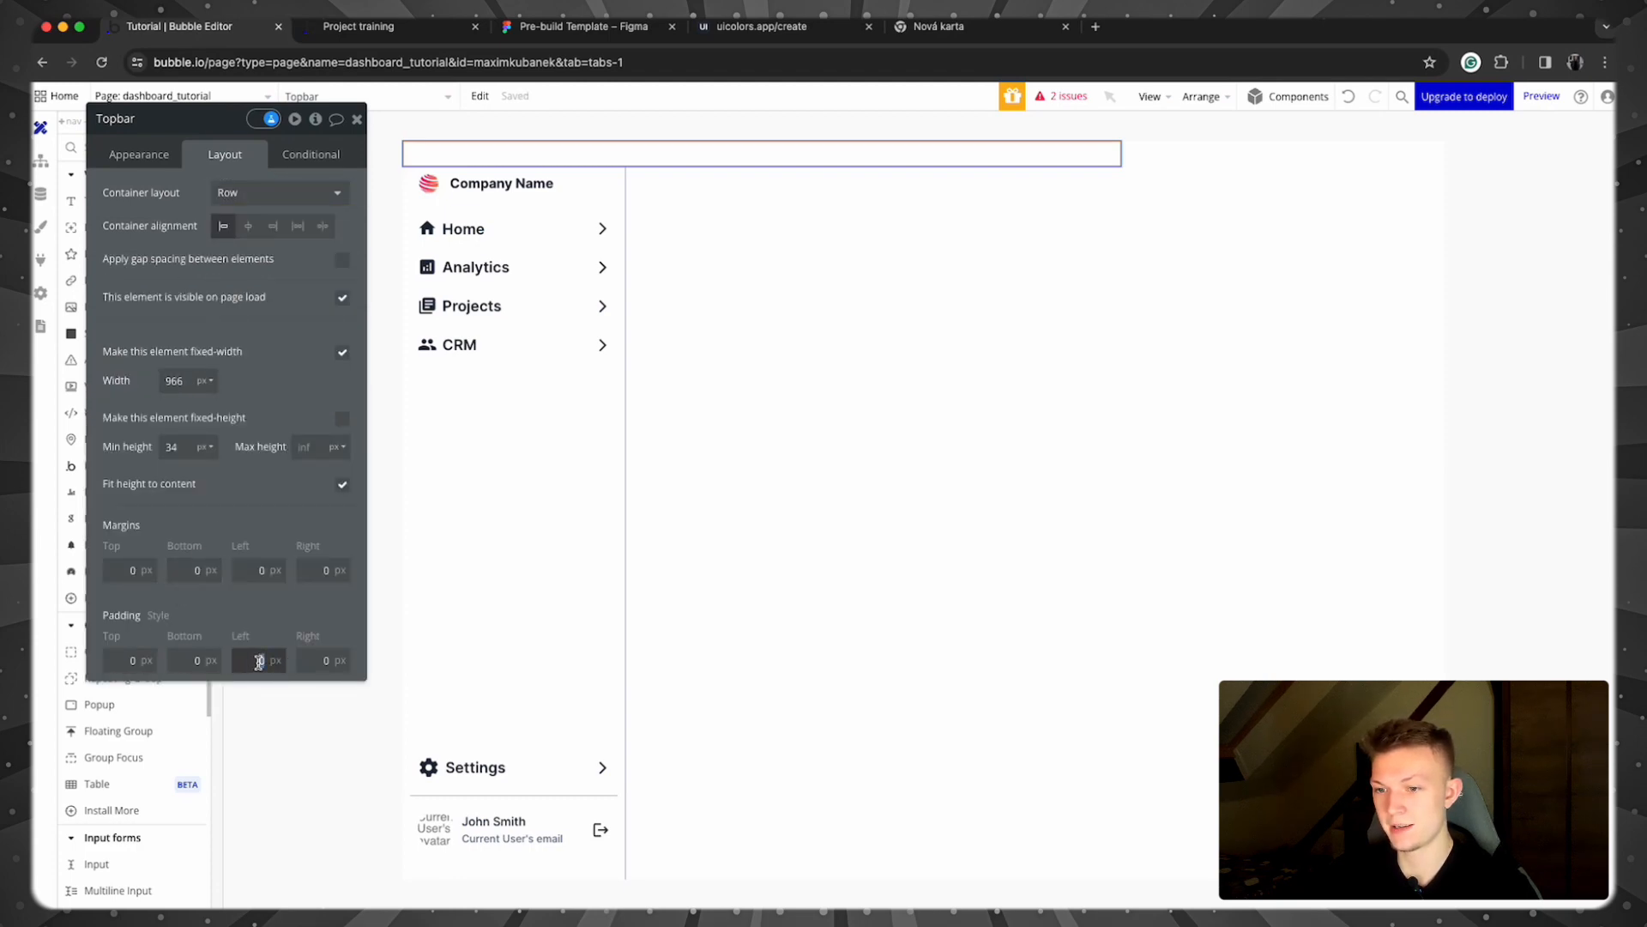
left_click(127, 660)
type("1")
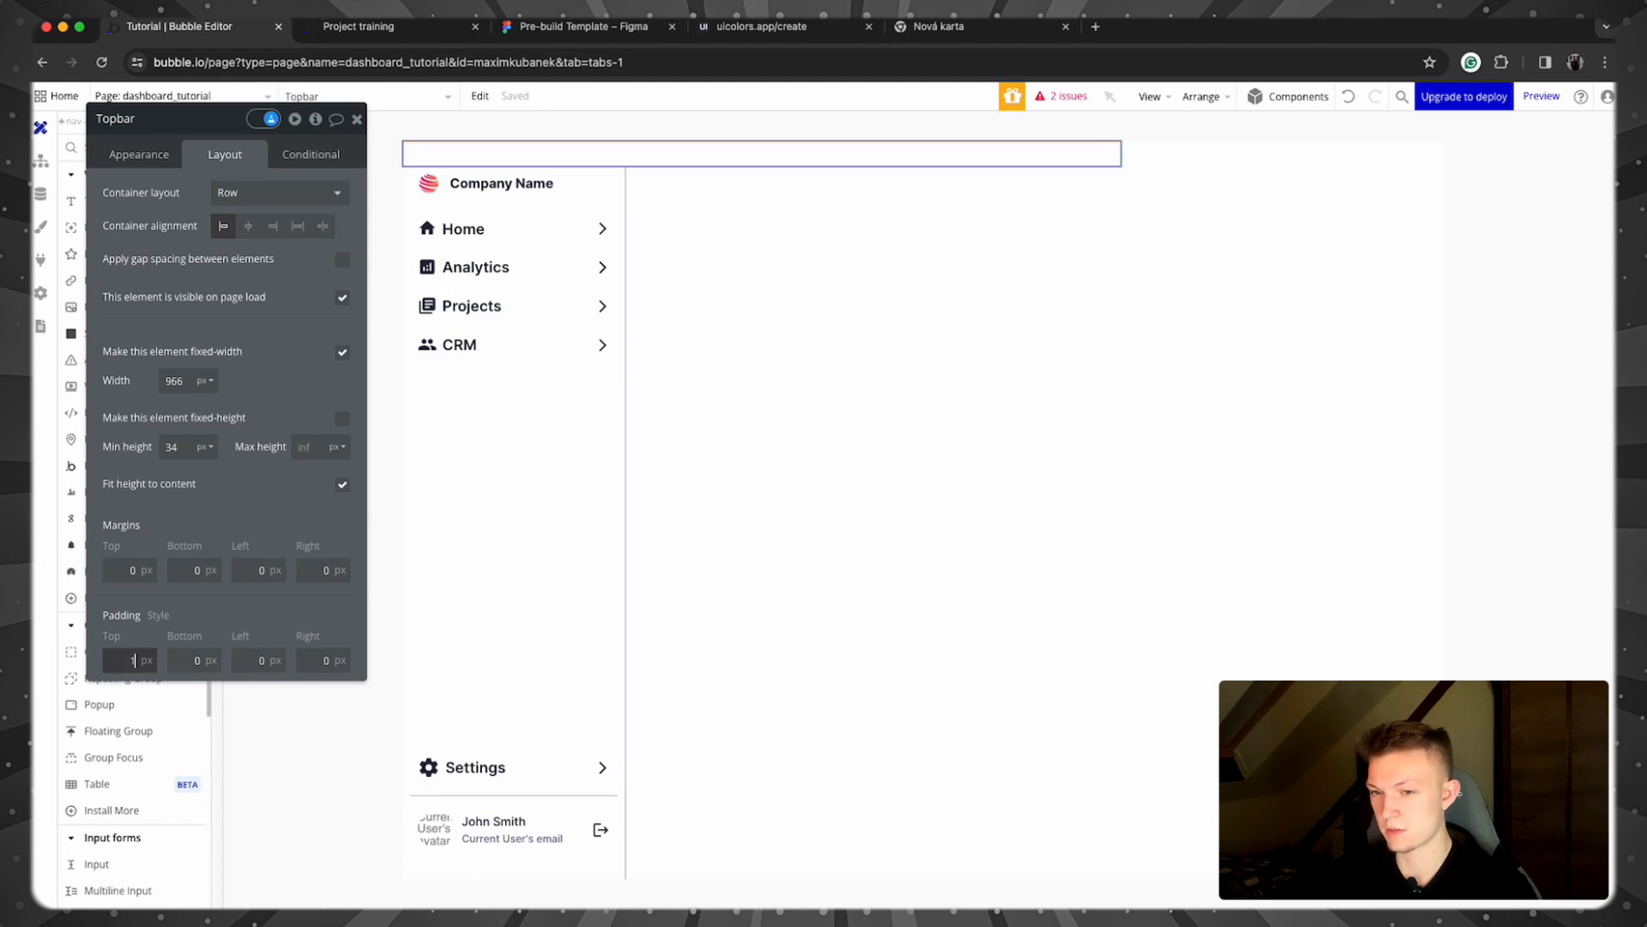
type("0")
key("Tab")
type("1")
left_click(255, 660)
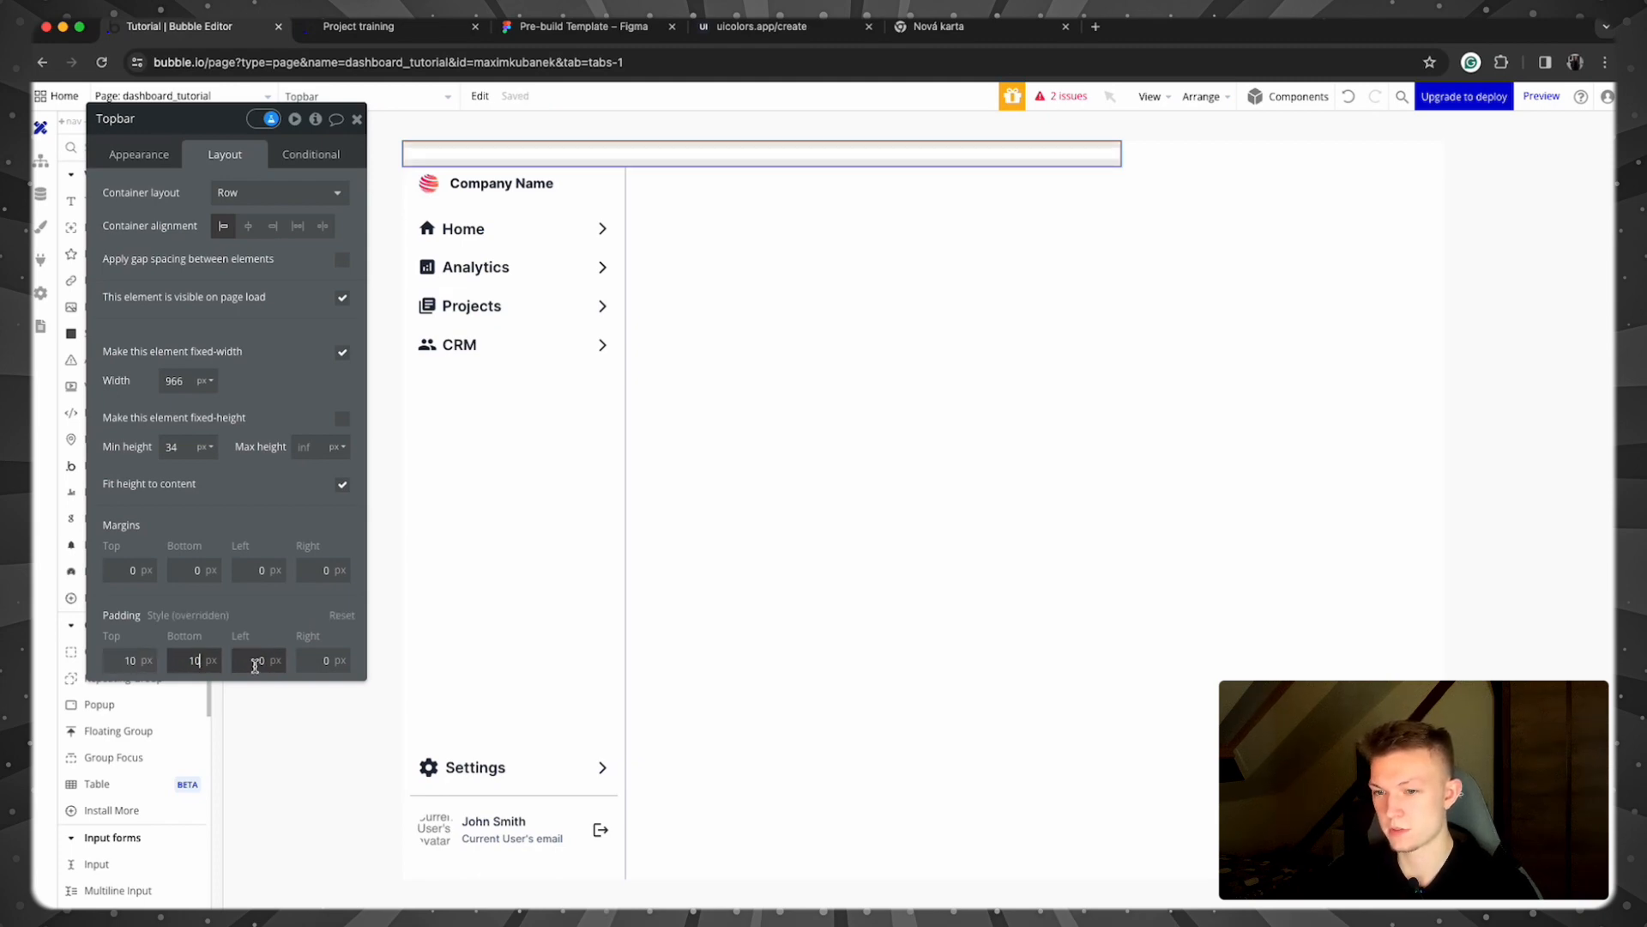
type("20")
key("Tab")
type("20")
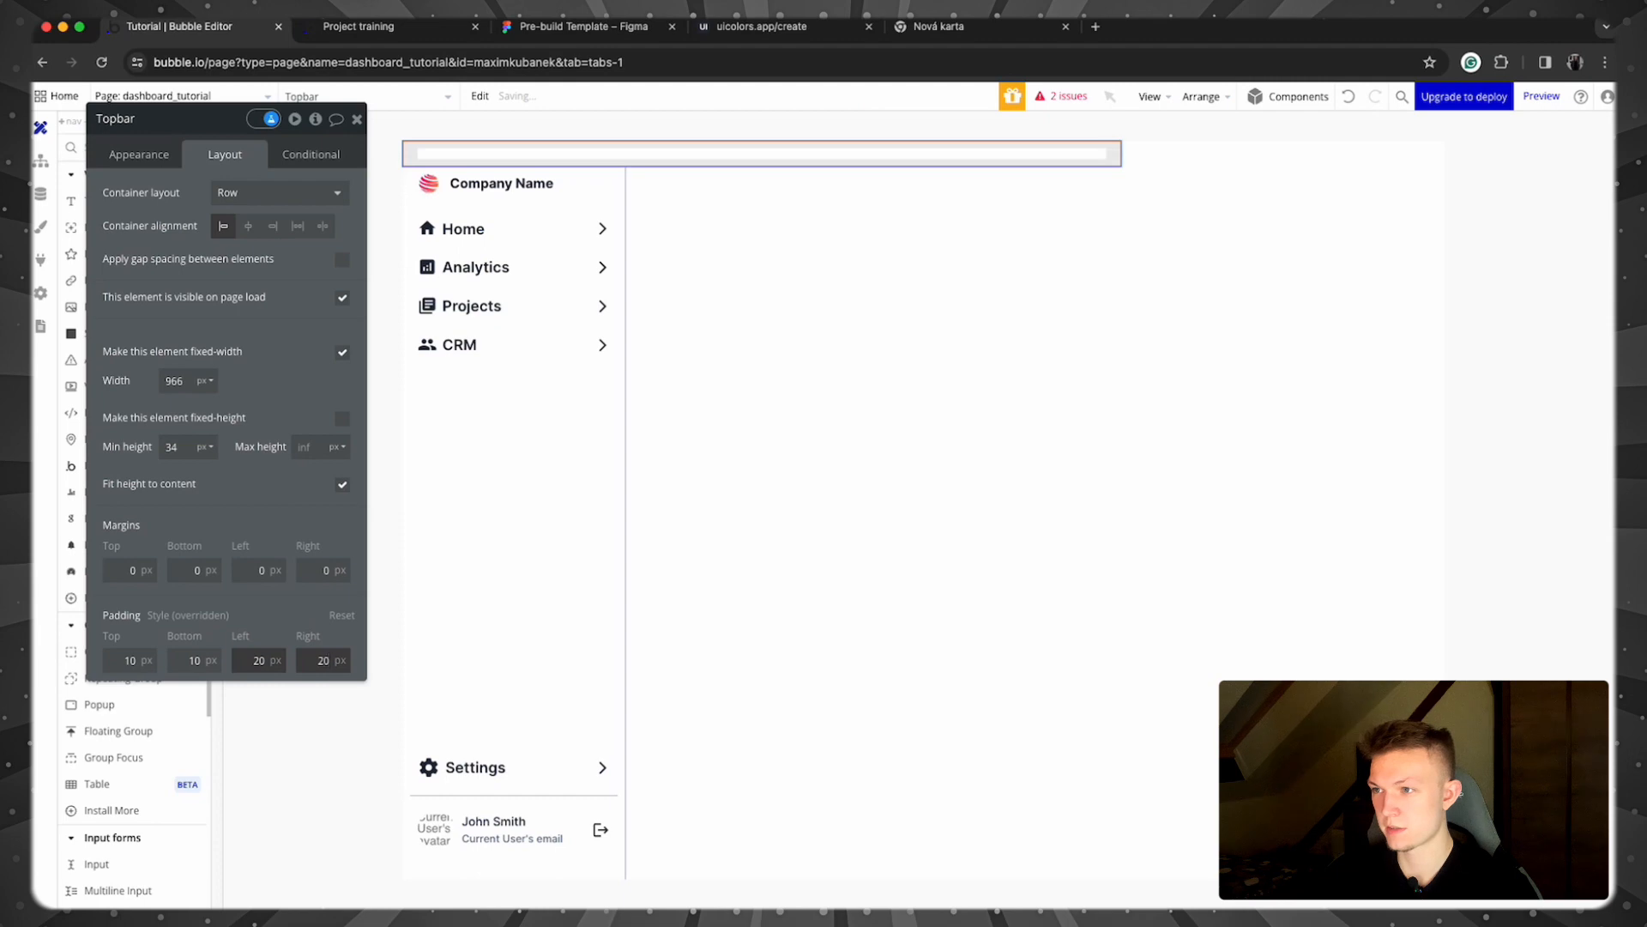
double_click(191, 659)
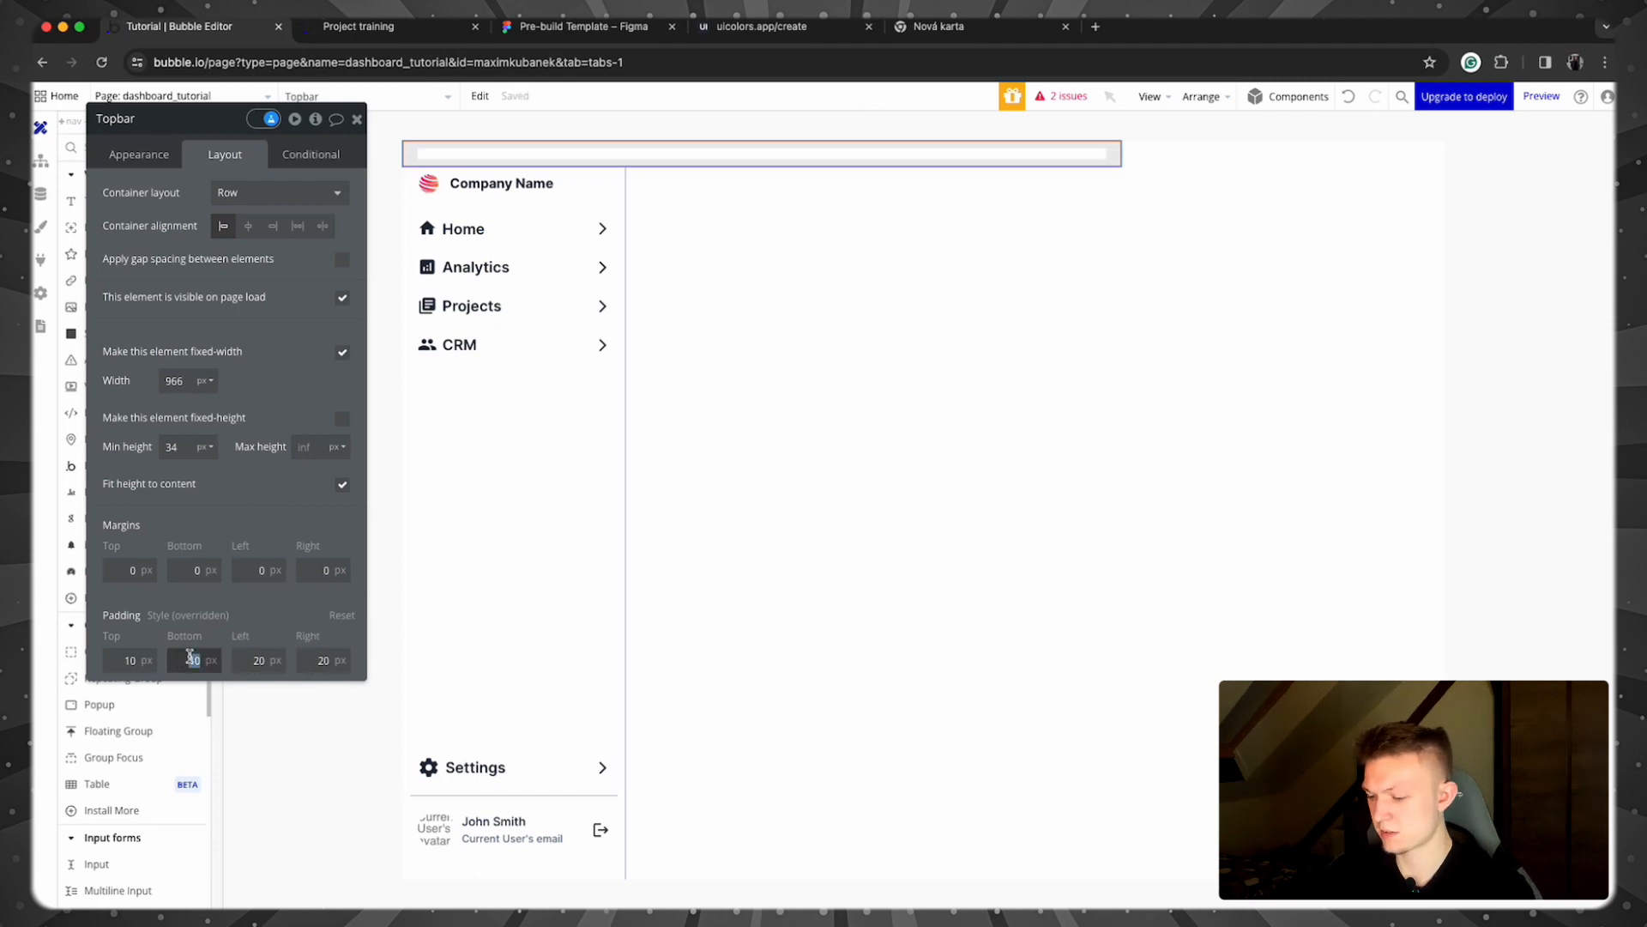
type("0")
double_click(117, 659)
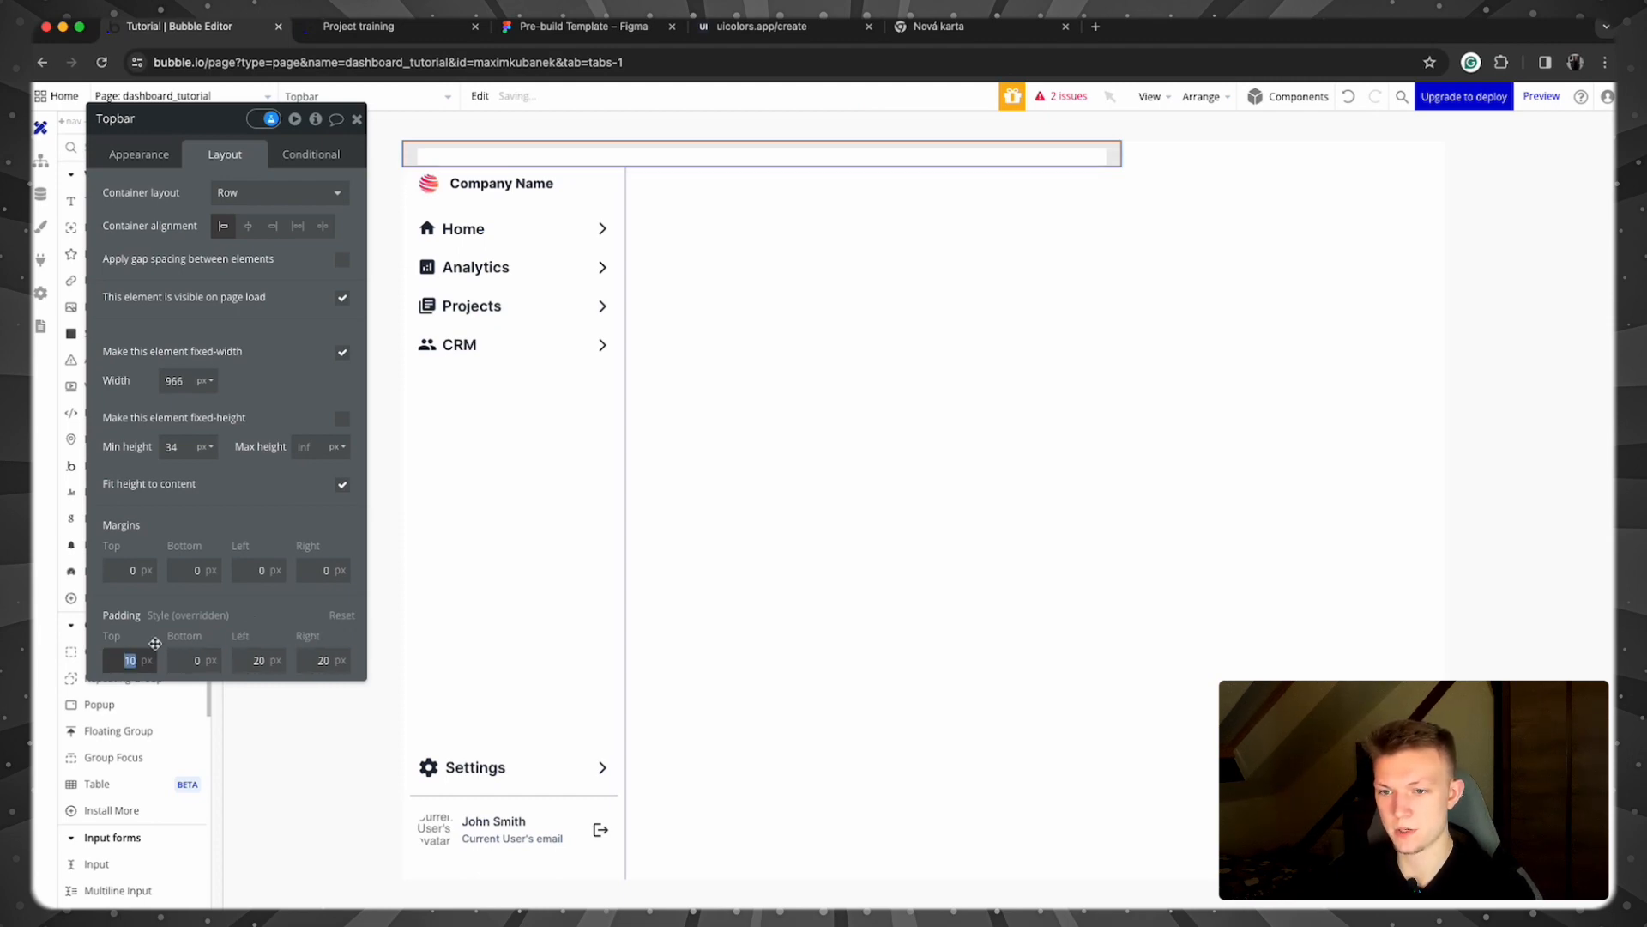
type("0")
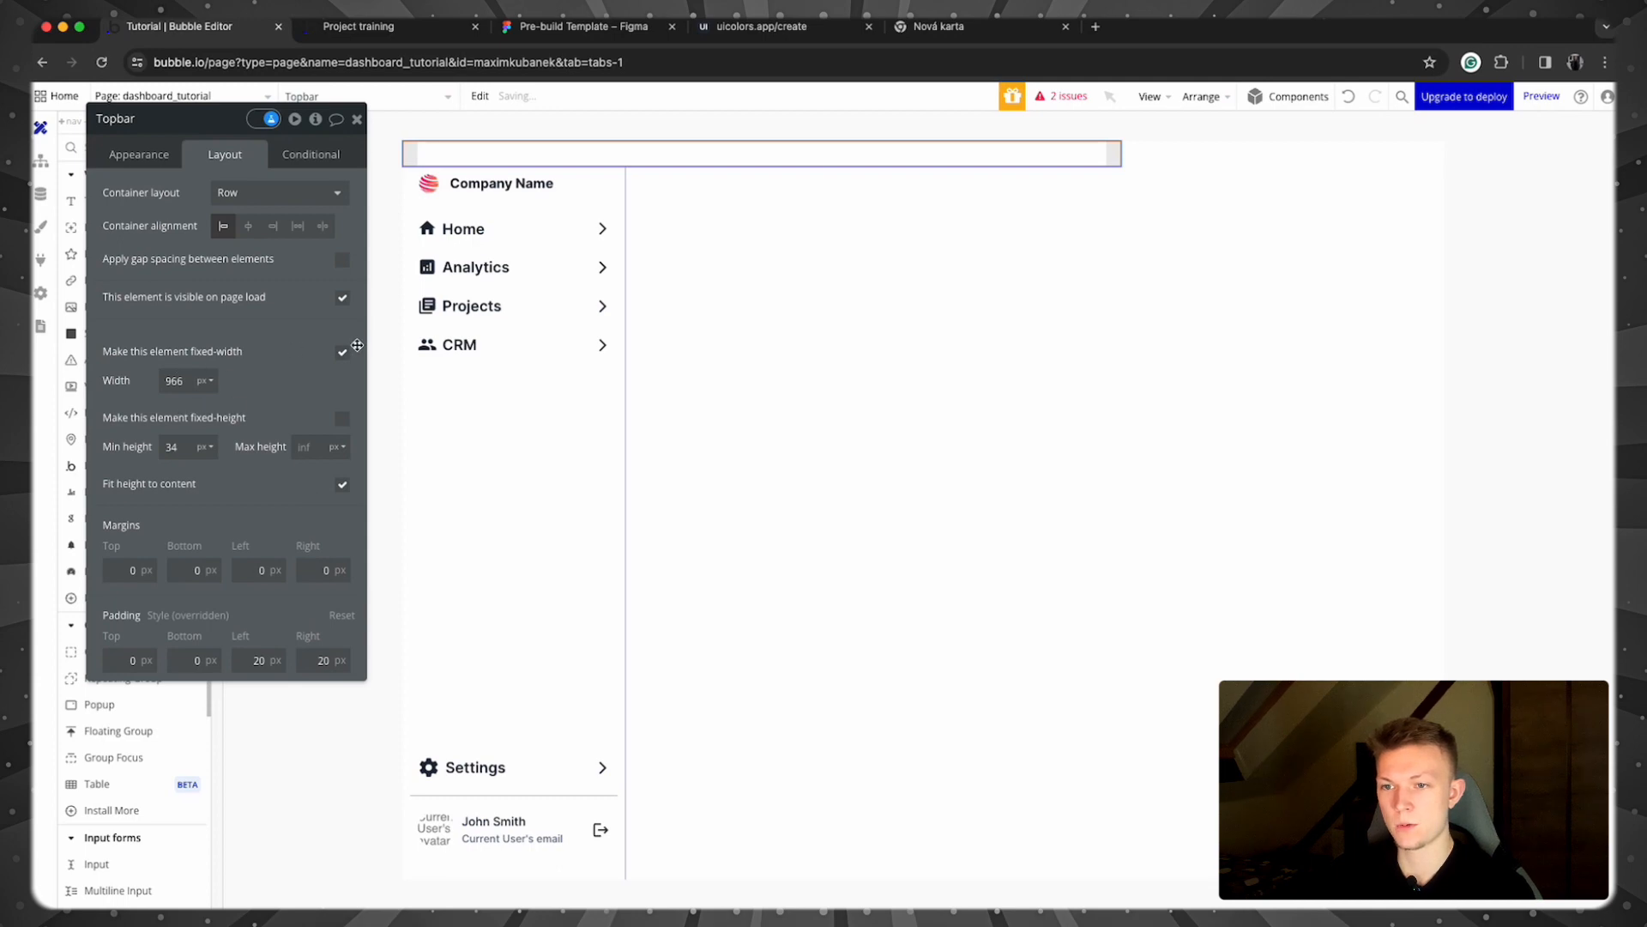
Step: Uncheck fixed width, set min width 0 and min height 40, and right-align the contents
left_click(343, 351)
double_click(176, 380)
type("0")
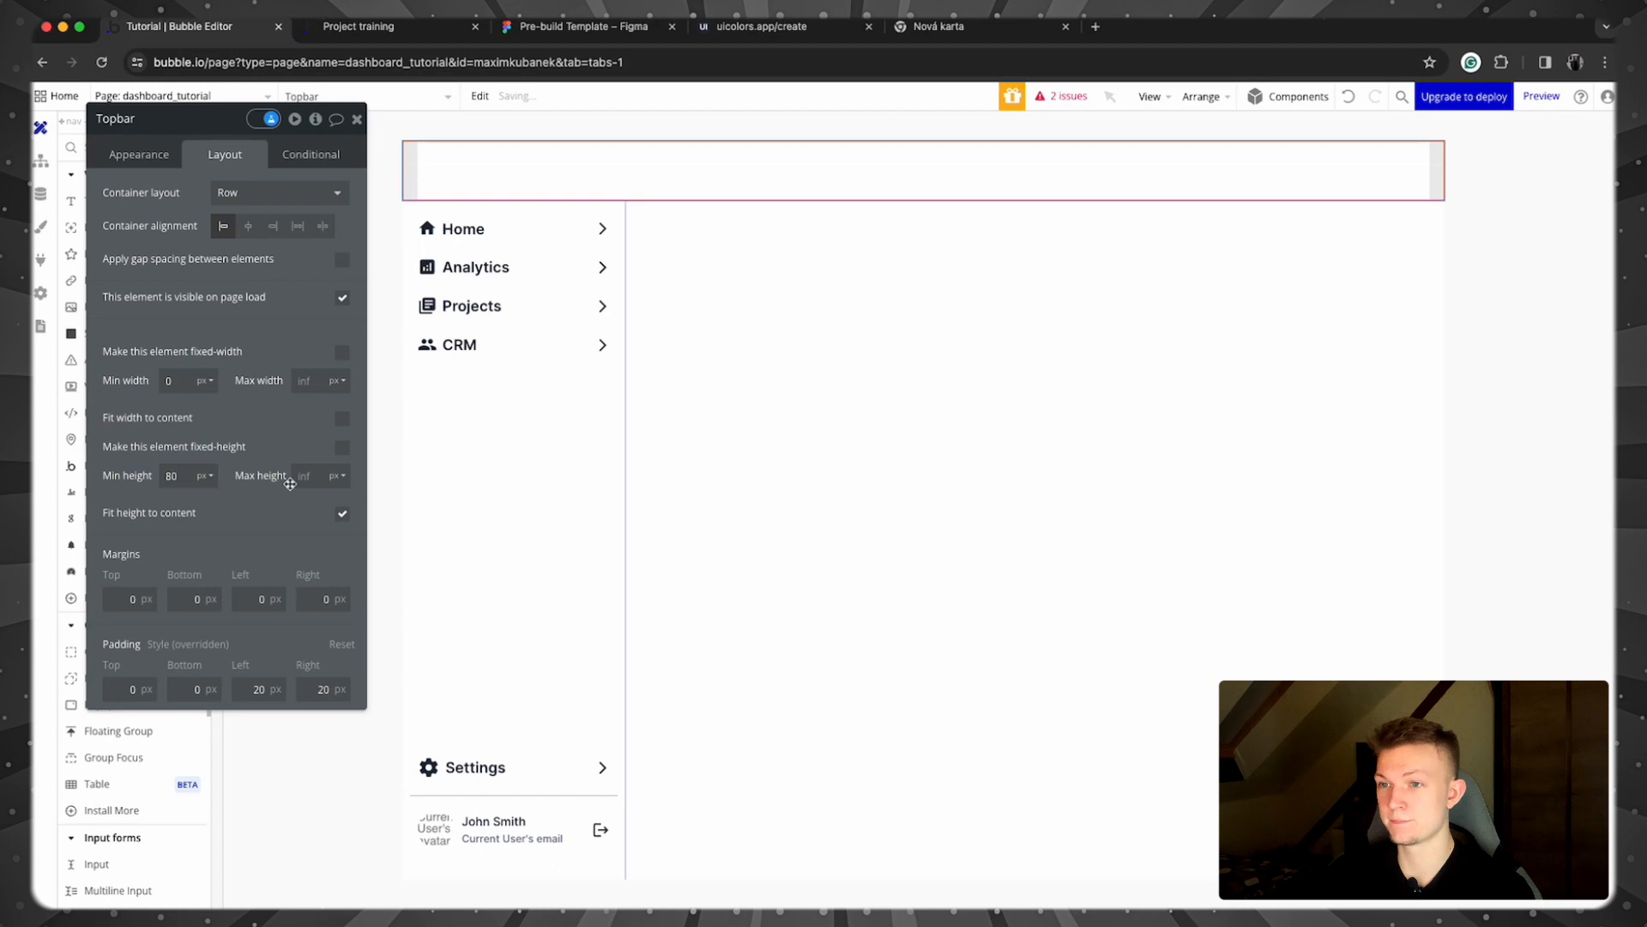
double_click(170, 474)
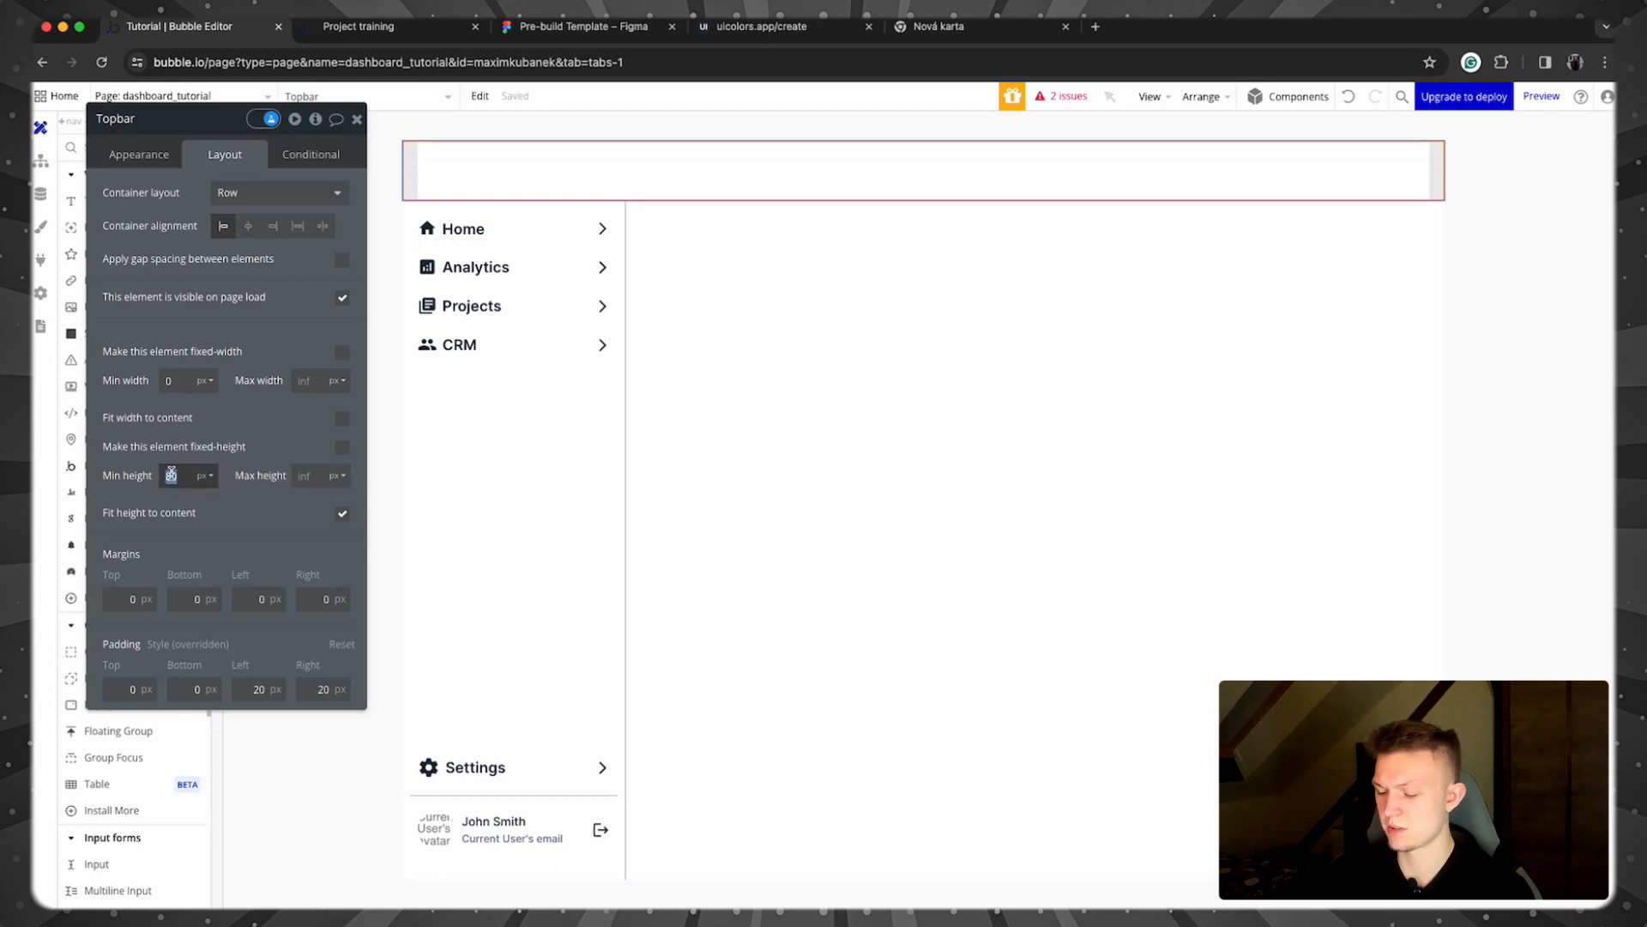
type("50")
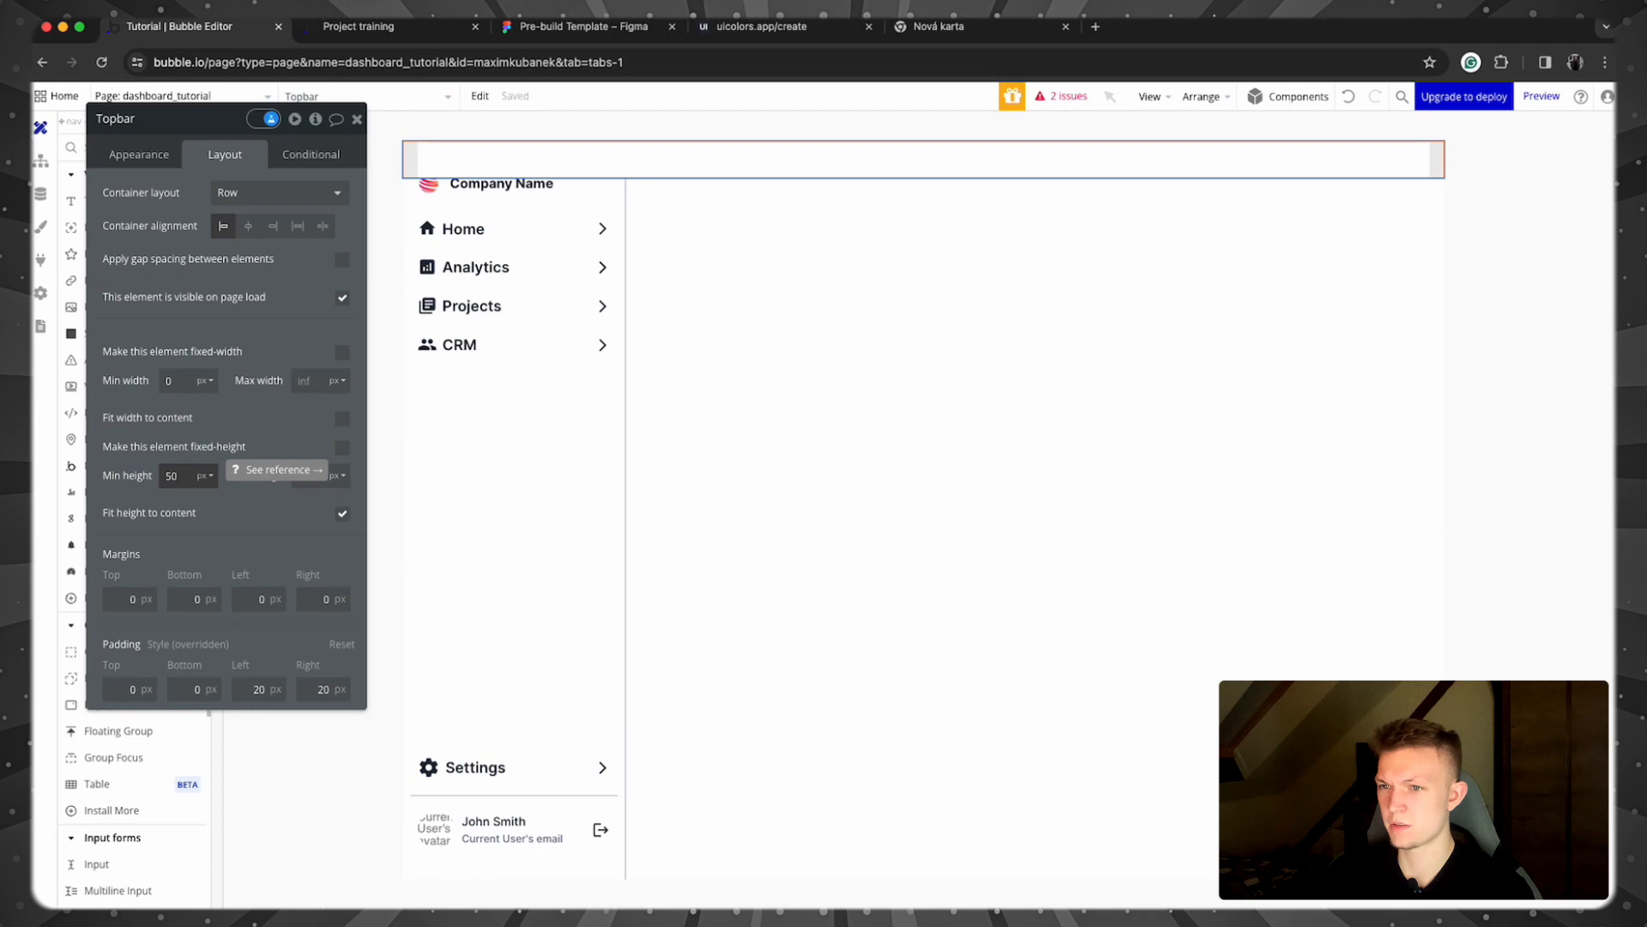
double_click(165, 470)
type("4")
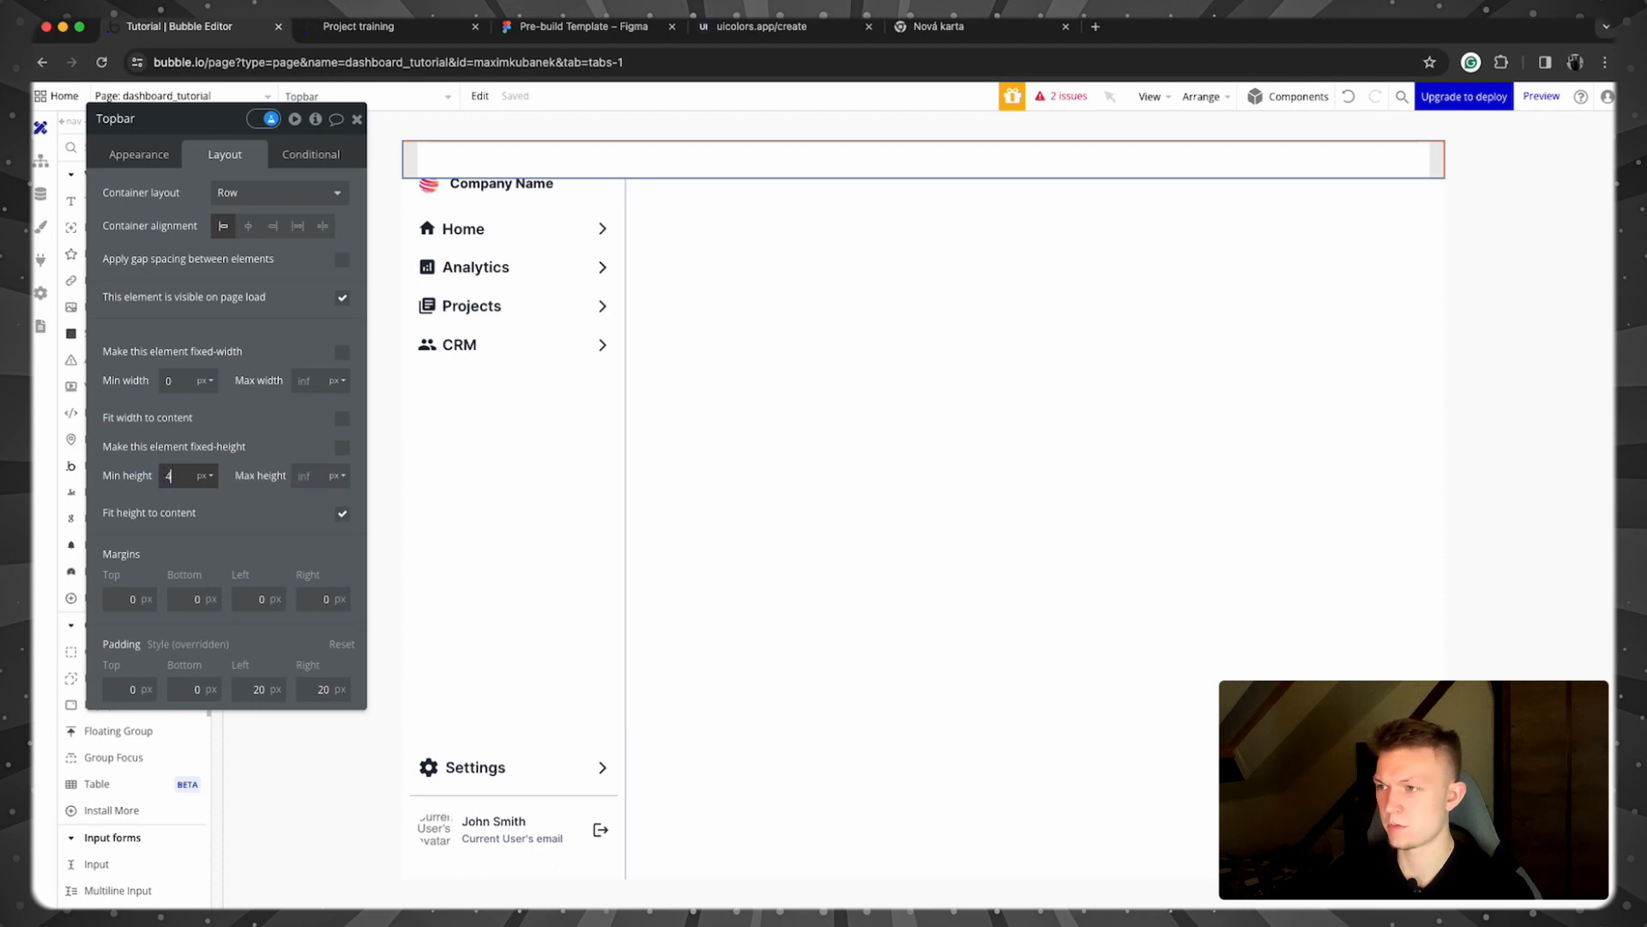
type("0")
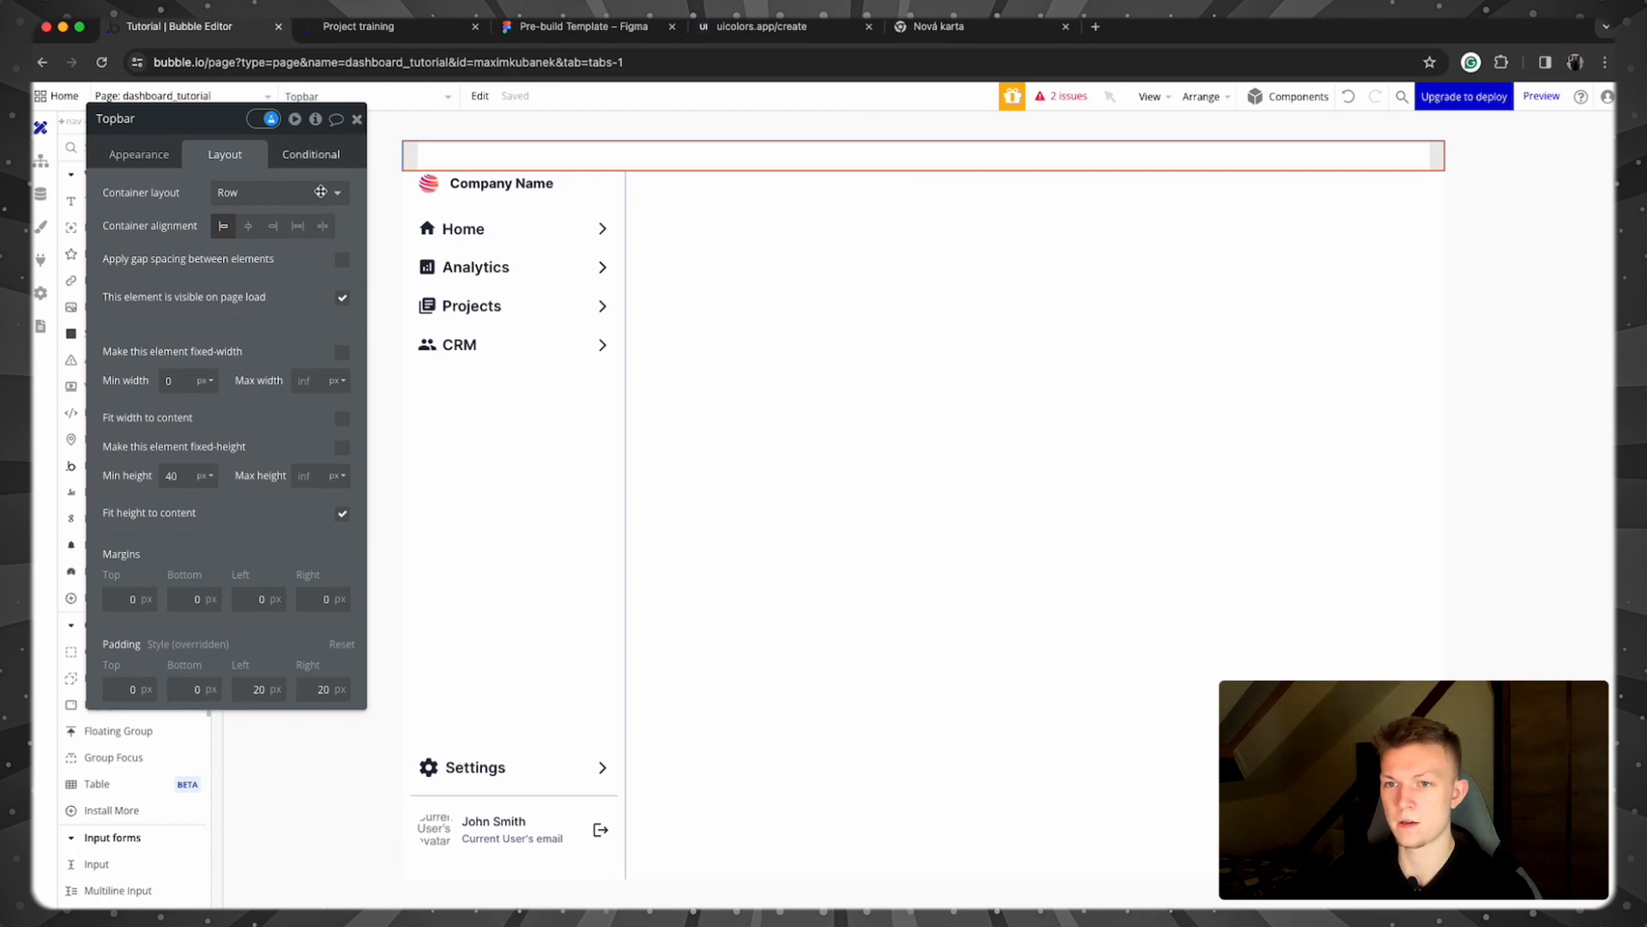
left_click(278, 233)
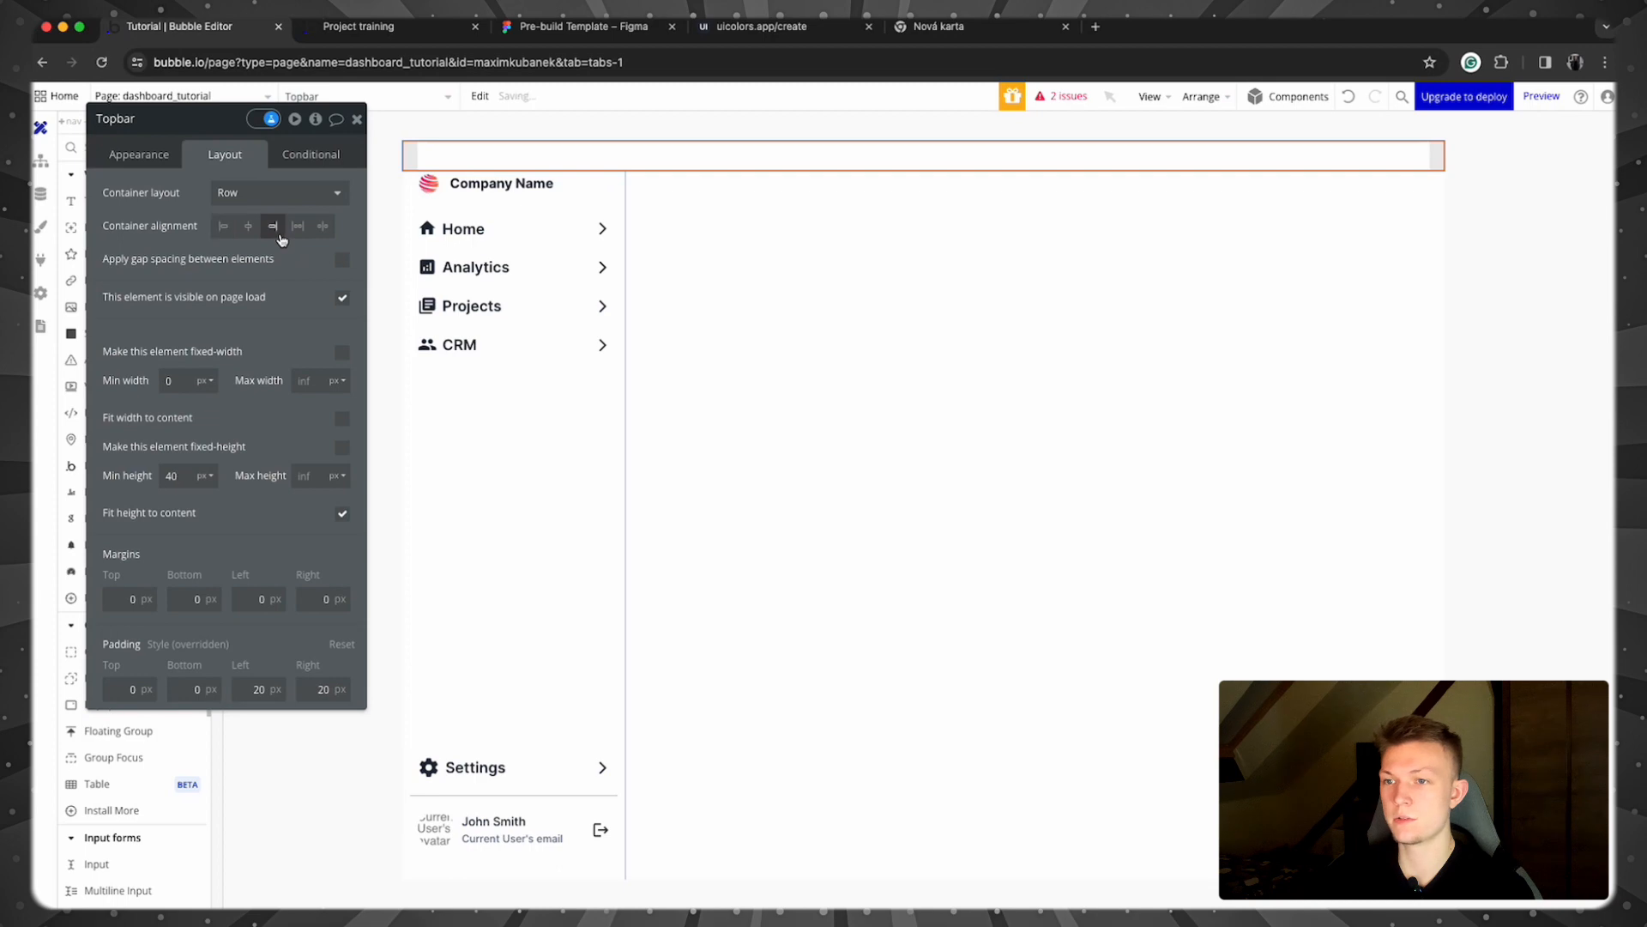
left_click(357, 119)
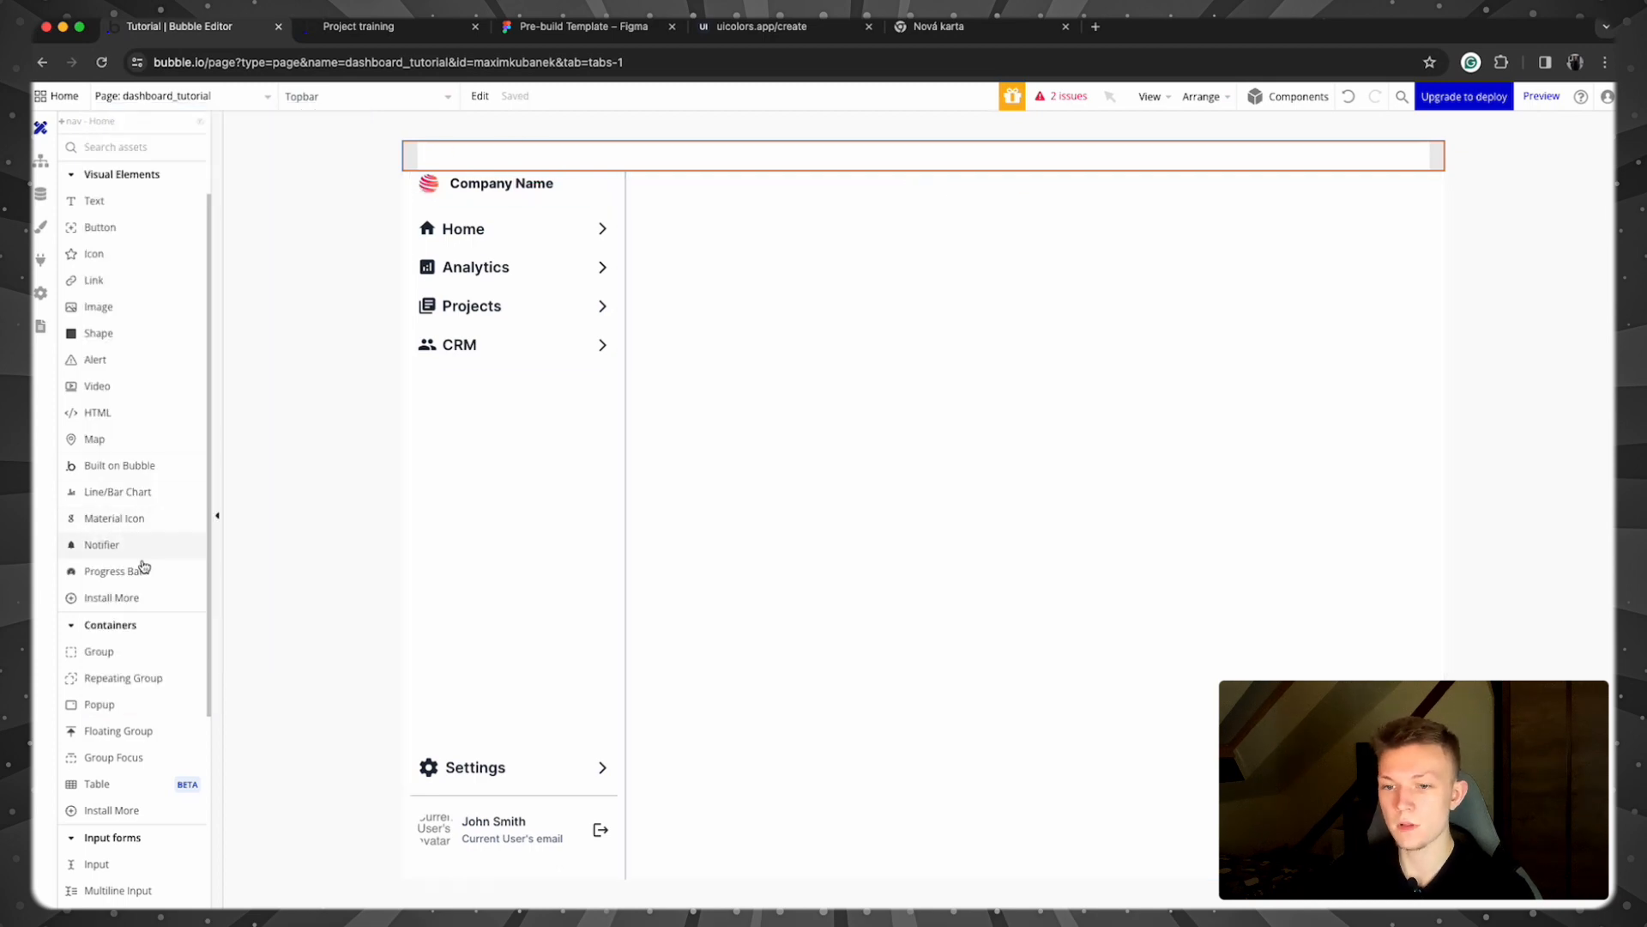
Step: Draw a Material Icon at the Topbar's right end and search the icon list for 'ham'
left_click(146, 742)
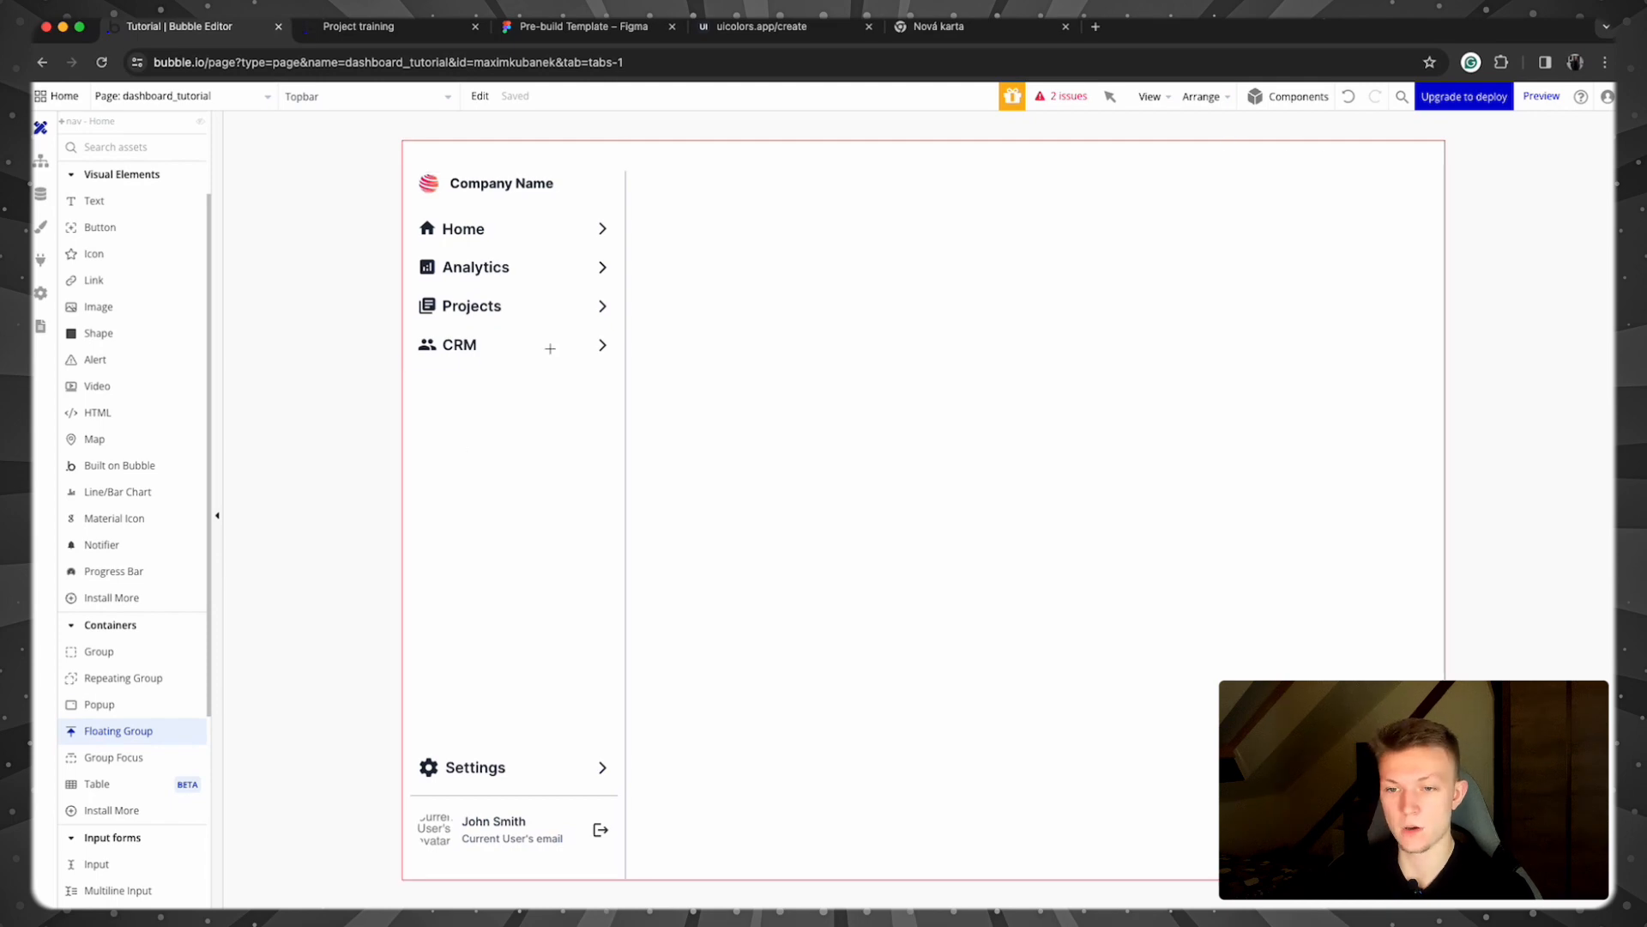
left_click(112, 518)
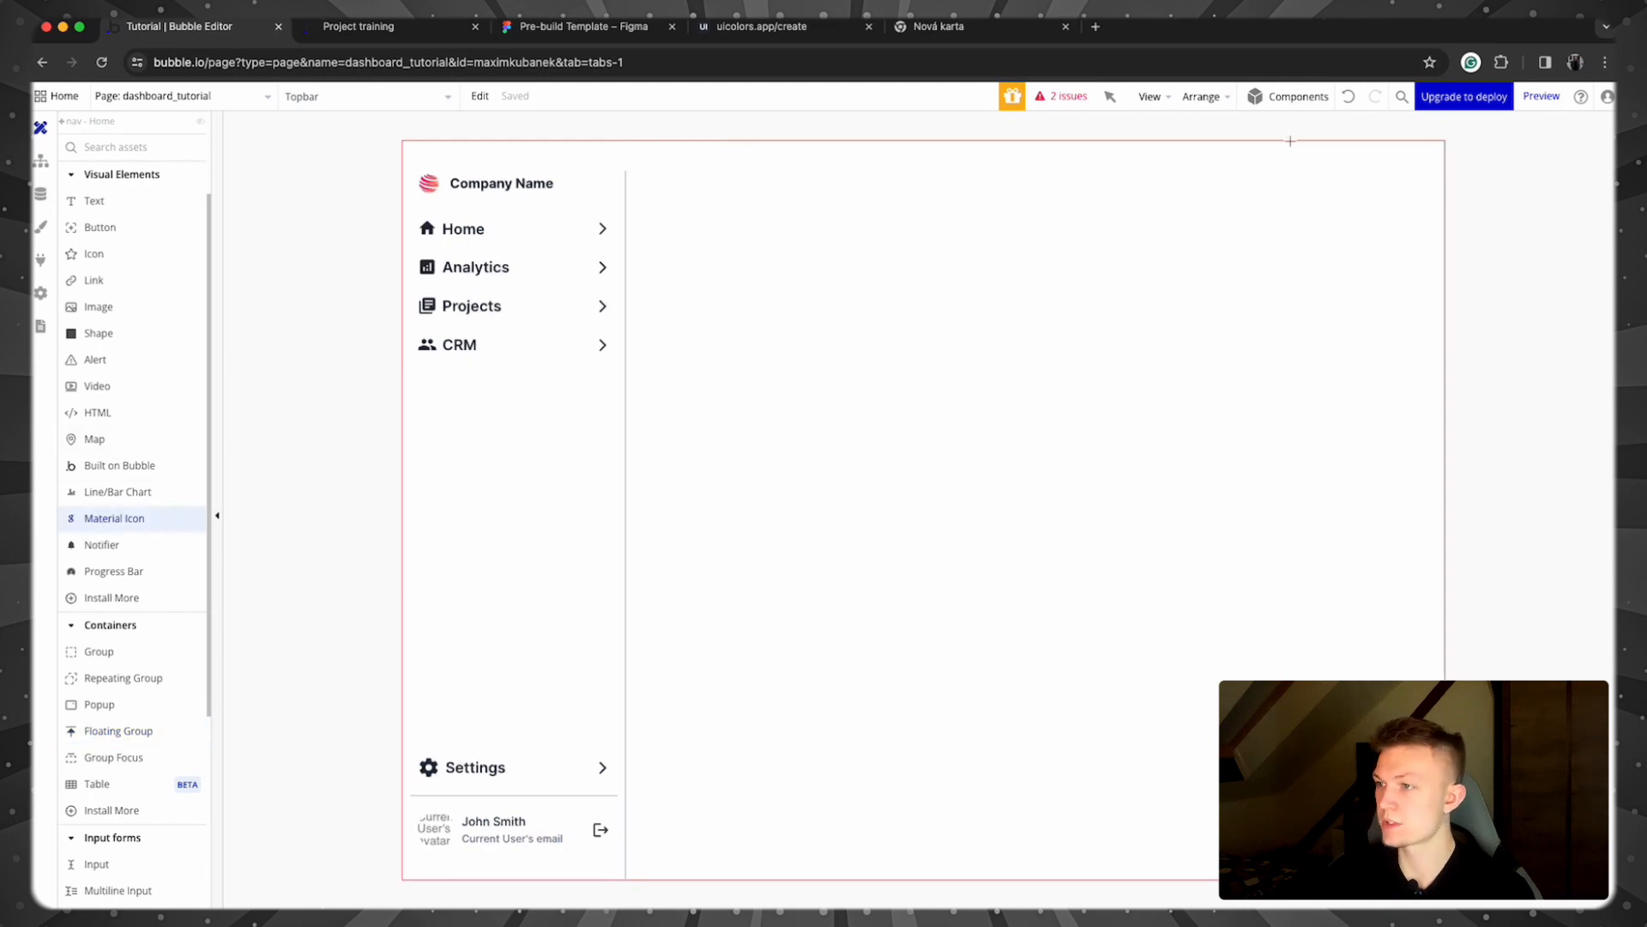
left_click_drag(1313, 151, 1370, 169)
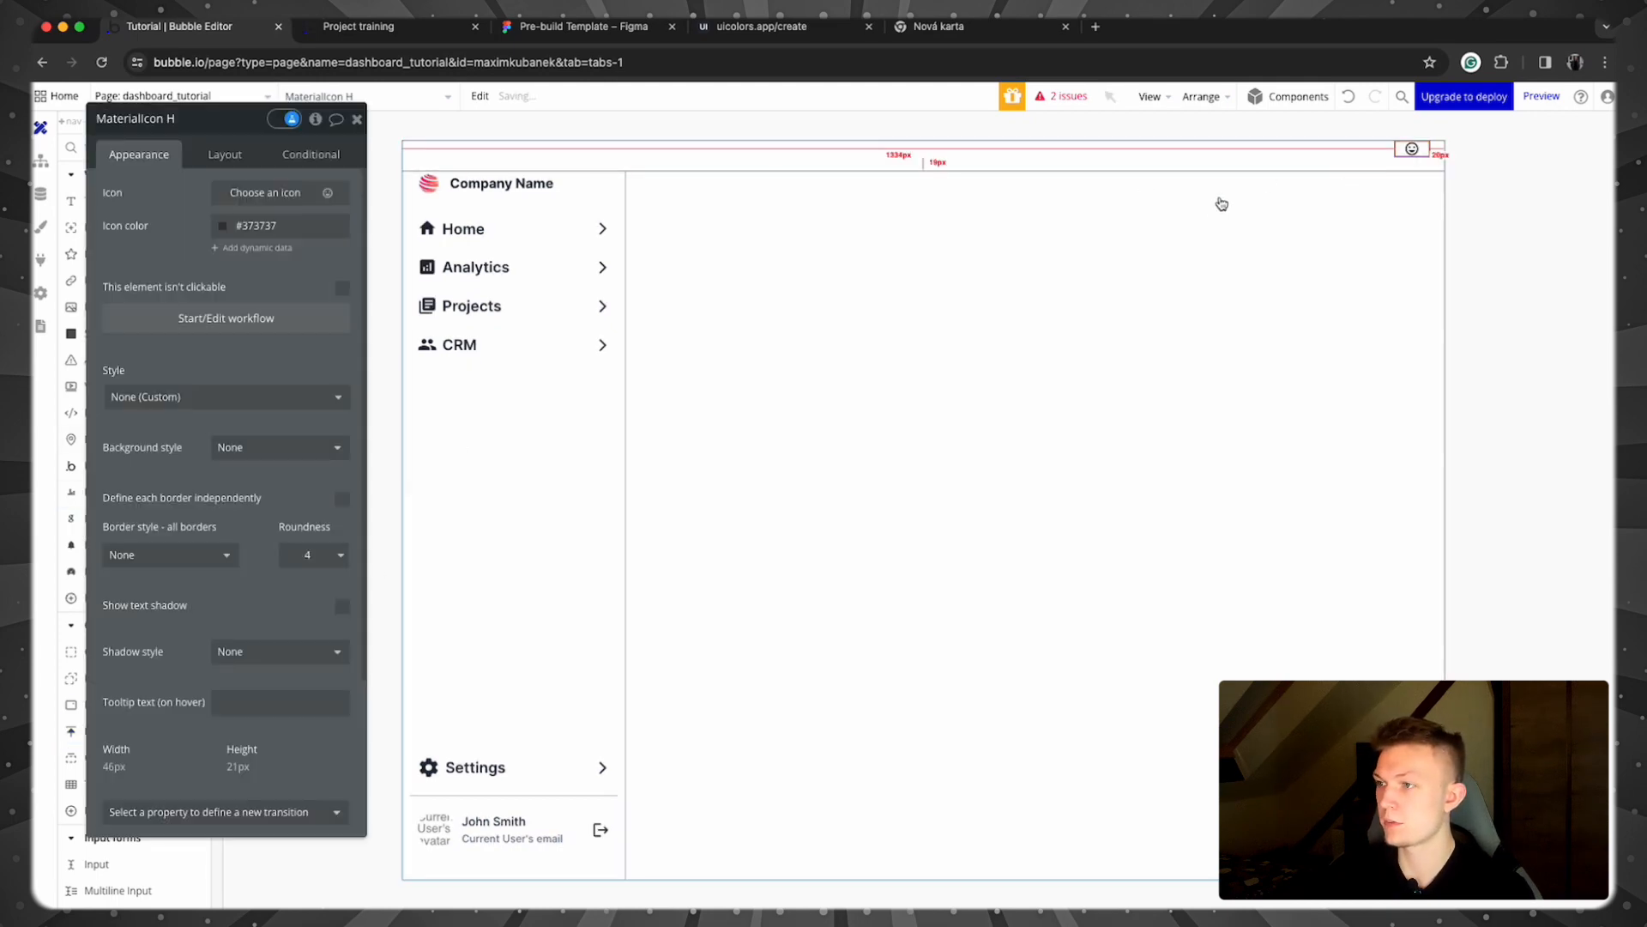
left_click(212, 152)
left_click(146, 157)
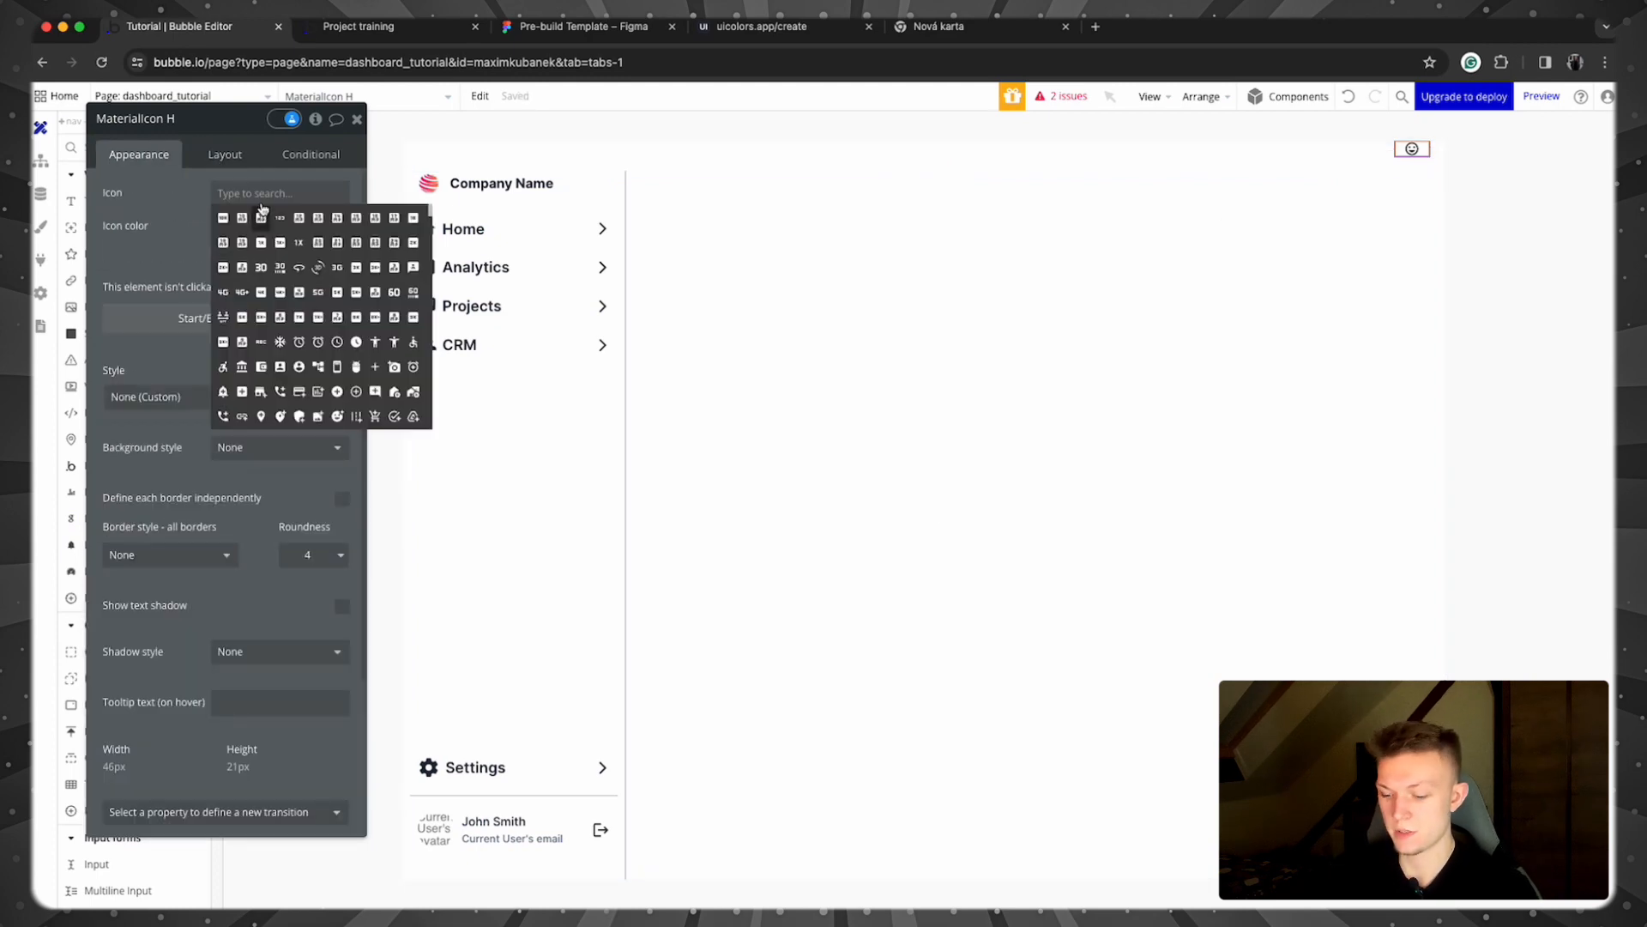
type("ham")
key("BackSpace")
key("BackSpace")
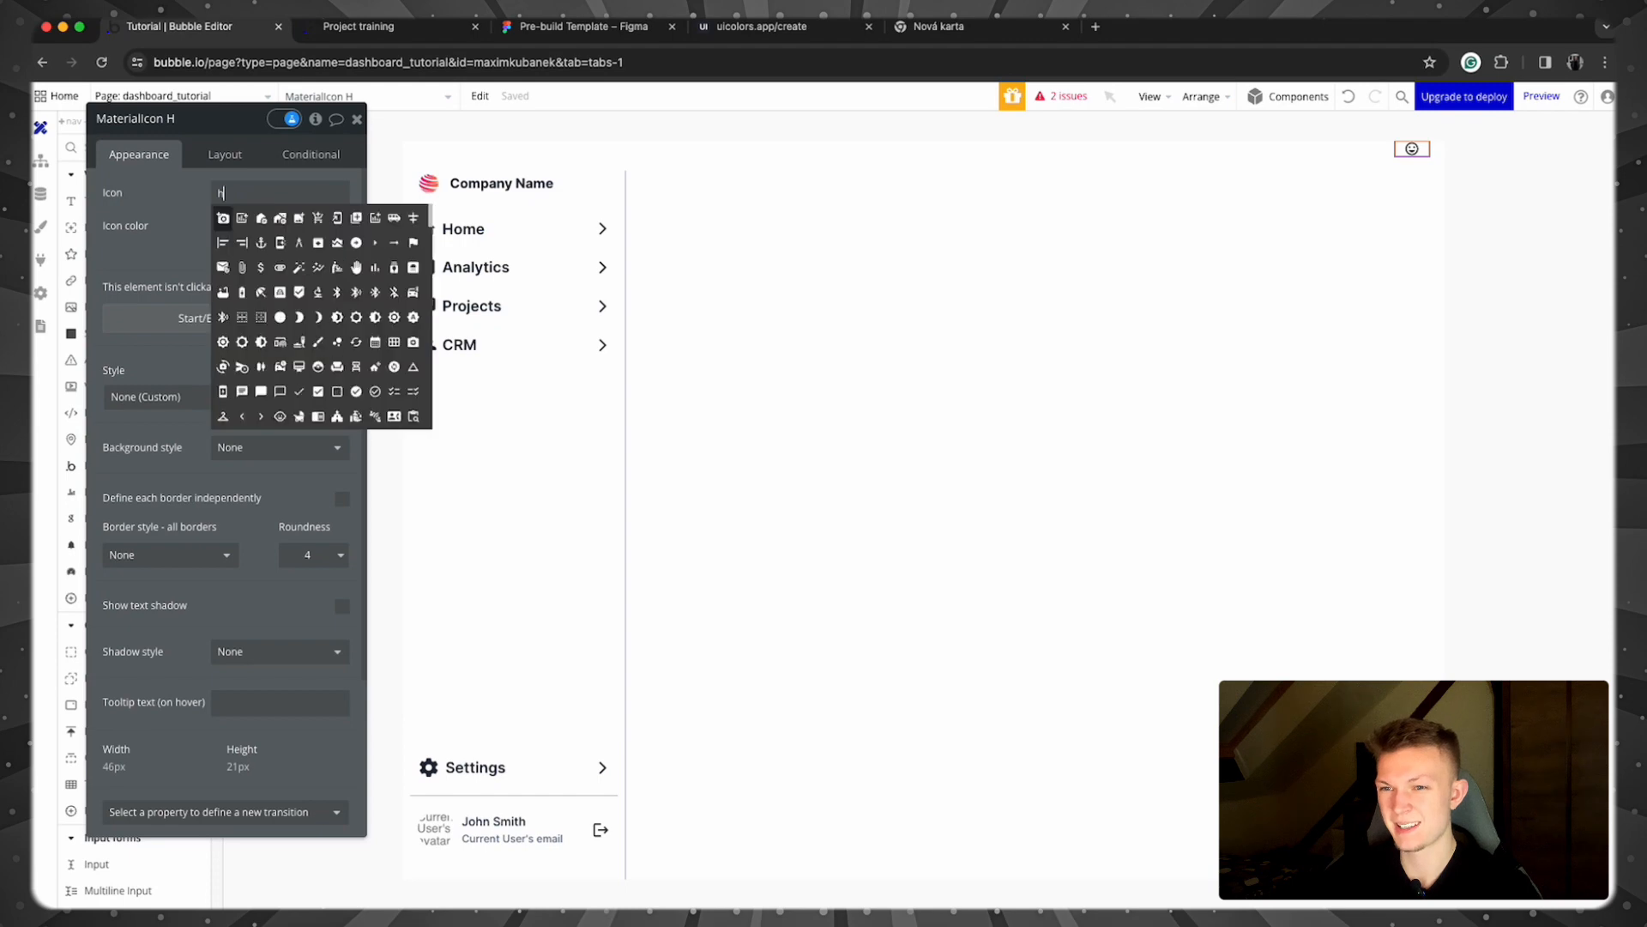
Step: Search Google's Material Symbols for 'hamburg' to learn the icon is called Menu
left_click(995, 27)
type("google material incon")
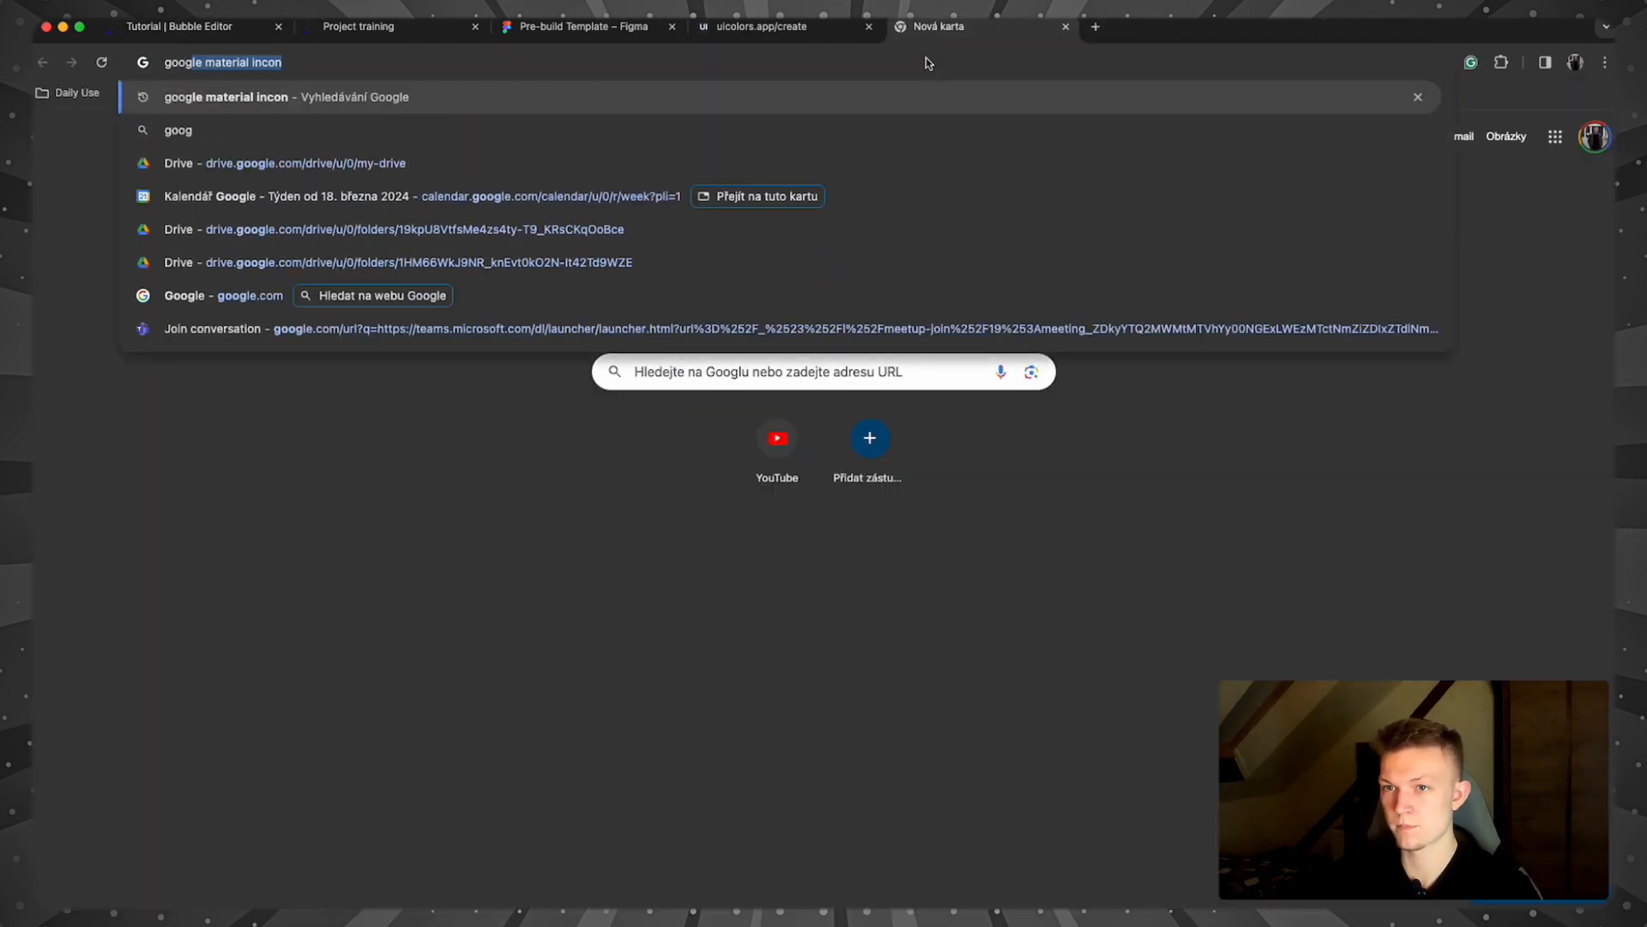
key("Return")
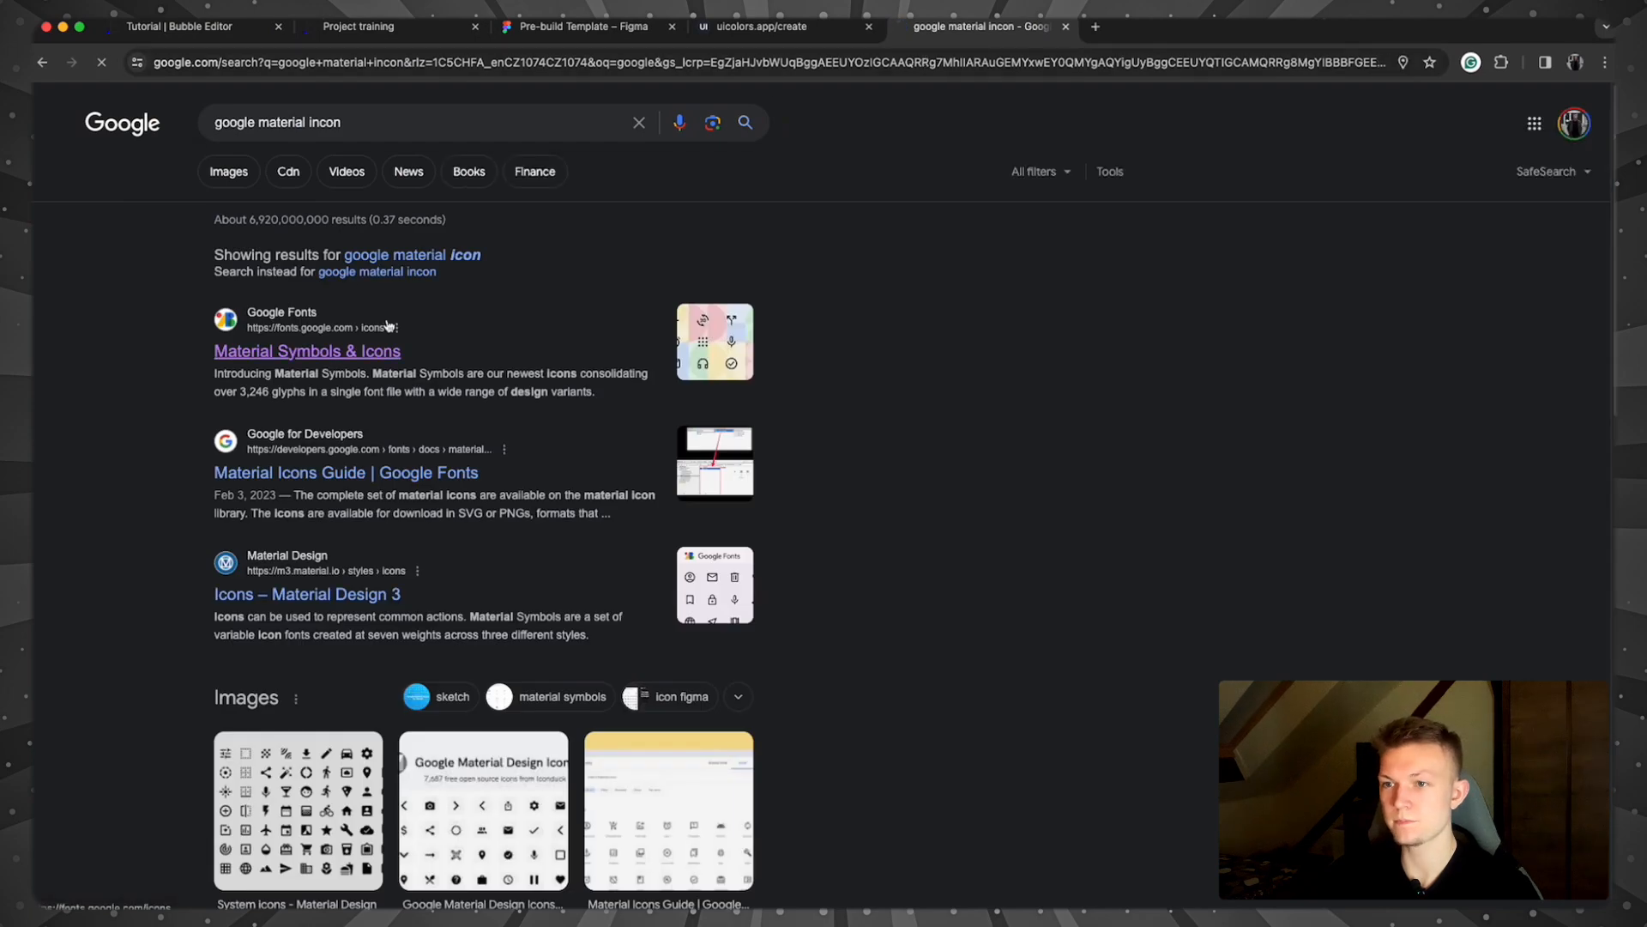
left_click(343, 351)
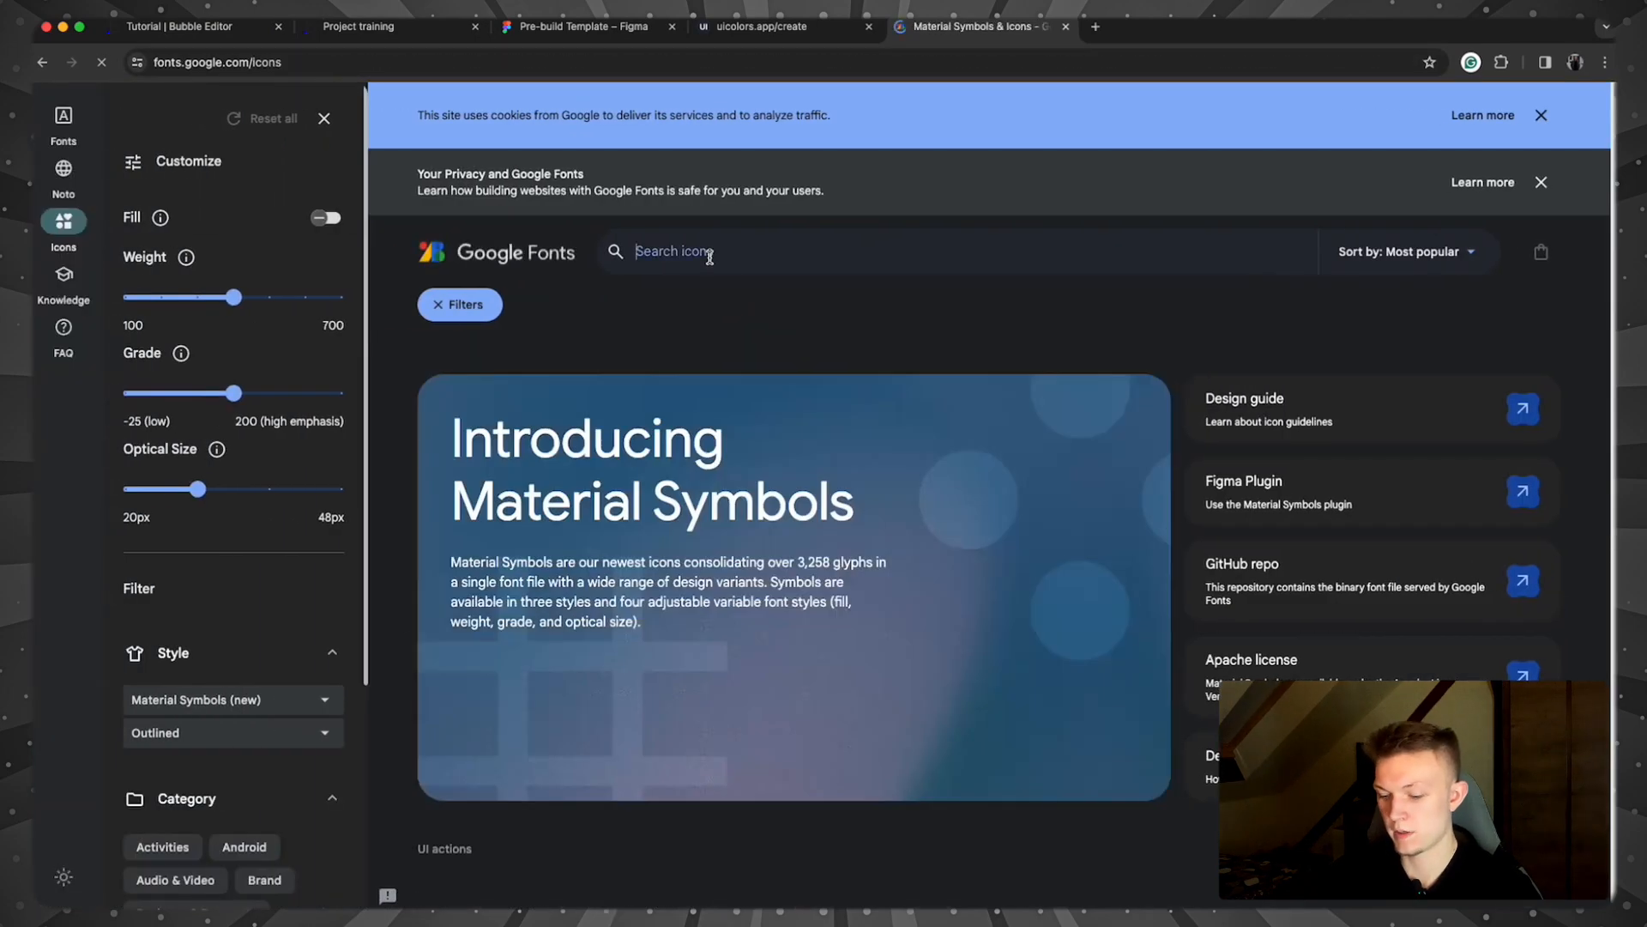
type("hamburg")
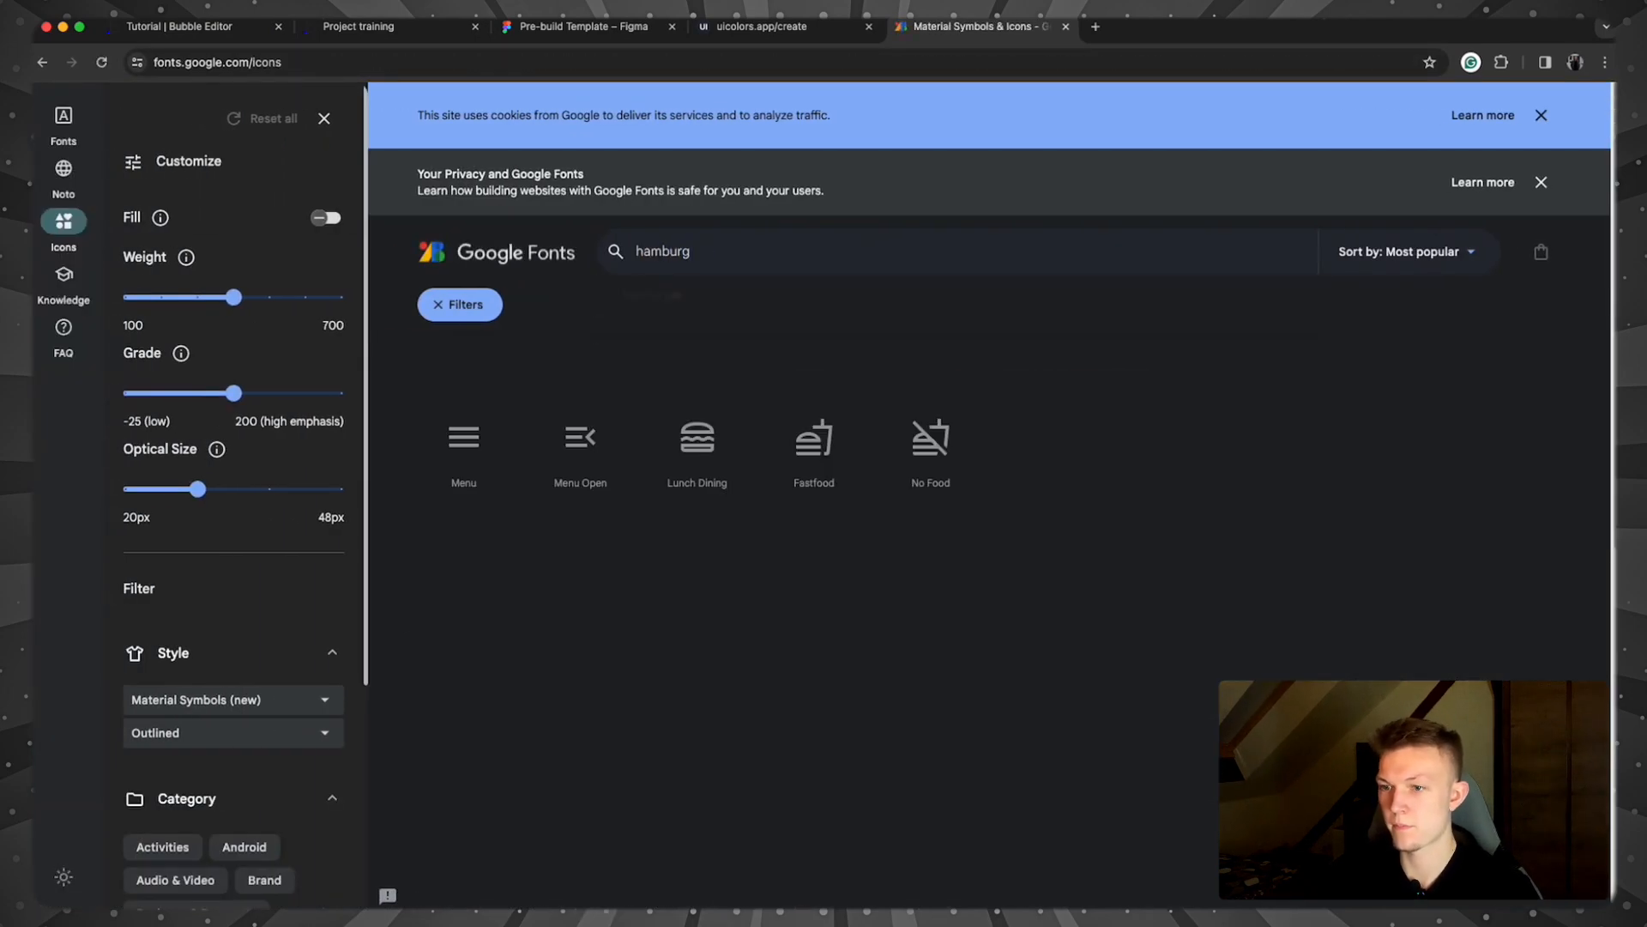
left_click(180, 26)
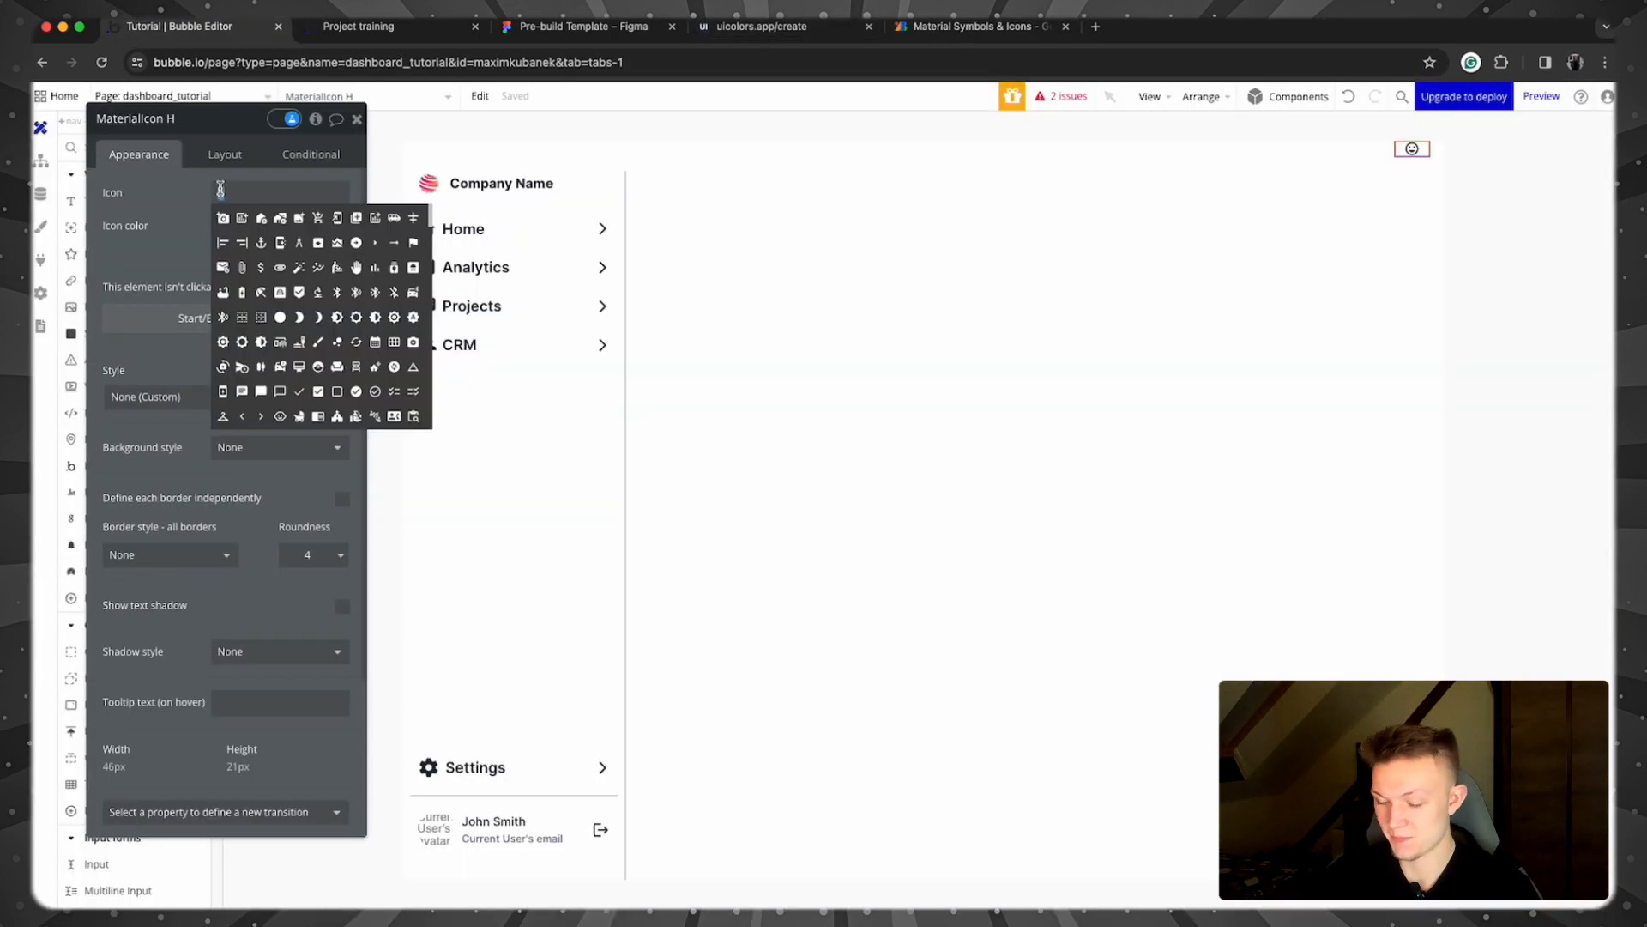
Step: Set the icon to the Menu symbol and give it a dark colour
type("menu")
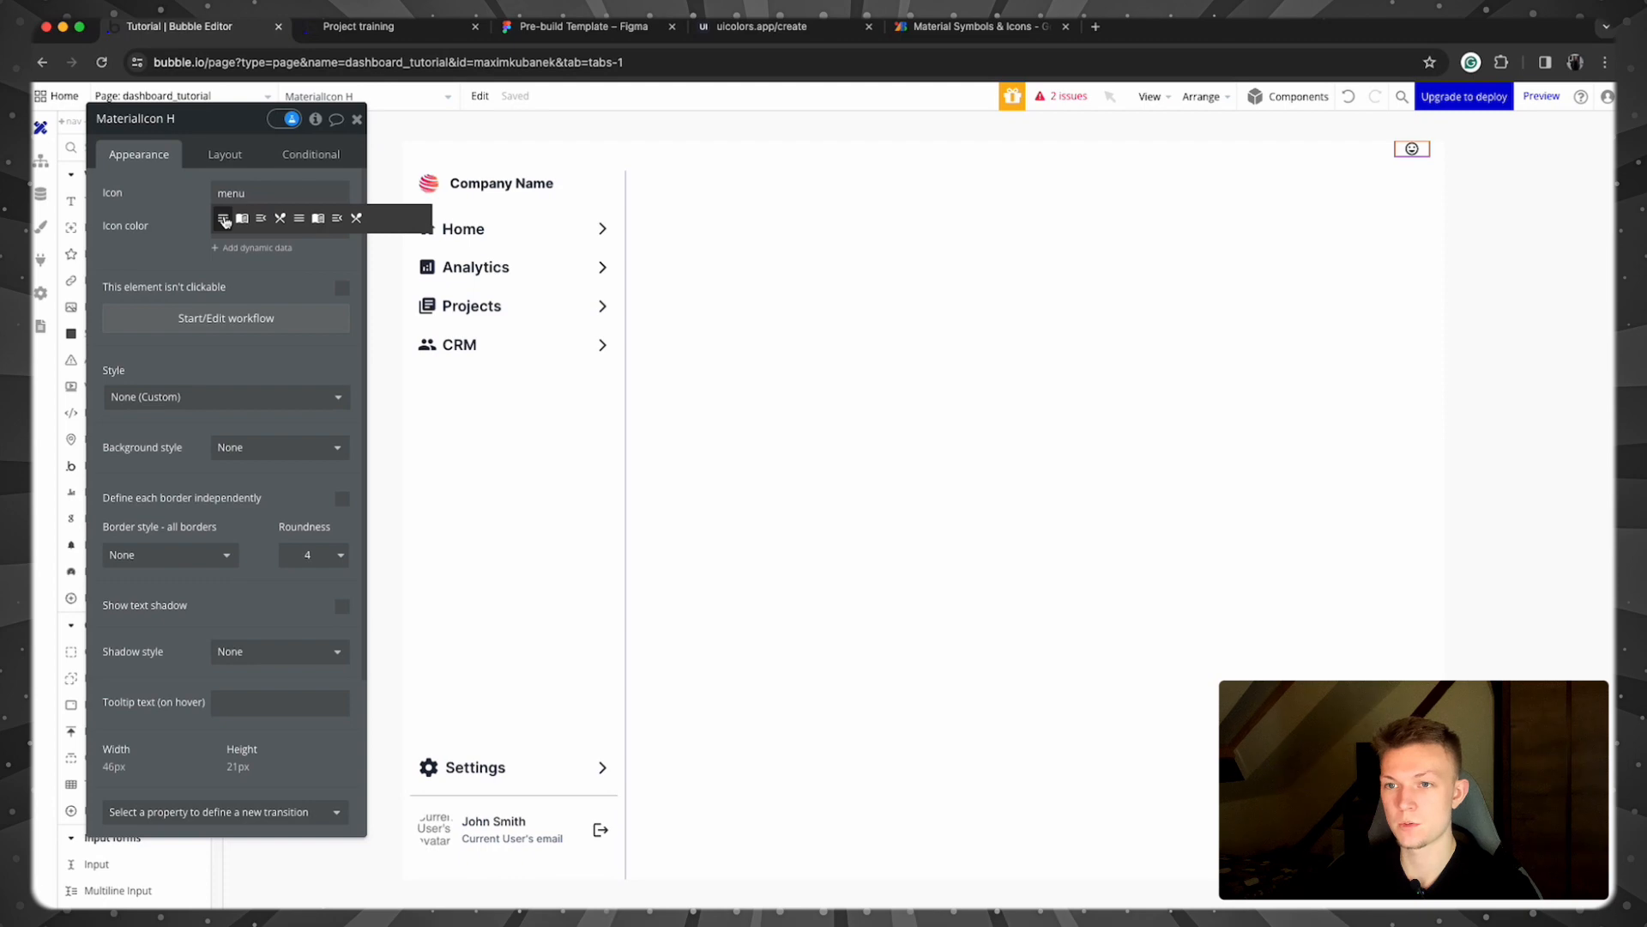
left_click(224, 220)
left_click(211, 165)
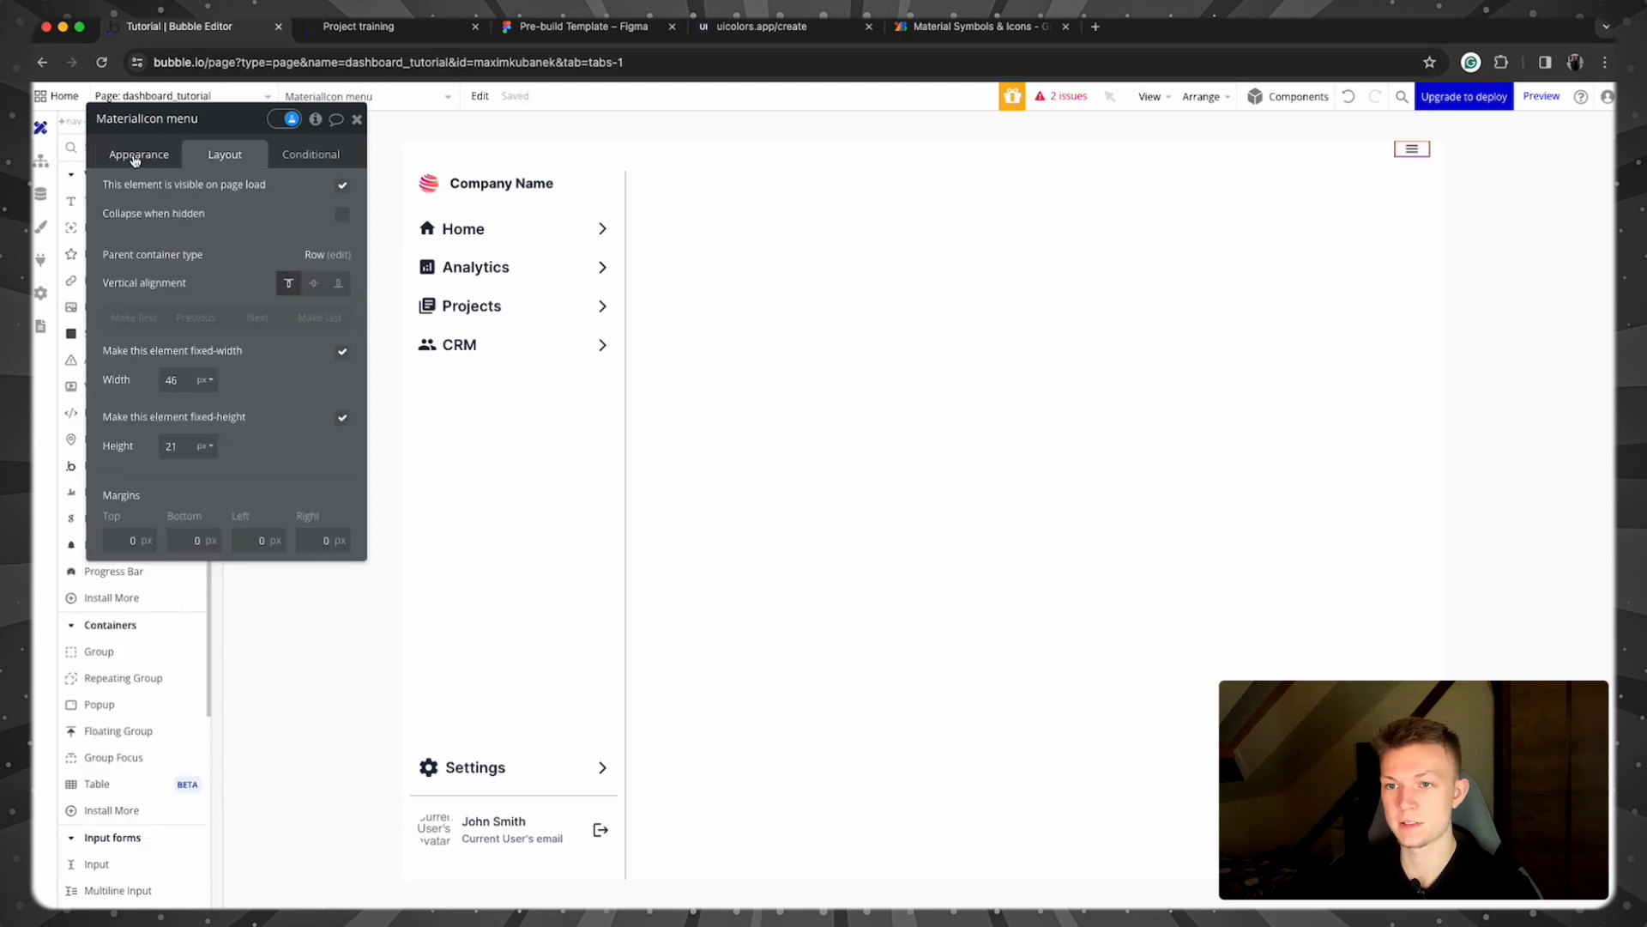
left_click(135, 157)
left_click(257, 226)
left_click(303, 464)
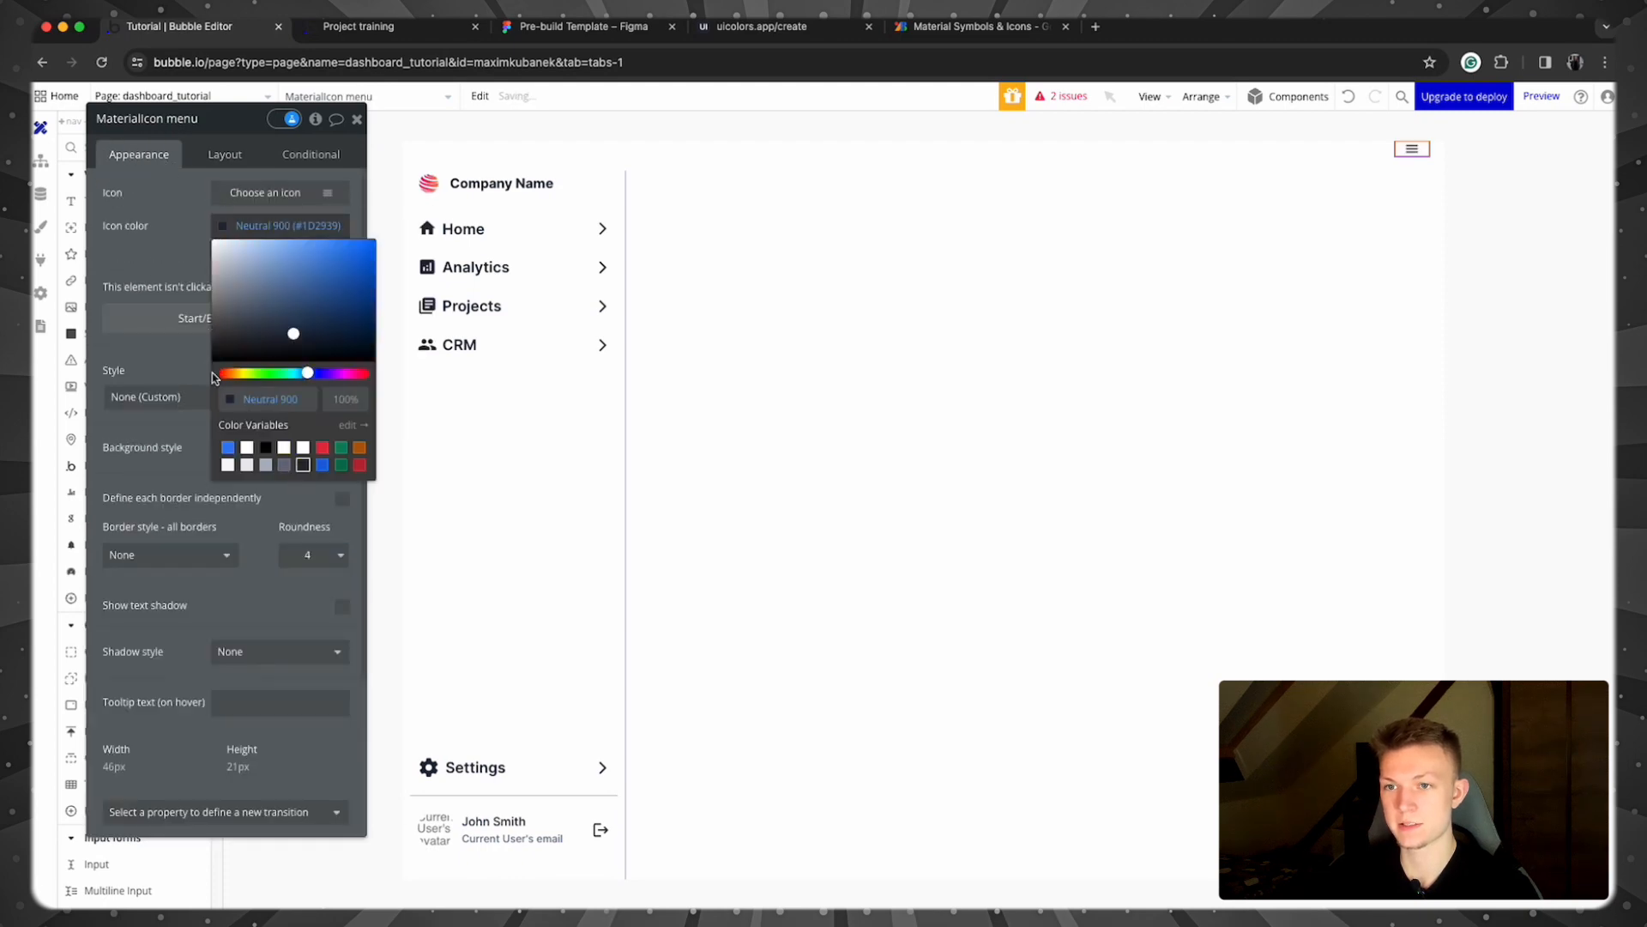
Step: Size the icon 30 by 30 px and centre it vertically in the row
left_click(225, 155)
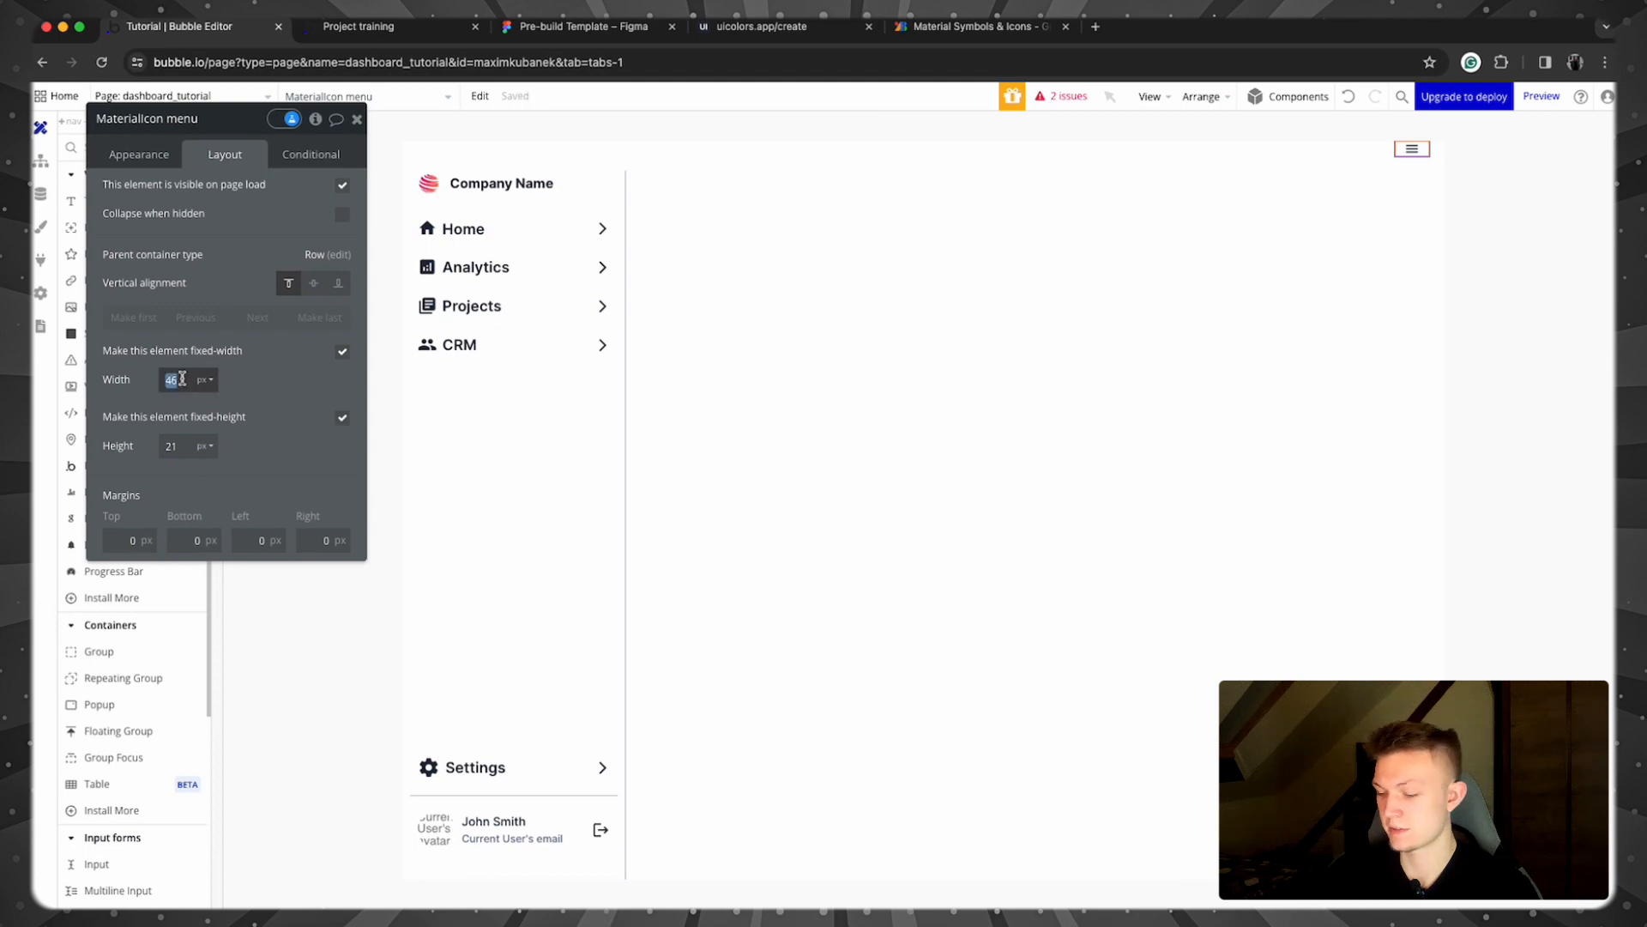
key("Tab")
type("30")
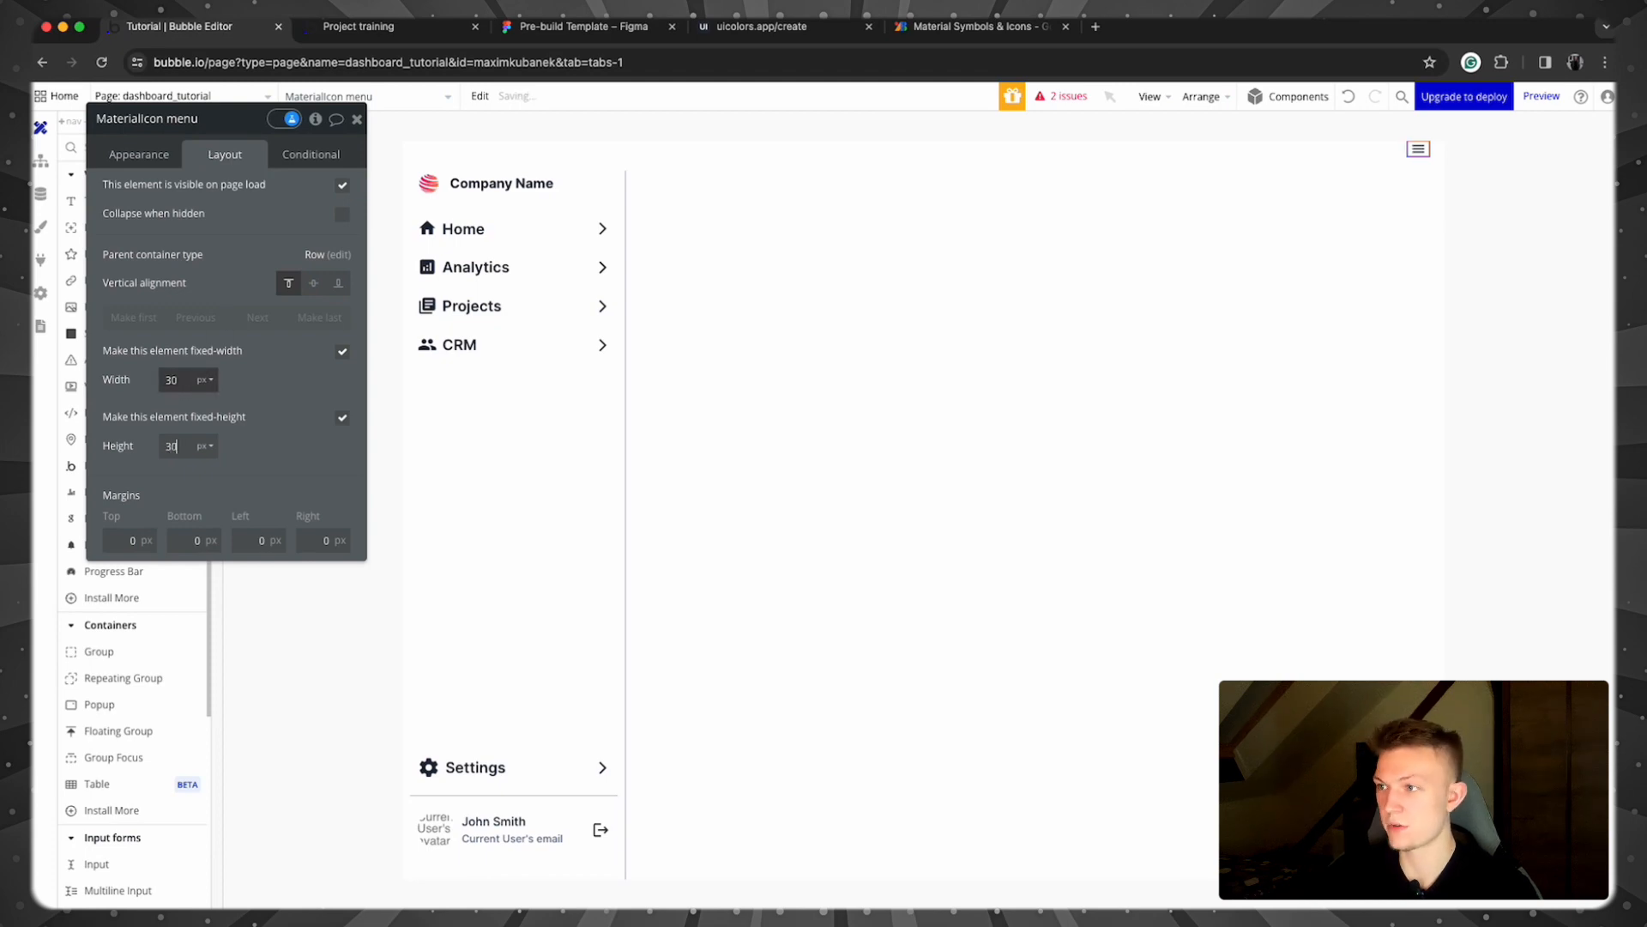
left_click(266, 429)
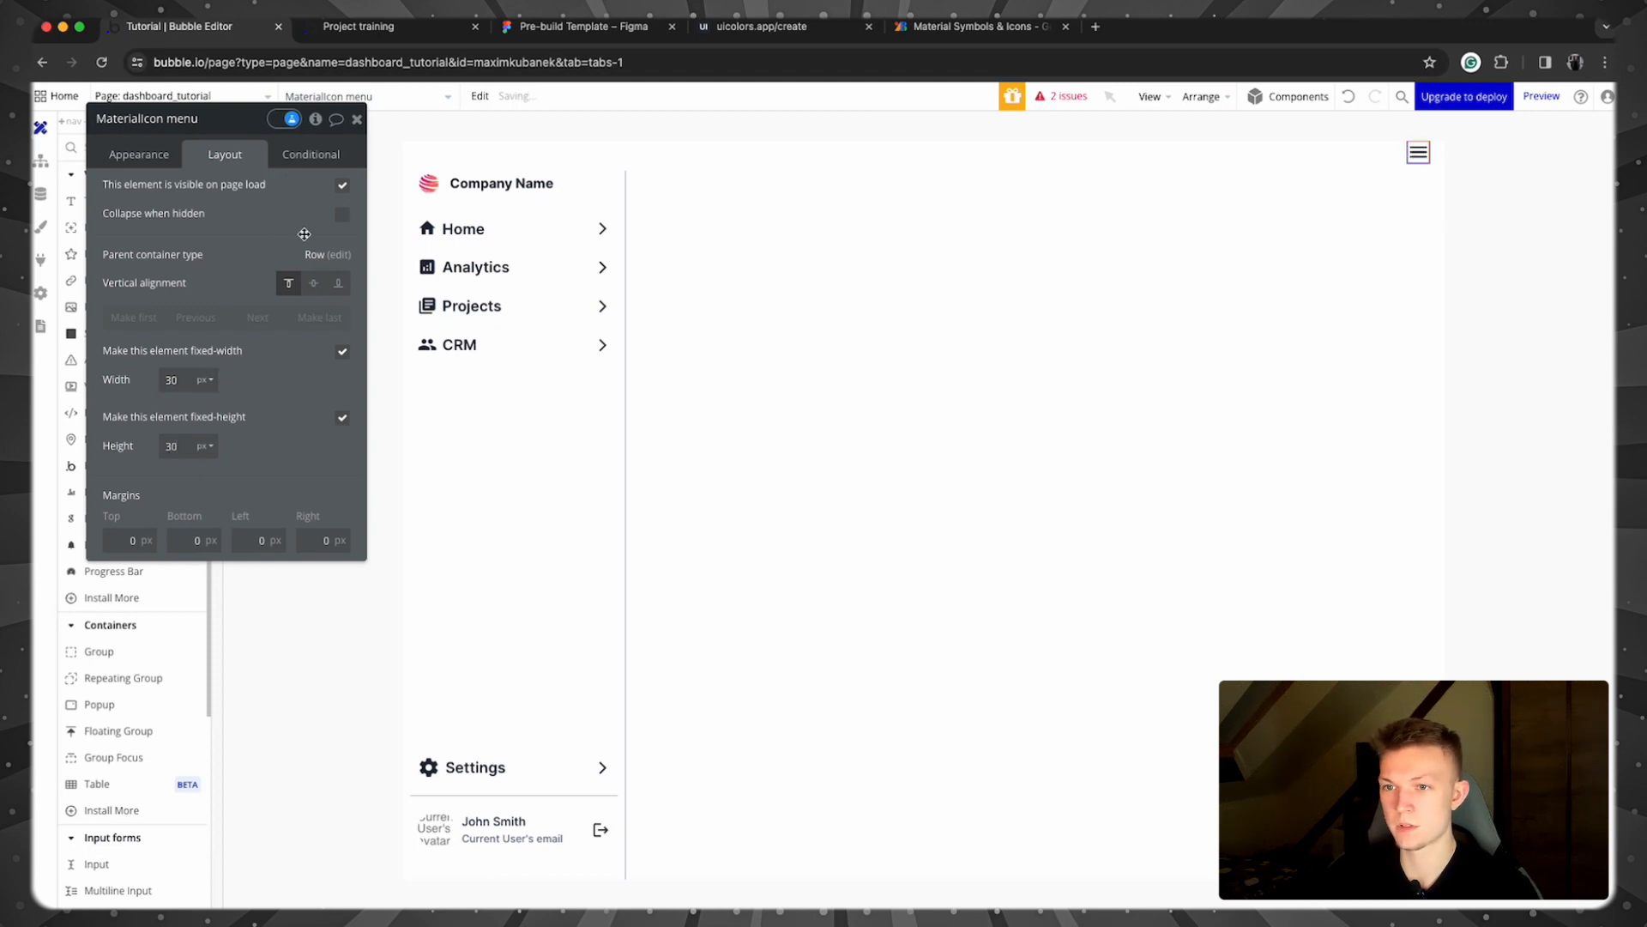
left_click(314, 284)
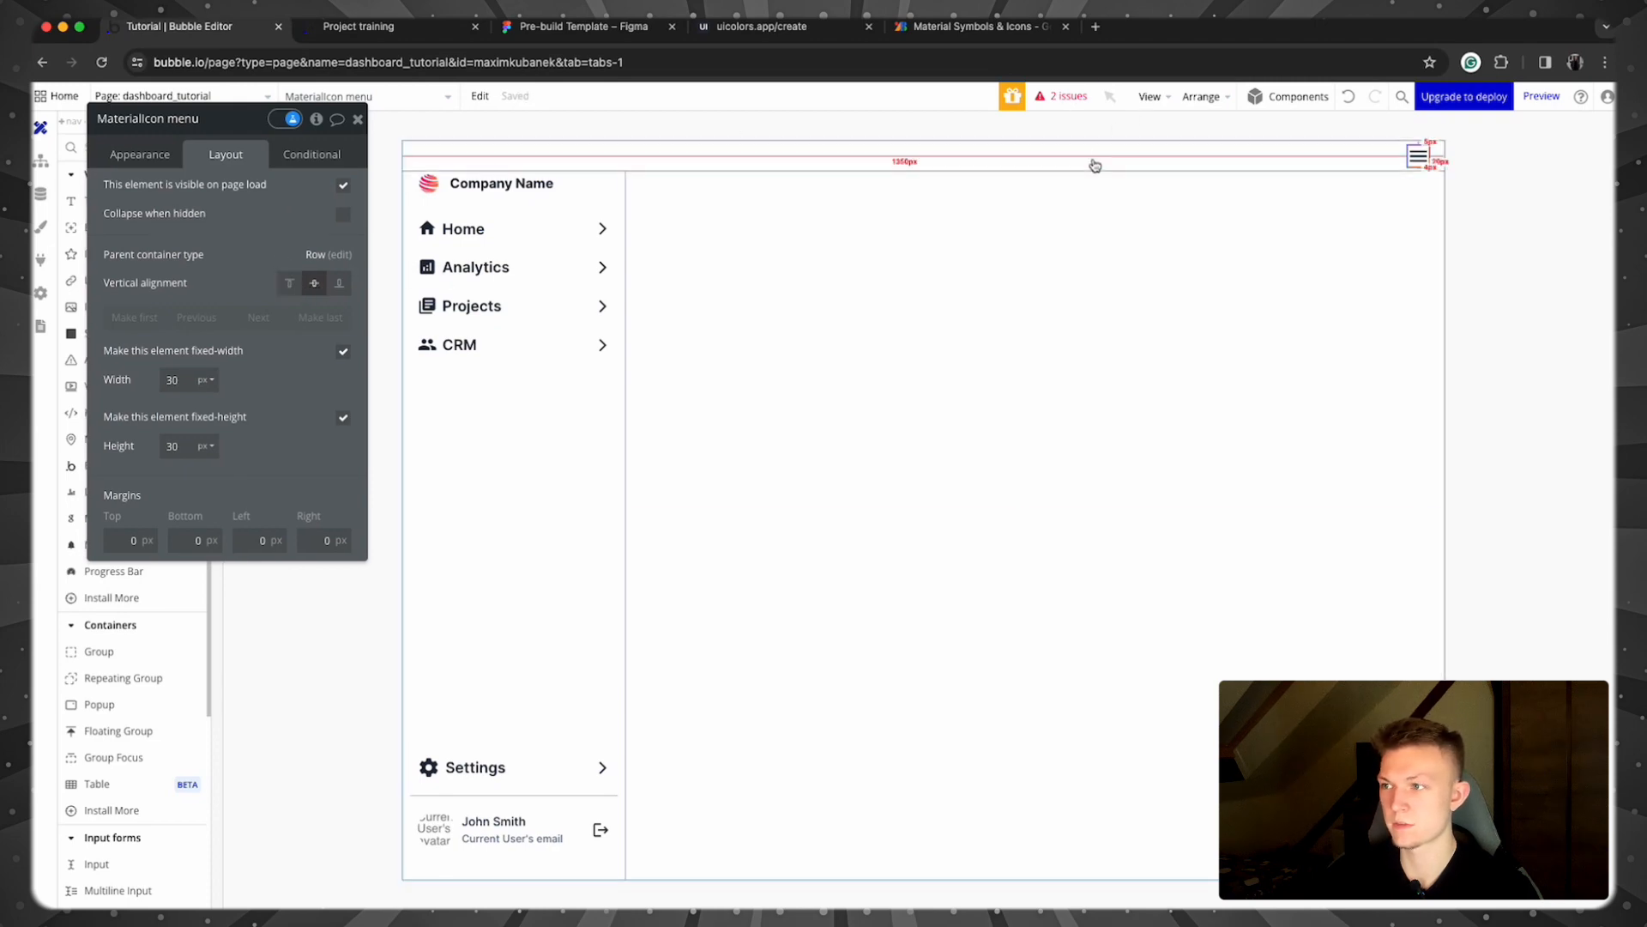
left_click(1089, 159)
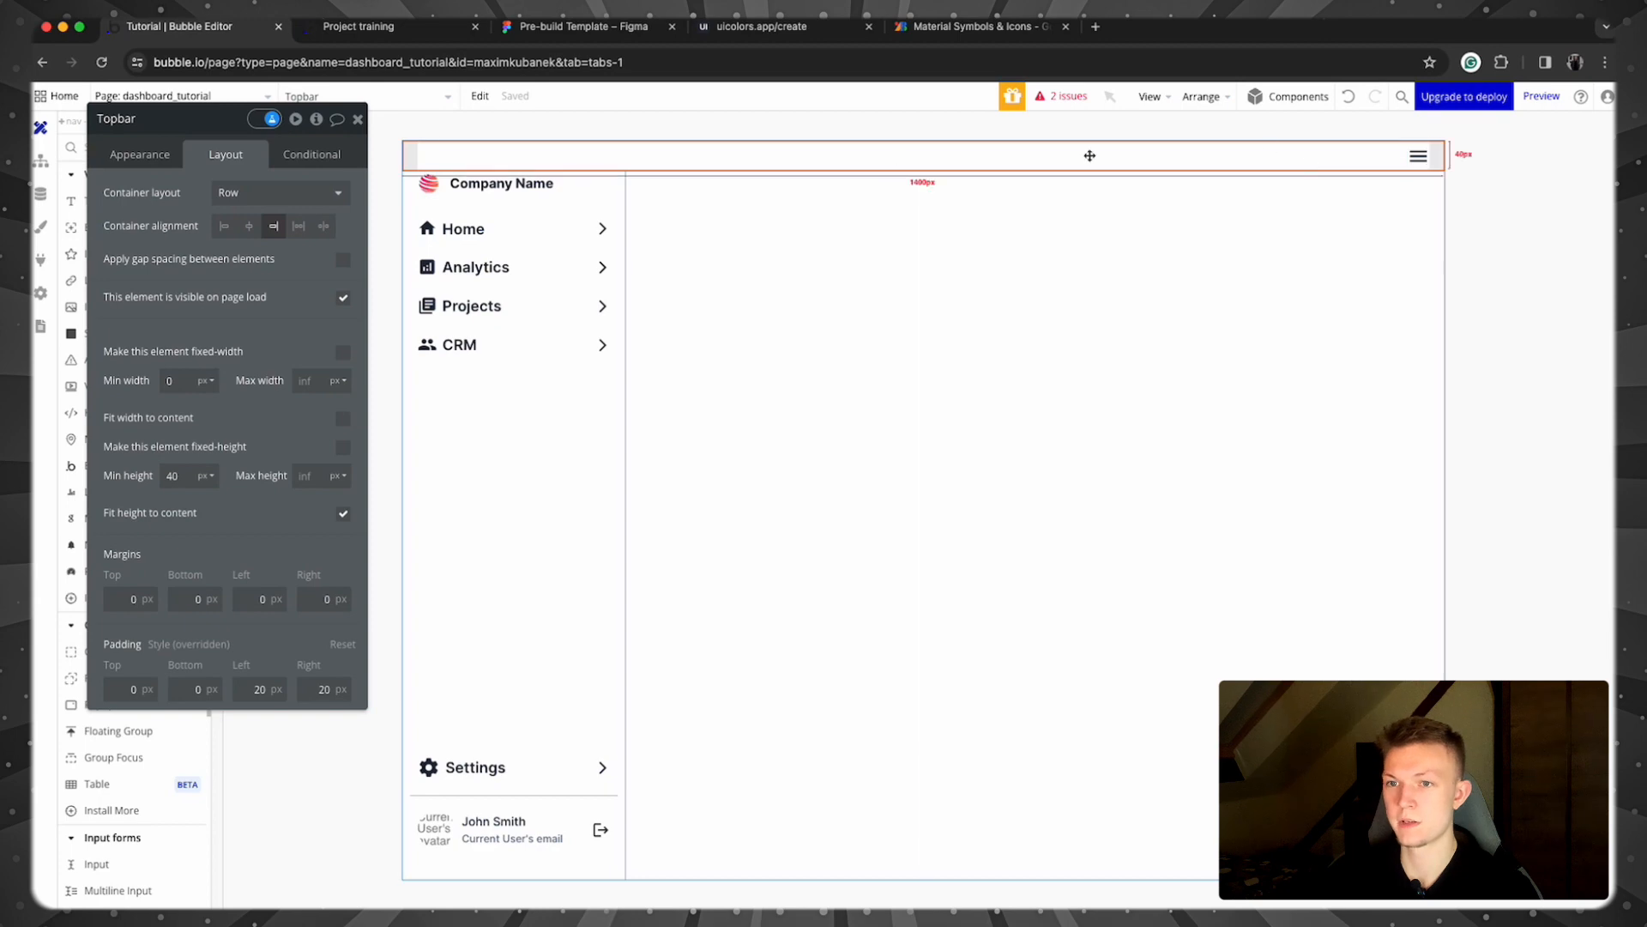
Step: Uncheck 'This element is visible on page load' for the Topbar
left_click(343, 296)
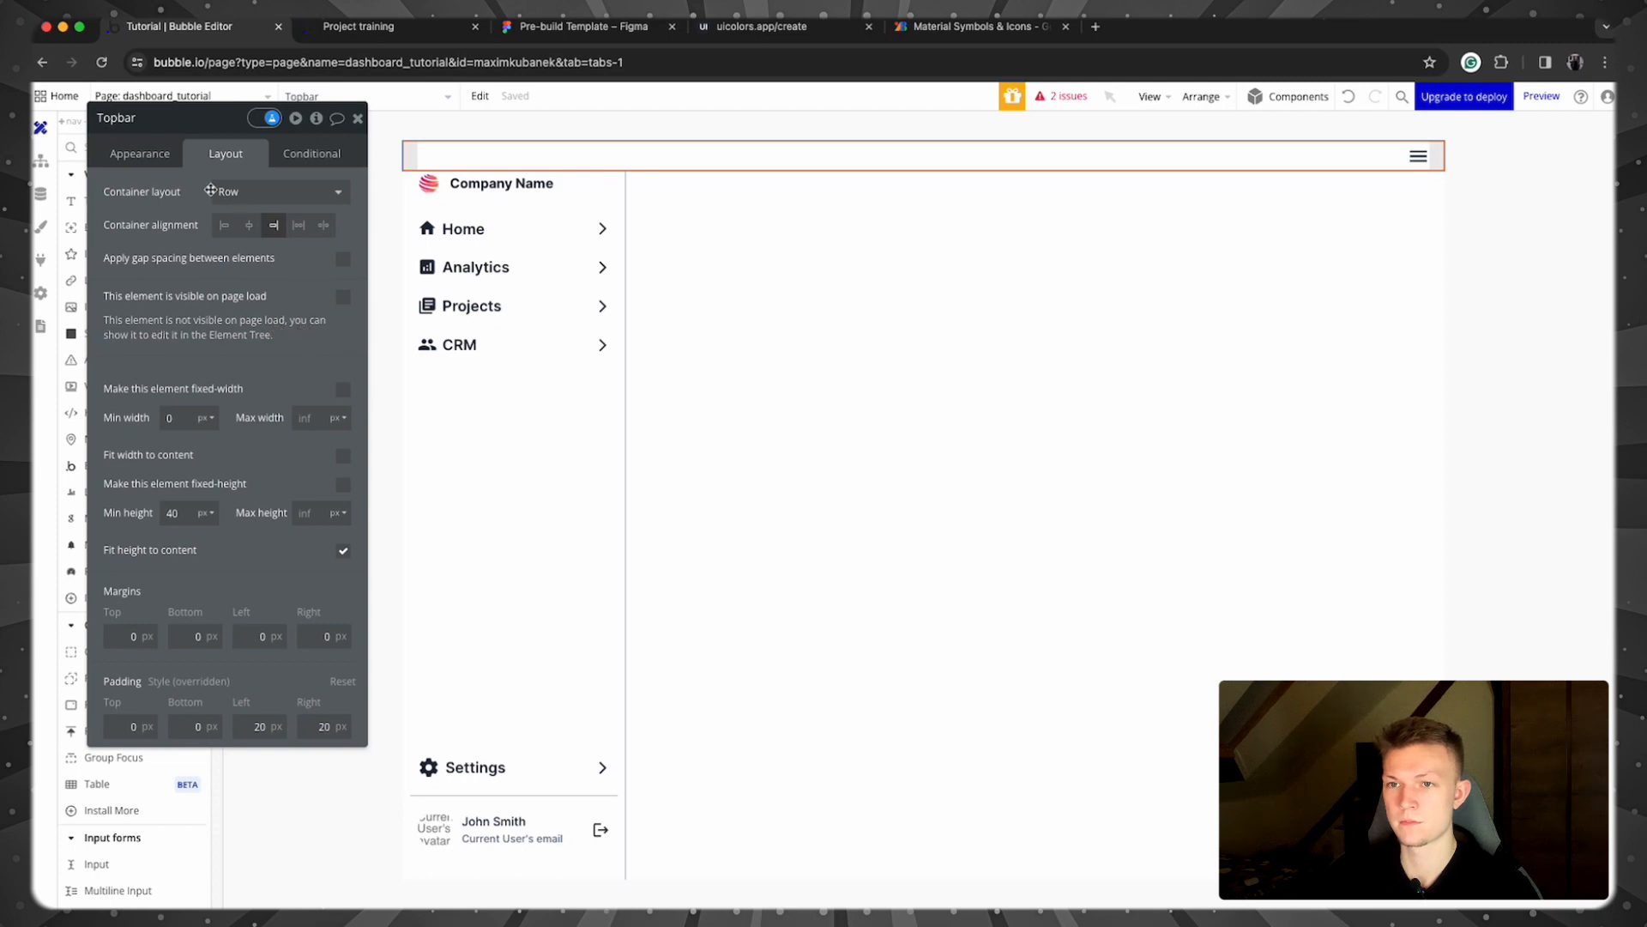
left_click(299, 159)
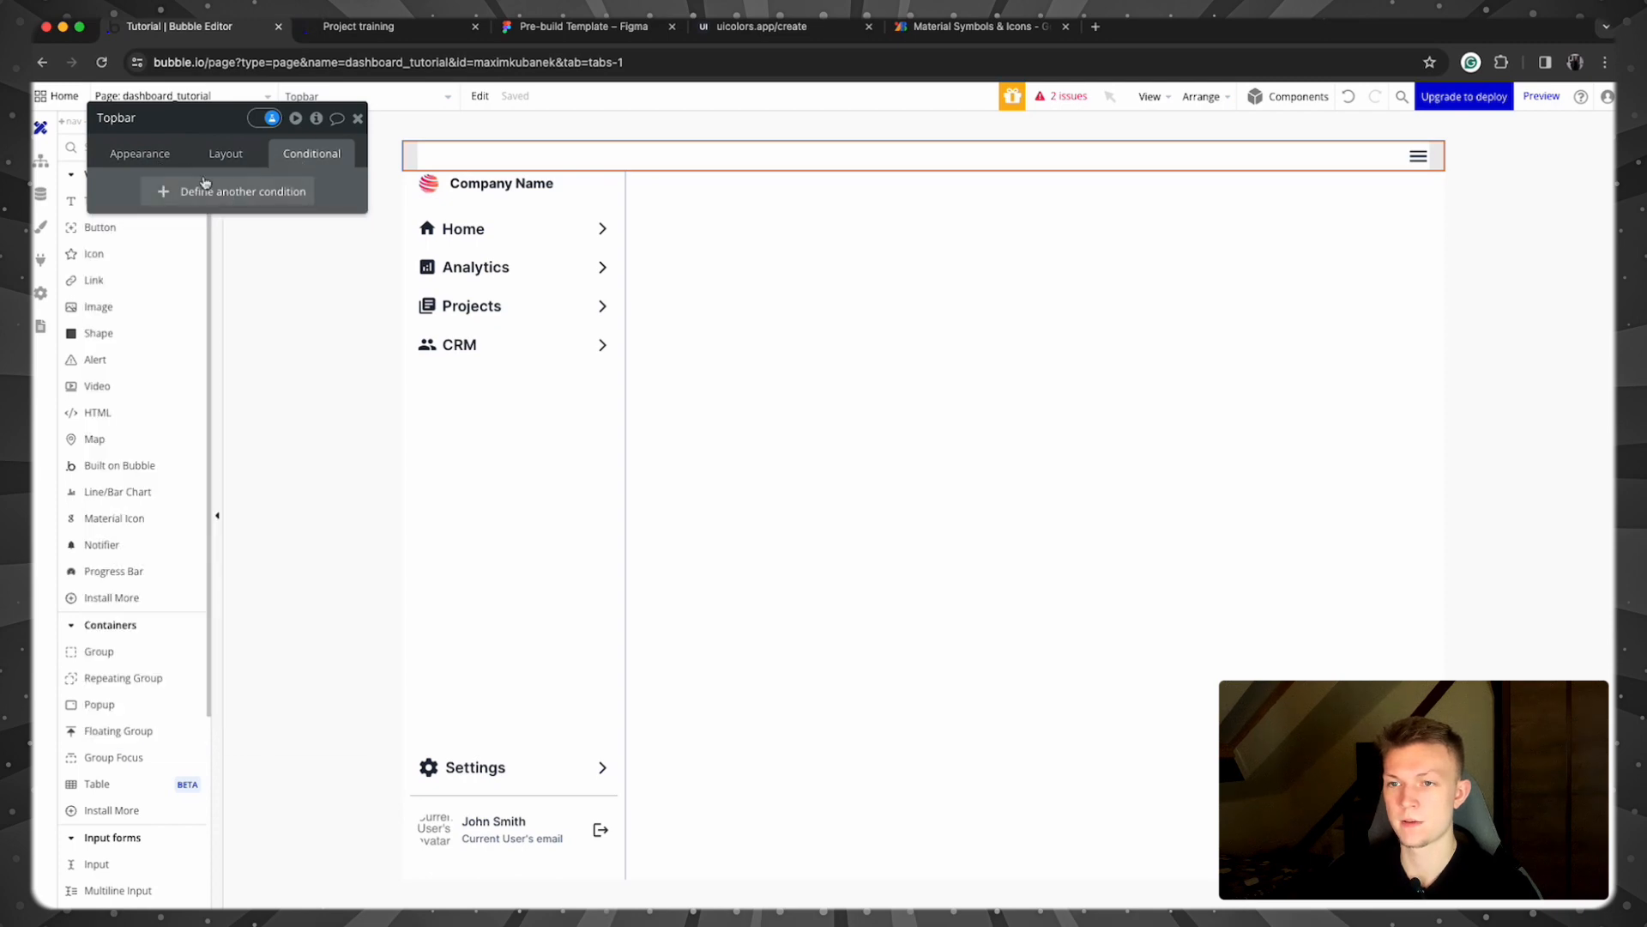
left_click(224, 154)
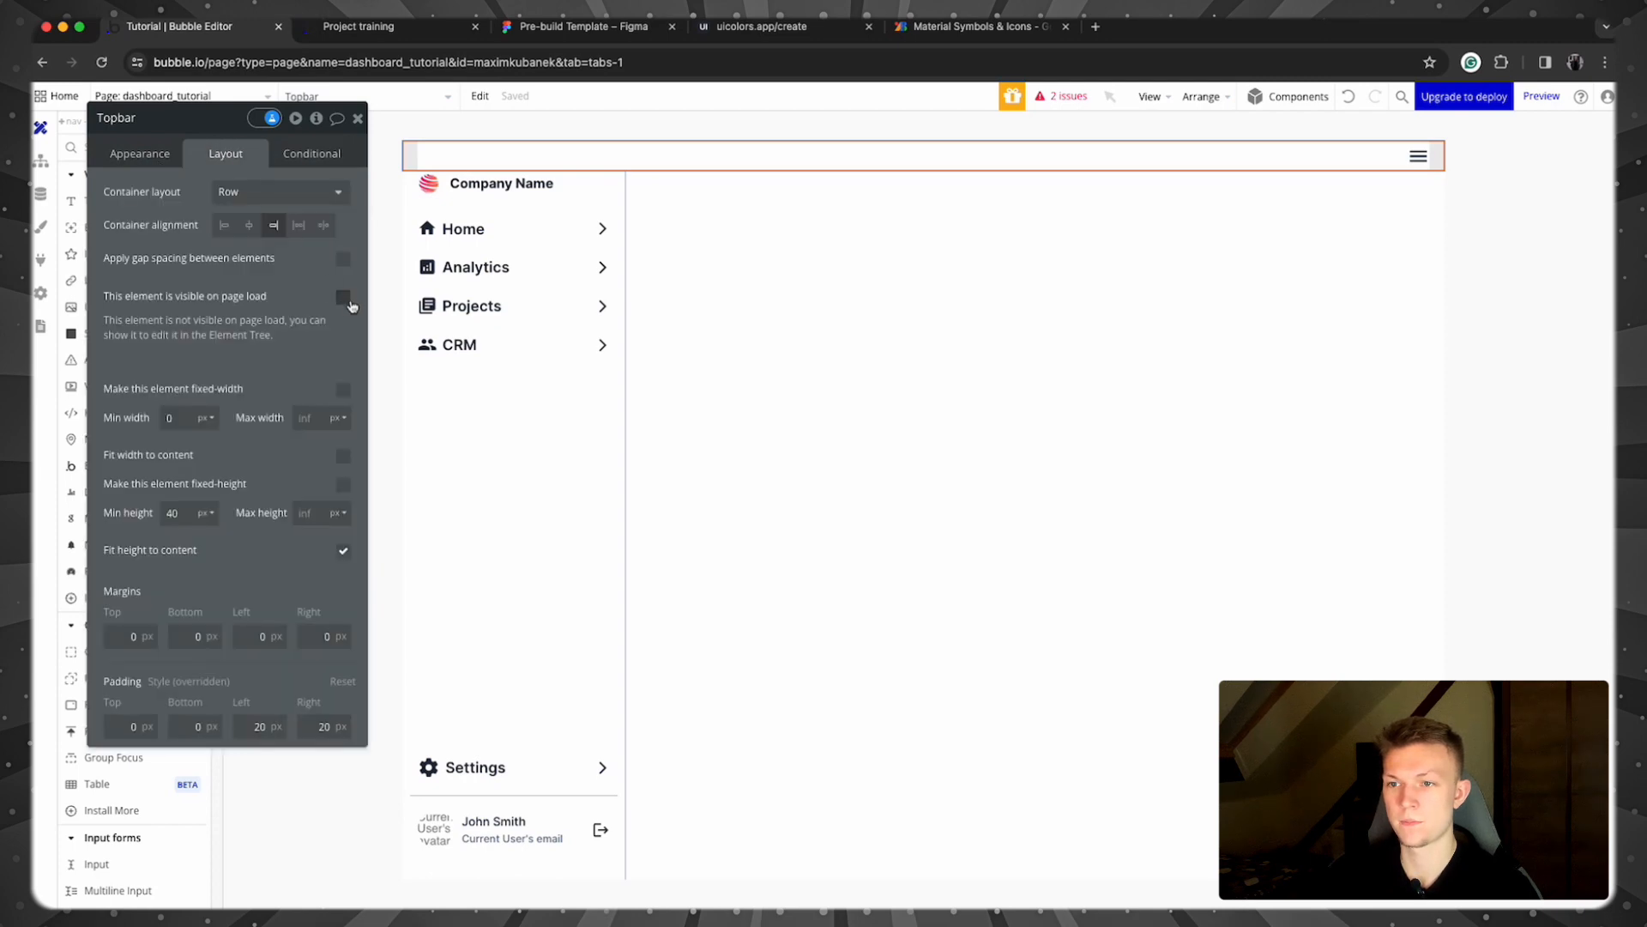
Step: Add a Topbar condition making it visible when Current page width > 992
left_click_drag(347, 302, 296, 282)
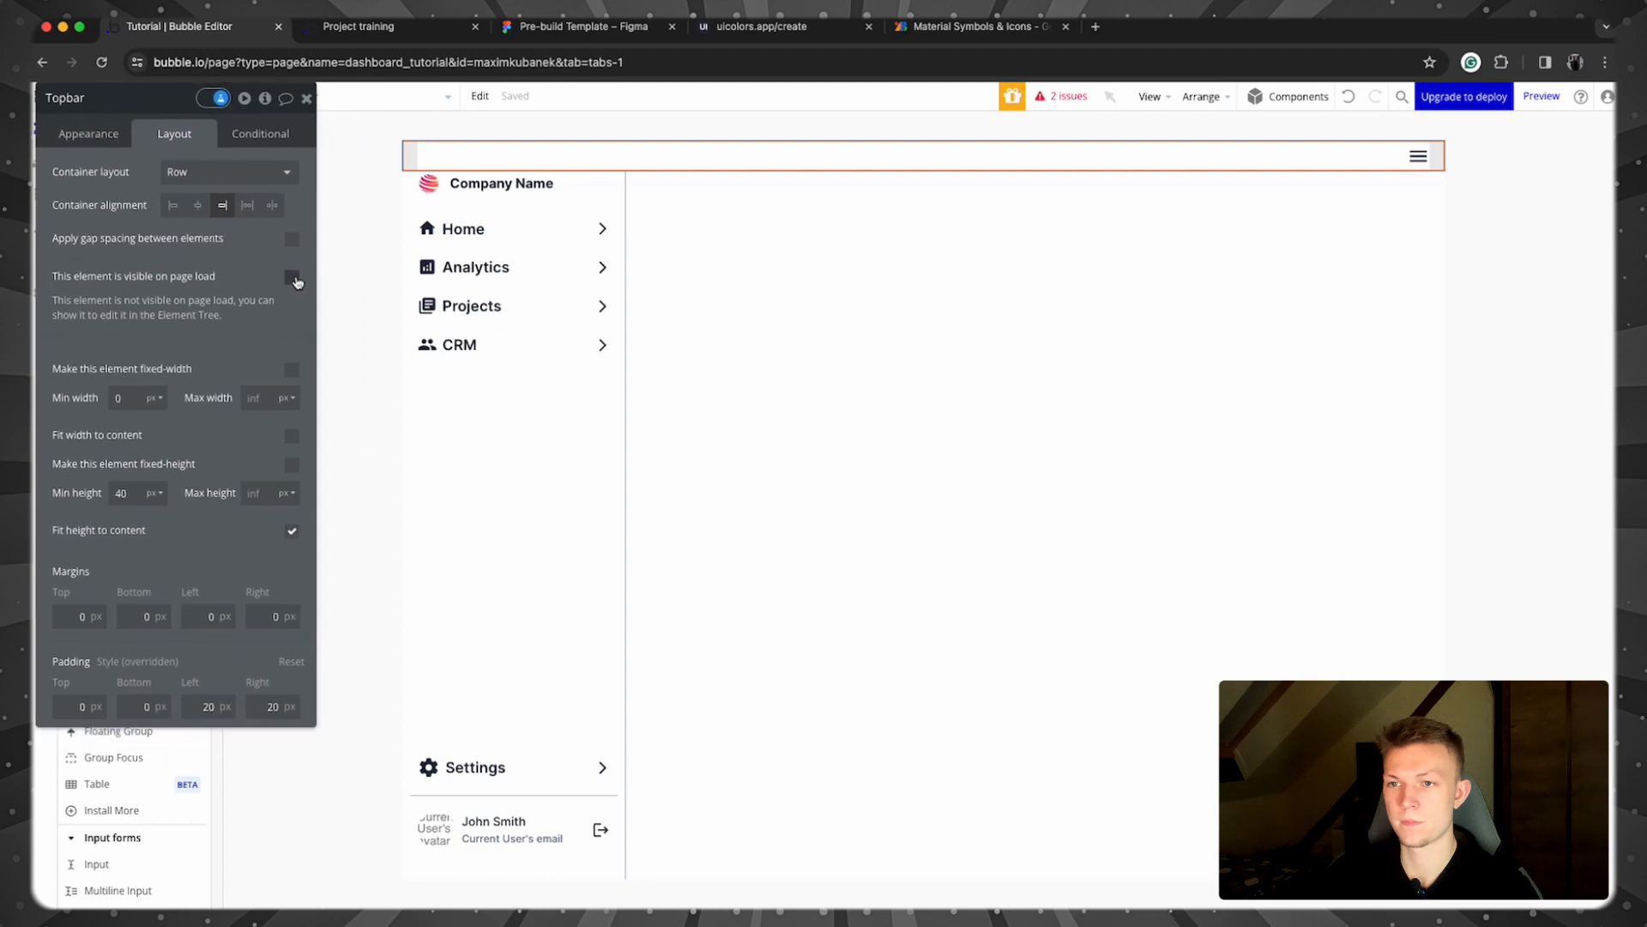
left_click(258, 143)
left_click(168, 180)
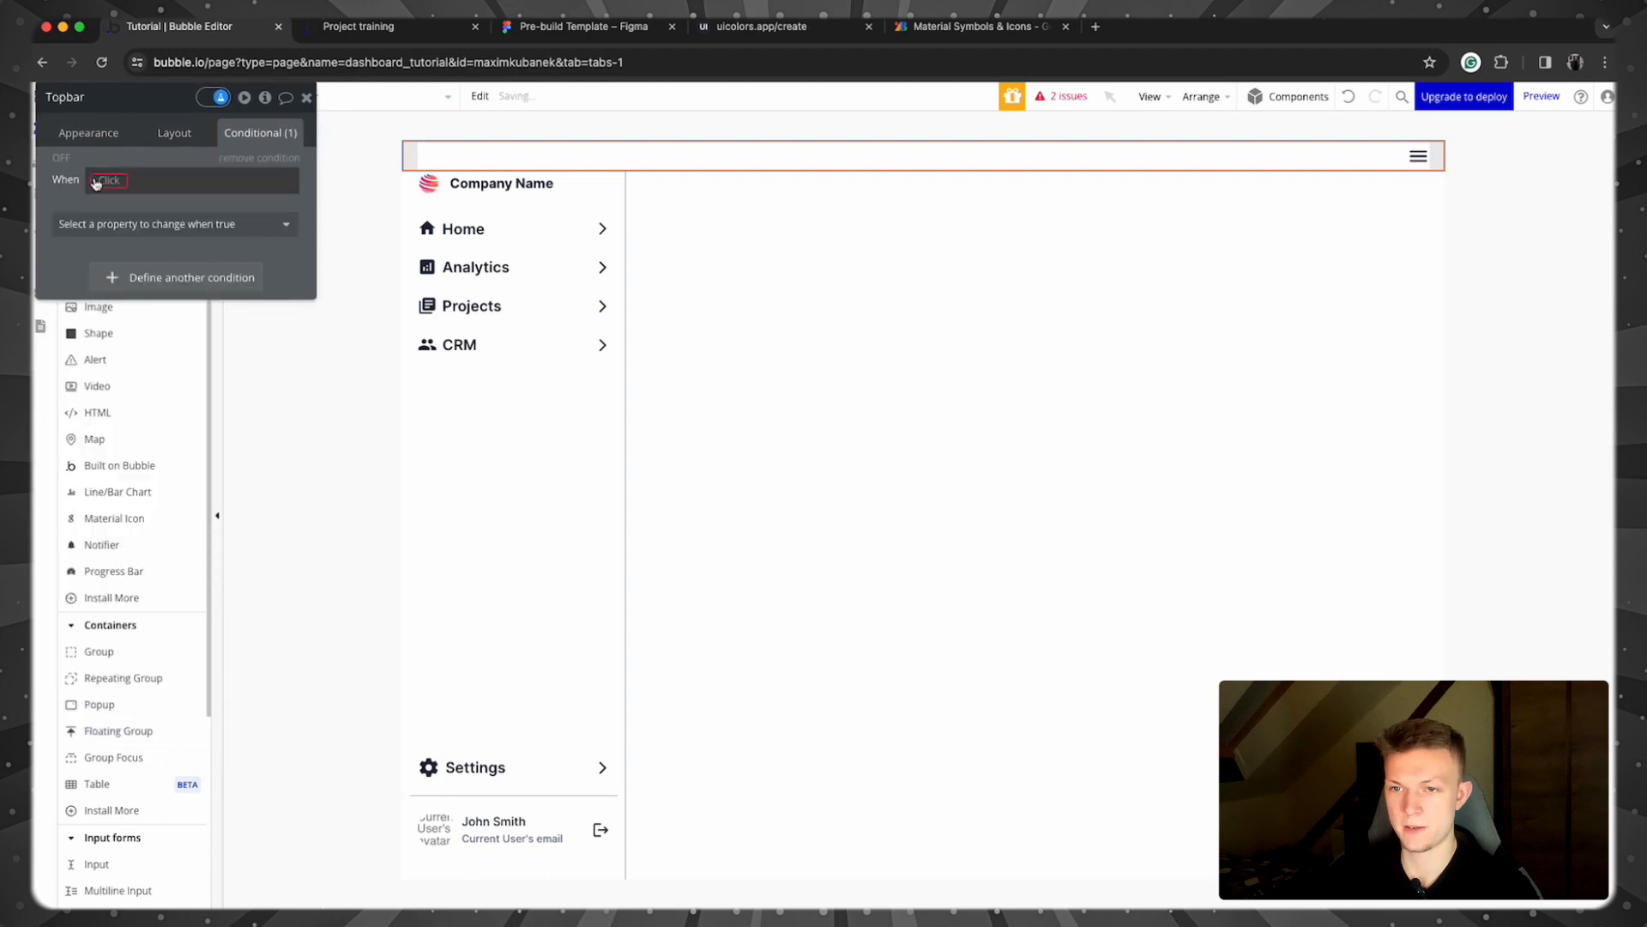
left_click(94, 180)
type("curr")
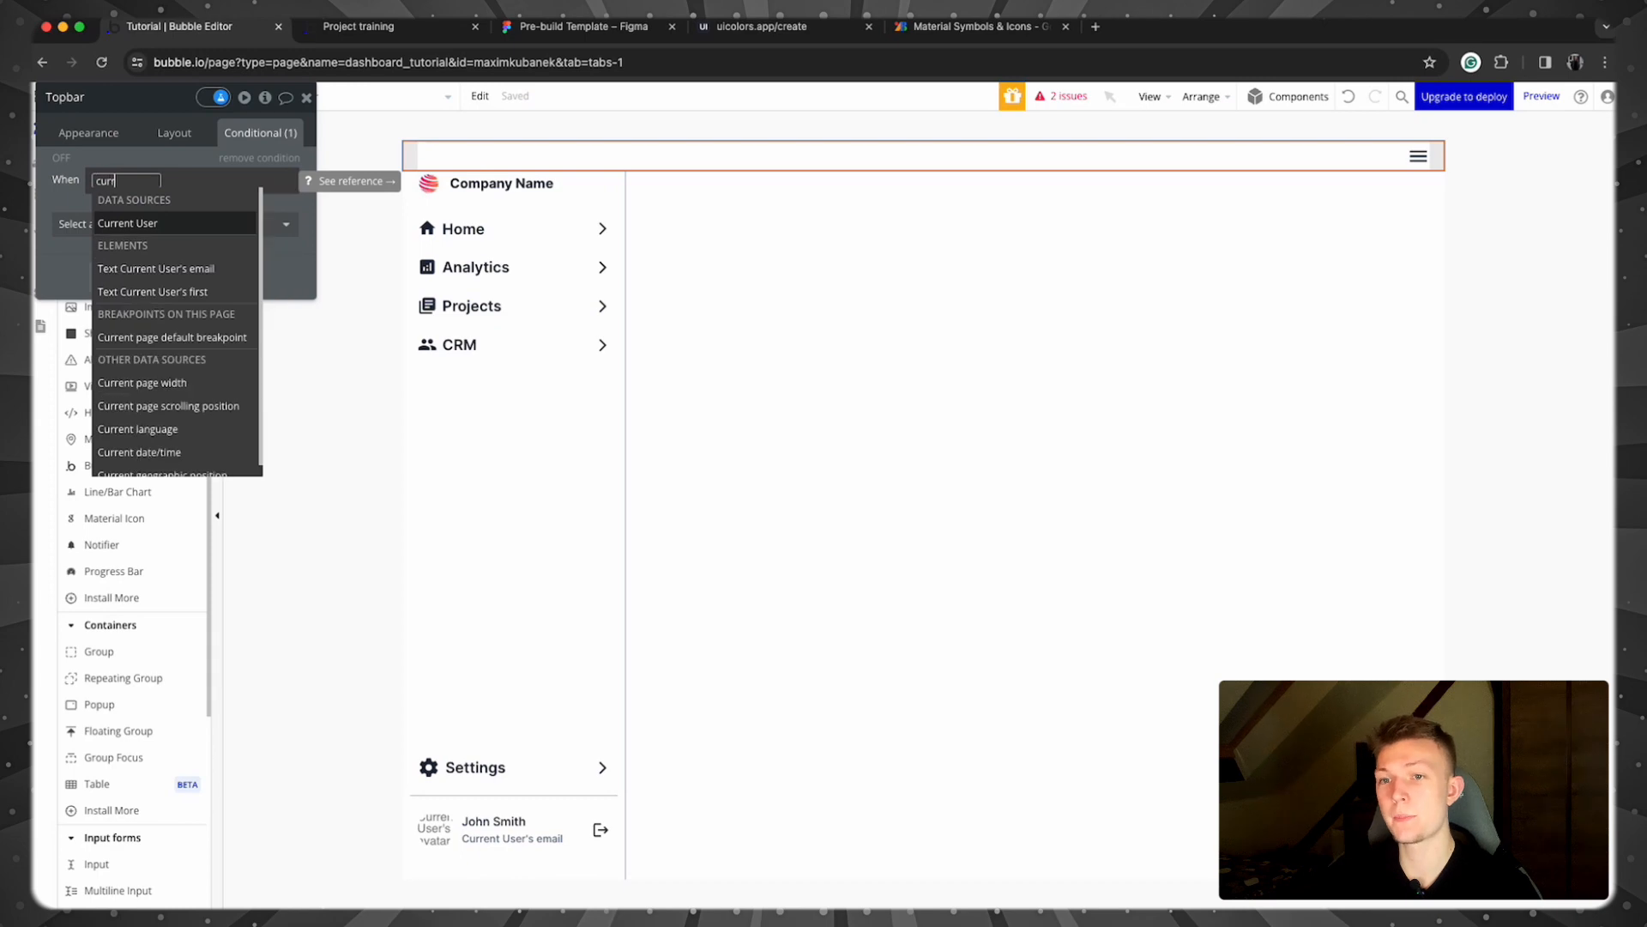
type("en")
left_click(230, 383)
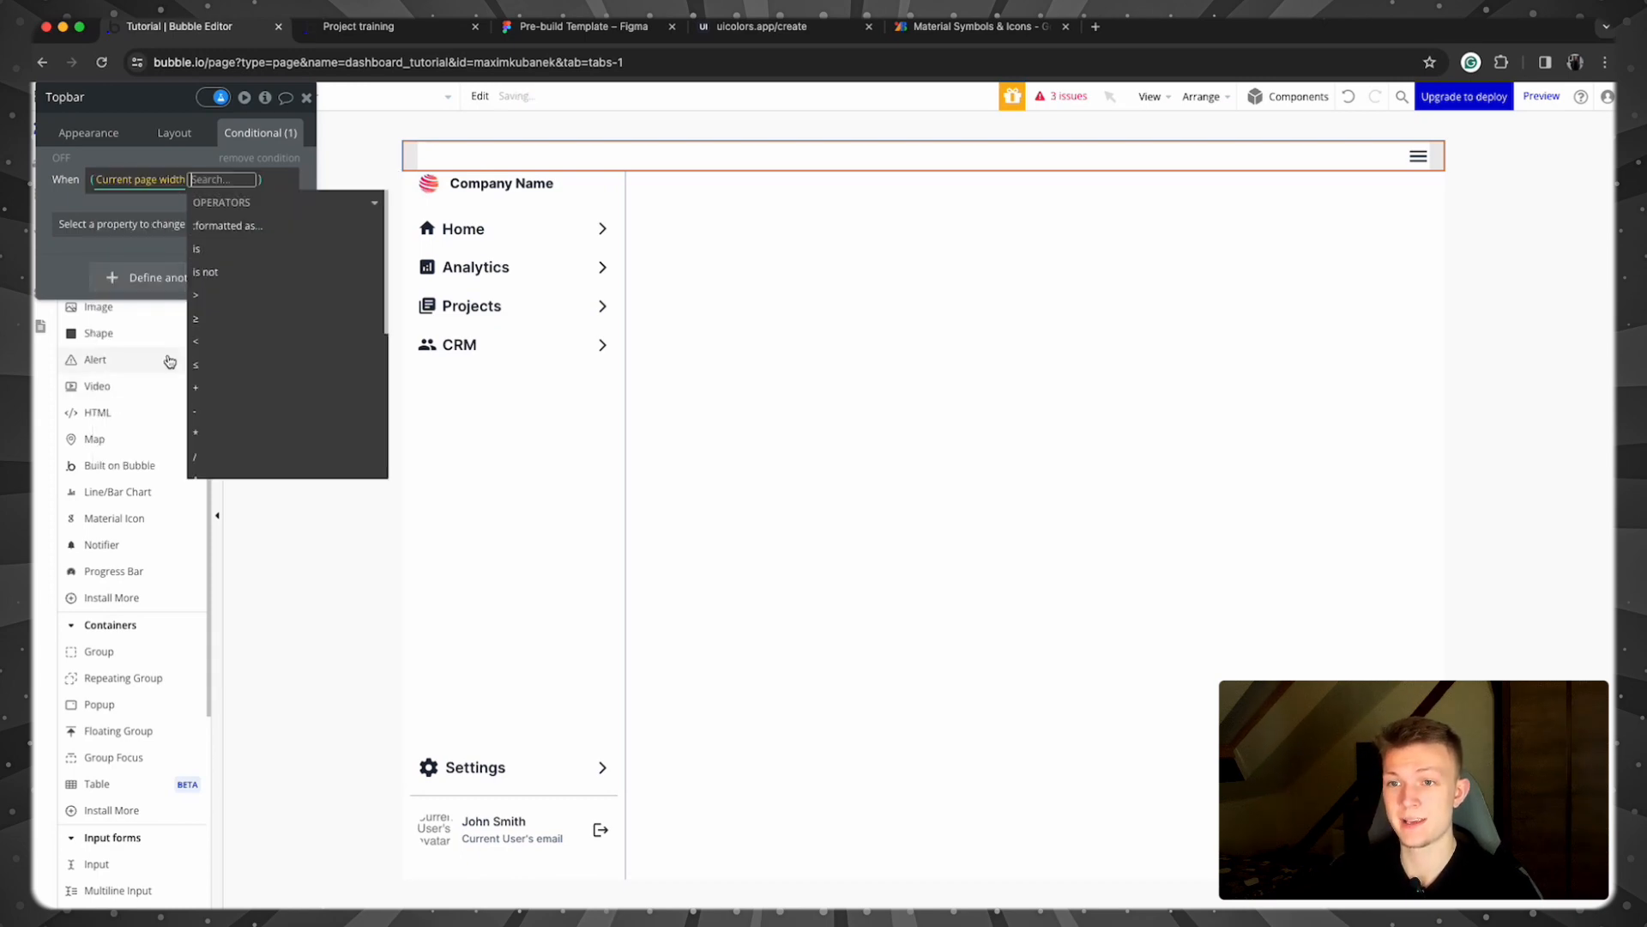
left_click(263, 301)
type("992")
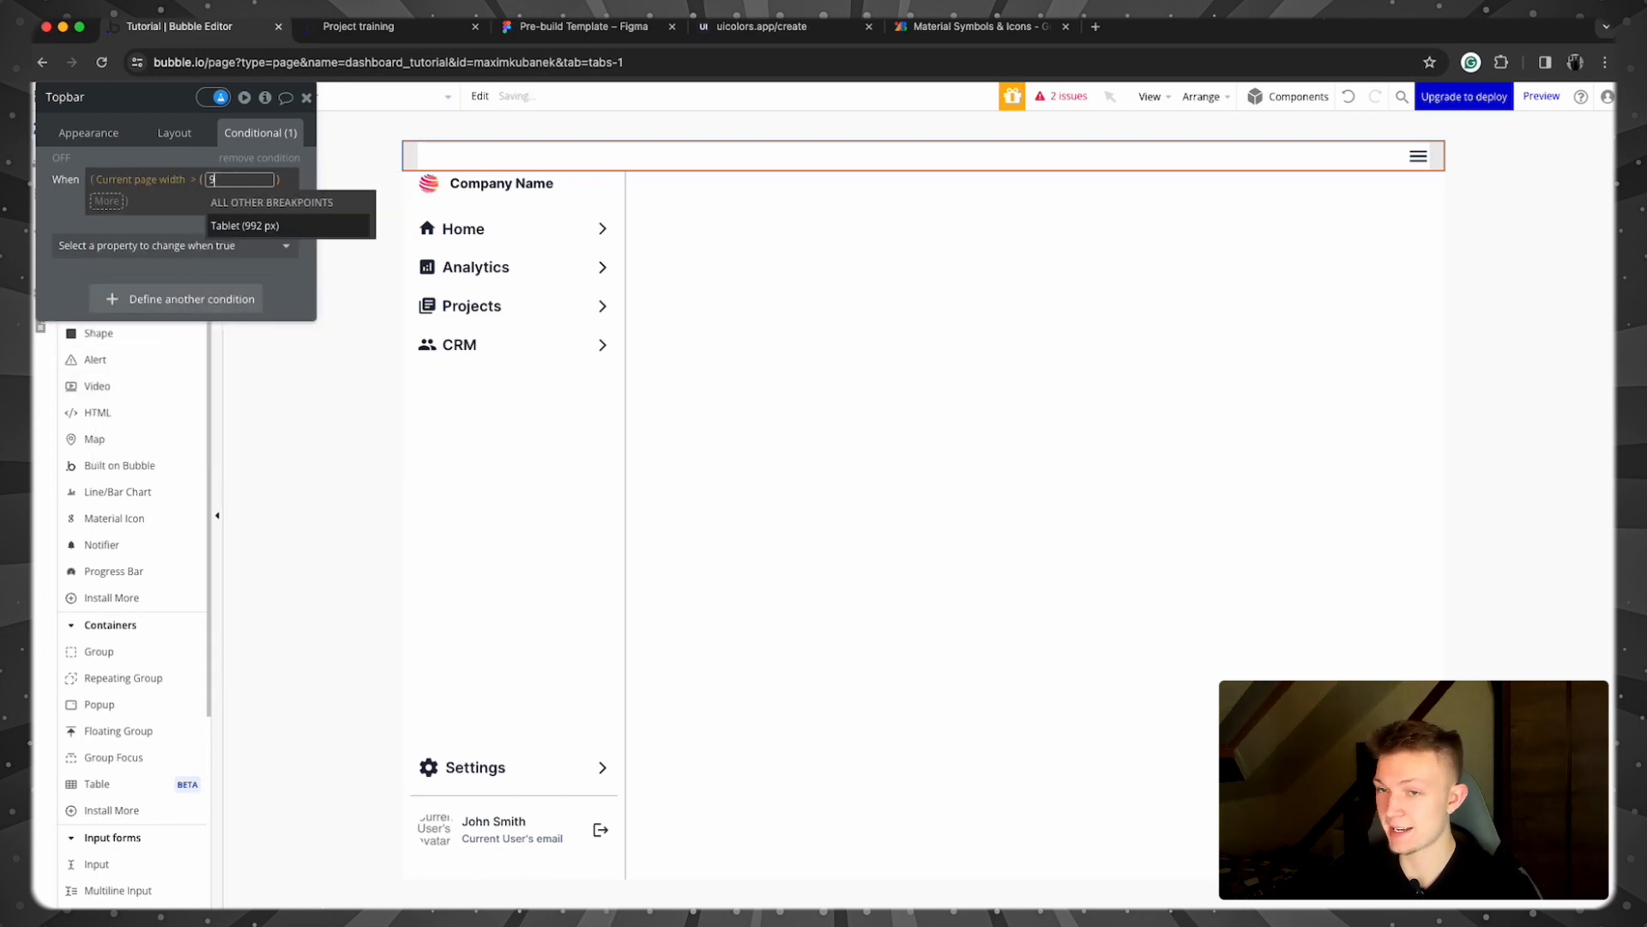
left_click(149, 225)
left_click(189, 223)
left_click(176, 267)
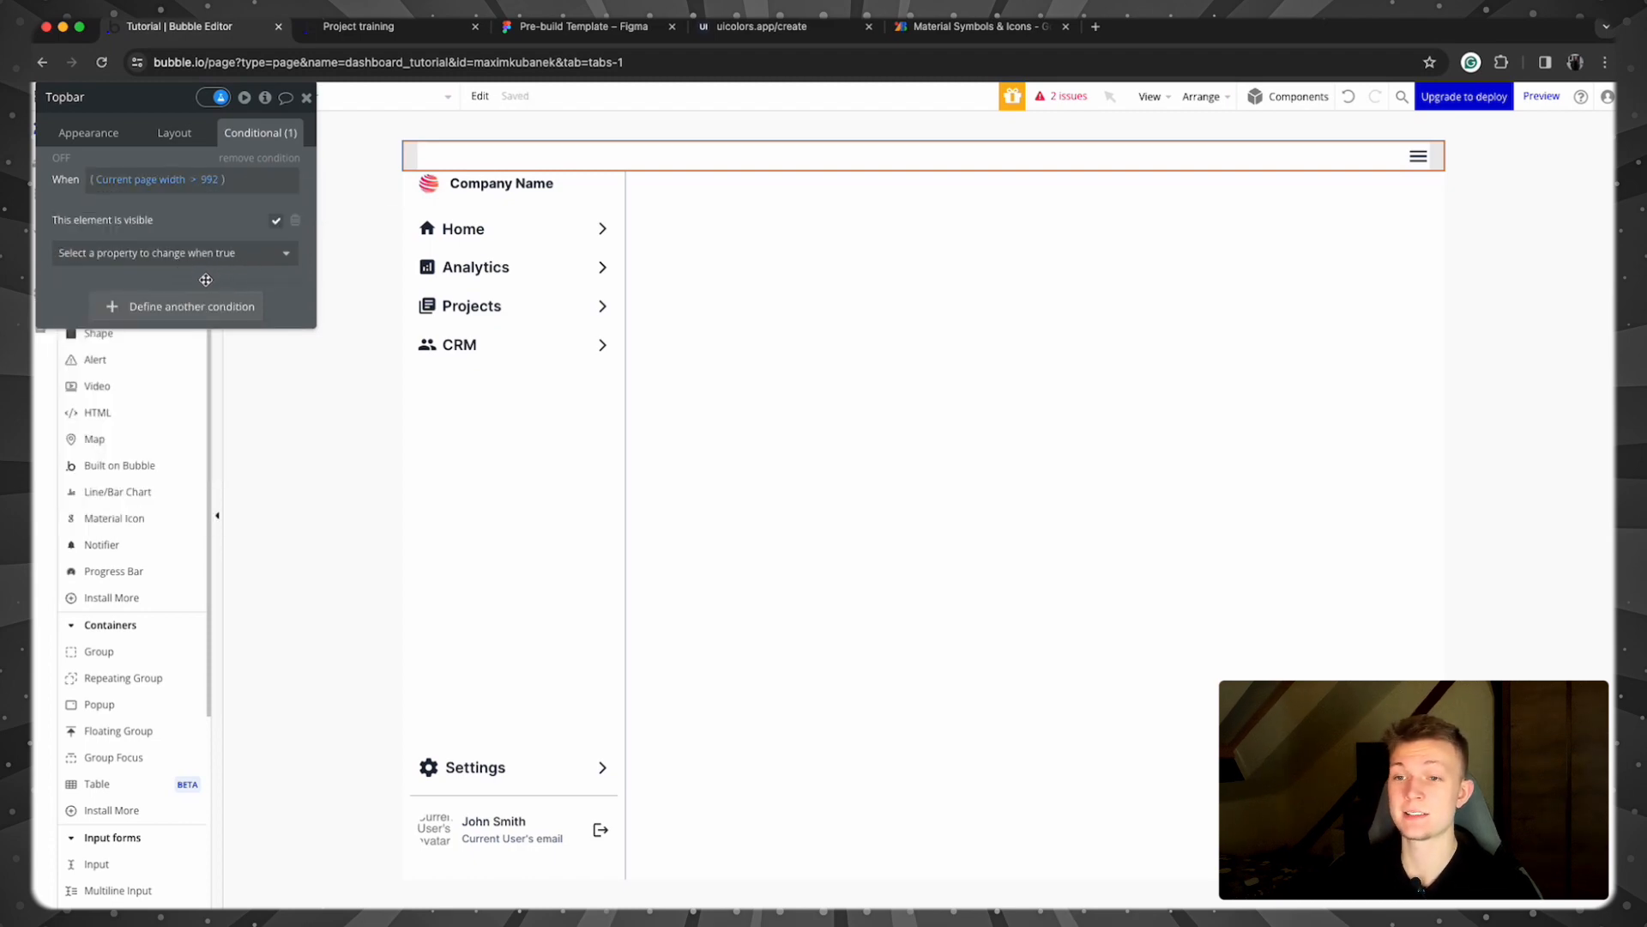
Step: Add a second Topbar condition on 'Sidebar is visible' that hides the Topbar
left_click(206, 307)
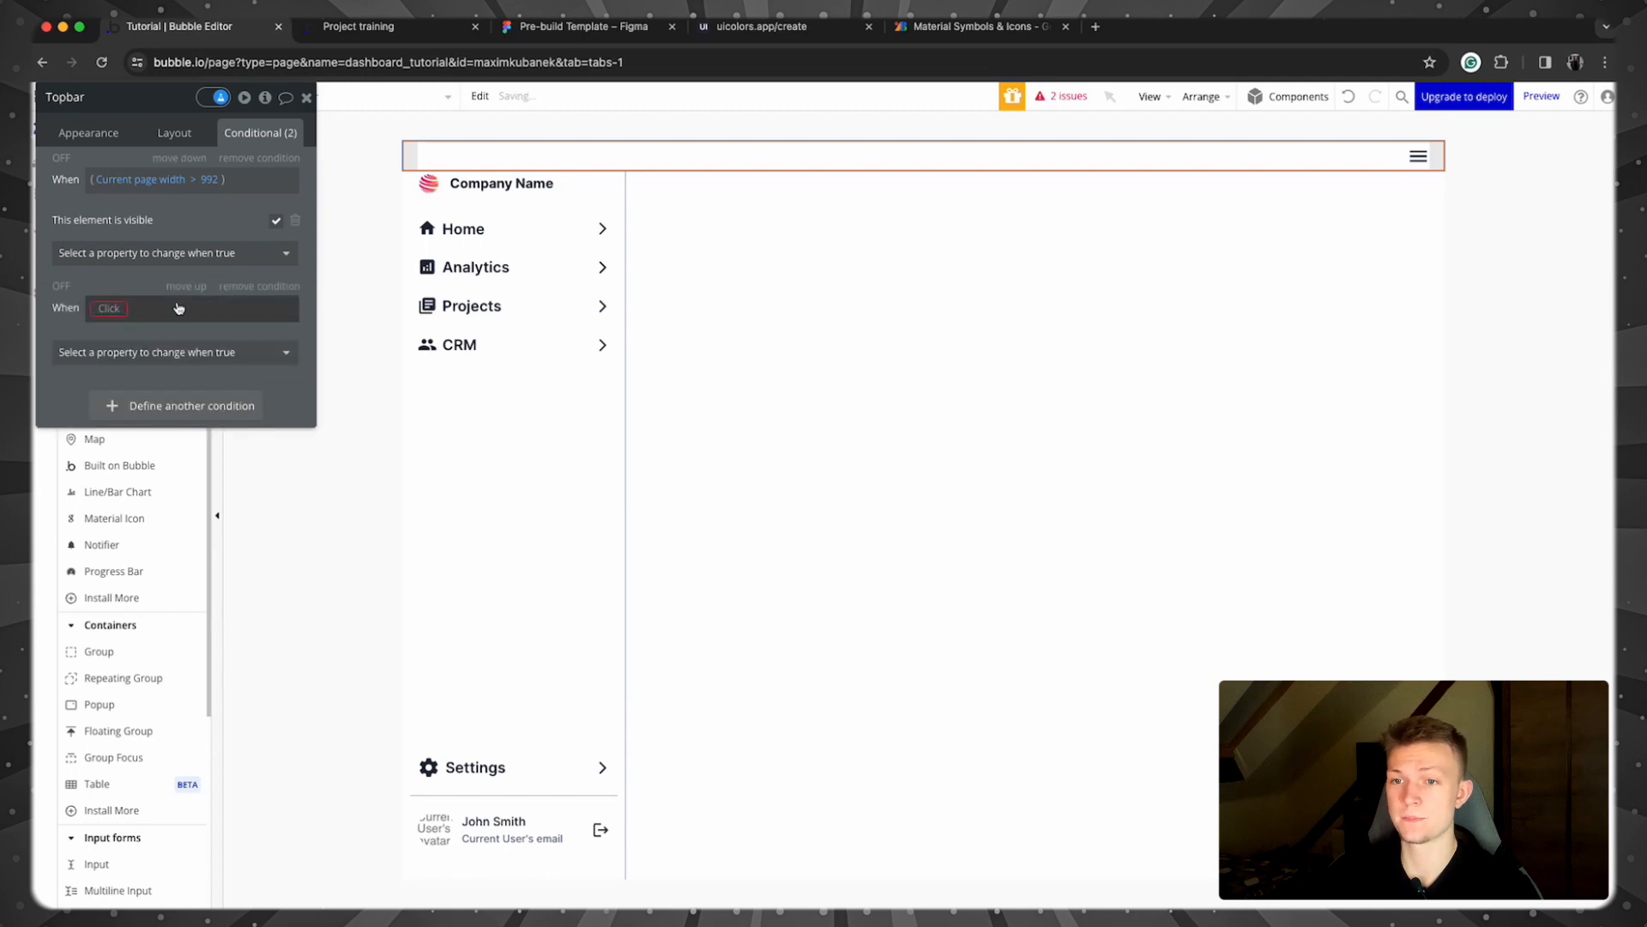
left_click(110, 311)
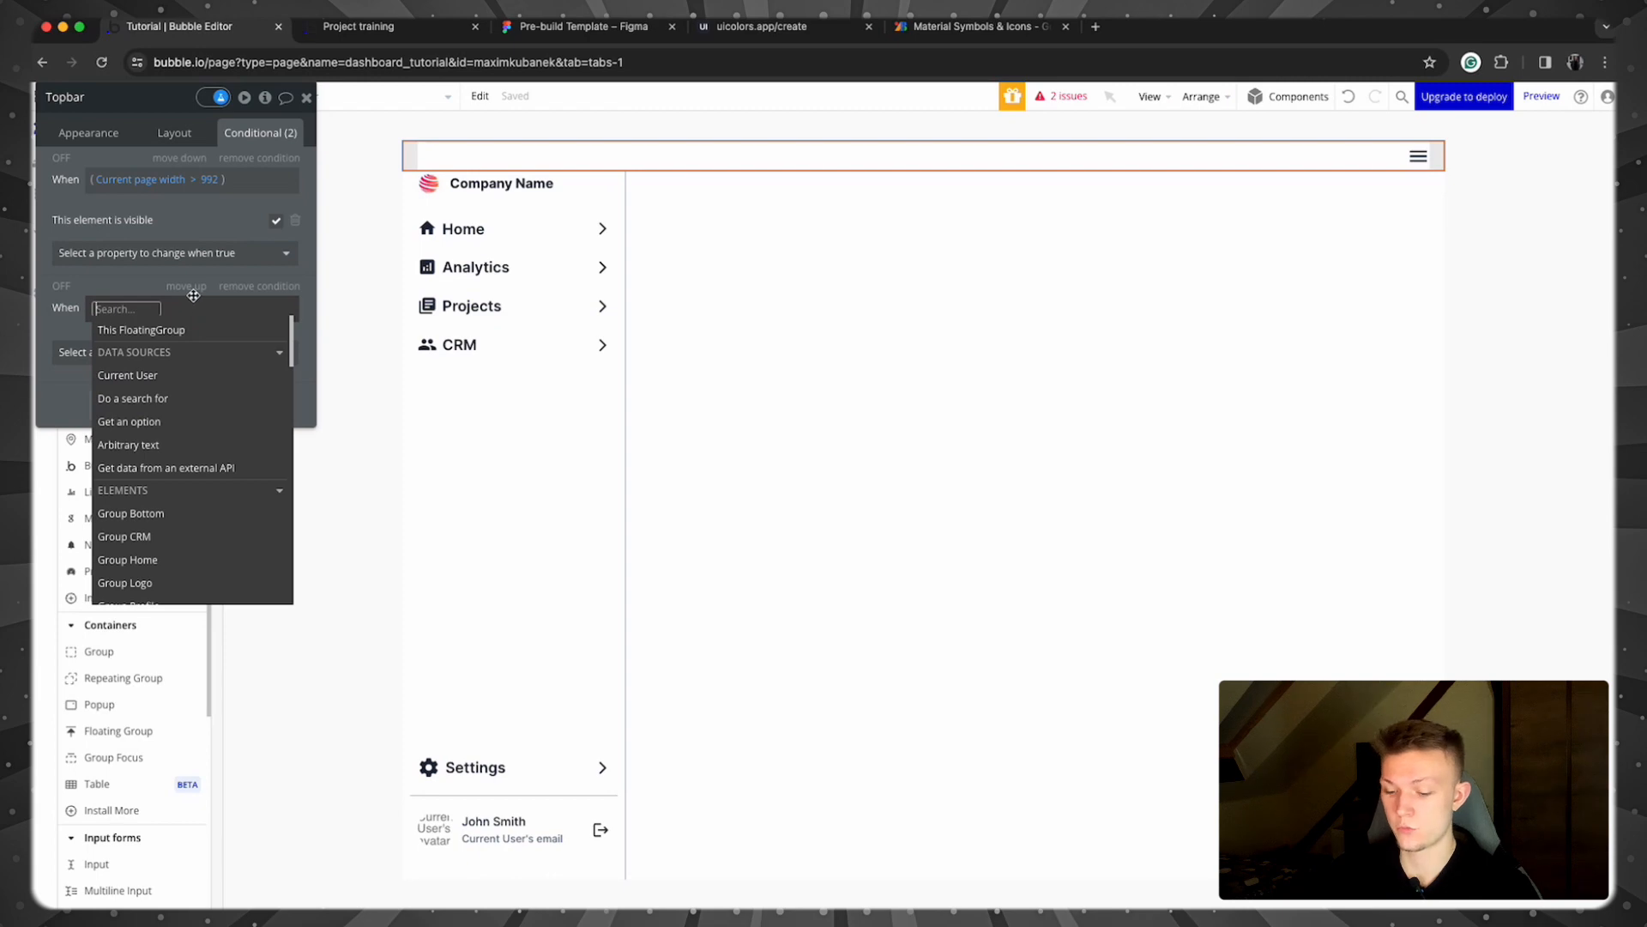
type("side")
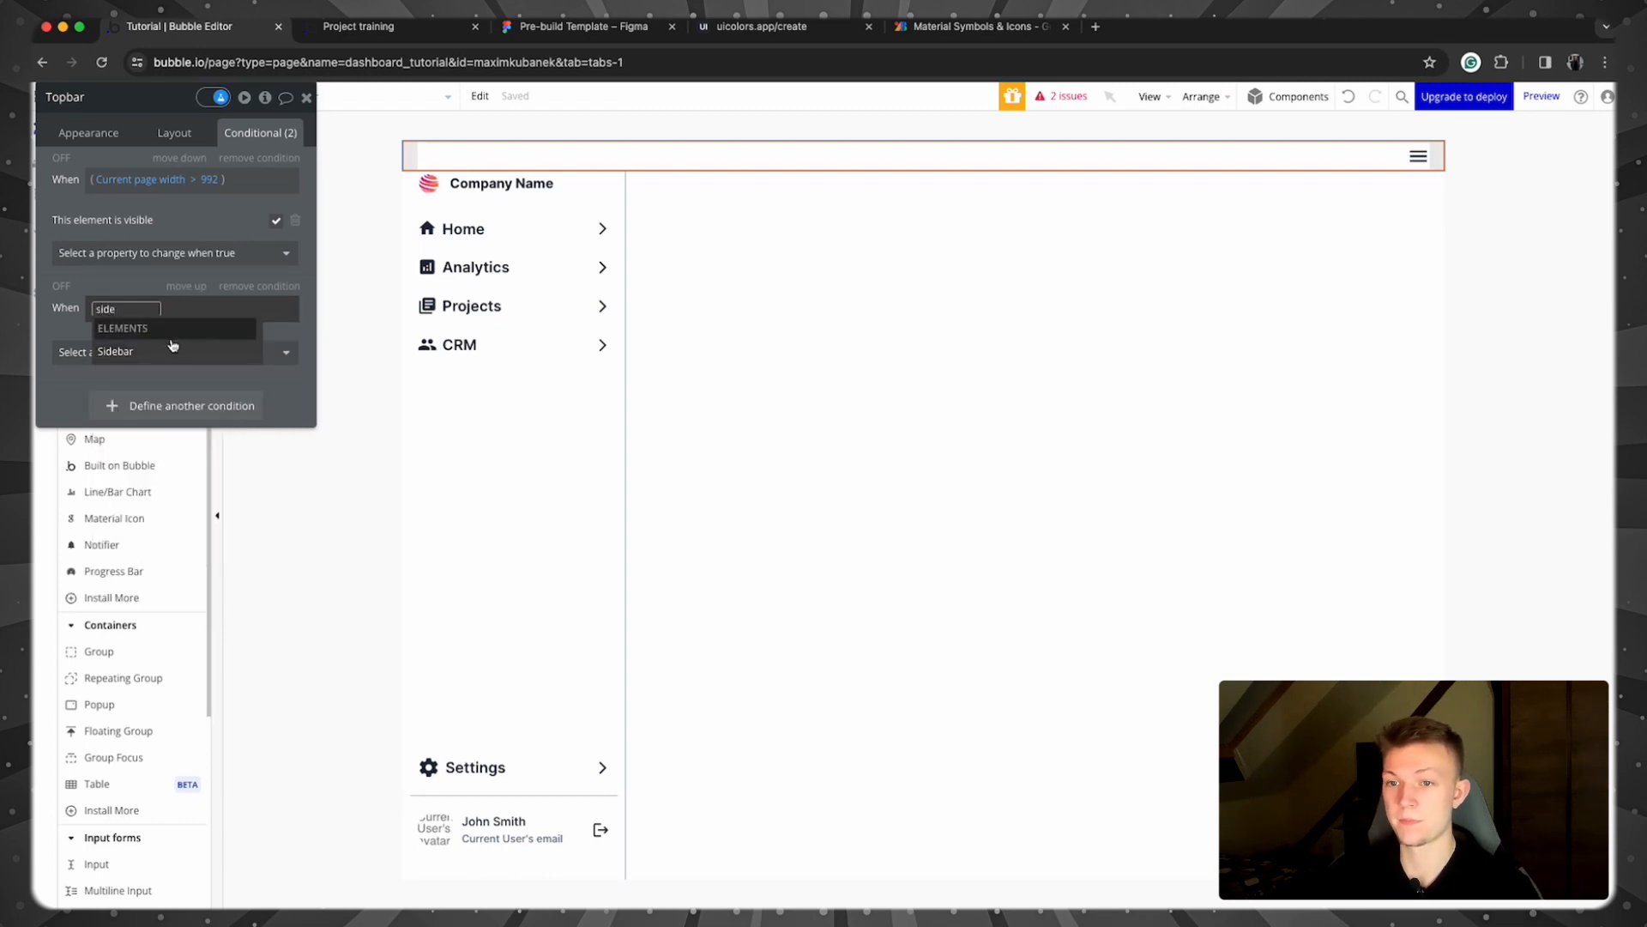
left_click(174, 348)
left_click(160, 516)
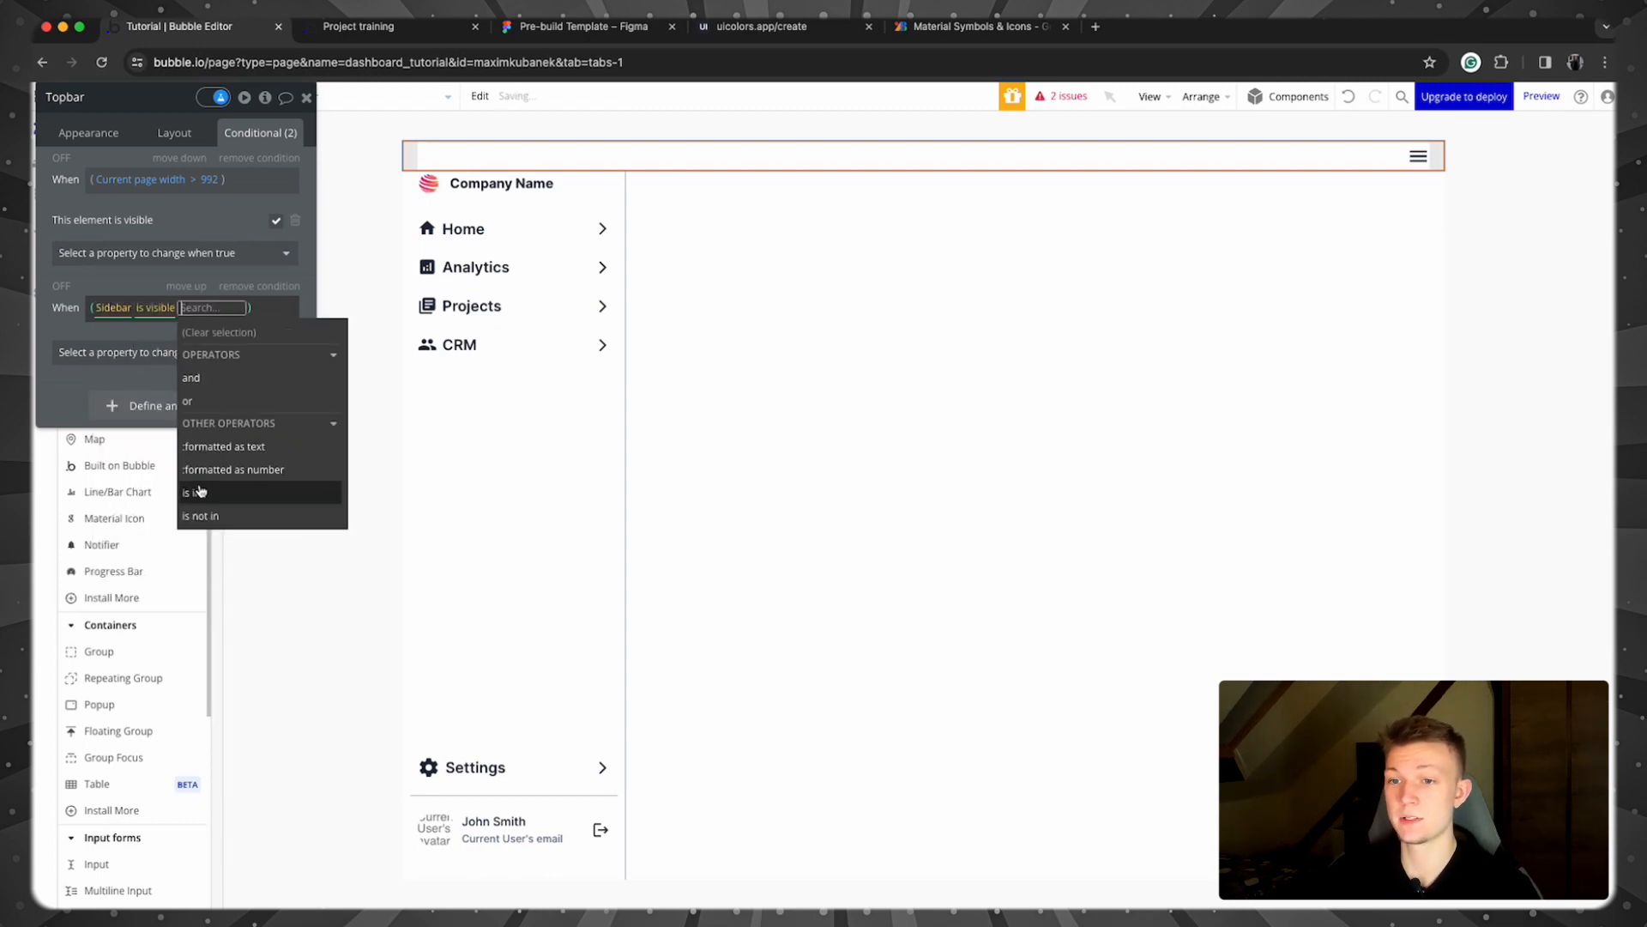
left_click(96, 348)
left_click(108, 404)
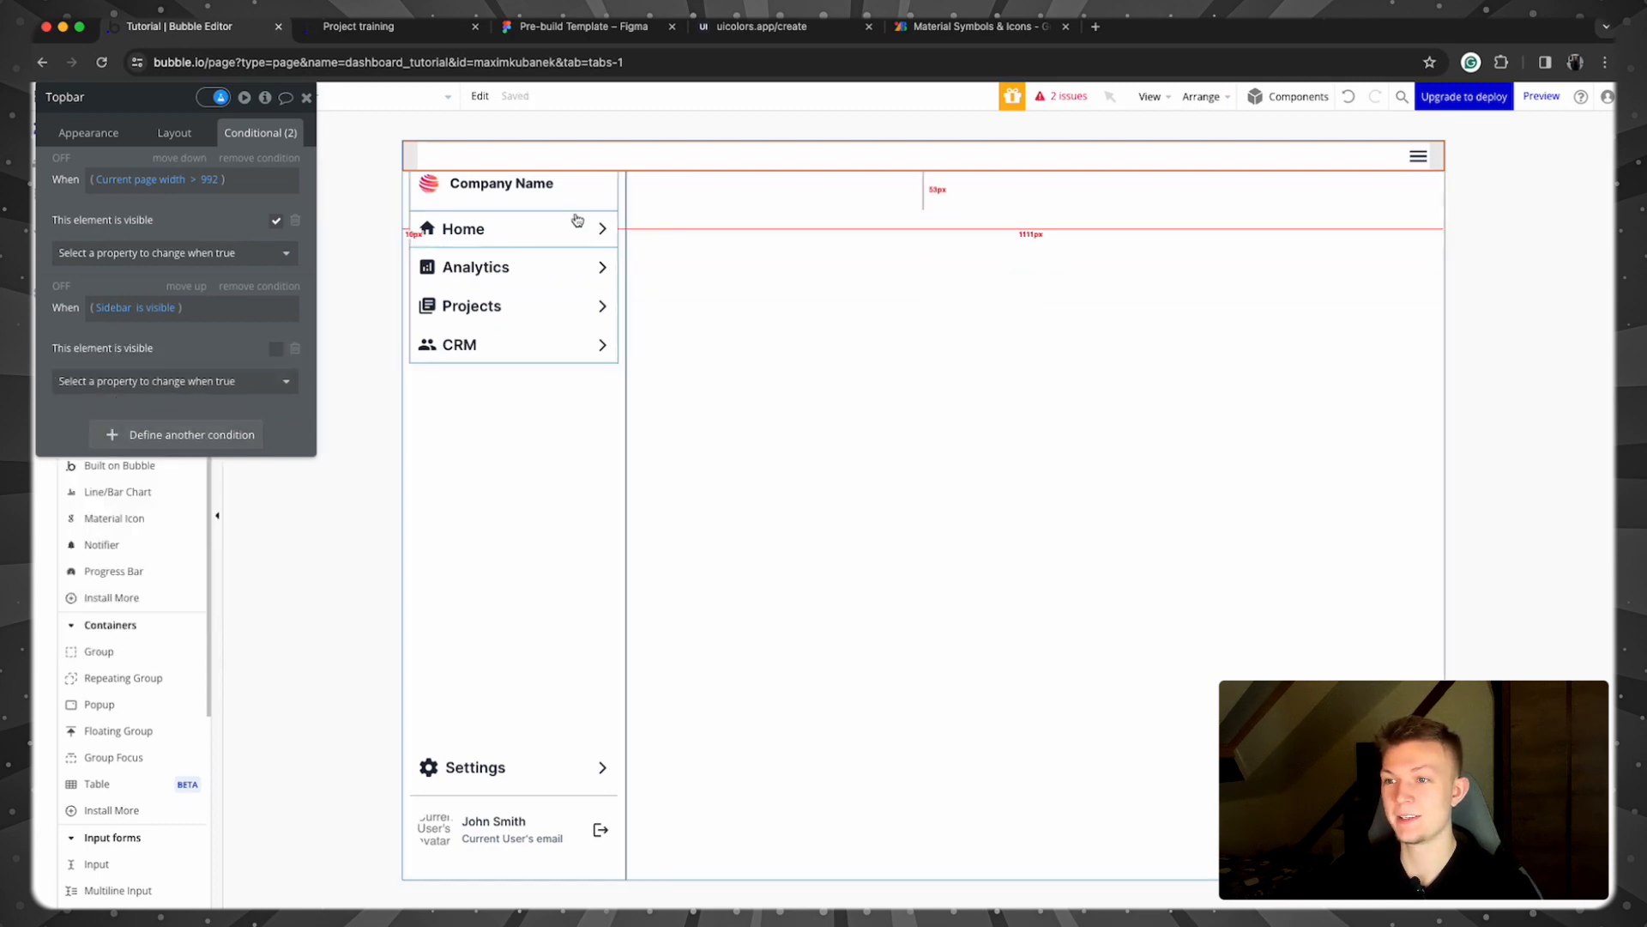
left_click_drag(172, 101, 363, 182)
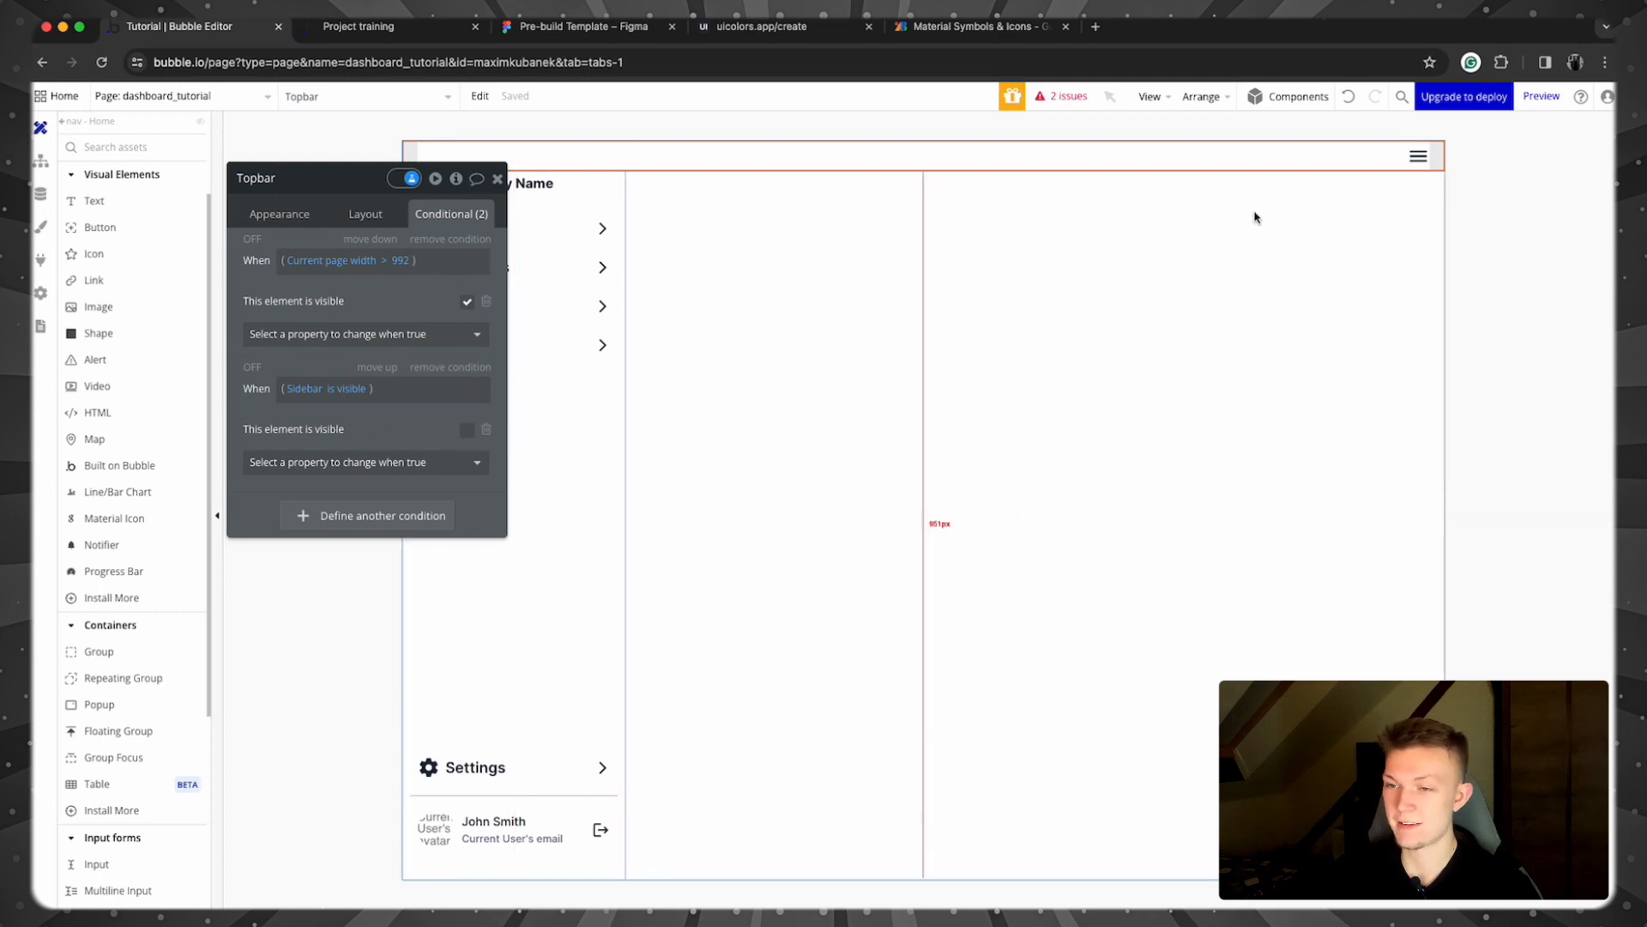
left_click(497, 180)
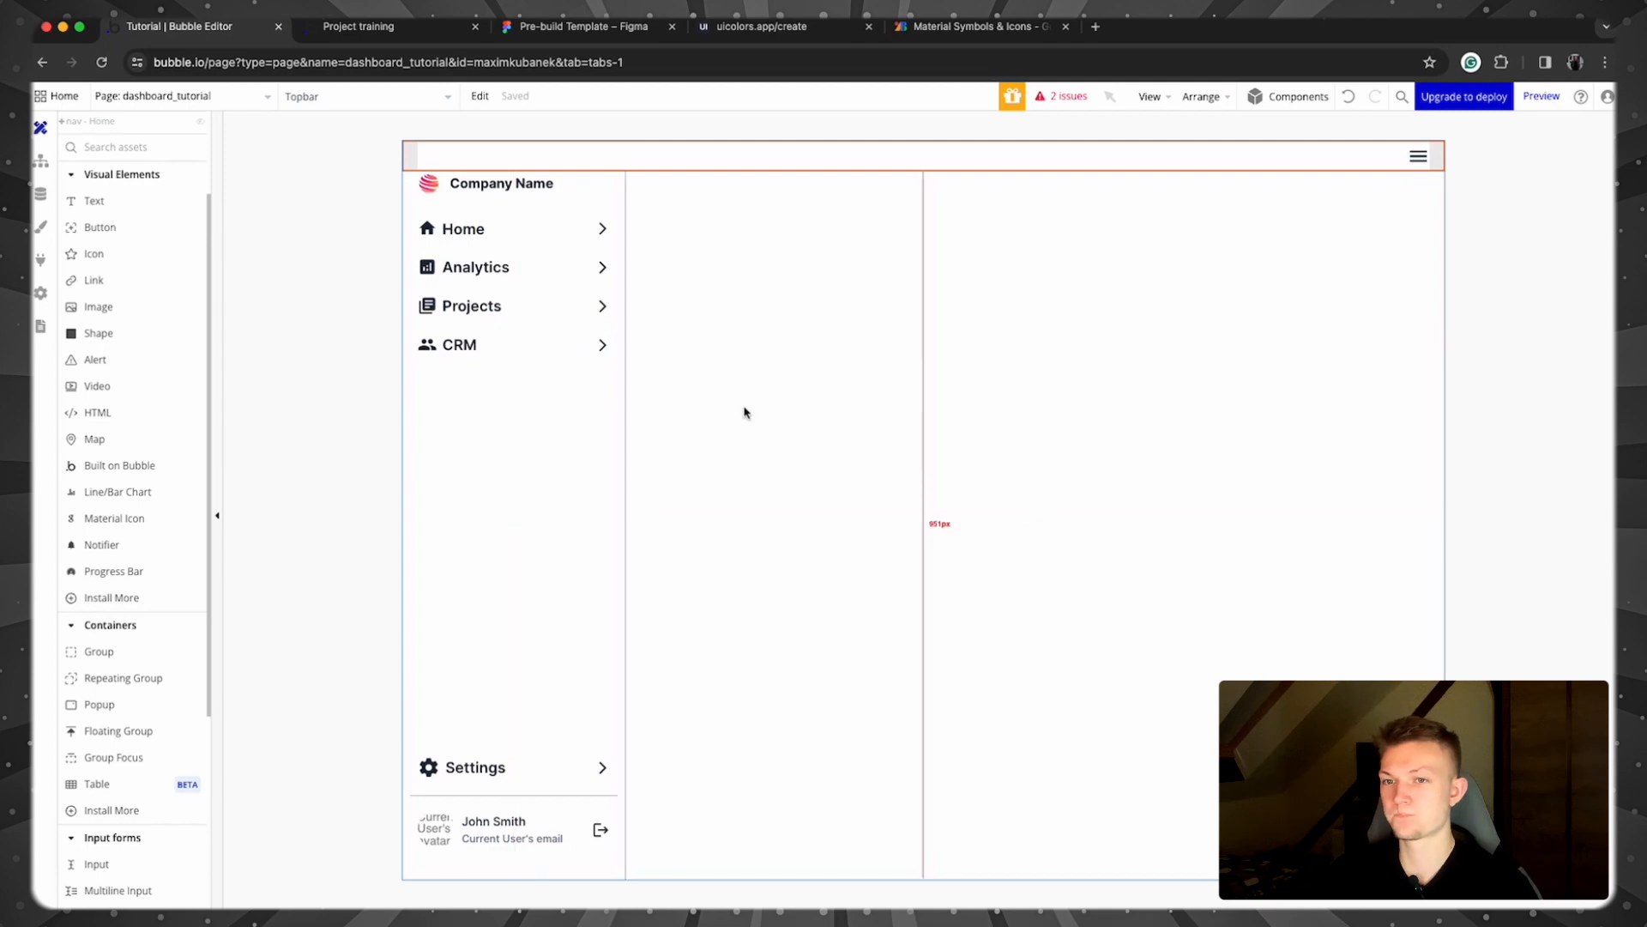
scroll(124, 258, "up", 3)
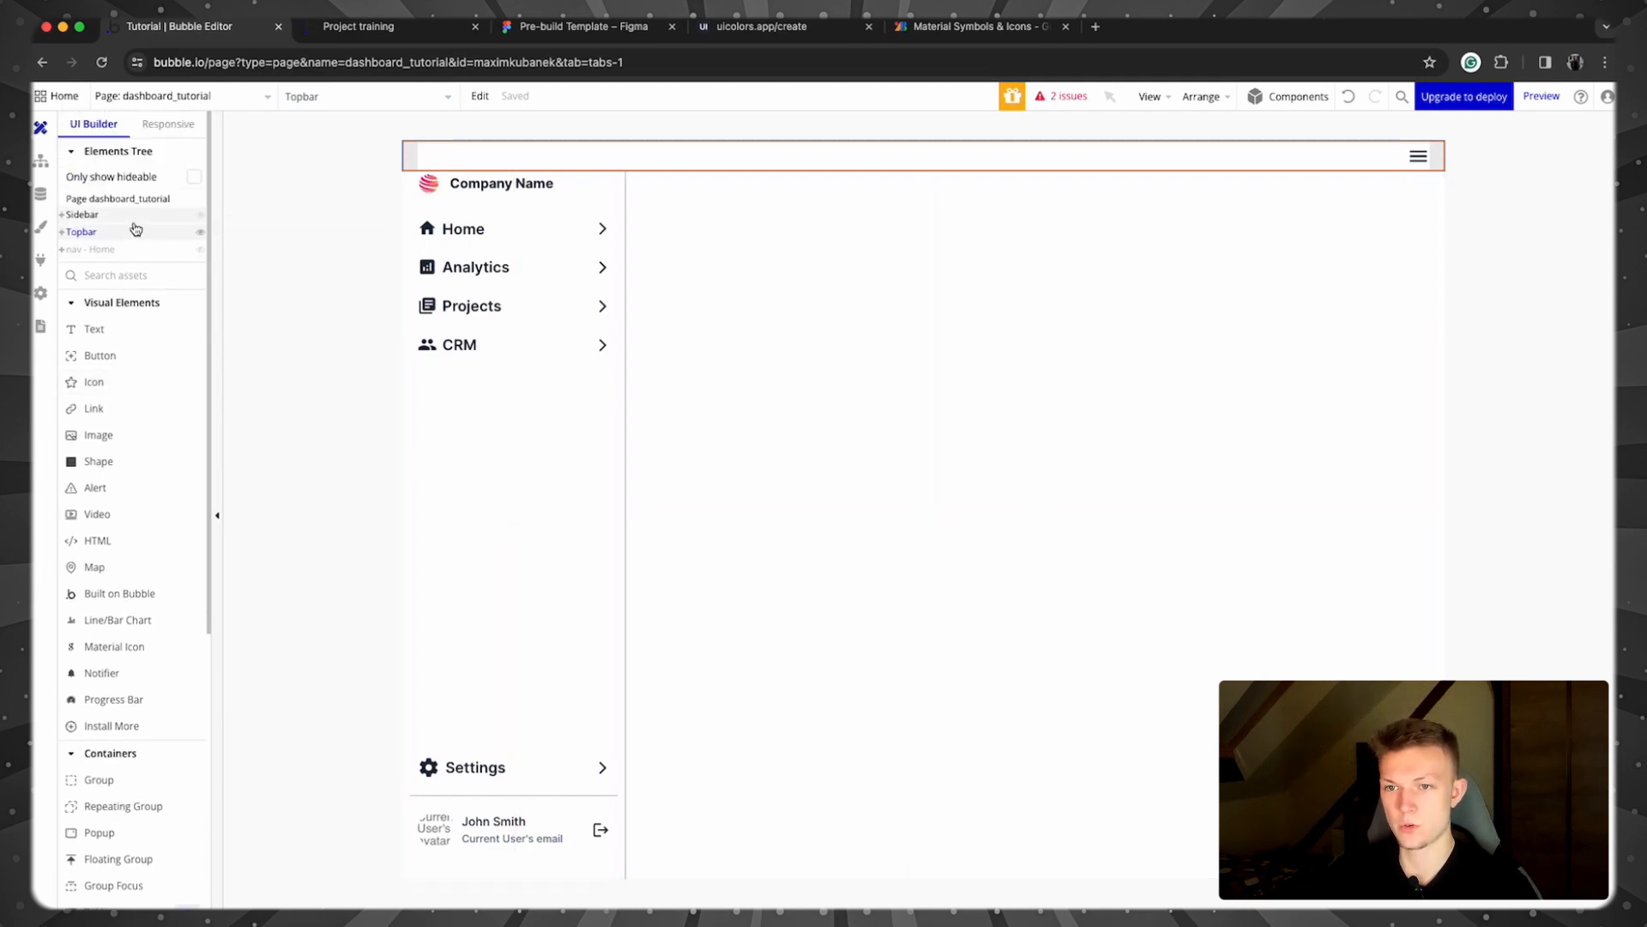
Step: Add another nav - Home condition for Current page width > 992
left_click(125, 249)
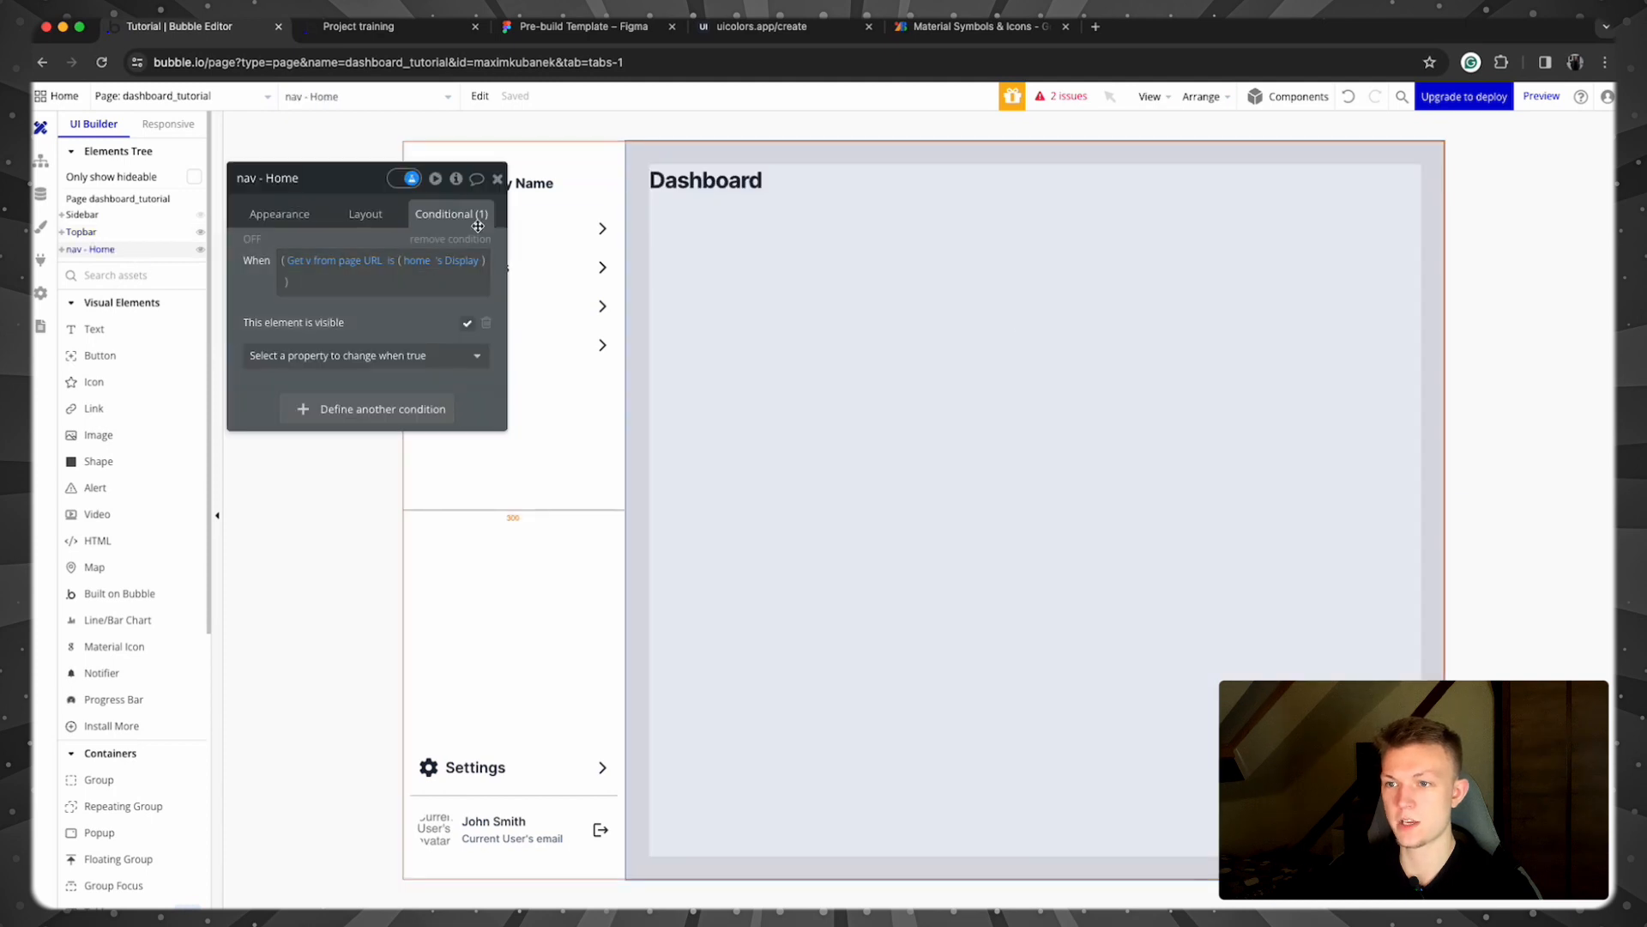
left_click(390, 410)
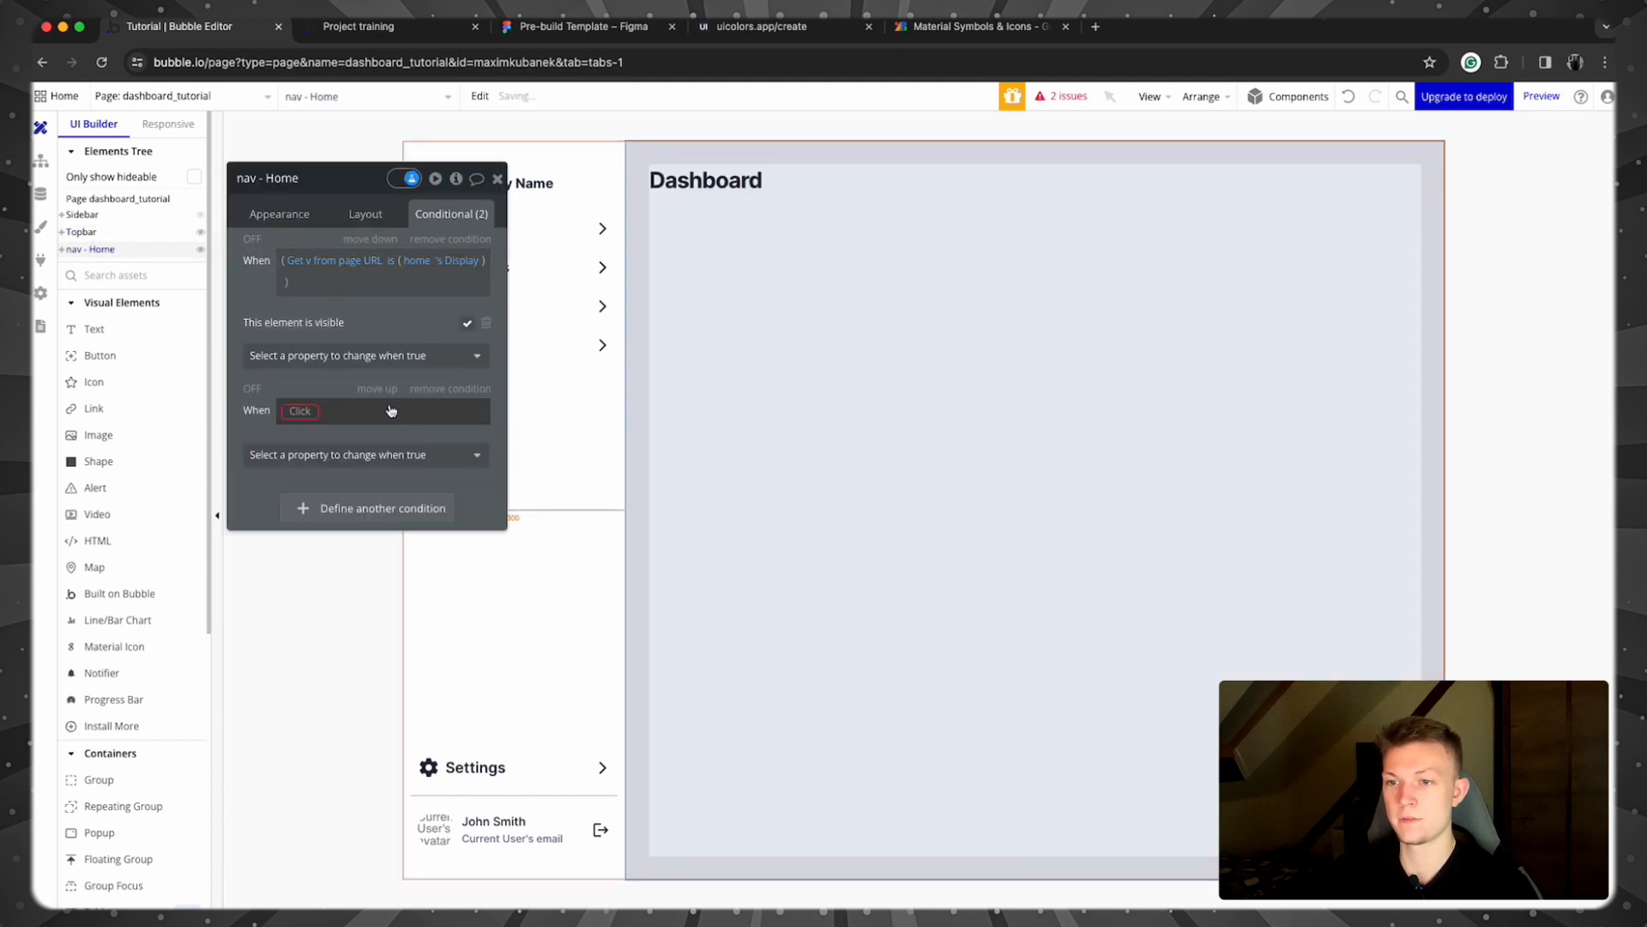
left_click(302, 410)
type("curren")
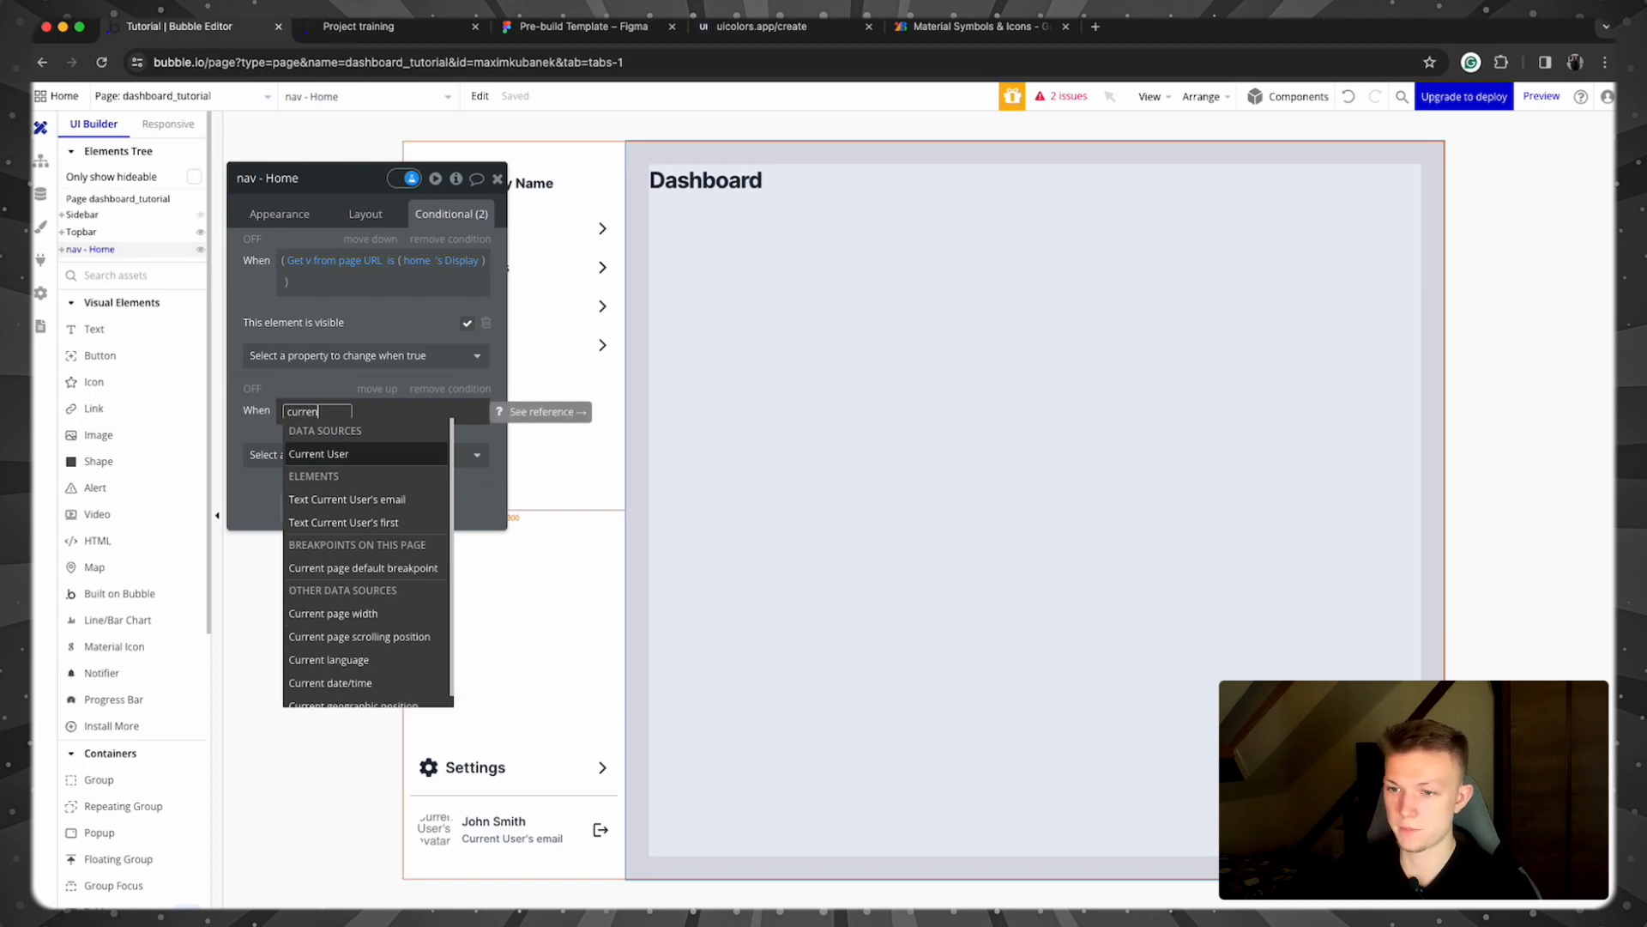
left_click(361, 613)
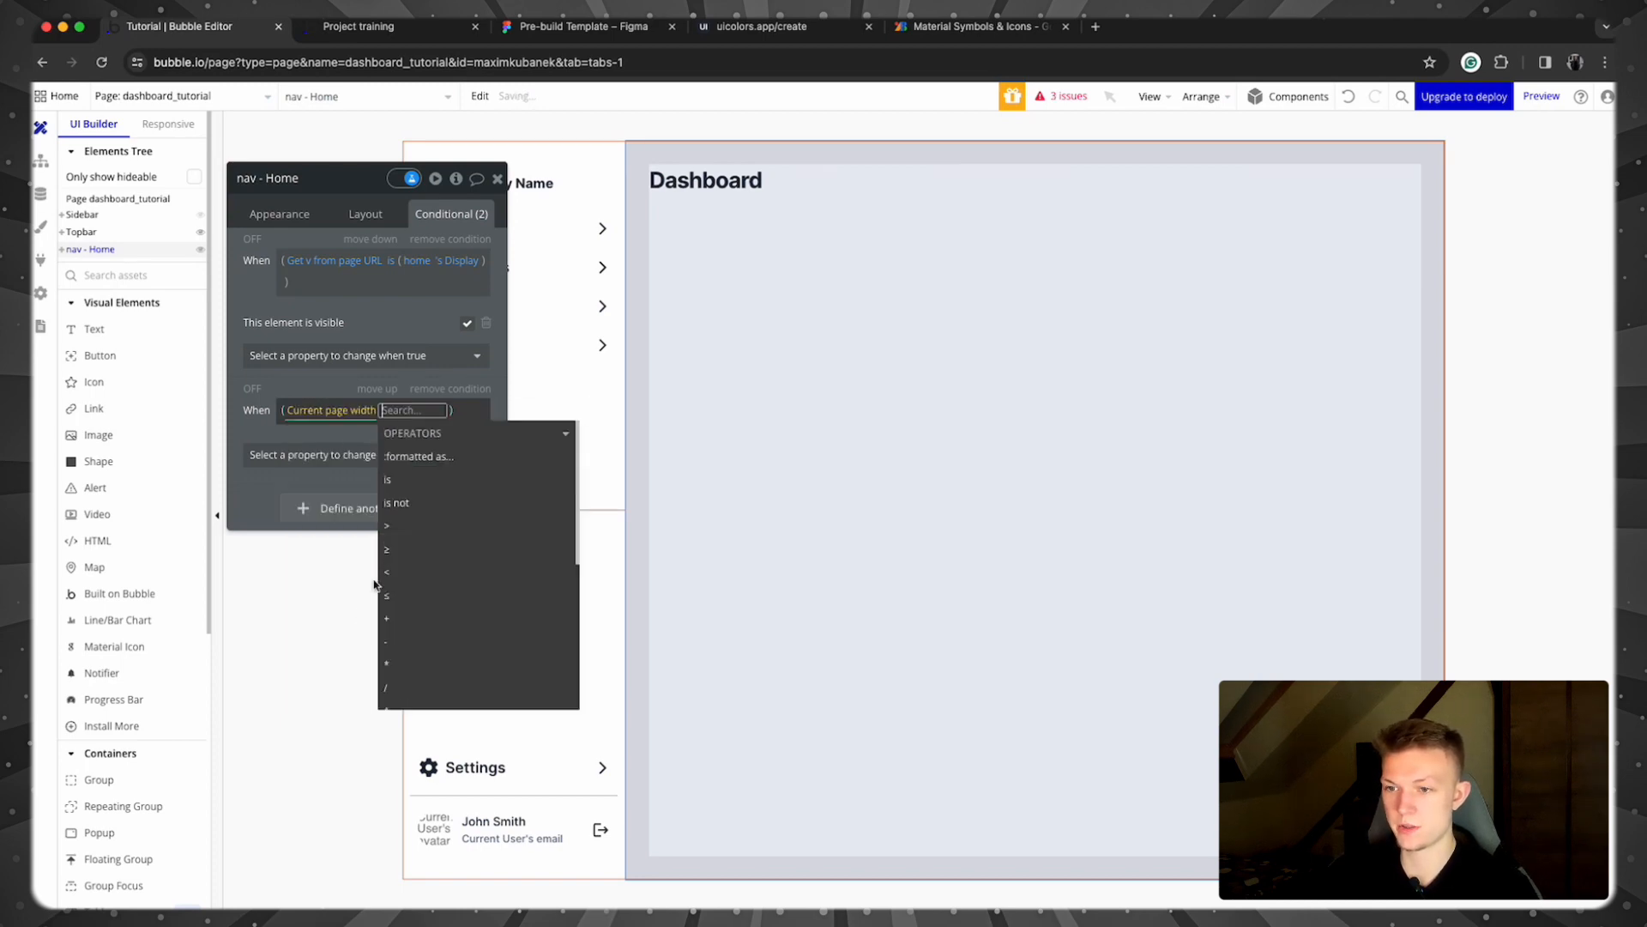
left_click(451, 535)
type("992")
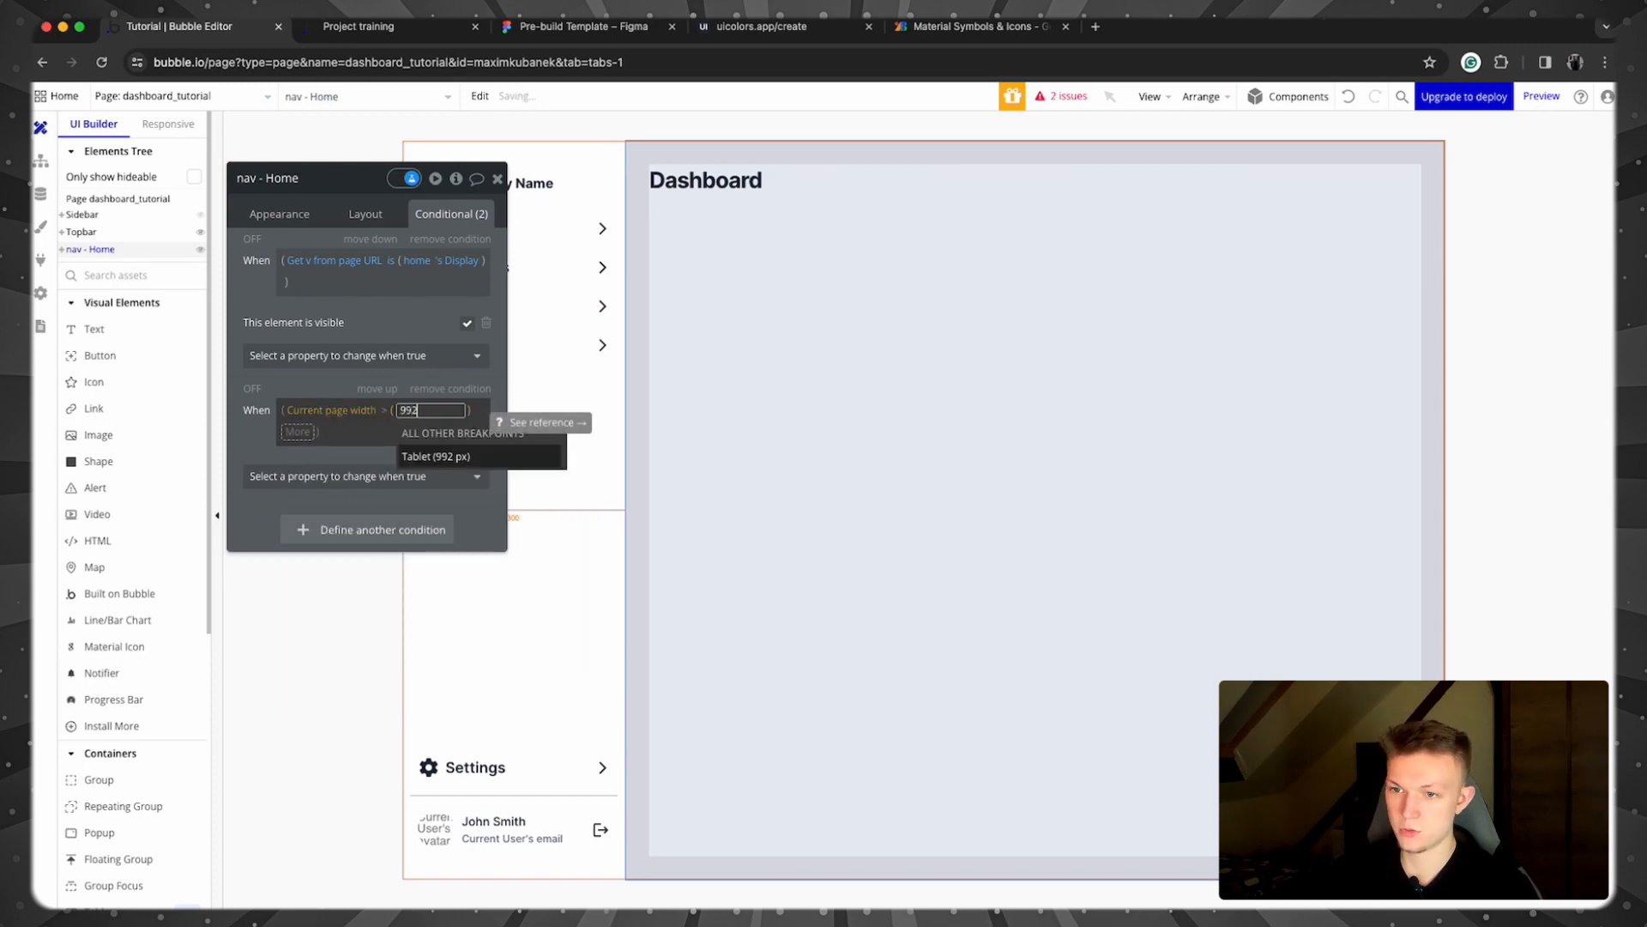
left_click(305, 464)
Step: Make that condition set the Top margin to 40
left_click(298, 454)
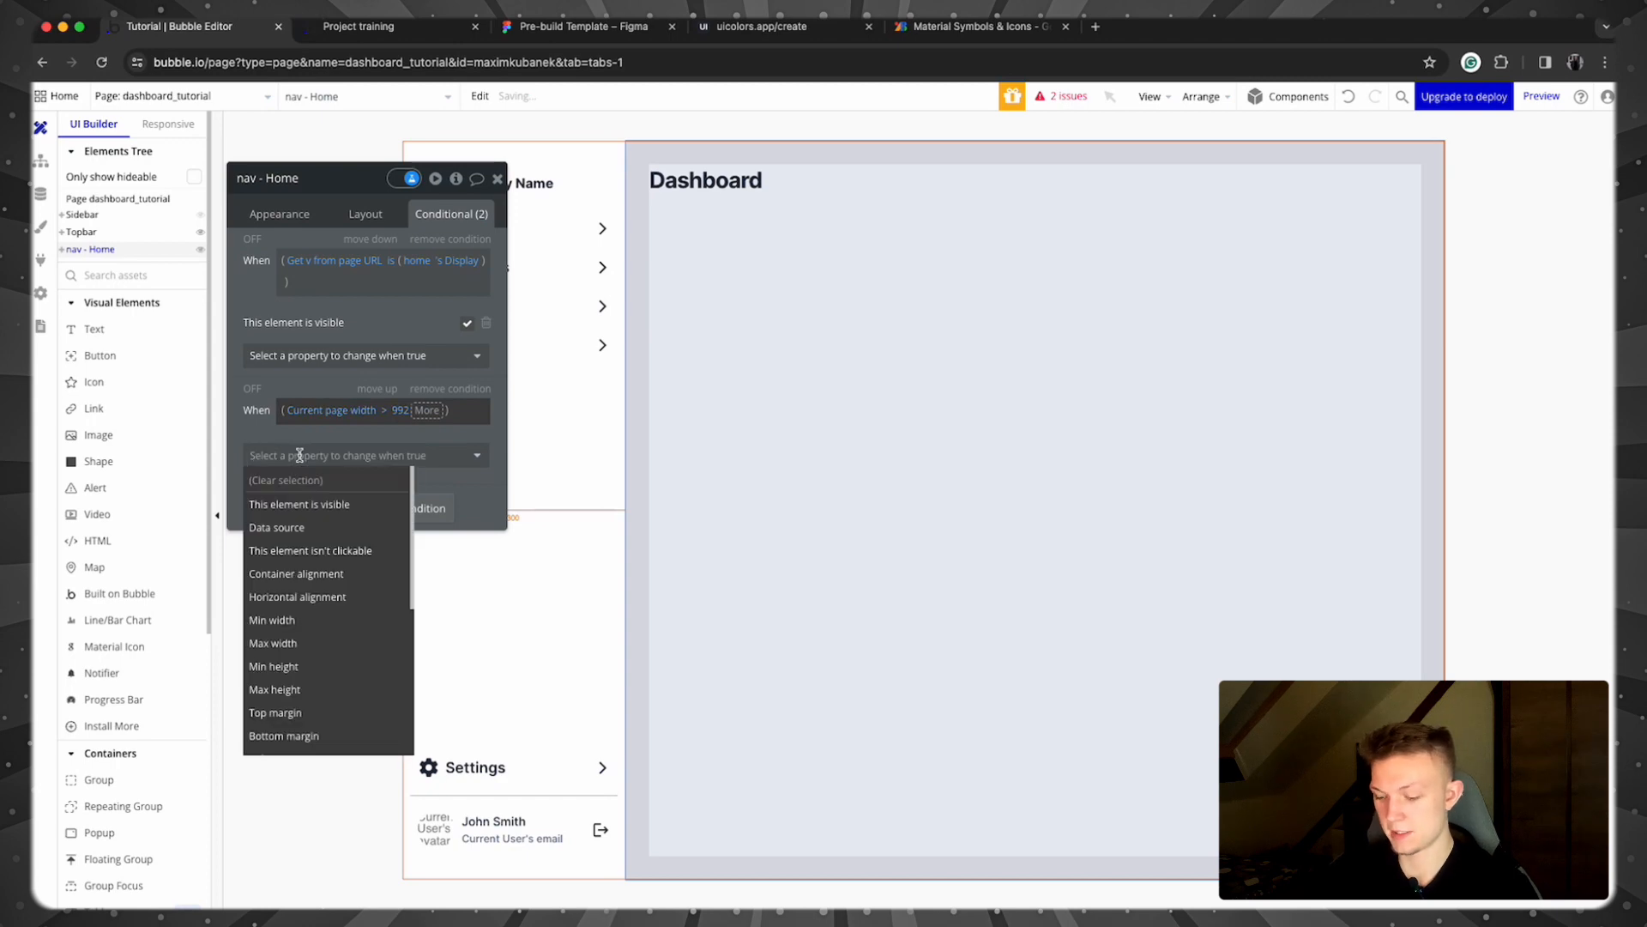
type("marg")
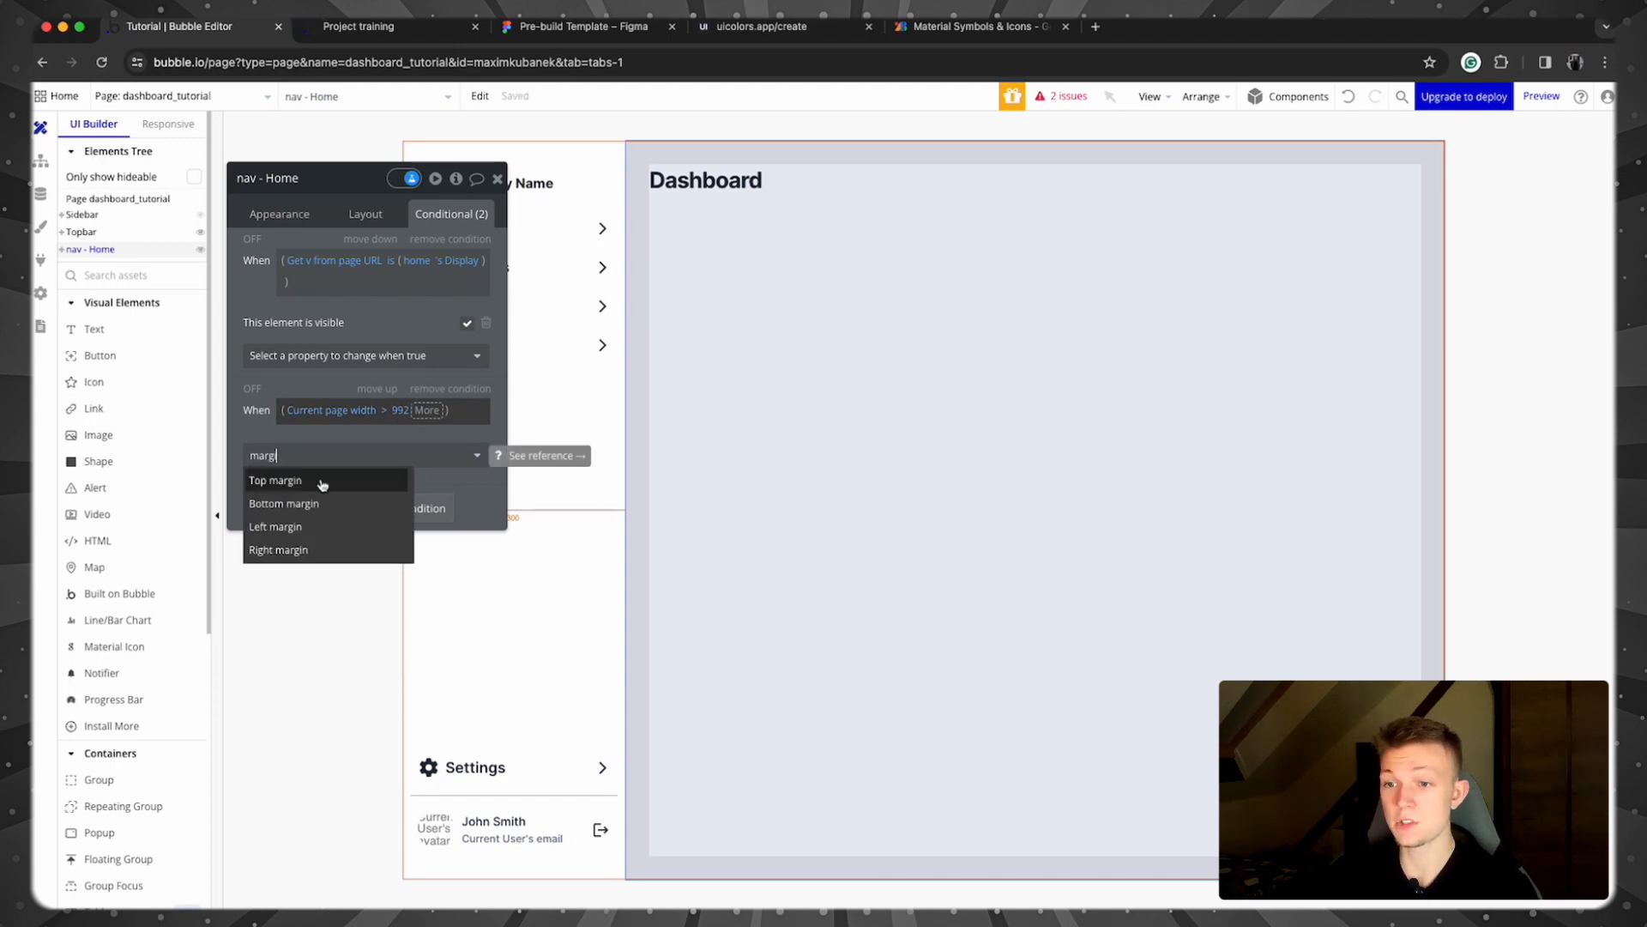
left_click(321, 485)
left_click(436, 450)
type("40")
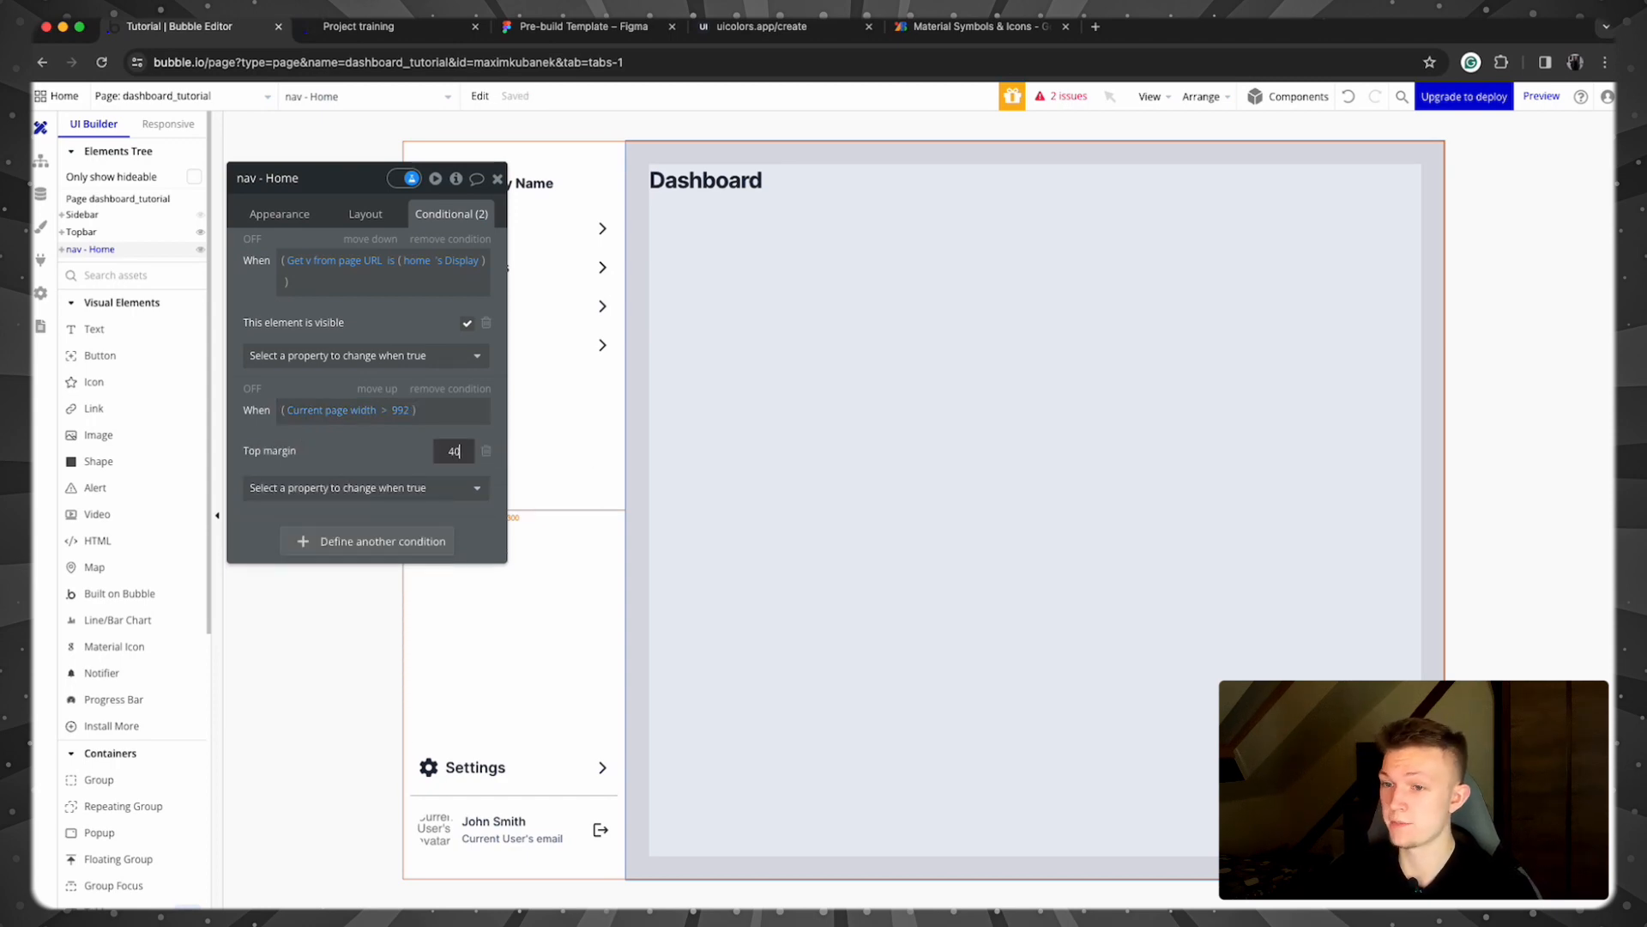
left_click(402, 430)
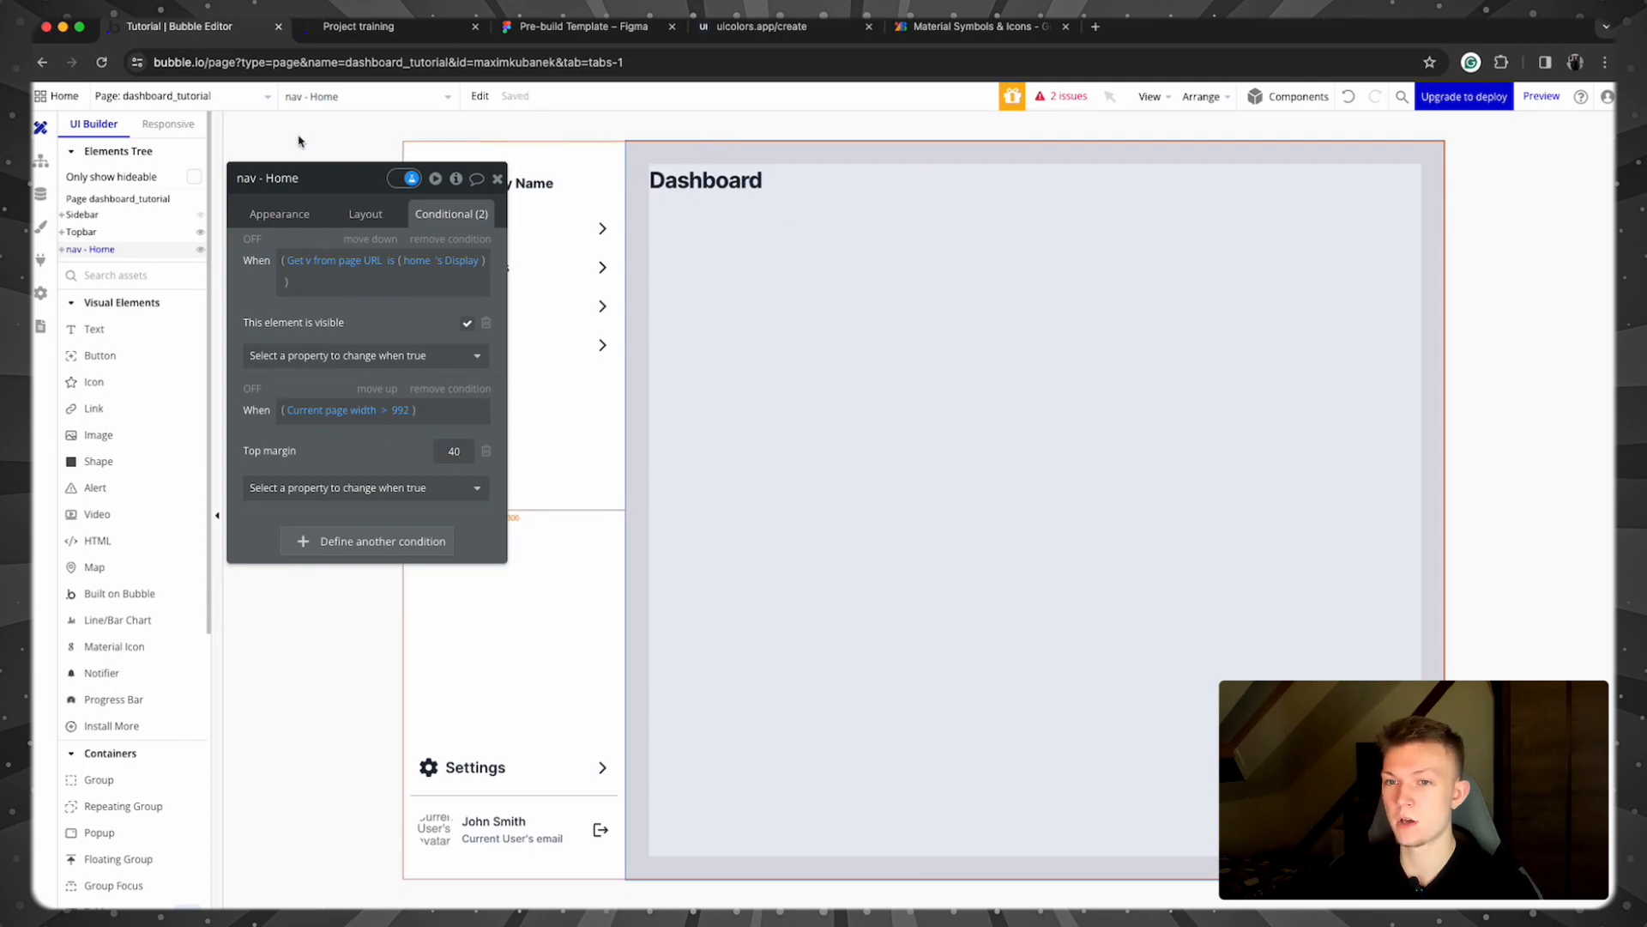
left_click(86, 233)
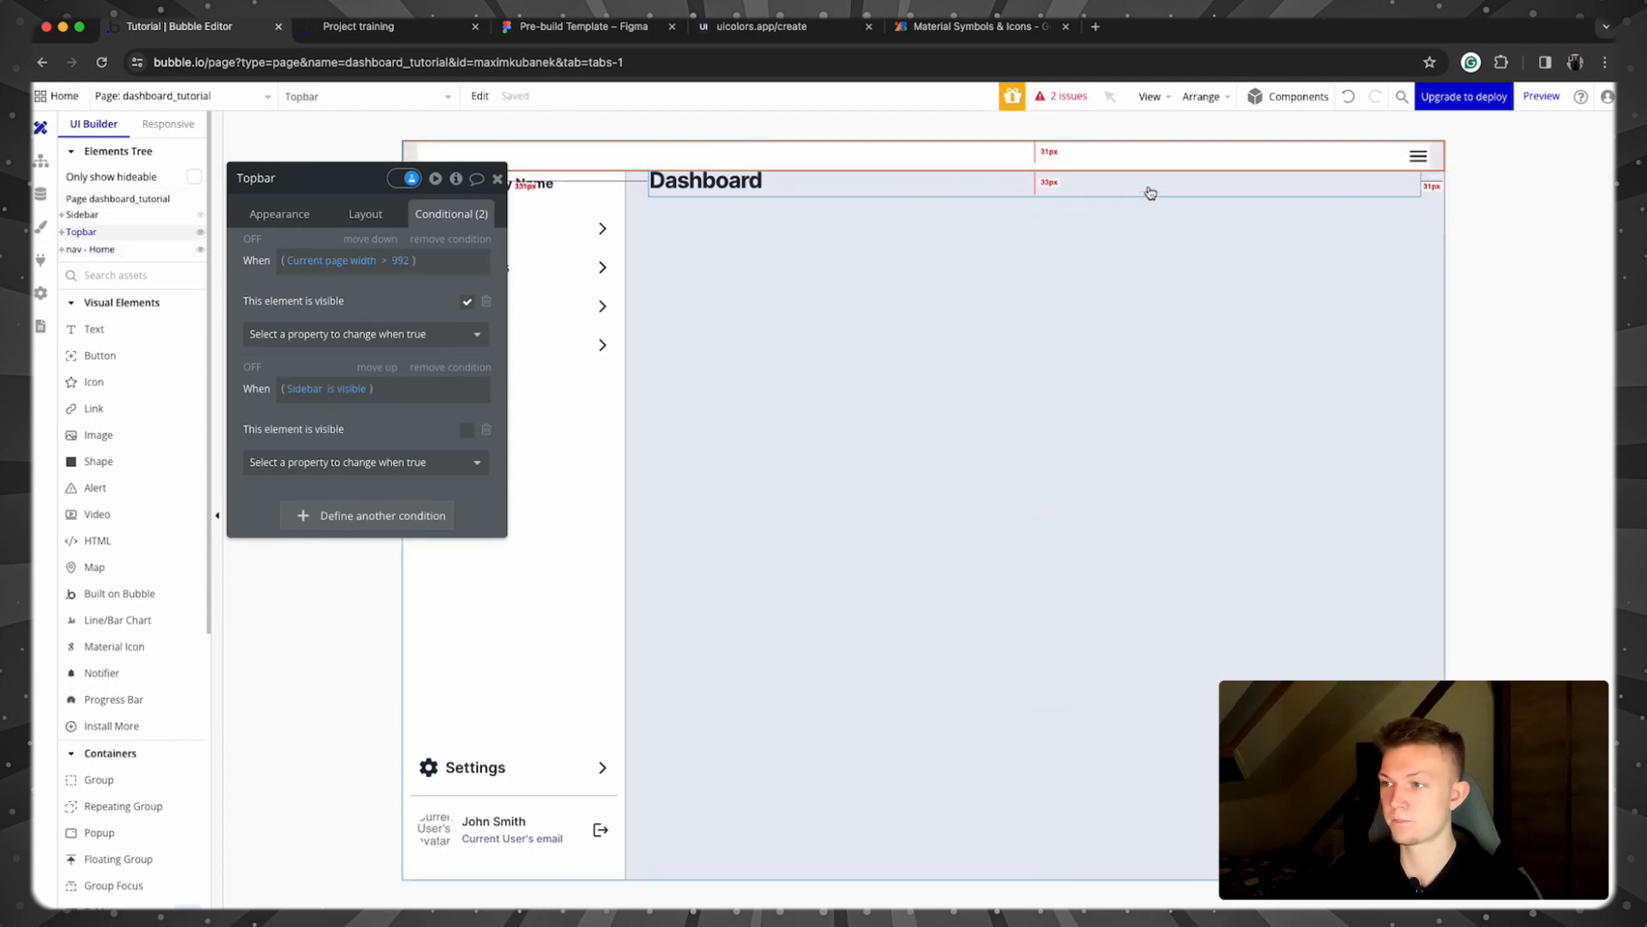
left_click(497, 180)
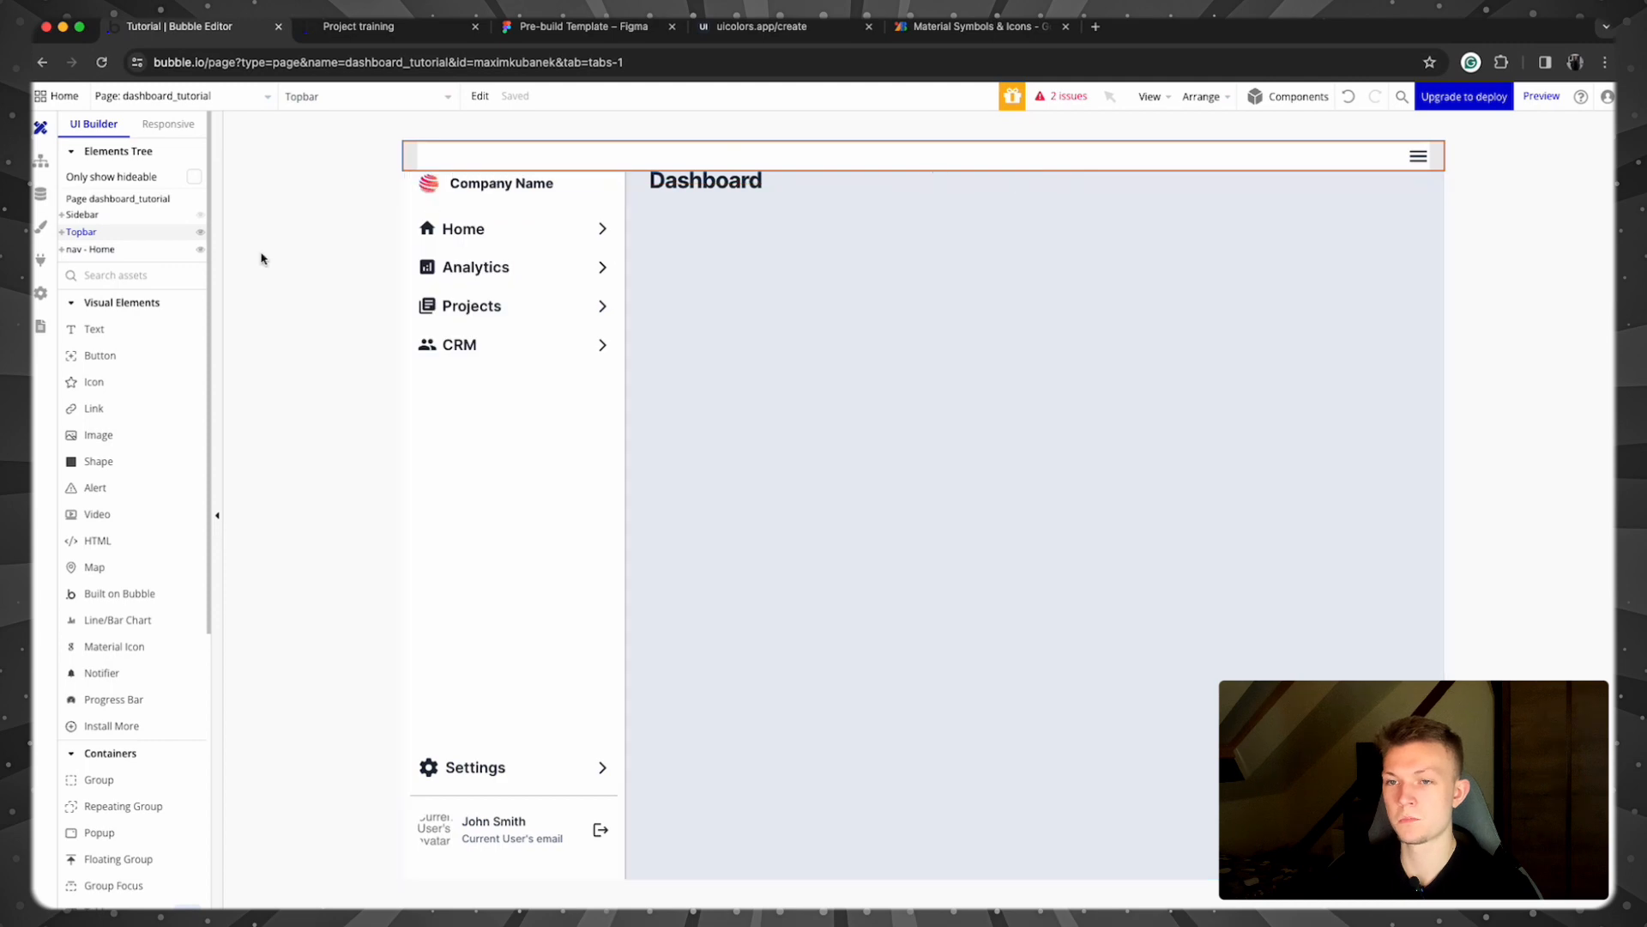
Step: Open the preview in Chrome's responsive device mode and narrow it to about 998 px wide
left_click(352, 28)
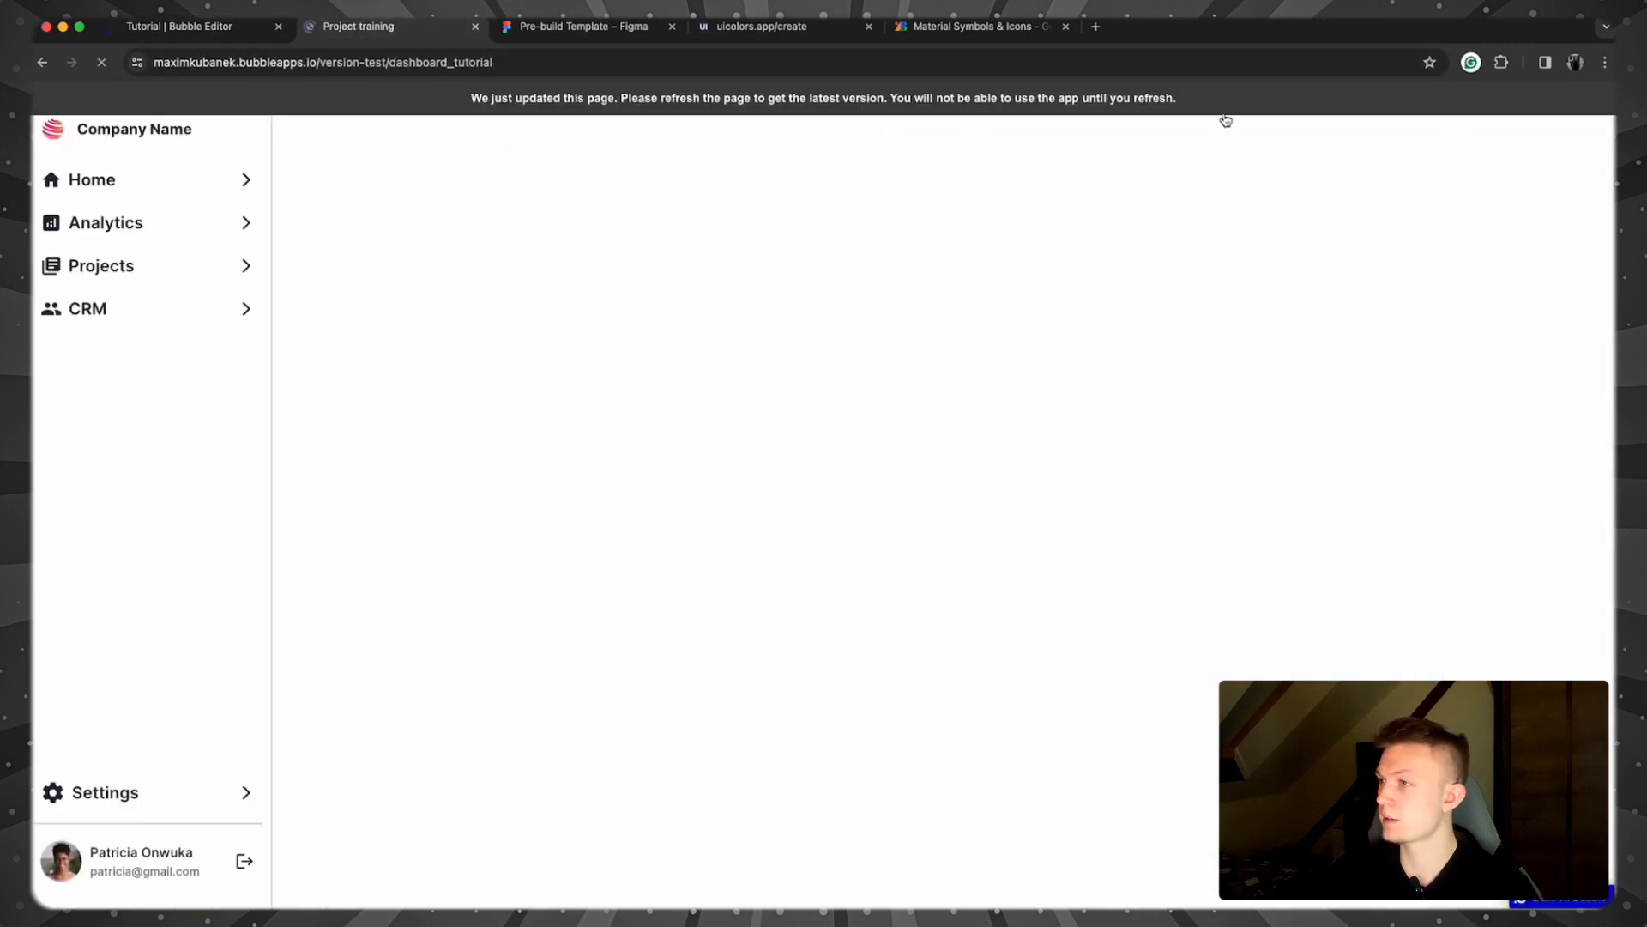
left_click(1603, 63)
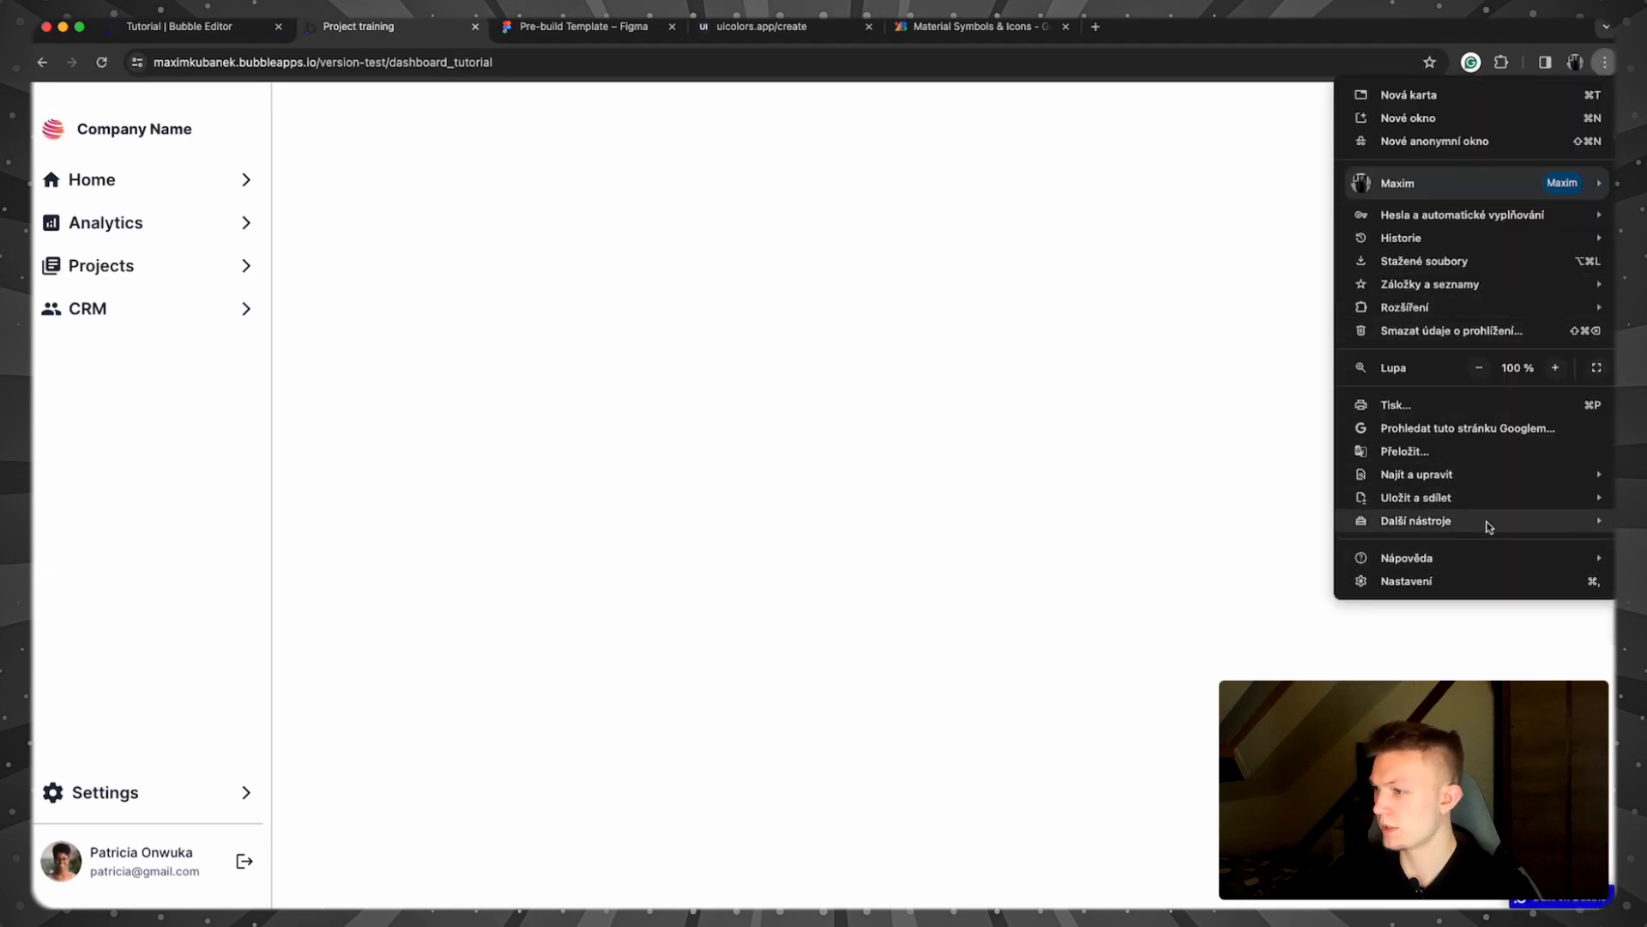
left_click(1630, 600)
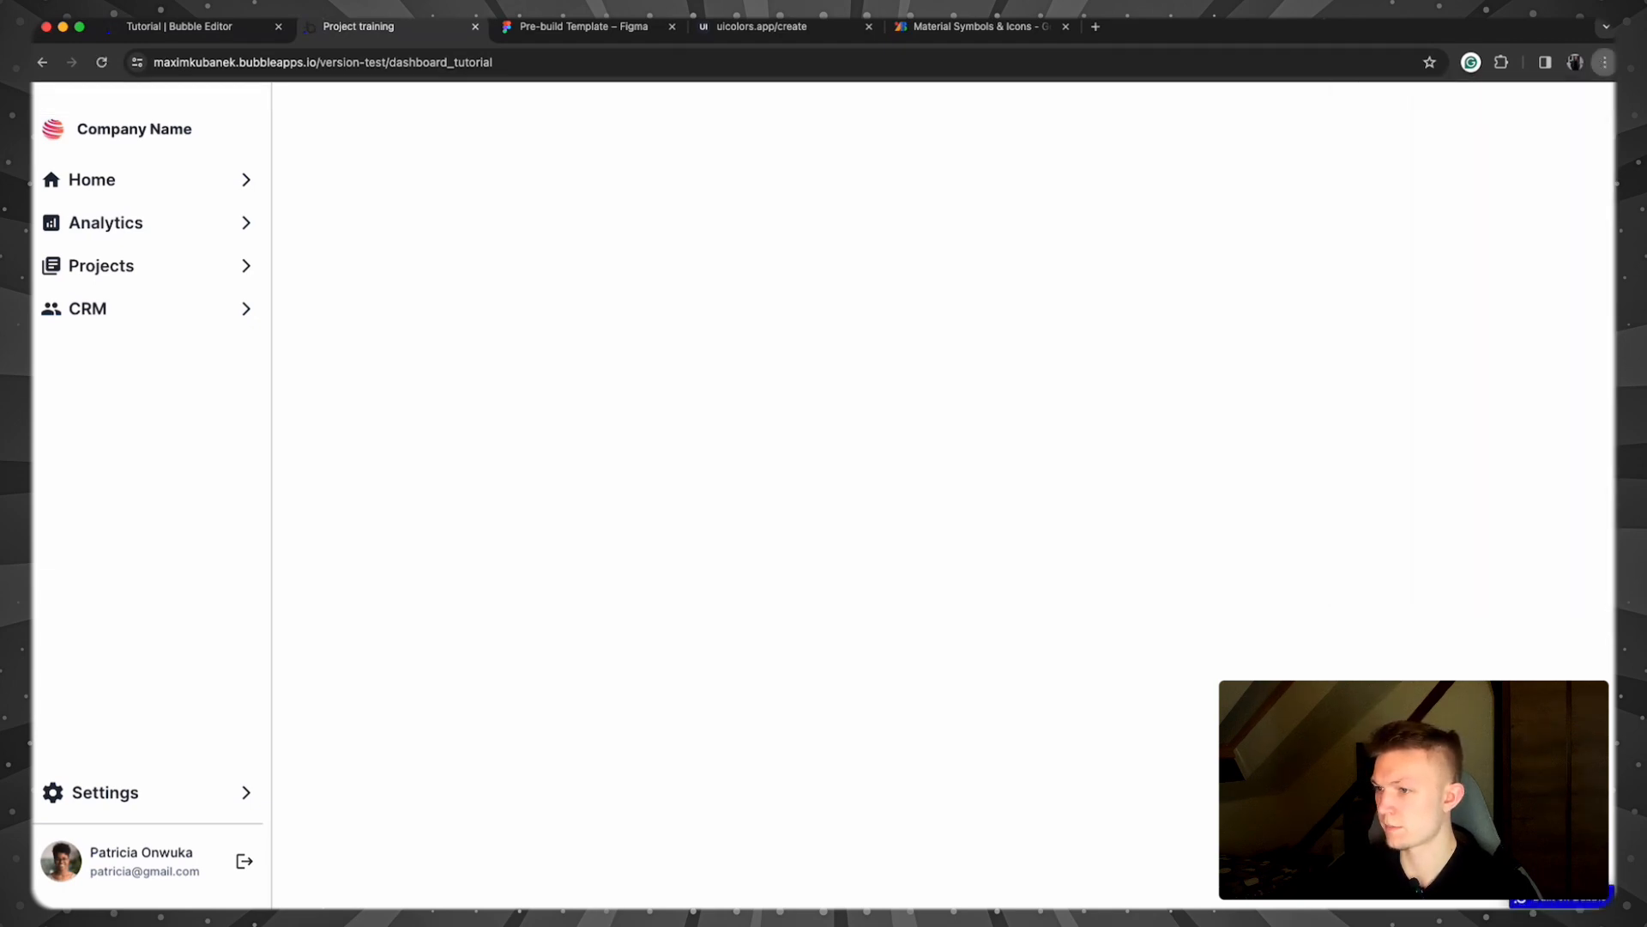
left_click(751, 201)
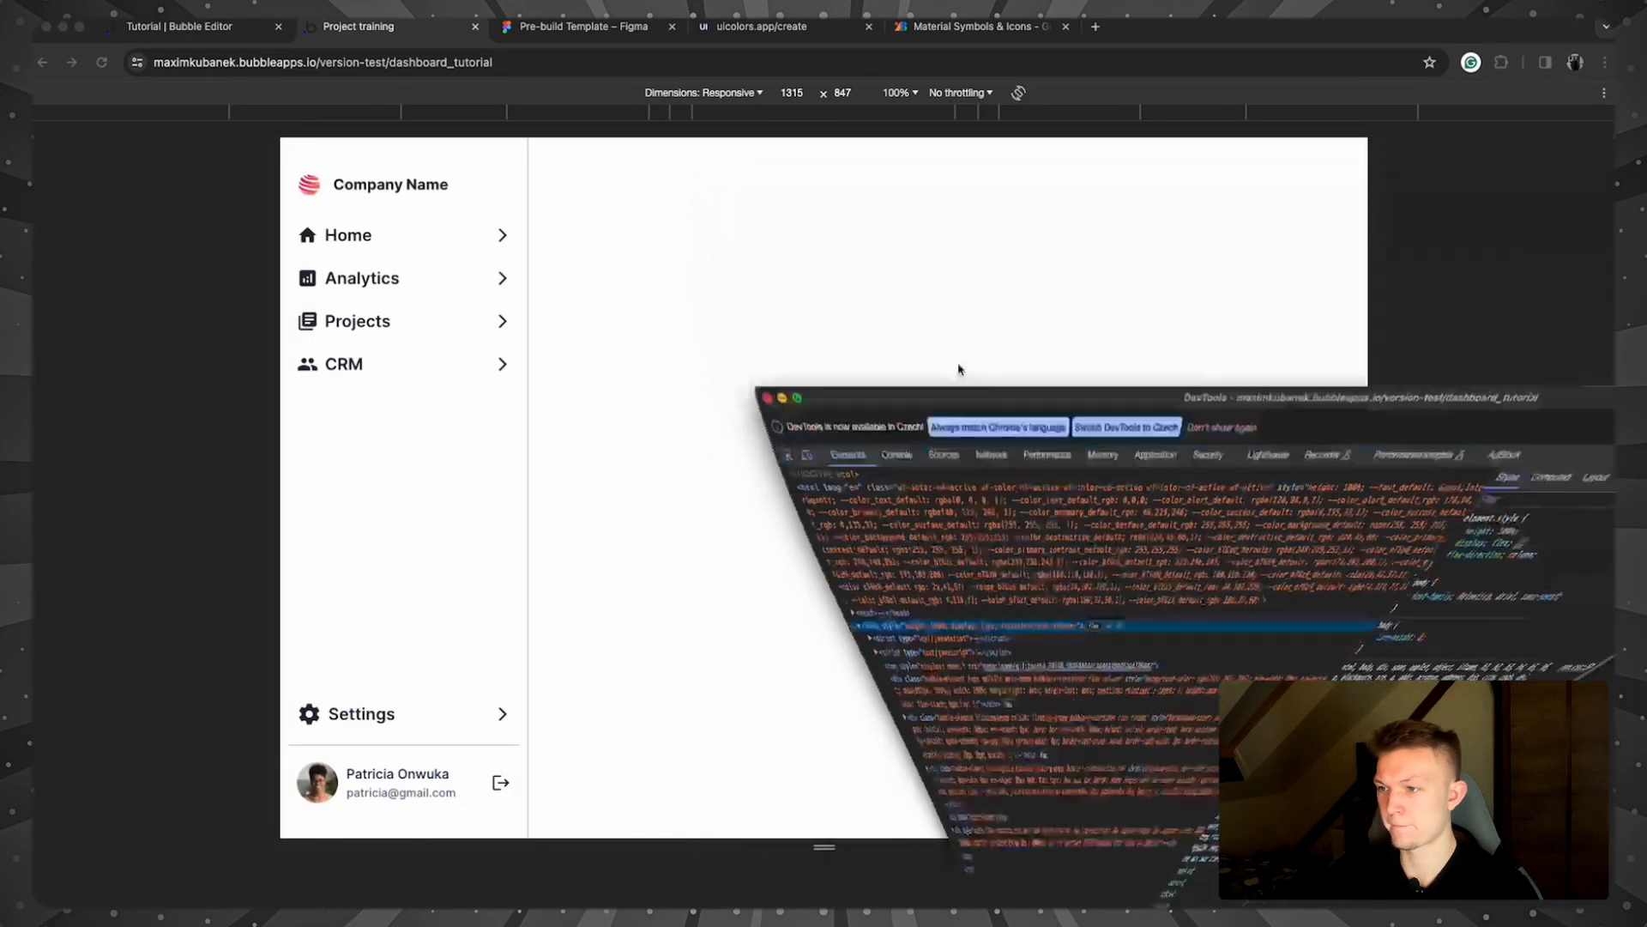
left_click_drag(1371, 481, 1239, 480)
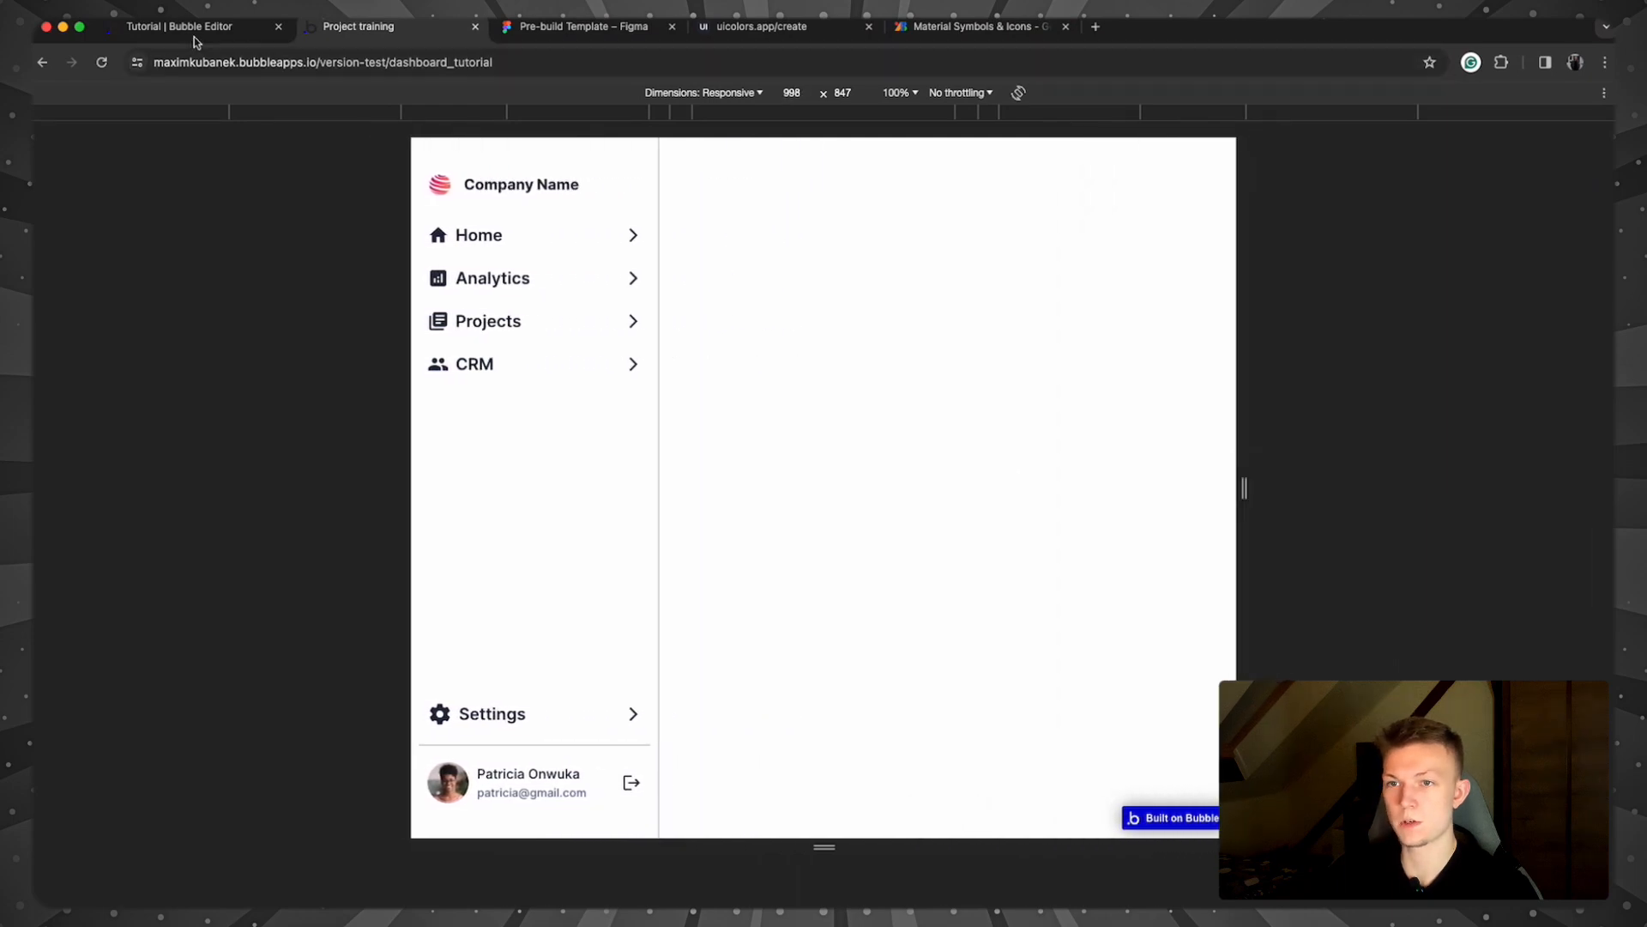
left_click(244, 27)
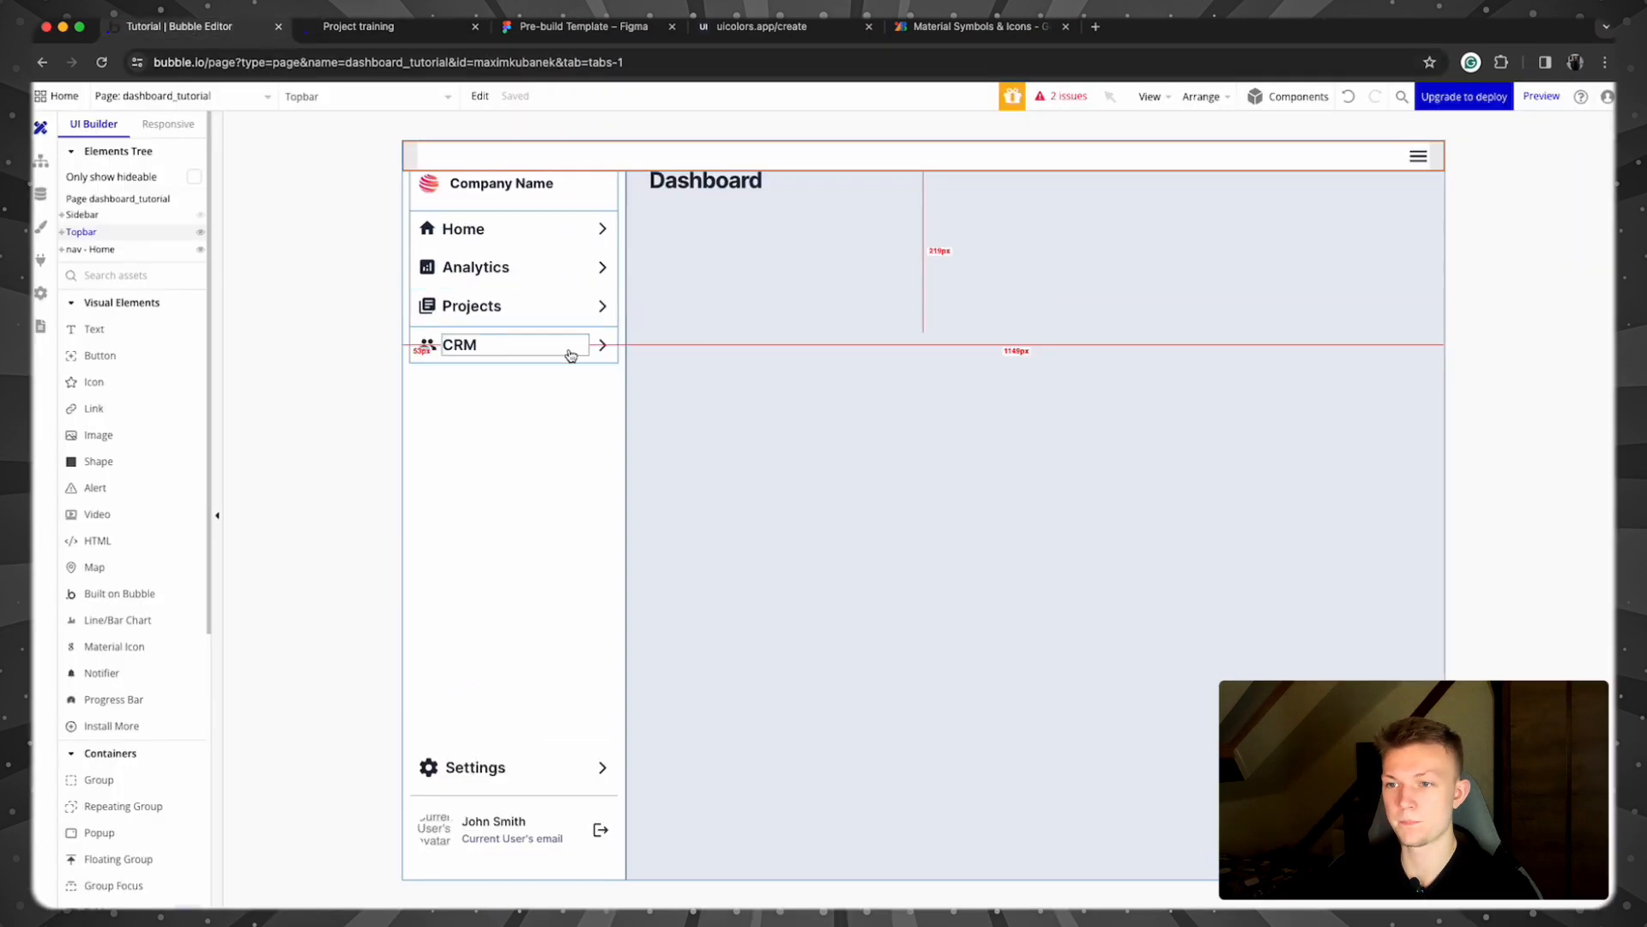
Step: Add a Sidebar condition on Current page width > 992 that sets its visibility
double_click(583, 458)
left_click(393, 250)
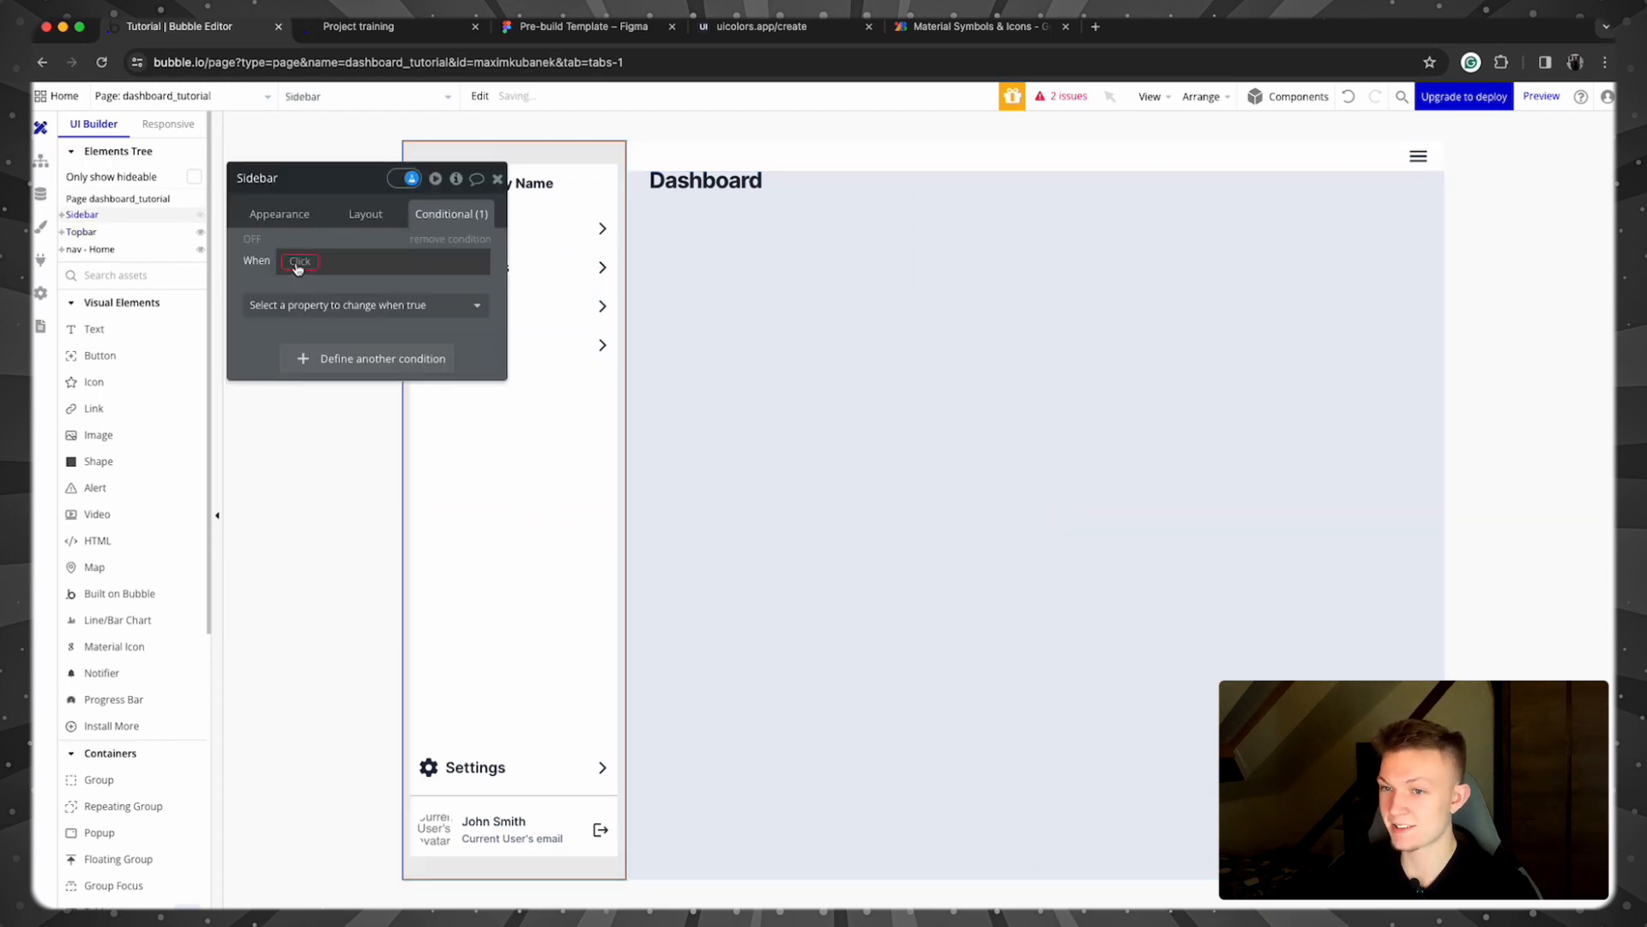
left_click(295, 261)
type("curm")
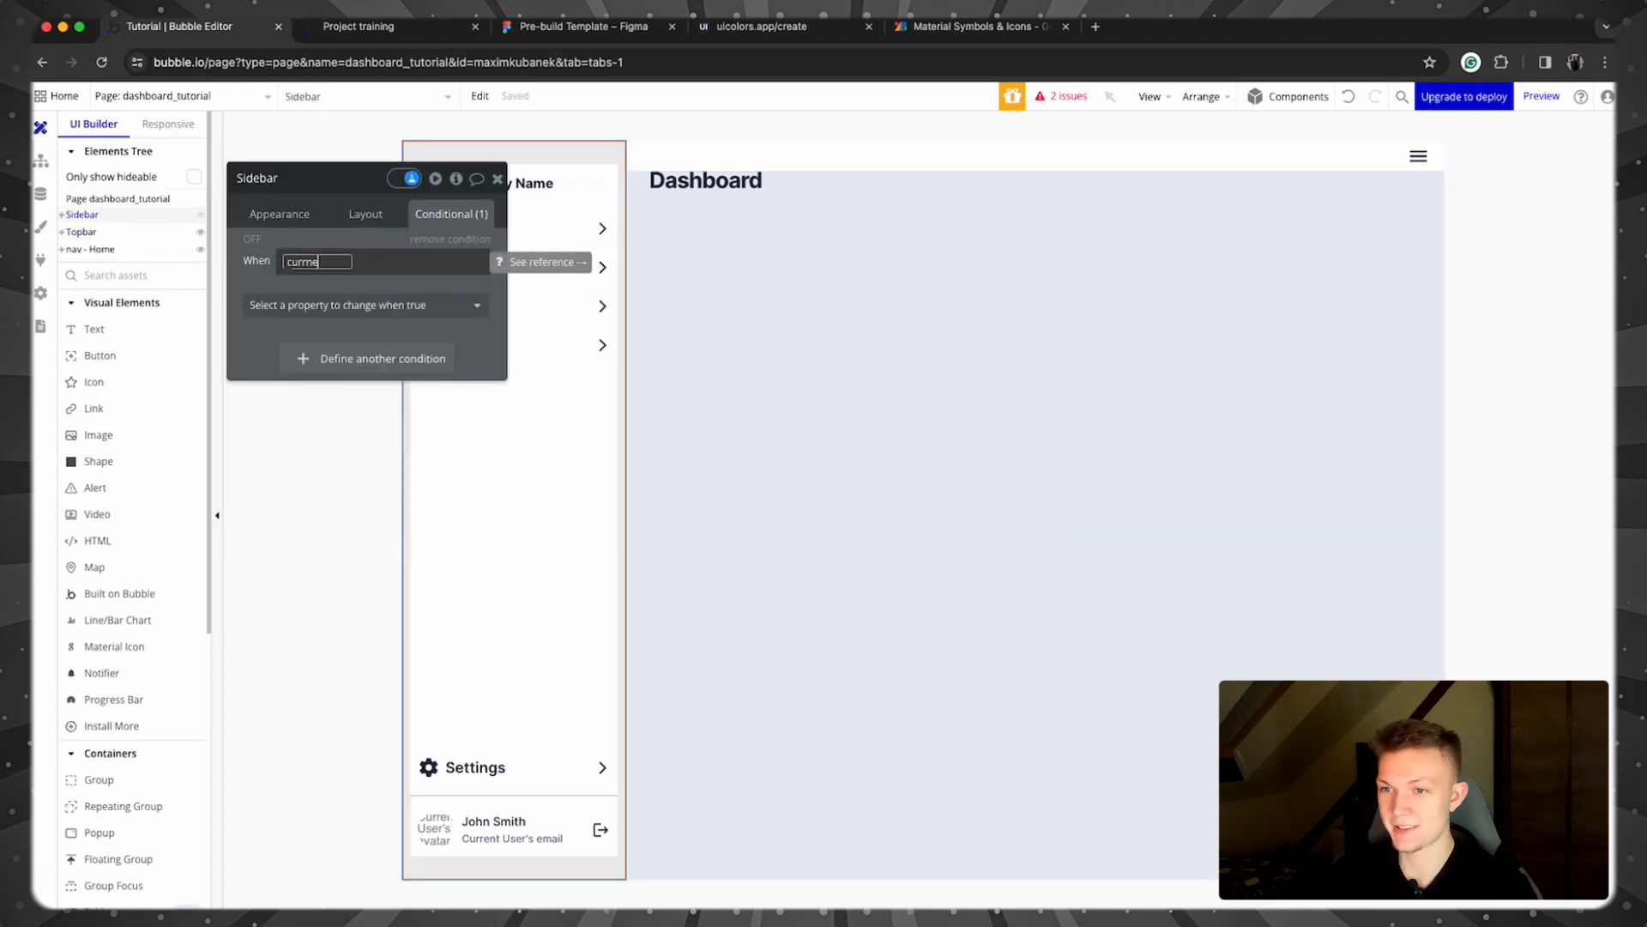
type("enm")
key("BackSpace")
type("t")
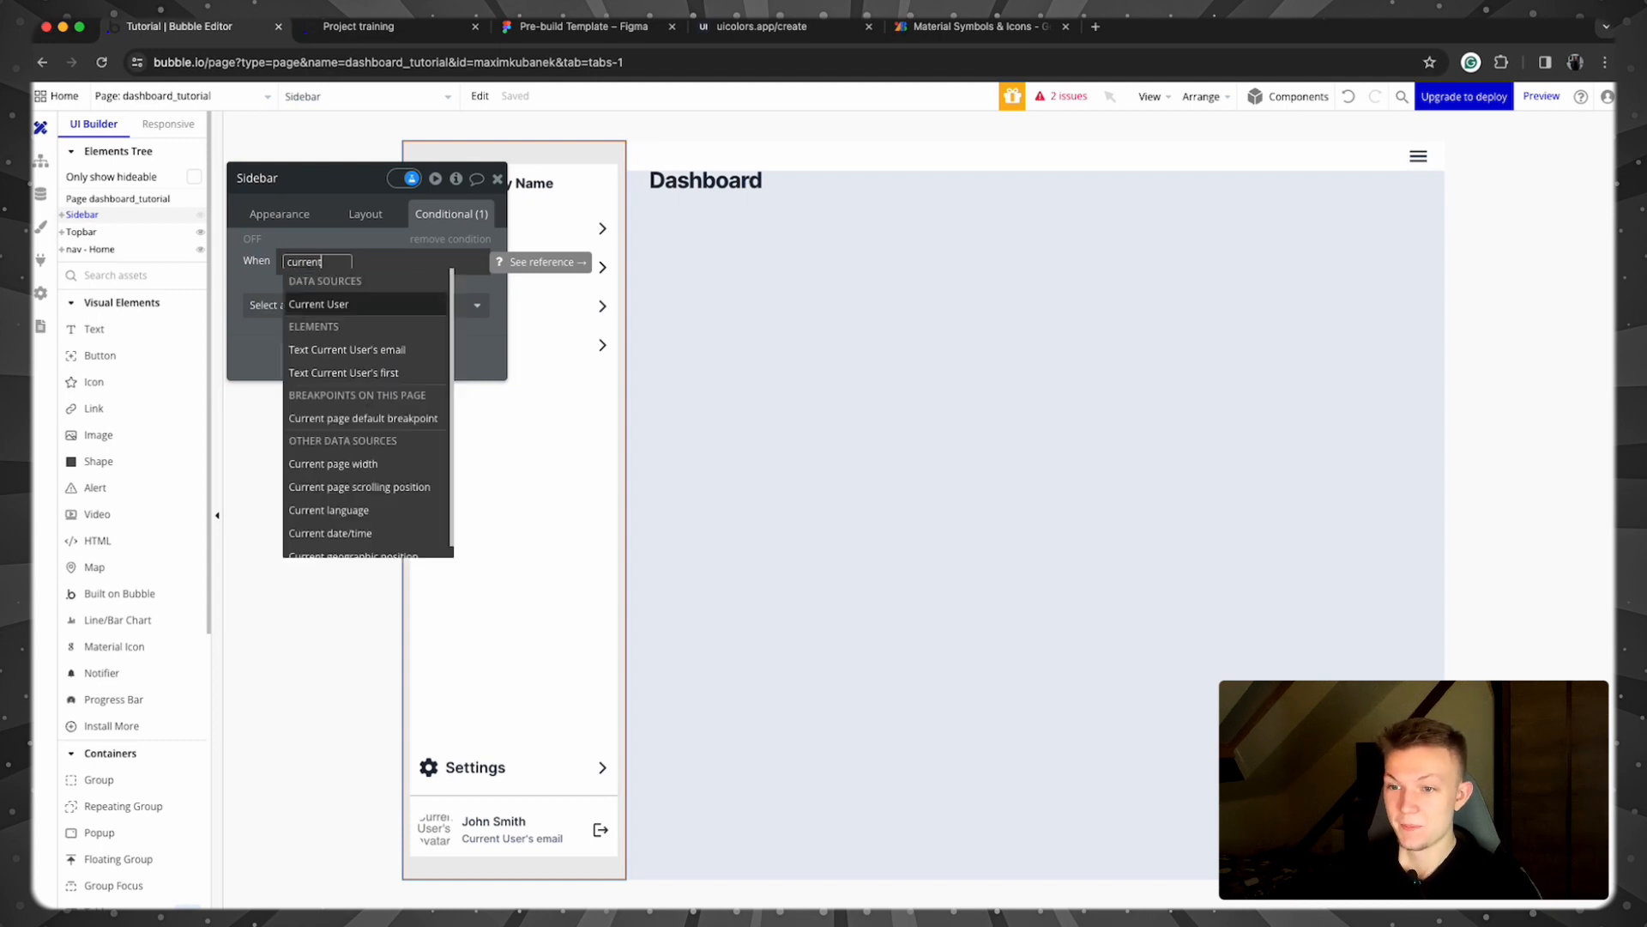
left_click(372, 461)
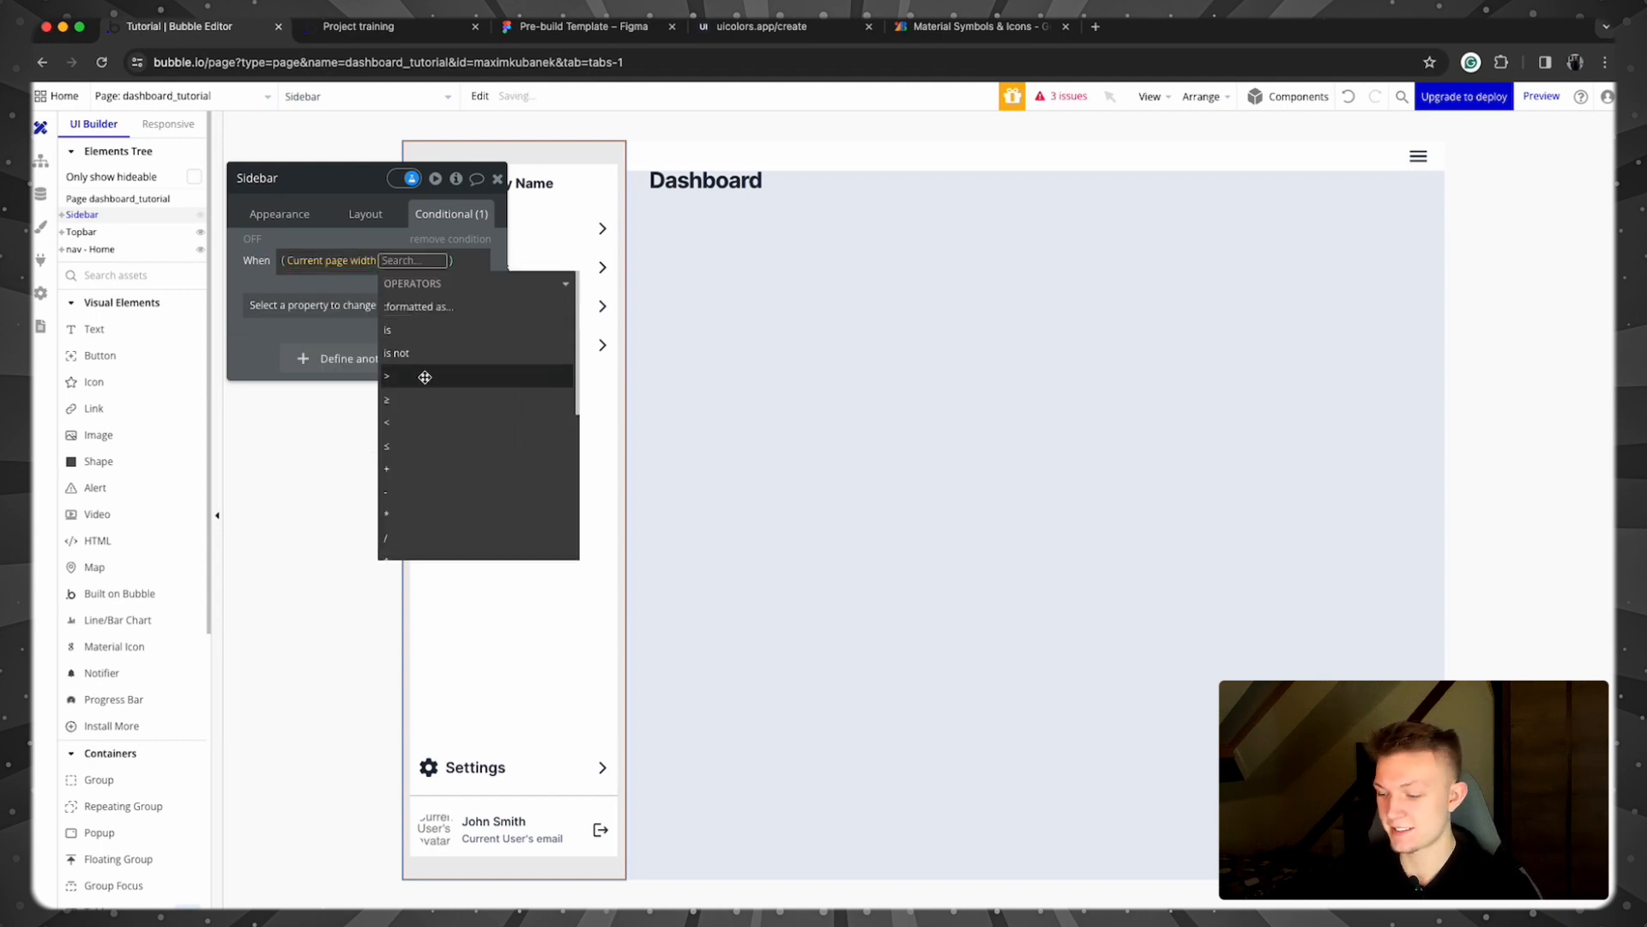
left_click(387, 376)
type("992")
left_click(253, 322)
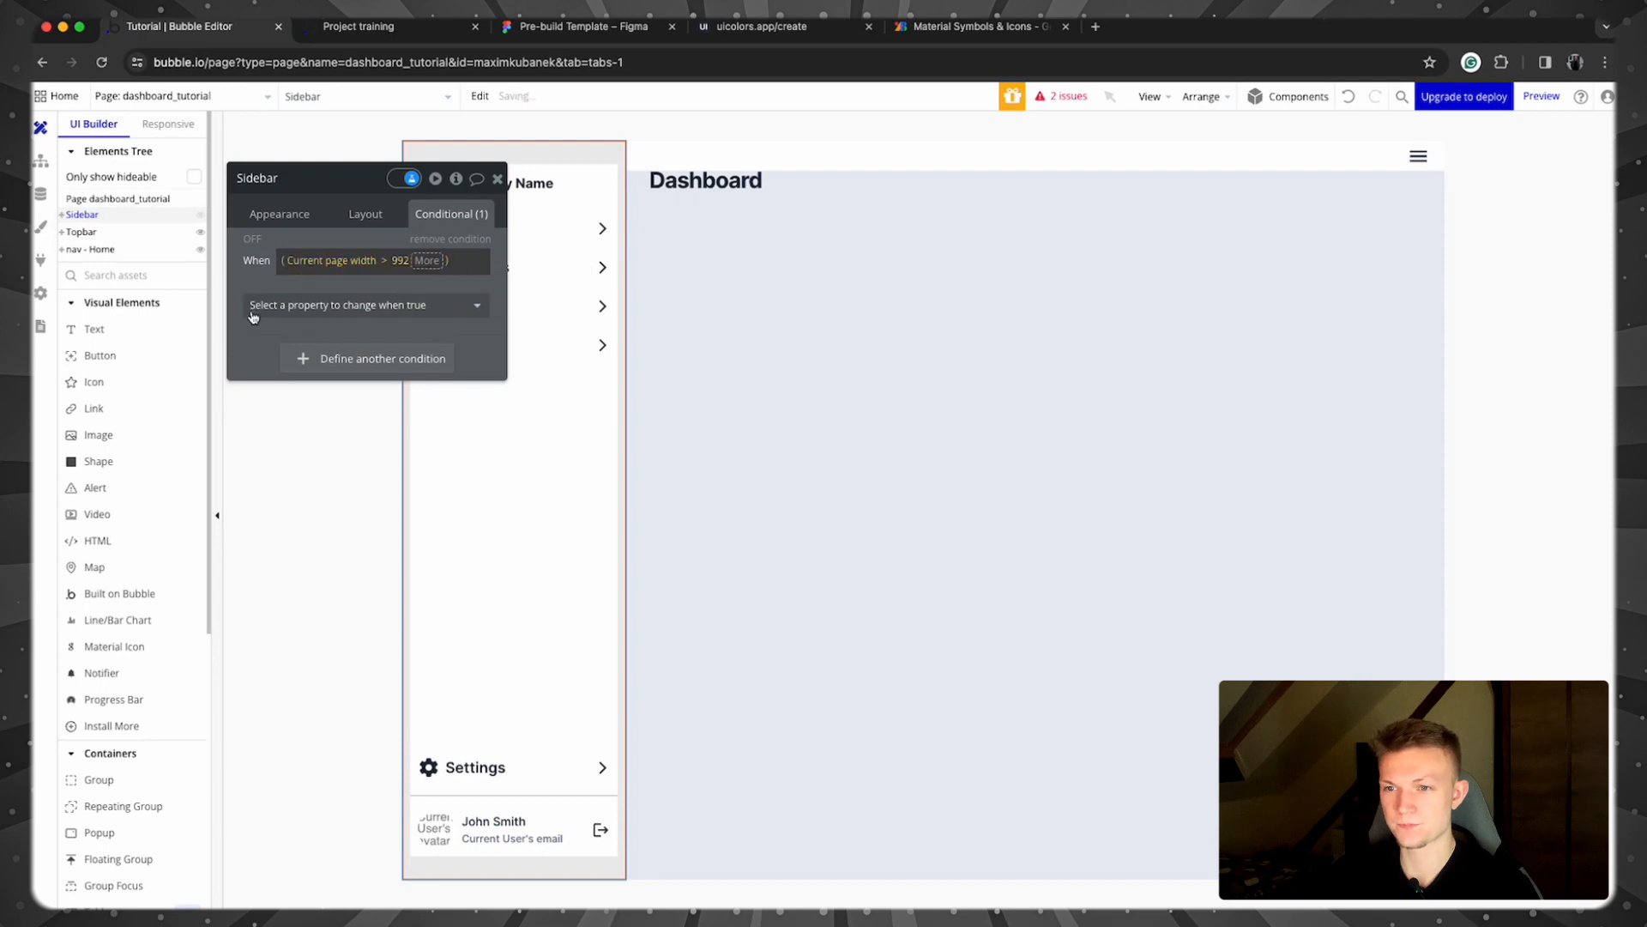
left_click(258, 312)
left_click(278, 352)
left_click(466, 303)
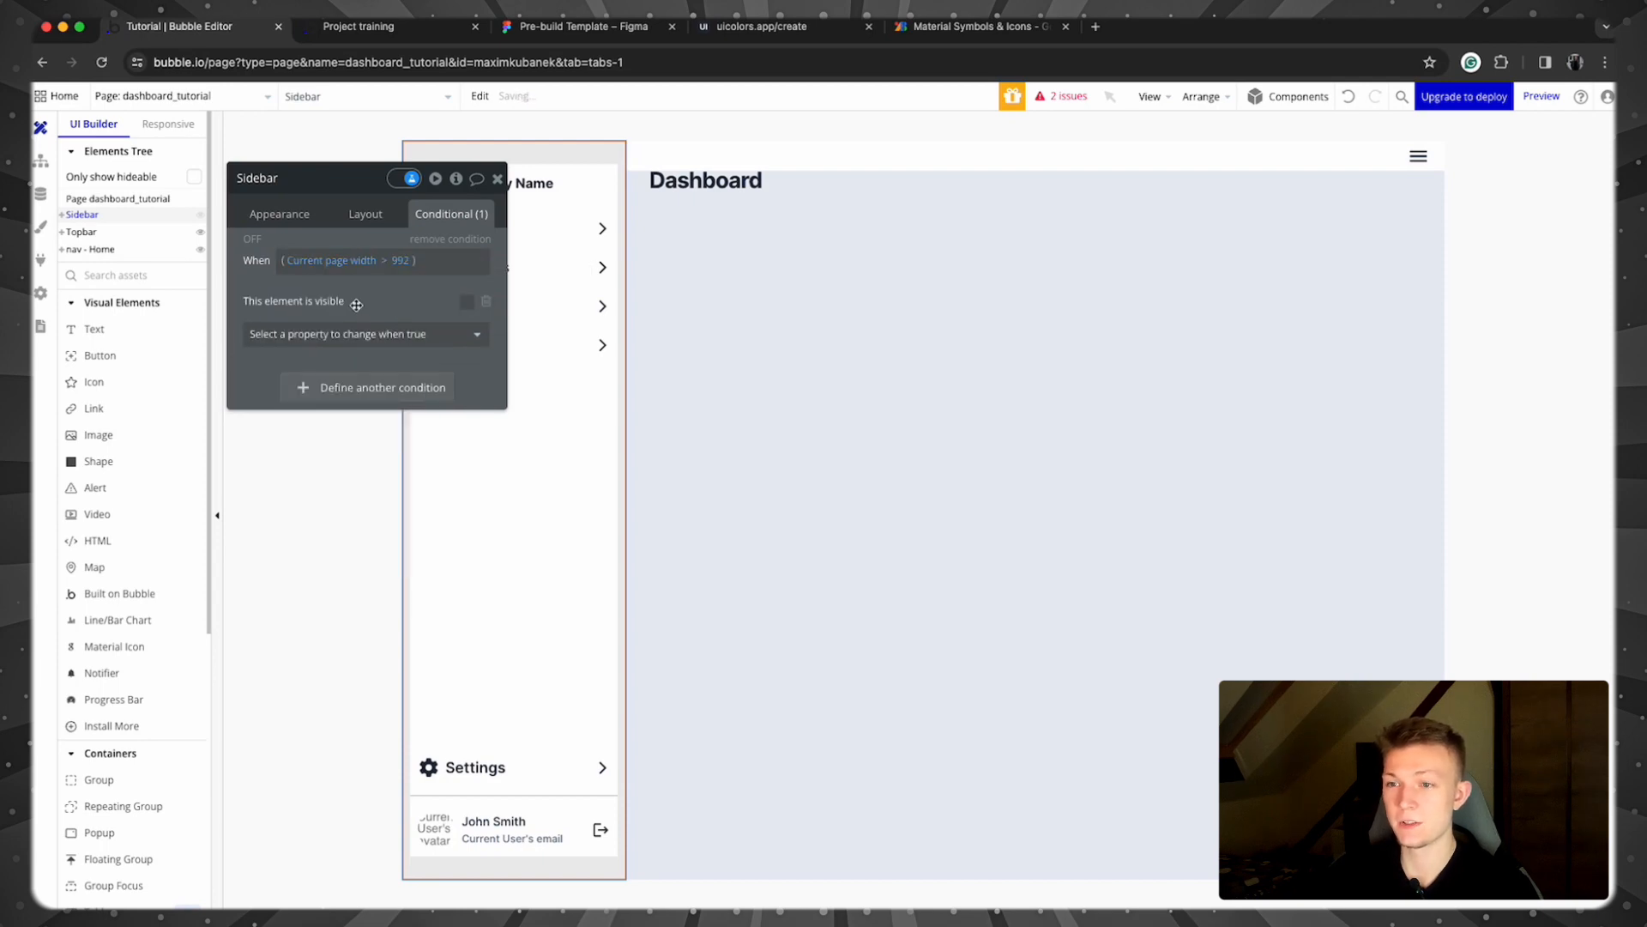
Step: After widening the preview, change the Topbar's width condition to Current page width < 992
left_click(422, 35)
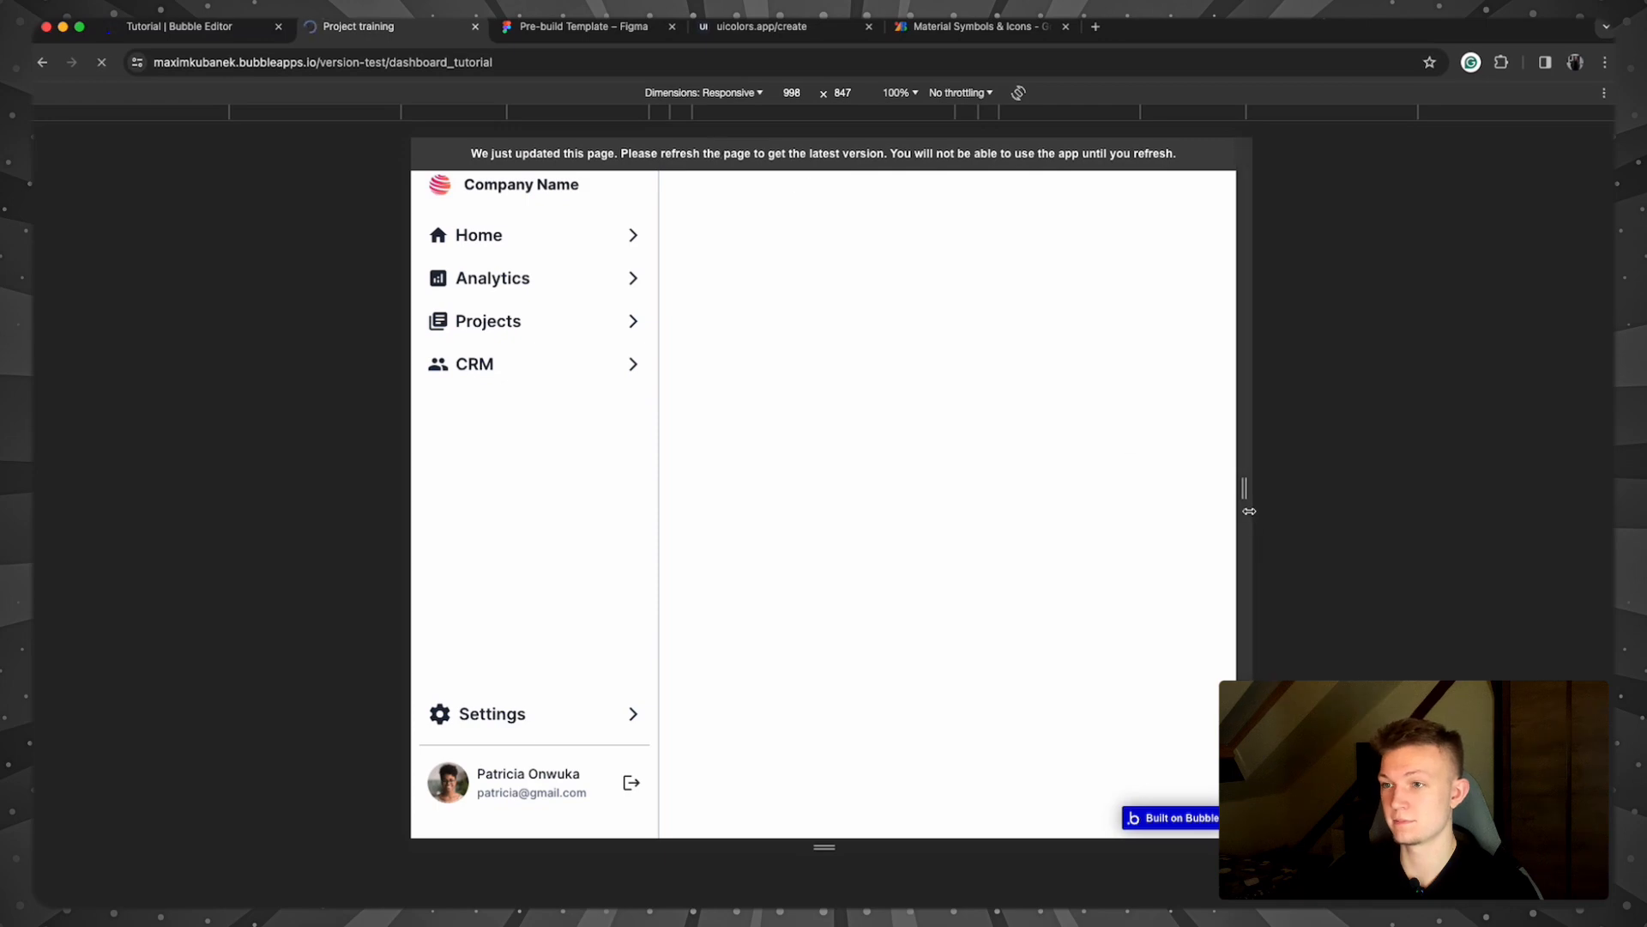
left_click_drag(1249, 509, 1276, 508)
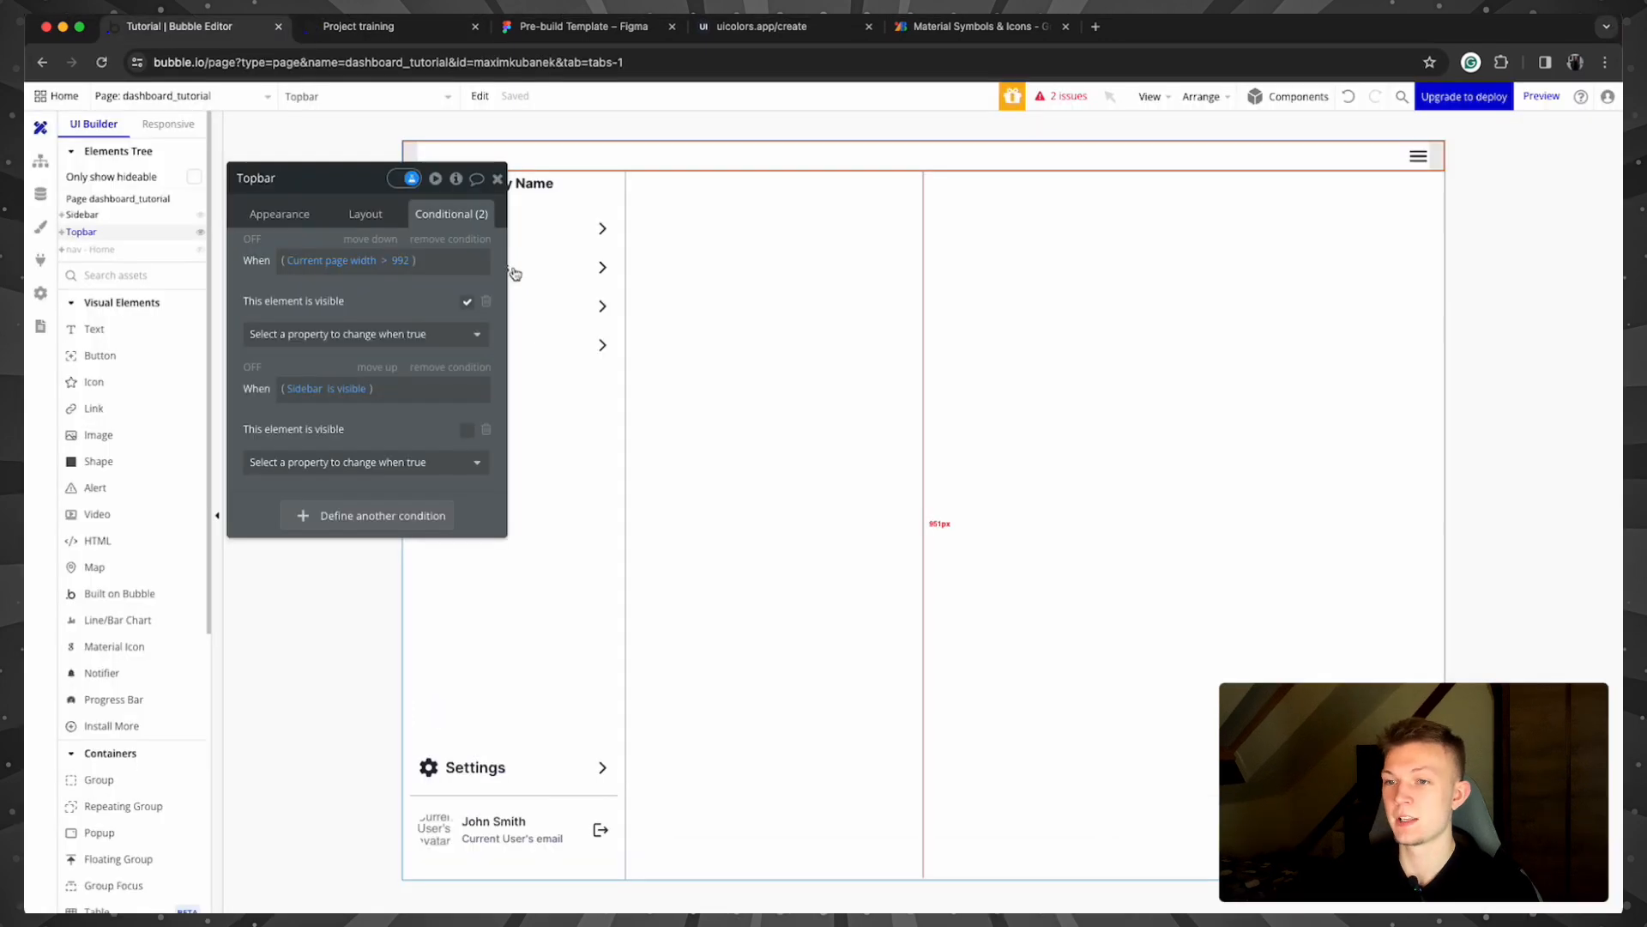
left_click(378, 260)
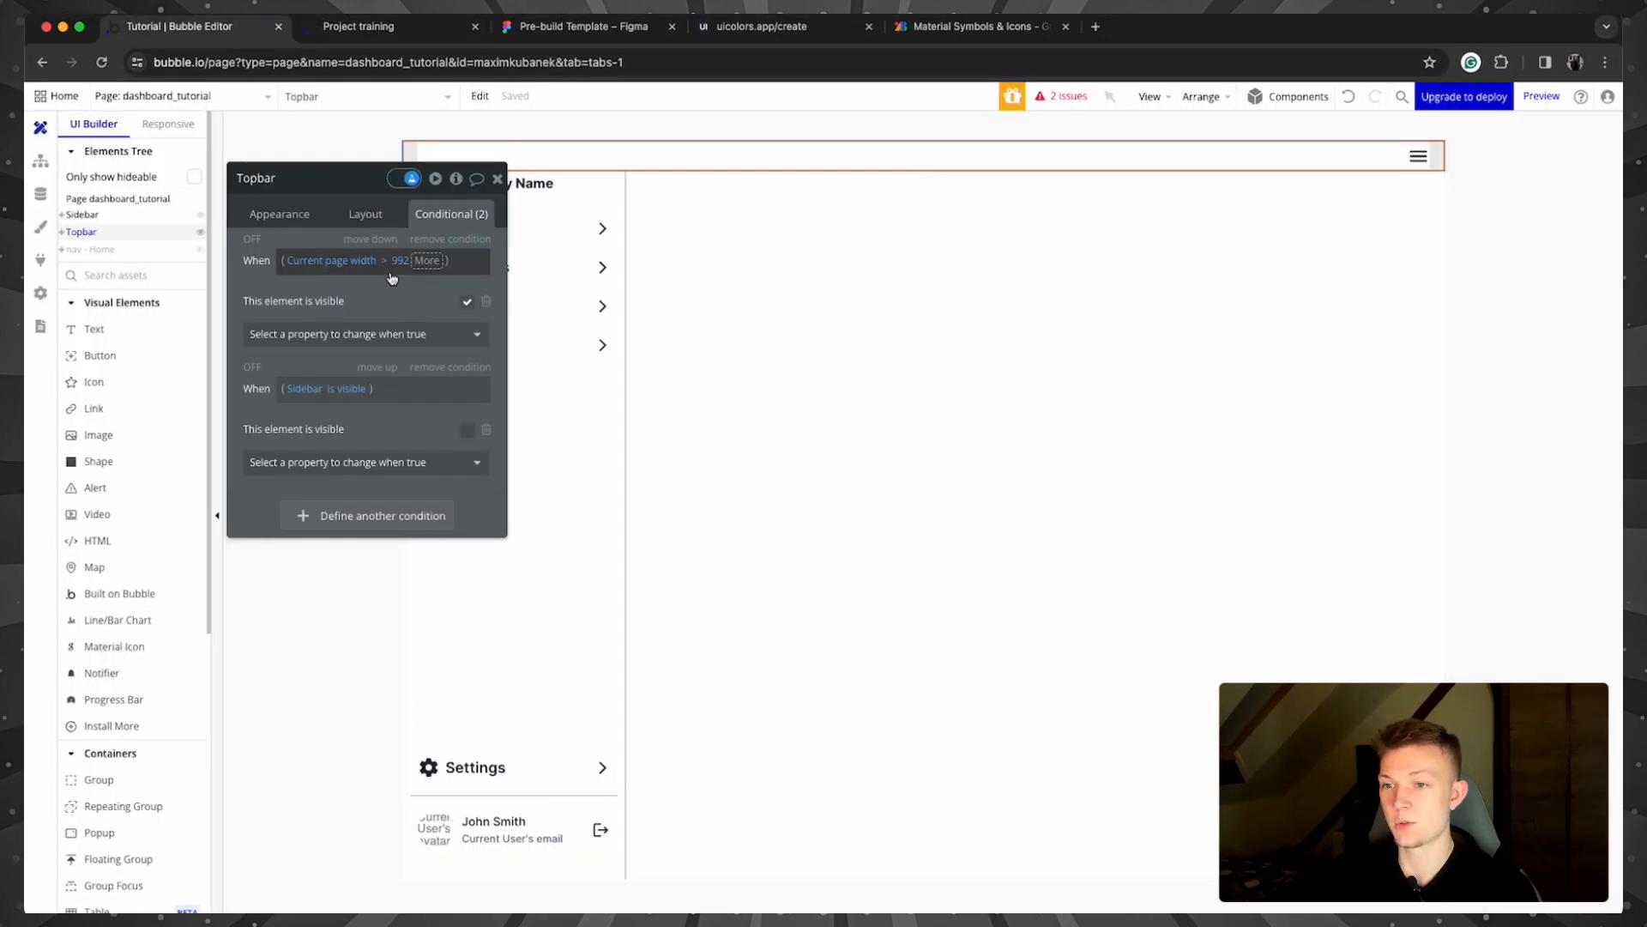
left_click(389, 260)
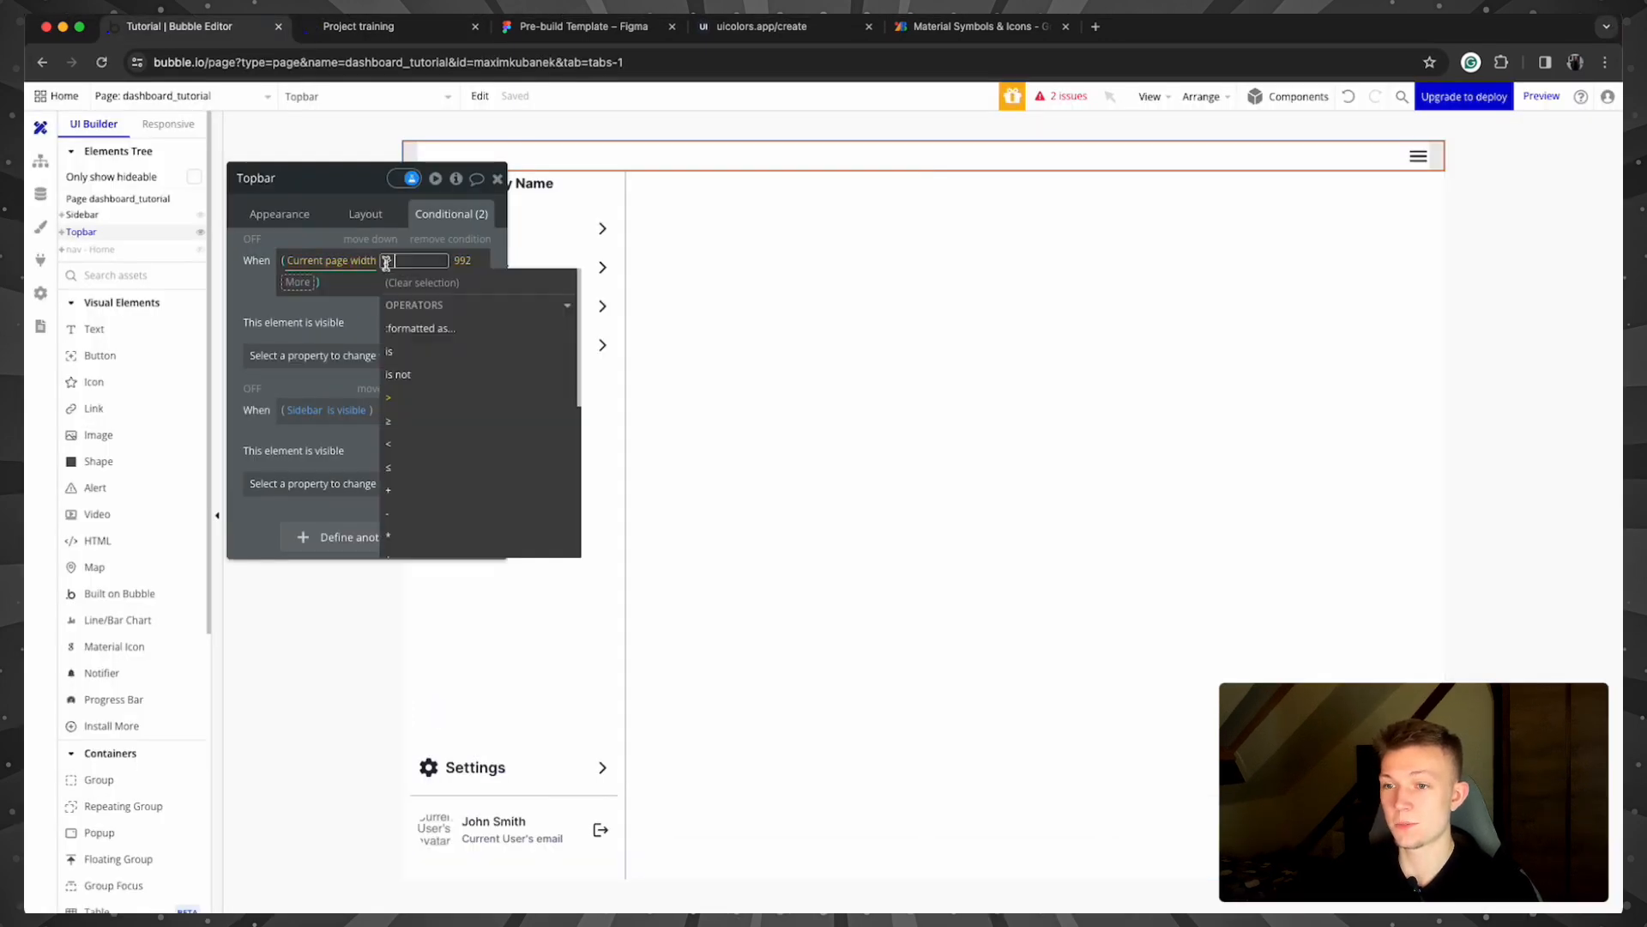
left_click(455, 443)
left_click(253, 272)
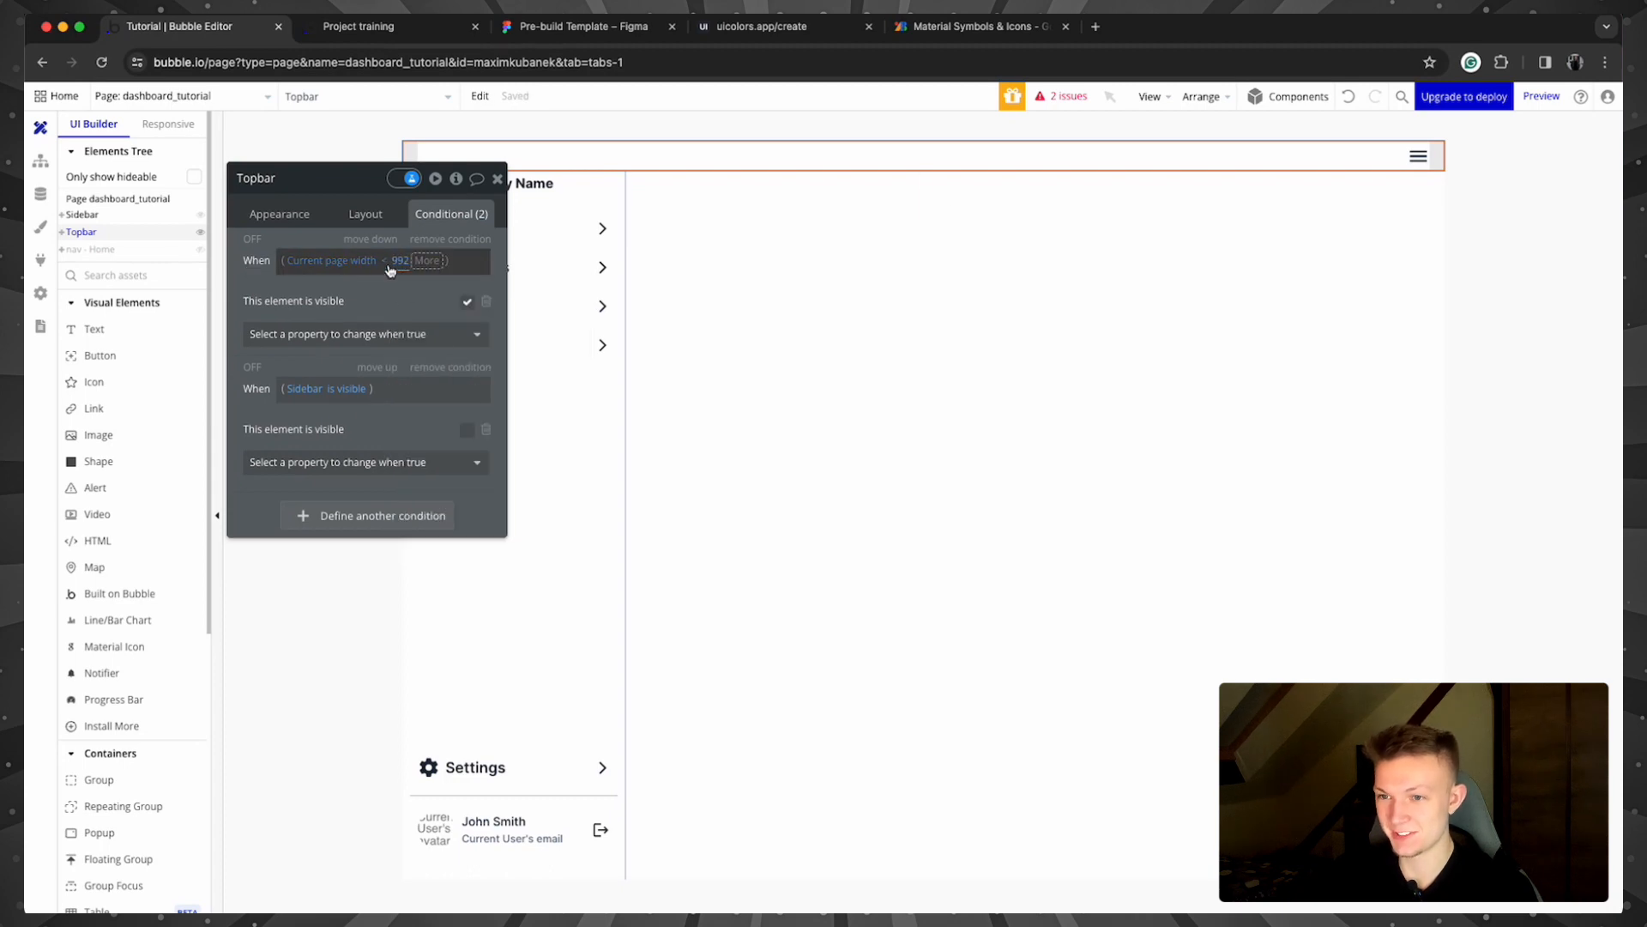
left_click(497, 179)
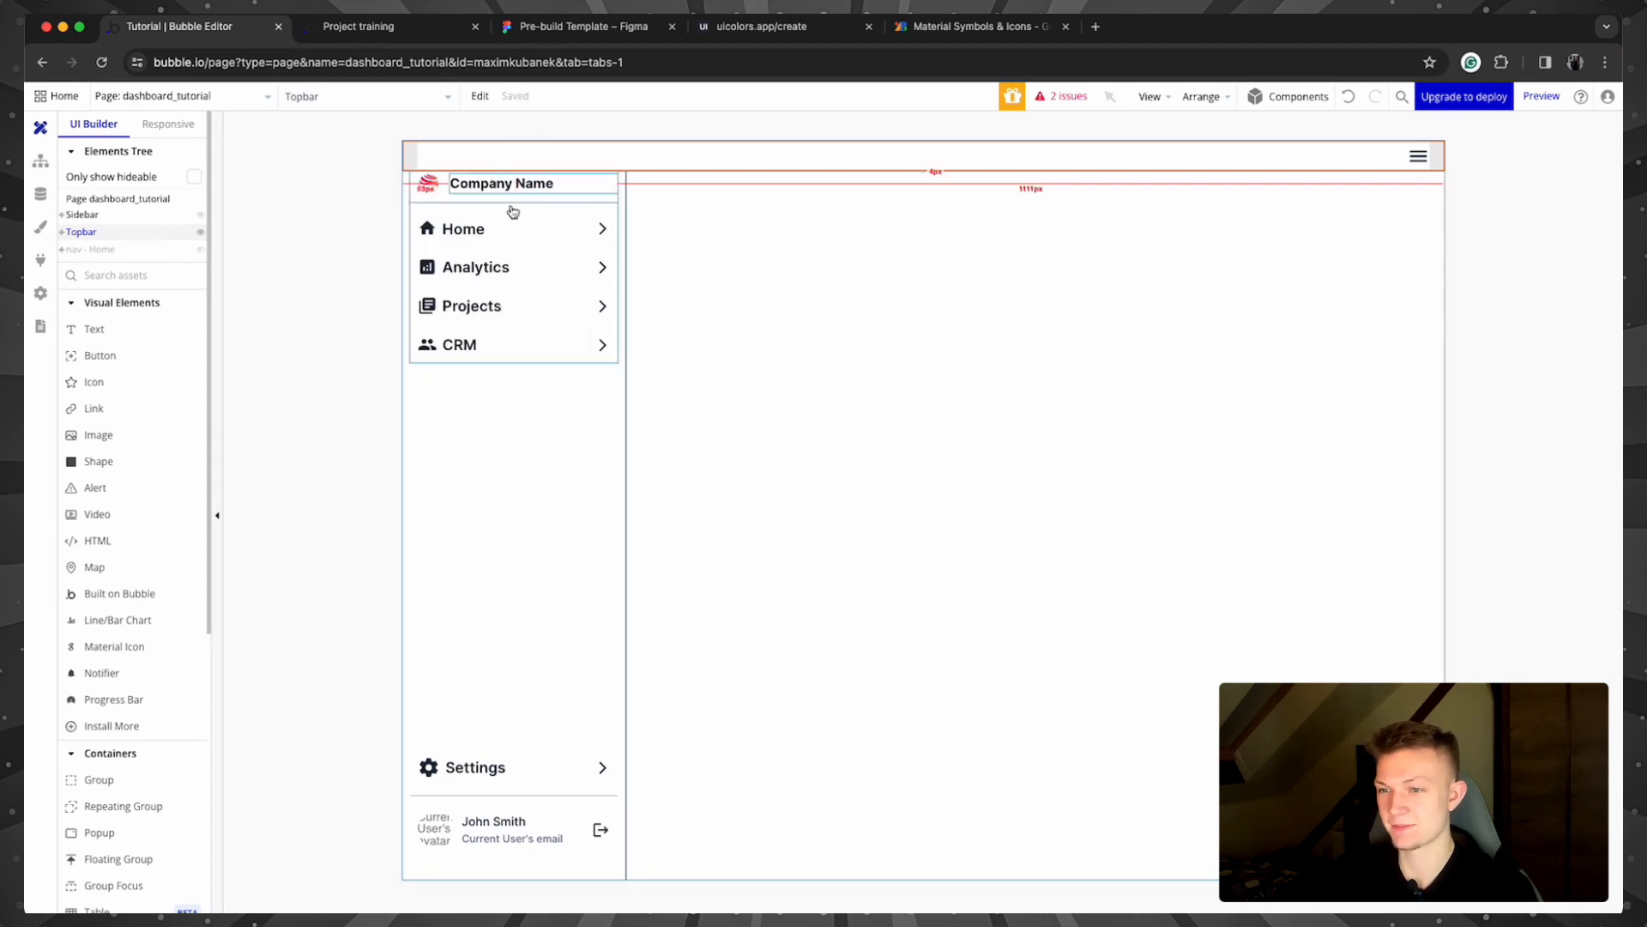
Step: Check that the Sidebar's condition reads Current page width < 992
double_click(592, 417)
left_click(374, 267)
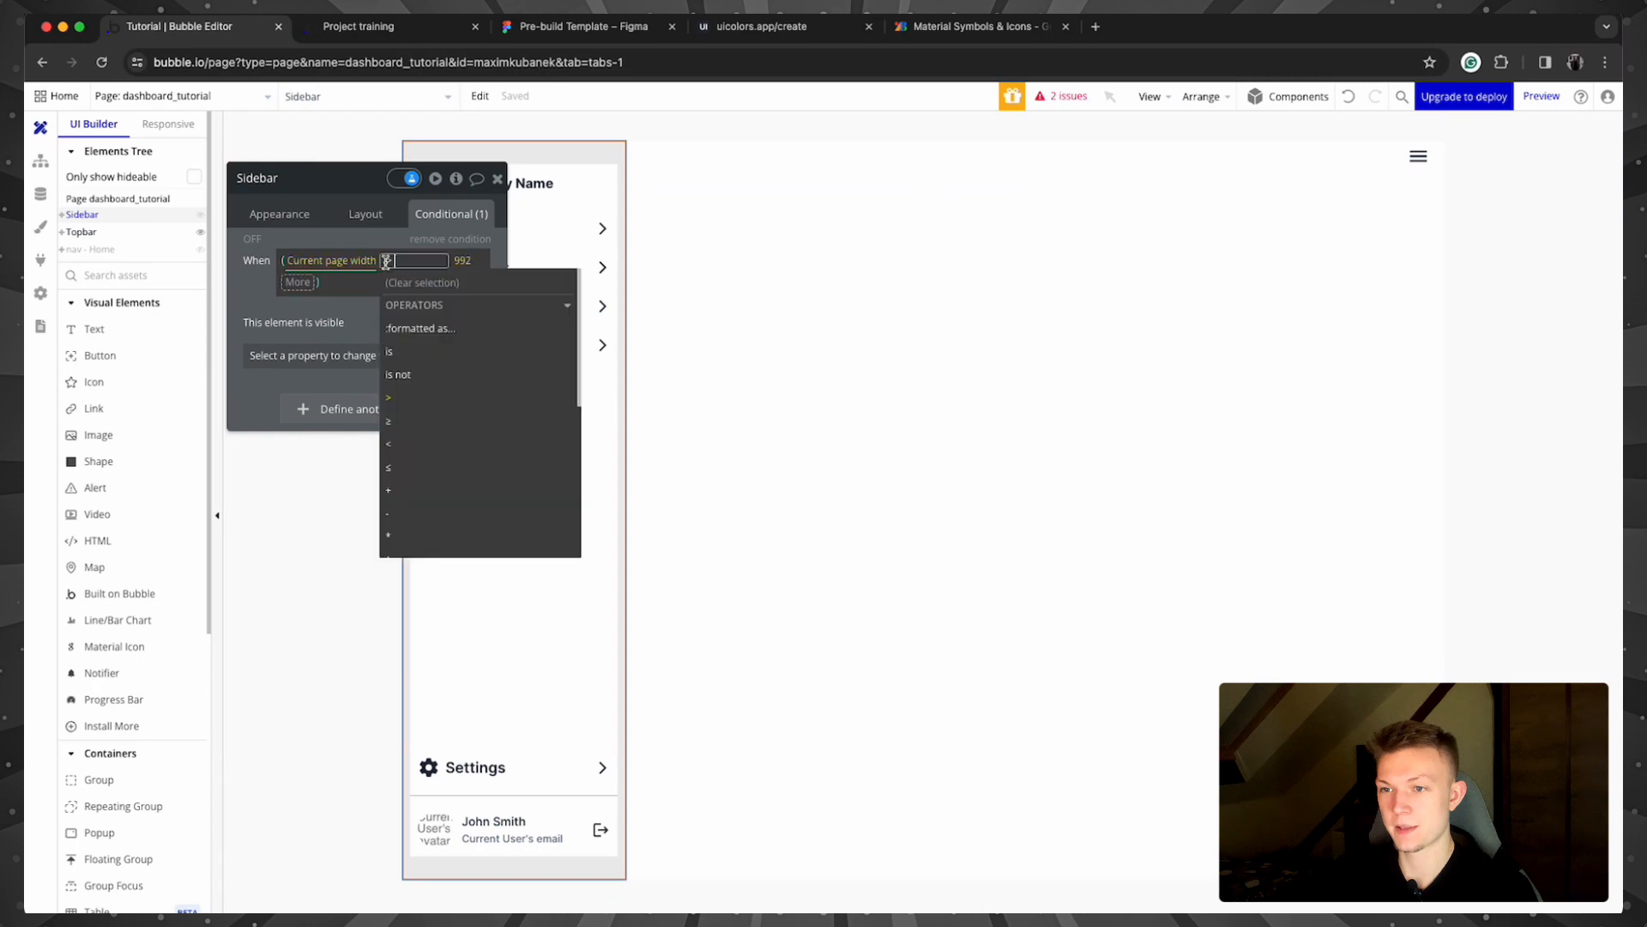
left_click(322, 300)
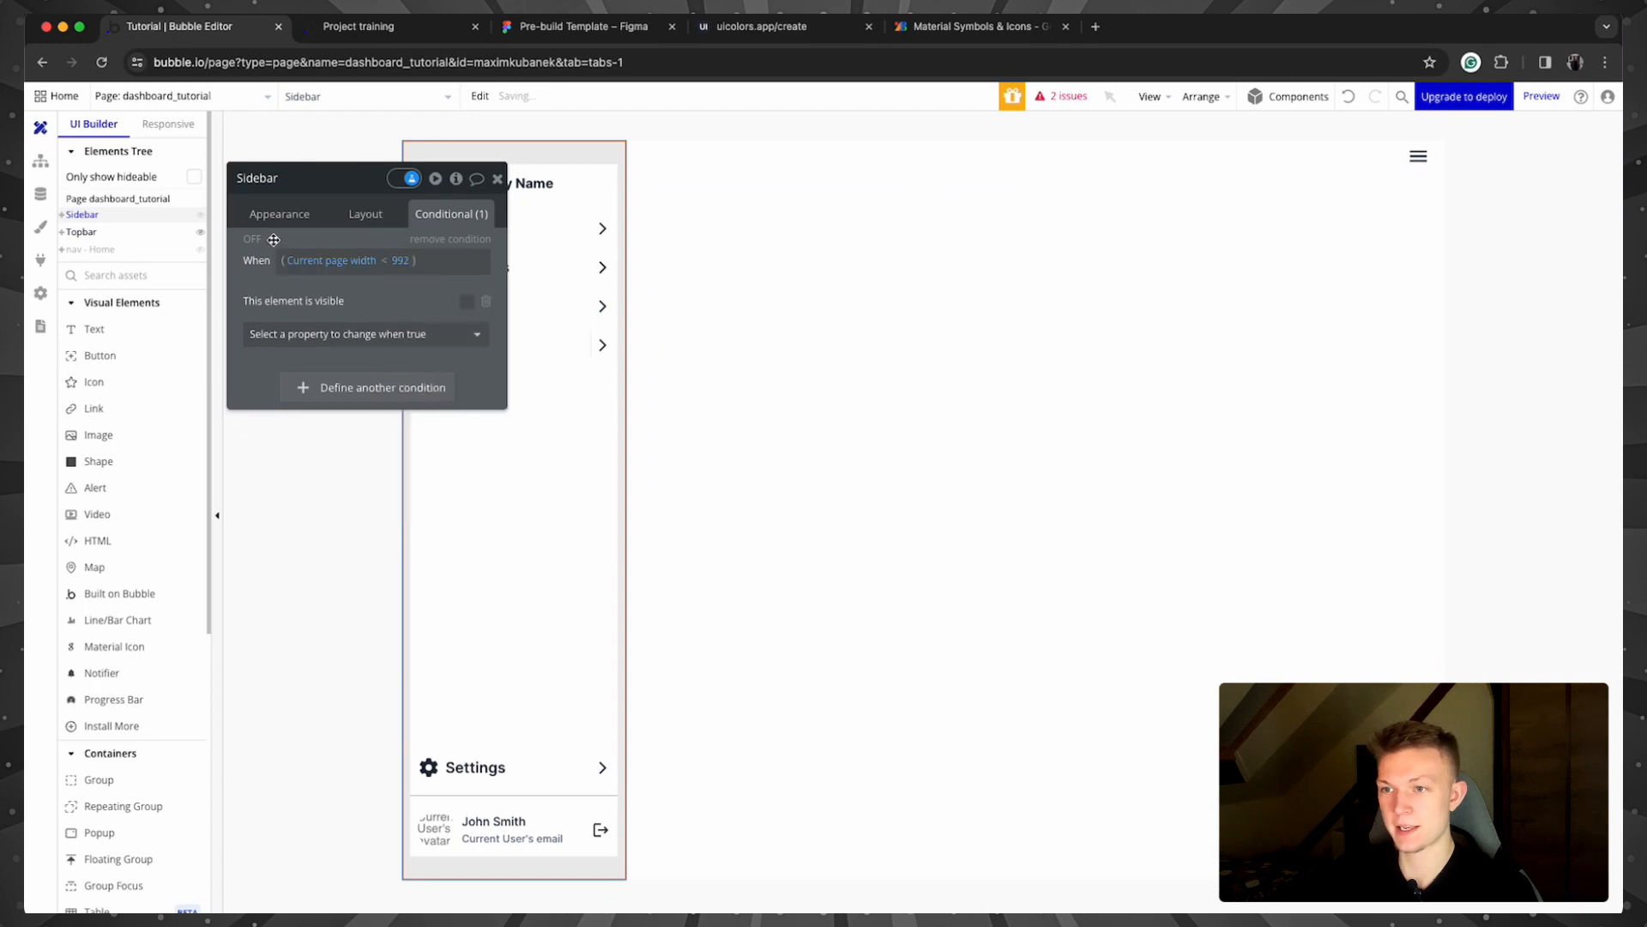
left_click(884, 296)
Step: Change the nav - Home condition to 'Current page width < 992' and test it in the preview at 1320 px
left_click(122, 250)
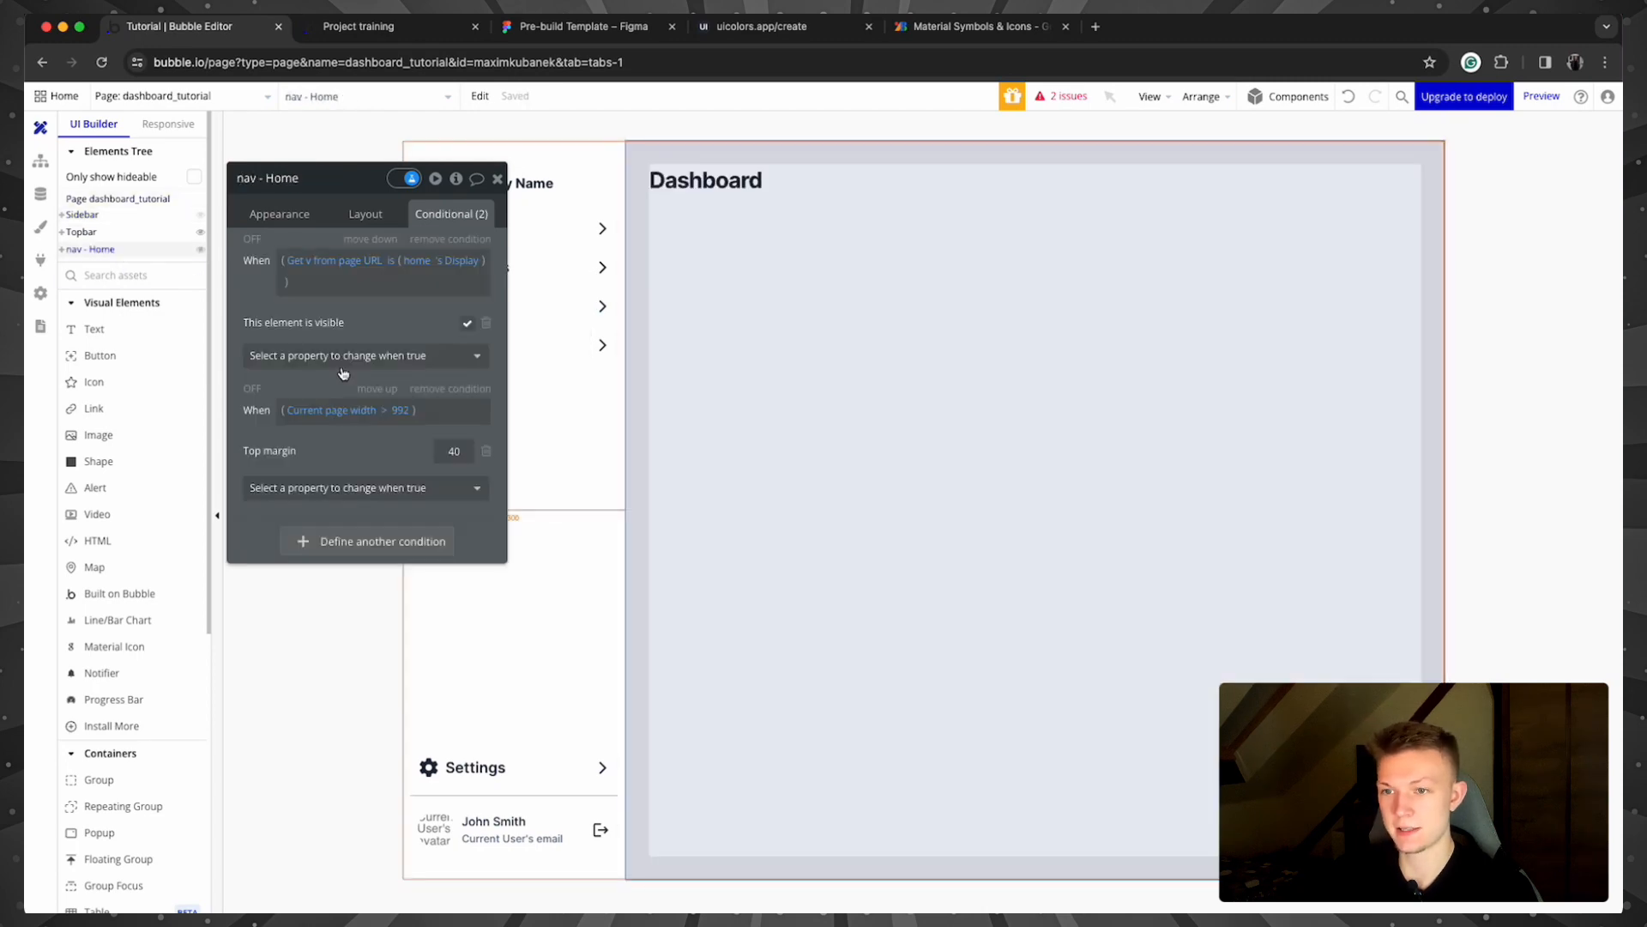
left_click(383, 412)
left_click(414, 410)
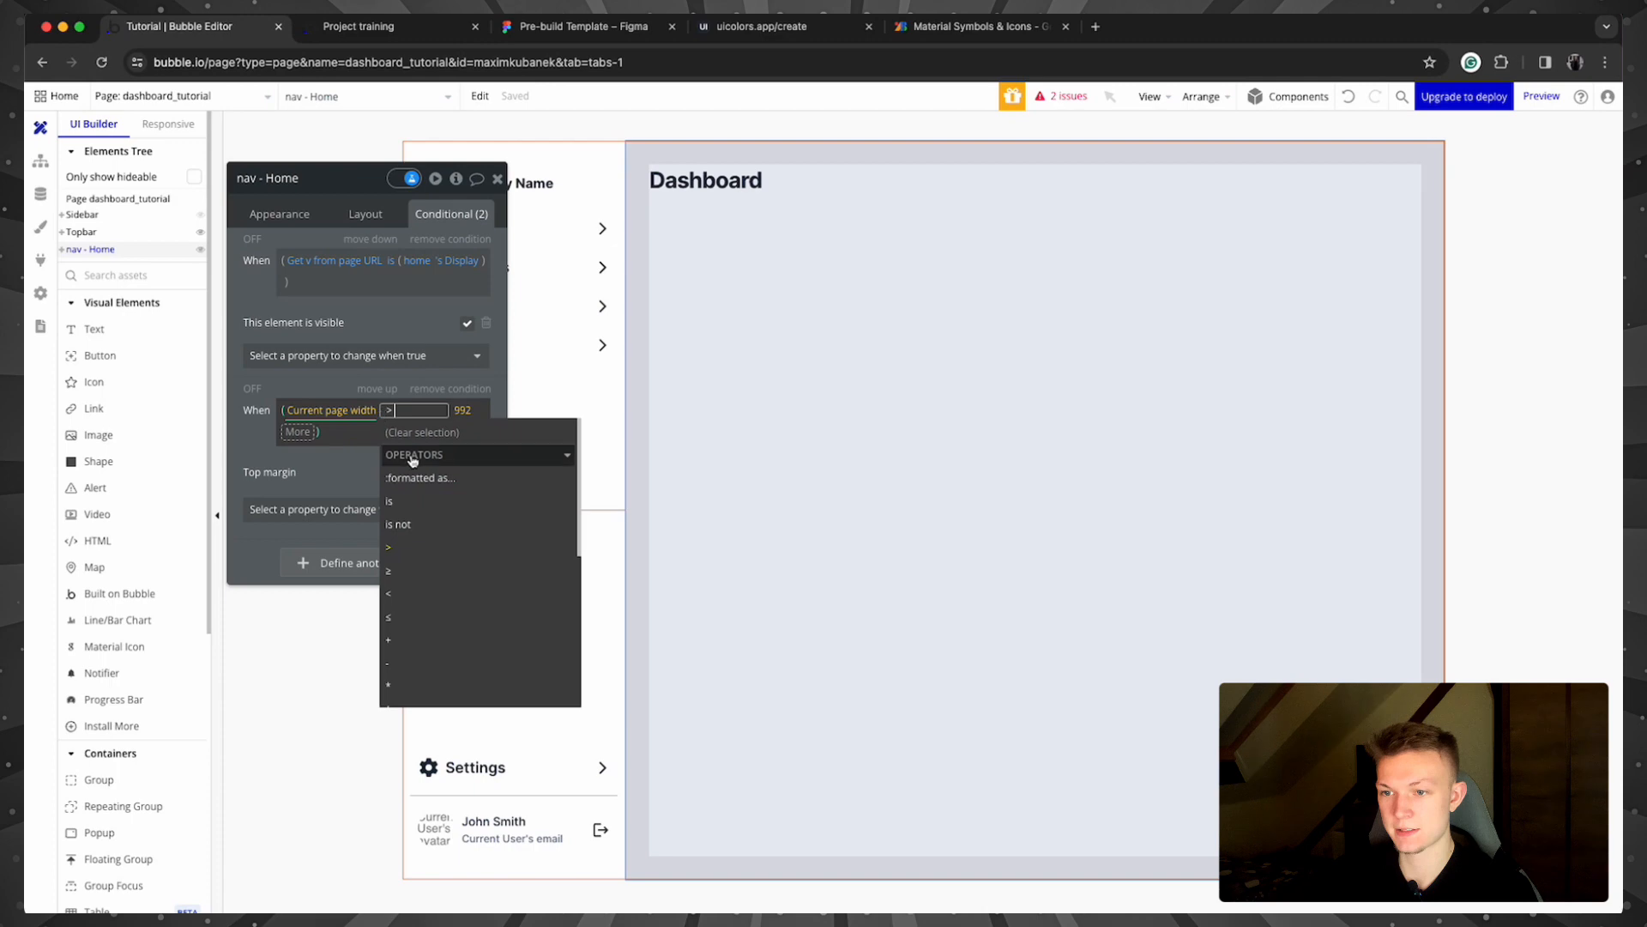
left_click(439, 599)
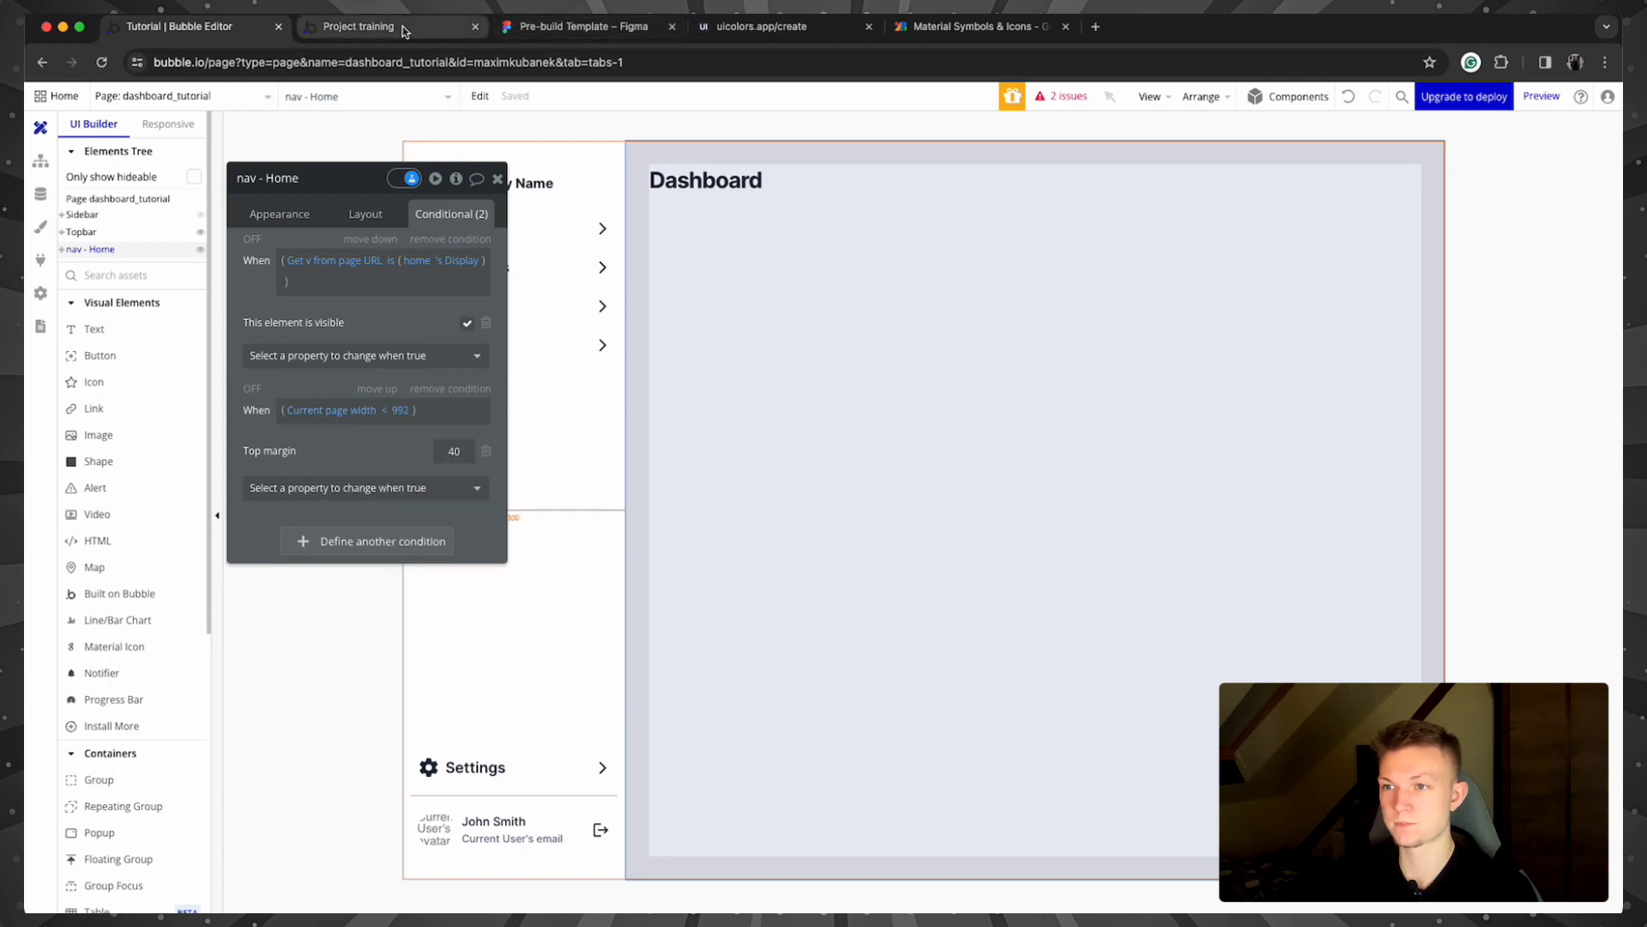
left_click(358, 25)
left_click_drag(1109, 504, 1205, 480)
left_click(206, 25)
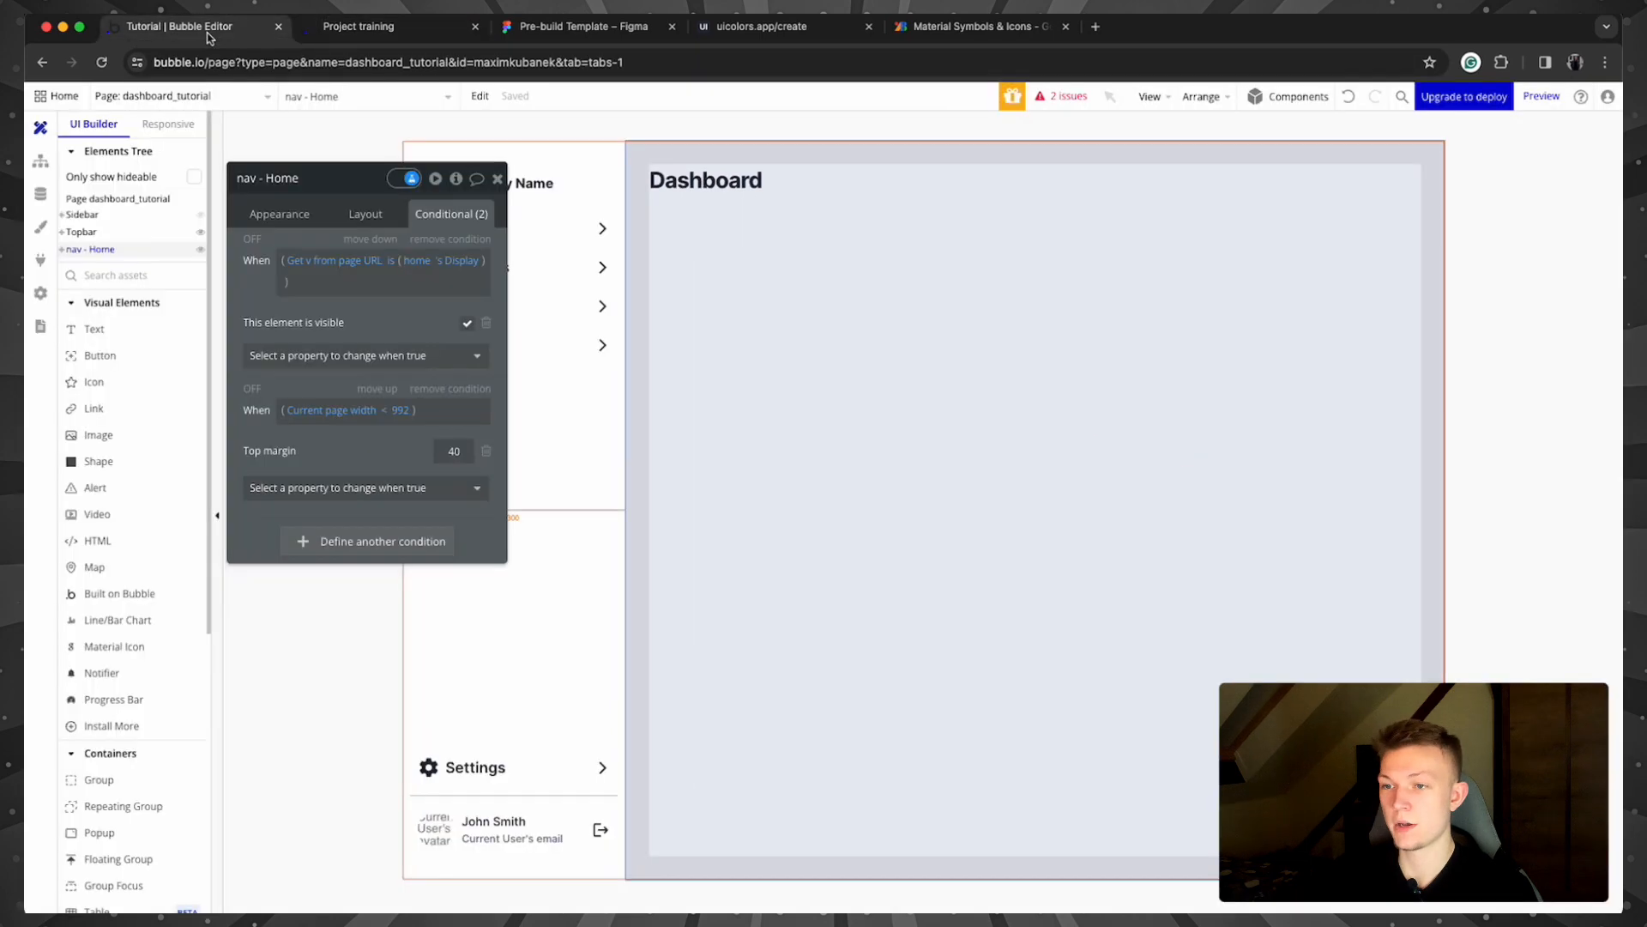
Step: Add Left margin 0 to the narrow-screen condition and check it in a preview below 992 px
left_click(373, 487)
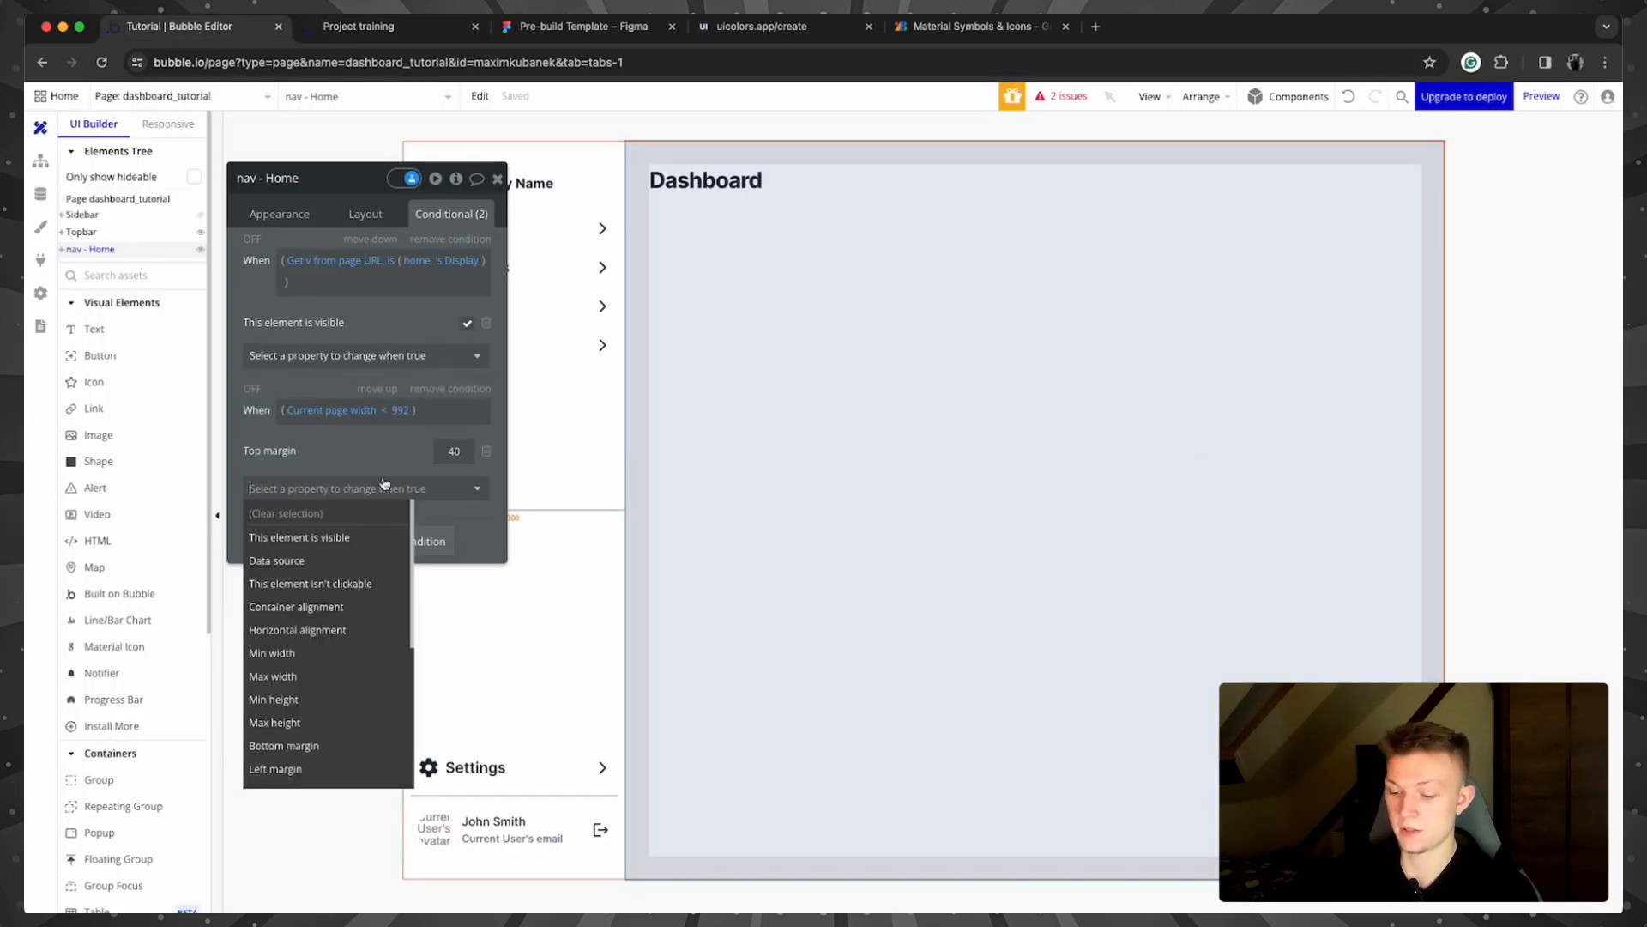
type("margin")
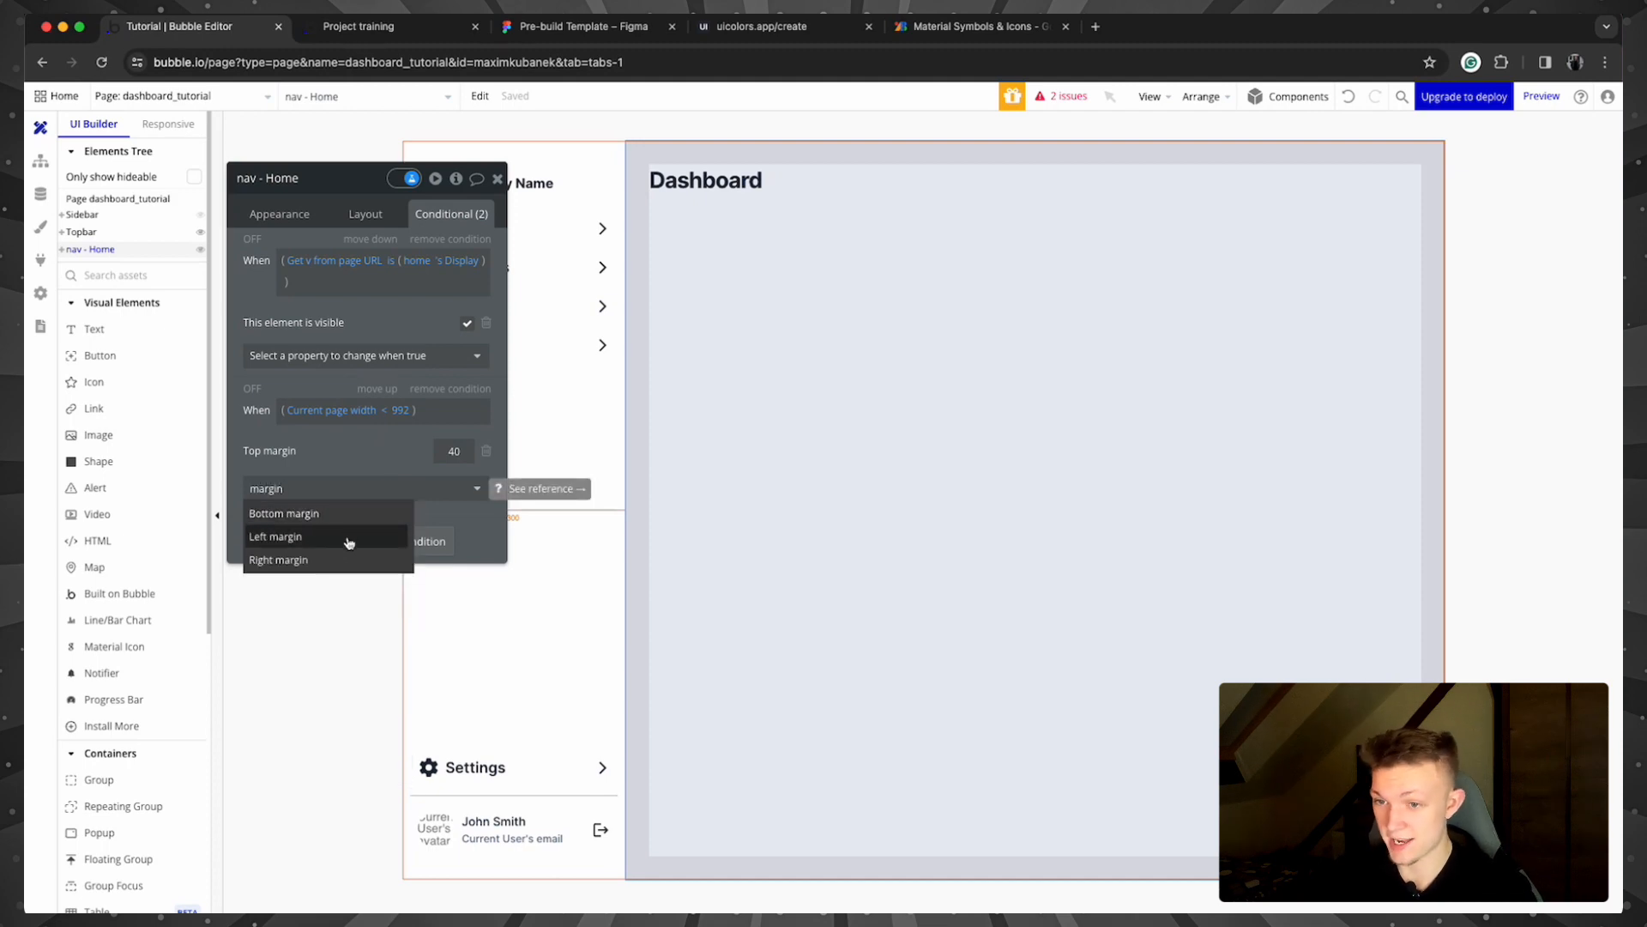
left_click(349, 538)
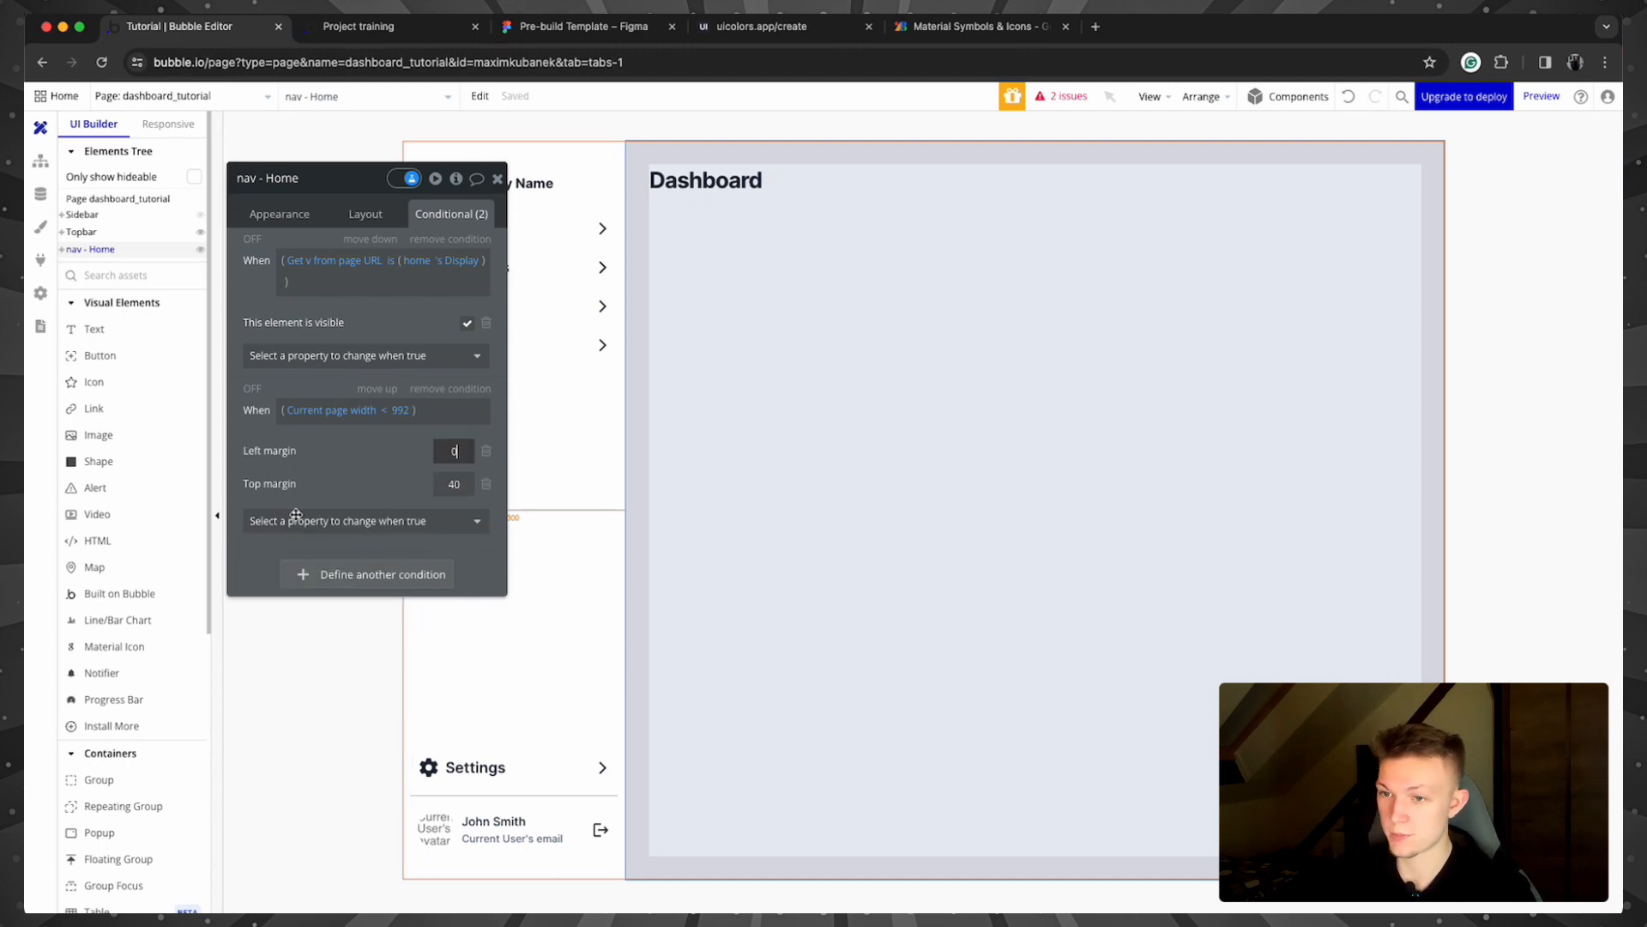
left_click(364, 464)
left_click(365, 26)
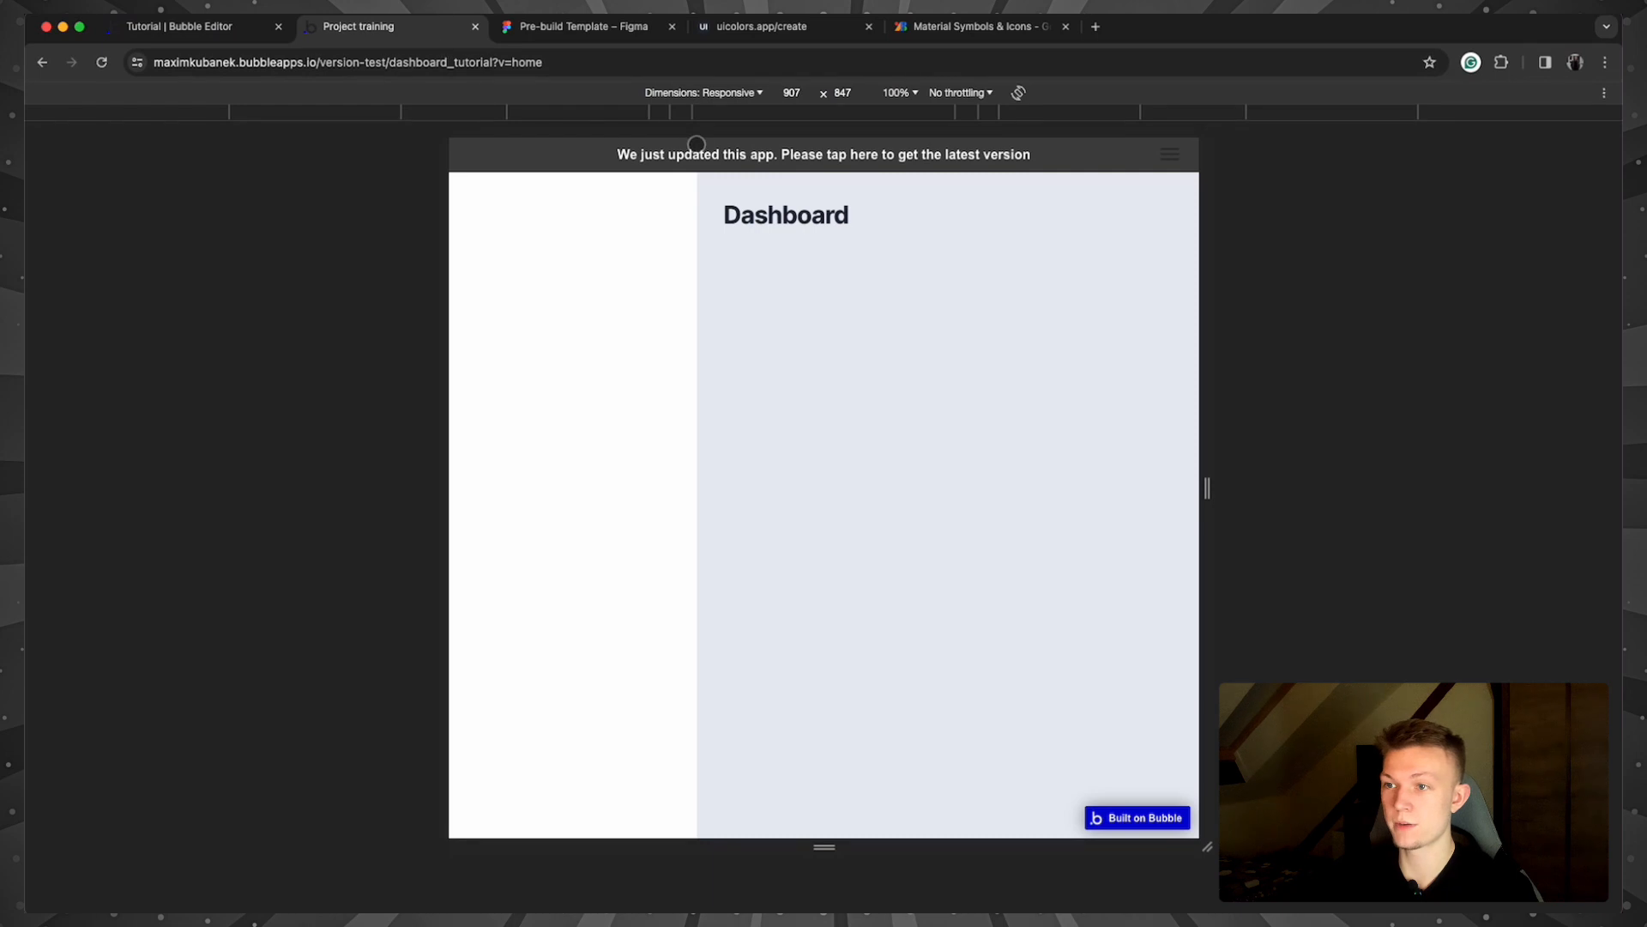
left_click_drag(1207, 487, 1150, 489)
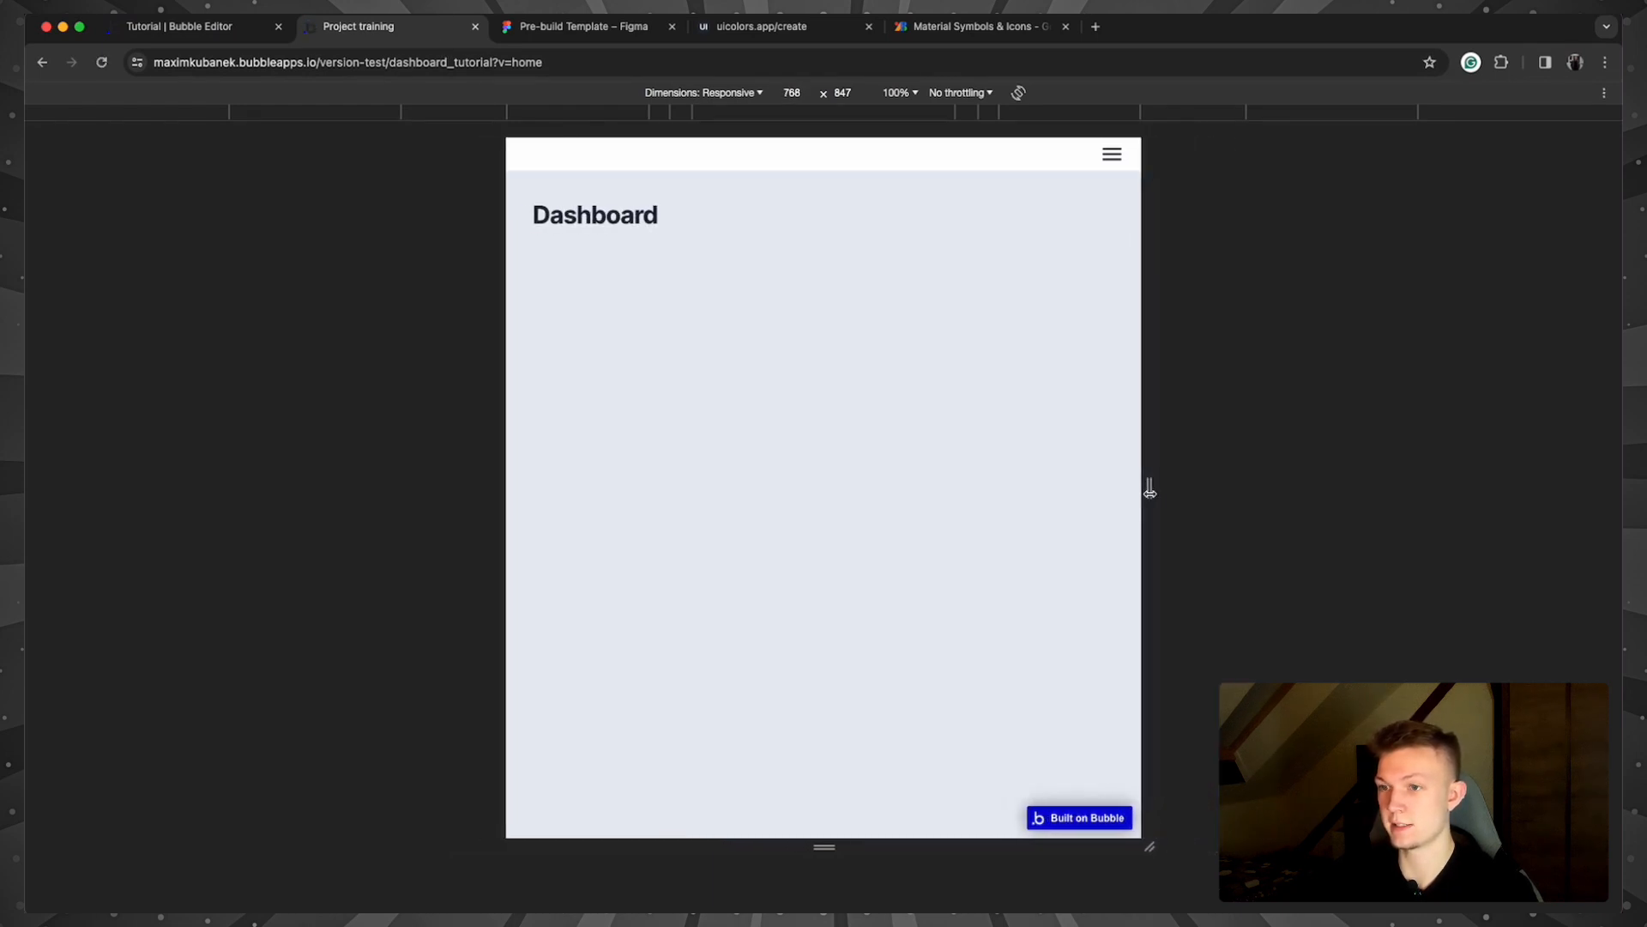
left_click(203, 27)
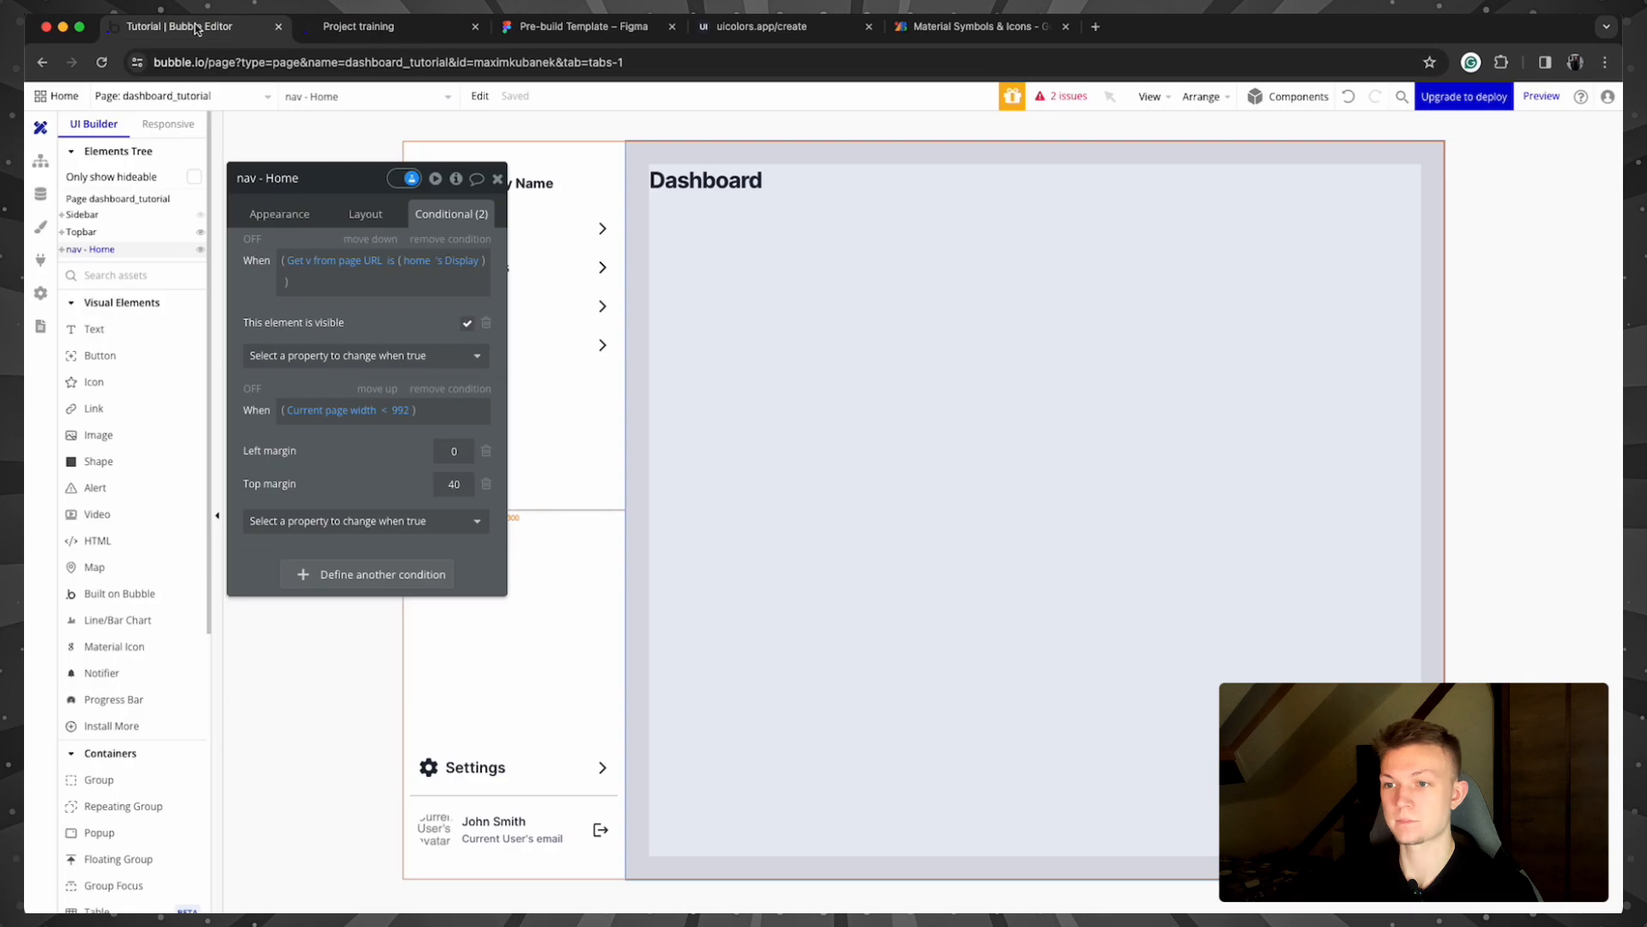
left_click(500, 177)
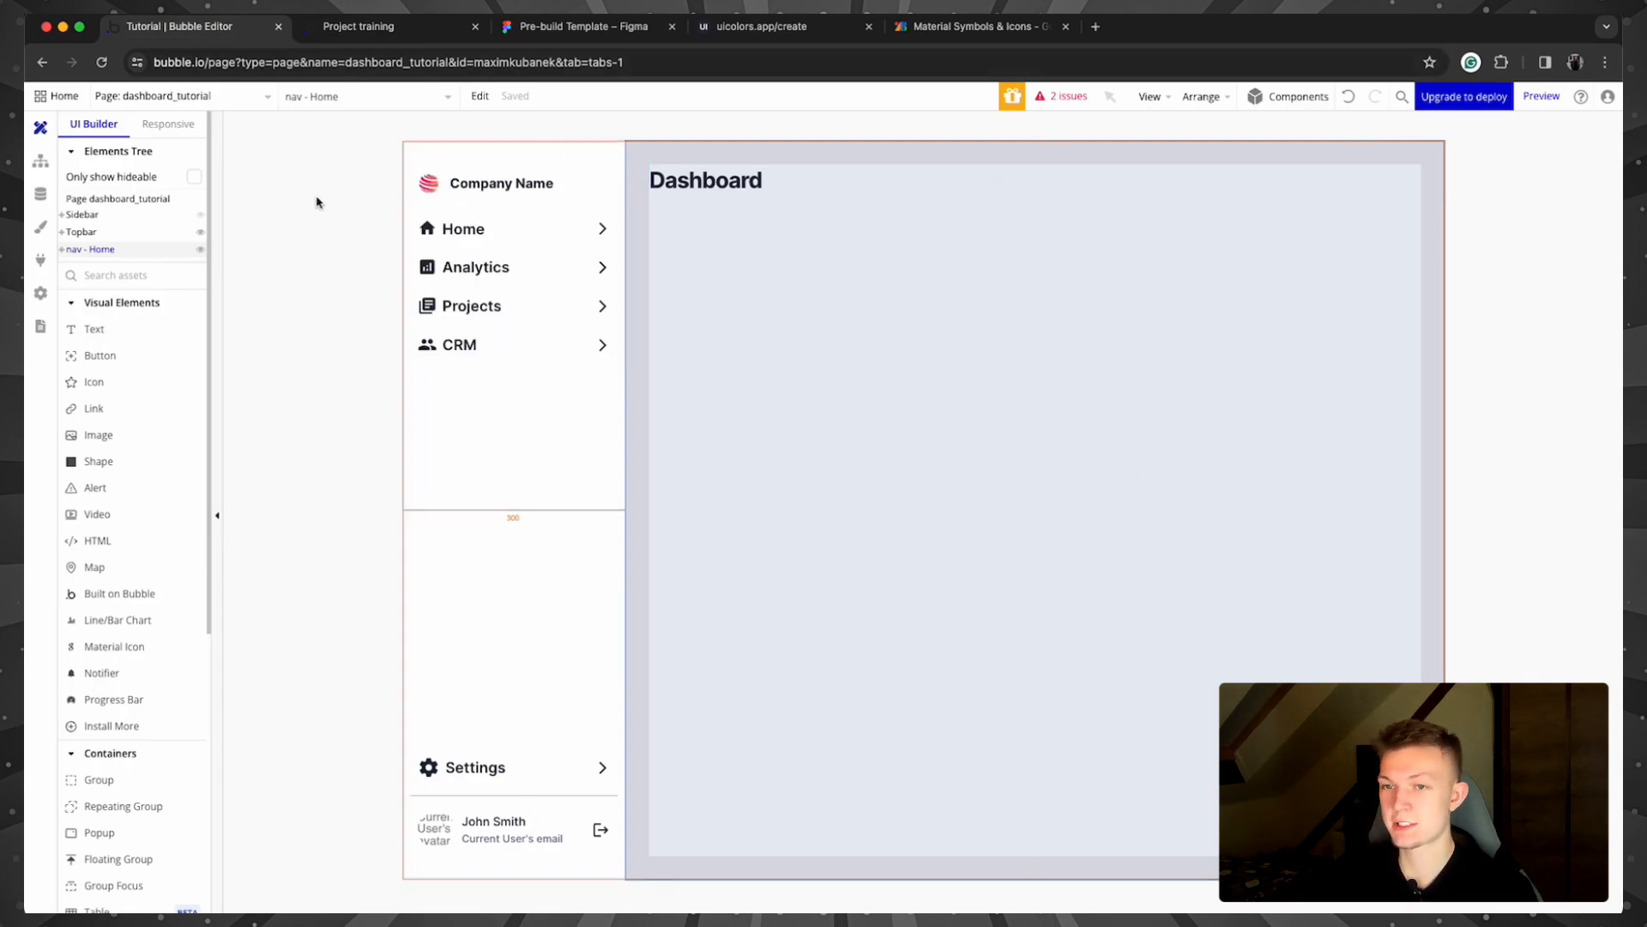
Step: Rename the top bar to 'mobile nav bar' and delete the click event created on it by mistake
left_click(103, 232)
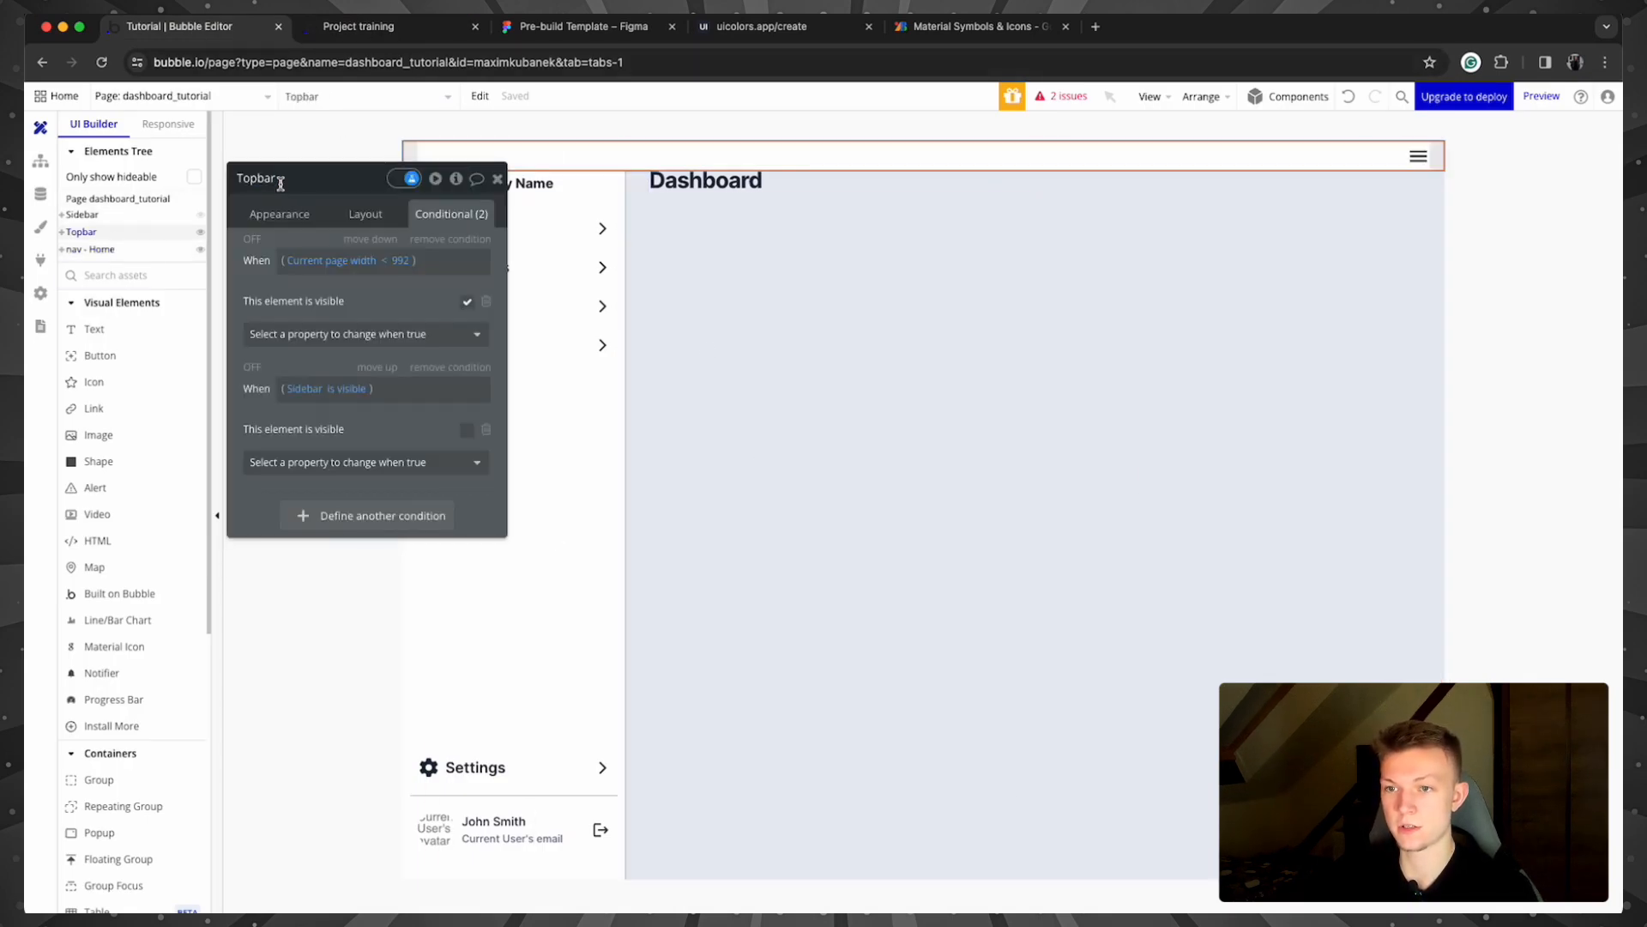
type("mobile n")
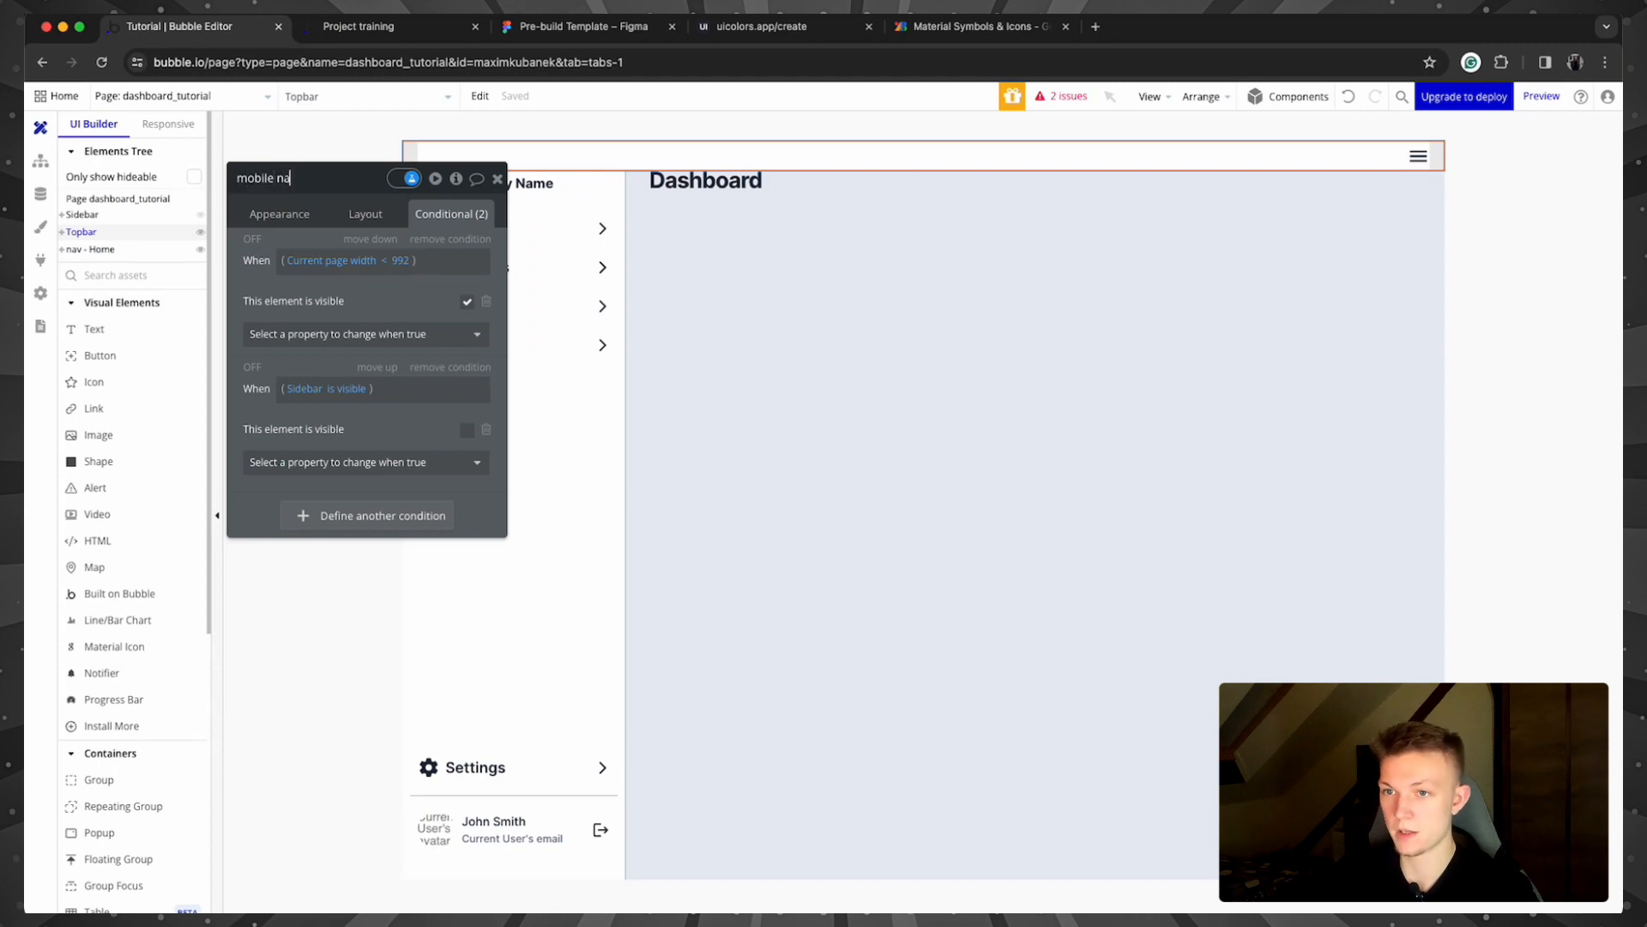
type("av bar")
key("Return")
left_click(364, 214)
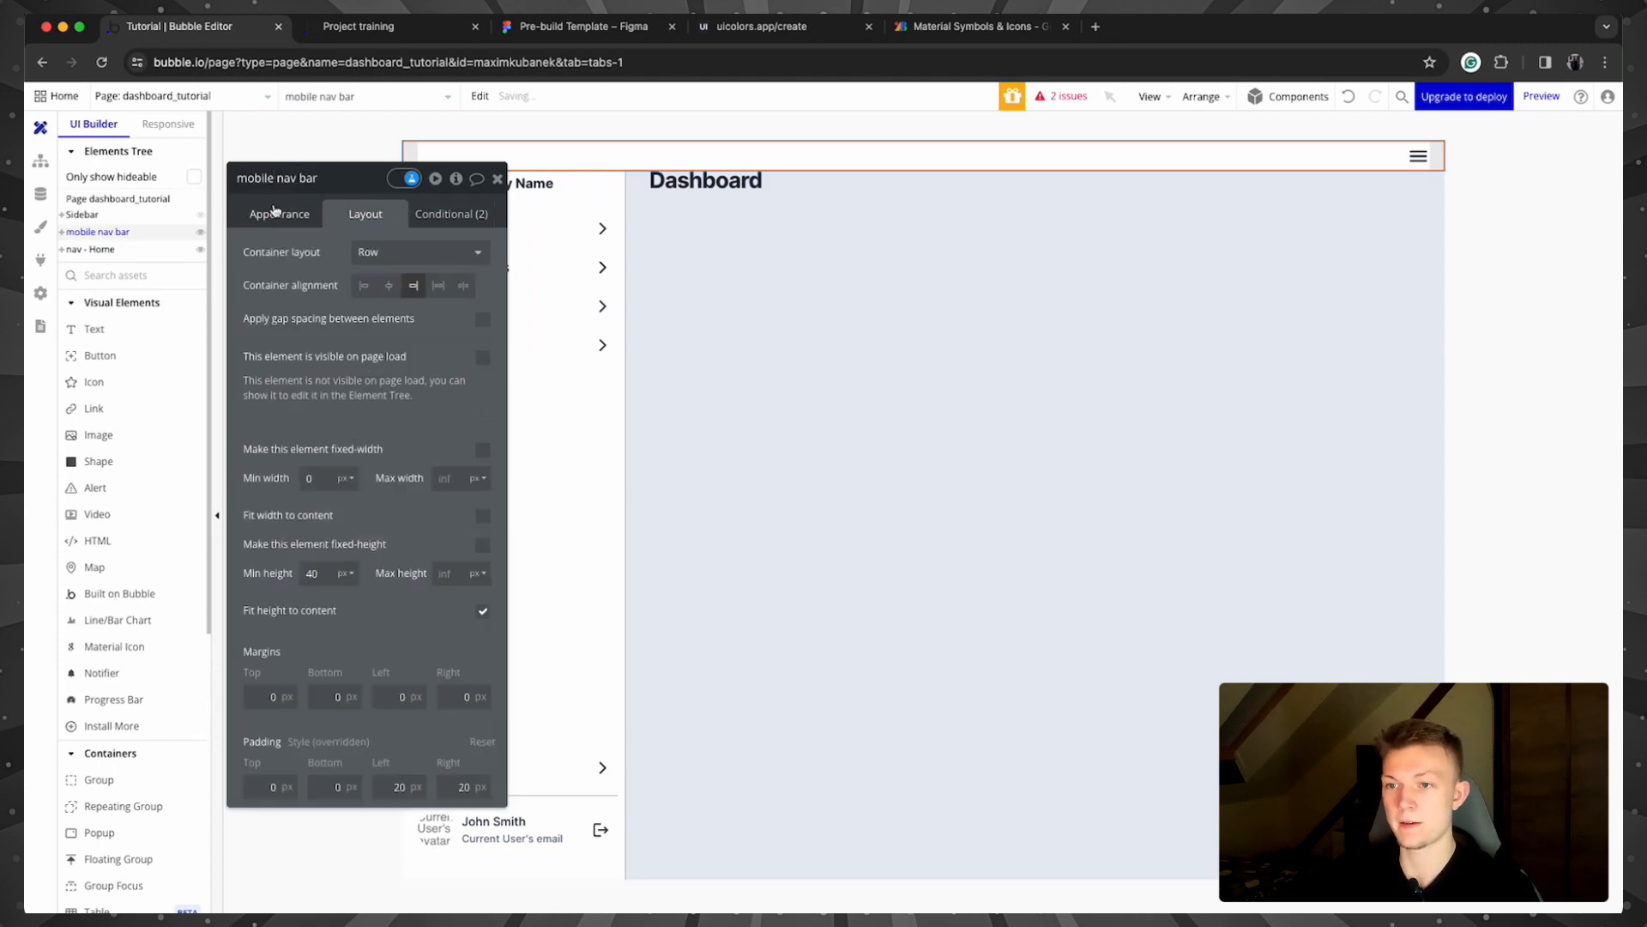
left_click(276, 213)
left_click(378, 478)
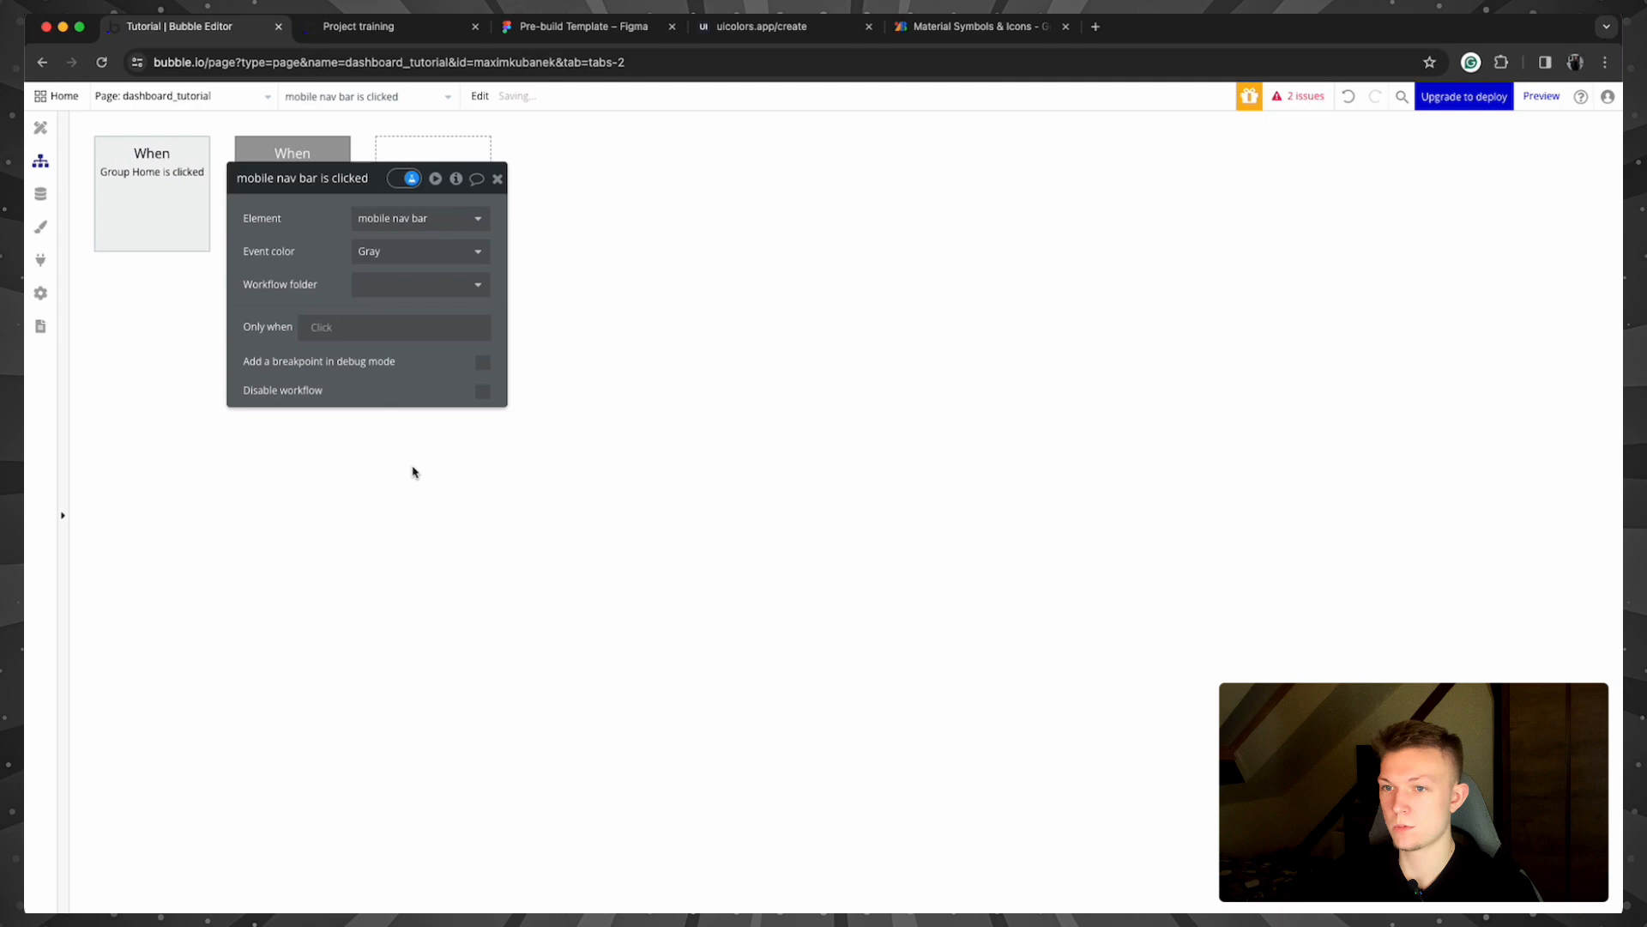
left_click(498, 179)
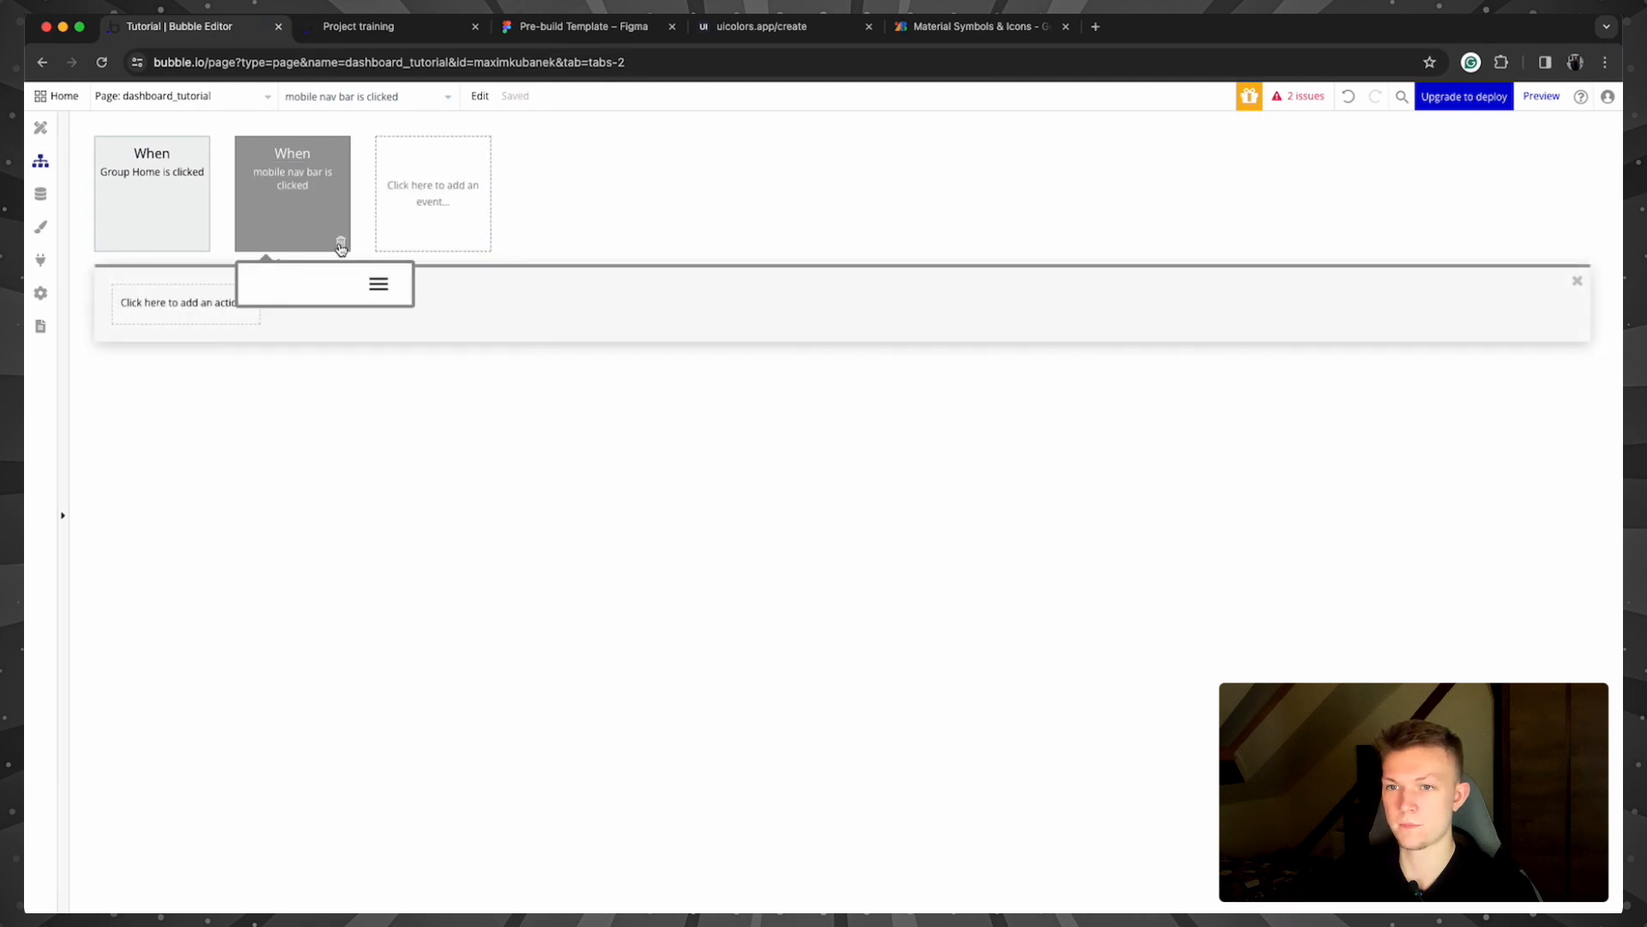
left_click(341, 248)
Step: Create a click workflow for the menu icon with an Animate an element action
left_click(40, 127)
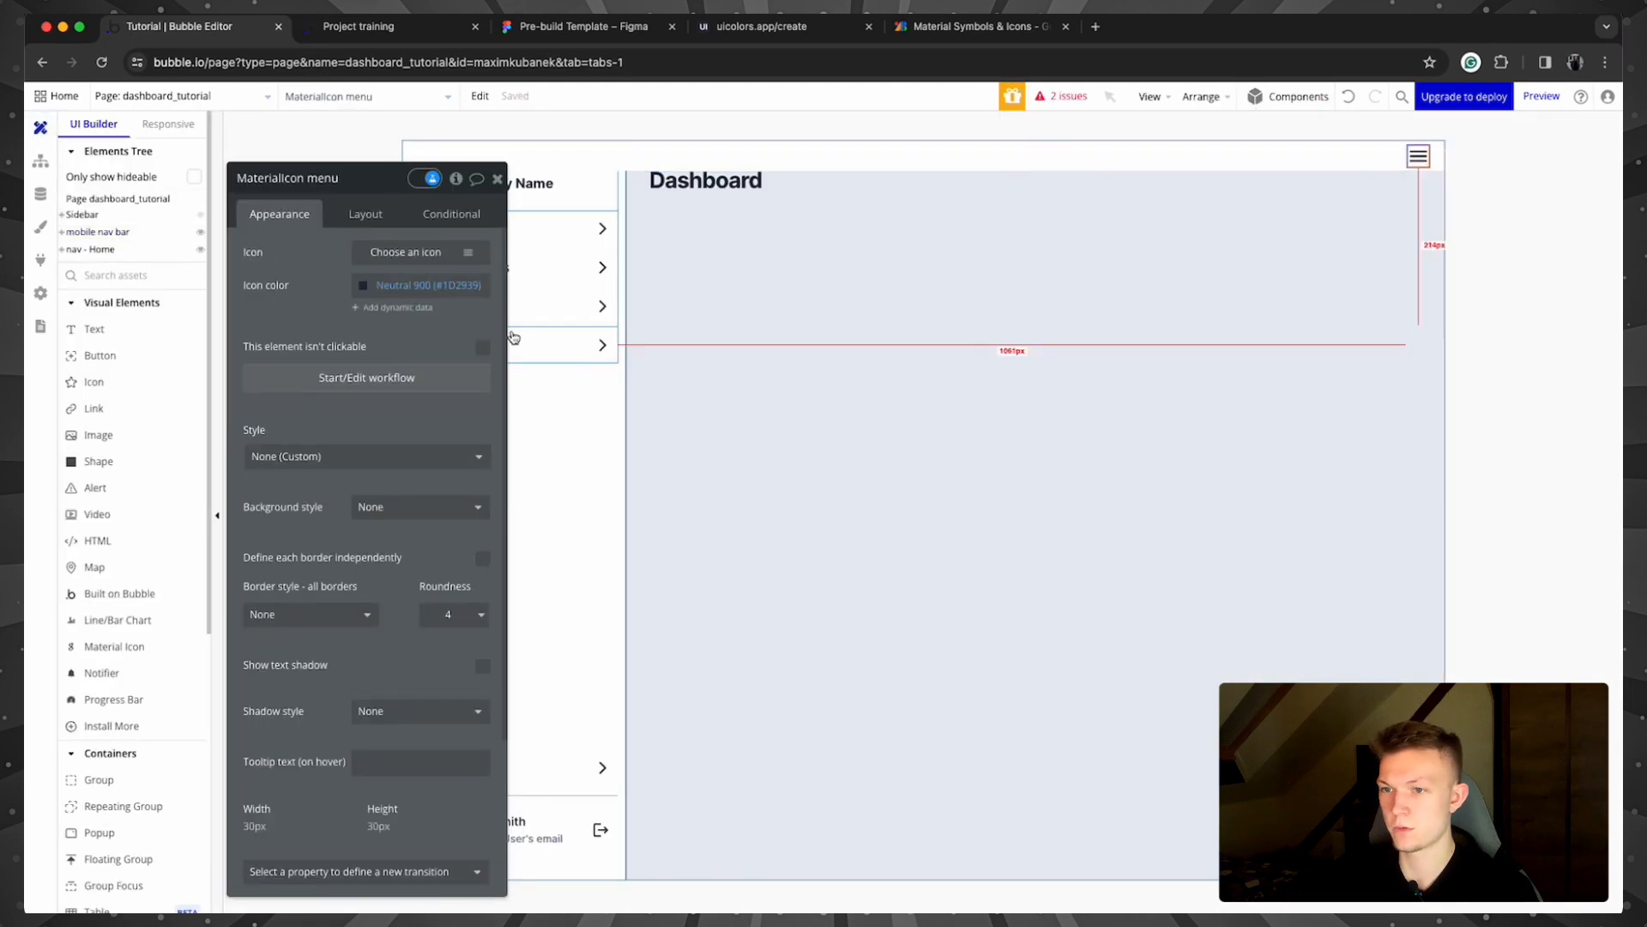
left_click(403, 377)
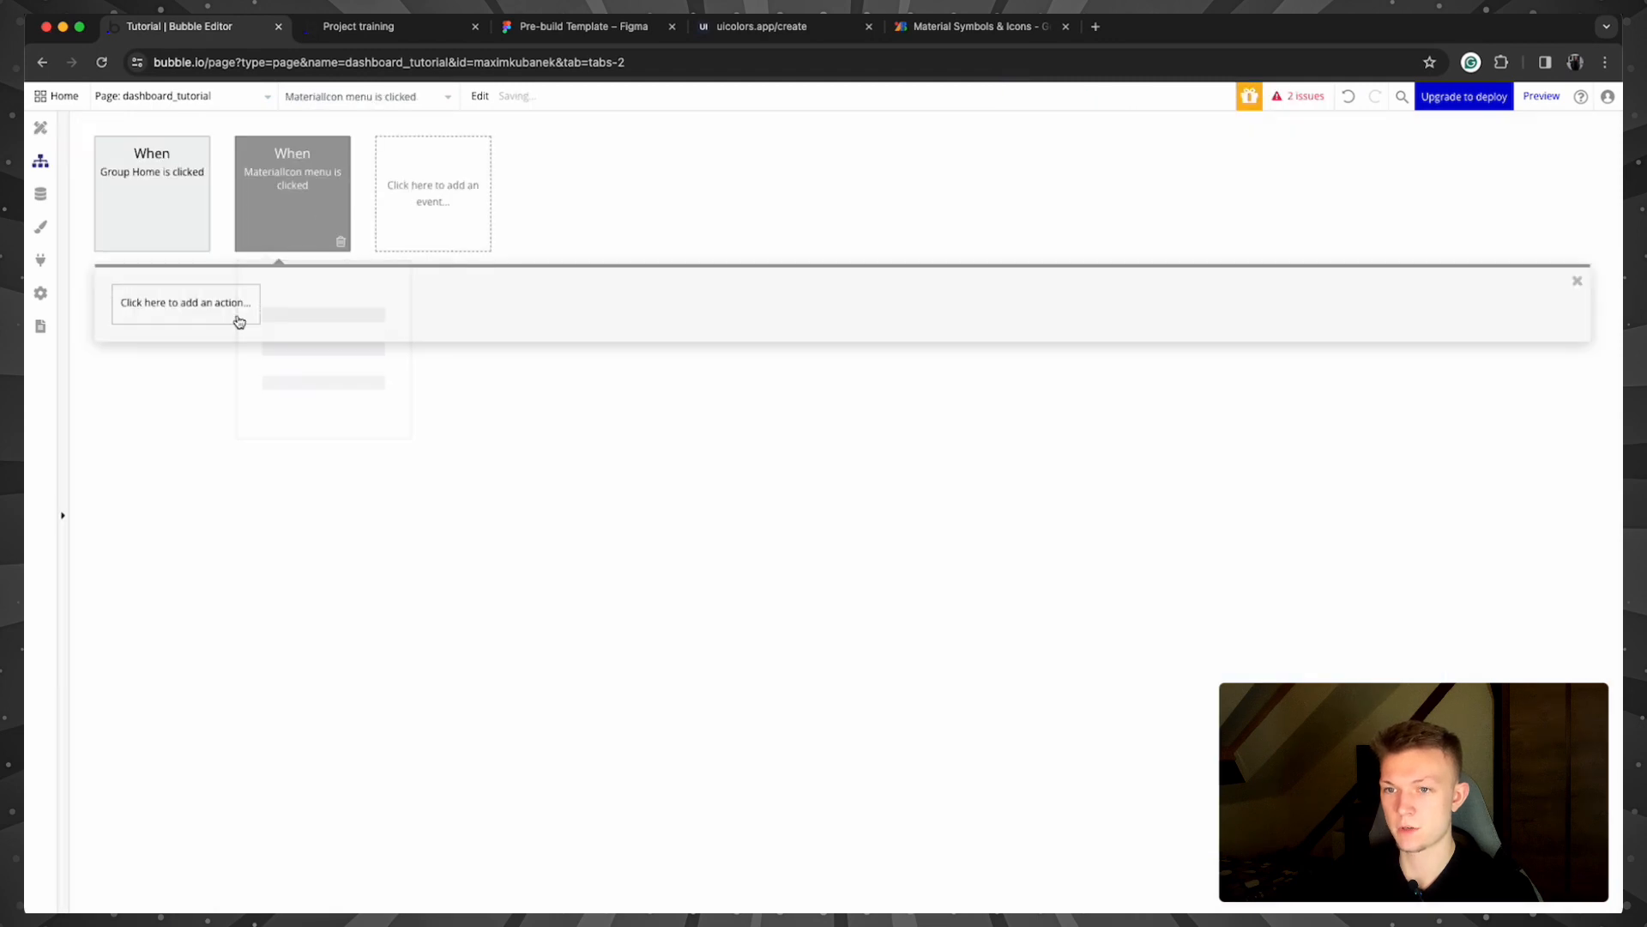
left_click(240, 321)
type("anim")
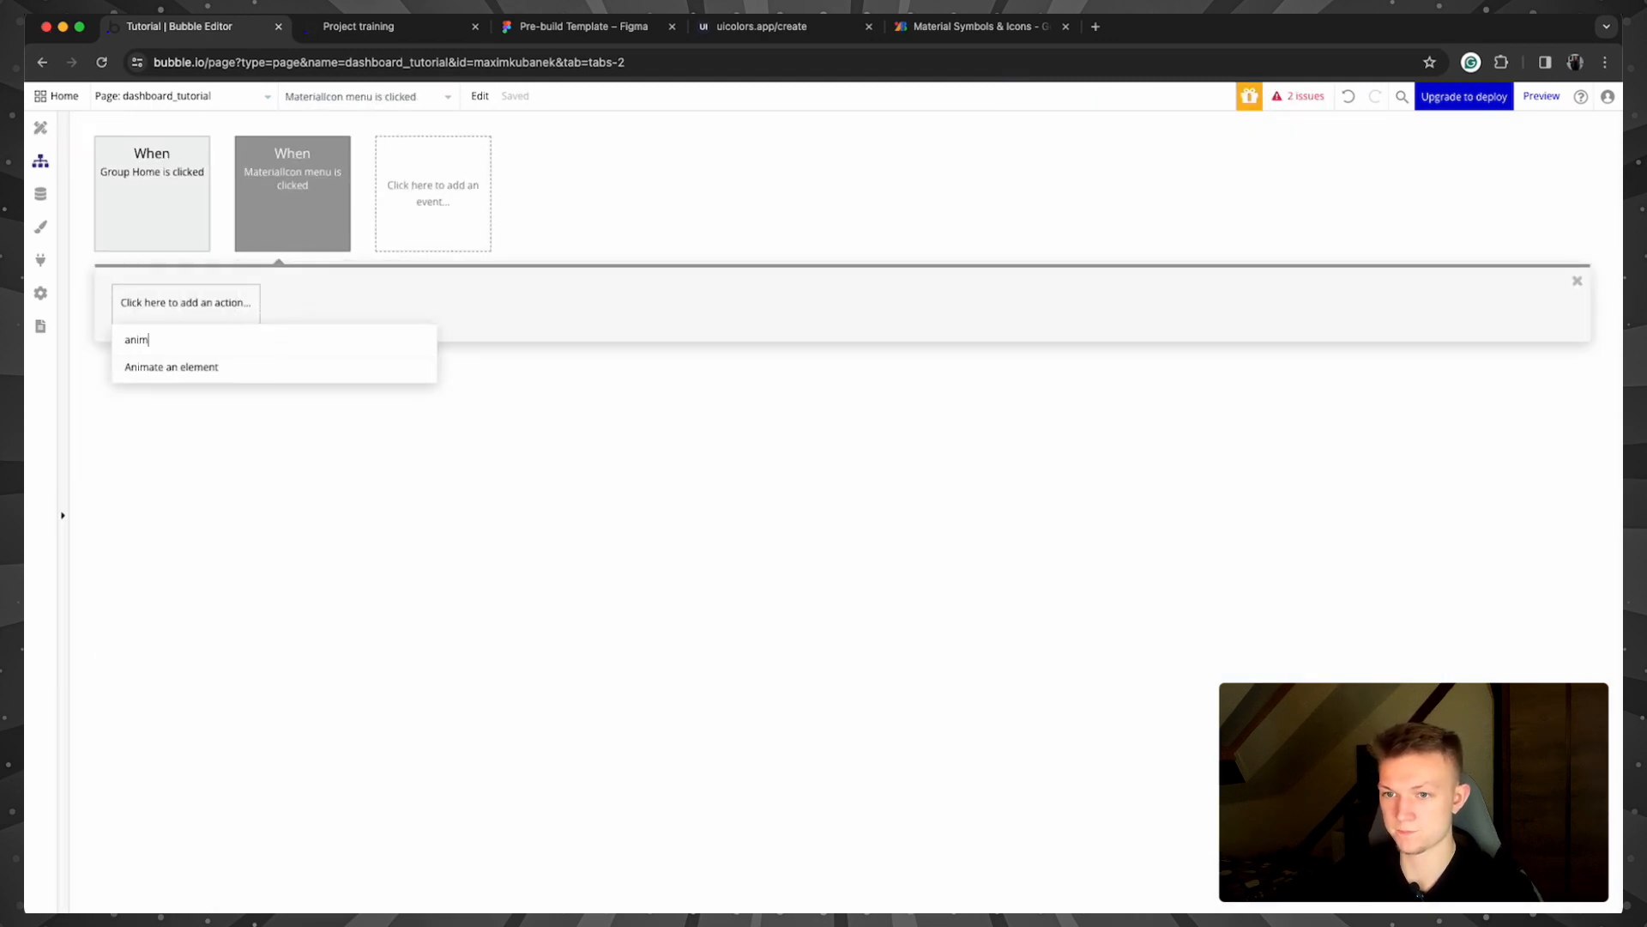
left_click(264, 369)
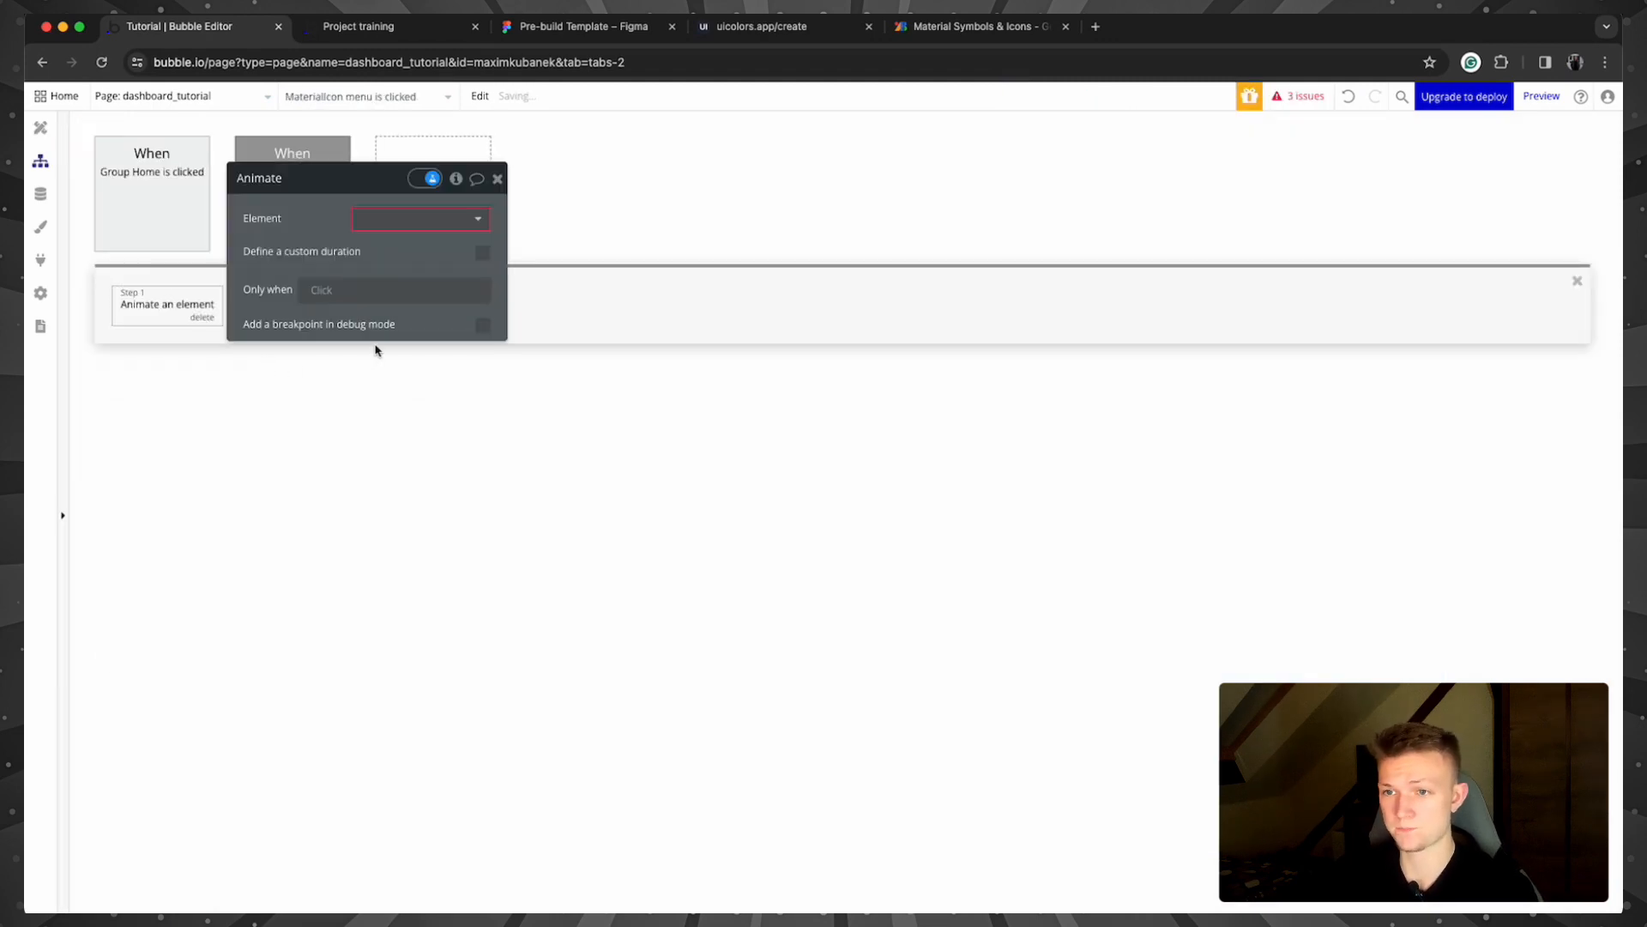
Step: Set the animation to target Sidebar with the Transition SlideLeftIn effect
left_click(416, 225)
type("sid")
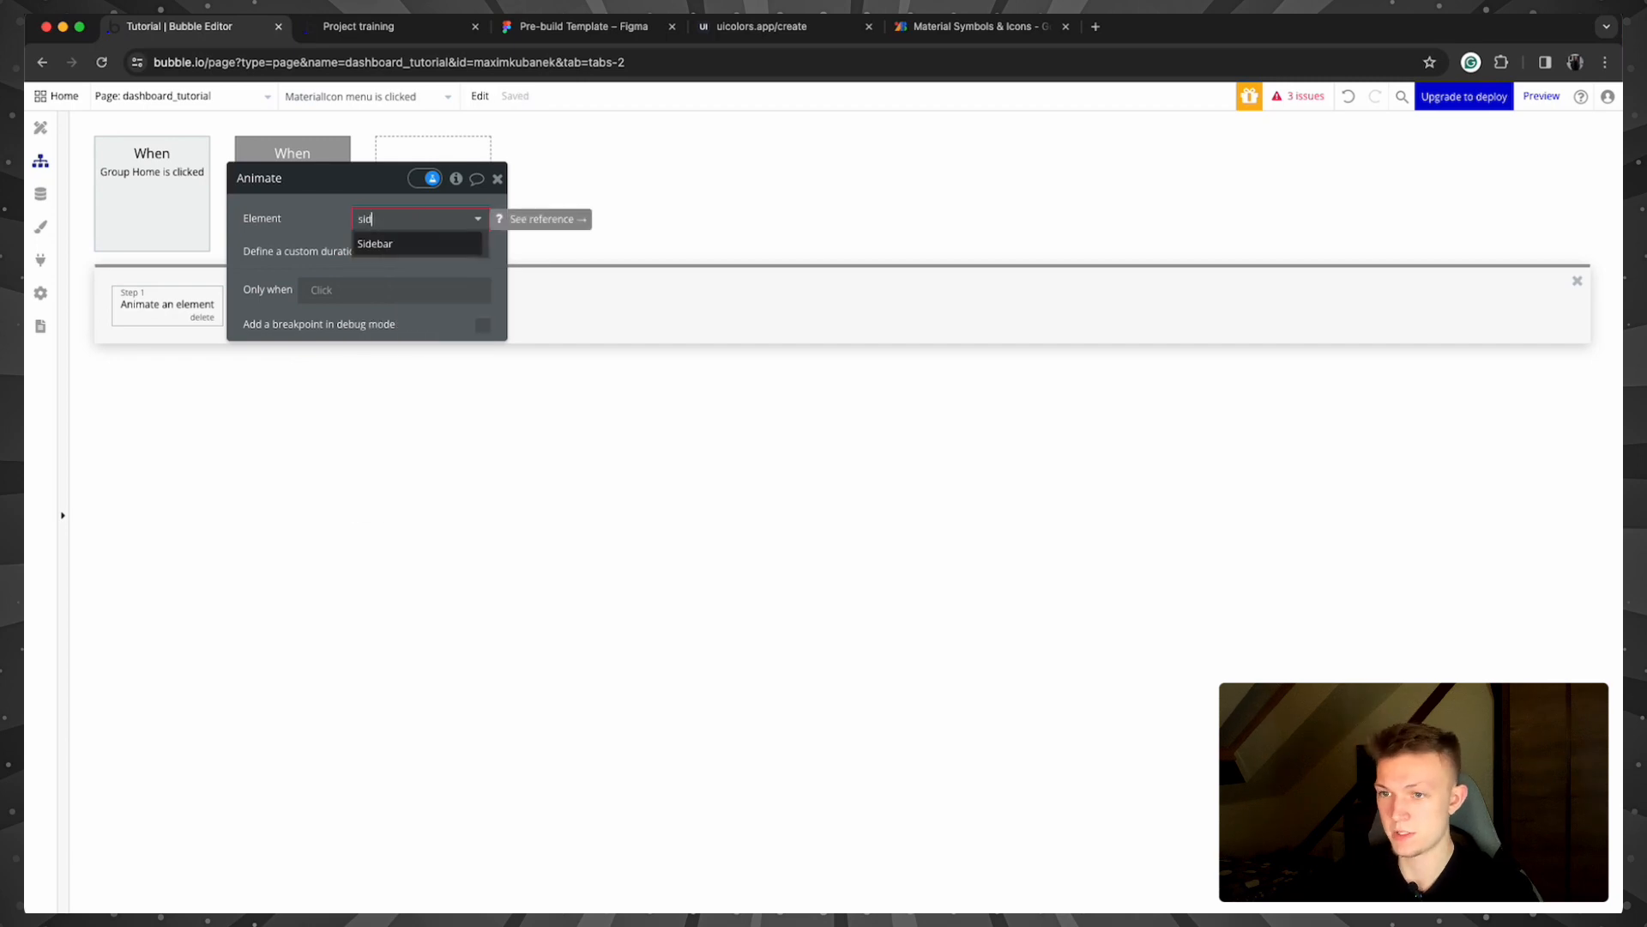
left_click(403, 242)
left_click(412, 251)
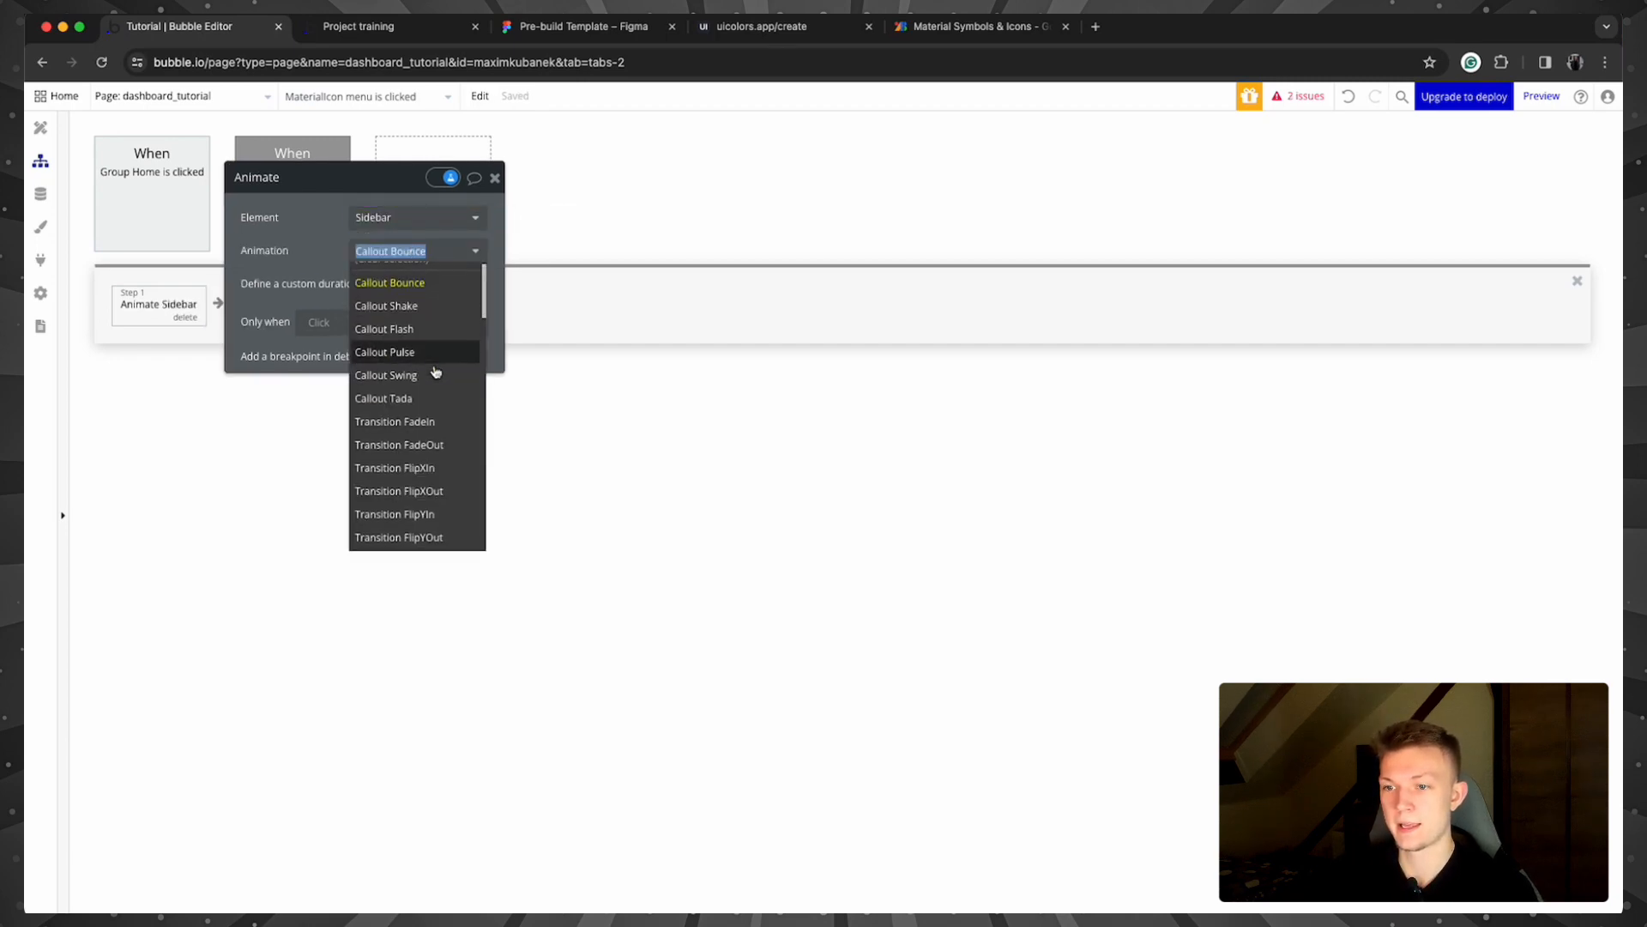
scroll(442, 395, "down", 4)
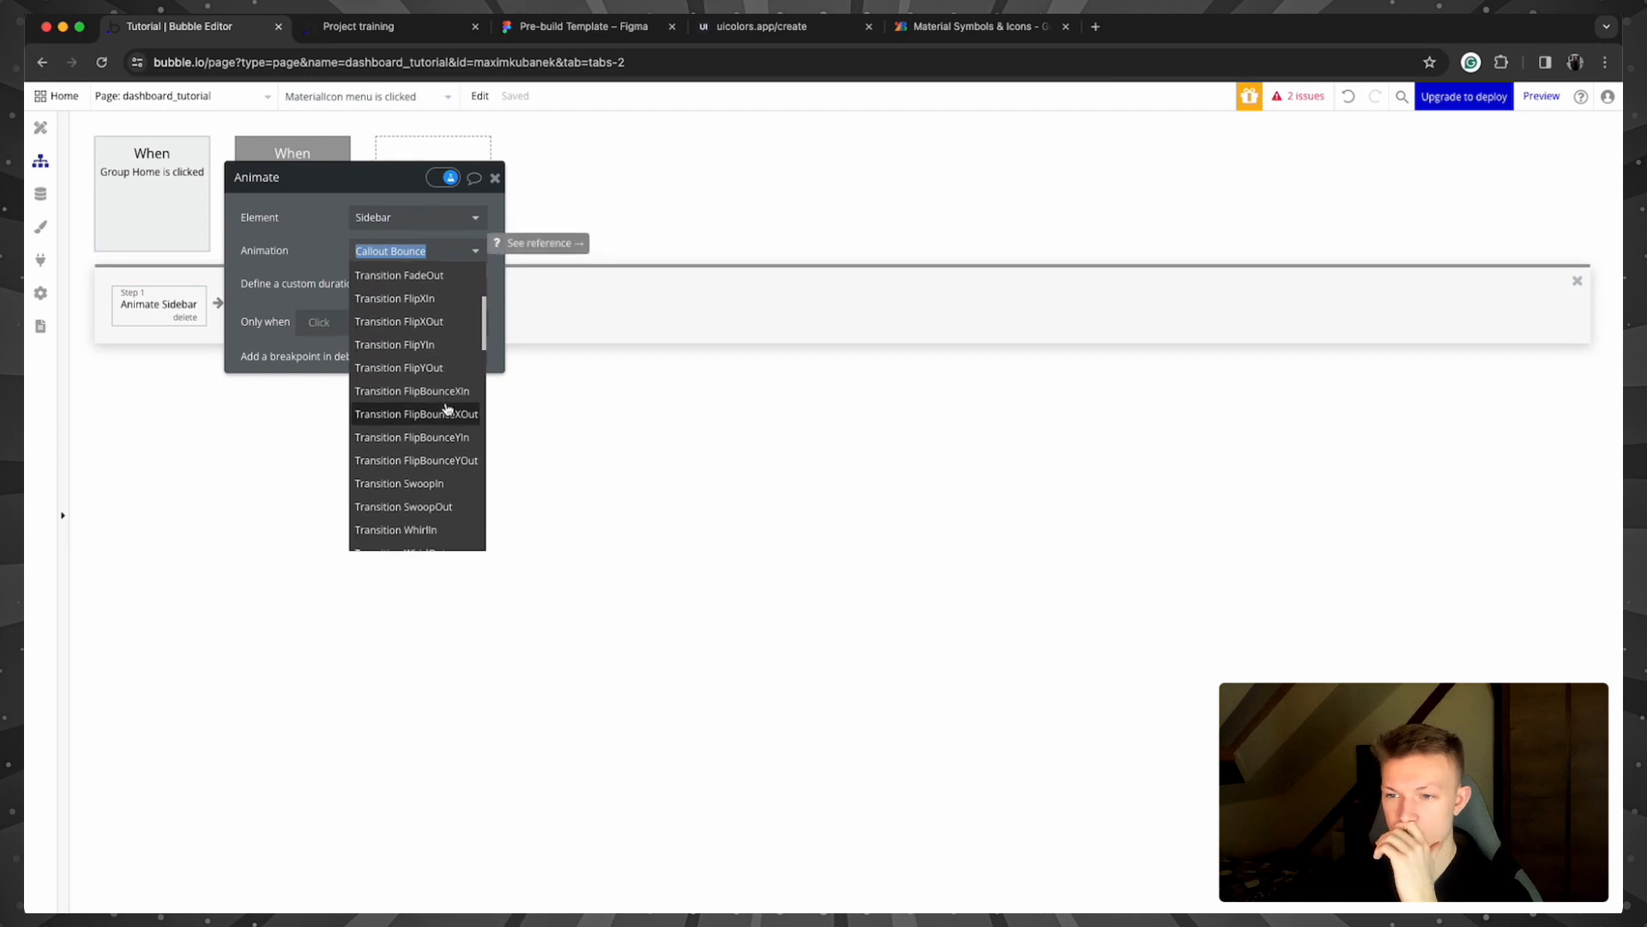
scroll(447, 408, "down", 6)
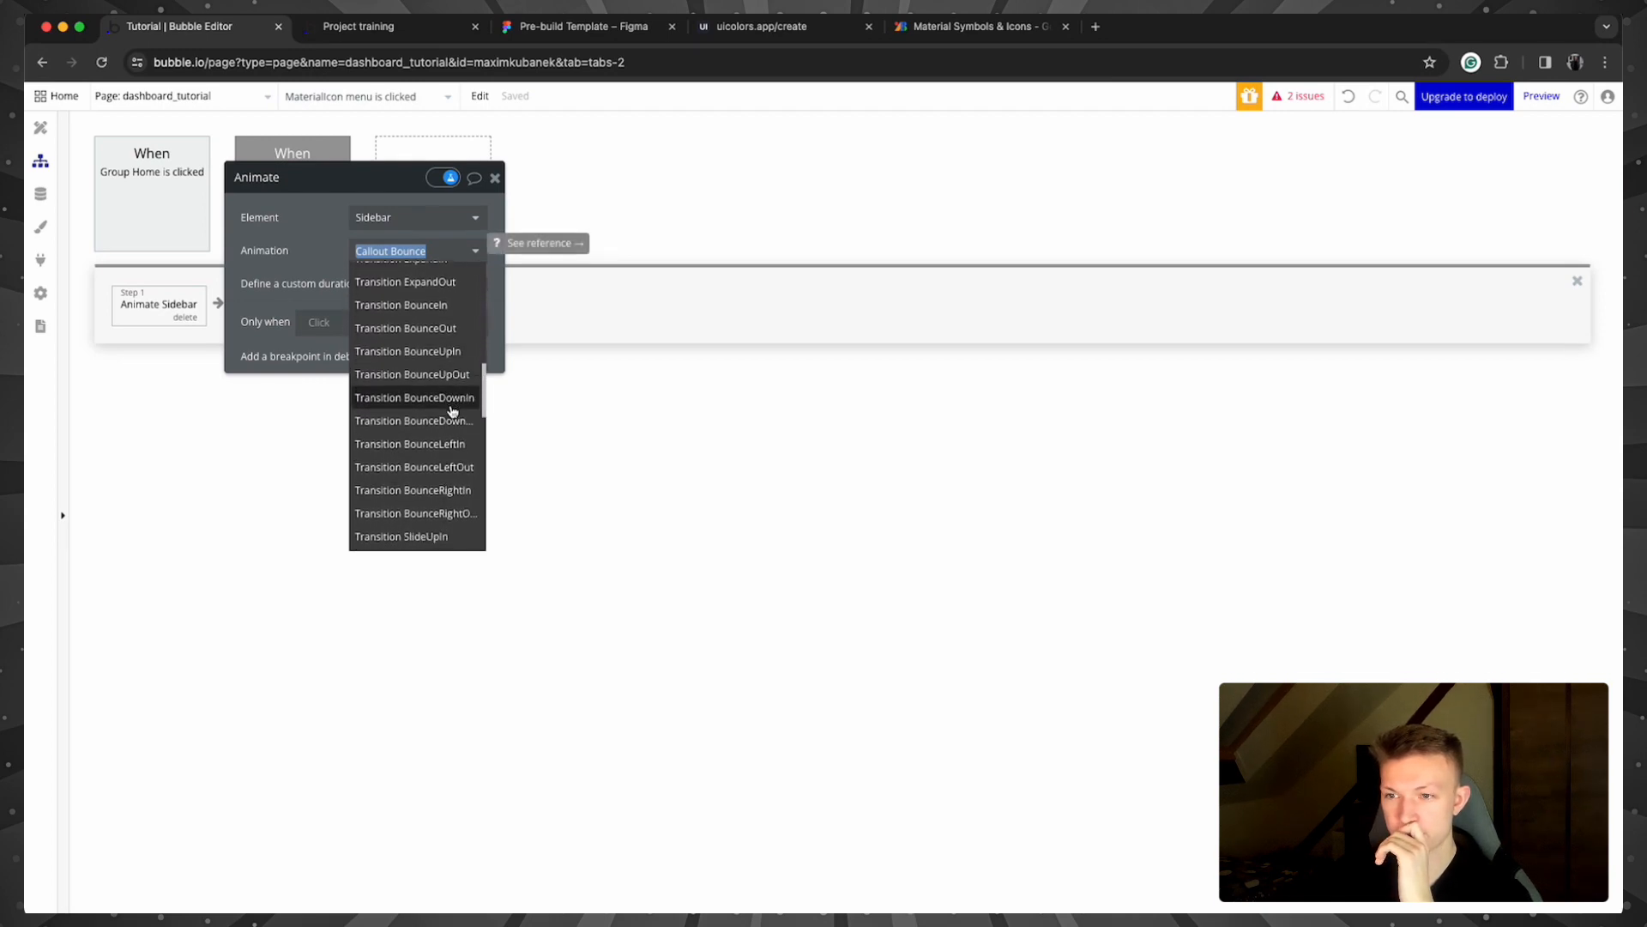
scroll(453, 411, "down", 4)
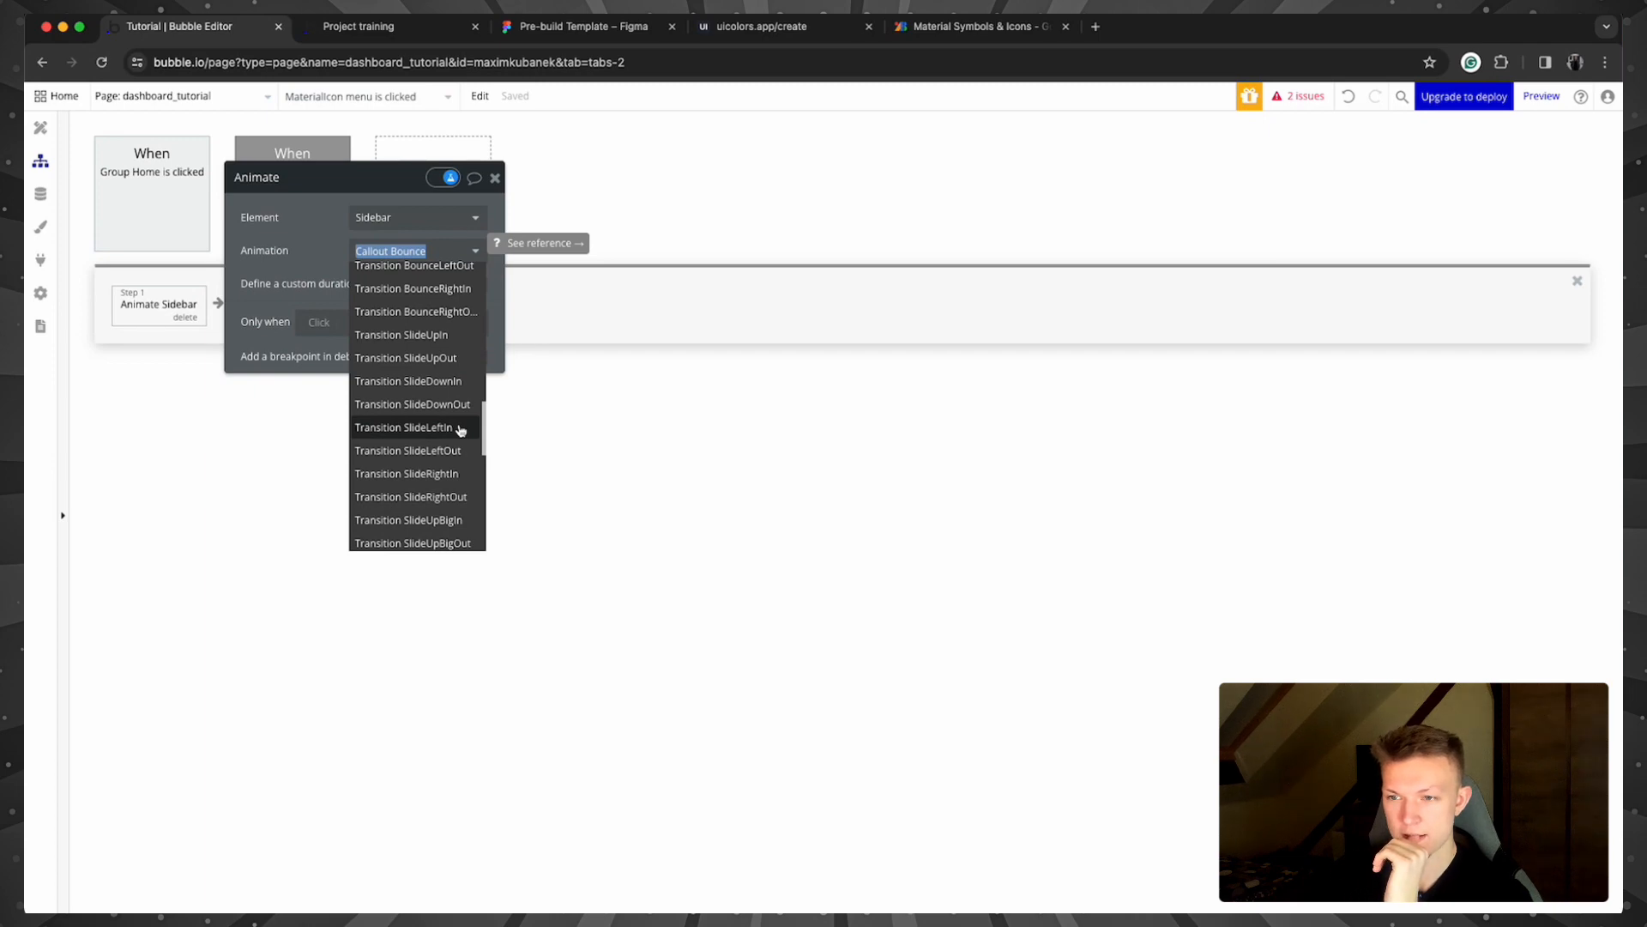
left_click(461, 429)
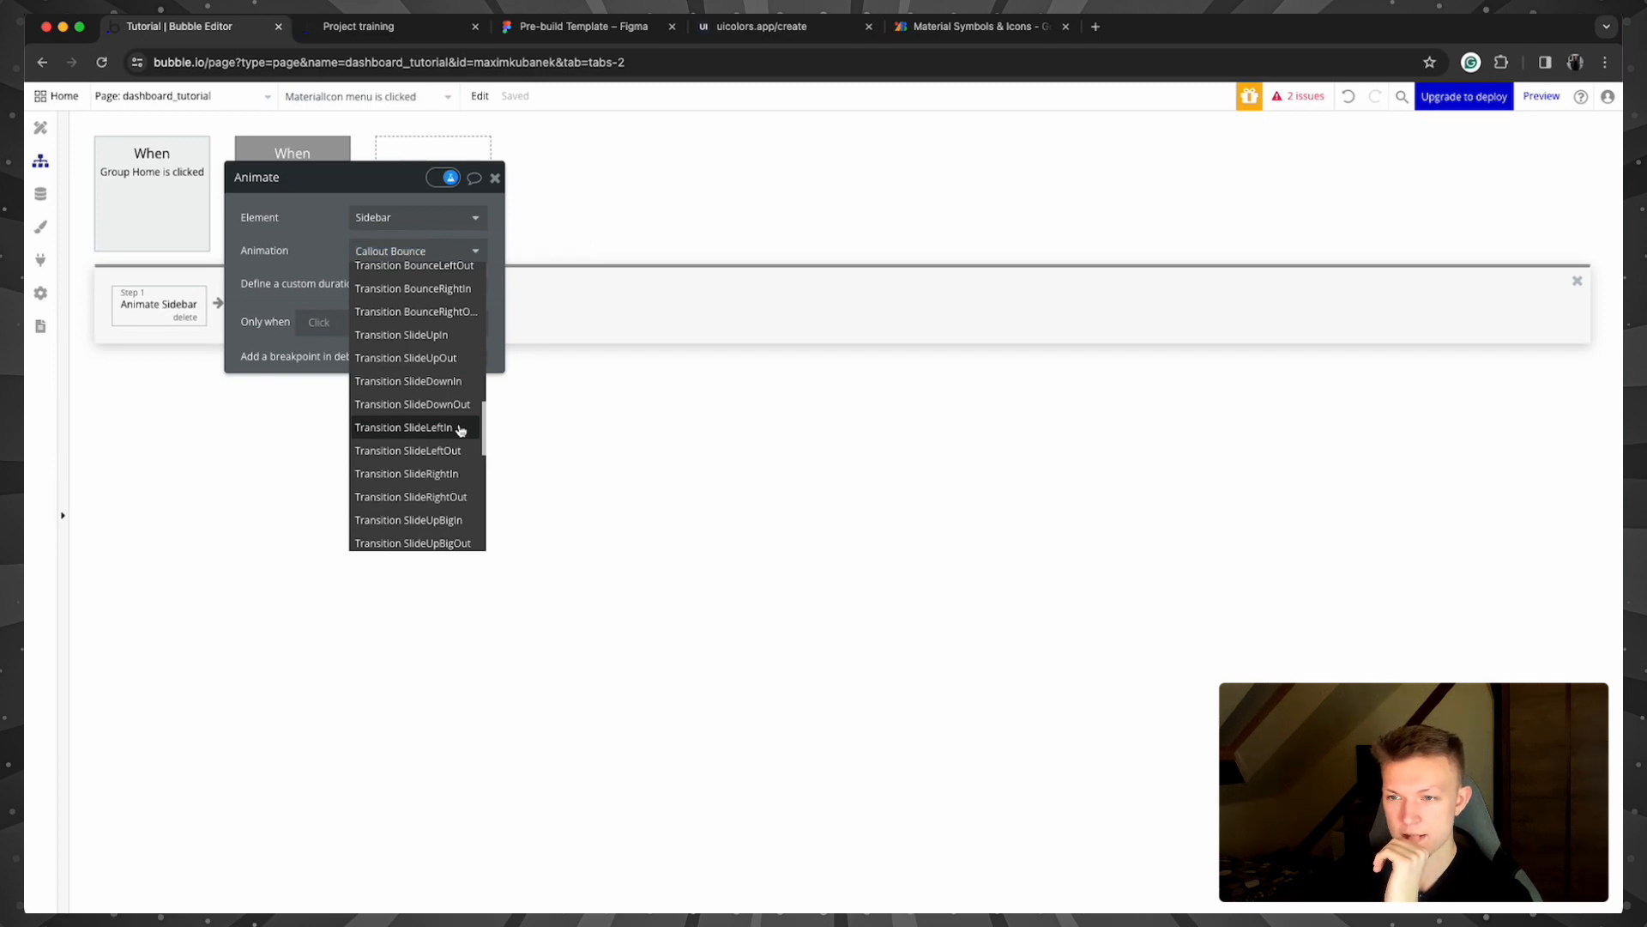
left_click(442, 252)
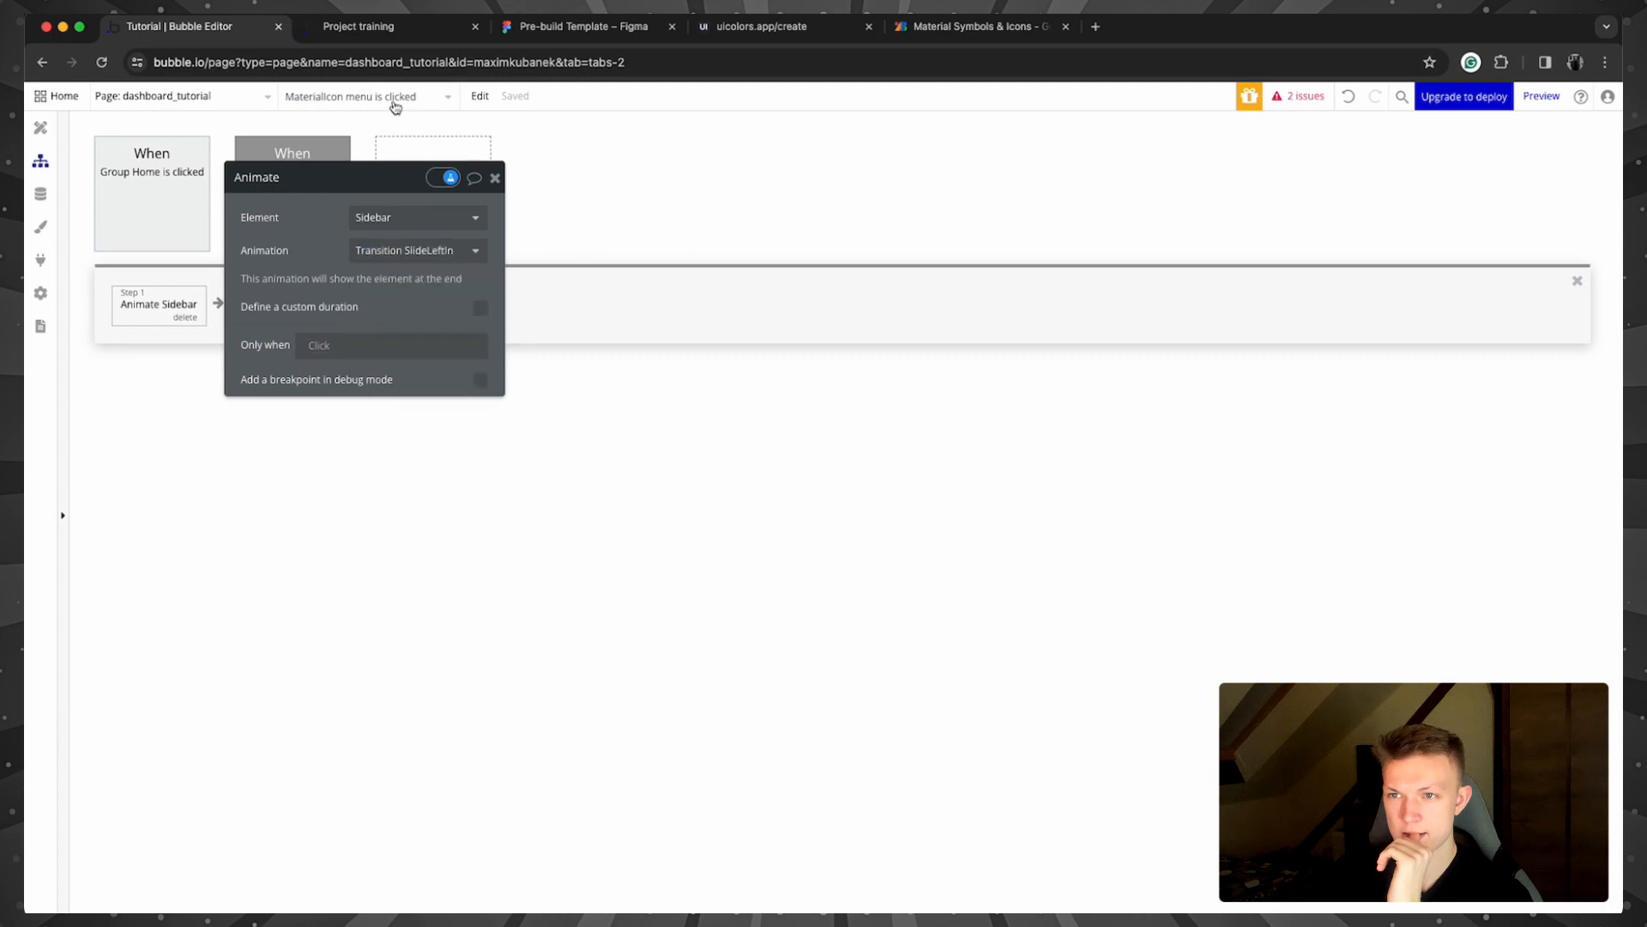
left_click(404, 28)
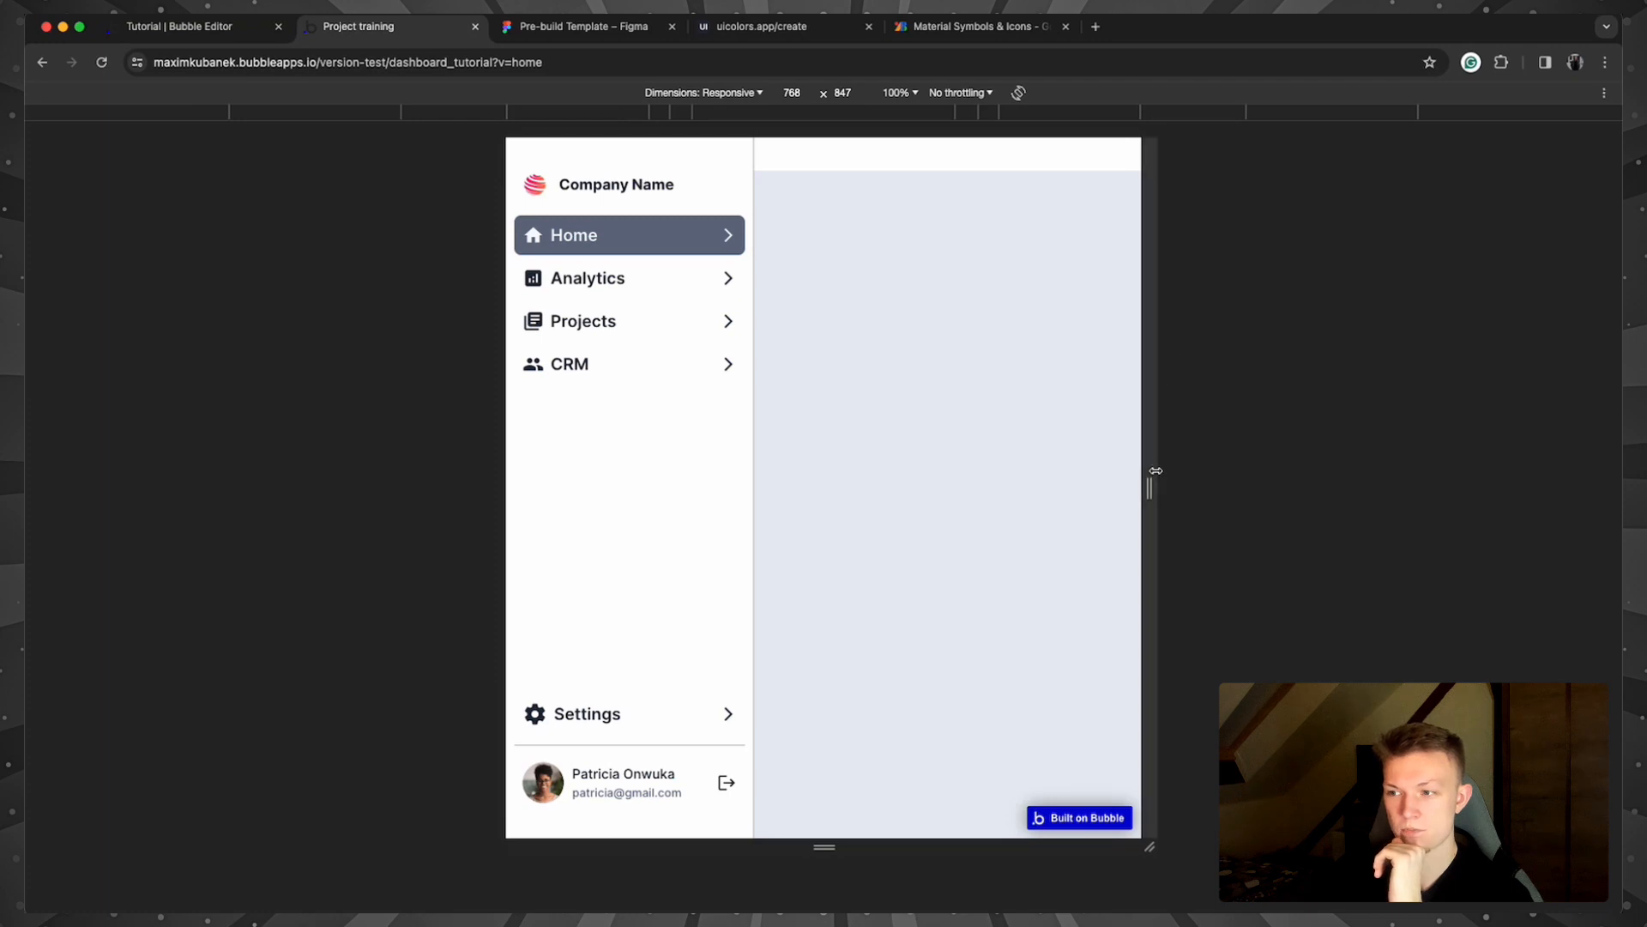
Step: Widen the preview viewport to 1043 px, then reload it at full browser width
left_click_drag(1149, 487, 1267, 489)
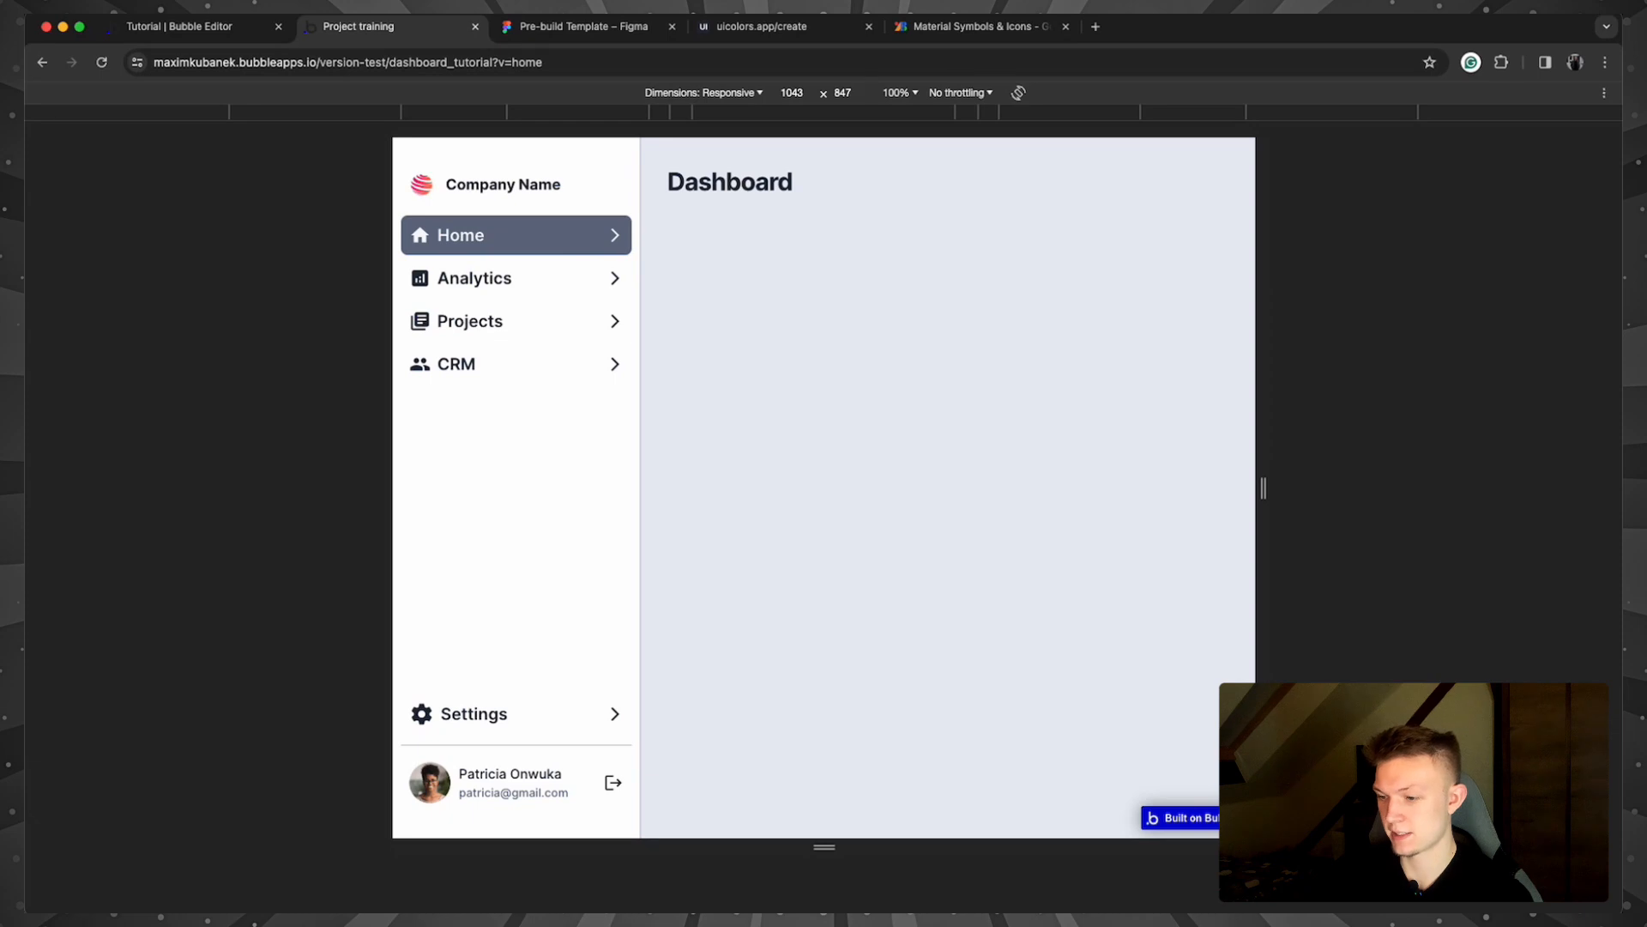
left_click(739, 202)
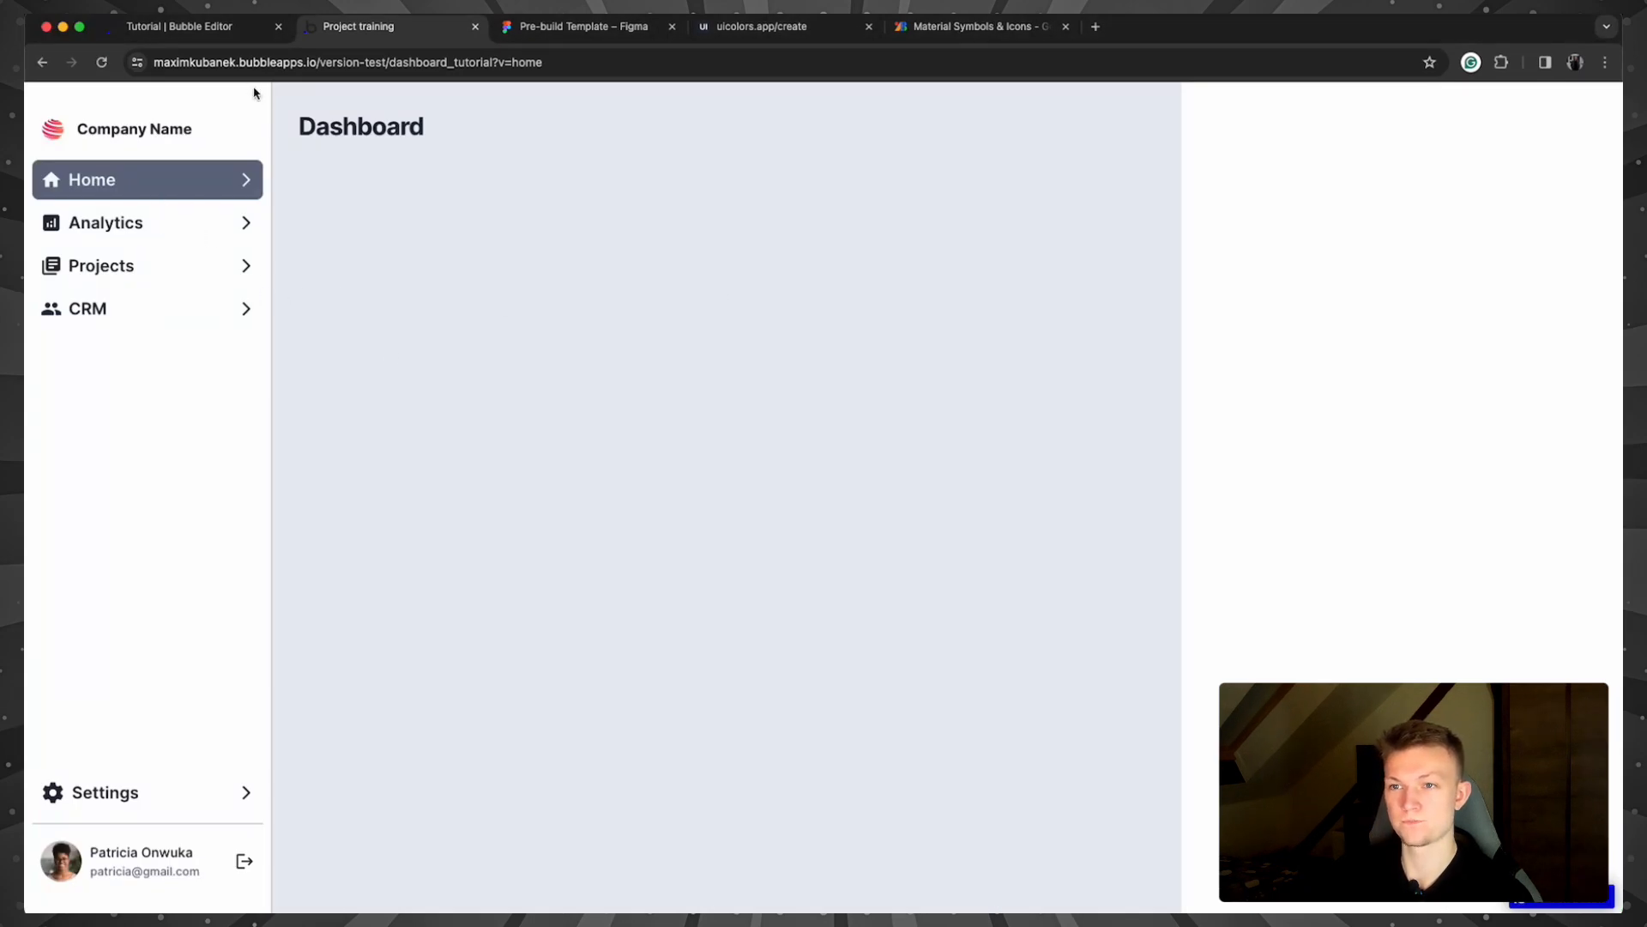
left_click(101, 61)
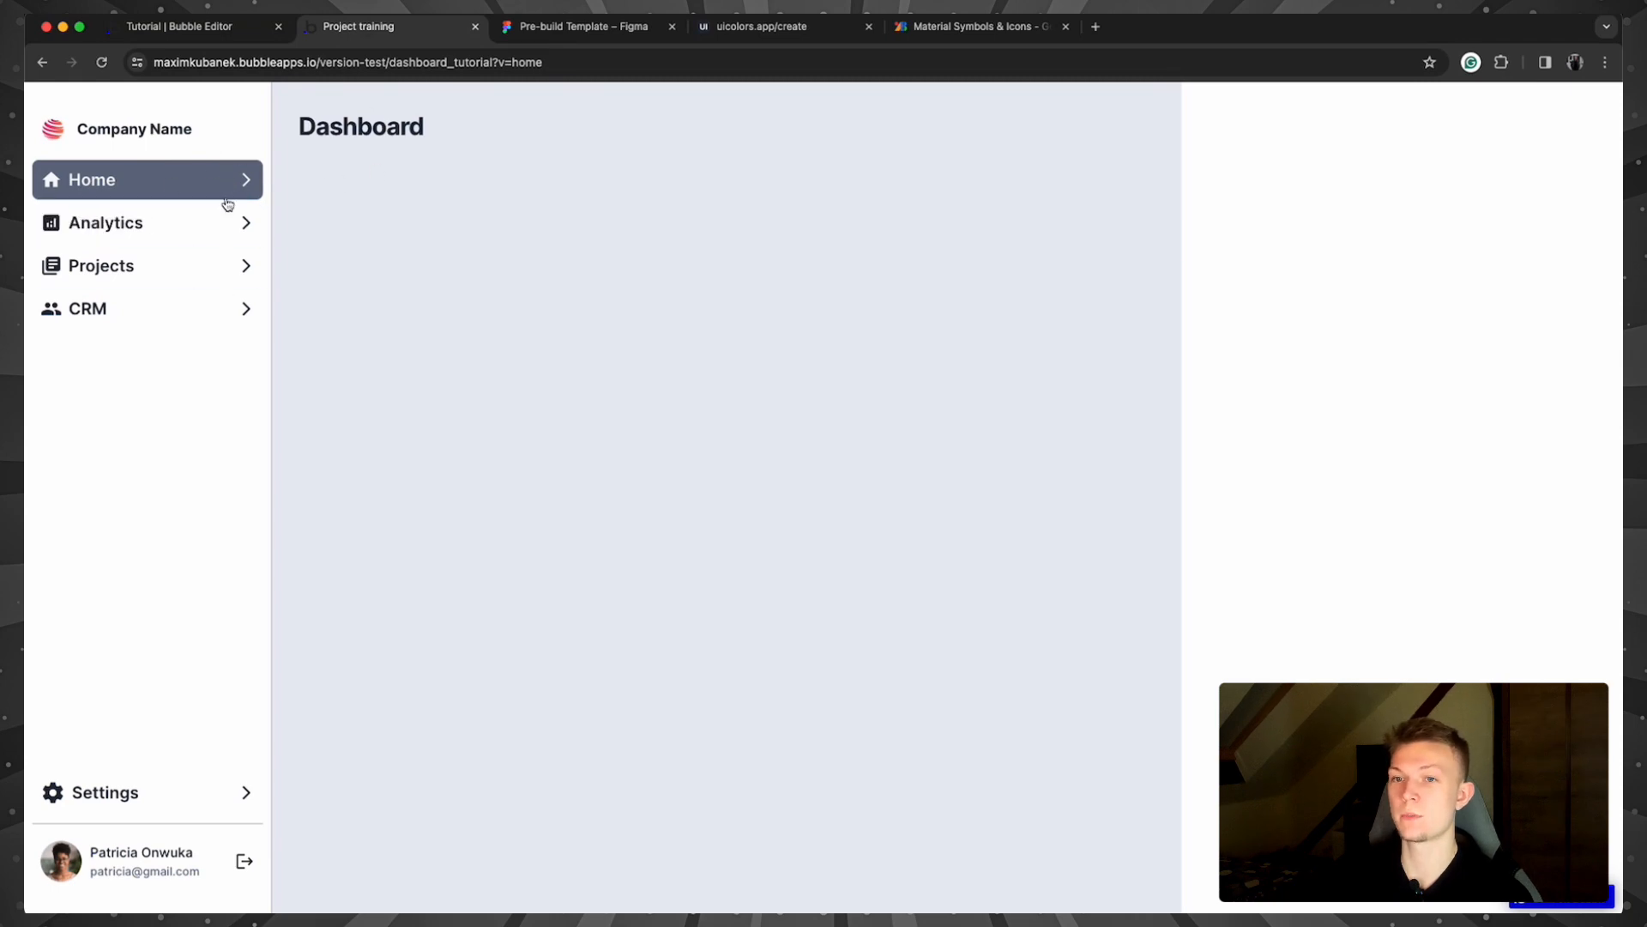
Step: Remove ?v=home from the preview address, reload the dashboard, and go back to the editor
left_click_drag(607, 61, 496, 65)
key("BackSpace")
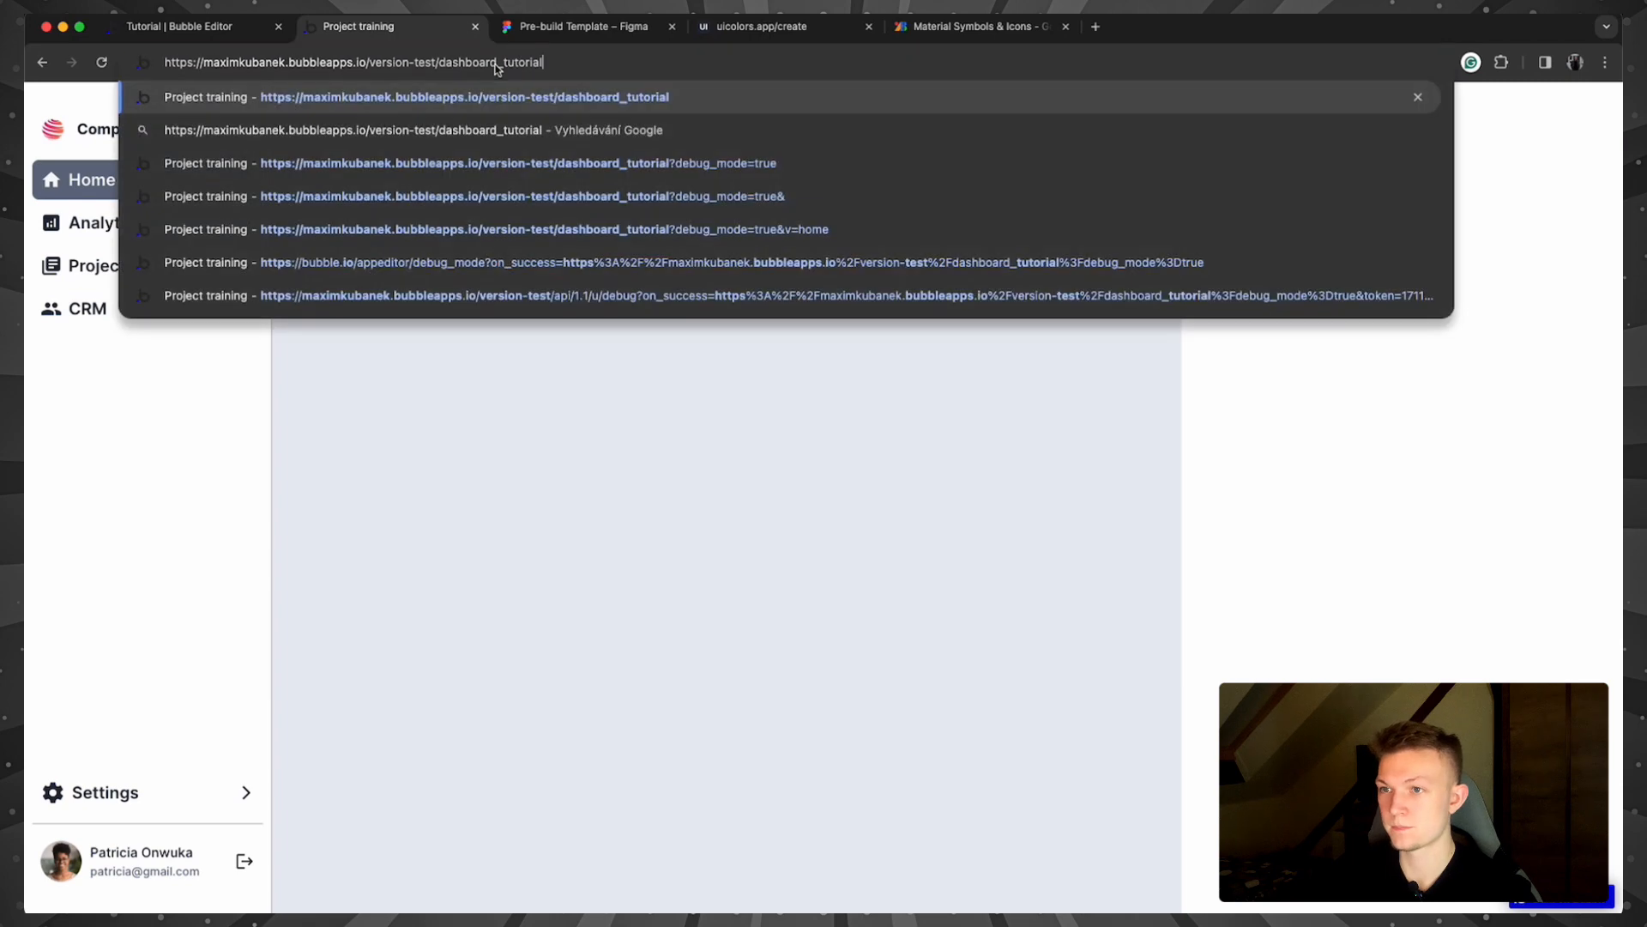
key("Return")
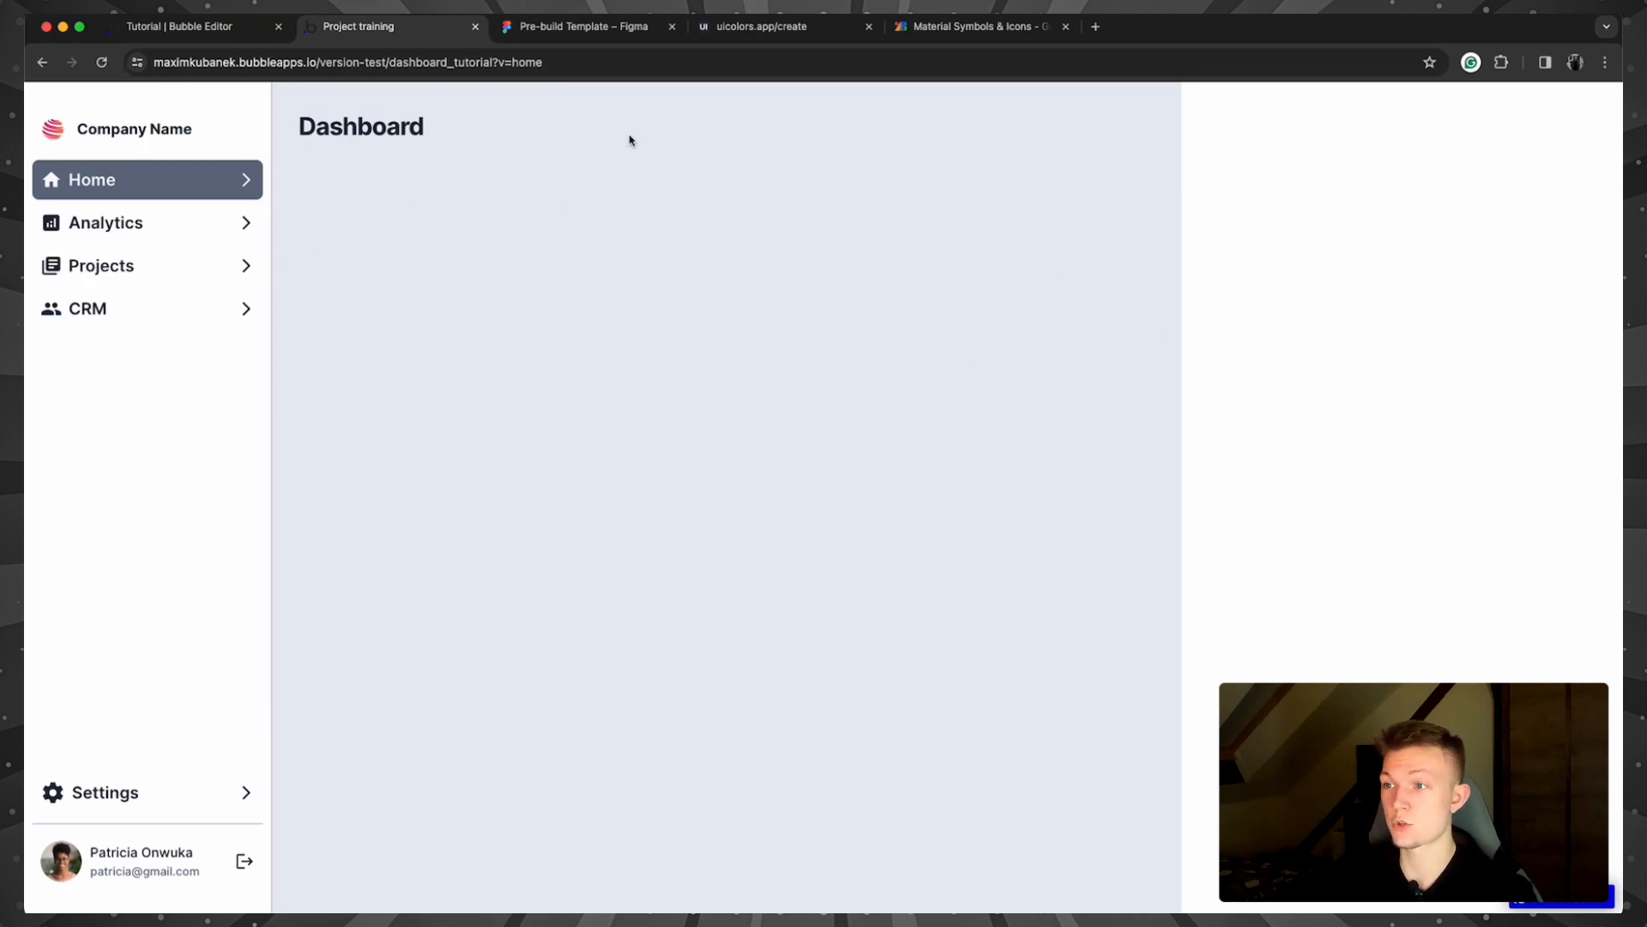
left_click(173, 25)
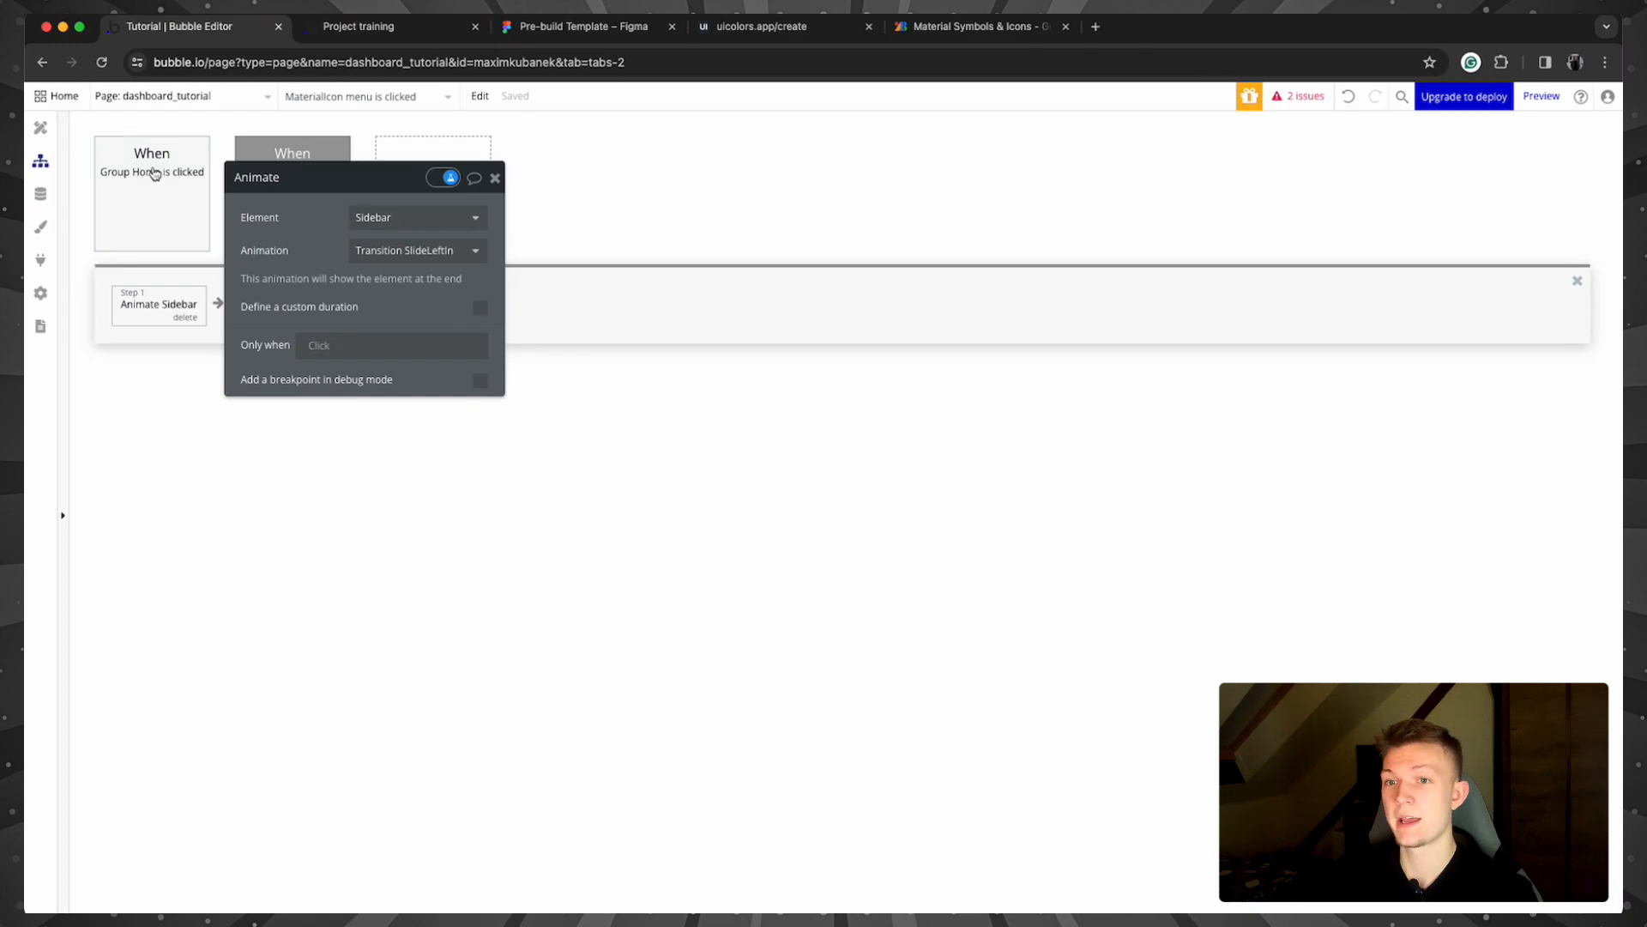
Step: Hide the mobile nav bar on the canvas and set the dashboard_tutorial background to Neutral 200 (#E9ECF3)
left_click(50, 124)
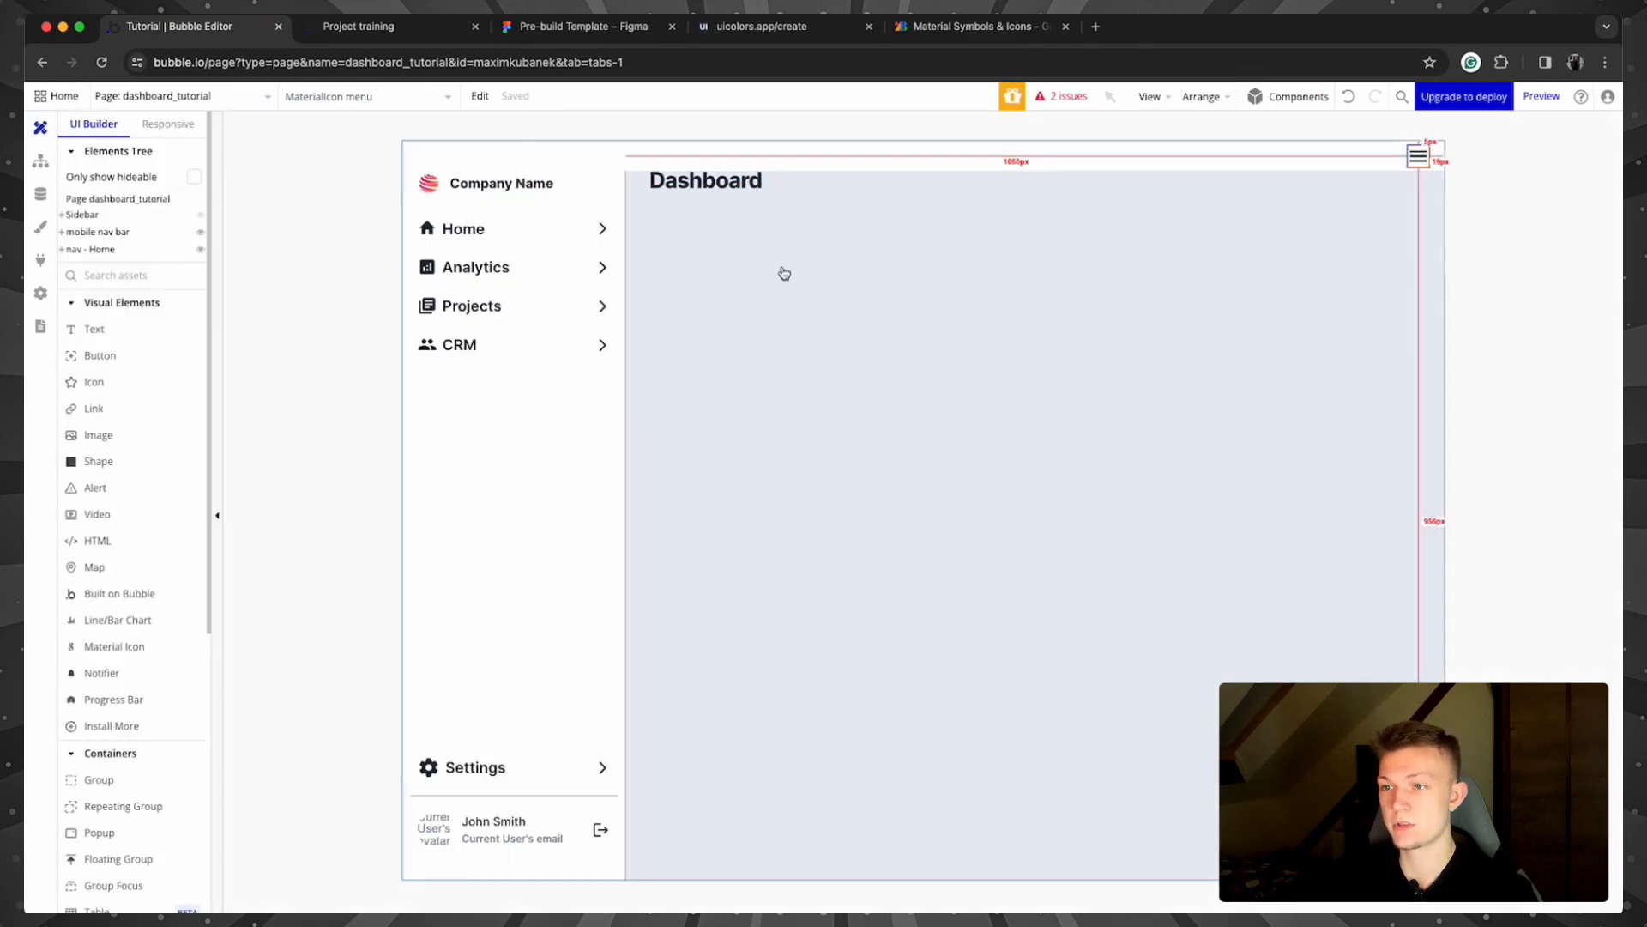
left_click(200, 232)
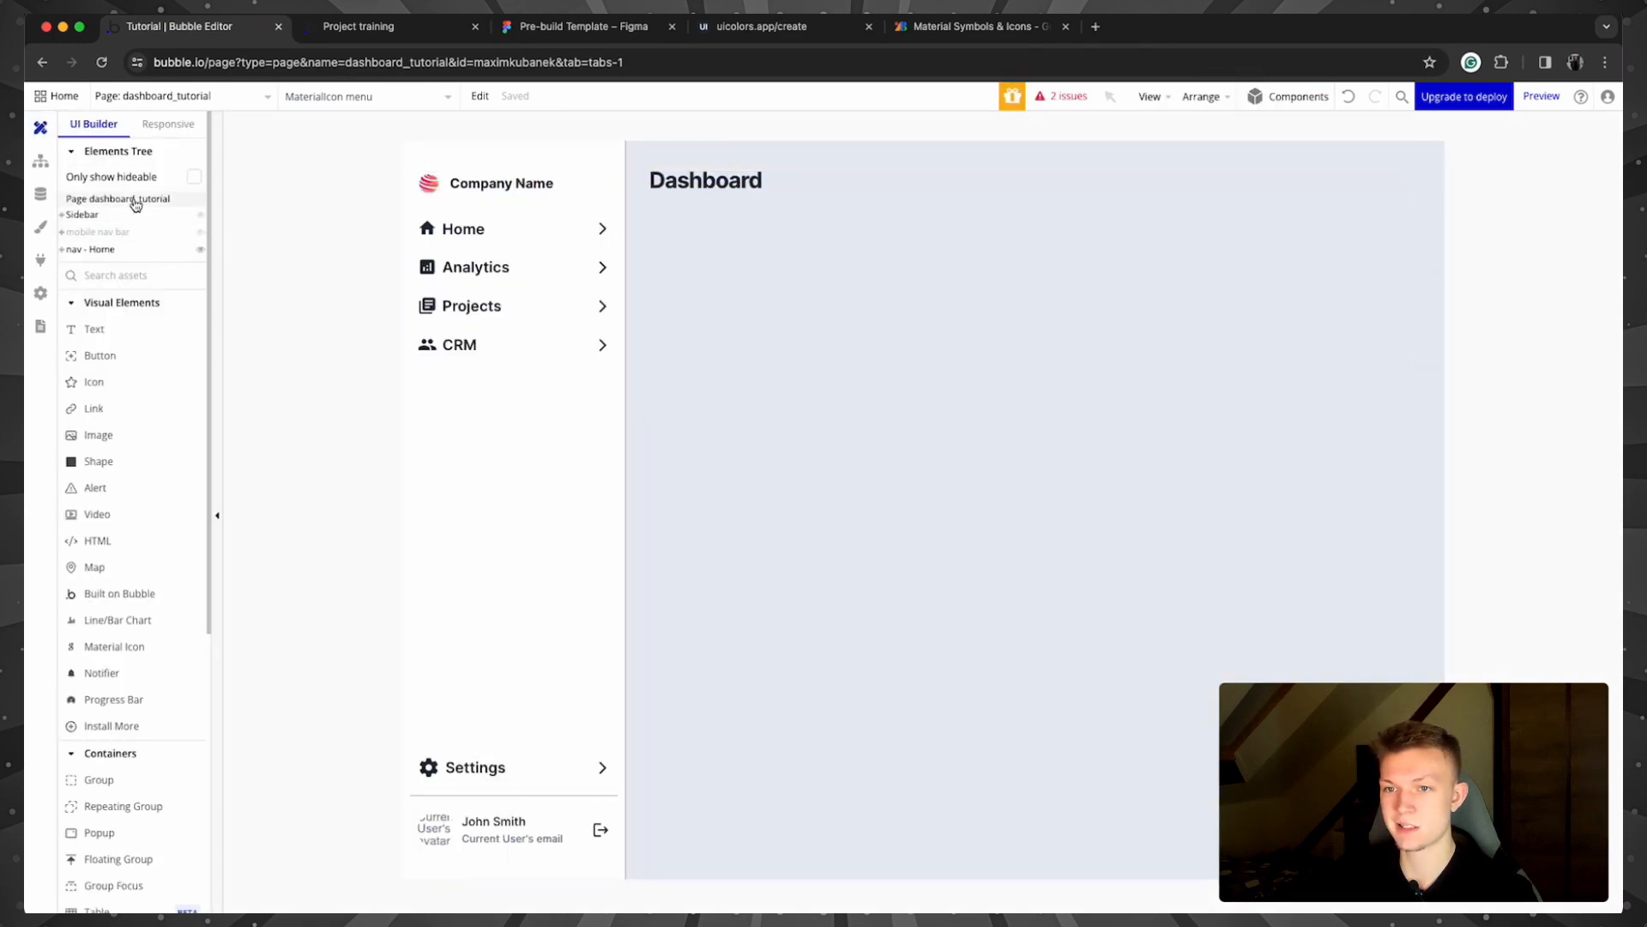
left_click(135, 201)
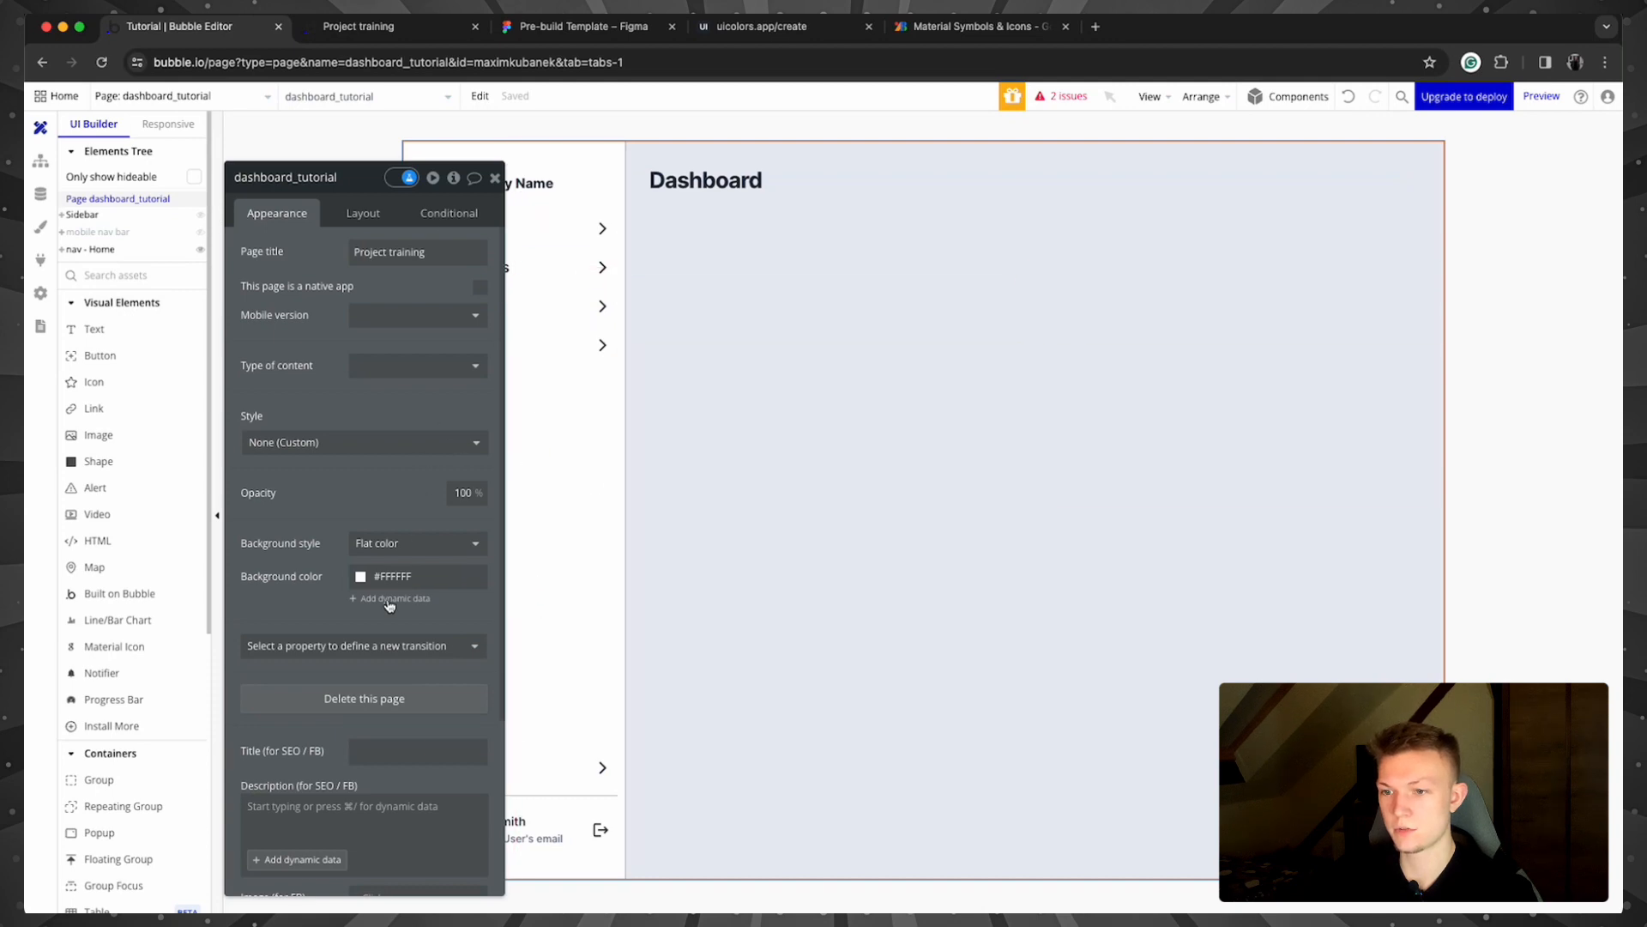
left_click(360, 576)
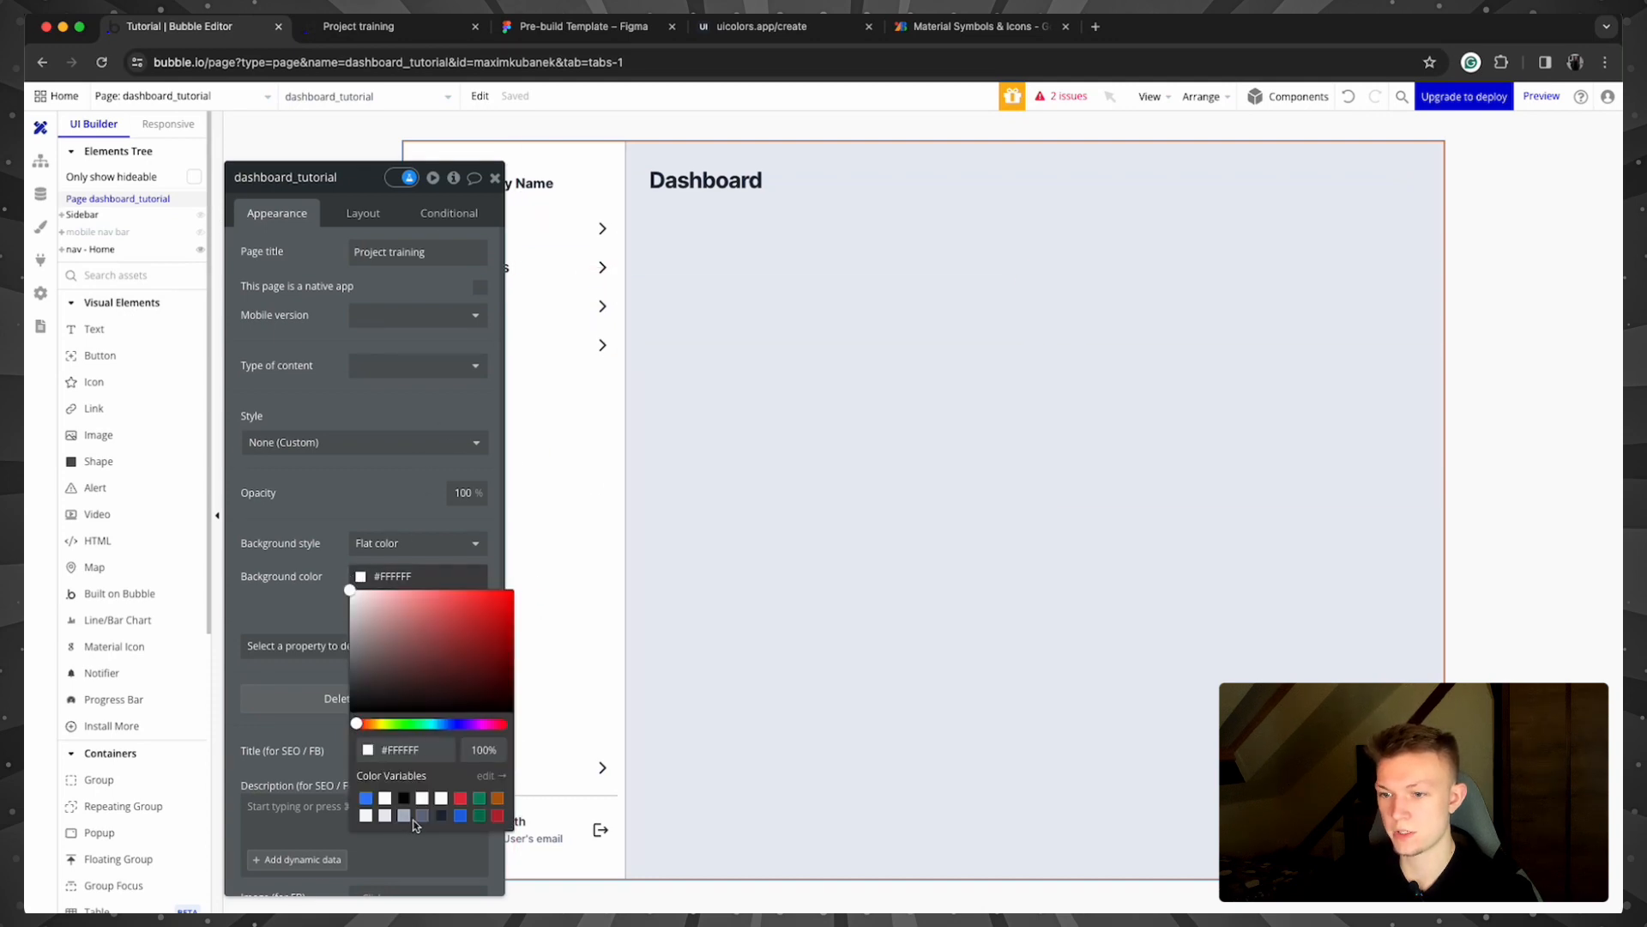
left_click(385, 816)
left_click(311, 435)
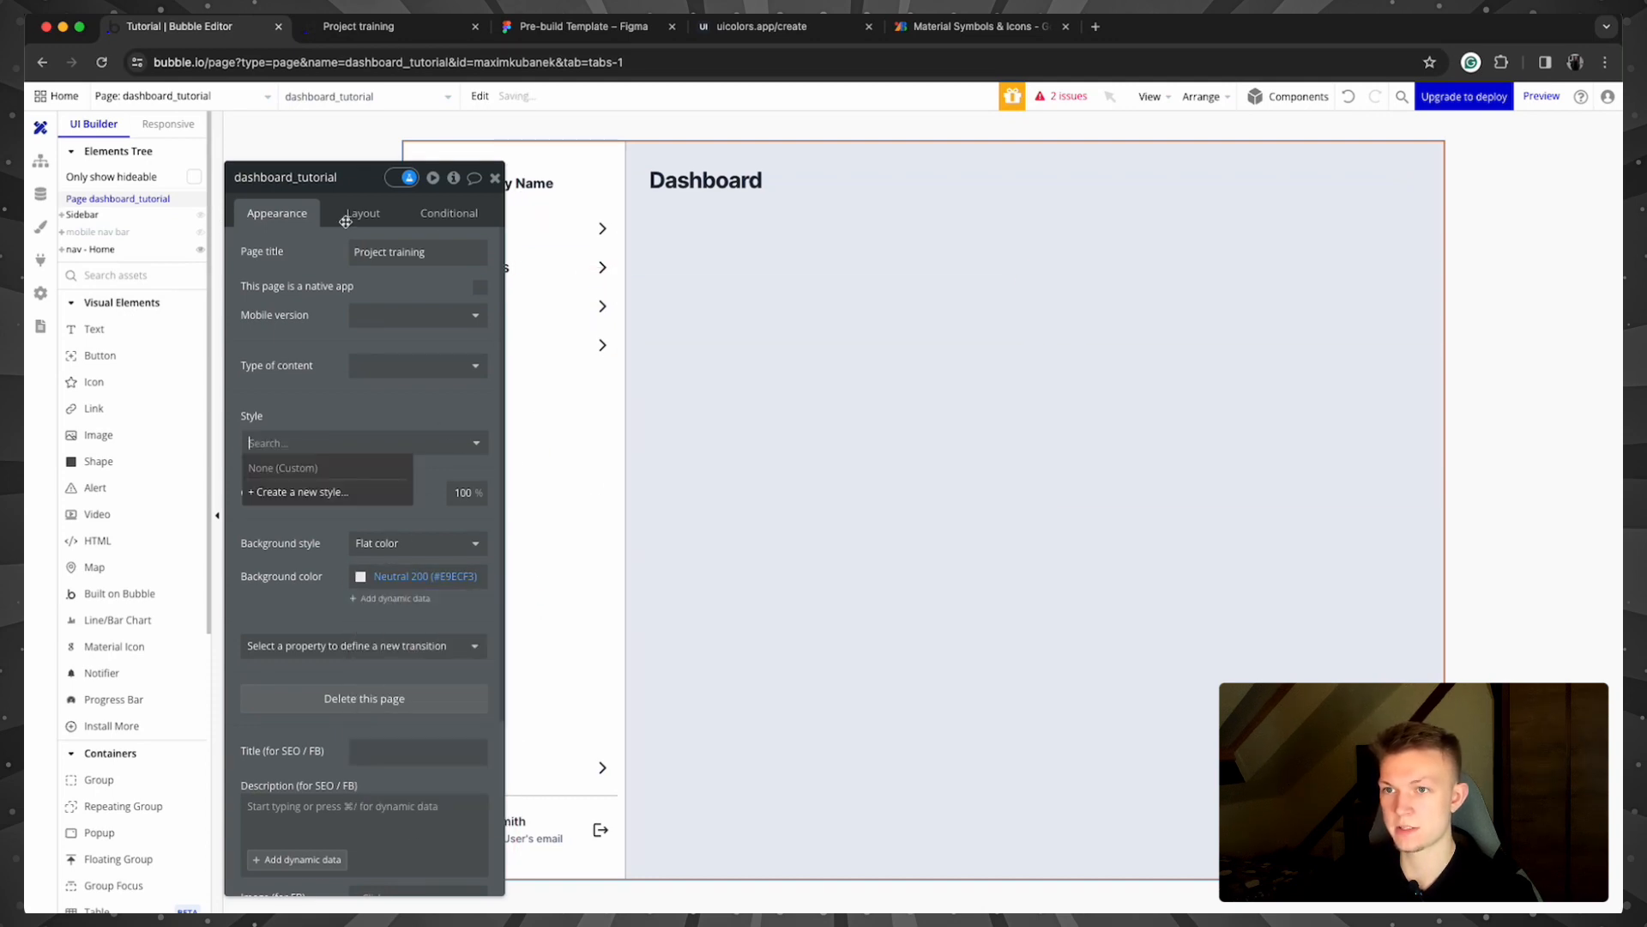
left_click(378, 28)
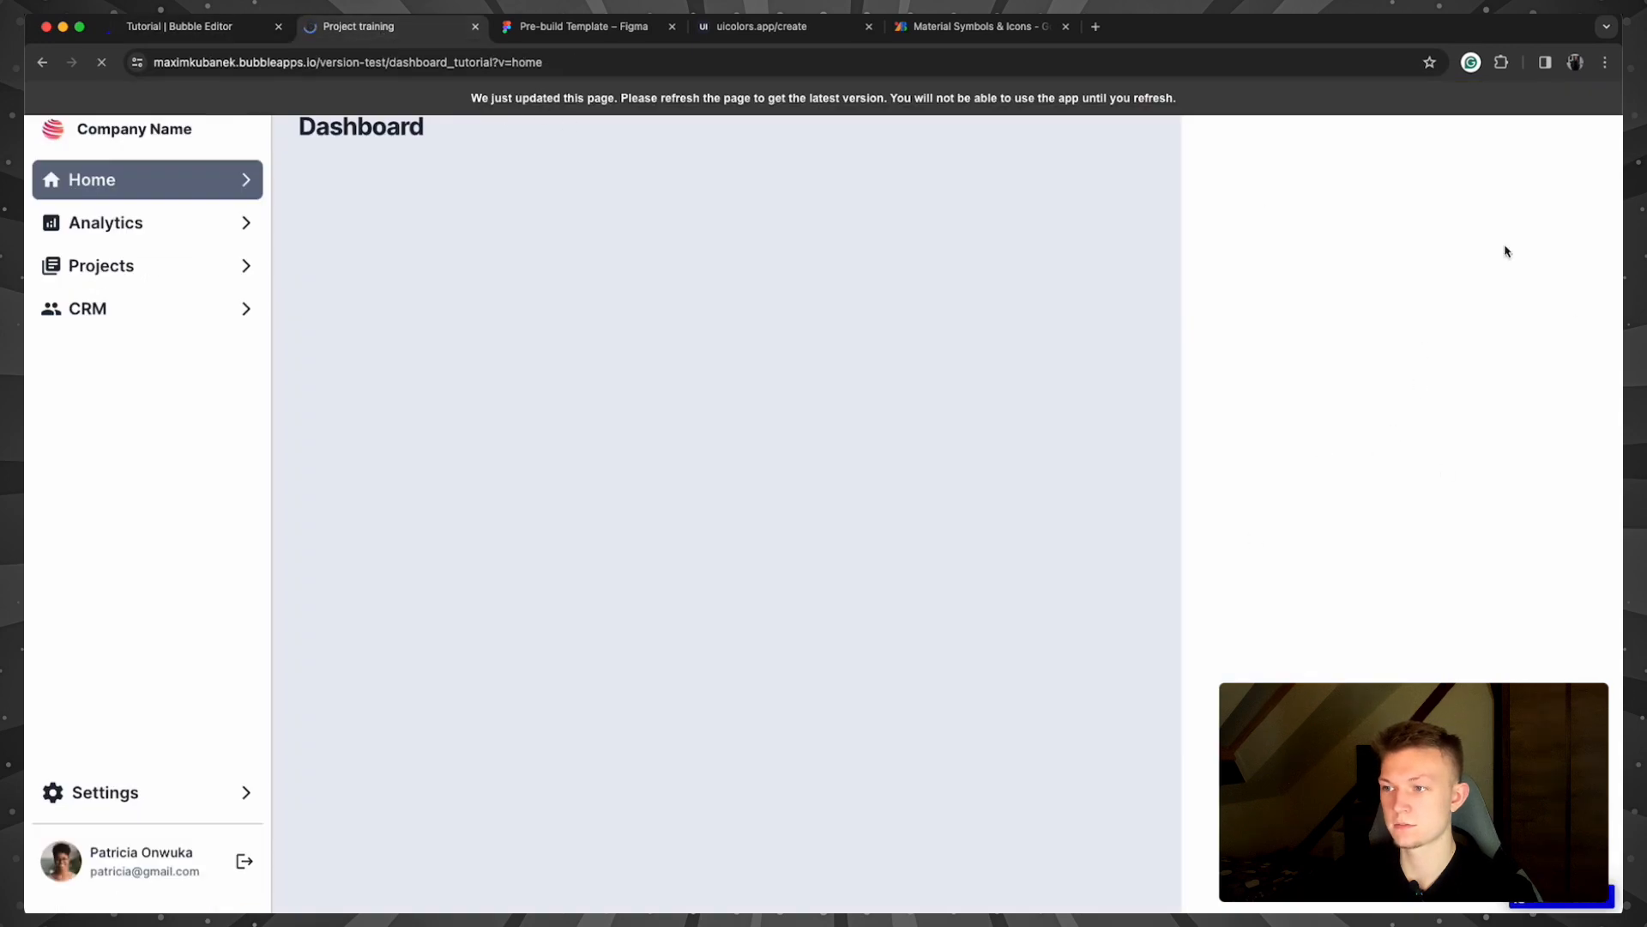
Step: Visit the Figma template and uicolors.app palette tabs, then return to the Bubble editor
left_click(158, 22)
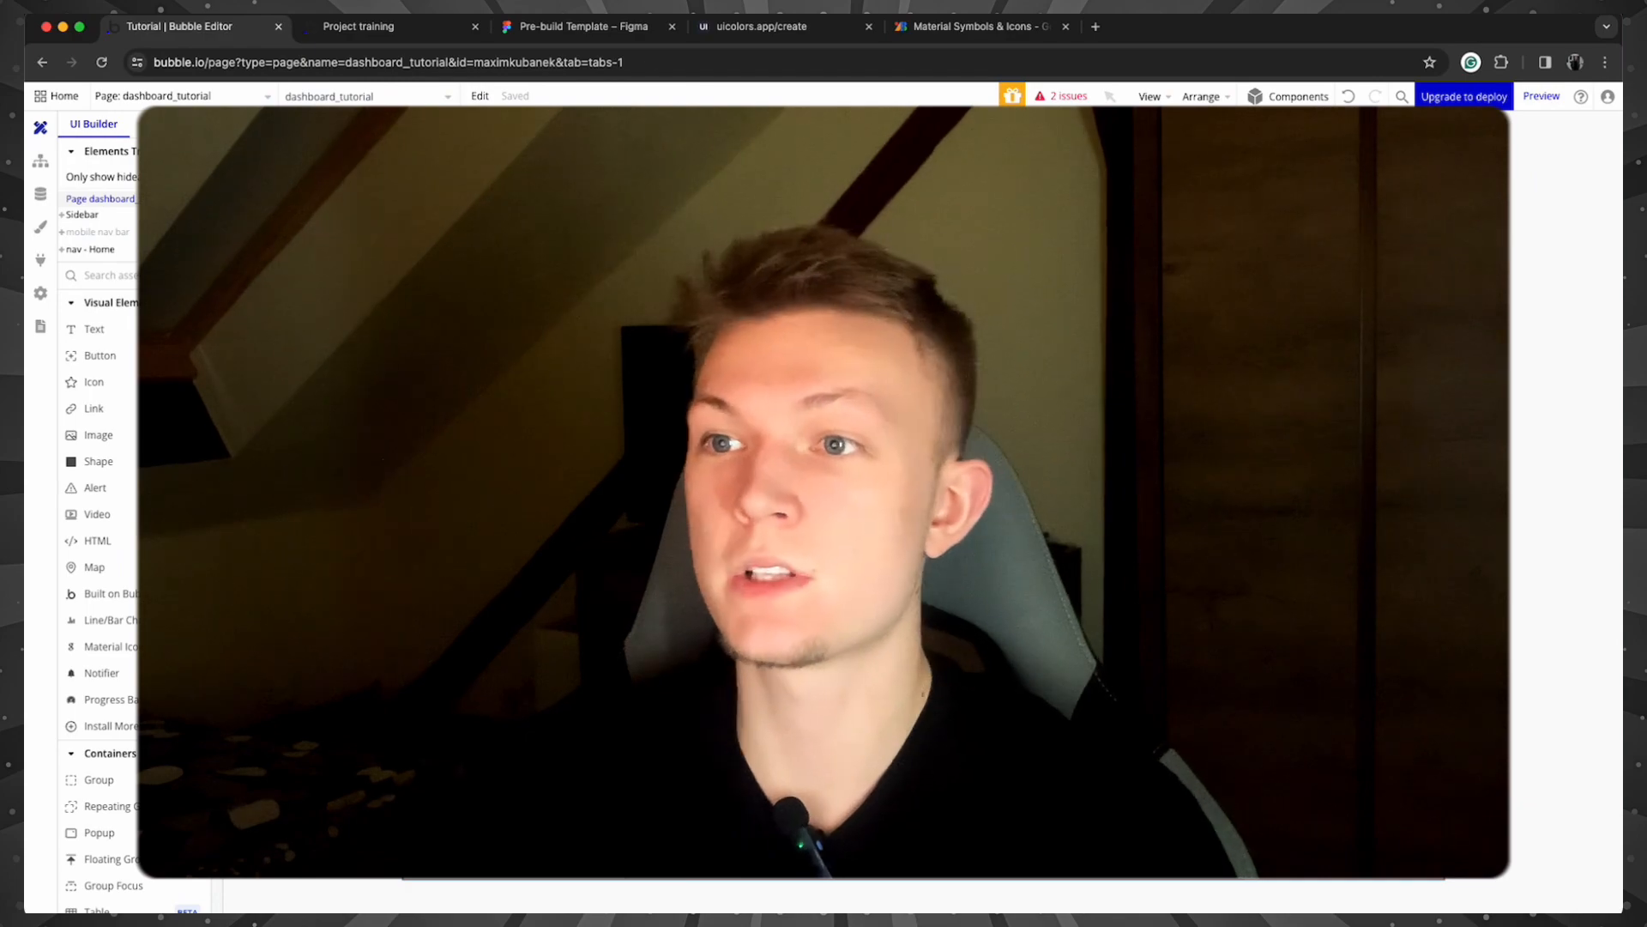
left_click(597, 28)
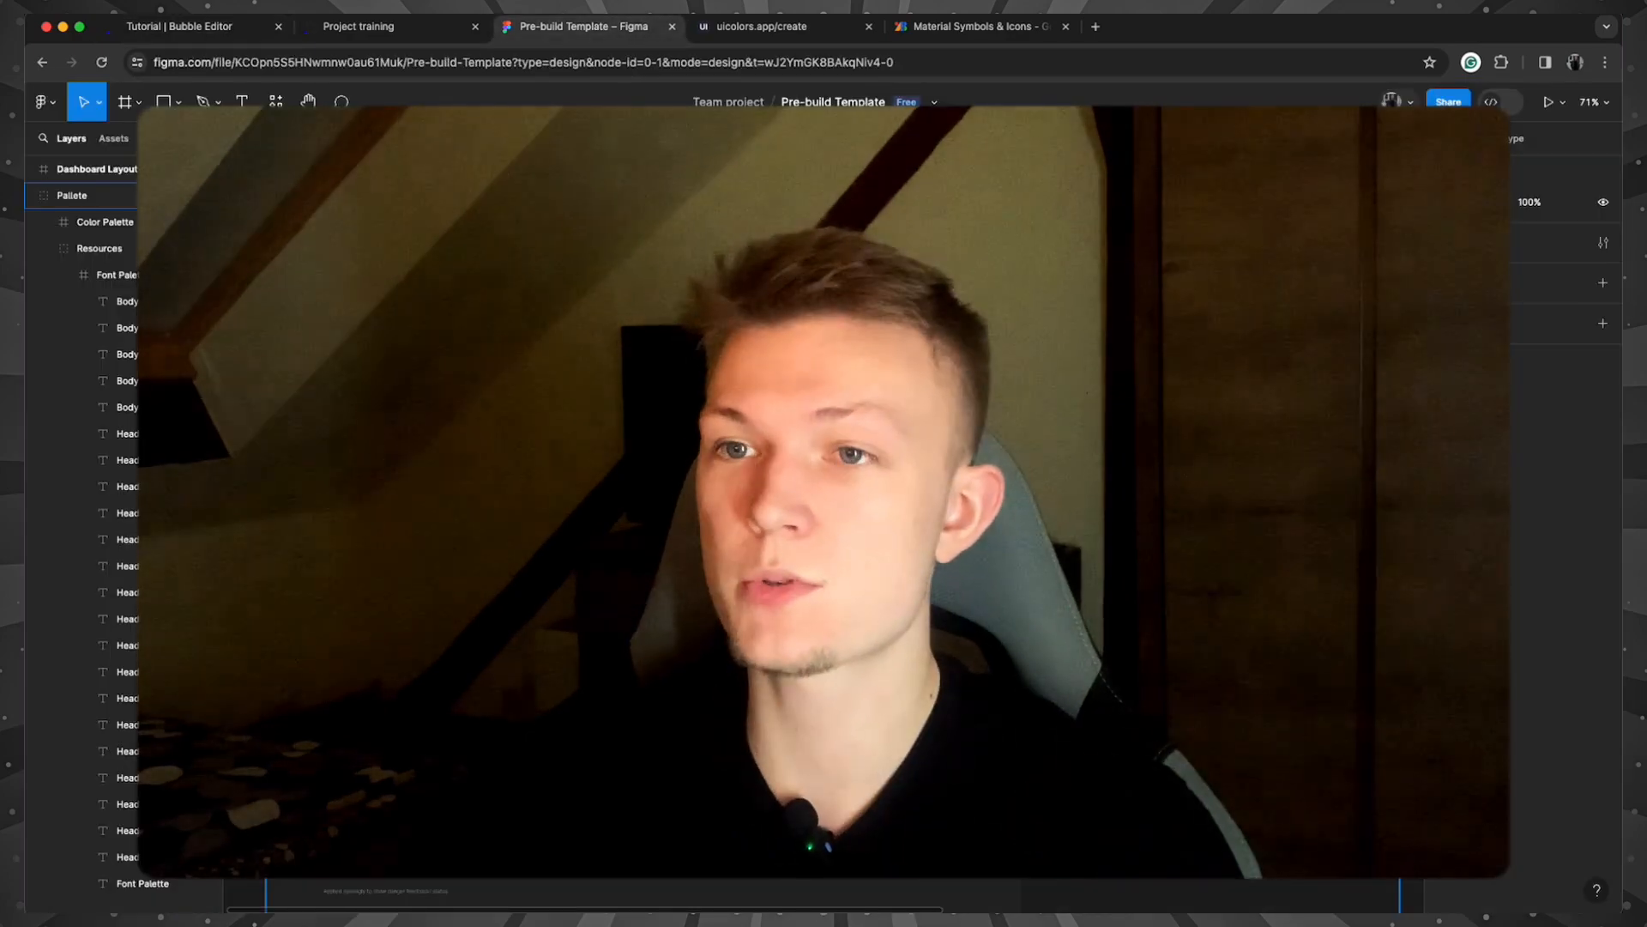
left_click(791, 32)
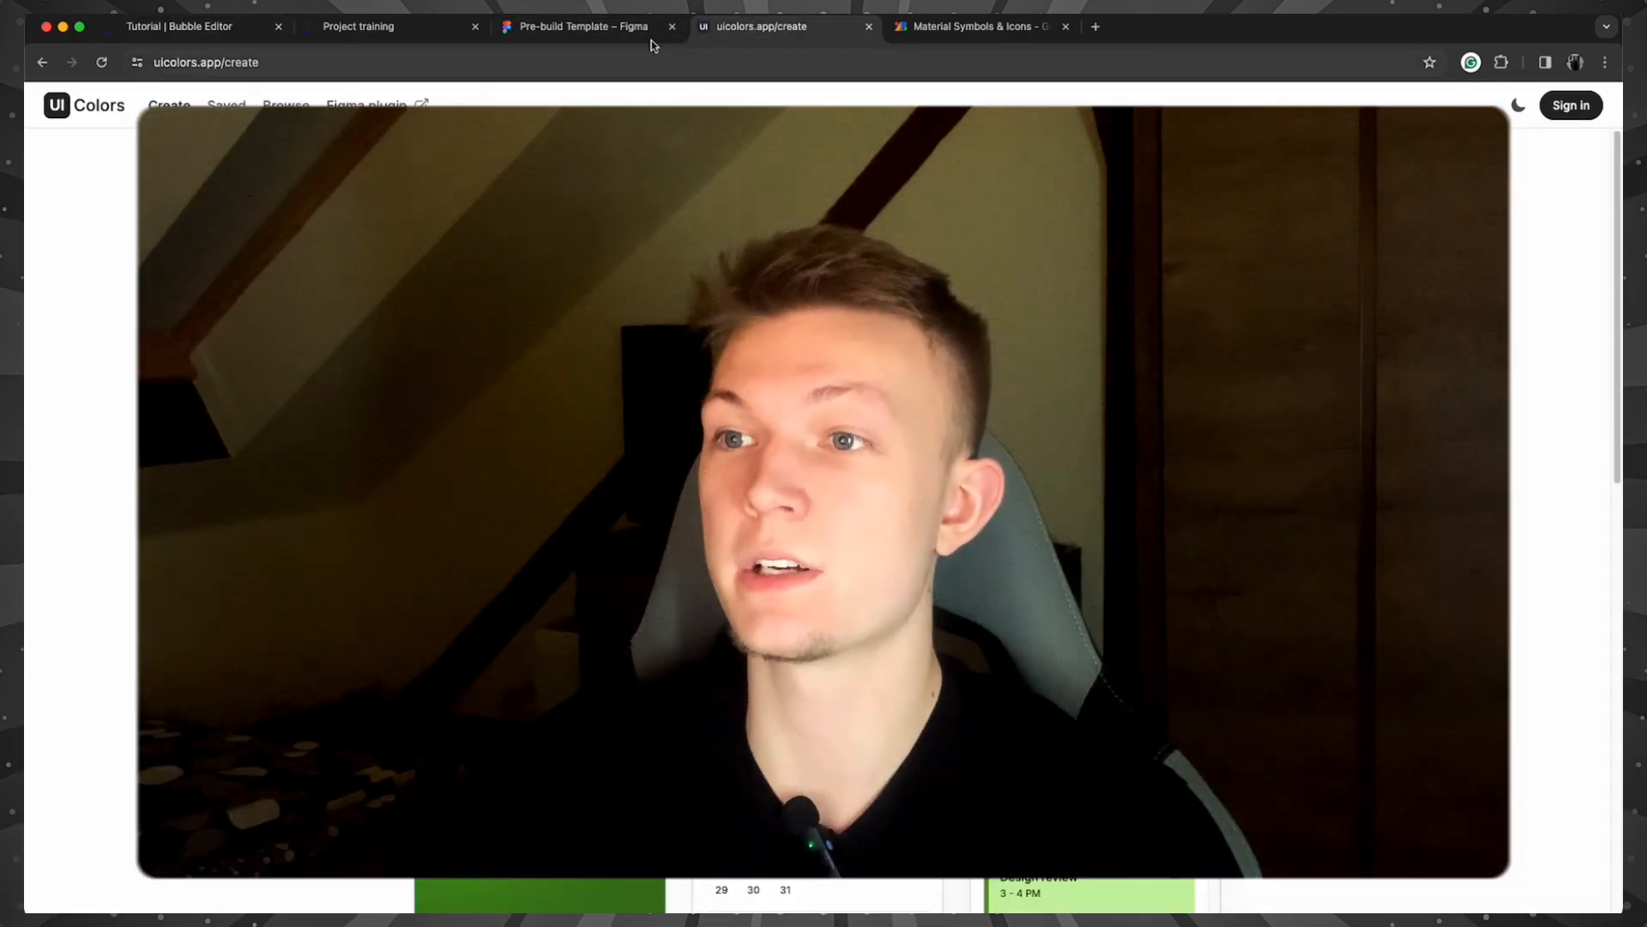
left_click(146, 34)
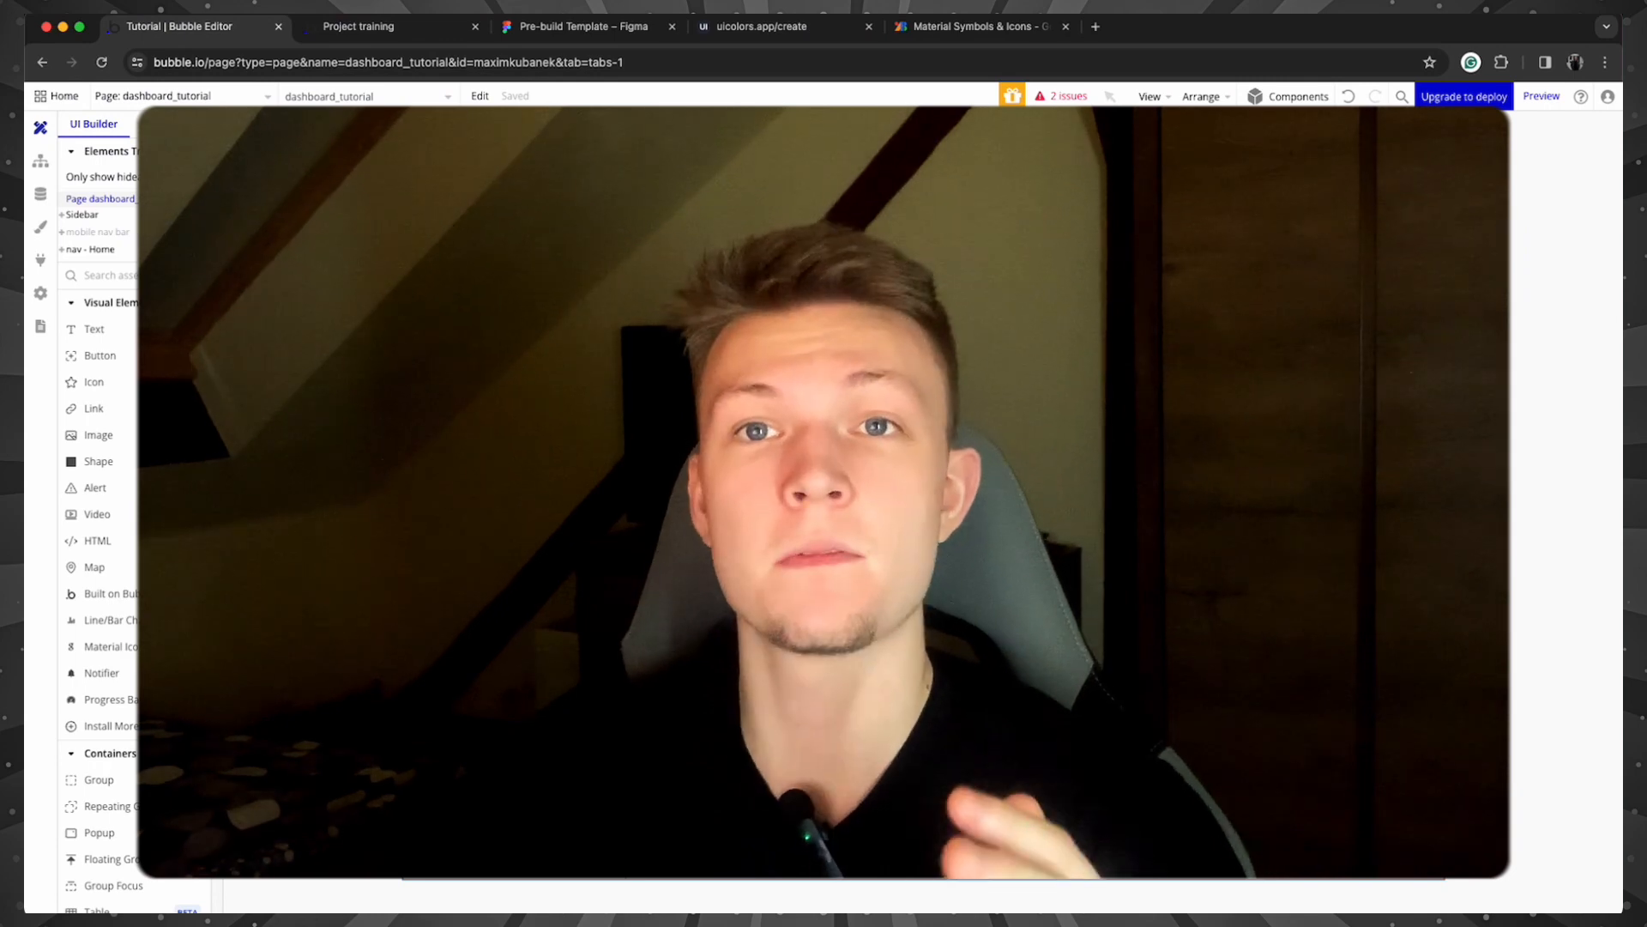